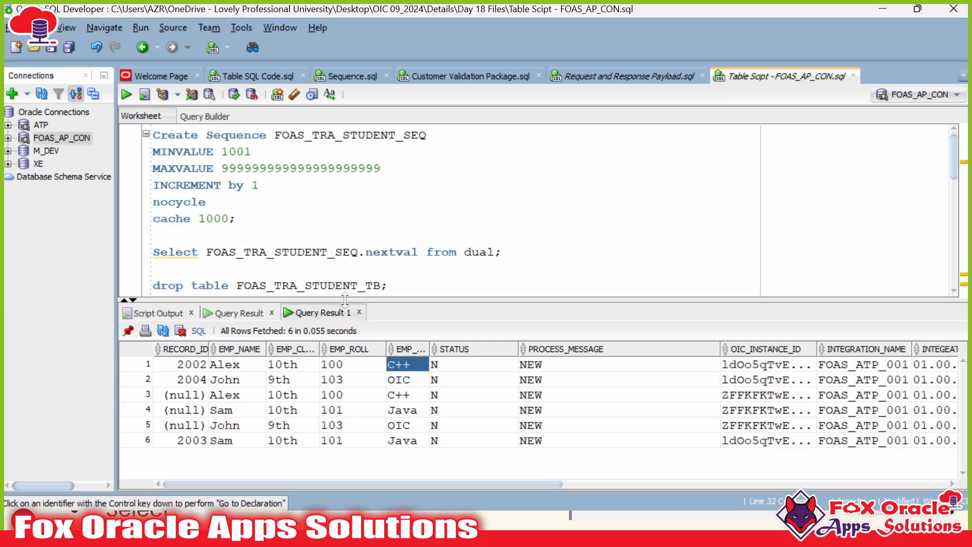
# Step: Scroll through the FOAS_TRA_STUDENT_TB CREATE TABLE script in the worksheet
pyautogui.moveTo(344, 300); pyautogui.dragTo(344, 375)
pyautogui.scroll(-1, 455, 253)
pyautogui.scroll(-3, 455, 253)
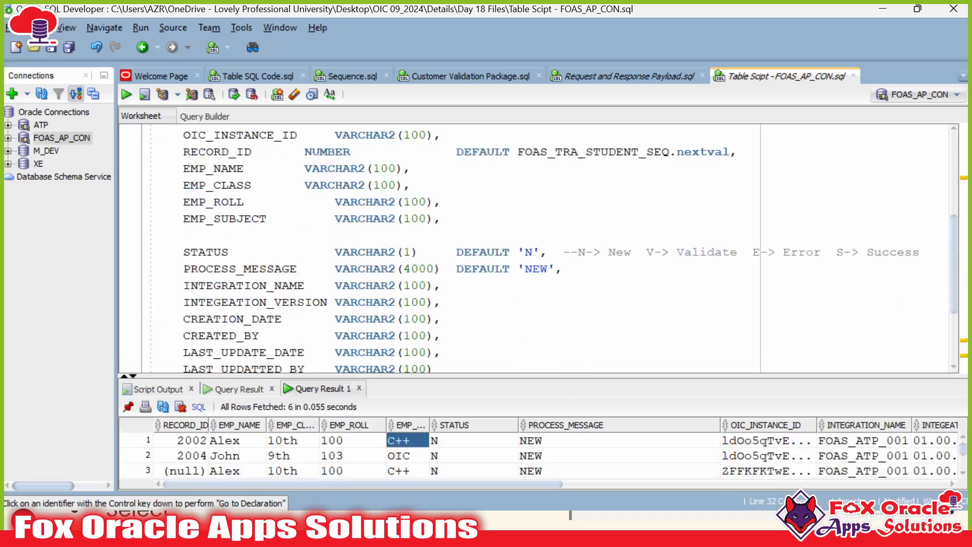
pyautogui.scroll(1, 456, 253)
pyautogui.moveTo(198, 185); pyautogui.dragTo(335, 253)
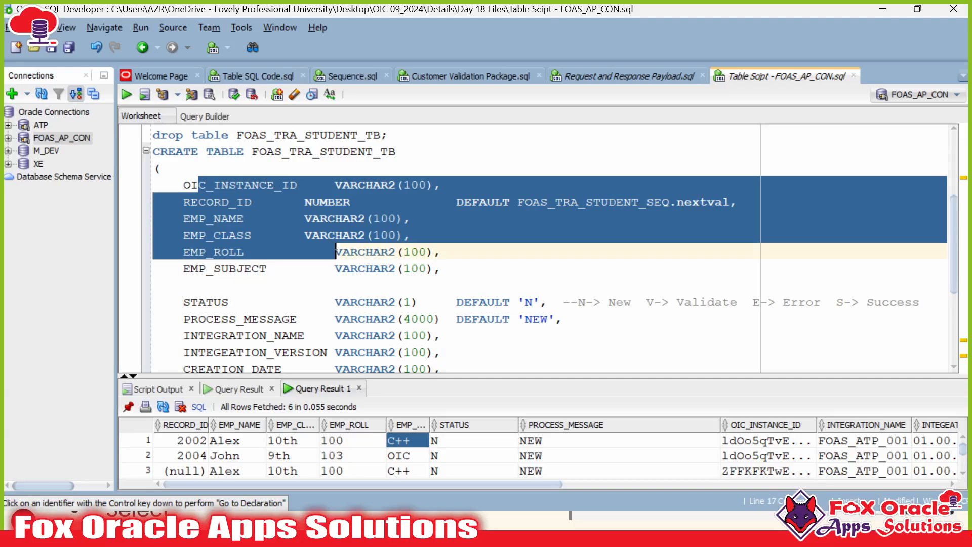
pyautogui.scroll(-4, 335, 252)
# Step: Switch from the worksheet to the Introduction to ATP Database Connection slide
pyautogui.click(298, 280)
pyautogui.scroll(1, 298, 280)
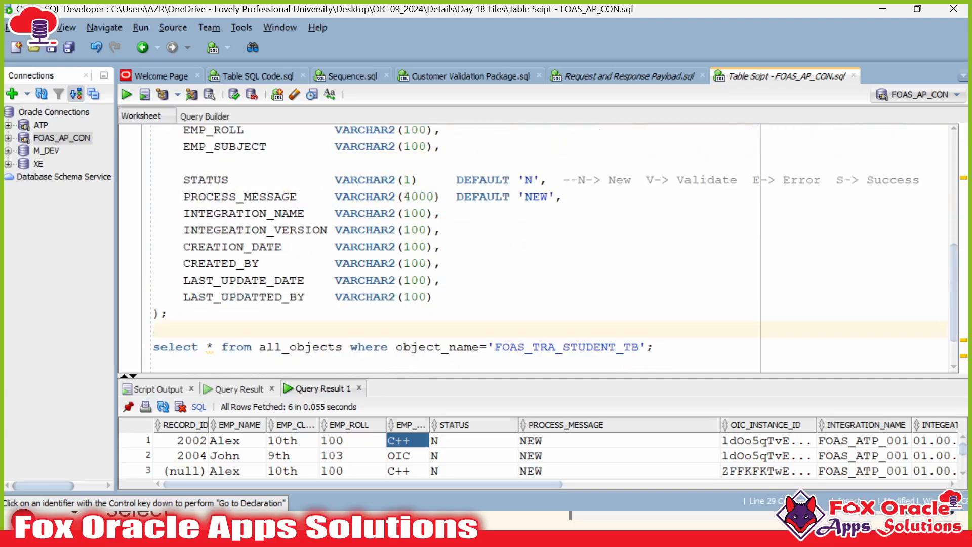
pyautogui.hotkey('alt', 'Tab')
pyautogui.hotkey('alt', 'Tab')
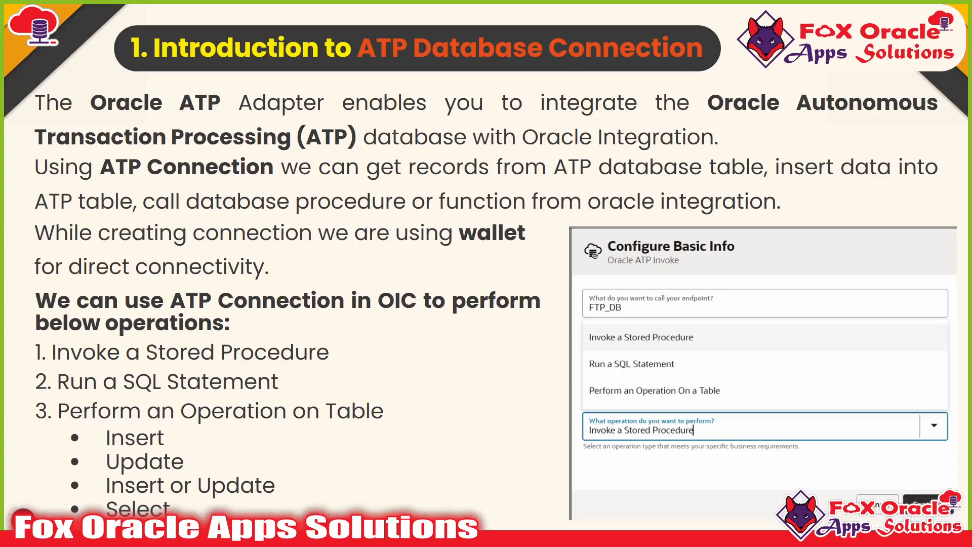
# Step: Return to the SQL worksheet and look over the FOAS_TRA_STUDENT_TB column definitions
pyautogui.hotkey('alt', 'Tab')
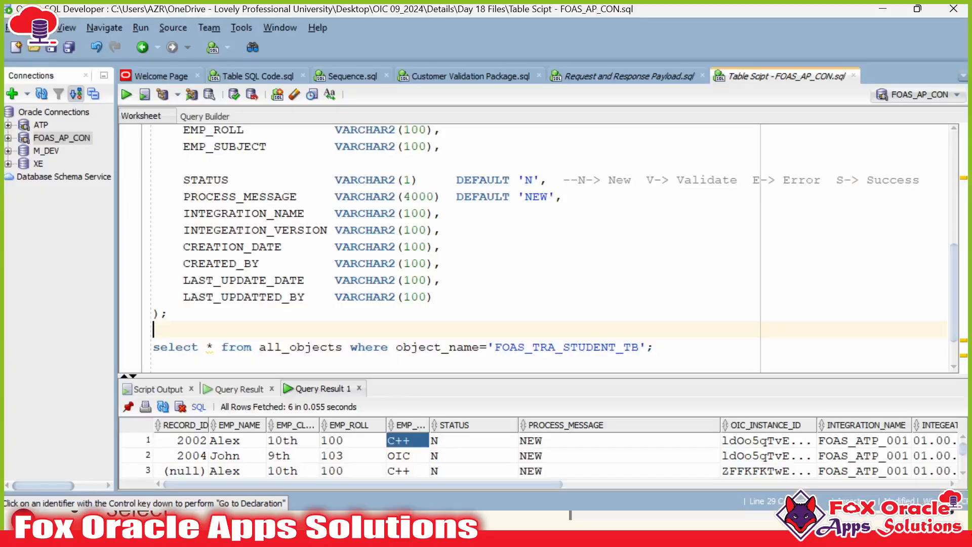
pyautogui.scroll(4, 435, 248)
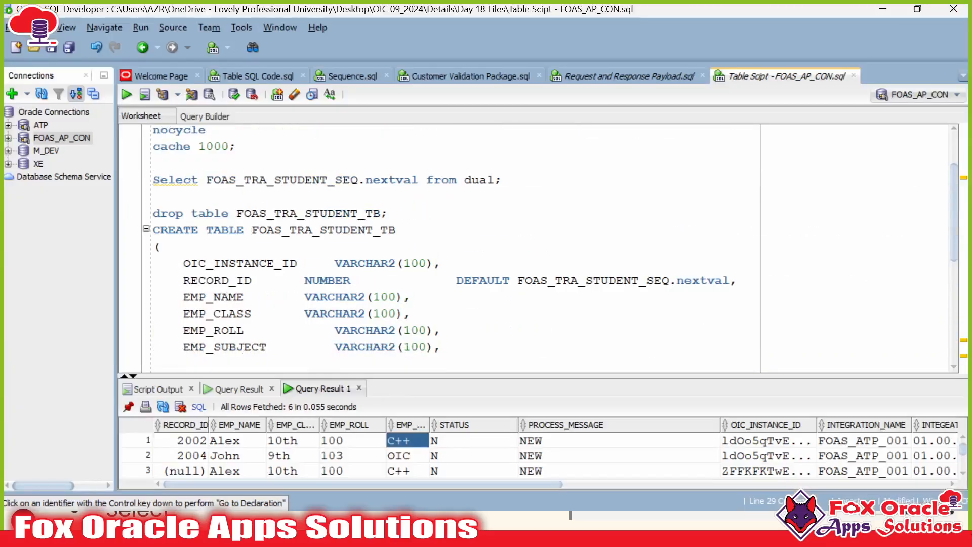
pyautogui.click(283, 229)
pyautogui.click(289, 263)
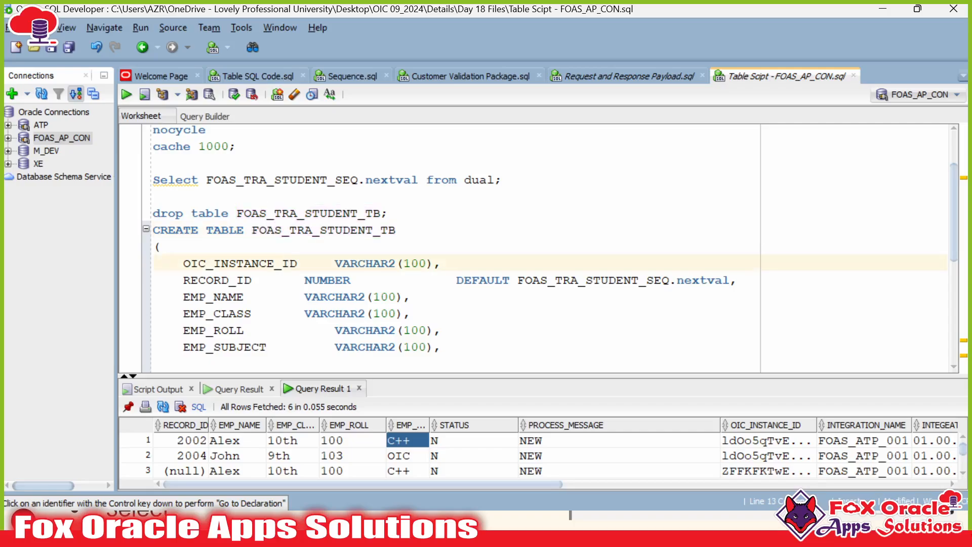
pyautogui.scroll(-1, 289, 263)
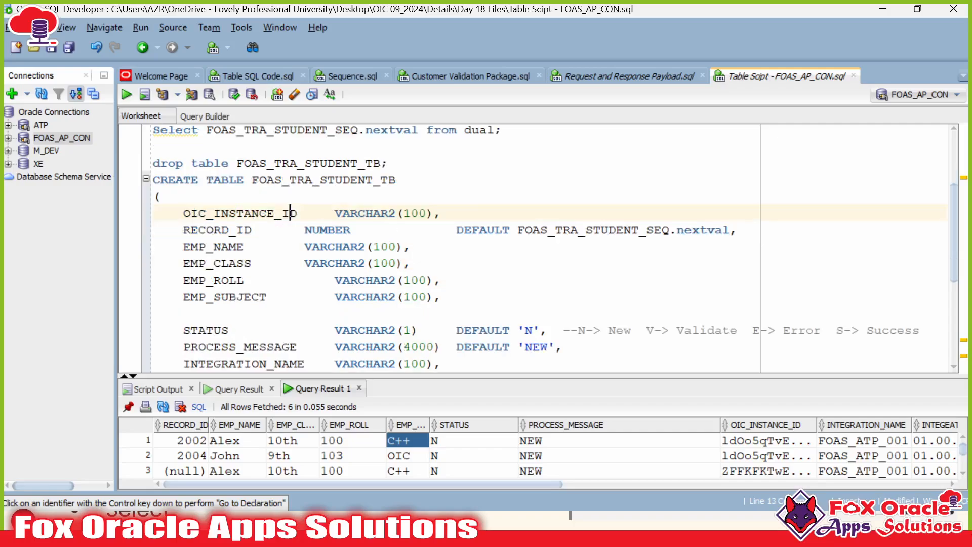
pyautogui.doubleClick(229, 230)
pyautogui.click(457, 230)
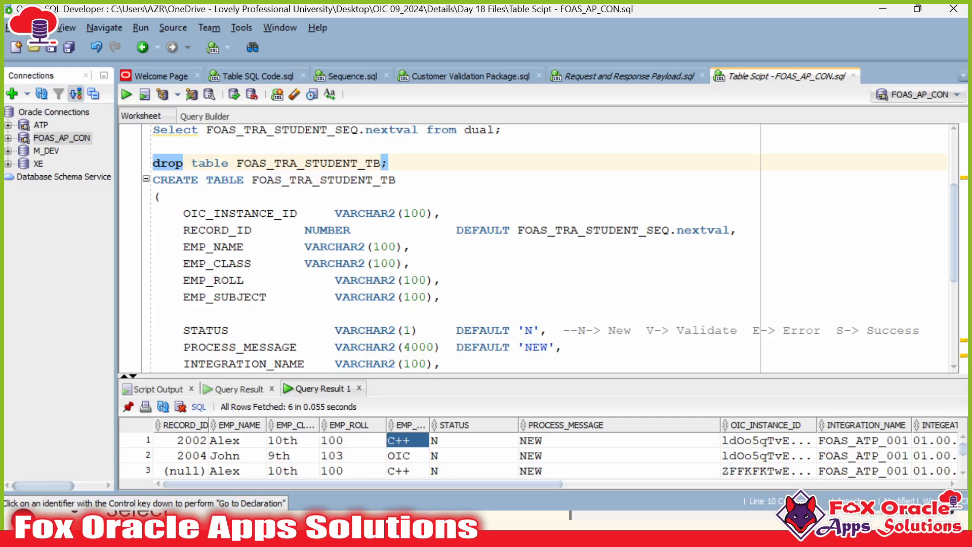
# Step: Drop FOAS_TRA_STUDENT_TB, then query it to confirm ORA-00942 table does not exist
pyautogui.hotkey('ctrl', 'Return')
pyautogui.scroll(-4, 550, 246)
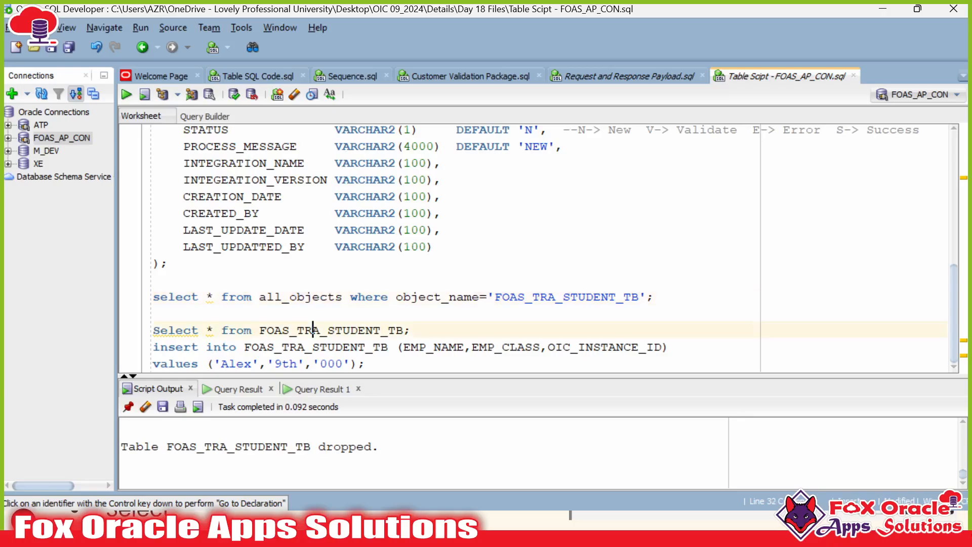
pyautogui.hotkey('ctrl', 'Return')
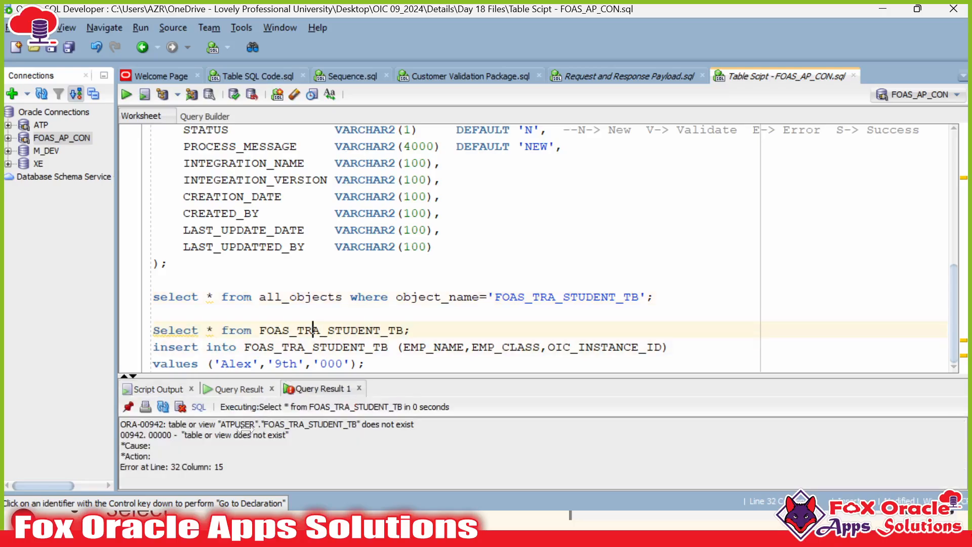
pyautogui.moveTo(256, 424); pyautogui.dragTo(357, 424)
pyautogui.scroll(3, 550, 246)
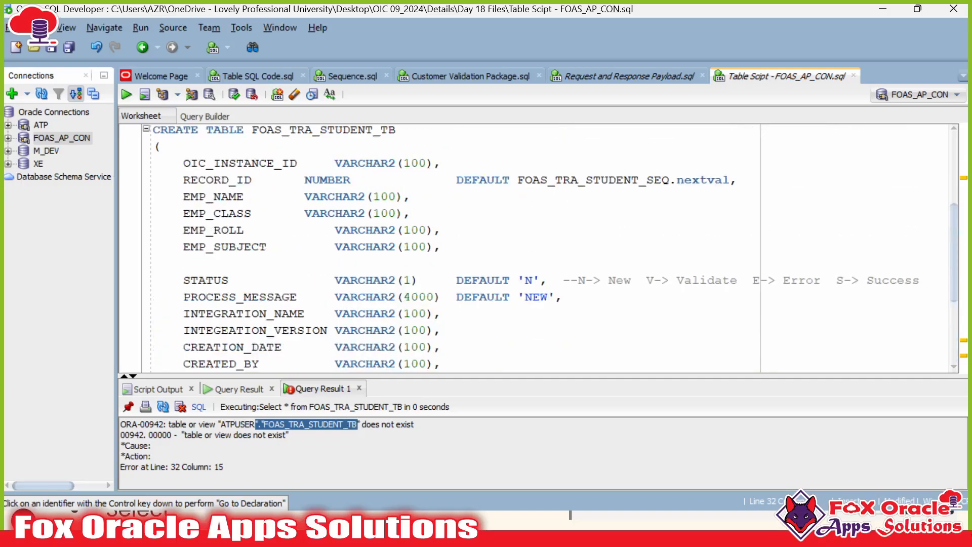
pyautogui.scroll(1, 549, 246)
# Step: Tab-align the NUMBER and VARCHAR2 types of RECORD_ID, EMP_NAME and EMP_CLASS
pyautogui.click(328, 213)
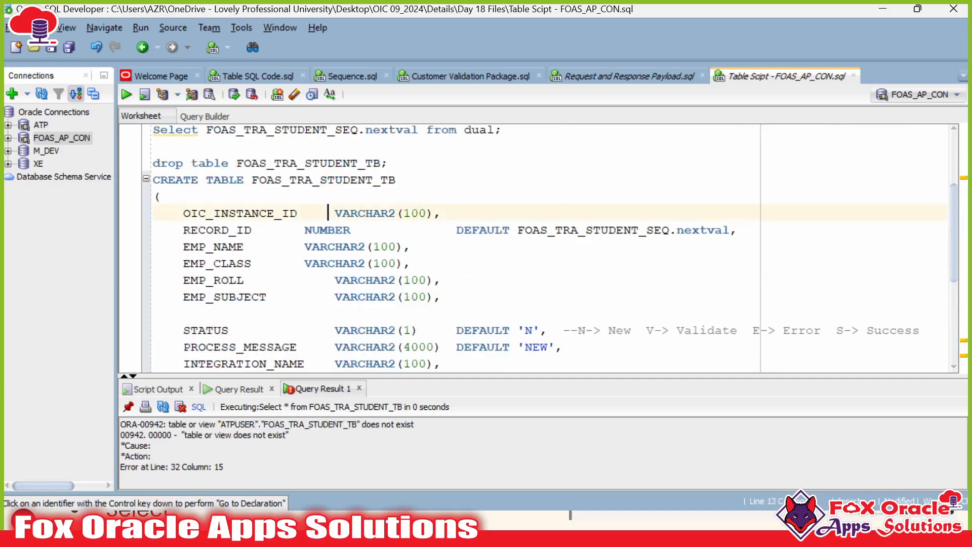
pyautogui.click(297, 230)
pyautogui.press('Right')
pyautogui.press('Tab')
pyautogui.click(305, 247)
pyautogui.press('Tab')
pyautogui.click(305, 264)
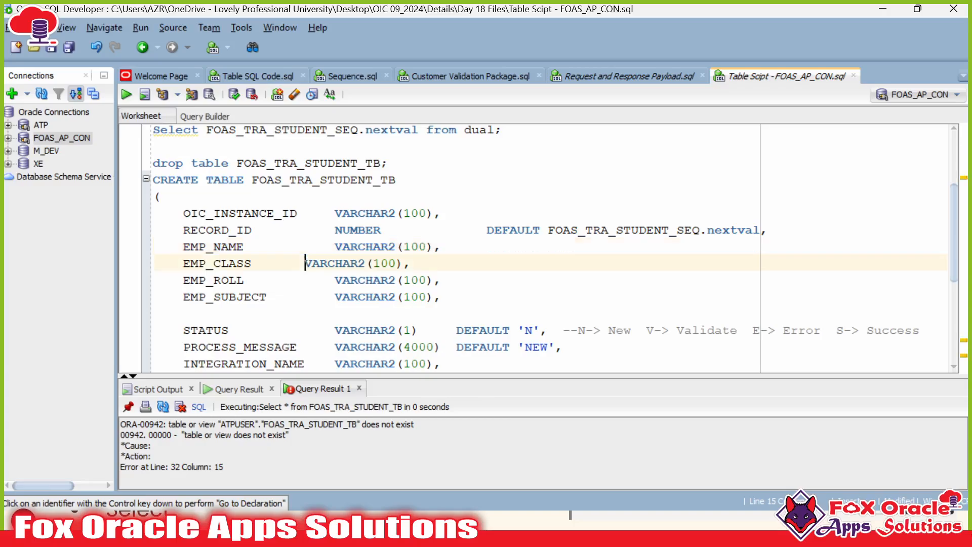
pyautogui.press('Tab')
# Step: Examine the RECORD_ID line, selecting its column name and the table definition
pyautogui.doubleClick(229, 230)
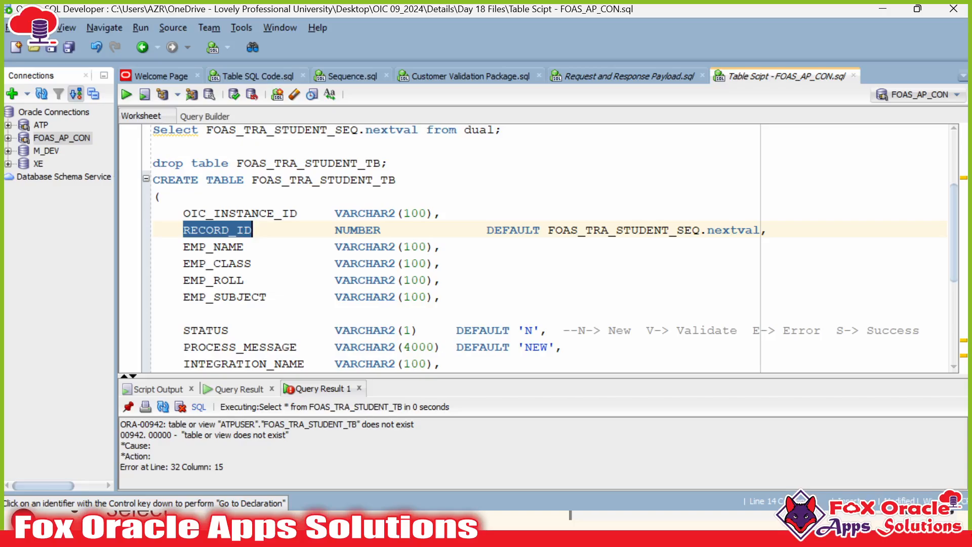
pyautogui.moveTo(252, 180); pyautogui.dragTo(299, 263)
pyautogui.click(184, 313)
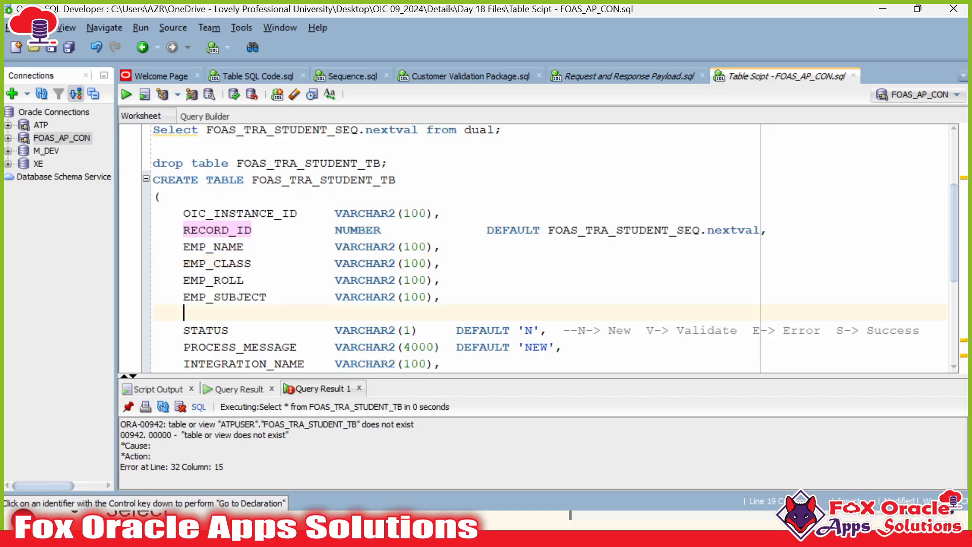
pyautogui.click(214, 230)
pyautogui.click(222, 230)
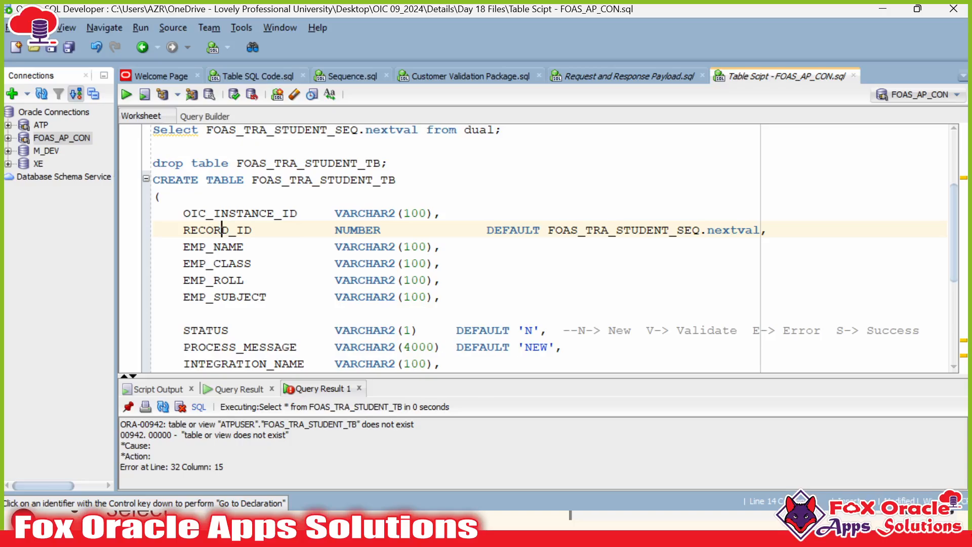
pyautogui.click(206, 230)
pyautogui.doubleClick(218, 230)
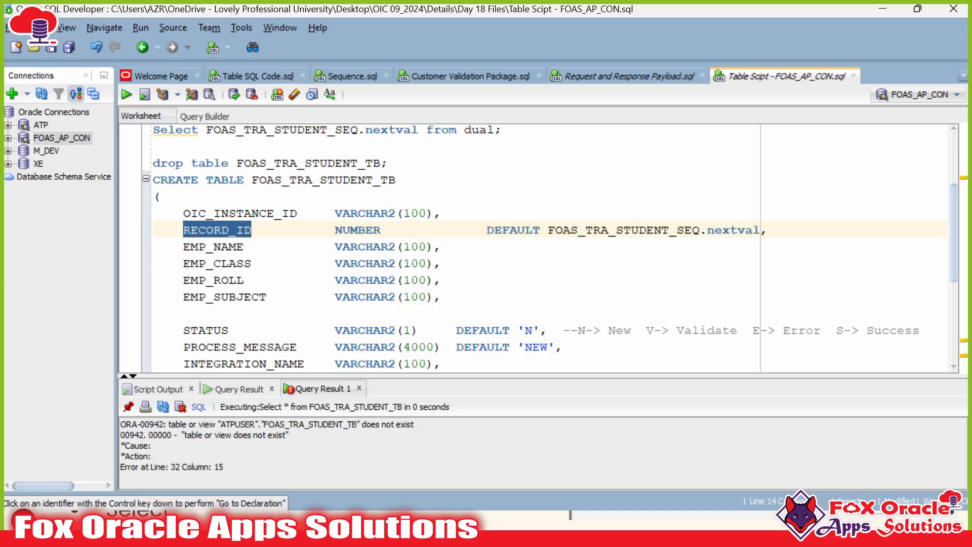
pyautogui.click(420, 230)
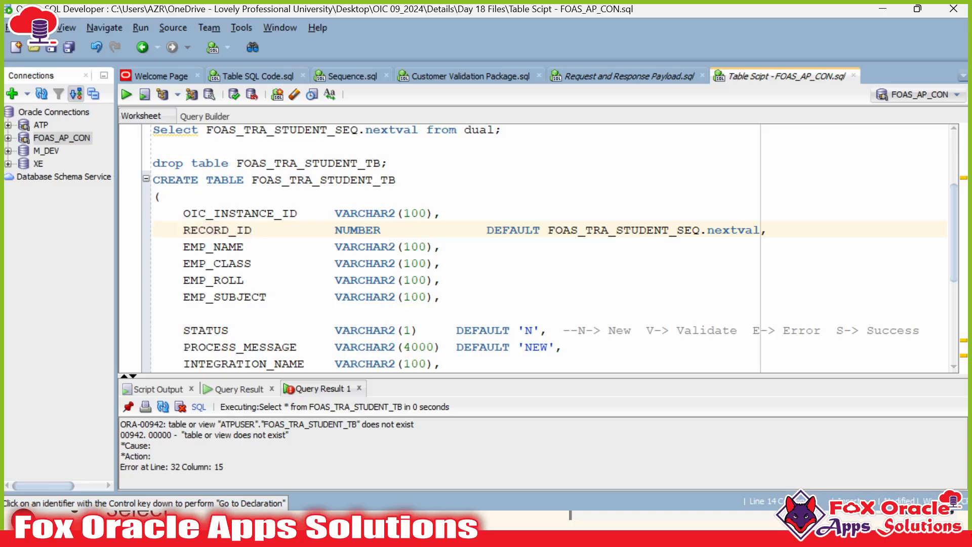
pyautogui.doubleClick(237, 229)
# Step: Add 'PRIMARY KEY,' to the RECORD_ID line and run the CREATE TABLE statement
pyautogui.moveTo(403, 230); pyautogui.dragTo(487, 230)
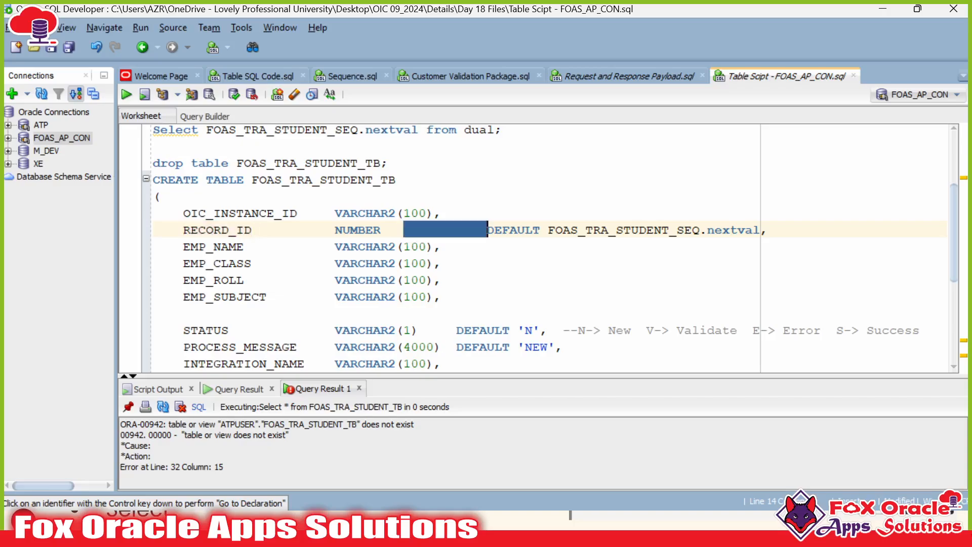
pyautogui.press('BackSpace')
pyautogui.write('PRI')
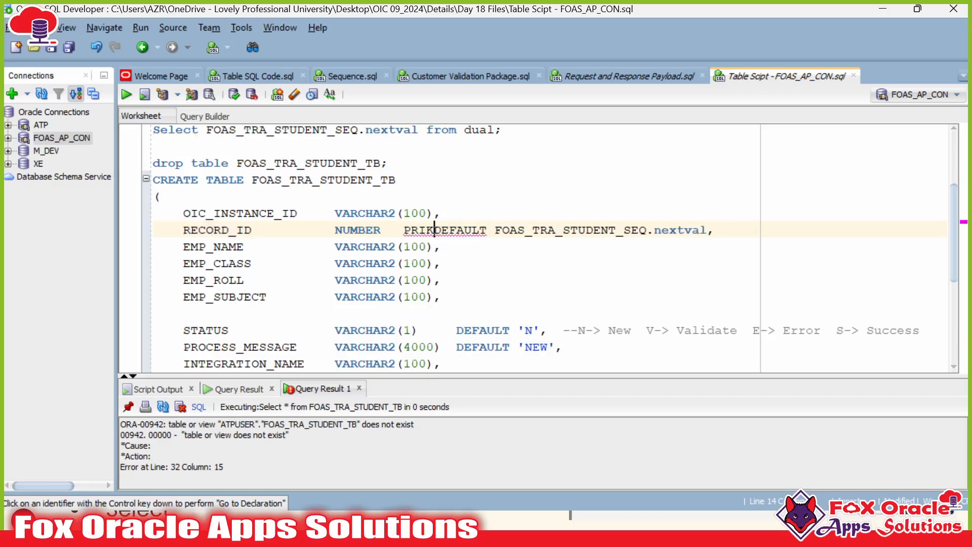
pyautogui.write('MARY KE')
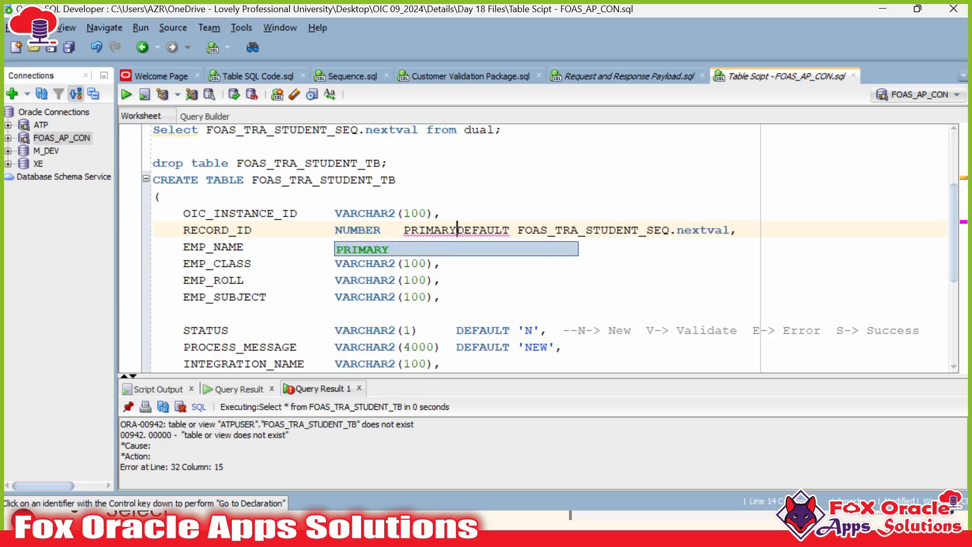
pyautogui.write('Y,')
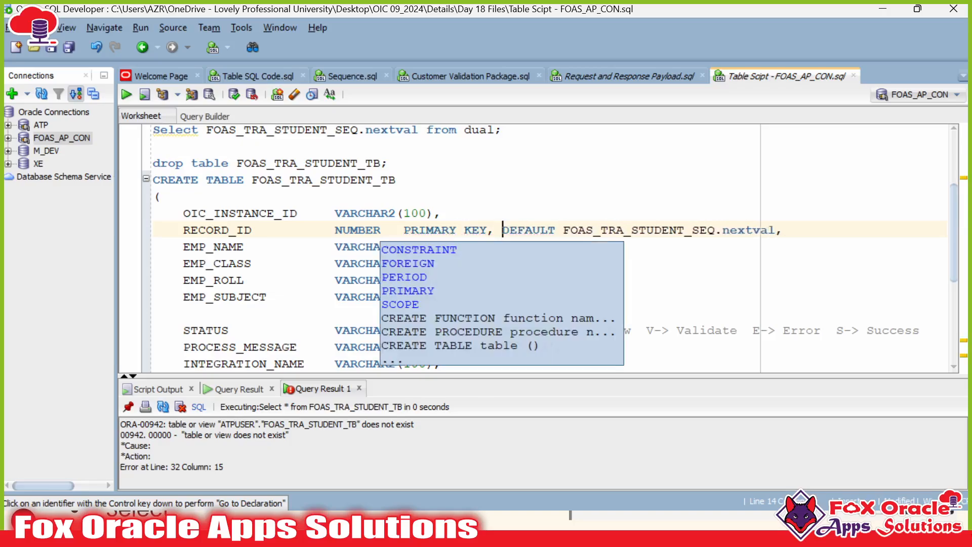
pyautogui.click(625, 230)
pyautogui.scroll(-1, 549, 245)
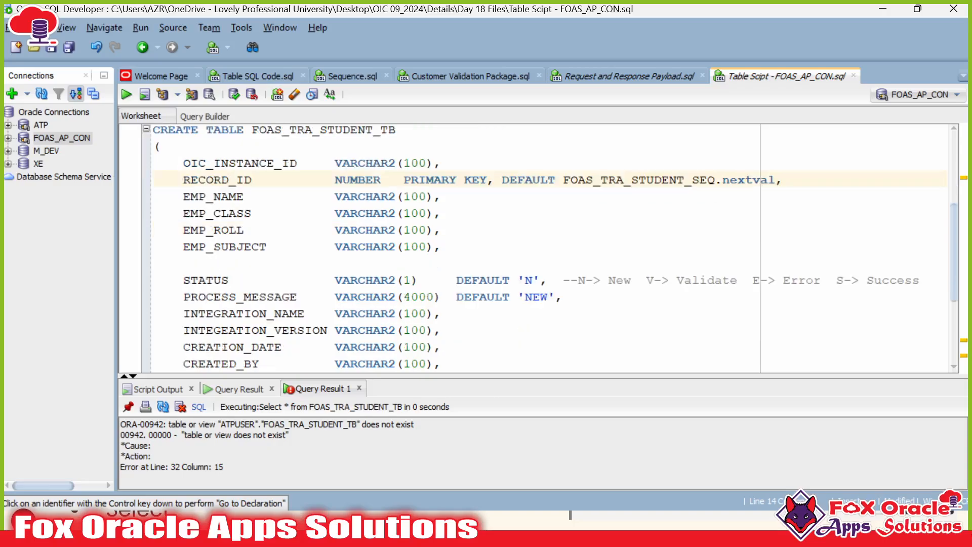
pyautogui.scroll(-3, 536, 248)
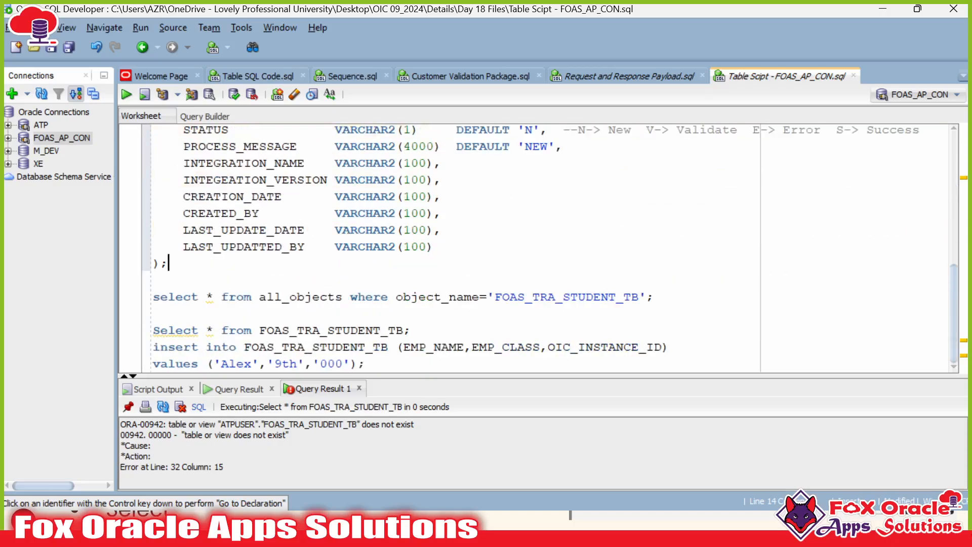
pyautogui.hotkey('ctrl', 'Return')
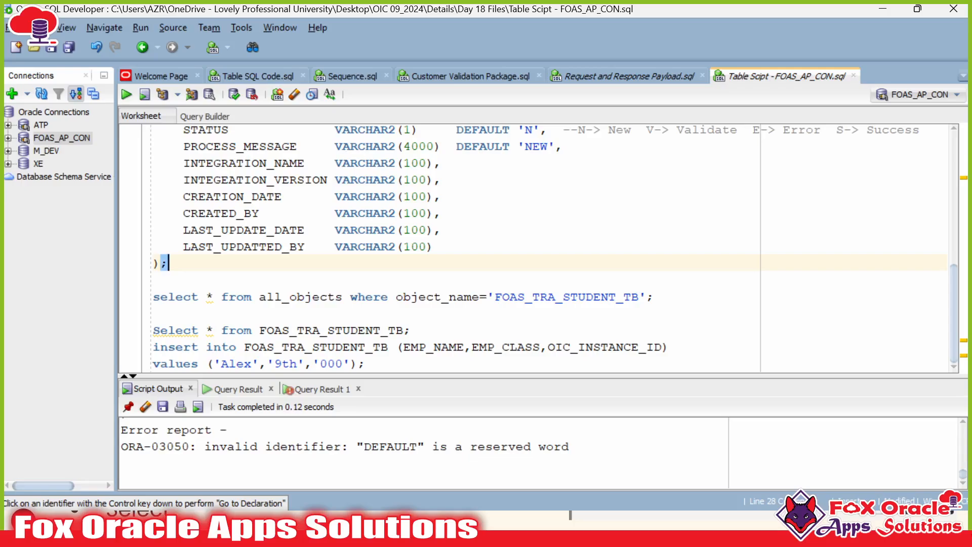
# Step: Move PRIMARY KEY from before DEFAULT to after the sequence default and rerun CREATE TABLE
pyautogui.scroll(4, 537, 248)
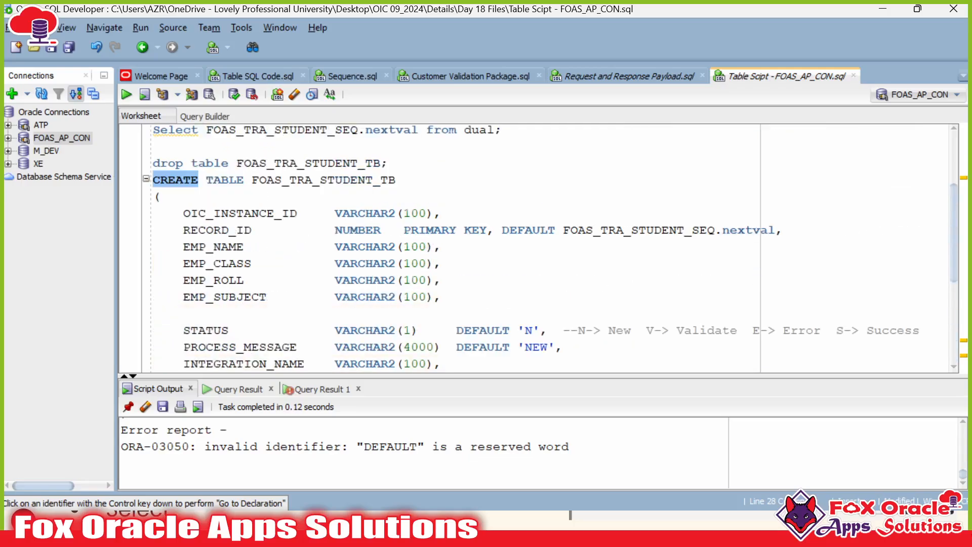
pyautogui.click(502, 230)
pyautogui.moveTo(503, 230); pyautogui.dragTo(403, 229)
pyautogui.hotkey('ctrl', 'c')
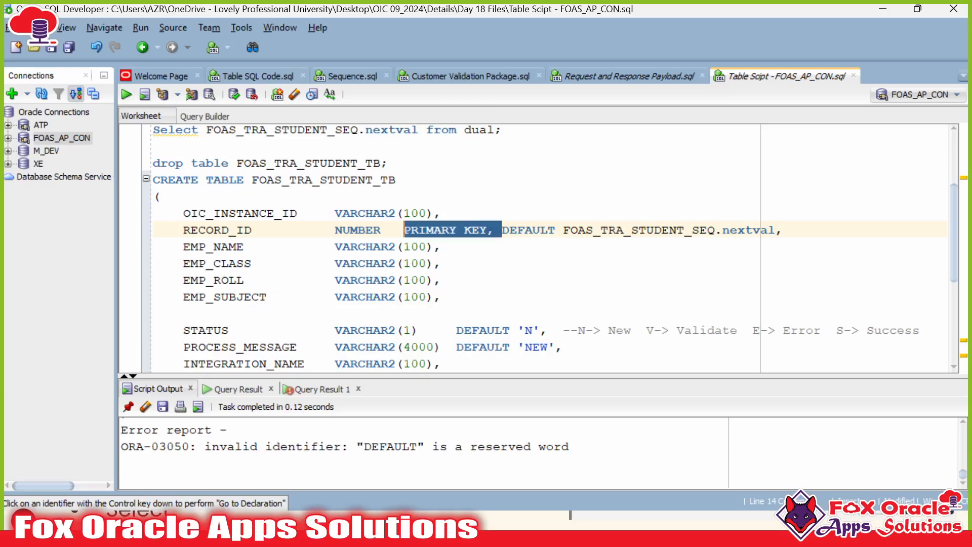
pyautogui.press('BackSpace')
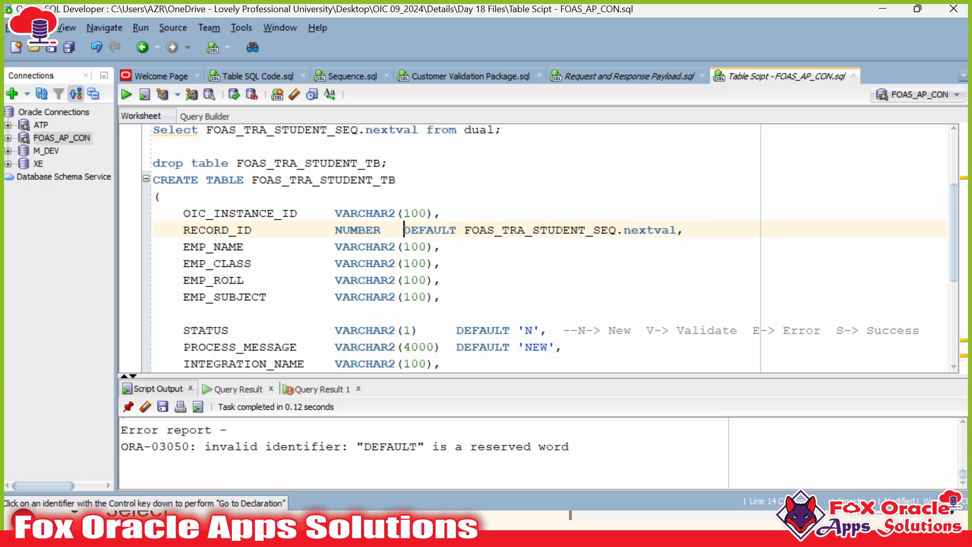
pyautogui.press('BackSpace')
pyautogui.press('BackSpace')
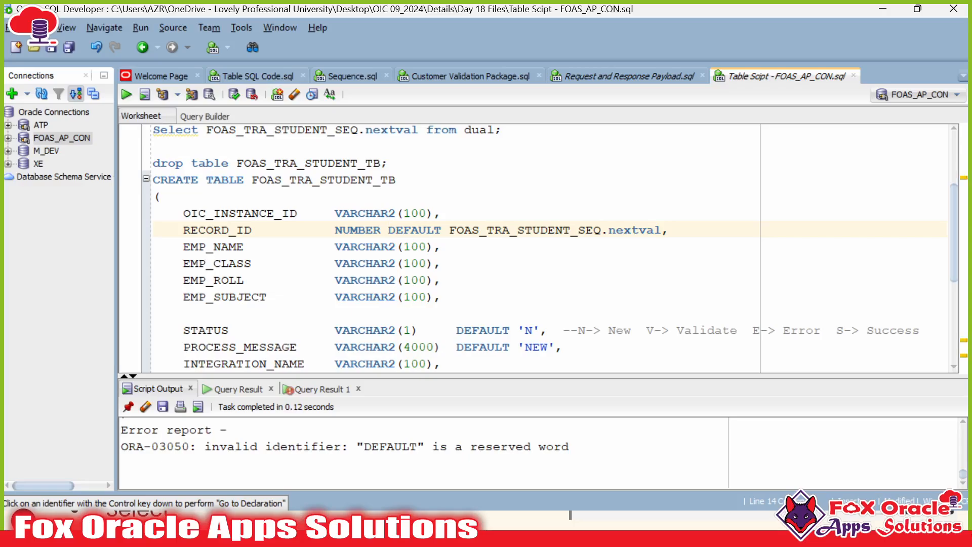
pyautogui.hotkey('ctrl', 'v')
pyautogui.hotkey('ctrl', 'Return')
# Step: Place the primary key clause after FOAS_TRA_STUDENT_SEQ.nextval and create the table successfully
pyautogui.scroll(-1, 537, 248)
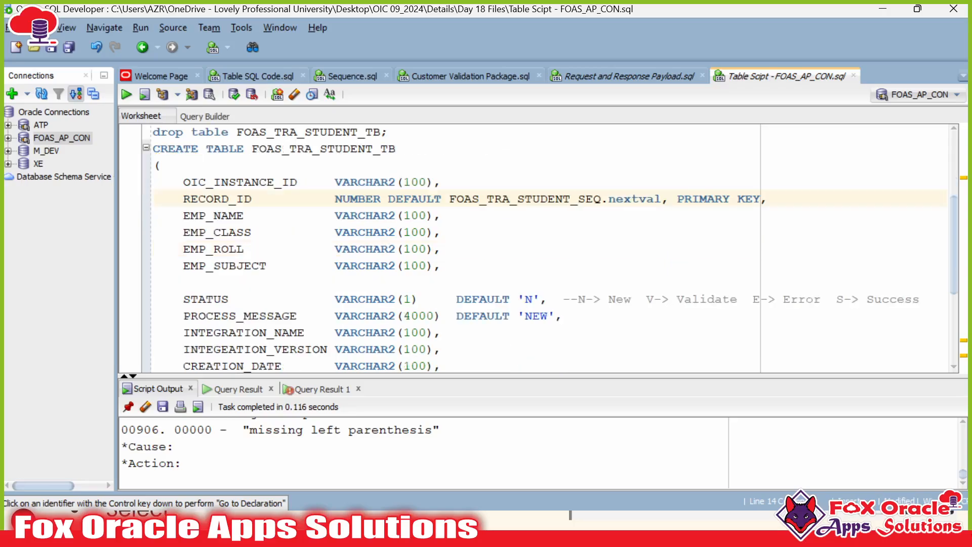
pyautogui.scroll(2, 537, 248)
pyautogui.scroll(-1, 537, 248)
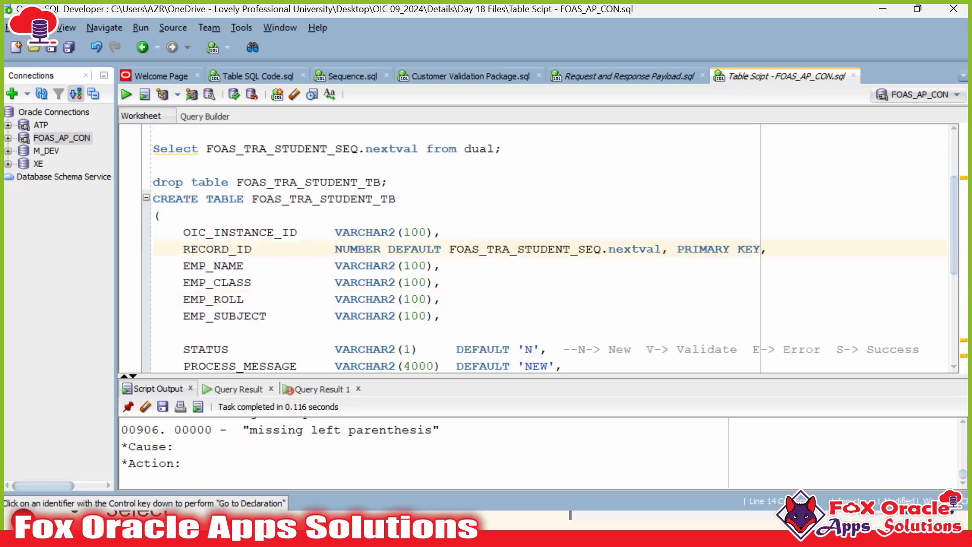
pyautogui.hotkey('shift', 'End')
pyautogui.hotkey('ctrl', 'c')
pyautogui.press('Delete')
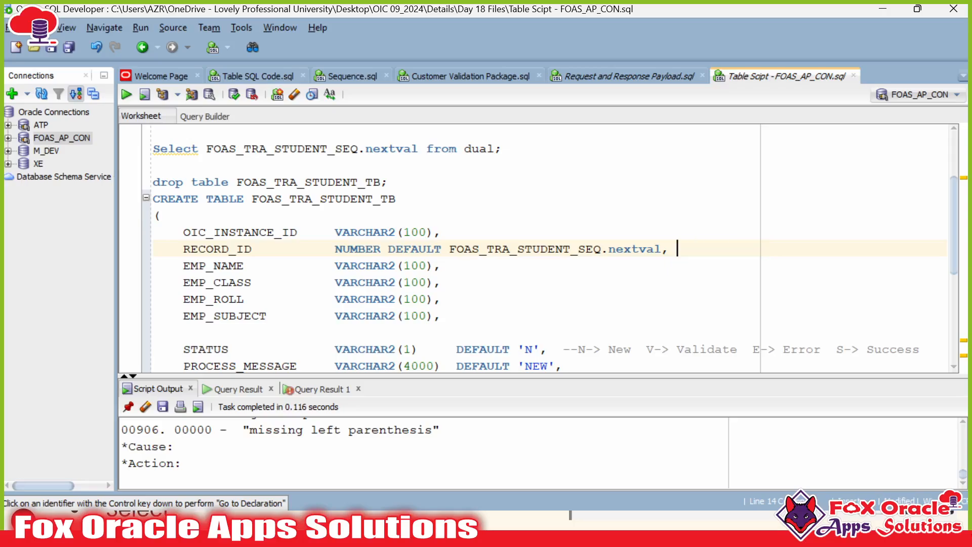
pyautogui.scroll(-1, 536, 248)
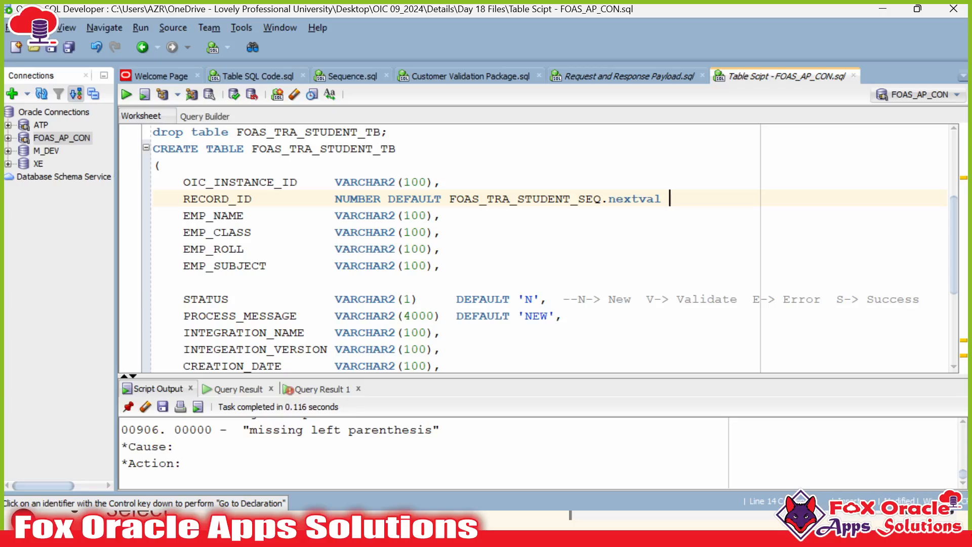
pyautogui.hotkey('ctrl', 'v')
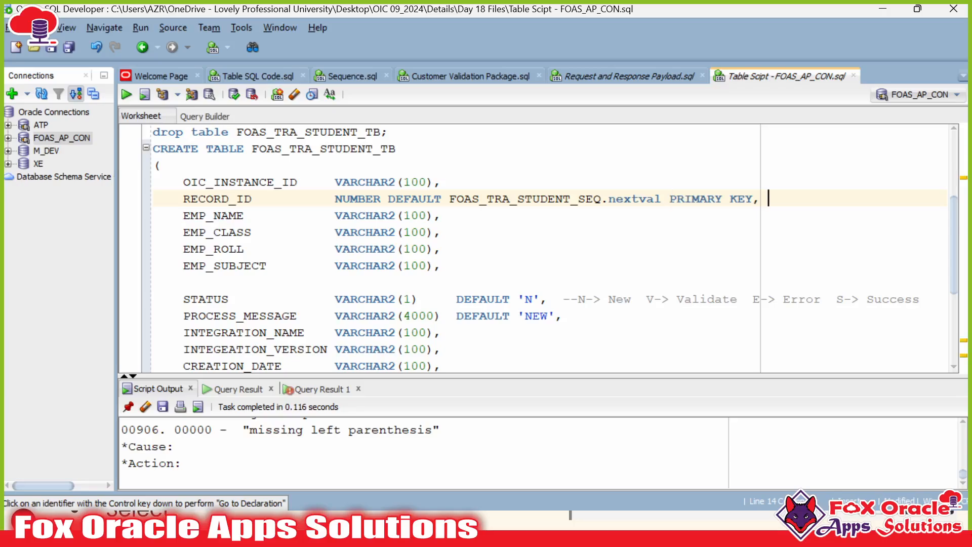
pyautogui.scroll(-3, 550, 248)
pyautogui.hotkey('ctrl', 'Return')
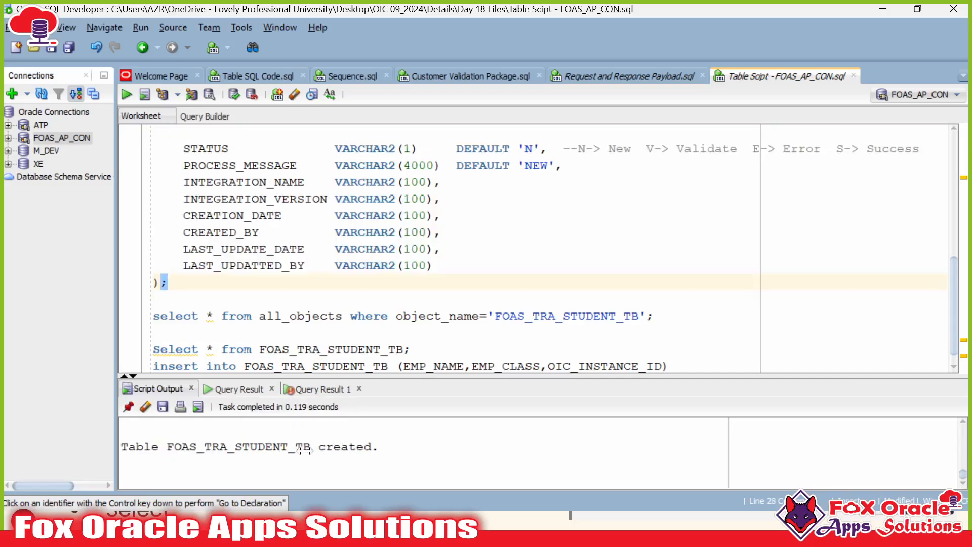
pyautogui.scroll(2, 305, 450)
pyautogui.scroll(4, 335, 283)
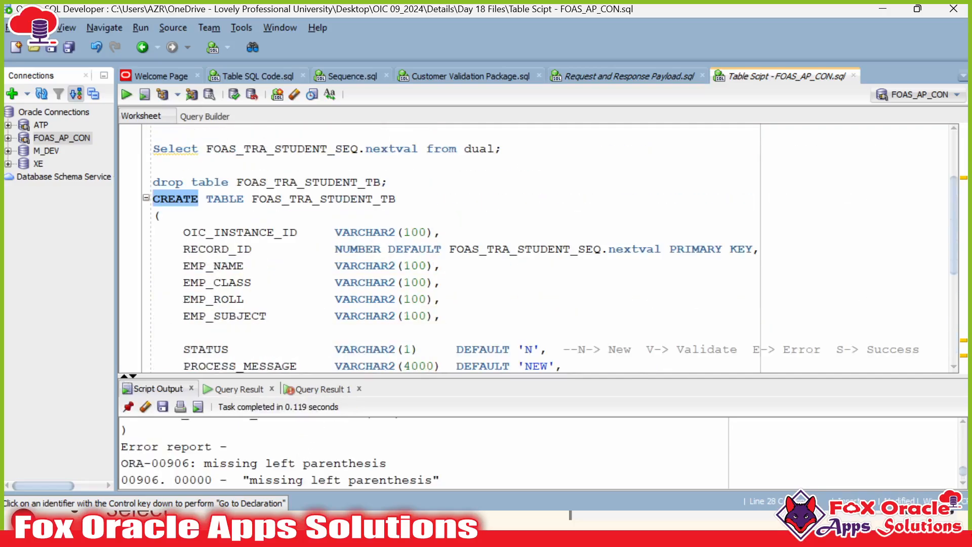
pyautogui.doubleClick(229, 249)
# Step: Check the first student record's four fields in the request and response payload file
pyautogui.scroll(-1, 550, 251)
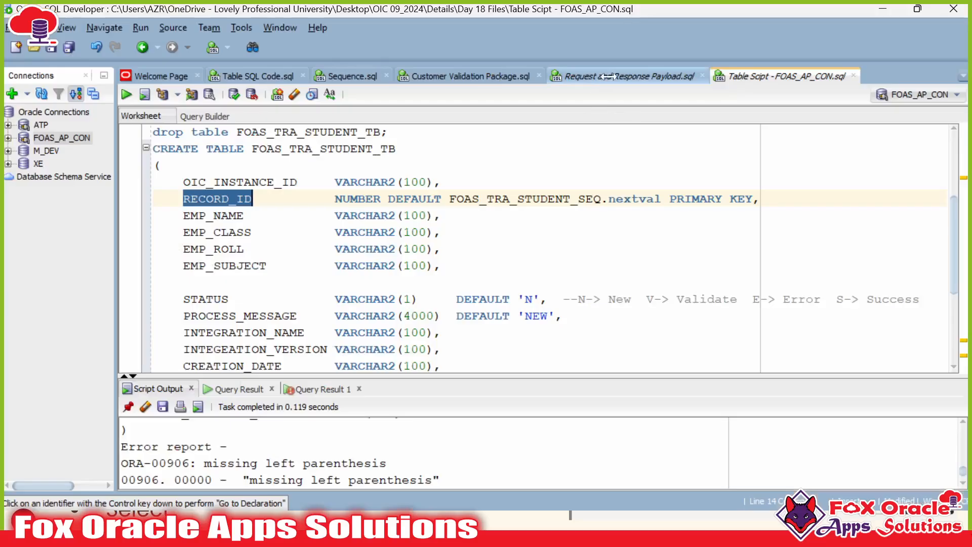
pyautogui.click(608, 76)
pyautogui.click(366, 231)
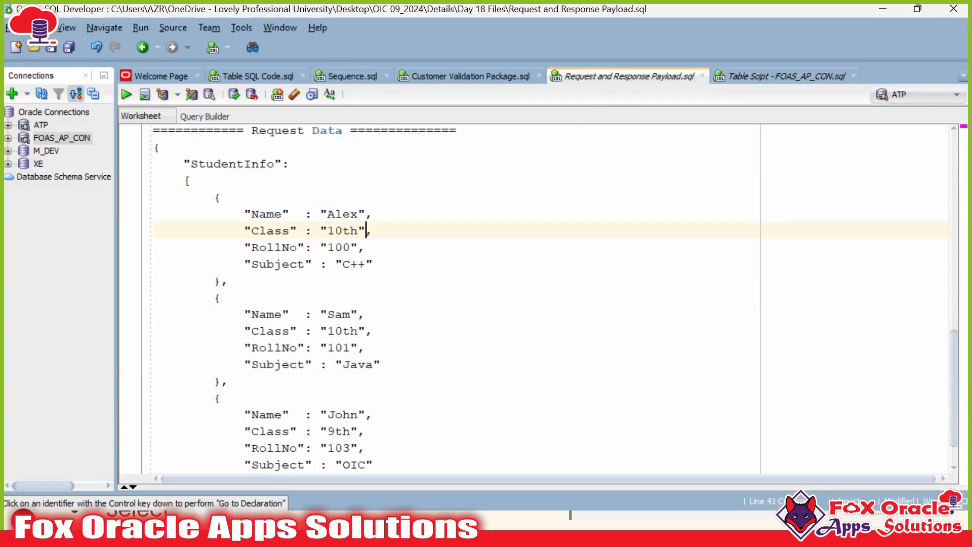
pyautogui.moveTo(244, 214); pyautogui.dragTo(366, 264)
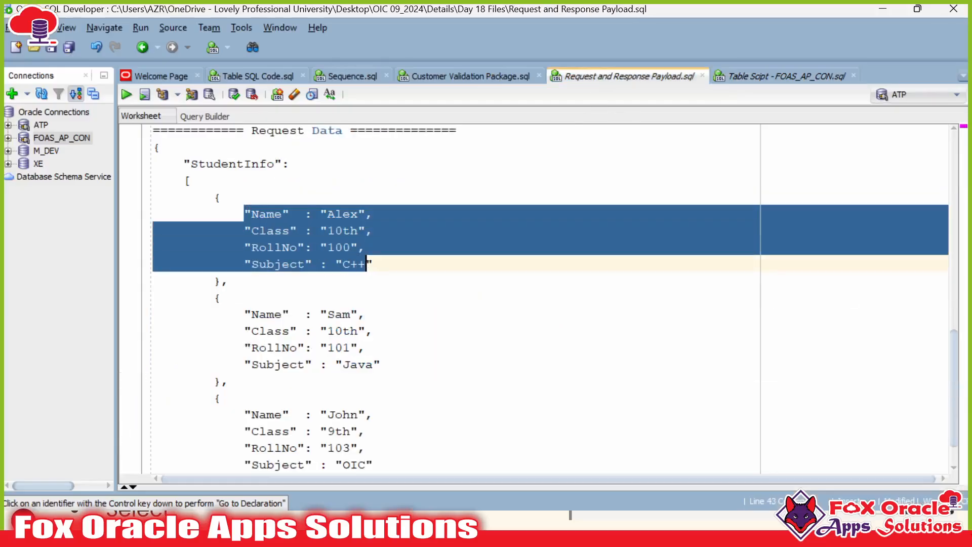
pyautogui.click(724, 77)
# Step: Drop FOAS_TRA_STUDENT_TB and cut PRIMARY KEY from the RECORD_ID line
pyautogui.click(320, 132)
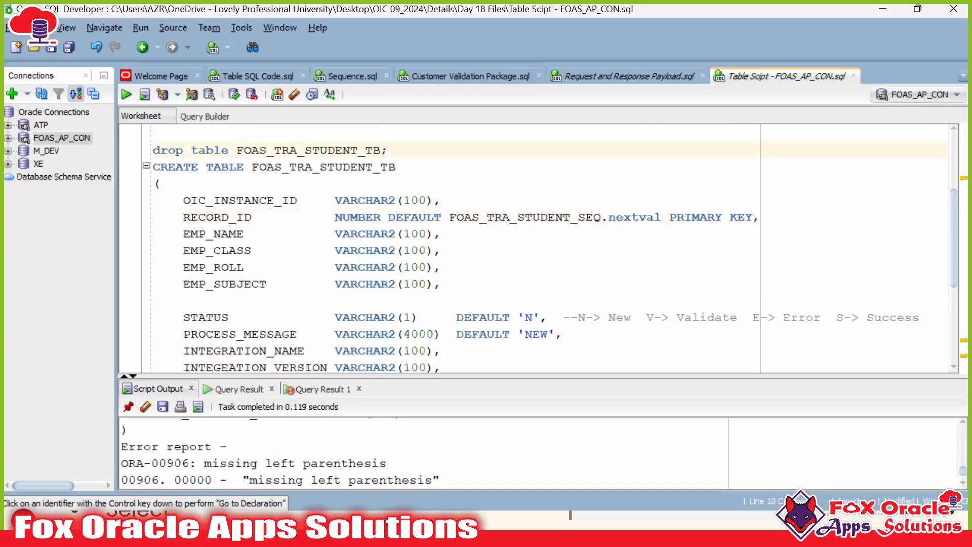
pyautogui.hotkey('ctrl', 'Return')
pyautogui.doubleClick(223, 267)
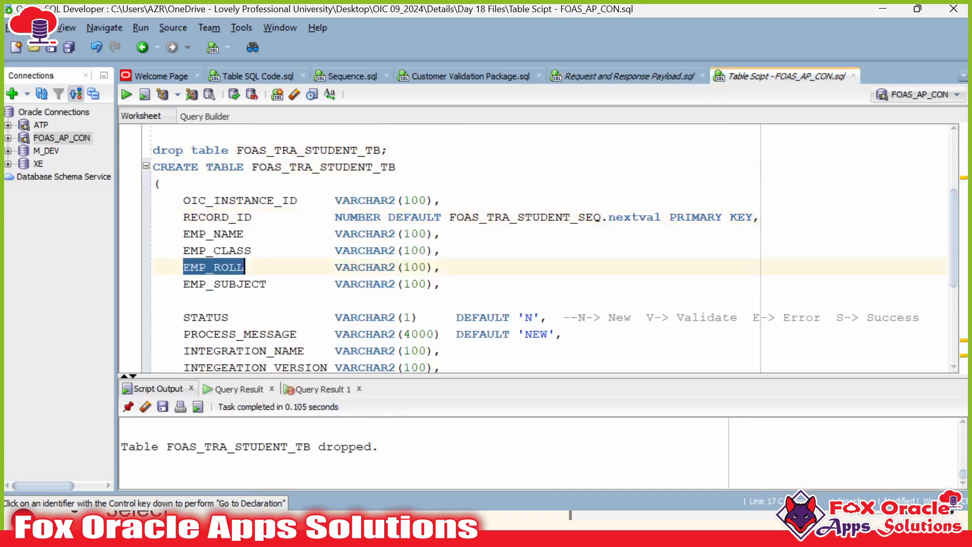
pyautogui.moveTo(670, 218); pyautogui.dragTo(753, 217)
pyautogui.hotkey('ctrl', 'x')
pyautogui.press('BackSpace')
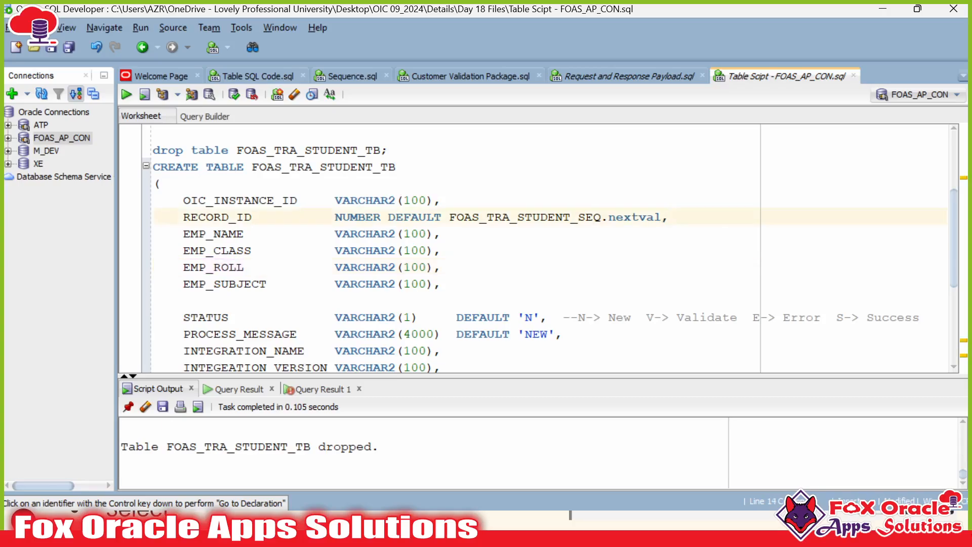
pyautogui.click(442, 267)
pyautogui.click(427, 267)
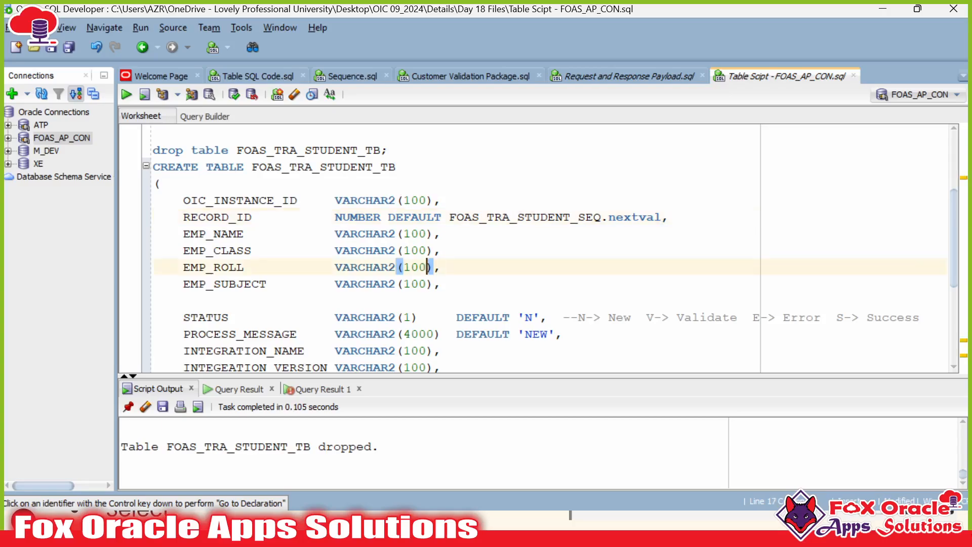
# Step: Paste PRIMARY KEY after VARCHAR2(100) on the EMP_ROLL line
pyautogui.press('BackSpace')
pyautogui.press('Right')
pyautogui.hotkey('ctrl', 'v')
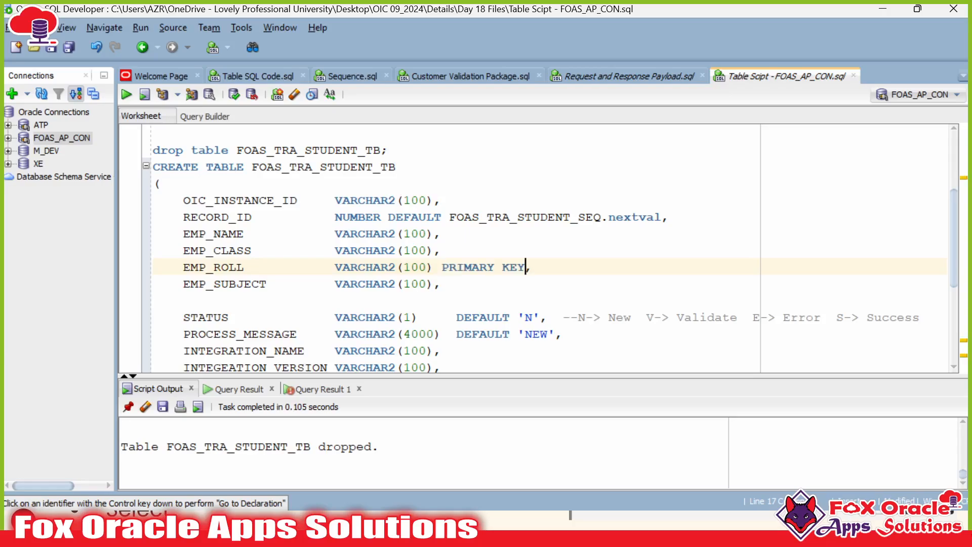
# Step: Review the first payload record's values: Name Alex, Class 10th, RollNo 100, Subject C++
pyautogui.click(610, 77)
pyautogui.click(267, 247)
pyautogui.doubleClick(267, 248)
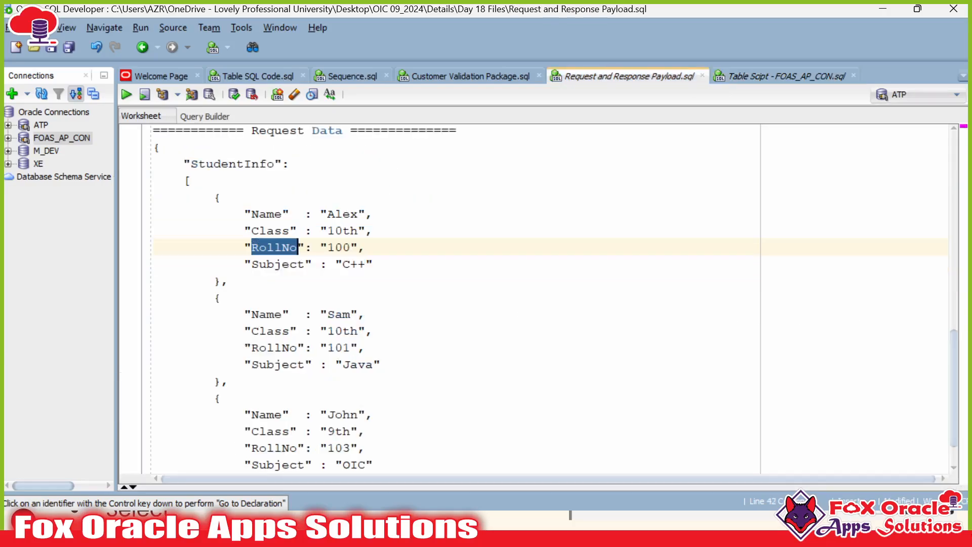
pyautogui.moveTo(245, 215); pyautogui.dragTo(373, 265)
pyautogui.click(373, 265)
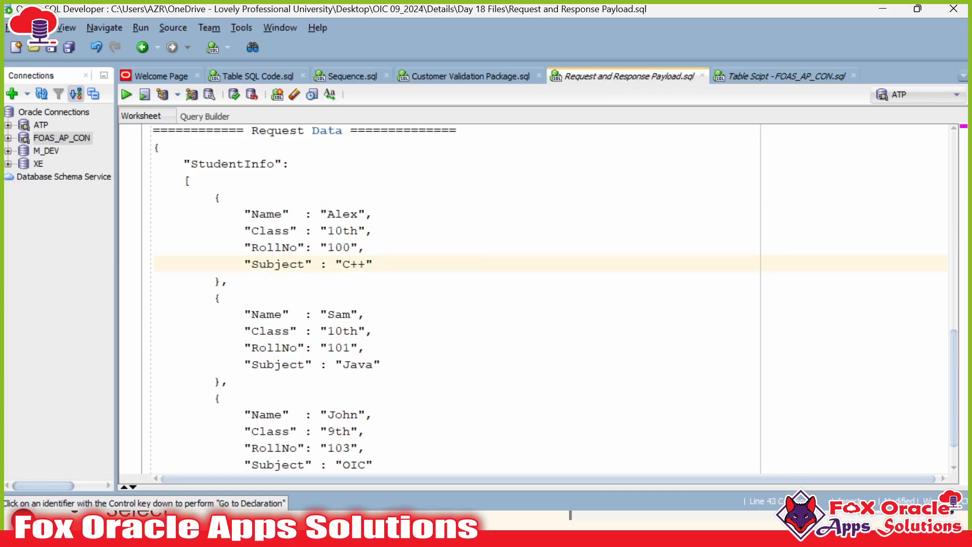
pyautogui.moveTo(244, 214); pyautogui.dragTo(366, 264)
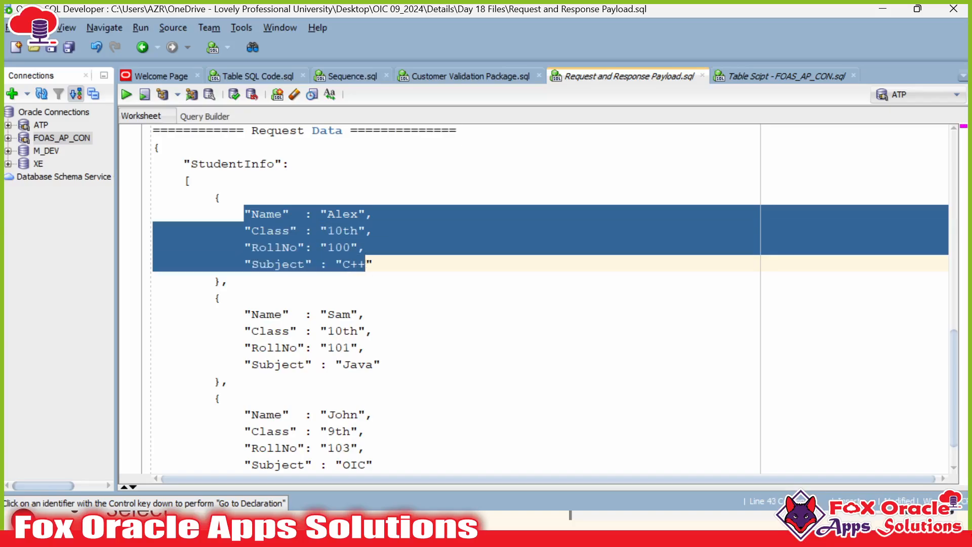
pyautogui.moveTo(245, 214); pyautogui.dragTo(374, 264)
pyautogui.click(374, 264)
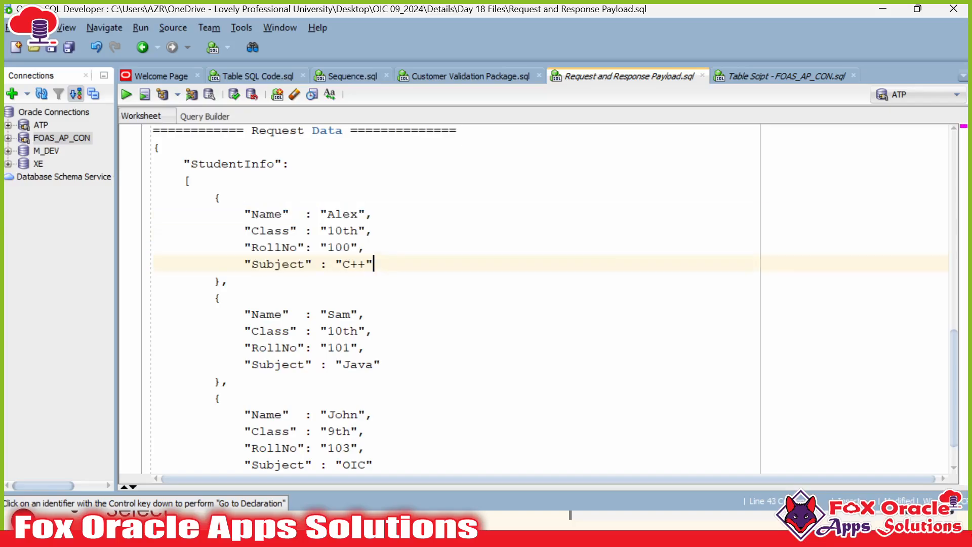
pyautogui.click(305, 247)
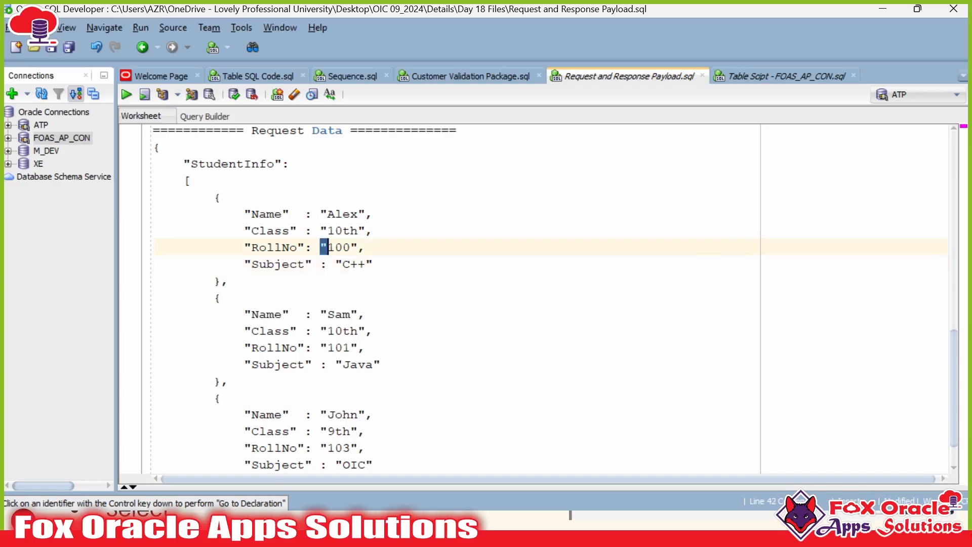
pyautogui.doubleClick(336, 247)
pyautogui.click(275, 247)
pyautogui.doubleClick(342, 247)
pyautogui.click(343, 215)
pyautogui.click(343, 230)
pyautogui.click(344, 247)
pyautogui.click(373, 264)
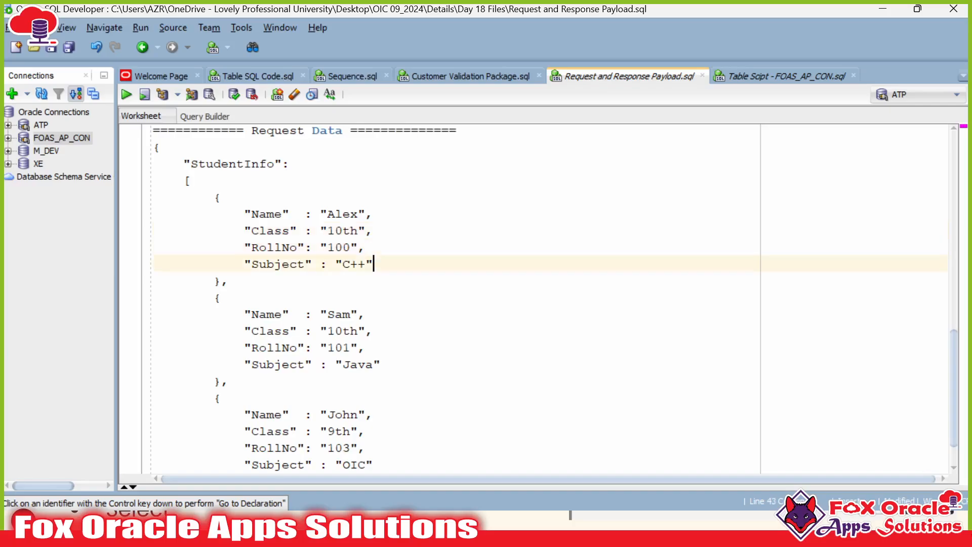
# Step: Run the CREATE TABLE statement again to recreate FOAS_TRA_STUDENT_TB keyed on EMP_ROLL
pyautogui.click(749, 77)
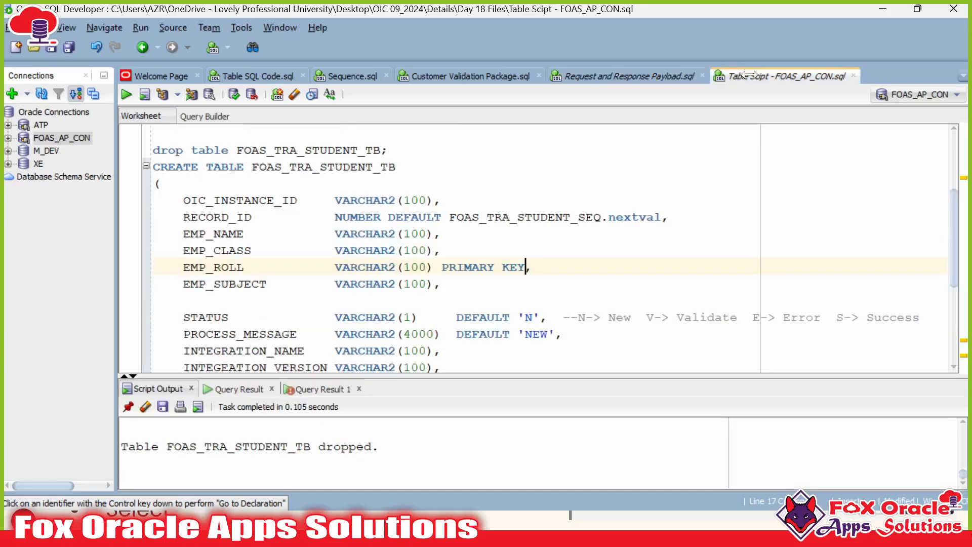
pyautogui.click(183, 201)
pyautogui.scroll(-4, 183, 222)
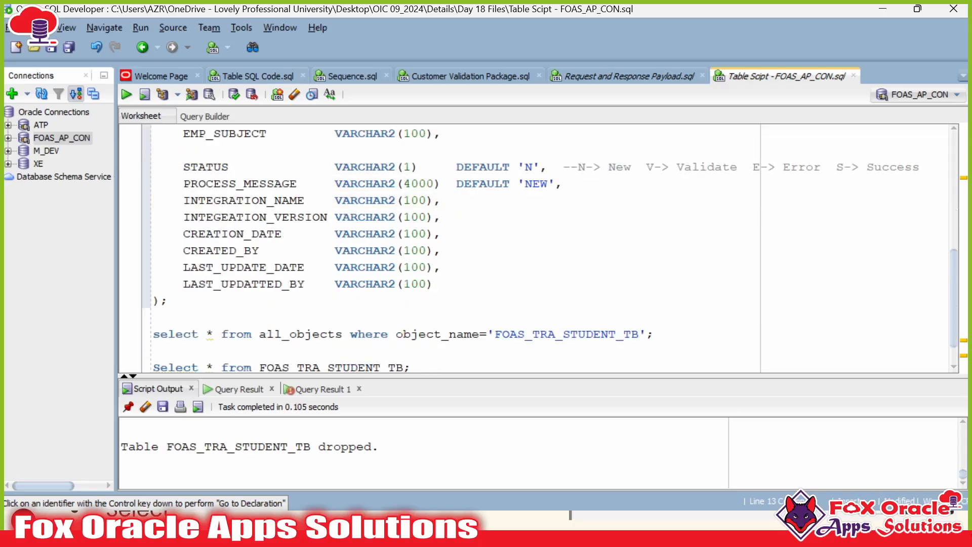
pyautogui.click(170, 263)
pyautogui.scroll(4, 506, 248)
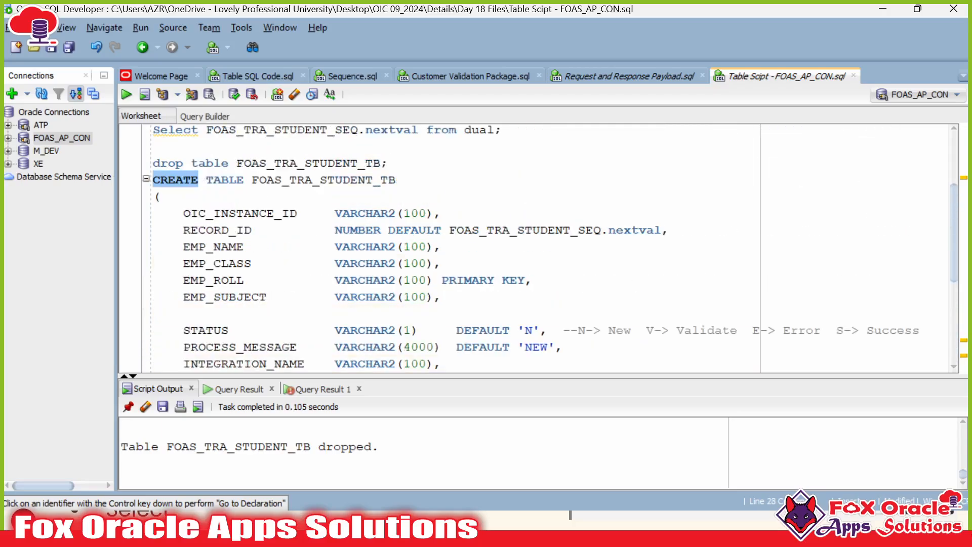
pyautogui.scroll(-3, 506, 248)
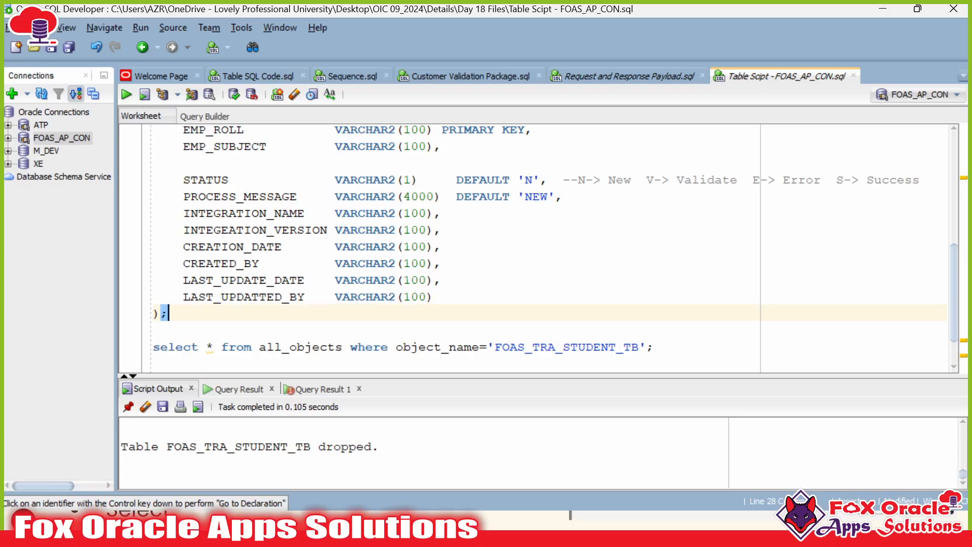
pyautogui.scroll(2, 506, 248)
pyautogui.scroll(-2, 507, 248)
pyautogui.hotkey('ctrl', 'Return')
# Step: Run the existing student insert statement against FOAS_TRA_STUDENT_TB
pyautogui.scroll(3, 506, 248)
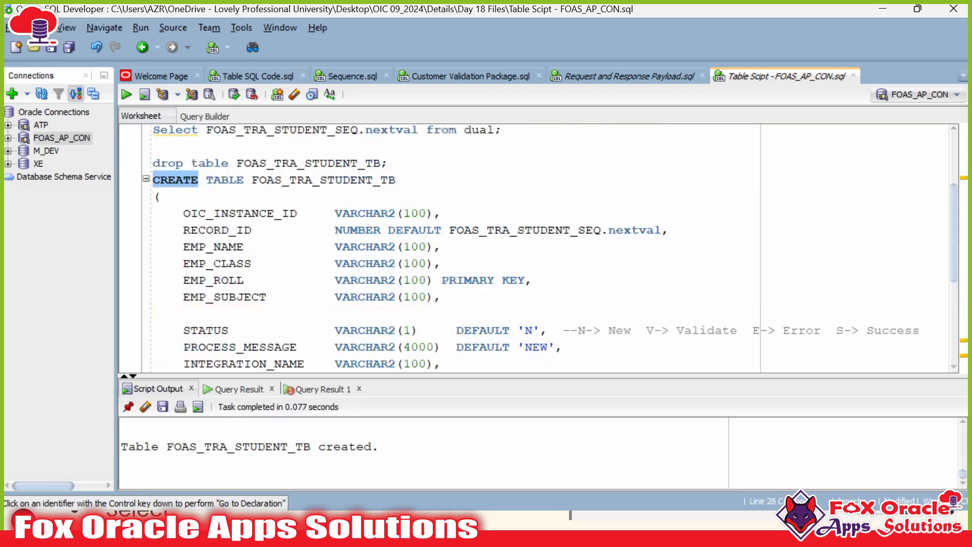
pyautogui.doubleClick(213, 281)
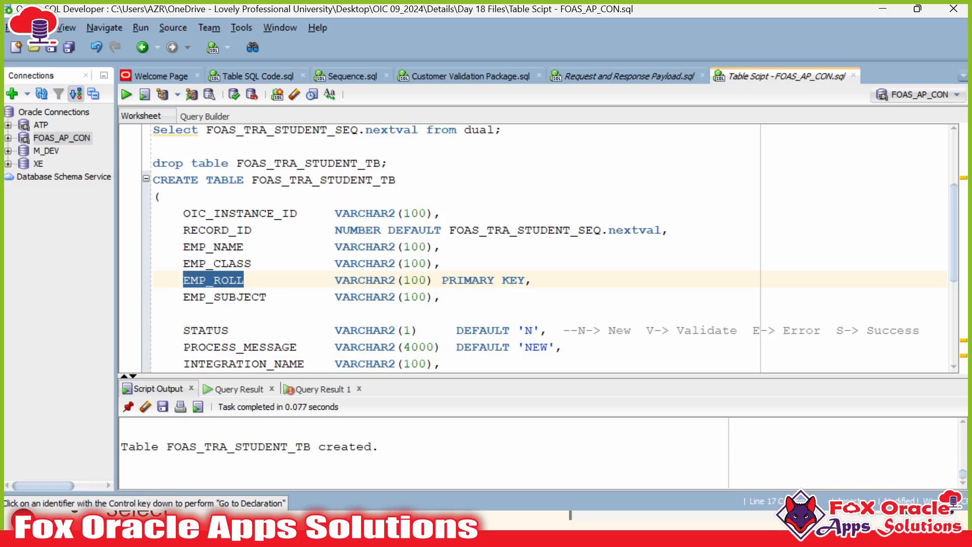
pyautogui.scroll(-4, 506, 248)
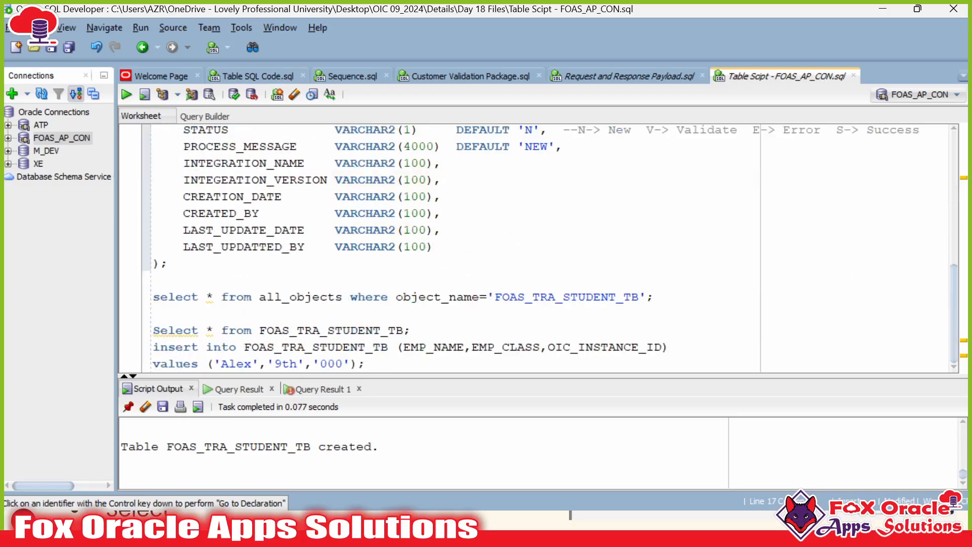
pyautogui.click(411, 347)
pyautogui.click(412, 331)
pyautogui.click(366, 363)
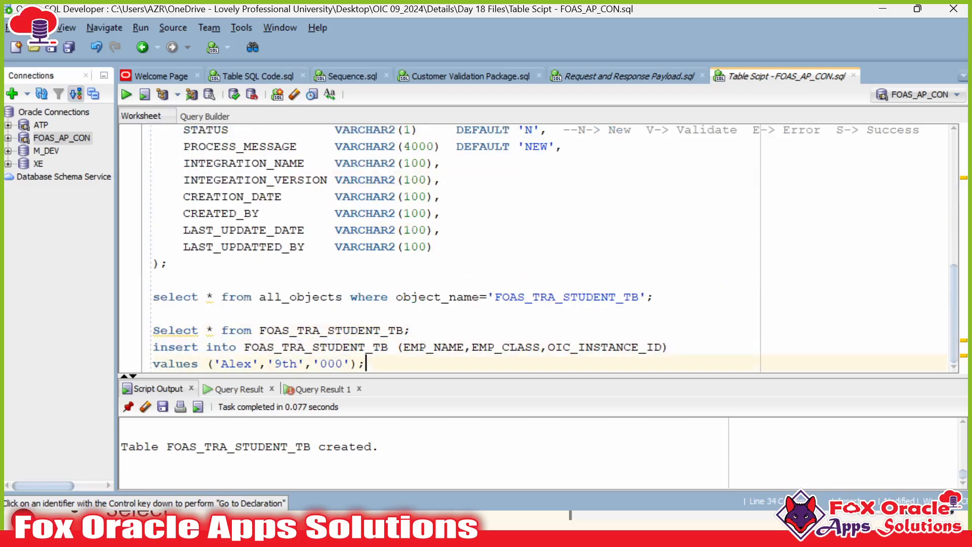
pyautogui.hotkey('ctrl', 'Return')
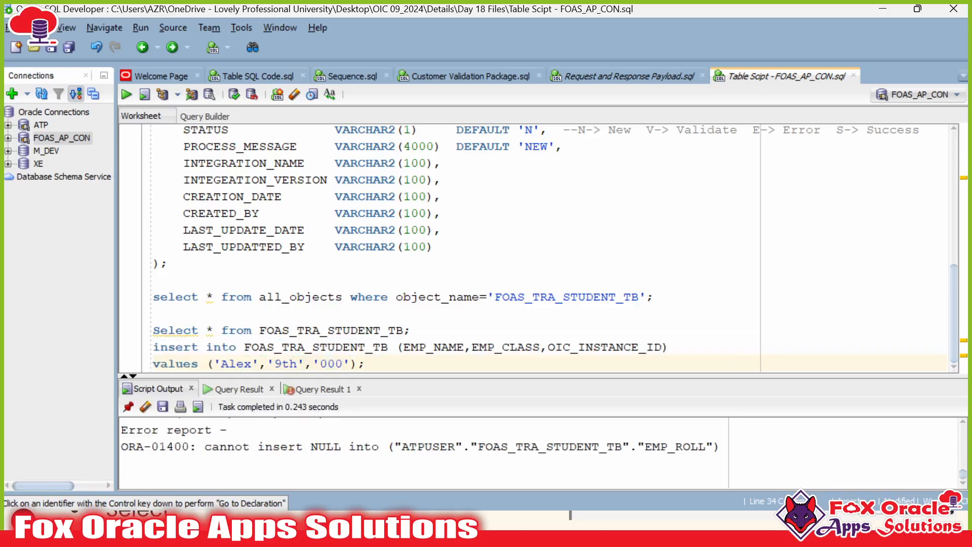
# Step: Review the insert's column list: EMP_NAME, EMP_CLASS and OIC_INSTANCE_ID
pyautogui.click(411, 330)
pyautogui.press('Return')
pyautogui.scroll(-1, 411, 330)
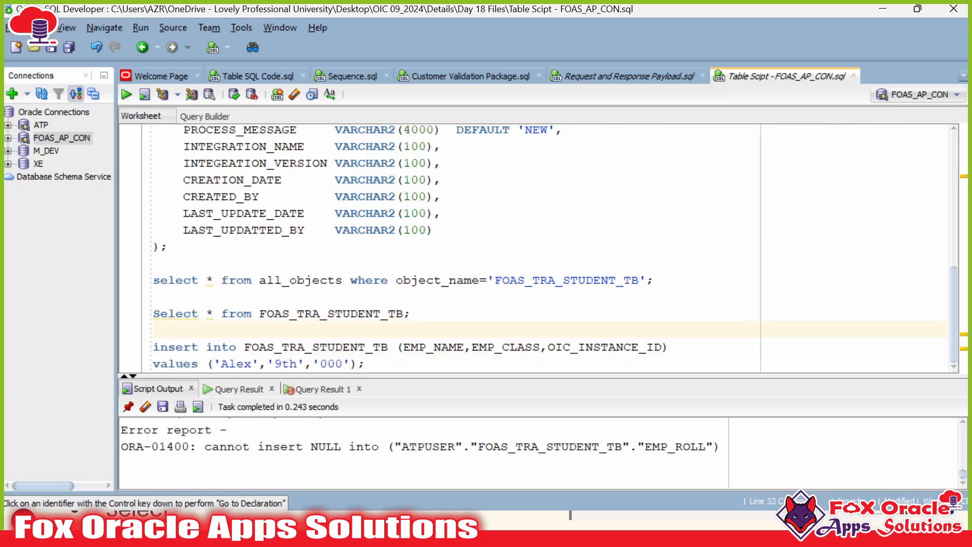
pyautogui.click(367, 364)
pyautogui.doubleClick(450, 347)
pyautogui.doubleClick(511, 347)
pyautogui.click(601, 347)
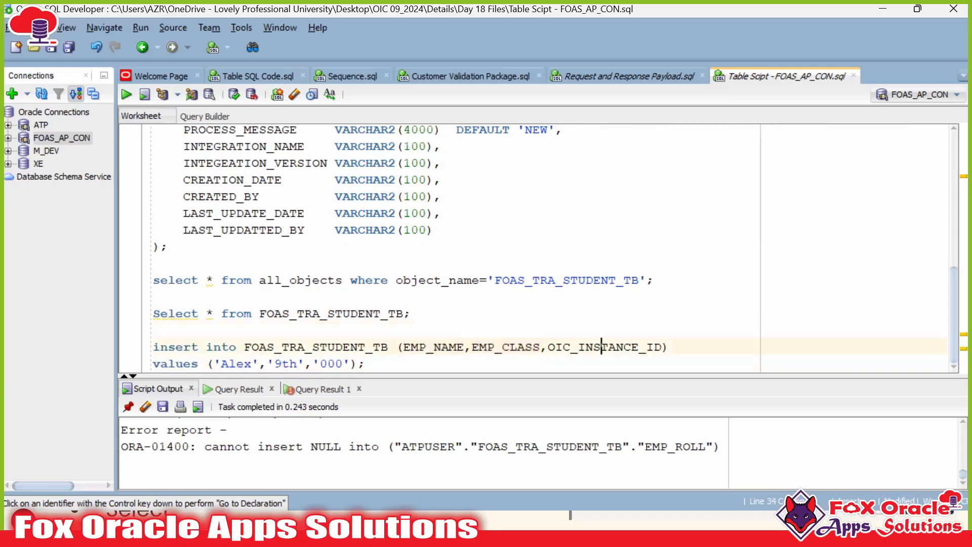
pyautogui.doubleClick(601, 347)
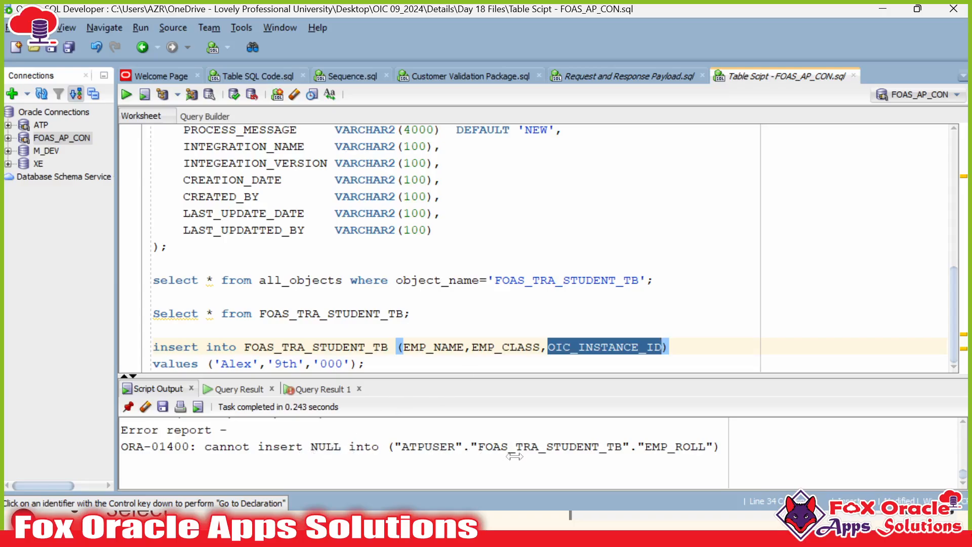
# Step: Add EMP_ROLL with roll value 1001 to the insert, run it, then rerun to hit ORA-00001
pyautogui.scroll(3, 506, 248)
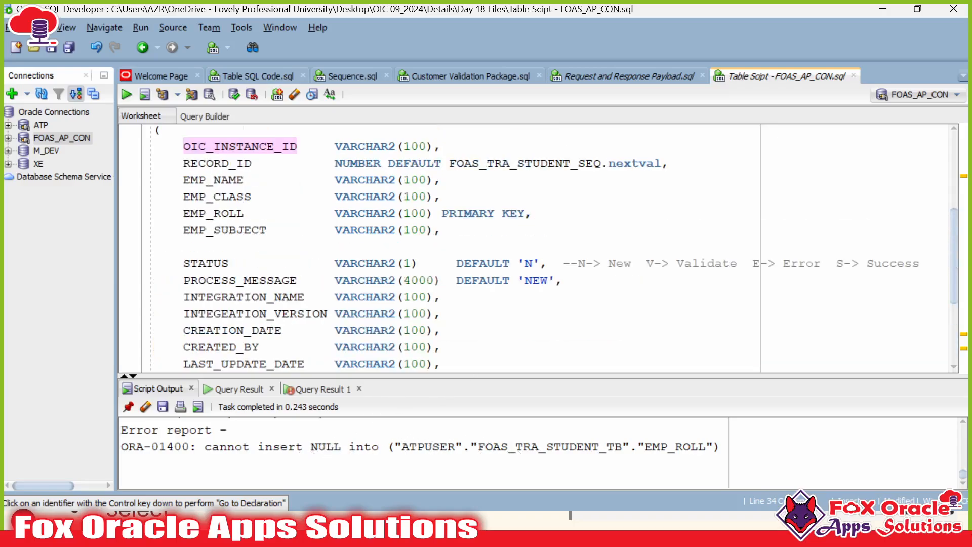
pyautogui.tripleClick(214, 212)
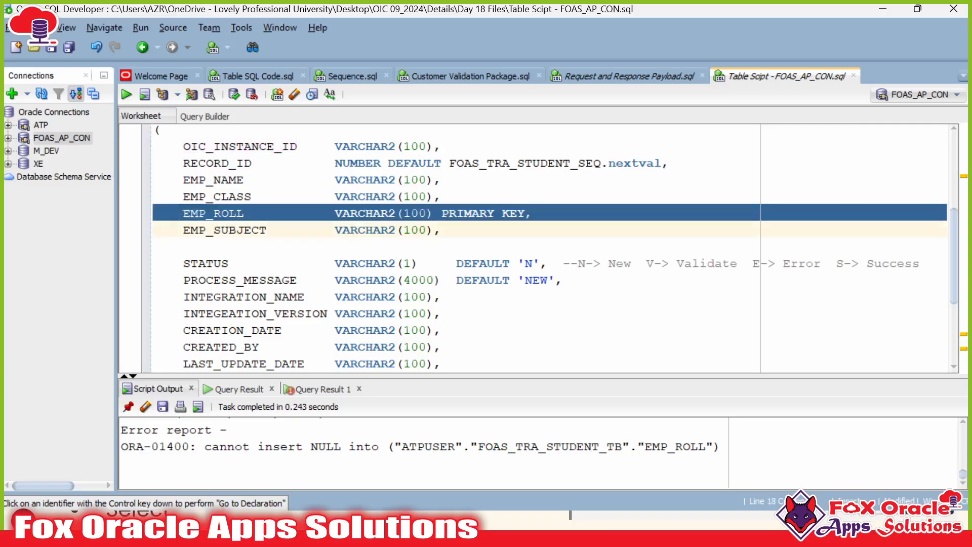
pyautogui.doubleClick(214, 214)
pyautogui.hotkey('ctrl', 'c')
pyautogui.scroll(-3, 214, 213)
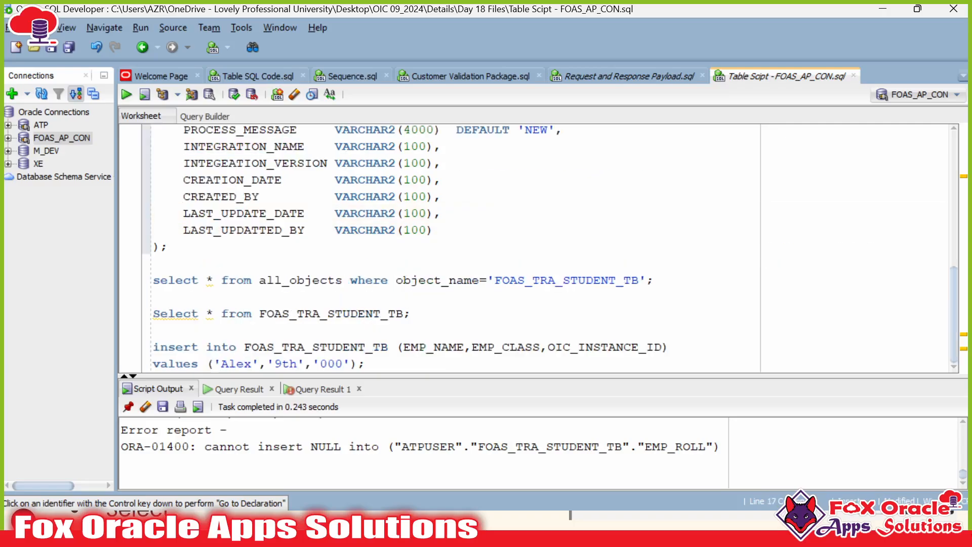
pyautogui.click(548, 347)
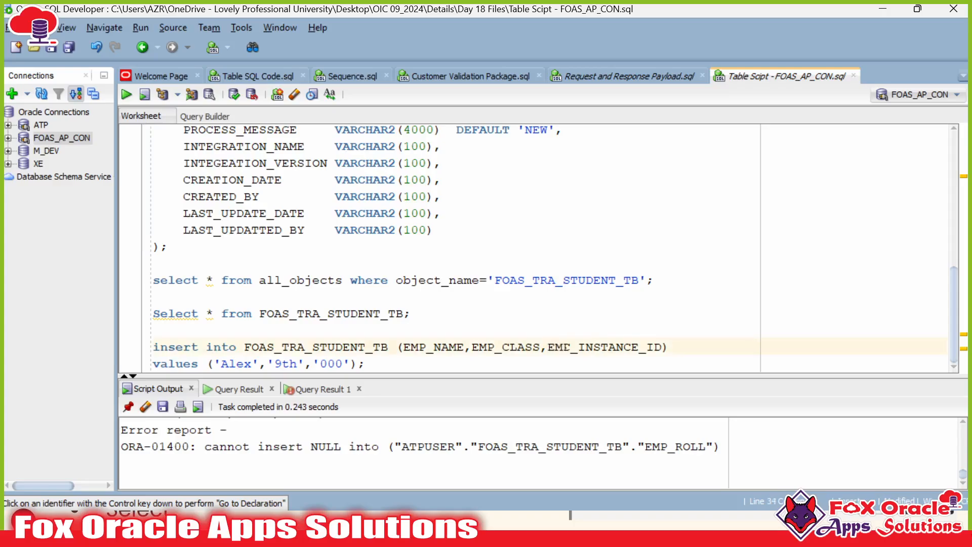
pyautogui.hotkey('ctrl', 'v')
pyautogui.write(',')
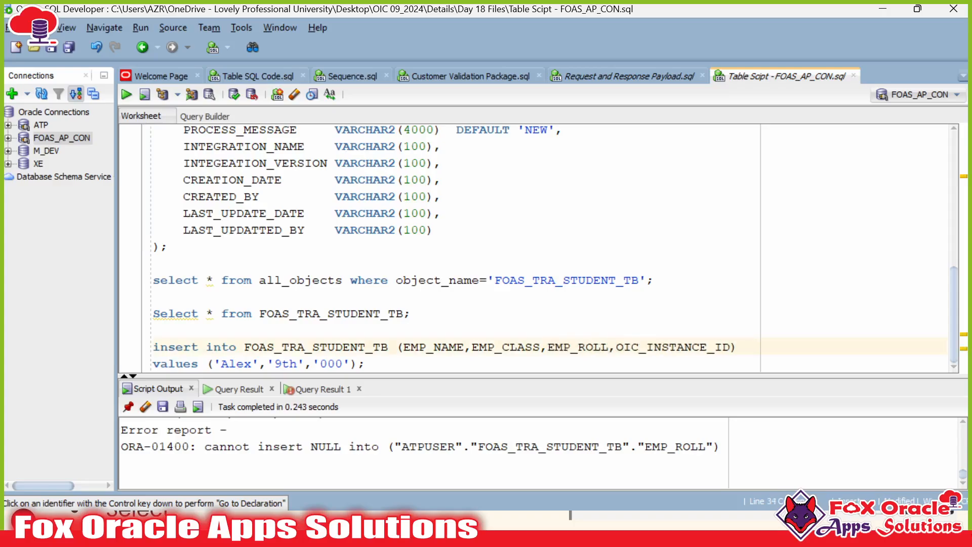
pyautogui.click(314, 364)
pyautogui.write('1001')
pyautogui.write(',')
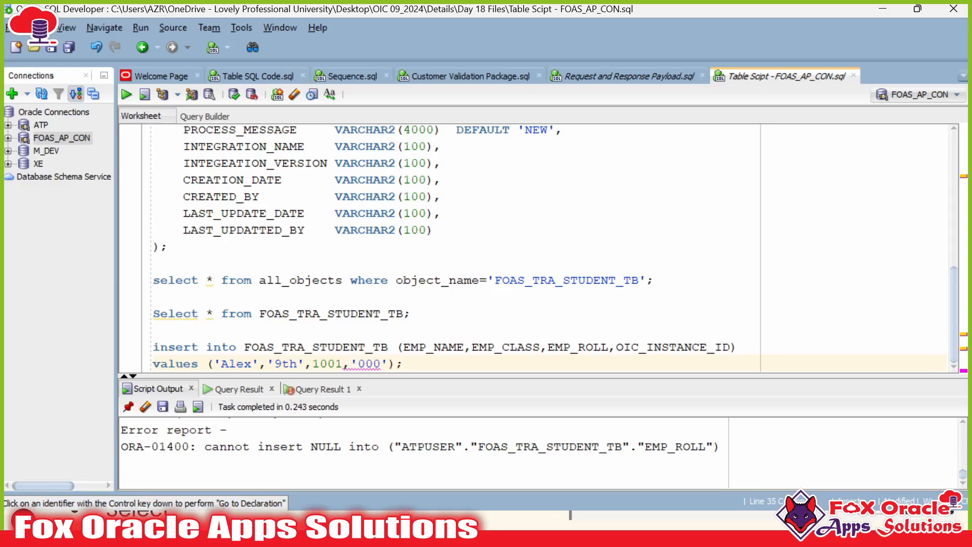
pyautogui.hotkey('ctrl', 'Return')
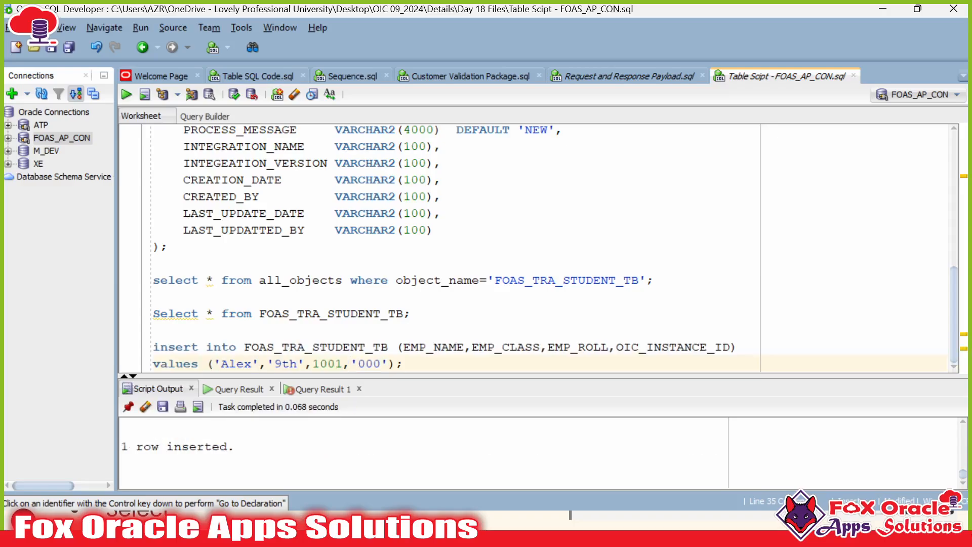
pyautogui.hotkey('ctrl', 'Return')
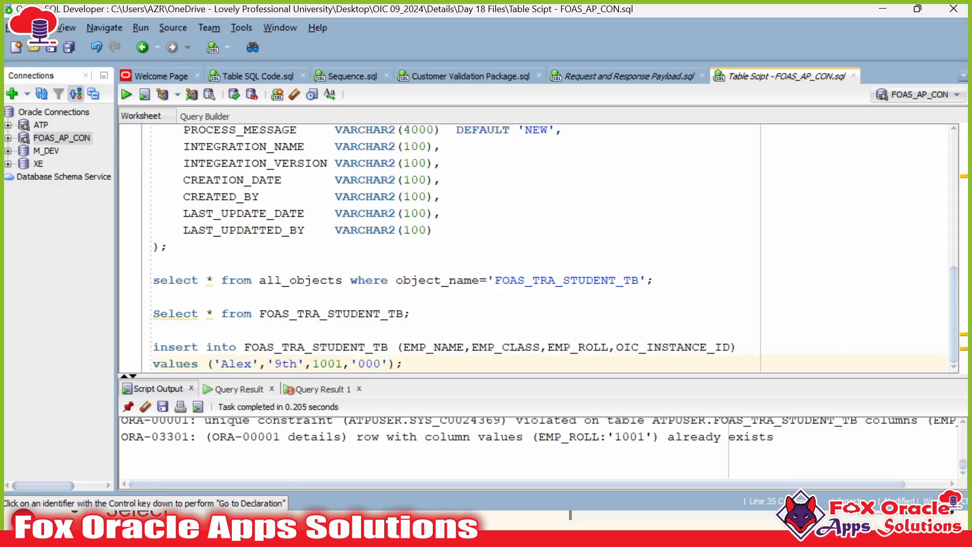
# Step: Return to the insert statement and read the unique-constraint error for duplicate EMP_ROLL 1001
pyautogui.scroll(2, 435, 436)
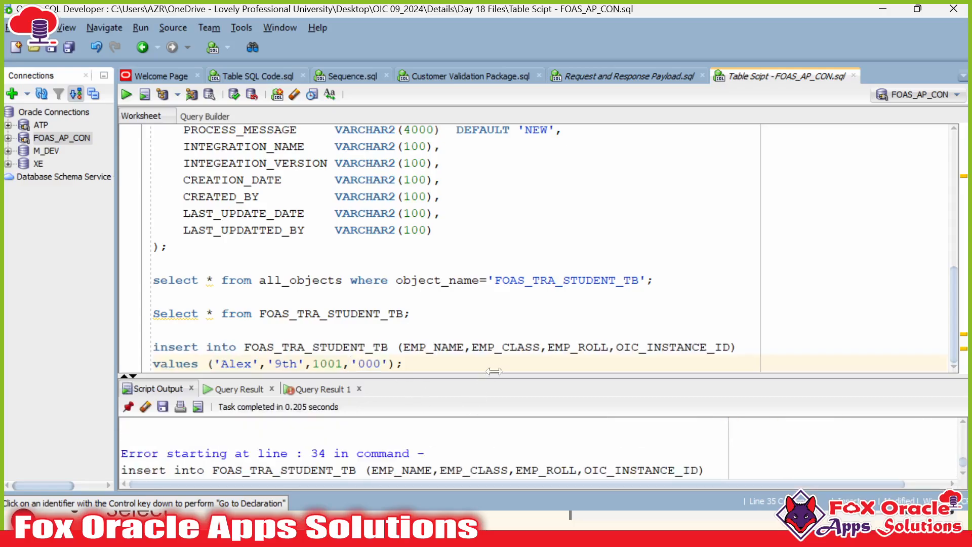
pyautogui.click(502, 346)
pyautogui.moveTo(500, 374); pyautogui.dragTo(500, 268)
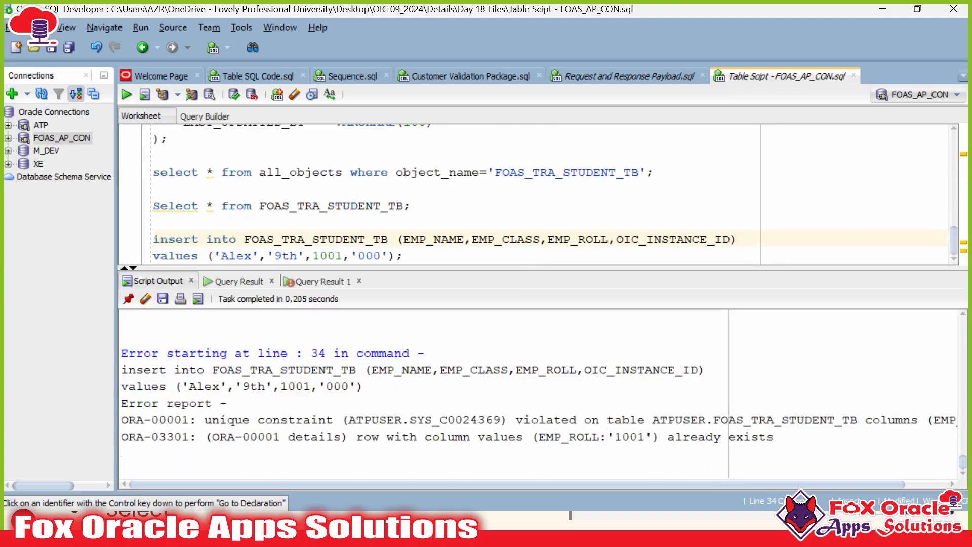
pyautogui.moveTo(401, 405); pyautogui.dragTo(474, 434)
pyautogui.click(560, 435)
pyautogui.scroll(8, 440, 193)
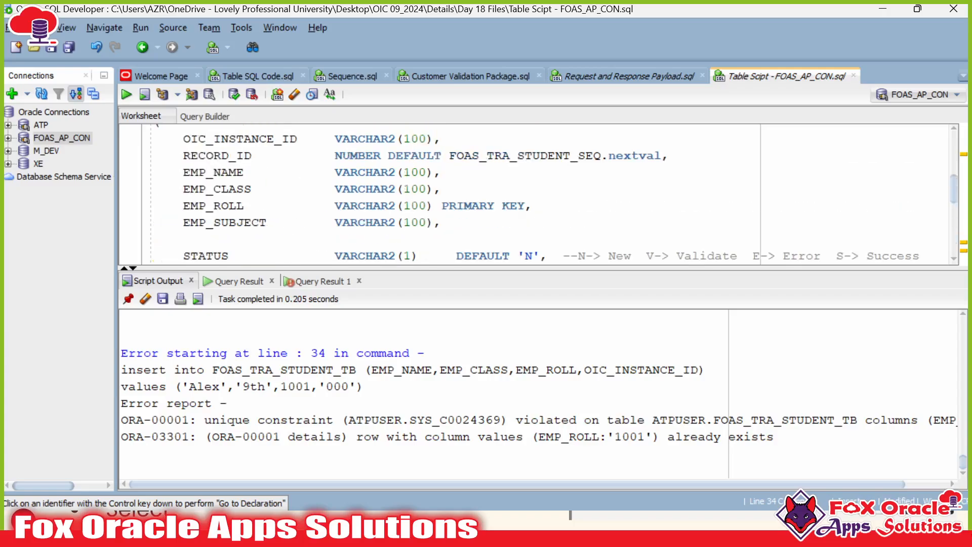
pyautogui.scroll(-1, 440, 192)
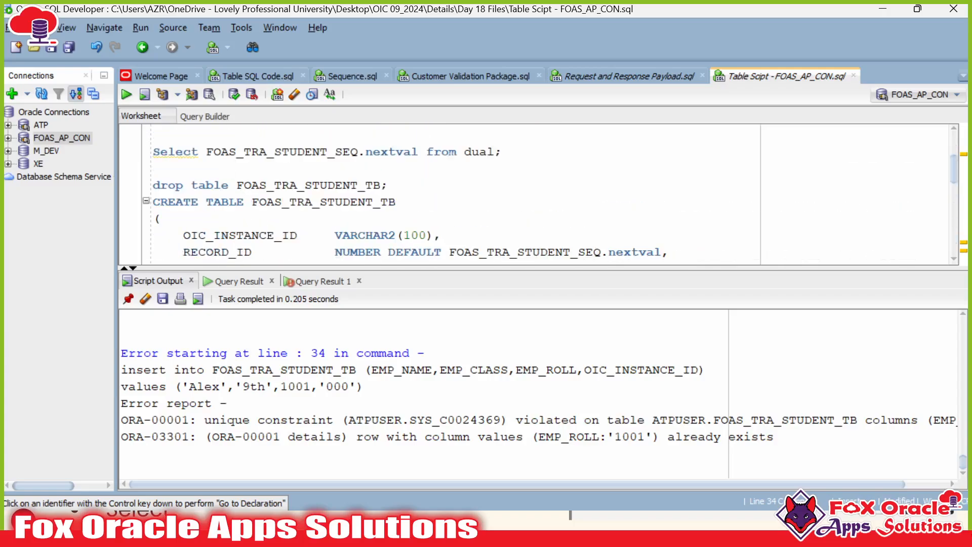
pyautogui.scroll(-5, 440, 192)
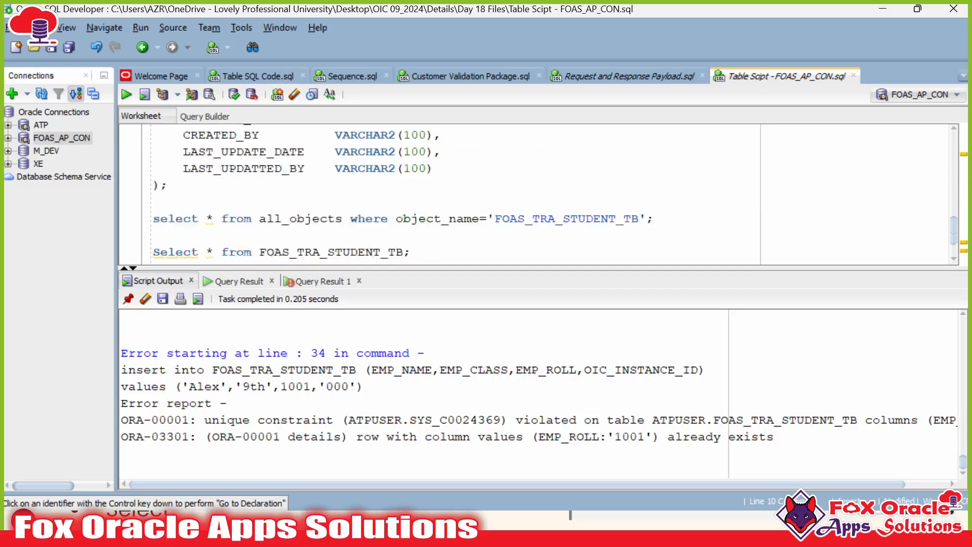
pyautogui.scroll(2, 441, 193)
pyautogui.scroll(-2, 440, 192)
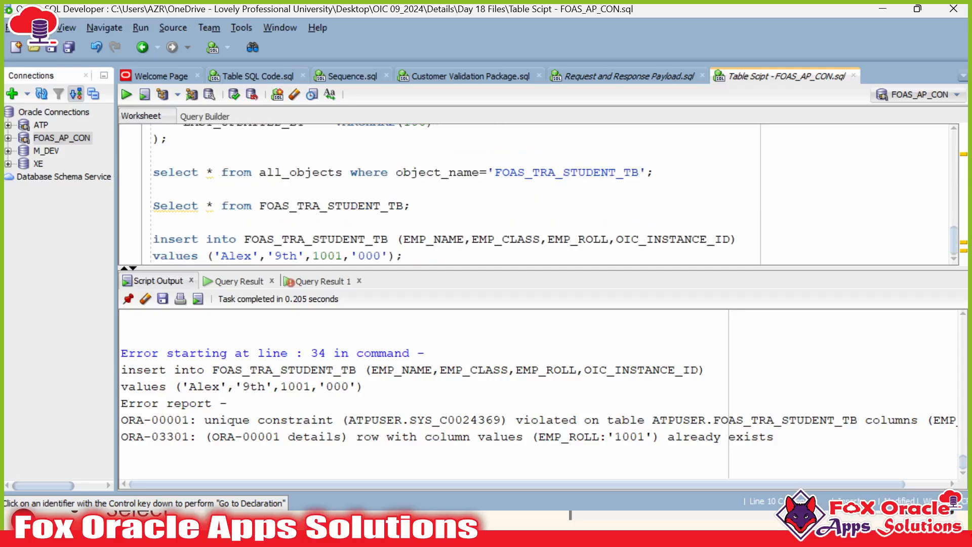
# Step: Add 'truncate table FOAS_TRA_STUDENT_TB;' above the drop statement and execute it
pyautogui.doubleClick(345, 239)
pyautogui.scroll(8, 440, 193)
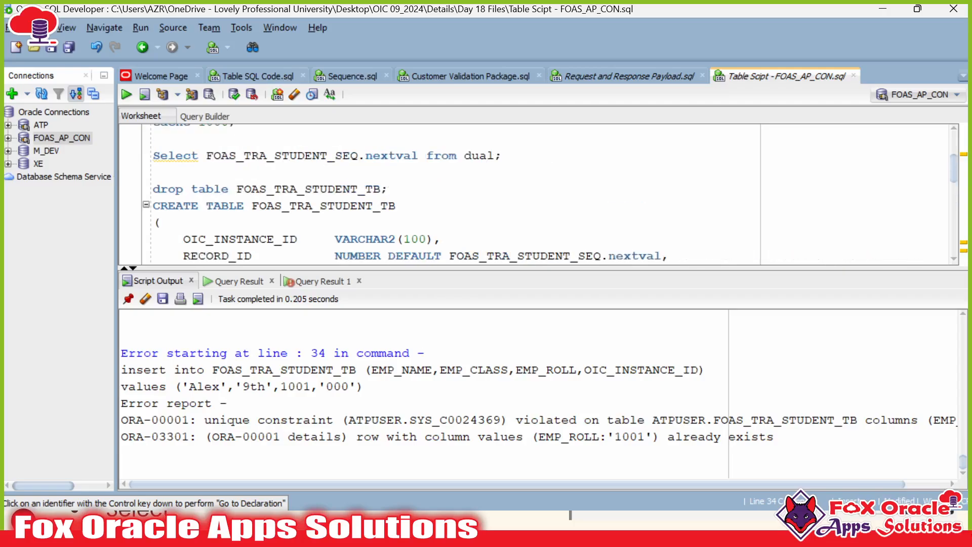
pyautogui.click(153, 172)
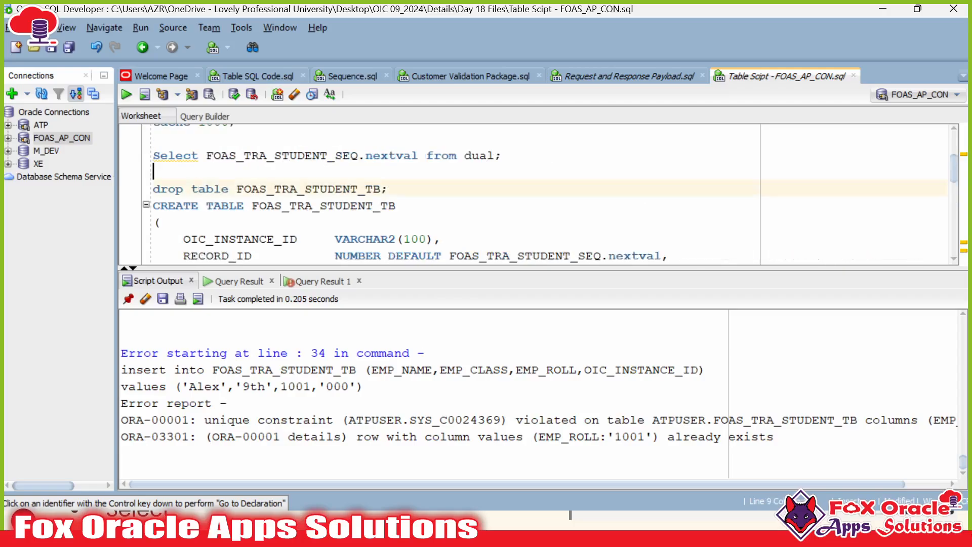
pyautogui.press('Return')
pyautogui.press('Return')
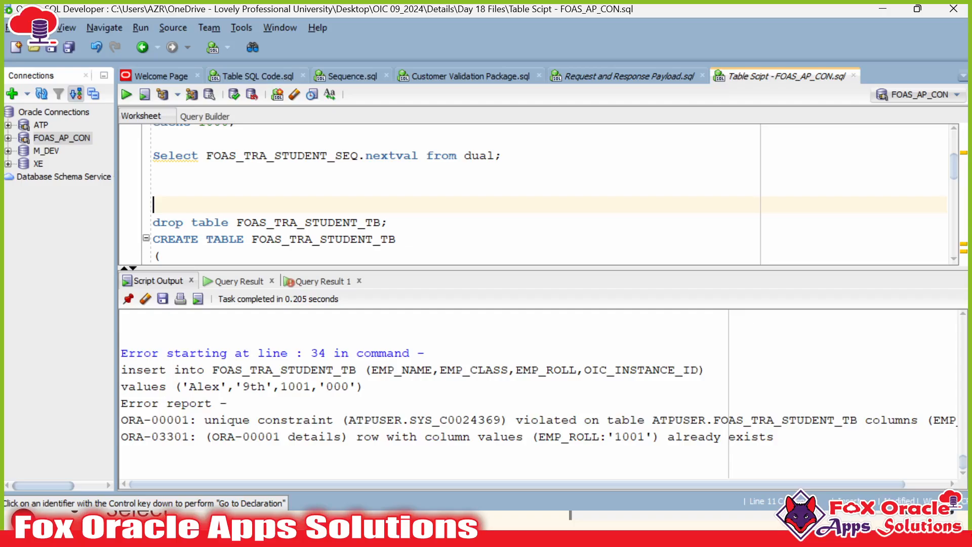
pyautogui.write('truc')
pyautogui.press('BackSpace')
pyautogui.write('ncate')
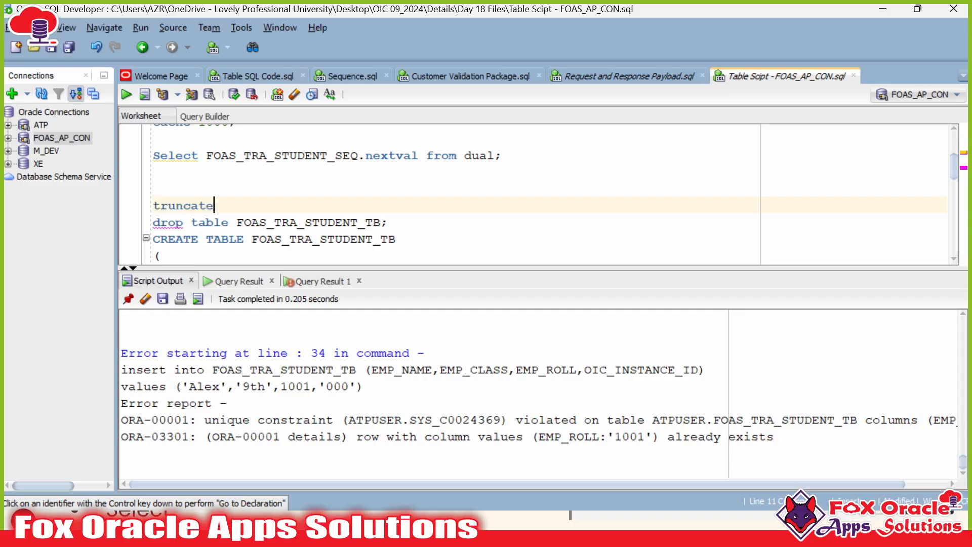
pyautogui.write(' table FOAS_TRA_STUDENT_TB;')
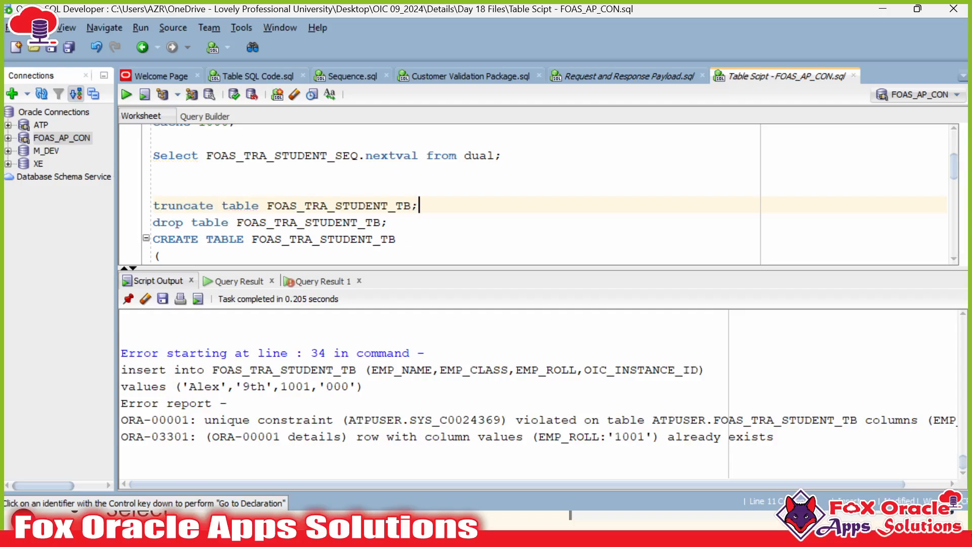
pyautogui.hotkey('ctrl', 'Return')
pyautogui.scroll(-9, 539, 192)
pyautogui.scroll(3, 539, 192)
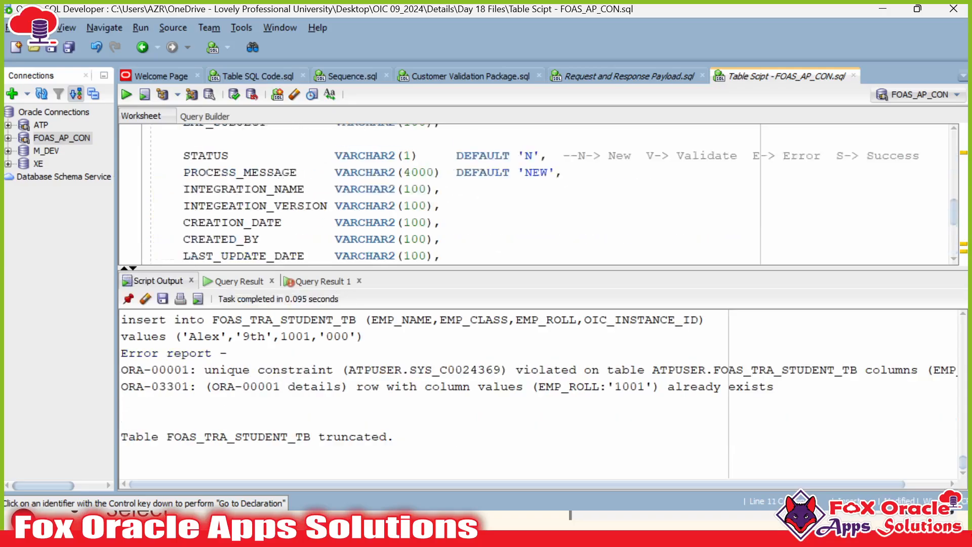
pyautogui.scroll(-3, 539, 192)
pyautogui.hotkey('alt', 'Tab')
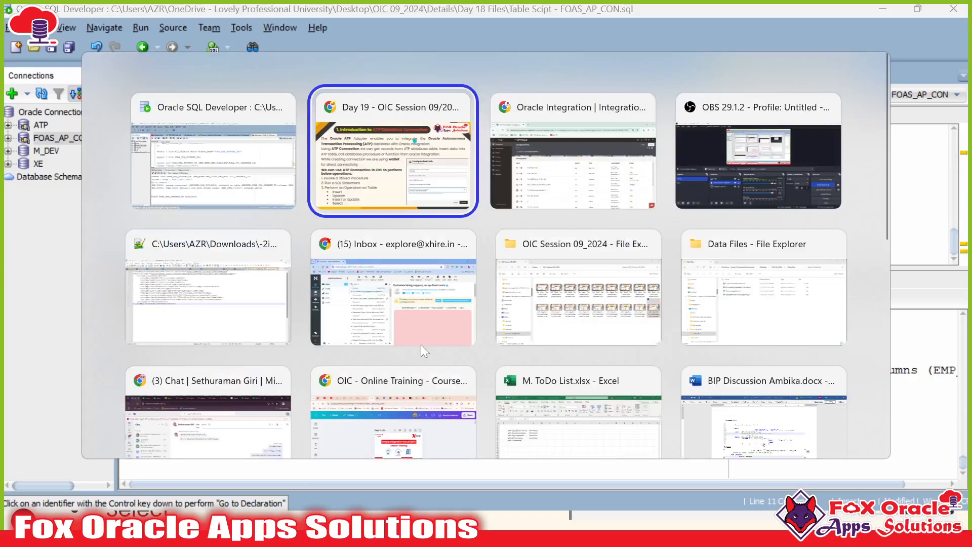
pyautogui.hotkey('alt', 'Tab')
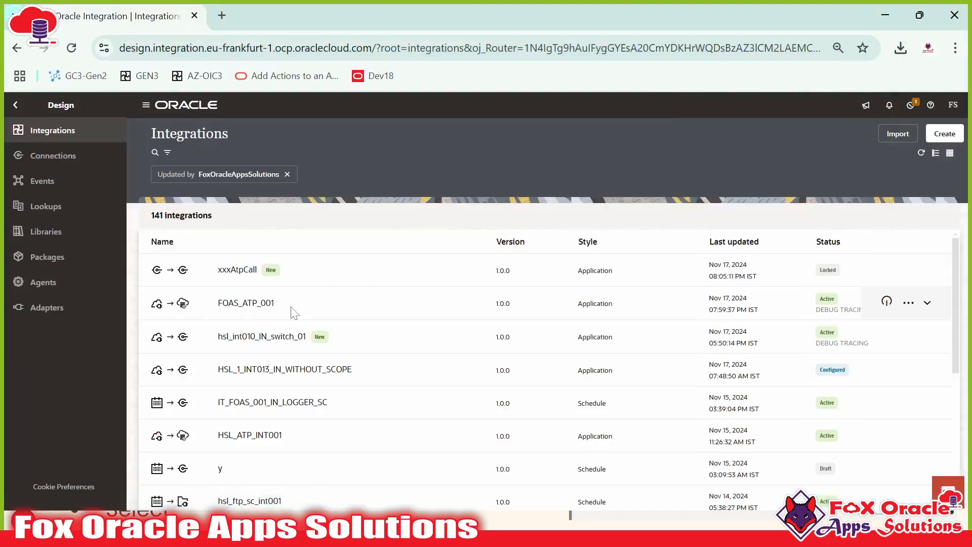
pyautogui.hotkey('alt', 'Tab')
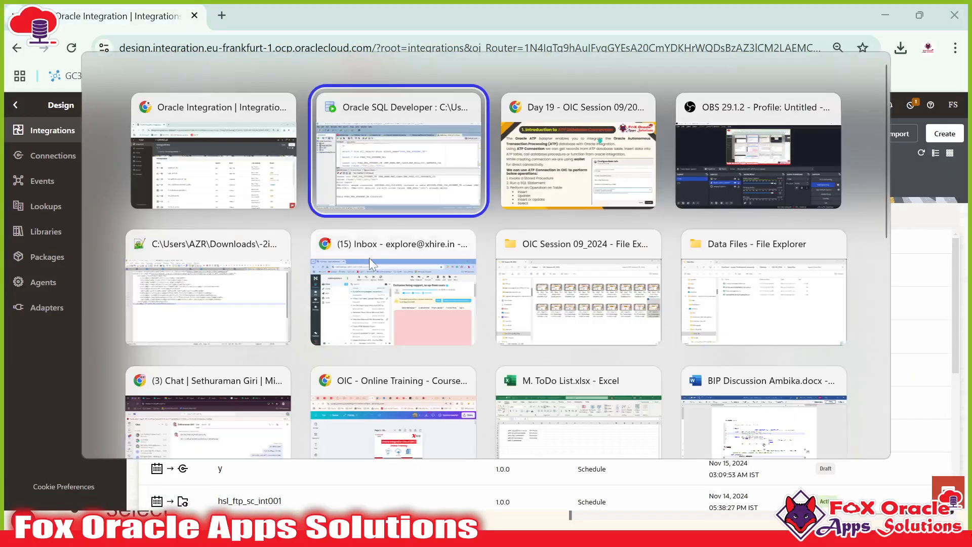
pyautogui.scroll(5, 539, 193)
pyautogui.scroll(4, 540, 192)
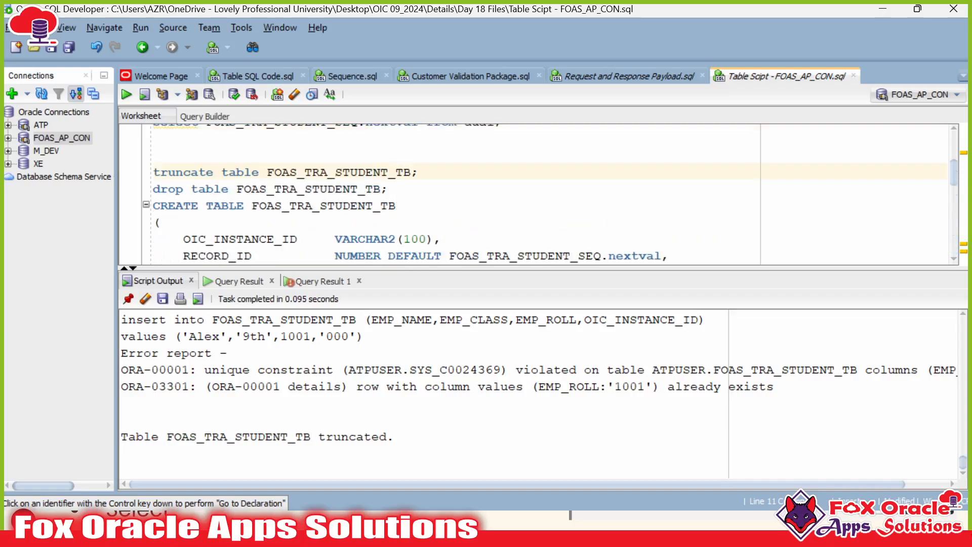
pyautogui.scroll(-2, 539, 192)
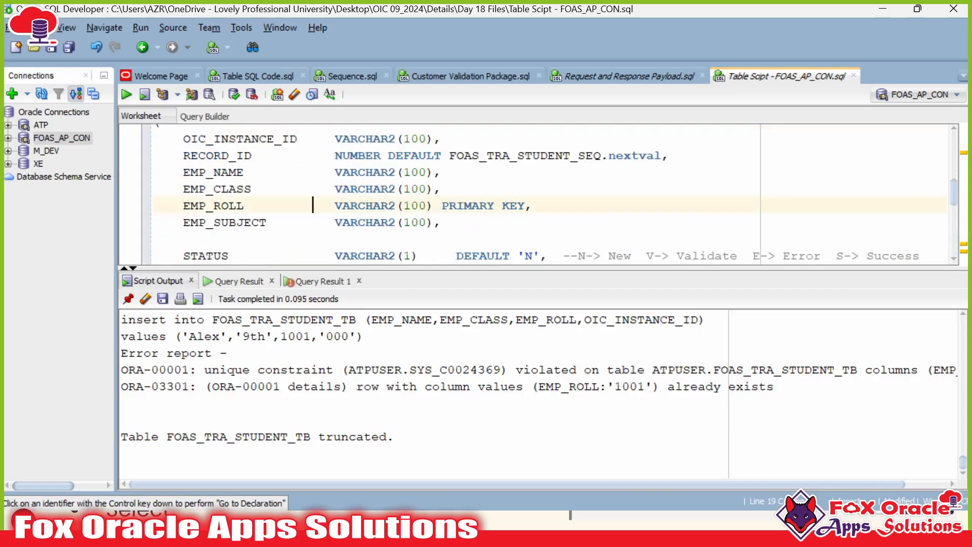
pyautogui.hotkey('alt', 'Tab')
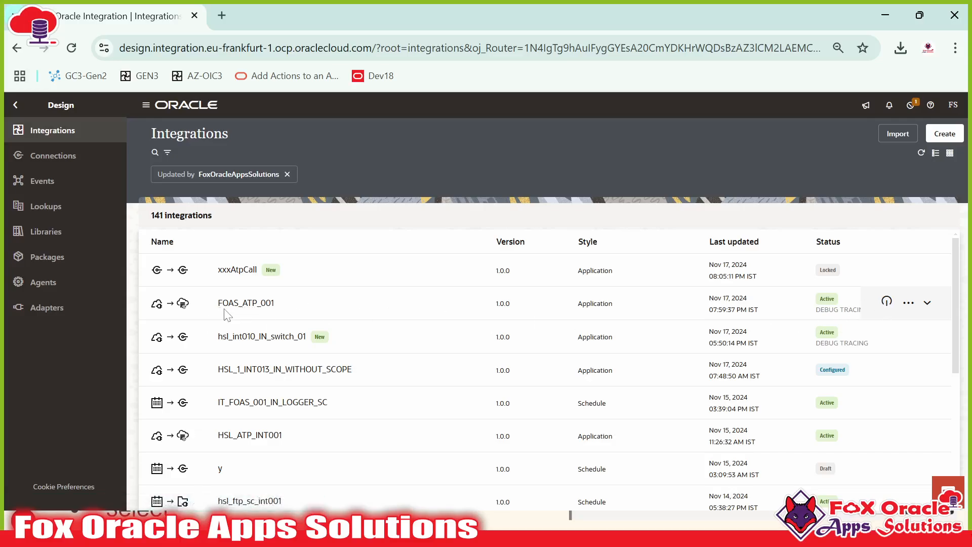
# Step: Choose Clone from the FOAS_ATP_001 integration's actions menu
pyautogui.click(908, 302)
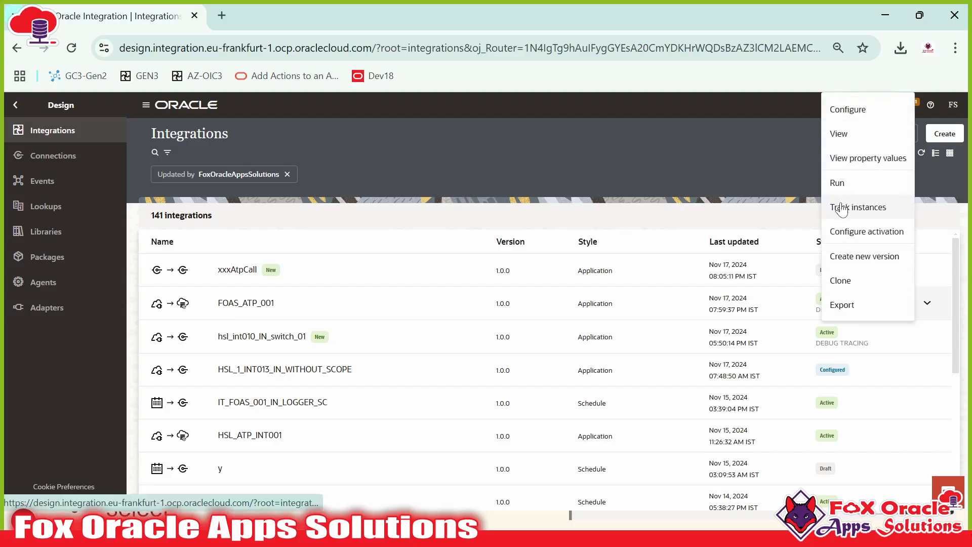
pyautogui.click(850, 280)
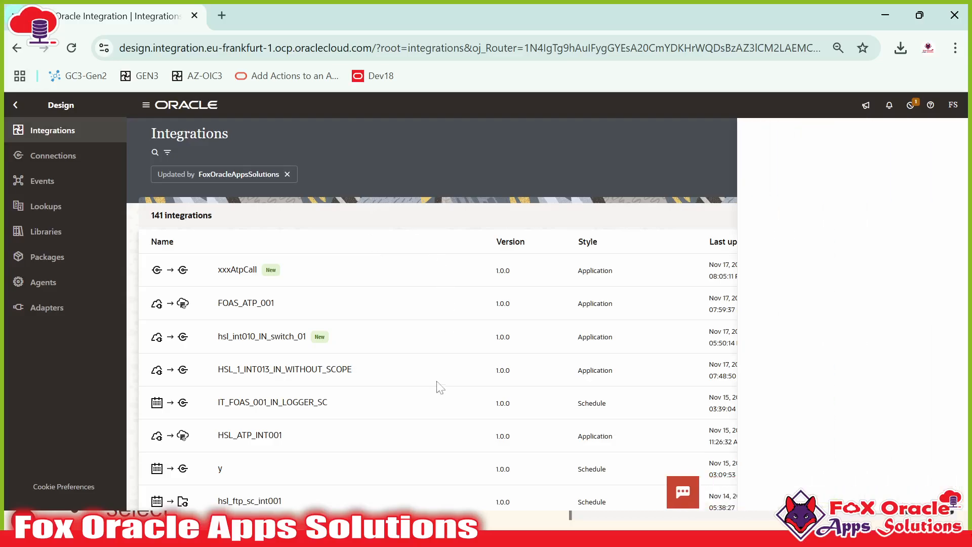
# Step: Cancel the first clone form and start cloning FOAS_ATP_001 again
pyautogui.click(882, 207)
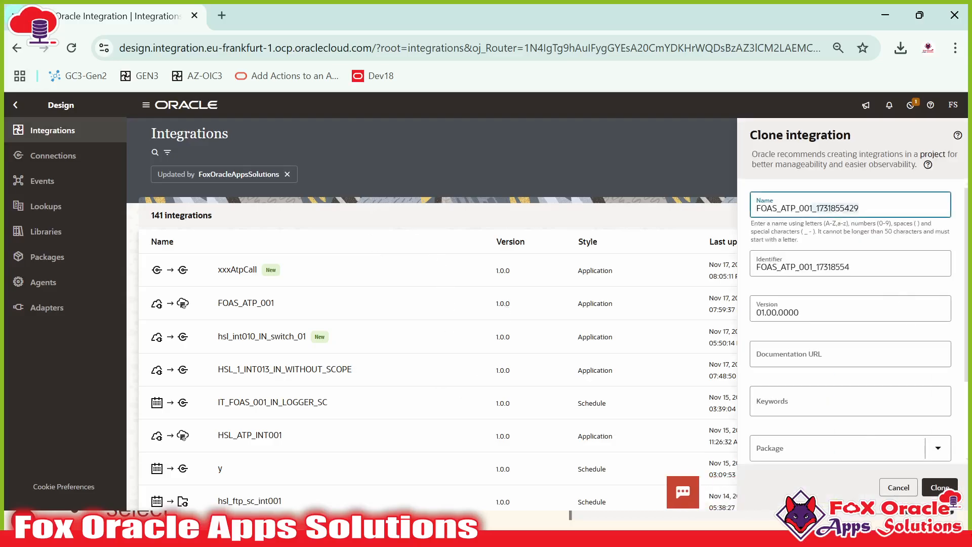
pyautogui.press('Escape')
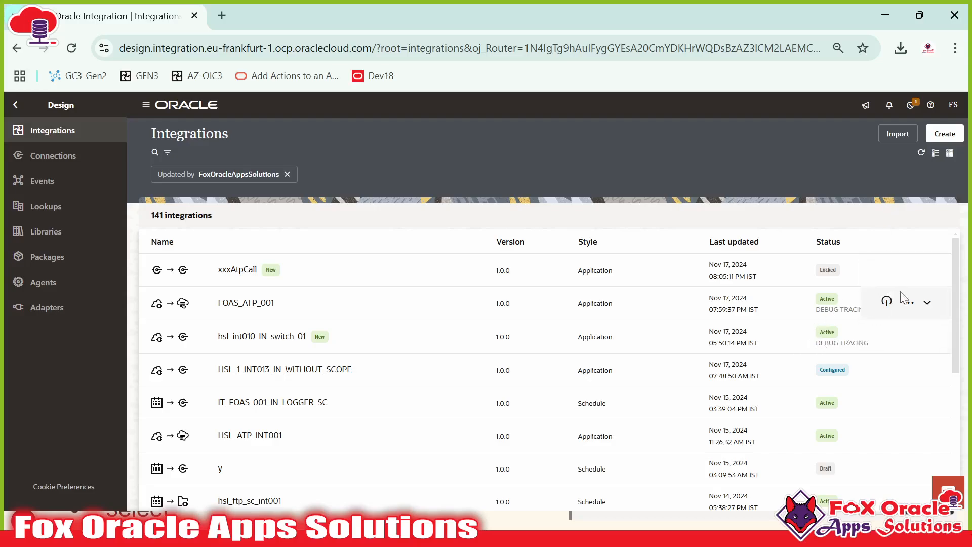
pyautogui.click(909, 302)
pyautogui.click(840, 281)
# Step: Name the clone FOAS_ATP_002, create it, and dismiss the confirmation
pyautogui.click(810, 208)
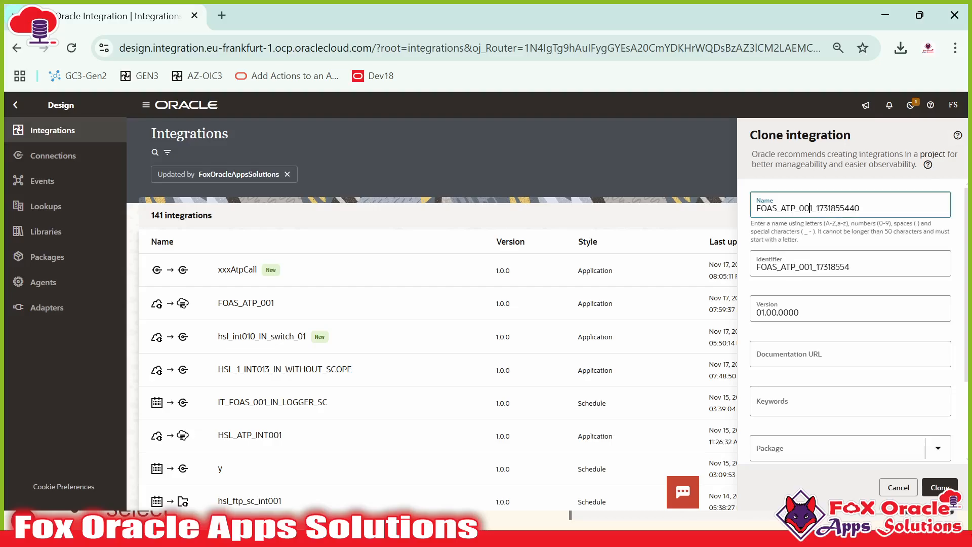
pyautogui.press('BackSpace')
pyautogui.press('BackSpace')
pyautogui.write('2')
pyautogui.click(940, 487)
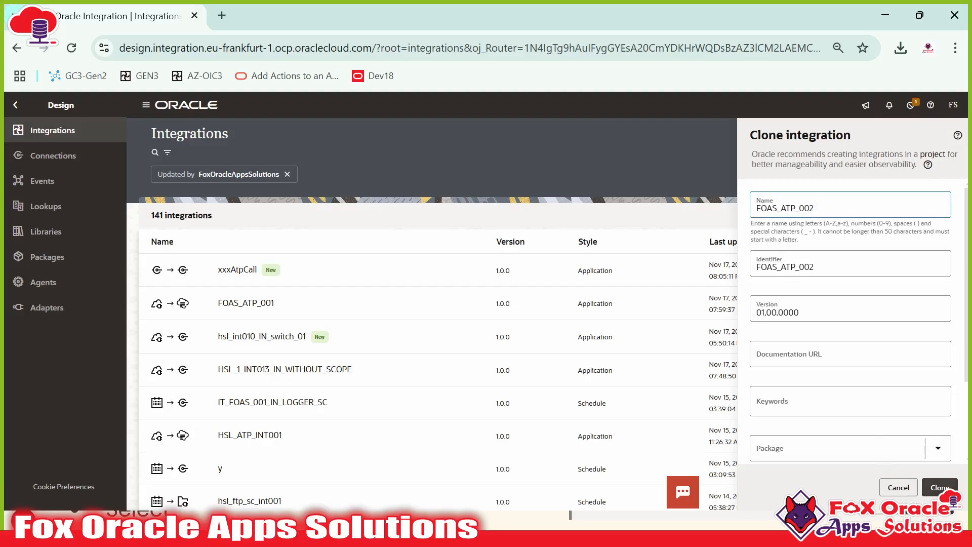
pyautogui.click(945, 188)
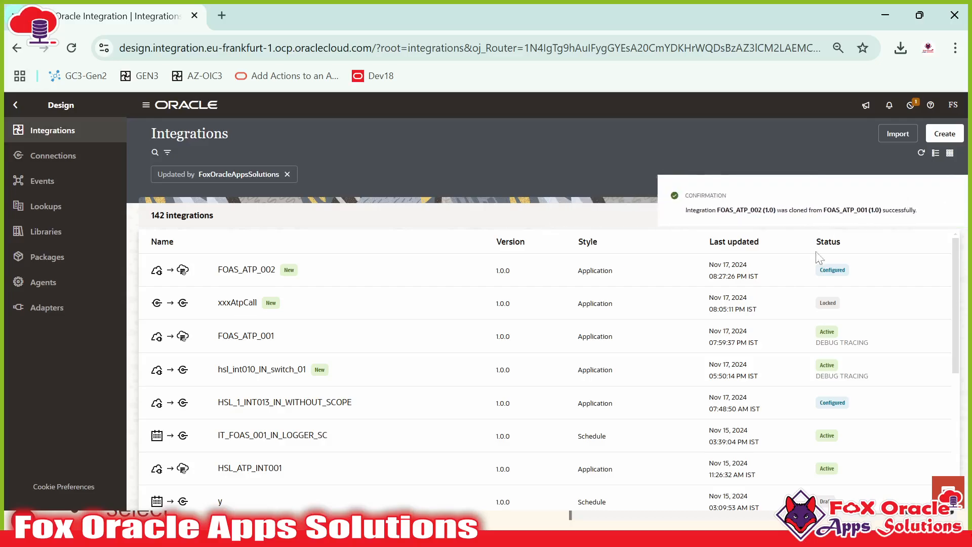
pyautogui.click(865, 268)
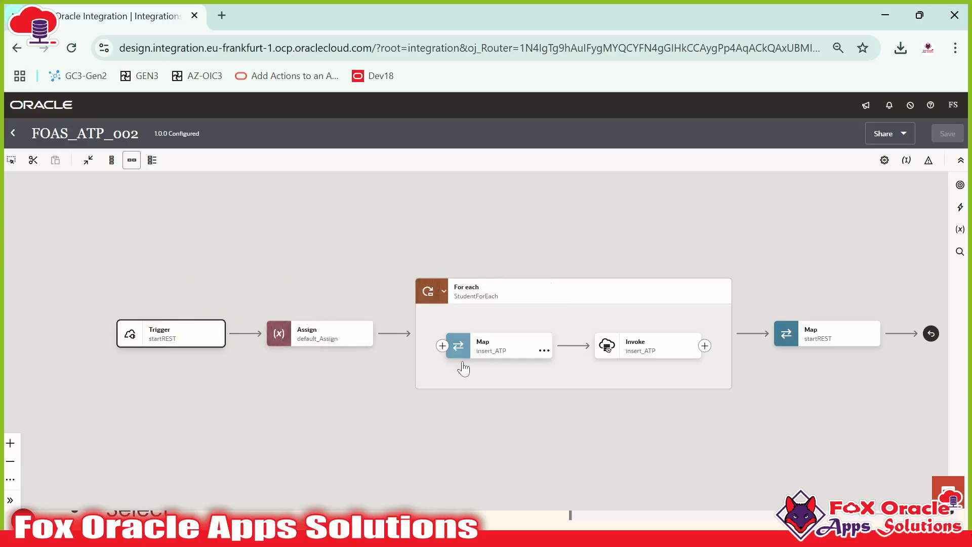
pyautogui.click(597, 348)
pyautogui.moveTo(638, 390); pyautogui.dragTo(584, 375)
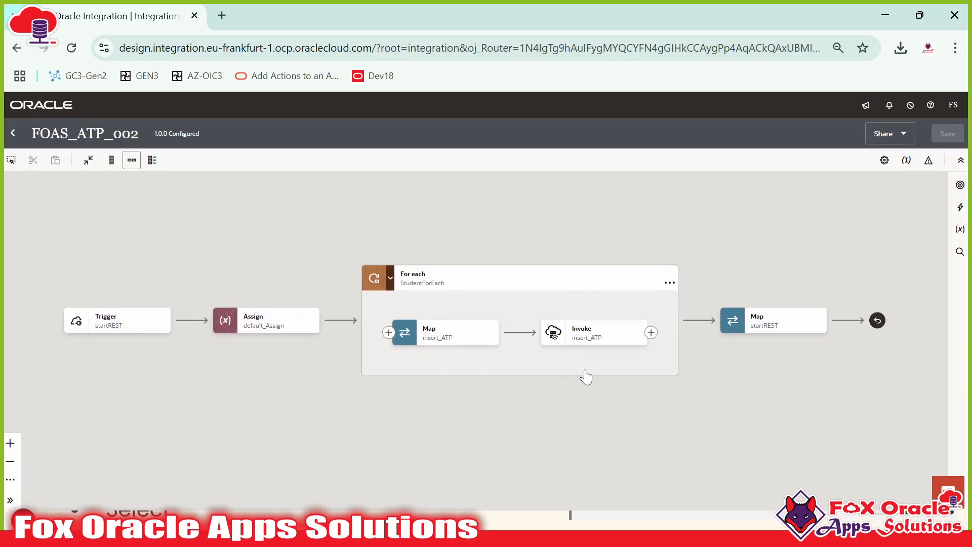
pyautogui.click(570, 347)
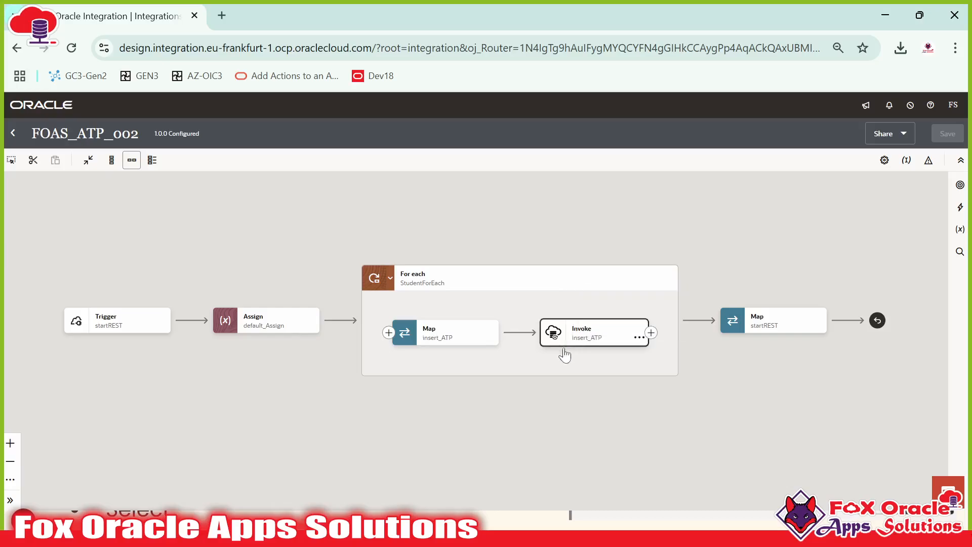
pyautogui.moveTo(586, 360); pyautogui.dragTo(543, 343)
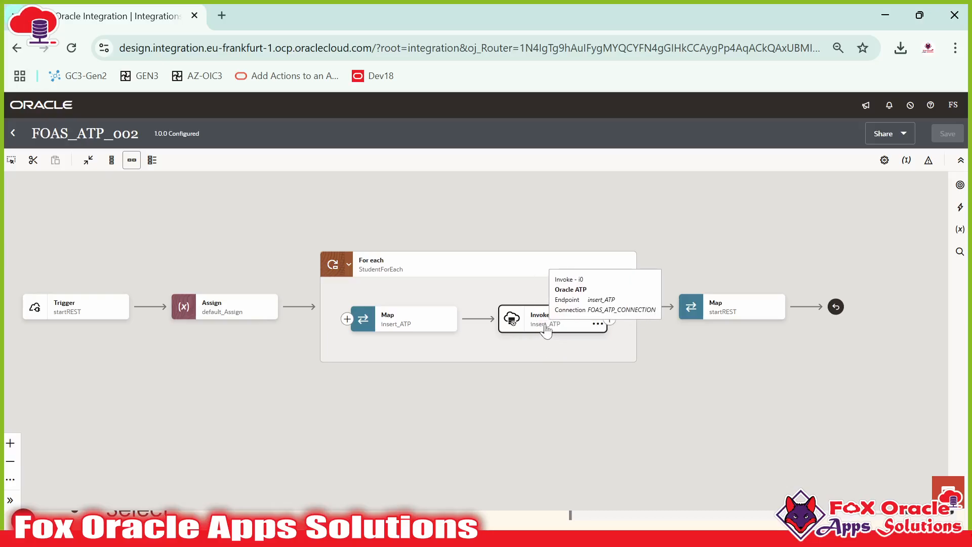
pyautogui.doubleClick(393, 326)
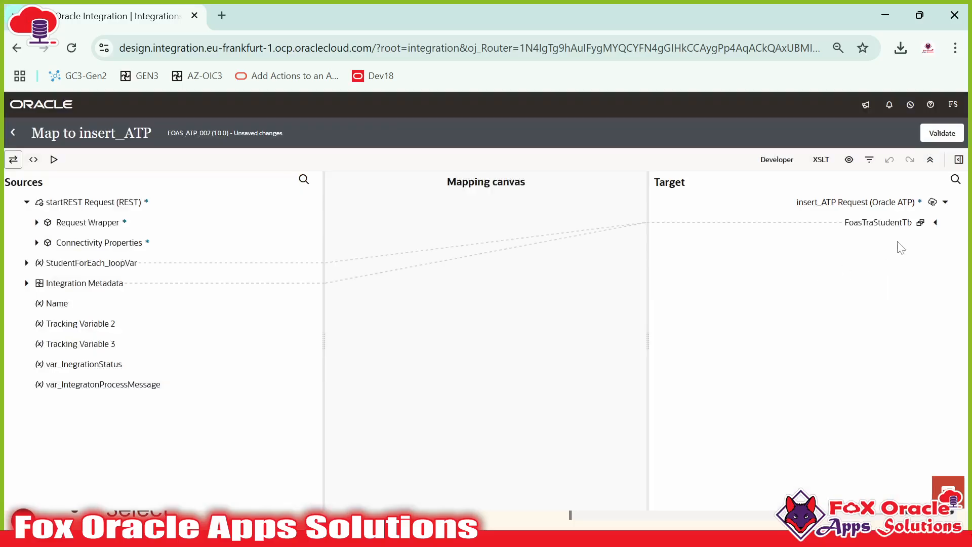
pyautogui.click(940, 227)
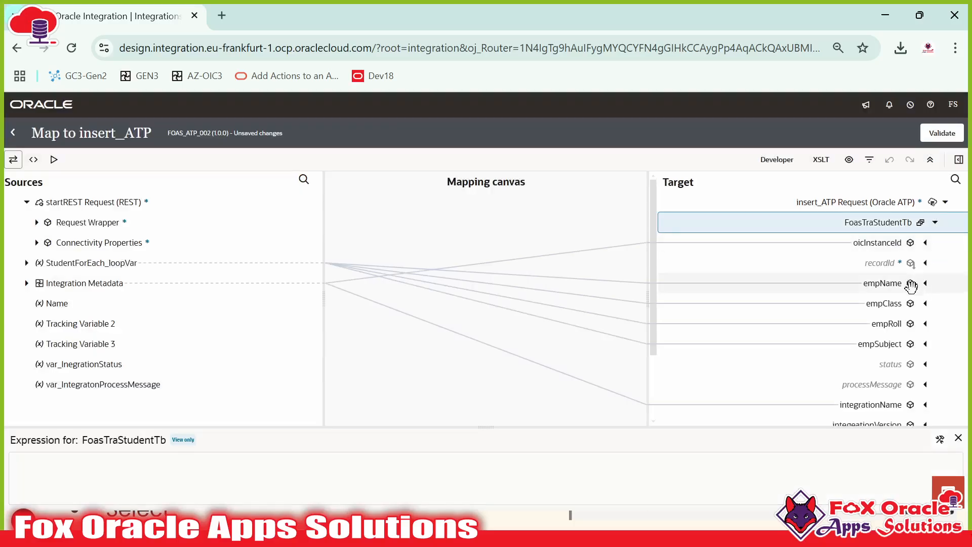
pyautogui.scroll(-2, 907, 298)
pyautogui.scroll(2, 899, 355)
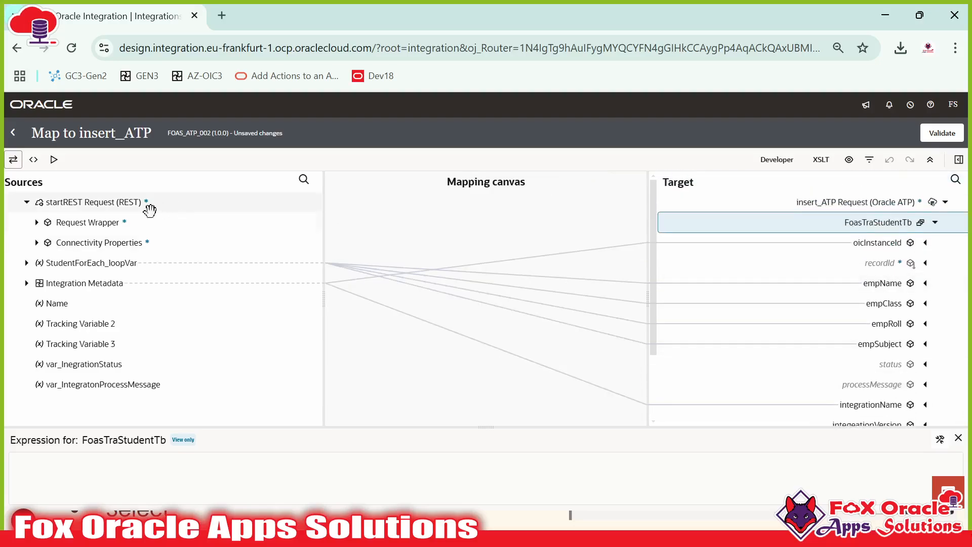
pyautogui.click(14, 133)
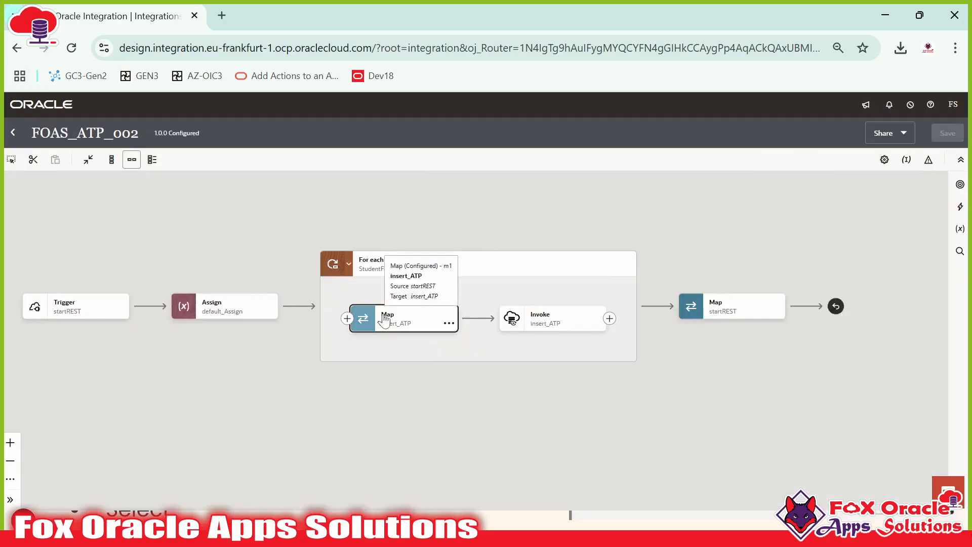
pyautogui.click(536, 328)
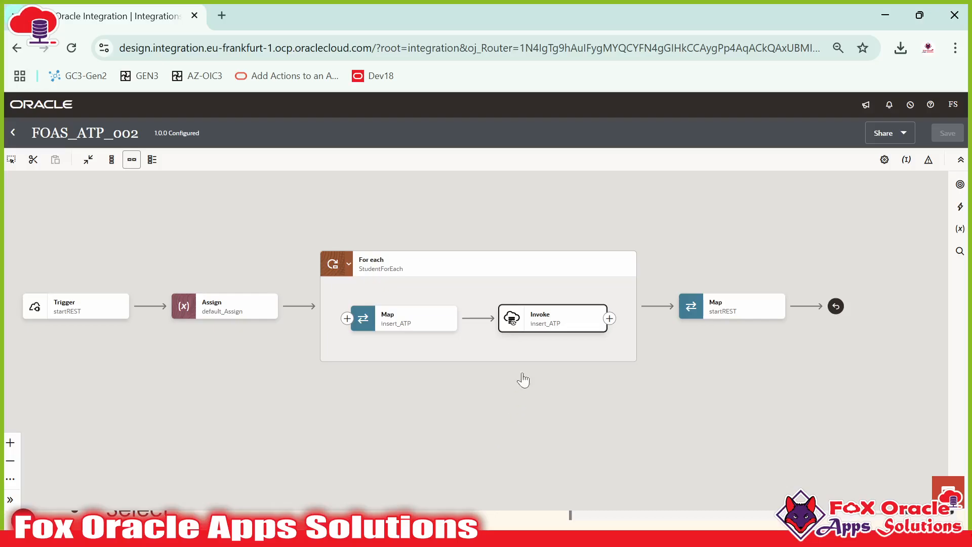
# Step: Edit the insert_ATP invoke and continue to its operation-on-table page
pyautogui.click(569, 328)
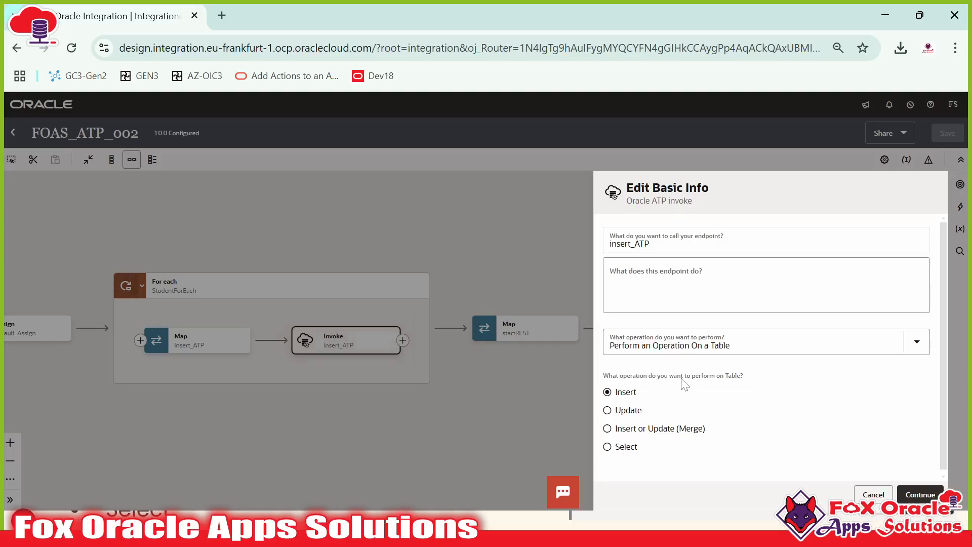
pyautogui.click(929, 492)
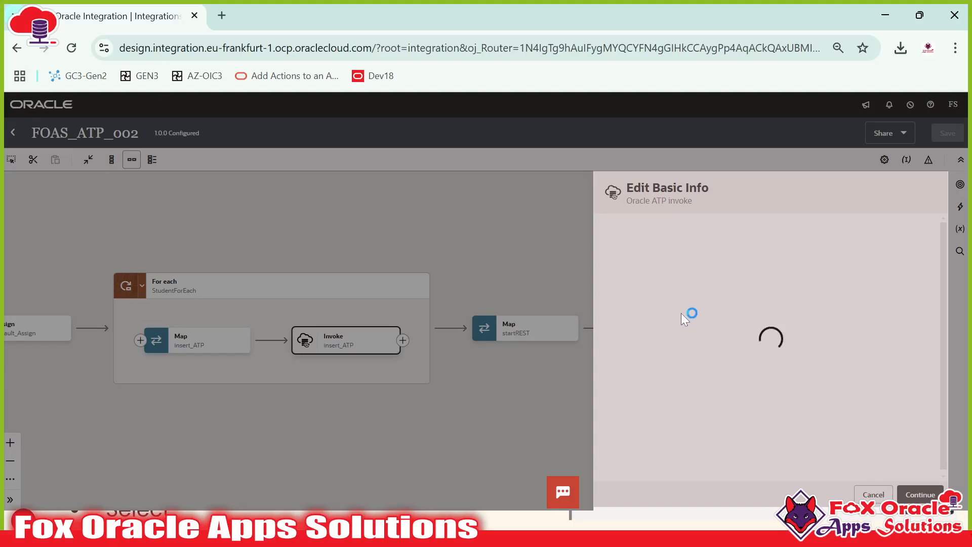
pyautogui.scroll(-2, 656, 353)
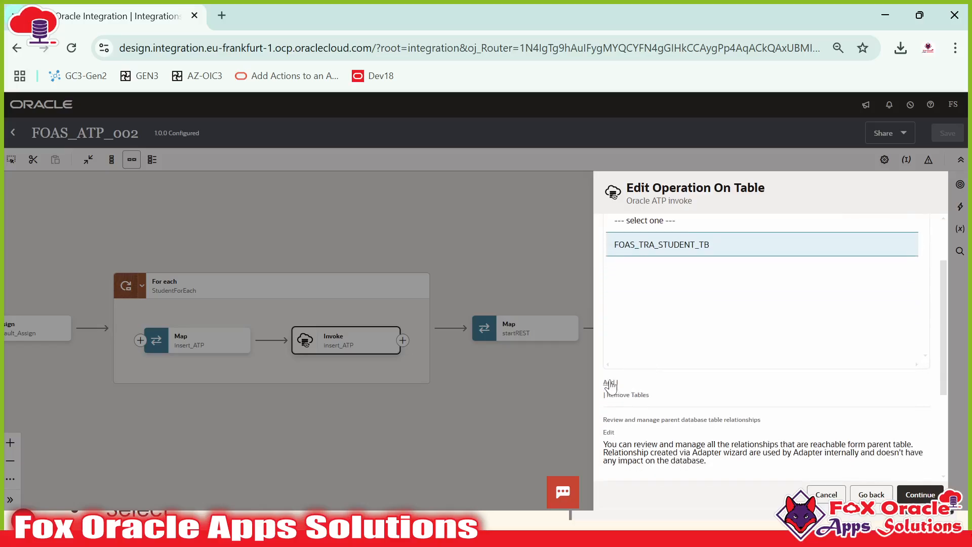
pyautogui.scroll(-3, 685, 274)
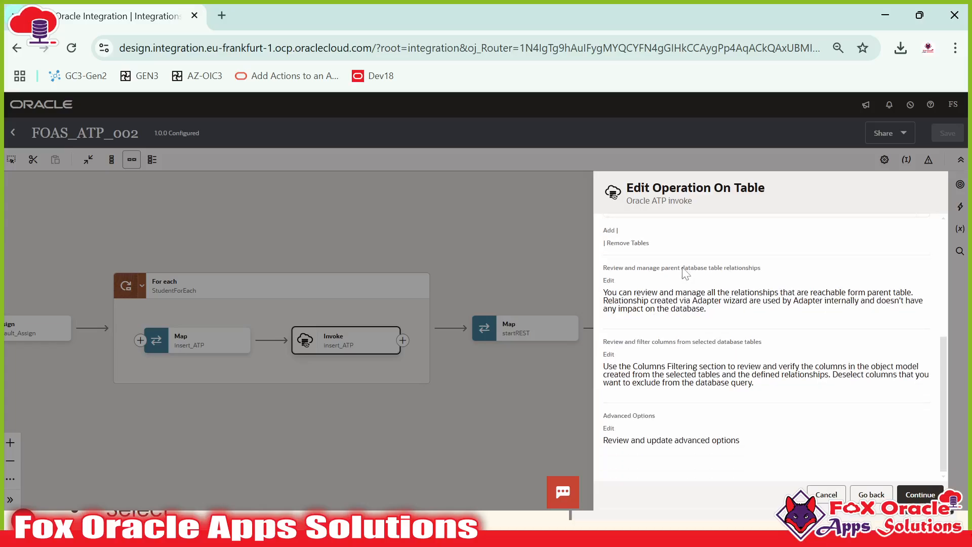
pyautogui.scroll(5, 685, 274)
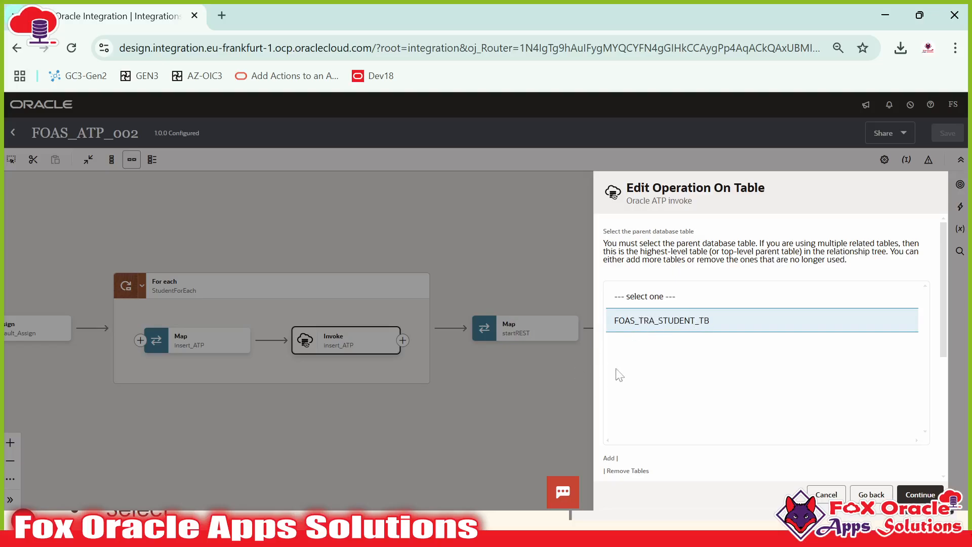
# Step: Check the table script in SQL Developer, then select FOAS_TRA_STUDENT_TB and open the Add table search
pyautogui.hotkey('alt', 'Tab')
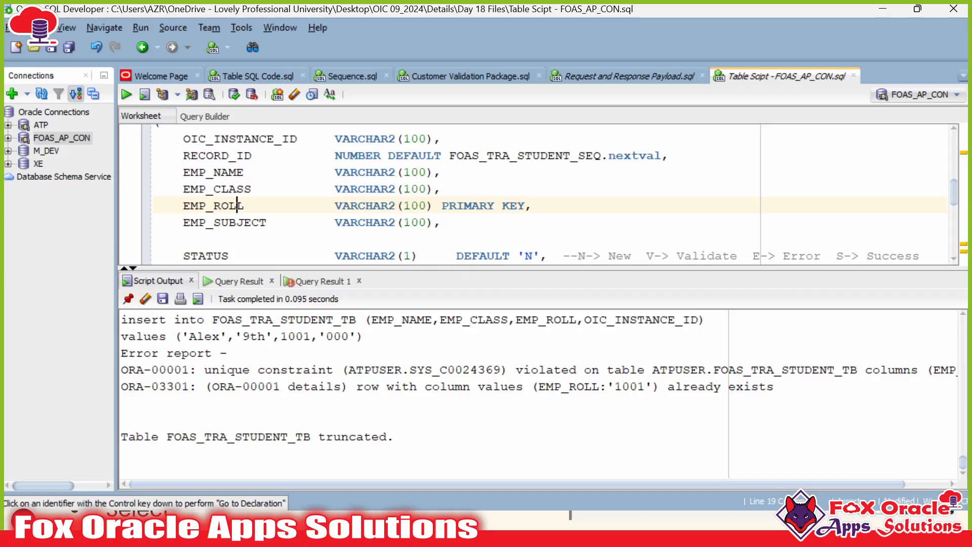
pyautogui.moveTo(375, 268); pyautogui.dragTo(375, 371)
pyautogui.click(377, 238)
pyautogui.scroll(2, 506, 243)
pyautogui.scroll(-1, 506, 243)
pyautogui.hotkey('alt', 'Tab')
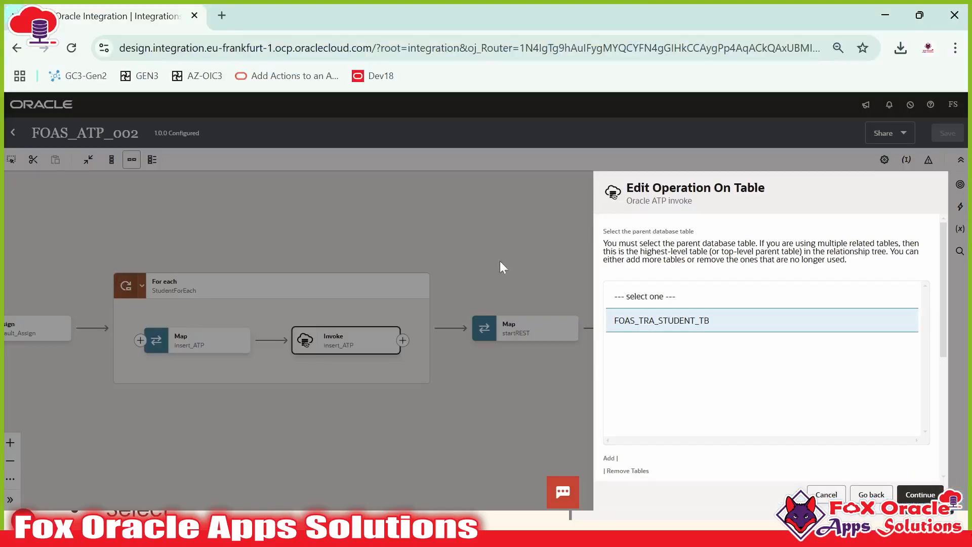
pyautogui.scroll(-2, 641, 391)
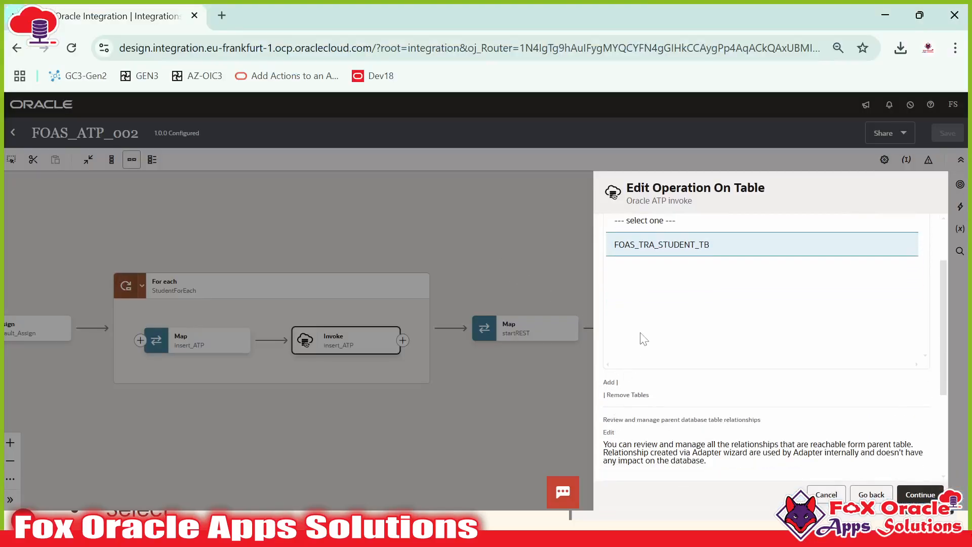
pyautogui.scroll(2, 641, 336)
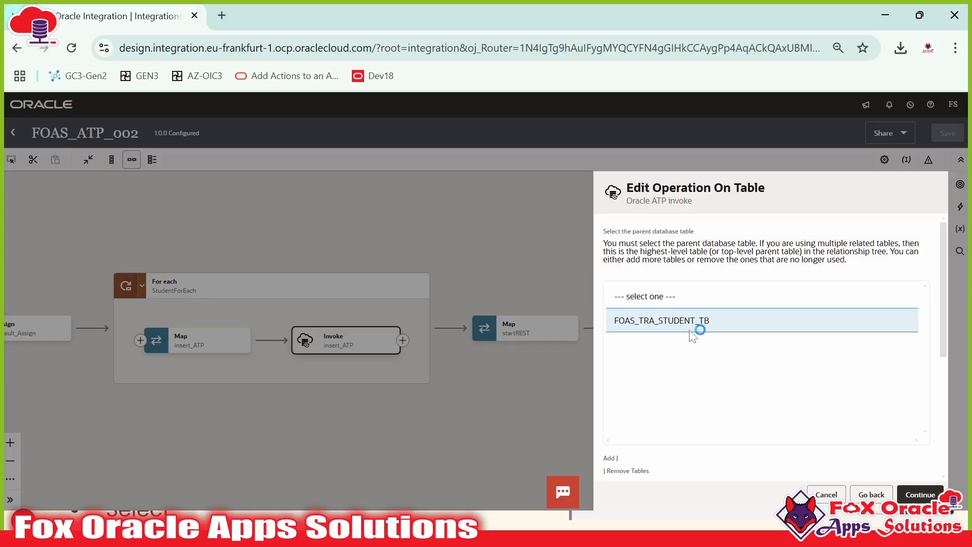
pyautogui.click(673, 320)
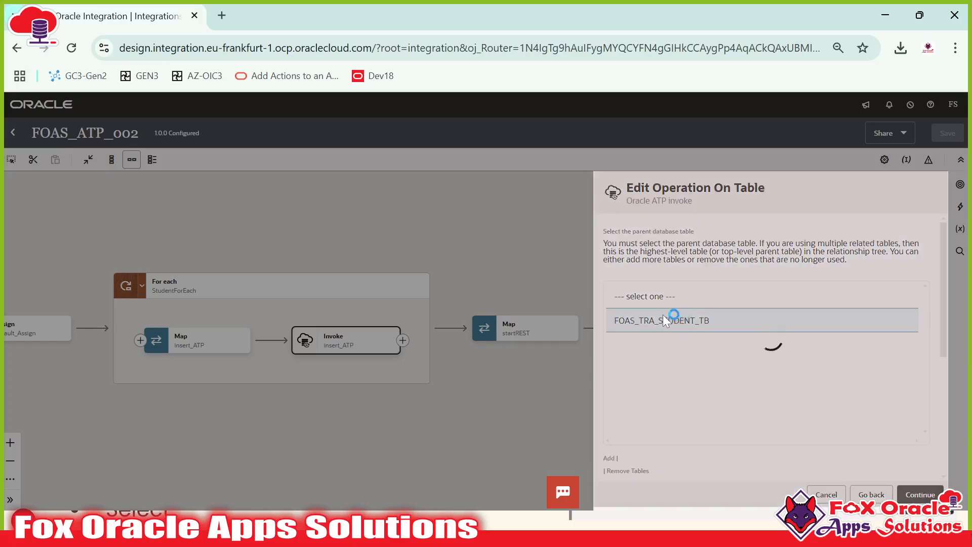
pyautogui.click(623, 471)
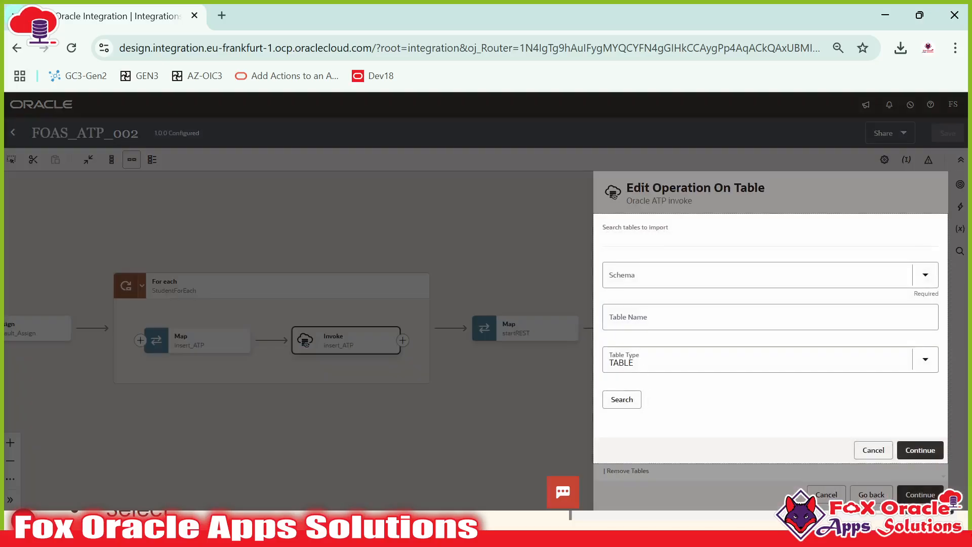
# Step: Set Schema to ATPUSER and Table Name to FOAS_TRA_%, verifying the name in SQL Developer
pyautogui.click(653, 275)
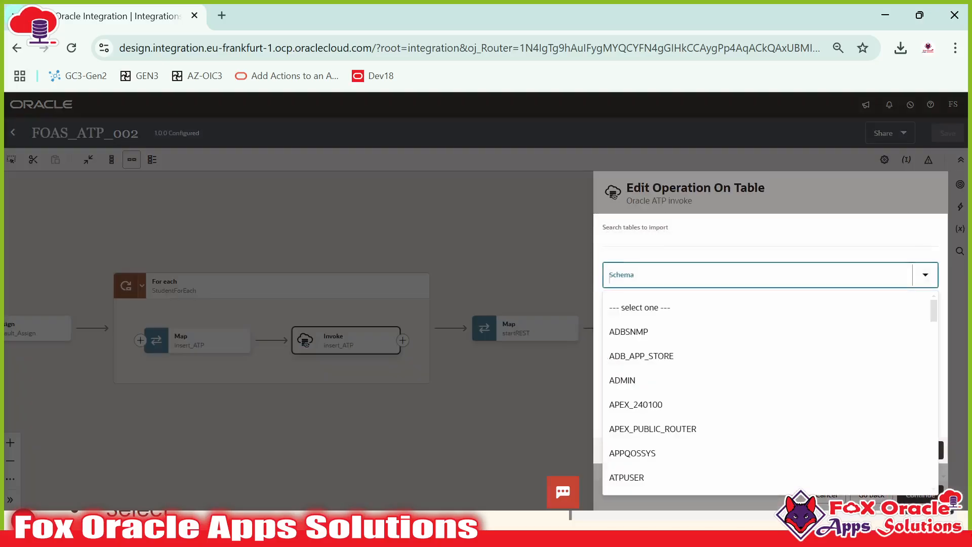
pyautogui.write('ATP')
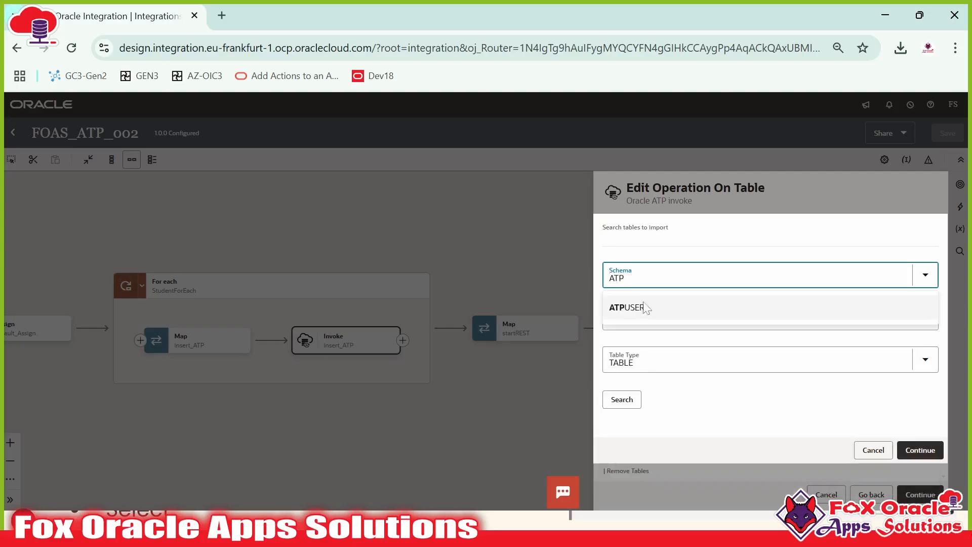
pyautogui.click(645, 307)
pyautogui.click(646, 320)
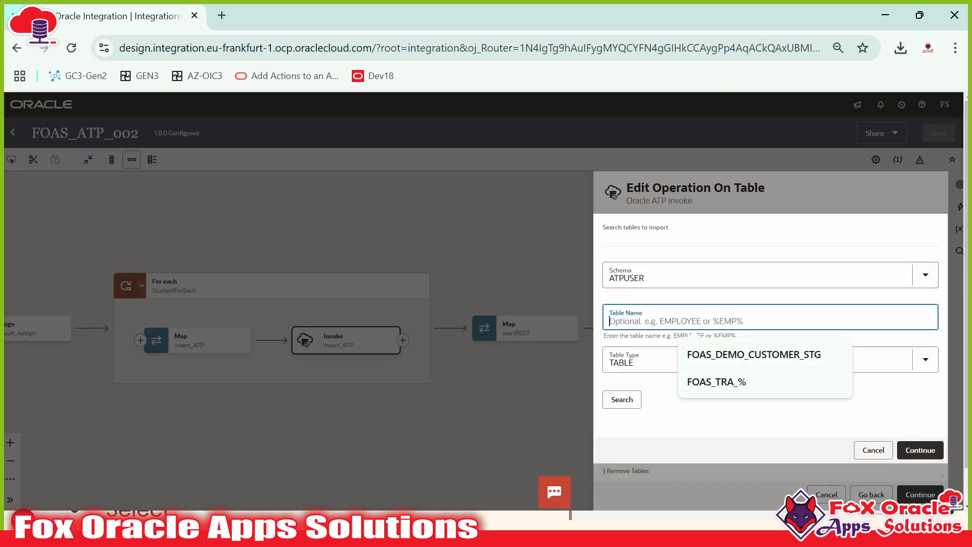
pyautogui.click(719, 383)
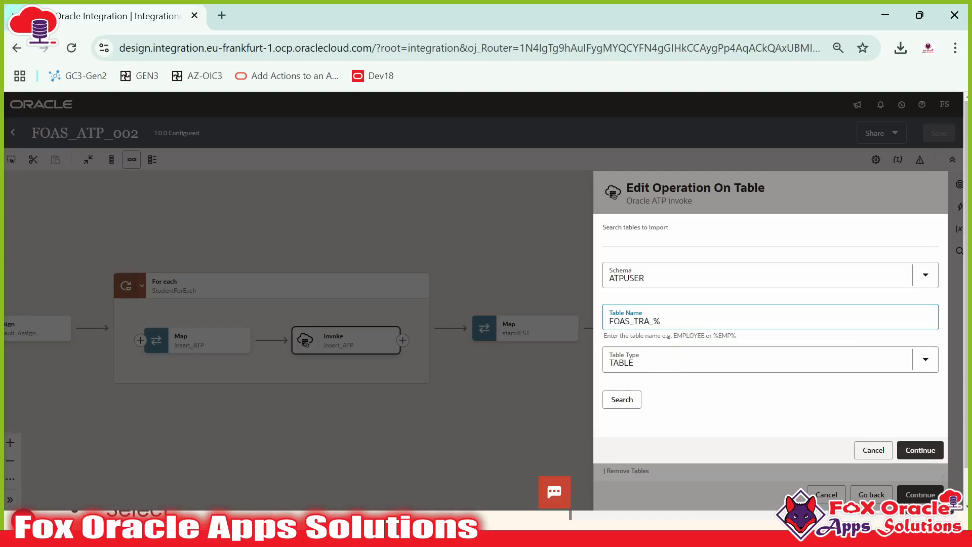
pyautogui.hotkey('alt', 'Tab')
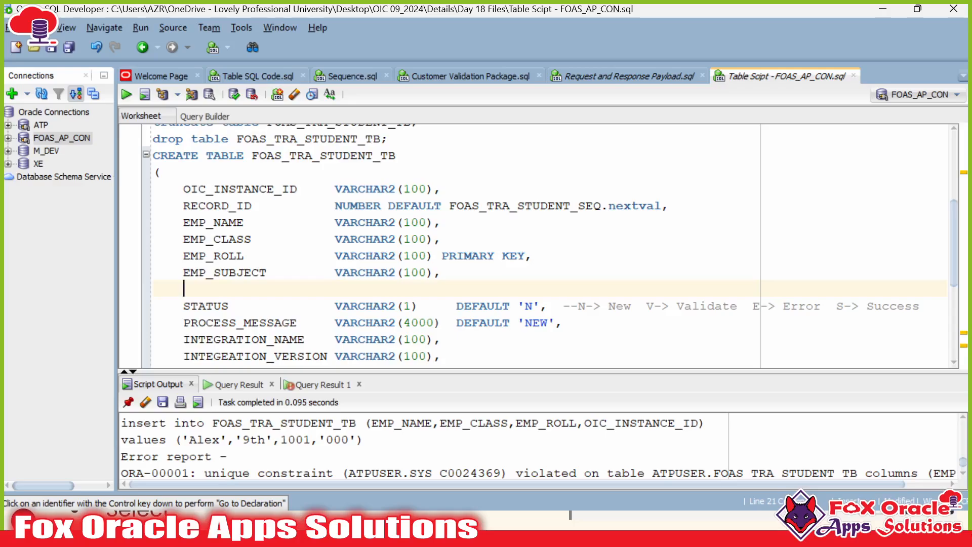
pyautogui.click(306, 155)
pyautogui.moveTo(320, 155); pyautogui.dragTo(397, 156)
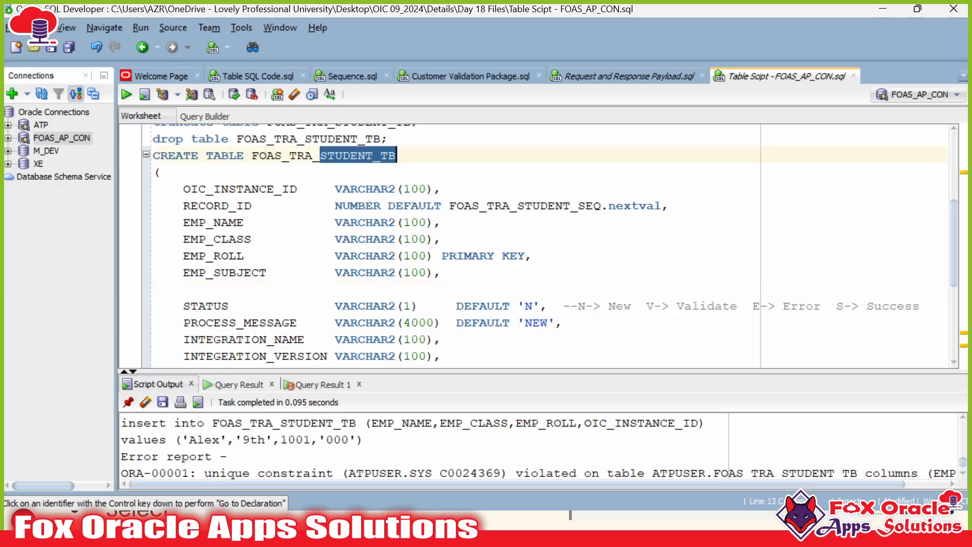
pyautogui.hotkey('alt', 'Tab')
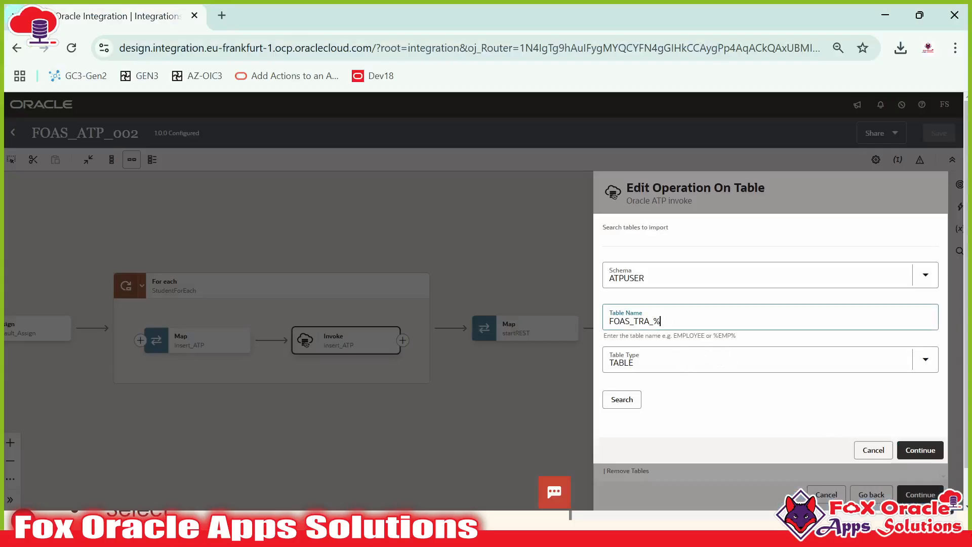
# Step: Search, move FOAS_TRA_STUDENT_TB to the selected tables, and import it
pyautogui.click(627, 404)
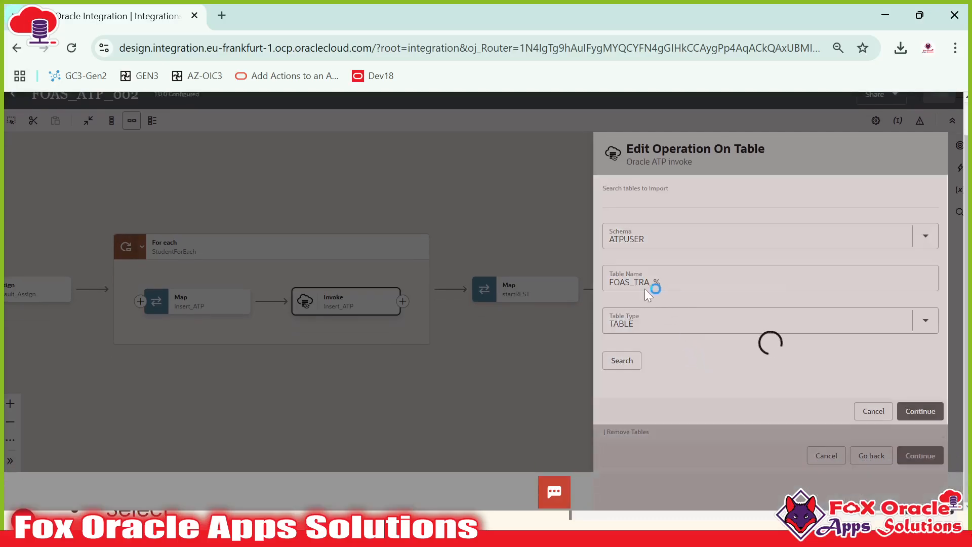
pyautogui.scroll(-3, 676, 315)
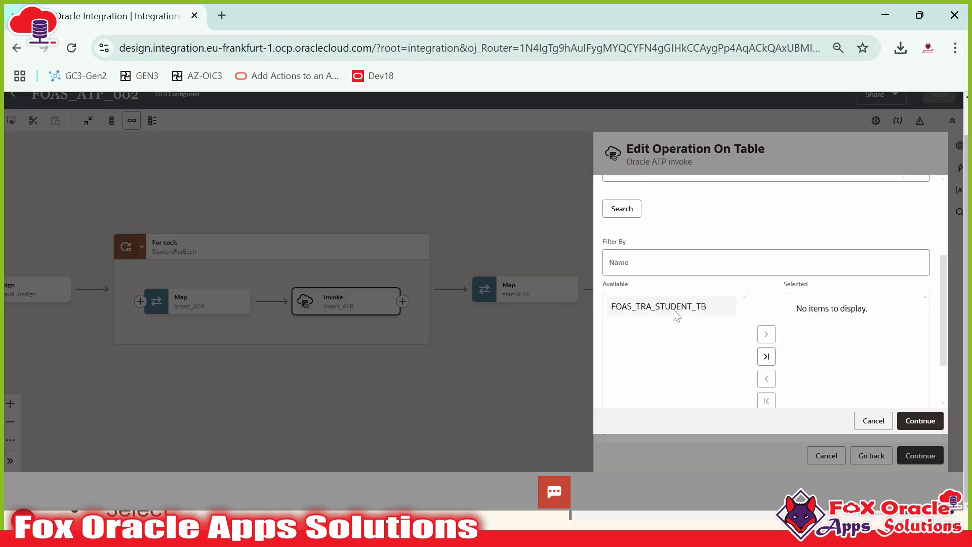
pyautogui.click(684, 315)
pyautogui.click(766, 334)
pyautogui.scroll(-1, 697, 382)
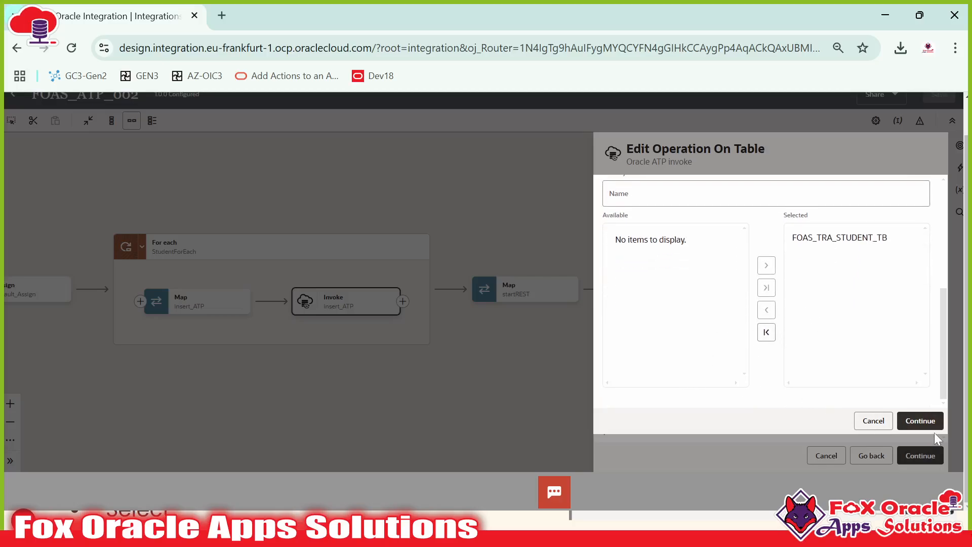
pyautogui.click(920, 420)
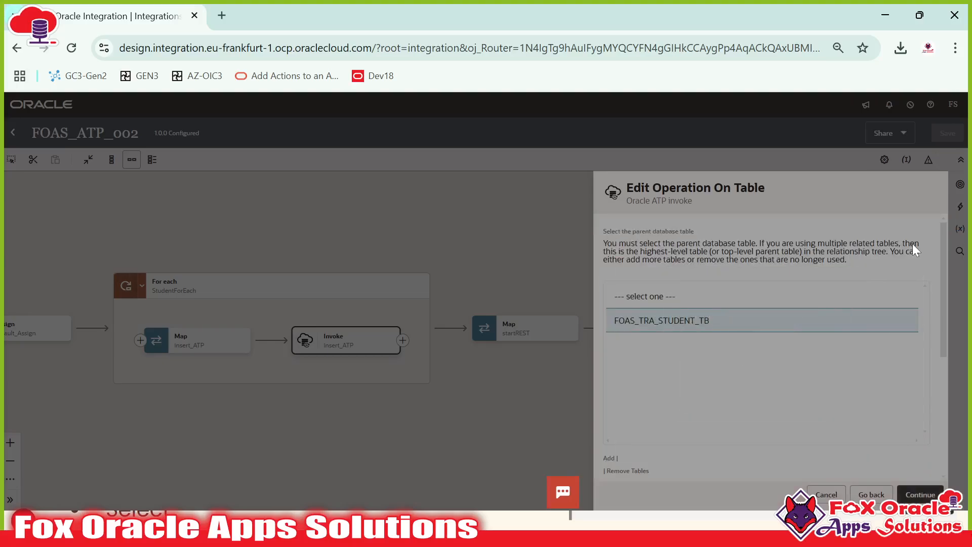
# Step: Finish the insert_ATP endpoint from its Summary page and save FOAS_ATP_002
pyautogui.scroll(-5, 741, 348)
pyautogui.scroll(5, 765, 360)
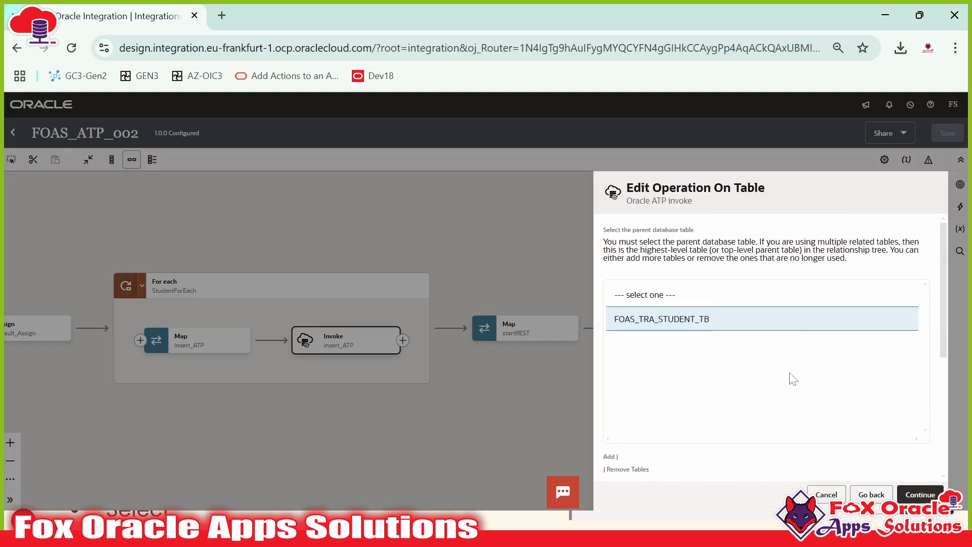
pyautogui.click(914, 494)
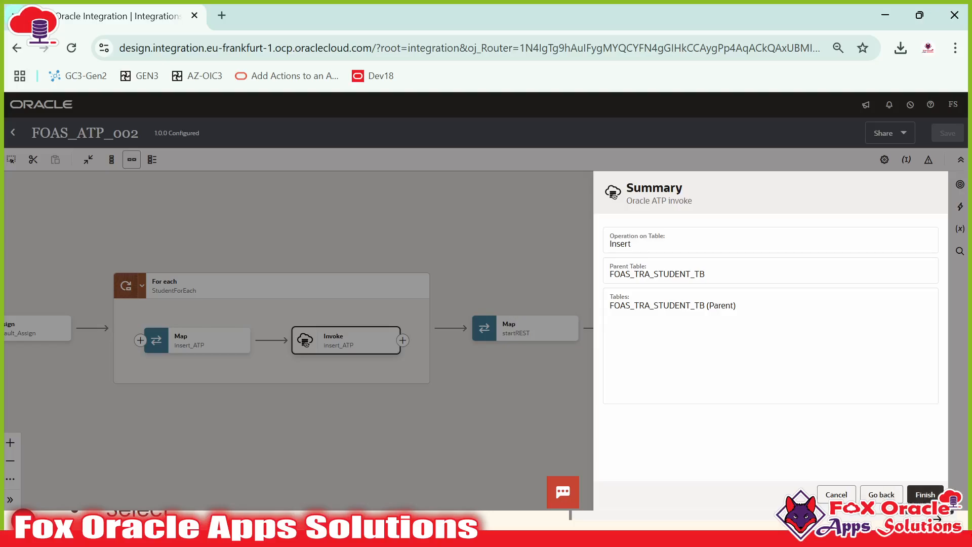
pyautogui.click(920, 494)
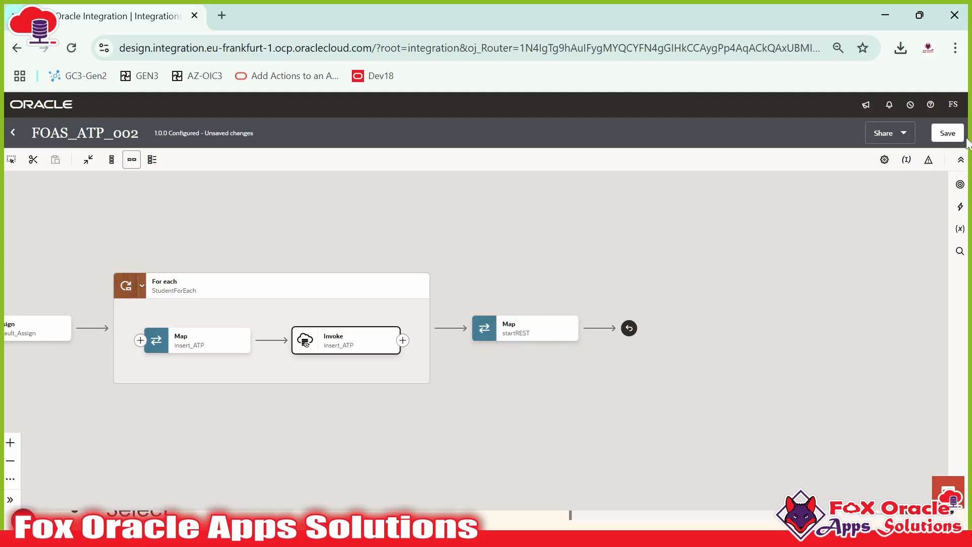
pyautogui.click(947, 134)
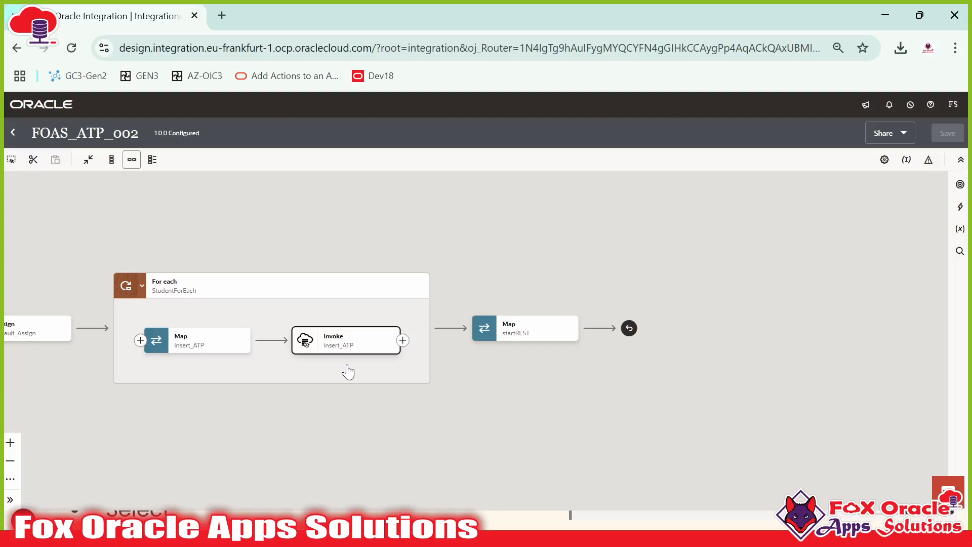
pyautogui.moveTo(347, 371); pyautogui.dragTo(501, 364)
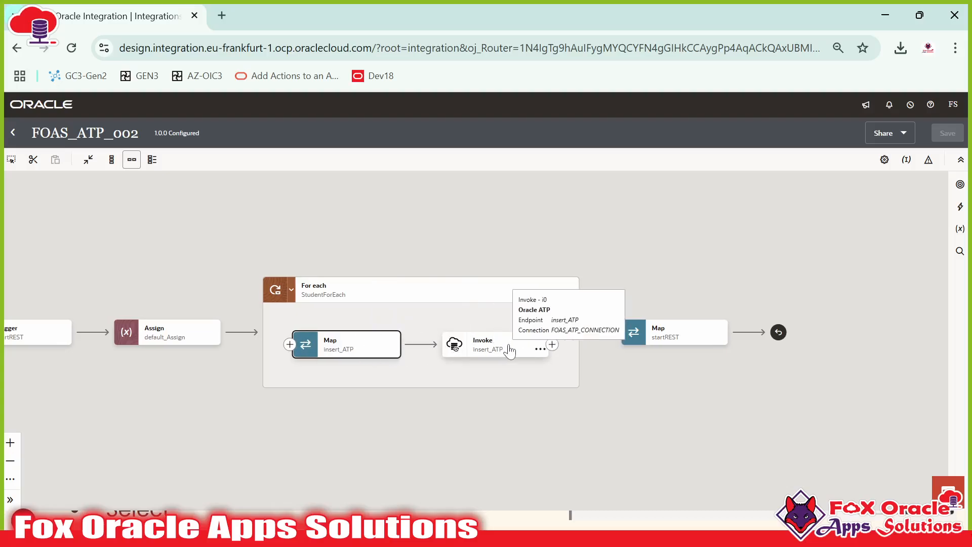
# Step: Delete the insert_ATP invoke from inside the StudentForEach loop
pyautogui.click(354, 329)
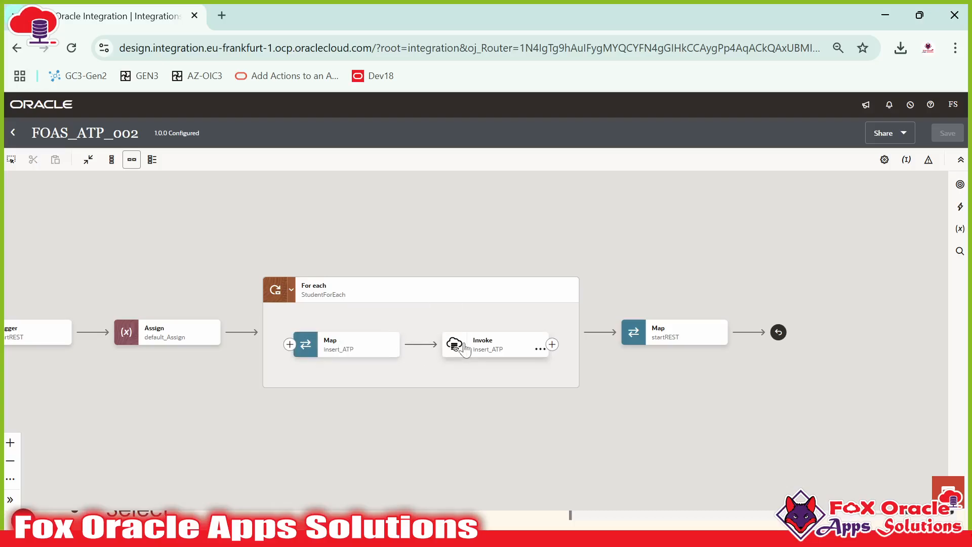
pyautogui.click(550, 345)
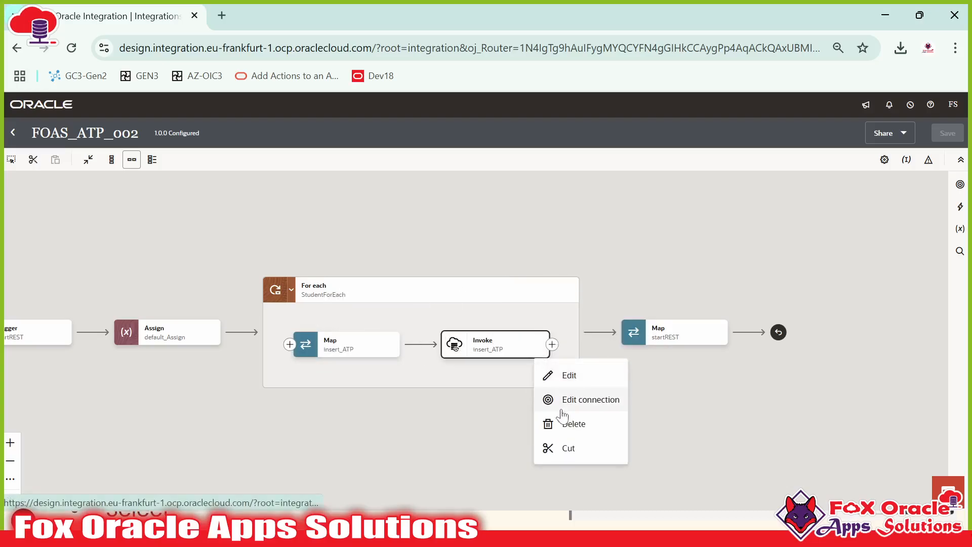
pyautogui.click(570, 423)
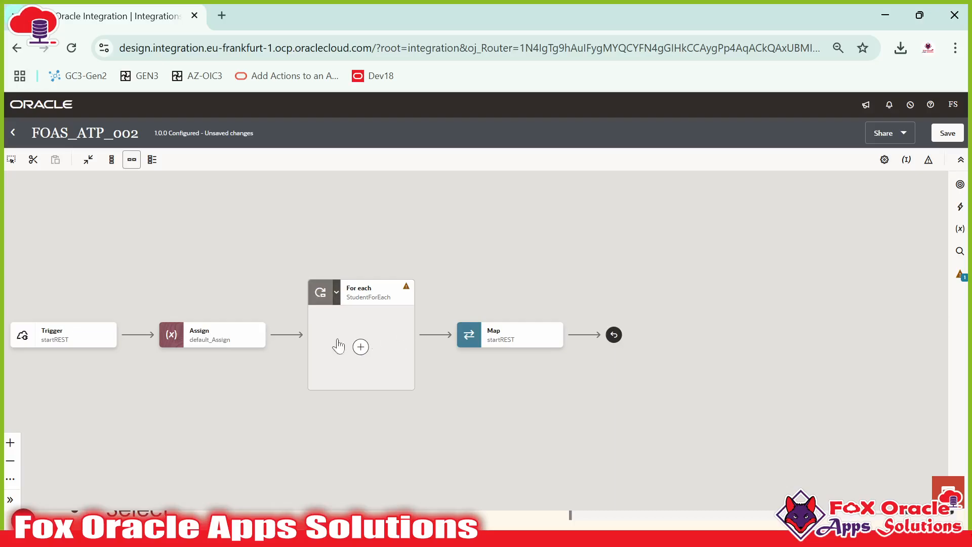
pyautogui.click(361, 347)
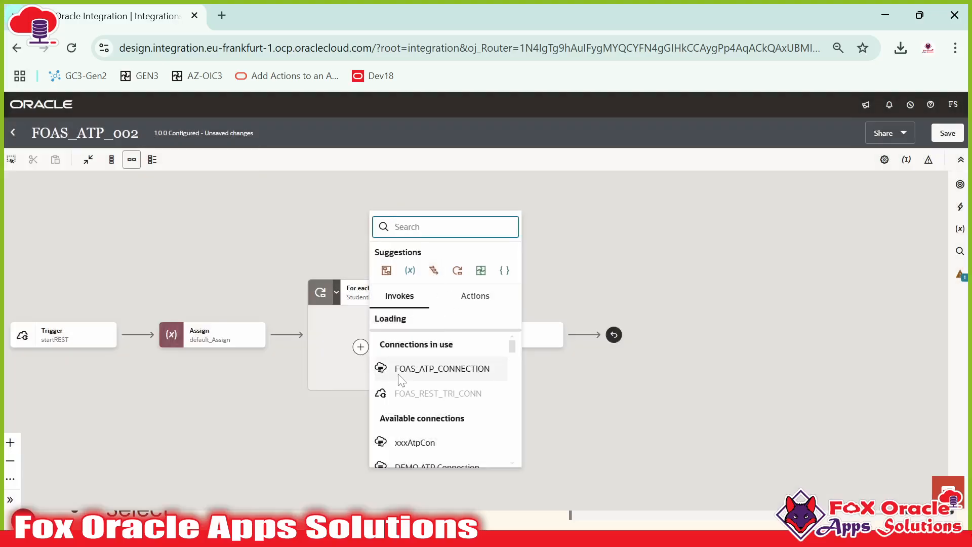
# Step: Add a FOAS_ATP_CONNECTION invoke named updateATP performing an Update operation on a table
pyautogui.click(456, 369)
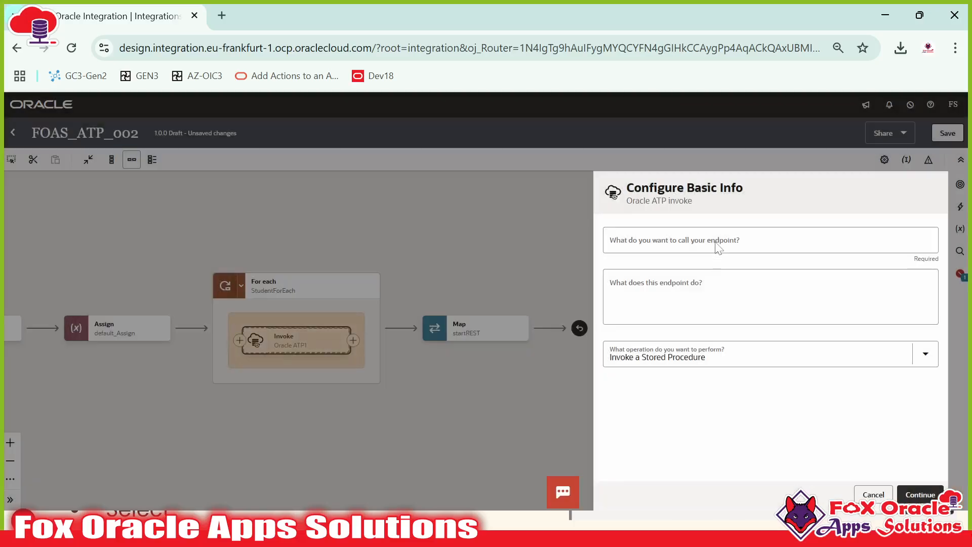
pyautogui.click(718, 245)
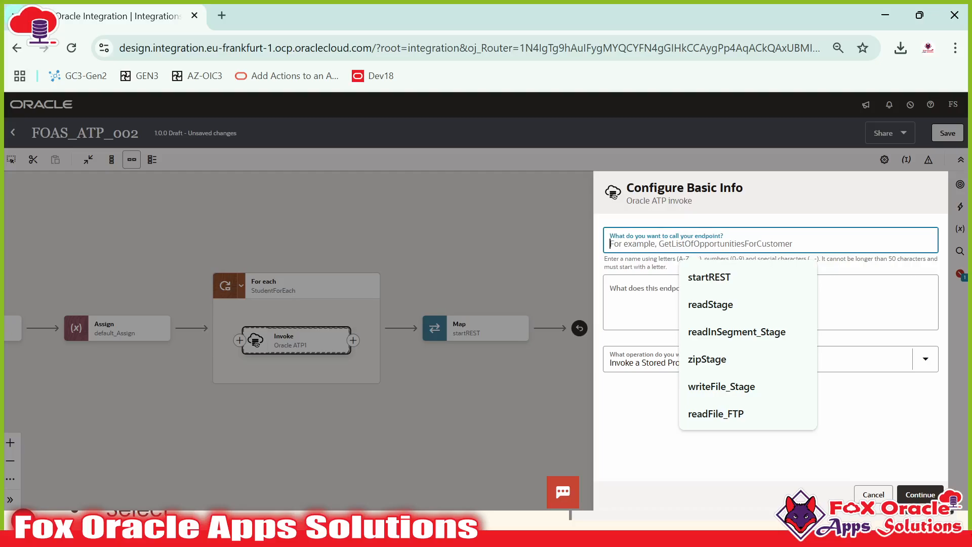
pyautogui.write('updateATP')
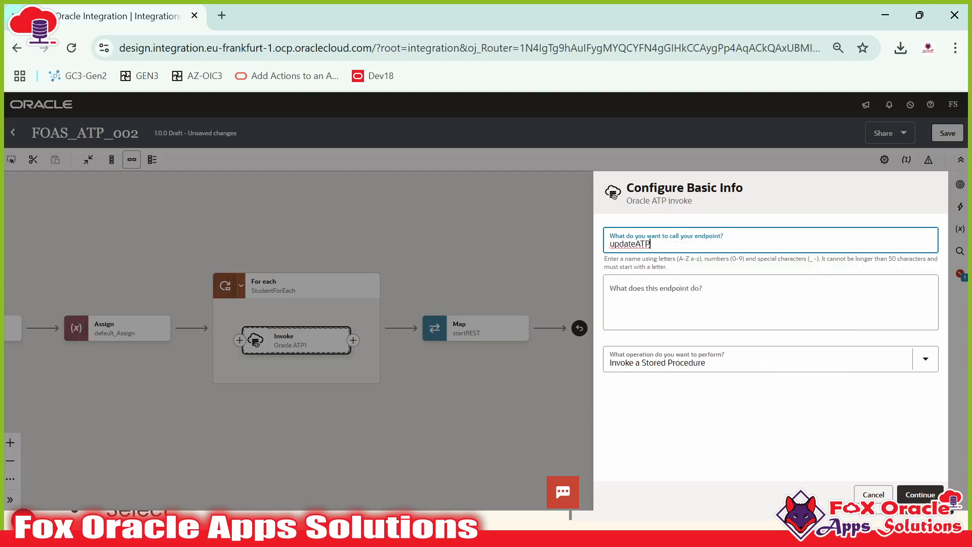
pyautogui.click(727, 352)
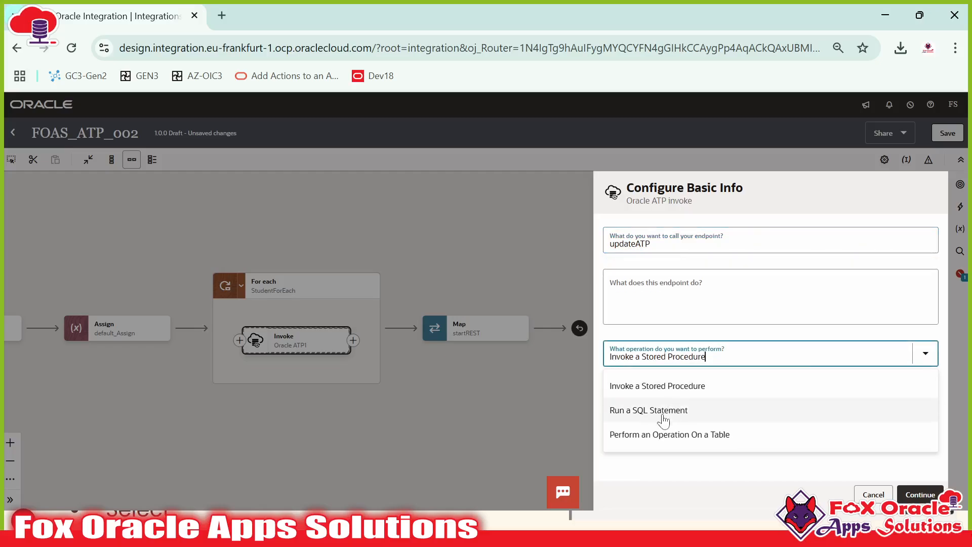
pyautogui.click(633, 444)
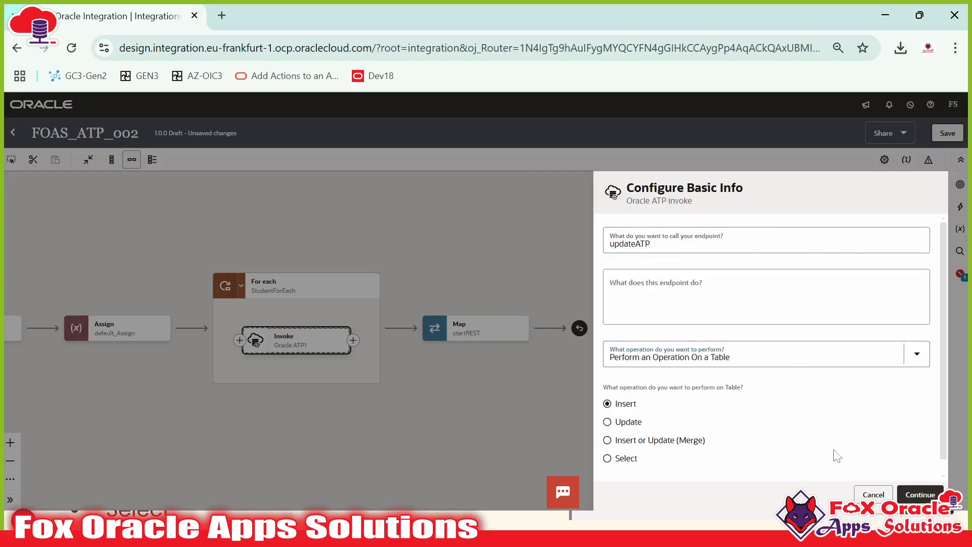
pyautogui.click(621, 425)
pyautogui.click(915, 494)
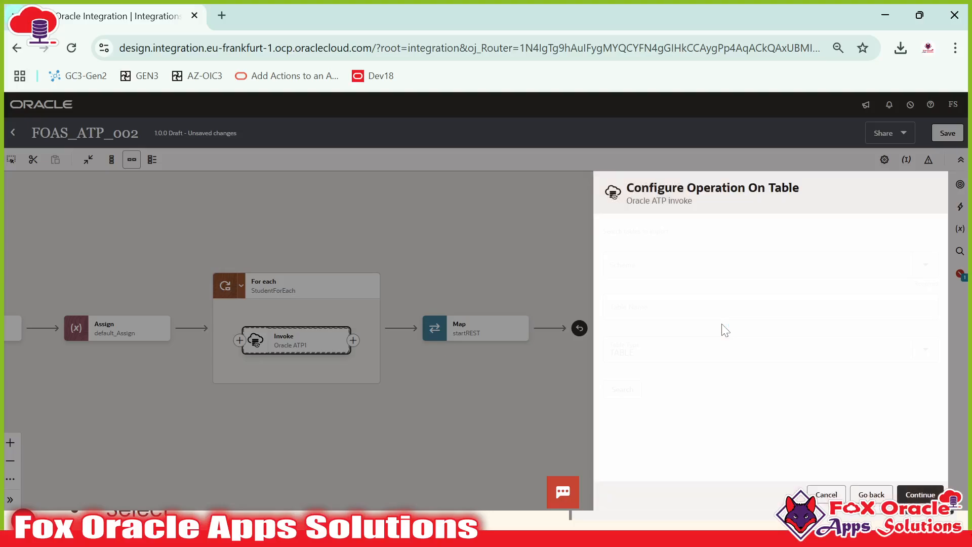
# Step: Set Schema to ATPUSER and paste FOAS_TRA_STUDENT_TB from SQL Developer as the table name
pyautogui.click(757, 265)
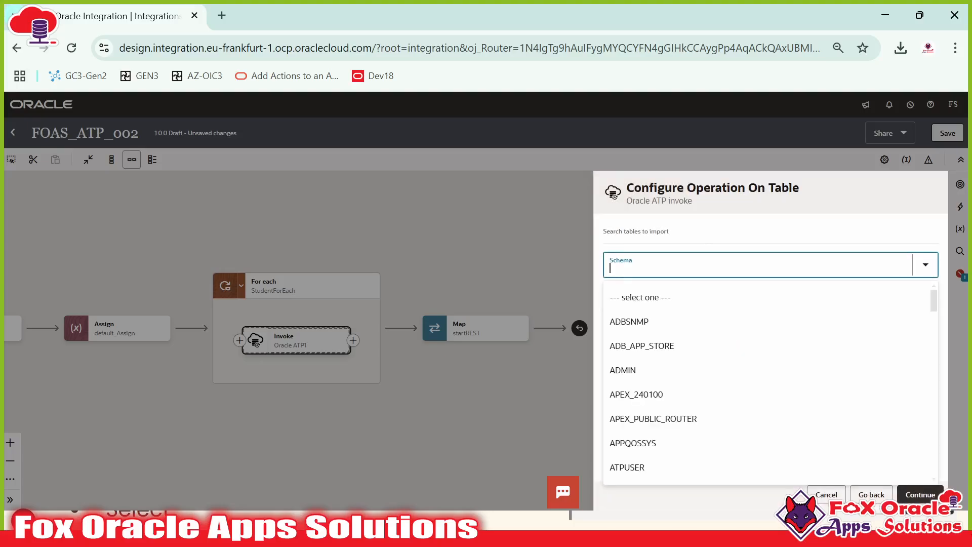
pyautogui.write('ATP')
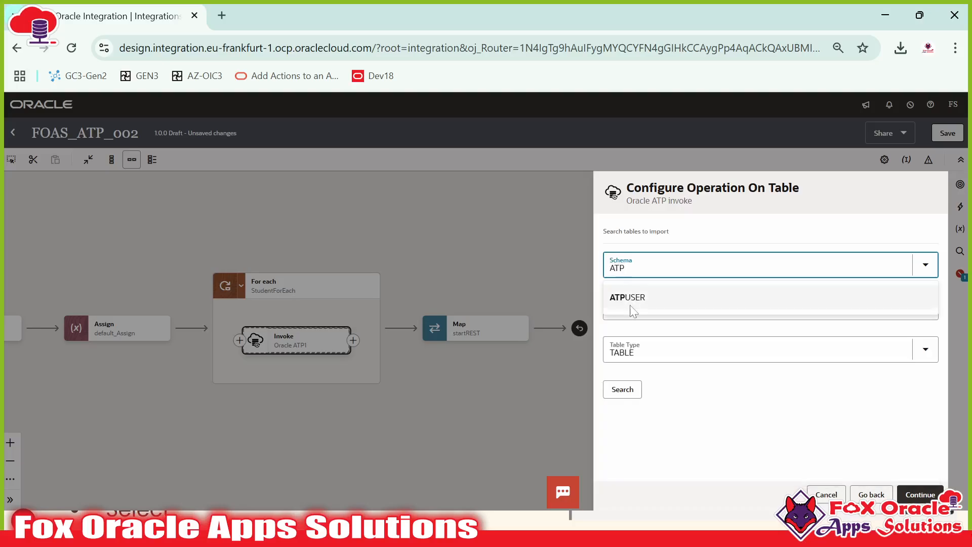
pyautogui.click(637, 303)
pyautogui.click(638, 306)
pyautogui.hotkey('alt', 'Tab')
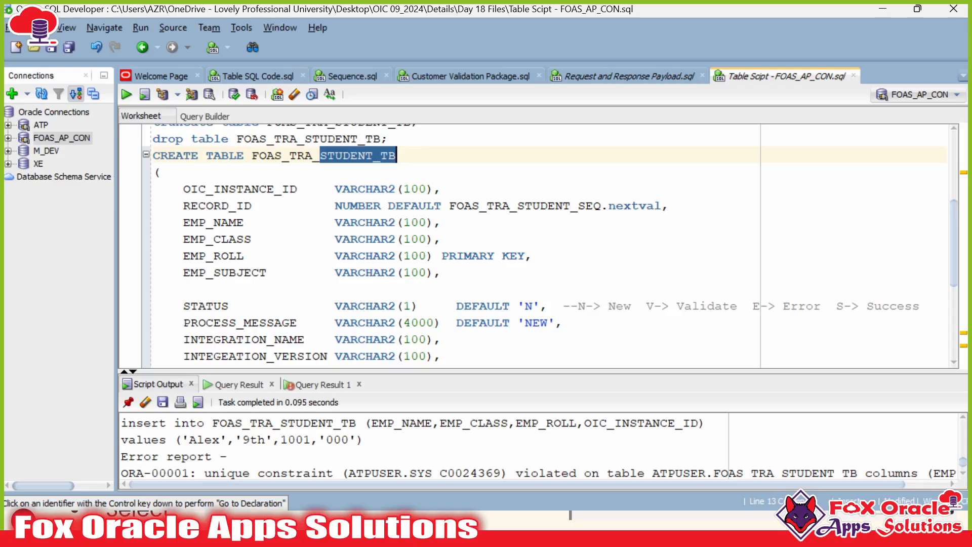
pyautogui.moveTo(320, 155); pyautogui.dragTo(253, 156)
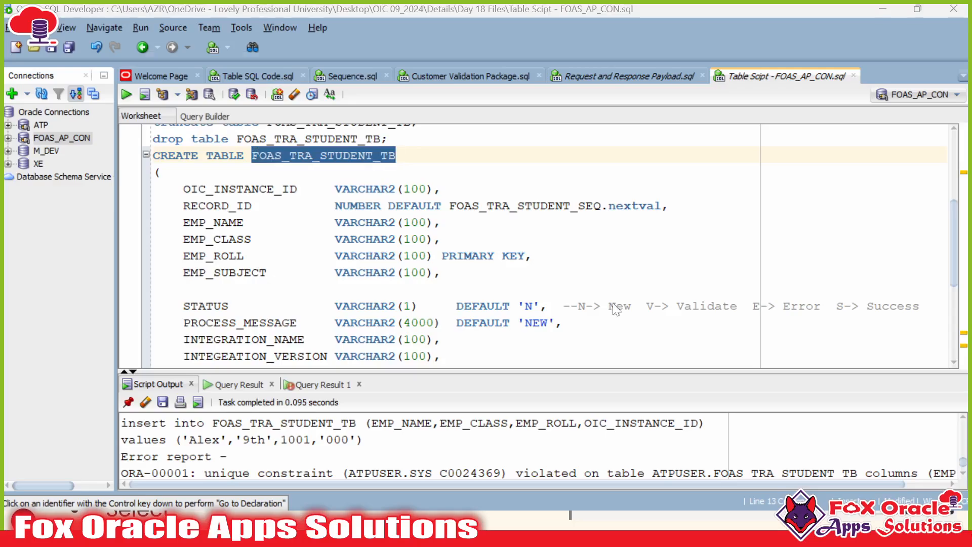
pyautogui.hotkey('alt', 'Tab')
pyautogui.hotkey('ctrl', 'v')
pyautogui.hotkey('ctrl', 'v')
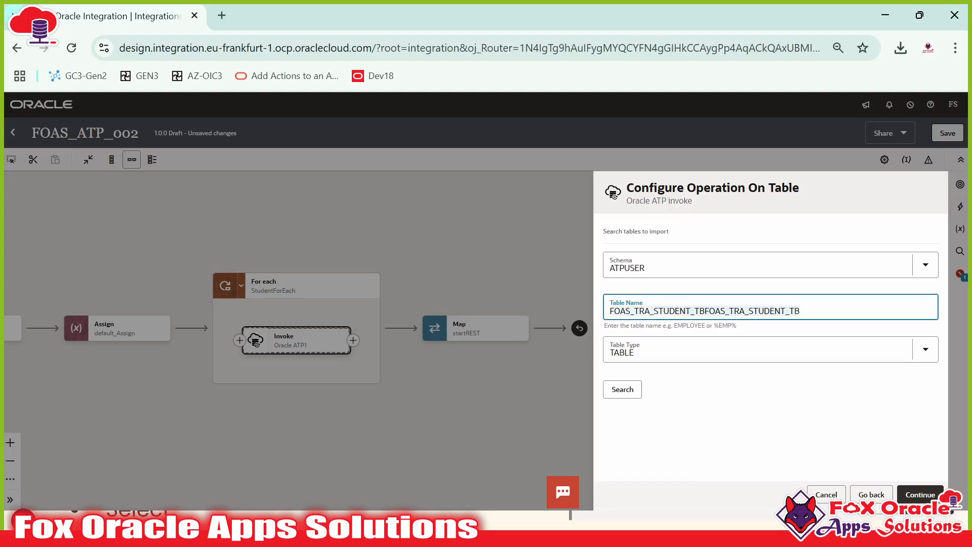
pyautogui.hotkey('ctrl', 'z')
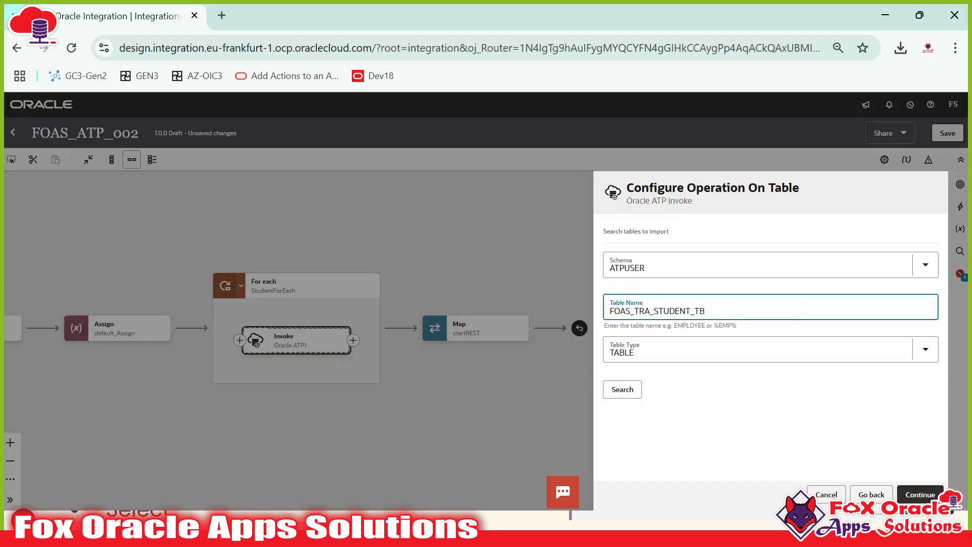
# Step: Search tables matching FOAS_TRA%, move FOAS_TRA_STUDENT_TB to Selected, and import it
pyautogui.moveTo(655, 311); pyautogui.dragTo(714, 340)
pyautogui.press('BackSpace')
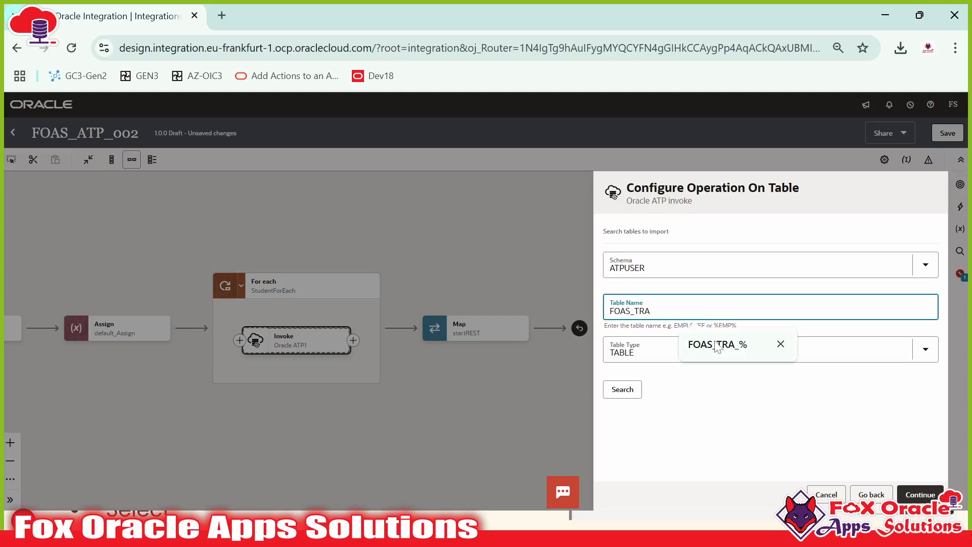
pyautogui.write('%')
pyautogui.click(628, 391)
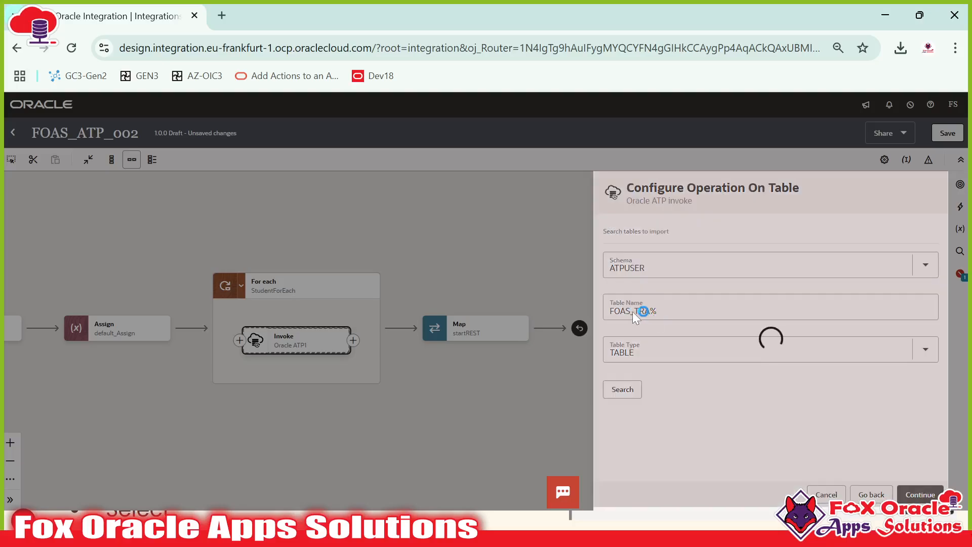
pyautogui.scroll(-5, 671, 388)
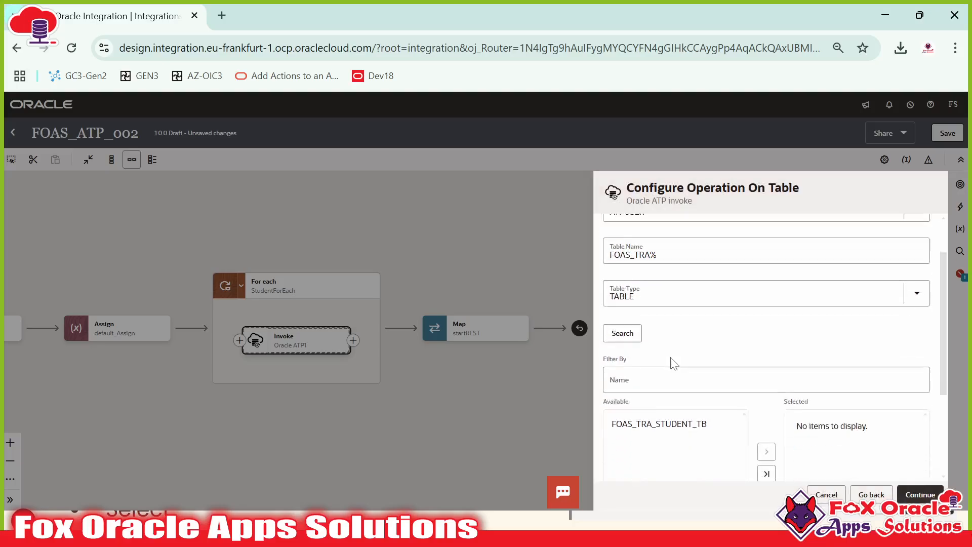
pyautogui.click(666, 285)
pyautogui.scroll(3, 648, 314)
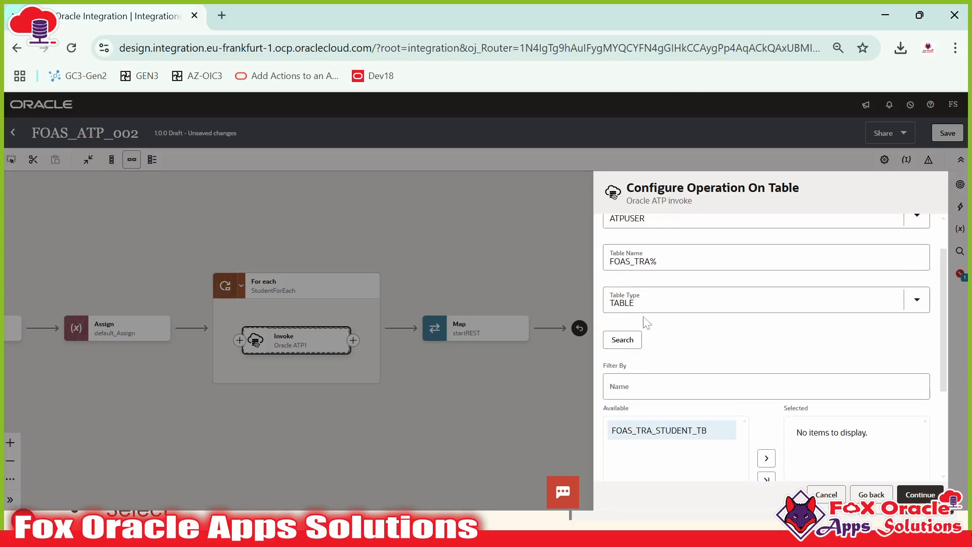
pyautogui.click(766, 381)
pyautogui.scroll(-2, 828, 306)
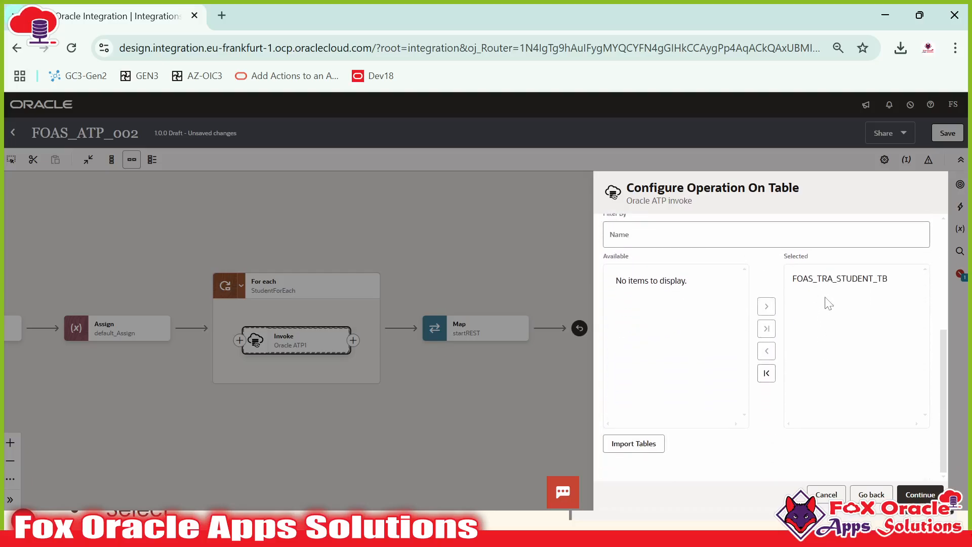
pyautogui.click(632, 448)
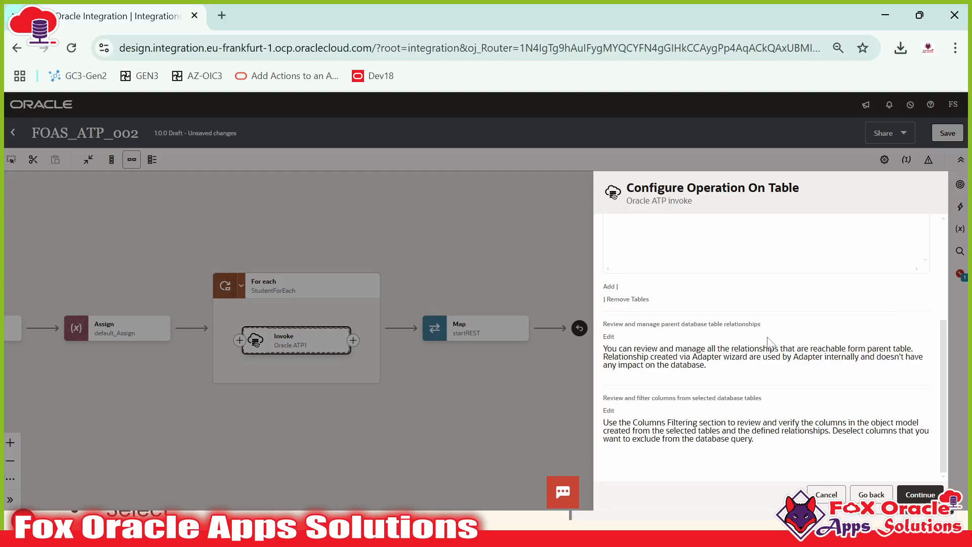
pyautogui.scroll(3, 768, 342)
# Step: Pick FOAS_TRA_STUDENT_TB as the parent database table and open Edit for column filtering
pyautogui.scroll(-2, 761, 341)
pyautogui.scroll(2, 761, 341)
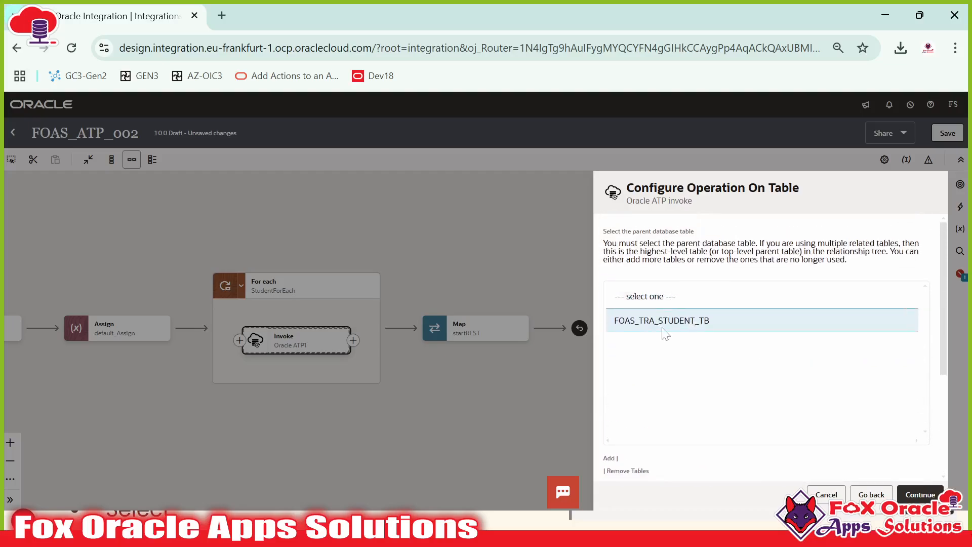
pyautogui.click(684, 318)
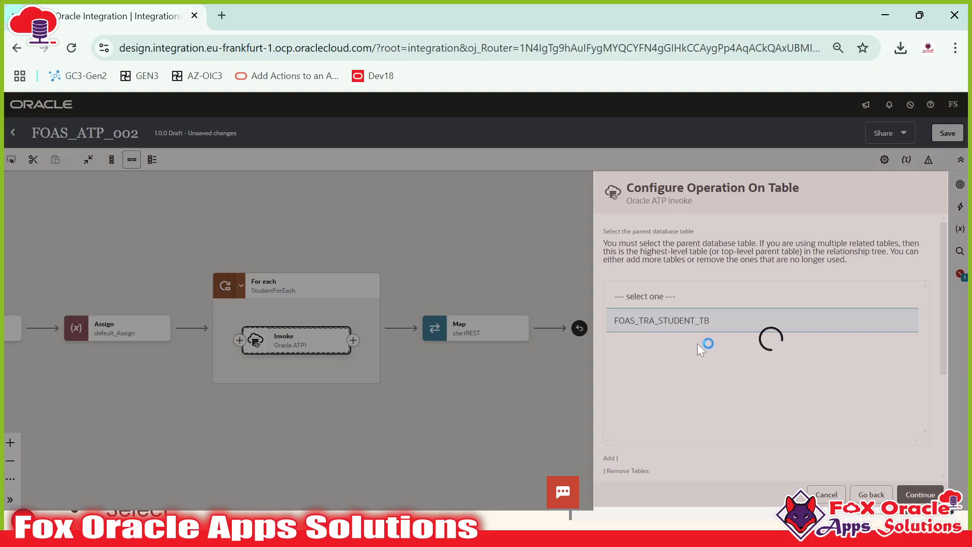
pyautogui.scroll(-3, 713, 357)
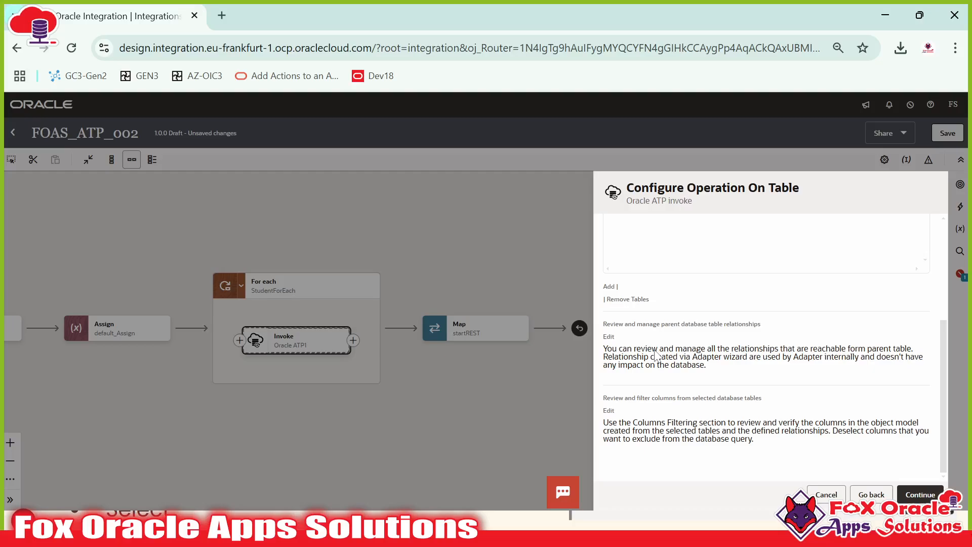
pyautogui.scroll(3, 655, 356)
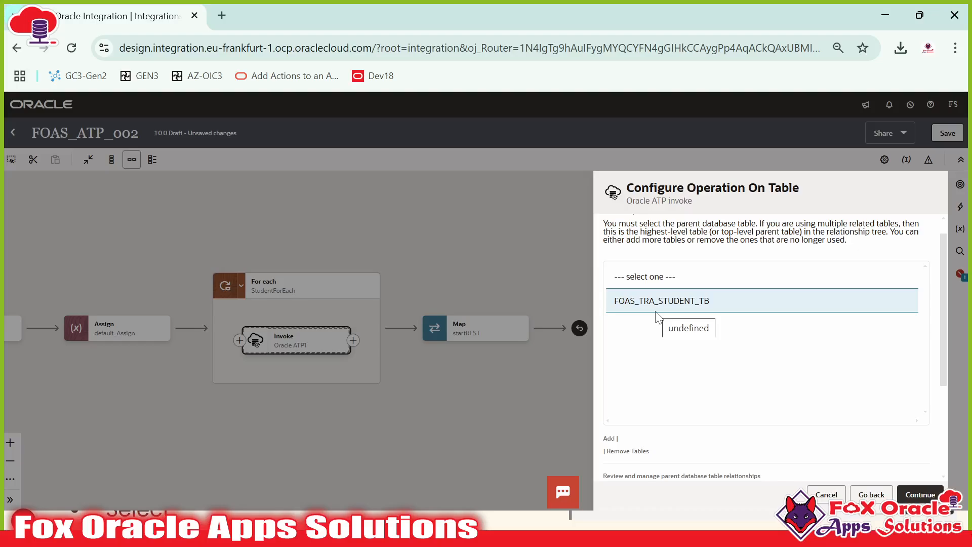
pyautogui.scroll(1, 664, 322)
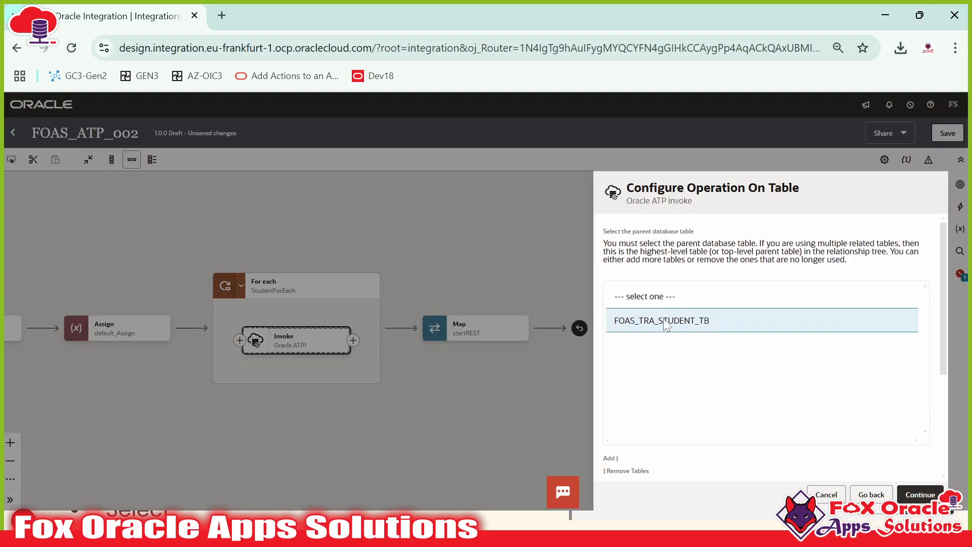
pyautogui.scroll(-7, 658, 362)
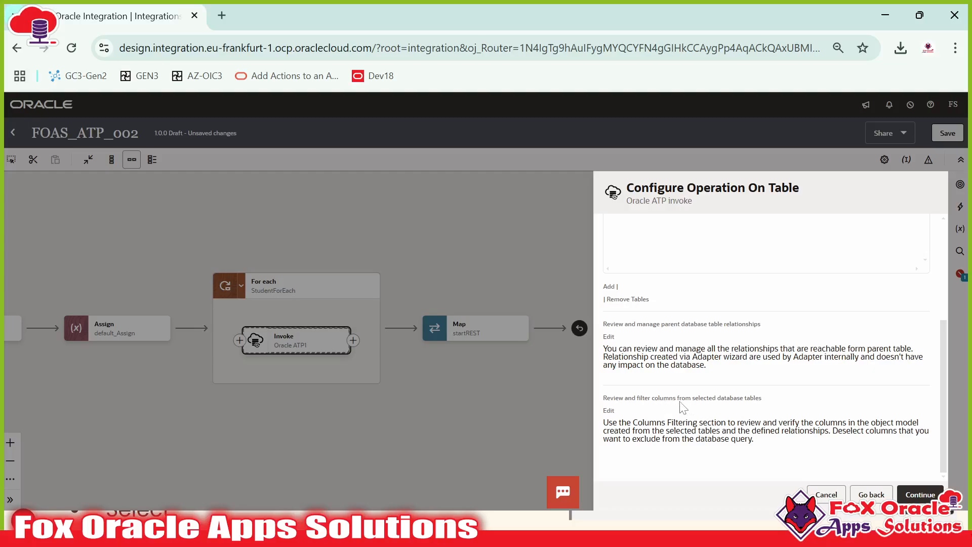
pyautogui.click(609, 411)
# Step: Exclude recordId and creationDate from the FOAS_TRA_STUDENT_TB update columns
pyautogui.scroll(-2, 730, 348)
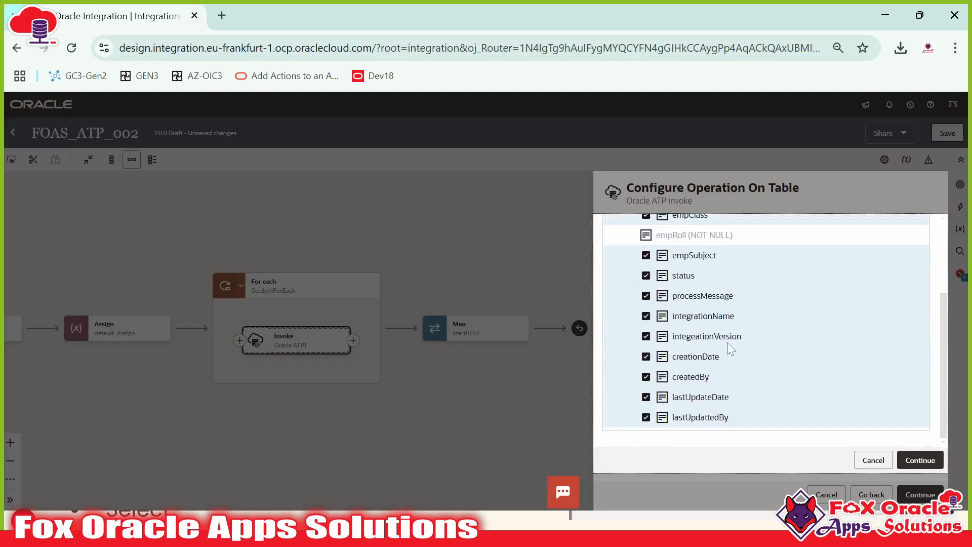
pyautogui.scroll(2, 727, 375)
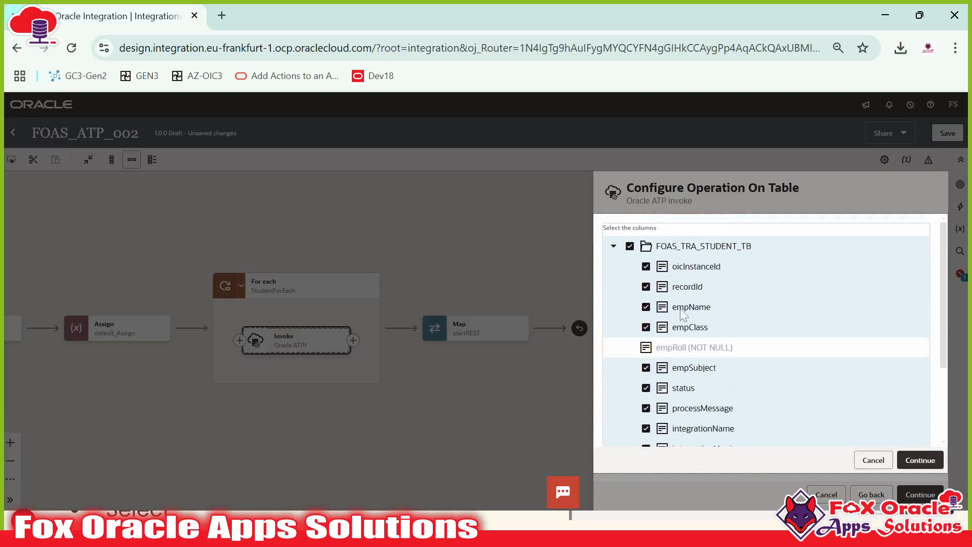
pyautogui.scroll(-2, 729, 375)
pyautogui.scroll(2, 673, 284)
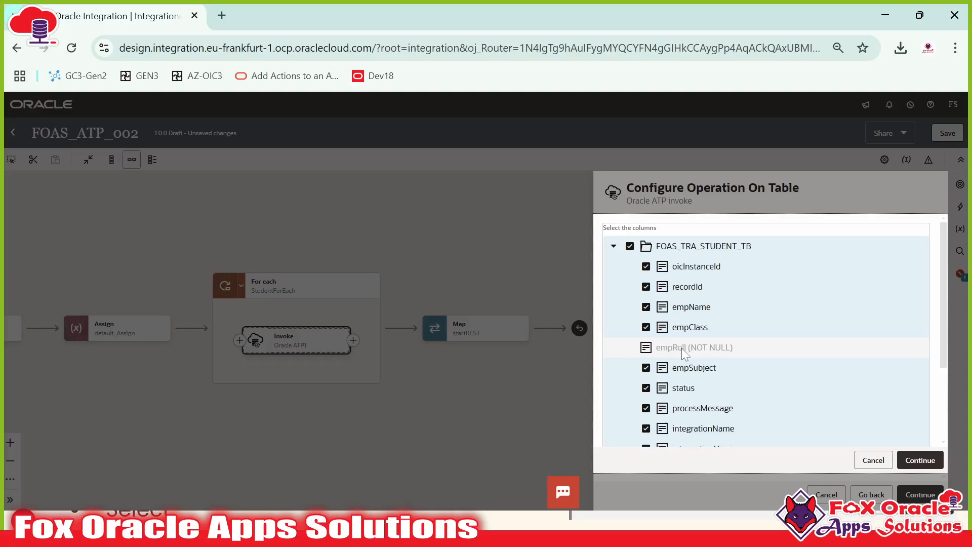
pyautogui.scroll(-2, 675, 348)
pyautogui.scroll(2, 675, 345)
pyautogui.scroll(-2, 653, 364)
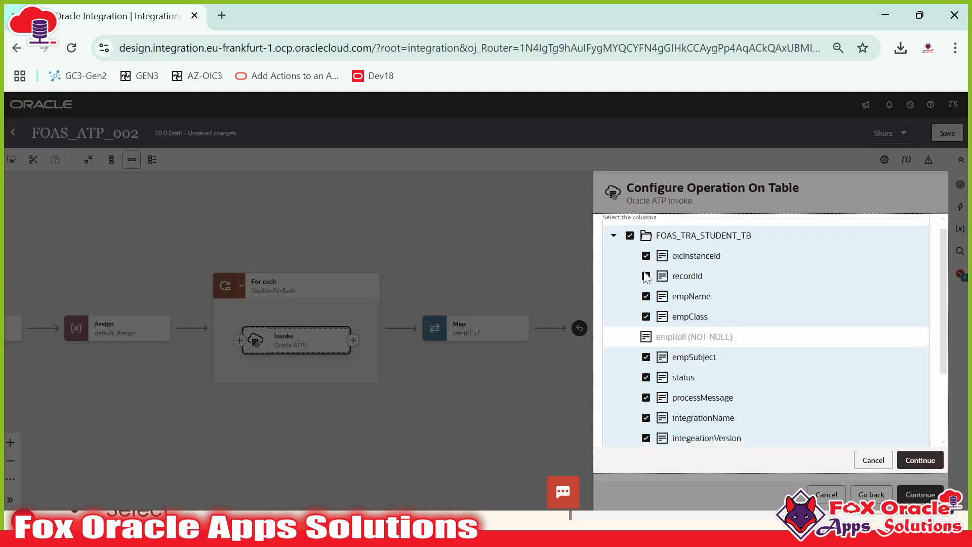
pyautogui.scroll(2, 646, 378)
pyautogui.scroll(-2, 647, 379)
pyautogui.scroll(2, 648, 364)
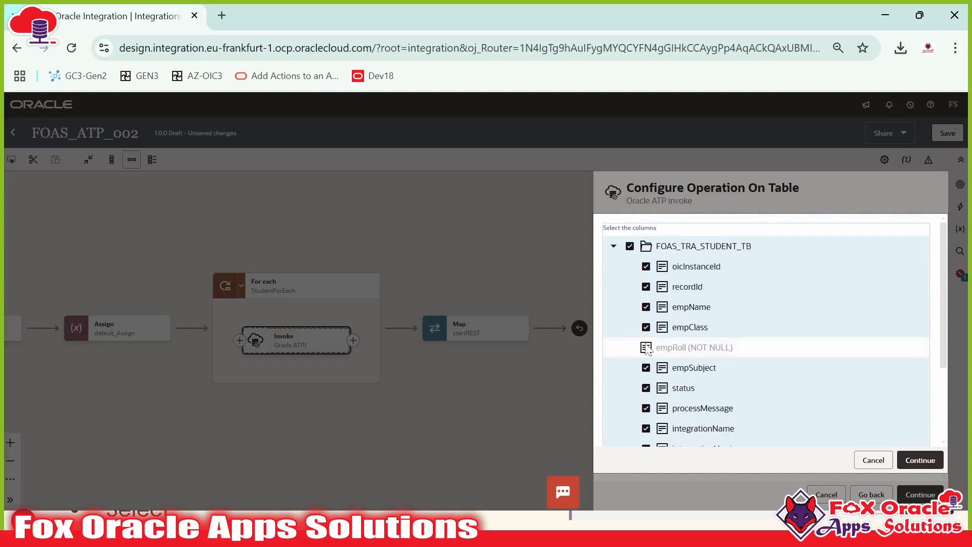
pyautogui.scroll(-2, 658, 324)
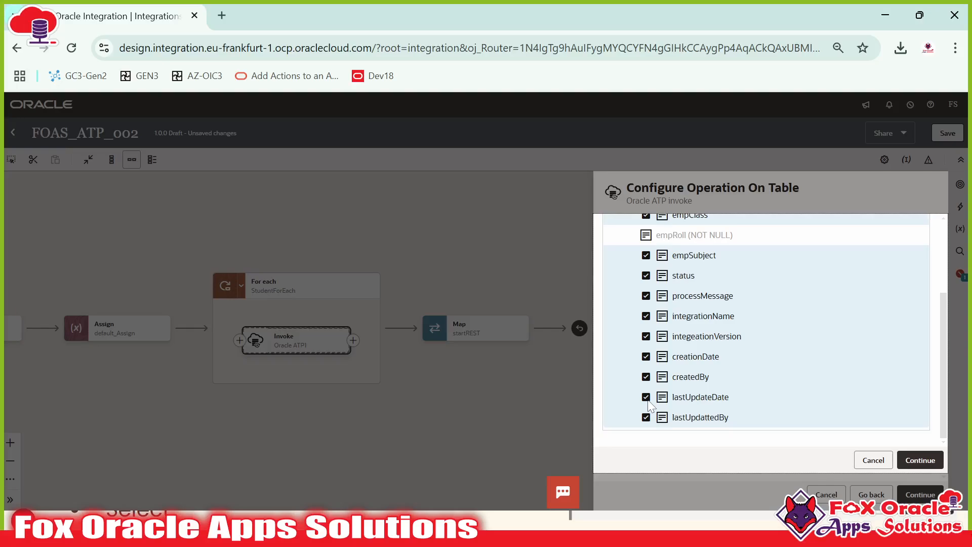
pyautogui.scroll(2, 649, 403)
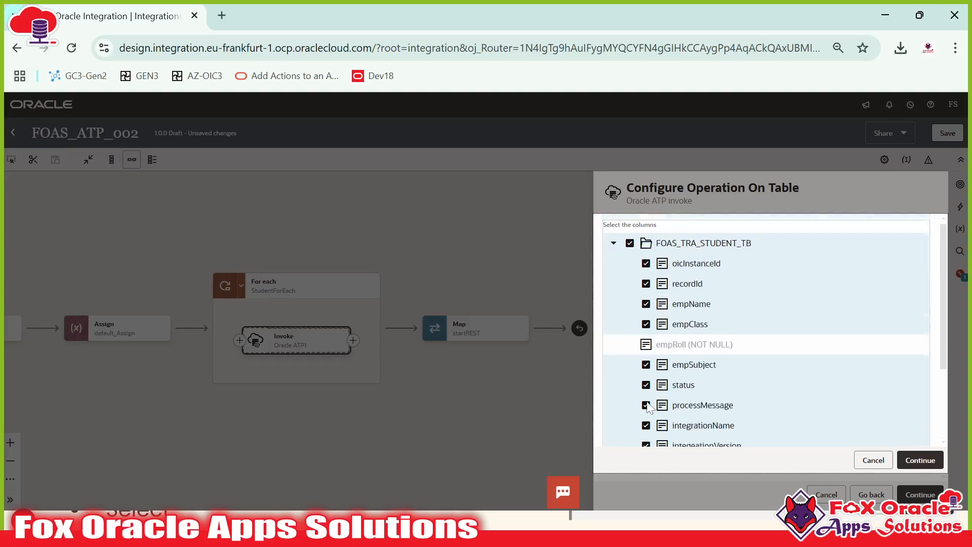
pyautogui.scroll(-2, 658, 316)
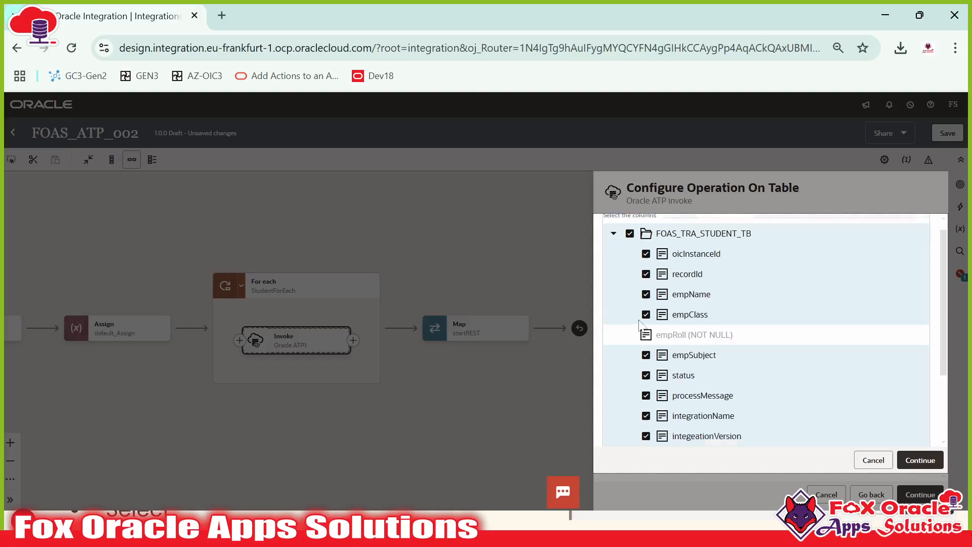
pyautogui.scroll(2, 679, 318)
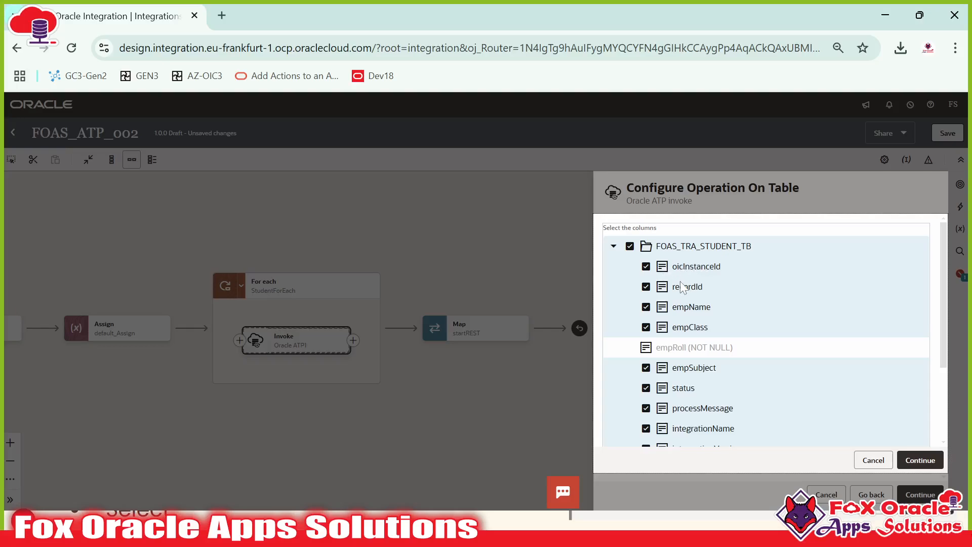
pyautogui.click(648, 288)
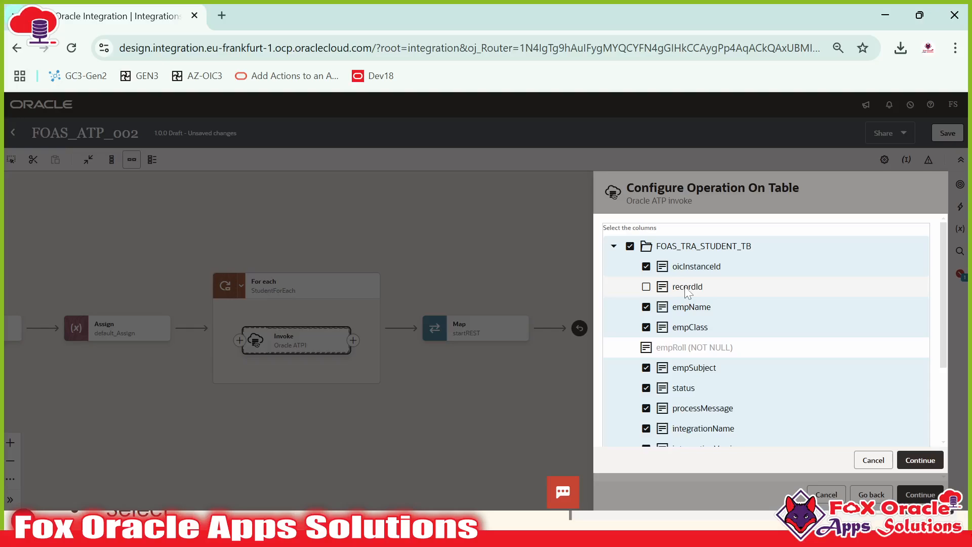
pyautogui.scroll(-5, 687, 292)
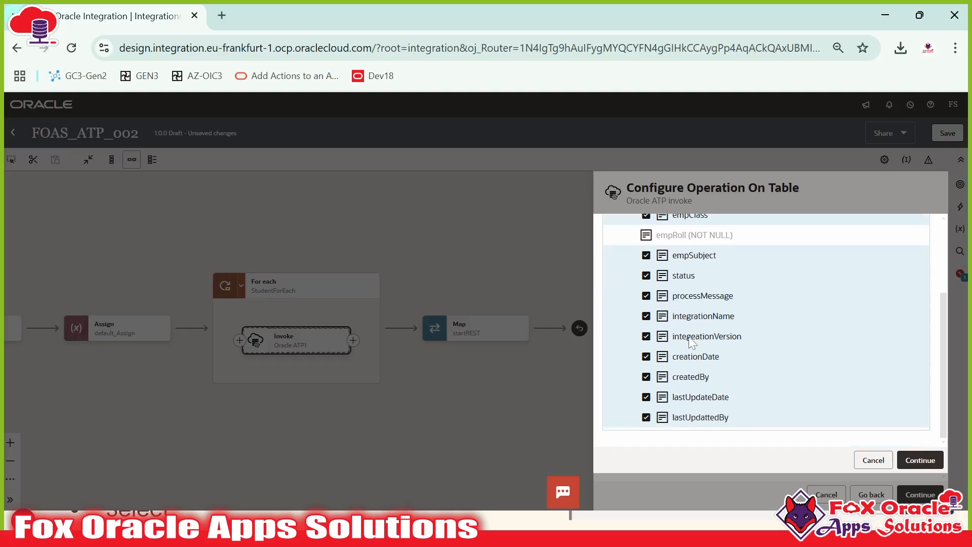
pyautogui.click(646, 357)
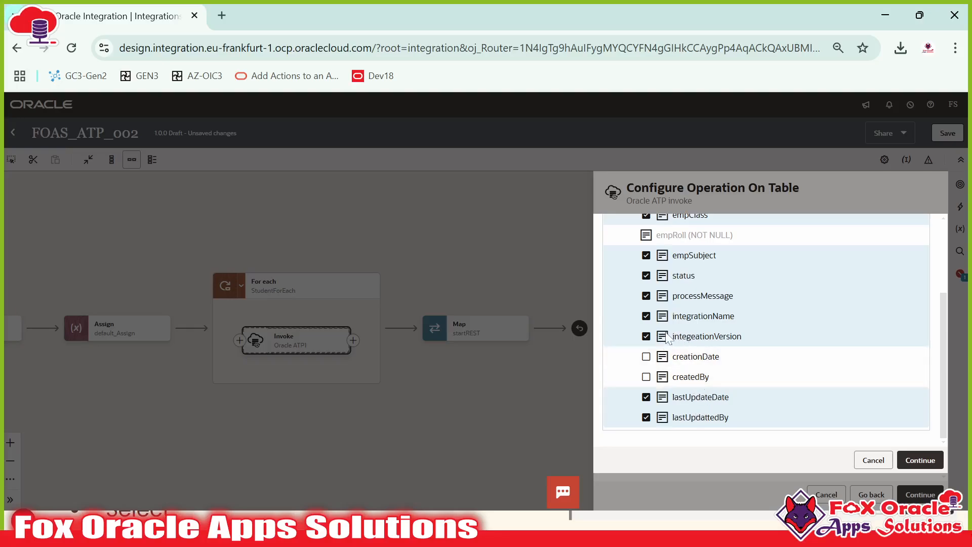
# Step: Confirm the column selection and reach the Update operation's Summary page
pyautogui.scroll(3, 707, 321)
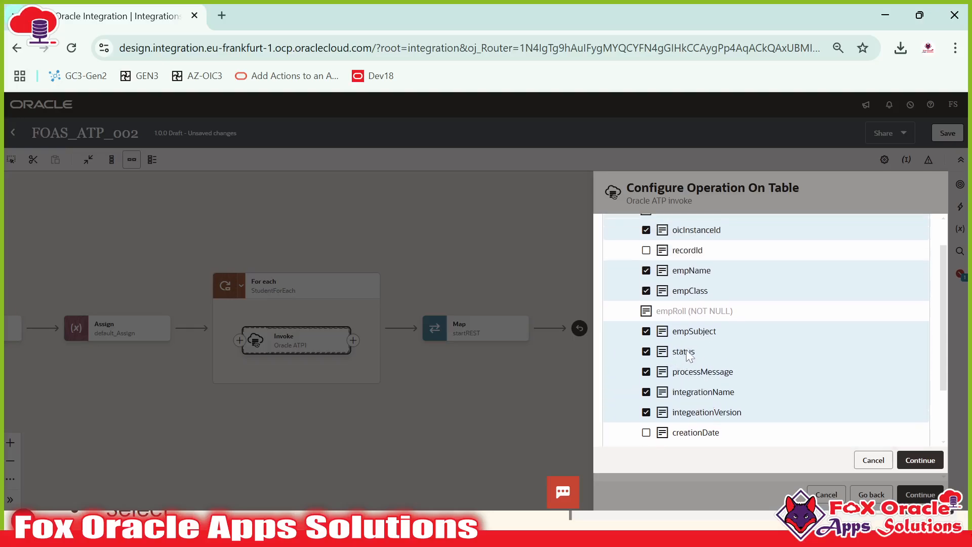
pyautogui.scroll(2, 688, 356)
pyautogui.click(917, 461)
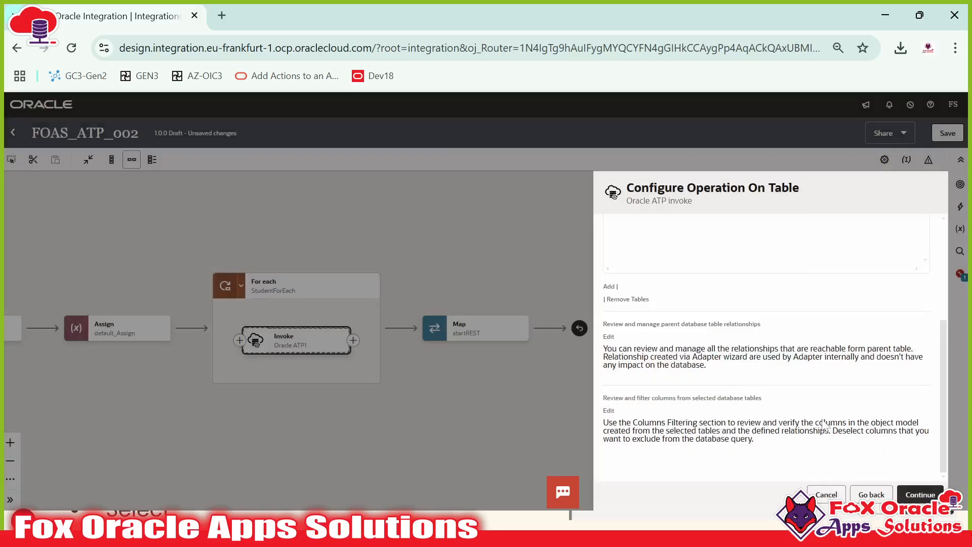
pyautogui.click(919, 495)
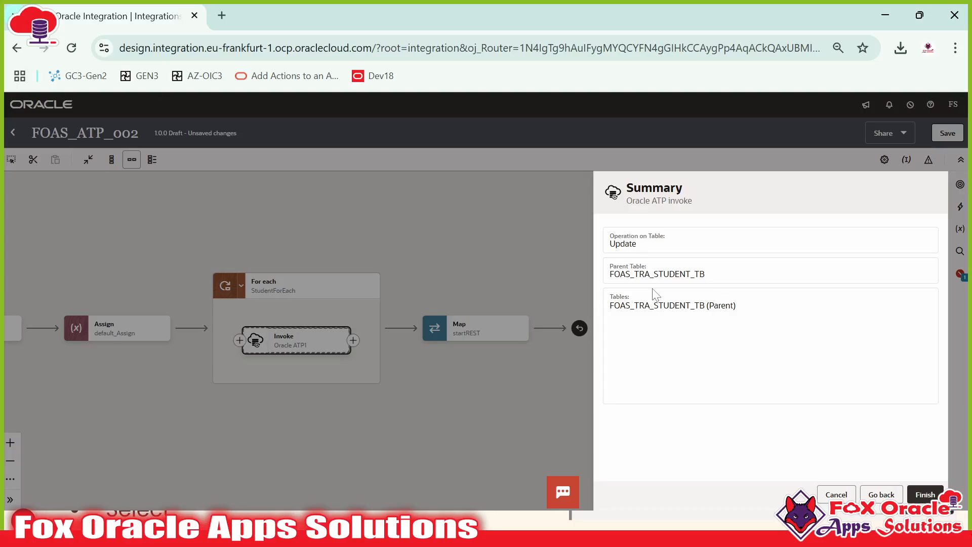
# Step: Finish the updateATP invoke, save FOAS_ATP_002, and open the updateATP mapper's FoasTraStudentTb target
pyautogui.click(909, 493)
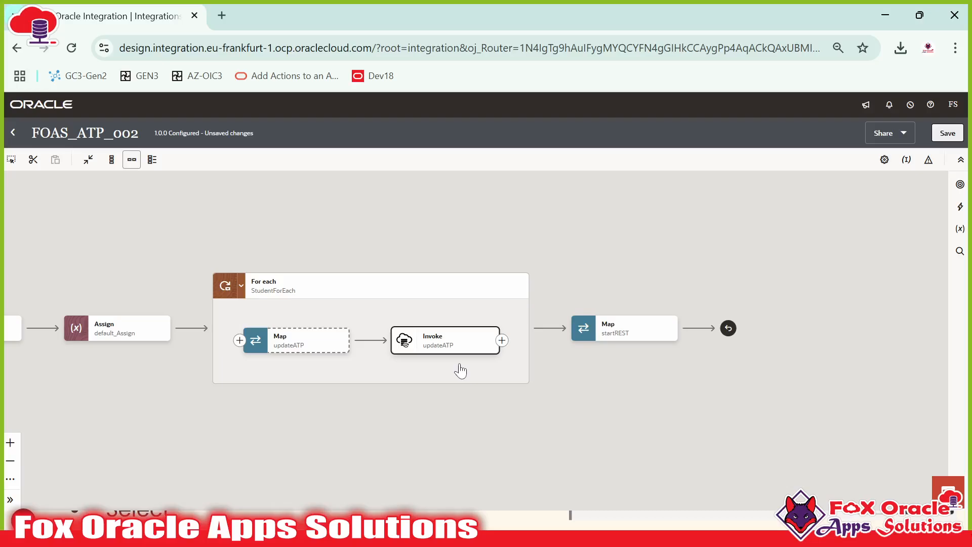
pyautogui.click(944, 137)
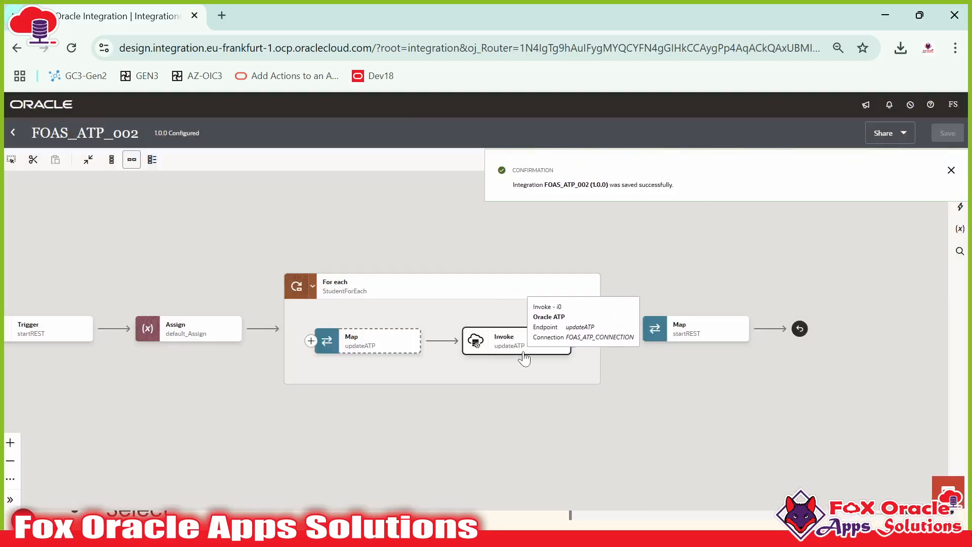
pyautogui.click(370, 346)
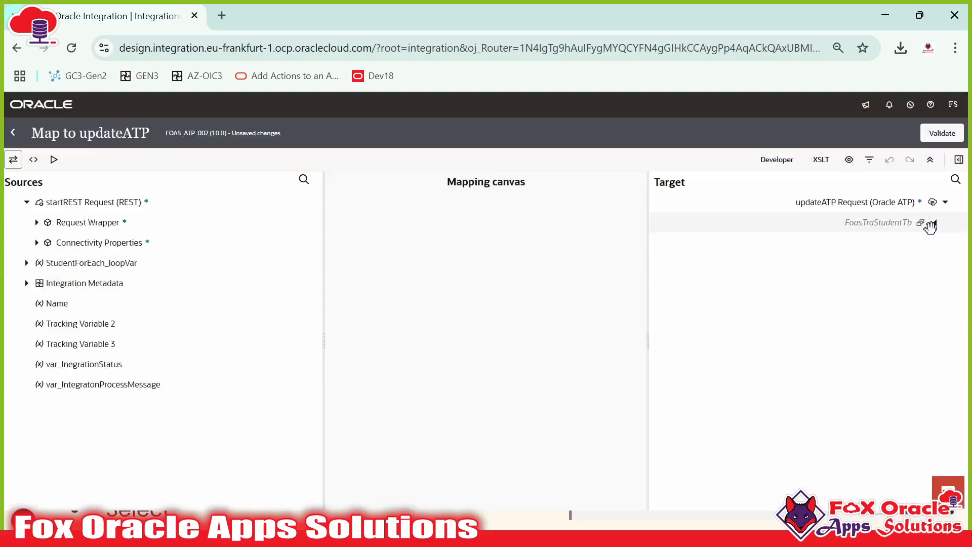
pyautogui.click(931, 226)
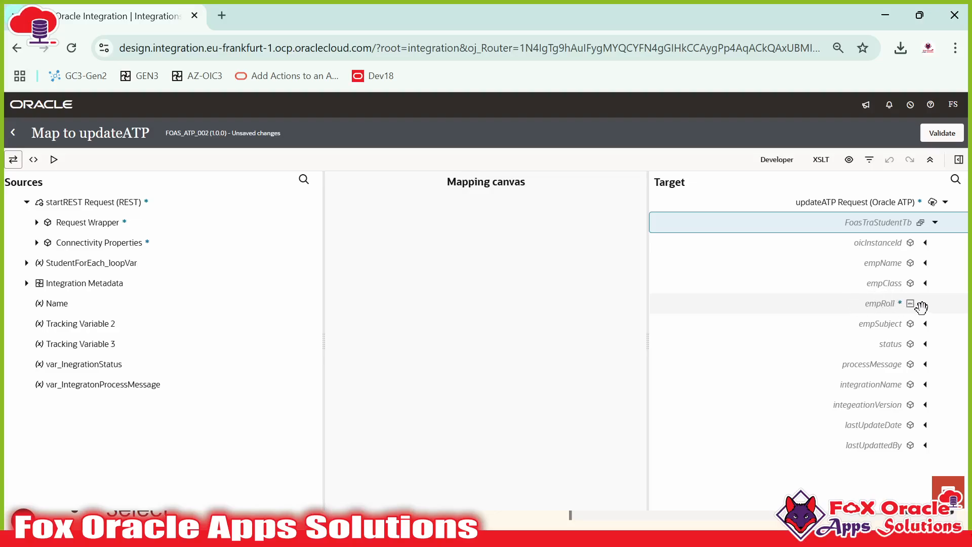
# Step: Select the required empRoll field among the FoasTraStudentTb target columns
pyautogui.click(900, 303)
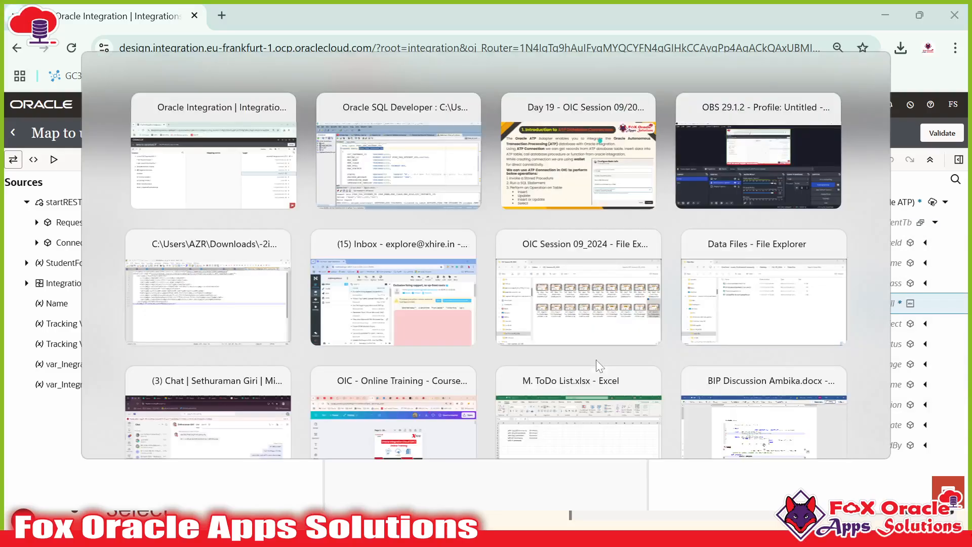
pyautogui.hotkey('alt', 'Tab')
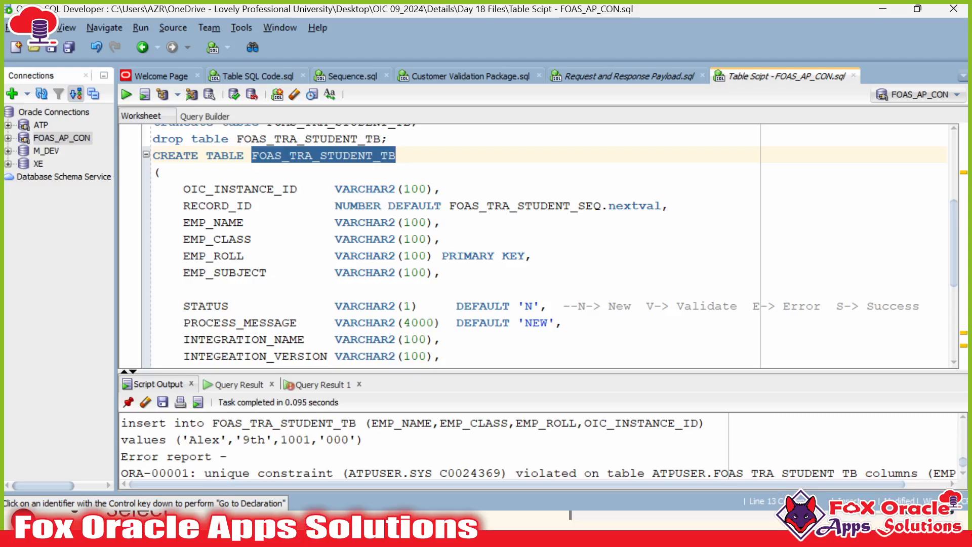
pyautogui.doubleClick(207, 256)
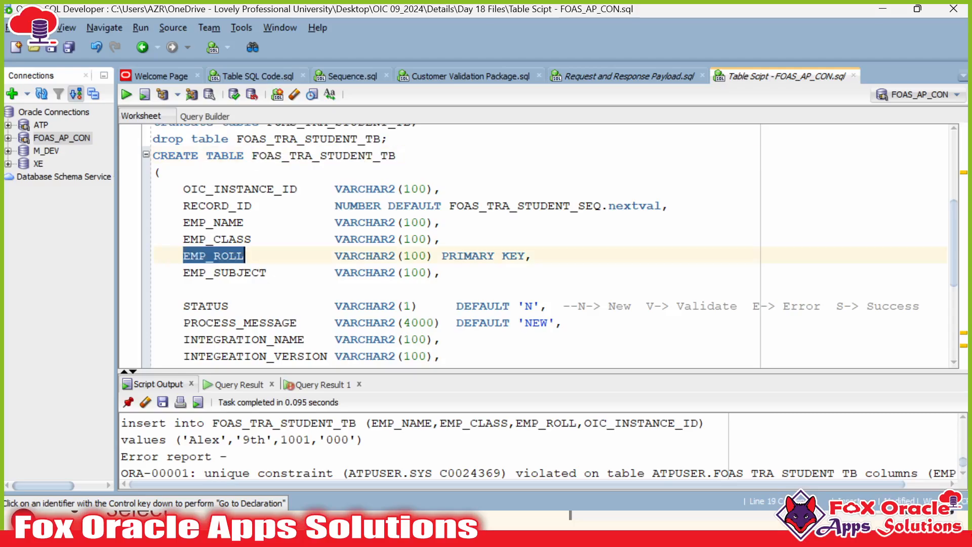
pyautogui.hotkey('alt', 'Tab')
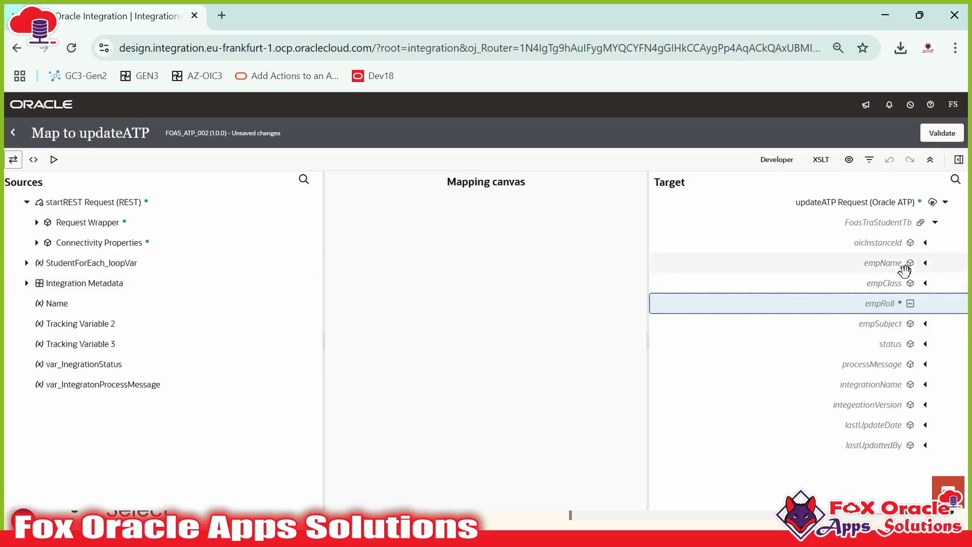
pyautogui.click(12, 132)
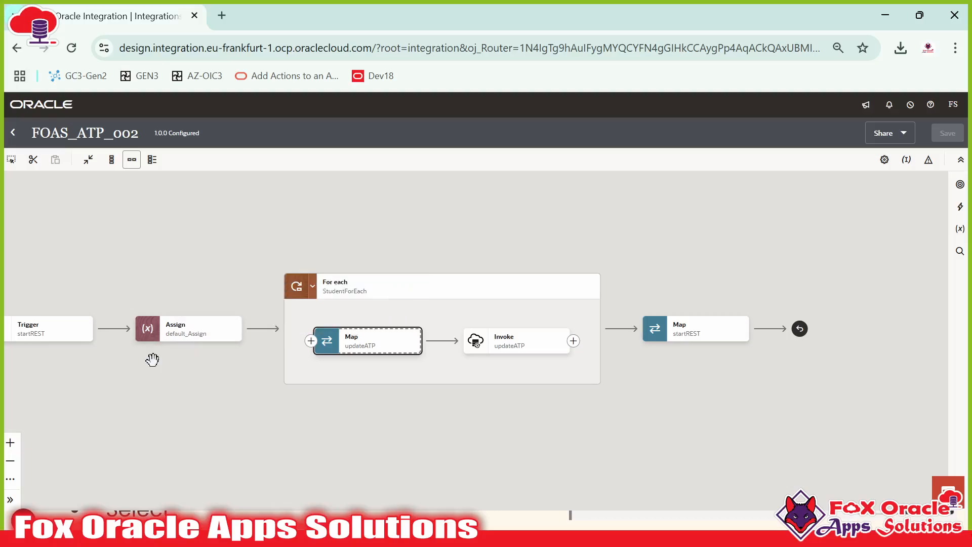
pyautogui.moveTo(152, 360); pyautogui.dragTo(302, 365)
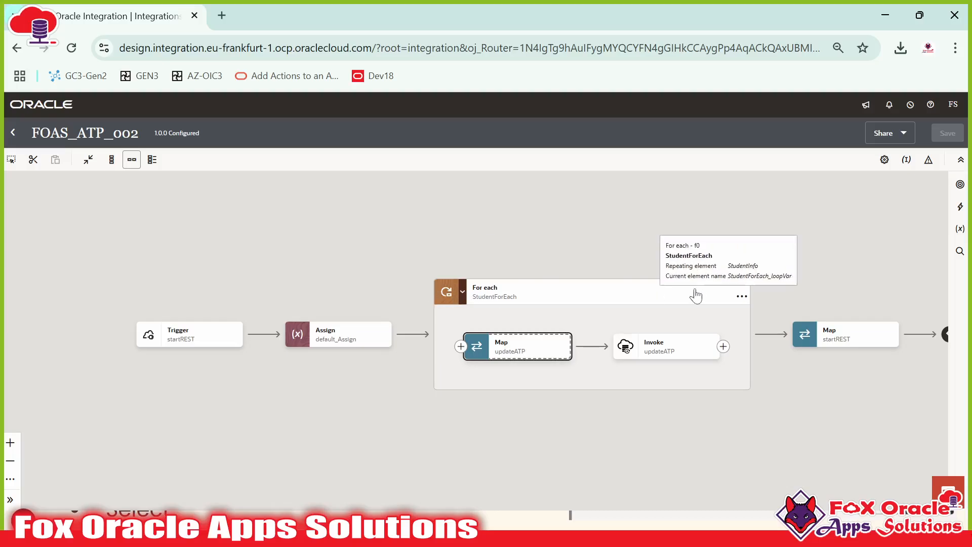
pyautogui.click(435, 294)
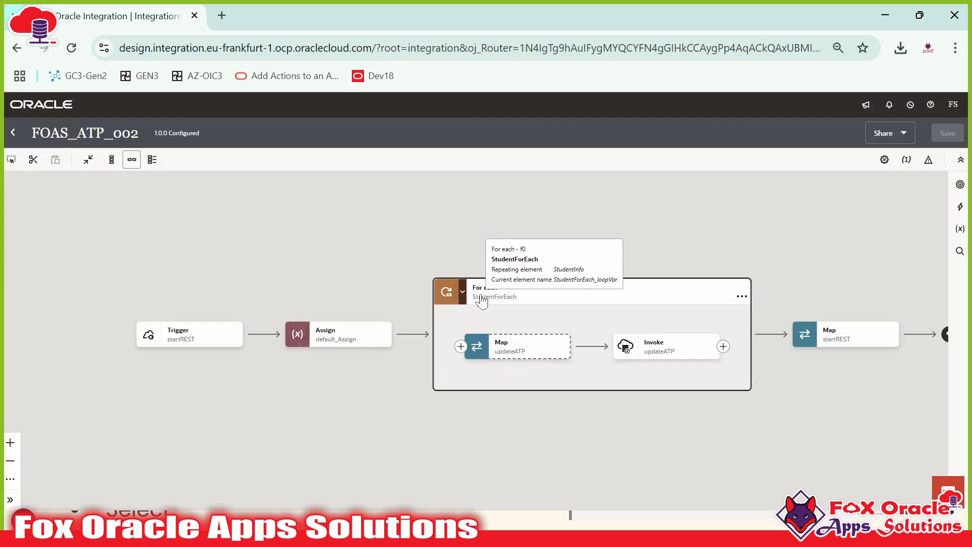
pyautogui.click(643, 347)
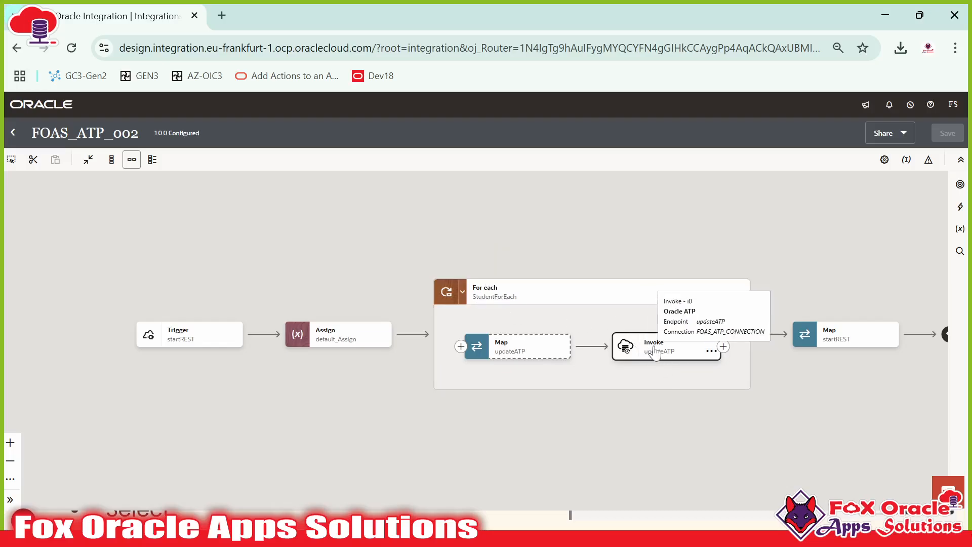
pyautogui.doubleClick(514, 345)
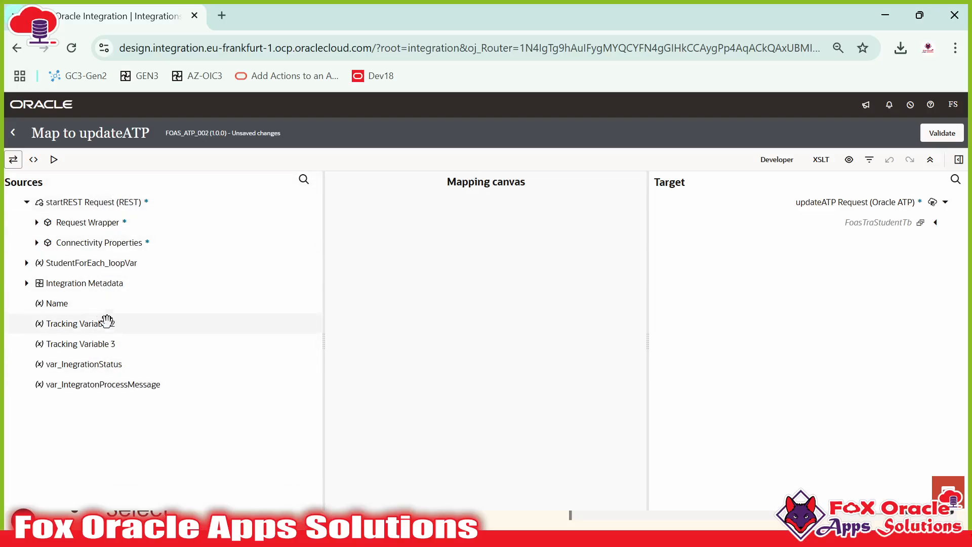
pyautogui.click(26, 262)
# Step: Map Student Info's Roll No, Class and Subject onto empRoll, empClass and empSubject
pyautogui.click(37, 283)
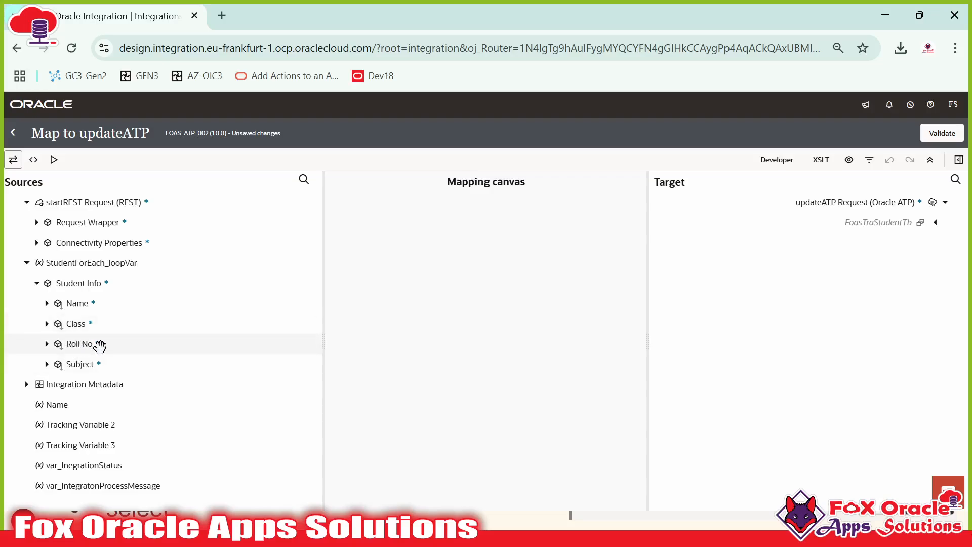
pyautogui.click(935, 223)
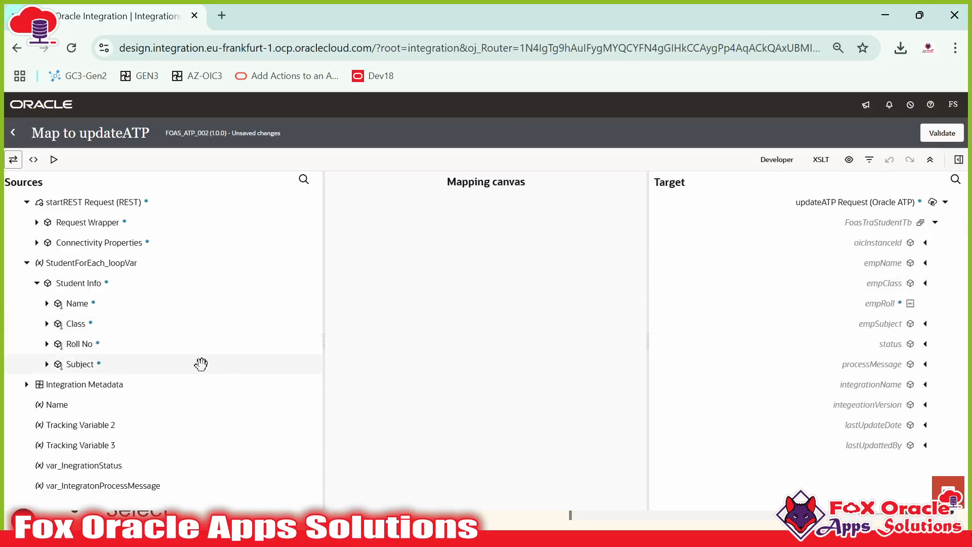
pyautogui.moveTo(175, 357); pyautogui.dragTo(847, 303)
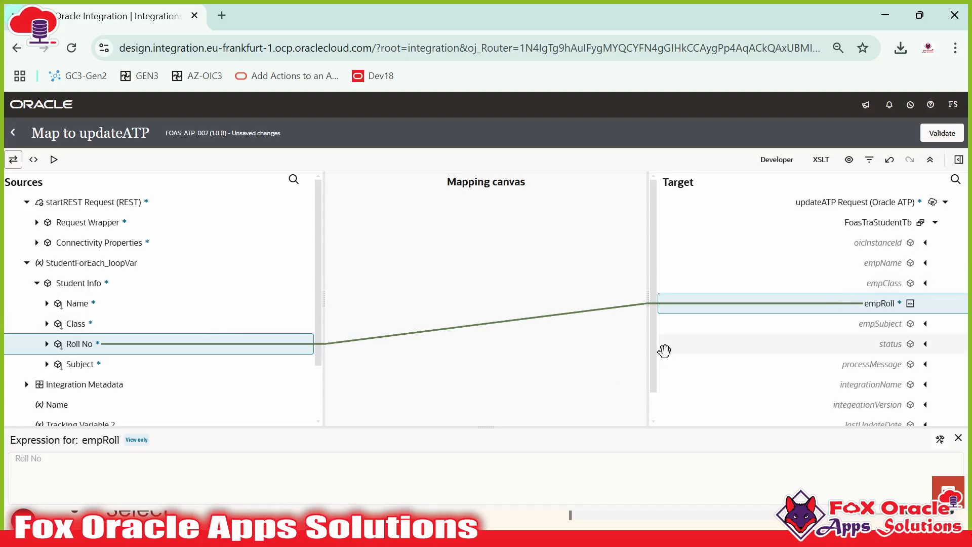
pyautogui.scroll(-1, 893, 284)
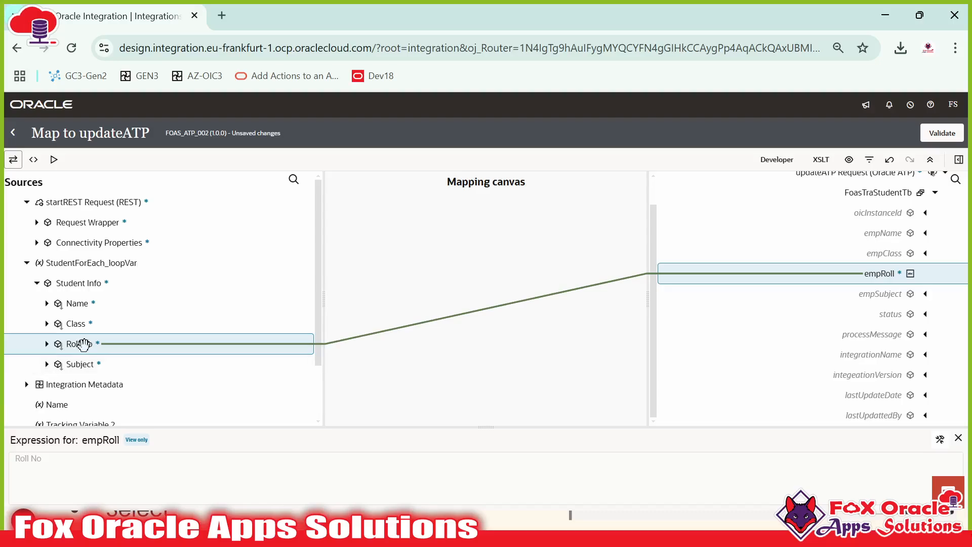
pyautogui.moveTo(84, 322); pyautogui.dragTo(800, 256)
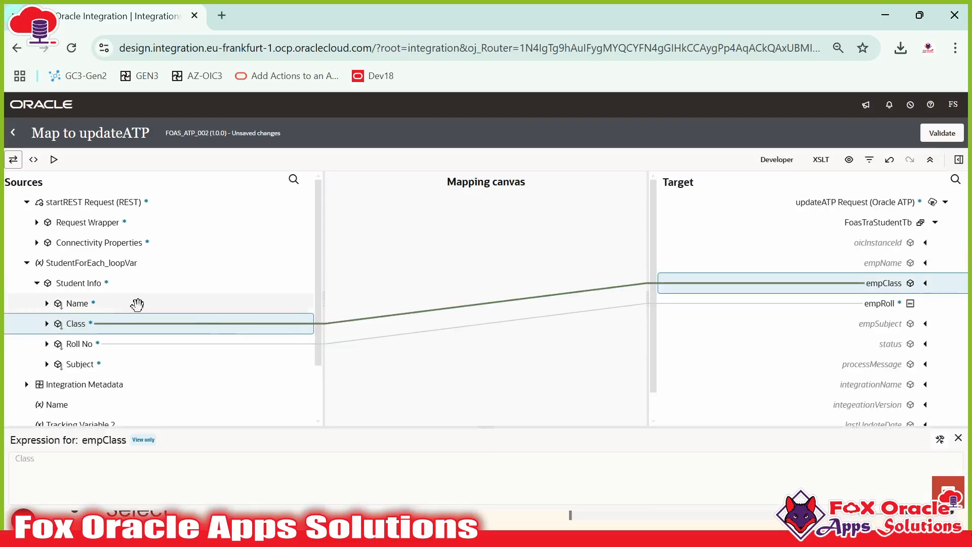
pyautogui.moveTo(137, 304)
pyautogui.mouseDown()
pyautogui.moveTo(289, 304)
pyautogui.moveTo(872, 233)
pyautogui.moveTo(860, 279)
pyautogui.moveTo(856, 262)
pyautogui.moveTo(298, 262)
pyautogui.moveTo(135, 308)
pyautogui.moveTo(130, 299)
pyautogui.mouseUp()
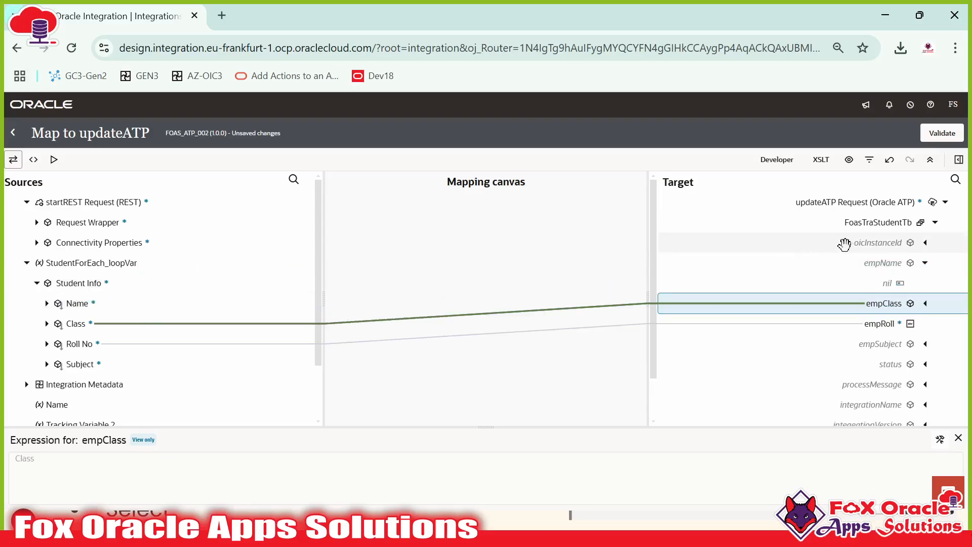
pyautogui.scroll(-1, 889, 268)
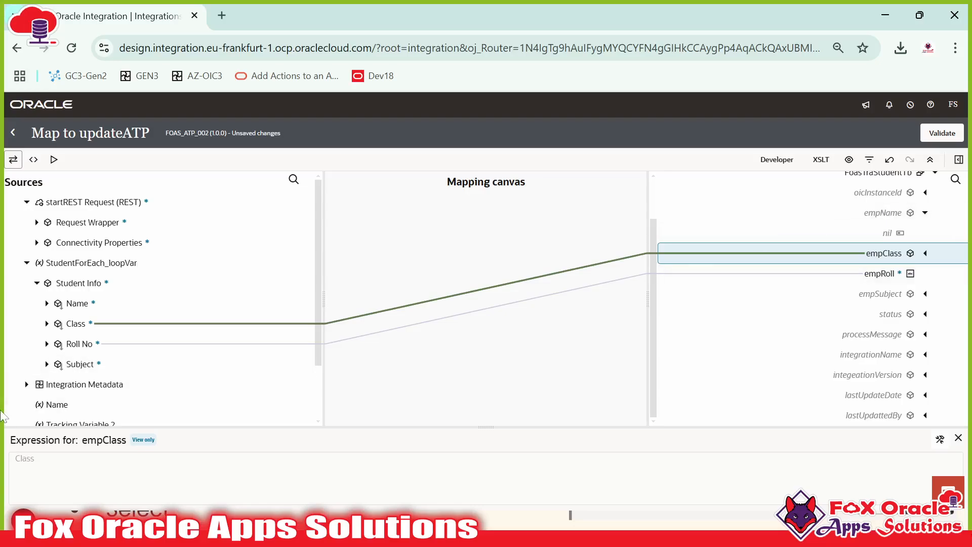
pyautogui.moveTo(73, 364); pyautogui.dragTo(867, 292)
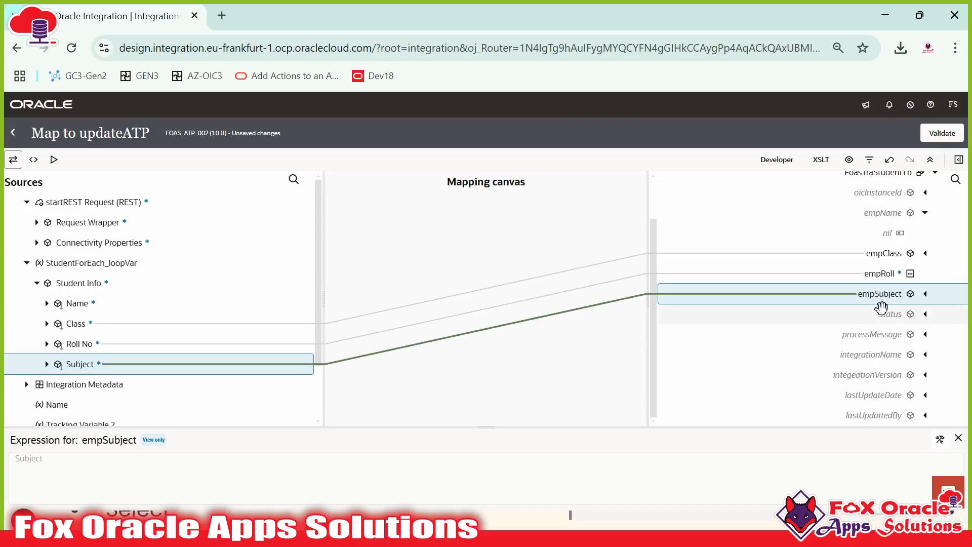
pyautogui.rightClick(885, 362)
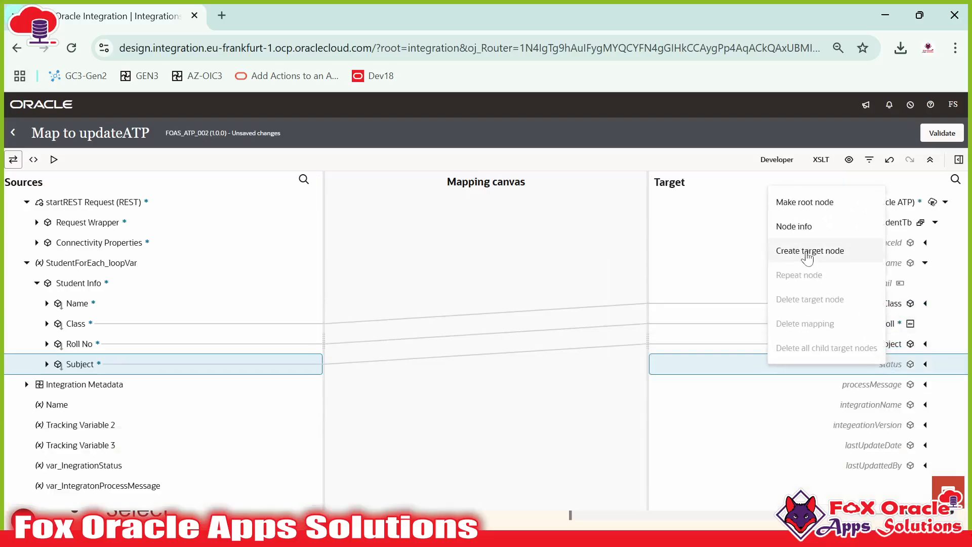
# Step: Set status to the literal 'U' and processMessage to the literal 'Updated.'
pyautogui.click(810, 250)
pyautogui.click(940, 438)
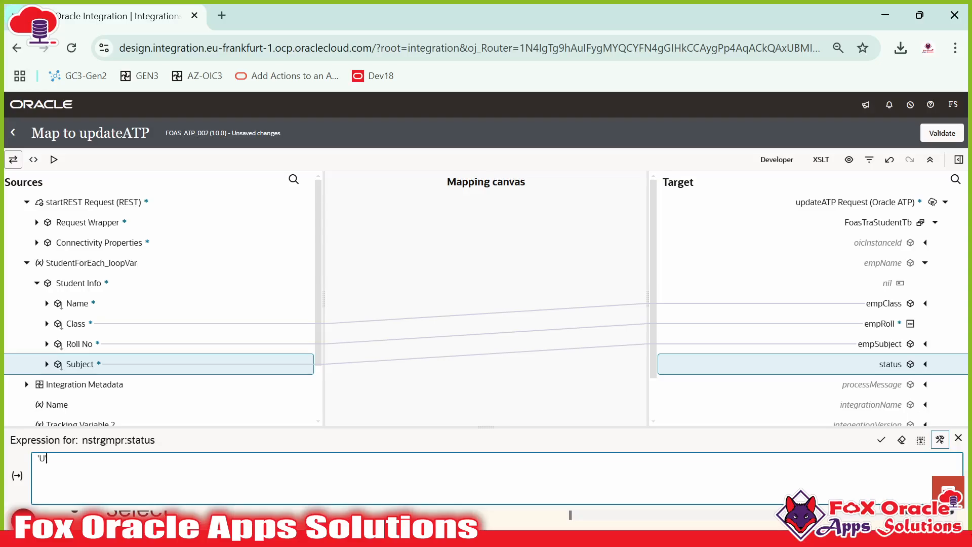
pyautogui.click(881, 440)
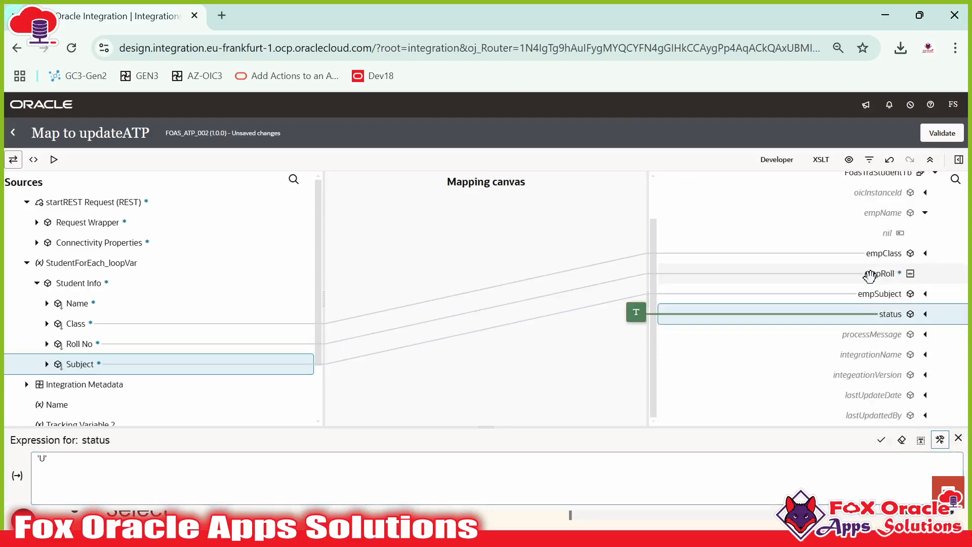
pyautogui.rightClick(879, 387)
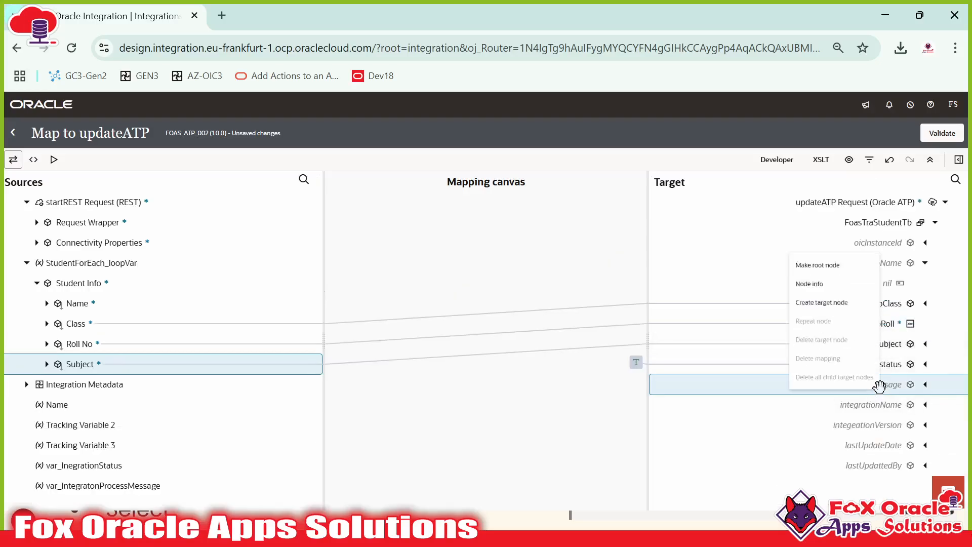
pyautogui.click(822, 277)
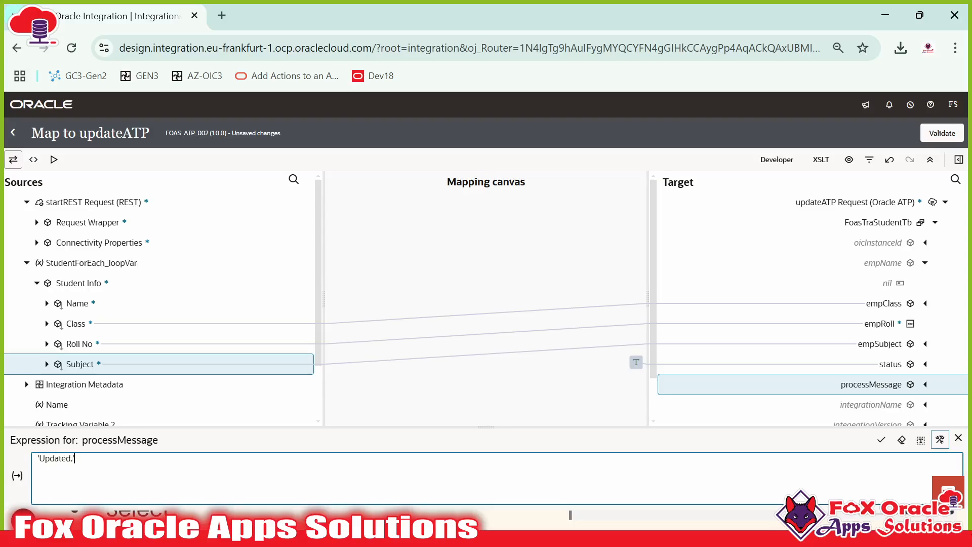
pyautogui.click(881, 440)
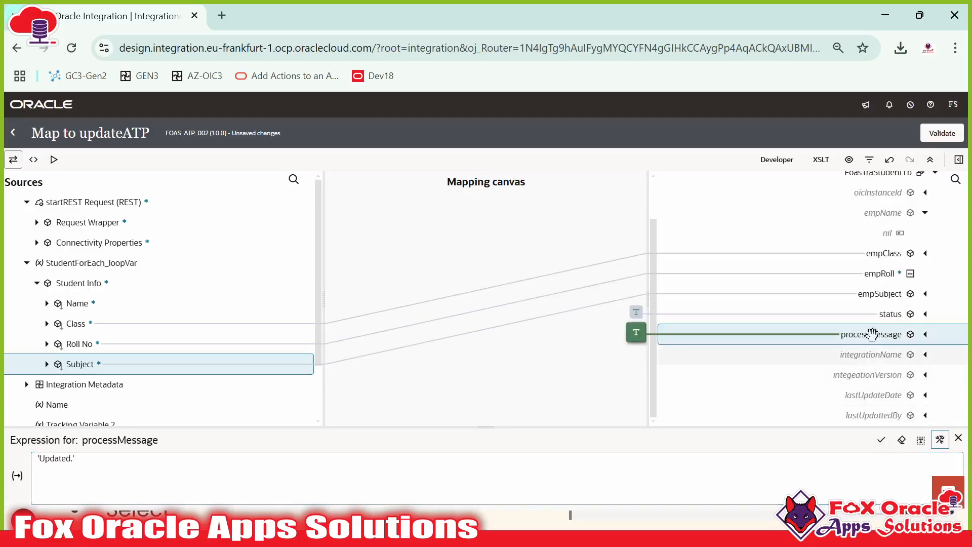
pyautogui.click(871, 354)
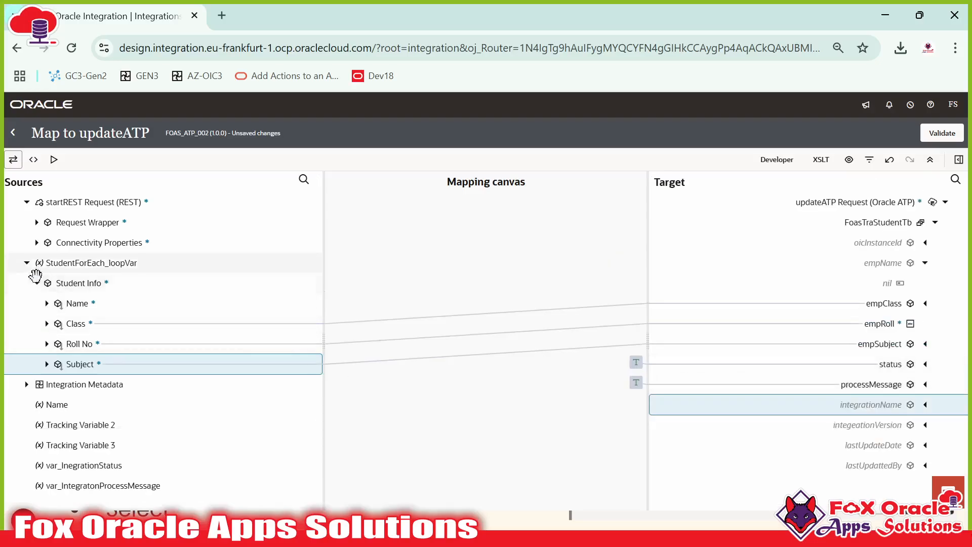
# Step: Map Integration Metadata's Integration Name and Integration Version onto integrationName and integeationVersion
pyautogui.click(27, 384)
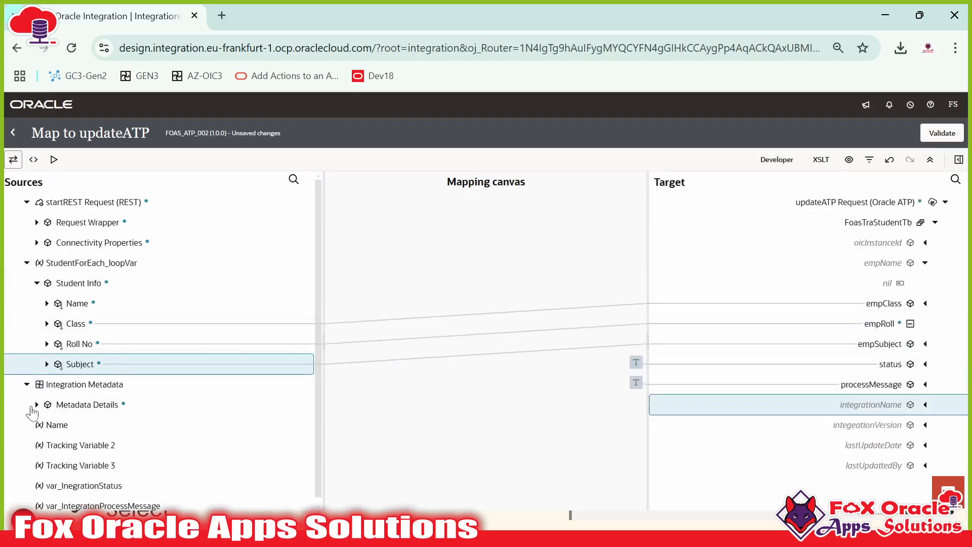
pyautogui.click(37, 404)
pyautogui.click(47, 425)
pyautogui.scroll(-3, 56, 452)
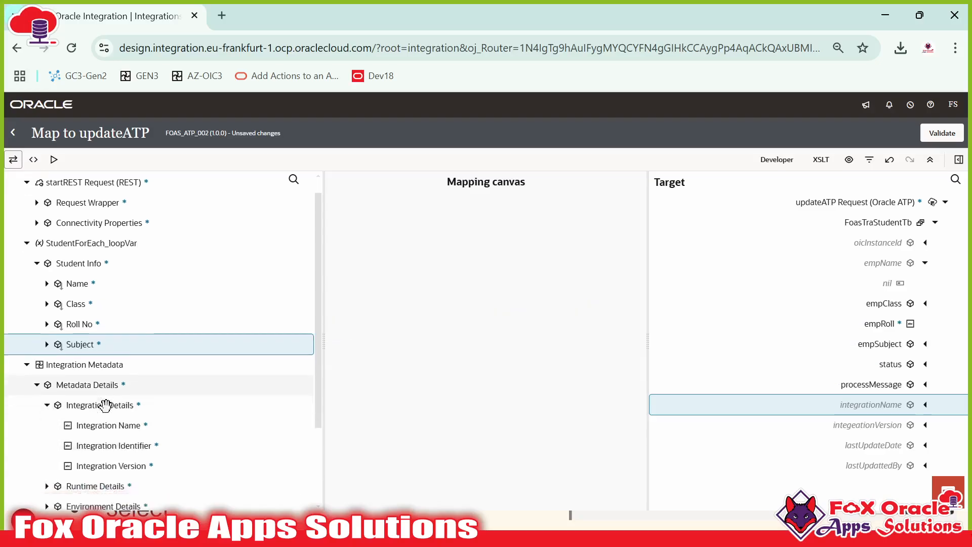
pyautogui.click(47, 379)
pyautogui.scroll(-1, 93, 396)
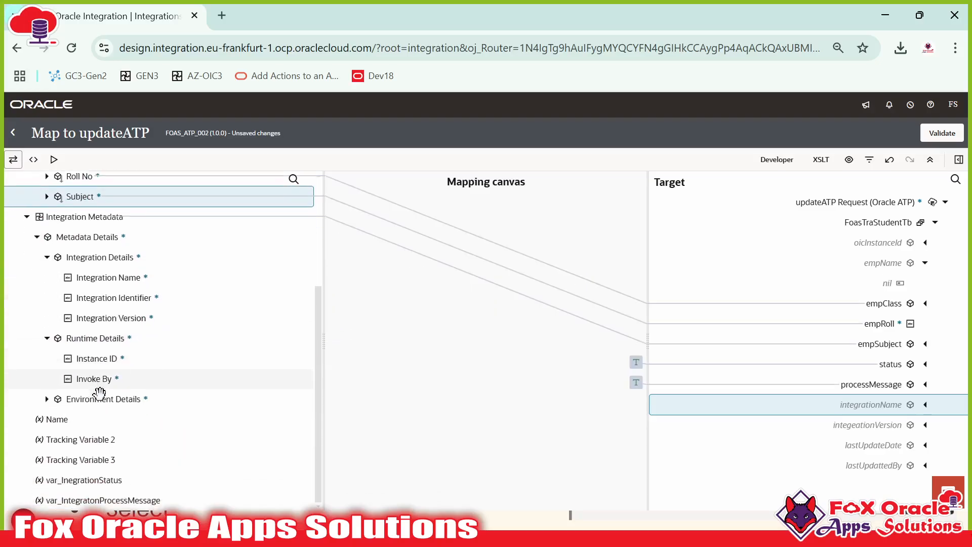
pyautogui.moveTo(99, 360)
pyautogui.mouseDown()
pyautogui.moveTo(230, 404)
pyautogui.moveTo(87, 352)
pyautogui.mouseUp()
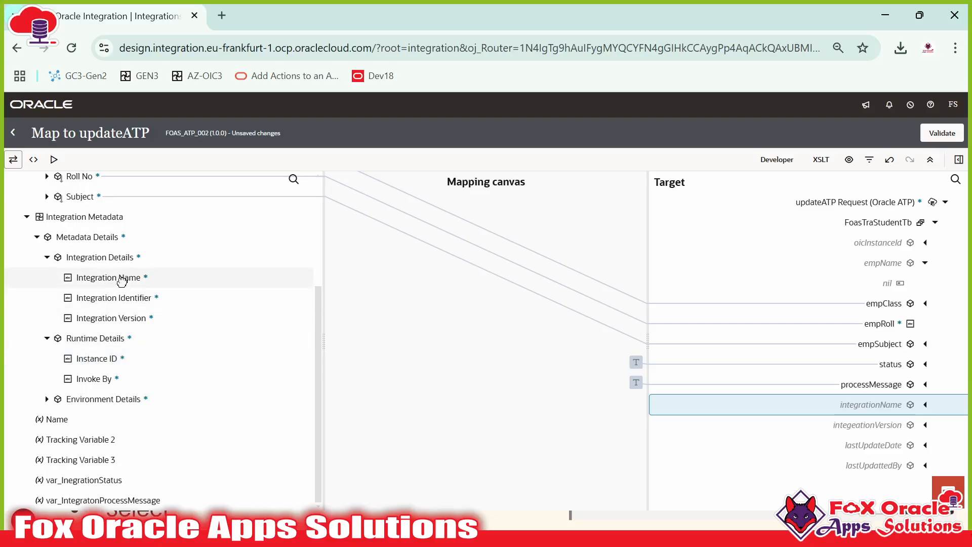
pyautogui.moveTo(122, 281); pyautogui.dragTo(833, 405)
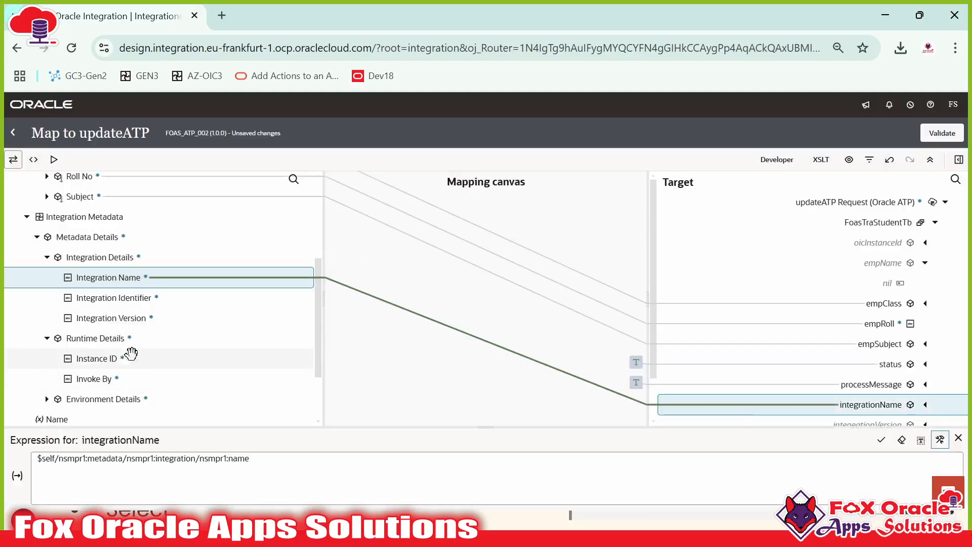
pyautogui.moveTo(130, 317); pyautogui.dragTo(872, 376)
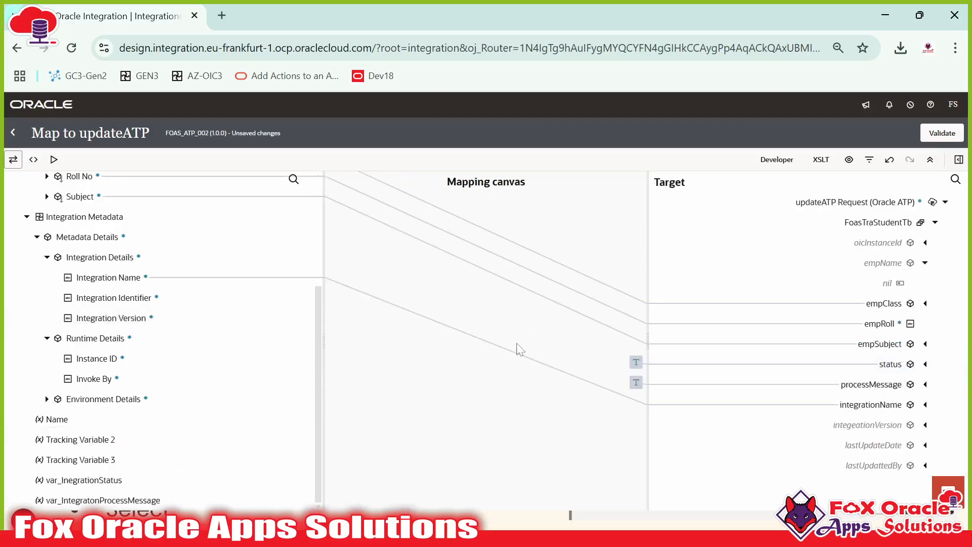
pyautogui.moveTo(134, 319); pyautogui.dragTo(820, 425)
# Step: Fill lastUpdateDate with the current-dateTime() function
pyautogui.click(869, 393)
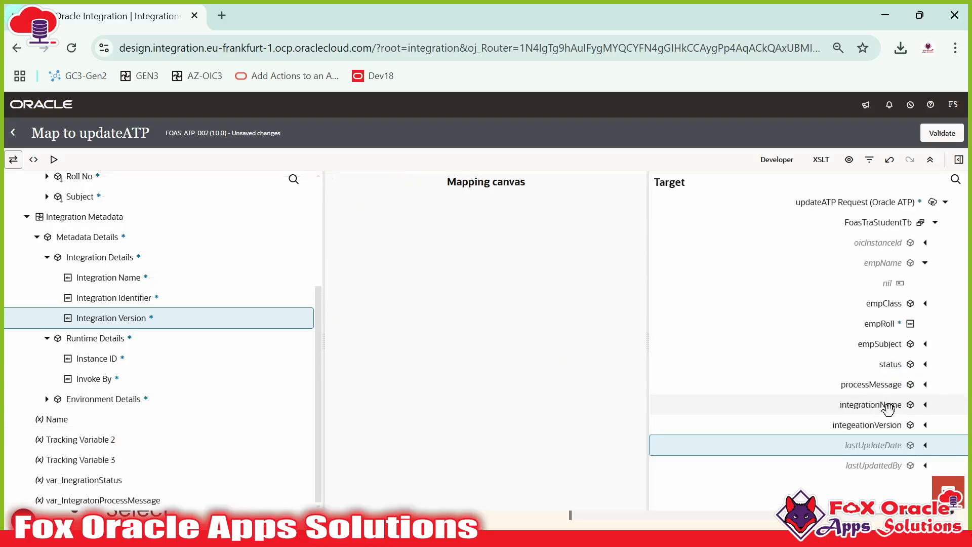
pyautogui.click(884, 467)
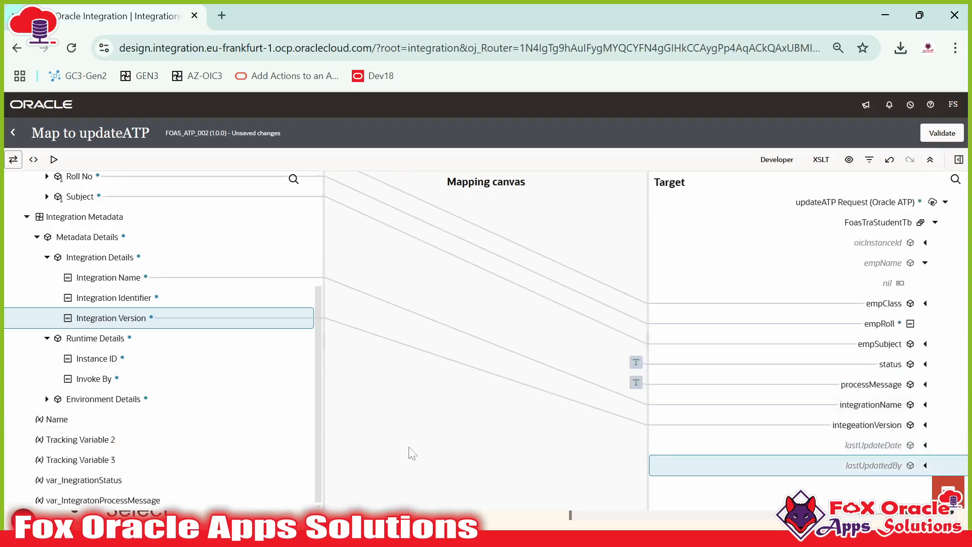
pyautogui.click(852, 446)
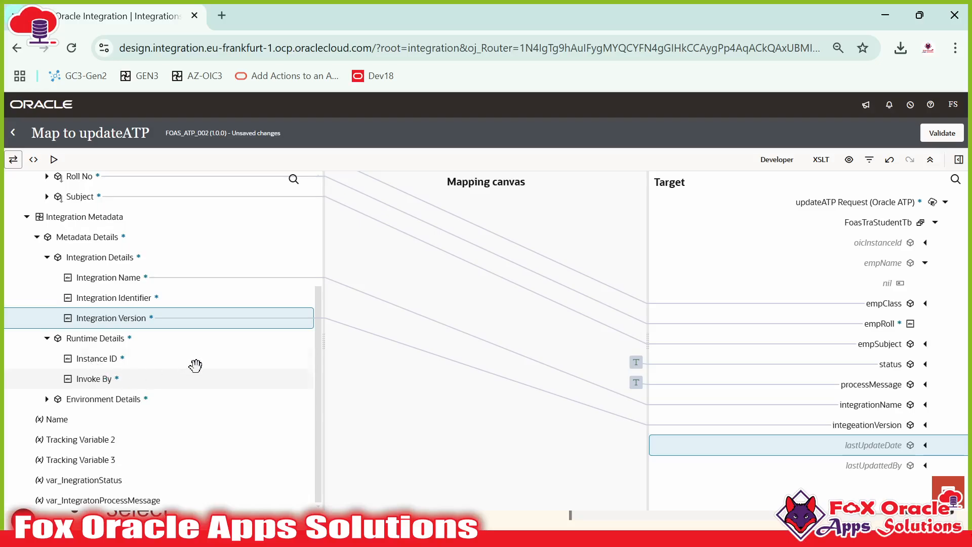
pyautogui.click(958, 160)
pyautogui.click(955, 187)
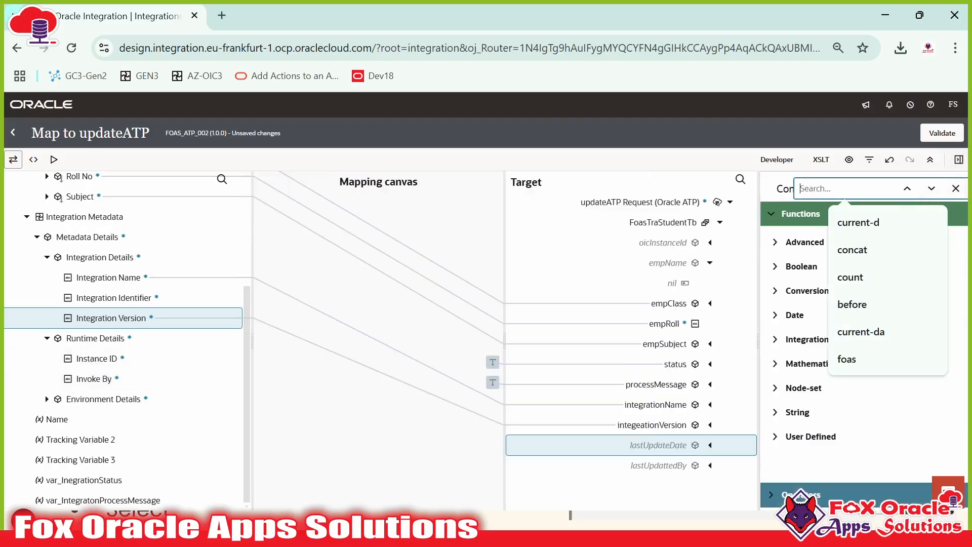
pyautogui.write('current-da')
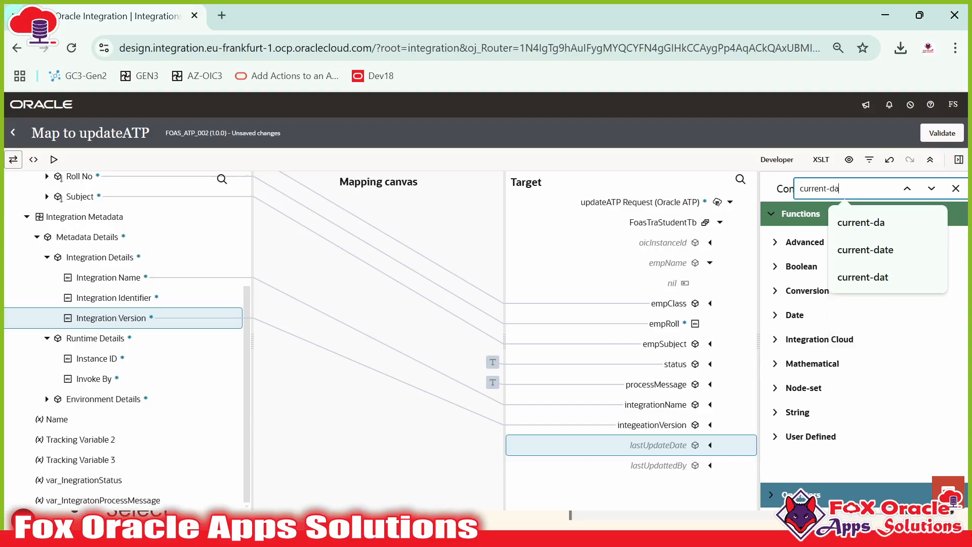
pyautogui.moveTo(858, 408); pyautogui.dragTo(690, 448)
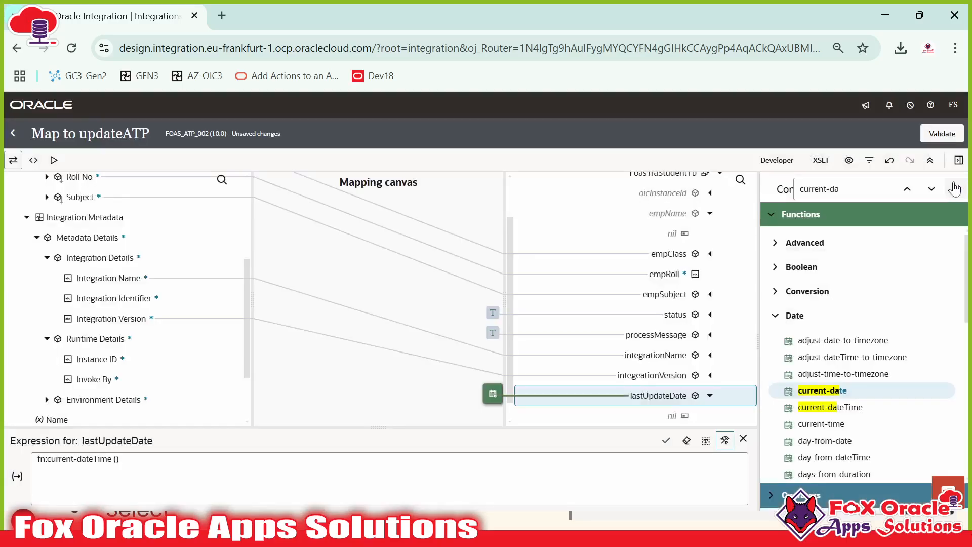
pyautogui.click(955, 188)
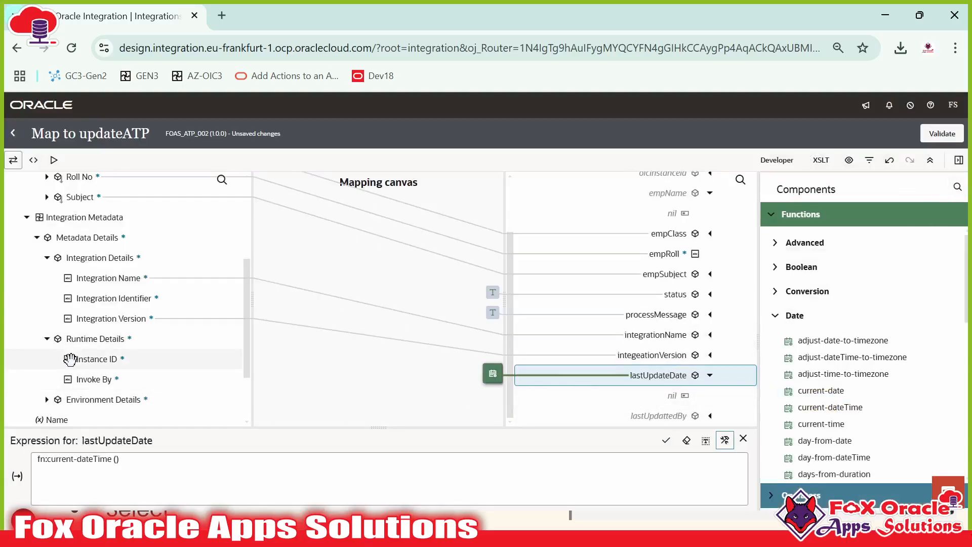
# Step: Map Invoke By onto lastUpdattedBy and Instance ID onto oicInstanceId, then validate
pyautogui.moveTo(97, 379); pyautogui.dragTo(560, 445)
pyautogui.moveTo(698, 431); pyautogui.dragTo(679, 416)
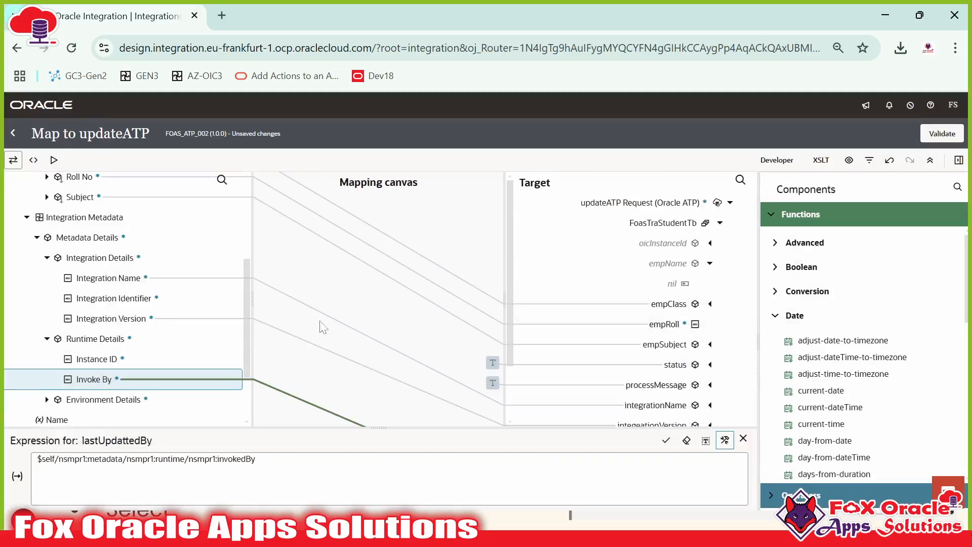
pyautogui.moveTo(101, 359); pyautogui.dragTo(658, 243)
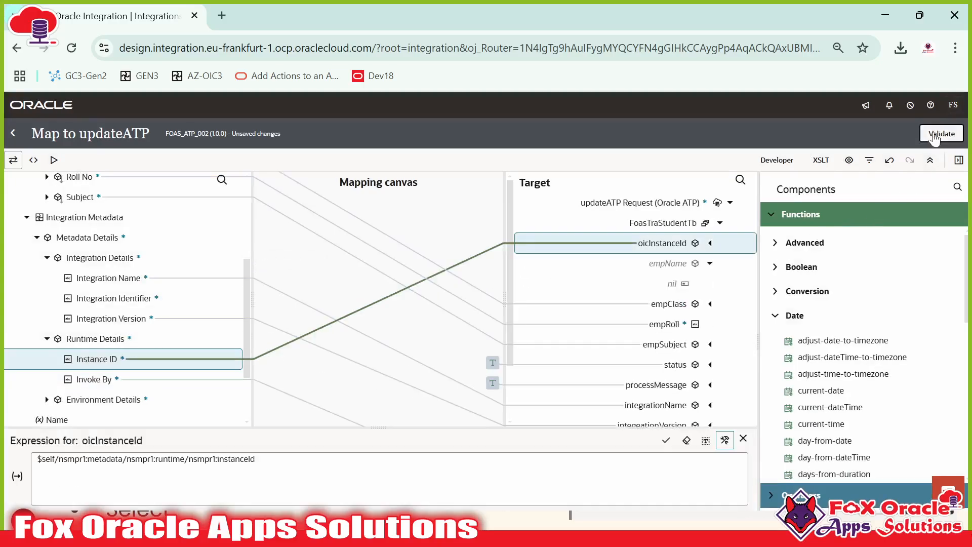
pyautogui.click(942, 134)
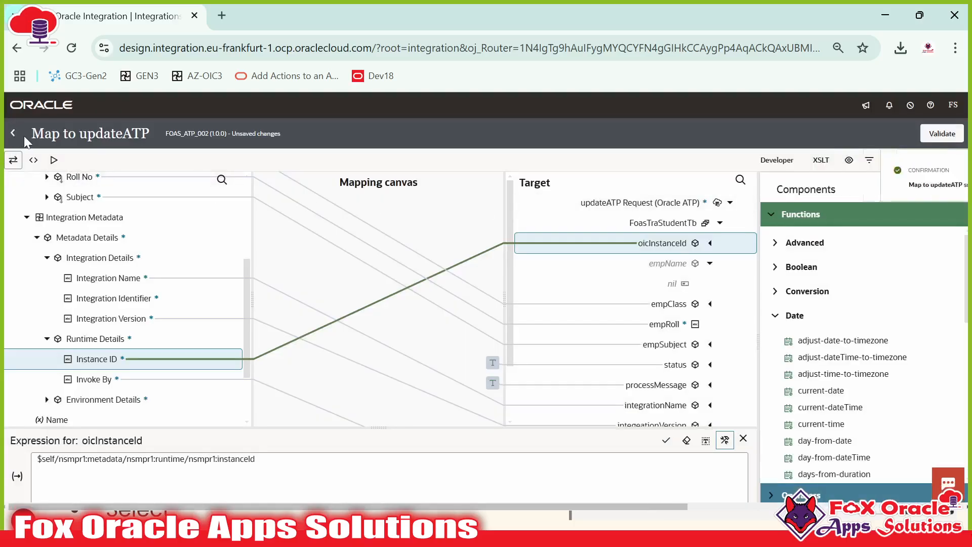
# Step: Save FOAS_ATP_002 and reopen the updateATP map to review every mapped FoasTraStudentTb field
pyautogui.click(14, 133)
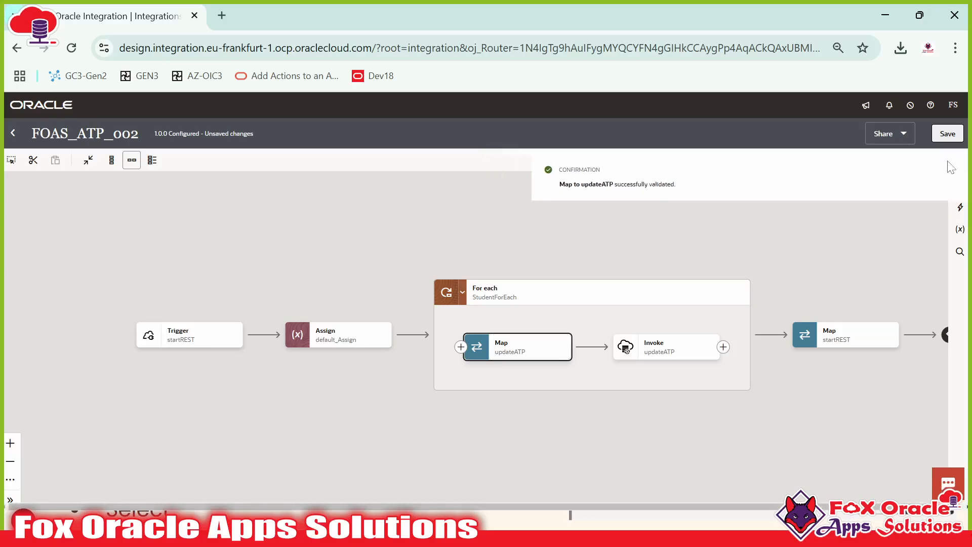
pyautogui.click(947, 135)
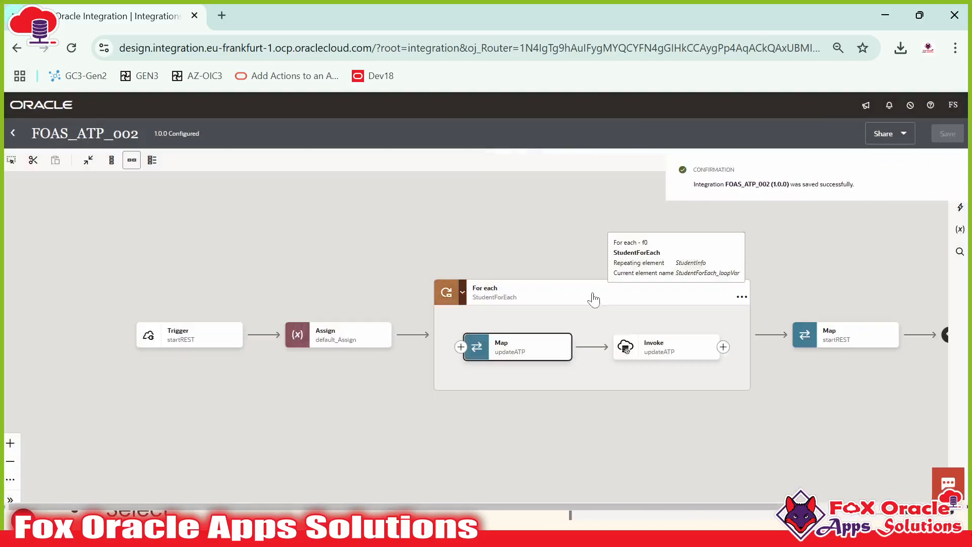
pyautogui.doubleClick(501, 349)
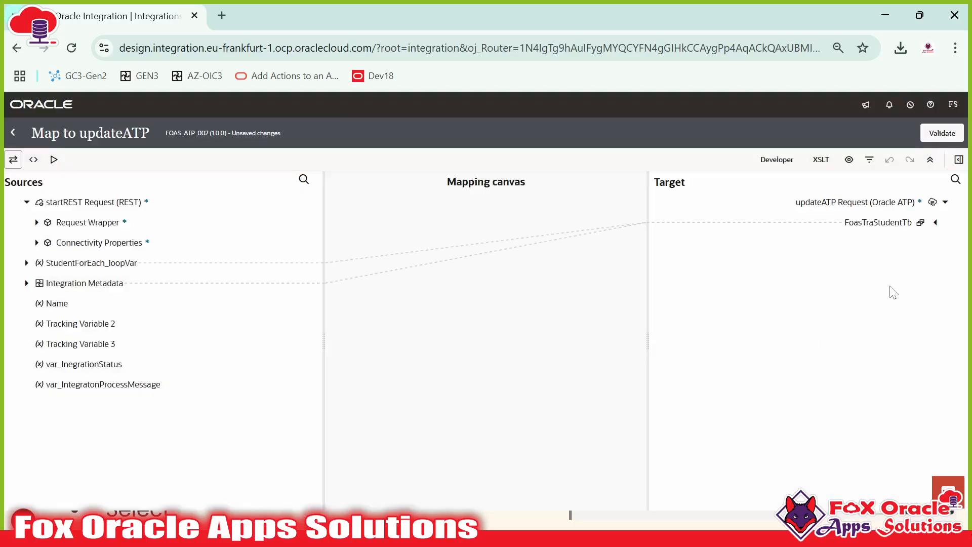
pyautogui.click(935, 222)
pyautogui.click(935, 222)
pyautogui.click(935, 223)
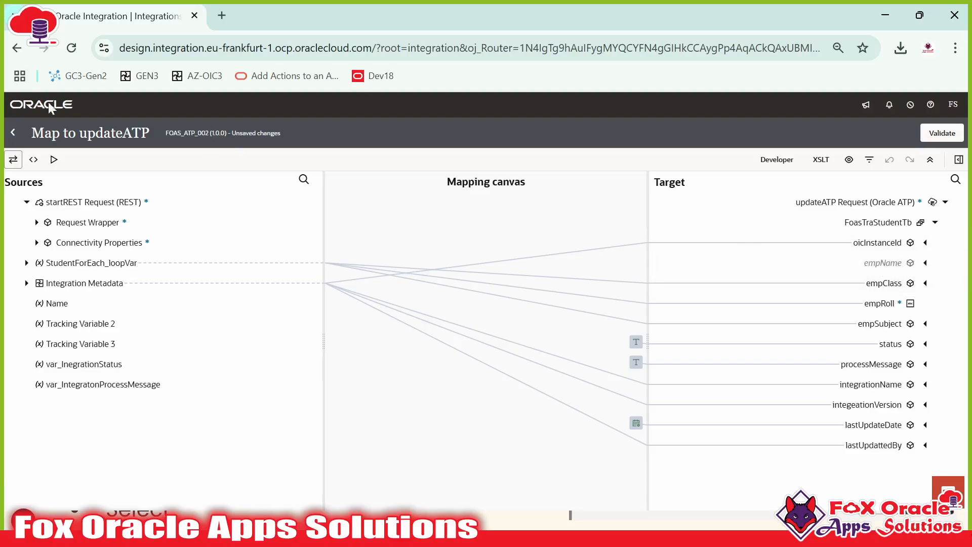
# Step: Close the finished updateATP mapper to return to the FOAS_ATP_002 For each canvas
pyautogui.click(13, 134)
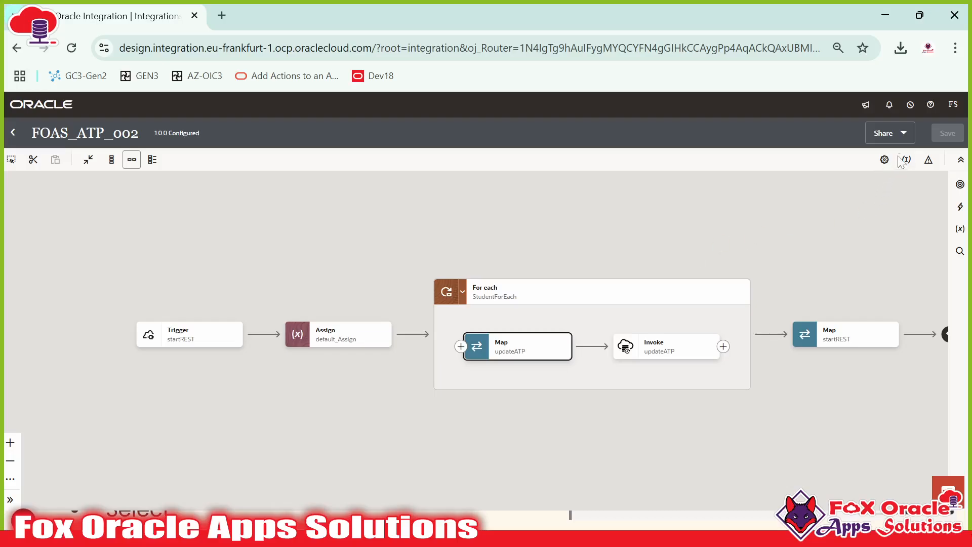
pyautogui.hscroll(5, 582, 239)
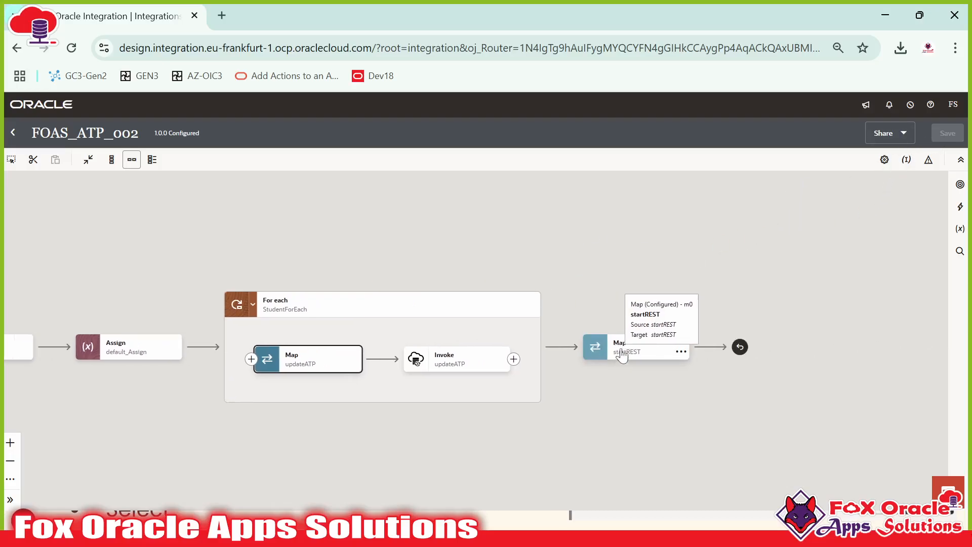
pyautogui.doubleClick(605, 344)
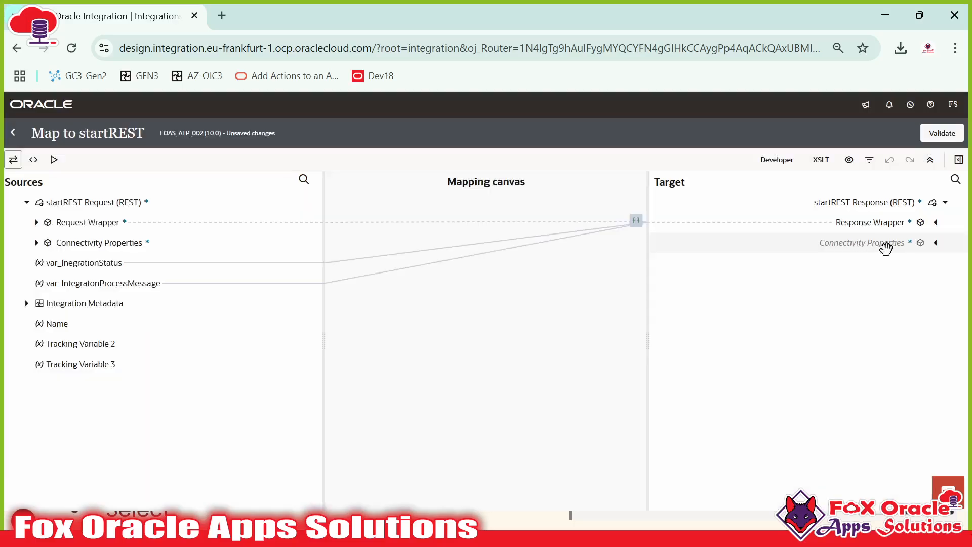
pyautogui.click(935, 223)
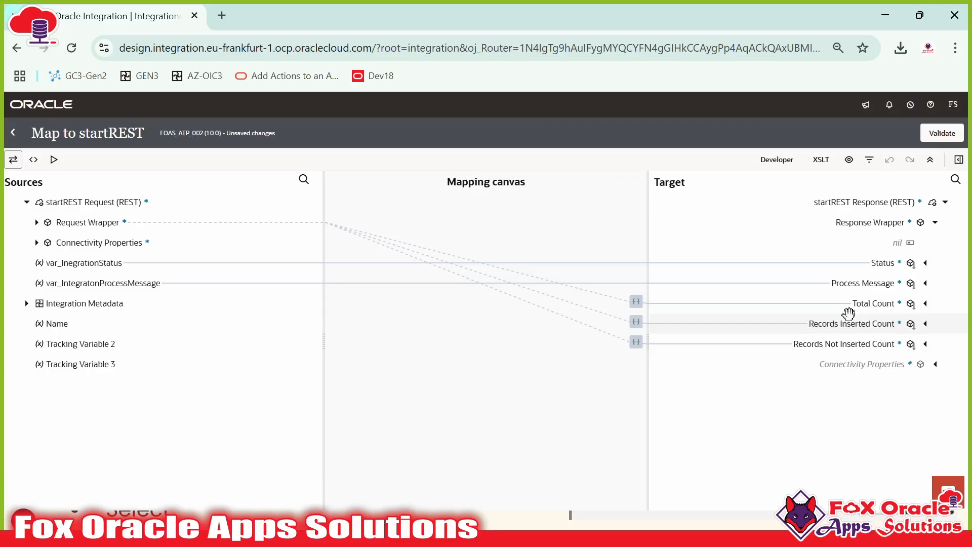
pyautogui.click(880, 283)
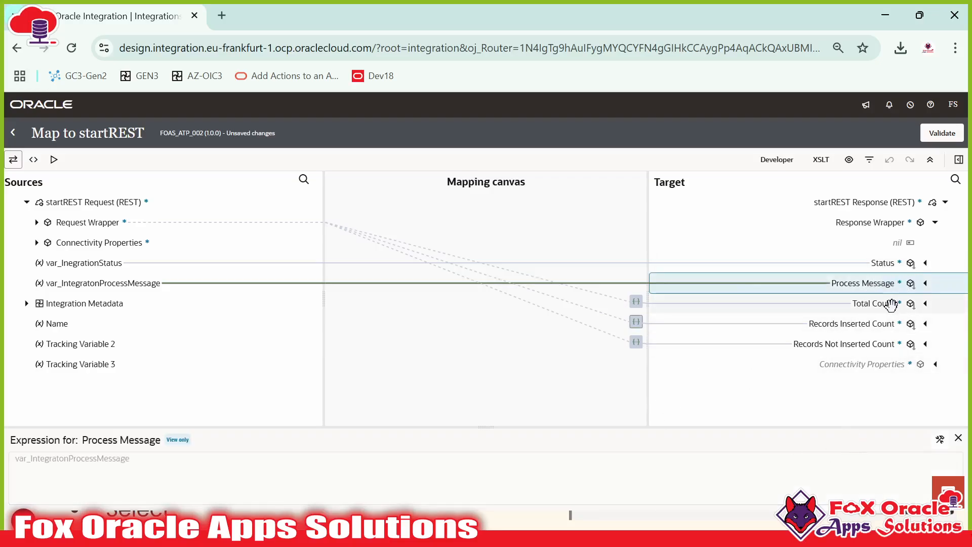
pyautogui.click(873, 303)
pyautogui.click(870, 329)
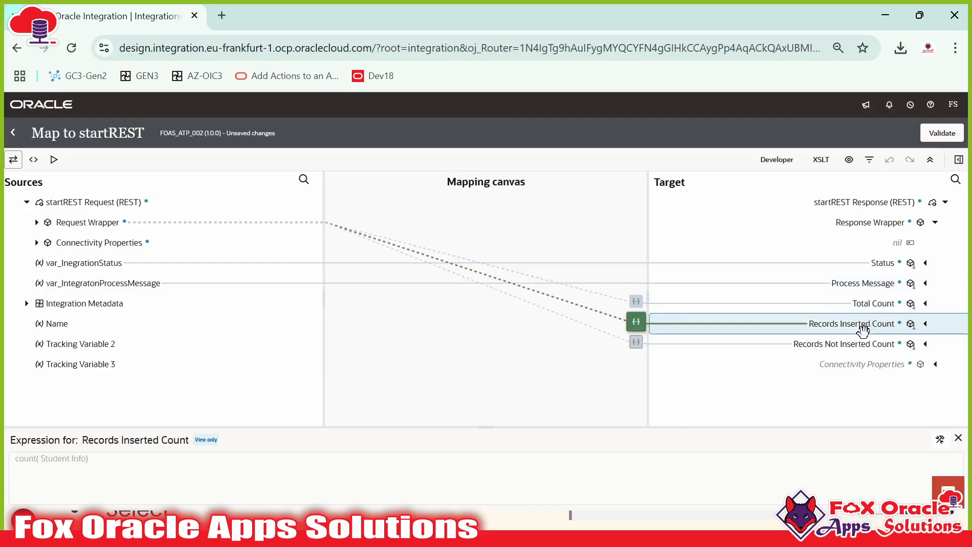
pyautogui.click(861, 343)
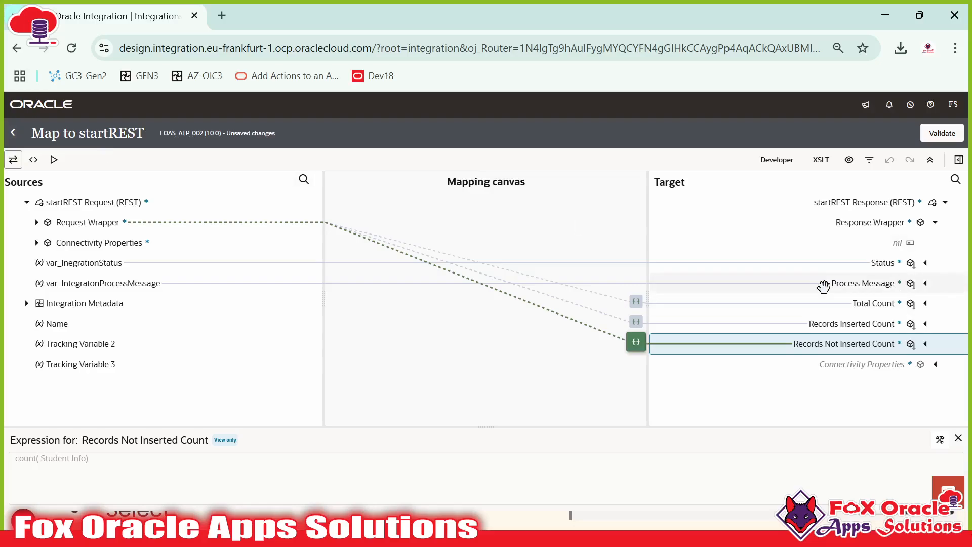
pyautogui.click(823, 285)
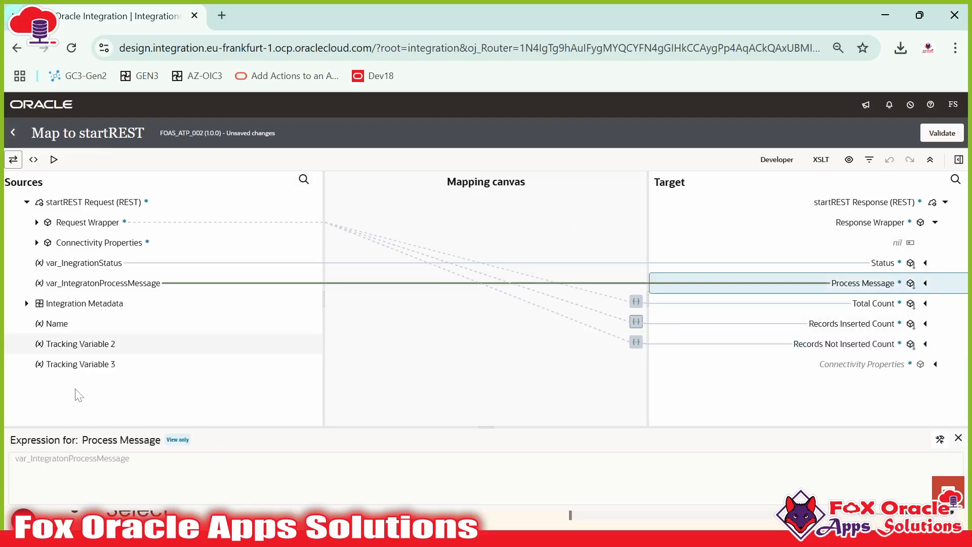
pyautogui.click(17, 131)
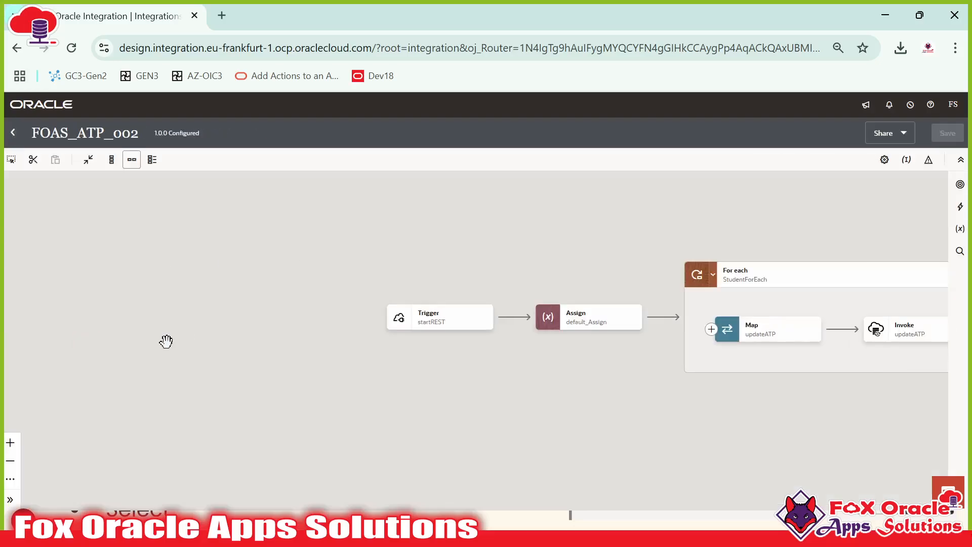
pyautogui.moveTo(165, 340); pyautogui.dragTo(132, 374)
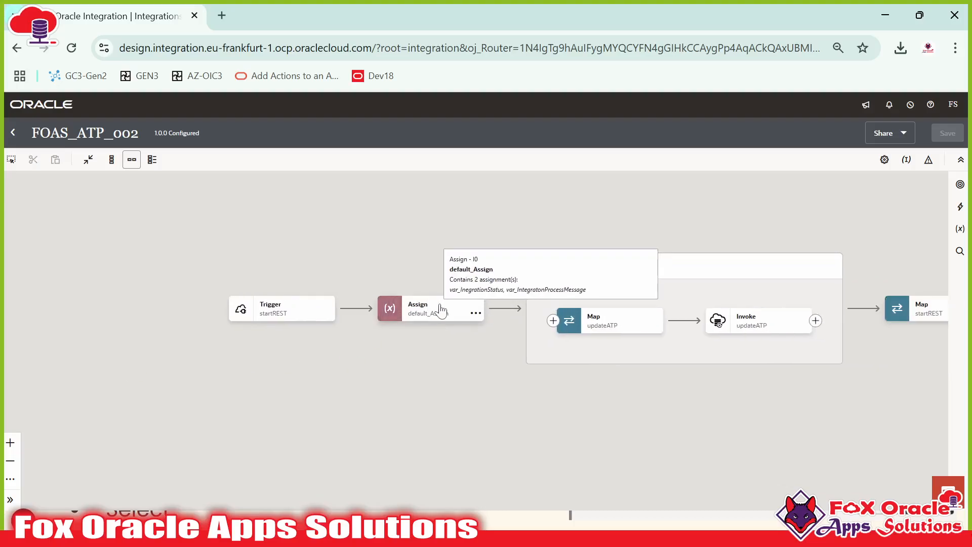
# Step: Review the process message value in the default_Assign step's assignments
pyautogui.click(446, 309)
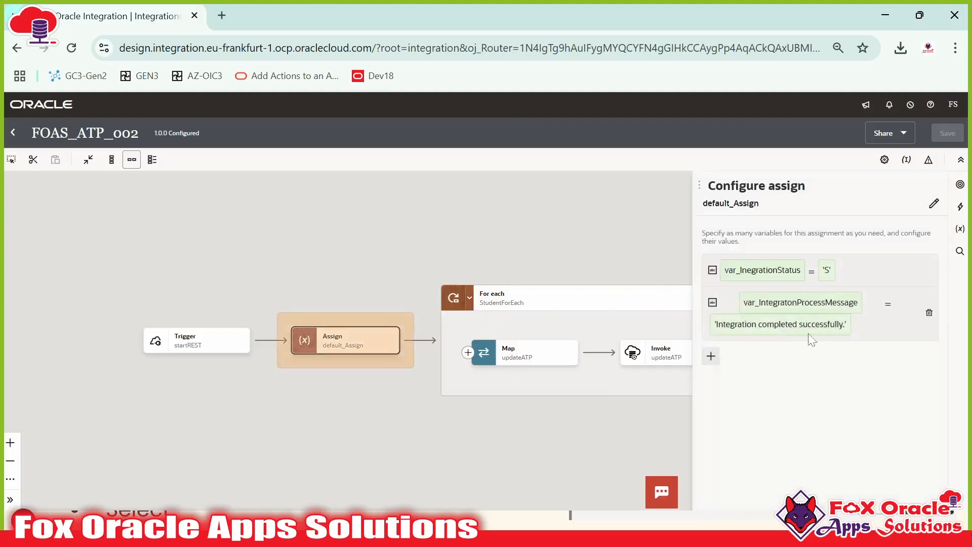
pyautogui.click(811, 338)
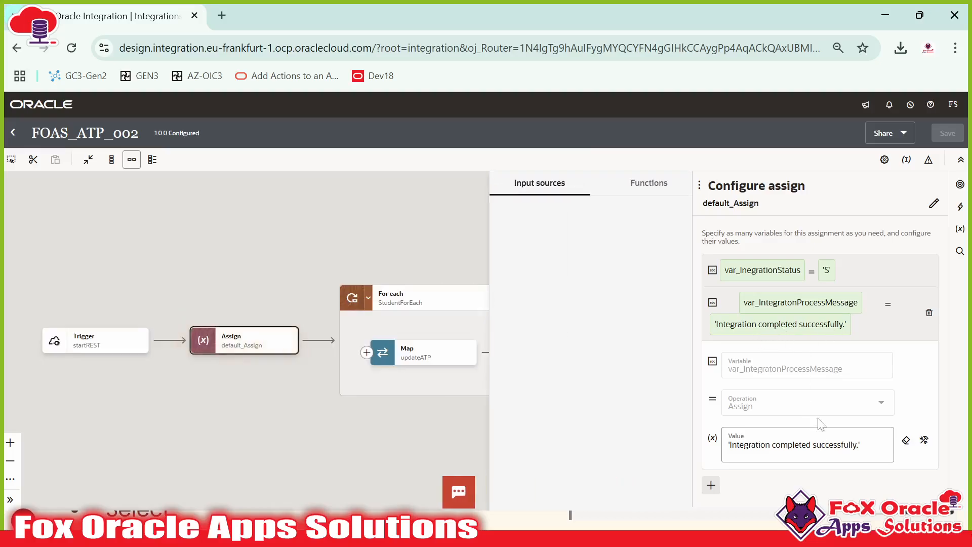
pyautogui.click(309, 225)
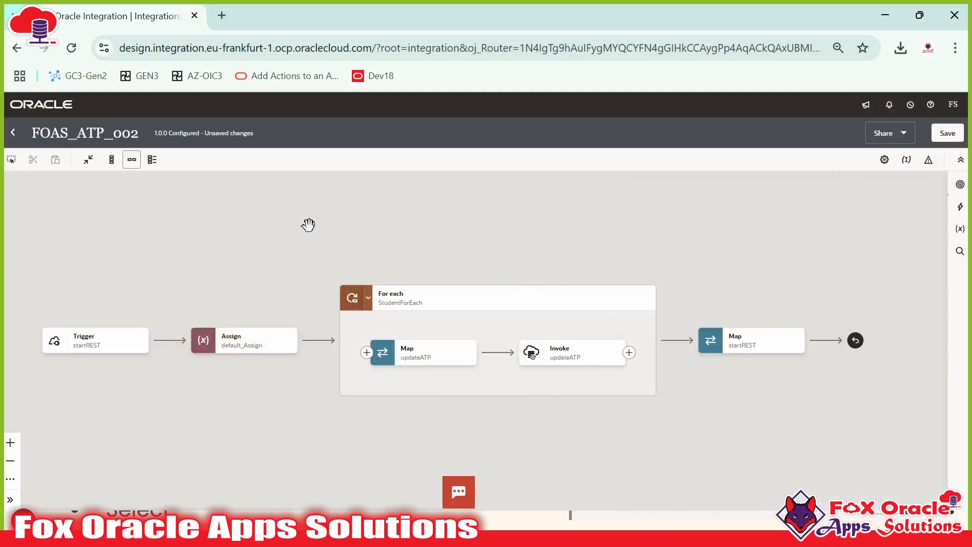
# Step: Save FOAS_ATP_002 (1.0.0) and close it to the Integrations list
pyautogui.click(945, 131)
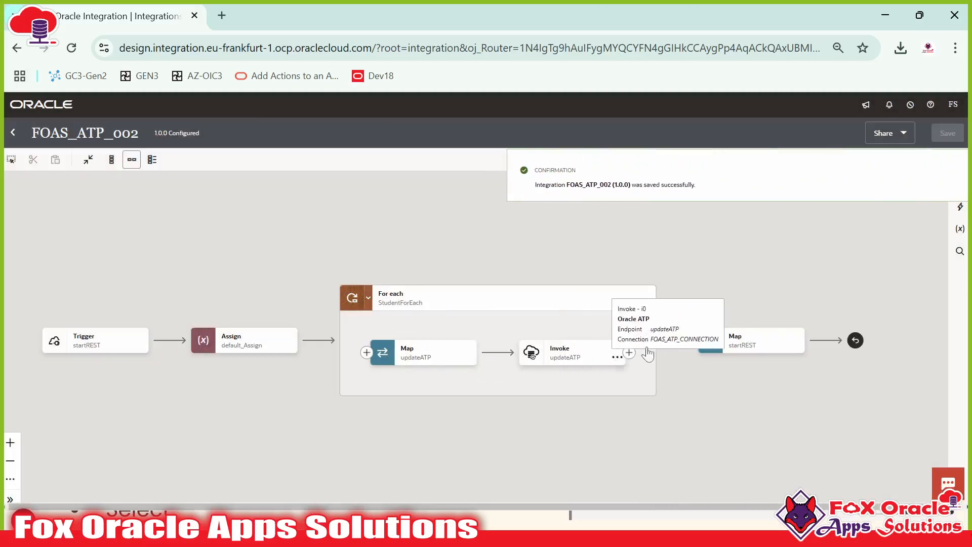
pyautogui.click(949, 167)
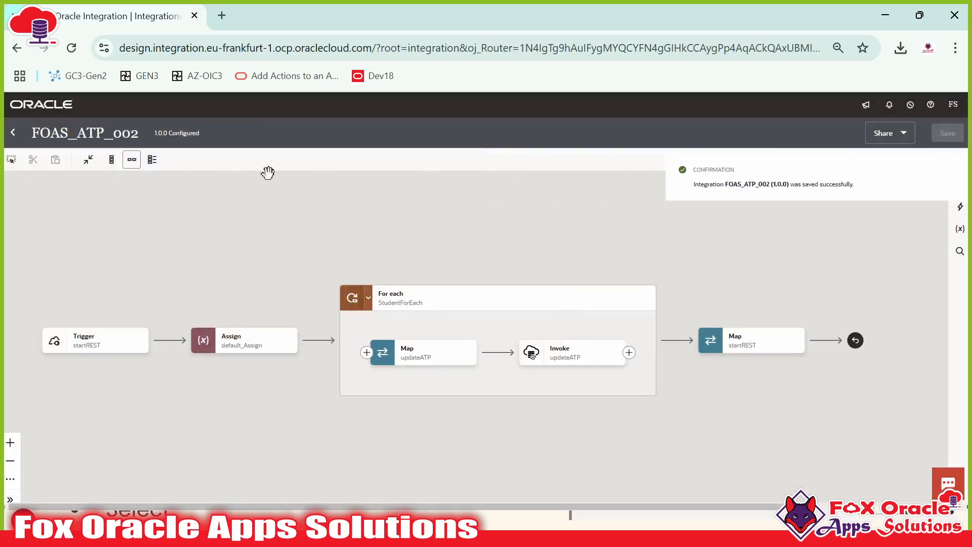
pyautogui.click(12, 132)
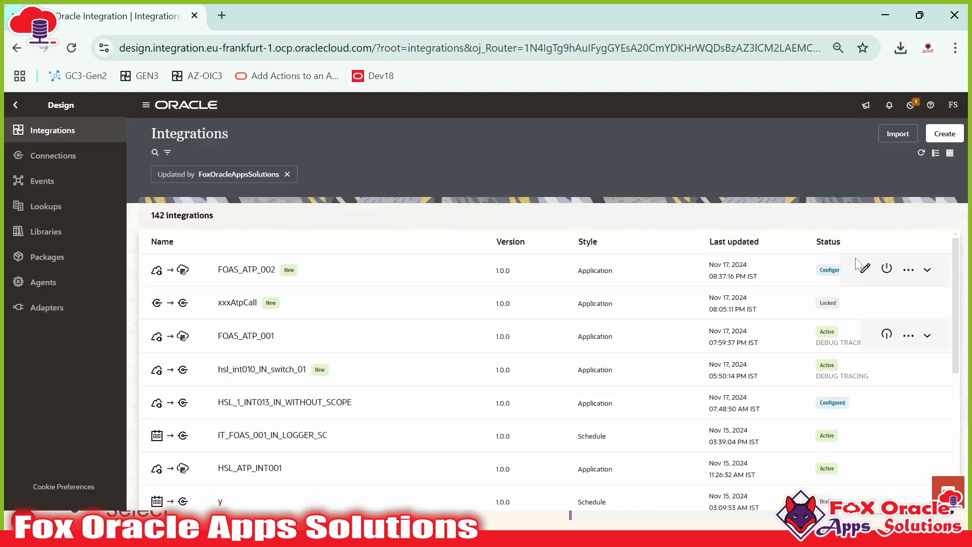
# Step: Activate FOAS_ATP_002 and refresh the list to confirm it is Active
pyautogui.click(887, 269)
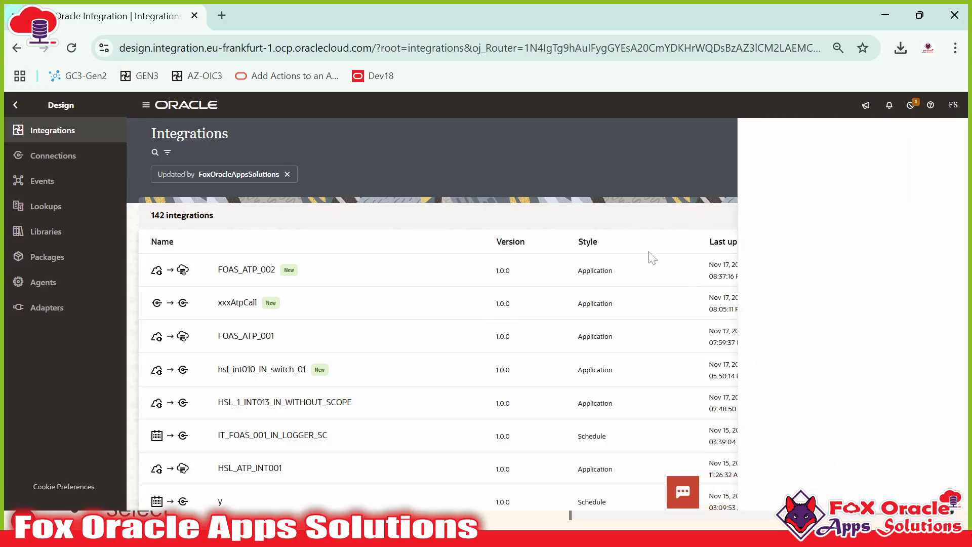
pyautogui.click(936, 487)
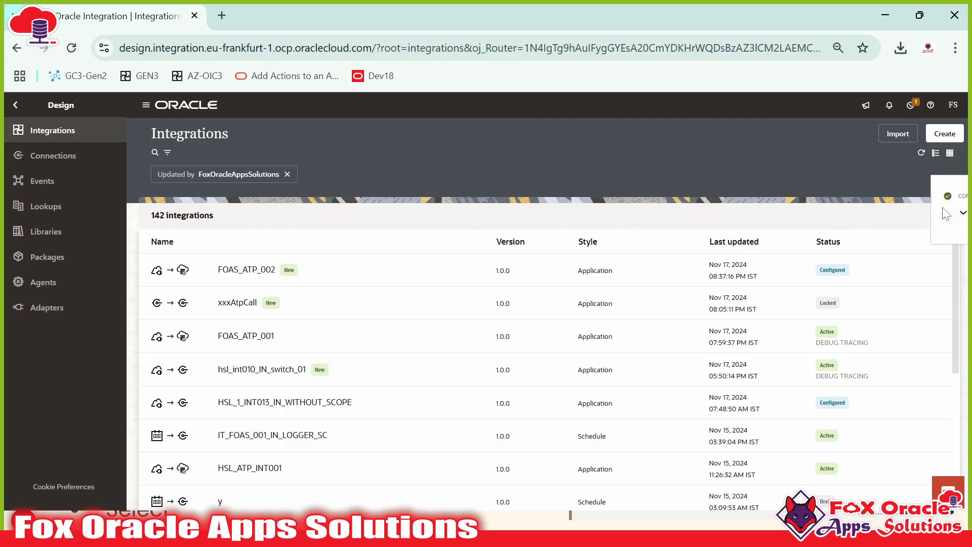
pyautogui.click(921, 154)
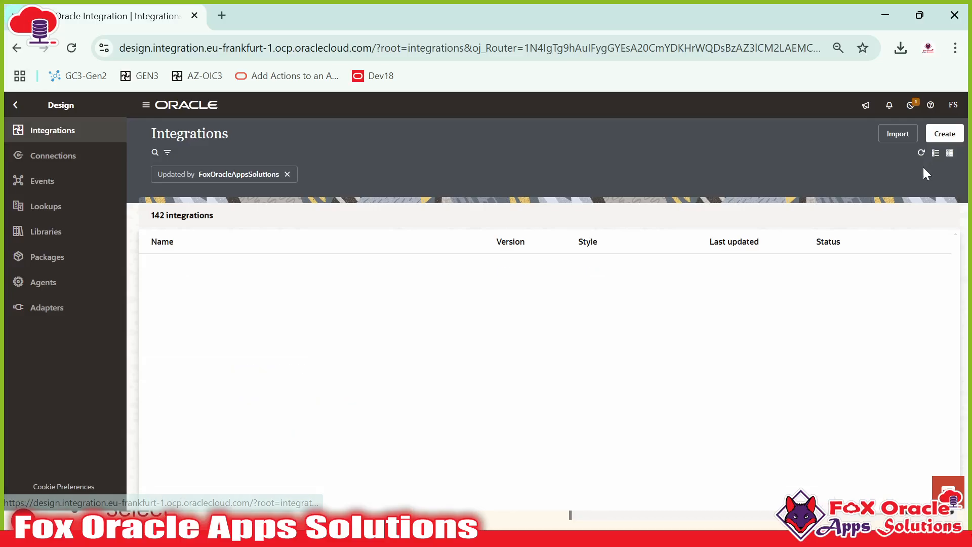
# Step: Open FOAS_ATP_002's Configure and run page and view its three-student StudentInfo request body
pyautogui.click(908, 271)
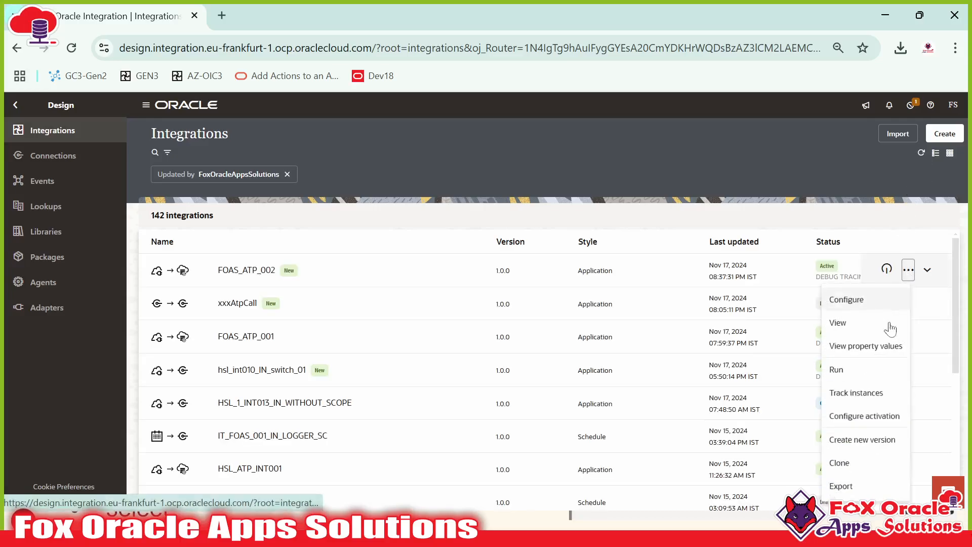
pyautogui.click(844, 377)
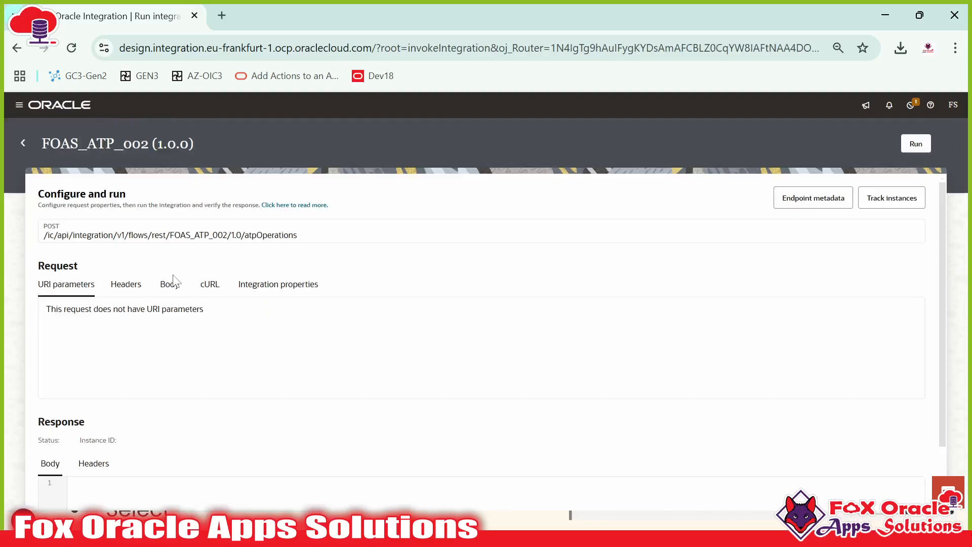
pyautogui.click(172, 285)
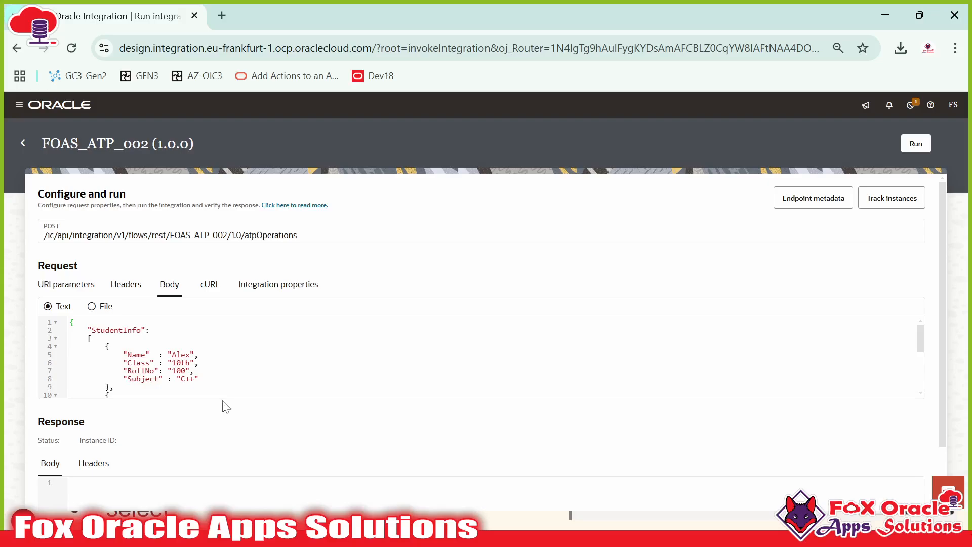
pyautogui.scroll(-5, 456, 357)
pyautogui.scroll(5, 456, 356)
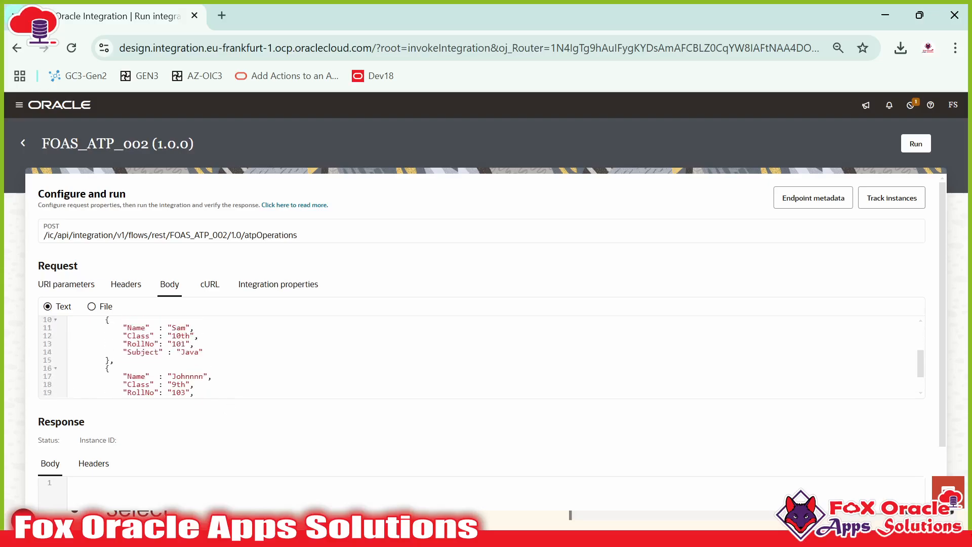
pyautogui.moveTo(110, 346); pyautogui.dragTo(203, 380)
pyautogui.click(243, 381)
pyautogui.scroll(-3, 315, 384)
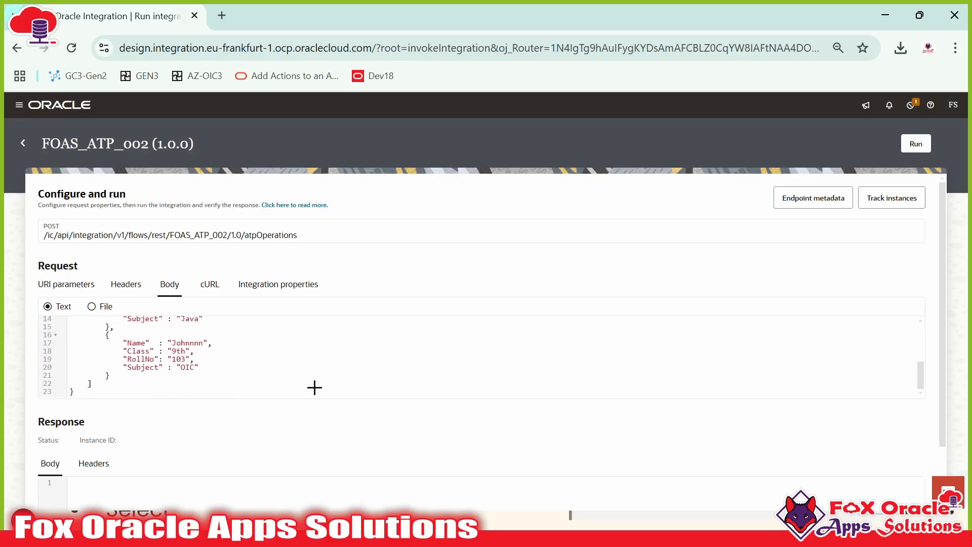
pyautogui.hotkey('alt', 'Tab')
# Step: Run 'Select * from FOAS_TRA_STUDENT_TB;' in the FOAS_AP_CON script, confirming 0 rows
pyautogui.click(635, 76)
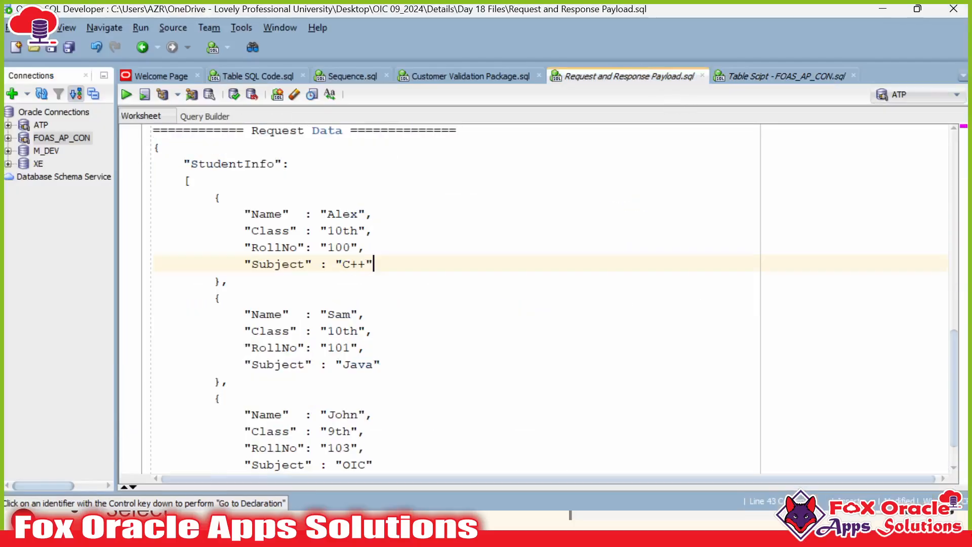
pyautogui.click(752, 77)
pyautogui.scroll(-4, 506, 253)
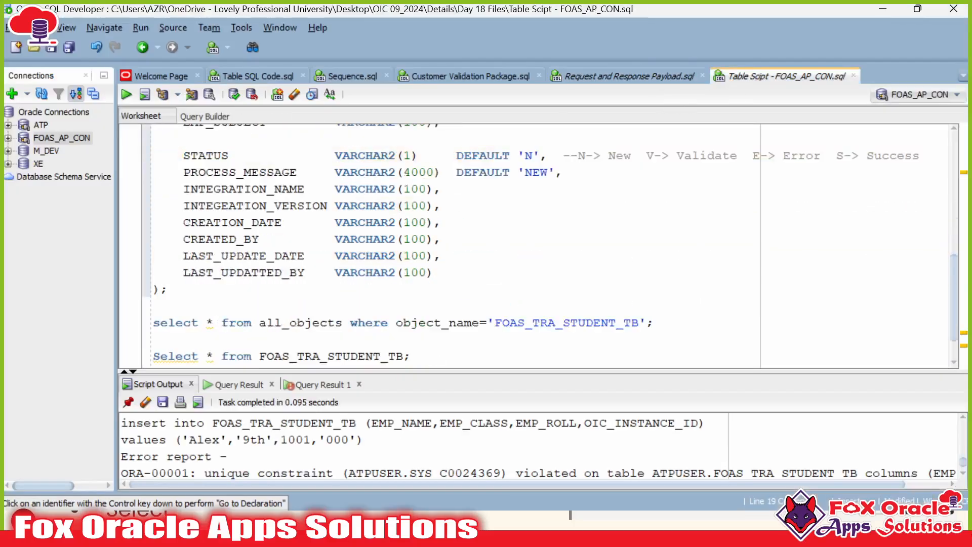
pyautogui.click(320, 309)
pyautogui.hotkey('ctrl', 'Return')
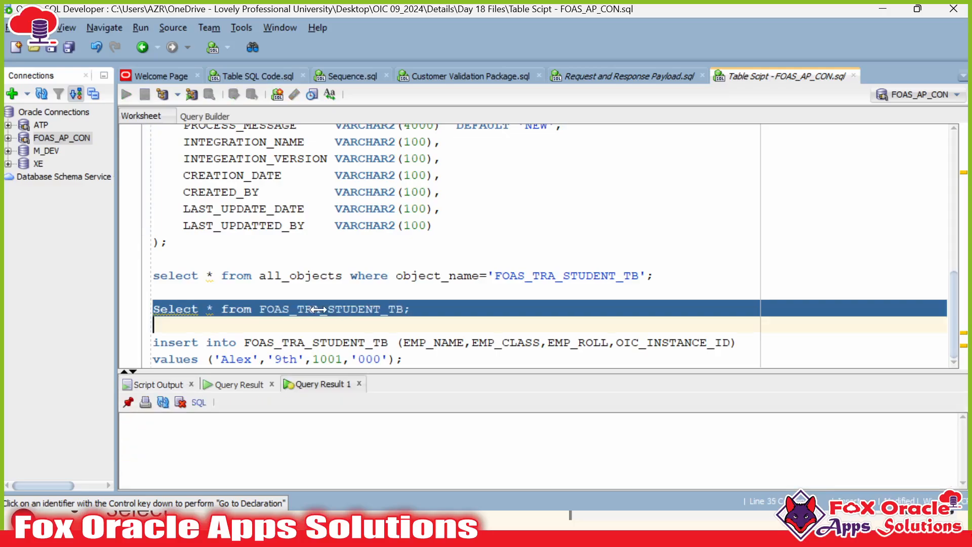
pyautogui.moveTo(357, 372); pyautogui.dragTo(380, 330)
pyautogui.doubleClick(366, 273)
pyautogui.click(400, 323)
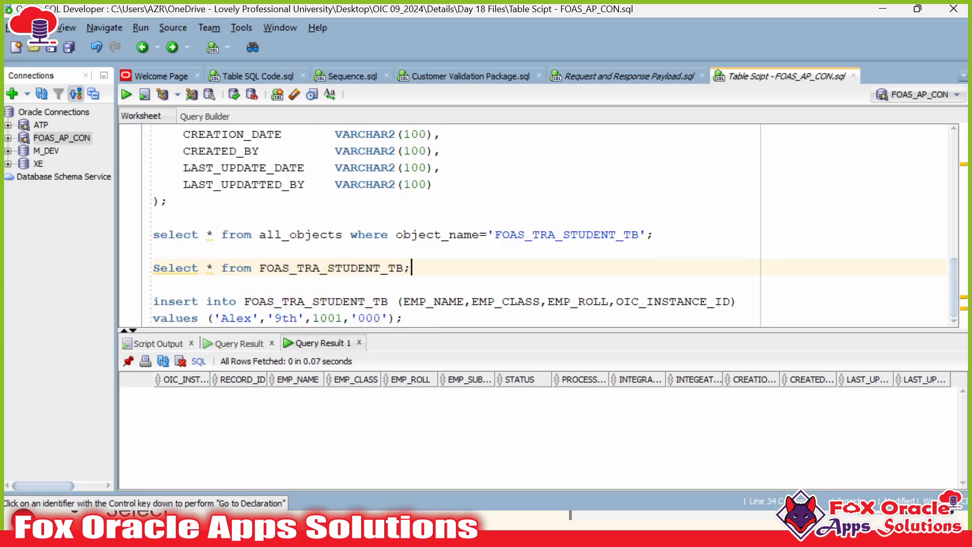
pyautogui.doubleClick(381, 268)
pyautogui.hotkey('alt', 'Tab')
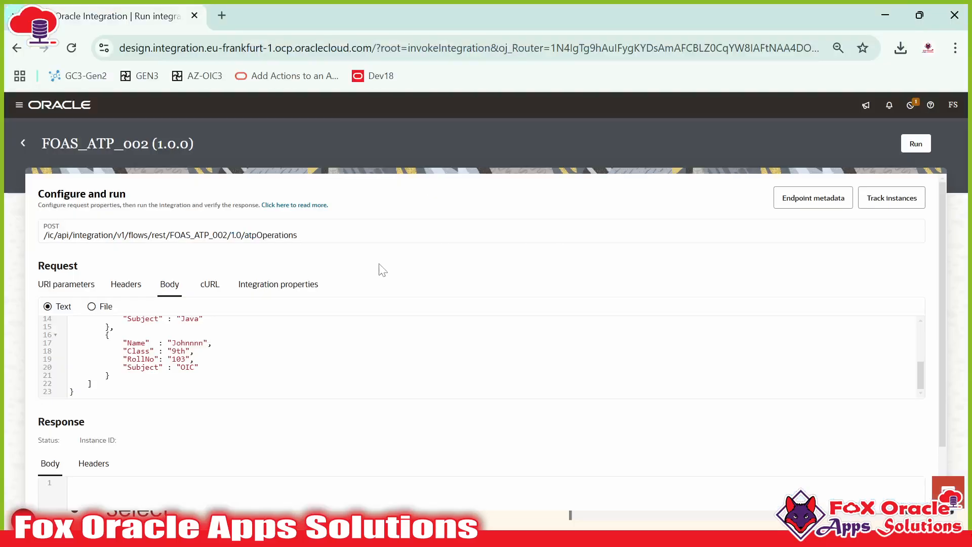
# Step: Open the Configure and run page for FOAS_ATP_001 from the Integrations list
pyautogui.click(23, 145)
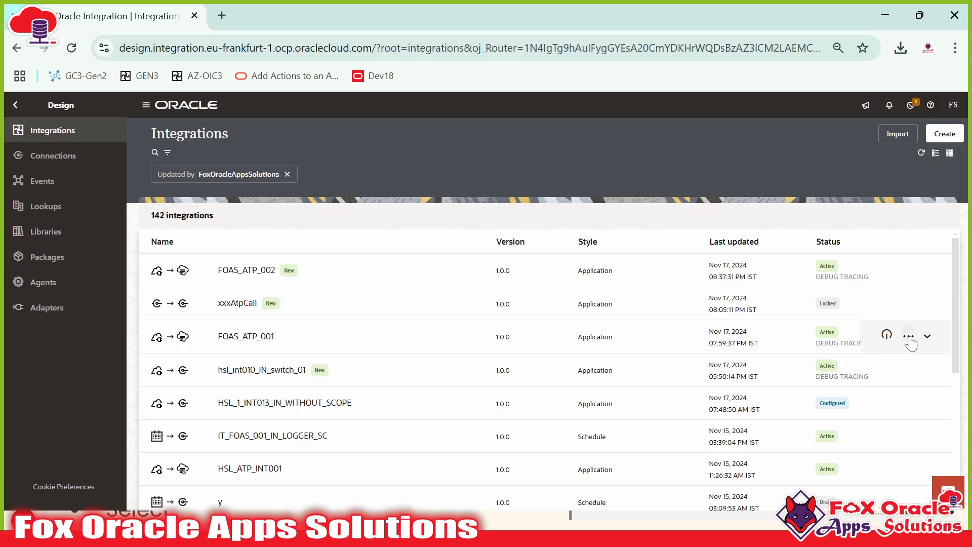
pyautogui.click(909, 337)
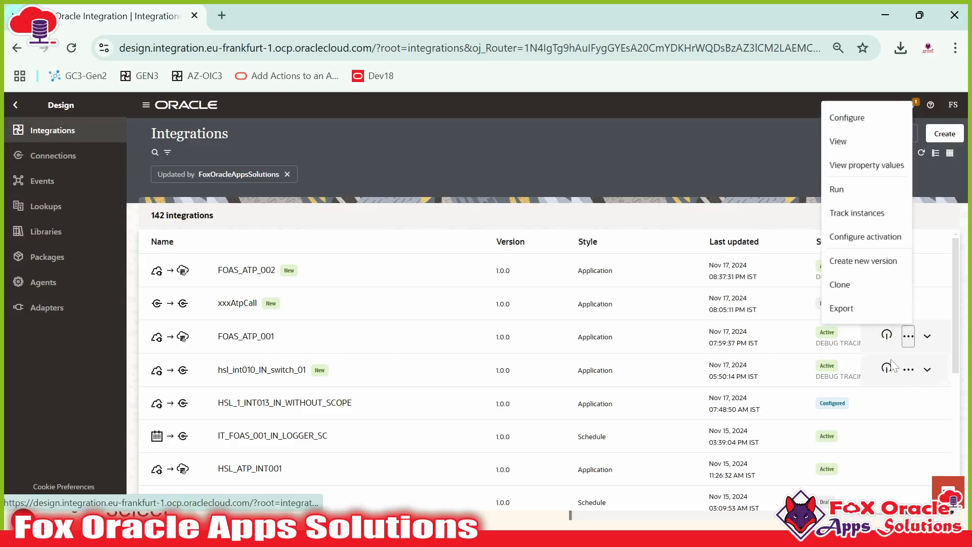
pyautogui.click(841, 189)
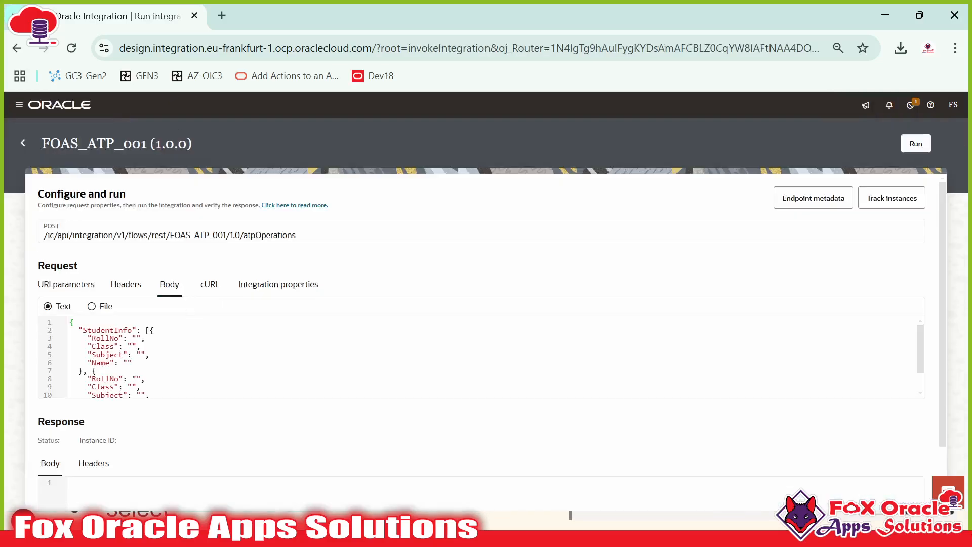
pyautogui.scroll(-2, 141, 346)
# Step: Copy the StudentInfo JSON under Request Data in Request and Response Payload.sql
pyautogui.hotkey('alt', 'Tab')
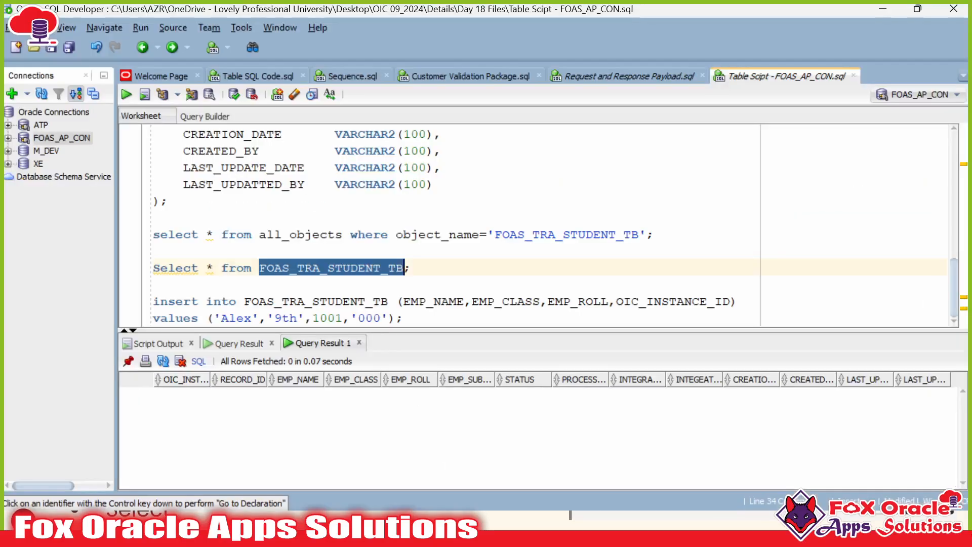
pyautogui.hotkey('alt', 'Tab')
pyautogui.hotkey('alt', 'Tab')
pyautogui.click(630, 76)
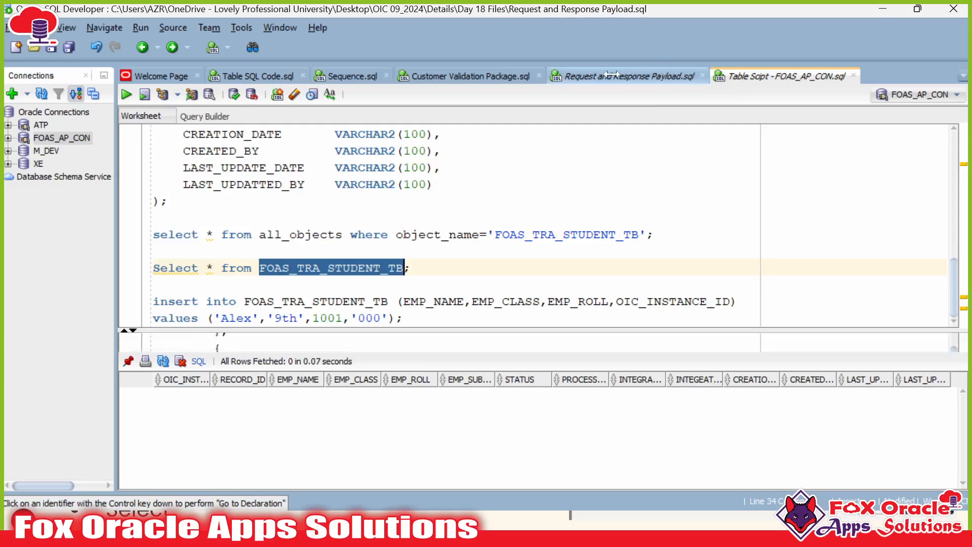
pyautogui.click(161, 464)
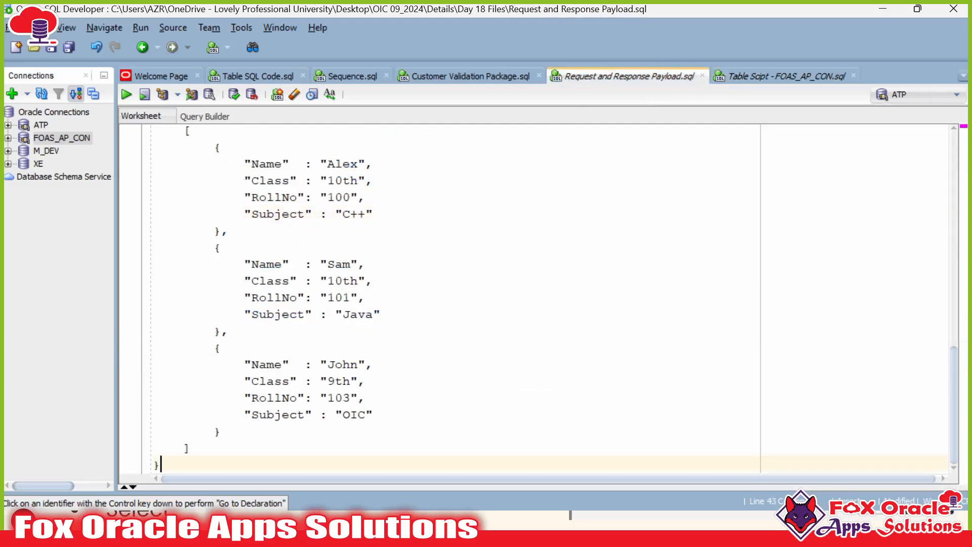
pyautogui.scroll(3, 146, 249)
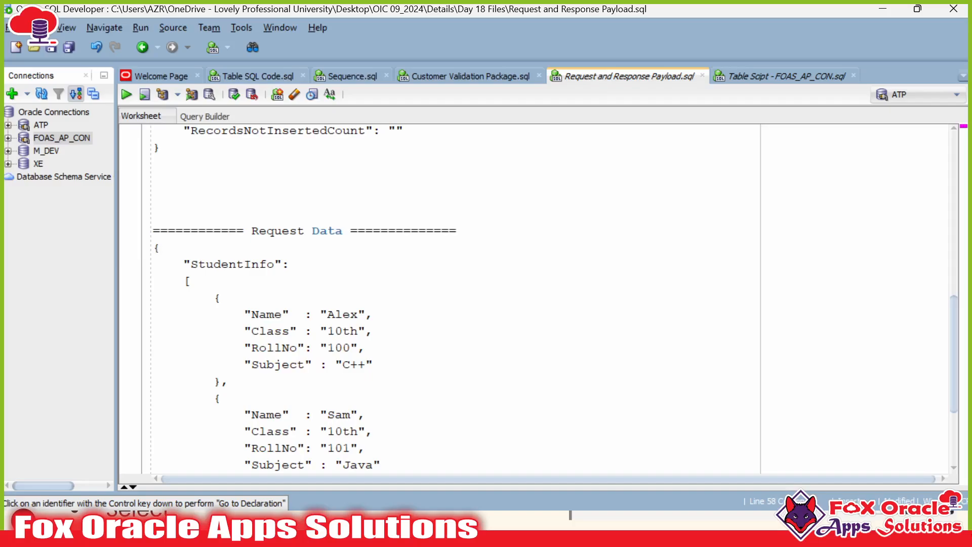
pyautogui.keyDown('shift'); pyautogui.click(154, 247); pyautogui.keyUp('shift')
pyautogui.scroll(-3, 551, 298)
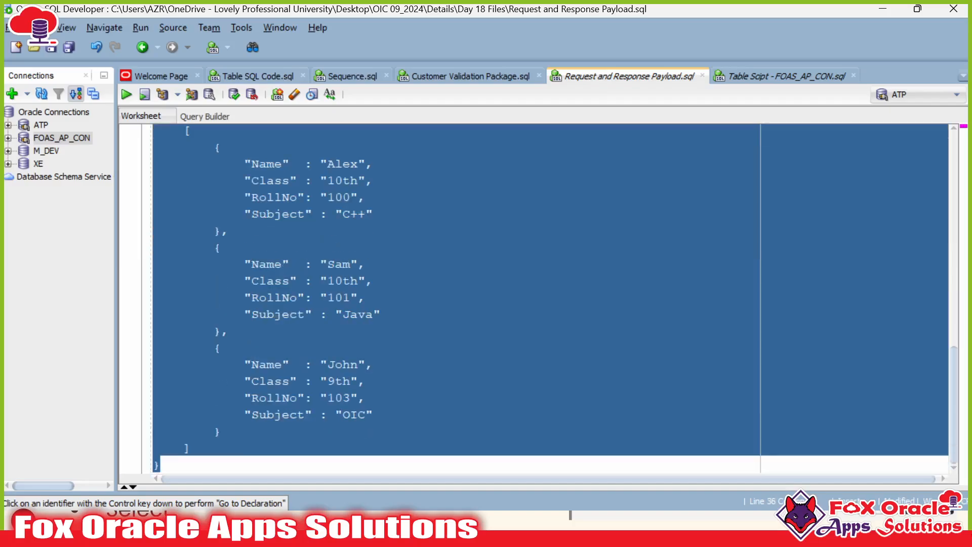
pyautogui.click(343, 213)
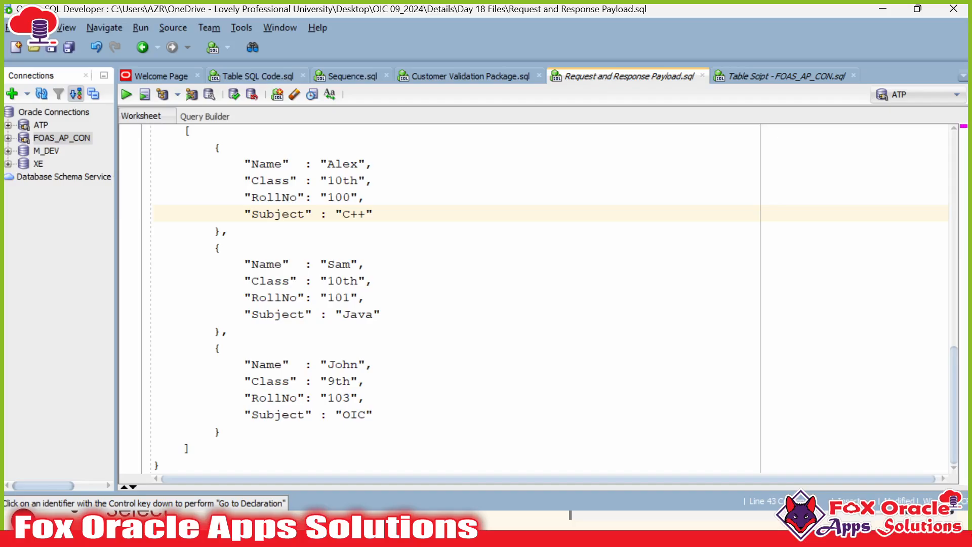
pyautogui.hotkey('alt', 'Tab')
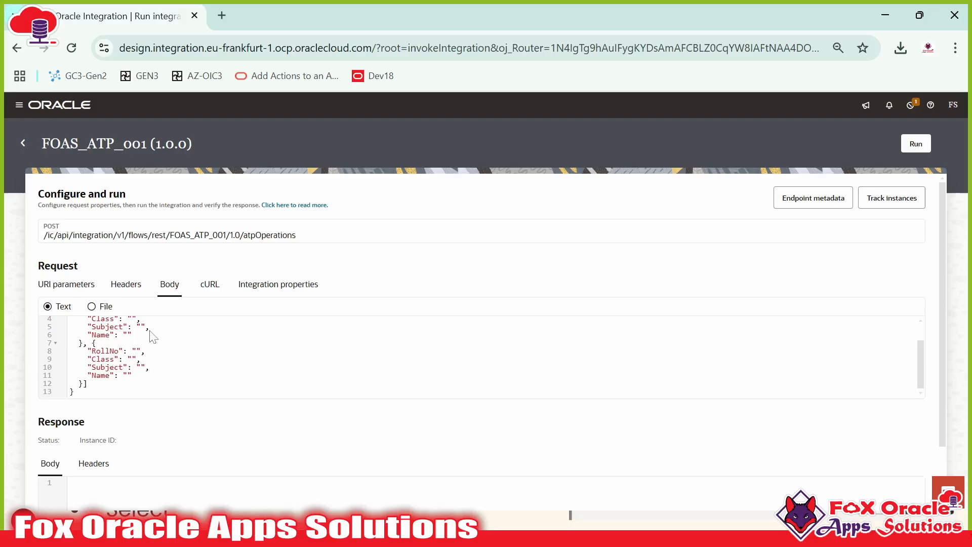
# Step: Replace FOAS_ATP_001's request body with the copied JSON and run it, getting 200 OK
pyautogui.hotkey('ctrl', 'a')
pyautogui.hotkey('ctrl', 'v')
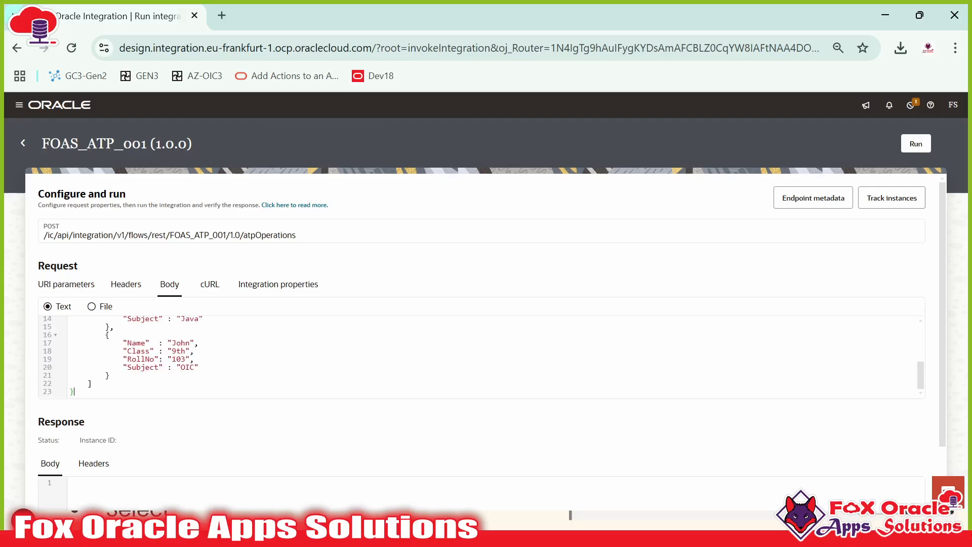
pyautogui.scroll(3, 608, 360)
pyautogui.scroll(-3, 608, 360)
pyautogui.scroll(3, 607, 375)
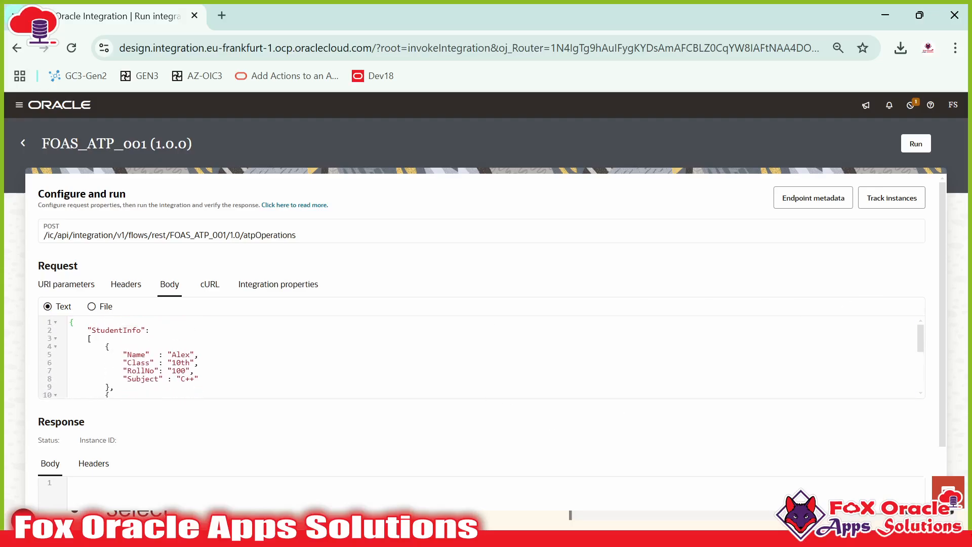
pyautogui.scroll(-3, 481, 357)
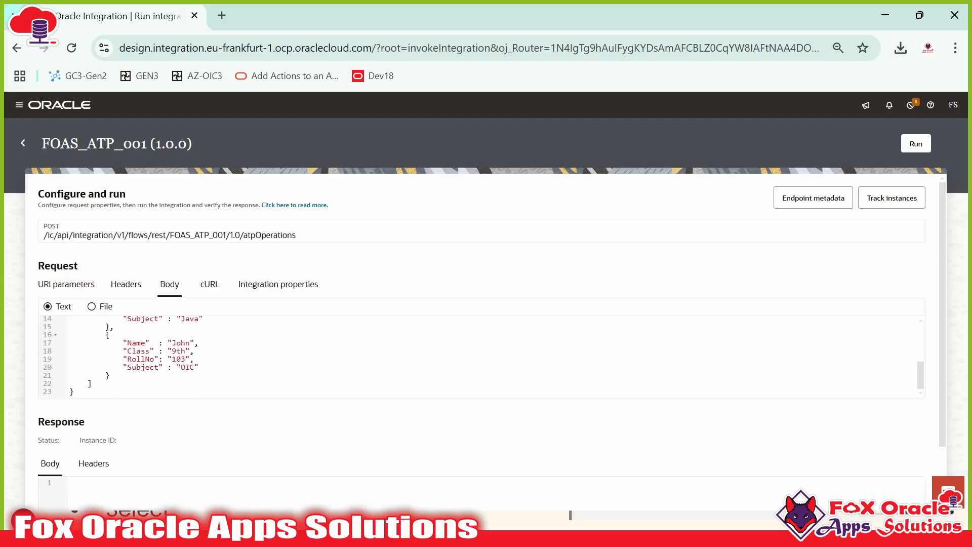
pyautogui.scroll(-2, 481, 357)
pyautogui.scroll(3, 481, 357)
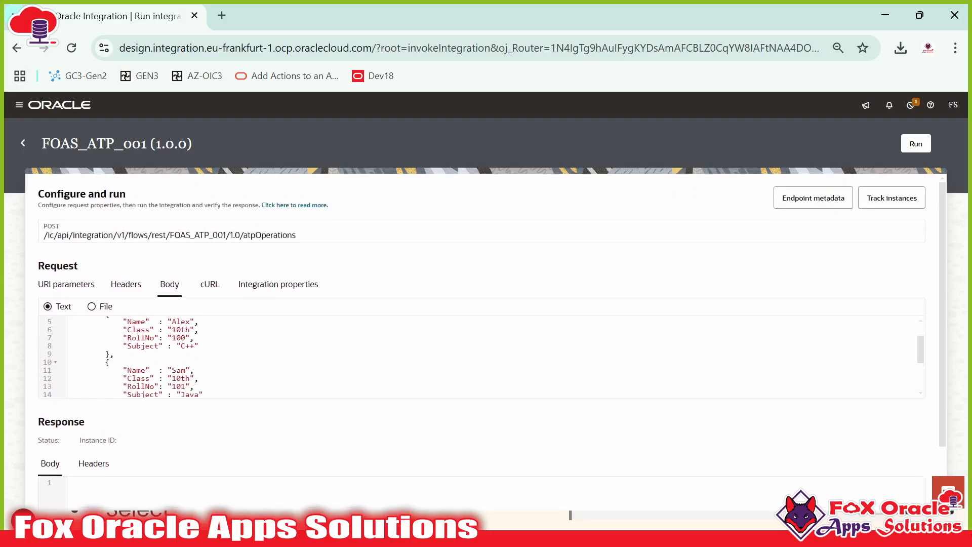
pyautogui.scroll(2, 480, 356)
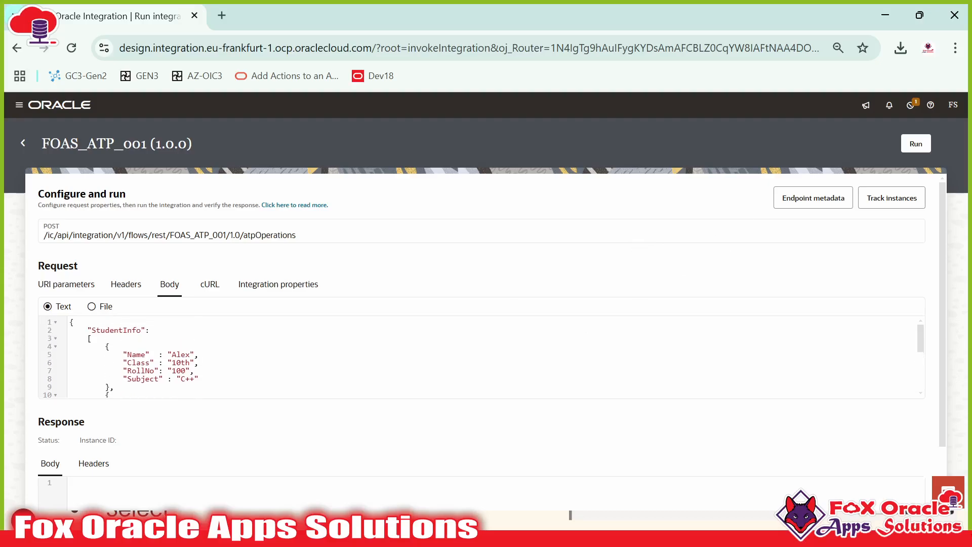
pyautogui.click(914, 145)
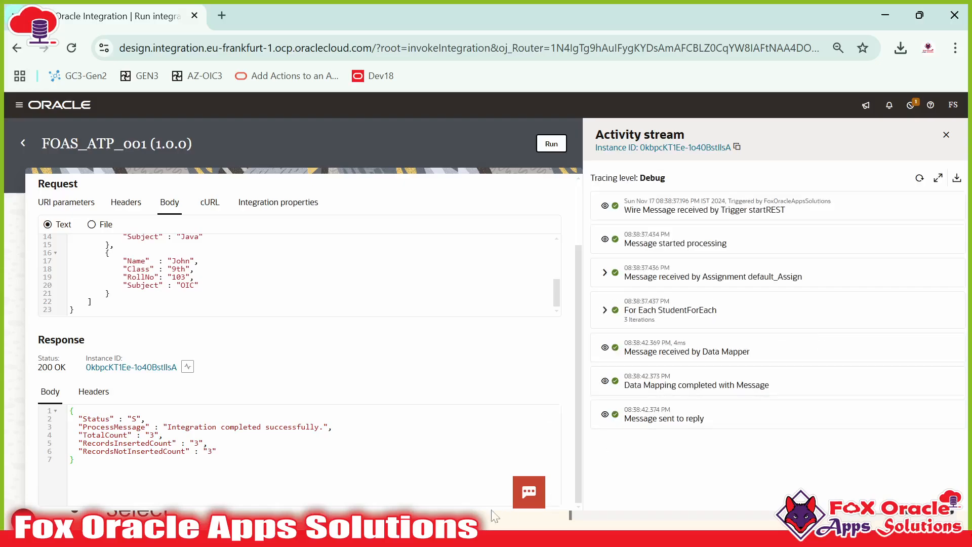
pyautogui.hotkey('alt', 'Tab')
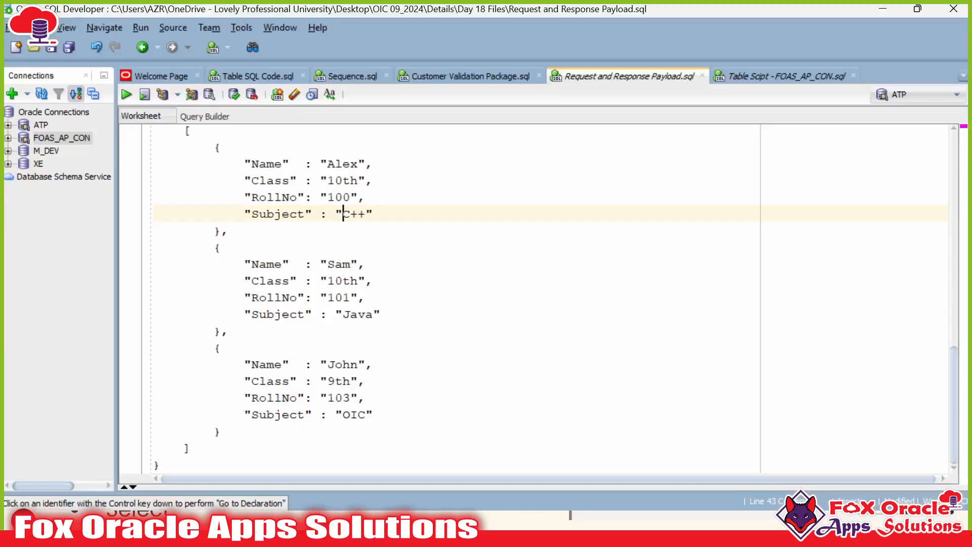
# Step: Re-run Select * from FOAS_TRA_STUDENT_TB, now returning 3 rows with status N and message NEW
pyautogui.click(784, 76)
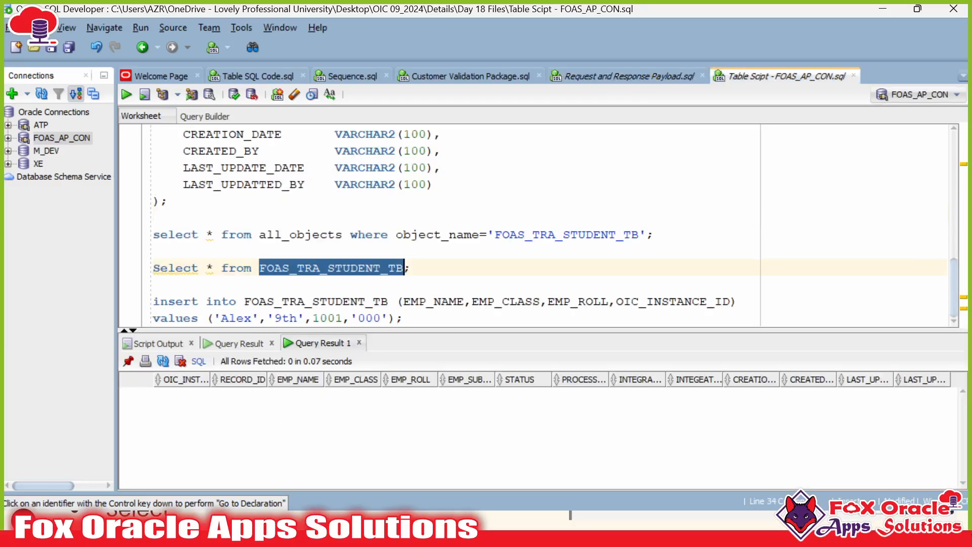
pyautogui.click(436, 272)
pyautogui.hotkey('ctrl', 'Return')
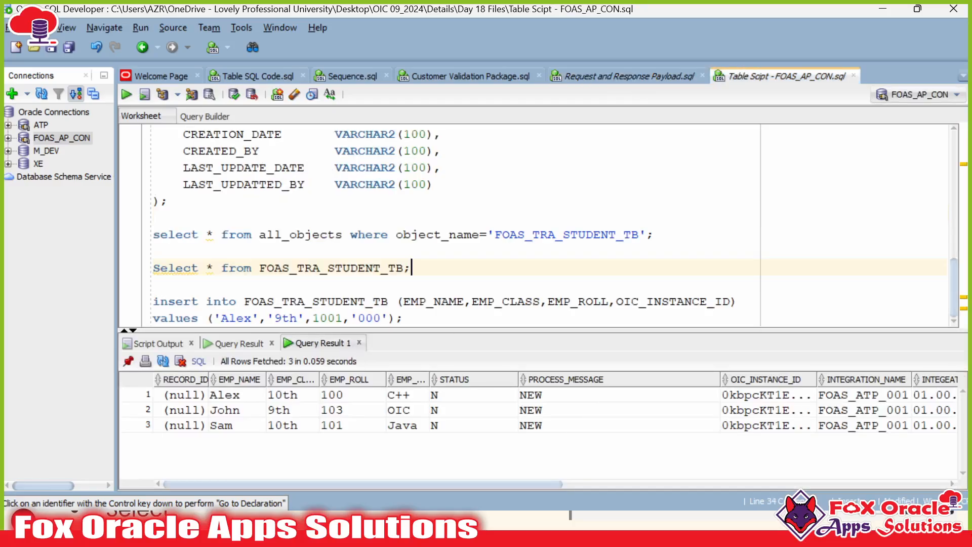
pyautogui.moveTo(192, 396); pyautogui.dragTo(950, 421)
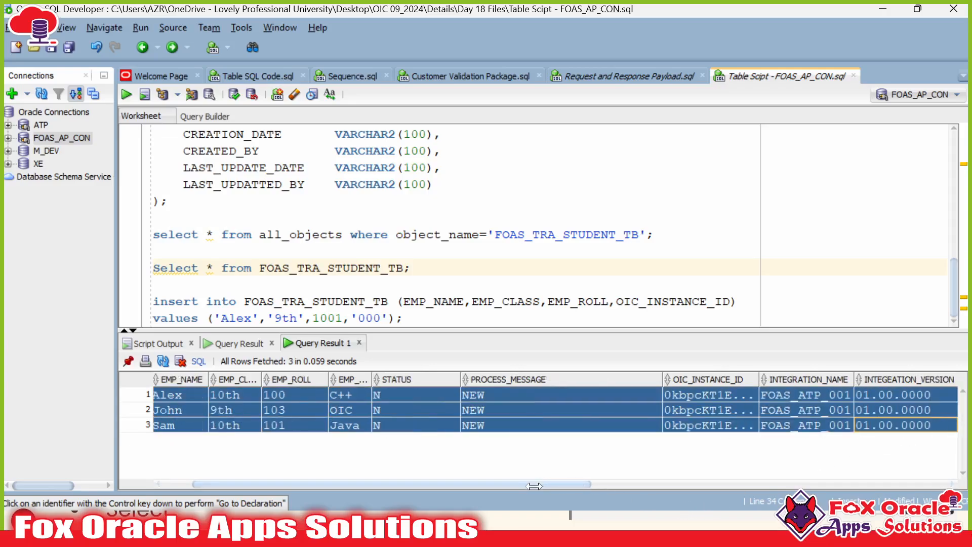
pyautogui.moveTo(534, 486); pyautogui.dragTo(504, 486)
# Step: Widen the EMP_CLASS column and review the class, roll and name values of the three rows
pyautogui.click(292, 426)
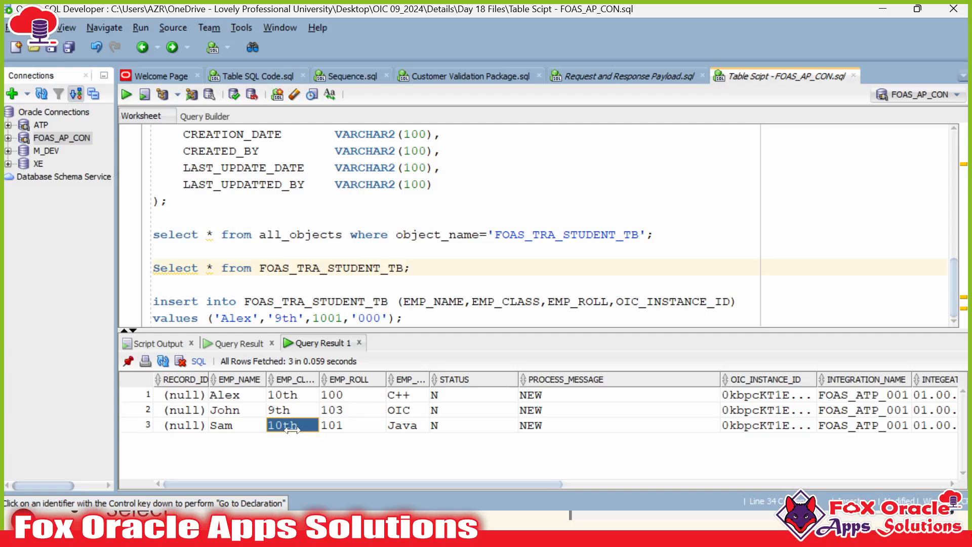
pyautogui.click(284, 393)
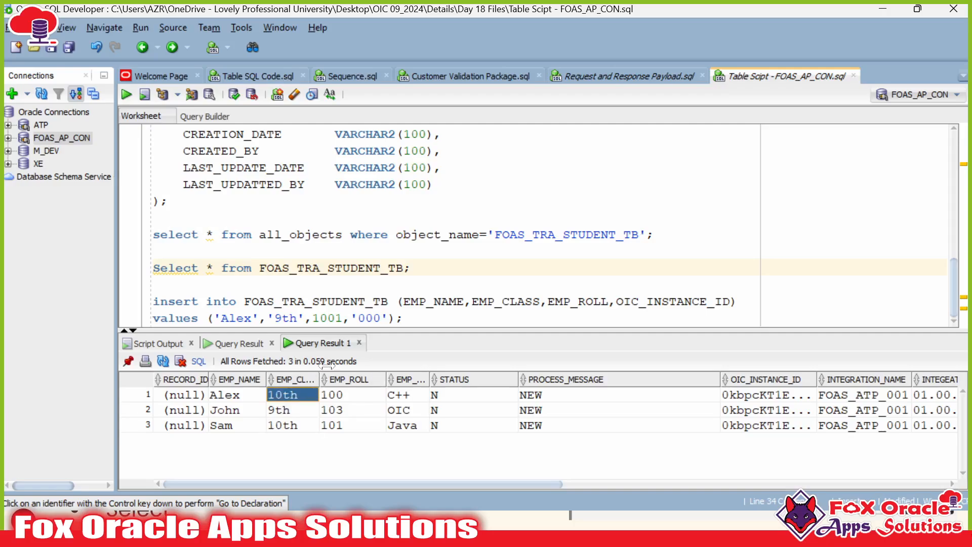
pyautogui.moveTo(319, 379); pyautogui.dragTo(360, 380)
pyautogui.click(312, 419)
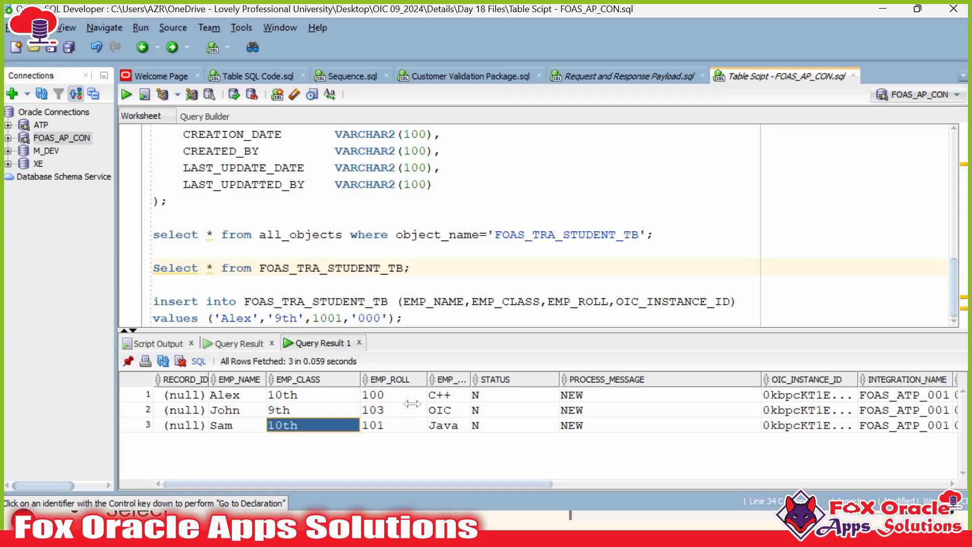
pyautogui.moveTo(475, 379); pyautogui.dragTo(521, 380)
pyautogui.click(460, 394)
pyautogui.moveTo(384, 395); pyautogui.dragTo(381, 433)
pyautogui.moveTo(242, 398); pyautogui.dragTo(243, 427)
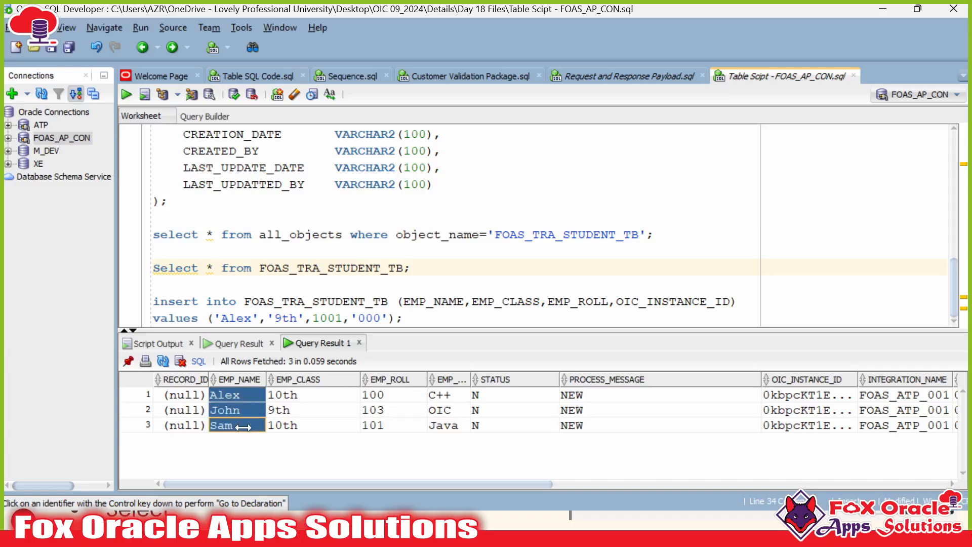
pyautogui.click(317, 390)
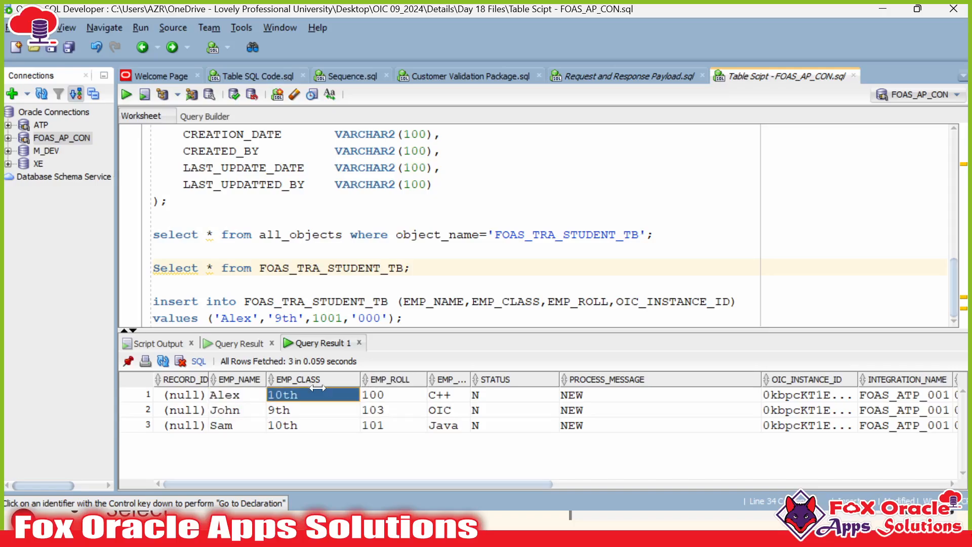
pyautogui.moveTo(231, 395); pyautogui.dragTo(227, 421)
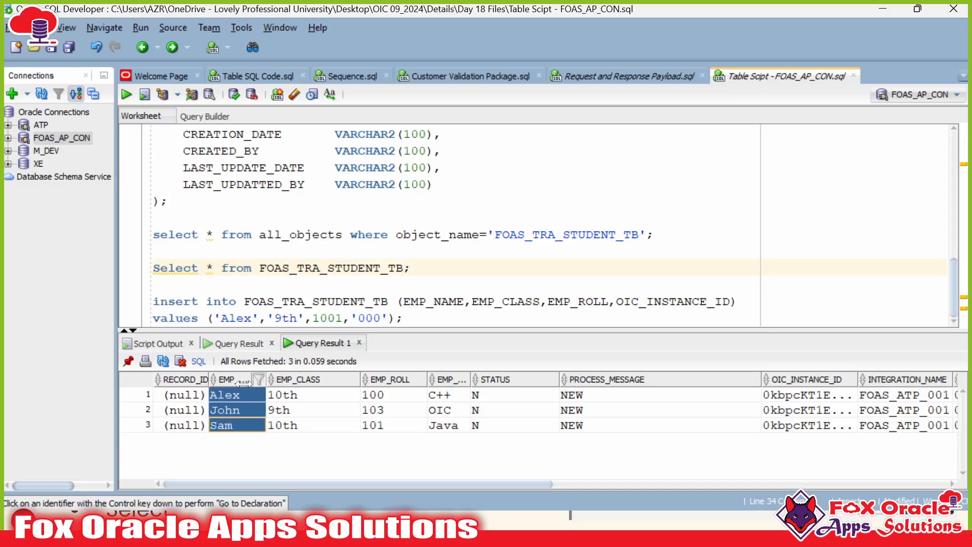
# Step: Widen EMP_NAME and check the null RECORD_ID values against the RECORD_ID column definition
pyautogui.moveTo(276, 385); pyautogui.dragTo(323, 383)
pyautogui.click(260, 396)
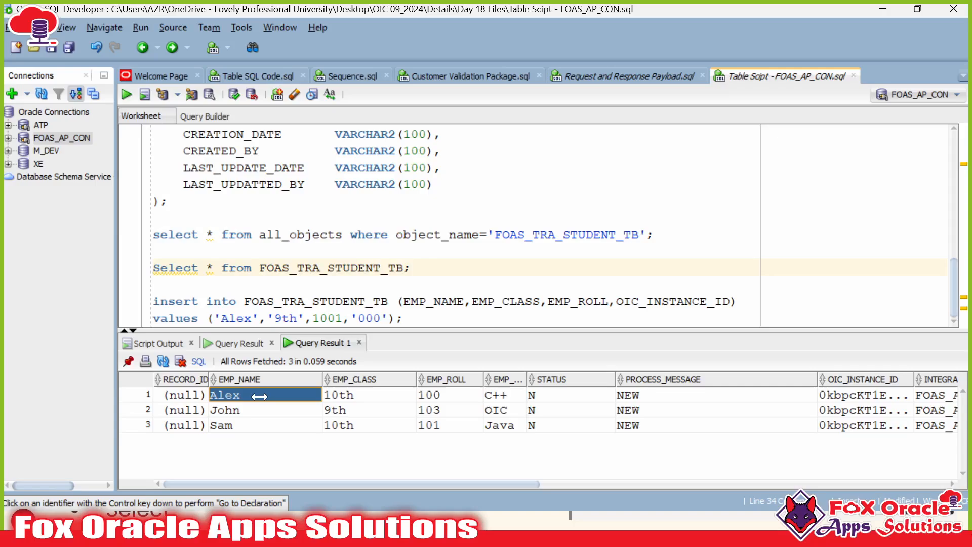
pyautogui.click(254, 419)
pyautogui.moveTo(175, 395); pyautogui.dragTo(185, 430)
pyautogui.click(183, 410)
pyautogui.click(190, 394)
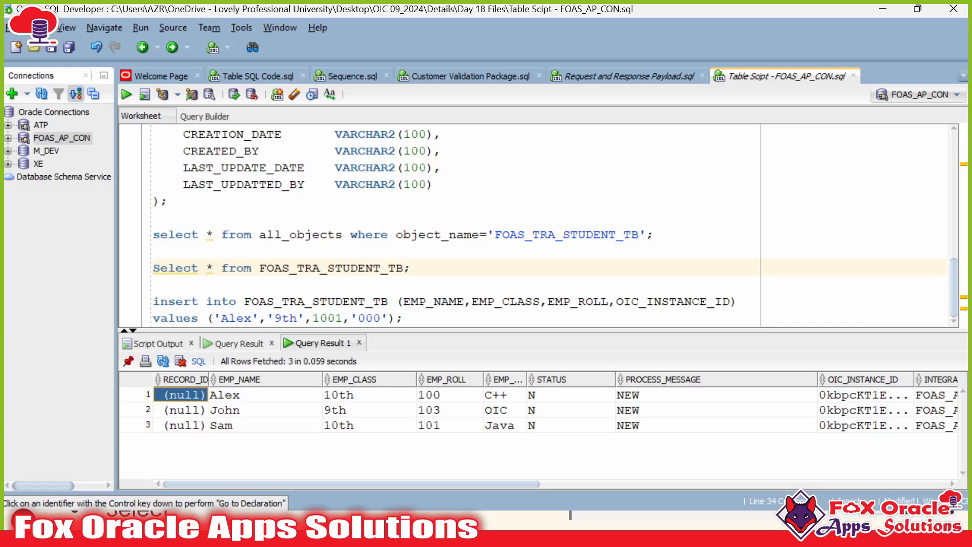
pyautogui.scroll(5, 507, 225)
pyautogui.click(564, 218)
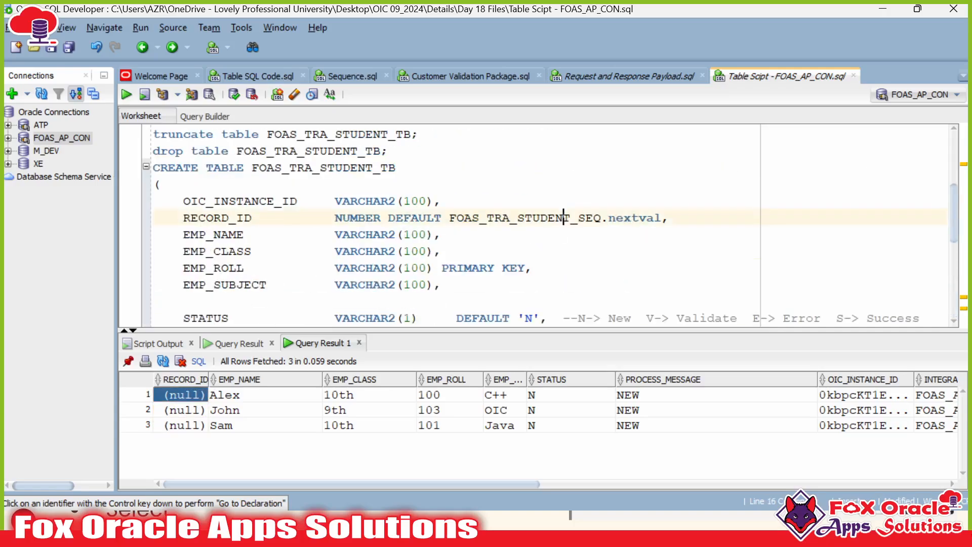
# Step: Compare the RECORD_ID column definition with the three null RECORD_ID results
pyautogui.moveTo(457, 218); pyautogui.dragTo(593, 217)
pyautogui.doubleClick(229, 218)
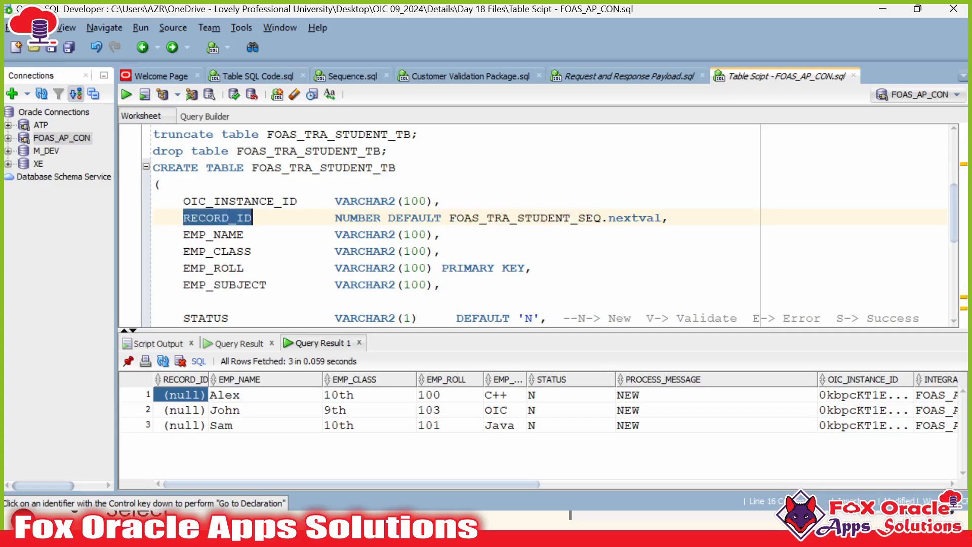
pyautogui.click(259, 218)
pyautogui.click(183, 412)
pyautogui.moveTo(180, 428); pyautogui.dragTo(184, 394)
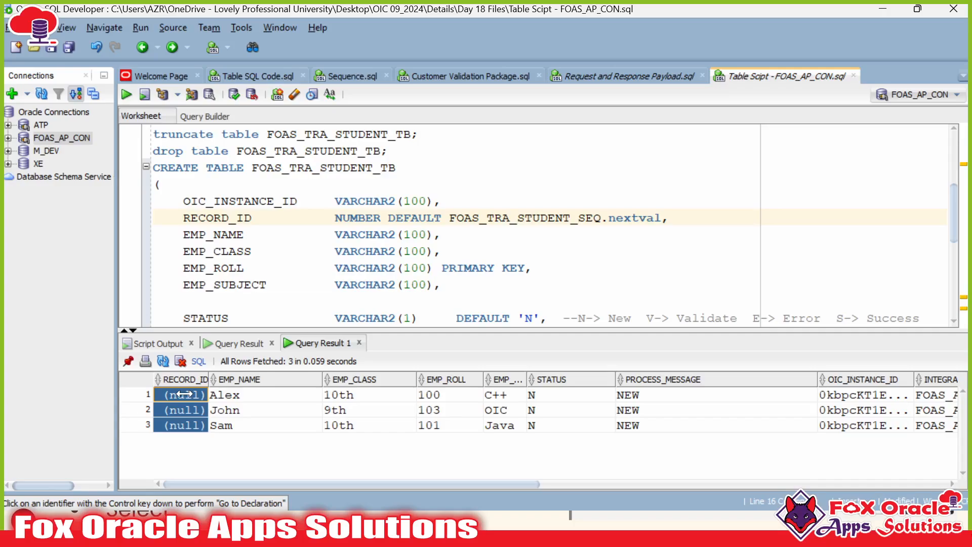
# Step: Check the STATUS and PROCESS_MESSAGE column defaults in the table script
pyautogui.scroll(-2, 506, 226)
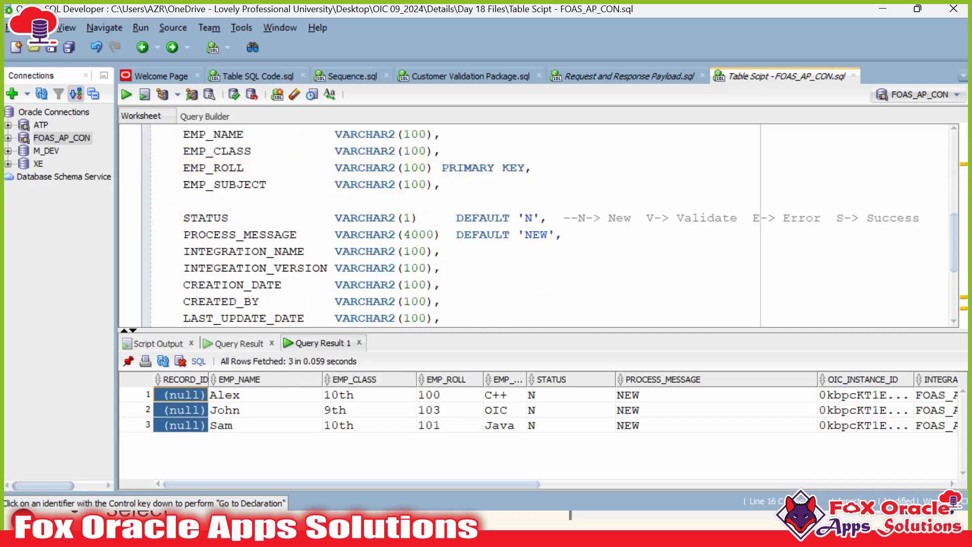
pyautogui.click(487, 218)
pyautogui.click(480, 235)
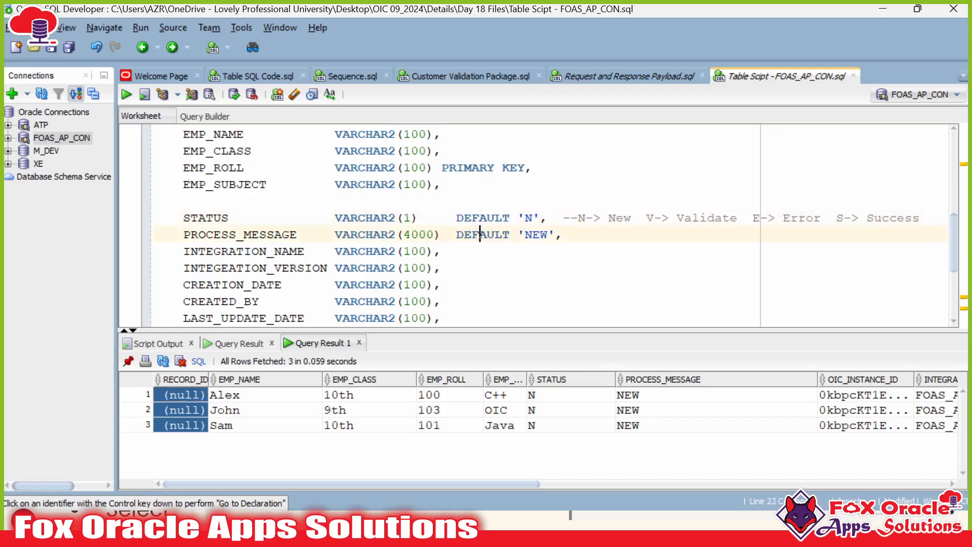
pyautogui.doubleClick(205, 218)
pyautogui.click(214, 234)
pyautogui.moveTo(184, 234); pyautogui.dragTo(298, 234)
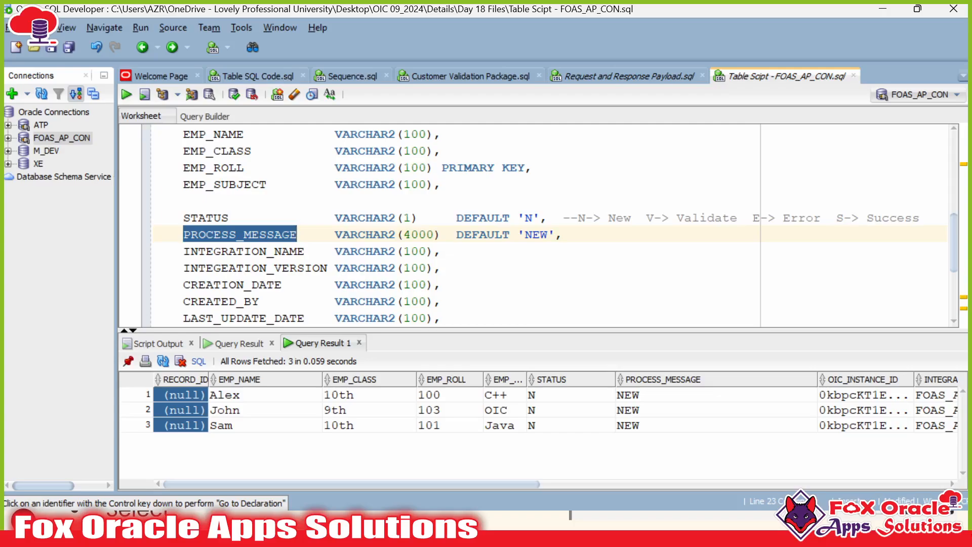
pyautogui.scroll(2, 432, 247)
# Step: Return the browser to the Integrations list and highlight RECORD_ID's DEFAULT FOAS_TRA_STUDENT_SEQ.nextval
pyautogui.hotkey('alt', 'Tab')
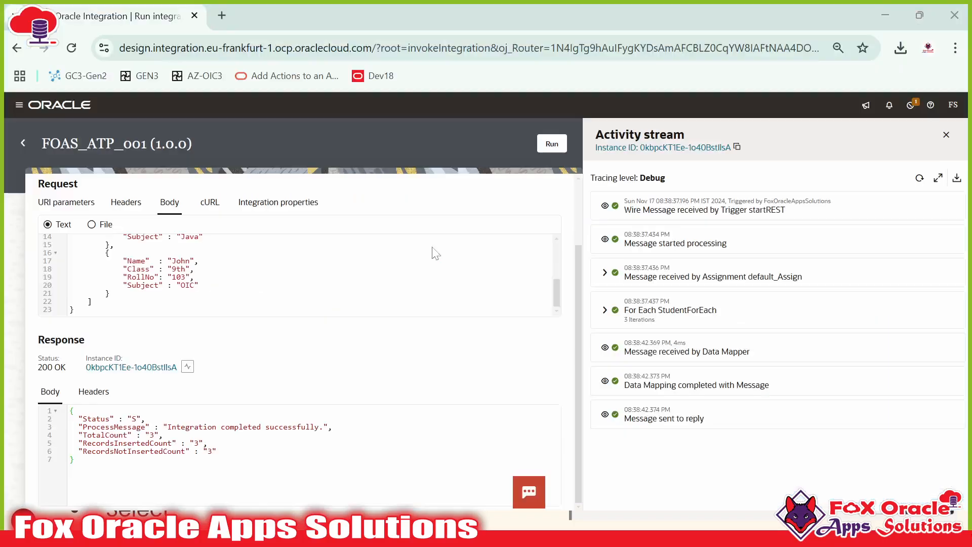
pyautogui.click(23, 143)
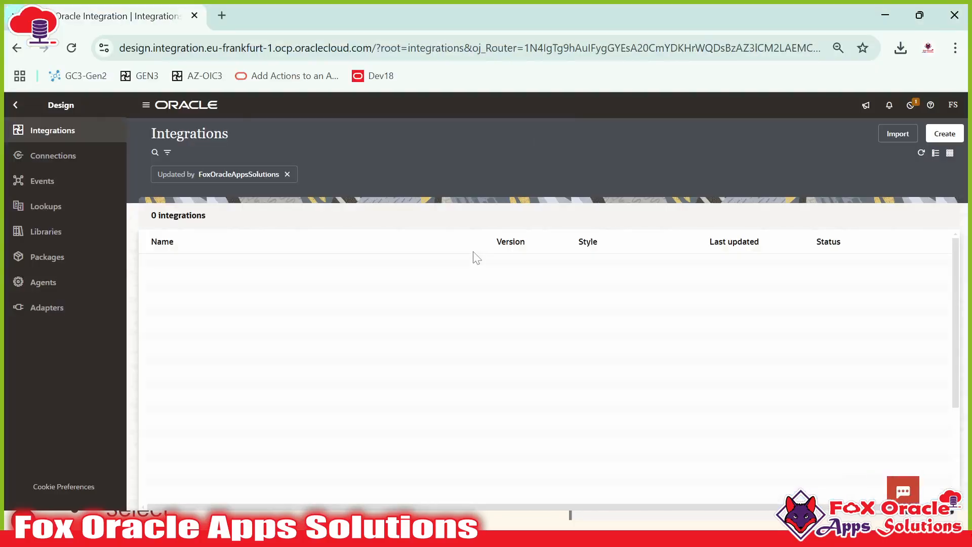
pyautogui.hotkey('alt', 'Tab')
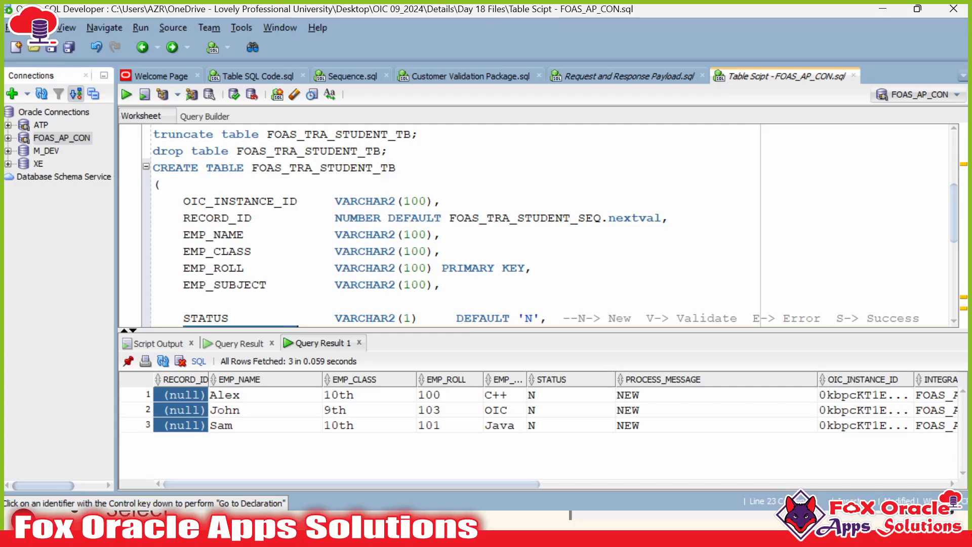
pyautogui.doubleClick(222, 218)
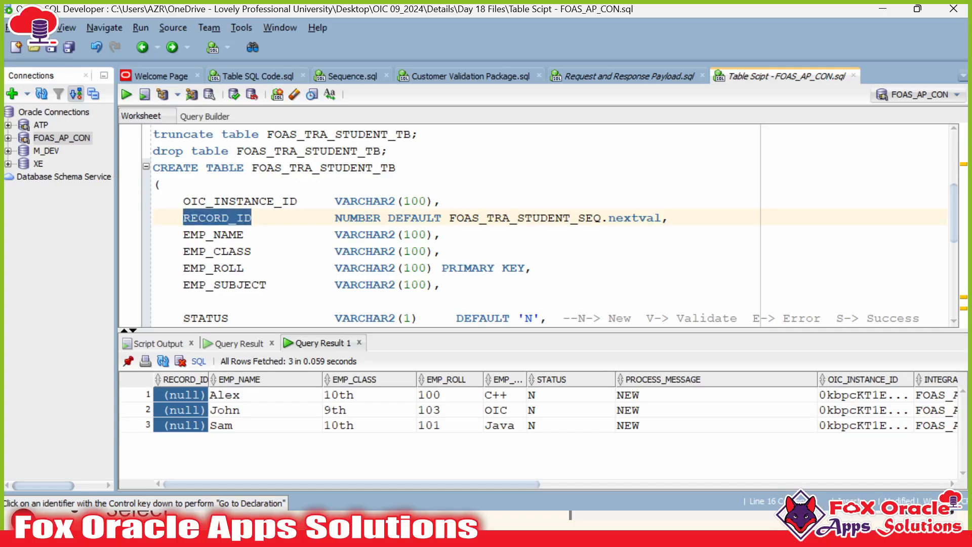
pyautogui.hotkey('alt', 'Tab')
pyautogui.hotkey('alt', 'Tab')
pyautogui.click(206, 217)
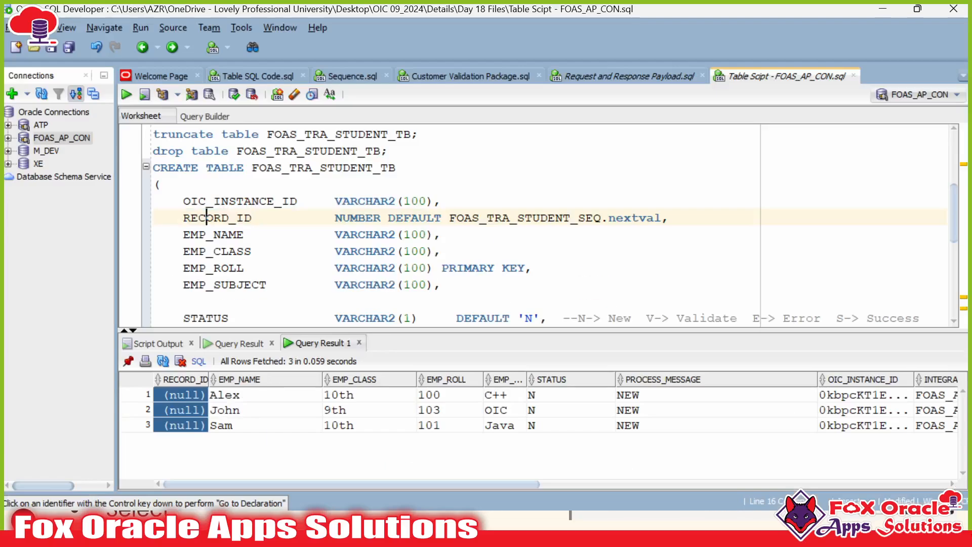
pyautogui.doubleClick(206, 217)
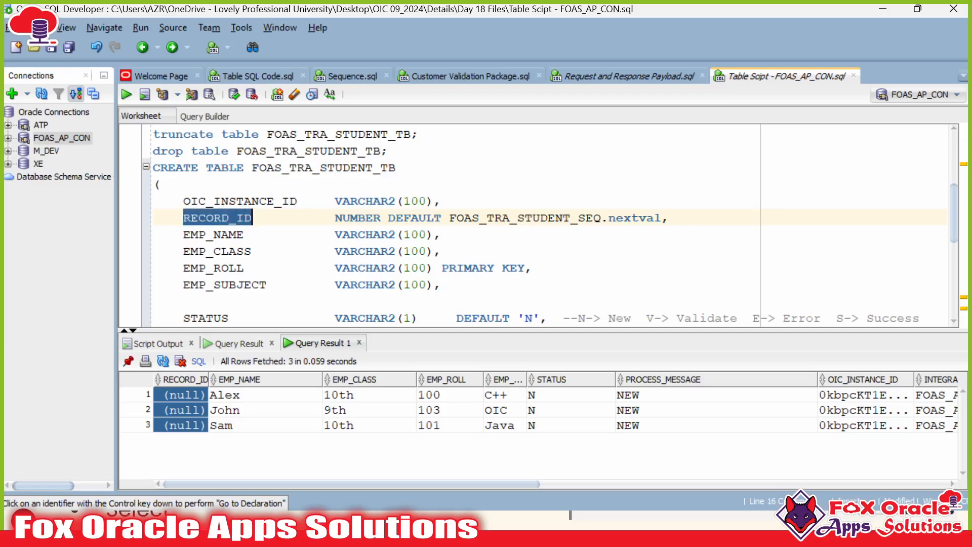
pyautogui.click(245, 218)
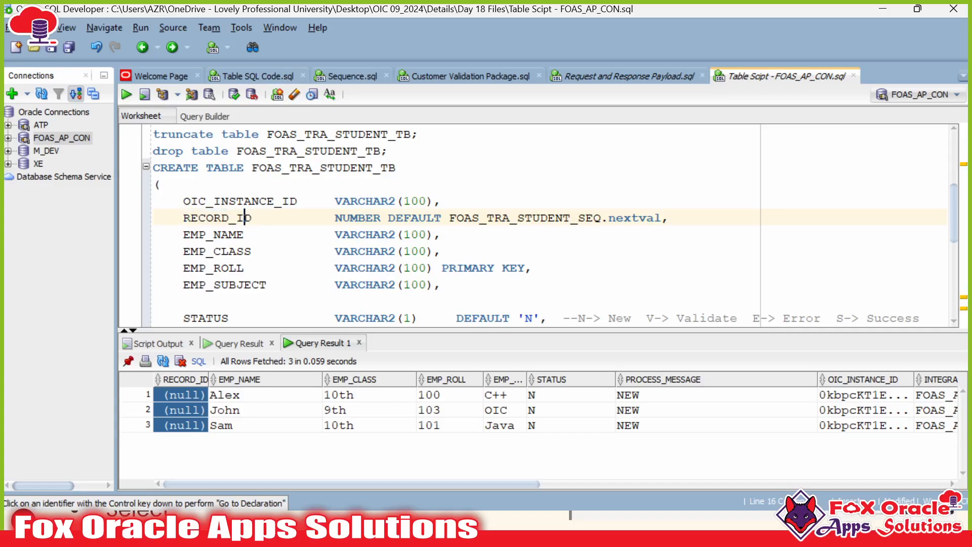
pyautogui.click(169, 396)
pyautogui.click(172, 424)
pyautogui.moveTo(388, 218); pyautogui.dragTo(662, 218)
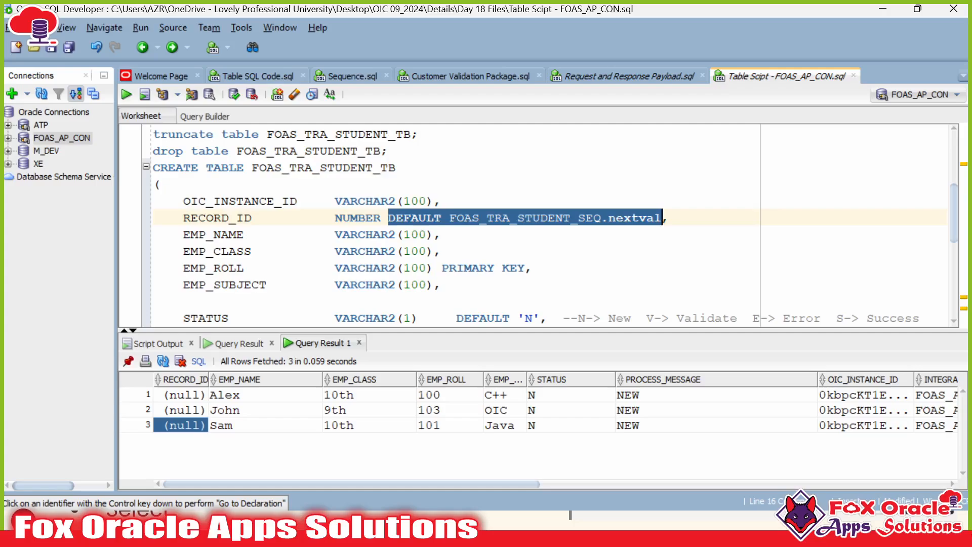
pyautogui.doubleClick(237, 217)
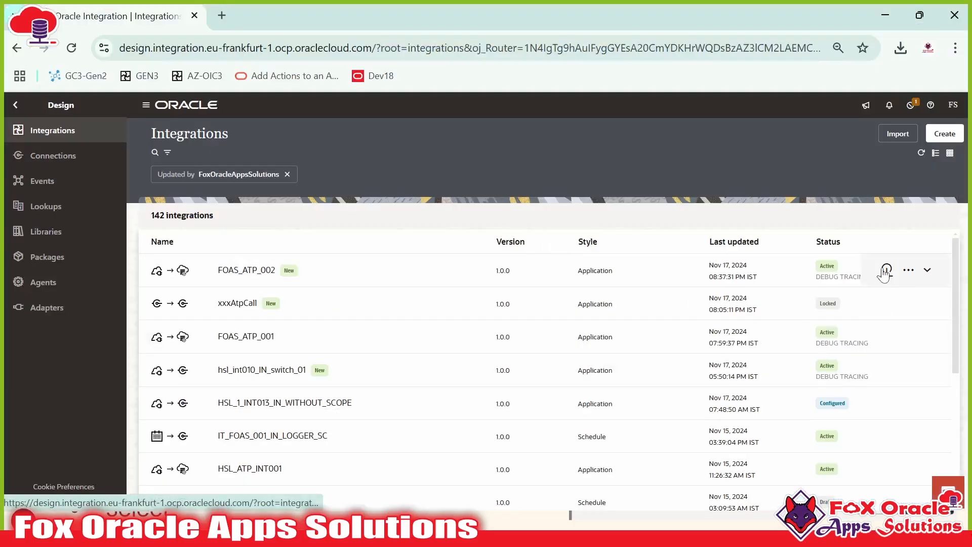
# Step: Deactivate FOAS_ATP_001 (not FOAS_ATP_002) and refresh the list to show it Configured
pyautogui.click(886, 269)
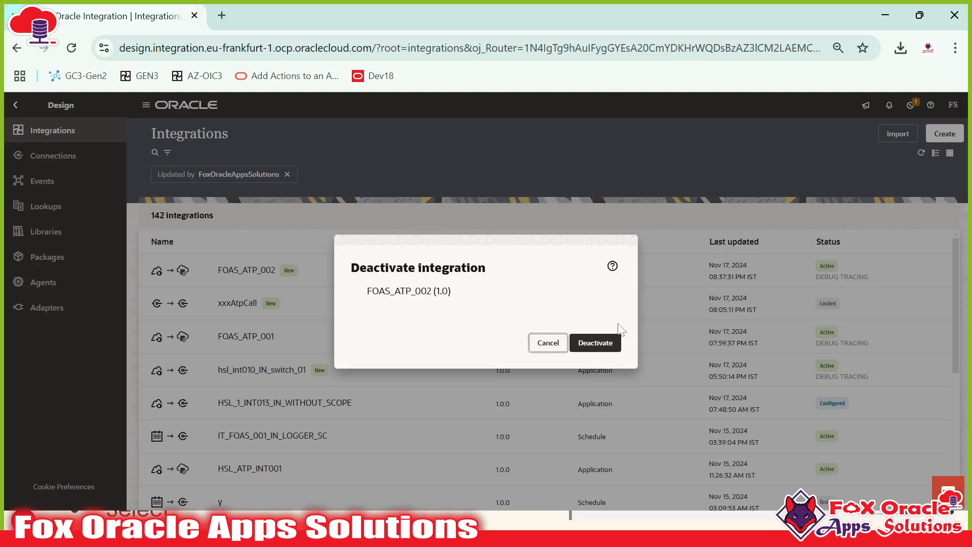
pyautogui.click(548, 342)
pyautogui.click(887, 336)
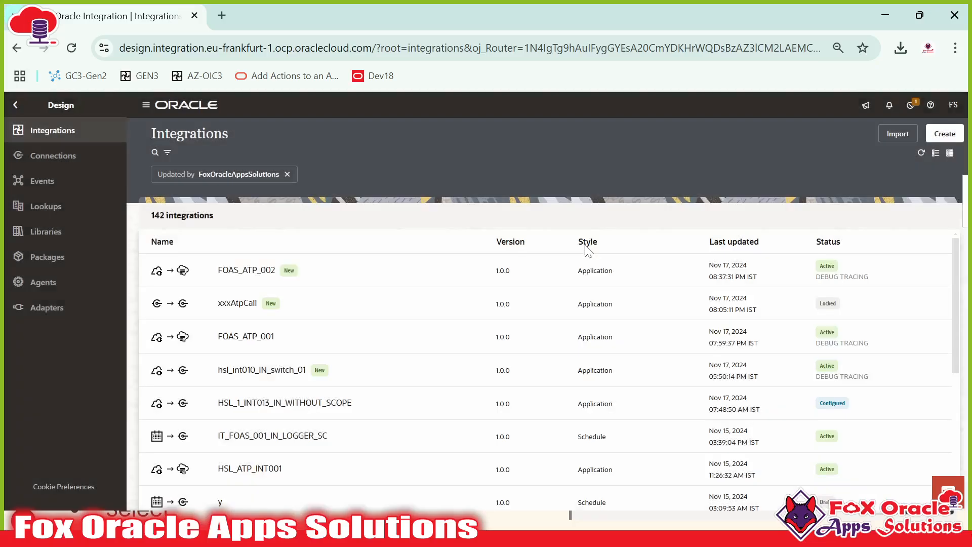
pyautogui.click(953, 197)
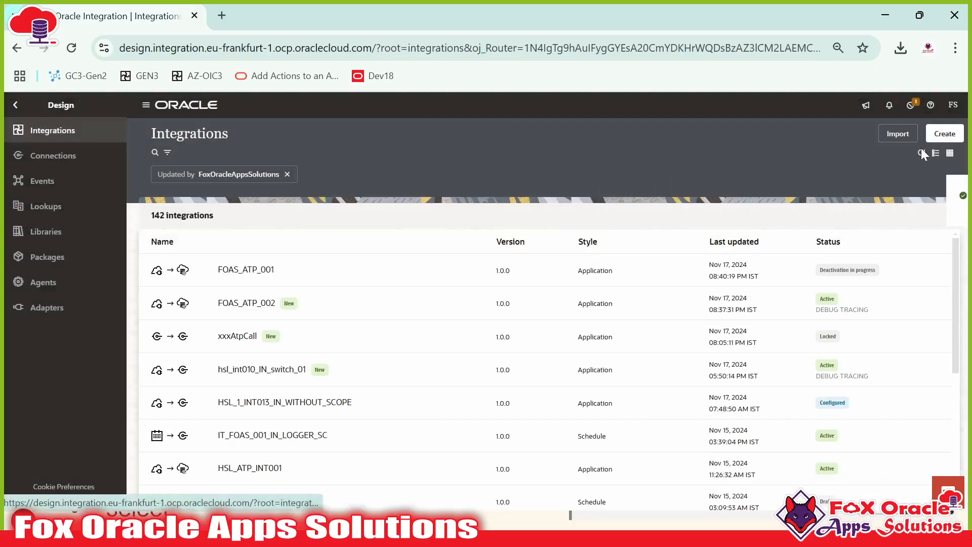
pyautogui.click(921, 152)
# Step: Edit FOAS_ATP_001 and step through the insert_ATP invoke's settings to its table Insert operation
pyautogui.click(867, 270)
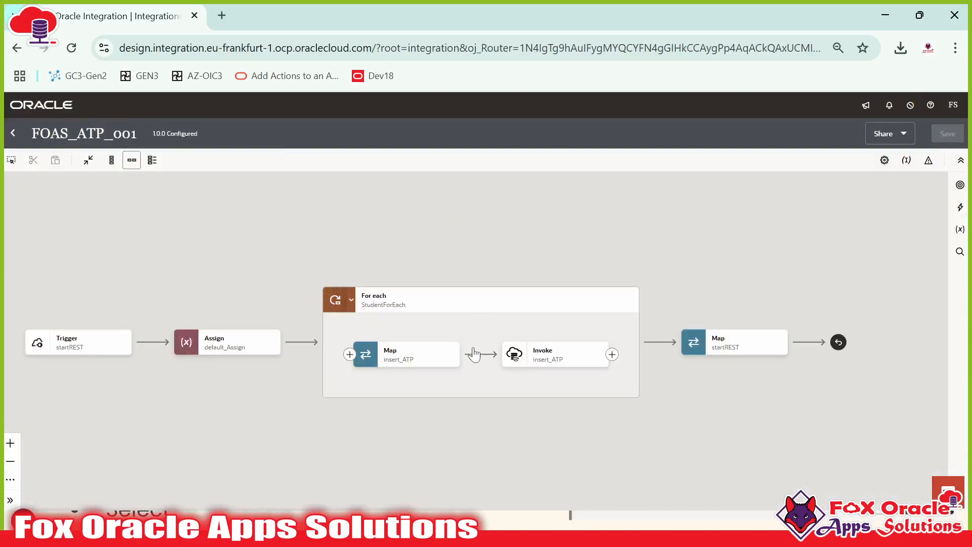
pyautogui.click(546, 359)
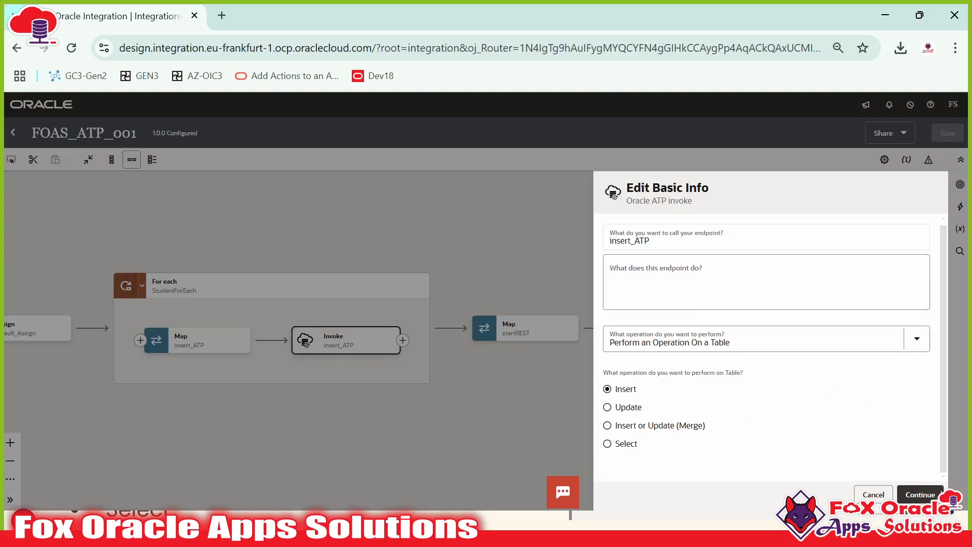
pyautogui.click(920, 495)
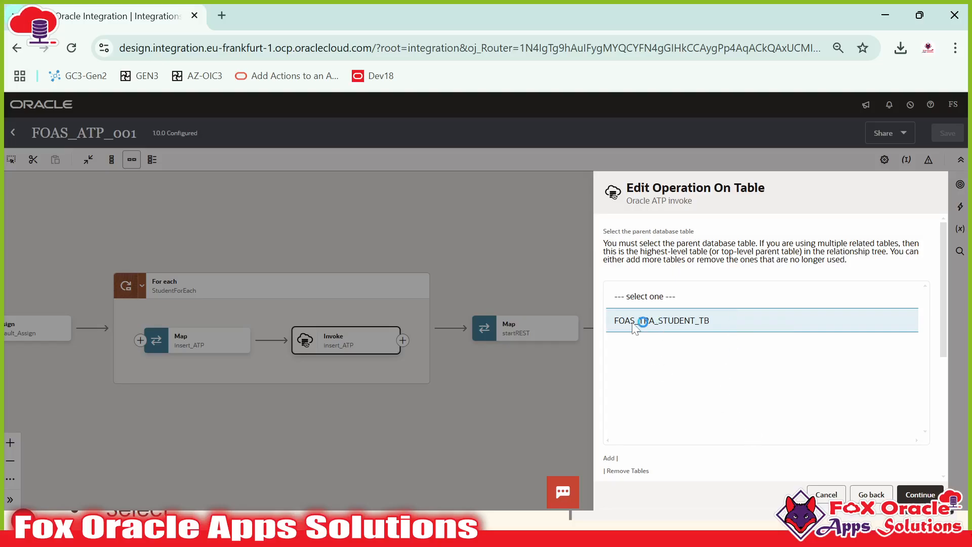
# Step: Search the ATPUSER schema for tables matching the FOAS_TRA_% pattern
pyautogui.click(657, 321)
pyautogui.click(665, 311)
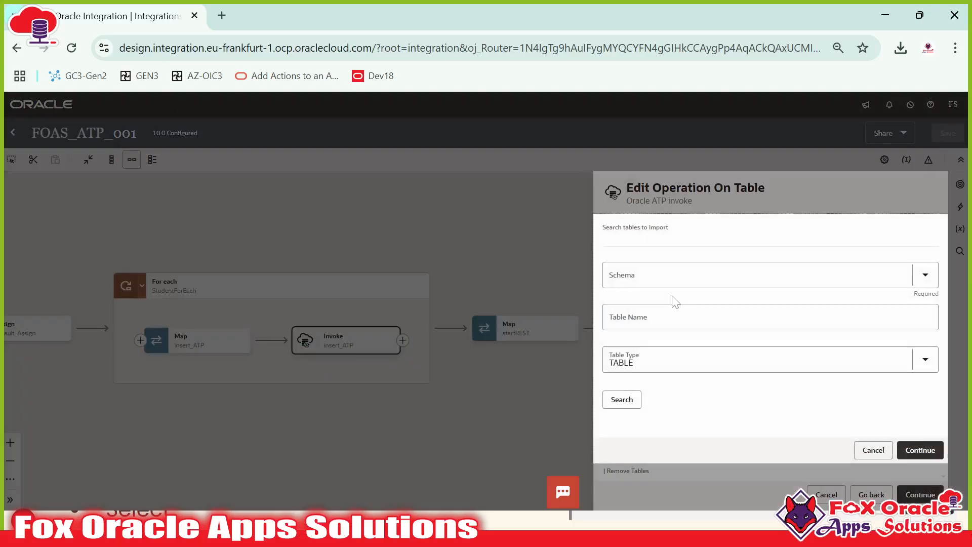
pyautogui.click(673, 275)
pyautogui.write('ATP')
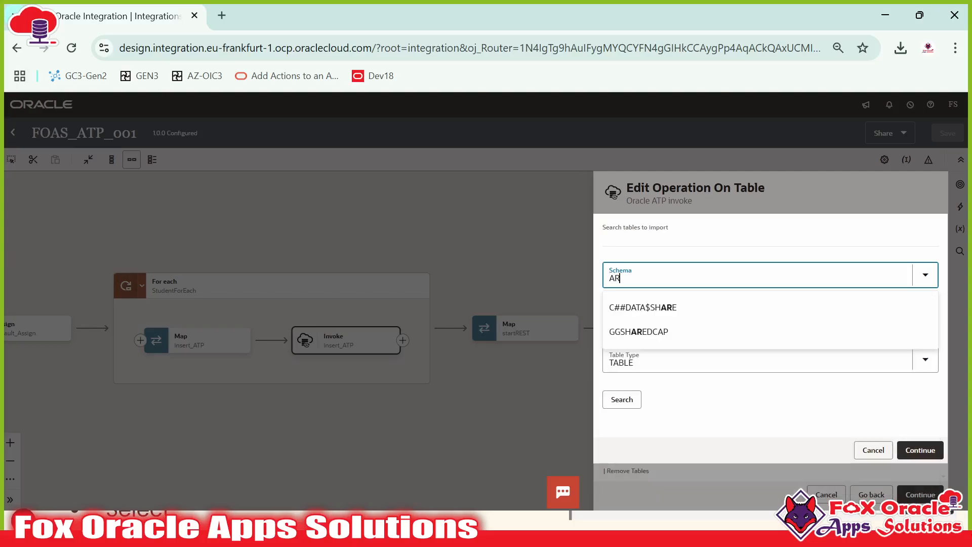
pyautogui.click(683, 307)
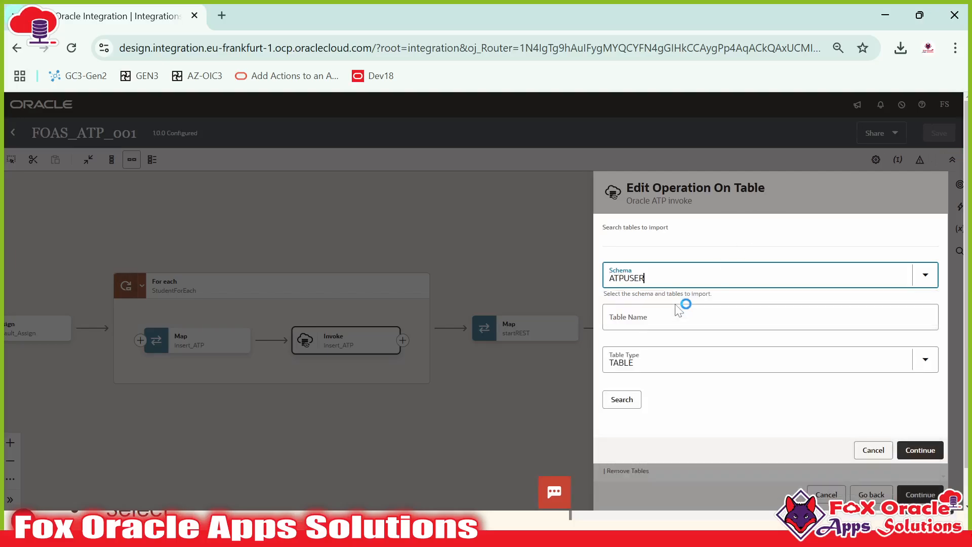
pyautogui.click(684, 319)
pyautogui.click(703, 382)
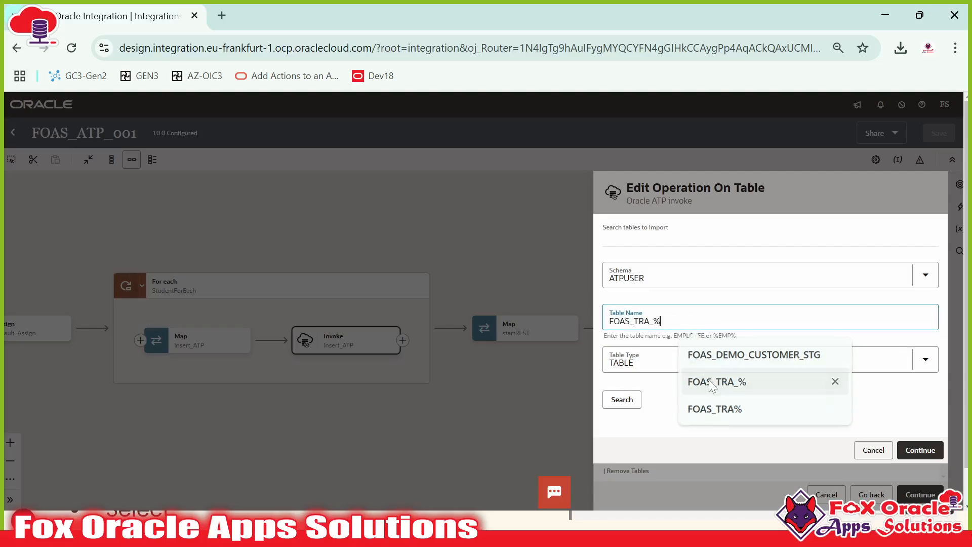
pyautogui.click(623, 401)
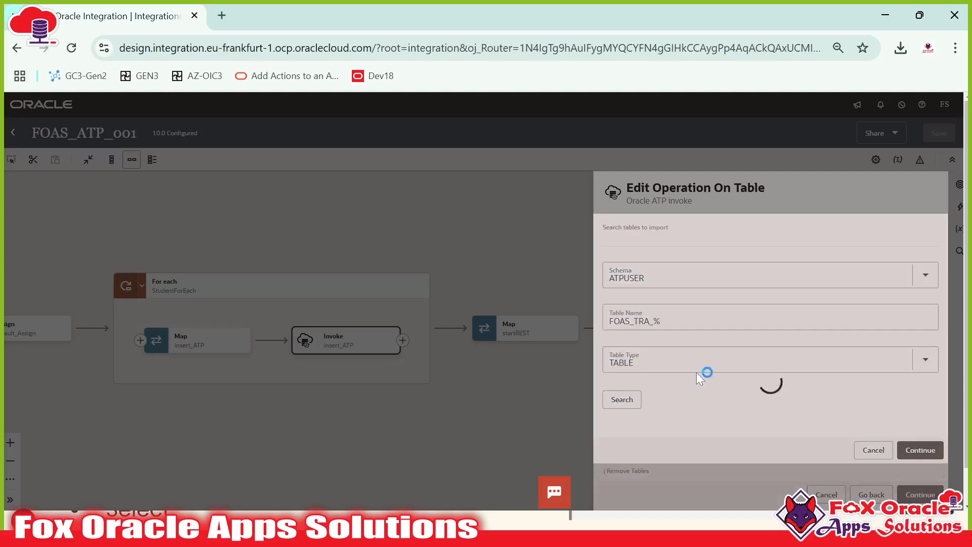
# Step: Move FOAS_TRA_STUDENT_TB into the selected tables and confirm the import
pyautogui.scroll(-1, 698, 370)
pyautogui.scroll(-3, 714, 321)
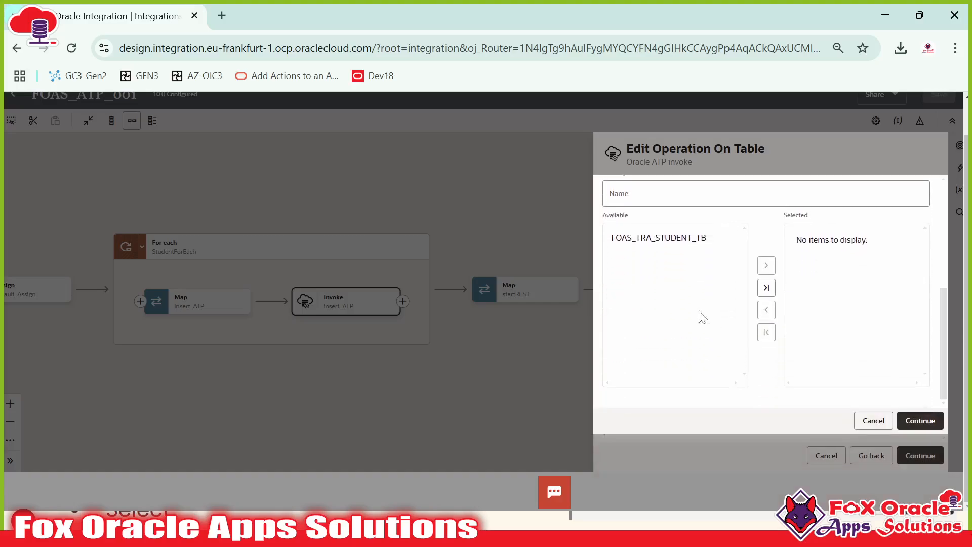
pyautogui.click(702, 239)
pyautogui.click(766, 265)
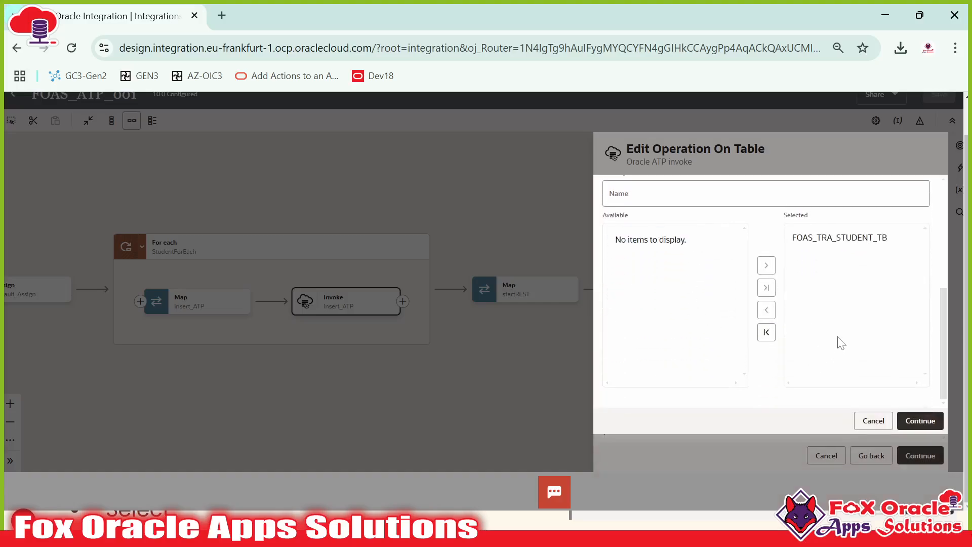
pyautogui.click(931, 424)
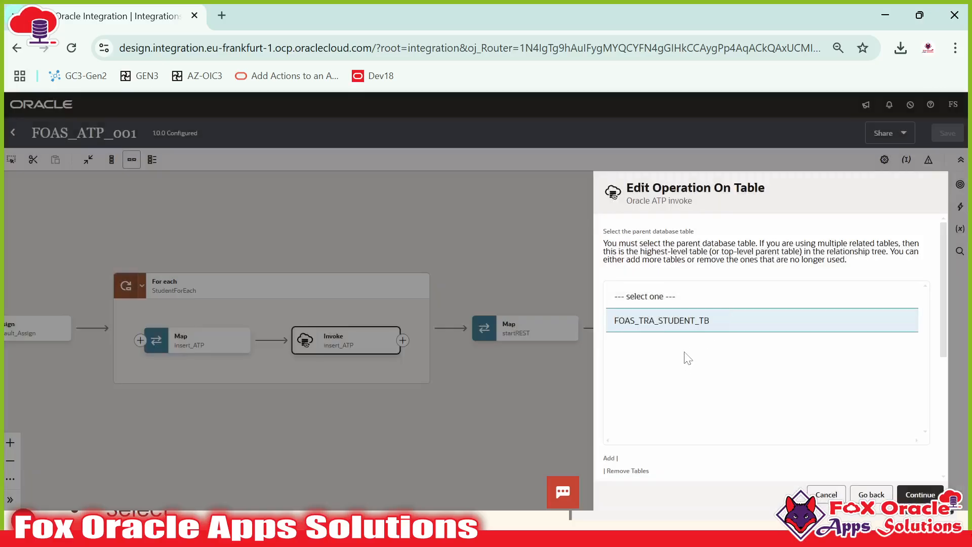
pyautogui.scroll(-2, 685, 357)
pyautogui.scroll(2, 646, 267)
pyautogui.hotkey('alt', 'Tab')
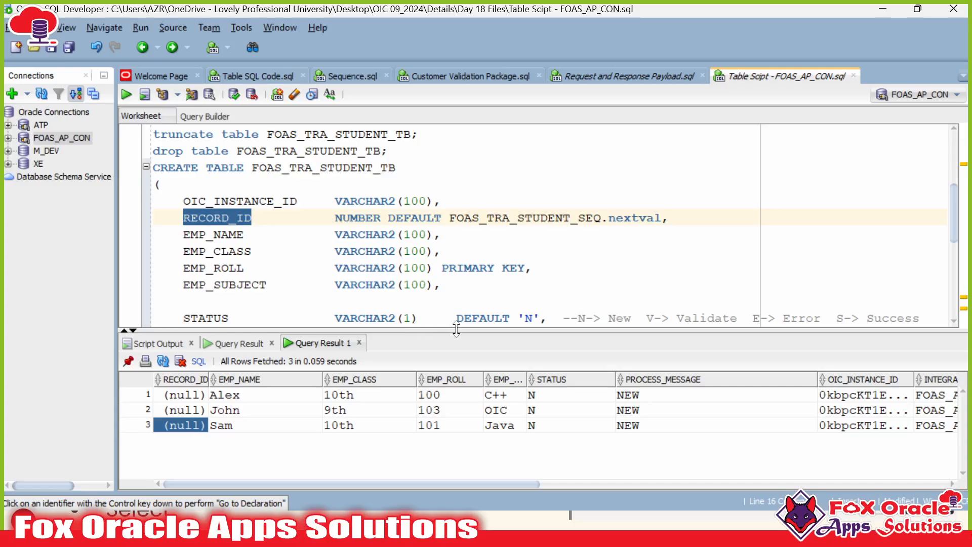
# Step: Highlight EMP_ROLL and its PRIMARY KEY constraint, then mark the RECORD_ID column in the script
pyautogui.click(236, 234)
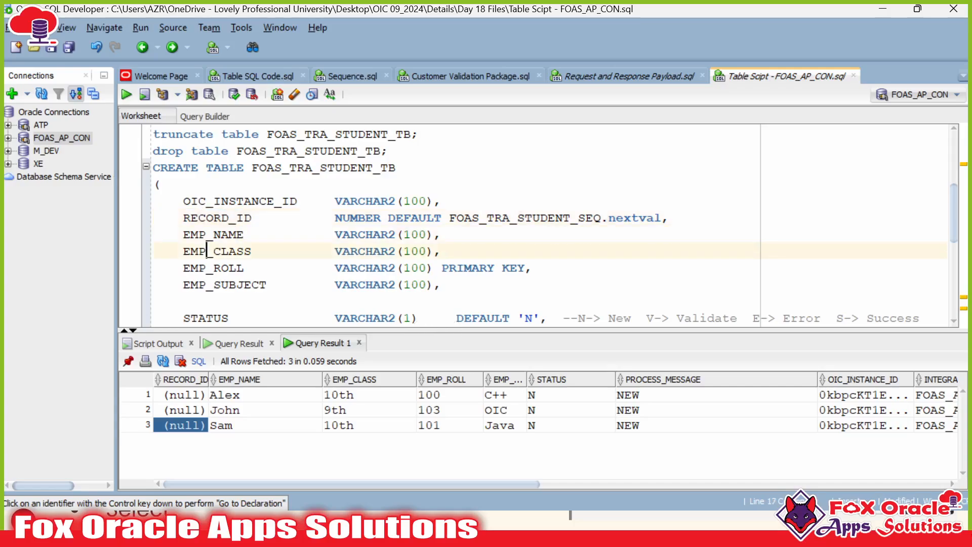
pyautogui.doubleClick(222, 267)
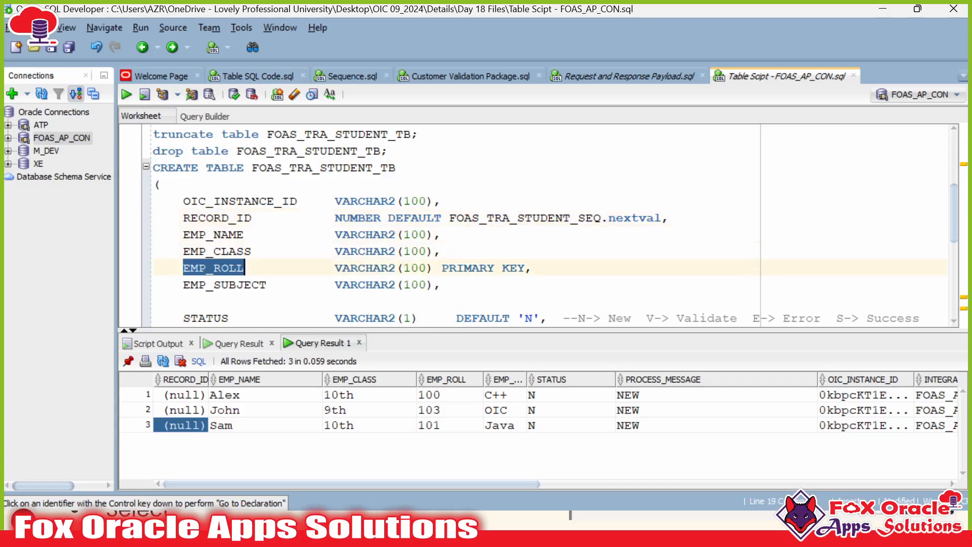
pyautogui.doubleClick(464, 267)
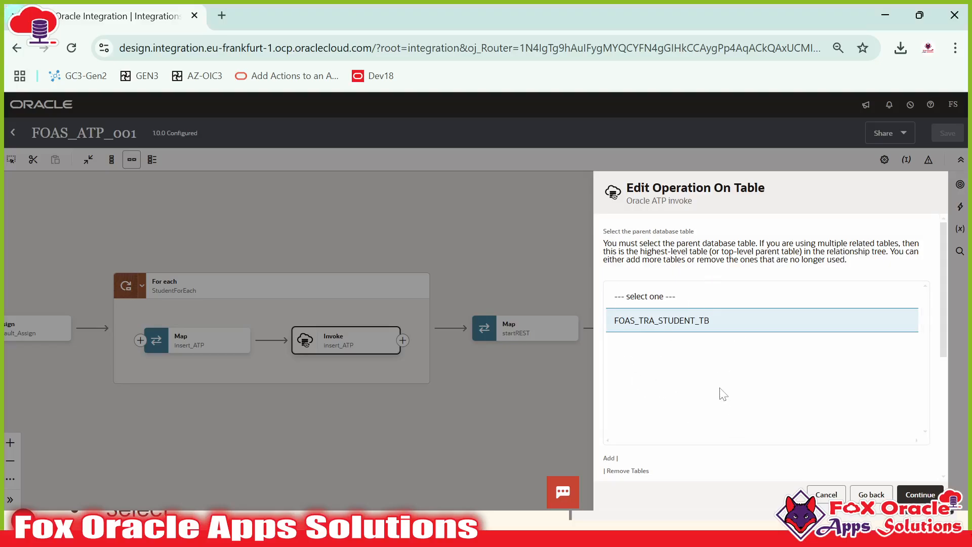
pyautogui.hotkey('alt', 'Tab')
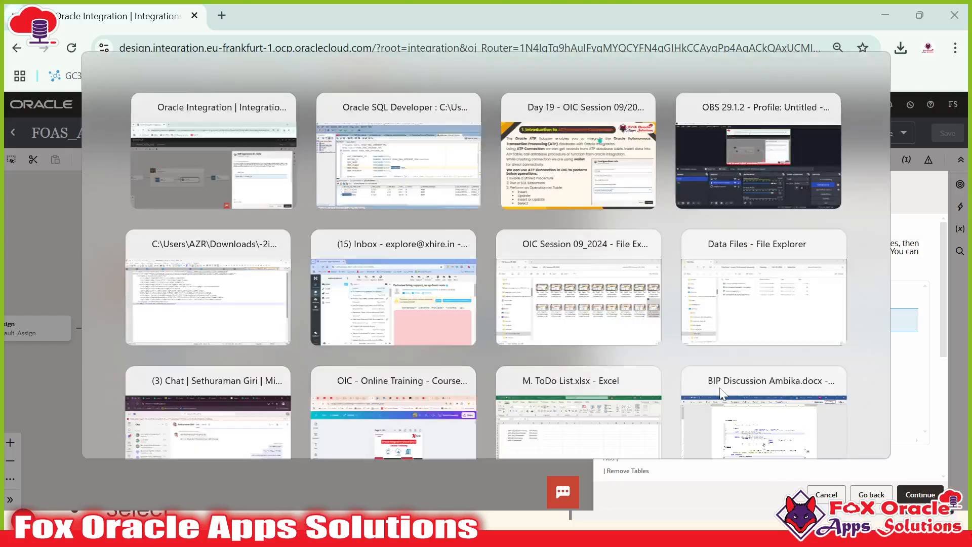
pyautogui.doubleClick(222, 268)
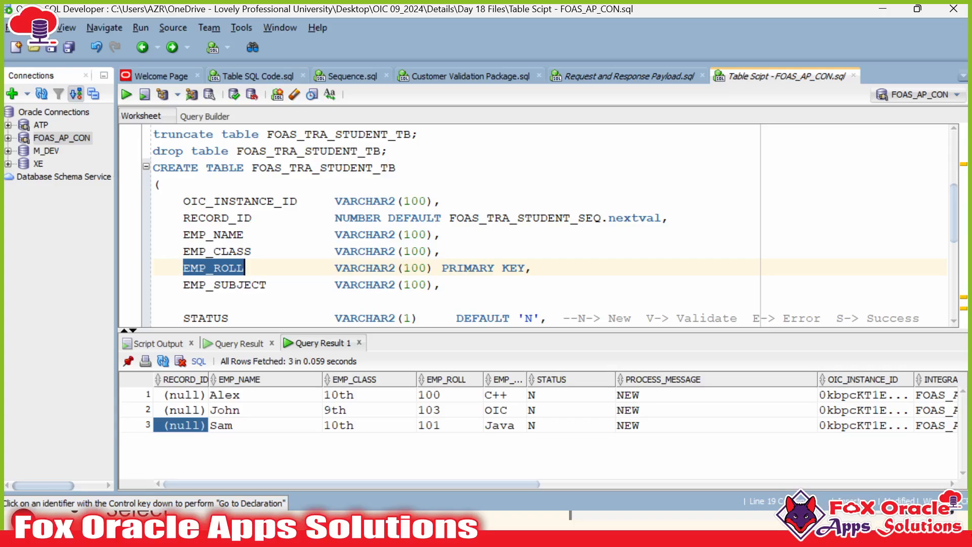
pyautogui.doubleClick(222, 217)
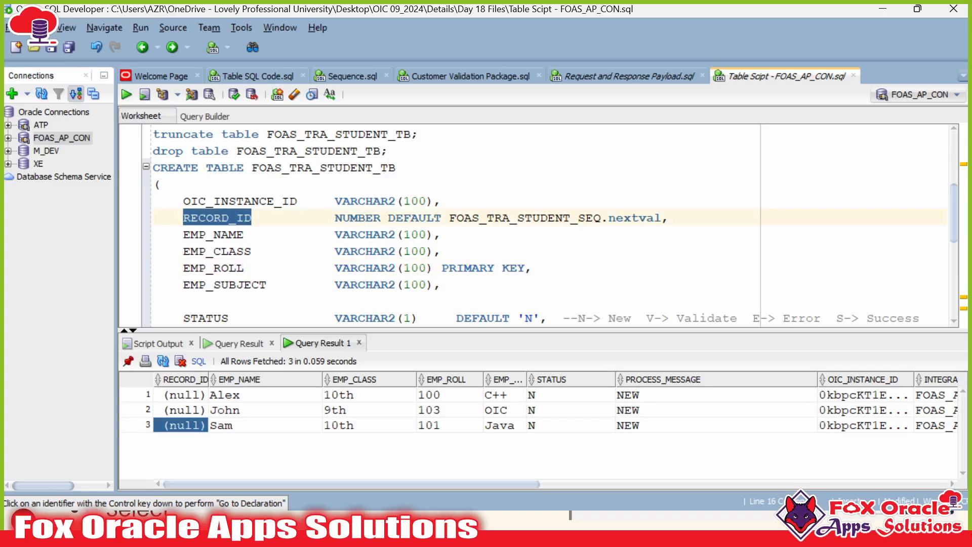
pyautogui.hotkey('alt', 'Tab')
pyautogui.hotkey('alt', 'Tab')
# Step: Select RECORD_ID's FOAS_TRA_STUDENT_SEQ default clause and recheck the EMP_SUBJECT and EMP_ROLL columns
pyautogui.moveTo(387, 217); pyautogui.dragTo(678, 218)
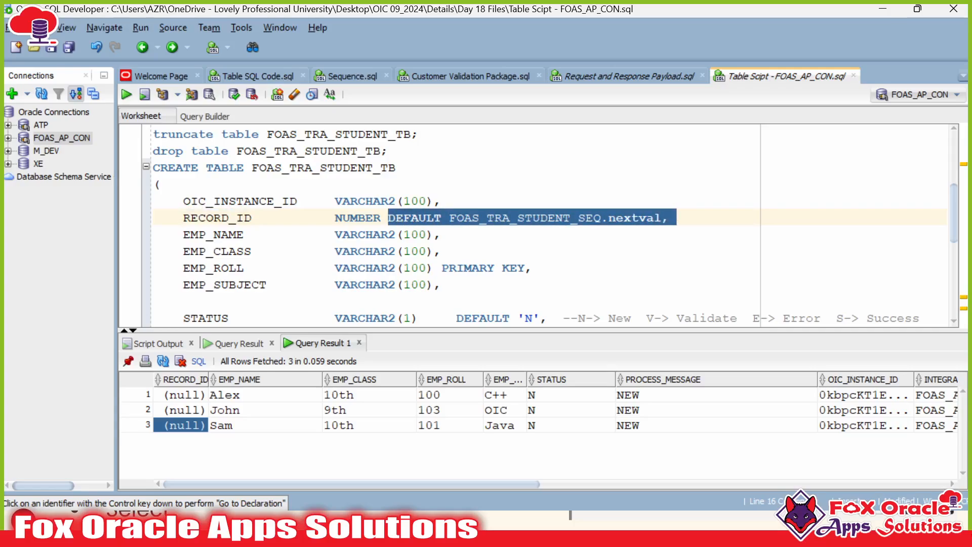
pyautogui.click(244, 218)
pyautogui.hotkey('alt', 'Tab')
pyautogui.hotkey('alt', 'Tab')
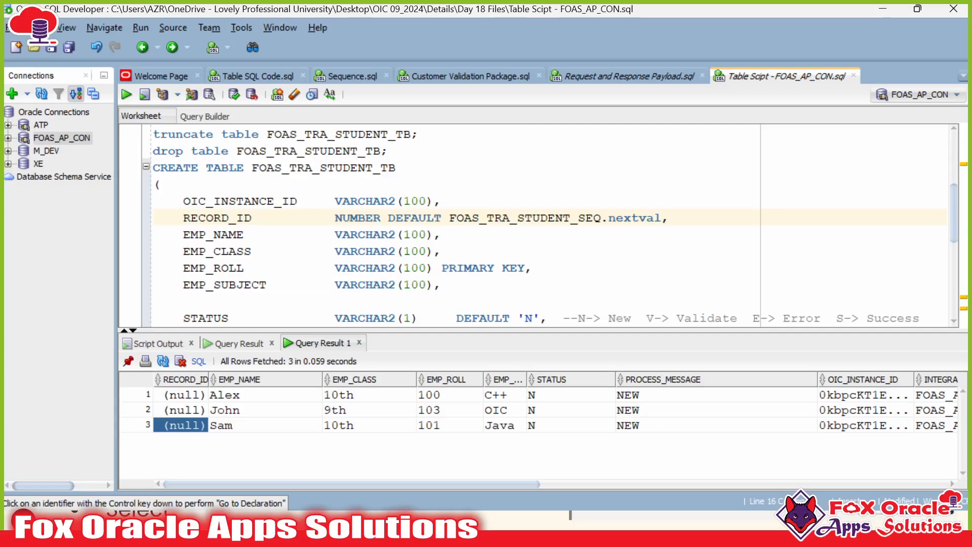
pyautogui.doubleClick(198, 284)
pyautogui.doubleClick(213, 267)
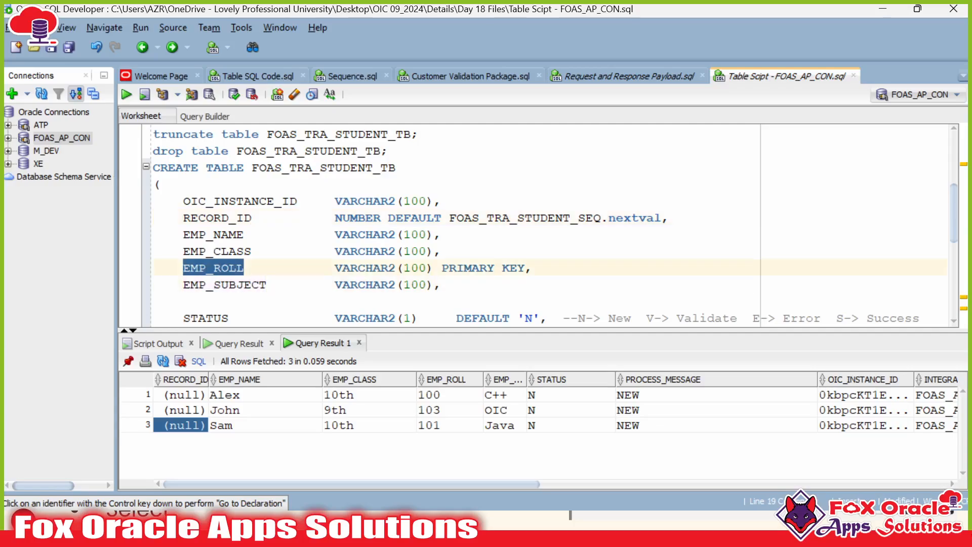
pyautogui.hotkey('alt', 'Tab')
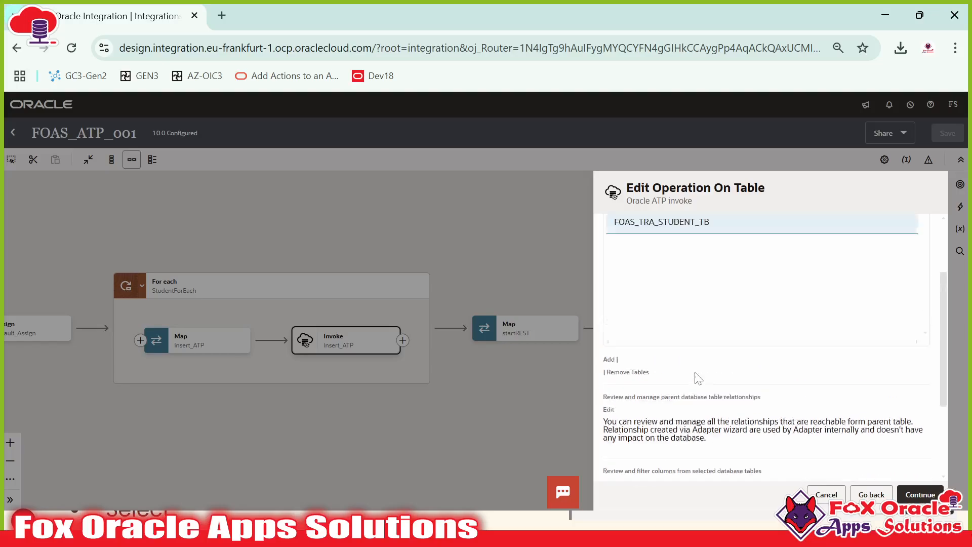
pyautogui.hotkey('alt', 'Tab')
pyautogui.doubleClick(217, 218)
# Step: Keep FOAS_TRA_STUDENT_TB as parent table, check its columns in SQL Developer, and finish the insert operation
pyautogui.hotkey('alt', 'Tab')
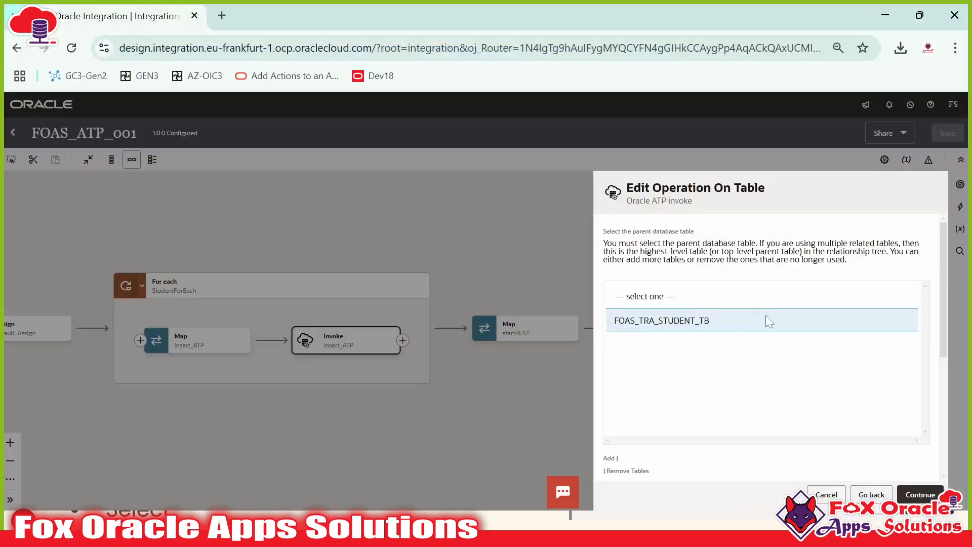
pyautogui.click(918, 496)
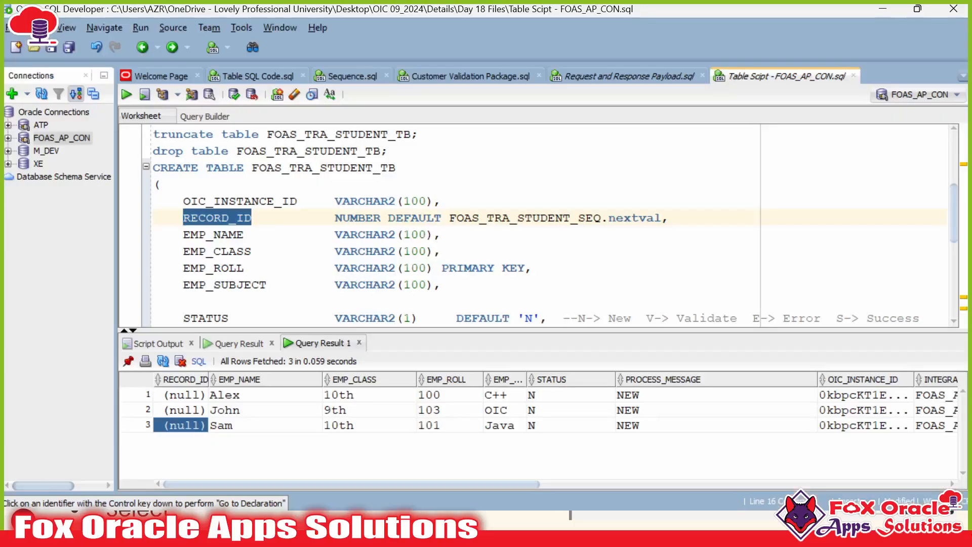
pyautogui.click(207, 201)
pyautogui.scroll(-5, 208, 201)
pyautogui.scroll(4, 208, 201)
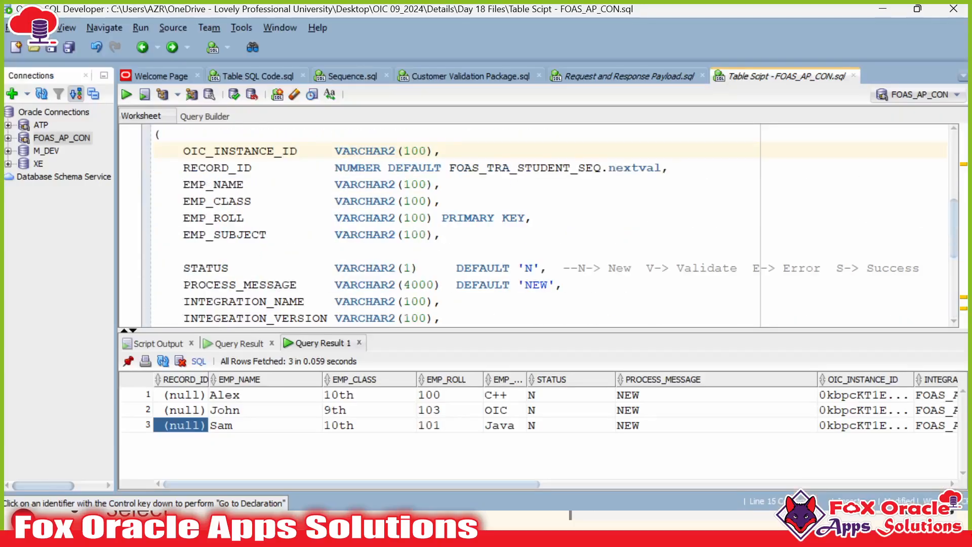
pyautogui.doubleClick(244, 217)
pyautogui.scroll(-2, 244, 217)
pyautogui.doubleClick(245, 234)
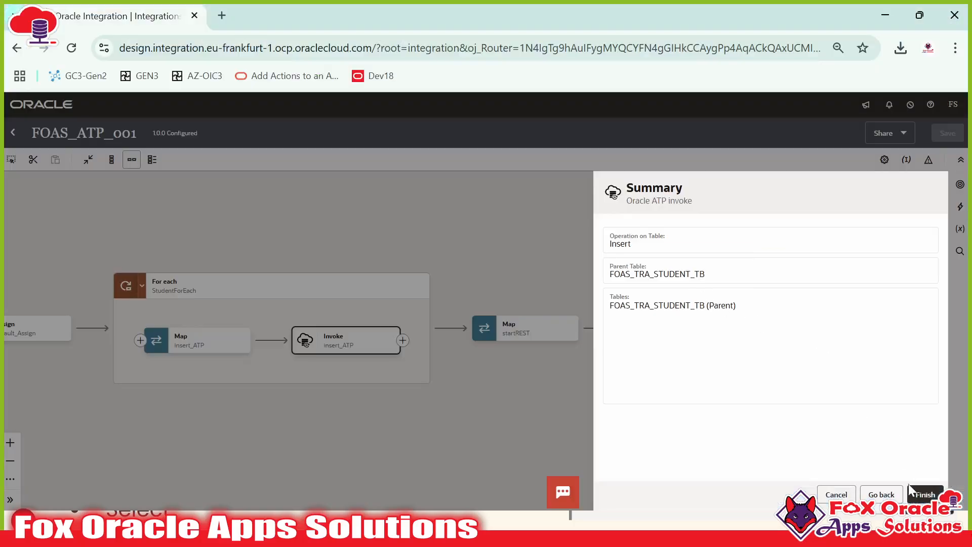
pyautogui.click(917, 491)
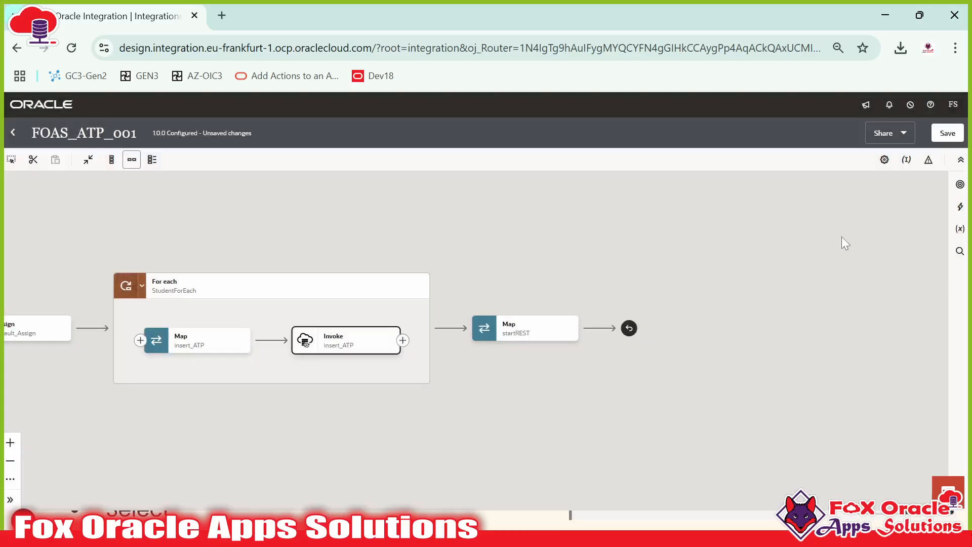
pyautogui.doubleClick(205, 340)
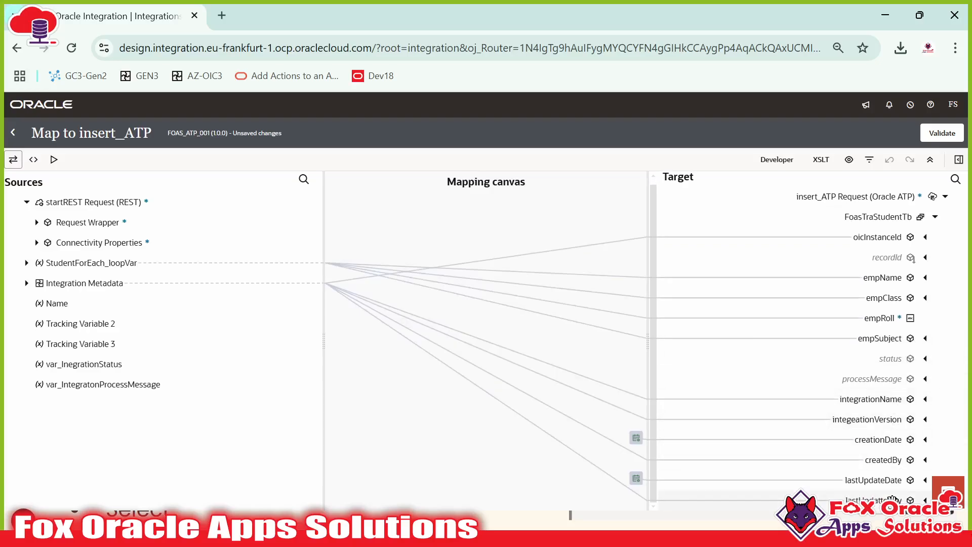
# Step: Check the recordId and processMessage targets, validate the insert_ATP mapping, then save and close FOAS_ATP_001
pyautogui.scroll(-1, 863, 440)
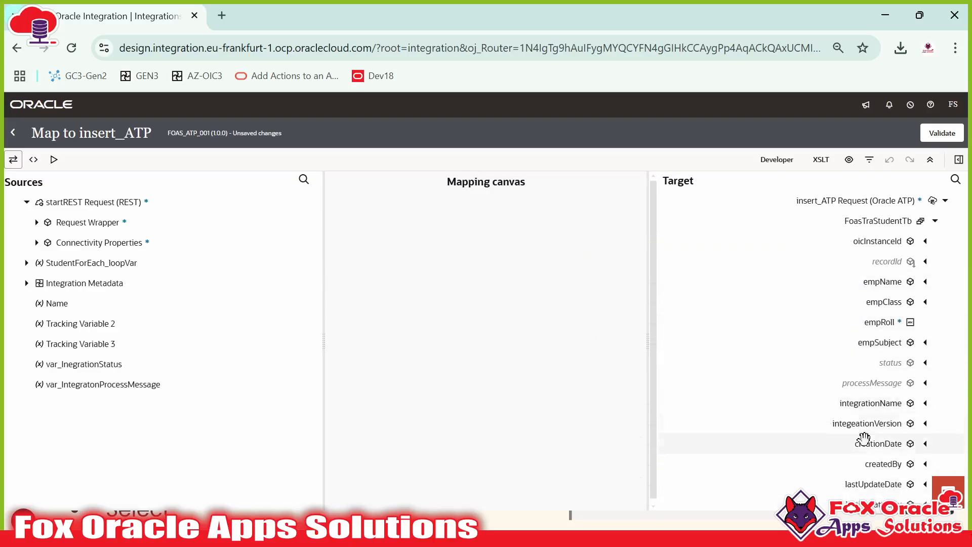
pyautogui.scroll(1, 865, 430)
pyautogui.click(895, 260)
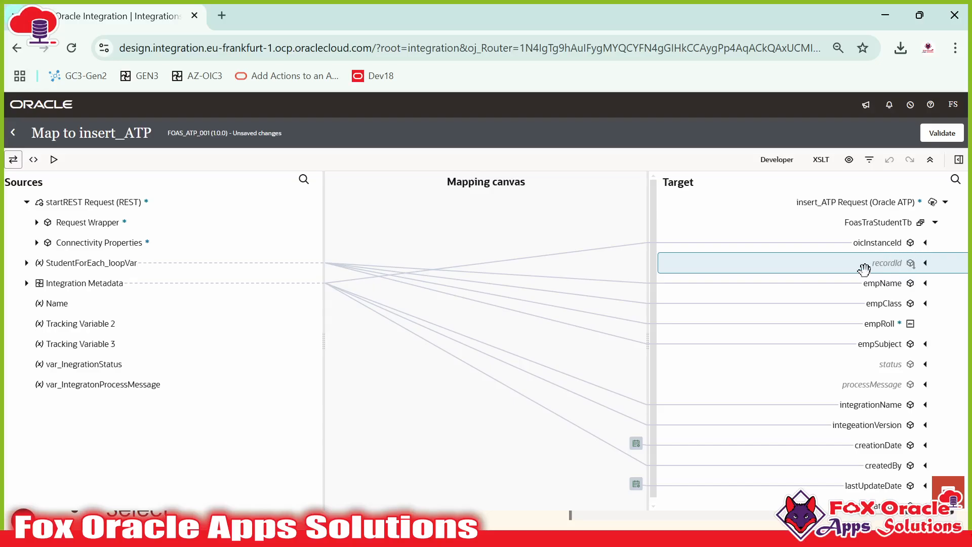
pyautogui.click(890, 385)
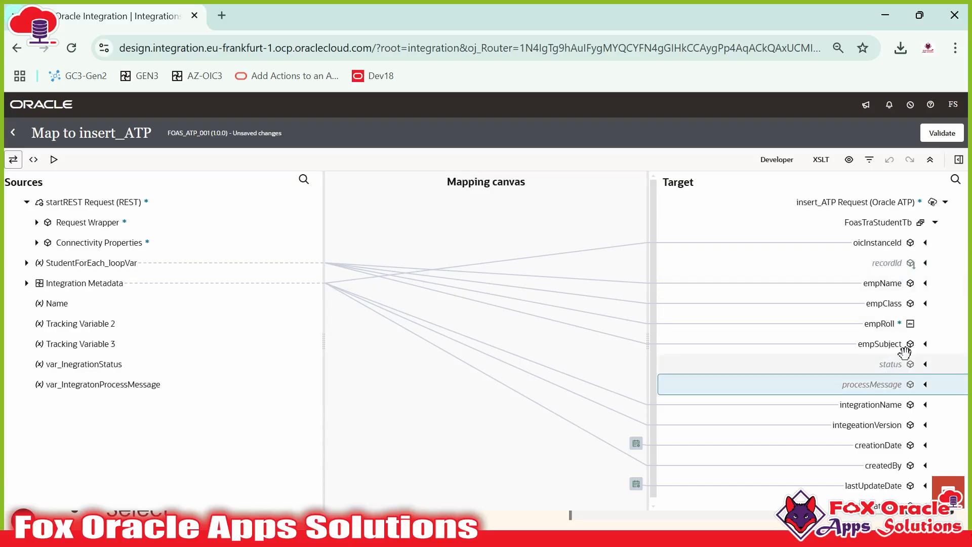
pyautogui.click(944, 137)
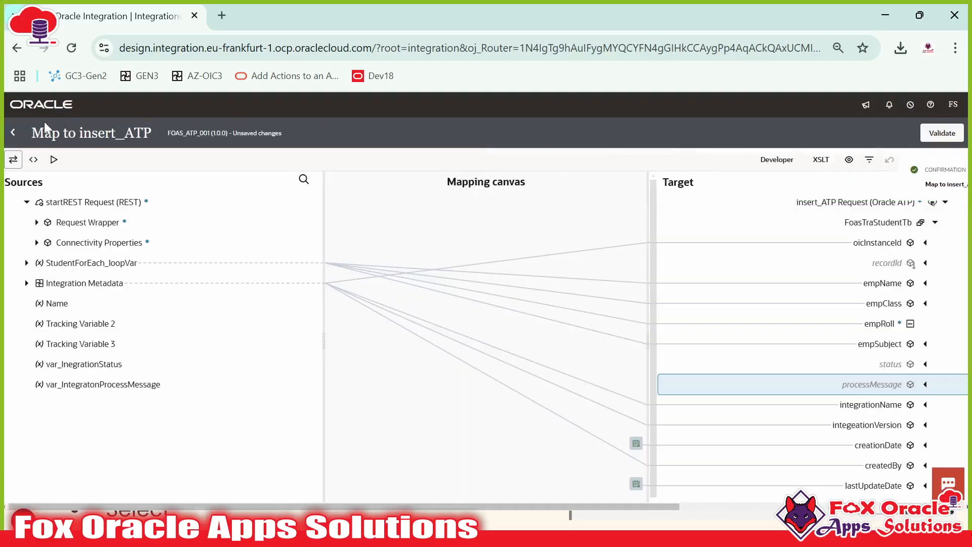
pyautogui.click(13, 134)
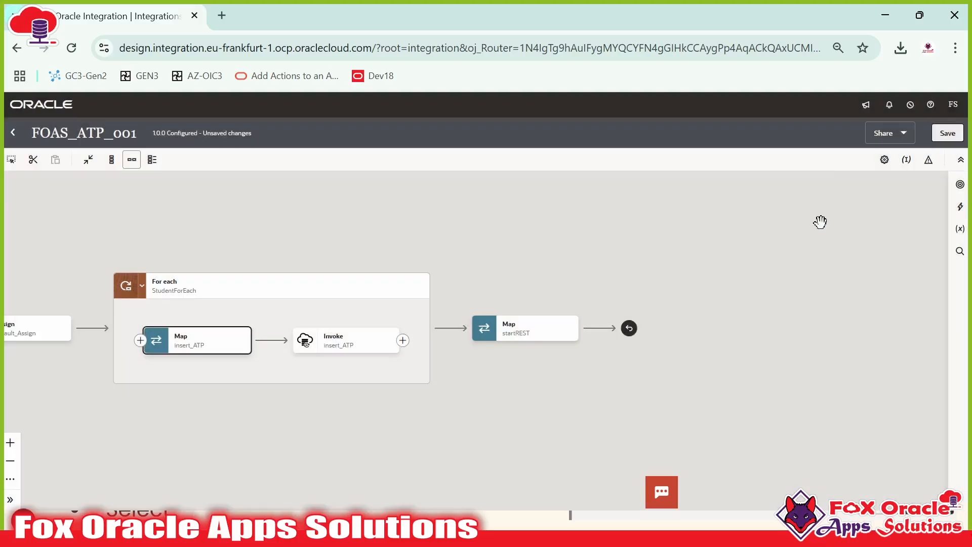
pyautogui.click(947, 133)
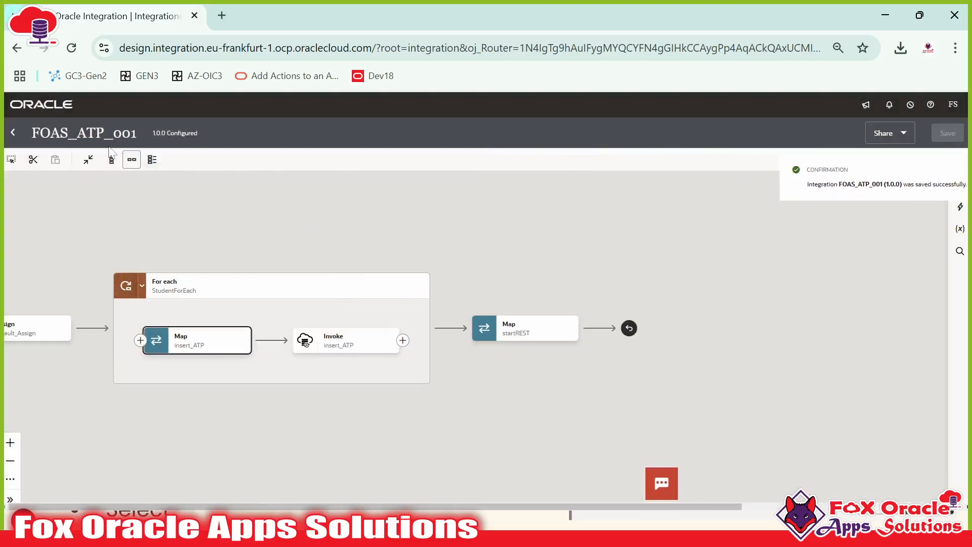
pyautogui.click(12, 130)
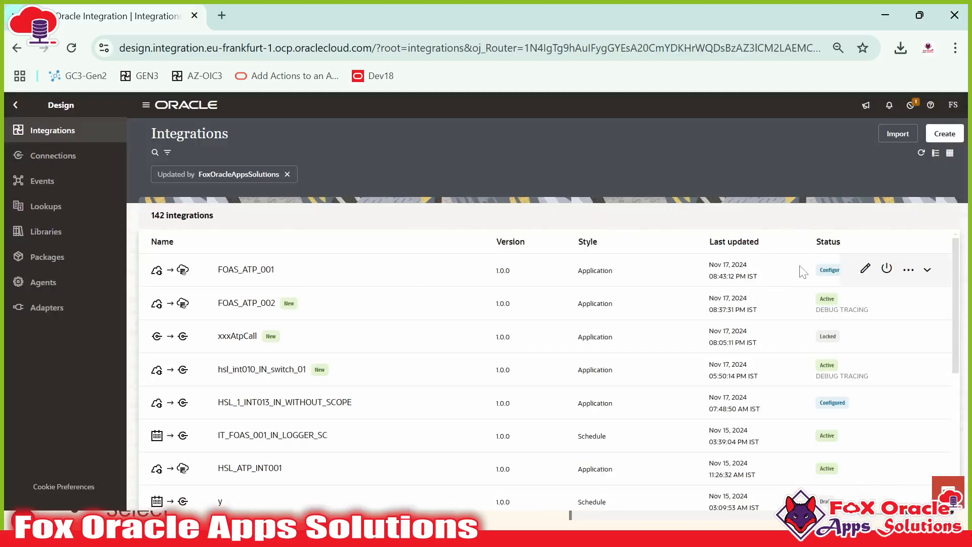
# Step: Activate FOAS_ATP_001, then truncate FOAS_TRA_STUDENT_TB and confirm the select returns 0 rows
pyautogui.click(886, 268)
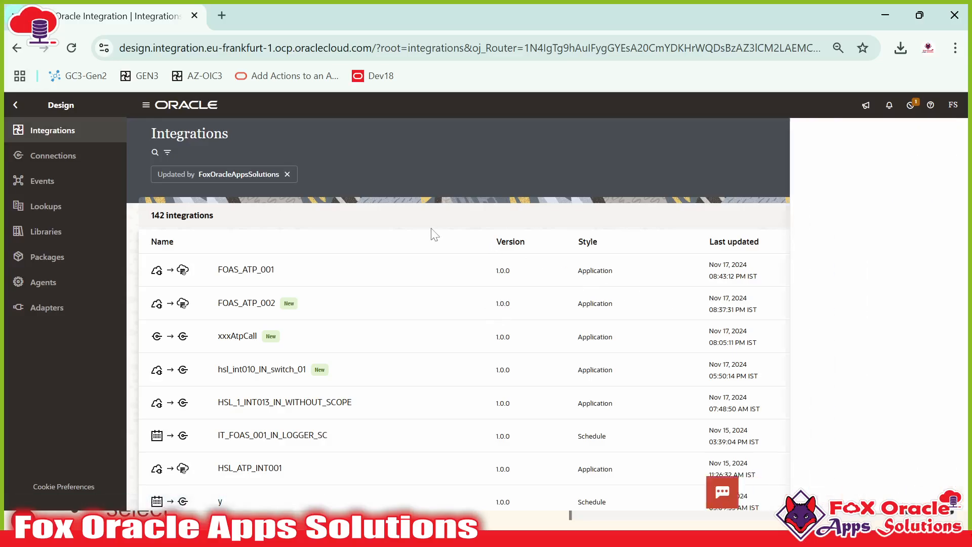
pyautogui.click(934, 483)
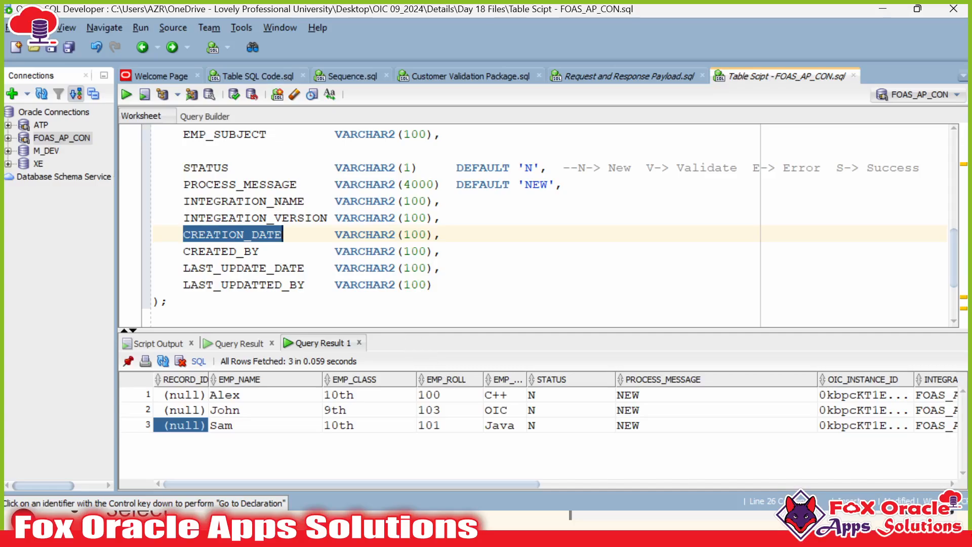
pyautogui.scroll(-1, 405, 223)
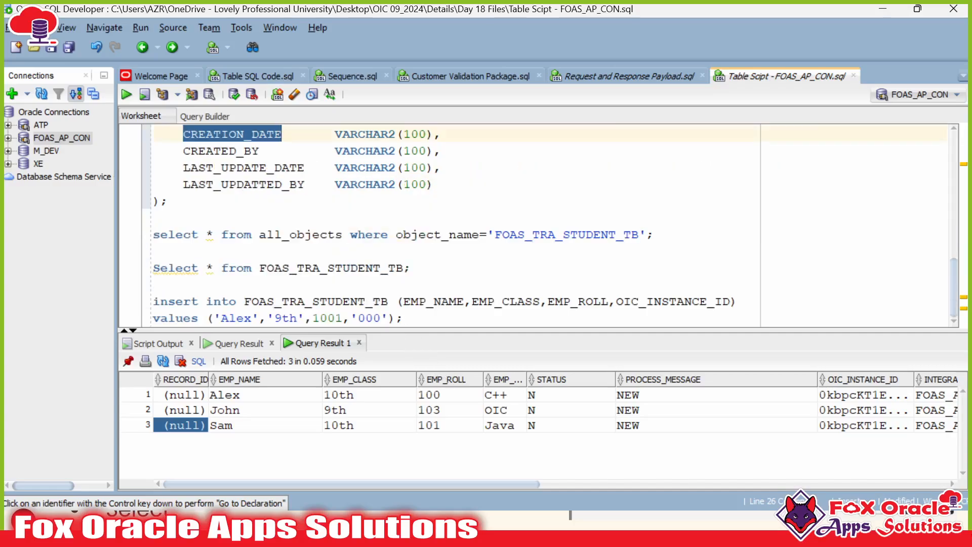
pyautogui.click(374, 267)
pyautogui.hotkey('ctrl', 'Return')
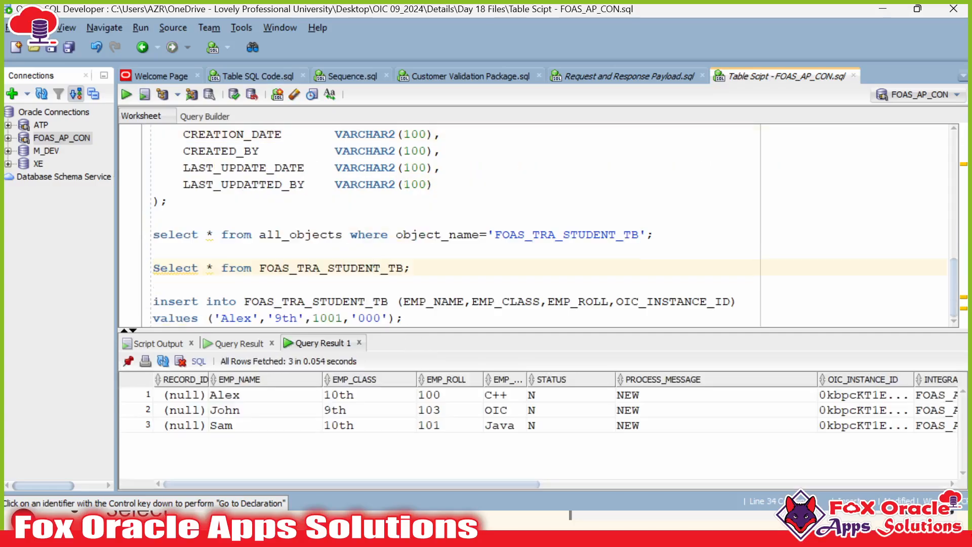
pyautogui.scroll(6, 537, 225)
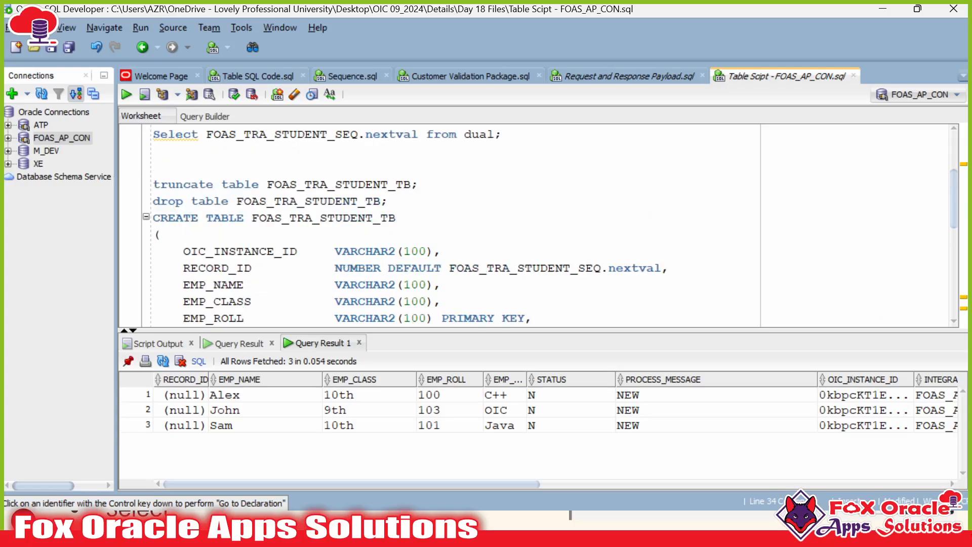
pyautogui.click(343, 184)
pyautogui.hotkey('ctrl', 'Return')
pyautogui.scroll(-6, 337, 185)
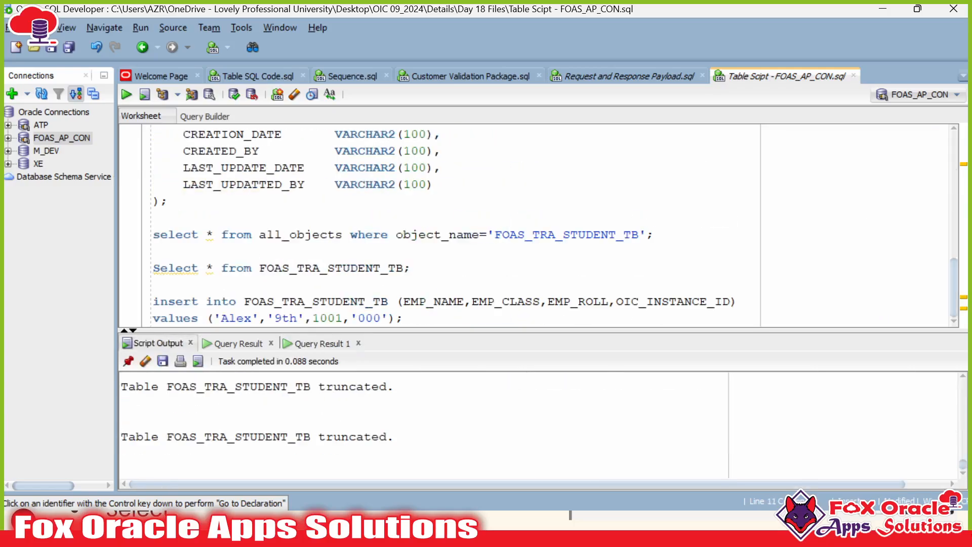
pyautogui.hotkey('ctrl', 'Return')
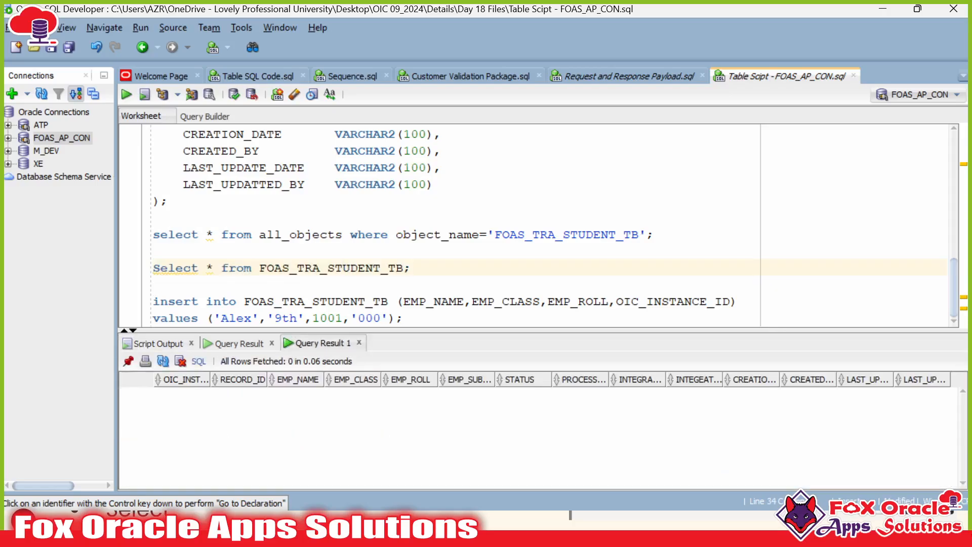
pyautogui.hotkey('alt', 'Tab')
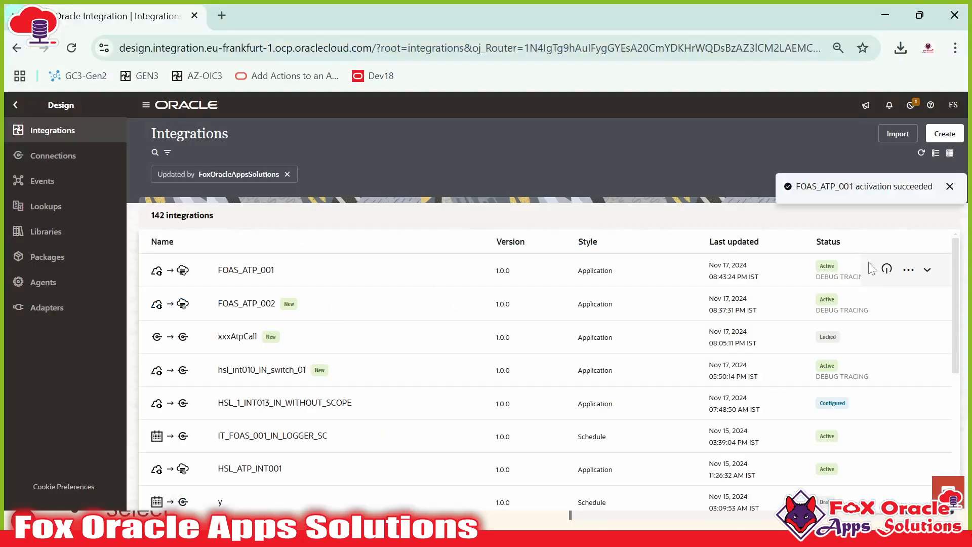
# Step: Open FOAS_ATP_001's Run page and show its request body
pyautogui.click(909, 270)
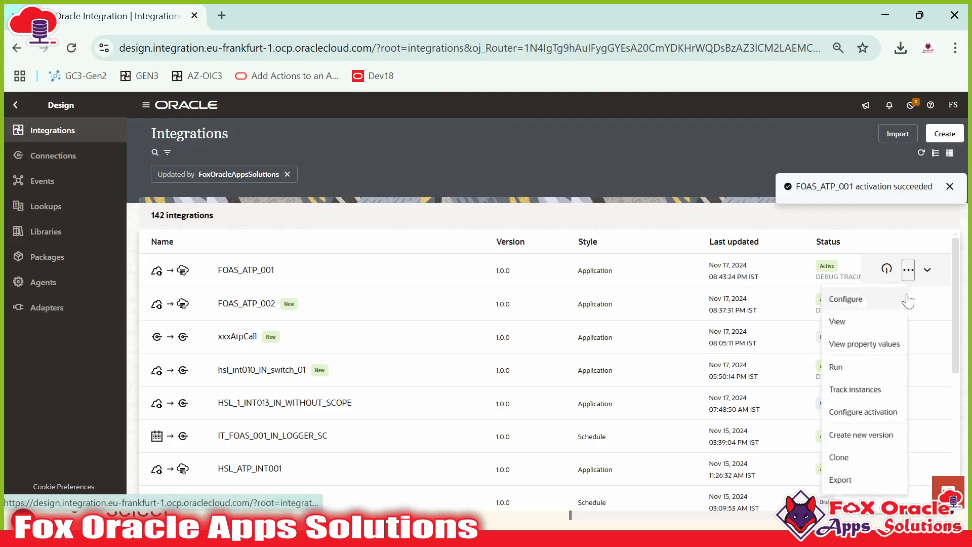
pyautogui.click(846, 375)
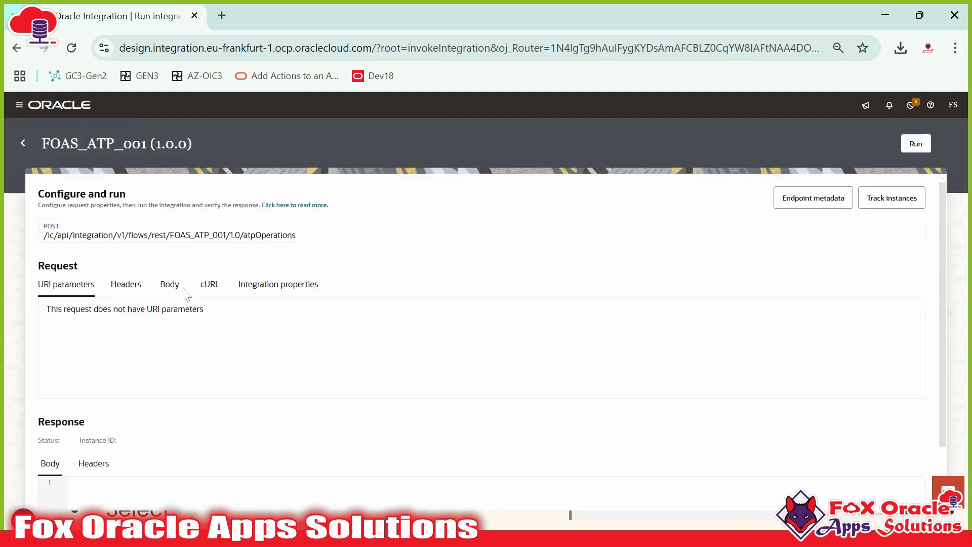
pyautogui.click(169, 284)
pyautogui.scroll(-3, 202, 354)
pyautogui.scroll(5, 323, 336)
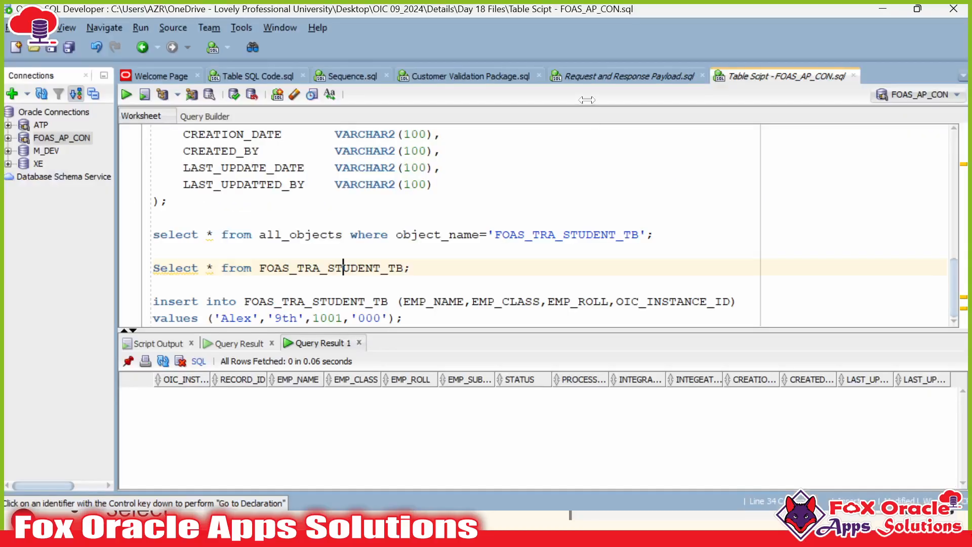
# Step: Copy the three-student StudentInfo payload from SQL Developer into the request body and run it
pyautogui.click(577, 76)
pyautogui.scroll(2, 506, 298)
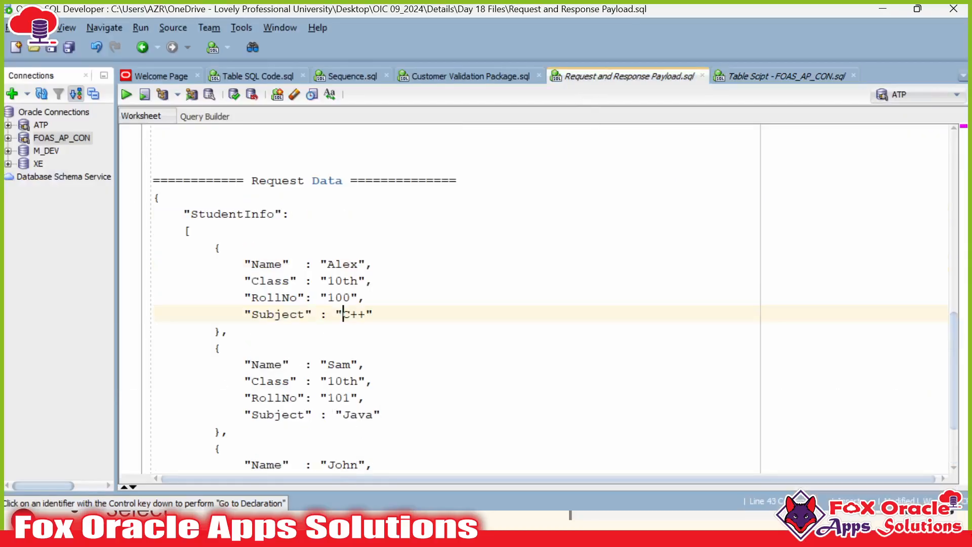
pyautogui.scroll(-2, 506, 298)
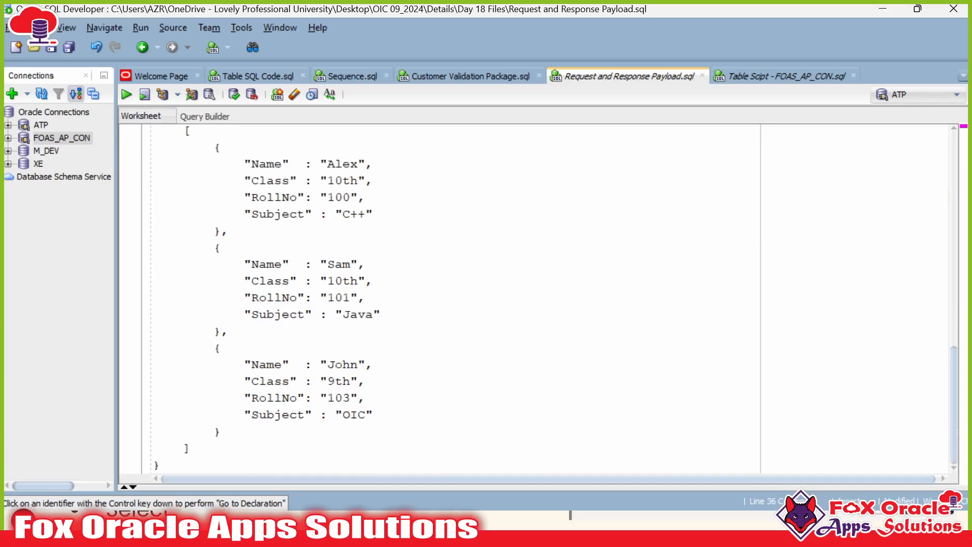
pyautogui.hotkey('ctrl', 'a')
pyautogui.hotkey('ctrl', 'c')
pyautogui.hotkey('alt', 'Tab')
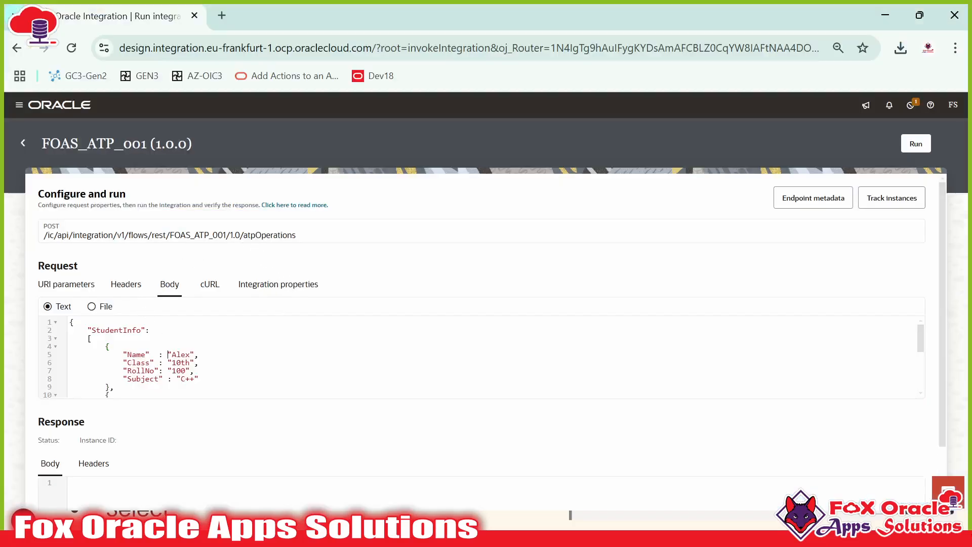
pyautogui.click(169, 354)
pyautogui.hotkey('ctrl', 'a')
pyautogui.write('{     "StudentInfo":     [         {             "Name"  : "Alex",             "Class" : "10th",             "RollNo": "100",             "Subject" : "C++"         },         {             "Name"  : "Sam",             "Class" : "10th",             "RollNo": "101",             "Subject" : "Java"         },         {             "Name"  : "John",             "Class" : "9th",             "RollNo": "103",             "Subject" : "OIC"         }     ] }')
pyautogui.scroll(4, 909, 355)
pyautogui.click(915, 143)
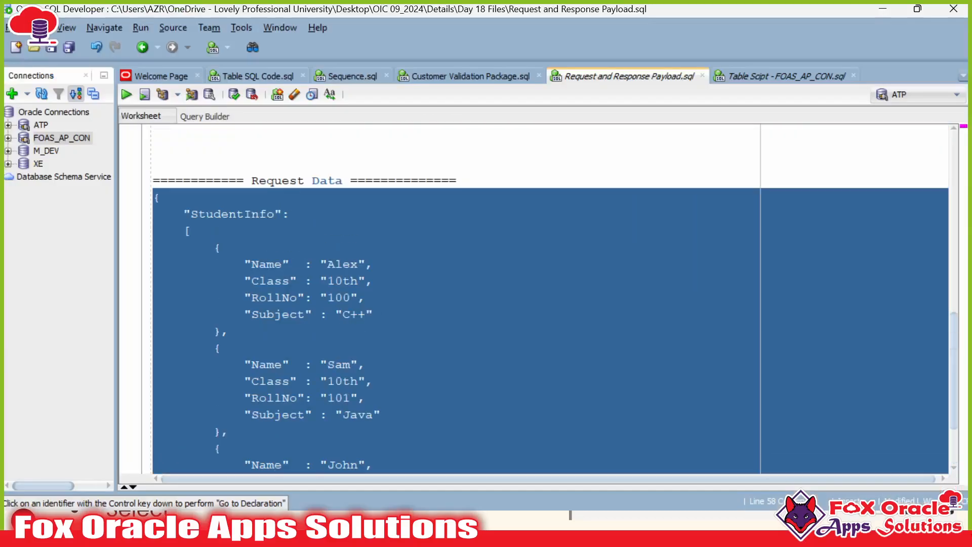
pyautogui.press('Right')
pyautogui.press('Return')
pyautogui.press('Return')
pyautogui.press('Return')
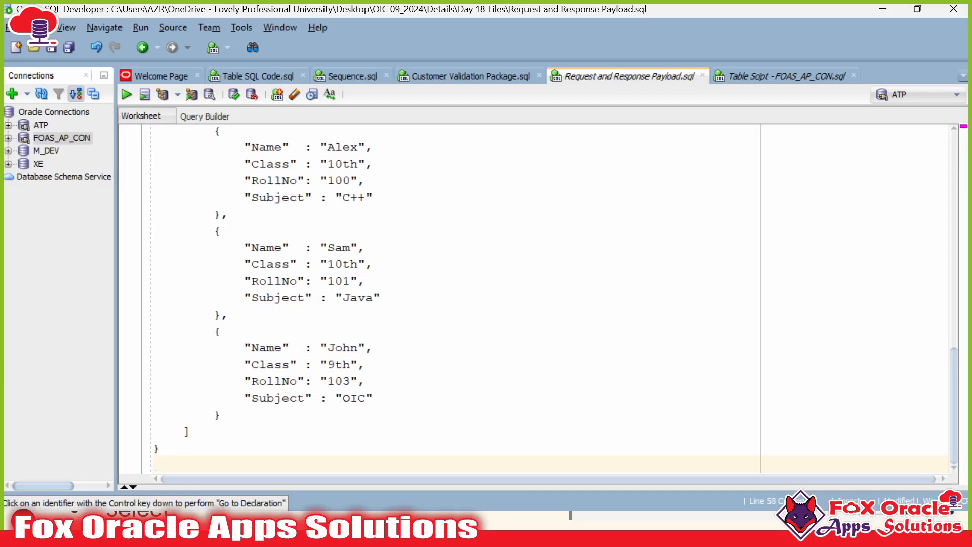
# Step: Add a '====== Update Reuqest Payload' header and paste the student JSON beneath it
pyautogui.write('====== Upda')
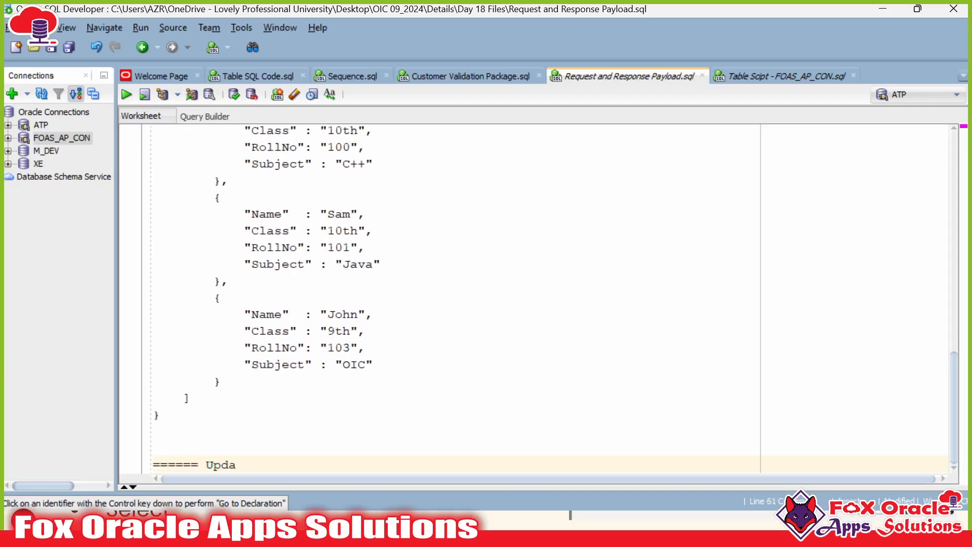
pyautogui.write('te Reuqest')
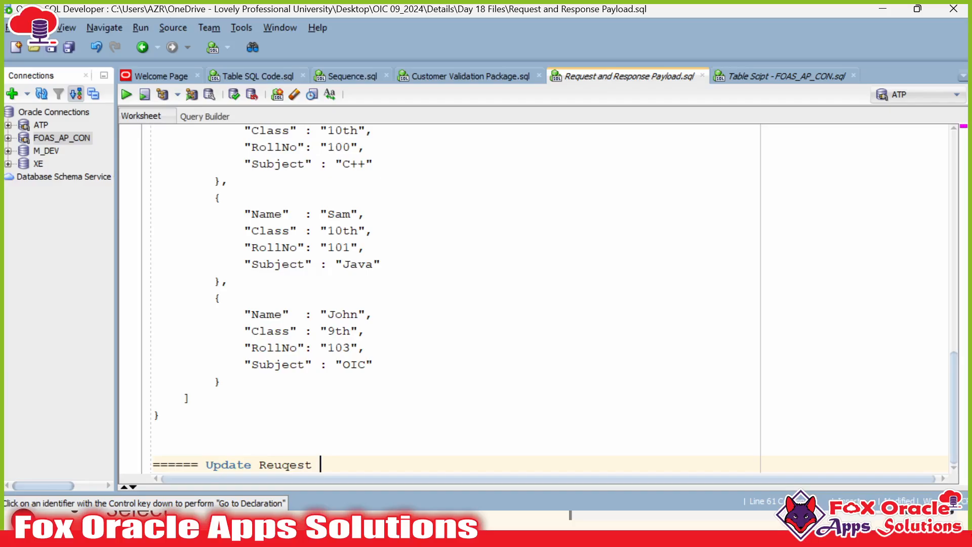
pyautogui.write(' Payload =')
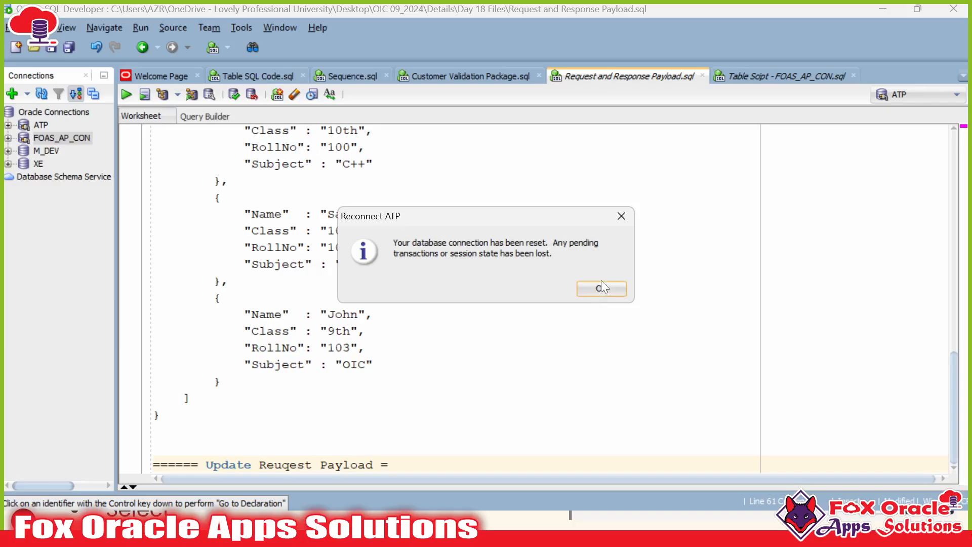
pyautogui.press('Return')
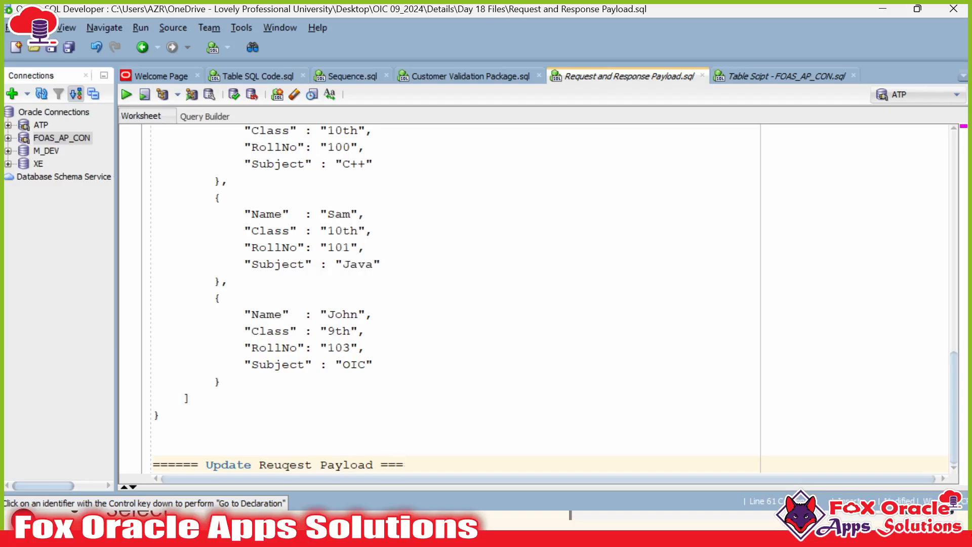
pyautogui.press('Return')
pyautogui.hotkey('ctrl', 'v')
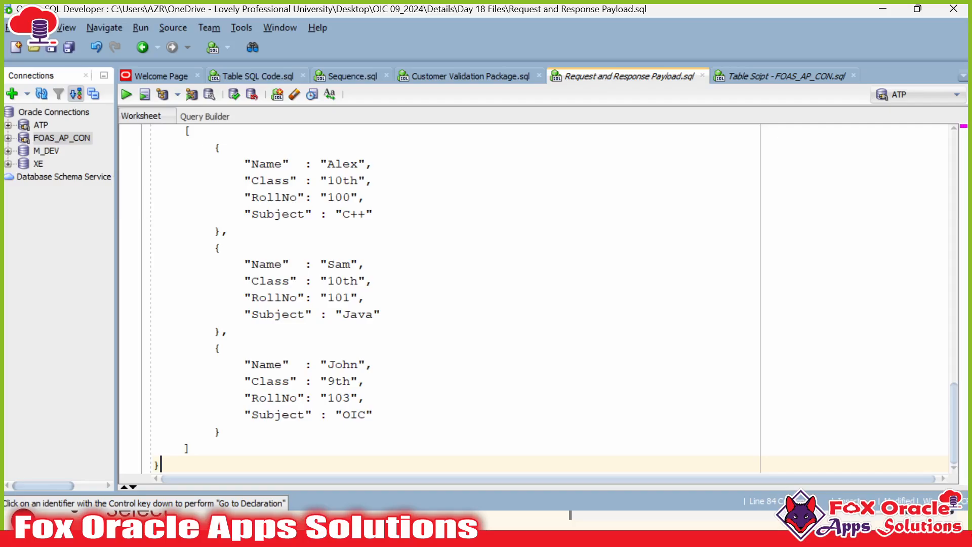
pyautogui.scroll(1, 537, 298)
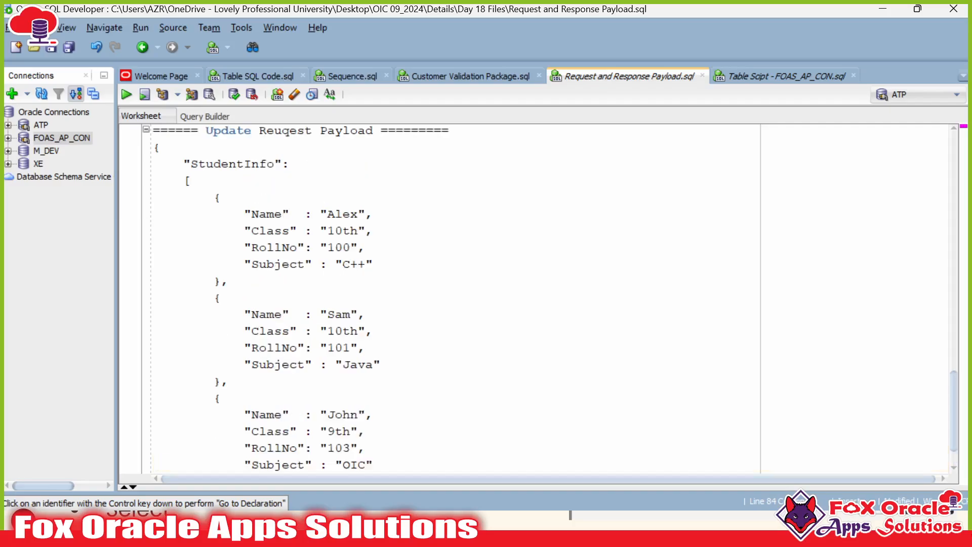
# Step: Strip 'th' from all three class values, making them 10, 10 and 9
pyautogui.click(343, 231)
pyautogui.hotkey('shift', 'Right')
pyautogui.hotkey('shift', 'Right')
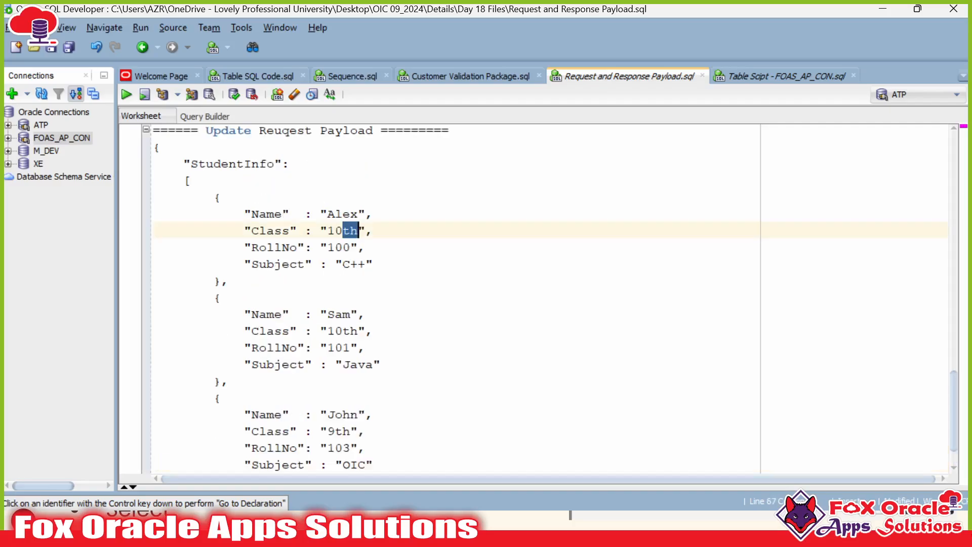
pyautogui.press('BackSpace')
pyautogui.hotkey('shift', 'Right')
pyautogui.hotkey('shift', 'Right')
pyautogui.press('BackSpace')
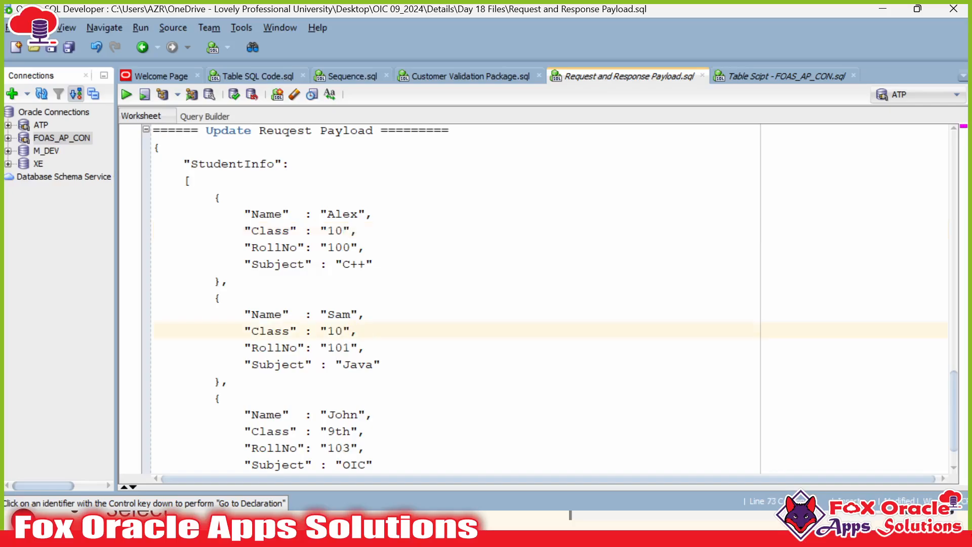
pyautogui.hotkey('shift', 'Right')
pyautogui.hotkey('shift', 'Right')
pyautogui.press('BackSpace')
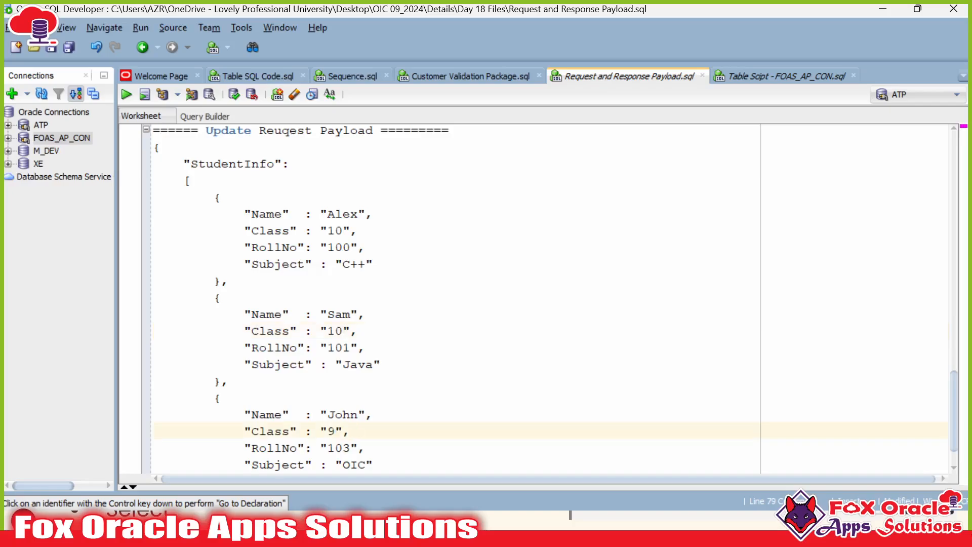
pyautogui.scroll(-1, 537, 299)
pyautogui.press('Down')
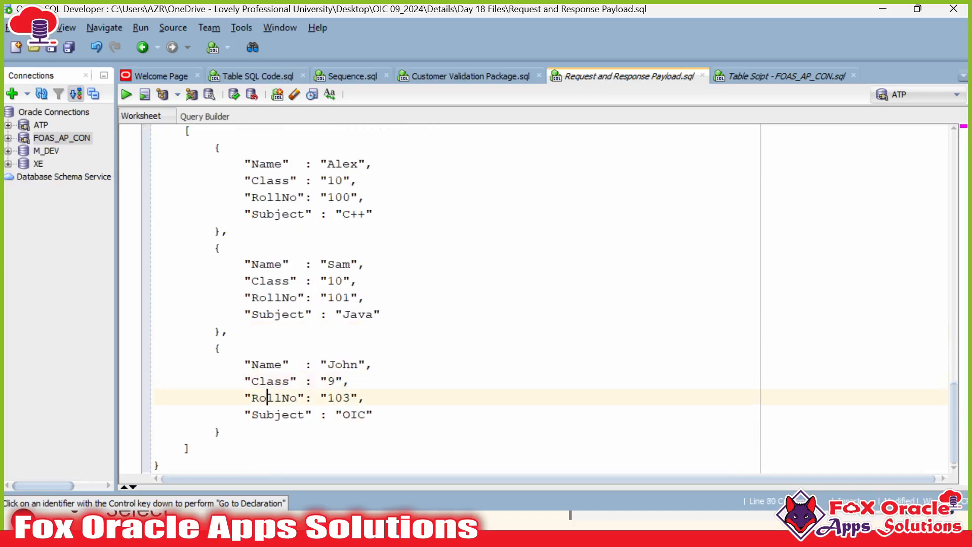
# Step: Change the subjects to Oracle Integration Cloud, Basic Java and C++ with OPPs
pyautogui.doubleClick(268, 397)
pyautogui.doubleClick(361, 414)
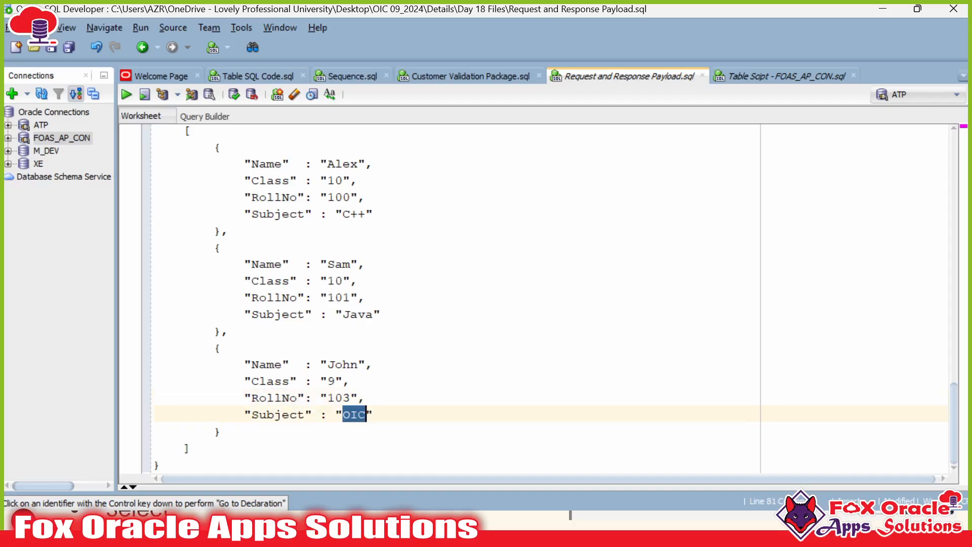
pyautogui.write('Oracle INtegr')
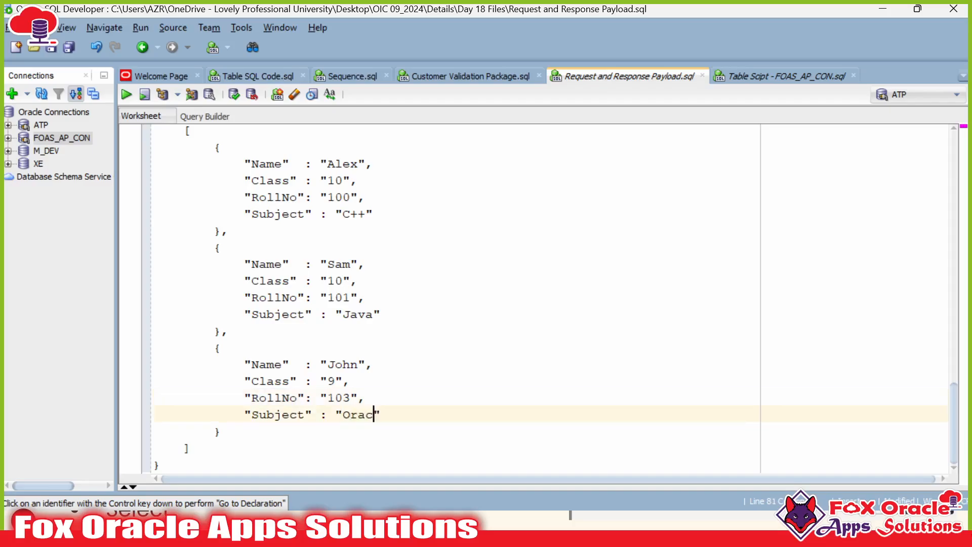
pyautogui.press('BackSpace')
pyautogui.press('BackSpace')
pyautogui.write('ntegration Cloud')
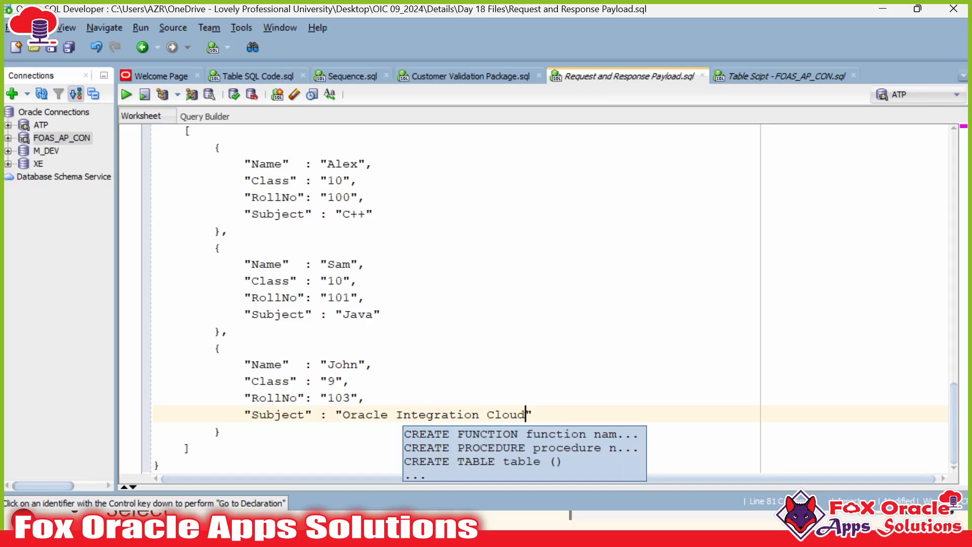
pyautogui.click(344, 313)
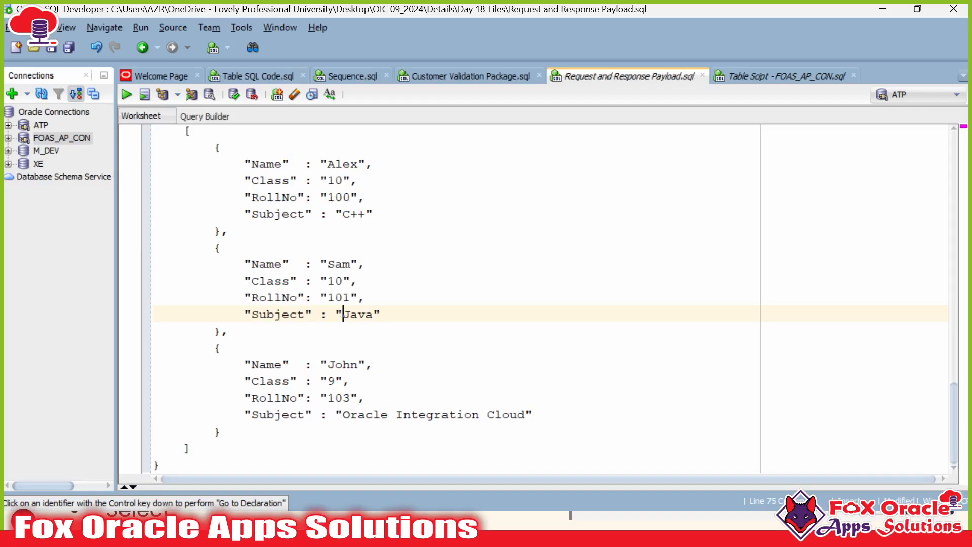
pyautogui.write('Basic')
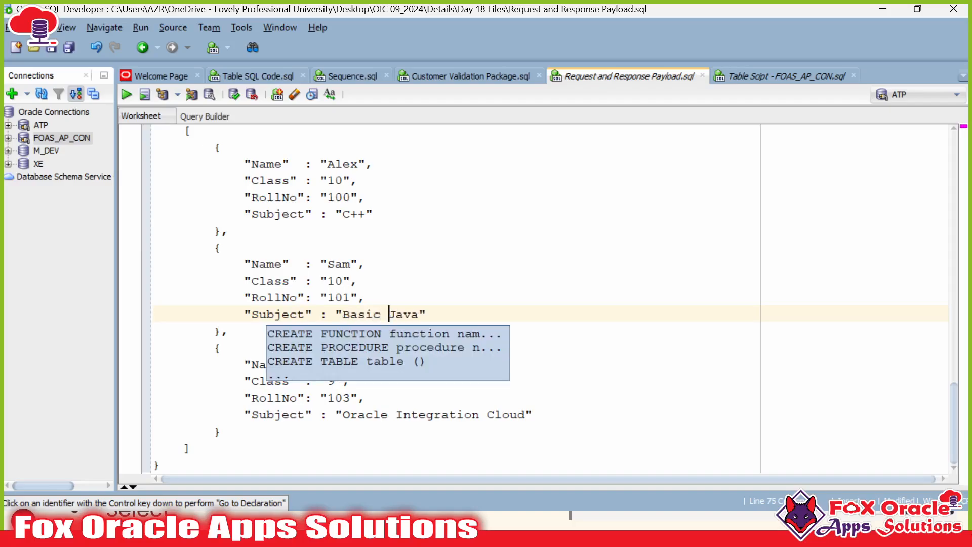
pyautogui.click(366, 214)
pyautogui.write('with Opp')
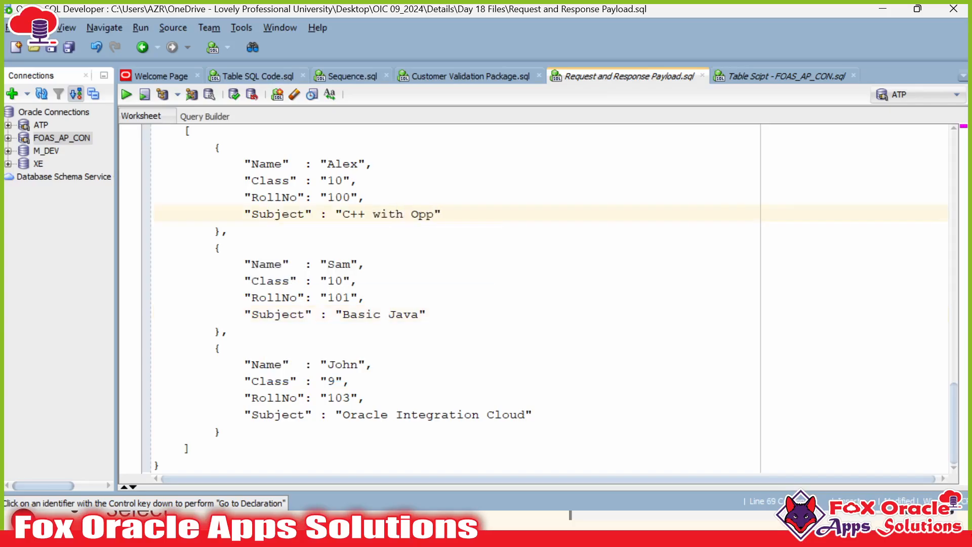
pyautogui.press('BackSpace')
pyautogui.write('PPs')
pyautogui.click(358, 164)
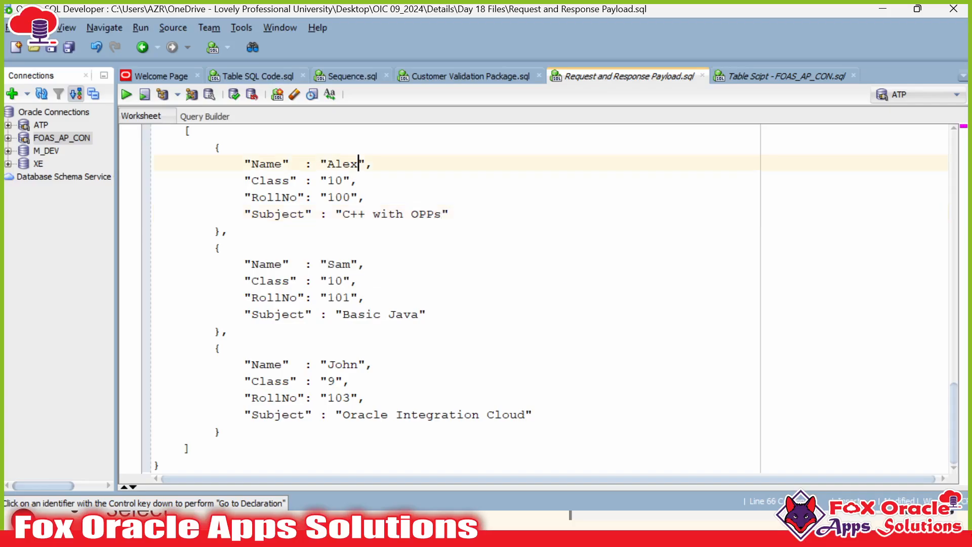
pyautogui.click(350, 381)
pyautogui.scroll(4, 350, 381)
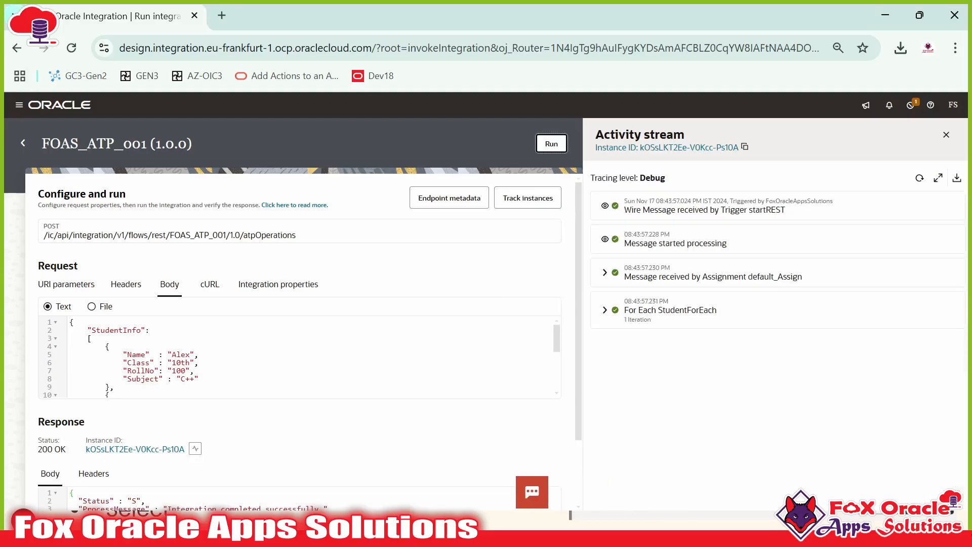
pyautogui.scroll(-5, 298, 355)
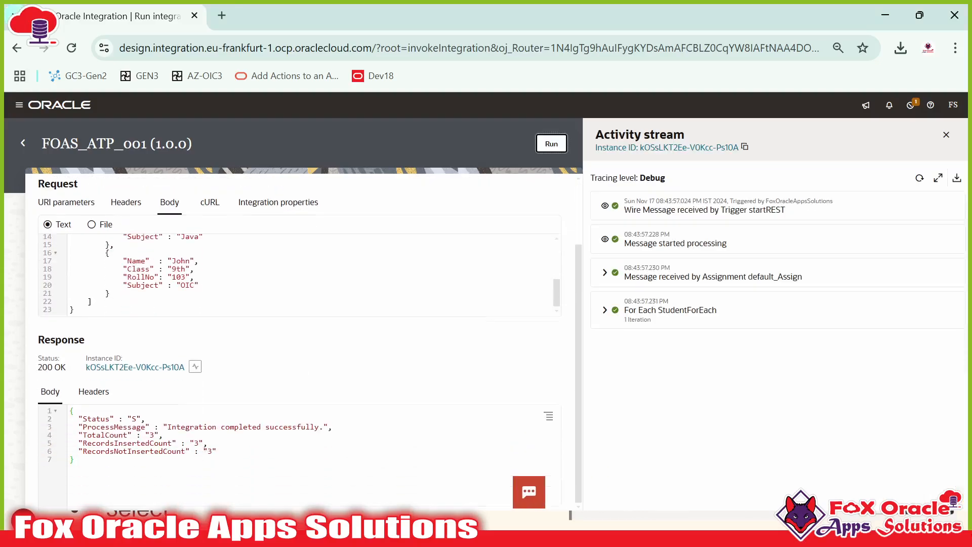
pyautogui.scroll(2, 177, 197)
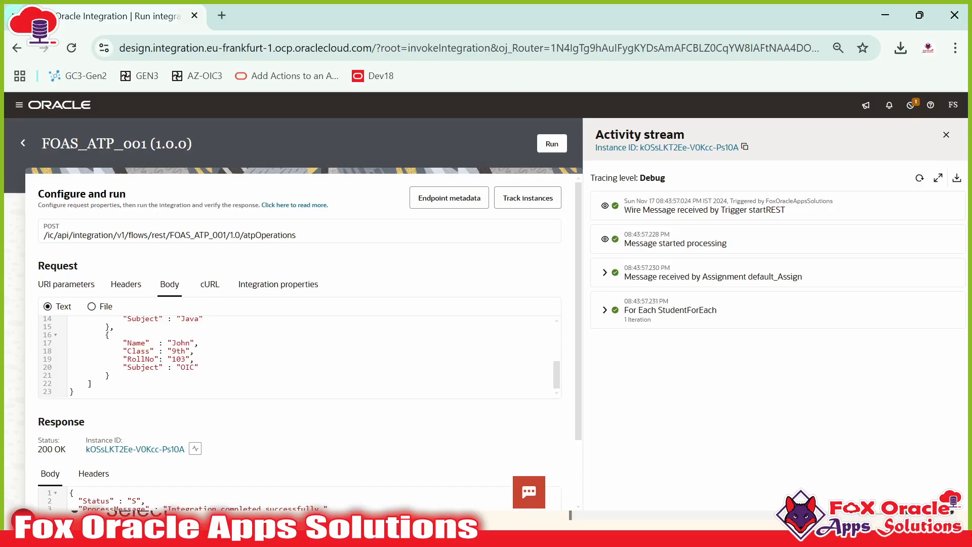
pyautogui.scroll(-2, 222, 357)
# Step: Rerun the FOAS_TRA_STUDENT_TB query and inspect the rows' STATUS, PROCESS_MESSAGE and RECORD_ID values
pyautogui.hotkey('alt', 'Tab')
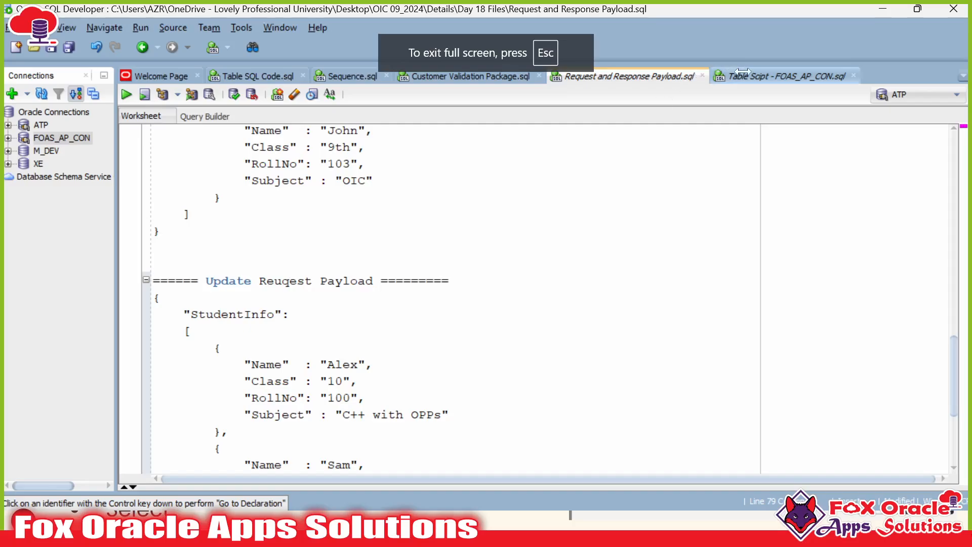
pyautogui.click(742, 75)
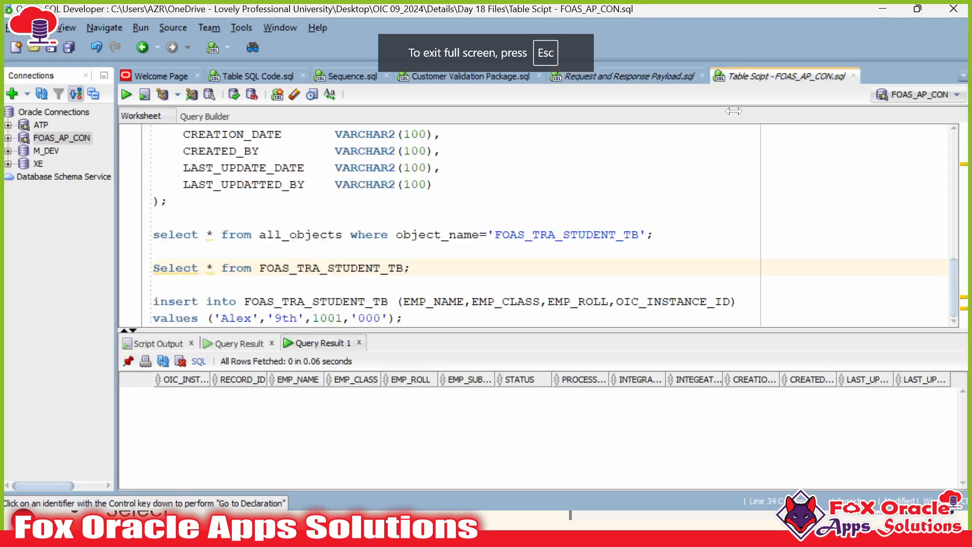
pyautogui.hotkey('ctrl', 'Return')
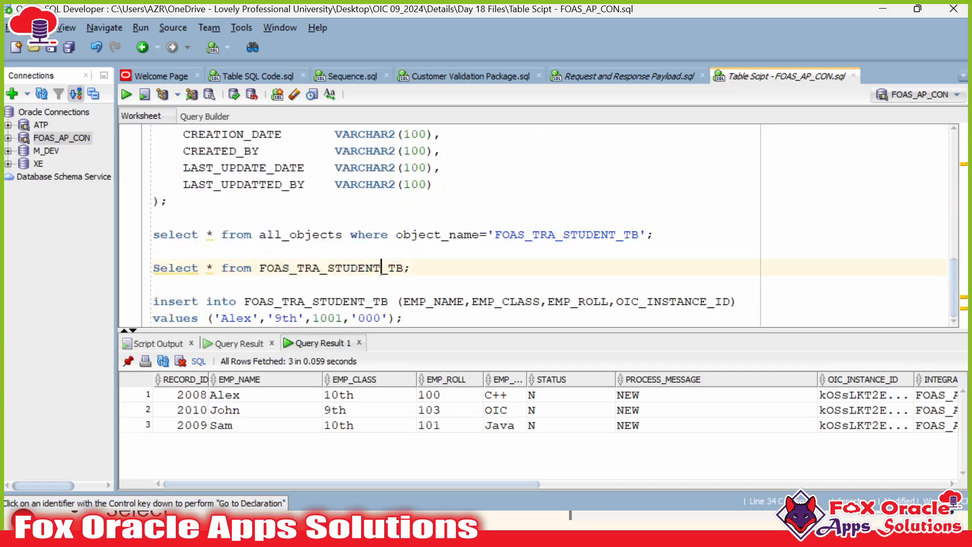
pyautogui.moveTo(194, 395); pyautogui.dragTo(921, 429)
pyautogui.click(598, 427)
pyautogui.moveTo(493, 398); pyautogui.dragTo(497, 421)
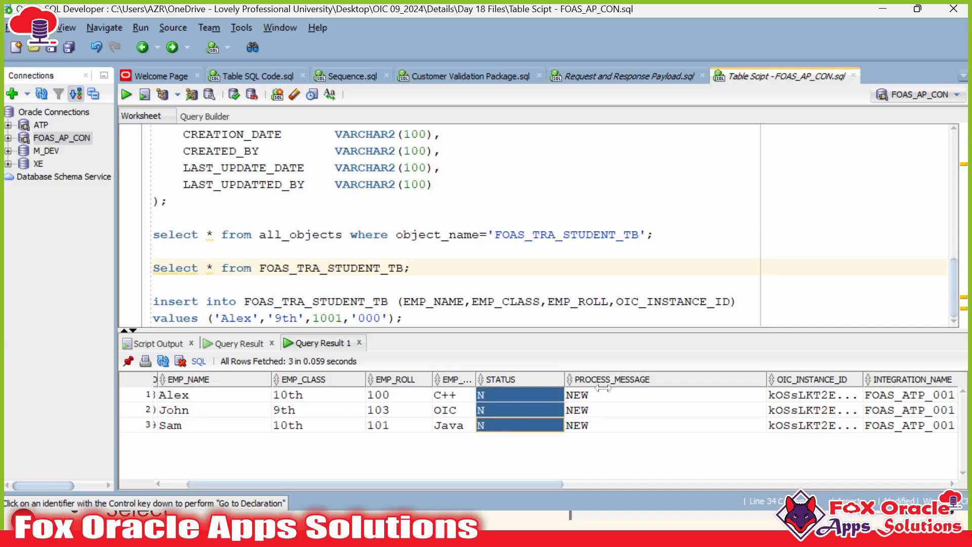
pyautogui.moveTo(604, 395); pyautogui.dragTo(606, 431)
pyautogui.moveTo(540, 484); pyautogui.dragTo(376, 485)
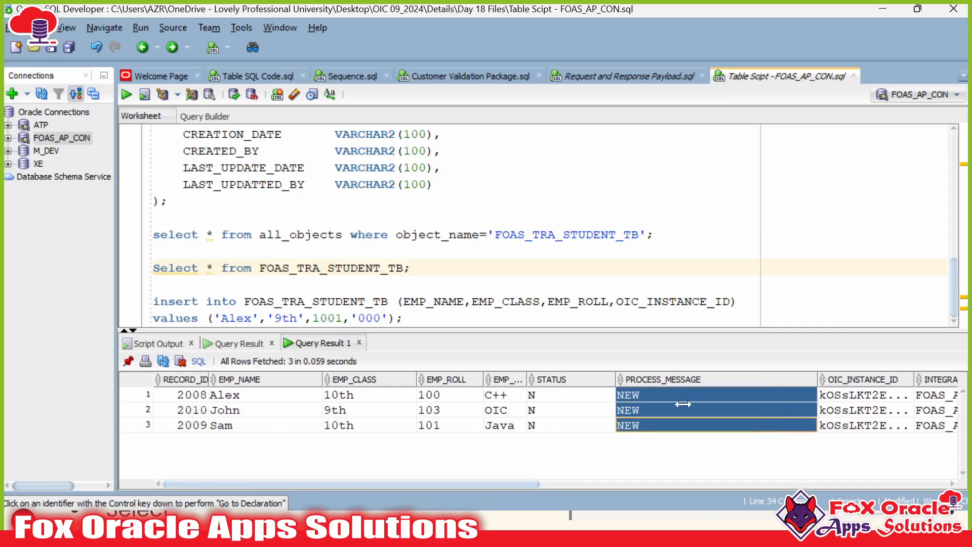
pyautogui.moveTo(180, 395); pyautogui.dragTo(178, 422)
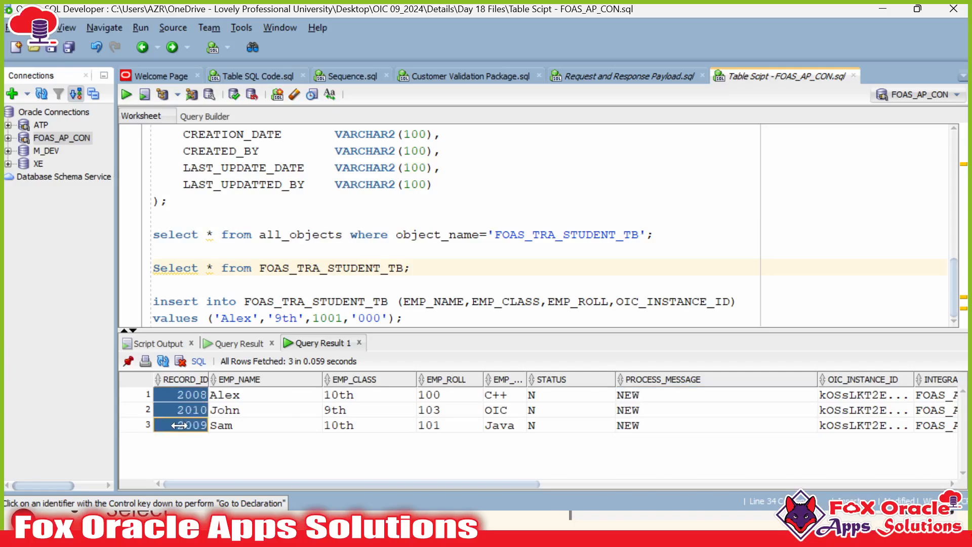
pyautogui.scroll(4, 455, 226)
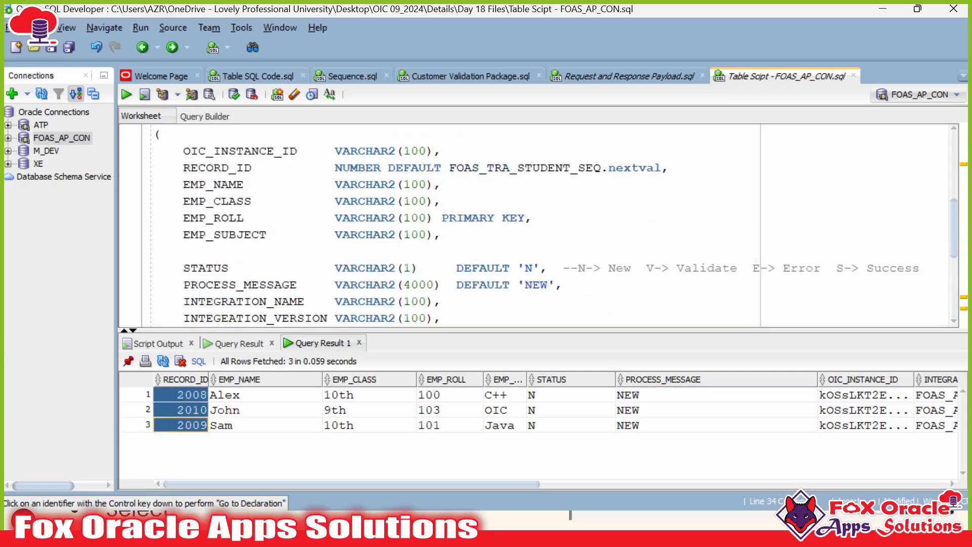
# Step: Check PROCESS_MESSAGE's NEW default, then narrow PROCESS_MESSAGE and move INTEGRATION_NAME in the results grid
pyautogui.click(365, 284)
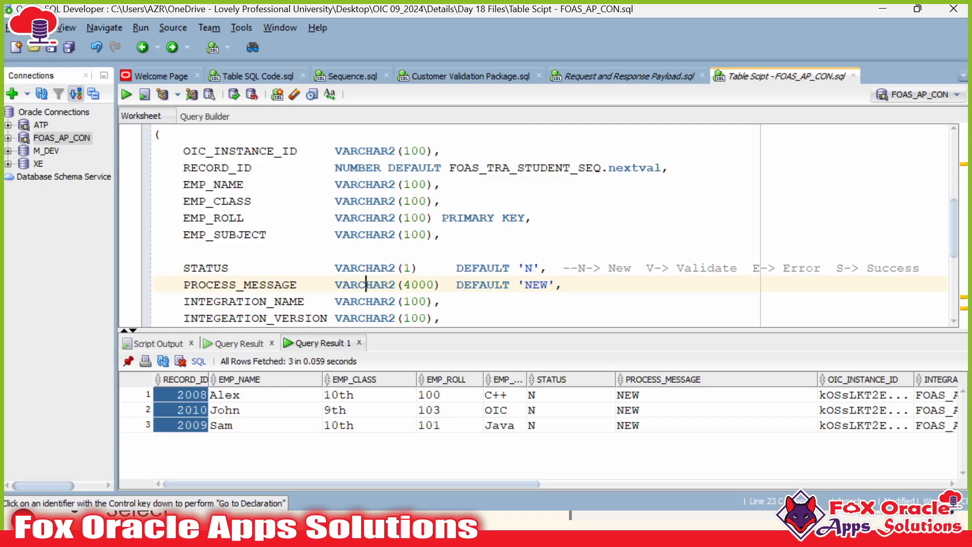
pyautogui.click(502, 285)
pyautogui.click(495, 167)
pyautogui.scroll(-1, 495, 168)
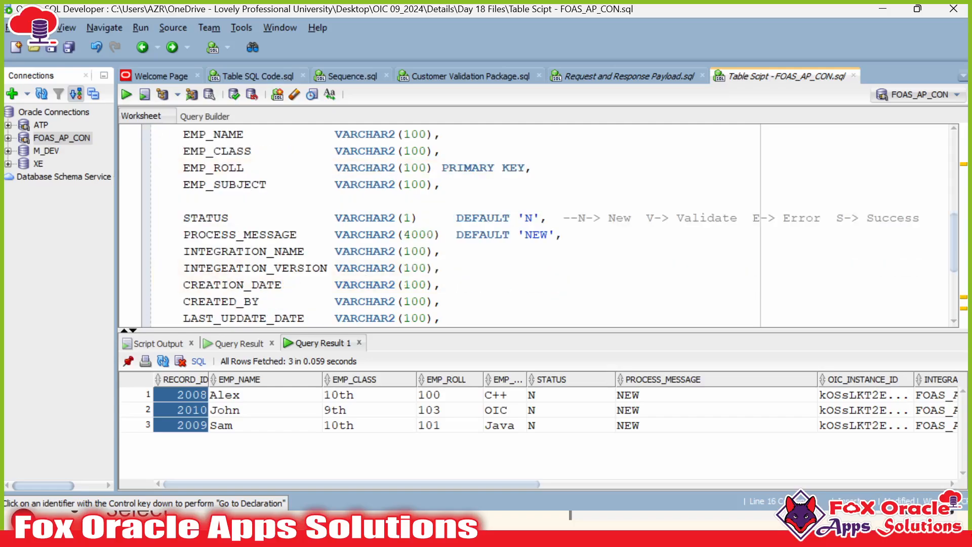
pyautogui.moveTo(371, 394); pyautogui.dragTo(859, 458)
pyautogui.moveTo(552, 484); pyautogui.dragTo(303, 475)
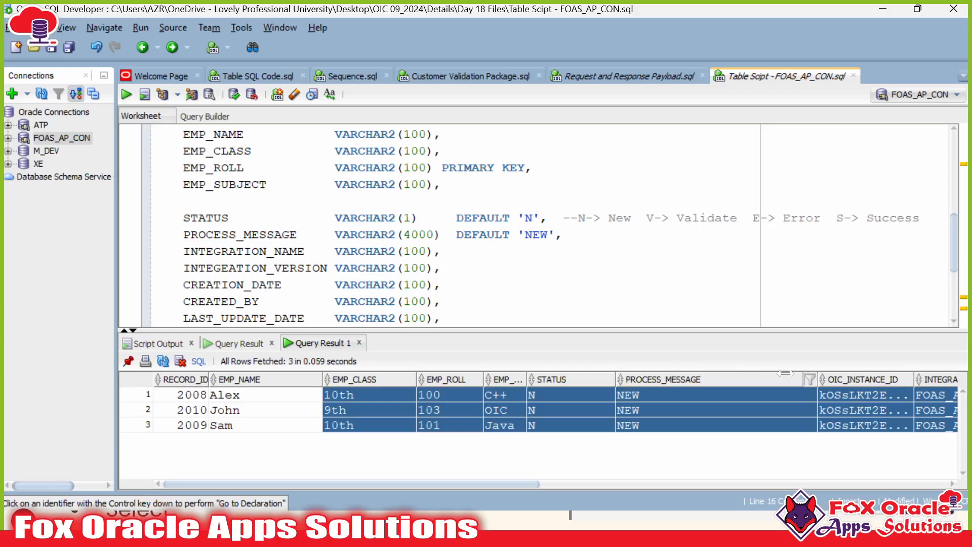
pyautogui.moveTo(817, 375)
pyautogui.mouseDown()
pyautogui.moveTo(721, 371)
pyautogui.moveTo(817, 374)
pyautogui.mouseUp()
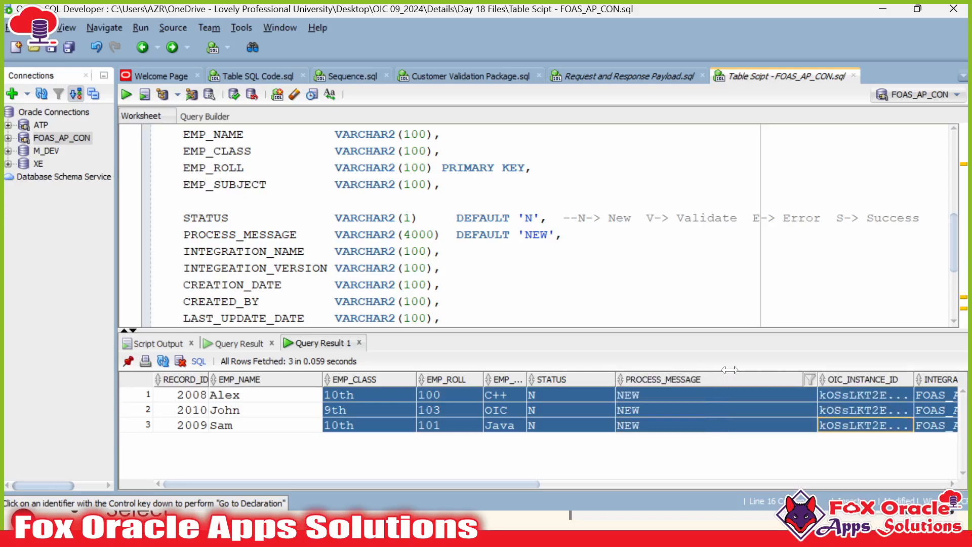
pyautogui.moveTo(932, 377)
pyautogui.mouseDown()
pyautogui.moveTo(964, 379)
pyautogui.moveTo(917, 386)
pyautogui.mouseUp()
pyautogui.click(614, 428)
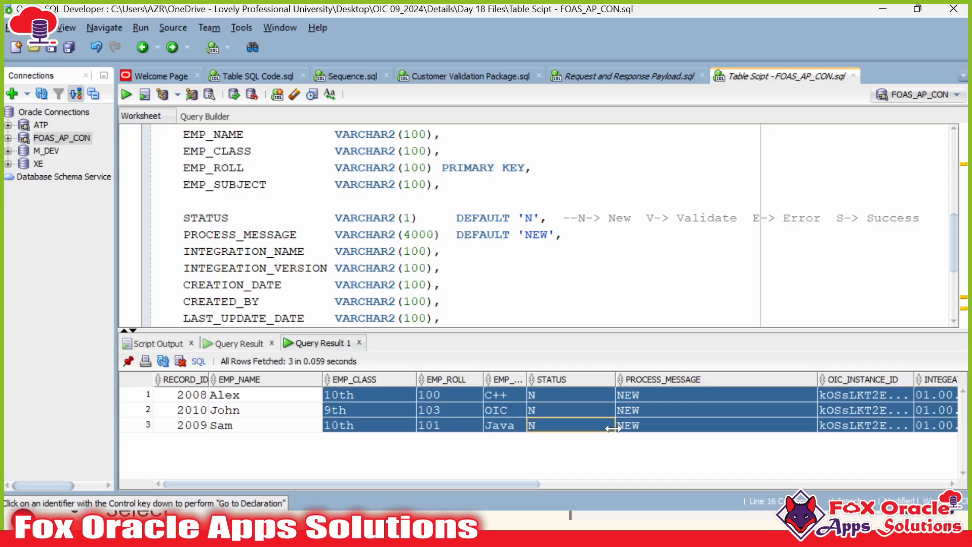
pyautogui.hotkey('alt', 'Tab')
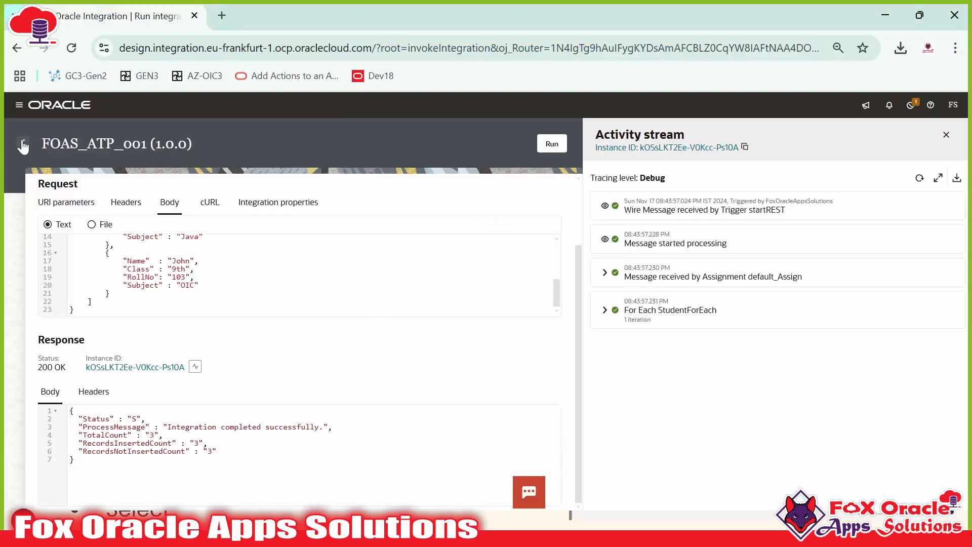
# Step: Open Oracle Integration in a new tab and go to Design > Integrations
pyautogui.click(220, 15)
pyautogui.click(152, 79)
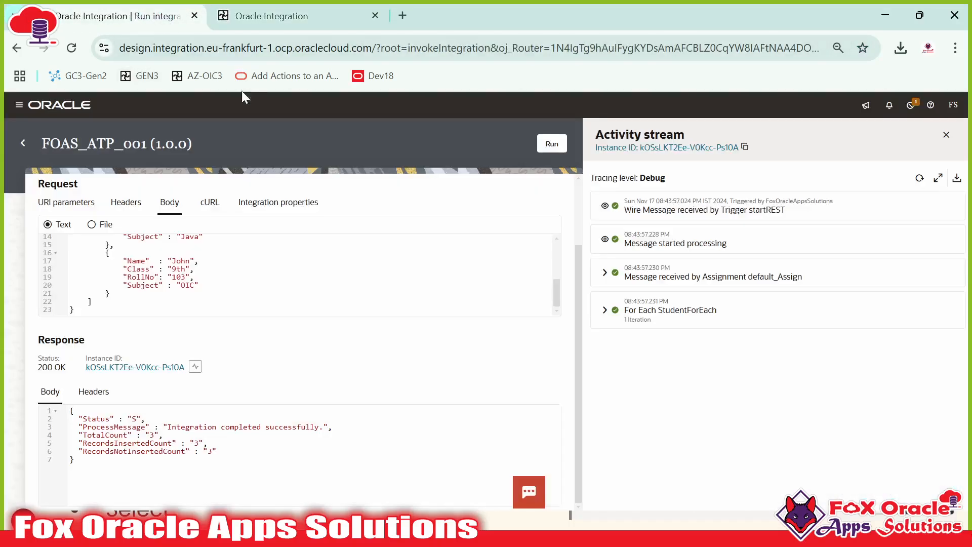
pyautogui.click(274, 15)
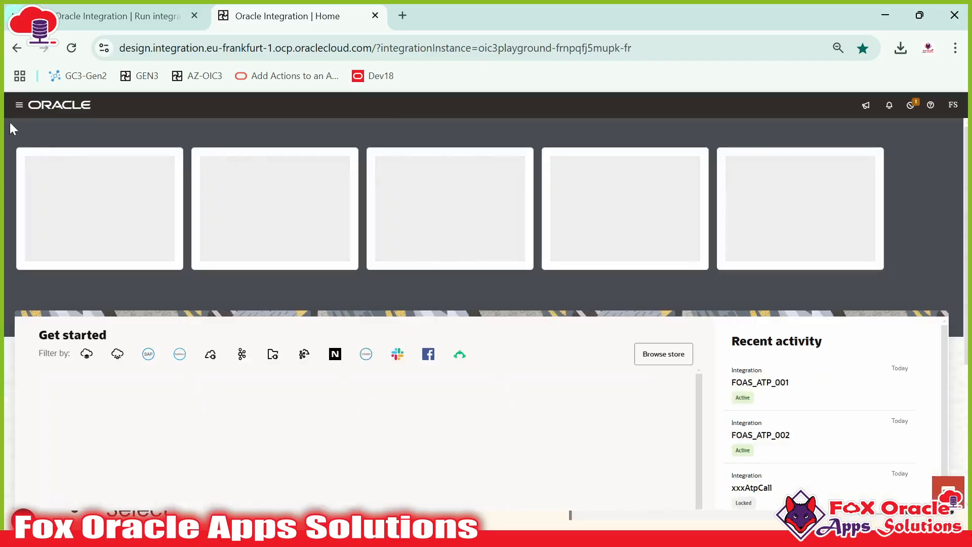
pyautogui.click(20, 105)
pyautogui.click(76, 183)
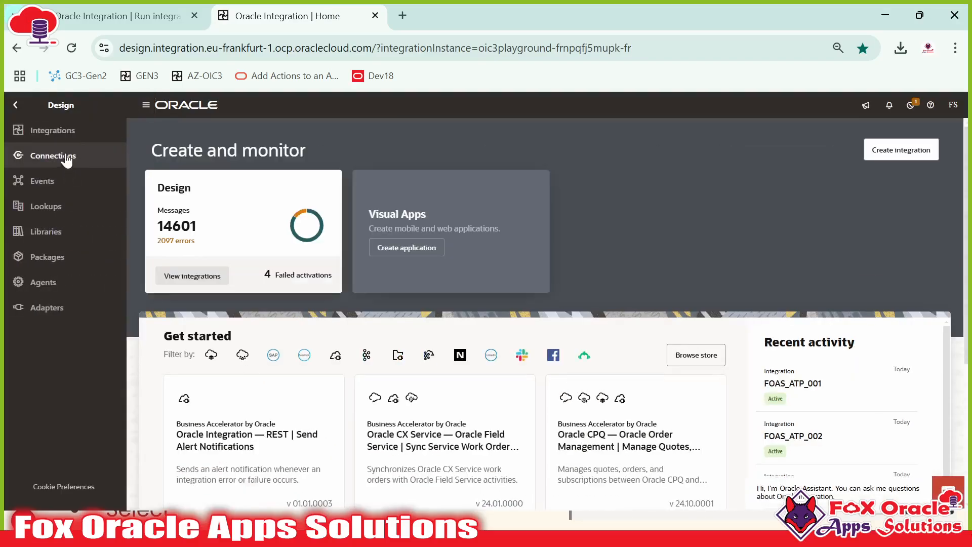
pyautogui.click(67, 132)
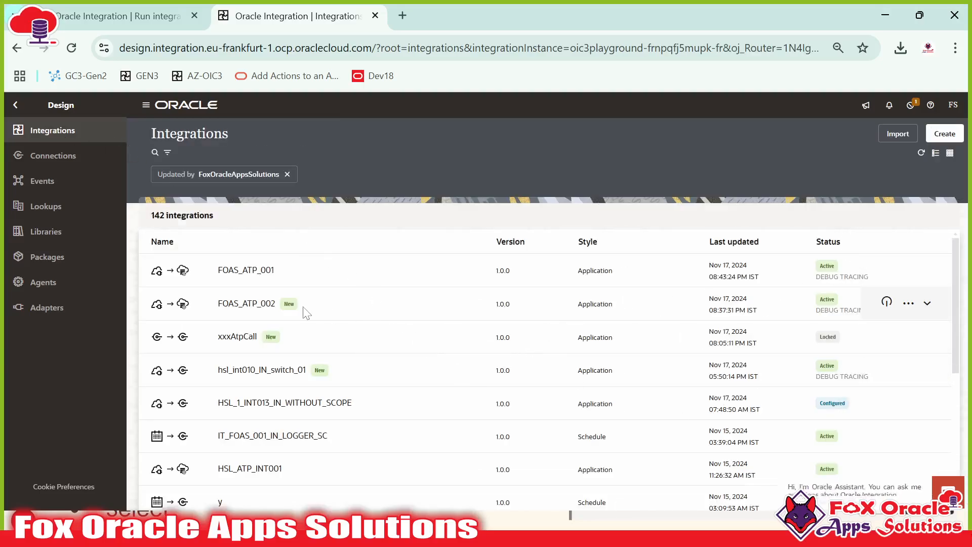
# Step: Open FOAS_ATP_002's Run page and delete its sample request body
pyautogui.click(908, 303)
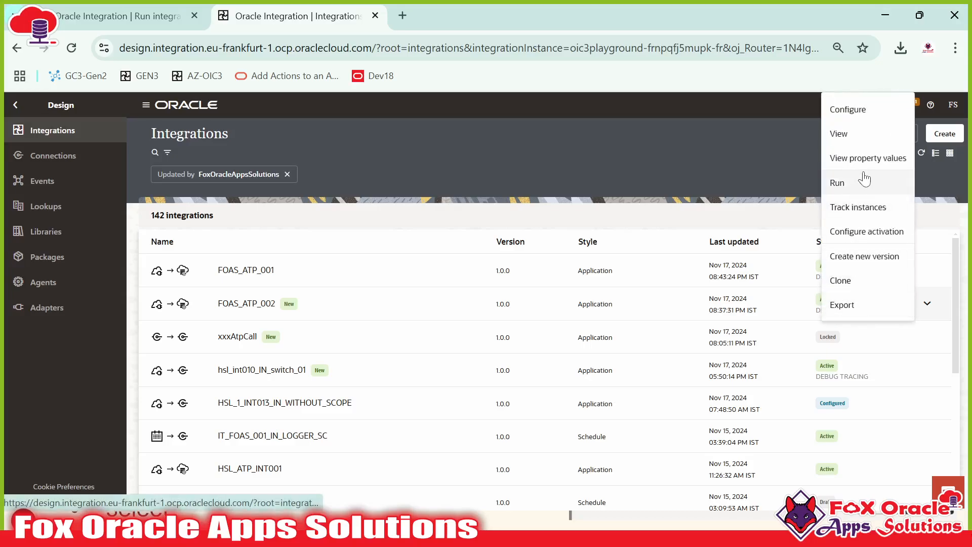
pyautogui.click(844, 182)
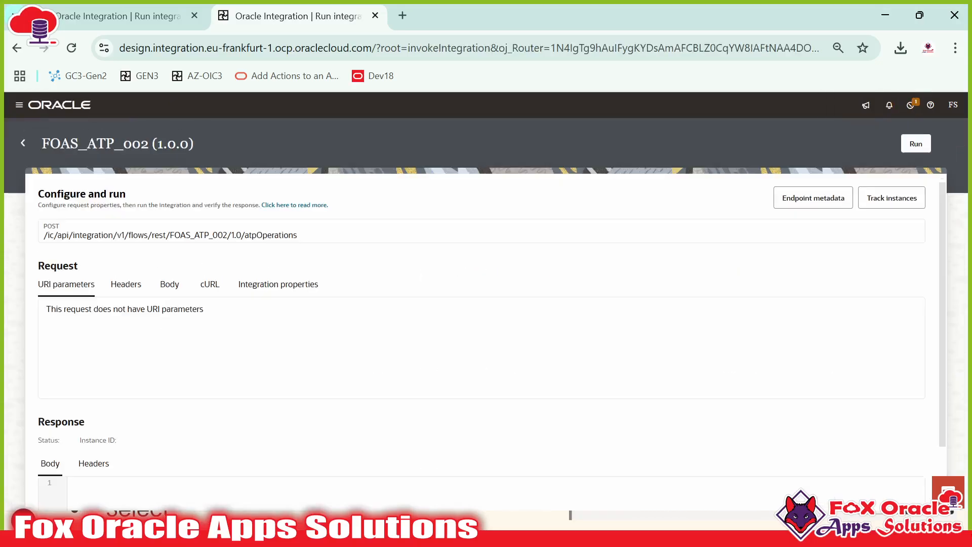
pyautogui.click(169, 285)
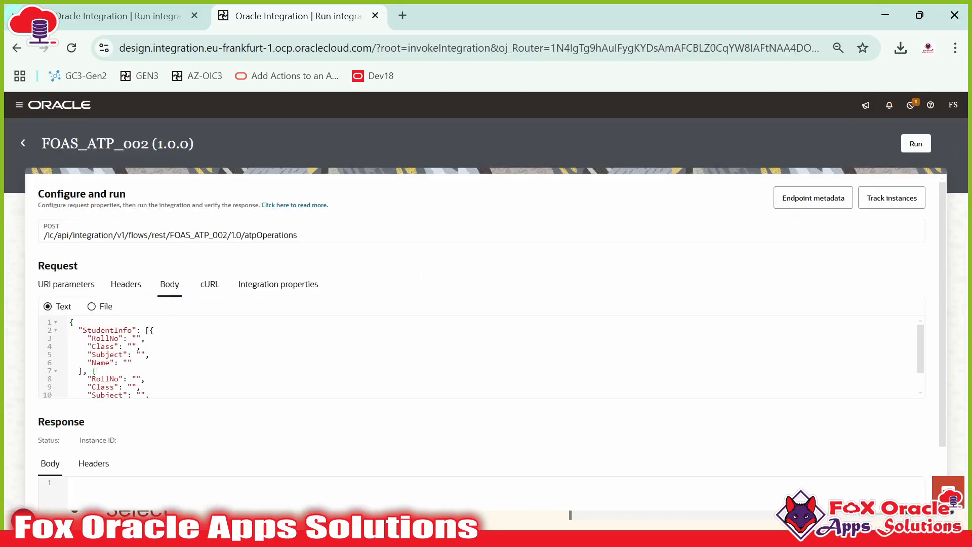
pyautogui.hotkey('ctrl', 'a')
pyautogui.press('BackSpace')
pyautogui.hotkey('alt', 'Tab')
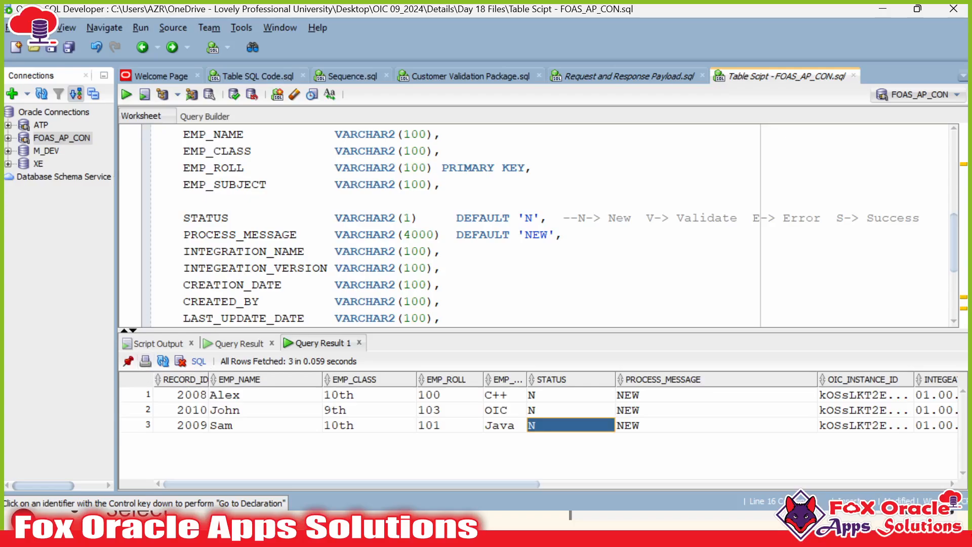
# Step: Copy the Update Request Payload JSON for Alex, Sam and John from Request and Response Payload.sql
pyautogui.click(630, 76)
pyautogui.scroll(-2, 537, 299)
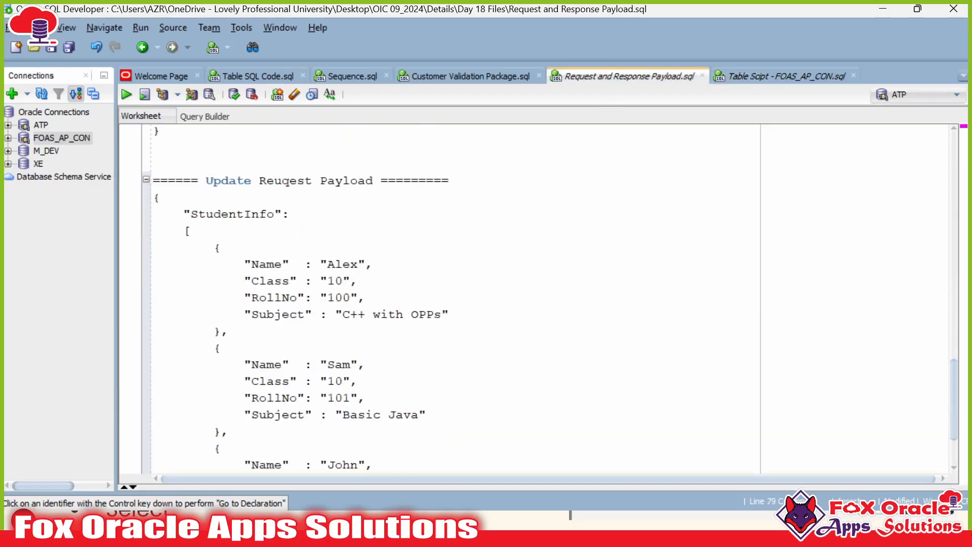
pyautogui.scroll(-2, 536, 299)
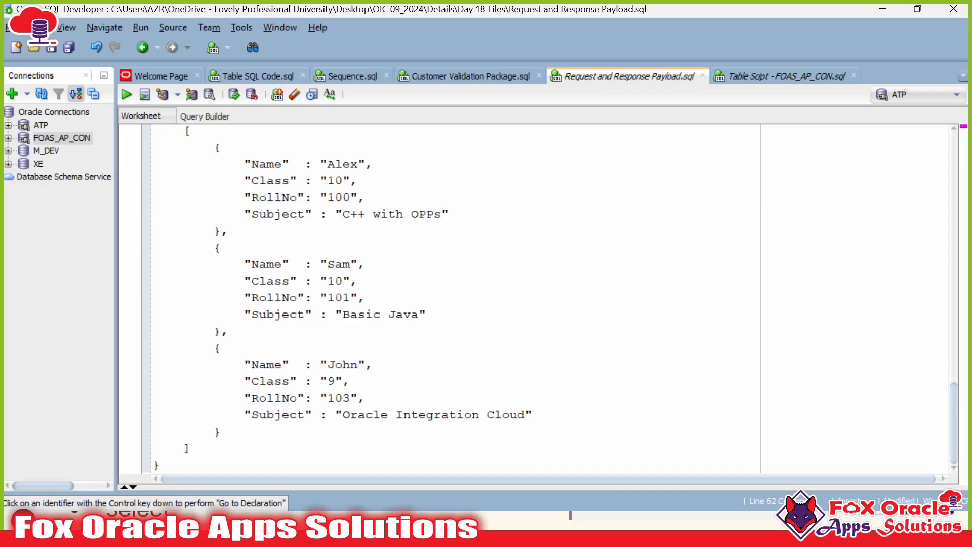
pyautogui.keyDown('shift'); pyautogui.click(160, 466); pyautogui.keyUp('shift')
pyautogui.scroll(2, 536, 299)
pyautogui.click(335, 297)
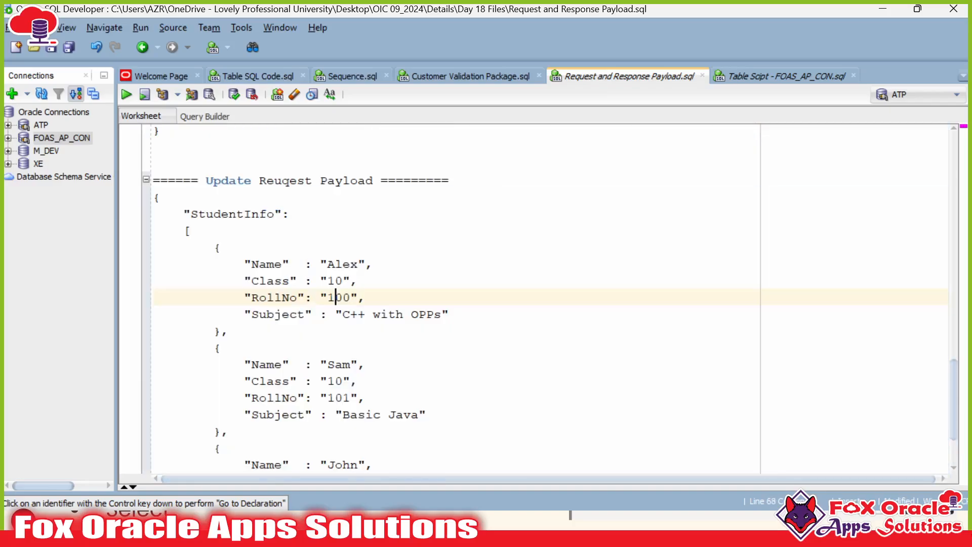
pyautogui.doubleClick(259, 298)
pyautogui.click(259, 297)
pyautogui.moveTo(235, 297); pyautogui.dragTo(365, 297)
pyautogui.click(366, 297)
pyautogui.hotkey('alt', 'Tab')
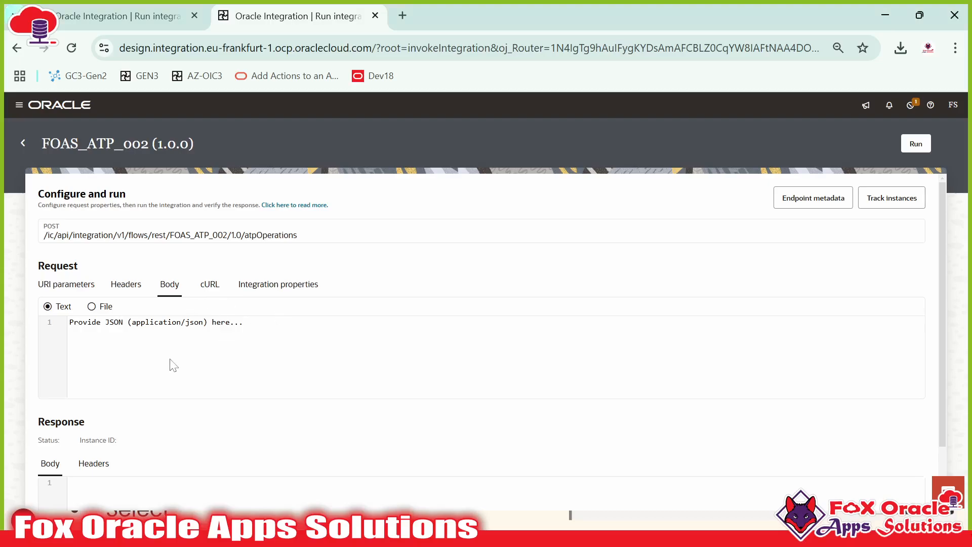
# Step: Paste the Alex, Sam and John update payload into the request body and run FOAS_ATP_002 for 200 OK
pyautogui.click(235, 340)
pyautogui.hotkey('ctrl', 'v')
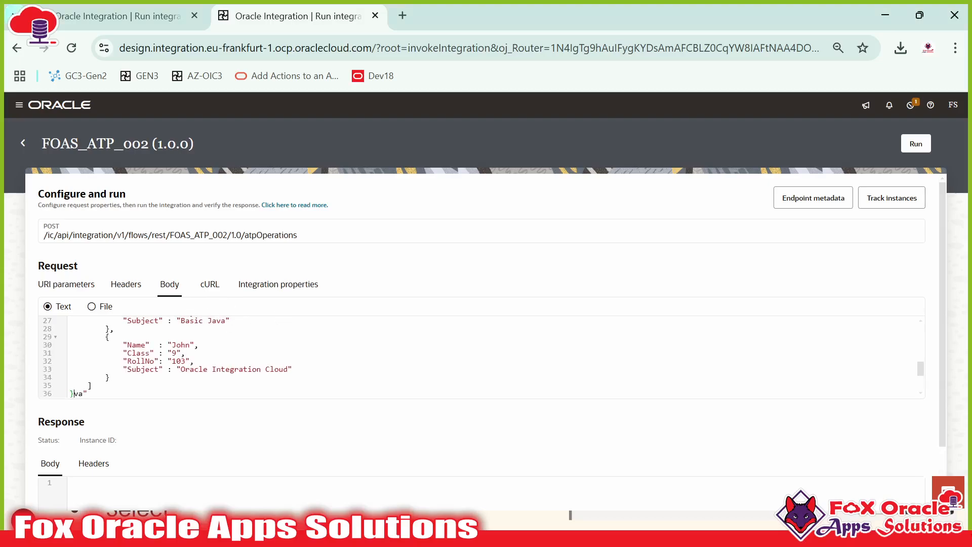
pyautogui.hotkey('ctrl', 'a')
pyautogui.hotkey('ctrl', 'v')
pyautogui.scroll(-2, 216, 320)
pyautogui.scroll(2, 216, 320)
pyautogui.scroll(3, 481, 357)
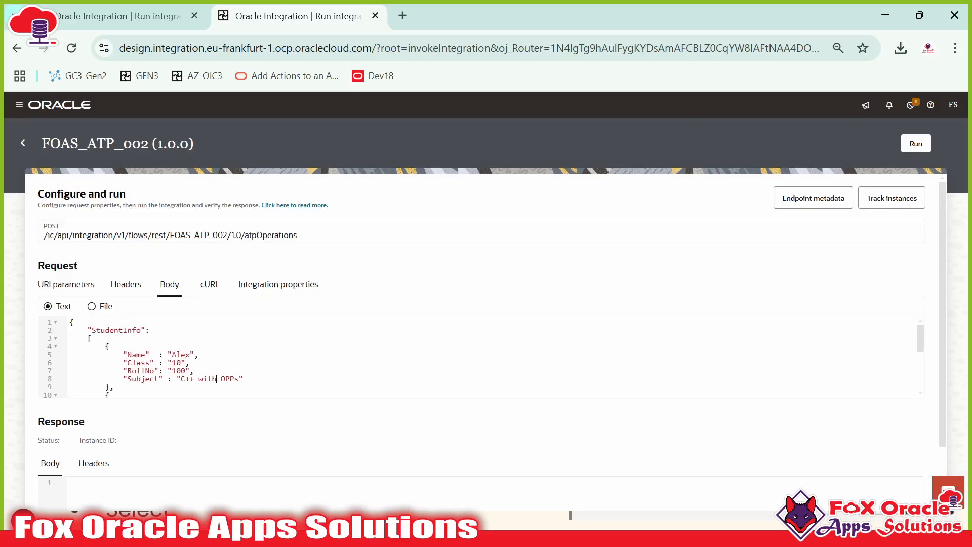
pyautogui.click(916, 144)
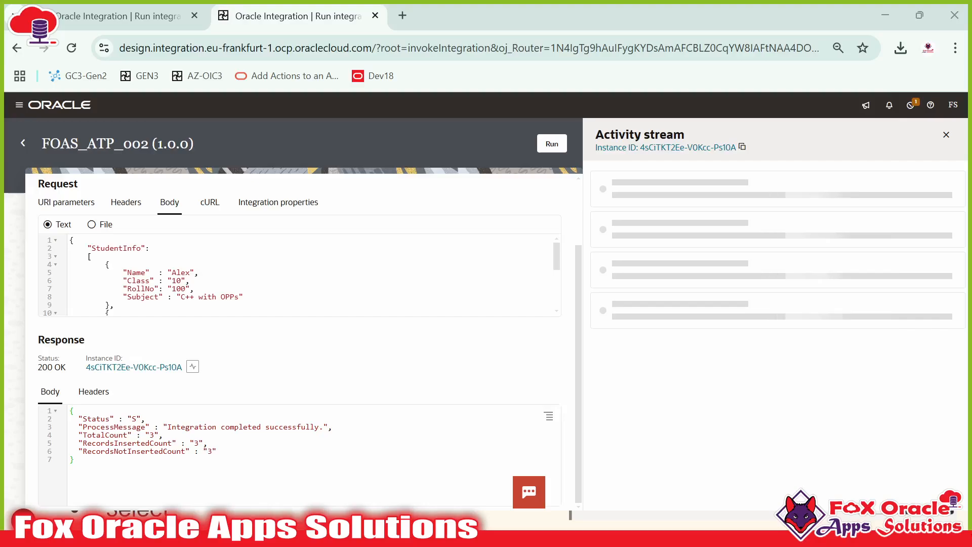
pyautogui.hotkey('alt', 'Tab')
pyautogui.click(786, 76)
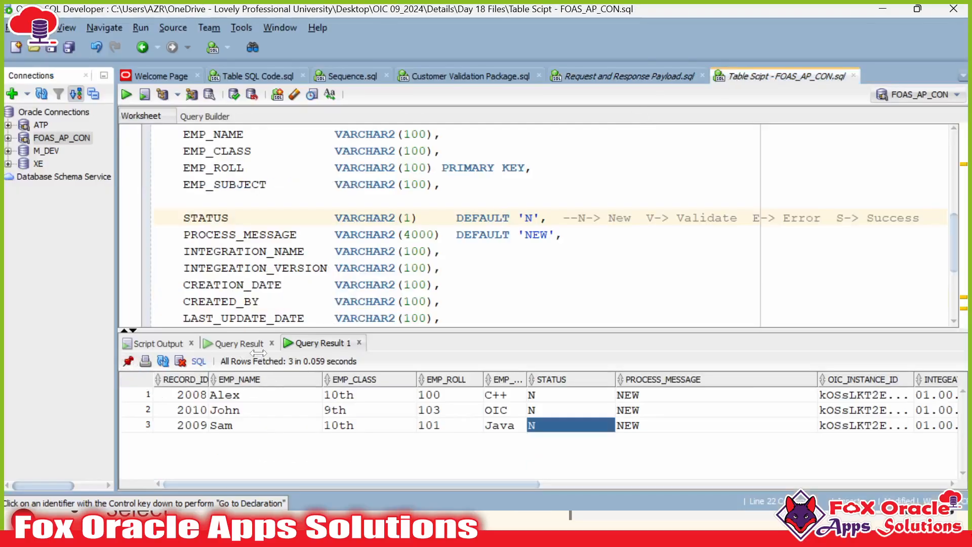
# Step: Close the old Query Result tab and pin Query Result 1
pyautogui.click(271, 343)
pyautogui.click(129, 361)
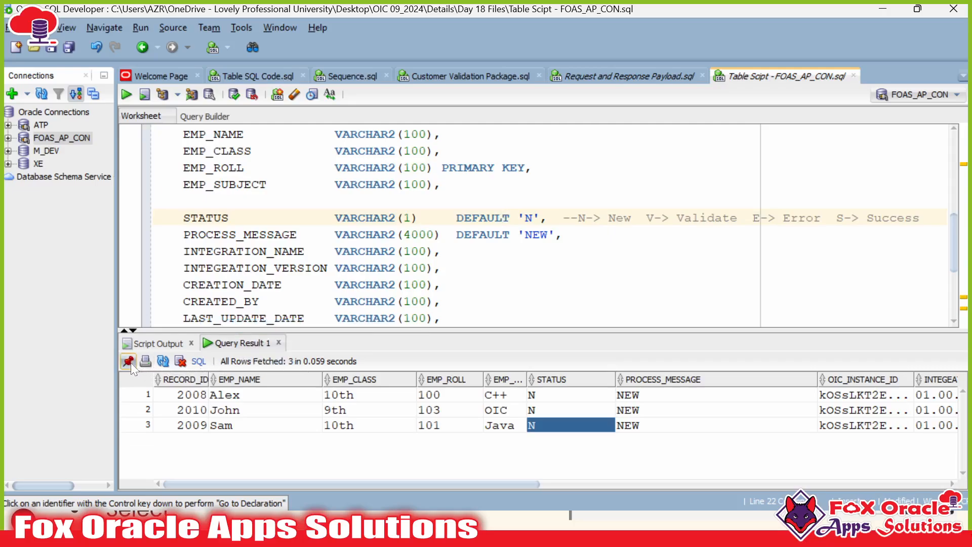
pyautogui.scroll(-3, 354, 226)
pyautogui.scroll(1, 354, 225)
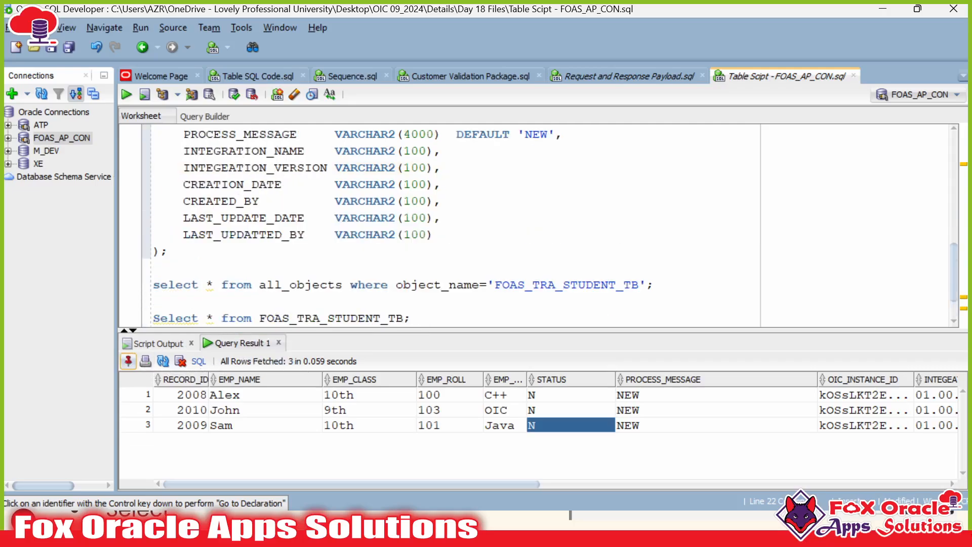
# Step: Re-run Select * from FOAS_TRA_STUDENT_TB; all three rows show status U, 'Updated.'
pyautogui.click(169, 250)
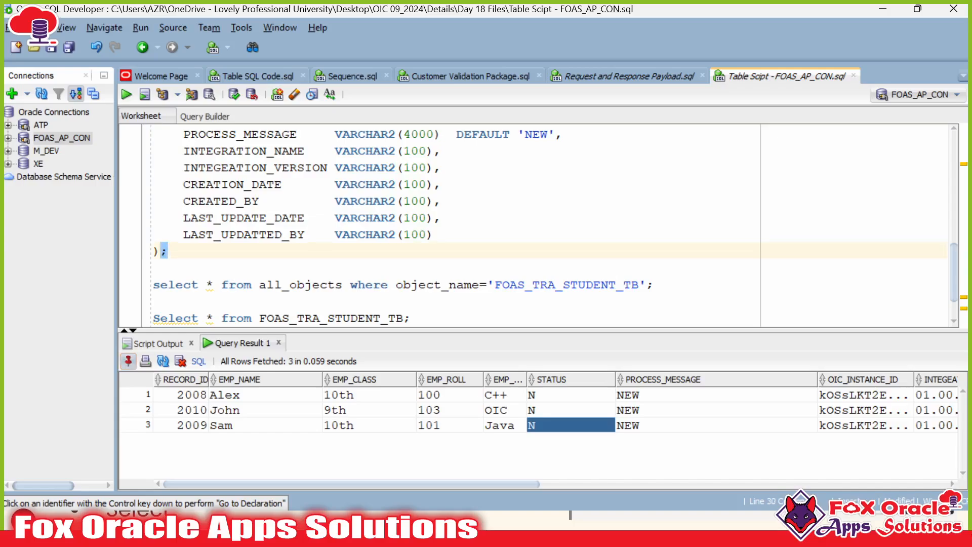
pyautogui.scroll(-3, 354, 225)
pyautogui.click(328, 268)
pyautogui.hotkey('ctrl', 'Return')
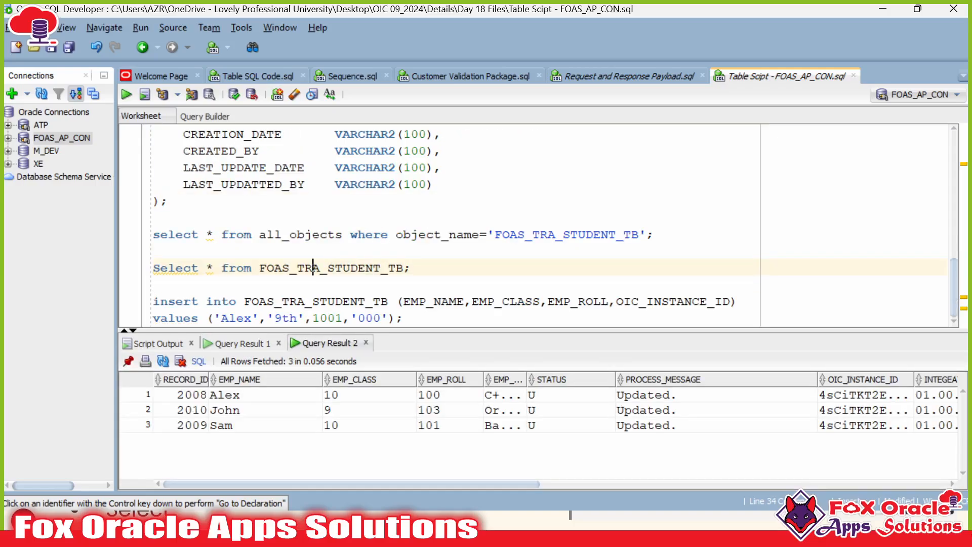
pyautogui.doubleClick(313, 268)
pyautogui.hotkey('alt', 'Tab')
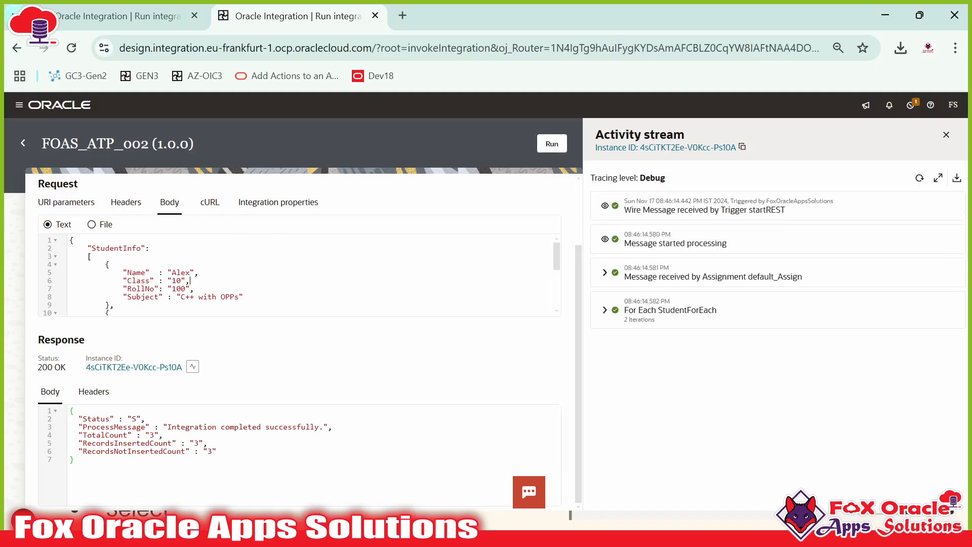
pyautogui.click(920, 178)
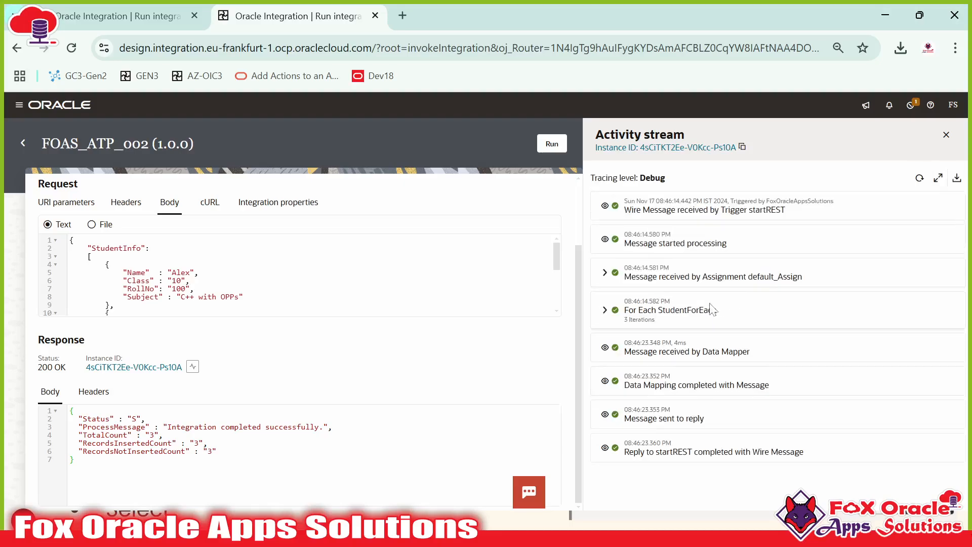
# Step: Expand For Each iteration 1 and Invoke updateATP to show the message payload received
pyautogui.click(605, 310)
pyautogui.scroll(-1, 673, 334)
pyautogui.click(617, 282)
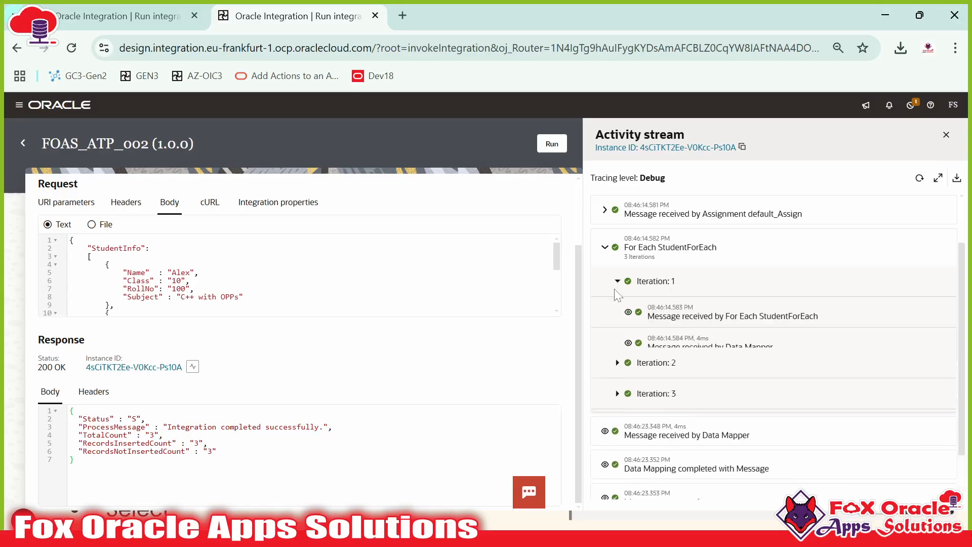
pyautogui.scroll(-2, 671, 344)
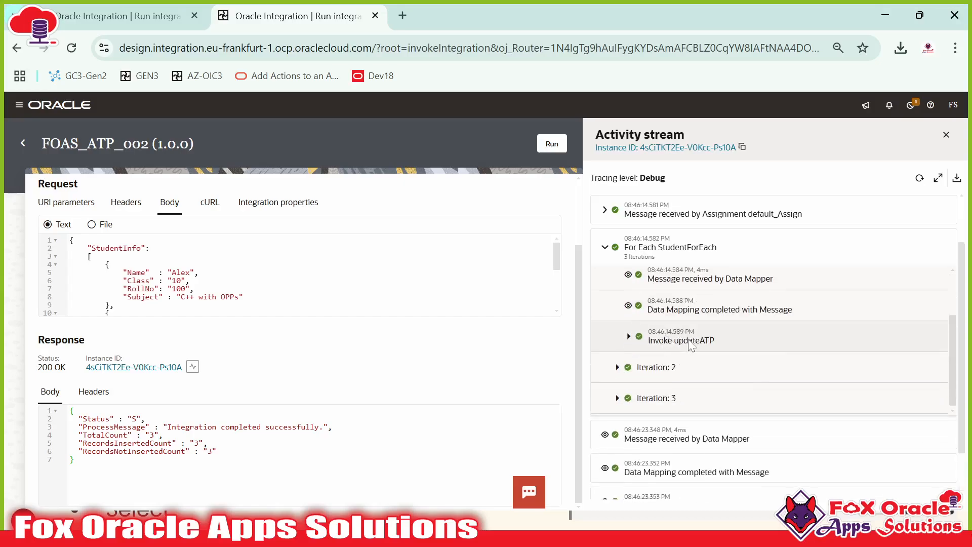
pyautogui.click(667, 344)
pyautogui.scroll(-1, 665, 345)
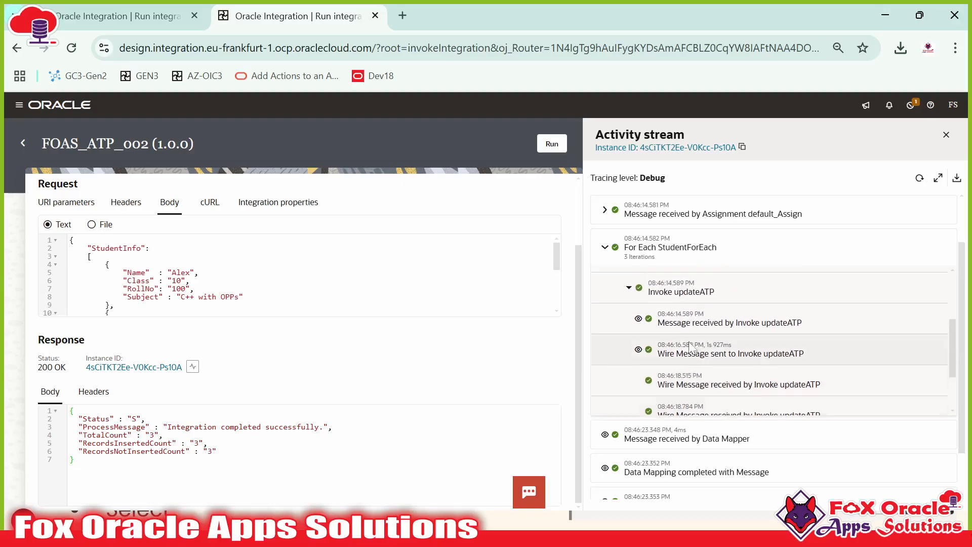
pyautogui.click(698, 330)
pyautogui.scroll(-3, 696, 329)
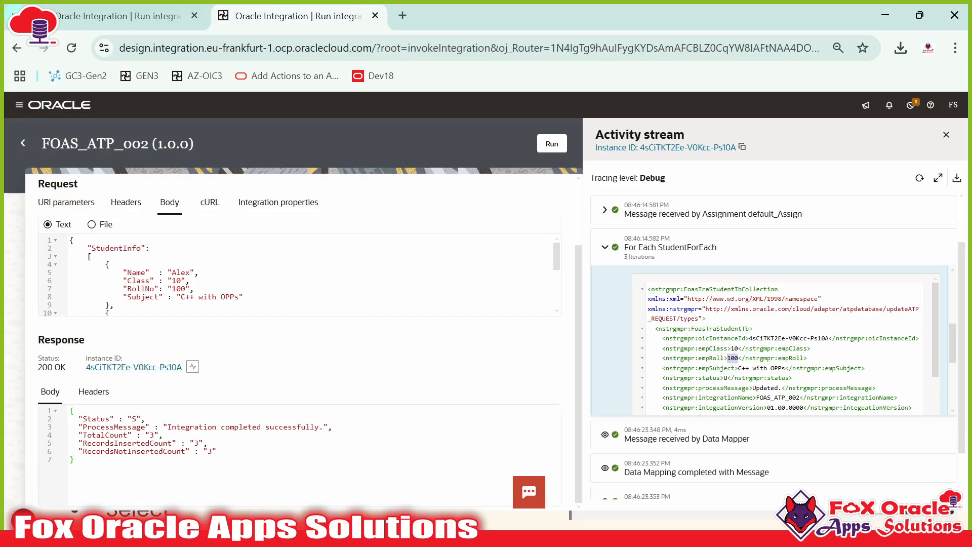
# Step: Review the roll number, subject and status U fields in Alex's updateATP payload
pyautogui.doubleClick(726, 368)
pyautogui.click(727, 369)
pyautogui.moveTo(742, 368); pyautogui.dragTo(770, 369)
pyautogui.click(771, 369)
pyautogui.doubleClick(708, 378)
pyautogui.doubleClick(749, 378)
pyautogui.hotkey('alt', 'Tab')
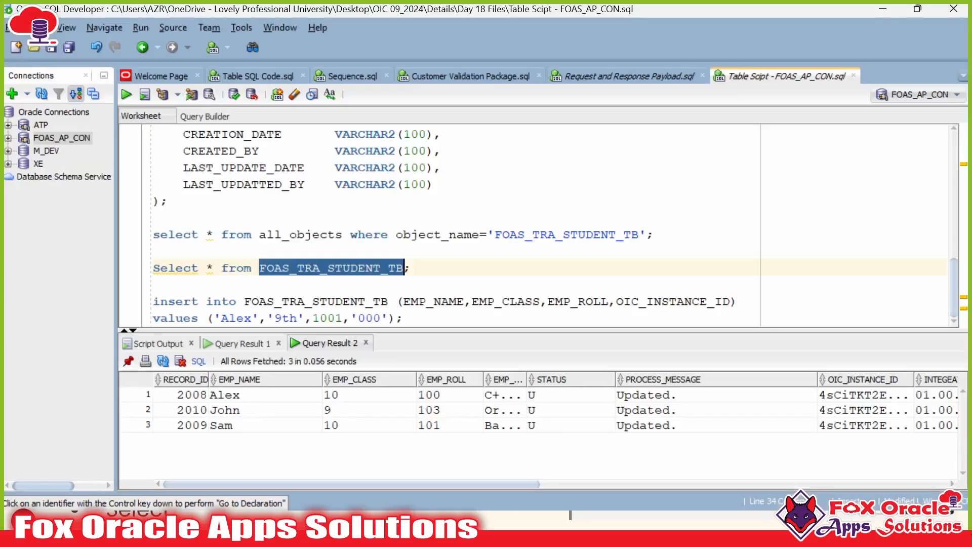
# Step: Check STATUS and PROCESS_MESSAGE for all three rows and widen EMP_SUBJECT to read full subjects
pyautogui.moveTo(552, 395); pyautogui.dragTo(562, 430)
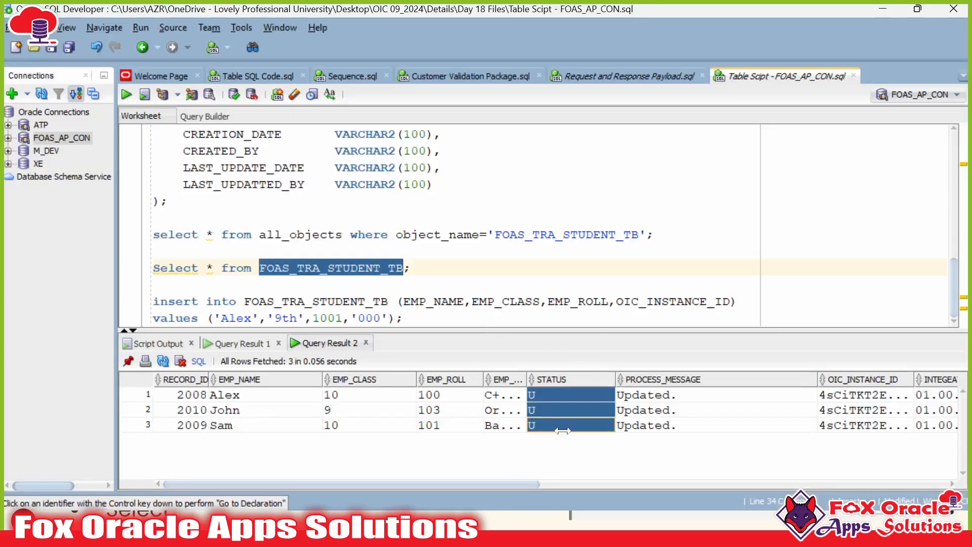
pyautogui.moveTo(658, 395); pyautogui.dragTo(666, 422)
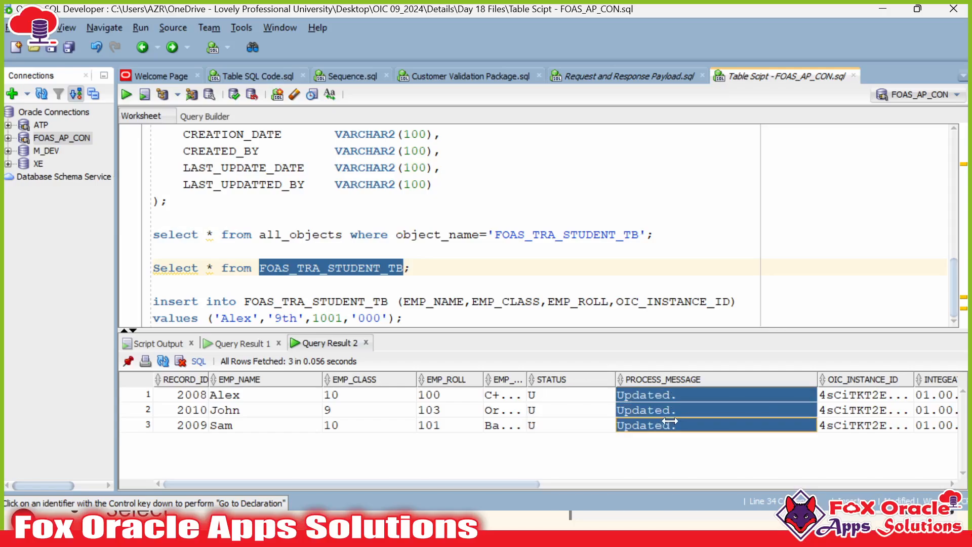
pyautogui.moveTo(526, 379); pyautogui.dragTo(656, 379)
pyautogui.moveTo(549, 395); pyautogui.dragTo(551, 425)
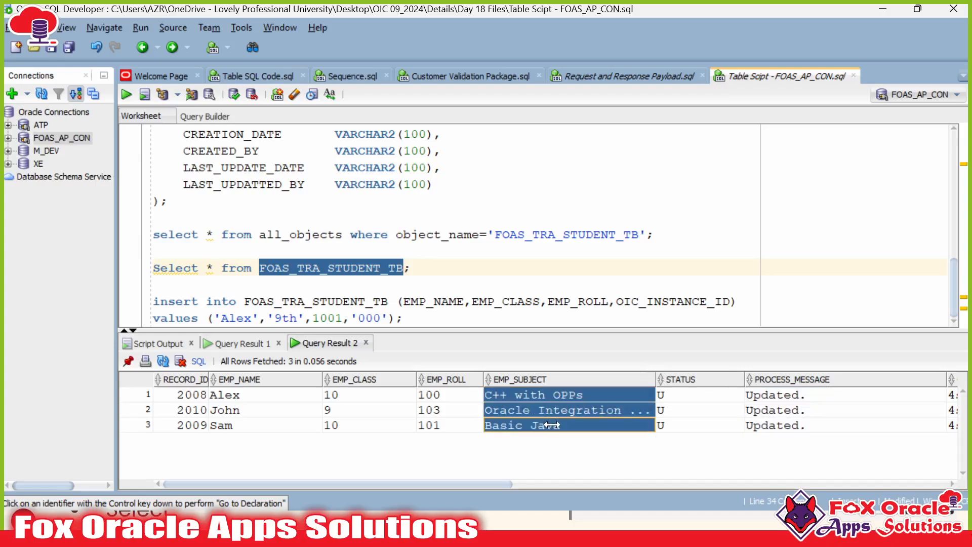
pyautogui.click(551, 410)
pyautogui.click(556, 394)
pyautogui.click(558, 428)
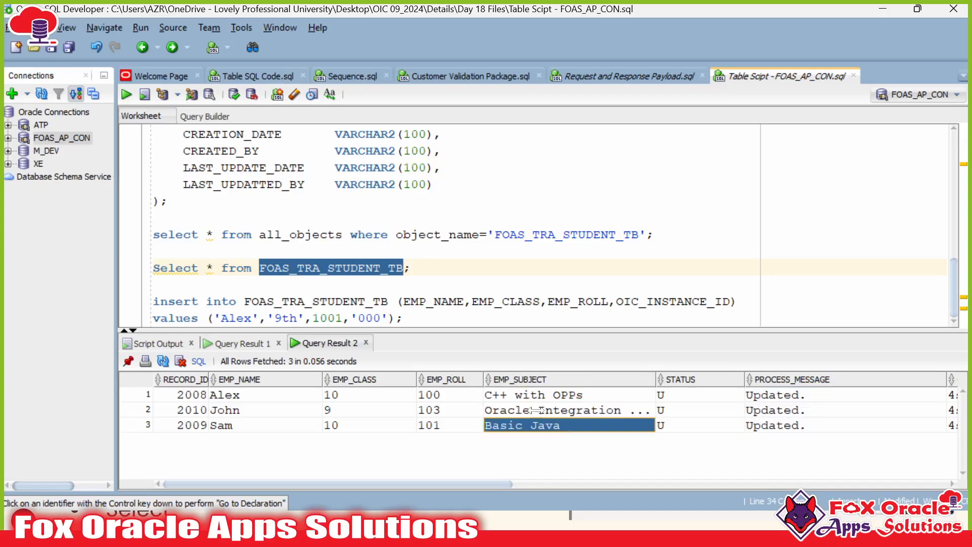
pyautogui.click(536, 409)
pyautogui.click(582, 394)
pyautogui.click(578, 424)
# Step: Re-run the query and inspect Alex's old record 2008 with class 10th in the earlier results
pyautogui.click(435, 409)
pyautogui.click(411, 268)
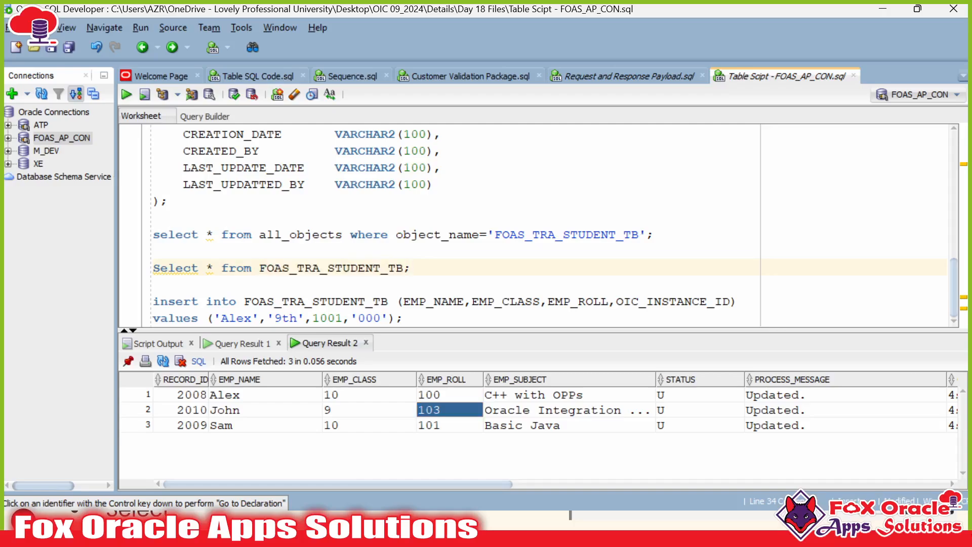
pyautogui.hotkey('ctrl', 'Return')
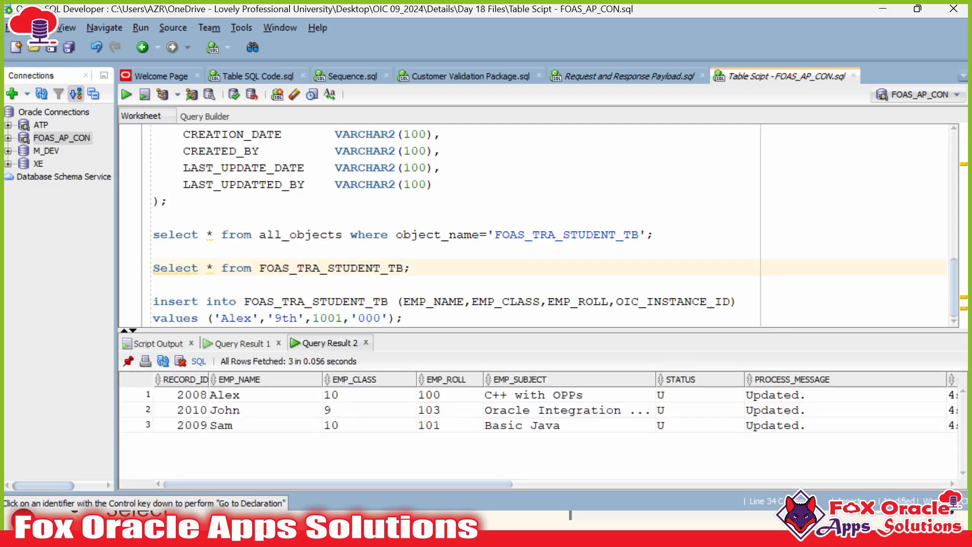
pyautogui.click(243, 344)
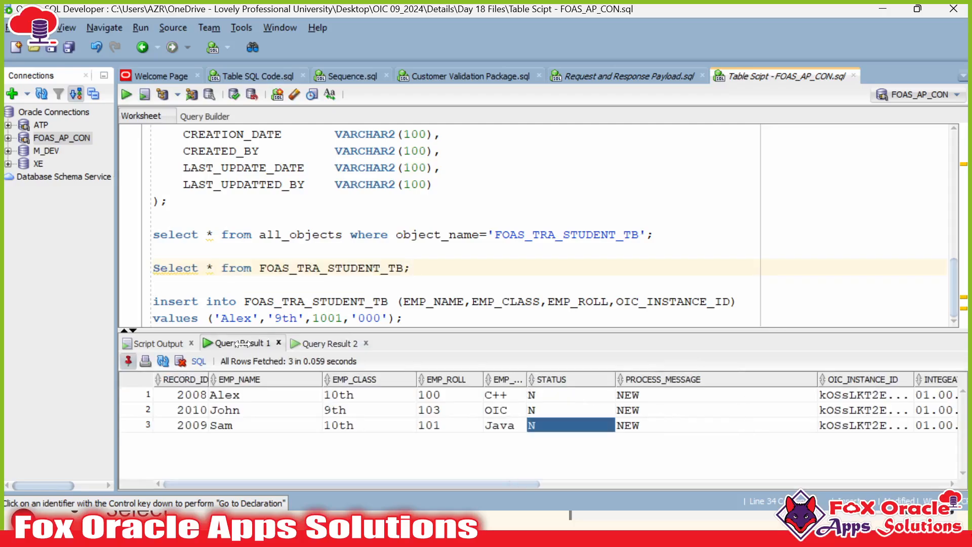
pyautogui.click(184, 394)
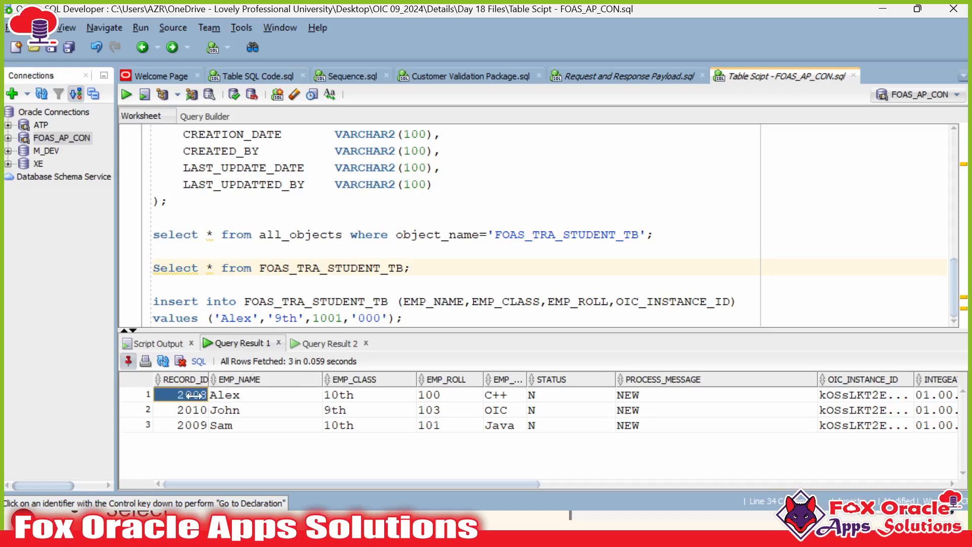
pyautogui.click(248, 395)
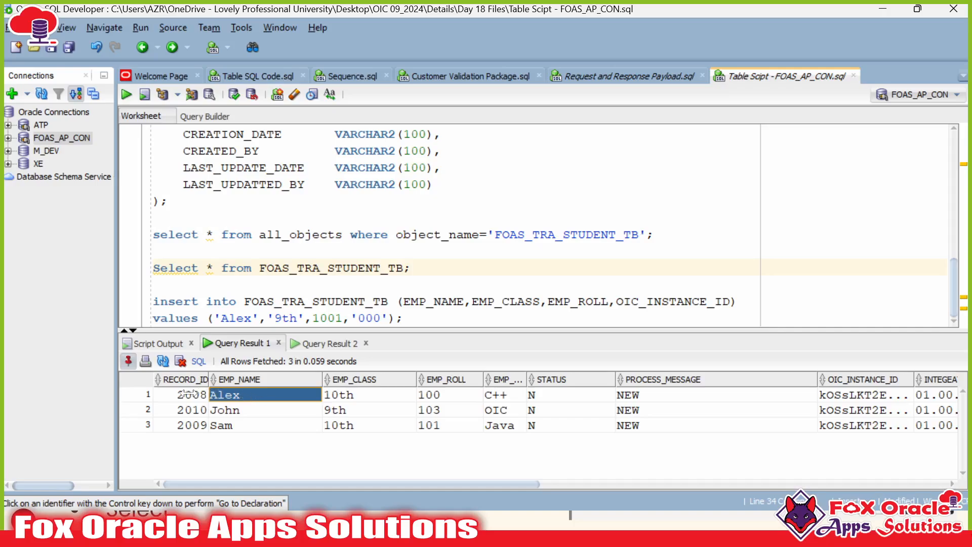
pyautogui.click(353, 395)
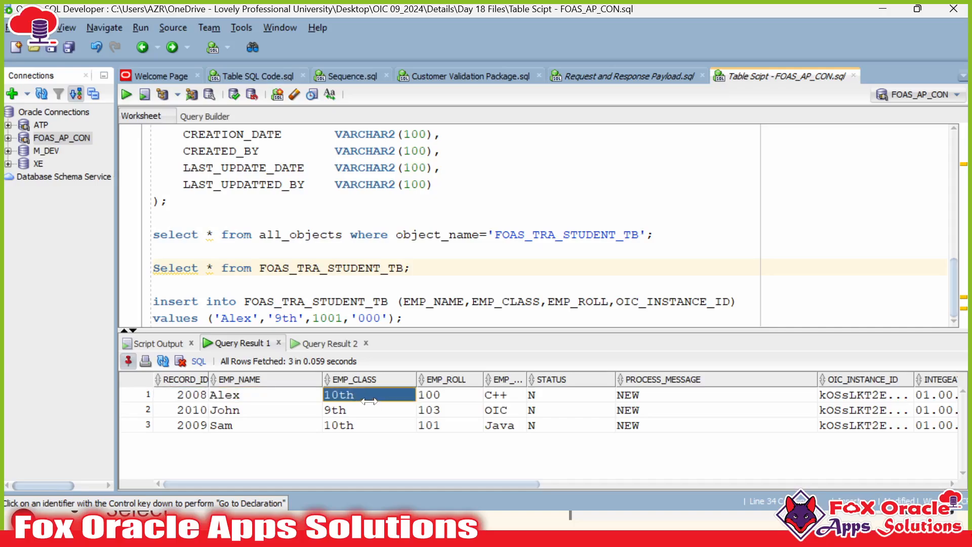
# Step: Compare the updated results: Alex class 10, John class 9, plus all class values and names
pyautogui.click(331, 342)
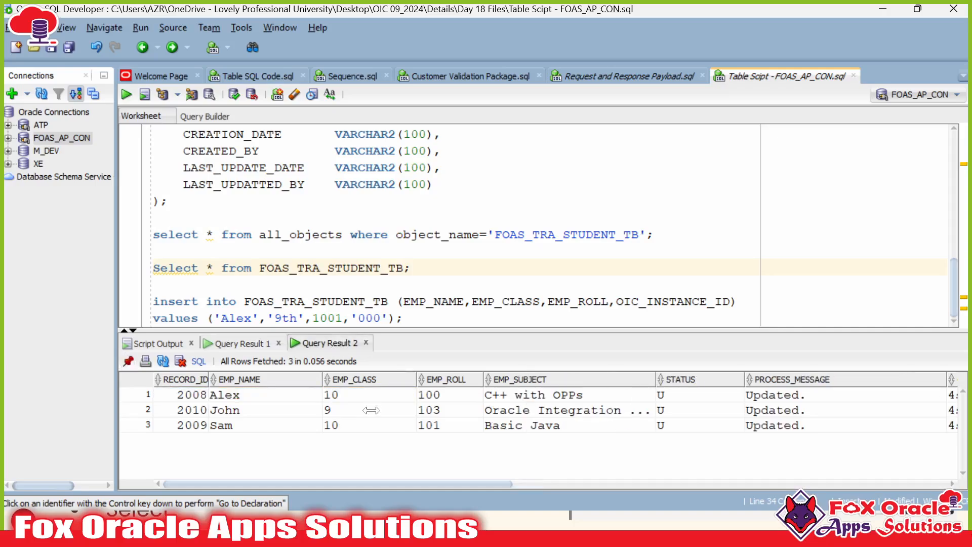
pyautogui.click(183, 395)
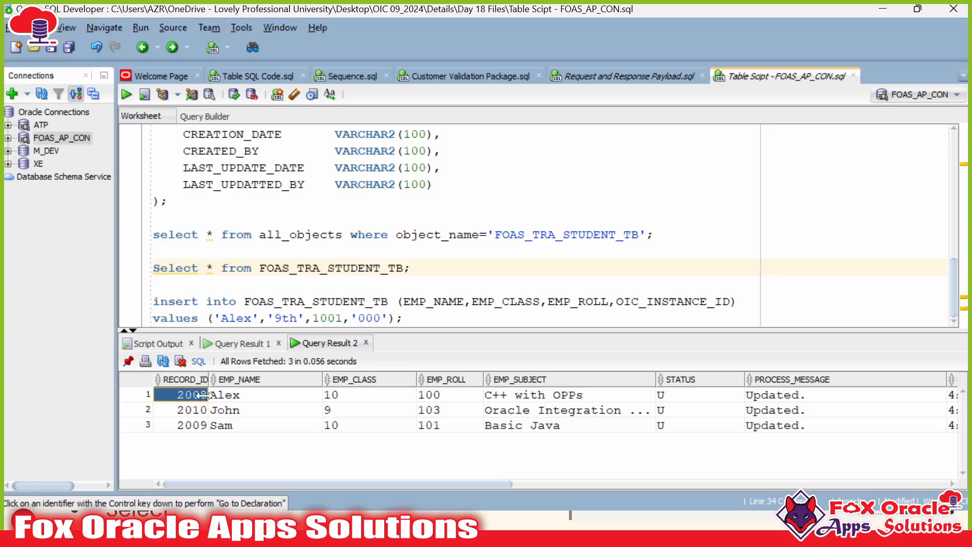
pyautogui.click(256, 396)
pyautogui.click(344, 395)
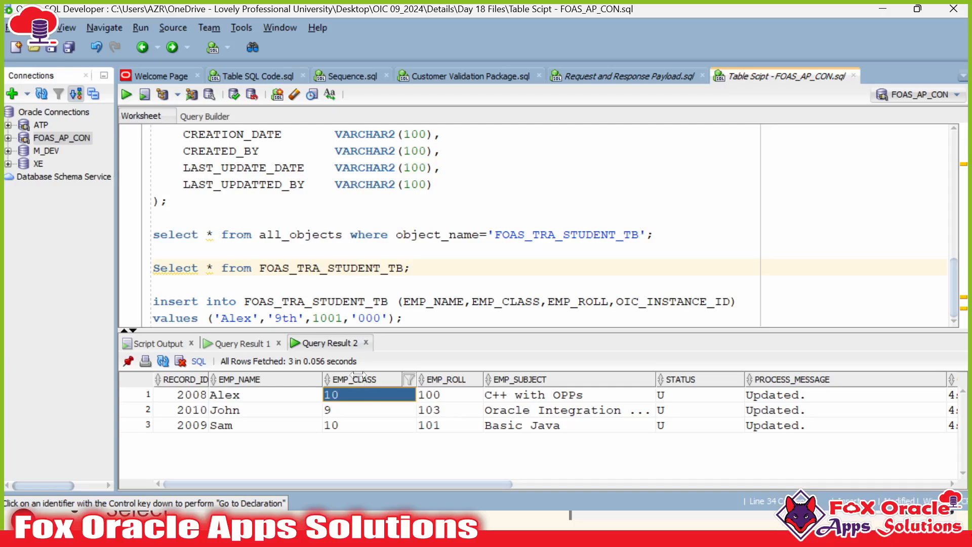
pyautogui.click(355, 409)
pyautogui.click(354, 423)
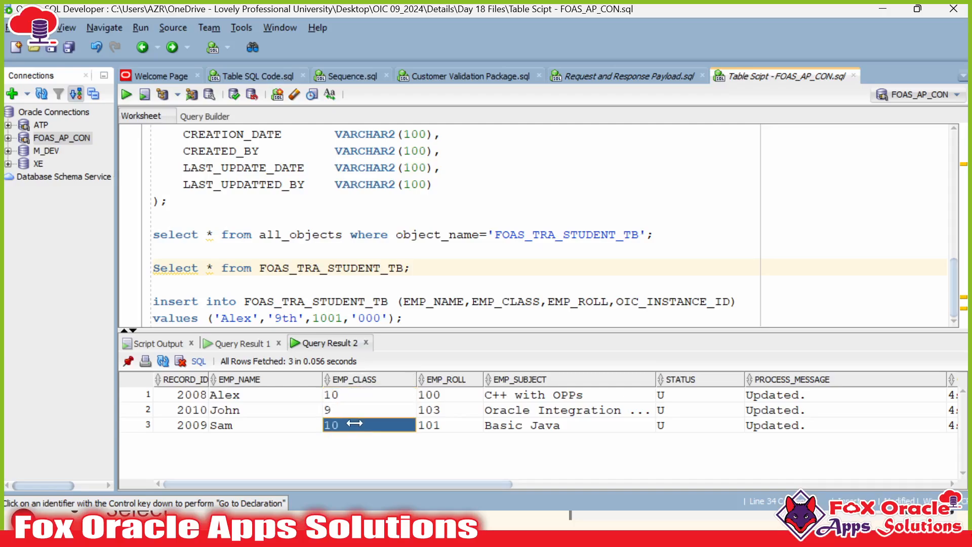
pyautogui.click(354, 411)
pyautogui.moveTo(359, 394); pyautogui.dragTo(356, 426)
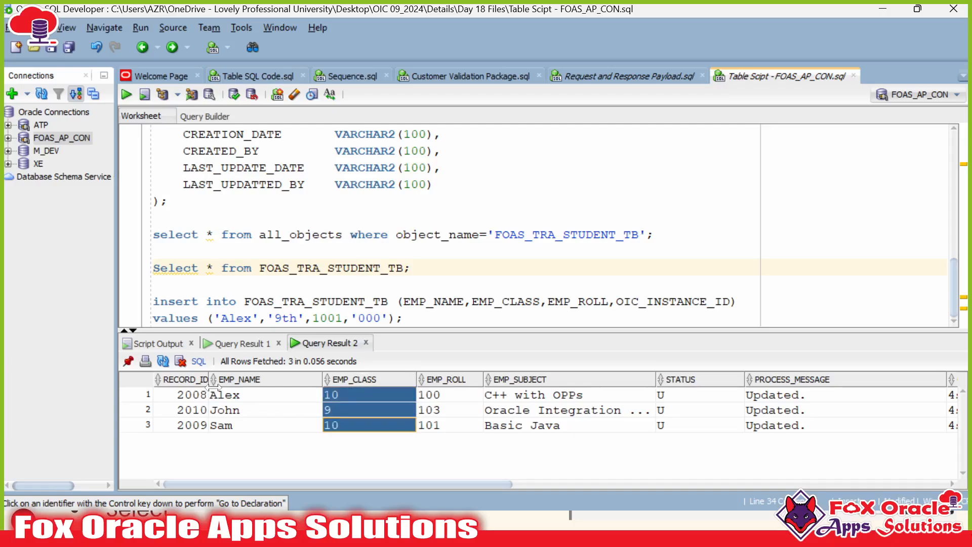
pyautogui.moveTo(213, 394); pyautogui.dragTo(220, 427)
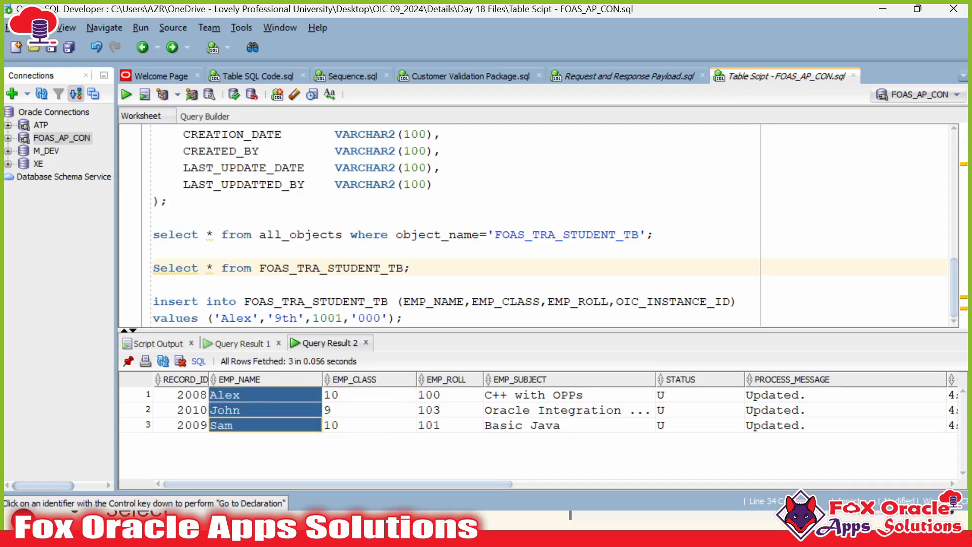
# Step: Glance at the Oracle Integration run page, then return to the Request and Response Payload script
pyautogui.hotkey('alt', 'Tab')
pyautogui.scroll(2, 298, 340)
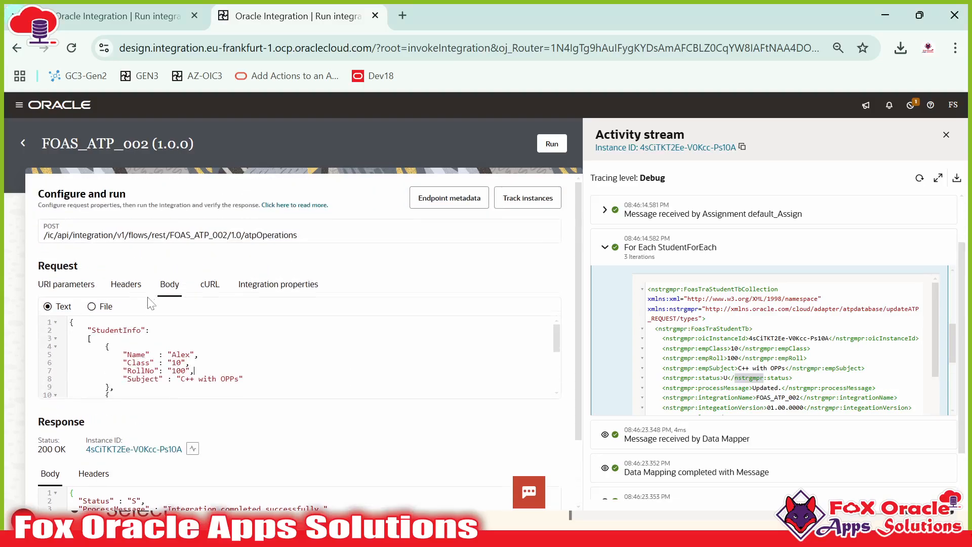
pyautogui.scroll(-5, 150, 303)
pyautogui.hotkey('alt', 'Tab')
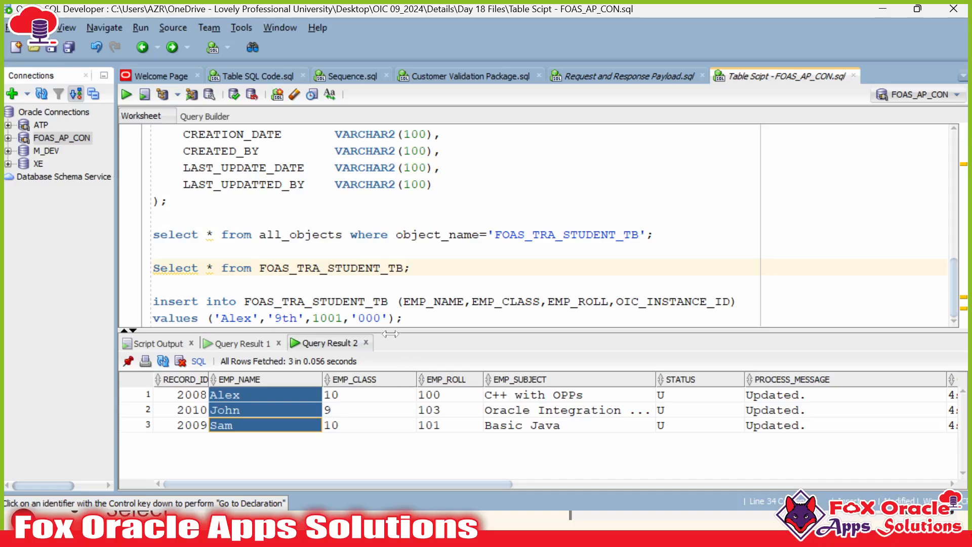
pyautogui.click(630, 76)
# Step: Duplicate John's student entry at the end of the update payload
pyautogui.scroll(-2, 506, 293)
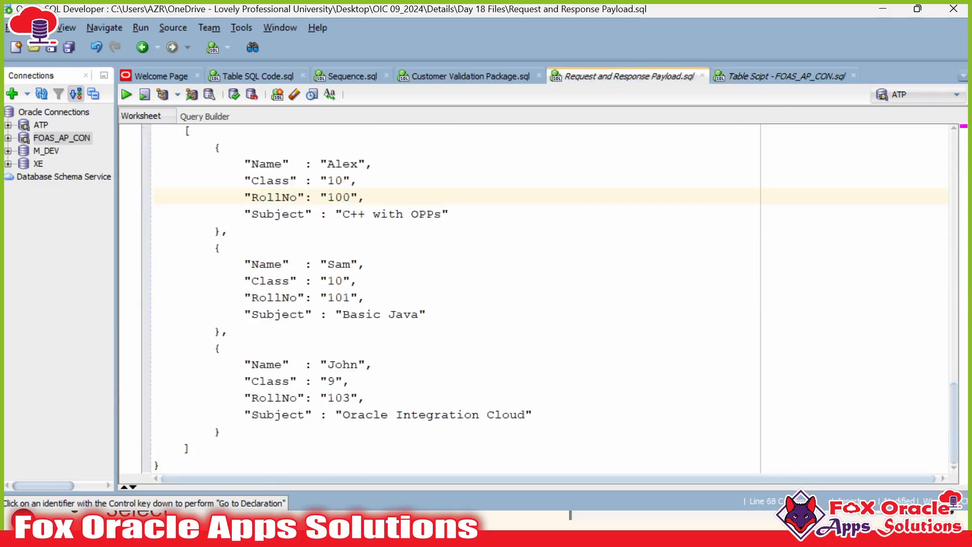
pyautogui.tripleClick(231, 430)
pyautogui.rightClick(233, 431)
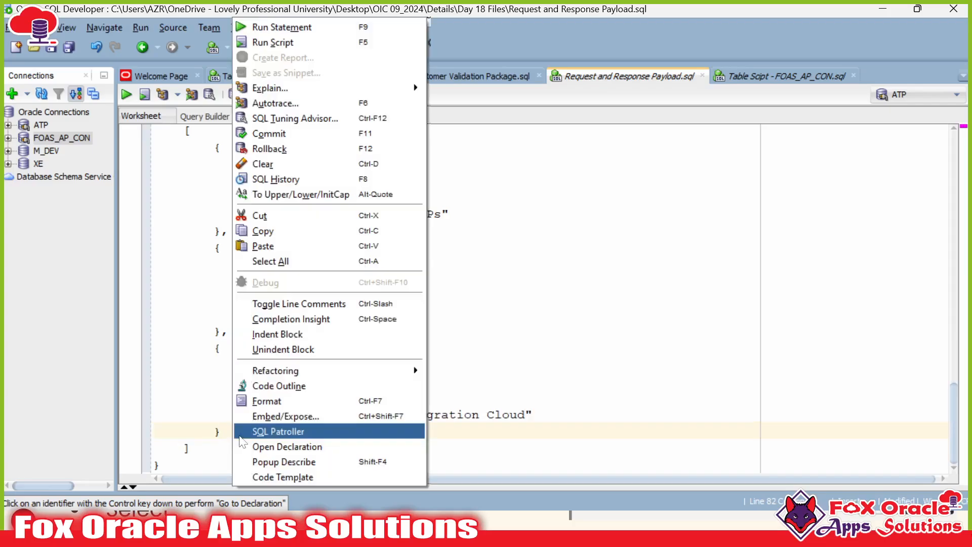
pyautogui.moveTo(419, 371)
pyautogui.click(457, 359)
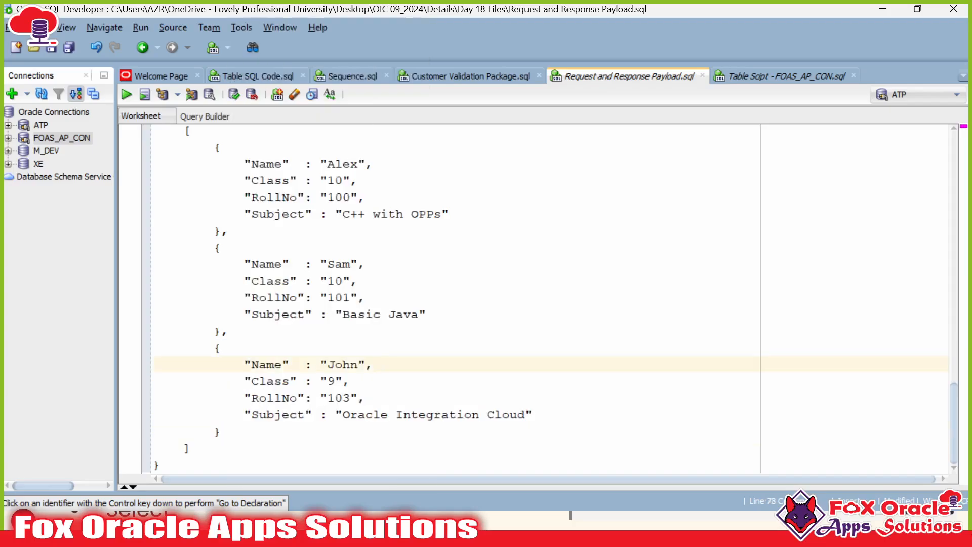
pyautogui.click(222, 347)
pyautogui.moveTo(214, 347); pyautogui.dragTo(222, 431)
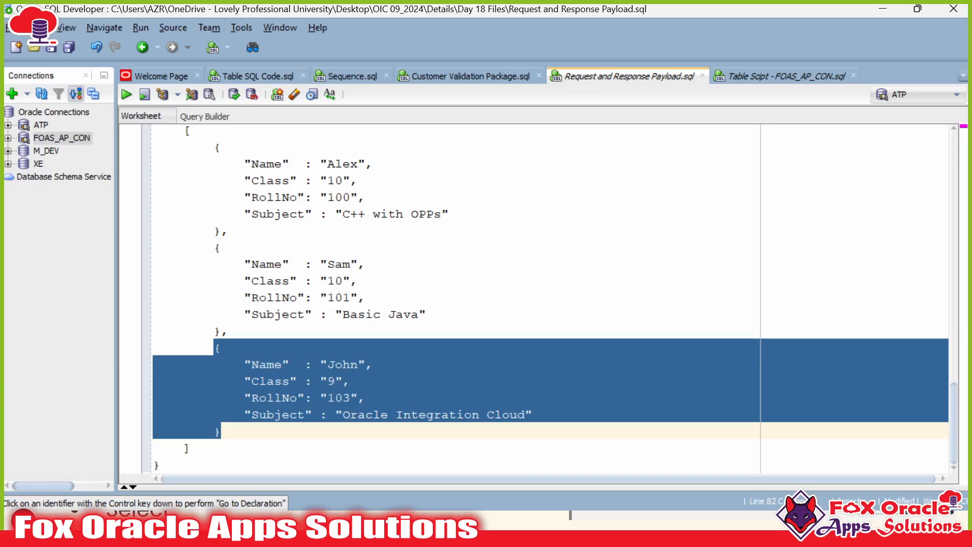
pyautogui.click(222, 430)
pyautogui.press('Return')
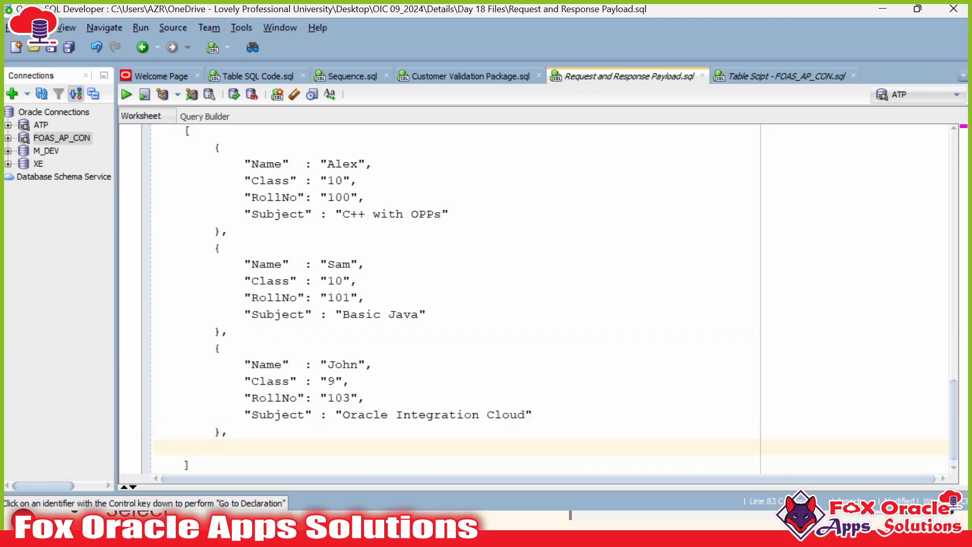
pyautogui.hotkey('ctrl', 'v')
# Step: Rename the copied entry to Antony and change its roll number to 105
pyautogui.doubleClick(336, 364)
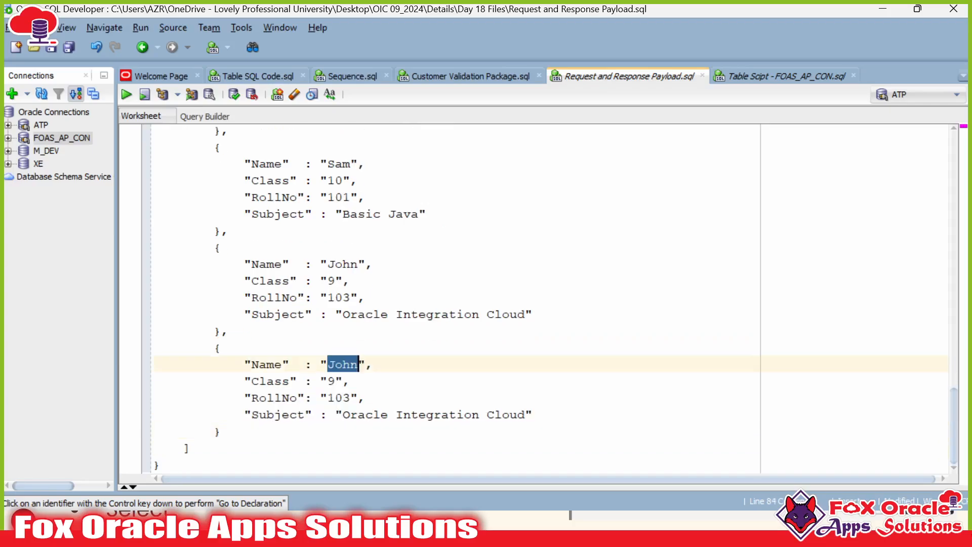
pyautogui.write('Antory')
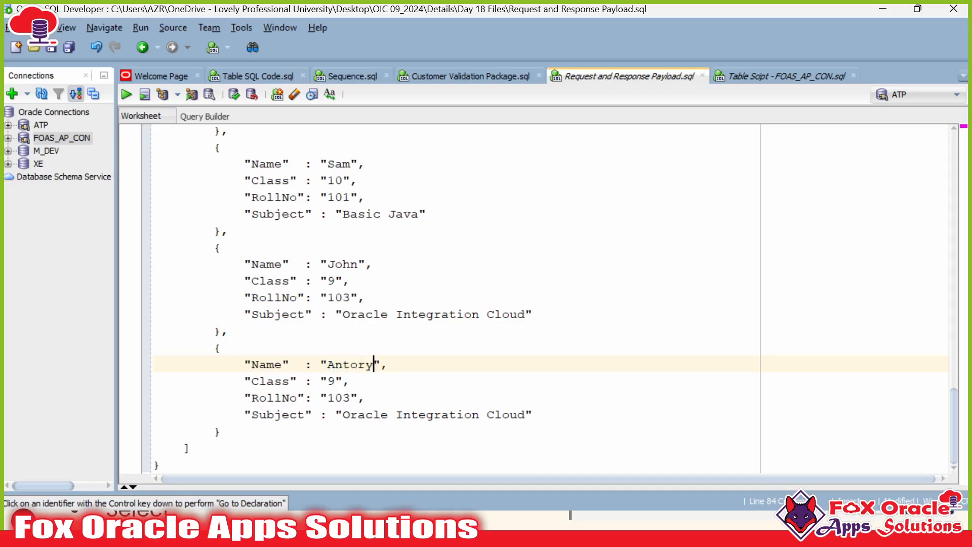
pyautogui.press('End')
pyautogui.press('BackSpace')
pyautogui.write('n')
pyautogui.doubleClick(338, 397)
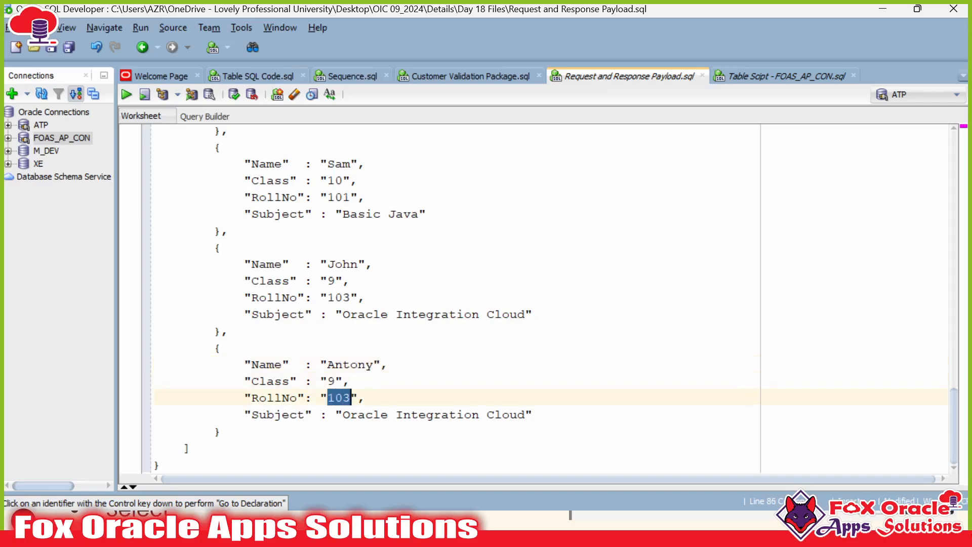
pyautogui.write('1')
# Step: Delete the Alex, Sam and John entries and copy the Antony-only payload
pyautogui.scroll(5, 536, 299)
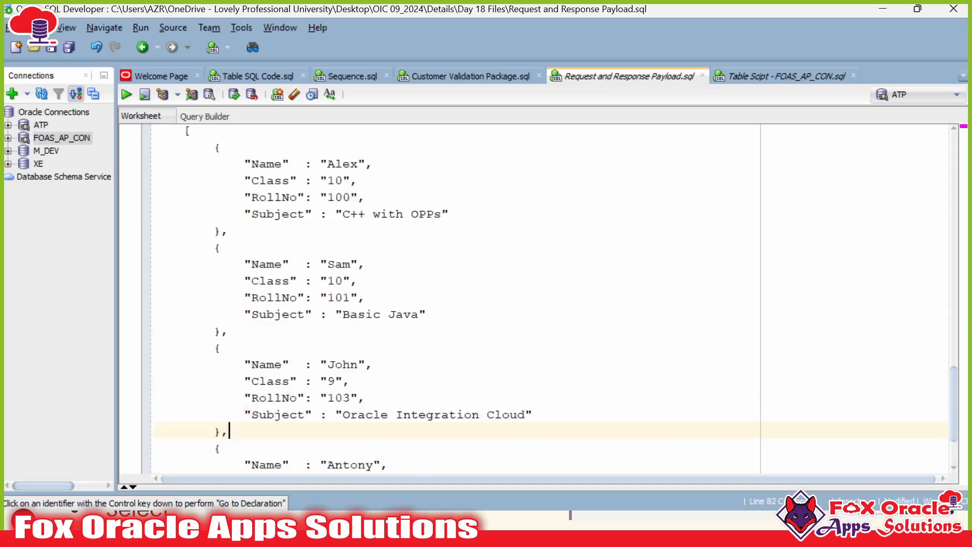
pyautogui.keyDown('shift'); pyautogui.click(214, 298); pyautogui.keyUp('shift')
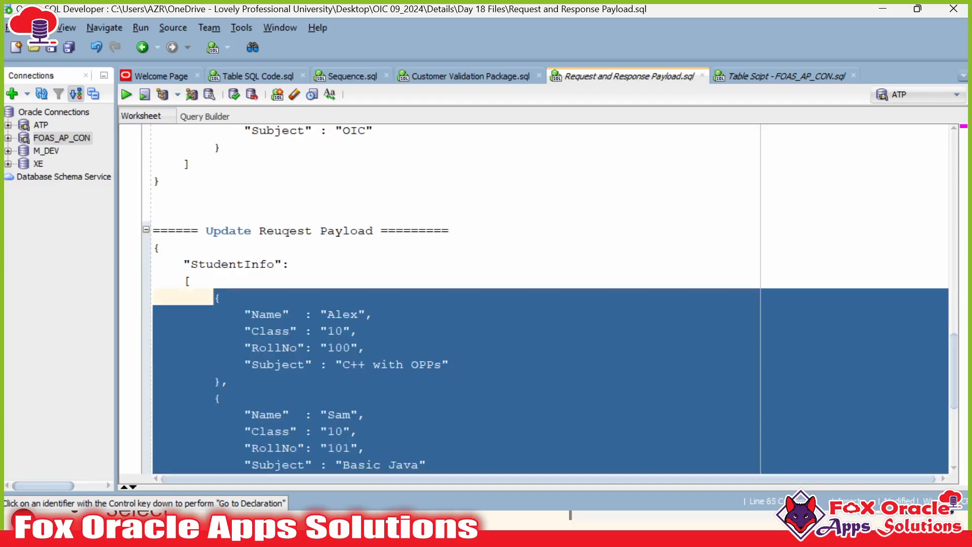
pyautogui.press('Delete')
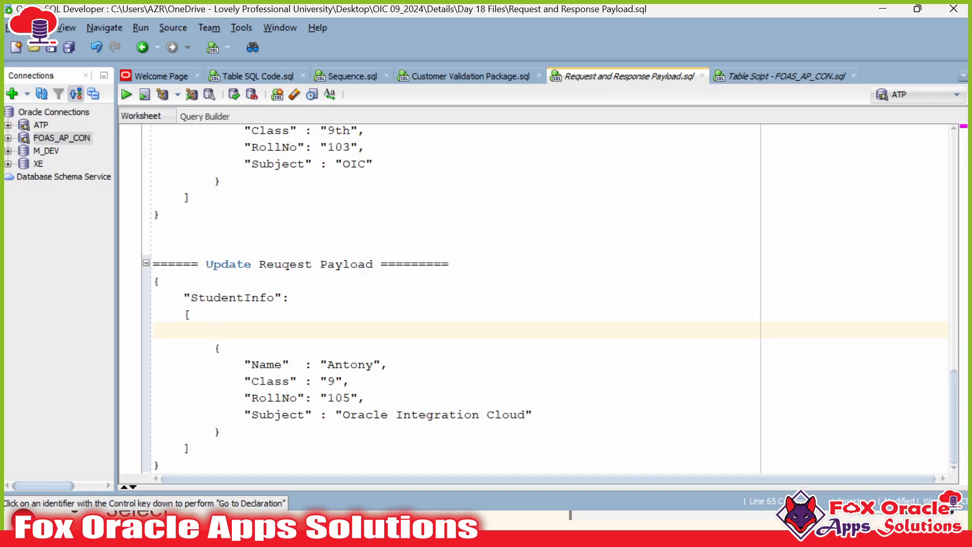
pyautogui.press('BackSpace')
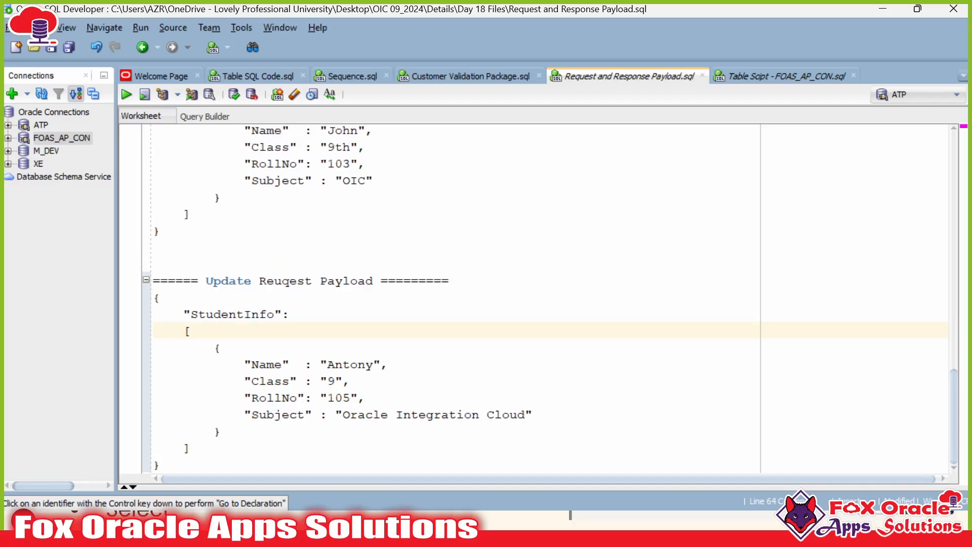
pyautogui.hotkey('shift', 'Up')
pyautogui.hotkey('shift', 'Up')
pyautogui.hotkey('shift', 'Up')
pyautogui.hotkey('shift', 'Up')
pyautogui.hotkey('shift', 'Up')
pyautogui.hotkey('shift', 'Up')
pyautogui.hotkey('shift', 'Up')
pyautogui.hotkey('shift', 'Up')
pyautogui.hotkey('shift', 'Up')
pyautogui.hotkey('shift', 'Up')
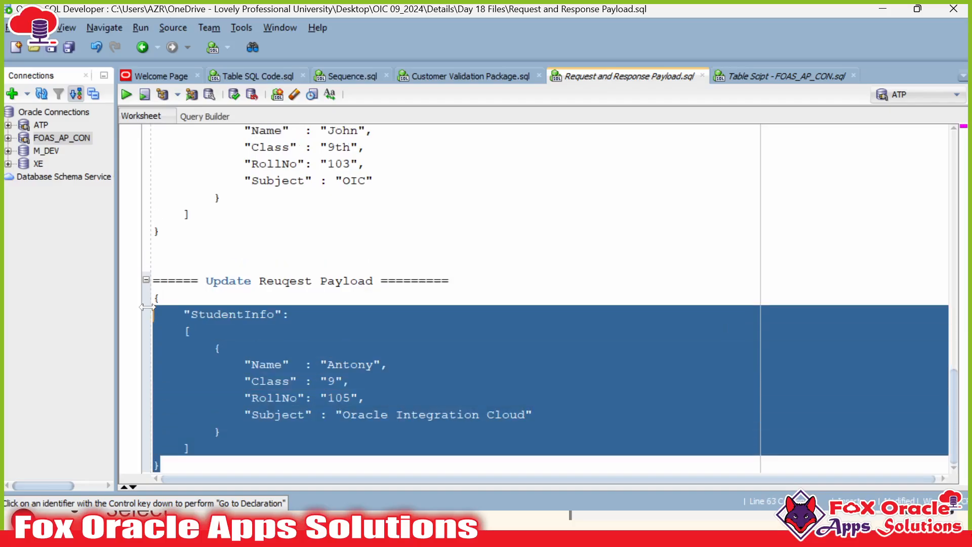
pyautogui.hotkey('shift', 'Home')
pyautogui.hotkey('ctrl', 'c')
pyautogui.hotkey('alt', 'Tab')
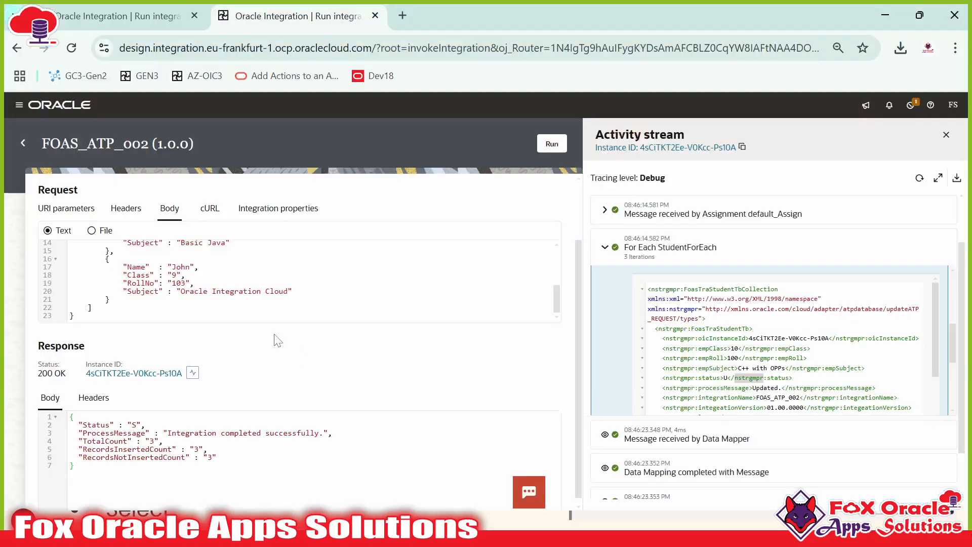
# Step: Replace the request body with Antony's payload, run FOAS_ATP_002, and refresh the activity stream
pyautogui.hotkey('ctrl', 'a')
pyautogui.hotkey('ctrl', 'v')
pyautogui.click(552, 144)
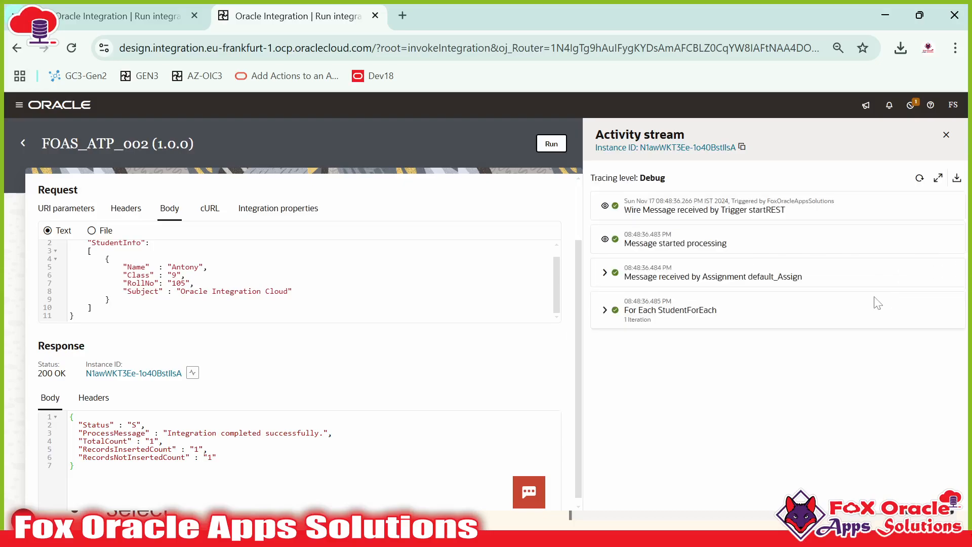
pyautogui.click(919, 180)
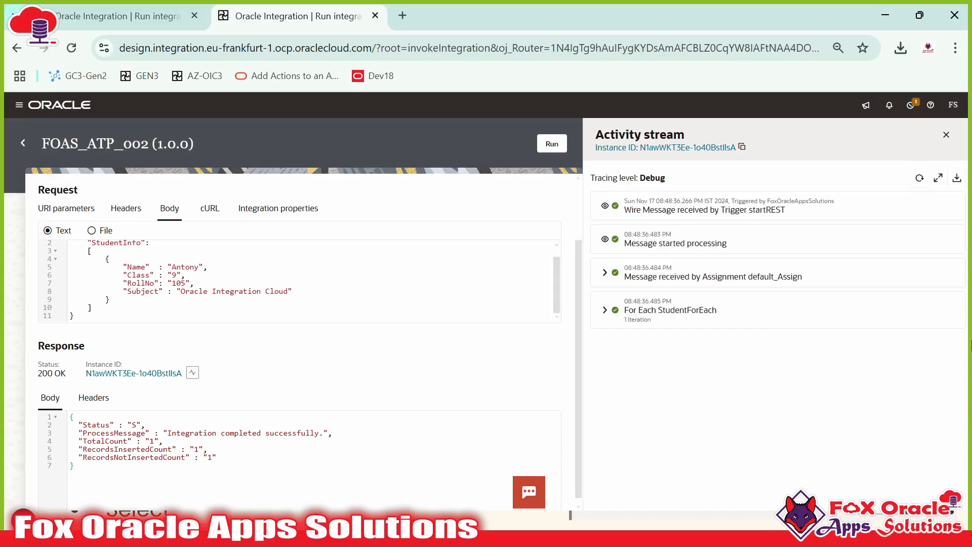
pyautogui.click(919, 181)
pyautogui.click(917, 184)
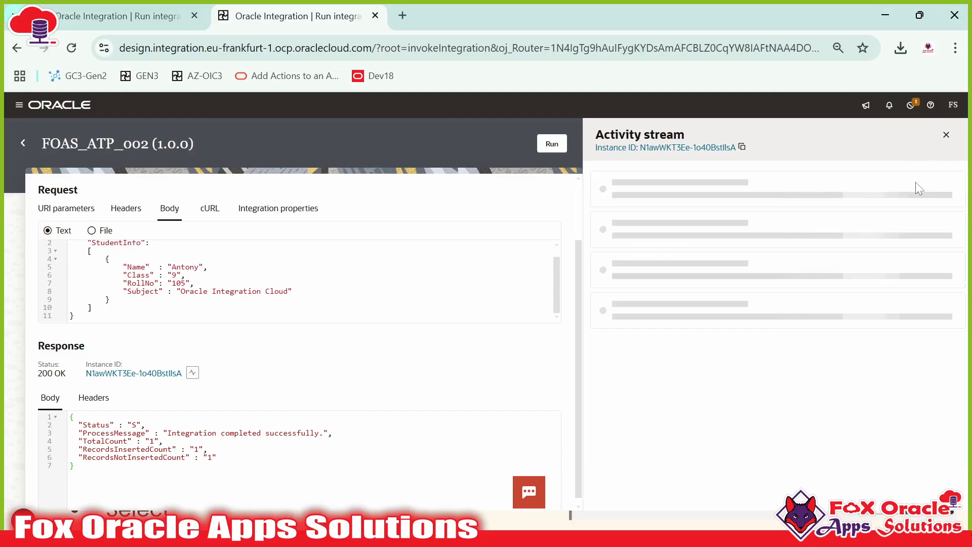
# Step: Refresh the activity stream and check the response's count of 1
pyautogui.click(918, 184)
pyautogui.click(916, 185)
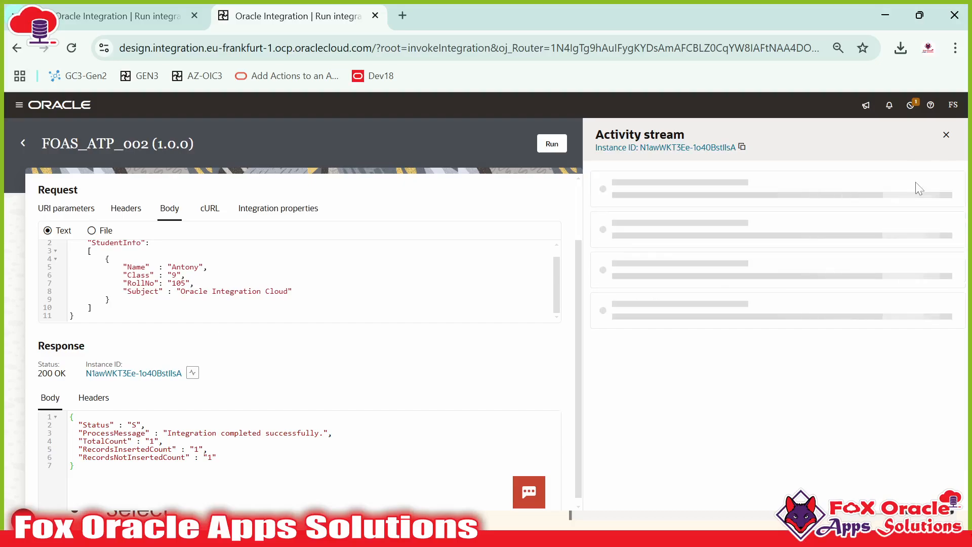
pyautogui.scroll(-1, 374, 344)
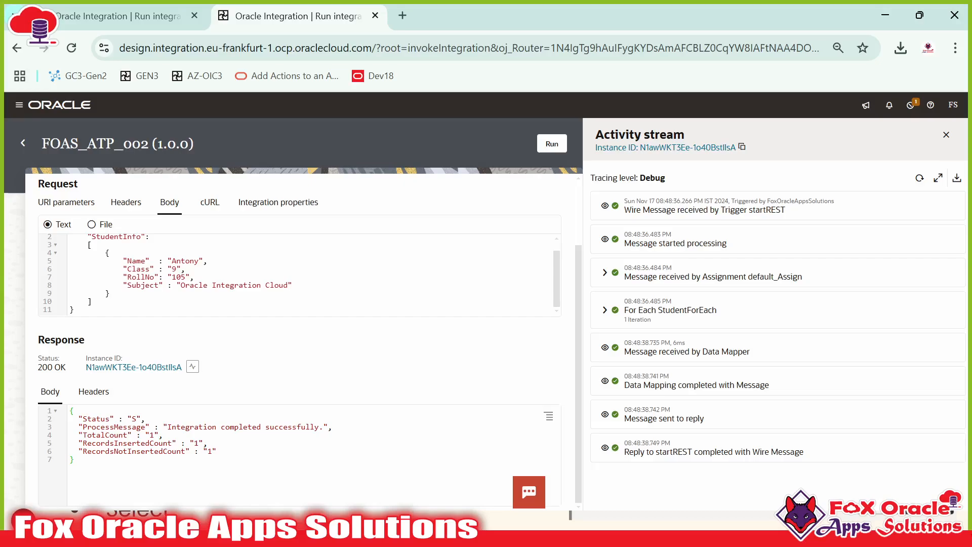
pyautogui.moveTo(136, 443); pyautogui.dragTo(169, 443)
# Step: Expand For Each StudentForEach, iteration 1 and Invoke updateATP to show its received message
pyautogui.click(606, 311)
pyautogui.click(618, 343)
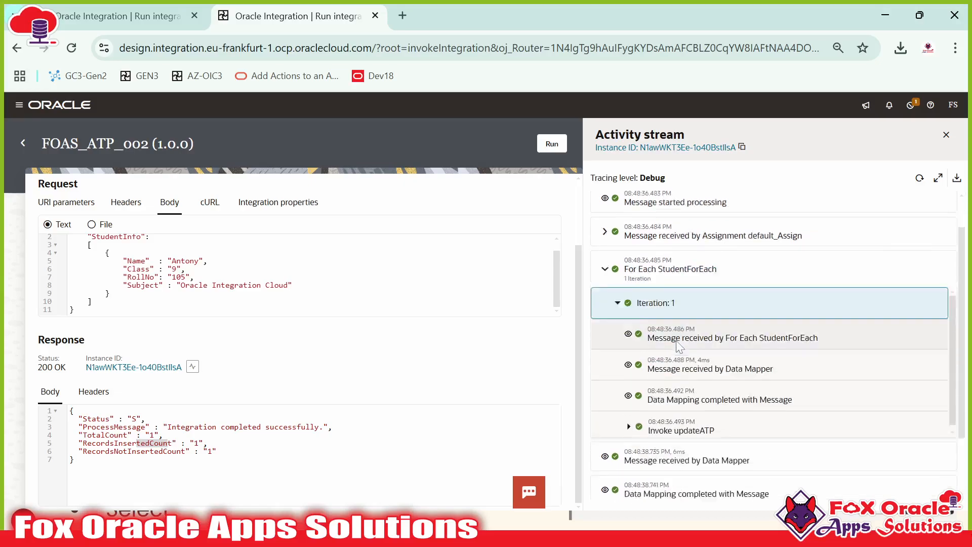
pyautogui.scroll(-2, 679, 347)
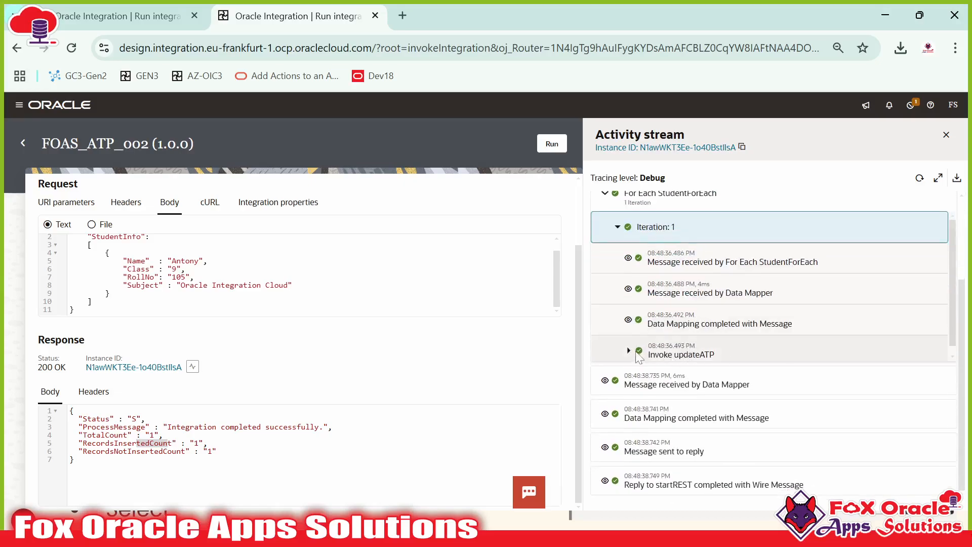
pyautogui.click(636, 354)
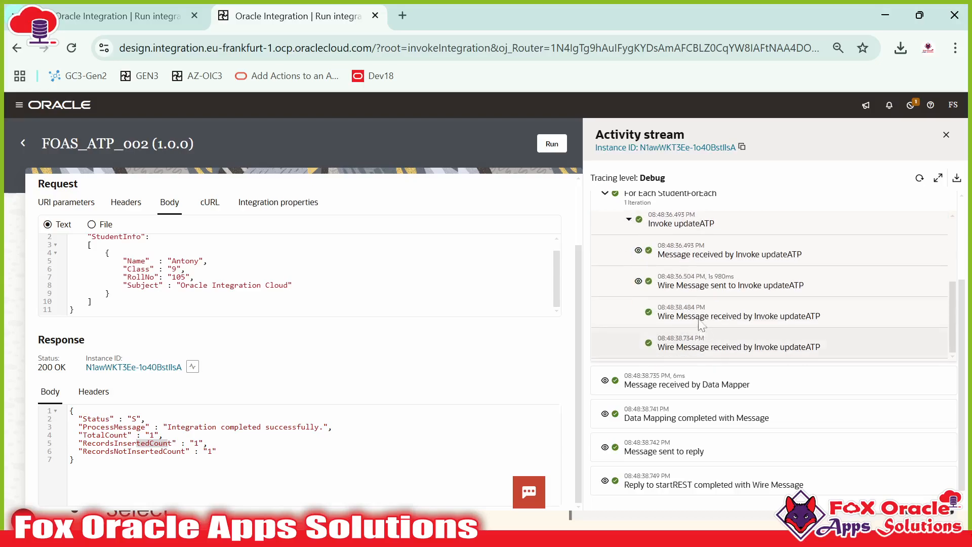
pyautogui.click(638, 250)
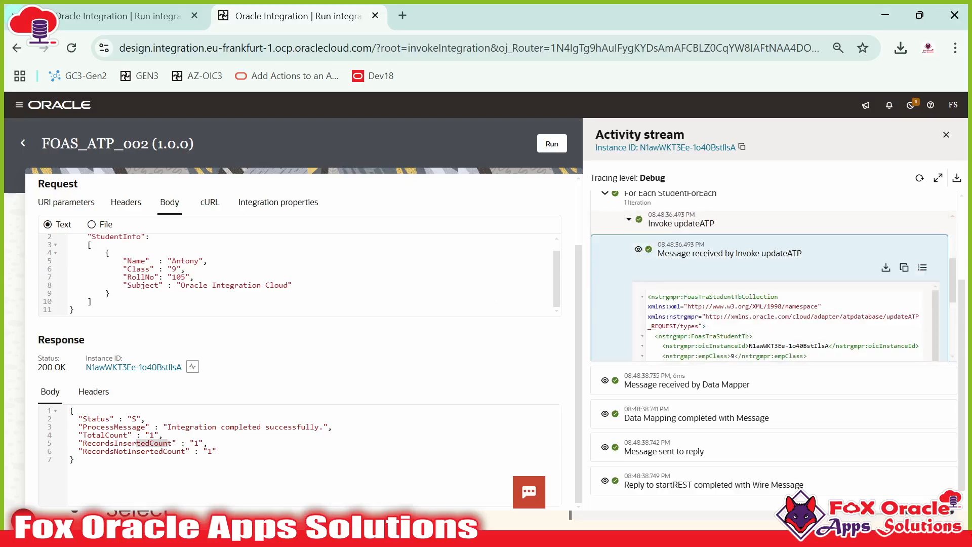
# Step: Scroll through the received XML confirming Antony's record has status U and message Updated
pyautogui.scroll(-2, 780, 324)
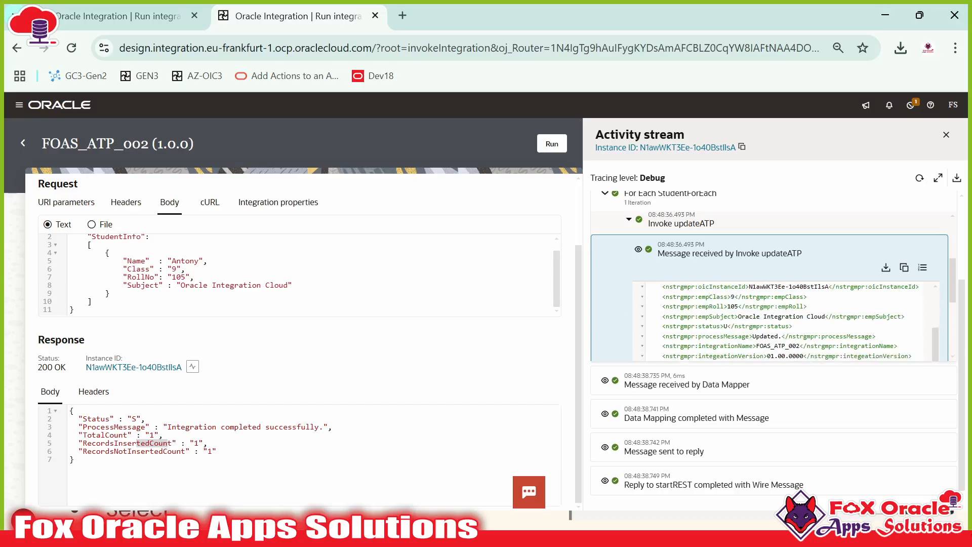
pyautogui.scroll(-4, 754, 327)
pyautogui.scroll(4, 762, 303)
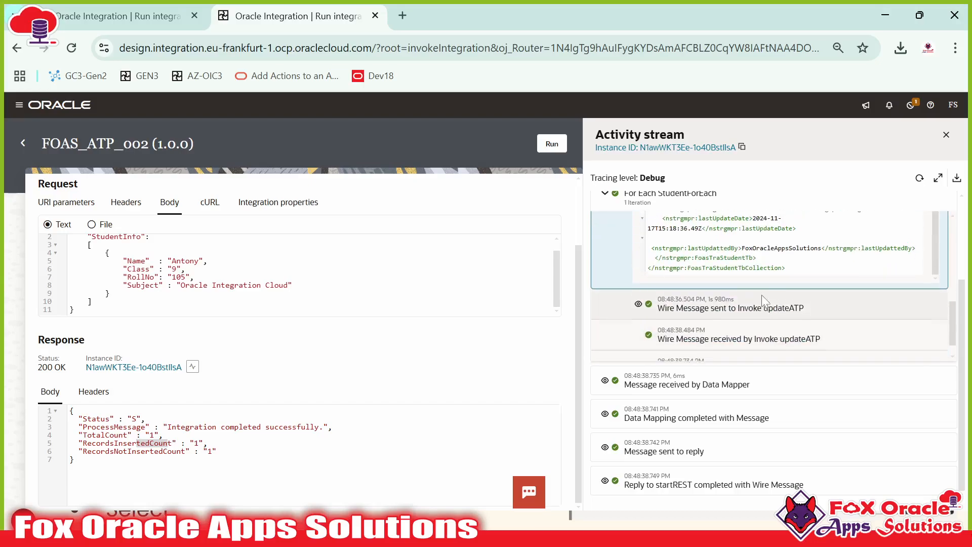
pyautogui.scroll(-1, 749, 306)
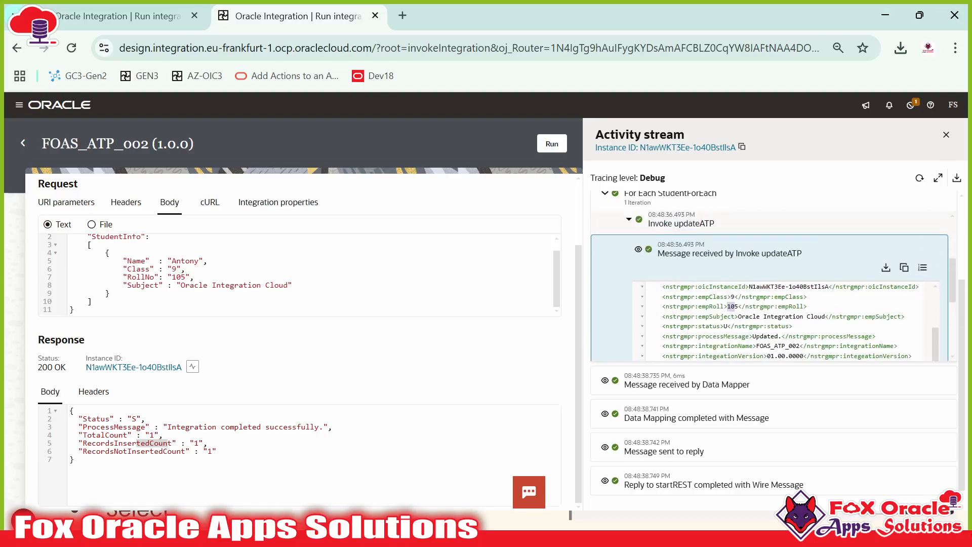
pyautogui.moveTo(695, 297); pyautogui.dragTo(767, 336)
pyautogui.scroll(-1, 767, 336)
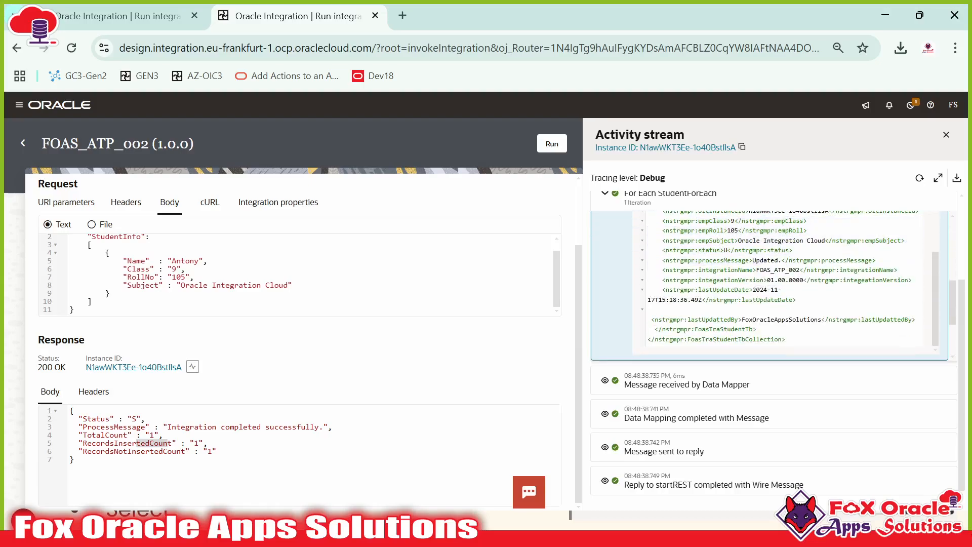
pyautogui.scroll(-3, 637, 282)
pyautogui.scroll(-2, 635, 281)
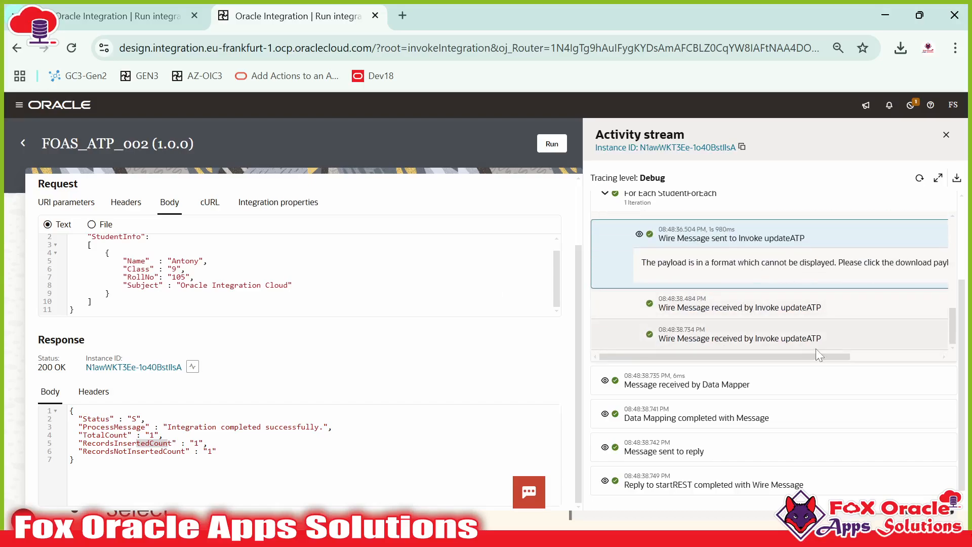
pyautogui.hscroll(3, 830, 349)
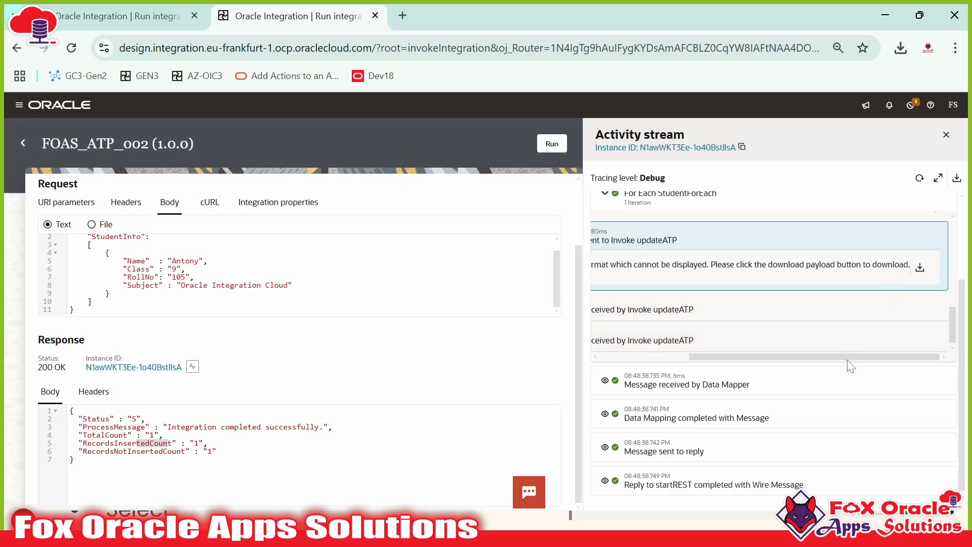
pyautogui.moveTo(850, 355); pyautogui.dragTo(692, 348)
pyautogui.scroll(2, 692, 273)
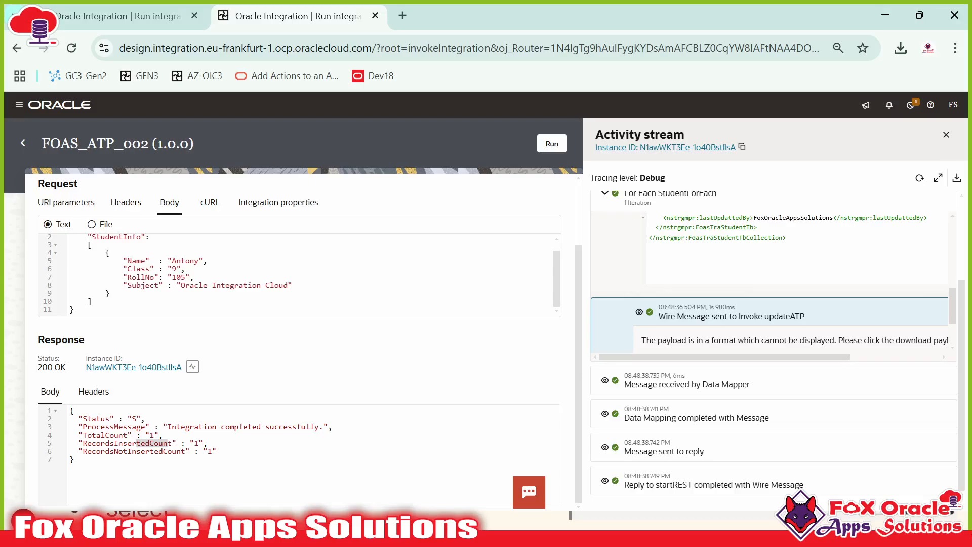
# Step: Check the Class field and RollNo 105 in Antony's request
pyautogui.doubleClick(139, 268)
pyautogui.doubleClick(140, 277)
pyautogui.moveTo(176, 277); pyautogui.dragTo(194, 277)
pyautogui.hotkey('alt', 'Tab')
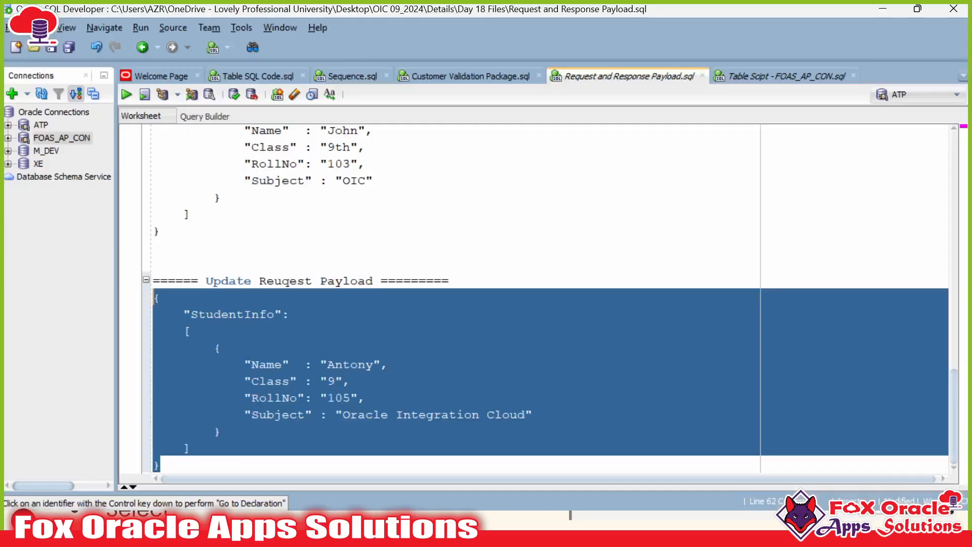
# Step: Re-query FOAS_TRA_STUDENT_TB and check the EMP_ROLL values 100, 103 and 101 show status U
pyautogui.click(735, 76)
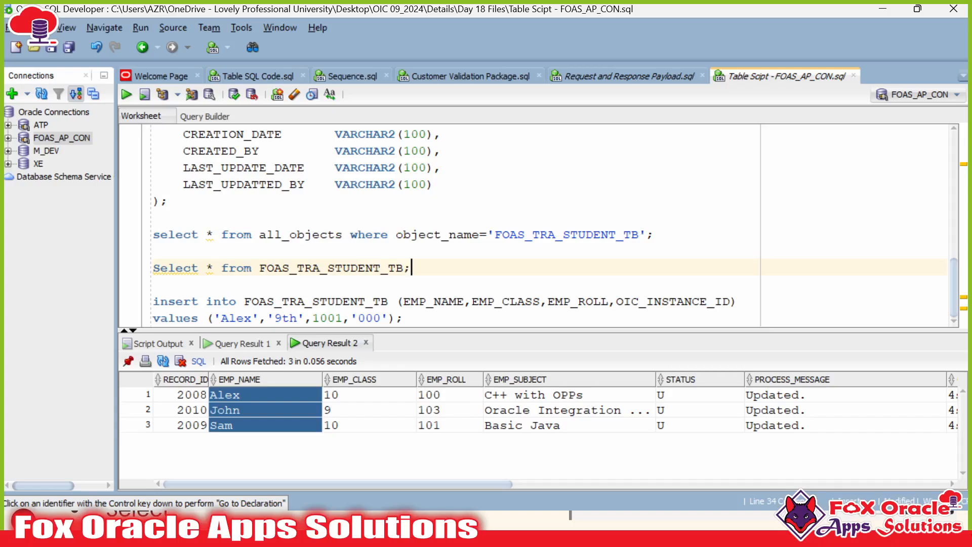
pyautogui.hotkey('ctrl', 'Return')
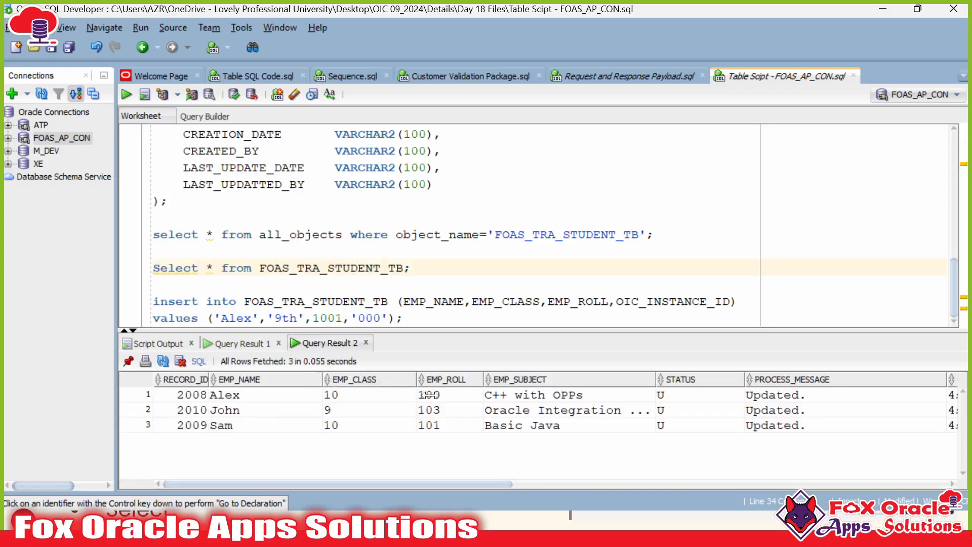
pyautogui.moveTo(429, 395)
pyautogui.mouseDown()
pyautogui.moveTo(443, 425)
pyautogui.moveTo(446, 399)
pyautogui.mouseUp()
pyautogui.click(442, 398)
pyautogui.click(443, 411)
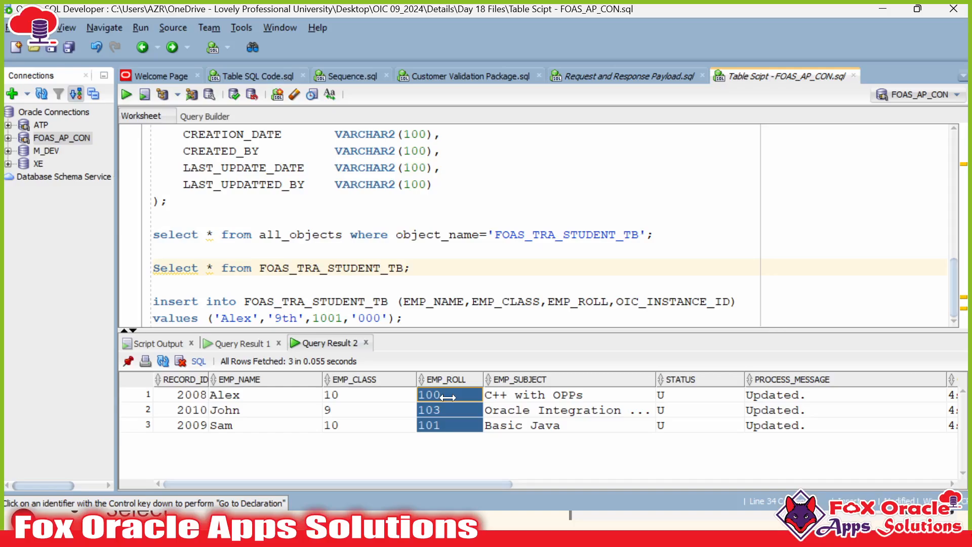
pyautogui.hotkey('alt', 'Tab')
pyautogui.click(225, 285)
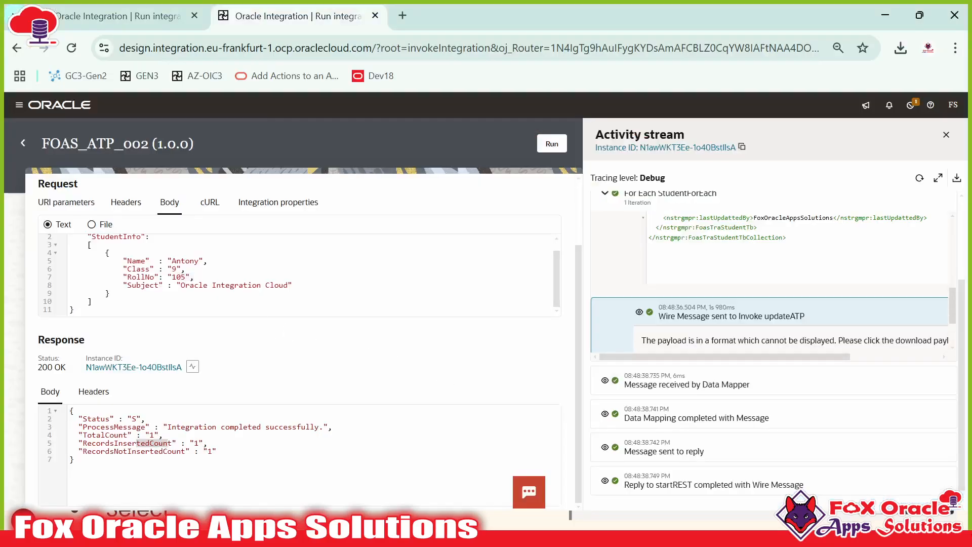
pyautogui.moveTo(76, 309); pyautogui.dragTo(71, 231)
pyautogui.click(110, 305)
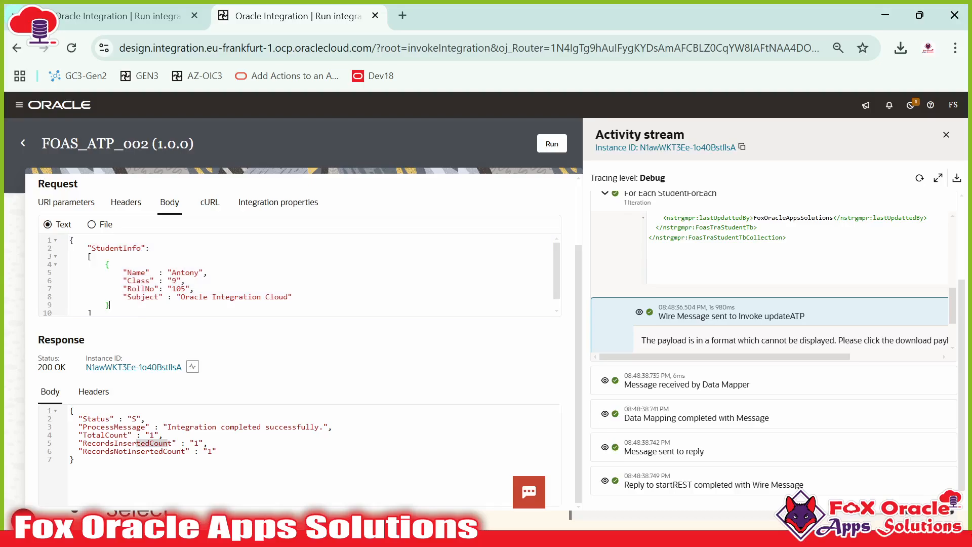
pyautogui.scroll(-2, 703, 288)
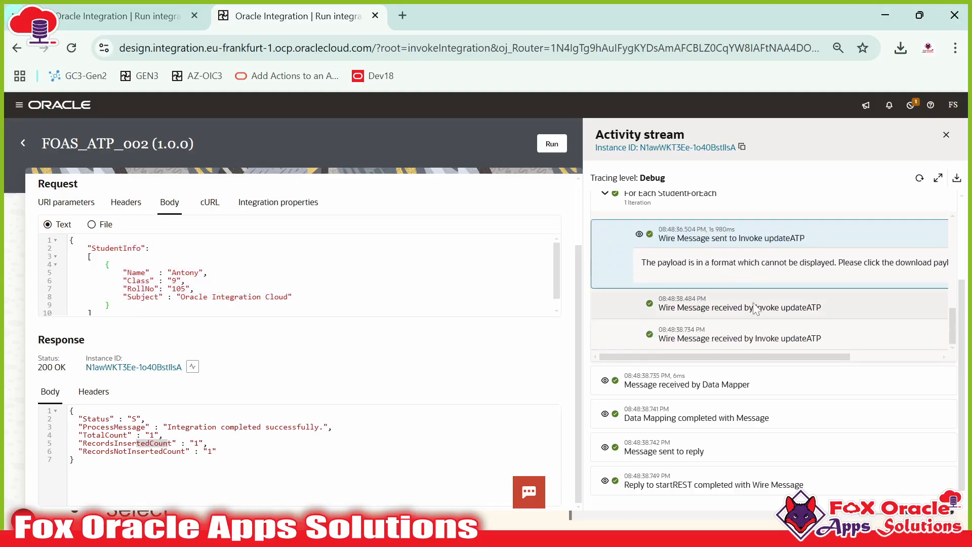
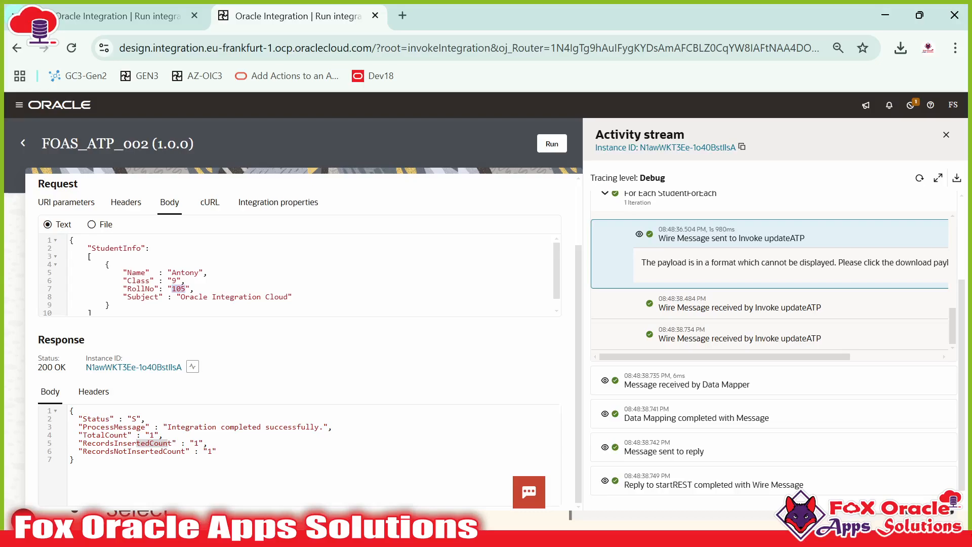
# Step: Deactivate FOAS_ATP_001 from the Integrations list and refresh to confirm its status
pyautogui.click(23, 144)
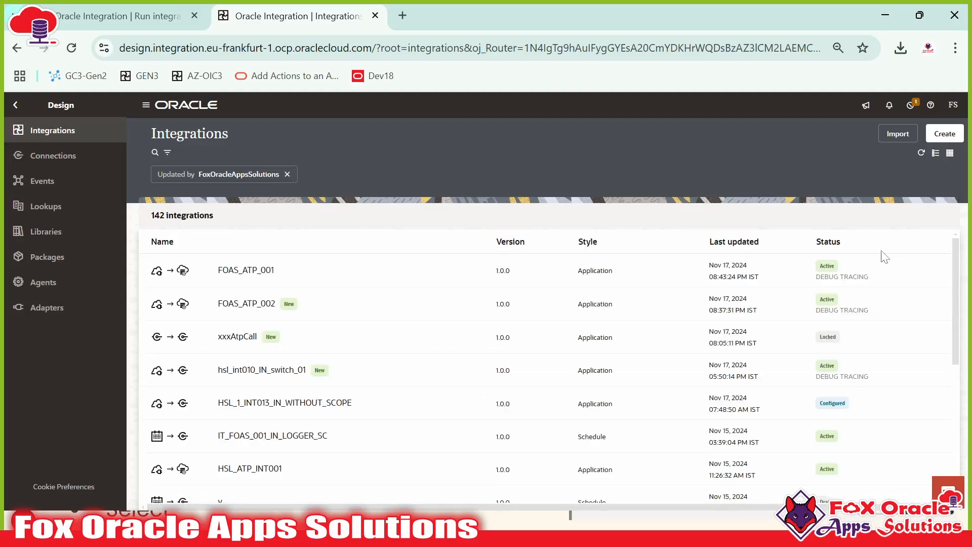
pyautogui.click(884, 273)
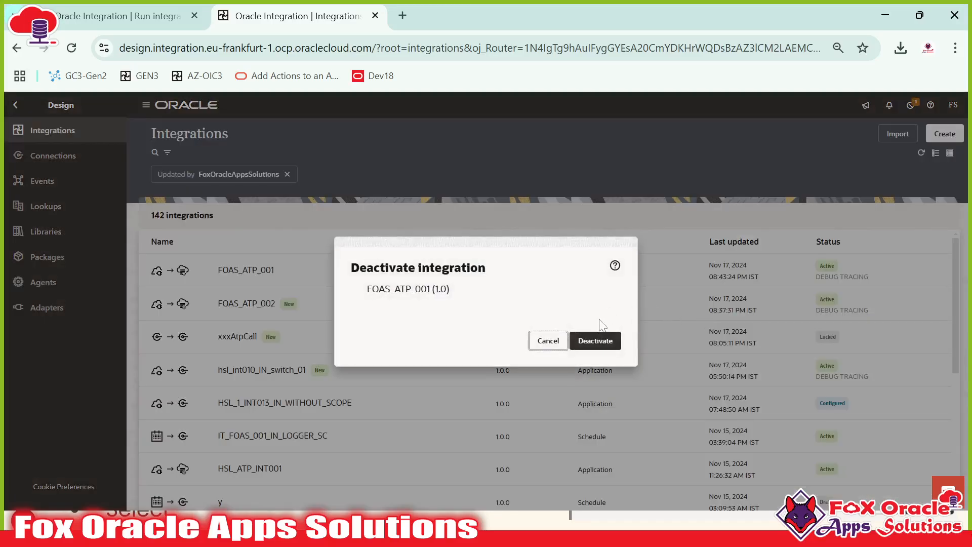
pyautogui.click(589, 349)
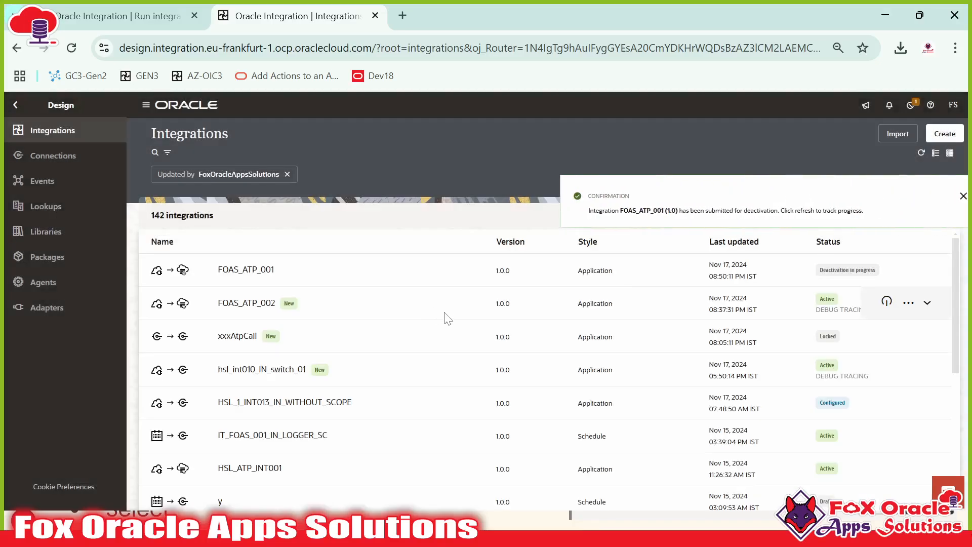
pyautogui.click(950, 196)
pyautogui.click(921, 153)
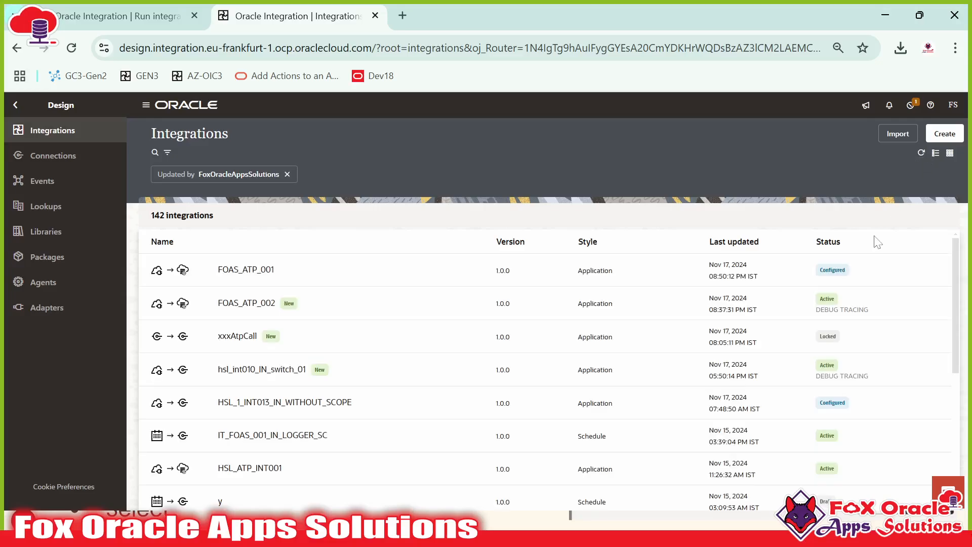
# Step: Open FOAS_ATP_001 in the designer and inspect the insert_ATP invoke and map inside the loop
pyautogui.click(865, 272)
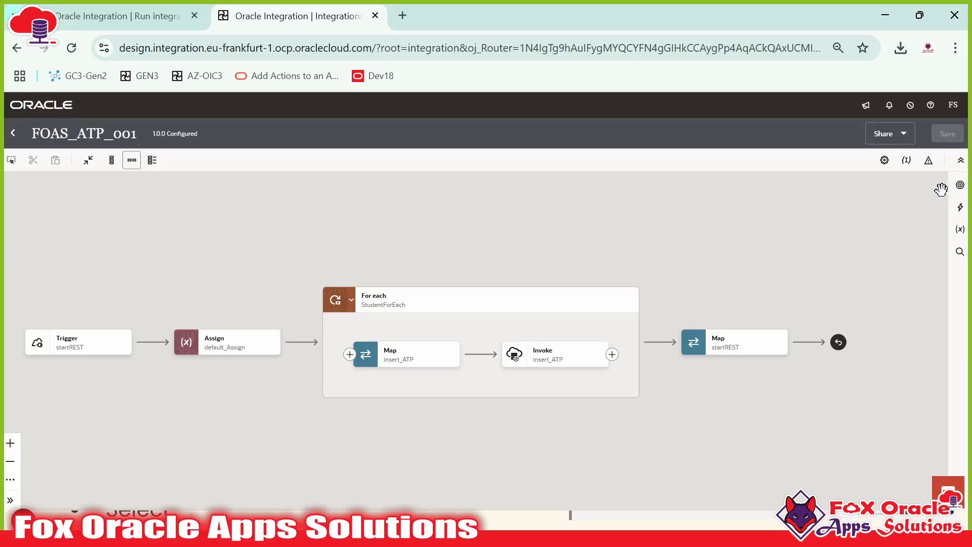
pyautogui.click(520, 306)
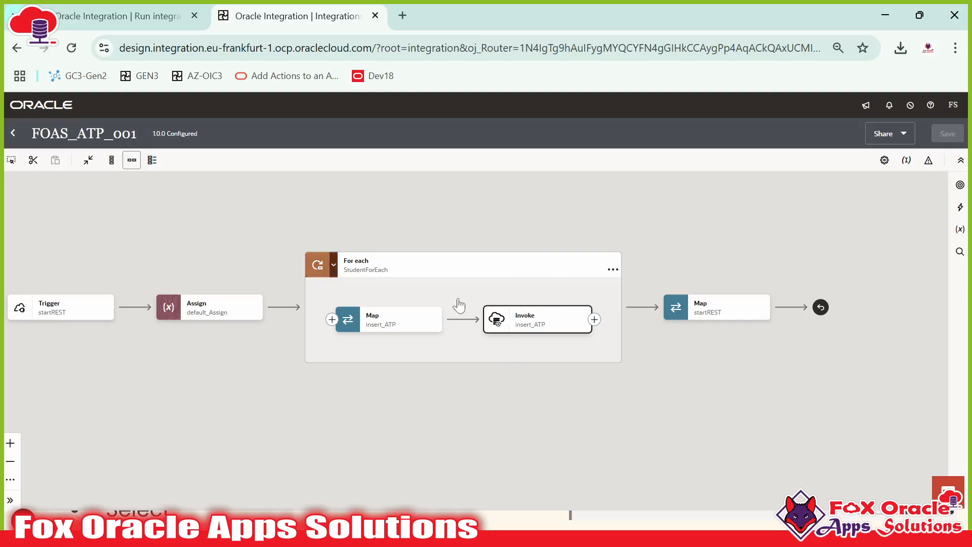
pyautogui.click(402, 321)
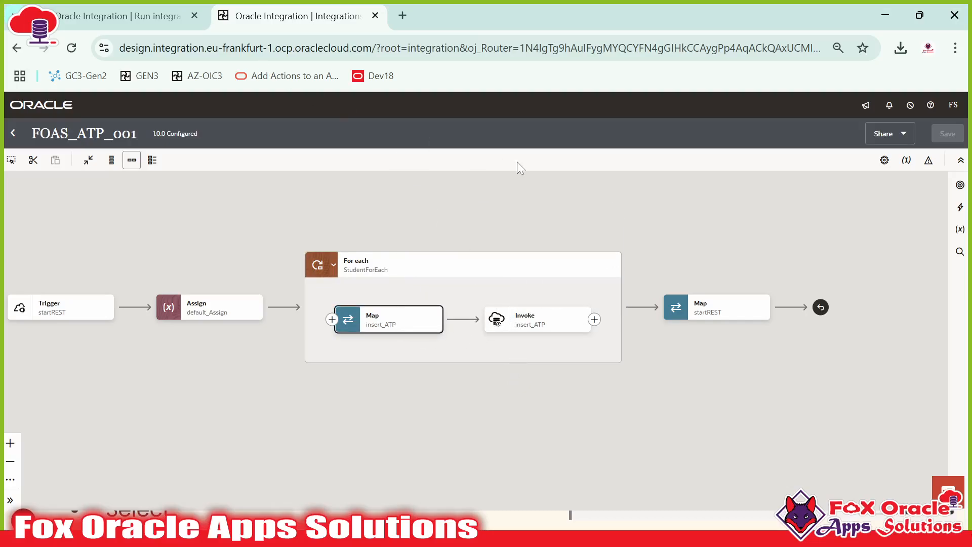
pyautogui.hotkey('alt', 'Tab')
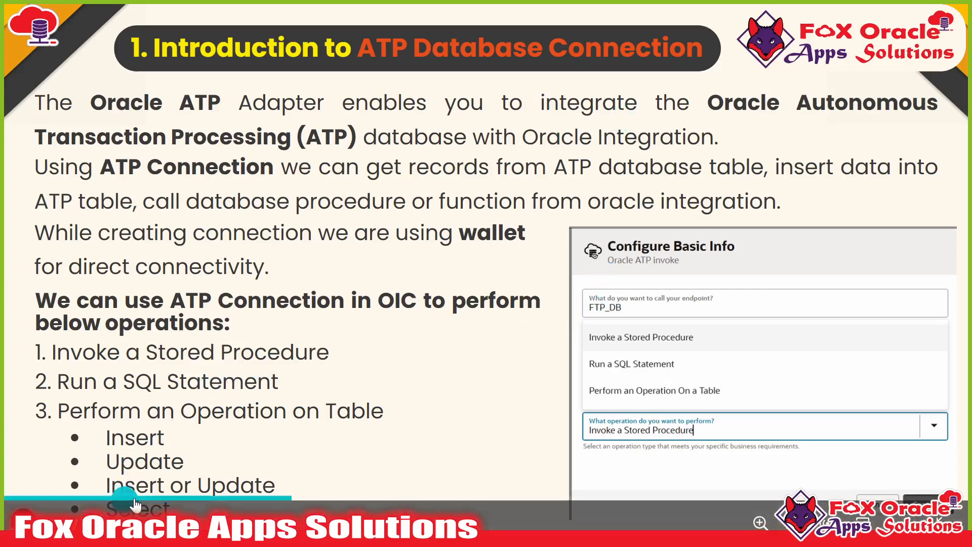
# Step: Advance to 'Let's move to OIC instance', then return to 'Perform an Operation on Table of ATP'
pyautogui.moveTo(183, 485)
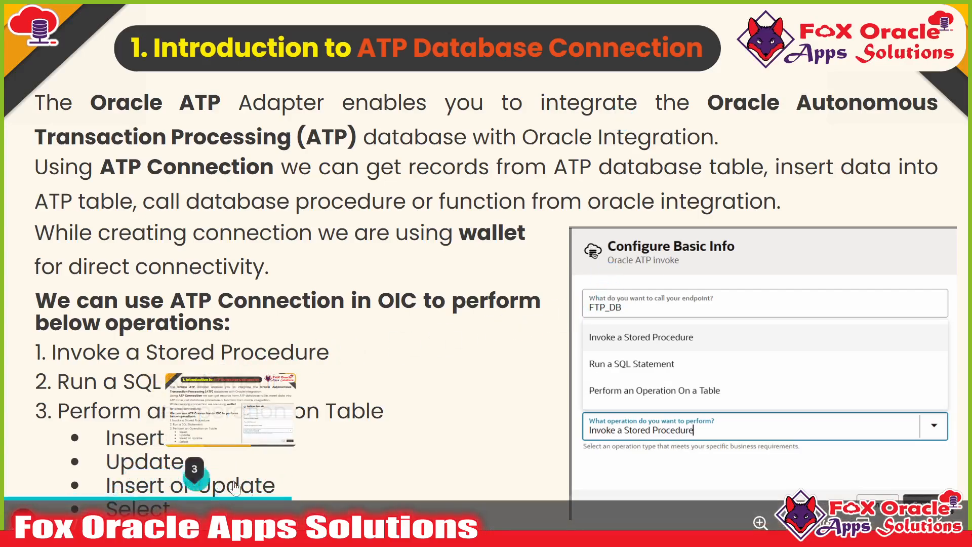
pyautogui.click(841, 349)
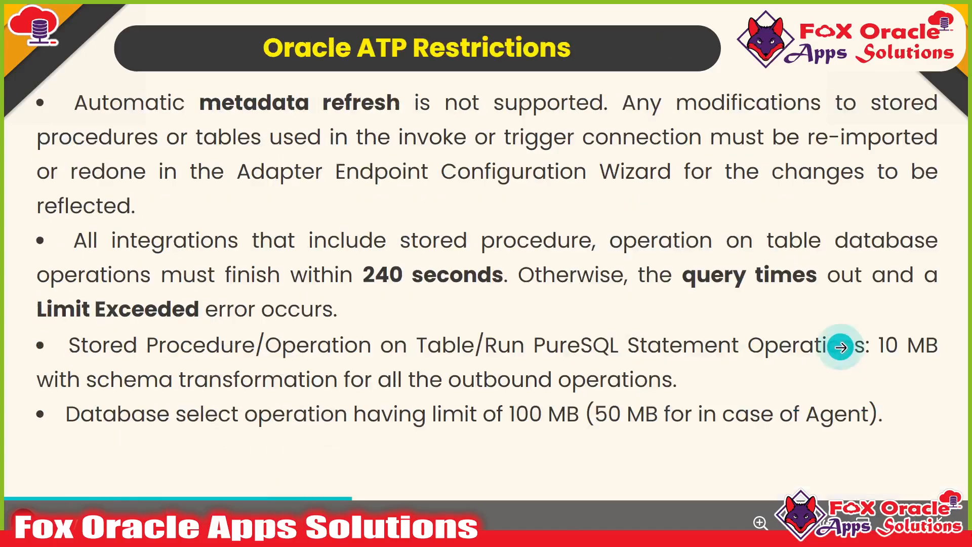
pyautogui.click(841, 347)
pyautogui.click(814, 341)
pyautogui.click(753, 317)
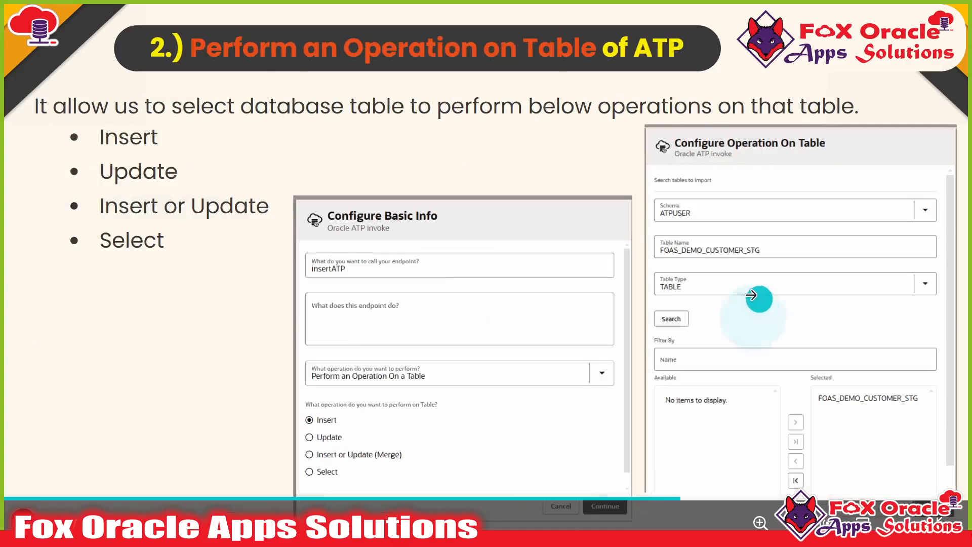
pyautogui.click(760, 292)
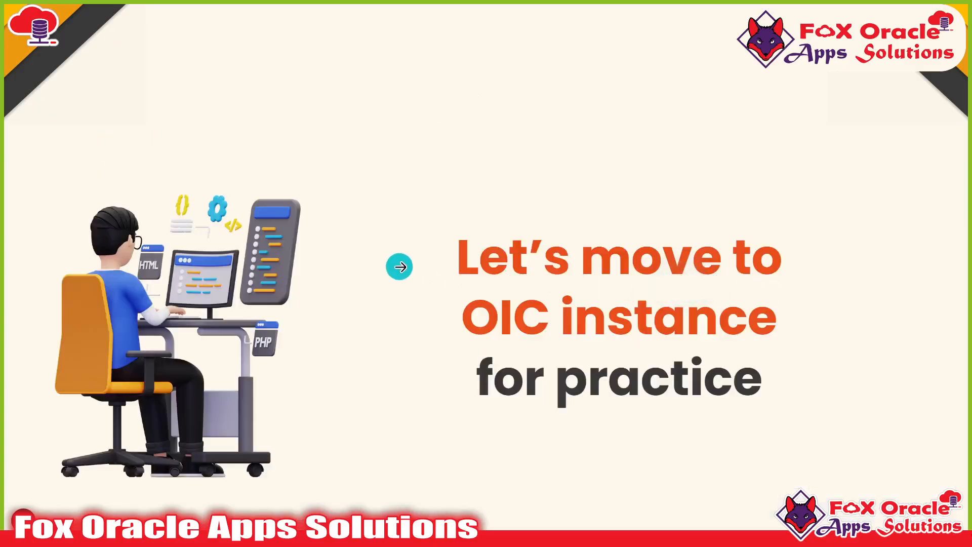
pyautogui.click(147, 276)
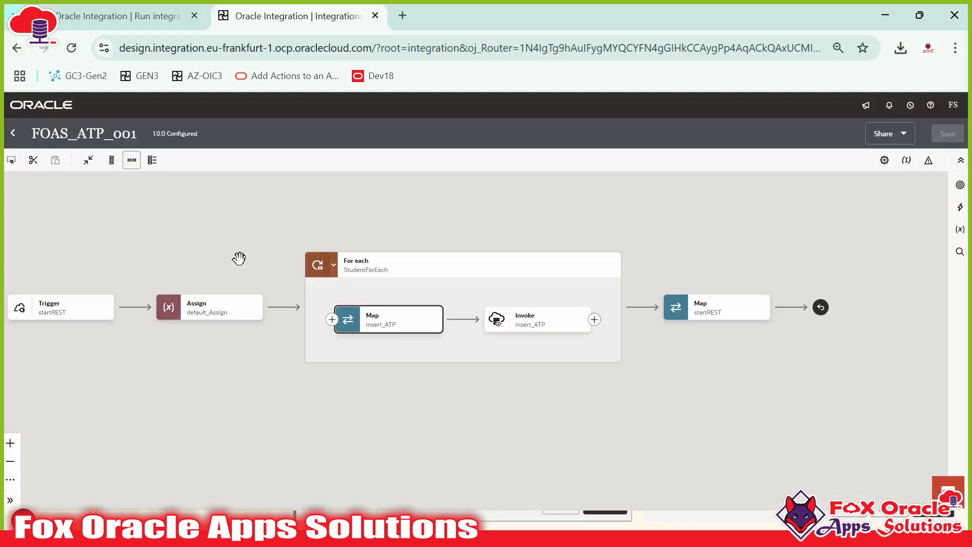
# Step: In Request and Response Payload.sql, examine the RollNo 105 student record's lines
pyautogui.hotkey('alt', 'Tab')
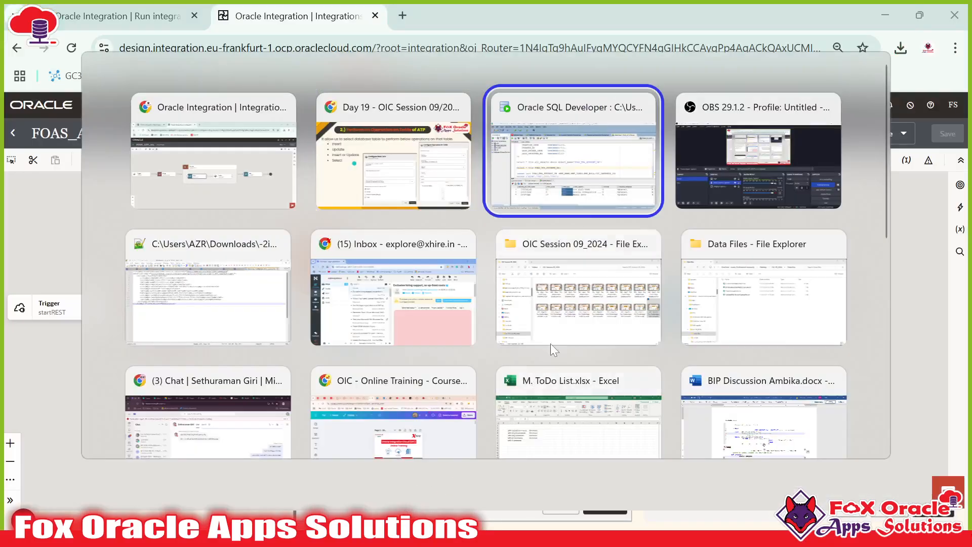
pyautogui.click(597, 77)
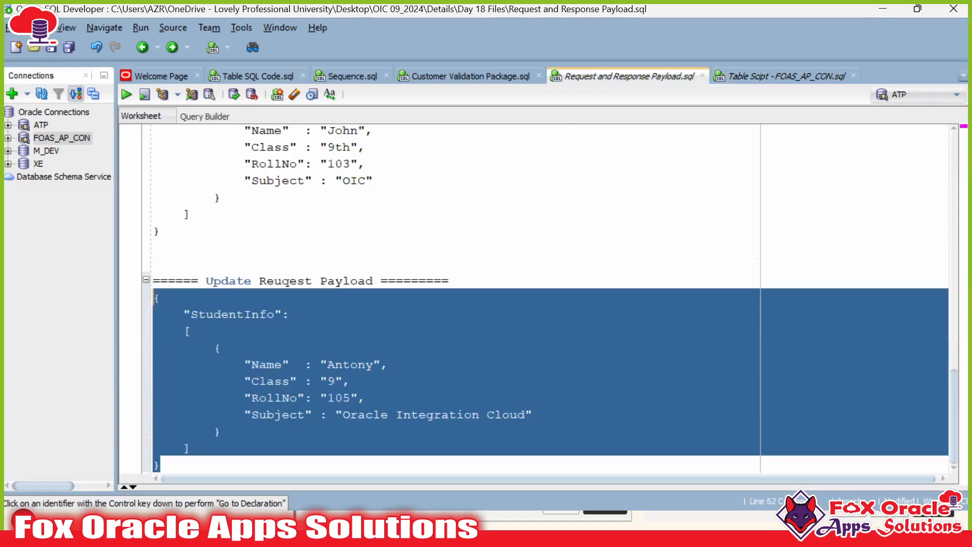
pyautogui.click(260, 313)
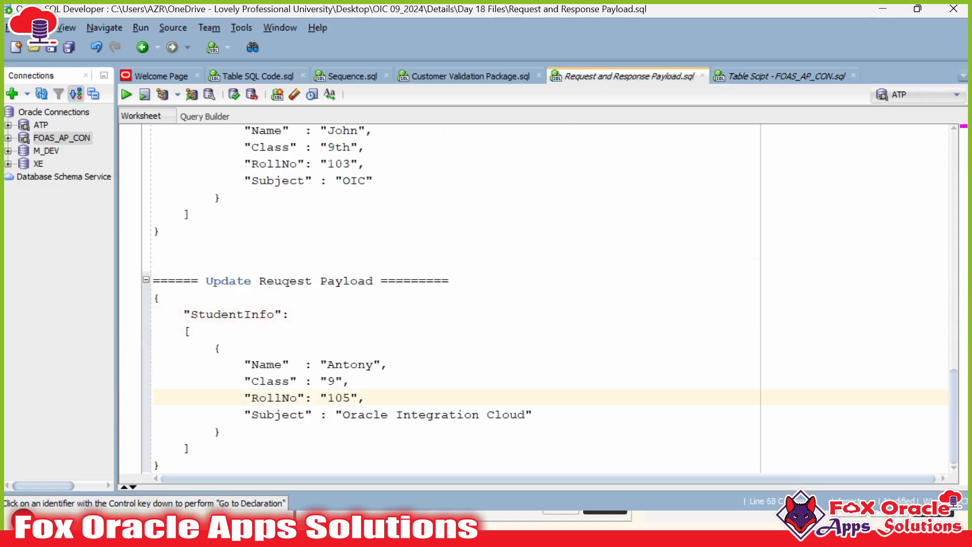
pyautogui.moveTo(245, 397); pyautogui.dragTo(366, 398)
pyautogui.doubleClick(324, 398)
pyautogui.click(335, 398)
pyautogui.tripleClick(336, 398)
pyautogui.moveTo(234, 349); pyautogui.dragTo(350, 381)
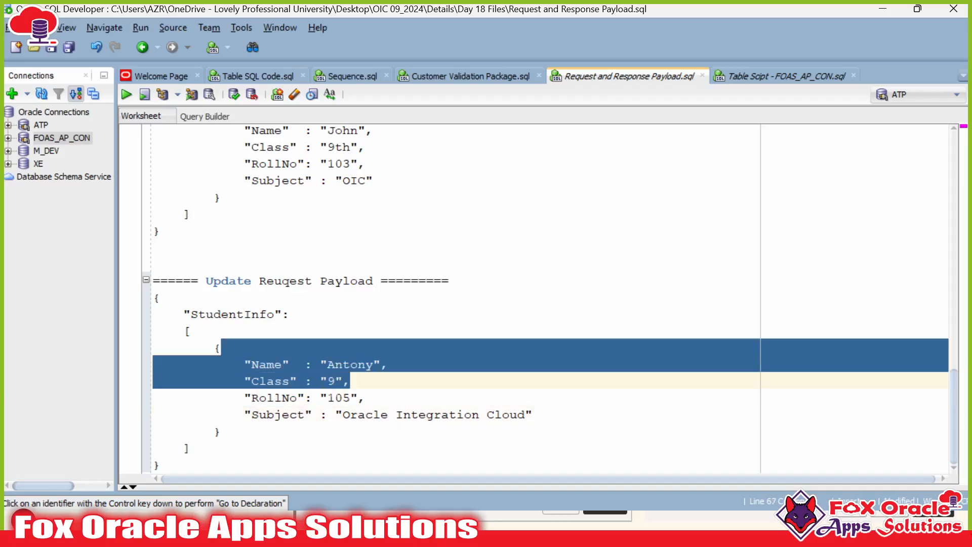
pyautogui.moveTo(533, 415); pyautogui.dragTo(237, 416)
pyautogui.click(244, 415)
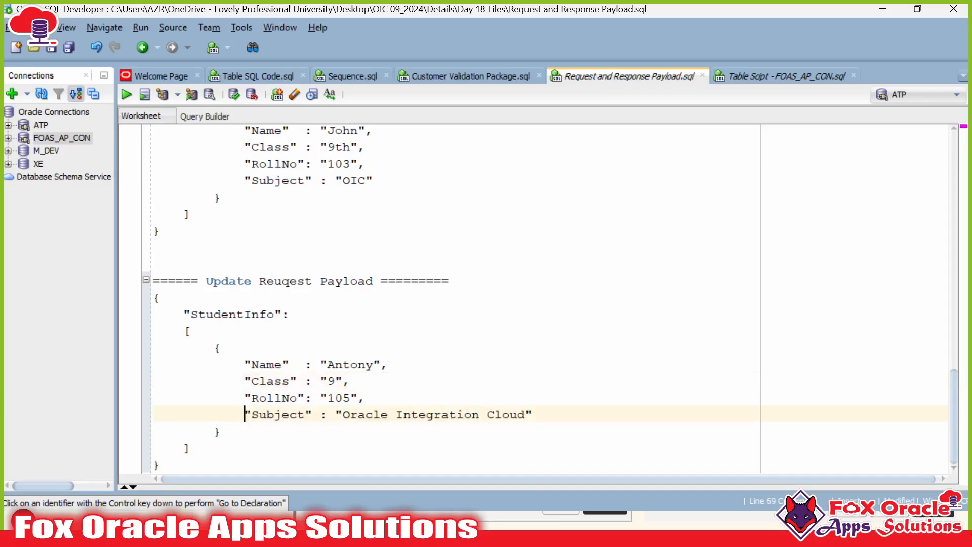
pyautogui.doubleClick(335, 398)
pyautogui.click(335, 398)
pyautogui.click(344, 398)
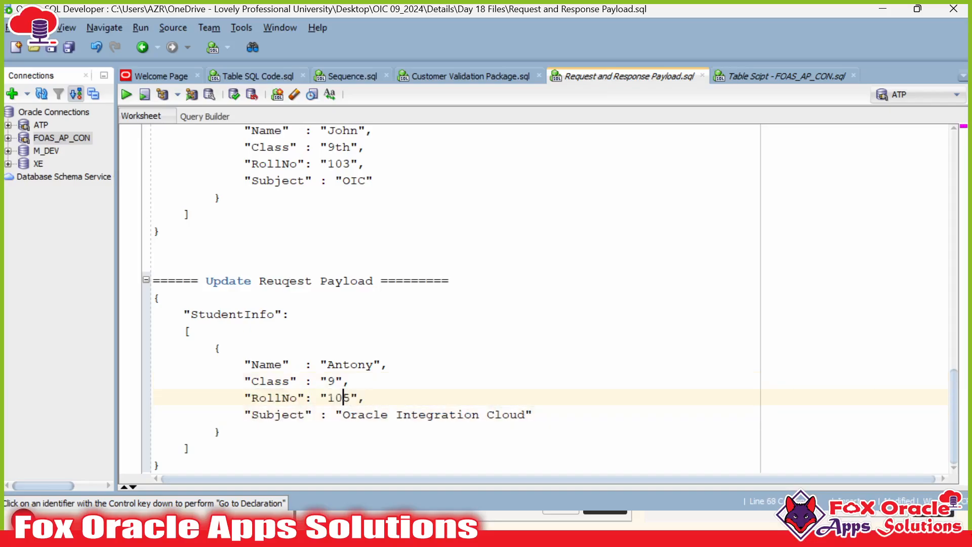
pyautogui.moveTo(259, 365); pyautogui.dragTo(328, 398)
pyautogui.click(366, 398)
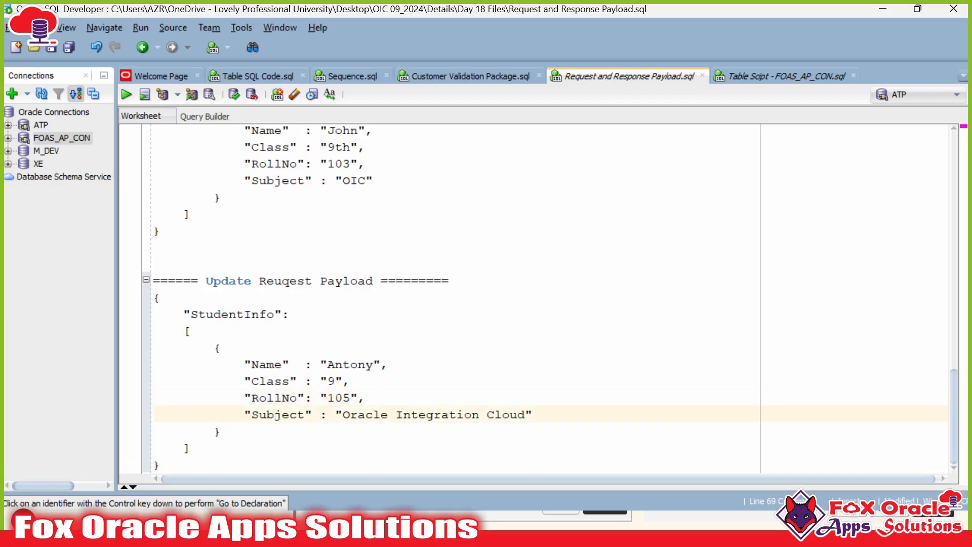
# Step: Undo to restore the four StudentInfo records (100, 101, 103, 105), then close the FOAS_ATP_001 flow
pyautogui.hotkey('ctrl', 'z')
pyautogui.hotkey('ctrl', 'z')
pyautogui.scroll(-6, 532, 299)
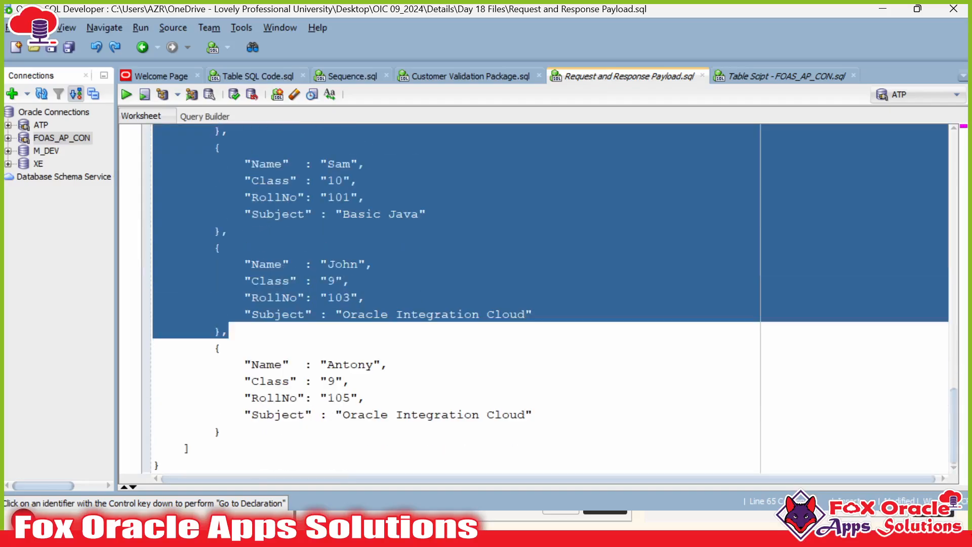
pyautogui.scroll(1, 532, 299)
pyautogui.scroll(1, 283, 330)
pyautogui.click(283, 329)
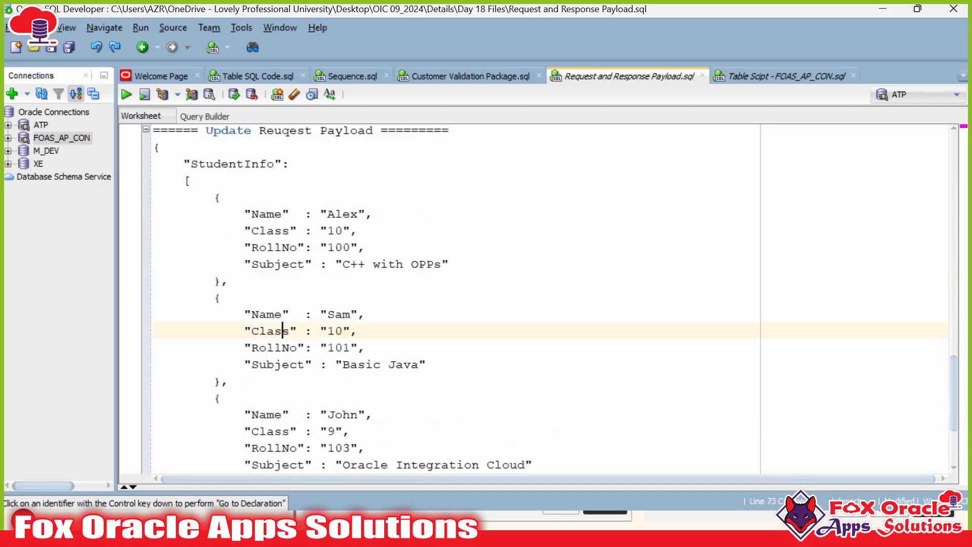
pyautogui.scroll(1, 282, 329)
pyautogui.click(267, 264)
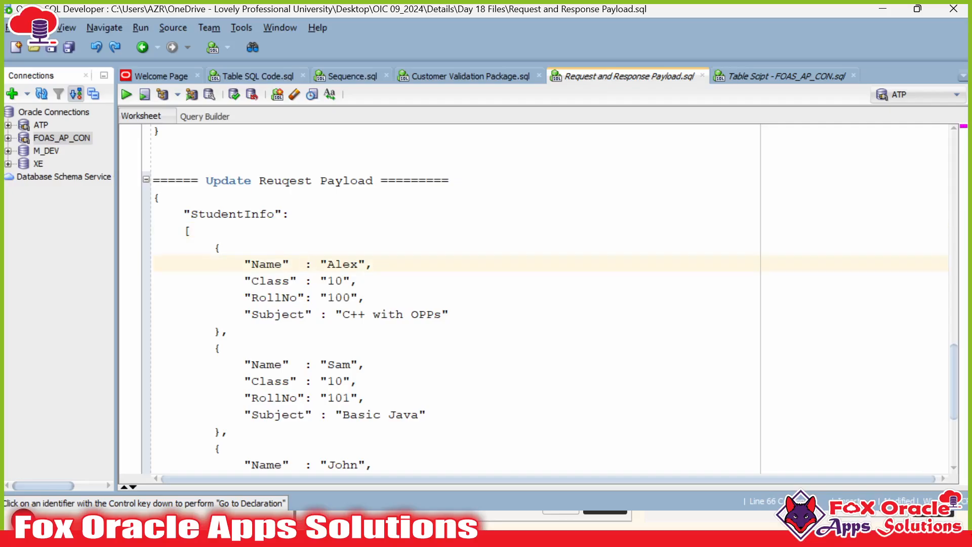
pyautogui.scroll(-2, 266, 264)
pyautogui.scroll(1, 267, 263)
pyautogui.scroll(-2, 267, 263)
pyautogui.scroll(2, 267, 264)
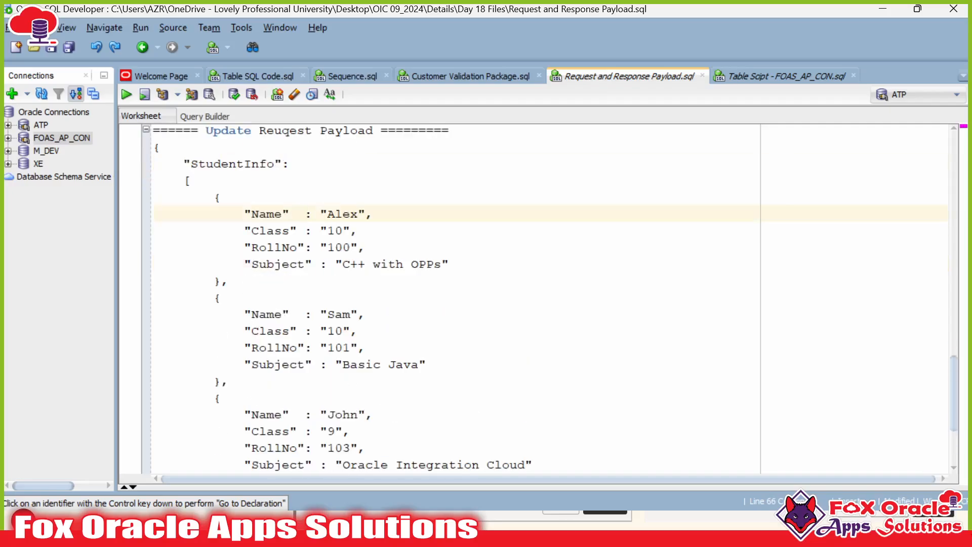
pyautogui.moveTo(215, 197); pyautogui.dragTo(222, 281)
pyautogui.scroll(-2, 222, 281)
pyautogui.scroll(-2, 222, 281)
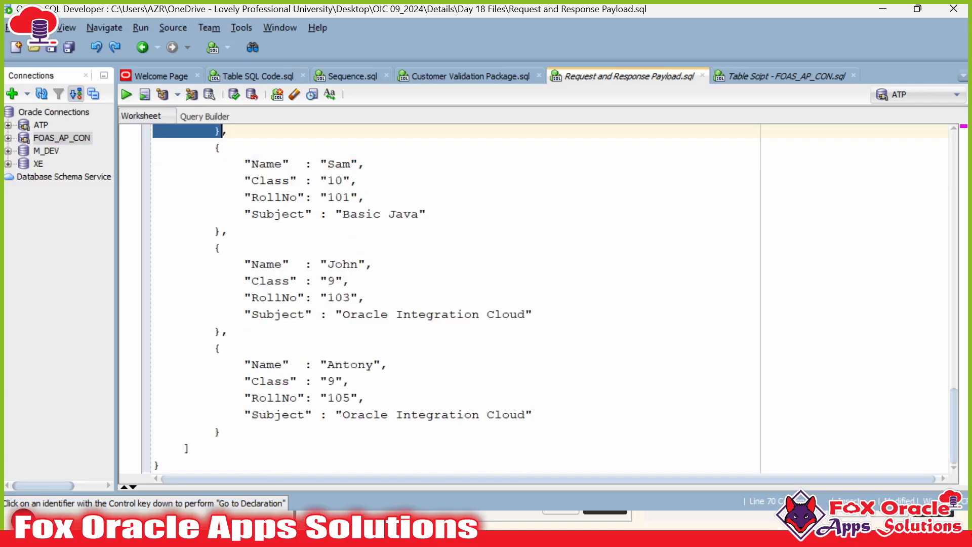
pyautogui.keyDown('shift'); pyautogui.click(366, 314); pyautogui.keyUp('shift')
pyautogui.moveTo(366, 314); pyautogui.dragTo(231, 331)
pyautogui.scroll(3, 231, 331)
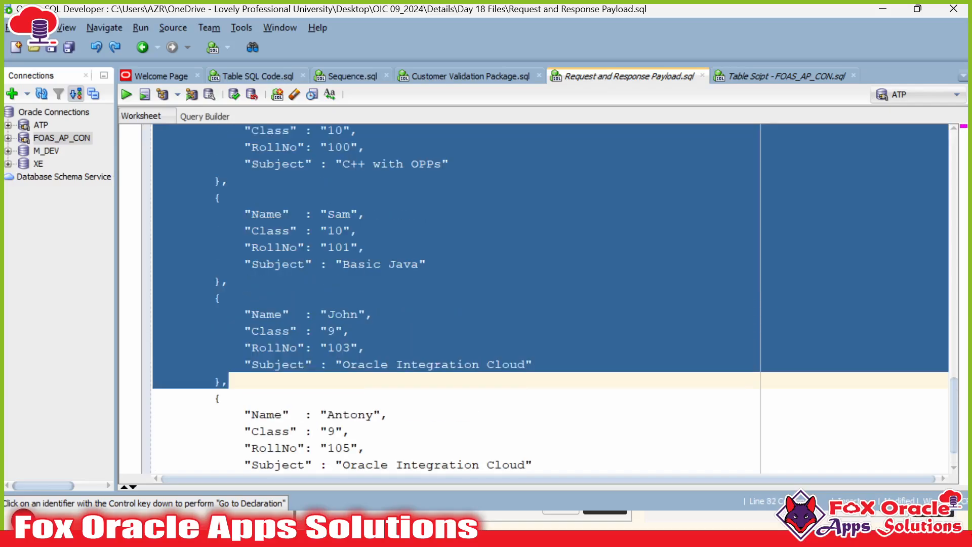
pyautogui.scroll(-1, 231, 331)
pyautogui.scroll(-2, 549, 299)
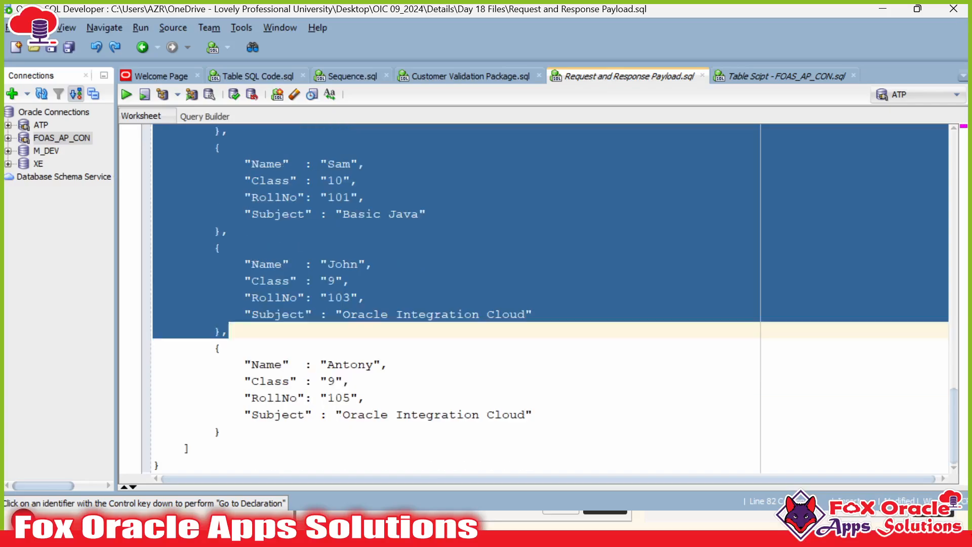
pyautogui.moveTo(215, 349); pyautogui.dragTo(222, 431)
pyautogui.click(342, 415)
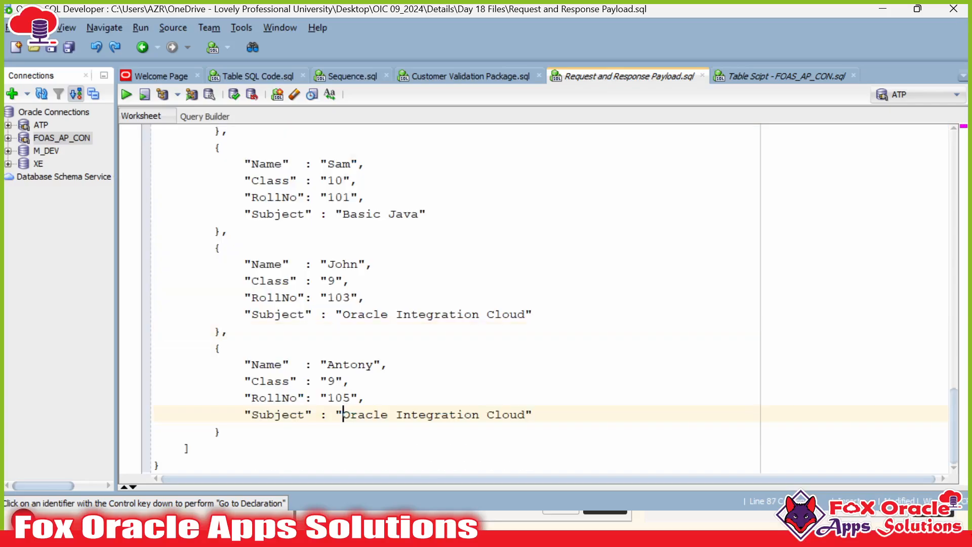
pyautogui.hotkey('alt', 'Tab')
pyautogui.click(13, 133)
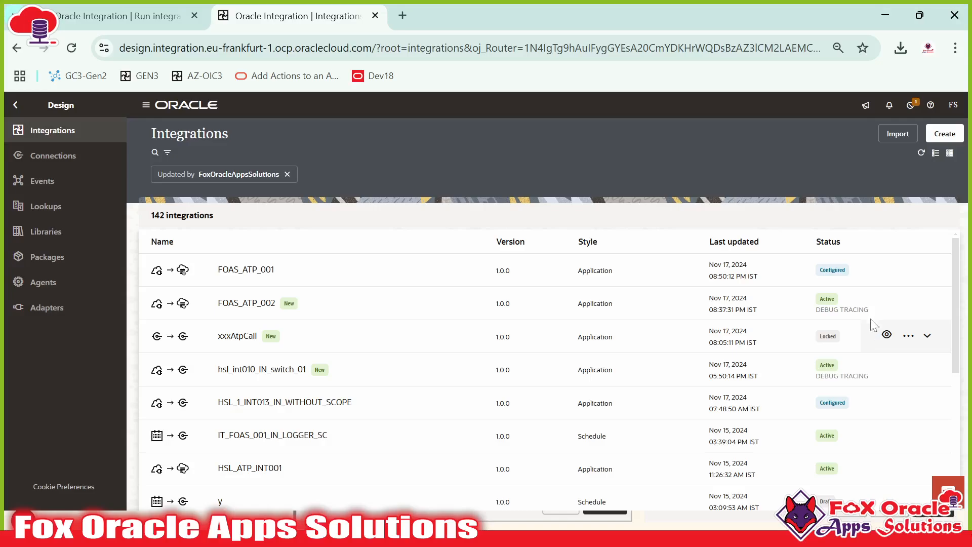
# Step: Clone FOAS_ATP_001 under the name FOAS_ATP_003 and open the clone in the designer
pyautogui.click(908, 269)
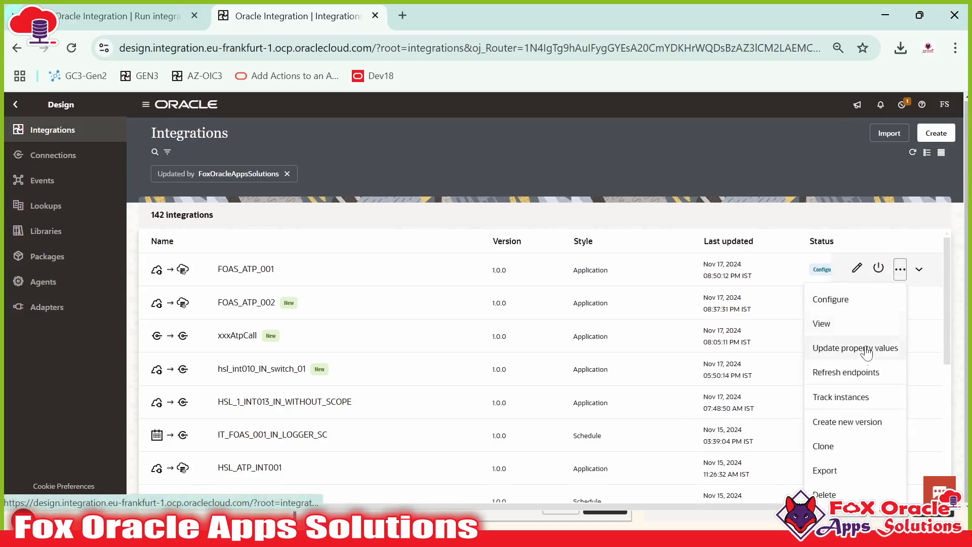
pyautogui.click(823, 447)
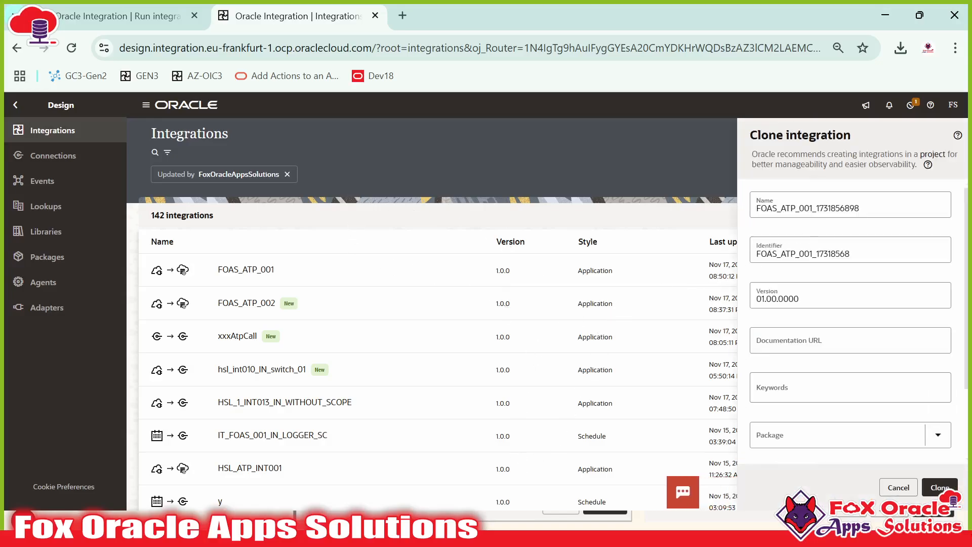
pyautogui.moveTo(867, 208); pyautogui.dragTo(809, 209)
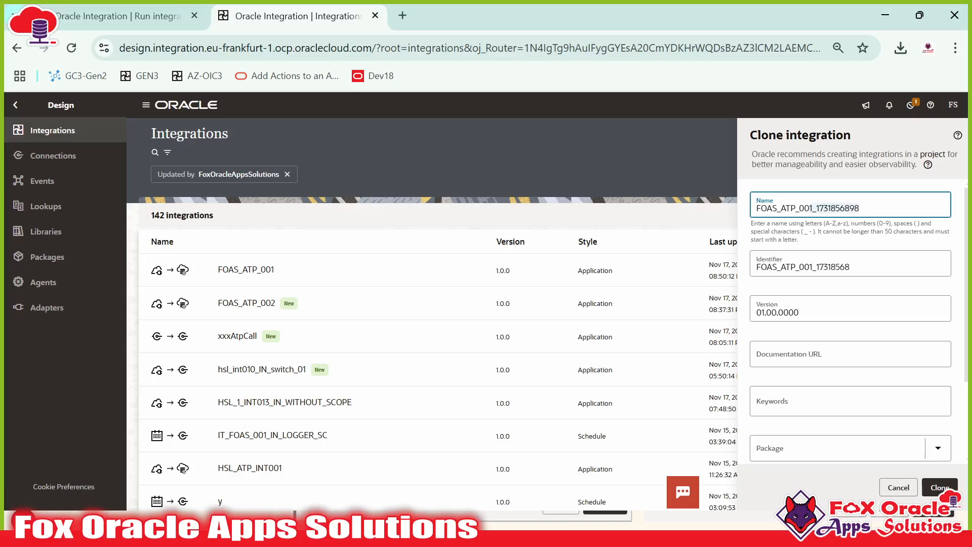
pyautogui.write('3')
pyautogui.click(939, 487)
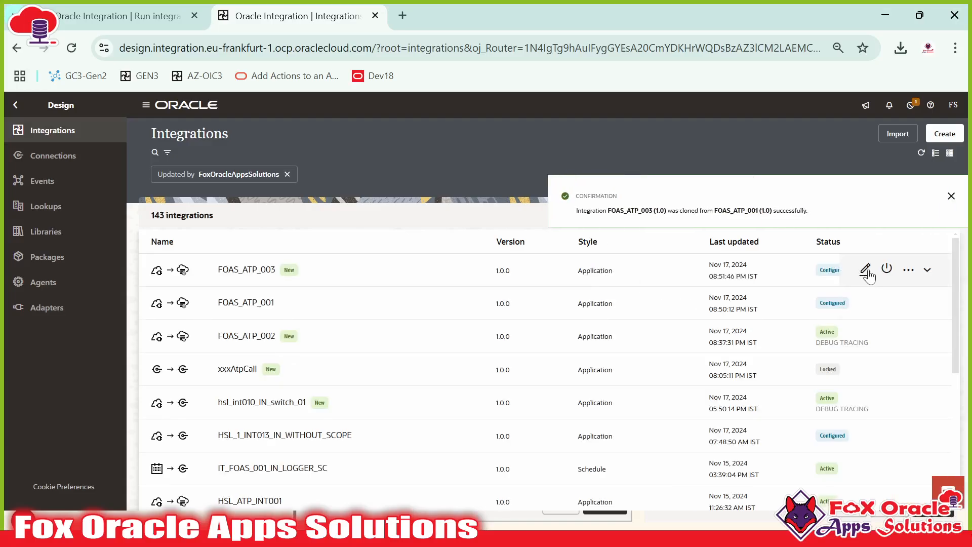
pyautogui.click(264, 272)
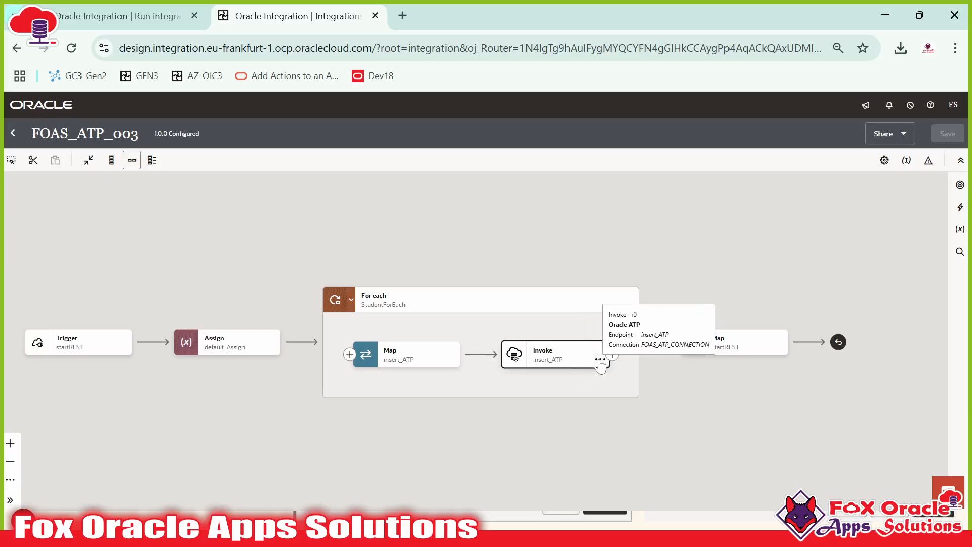
# Step: Delete the insert_ATP invoke from FOAS_ATP_003's flow
pyautogui.click(600, 360)
pyautogui.click(646, 435)
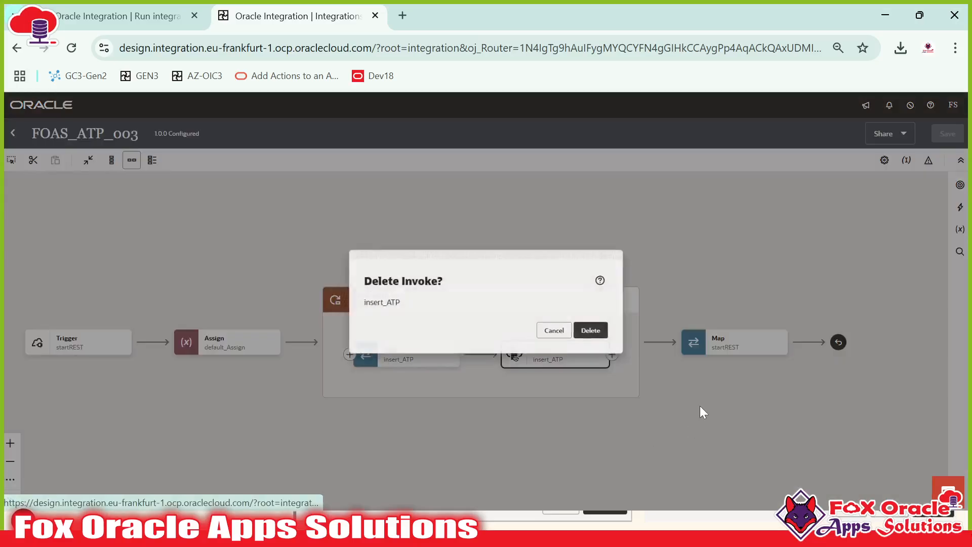
pyautogui.click(602, 334)
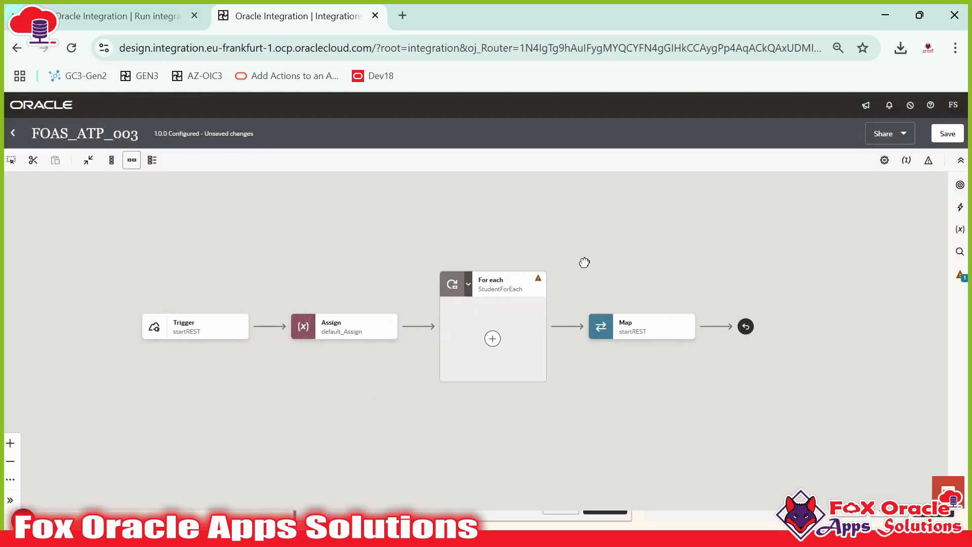
pyautogui.moveTo(520, 292); pyautogui.dragTo(441, 308)
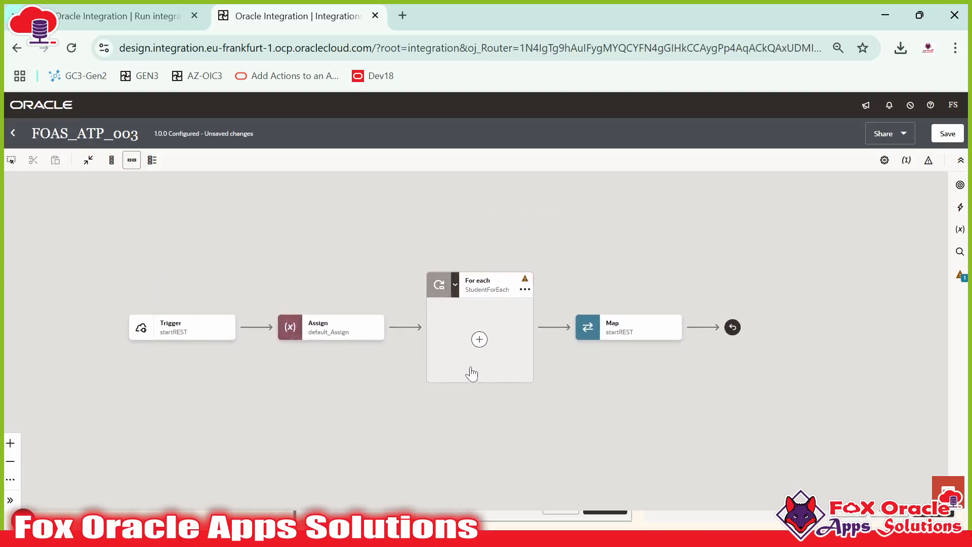
# Step: Delete the StudentForEach loop, leaving Trigger, Assign and Map
pyautogui.click(525, 289)
pyautogui.click(555, 339)
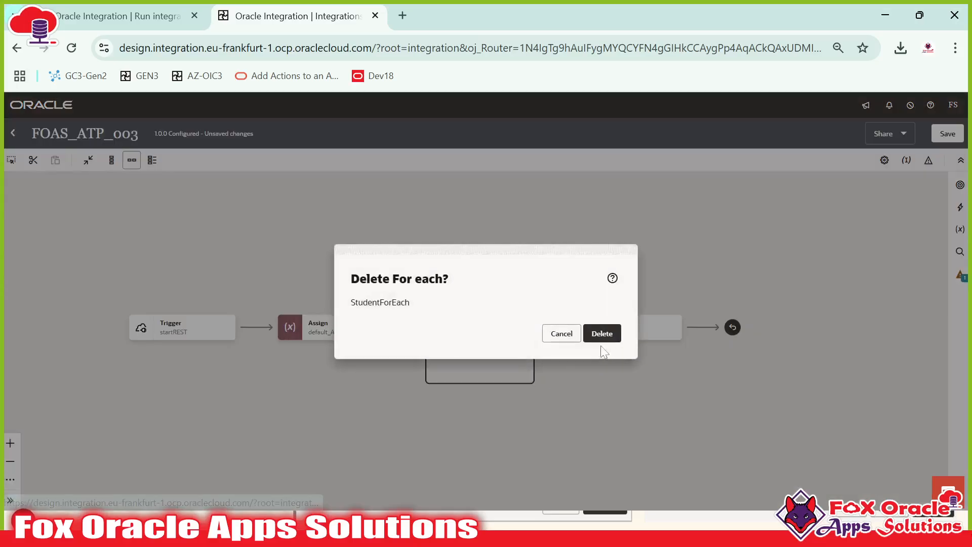
pyautogui.click(607, 332)
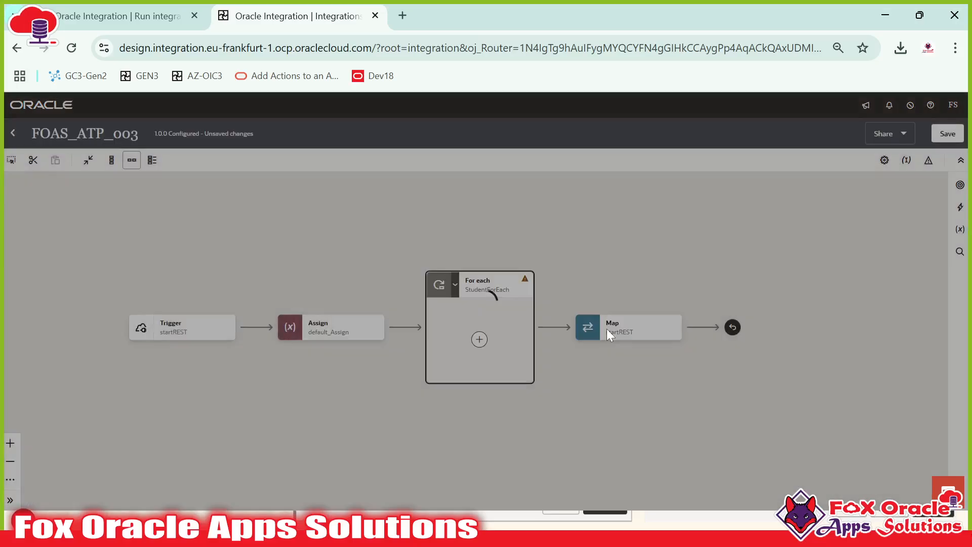
pyautogui.moveTo(366, 329); pyautogui.dragTo(496, 333)
pyautogui.moveTo(313, 288)
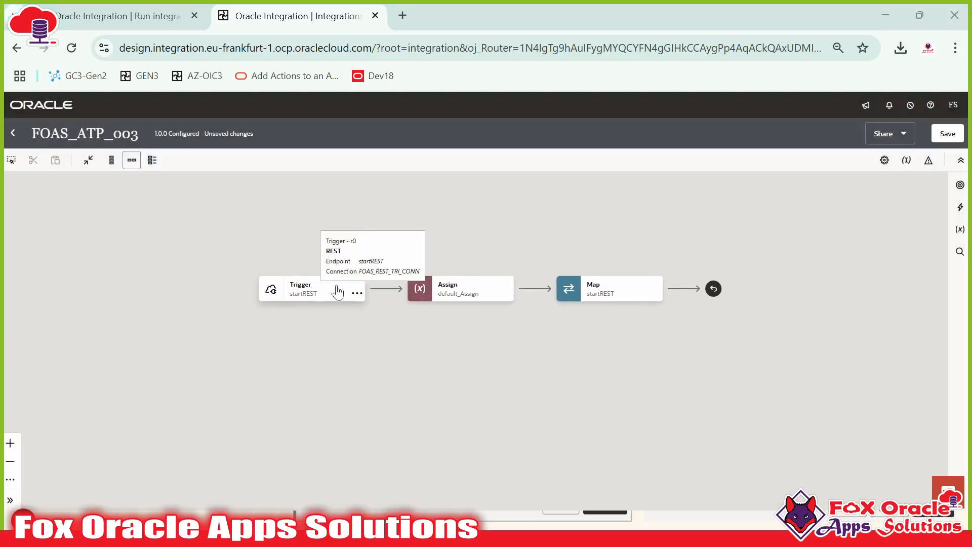
# Step: Review the student payload in SQL Developer, then return to the FOAS_ATP_003 flow
pyautogui.hotkey('alt', 'Tab')
pyautogui.scroll(3, 455, 299)
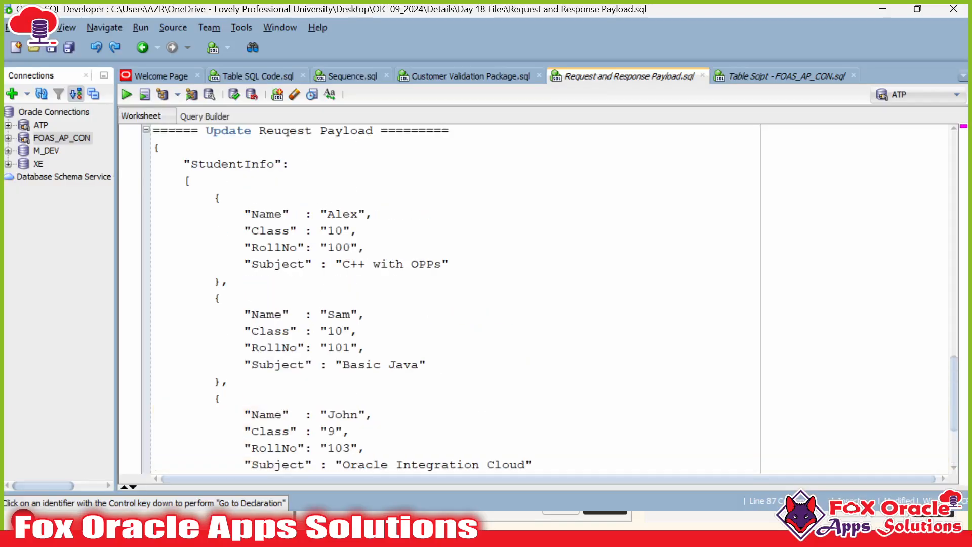
pyautogui.moveTo(213, 214); pyautogui.dragTo(238, 247)
pyautogui.scroll(-1, 456, 299)
pyautogui.scroll(-2, 300, 273)
pyautogui.hotkey('alt', 'Tab')
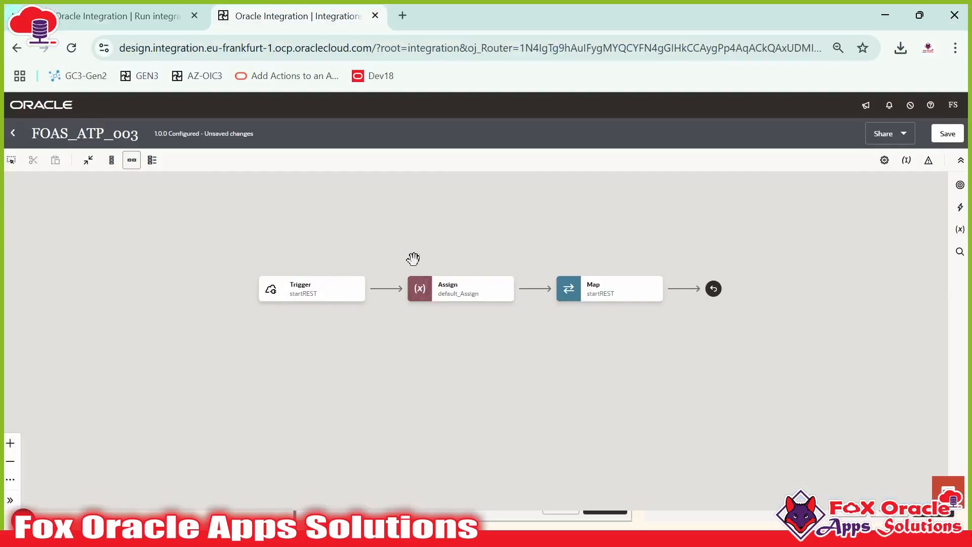
pyautogui.moveTo(385, 324); pyautogui.dragTo(420, 323)
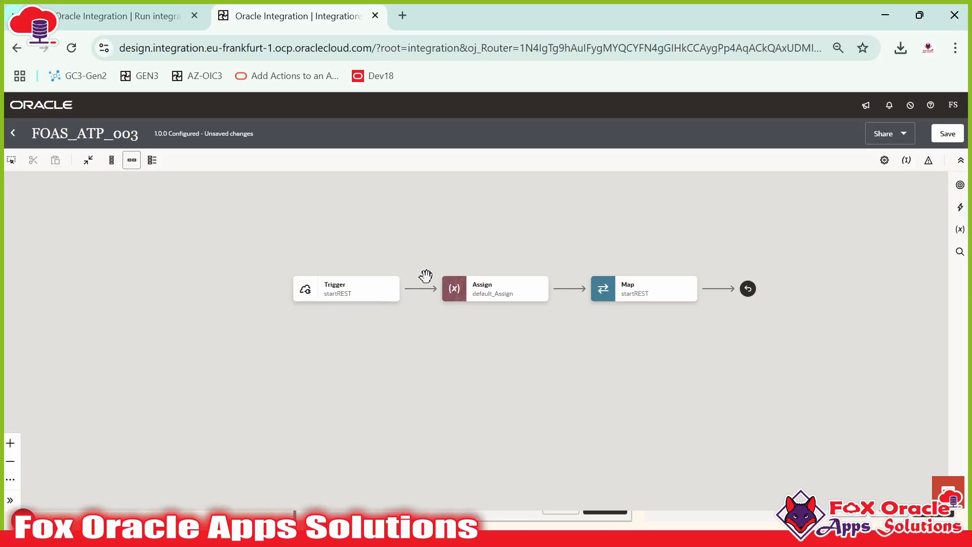
pyautogui.moveTo(573, 292)
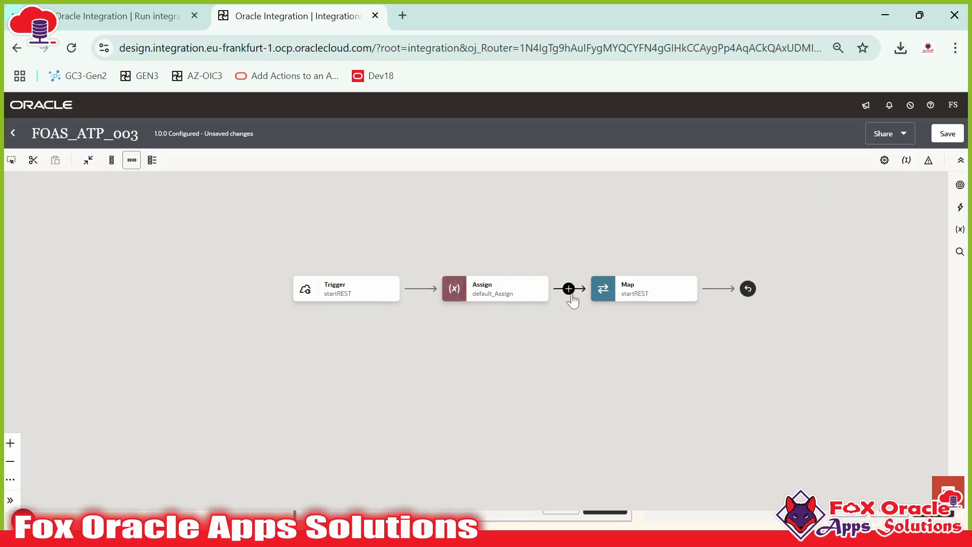
# Step: Add a FOAS_ATP_CONNECTION invoke named mergeATP between Assign and Map
pyautogui.click(568, 289)
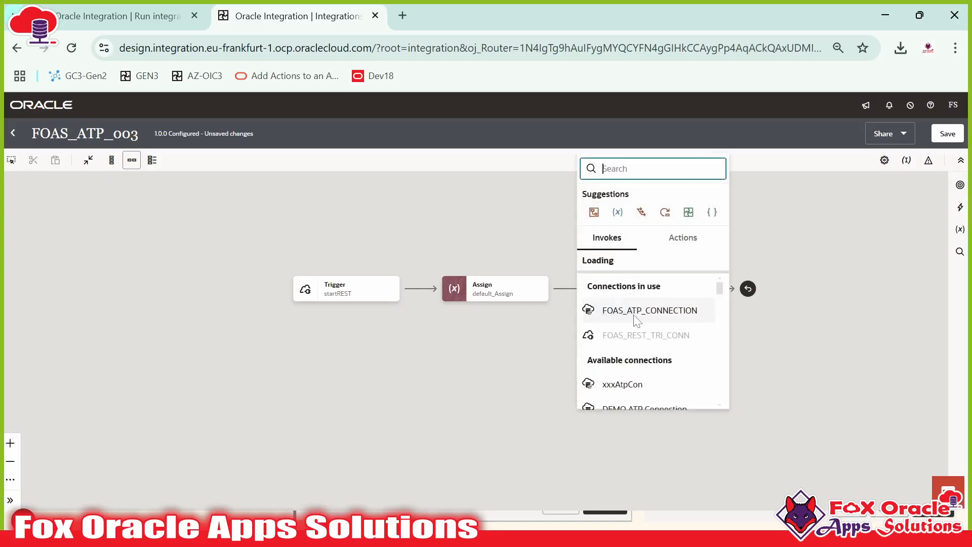
pyautogui.click(656, 313)
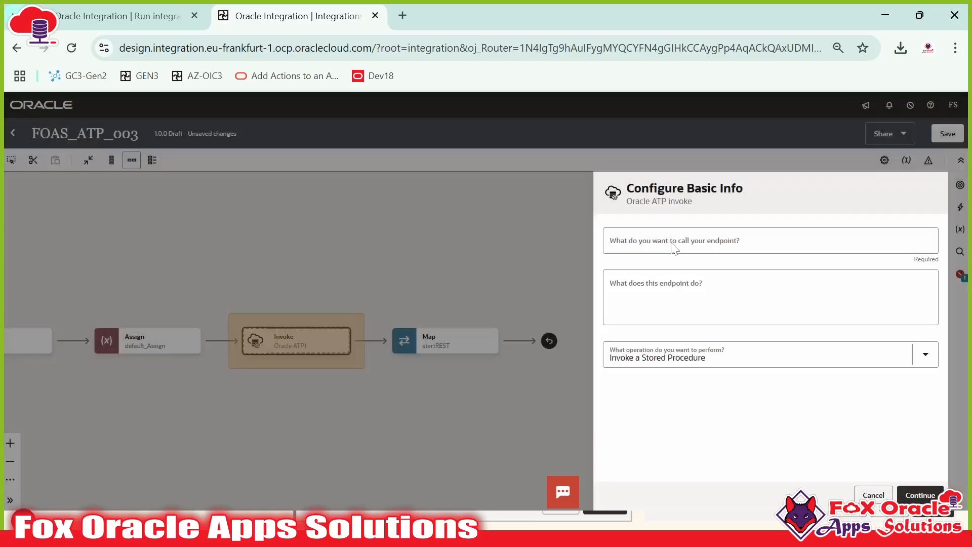
pyautogui.click(672, 245)
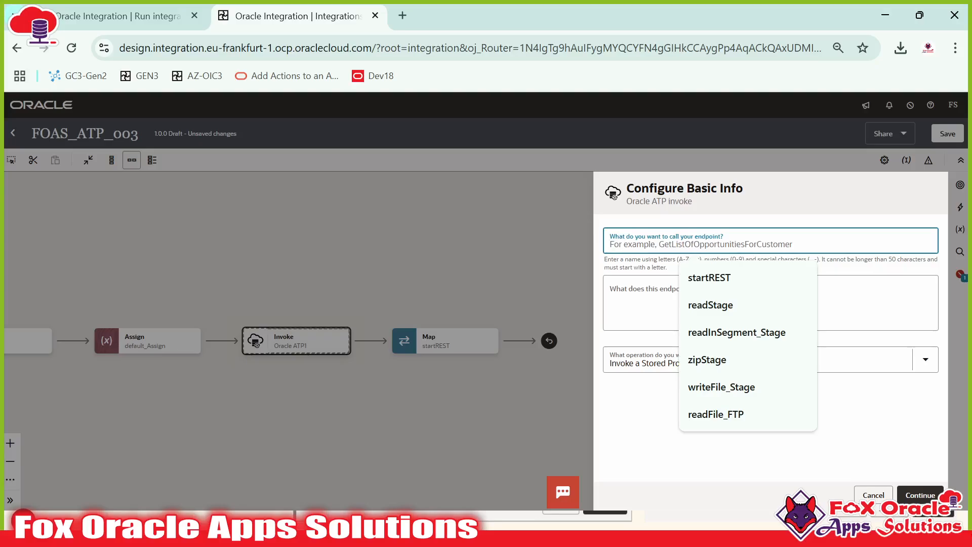
pyautogui.write('up')
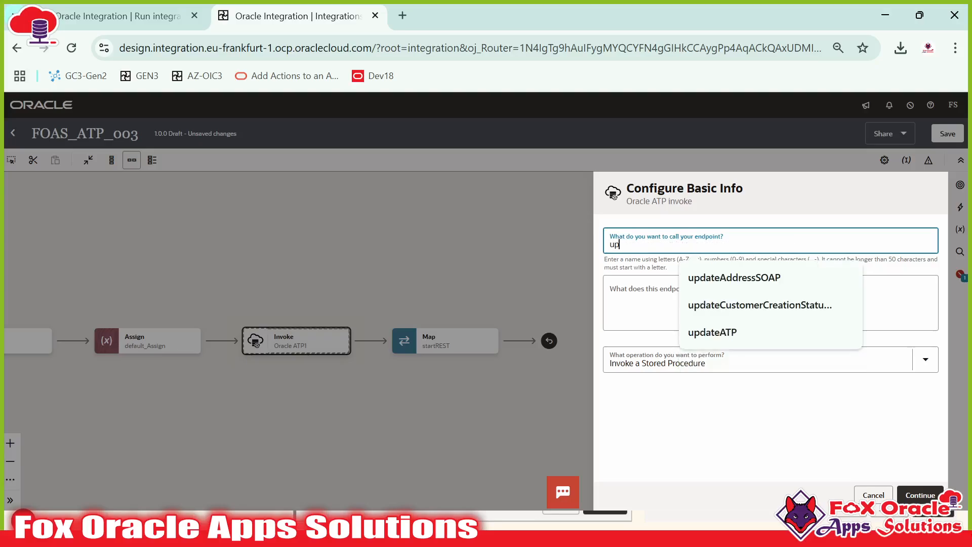
pyautogui.write('sert')
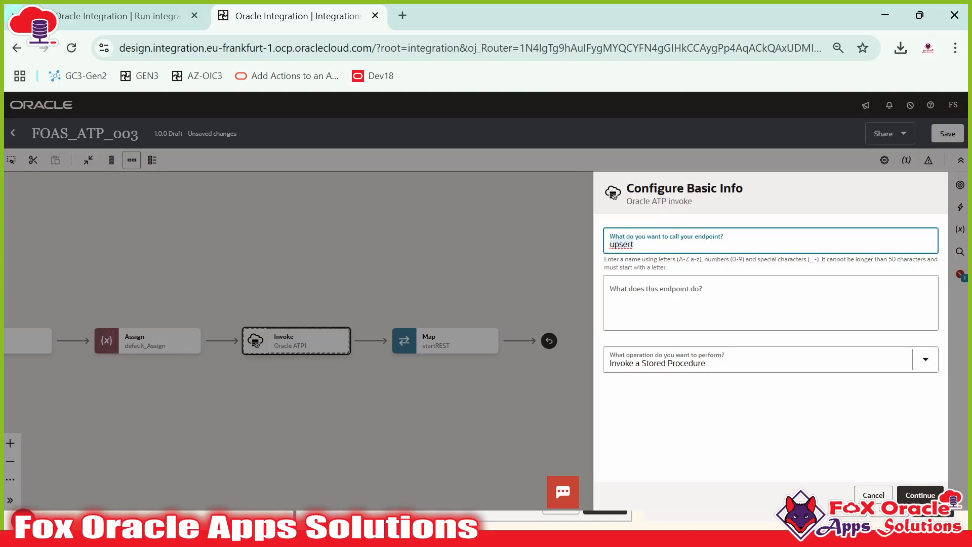
pyautogui.hotkey('ctrl', 'a')
pyautogui.write('m')
# Step: Set mergeATP to Perform an Operation On a Table with Insert or Update (Merge)
pyautogui.click(688, 363)
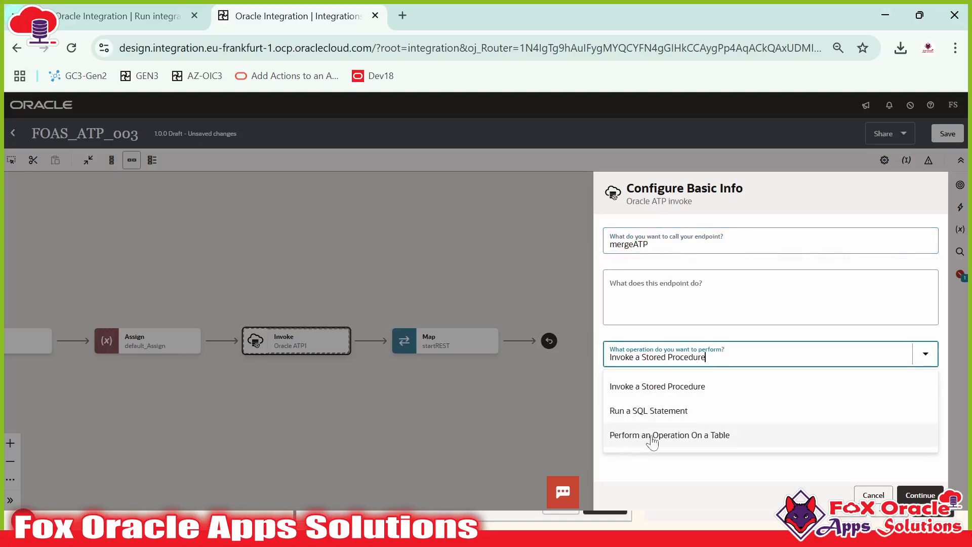
pyautogui.click(696, 436)
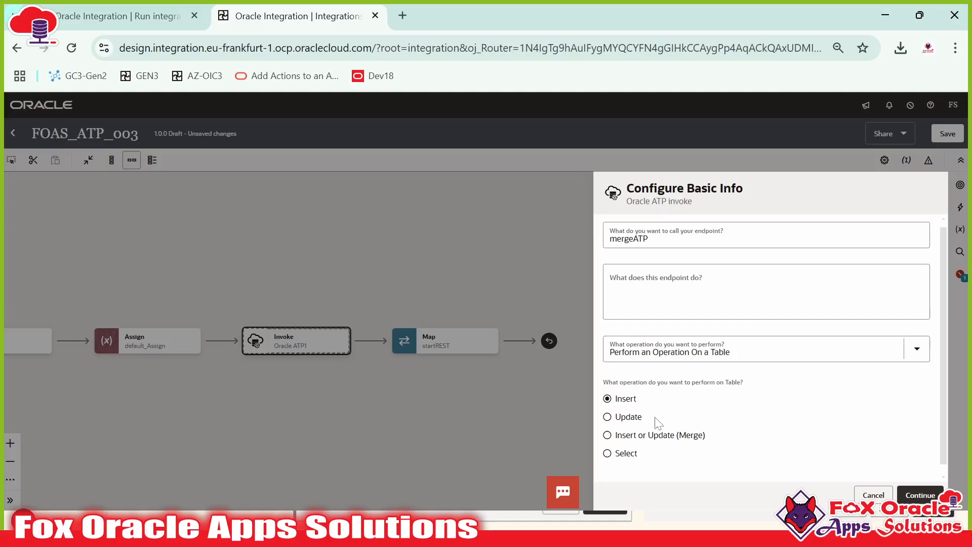
pyautogui.click(640, 426)
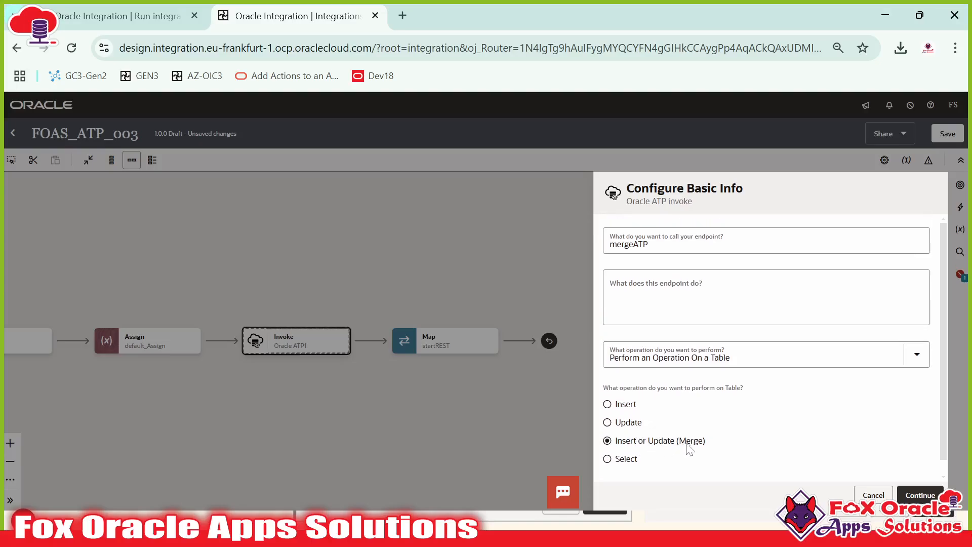
pyautogui.click(920, 495)
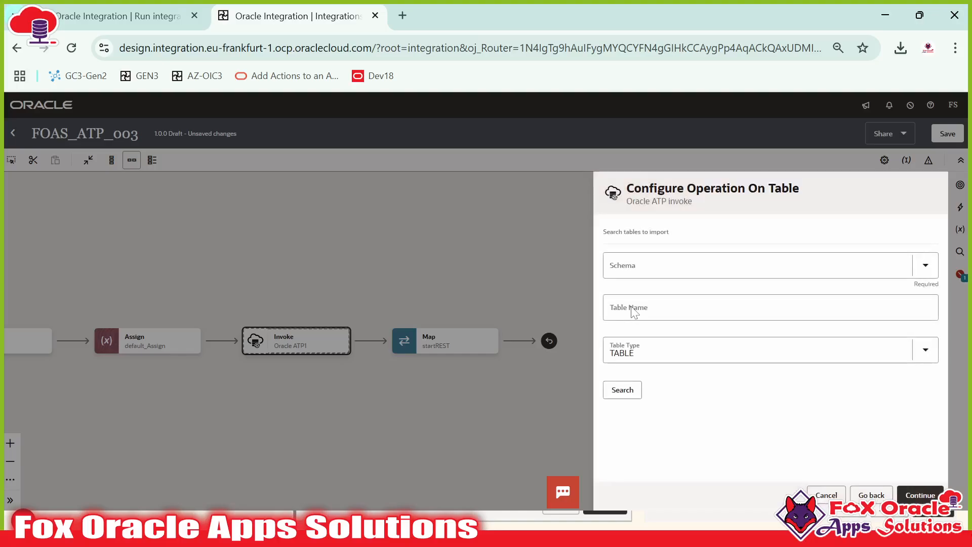
# Step: Search ATPUSER tables matching FOAS_TRA_% and import FOAS_TRA_STUDENT_TB
pyautogui.click(757, 265)
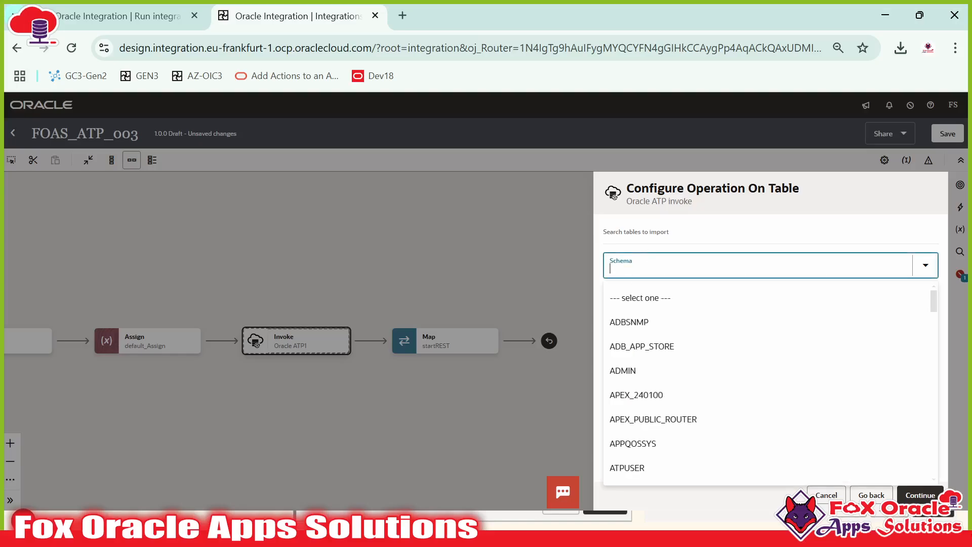
pyautogui.write('ATP')
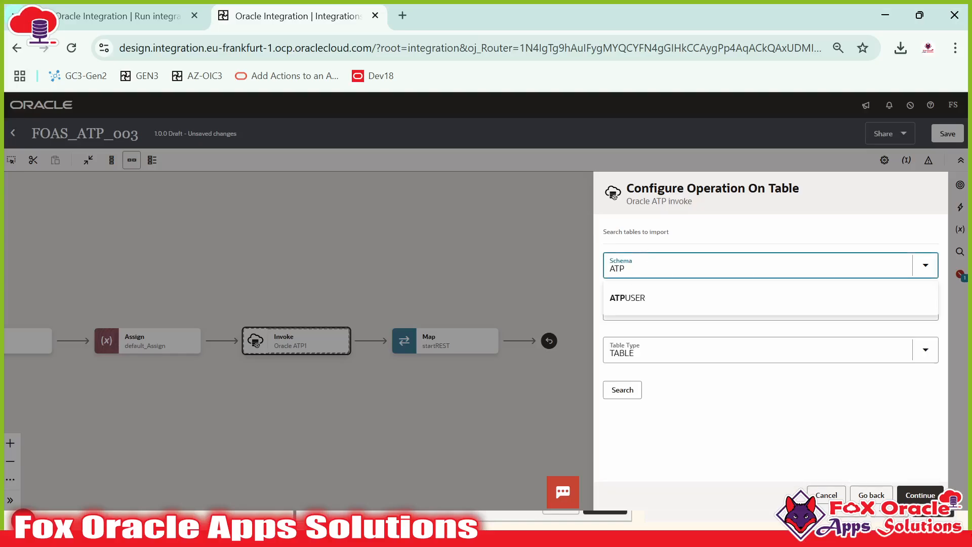
pyautogui.click(627, 298)
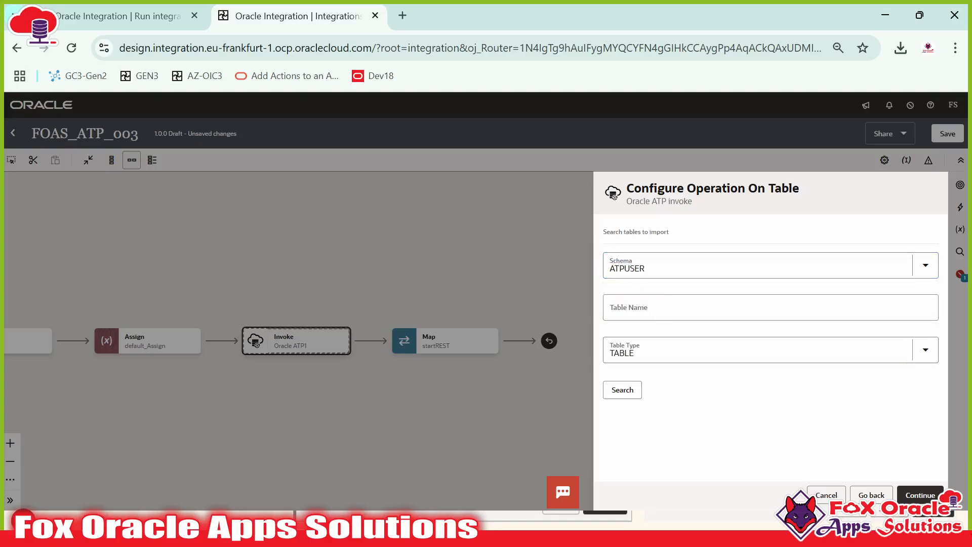
pyautogui.click(658, 308)
pyautogui.click(709, 371)
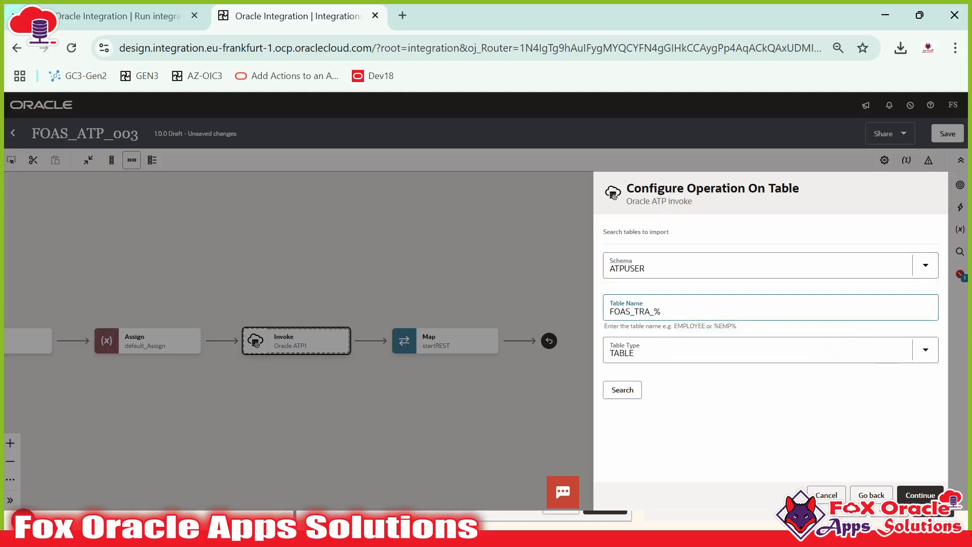
pyautogui.click(626, 391)
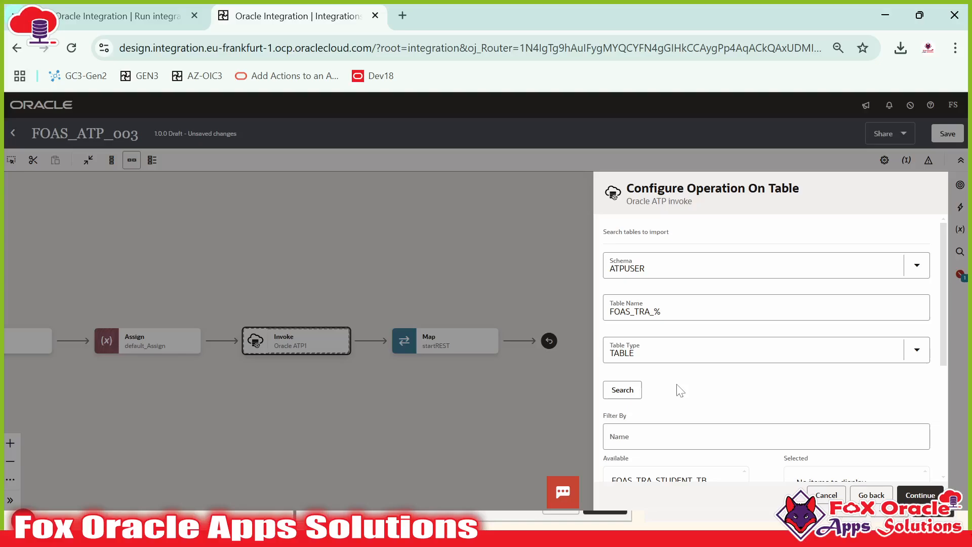
pyautogui.scroll(-4, 680, 391)
pyautogui.click(674, 280)
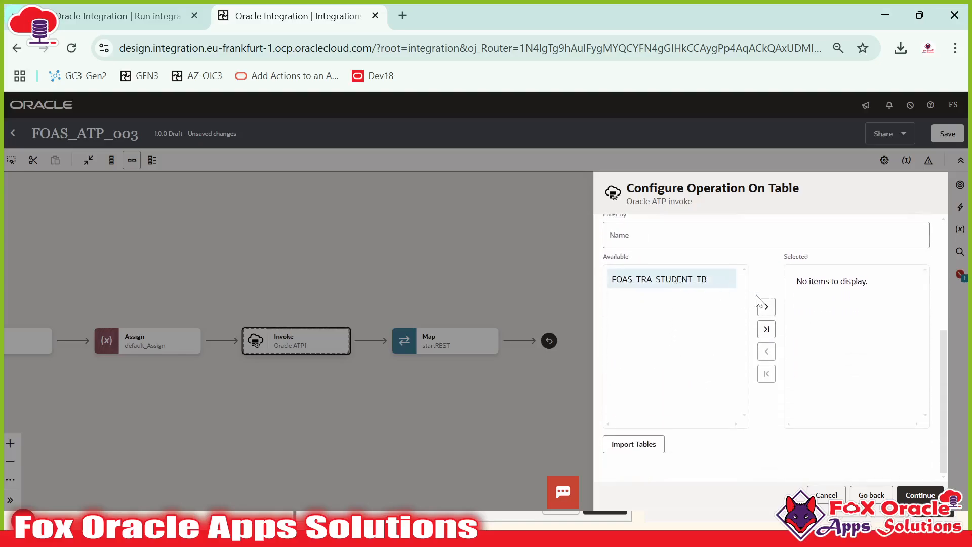
pyautogui.click(767, 307)
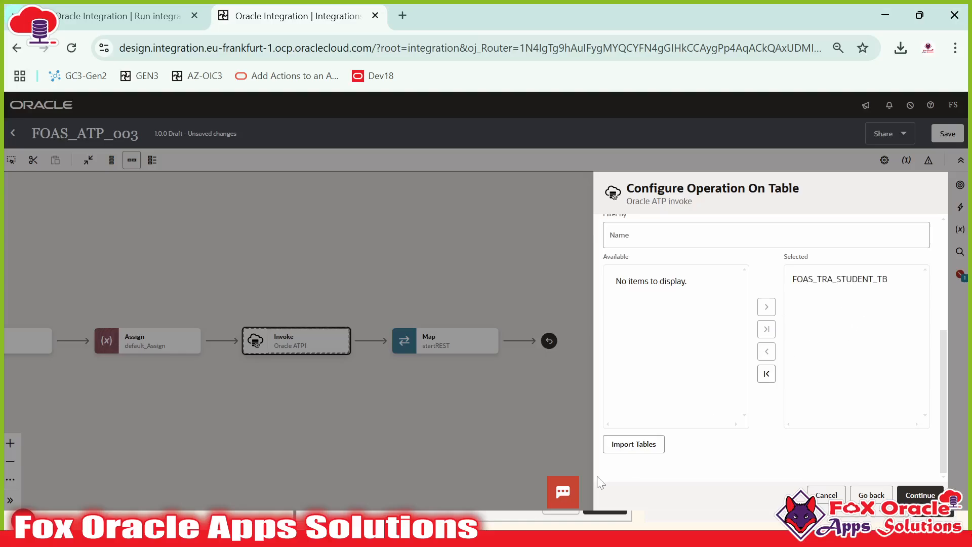
pyautogui.click(640, 452)
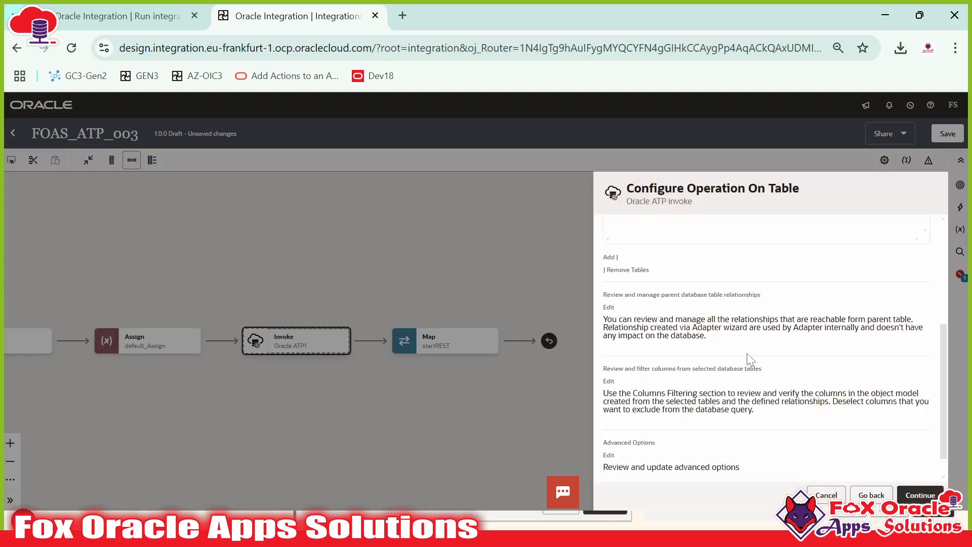
# Step: Finish the table operation wizard and open the Map to mergeATP editor
pyautogui.scroll(-1, 765, 369)
pyautogui.click(936, 494)
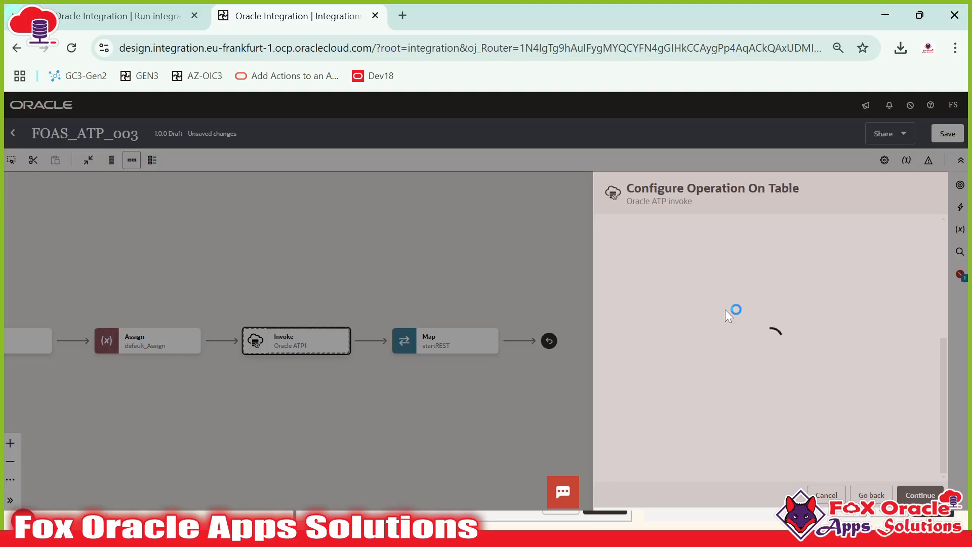
pyautogui.click(933, 494)
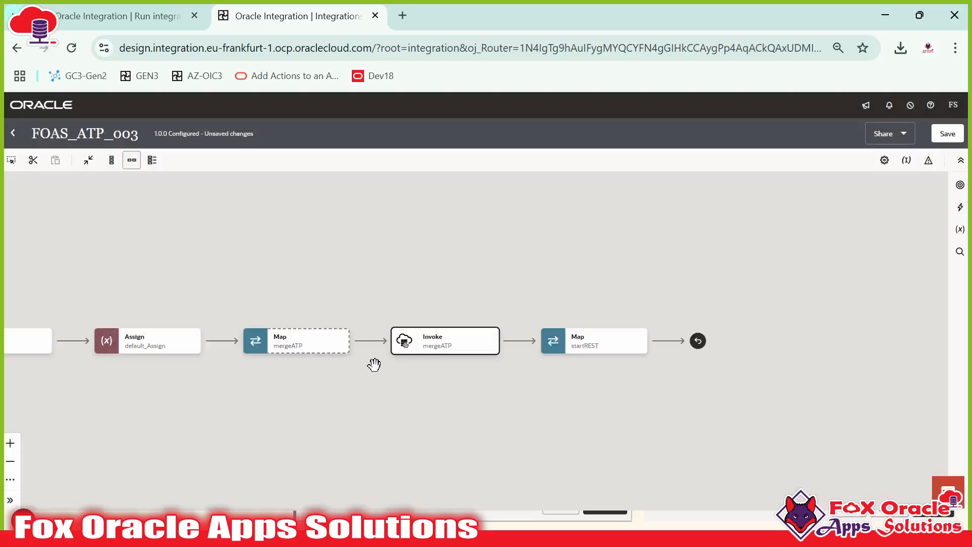
pyautogui.doubleClick(418, 345)
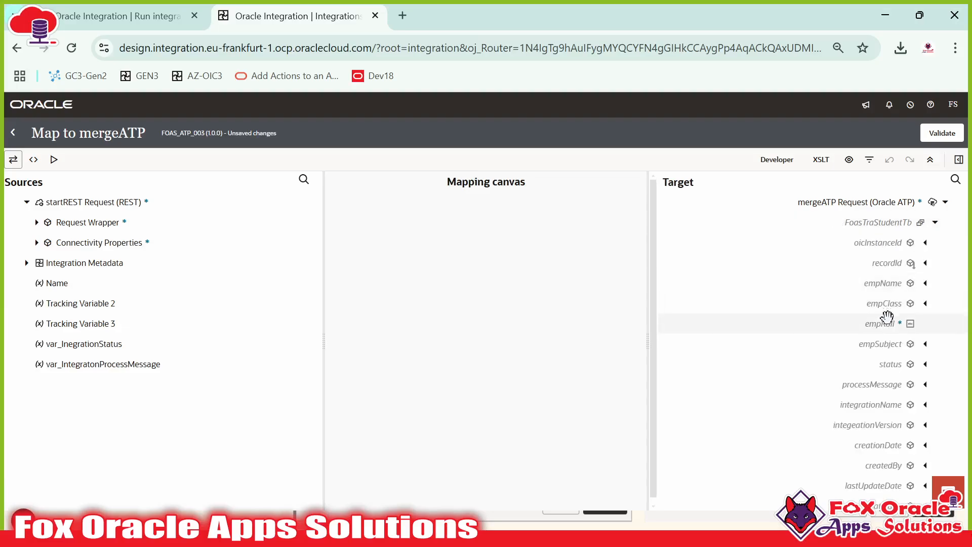
# Step: Map Student Info to FoasTraStudentTb, and Name, Class, Roll No, Subject to empName, empClass, empRoll, empSubject
pyautogui.click(37, 222)
pyautogui.click(47, 263)
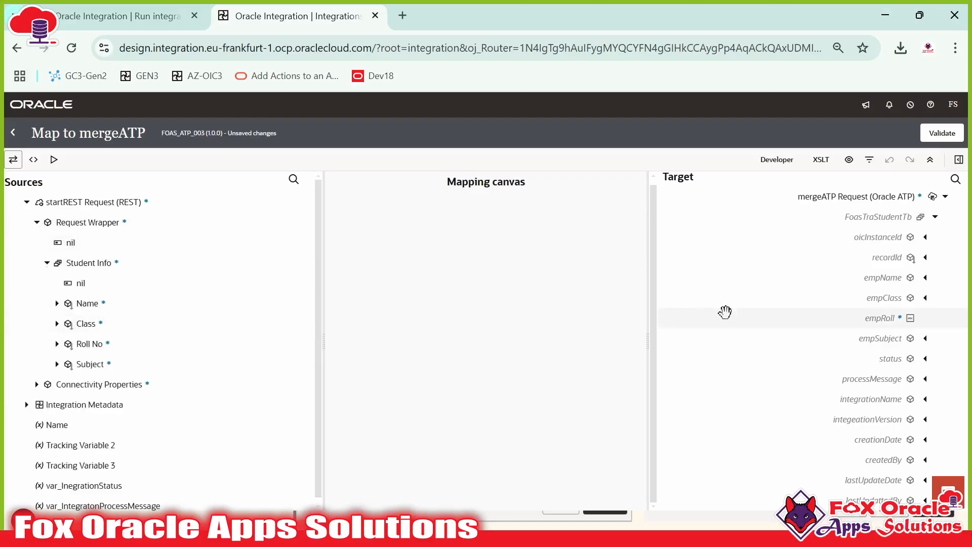
pyautogui.scroll(1, 740, 311)
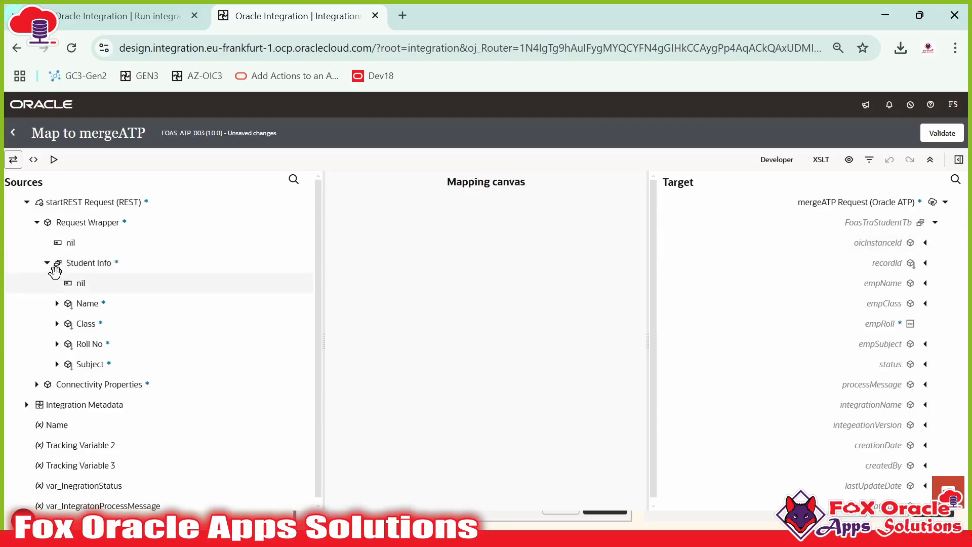
pyautogui.moveTo(94, 263); pyautogui.dragTo(841, 225)
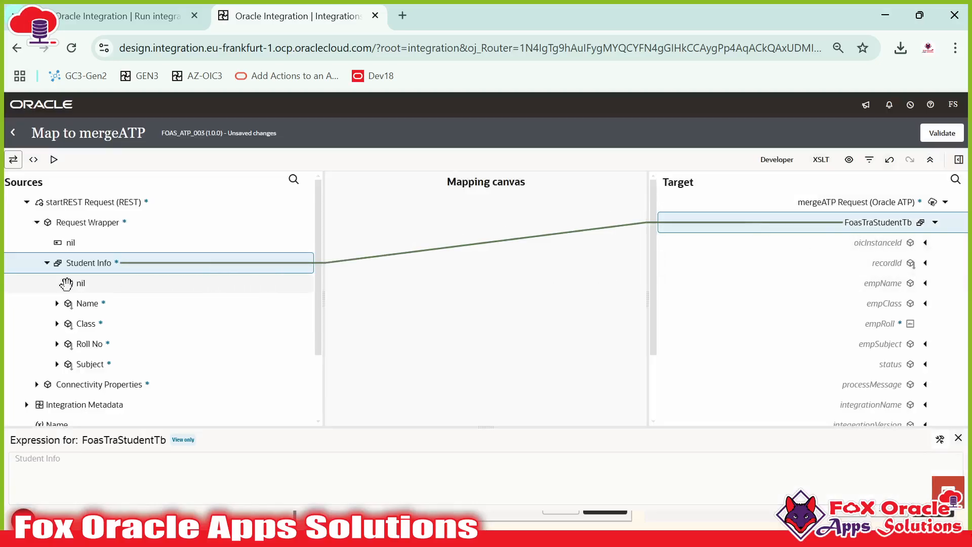
pyautogui.moveTo(86, 304); pyautogui.dragTo(912, 285)
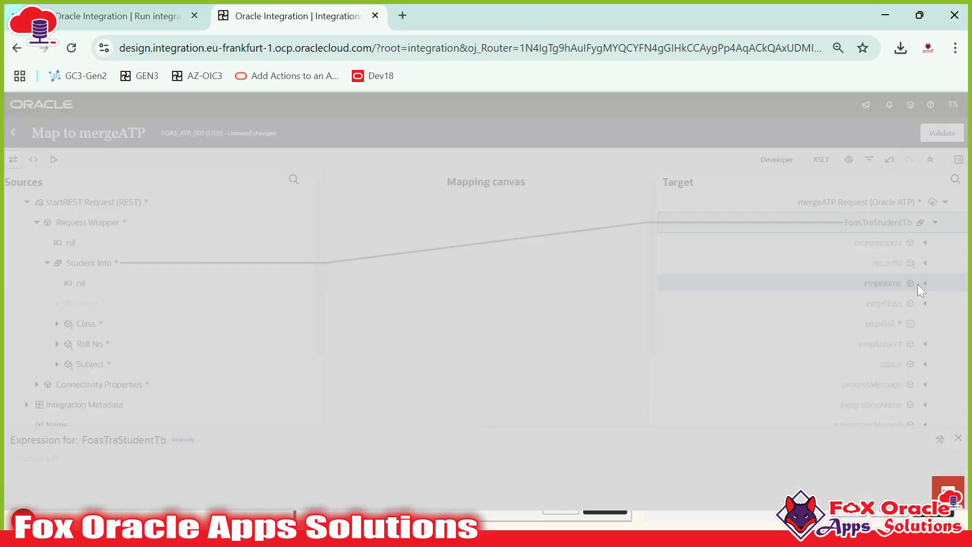
pyautogui.moveTo(126, 324); pyautogui.dragTo(861, 304)
pyautogui.moveTo(121, 342); pyautogui.dragTo(820, 327)
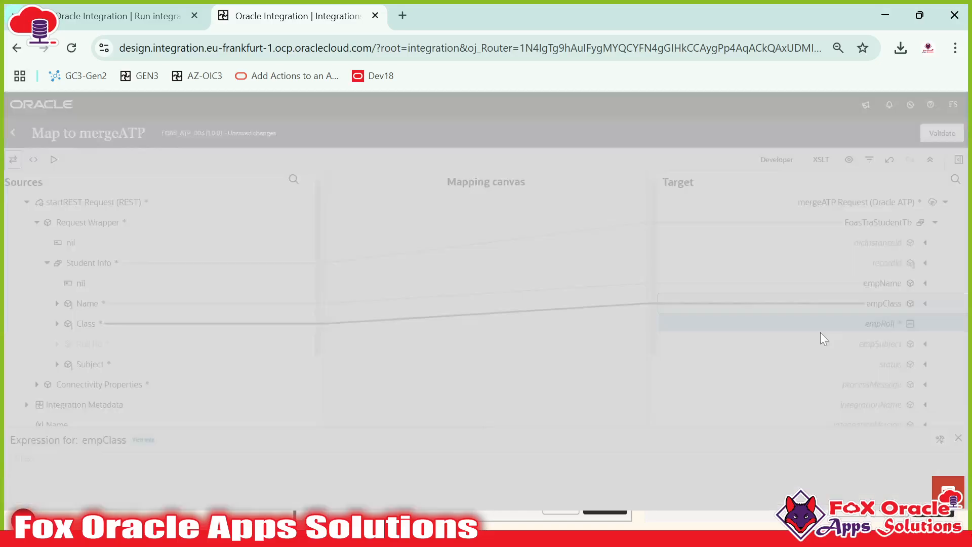
pyautogui.moveTo(89, 364); pyautogui.dragTo(855, 339)
pyautogui.scroll(-2, 841, 268)
pyautogui.scroll(2, 841, 262)
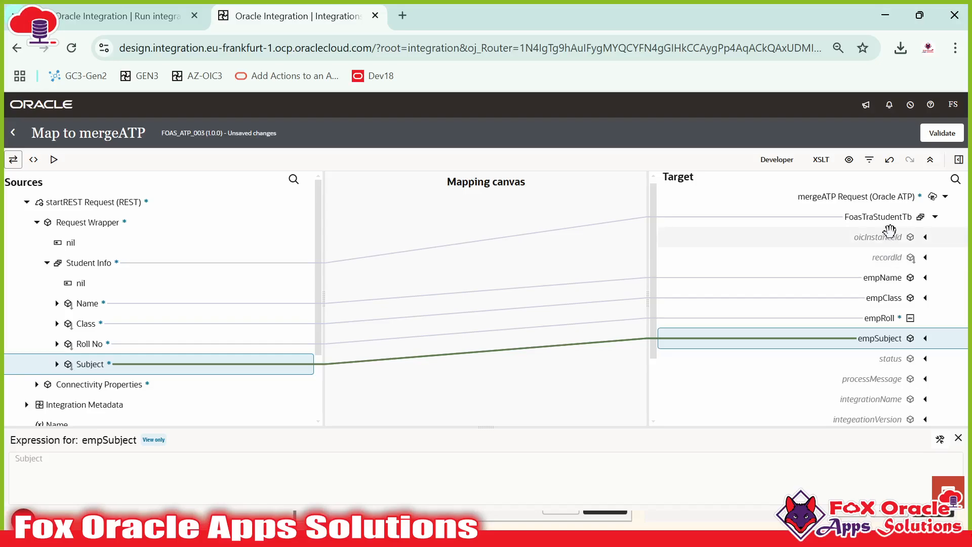
# Step: Map the runtime Instance ID to oicInstanceId
pyautogui.scroll(-2, 81, 299)
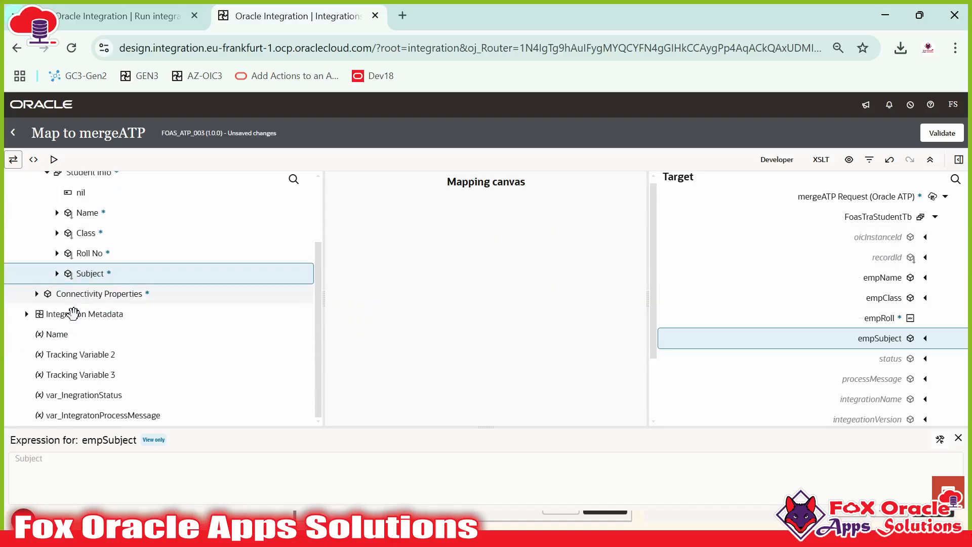
pyautogui.click(26, 313)
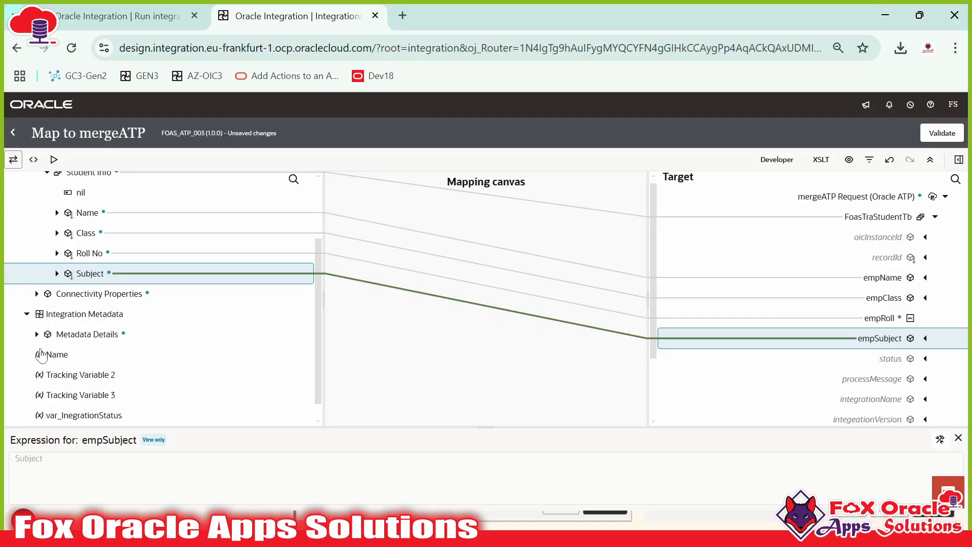
pyautogui.click(37, 334)
pyautogui.click(47, 374)
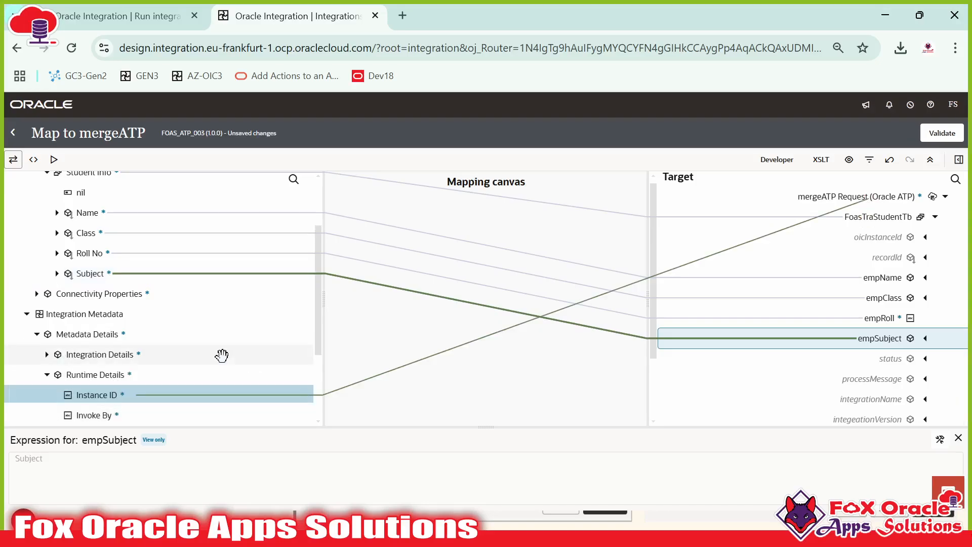
pyautogui.moveTo(116, 395); pyautogui.dragTo(875, 243)
pyautogui.scroll(-2, 878, 254)
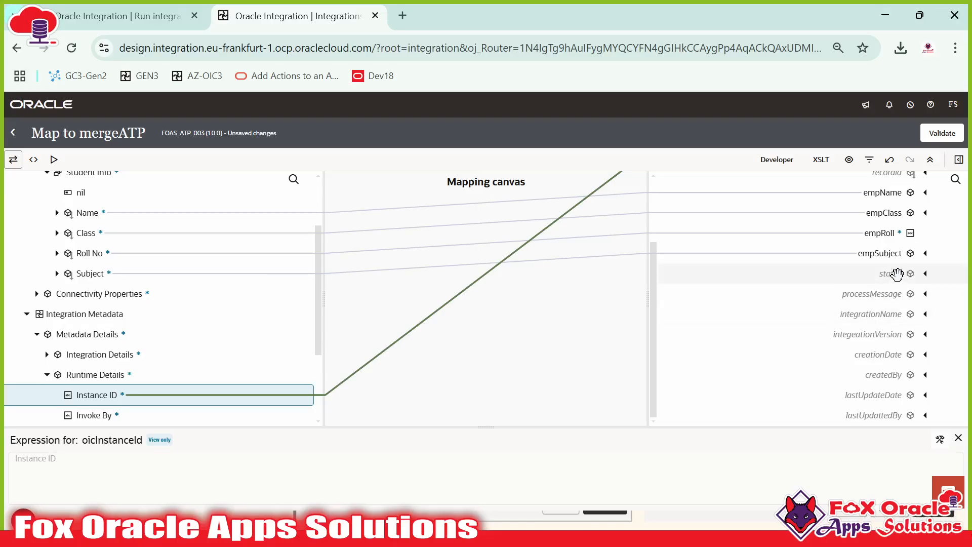
pyautogui.click(893, 274)
# Step: Give status the constant 'U' and processMessage the constant 'Update'
pyautogui.rightClick(910, 338)
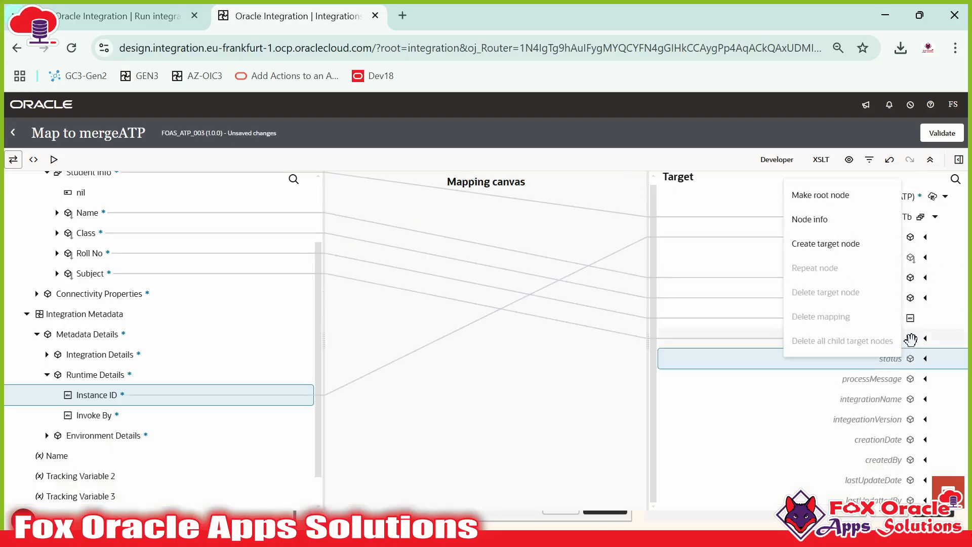
pyautogui.click(825, 243)
pyautogui.click(938, 440)
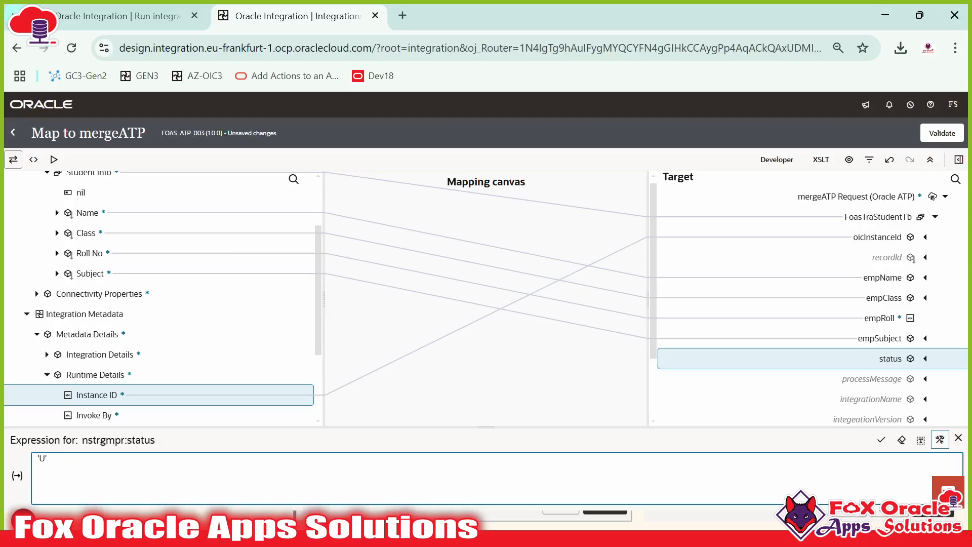
pyautogui.click(881, 440)
pyautogui.scroll(-1, 892, 398)
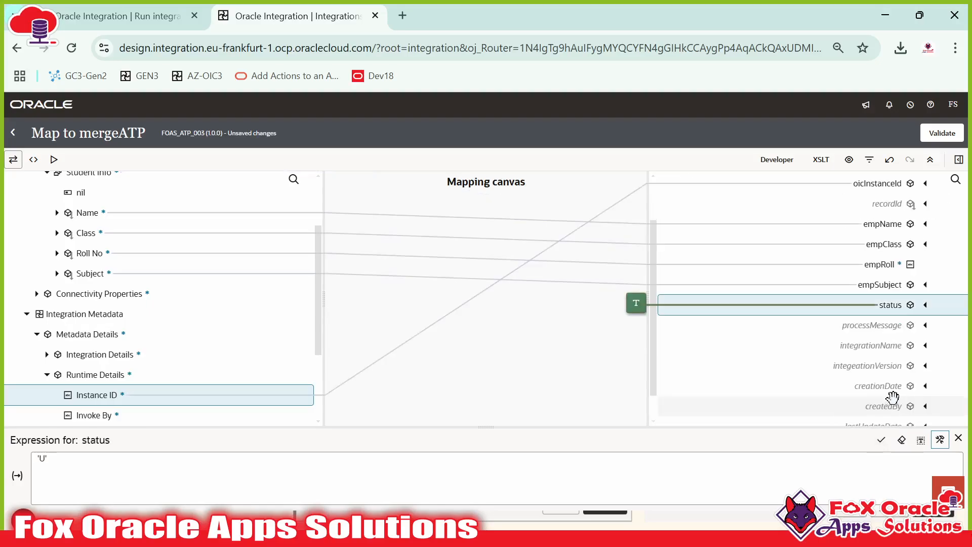
pyautogui.click(885, 327)
pyautogui.rightClick(868, 379)
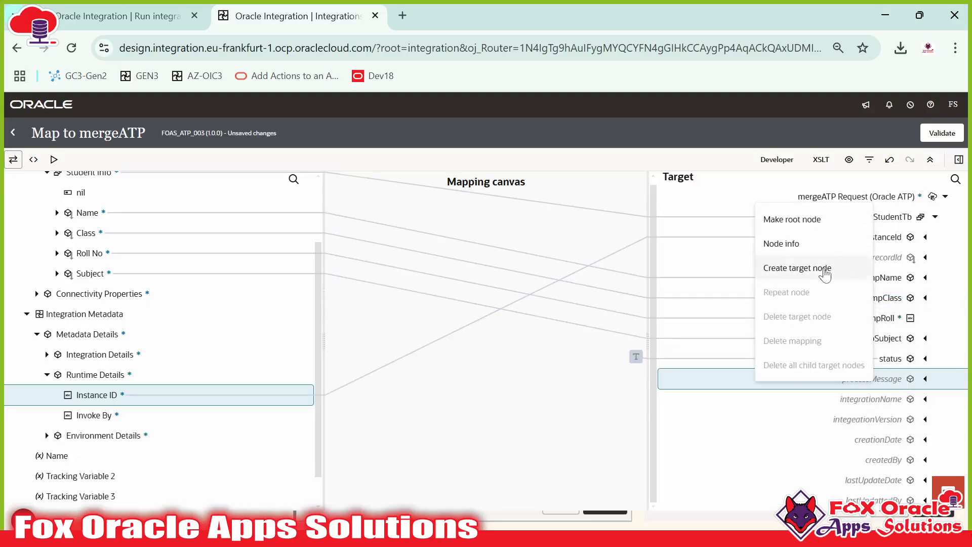
pyautogui.click(825, 273)
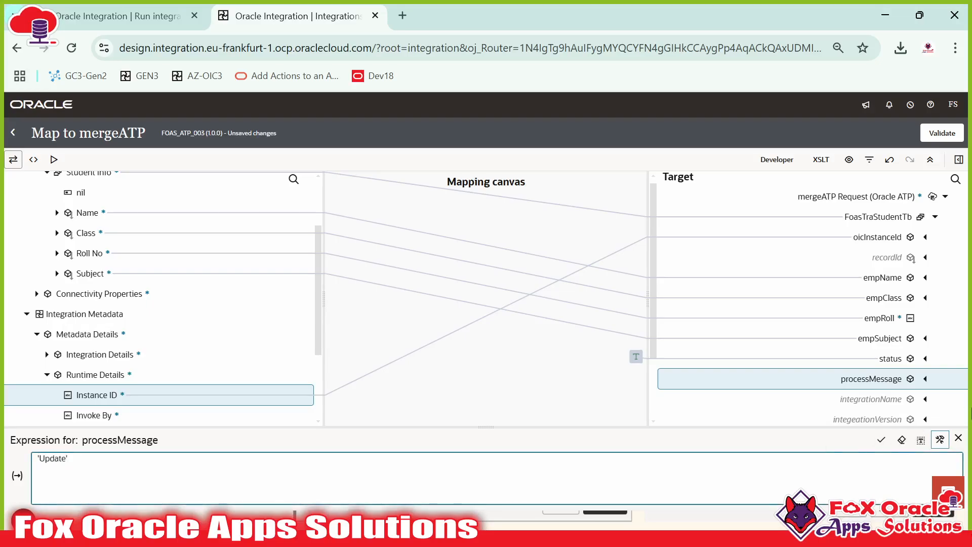
pyautogui.click(881, 440)
pyautogui.scroll(-2, 871, 375)
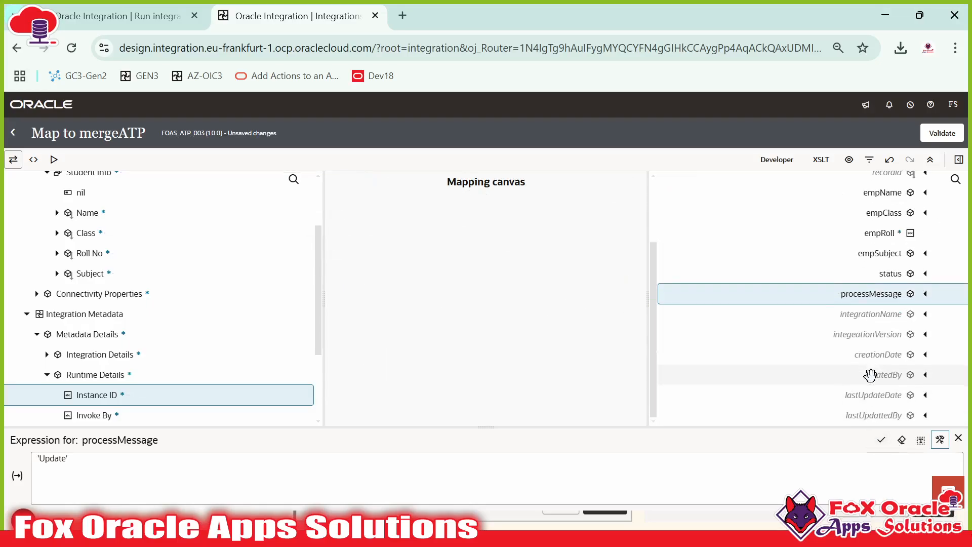
# Step: Map Integration Name to integrationName and Integration Version to integeationVersion
pyautogui.click(884, 314)
pyautogui.scroll(-1, 101, 334)
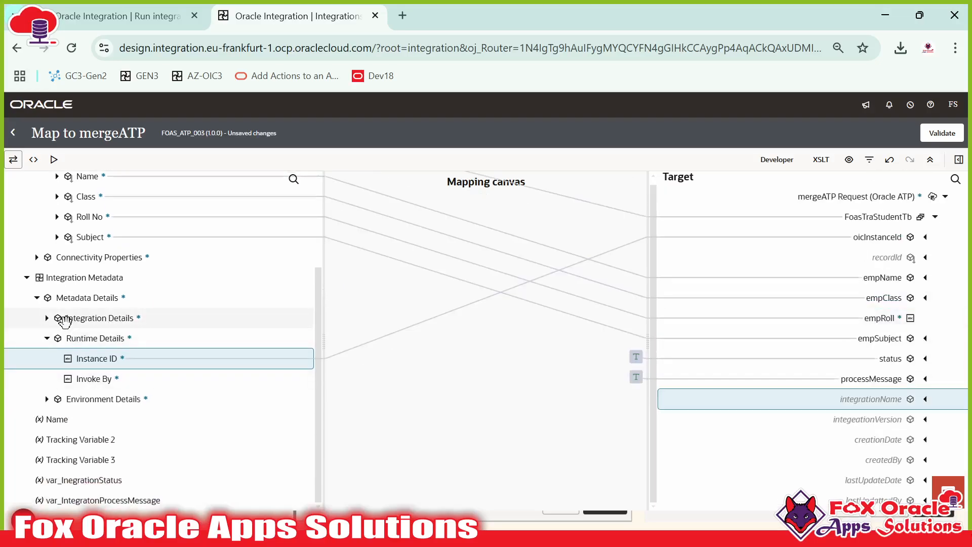
pyautogui.click(46, 318)
pyautogui.moveTo(101, 338); pyautogui.dragTo(861, 399)
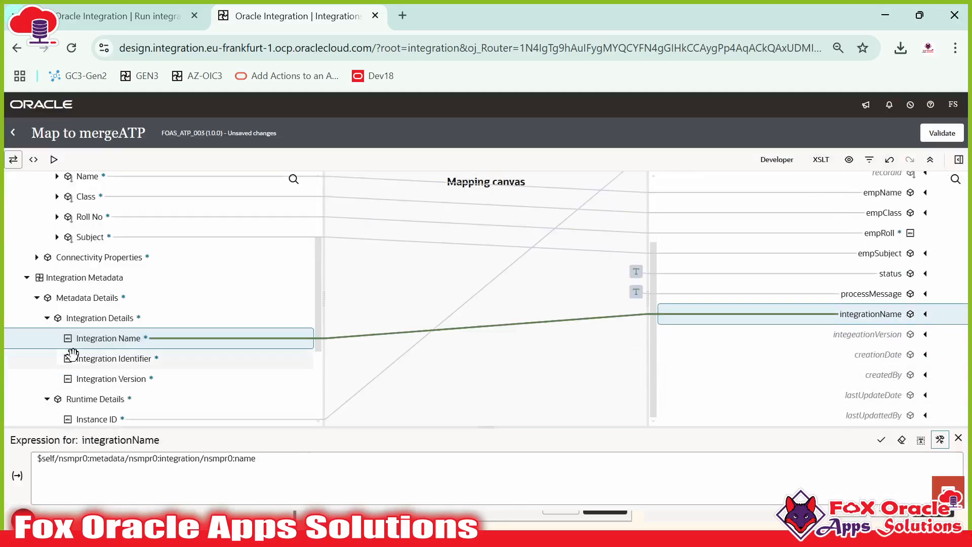
pyautogui.moveTo(128, 379); pyautogui.dragTo(836, 342)
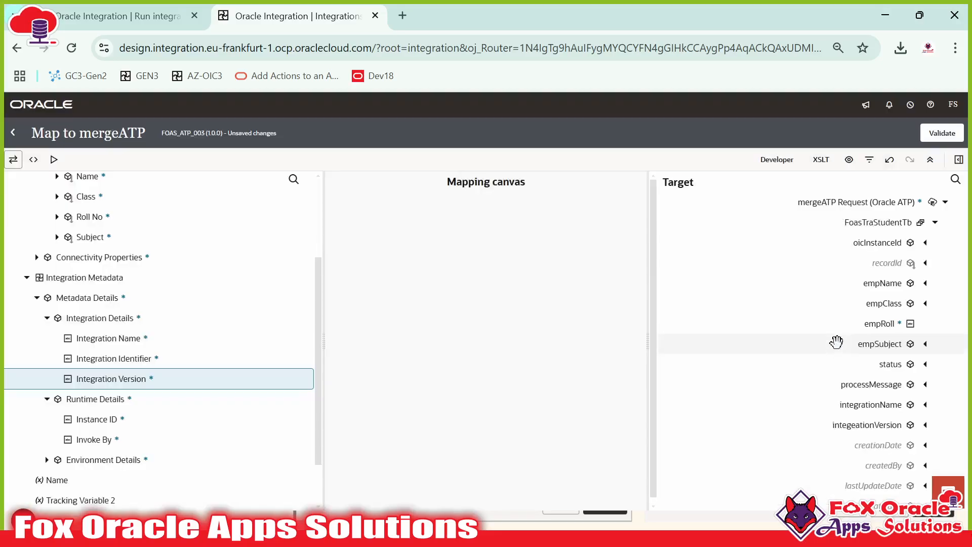
pyautogui.click(892, 353)
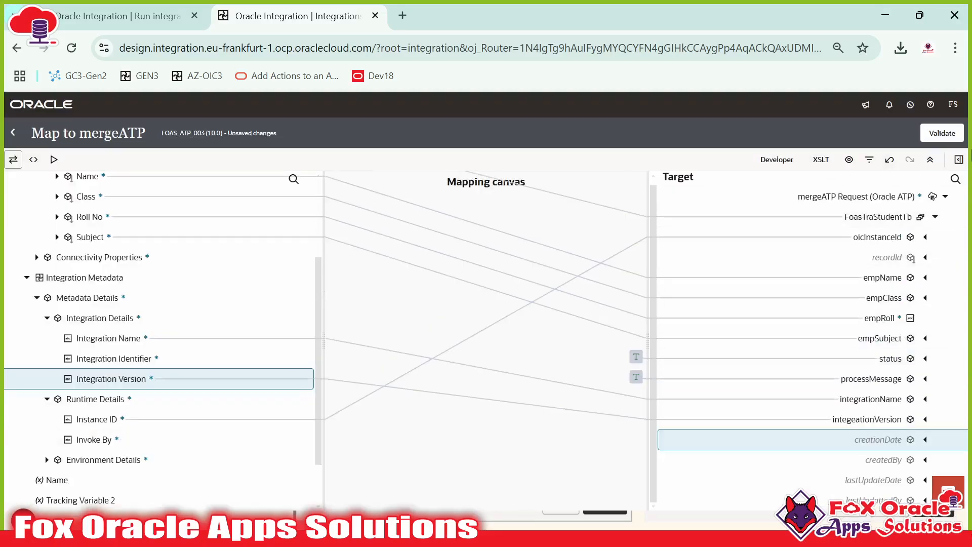
pyautogui.click(957, 160)
# Step: Map the current-dateTime function to creationDate and lastUpdateDate
pyautogui.click(956, 187)
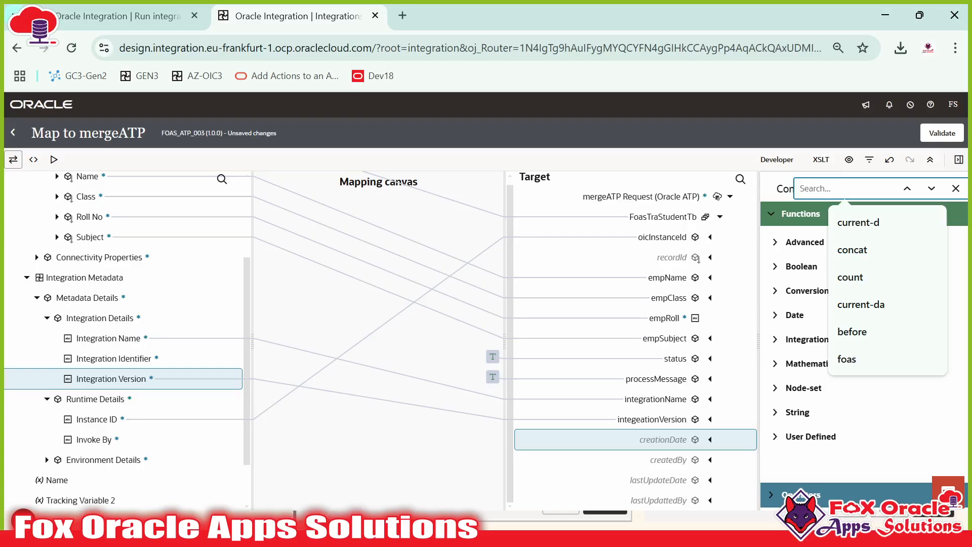
pyautogui.write('current-da')
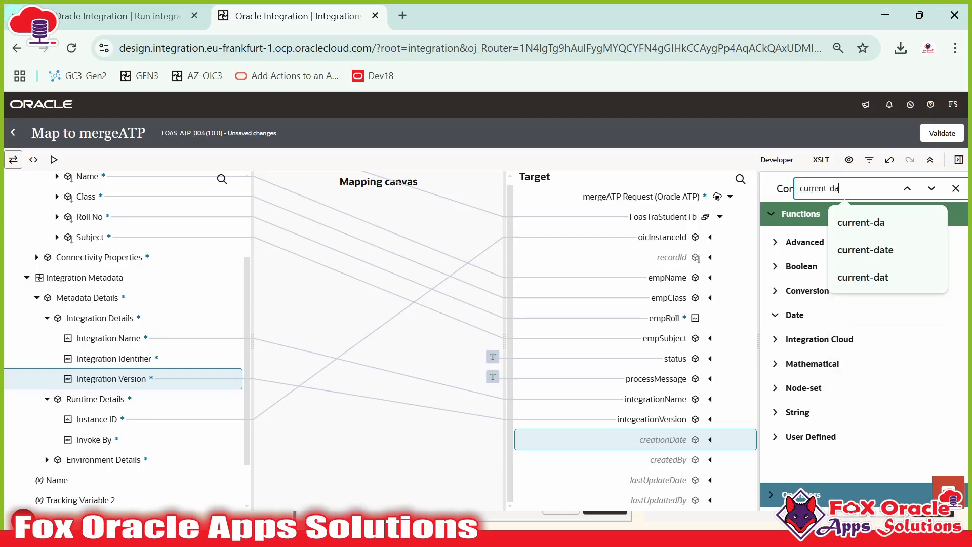
pyautogui.moveTo(822, 314); pyautogui.dragTo(658, 438)
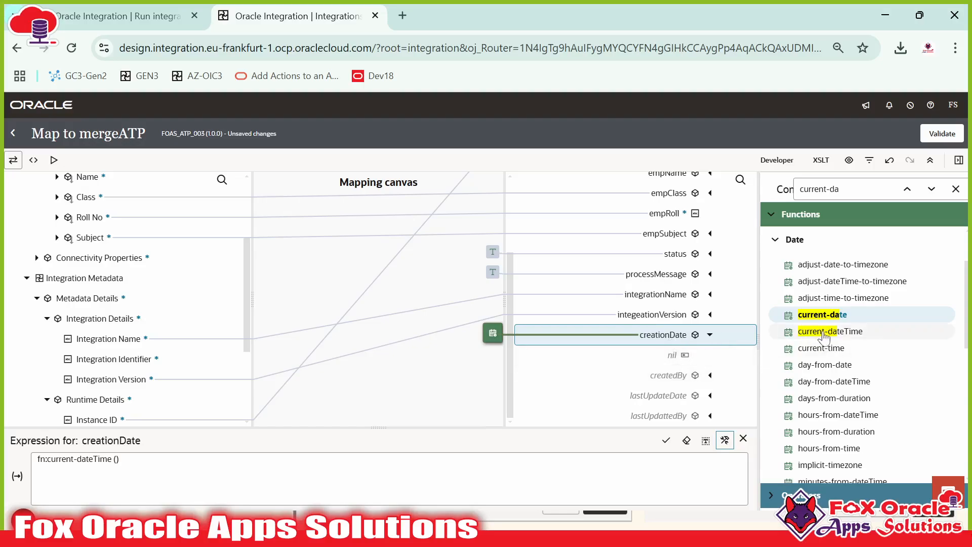
pyautogui.moveTo(825, 334); pyautogui.dragTo(674, 400)
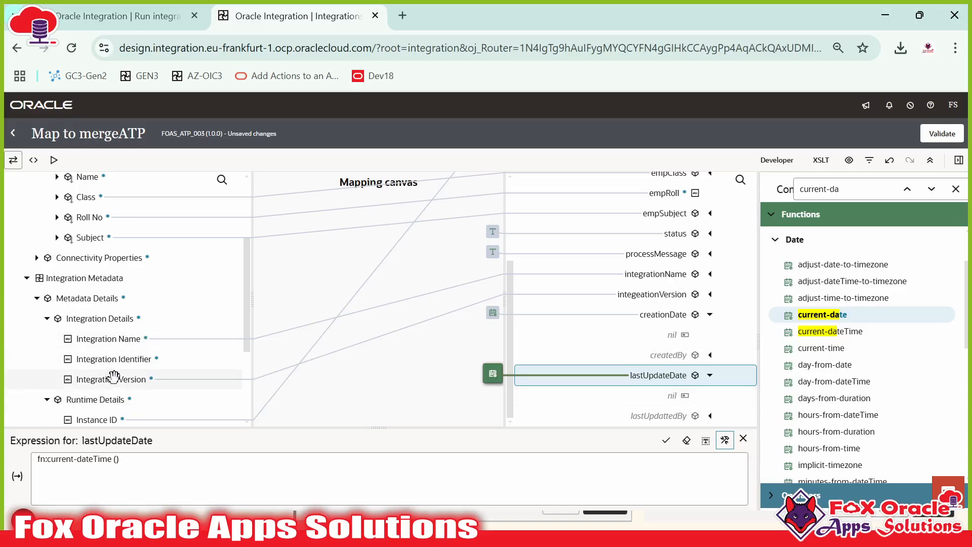
# Step: Map Invoke By to the audit by-fields, including lastUpdattedBy
pyautogui.scroll(-2, 113, 377)
pyautogui.moveTo(93, 379); pyautogui.dragTo(648, 354)
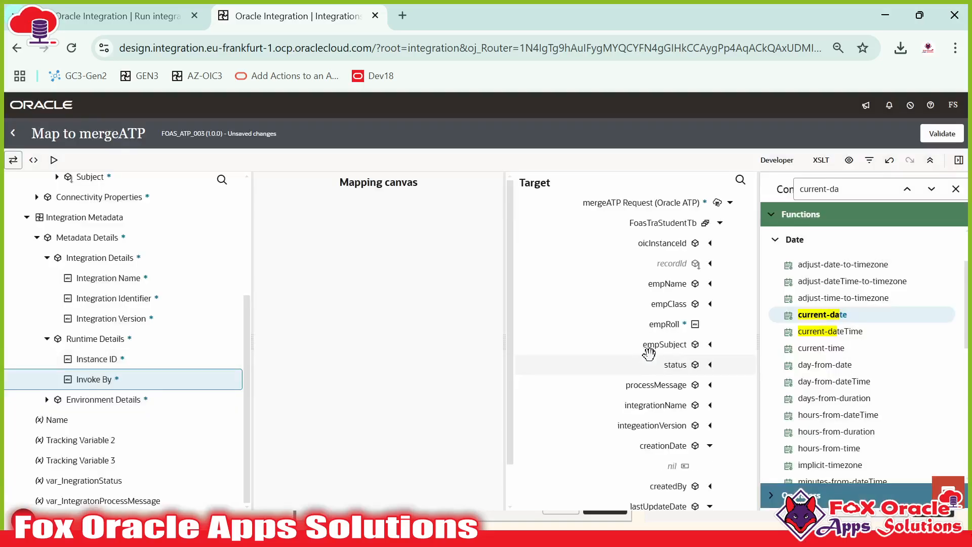
pyautogui.moveTo(95, 364)
pyautogui.mouseDown()
pyautogui.moveTo(577, 407)
pyautogui.moveTo(651, 425)
pyautogui.mouseUp()
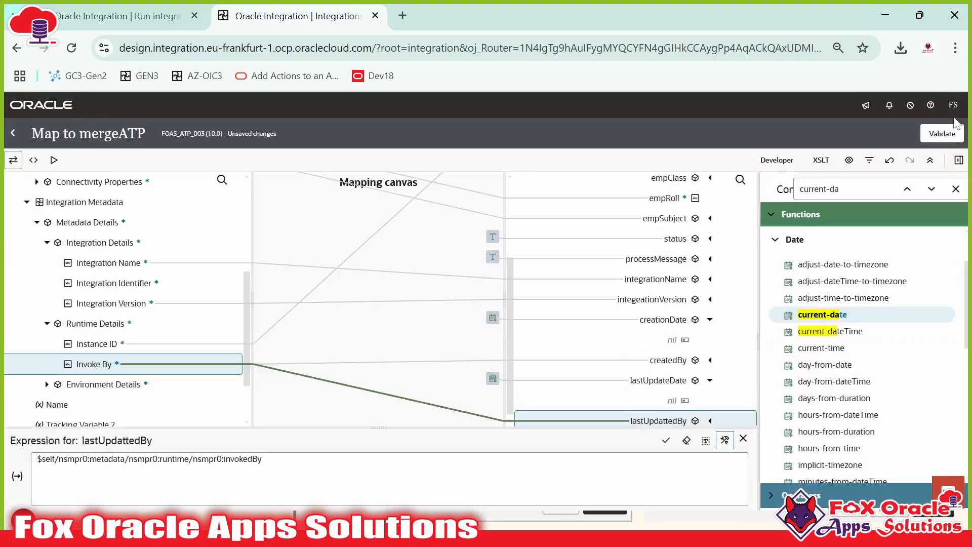
# Step: Validate the mergeATP mapping, clear the function search and leave the mapper
pyautogui.click(950, 134)
pyautogui.click(956, 191)
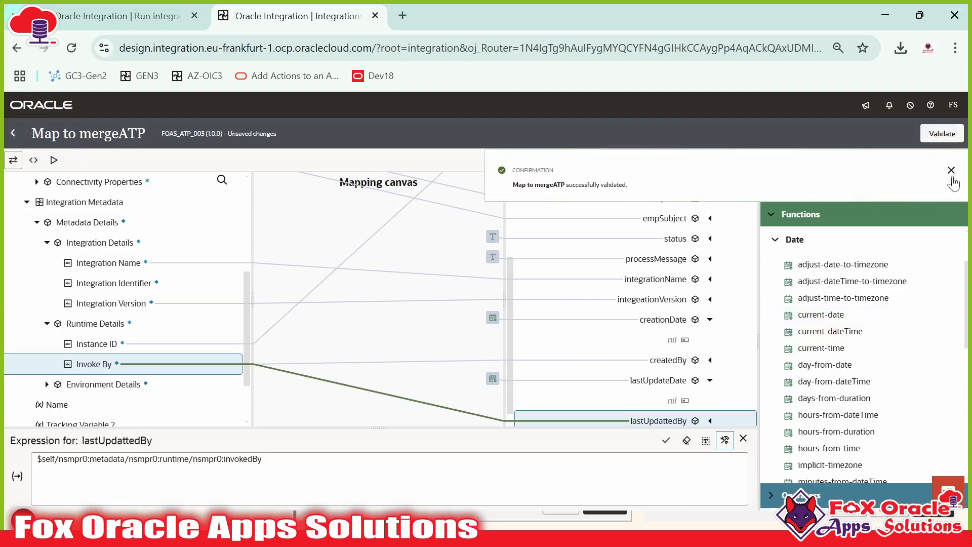
pyautogui.click(13, 133)
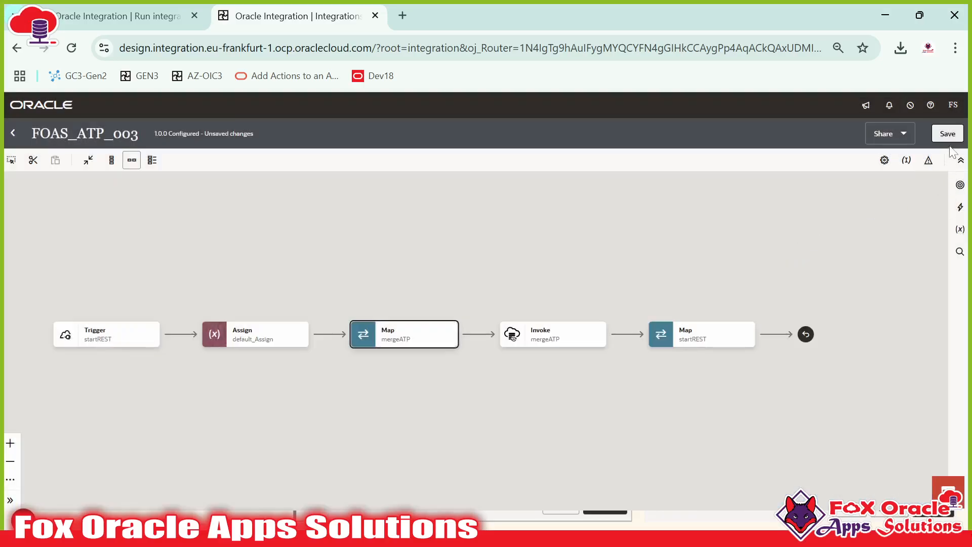
# Step: Save FOAS_ATP_003 and submit it for activation from the integrations list
pyautogui.click(948, 134)
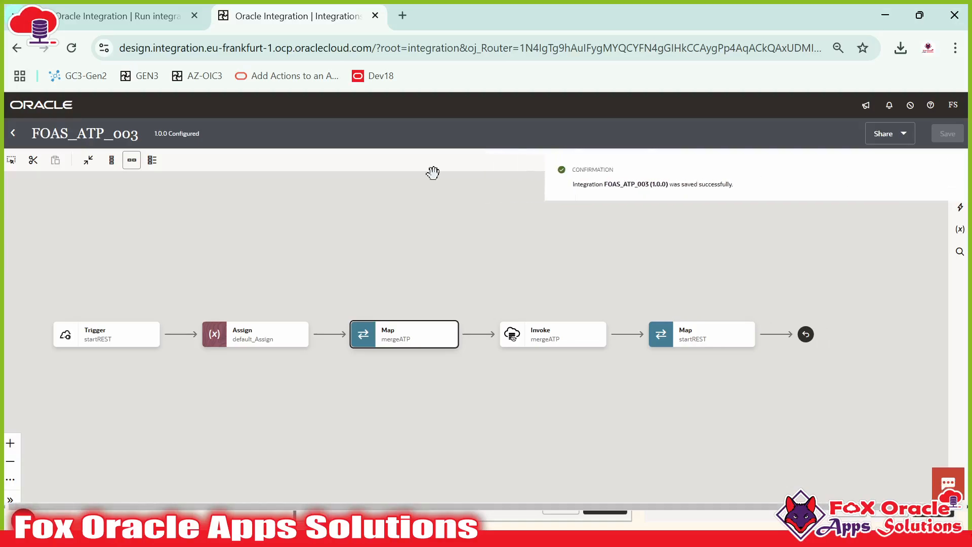
pyautogui.click(12, 133)
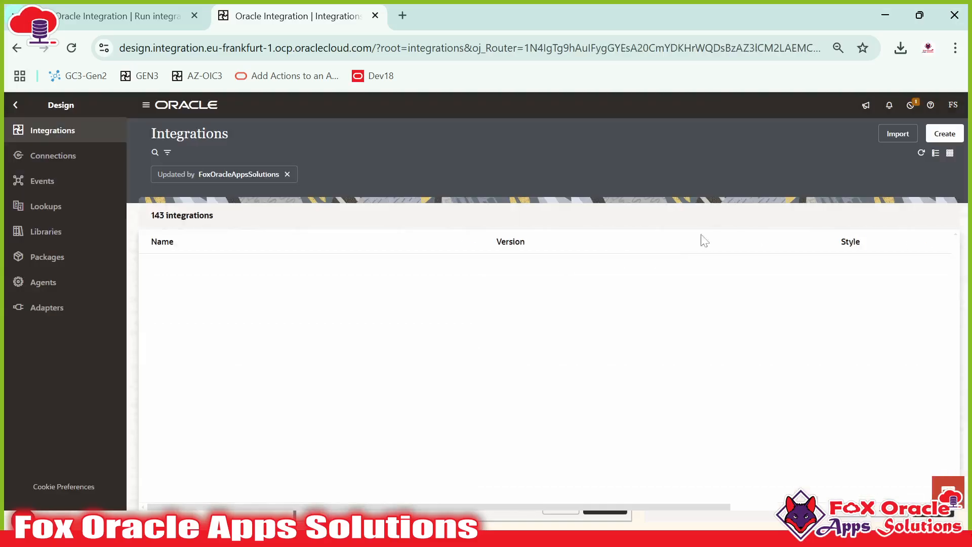
pyautogui.click(886, 270)
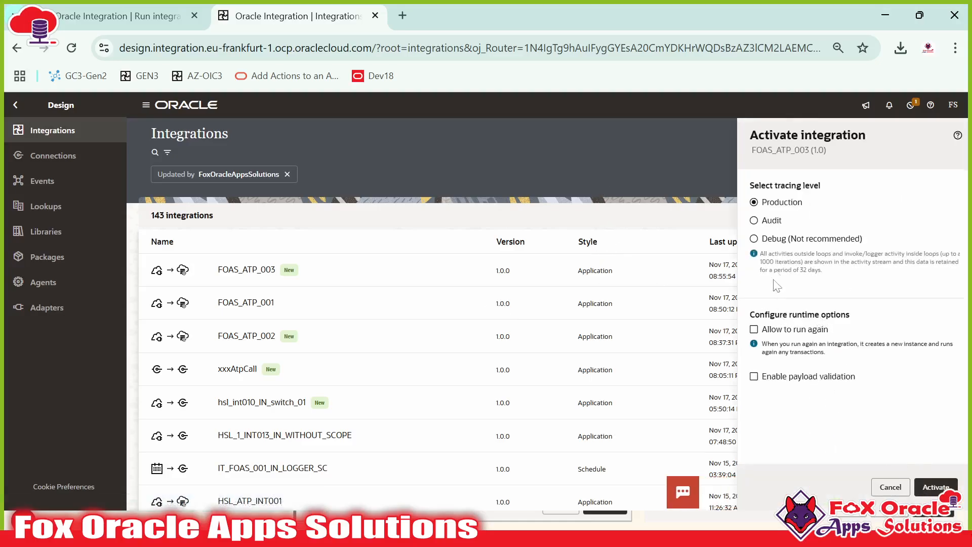
pyautogui.click(936, 487)
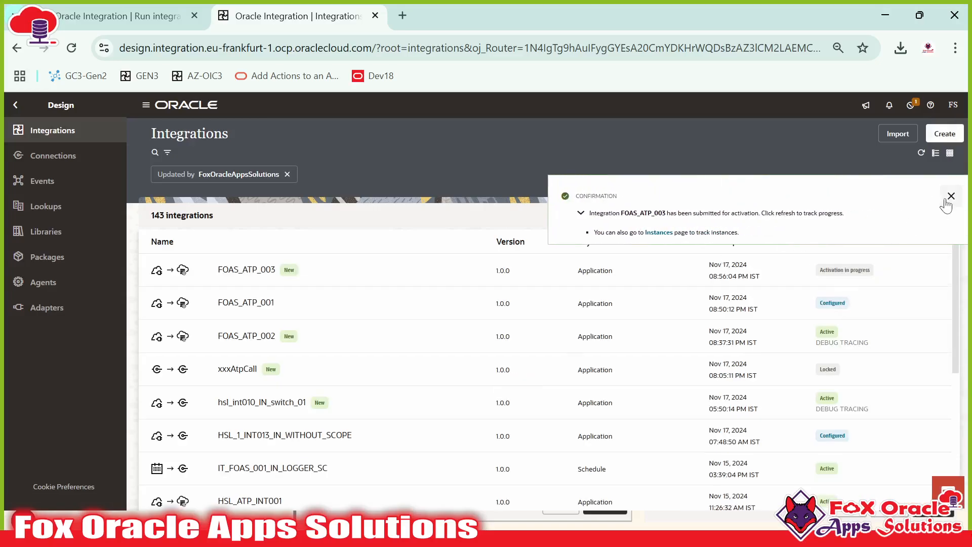
# Step: Refresh the list to confirm FOAS_ATP_003 is active and open its Run page
pyautogui.click(948, 197)
pyautogui.click(922, 152)
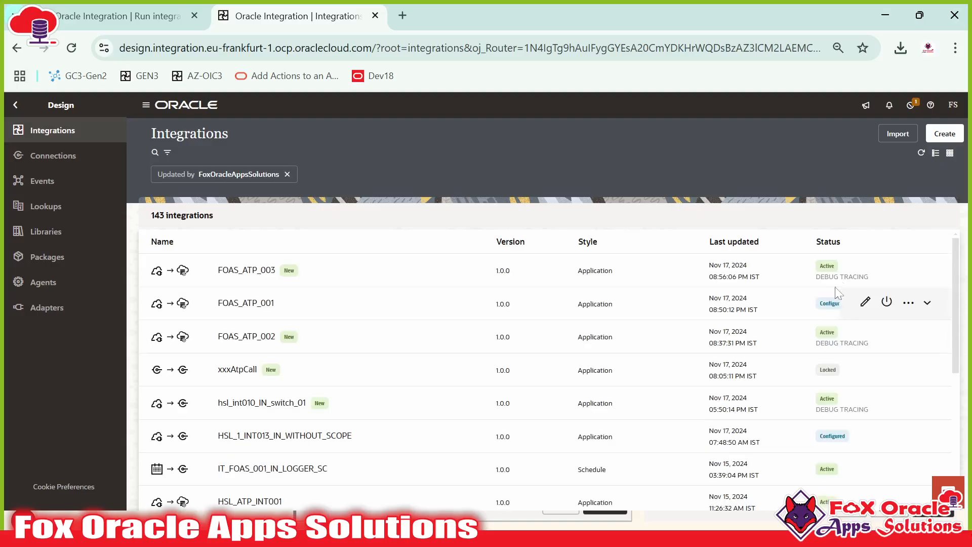
pyautogui.click(906, 271)
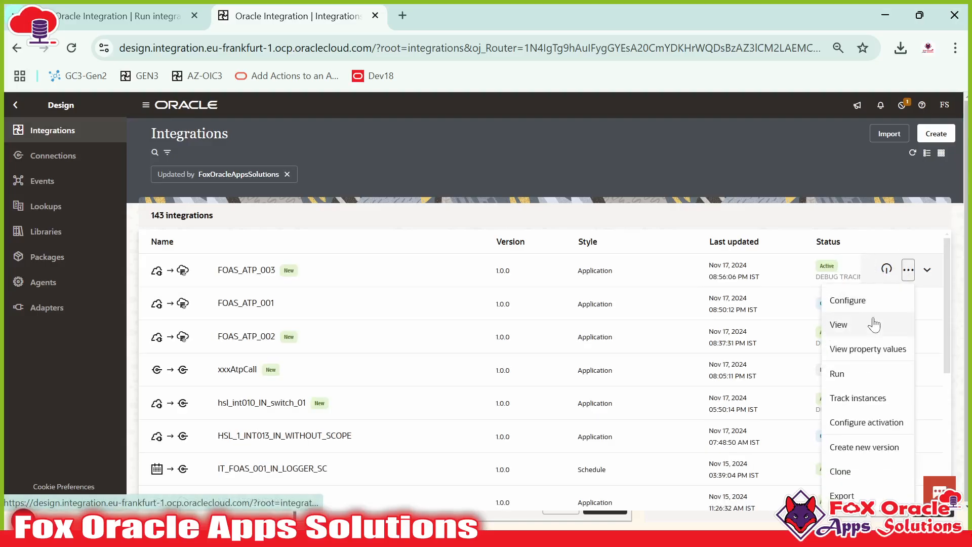
pyautogui.click(846, 371)
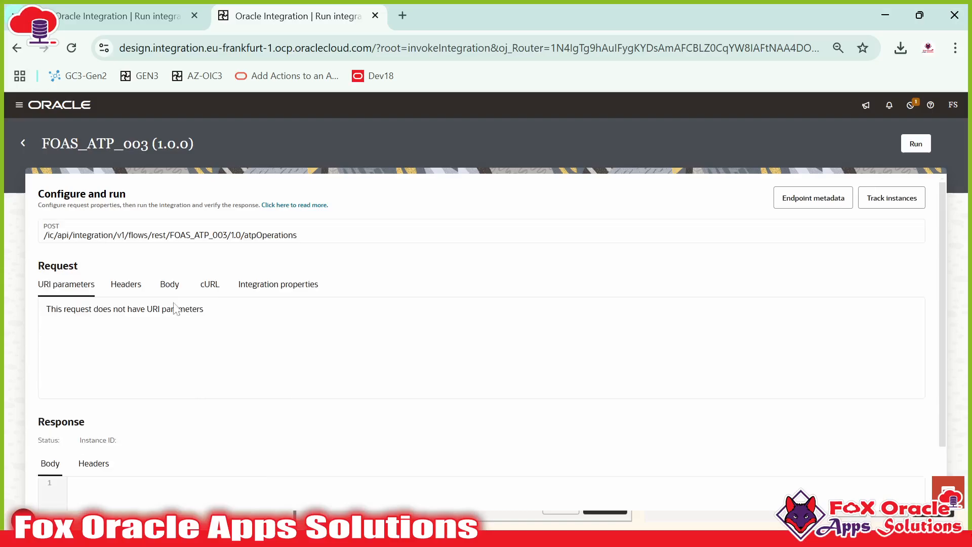
# Step: Show the JSON request Body, then bring up the Update Request Payload in SQL Developer
pyautogui.click(172, 285)
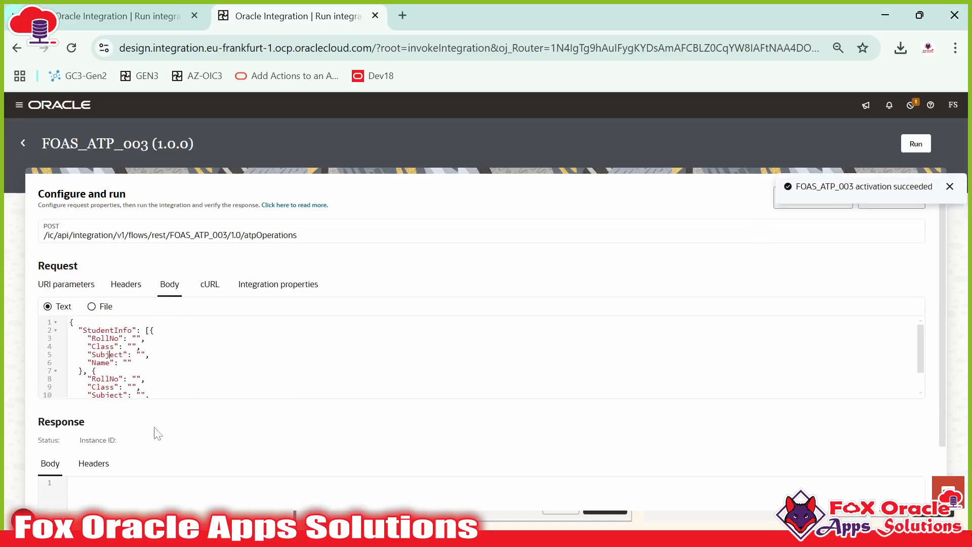
pyautogui.click(354, 526)
pyautogui.scroll(3, 537, 298)
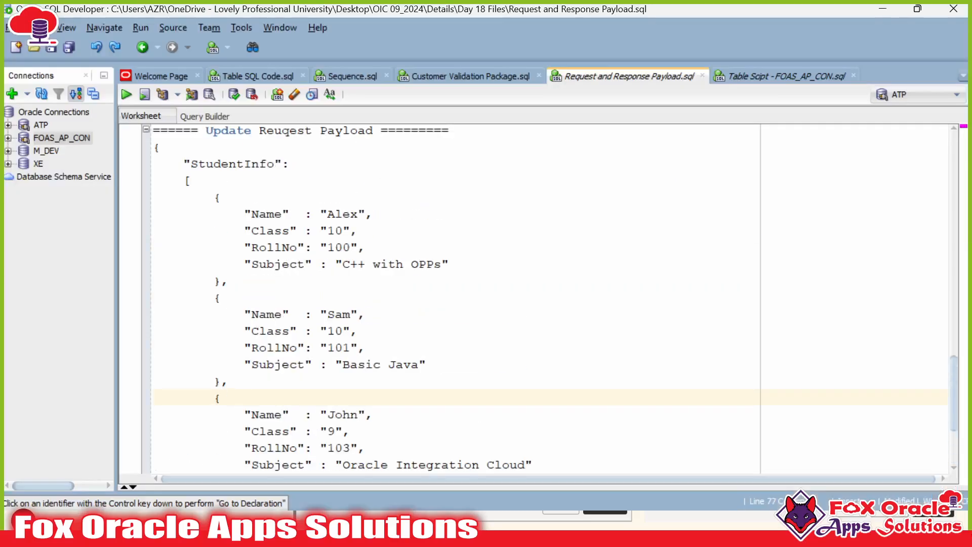
# Step: Re-run the FOAS_TRA_STUDENT_TB select and check roll numbers 100, 101, 103, then reopen the payload
pyautogui.click(747, 75)
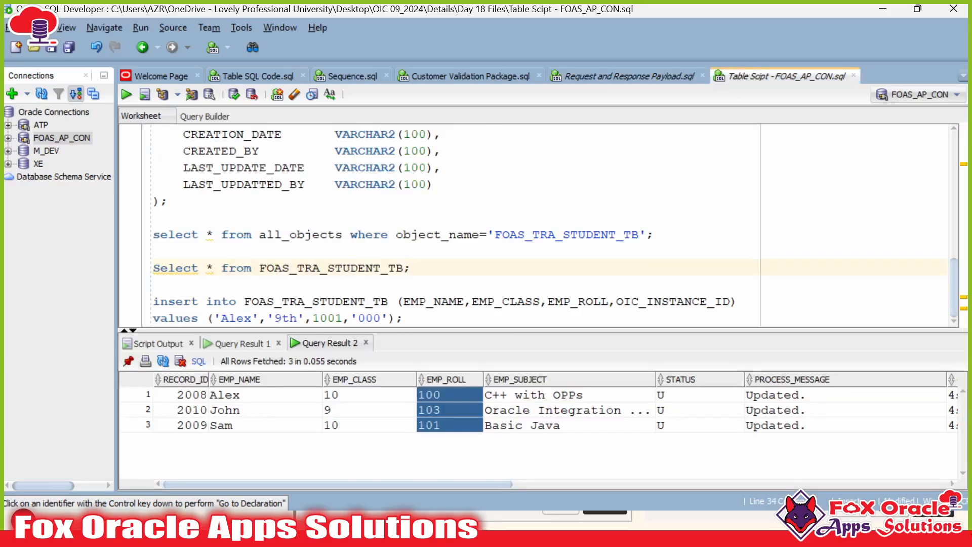
pyautogui.hotkey('ctrl', 'Return')
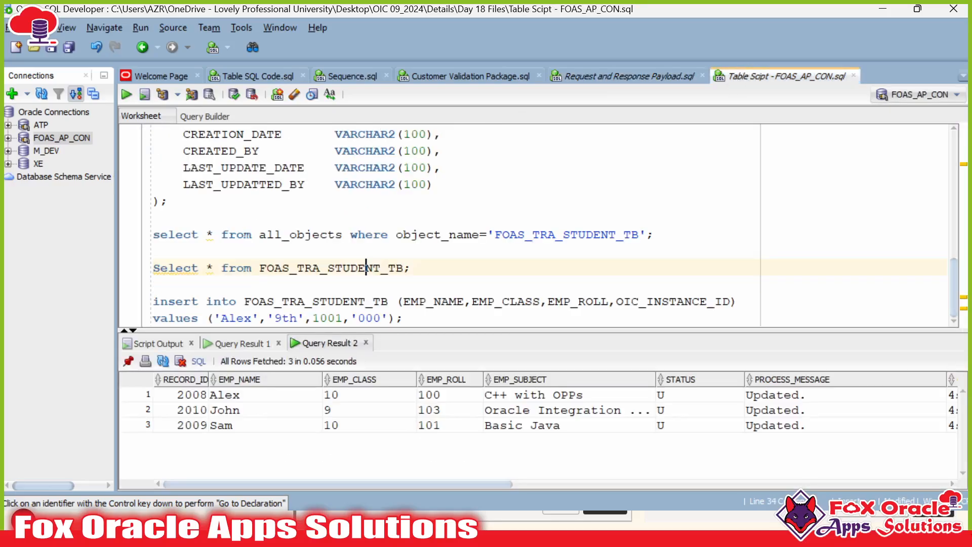
pyautogui.click(442, 400)
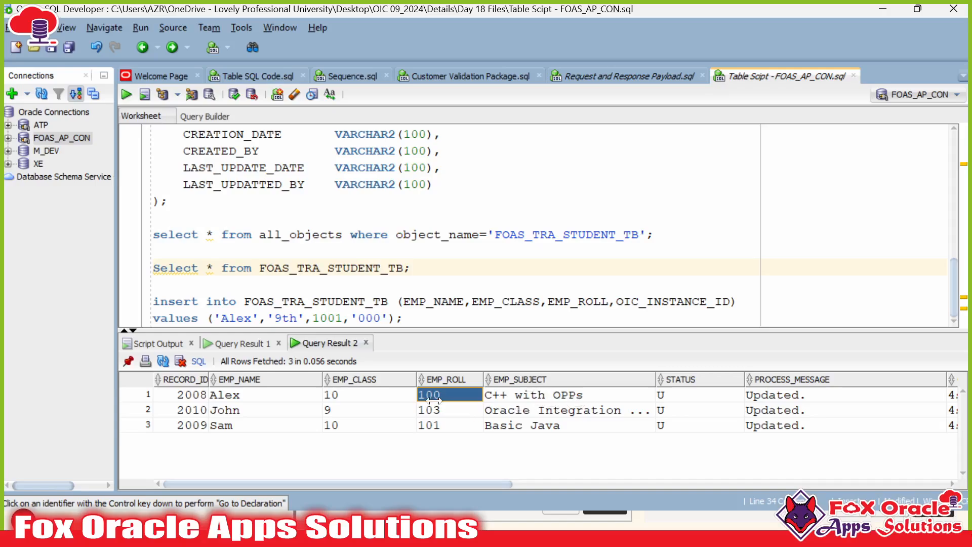
pyautogui.click(567, 409)
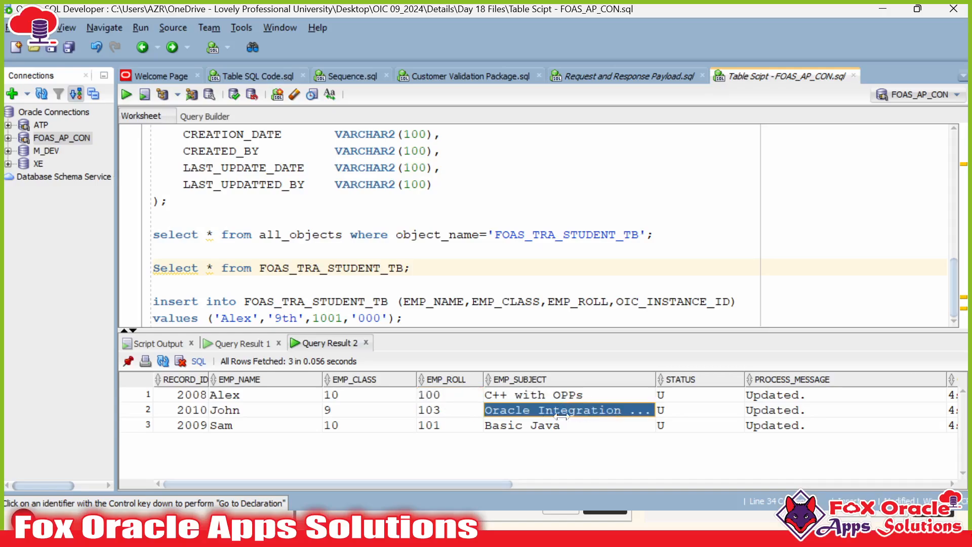
pyautogui.click(458, 424)
pyautogui.click(524, 425)
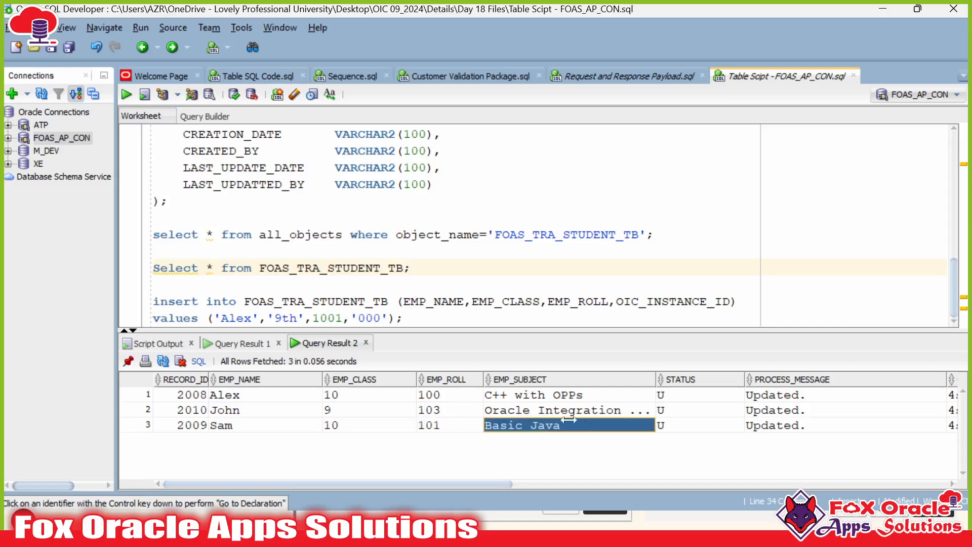
pyautogui.click(628, 77)
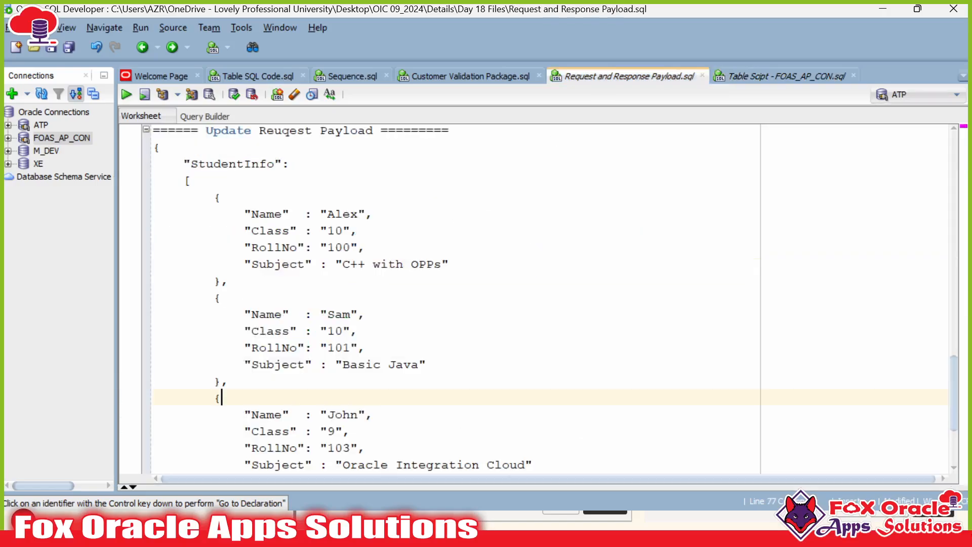
pyautogui.scroll(-1, 537, 299)
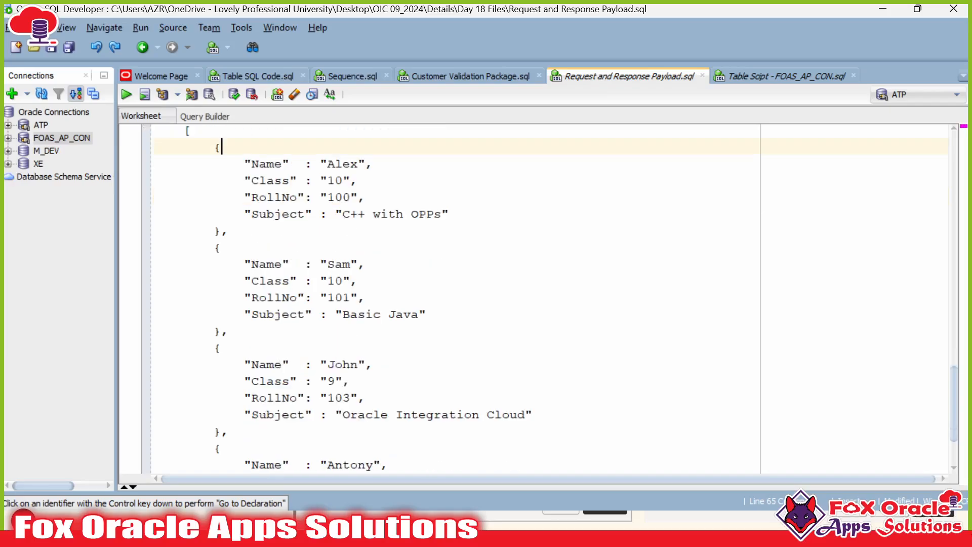
pyautogui.scroll(1, 537, 298)
pyautogui.doubleClick(340, 248)
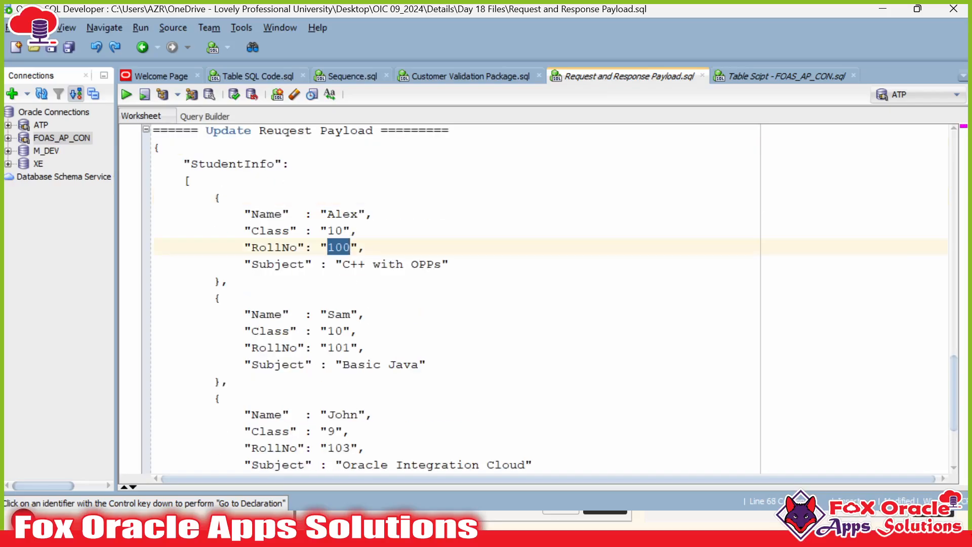
pyautogui.moveTo(213, 198); pyautogui.dragTo(229, 281)
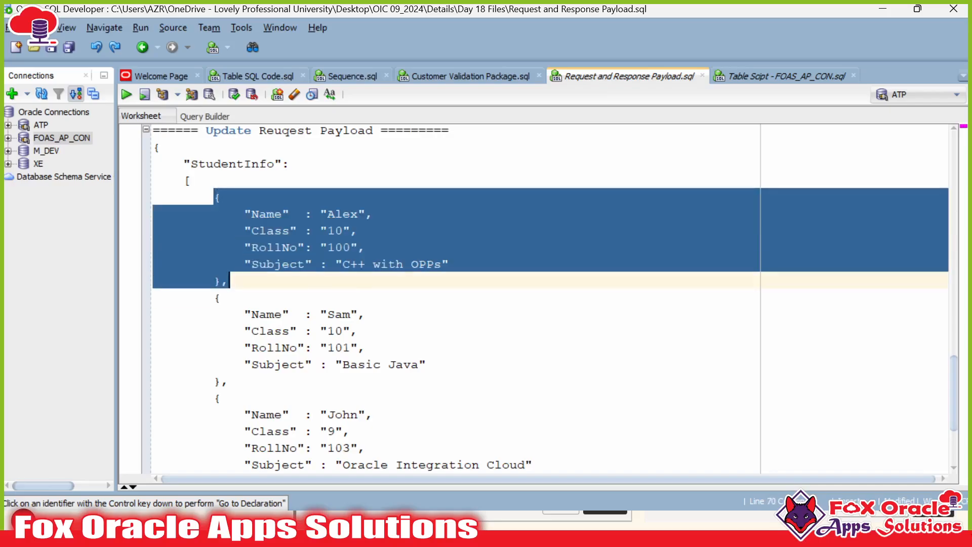
pyautogui.click(351, 231)
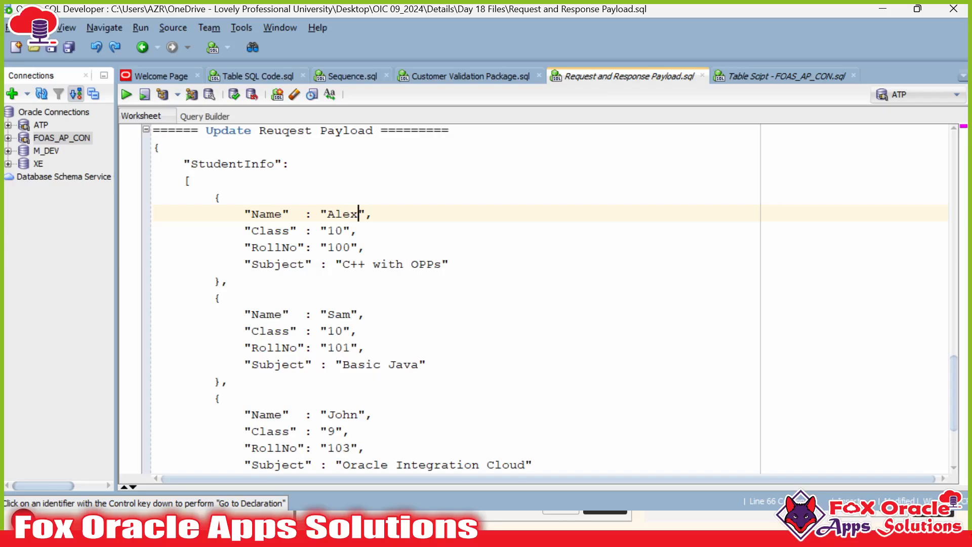
pyautogui.write('Sam')
pyautogui.click(351, 314)
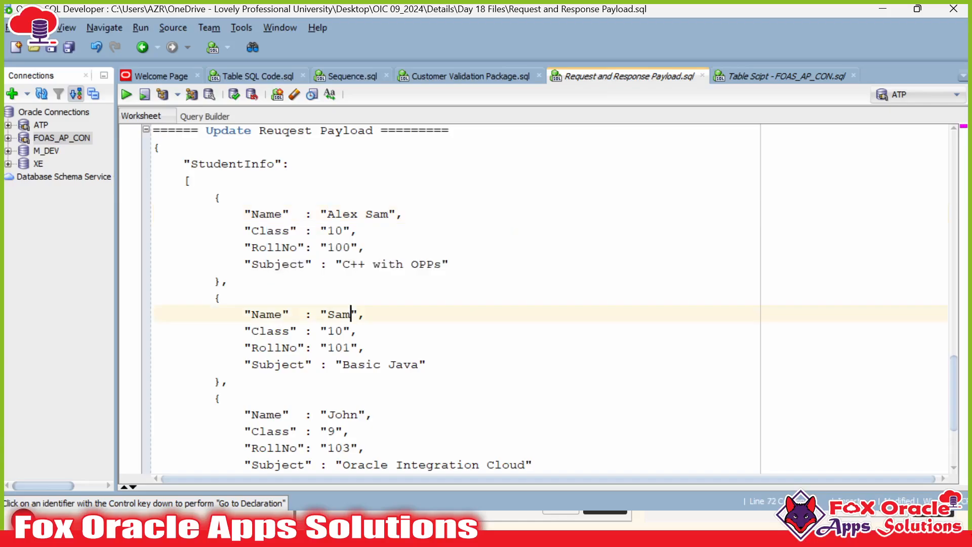
pyautogui.write('Sanson')
pyautogui.press('Escape')
pyautogui.scroll(-1, 537, 299)
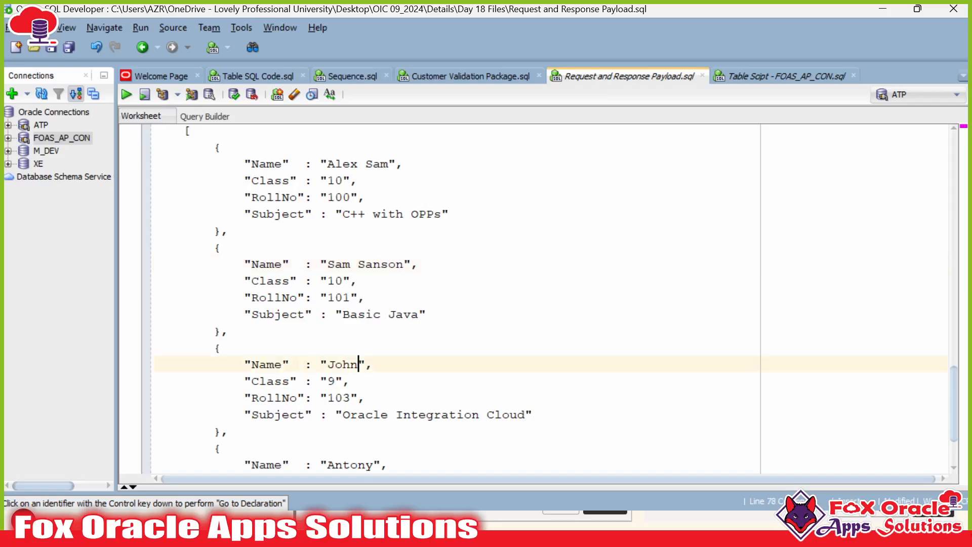
pyautogui.write('arar')
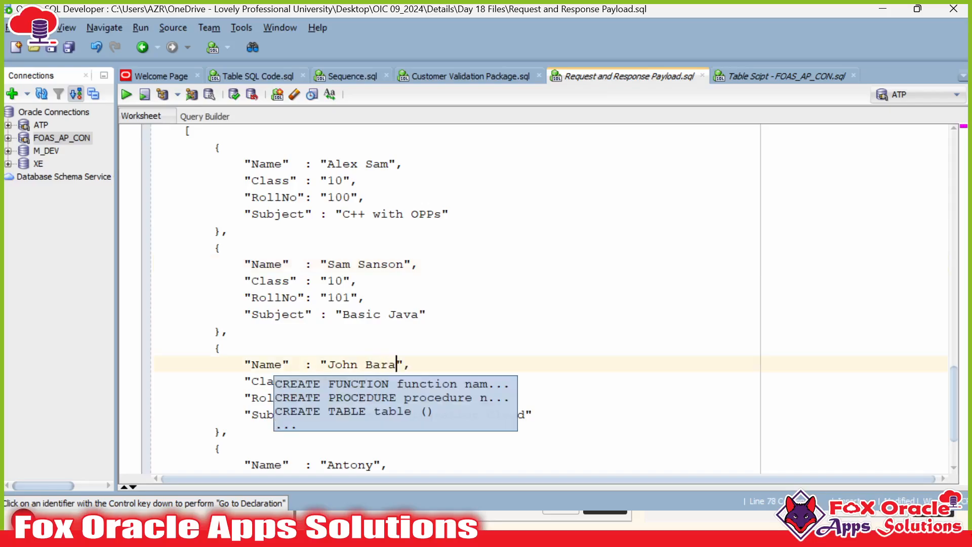
pyautogui.click(350, 163)
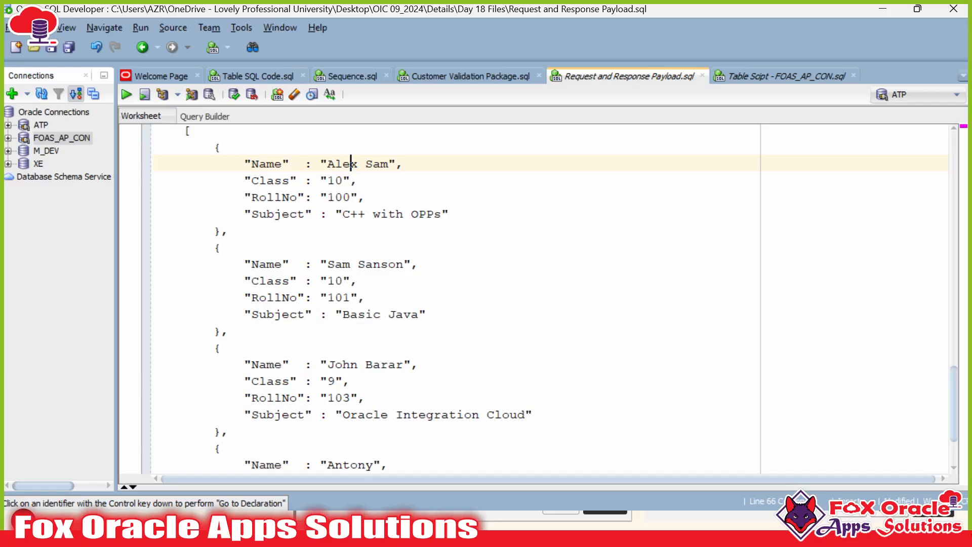
pyautogui.scroll(-2, 507, 299)
pyautogui.scroll(1, 506, 299)
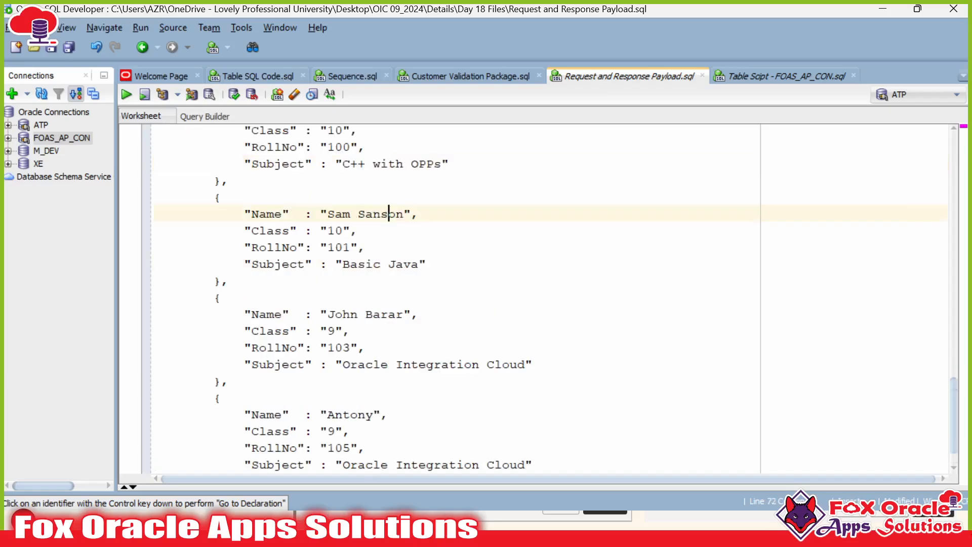
pyautogui.scroll(1, 389, 263)
pyautogui.doubleClick(335, 197)
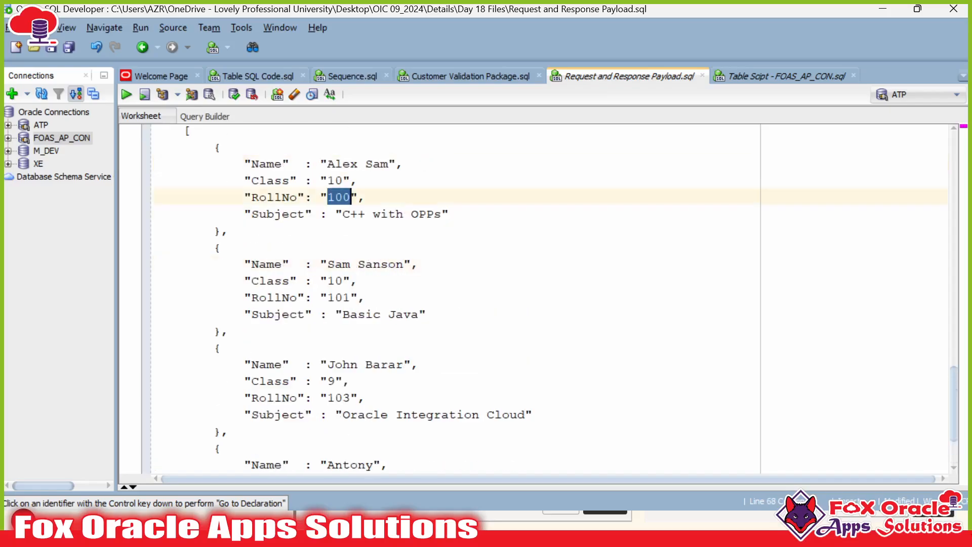
pyautogui.doubleClick(343, 163)
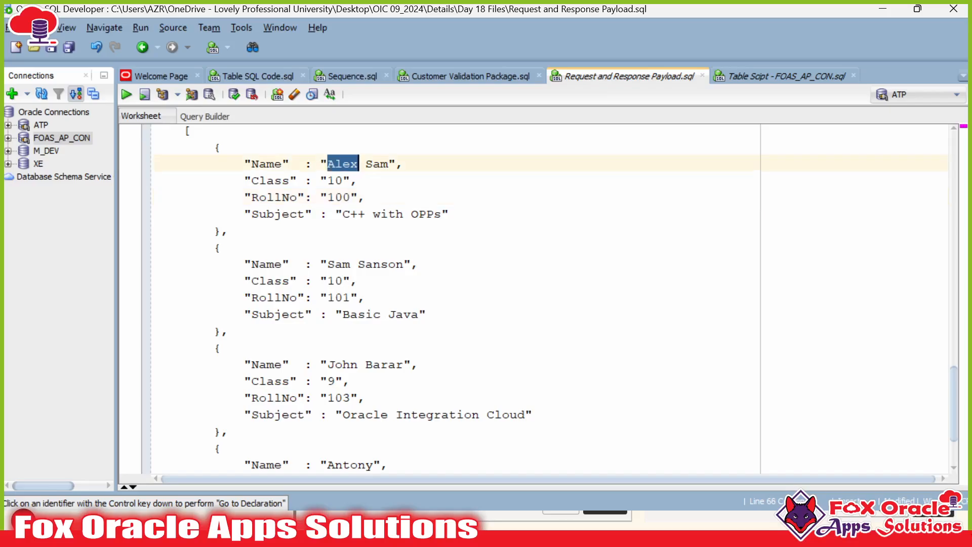
pyautogui.click(328, 163)
pyautogui.moveTo(328, 164); pyautogui.dragTo(394, 163)
pyautogui.doubleClick(335, 180)
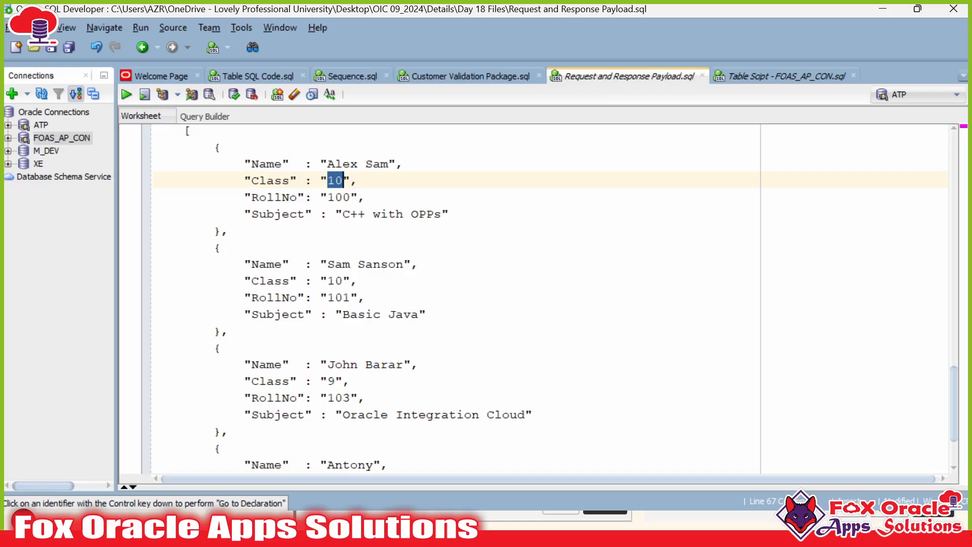
pyautogui.write('X')
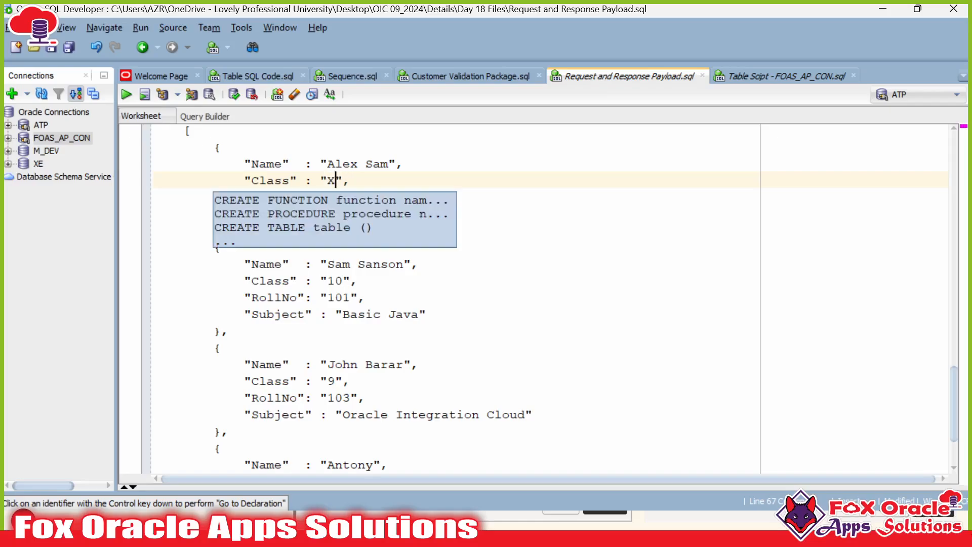
pyautogui.doubleClick(335, 280)
pyautogui.write('X')
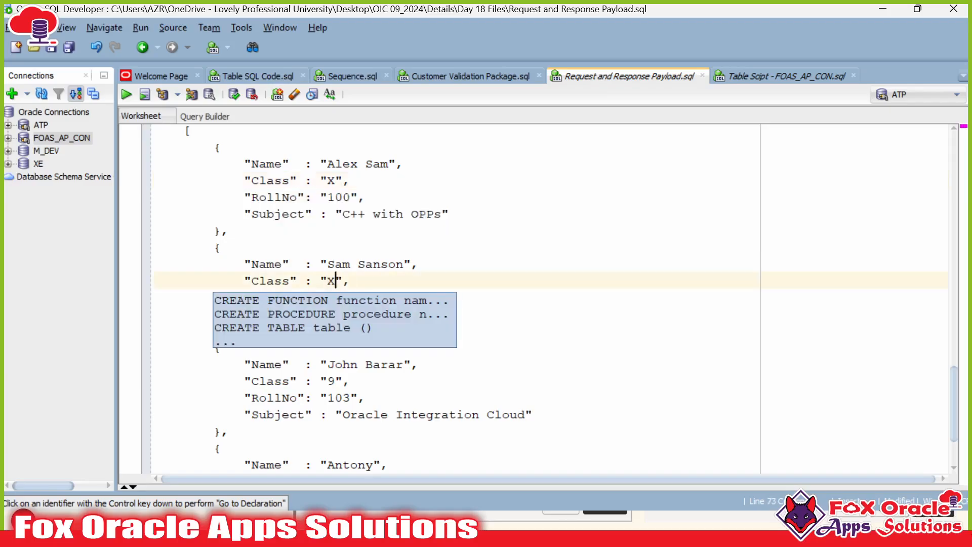
pyautogui.moveTo(328, 382); pyautogui.dragTo(337, 382)
pyautogui.write('IX')
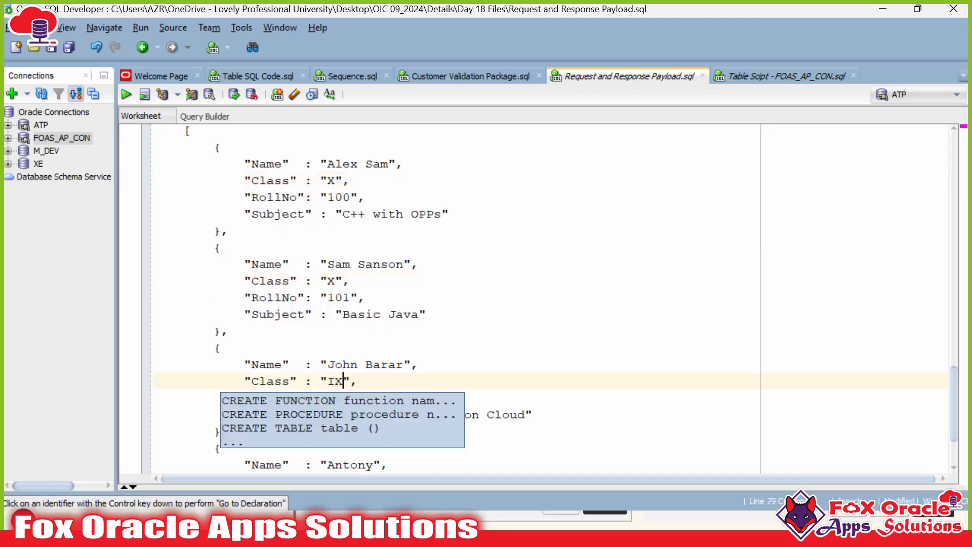
pyautogui.click(359, 381)
pyautogui.click(221, 248)
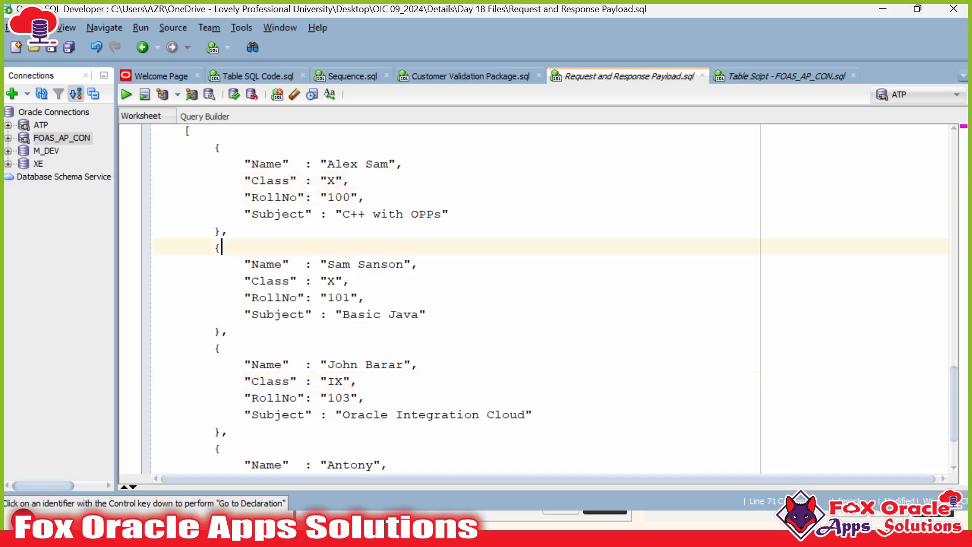
# Step: Review Antony's entry (roll 105) and copy the whole updated request payload
pyautogui.moveTo(343, 214); pyautogui.dragTo(405, 213)
pyautogui.scroll(-2, 537, 299)
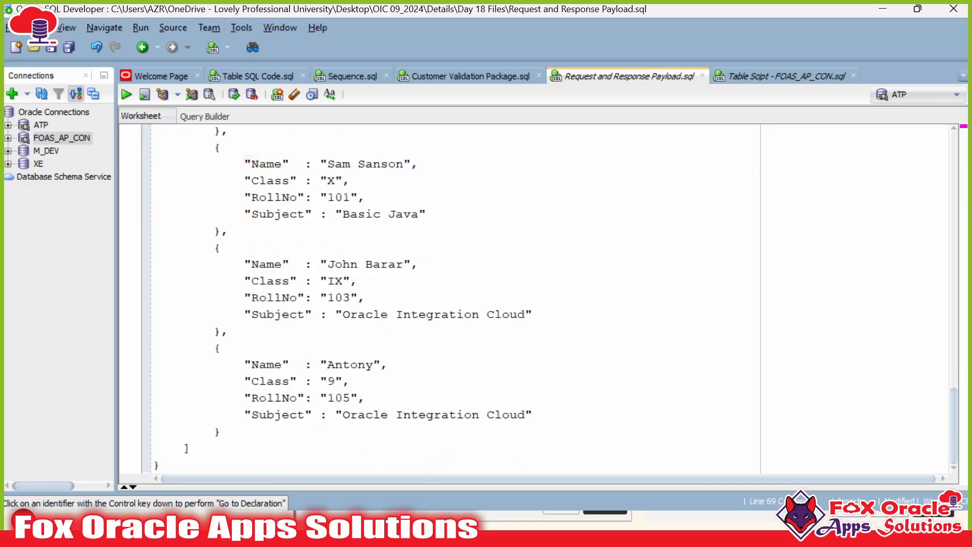
pyautogui.doubleClick(335, 397)
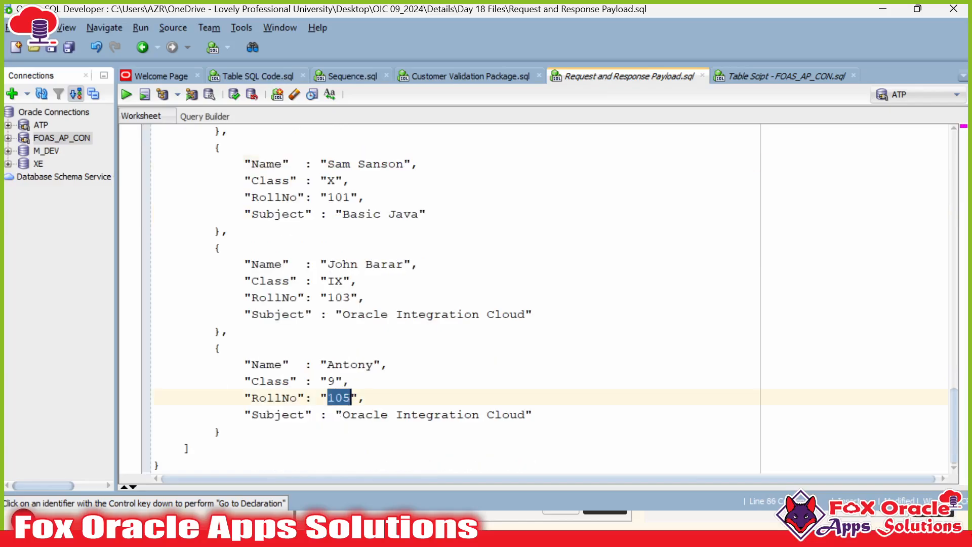
pyautogui.doubleClick(351, 364)
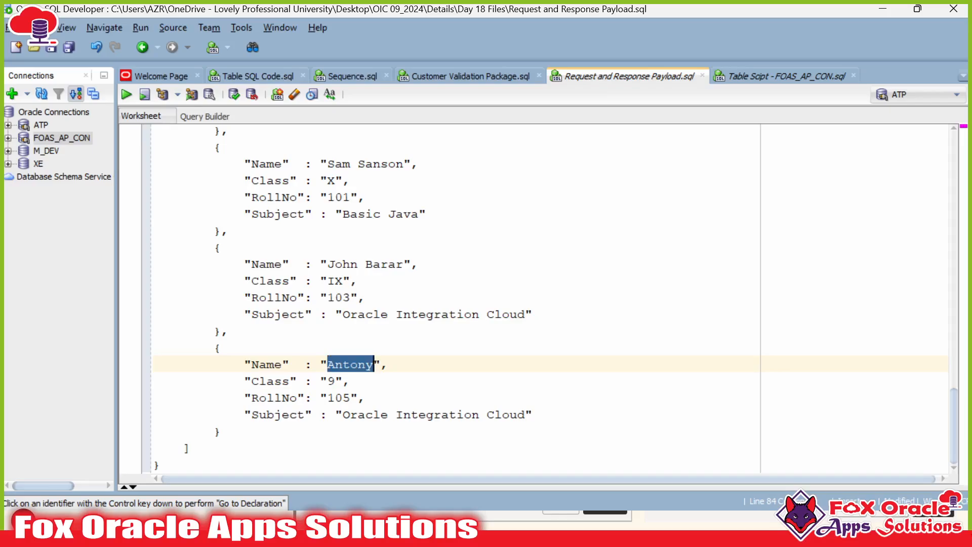
pyautogui.click(161, 465)
pyautogui.scroll(4, 537, 299)
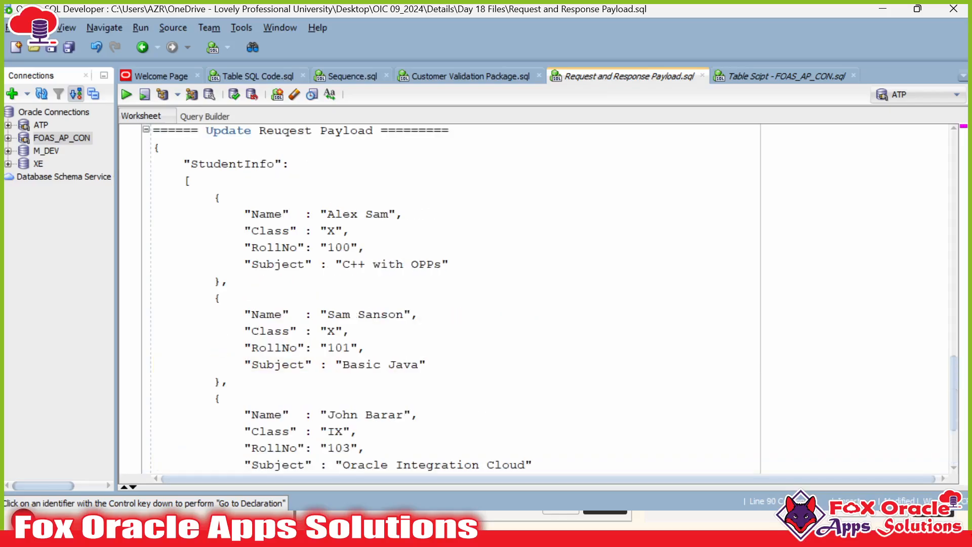
pyautogui.keyDown('shift'); pyautogui.click(155, 197); pyautogui.keyUp('shift')
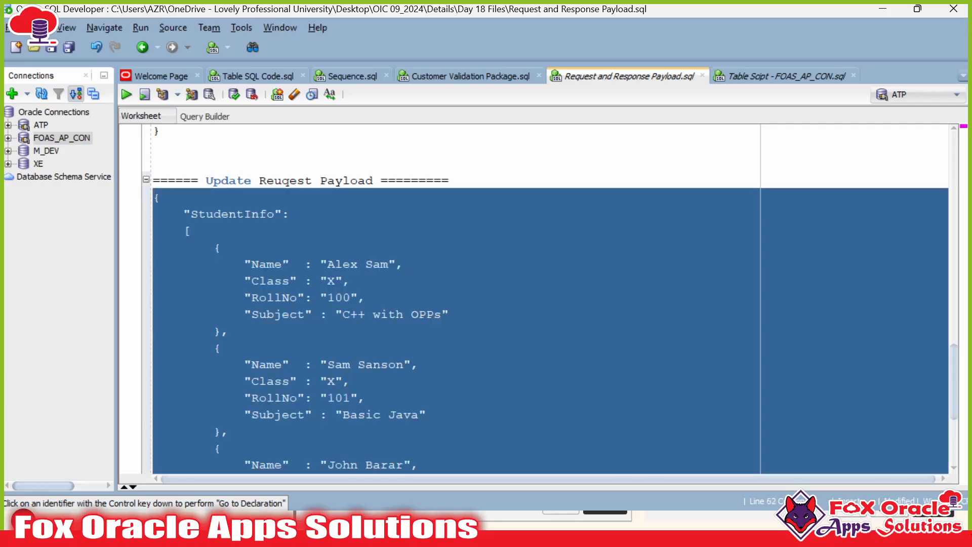
pyautogui.hotkey('alt', 'Tab')
# Step: Clear the existing request body template on the FOAS_ATP_003 run page
pyautogui.click(75, 322)
pyautogui.hotkey('ctrl', 'a')
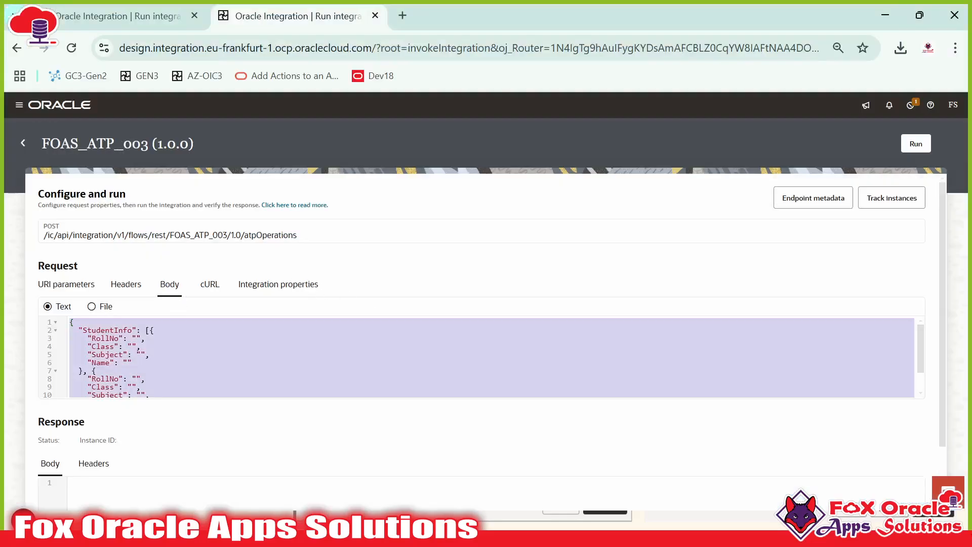
pyautogui.press('Delete')
# Step: Paste the four-student payload into the request body, run FOAS_ATP_003 and refresh the activity stream
pyautogui.hotkey('ctrl', 'v')
pyautogui.scroll(-2, 232, 350)
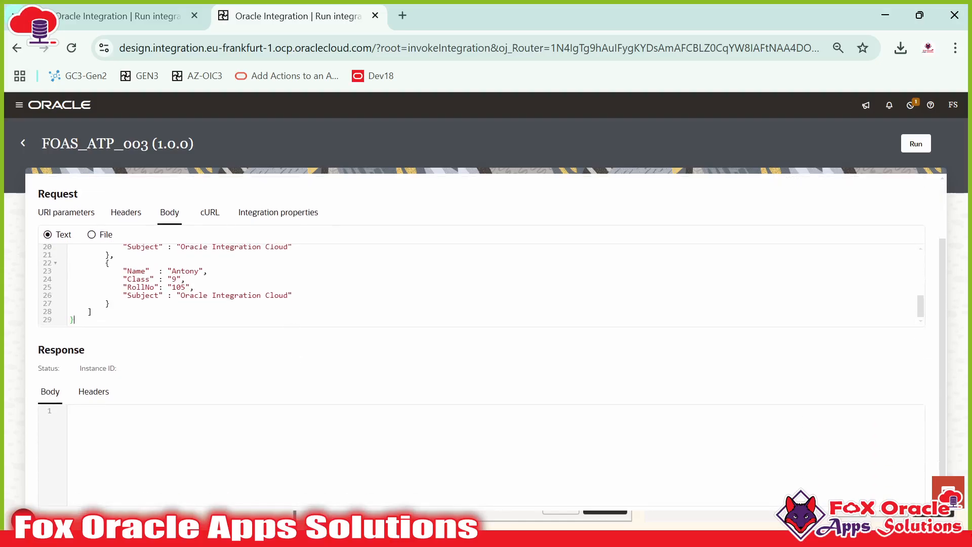
pyautogui.scroll(3, 751, 248)
pyautogui.click(915, 143)
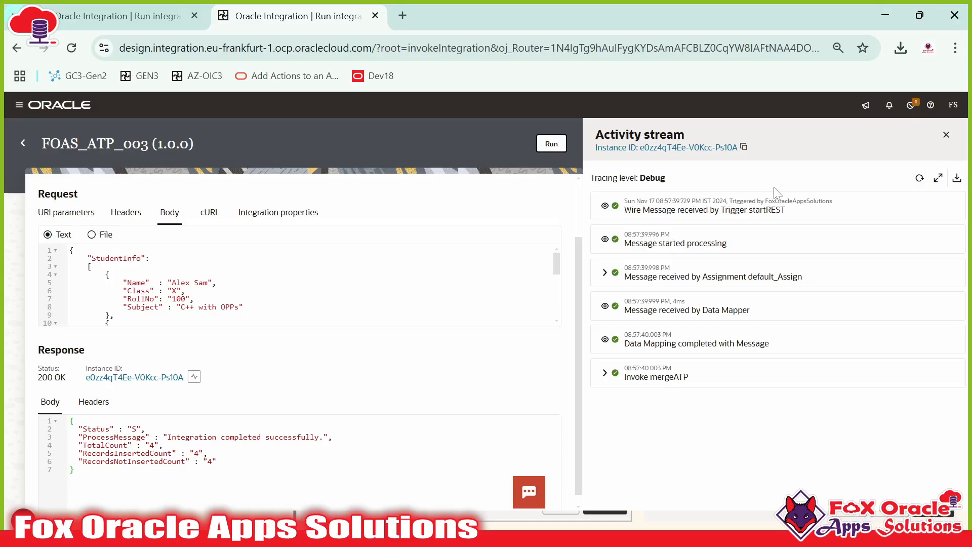
pyautogui.click(920, 179)
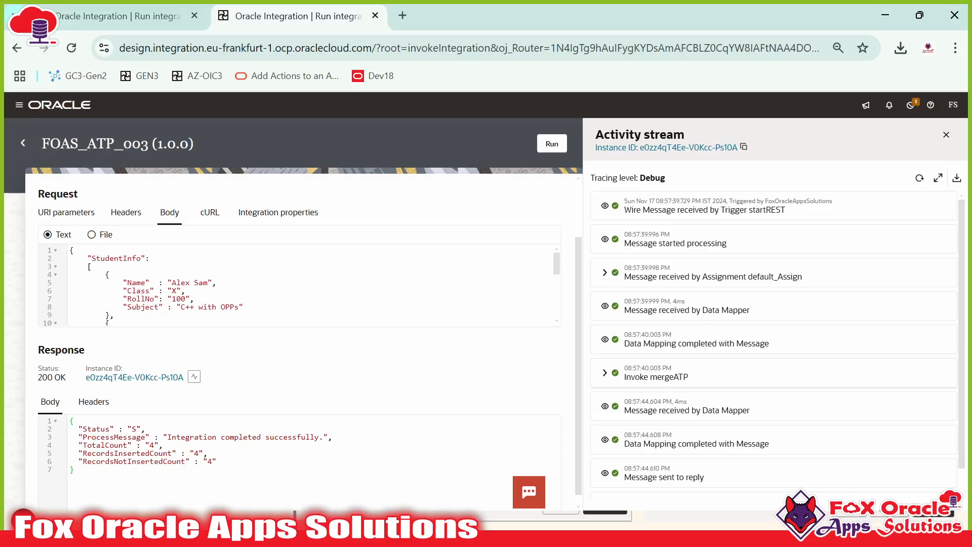
# Step: Refresh the activity stream and expand Invoke mergeATP's received message
pyautogui.moveTo(650, 376); pyautogui.dragTo(683, 377)
pyautogui.scroll(-1, 714, 373)
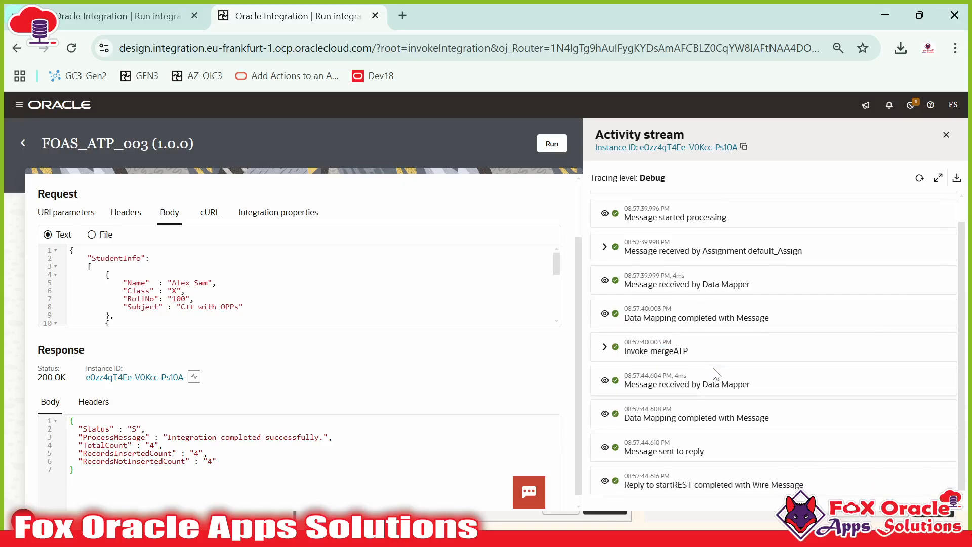
pyautogui.click(919, 178)
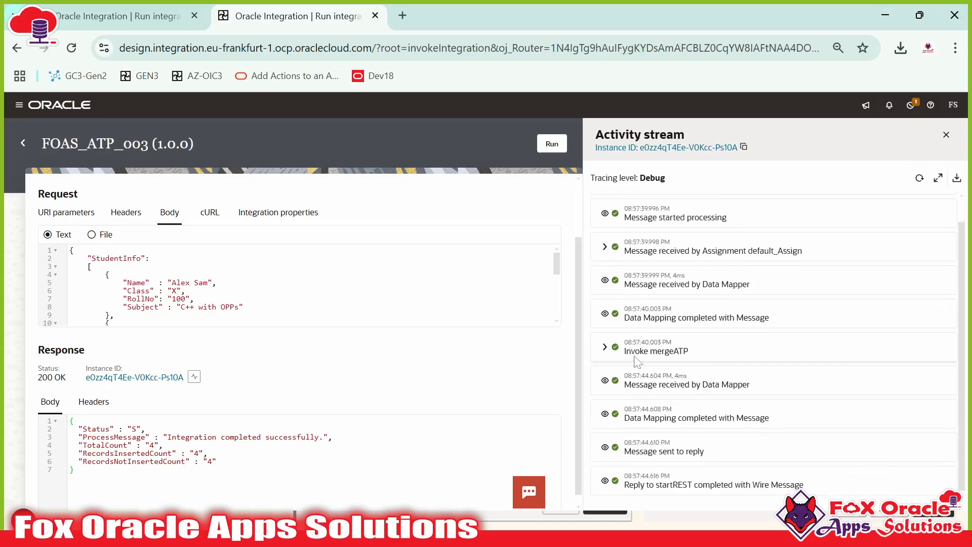
pyautogui.click(704, 349)
pyautogui.scroll(-3, 703, 350)
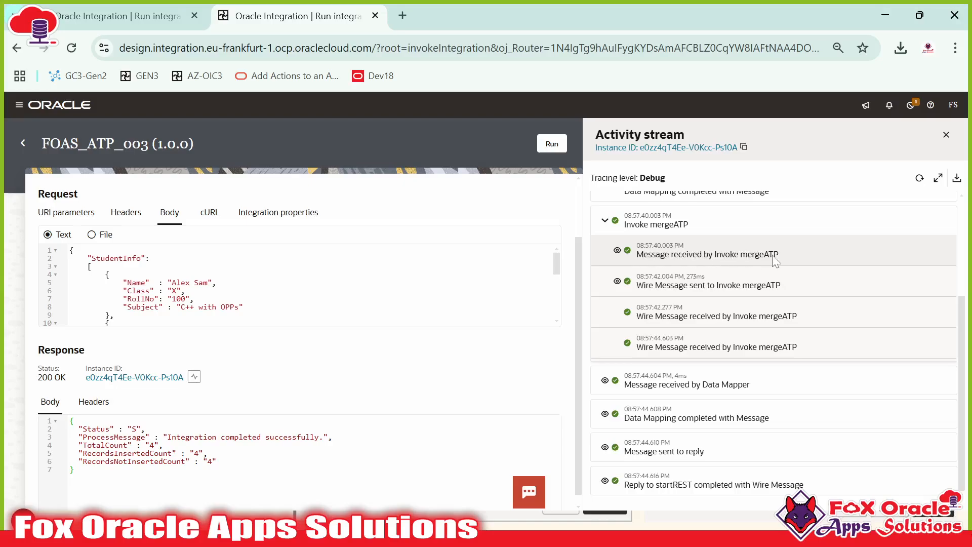
pyautogui.click(616, 250)
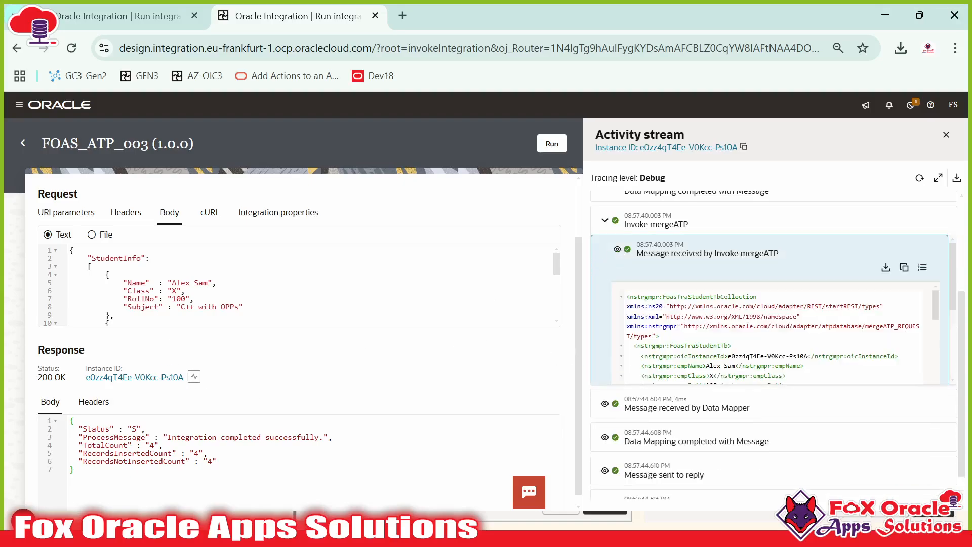
pyautogui.scroll(-3, 779, 333)
pyautogui.scroll(-3, 779, 333)
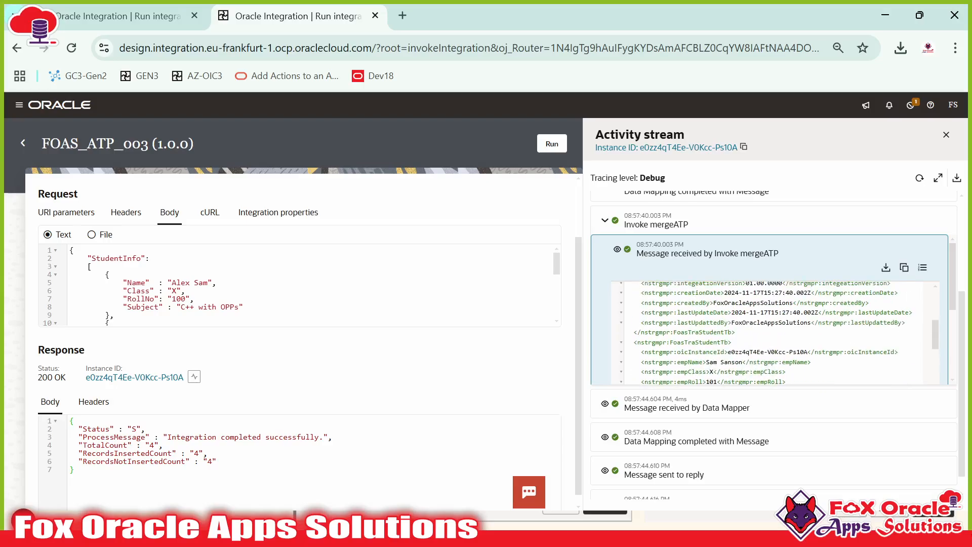
# Step: Scroll the mergeATP payload and wire message, checking each student row has status U and Update
pyautogui.moveTo(663, 303); pyautogui.dragTo(721, 382)
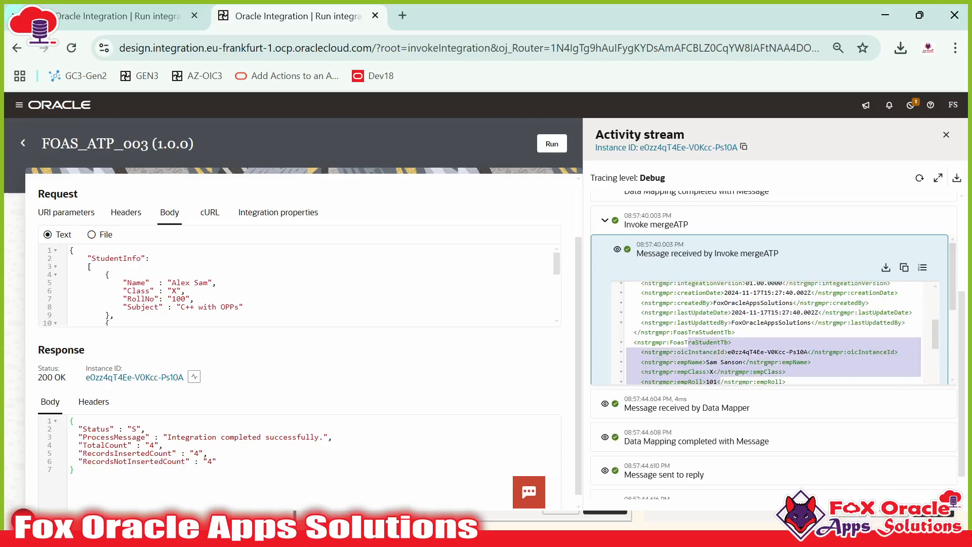
pyautogui.scroll(-3, 720, 355)
pyautogui.moveTo(691, 348); pyautogui.dragTo(727, 377)
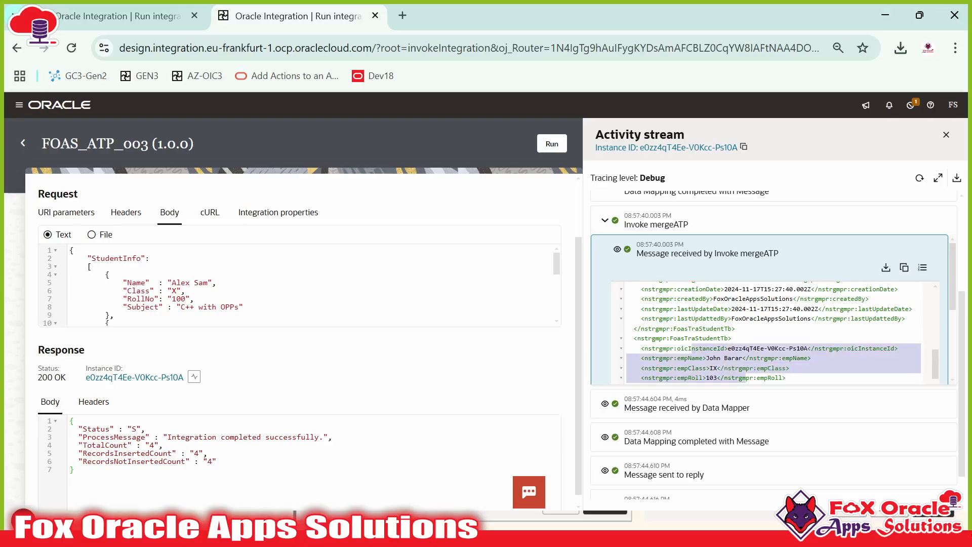
pyautogui.scroll(-3, 727, 378)
pyautogui.scroll(-5, 744, 359)
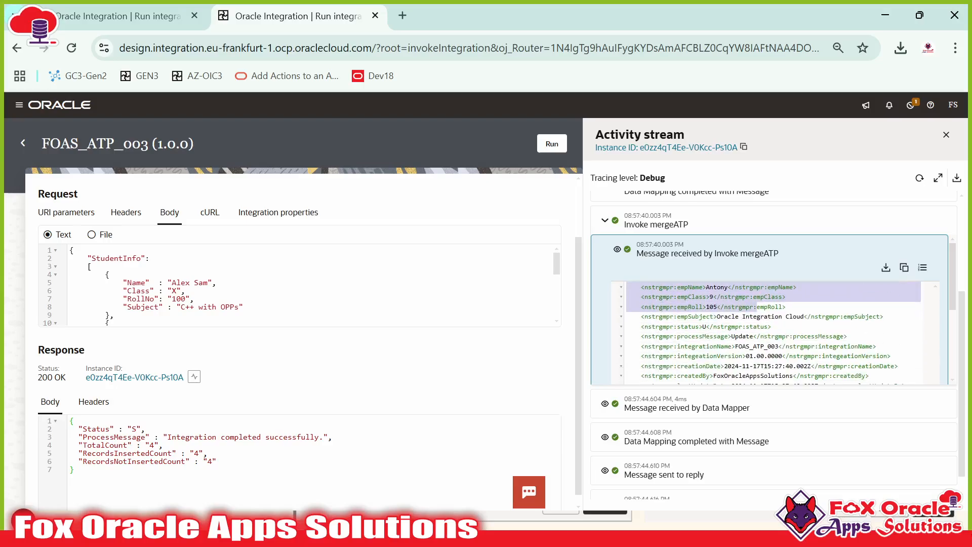
pyautogui.scroll(3, 775, 294)
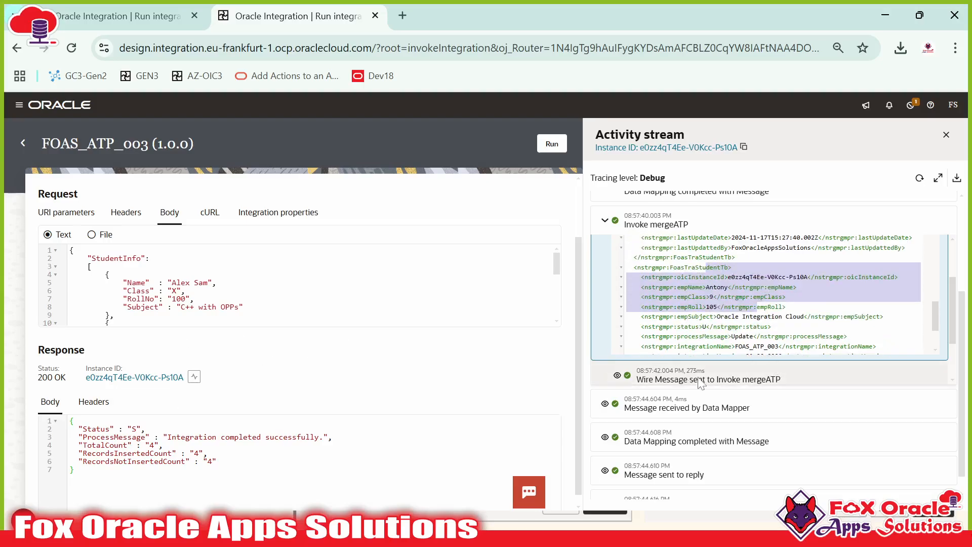
pyautogui.scroll(-4, 638, 330)
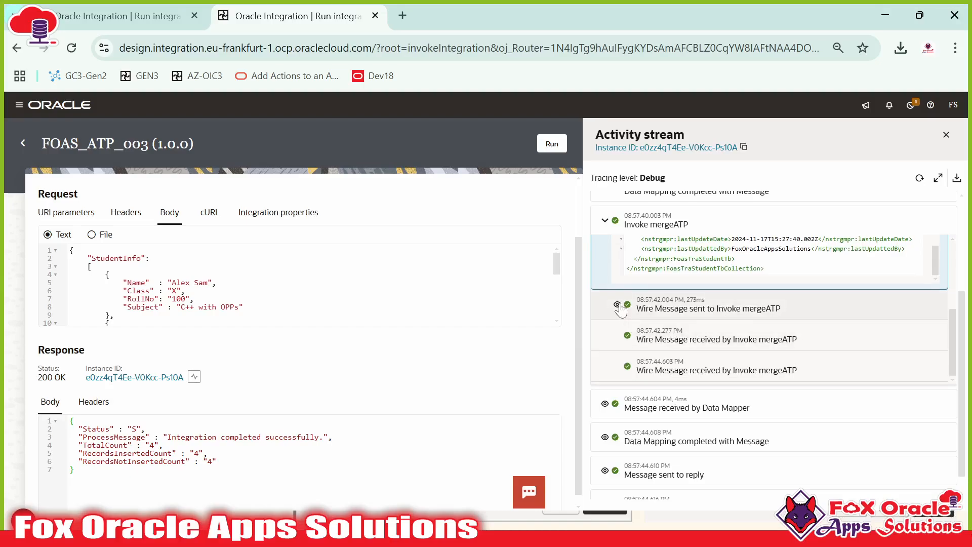
pyautogui.click(673, 308)
pyautogui.scroll(-1, 678, 276)
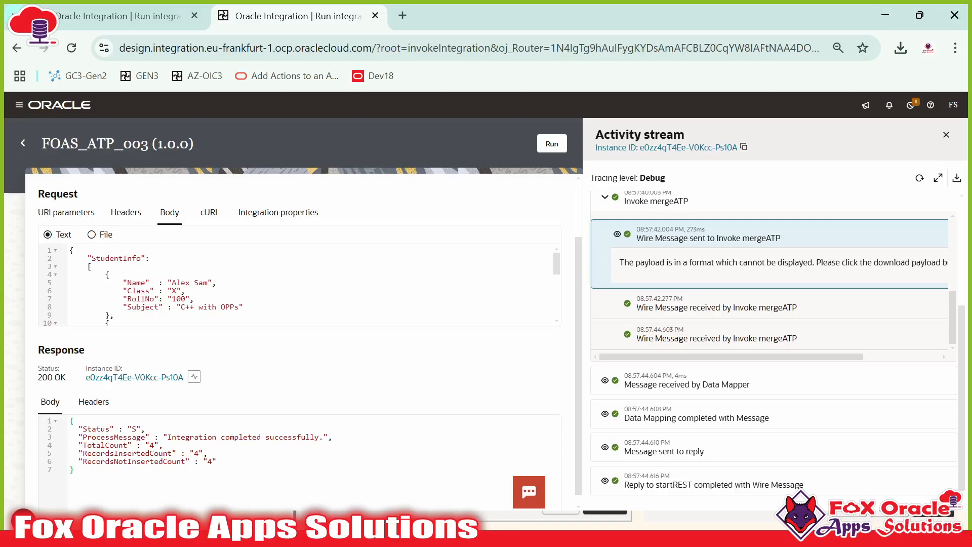
pyautogui.hotkey('alt', 'Tab')
# Step: Re-run the FOAS_TRA_STUDENT_TB query in the table script
pyautogui.click(470, 77)
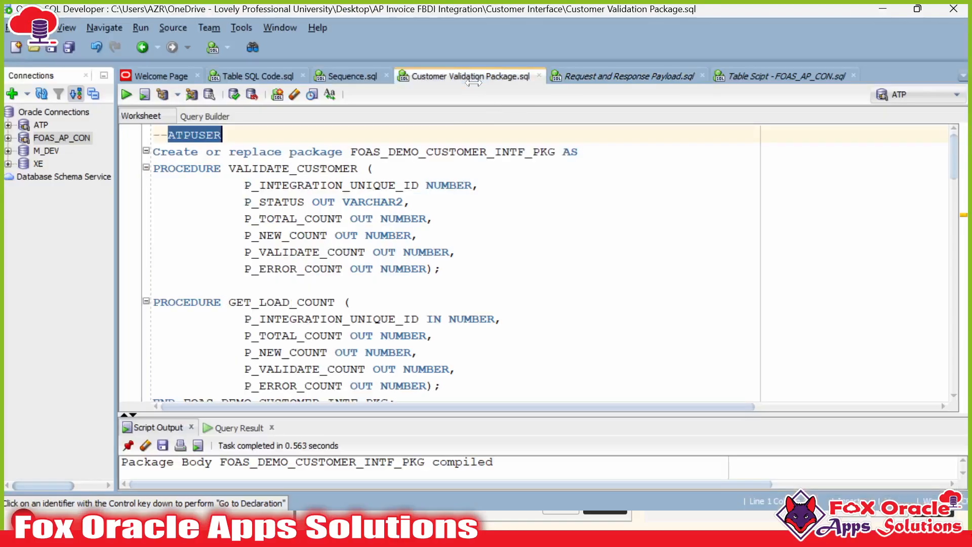
pyautogui.click(759, 77)
pyautogui.click(366, 268)
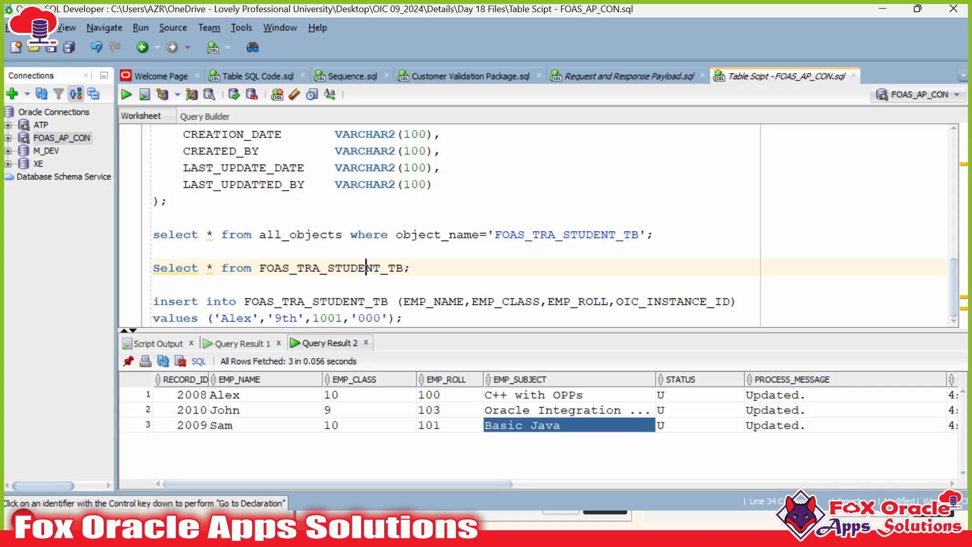
pyautogui.hotkey('ctrl', 'Return')
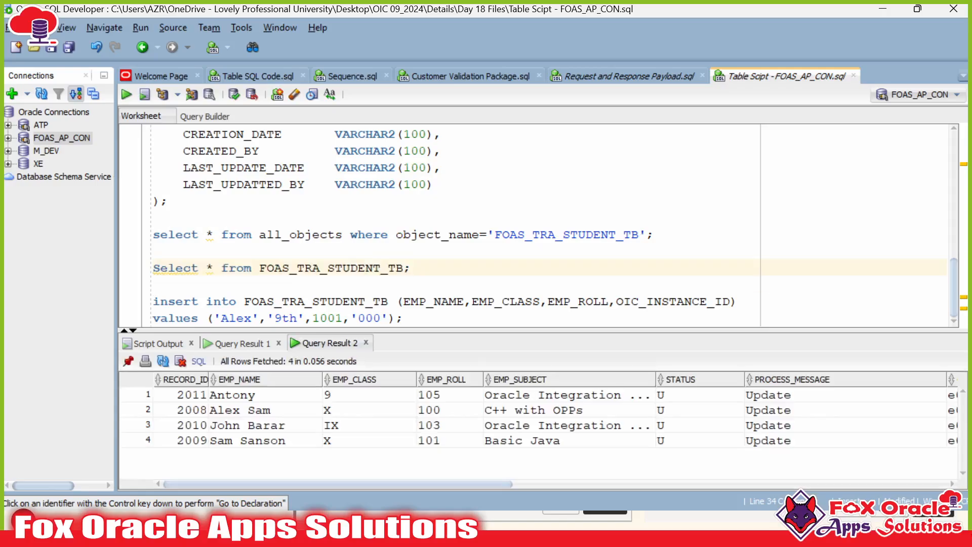
pyautogui.click(183, 410)
pyautogui.moveTo(183, 410); pyautogui.dragTo(370, 439)
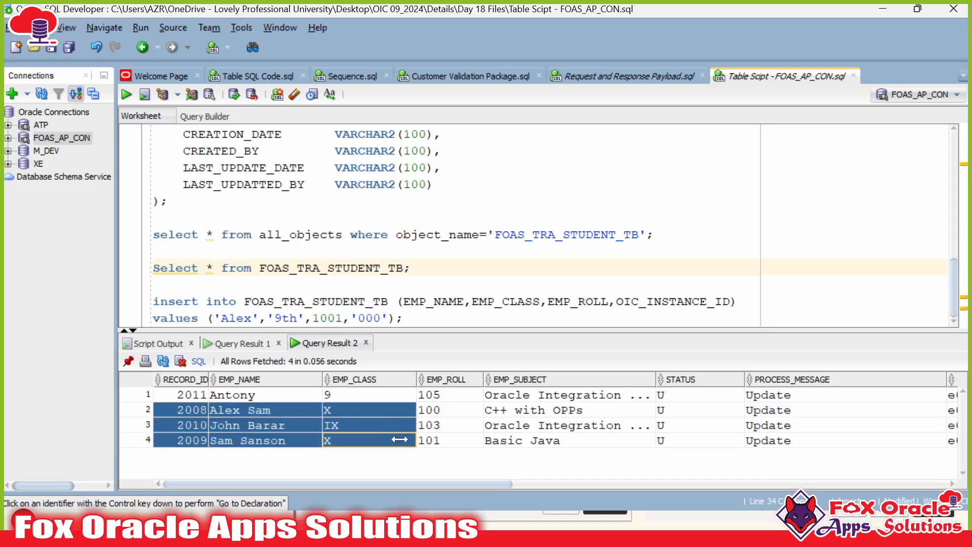
pyautogui.click(370, 439)
pyautogui.moveTo(199, 409); pyautogui.dragTo(501, 443)
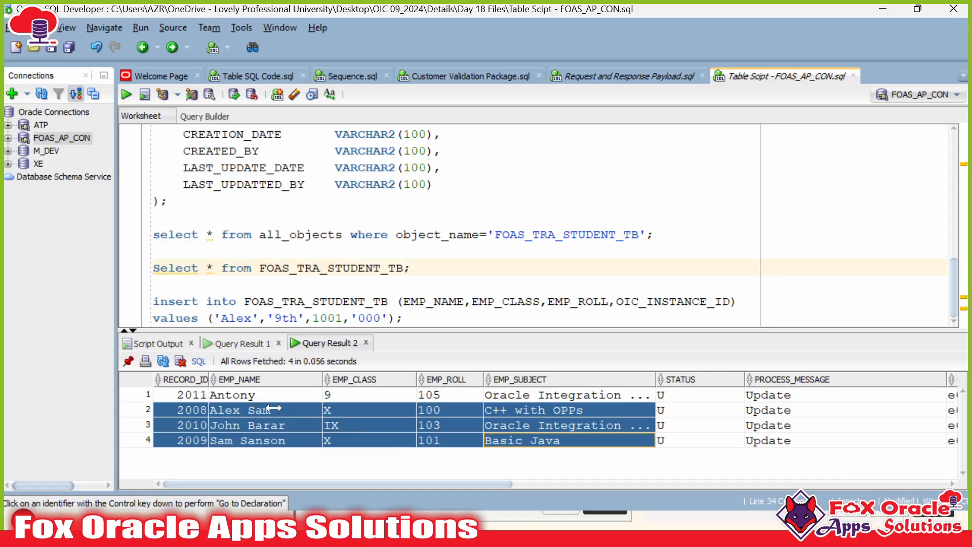
pyautogui.click(251, 409)
pyautogui.click(257, 425)
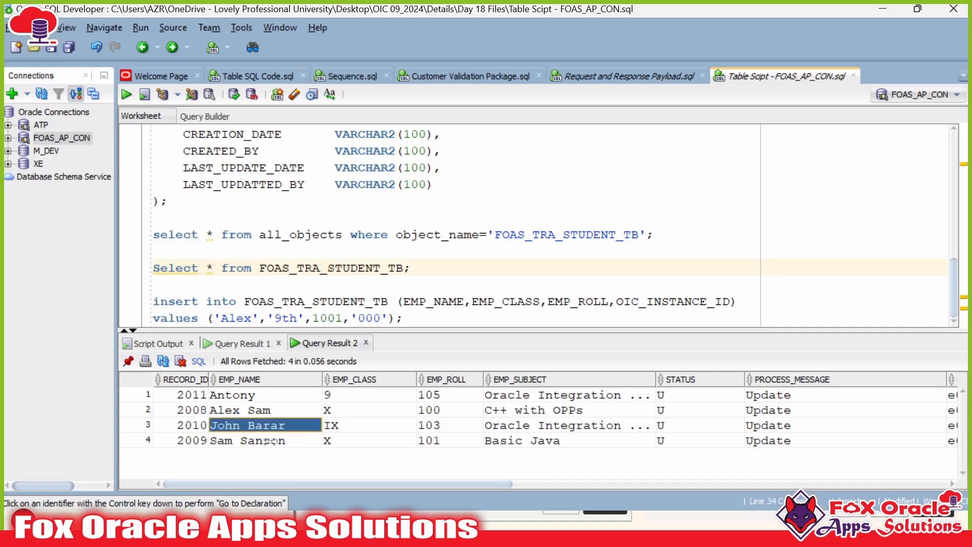
pyautogui.click(277, 439)
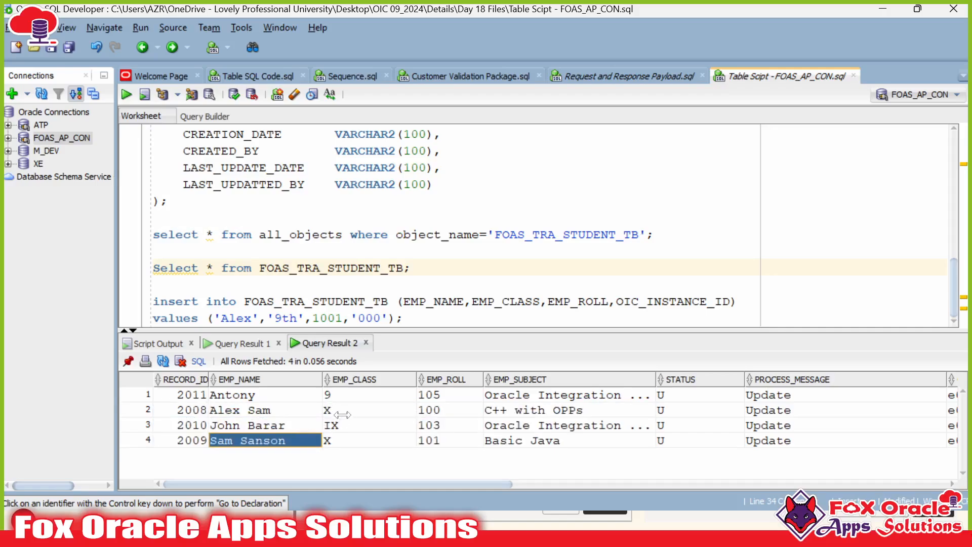
pyautogui.moveTo(344, 410); pyautogui.dragTo(346, 425)
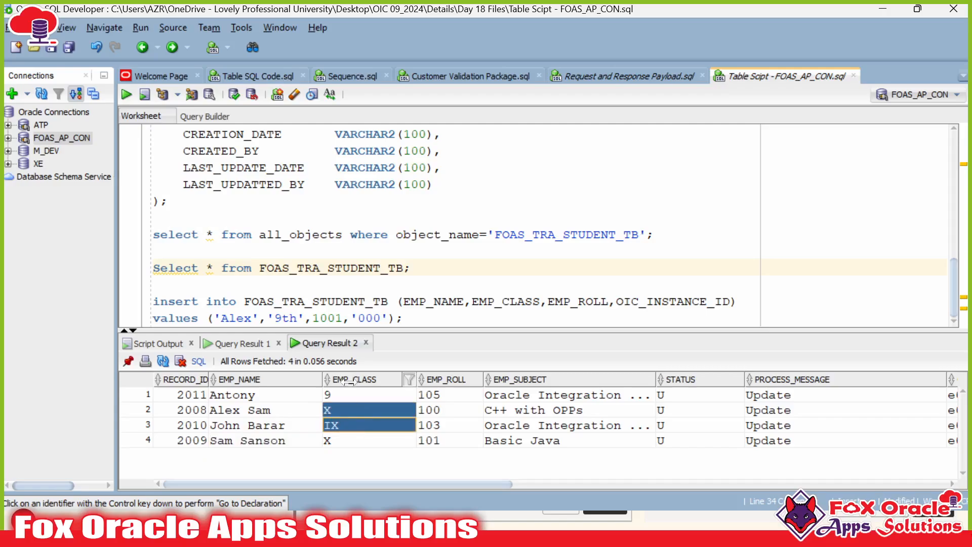
pyautogui.click(339, 441)
pyautogui.click(337, 421)
pyautogui.click(337, 440)
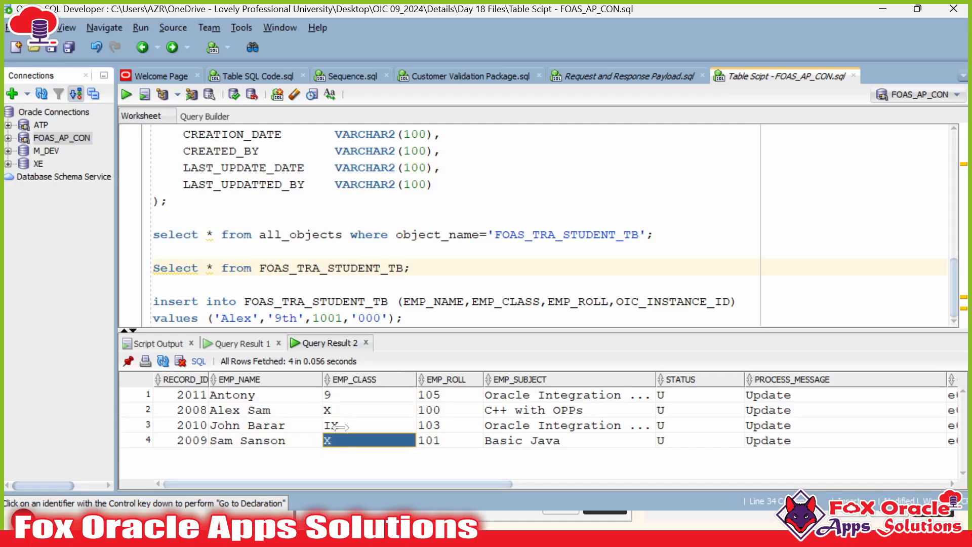
pyautogui.click(356, 413)
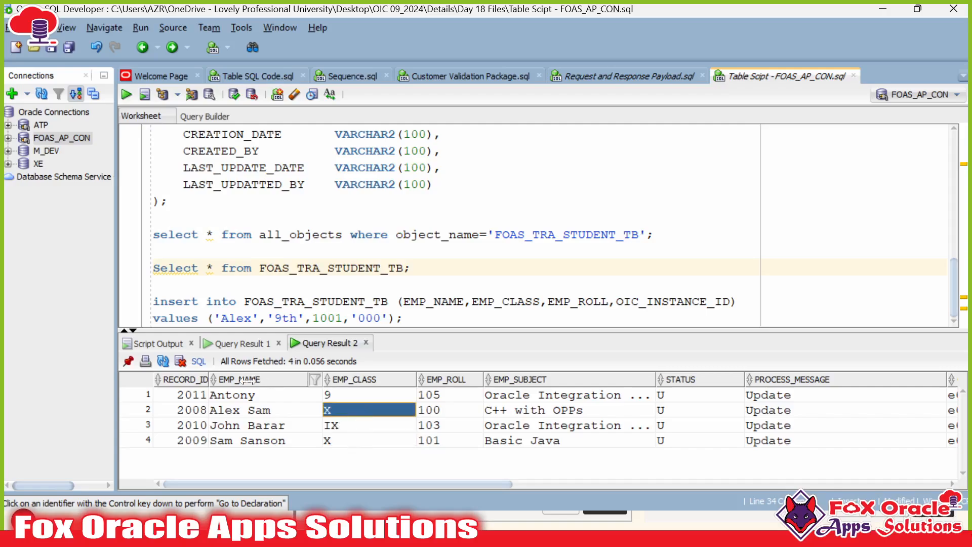
pyautogui.click(221, 395)
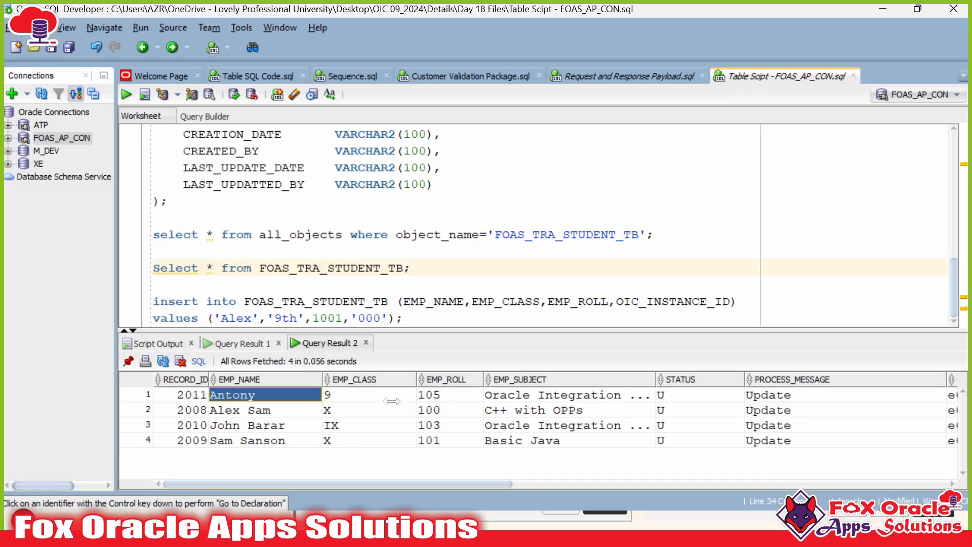
pyautogui.click(435, 396)
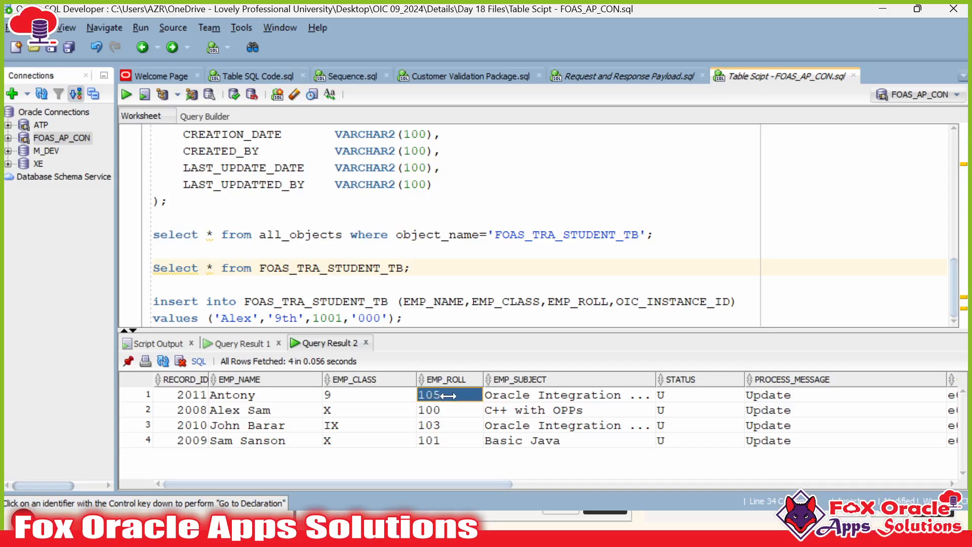
pyautogui.click(359, 395)
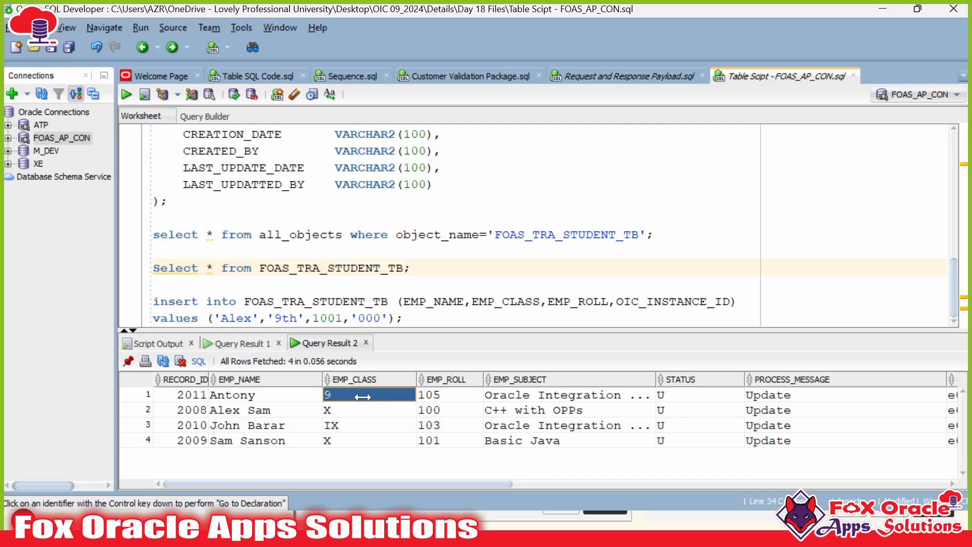
# Step: Confirm all four rows show STATUS U and PROCESS_MESSAGE Update, then reopen the payload script
pyautogui.moveTo(409, 330); pyautogui.dragTo(437, 332)
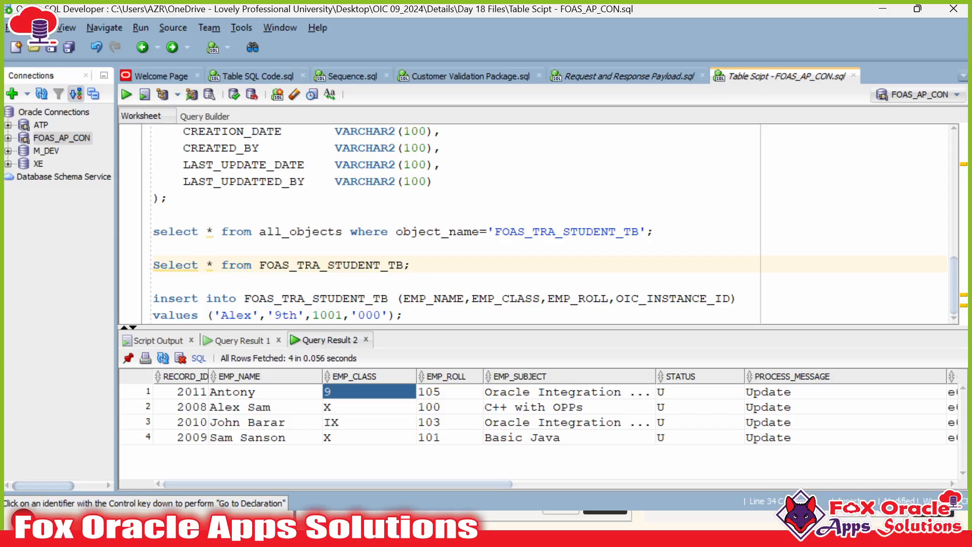
pyautogui.moveTo(676, 392); pyautogui.dragTo(788, 439)
pyautogui.moveTo(725, 396); pyautogui.dragTo(790, 444)
pyautogui.click(727, 423)
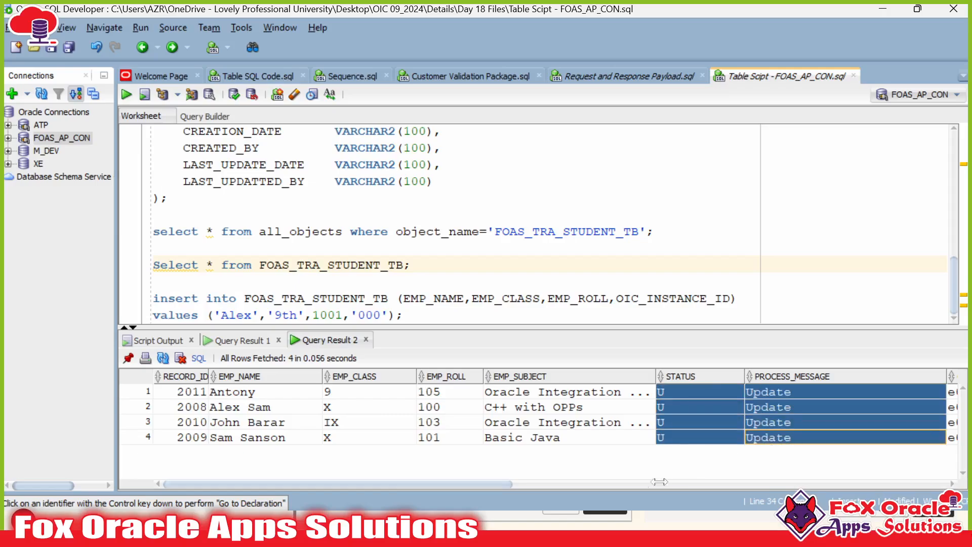
pyautogui.moveTo(403, 484); pyautogui.dragTo(512, 488)
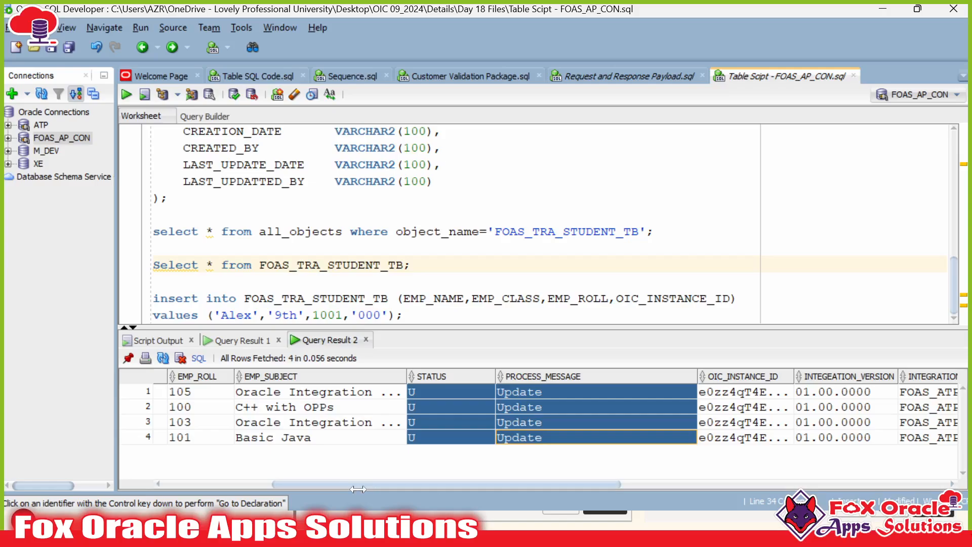
pyautogui.moveTo(354, 490); pyautogui.dragTo(236, 479)
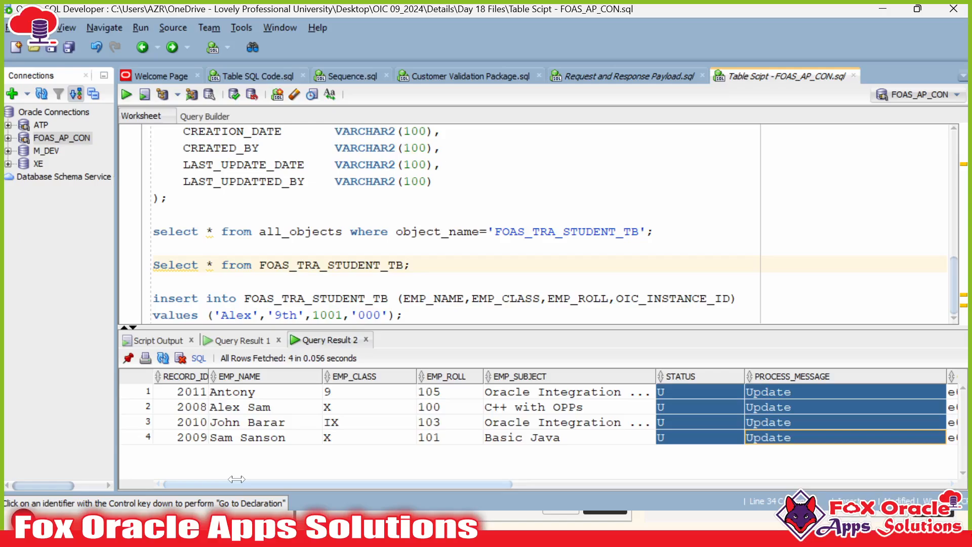
pyautogui.moveTo(420, 328); pyautogui.dragTo(421, 337)
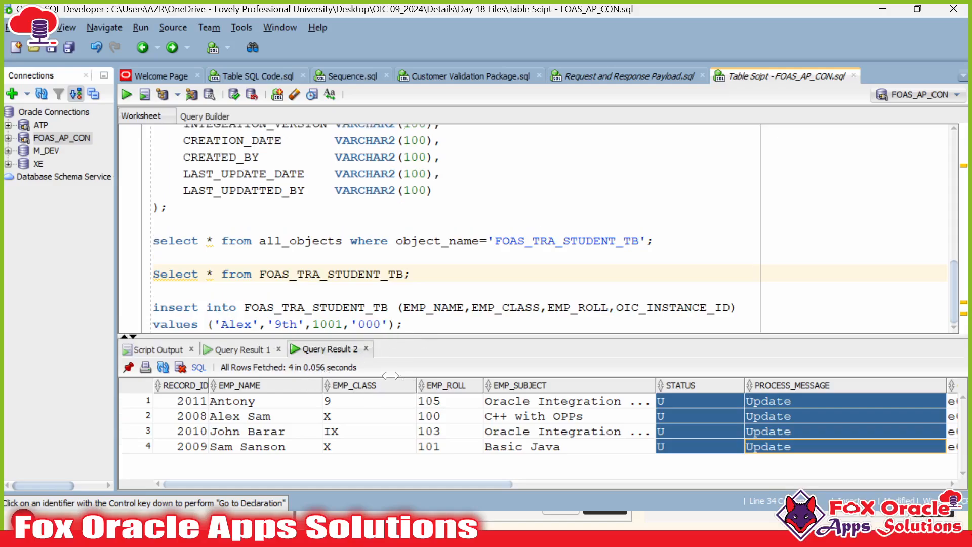
pyautogui.click(624, 78)
# Step: Inspect the RollNo field and its value 100 in the first StudentInfo entry
pyautogui.click(282, 231)
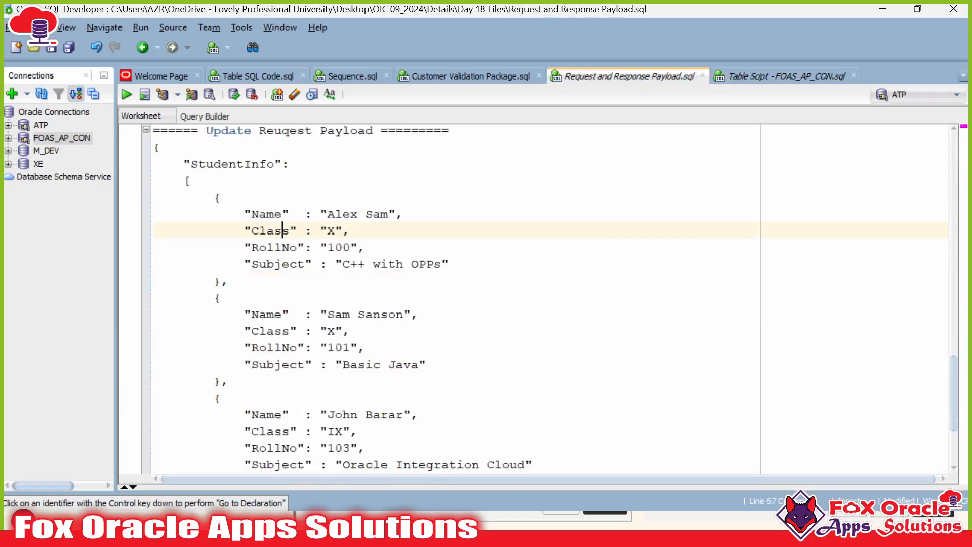
pyautogui.moveTo(154, 154); pyautogui.dragTo(245, 314)
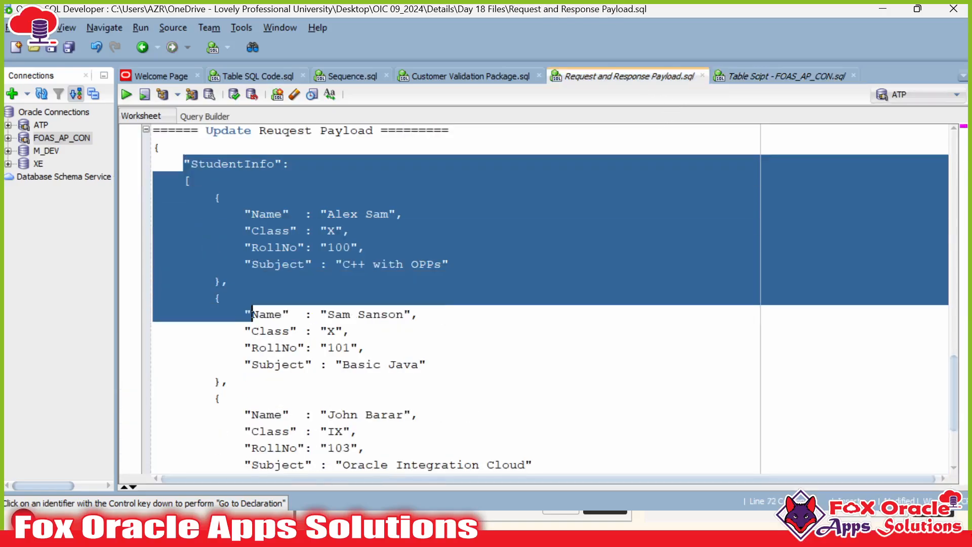
pyautogui.click(253, 230)
pyautogui.doubleClick(276, 247)
pyautogui.click(276, 247)
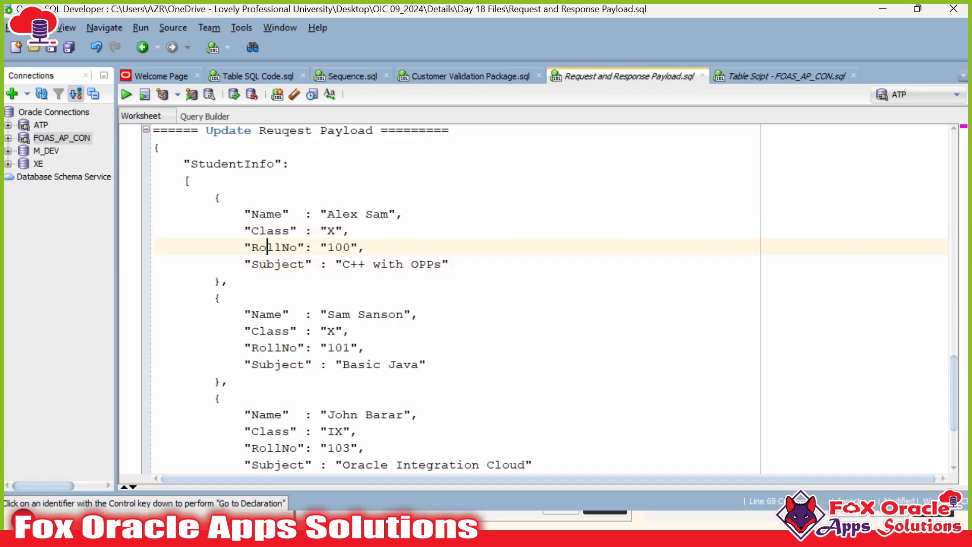
pyautogui.doubleClick(276, 247)
pyautogui.doubleClick(276, 247)
pyautogui.moveTo(321, 247); pyautogui.dragTo(358, 247)
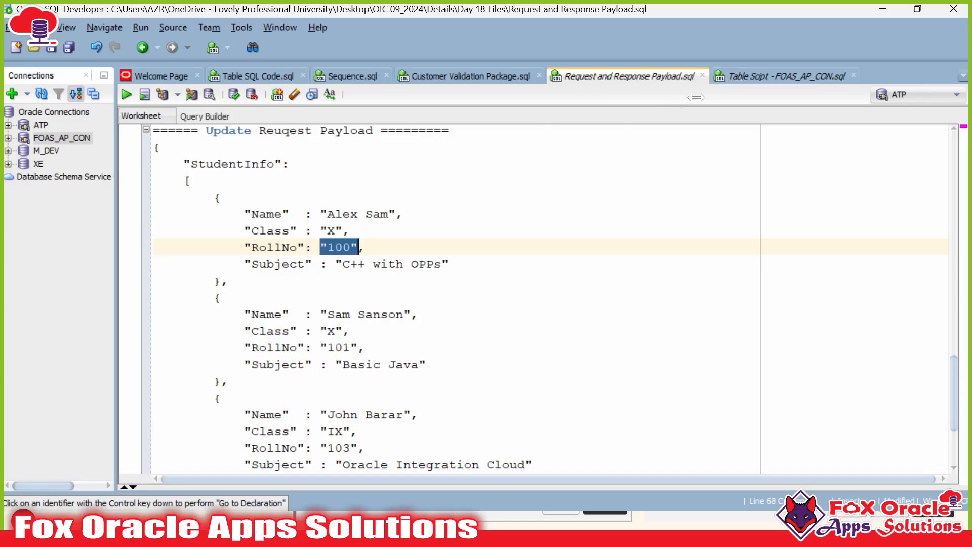
pyautogui.click(267, 247)
pyautogui.doubleClick(267, 247)
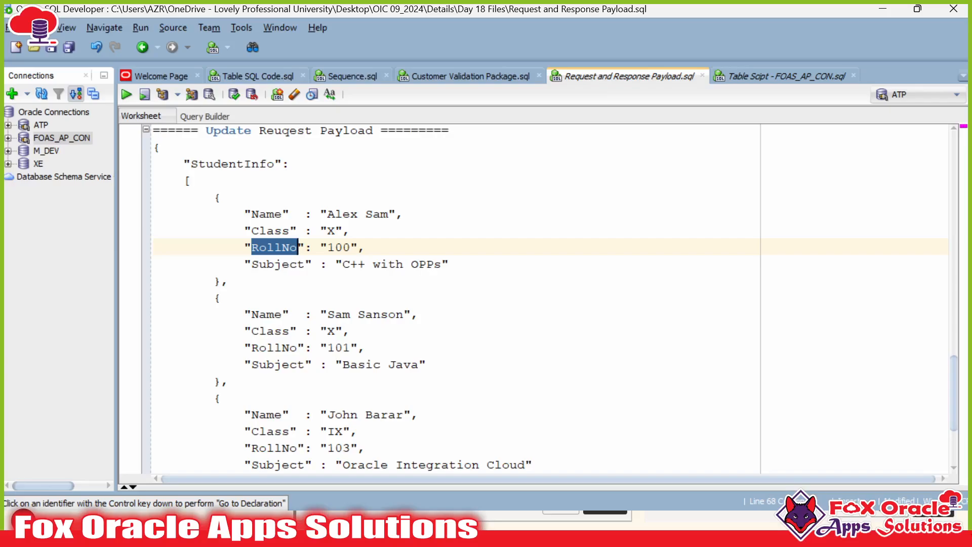
pyautogui.click(358, 247)
pyautogui.click(321, 247)
pyautogui.doubleClick(339, 247)
pyautogui.click(366, 247)
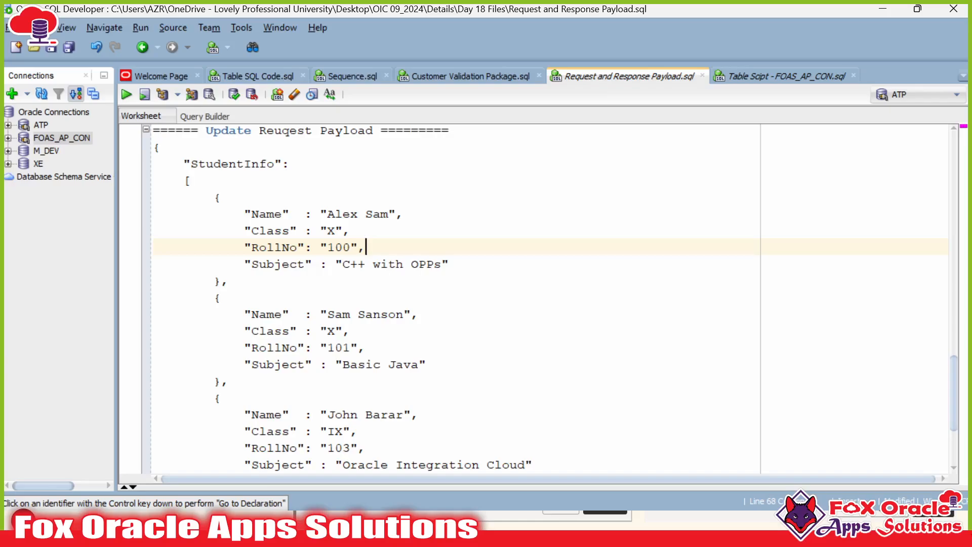
pyautogui.doubleClick(338, 247)
# Step: Switch back to Oracle Integration and return to the integrations list
pyautogui.scroll(-4, 537, 299)
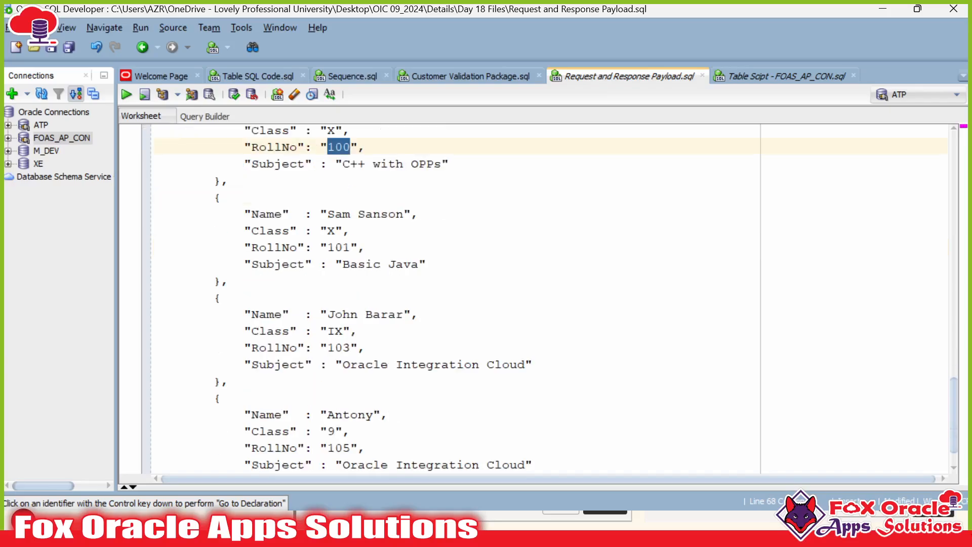
pyautogui.scroll(5, 537, 298)
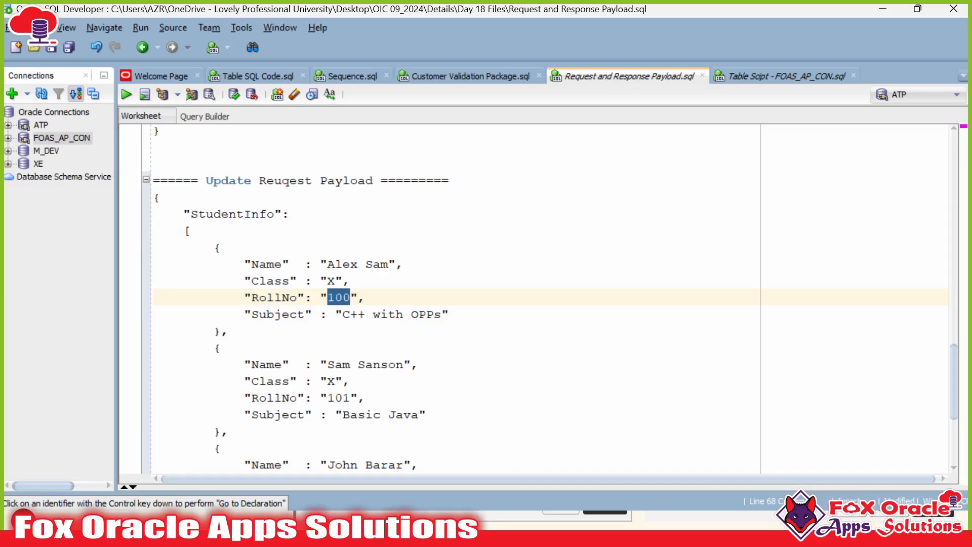
pyautogui.hotkey('alt', 'Tab')
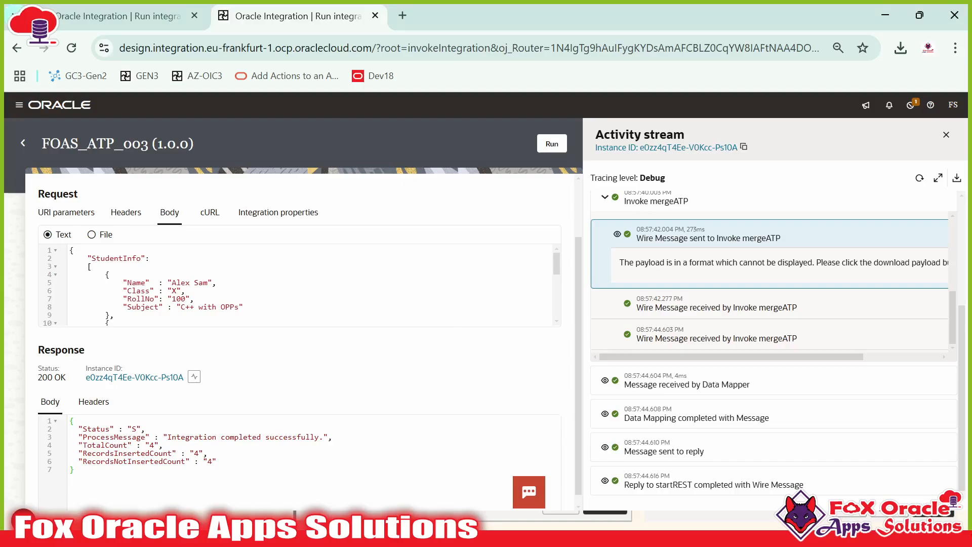
pyautogui.click(23, 143)
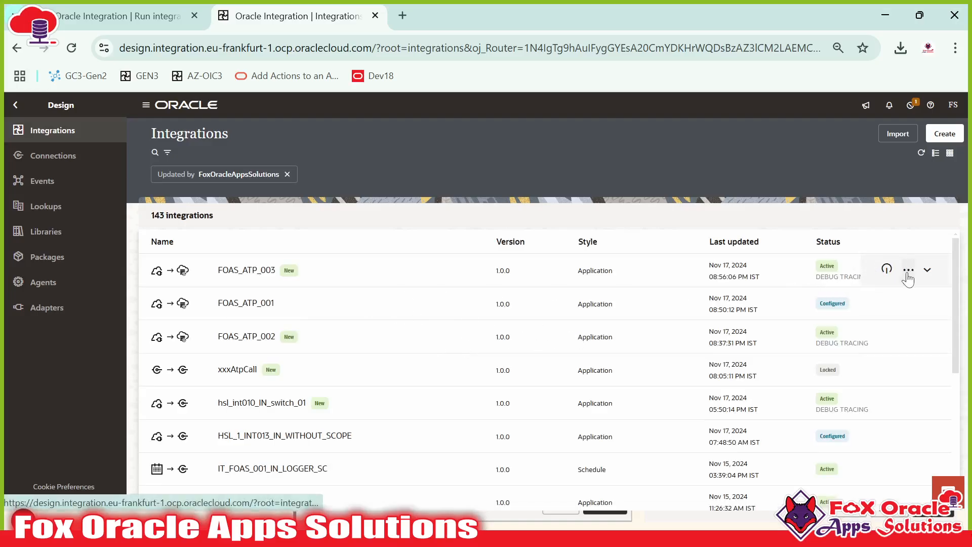
# Step: Clone FOAS_ATP_003 as FOAS_ATP_004 and open the new integration in the designer
pyautogui.click(908, 270)
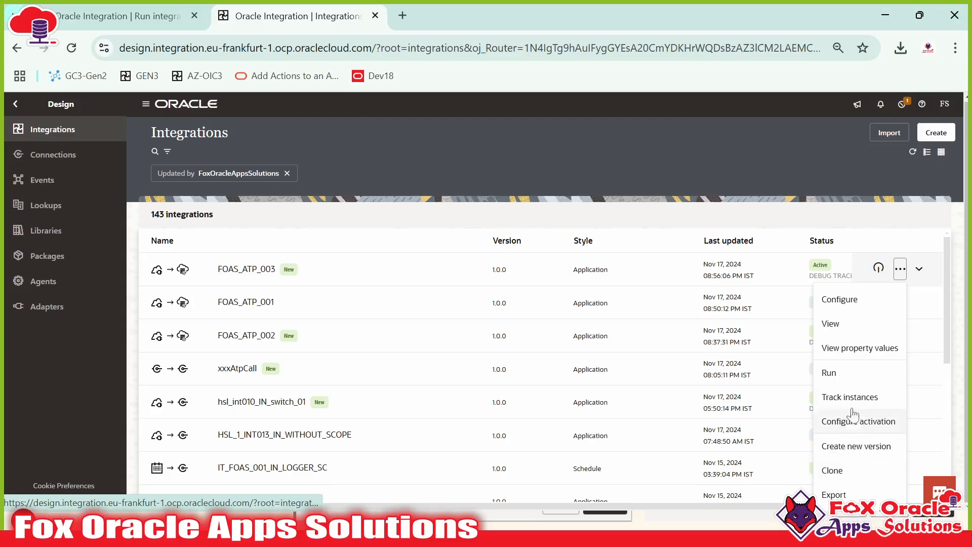
pyautogui.moveTo(844, 377); pyautogui.dragTo(843, 472)
pyautogui.click(842, 471)
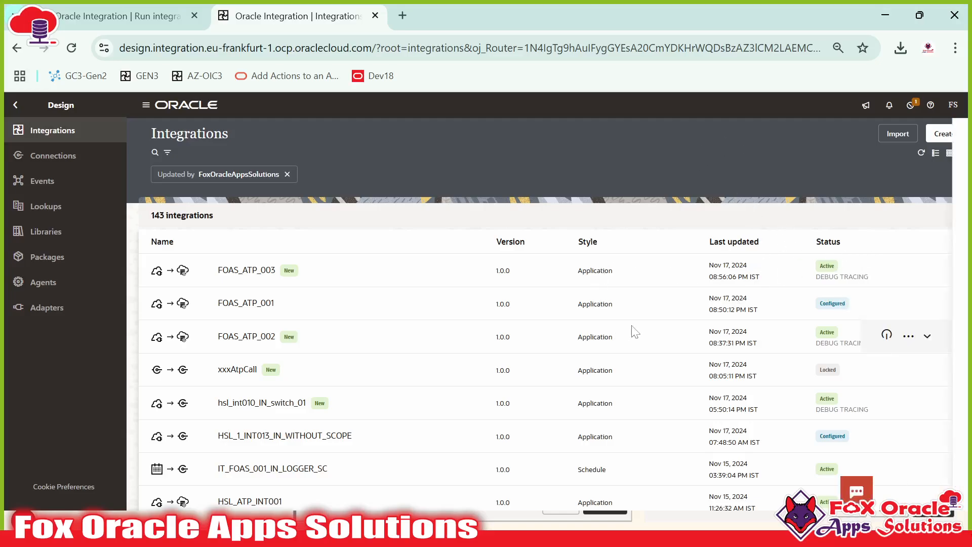
pyautogui.click(811, 208)
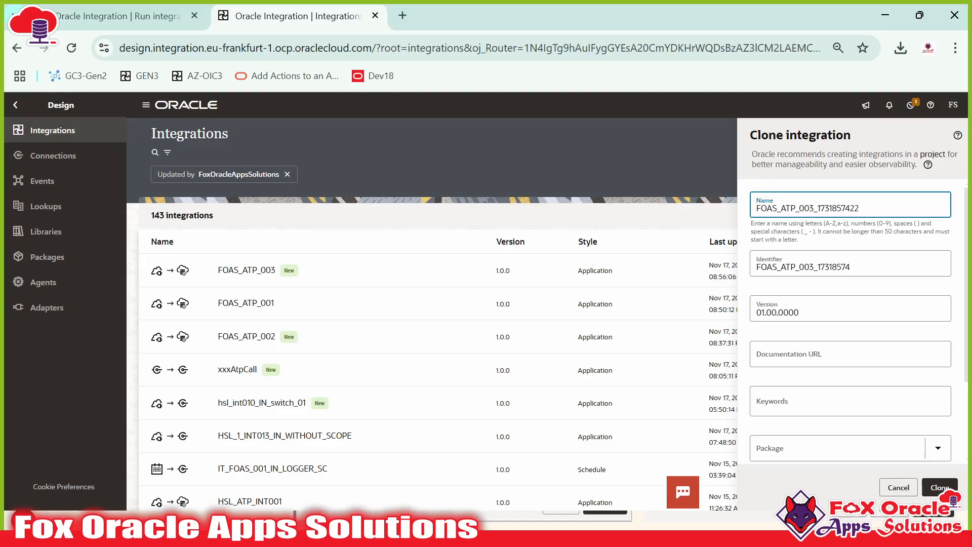
pyautogui.hotkey('shift', 'End')
pyautogui.write('4')
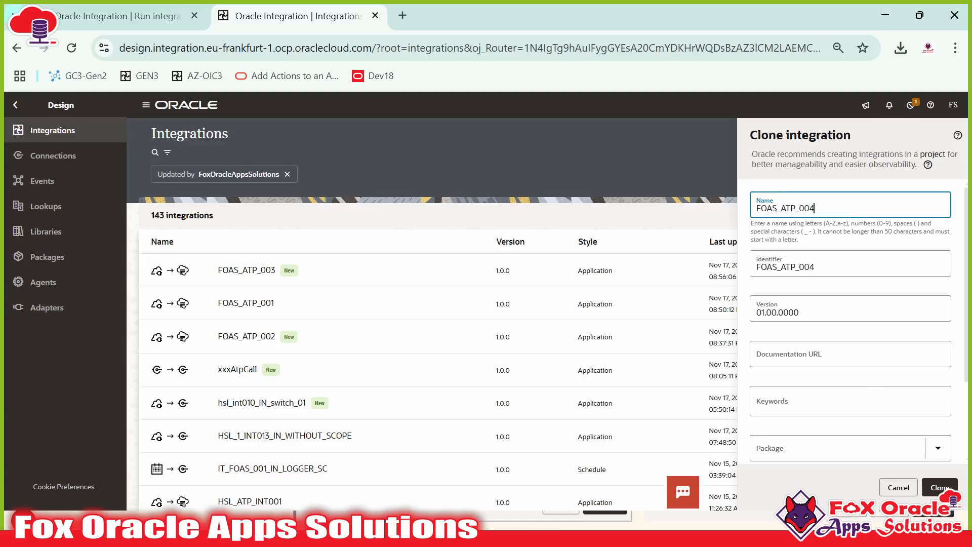
pyautogui.click(939, 487)
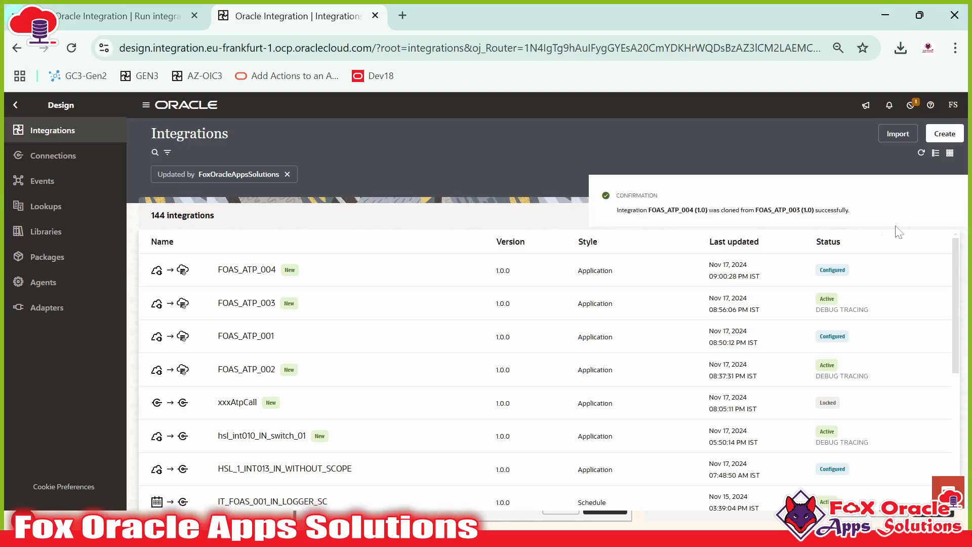
pyautogui.click(864, 273)
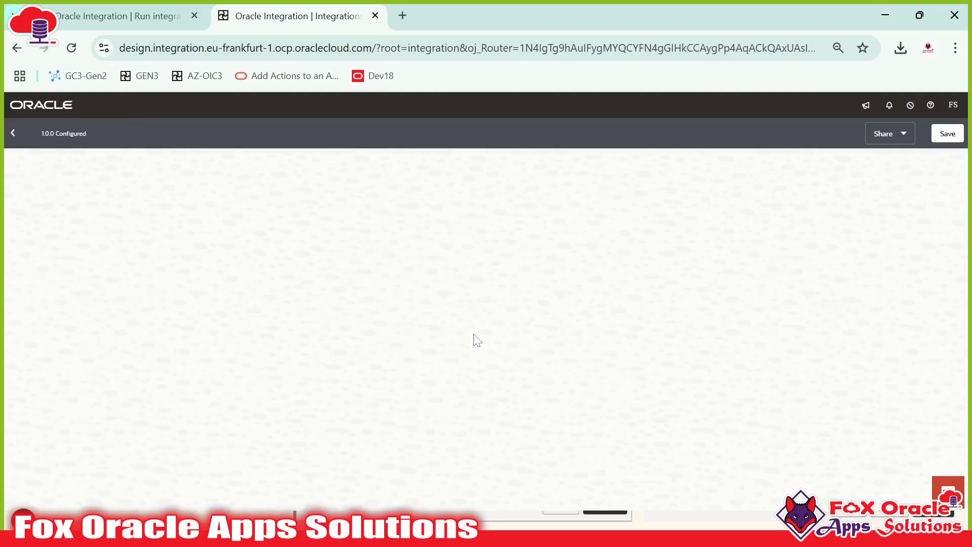
pyautogui.hotkey('alt', 'Tab')
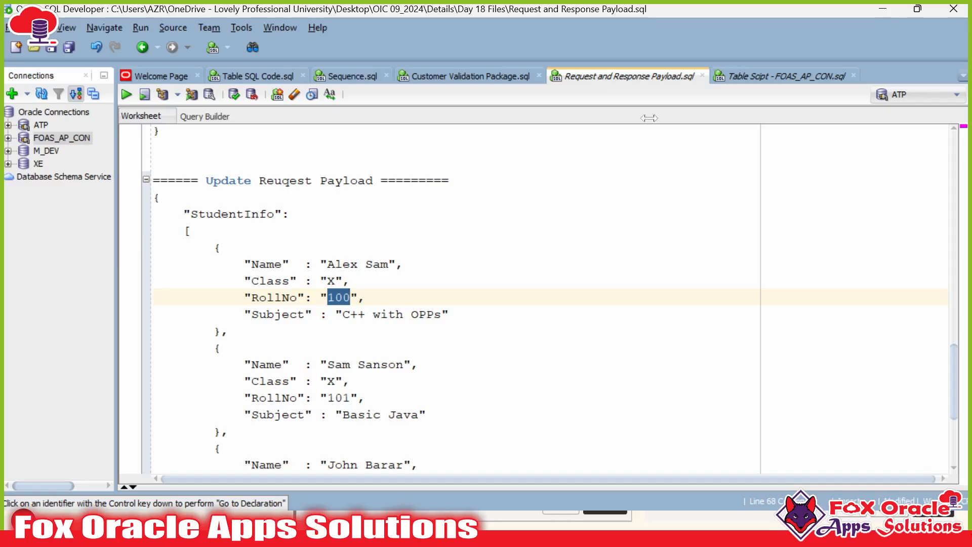
# Step: Check the student table results: four rows with STATUS U and PROCESS_MESSAGE Update
pyautogui.click(780, 76)
pyautogui.click(618, 400)
pyautogui.click(669, 401)
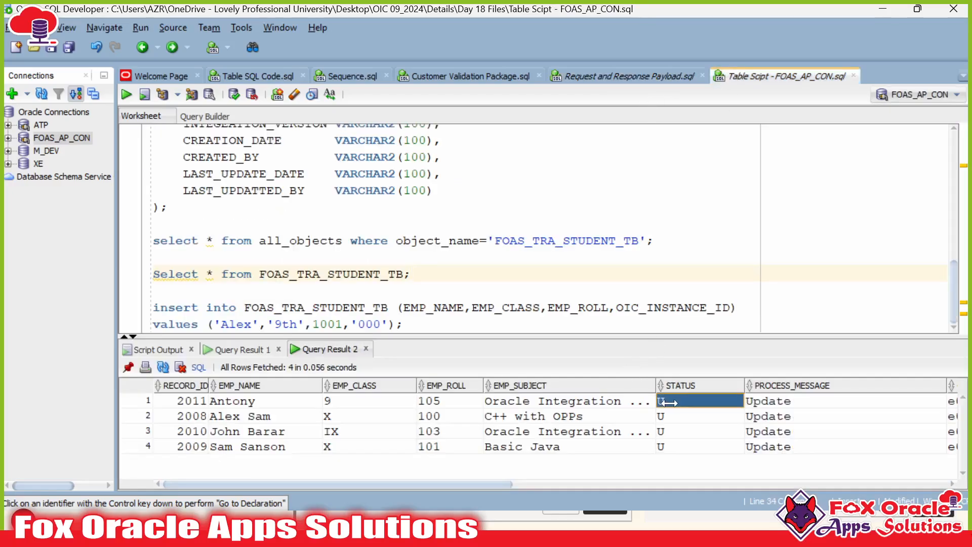
pyautogui.moveTo(668, 402); pyautogui.dragTo(754, 450)
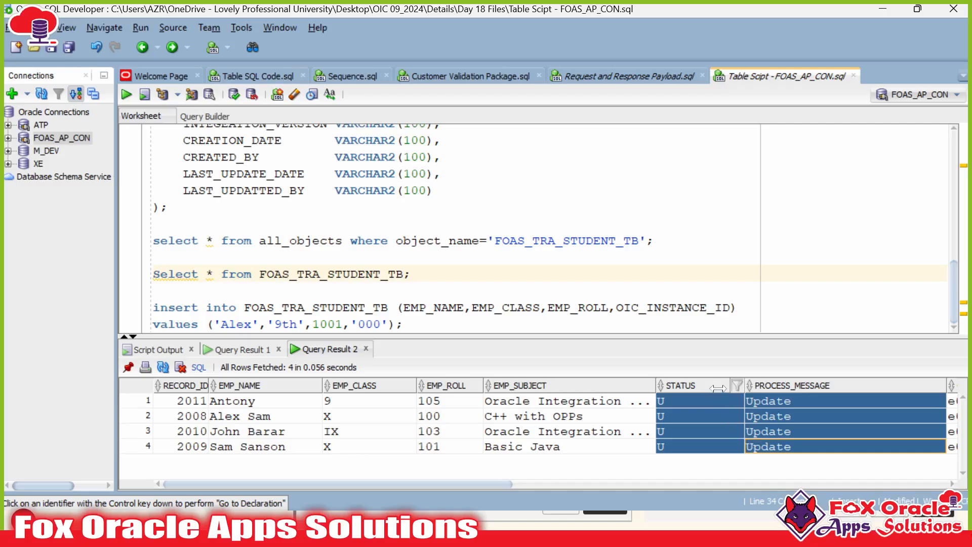
pyautogui.moveTo(706, 401); pyautogui.dragTo(696, 442)
pyautogui.moveTo(772, 406); pyautogui.dragTo(769, 450)
pyautogui.click(675, 416)
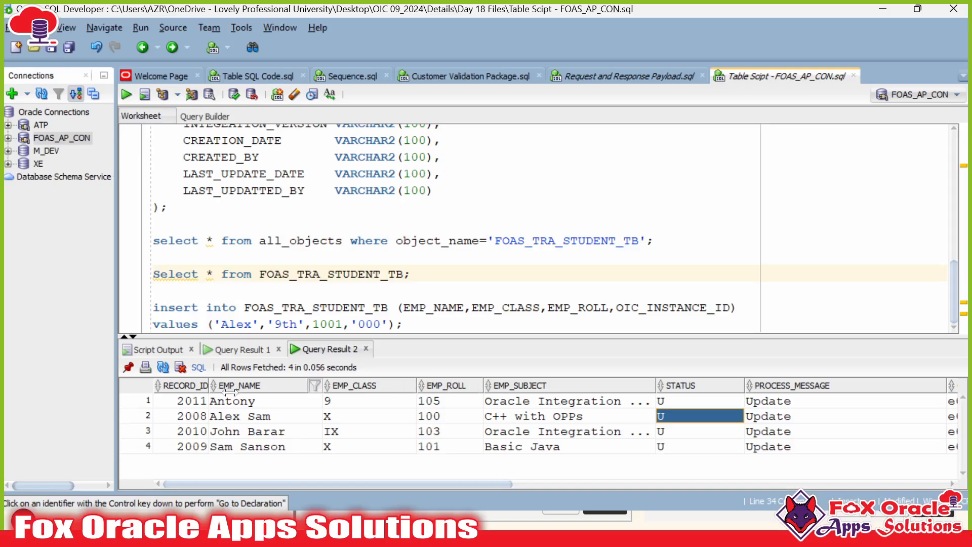
pyautogui.moveTo(175, 402); pyautogui.dragTo(805, 405)
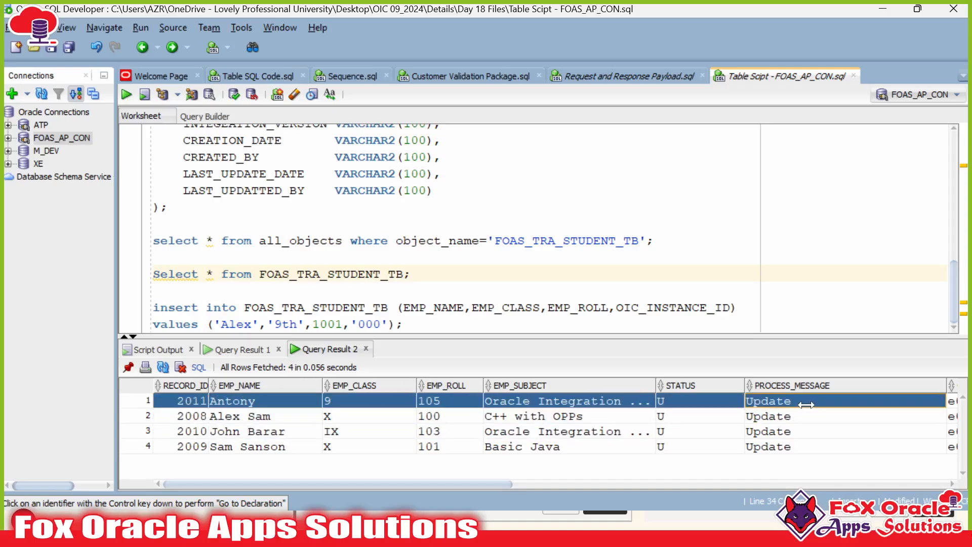
pyautogui.moveTo(701, 404); pyautogui.dragTo(790, 407)
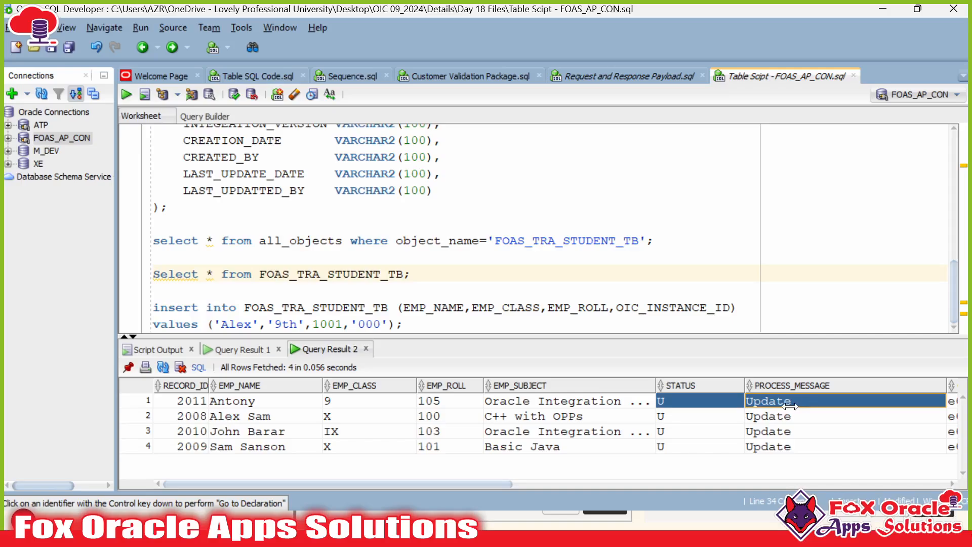
pyautogui.click(735, 414)
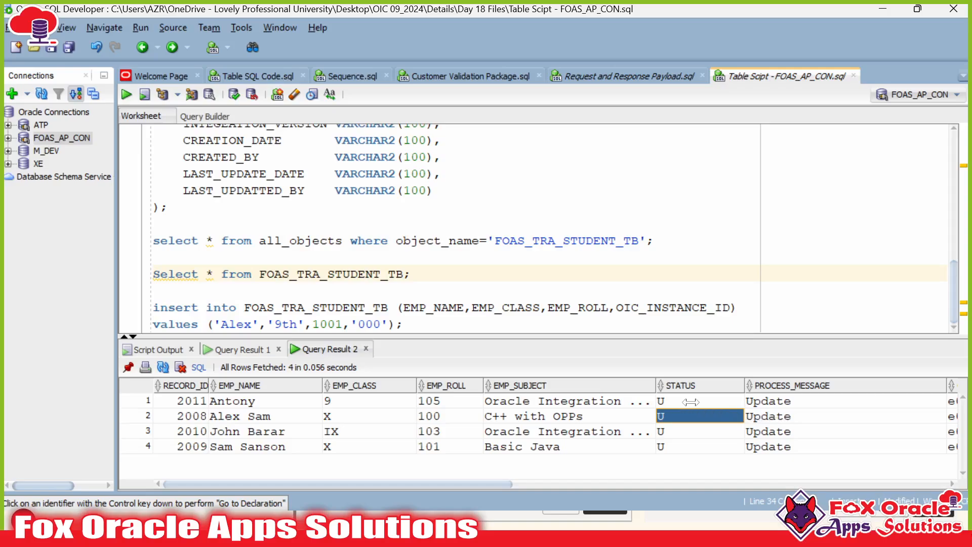
# Step: Back in FOAS_ATP_004, bring the whole flow into view and open the Invoke step's options
pyautogui.hotkey('alt', 'Tab')
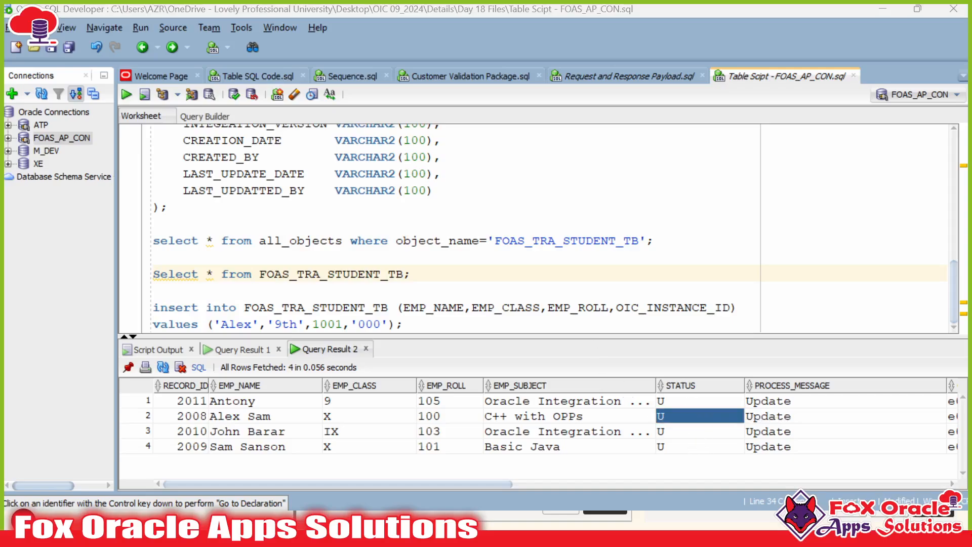
pyautogui.moveTo(451, 284); pyautogui.dragTo(577, 260)
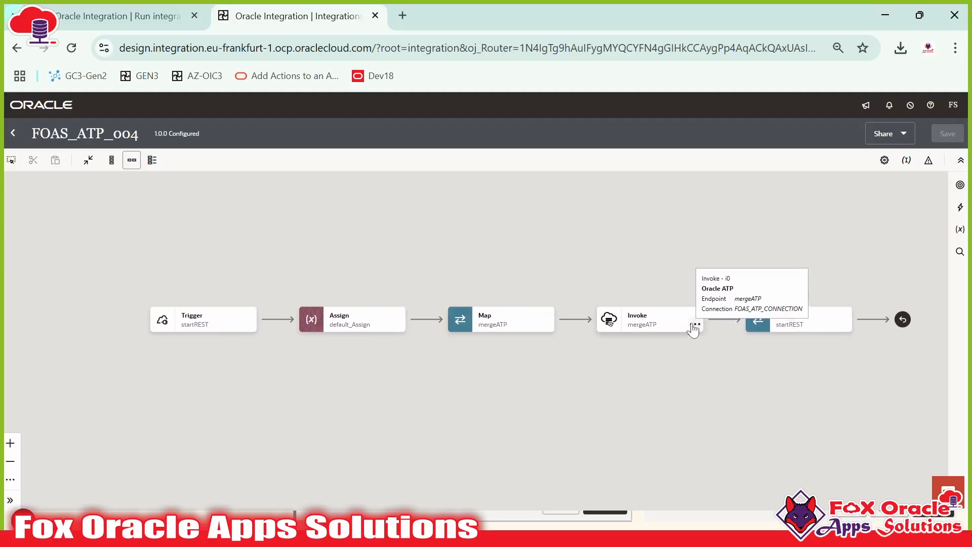
pyautogui.click(694, 327)
# Step: Delete the mergeATP invoke and drop a For each loop between Assign and Map
pyautogui.click(723, 400)
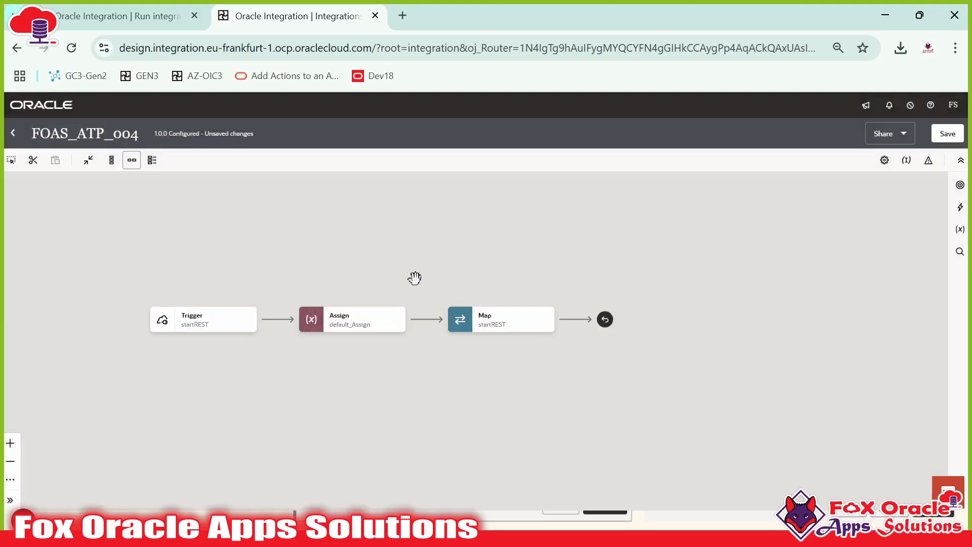
pyautogui.click(208, 324)
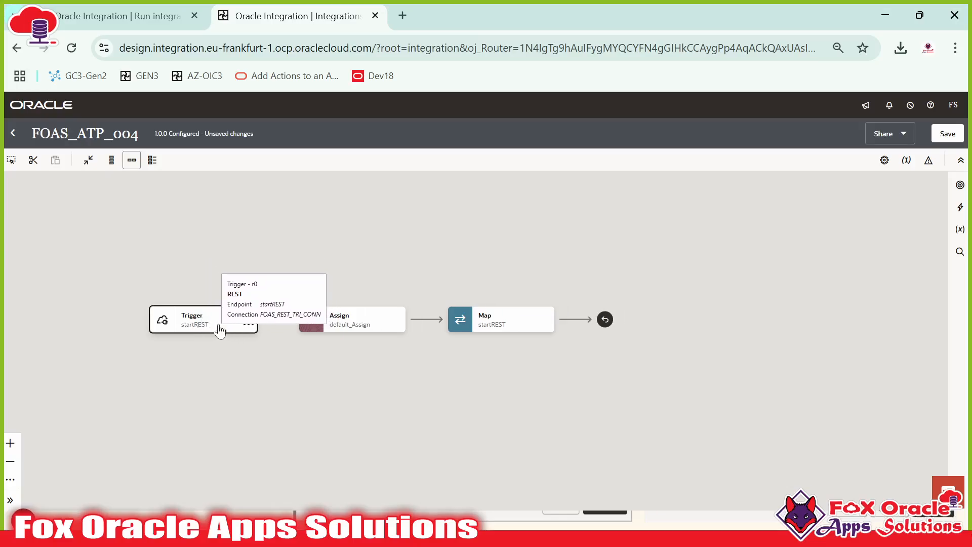
pyautogui.click(959, 207)
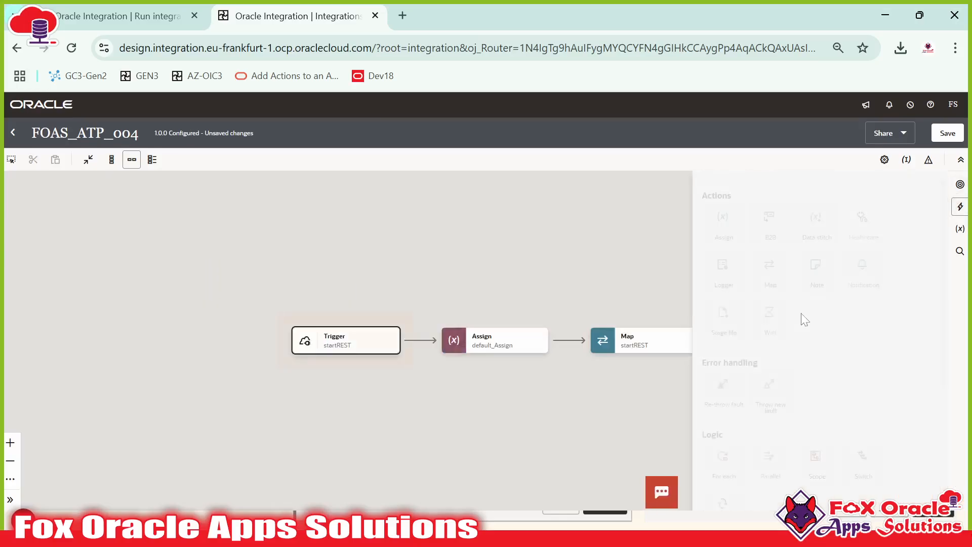
pyautogui.moveTo(722, 458)
pyautogui.mouseDown()
pyautogui.moveTo(686, 443)
pyautogui.moveTo(566, 340)
pyautogui.mouseUp()
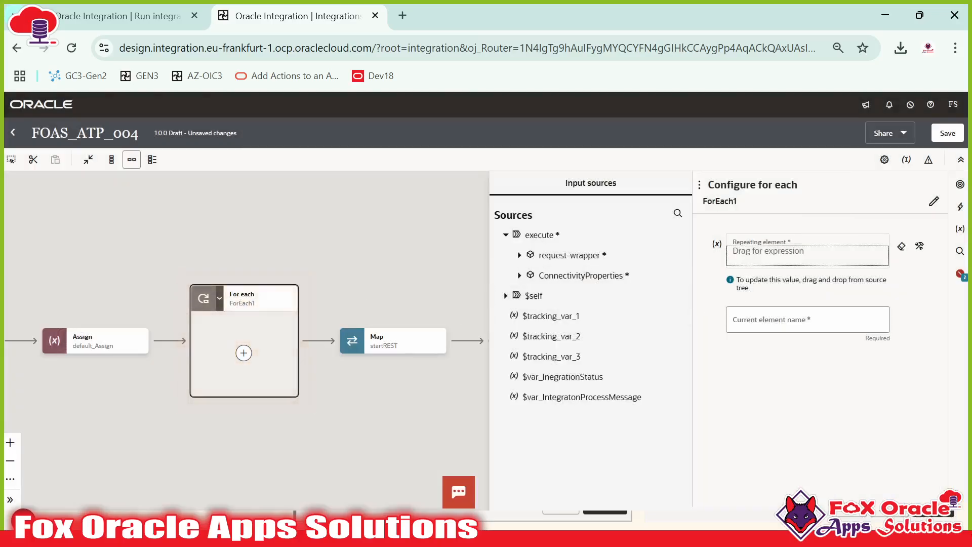
pyautogui.click(520, 256)
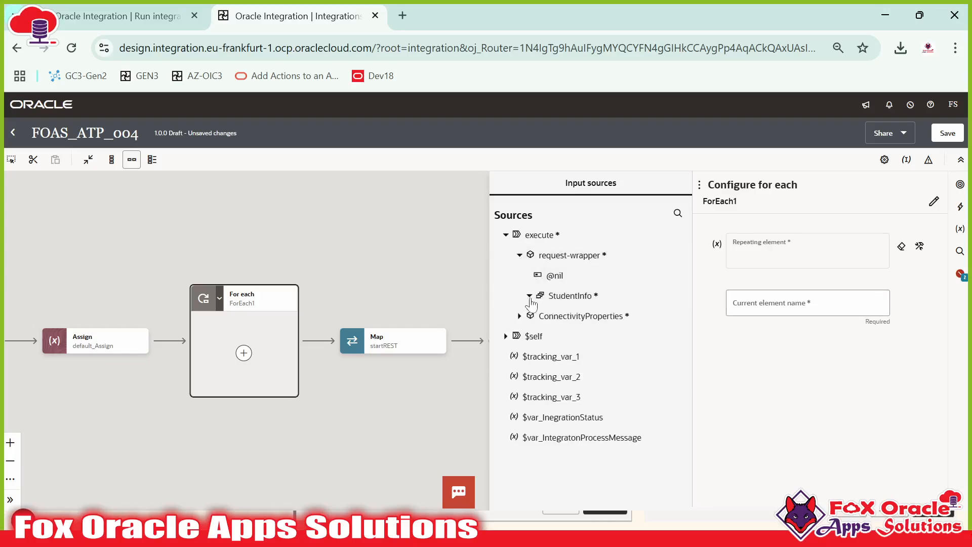
# Step: Make the loop repeat over StudentInfo and name it StudentForEach
pyautogui.click(529, 295)
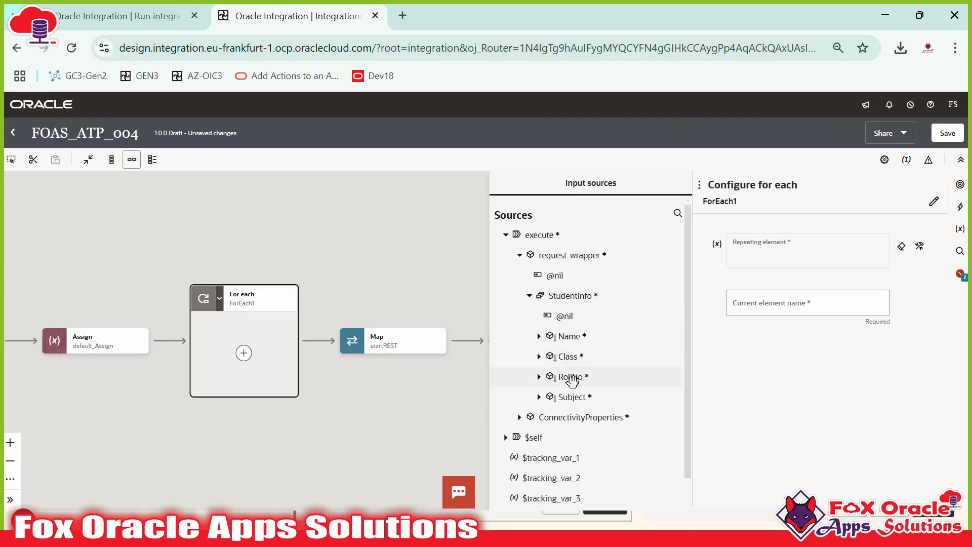
pyautogui.moveTo(580, 301); pyautogui.dragTo(779, 253)
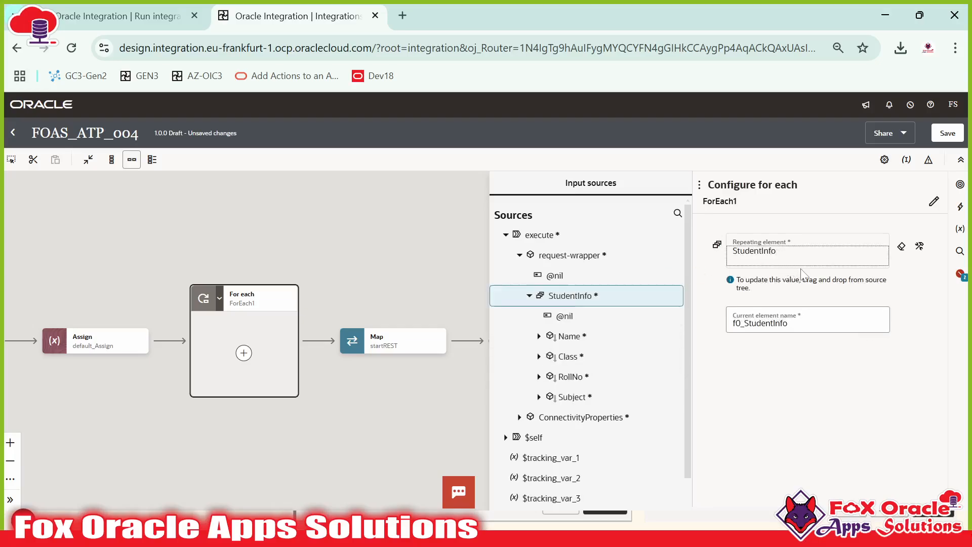
pyautogui.click(934, 201)
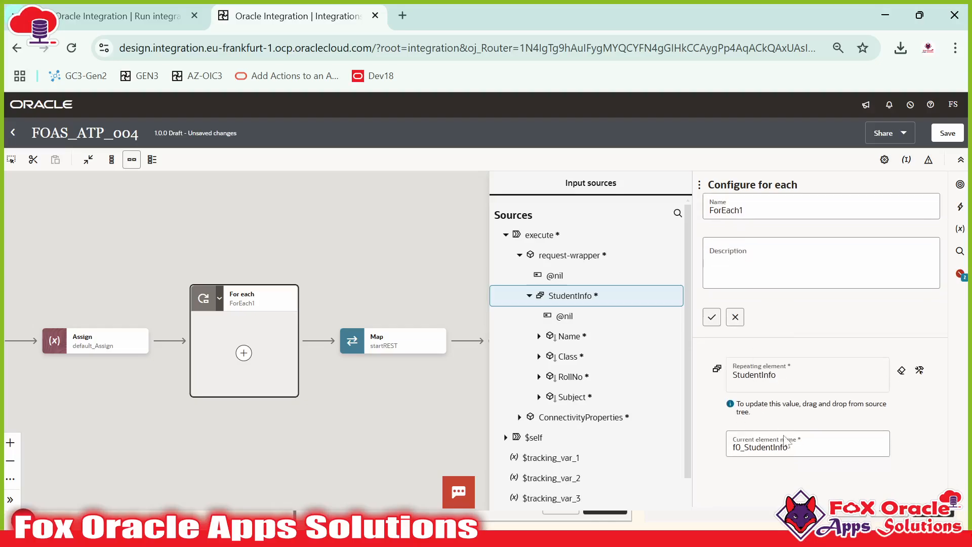
pyautogui.click(706, 210)
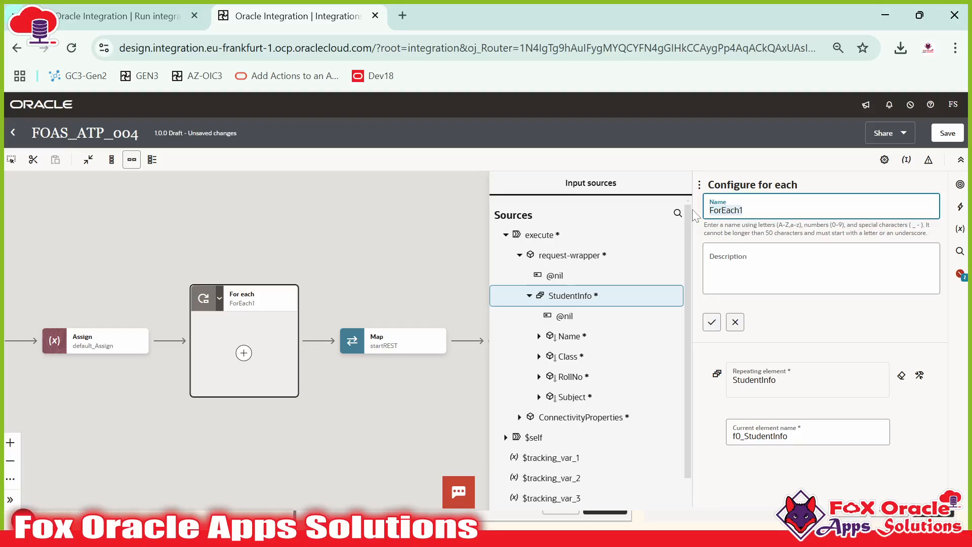
pyautogui.write('employe')
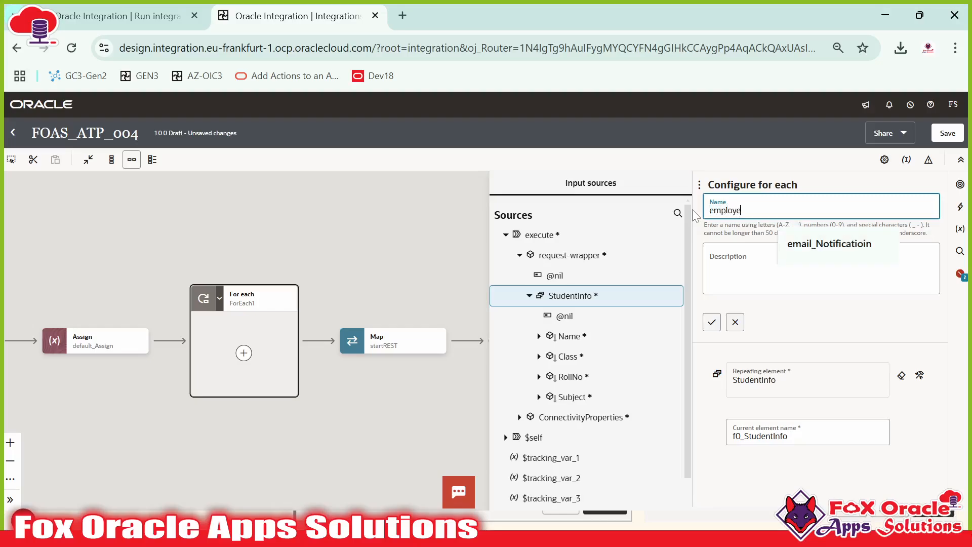
pyautogui.press('BackSpace')
pyautogui.press('BackSpace')
pyautogui.press('BackSpace')
pyautogui.press('BackSpace')
pyautogui.press('BackSpace')
pyautogui.press('BackSpace')
pyautogui.press('BackSpace')
pyautogui.write('S')
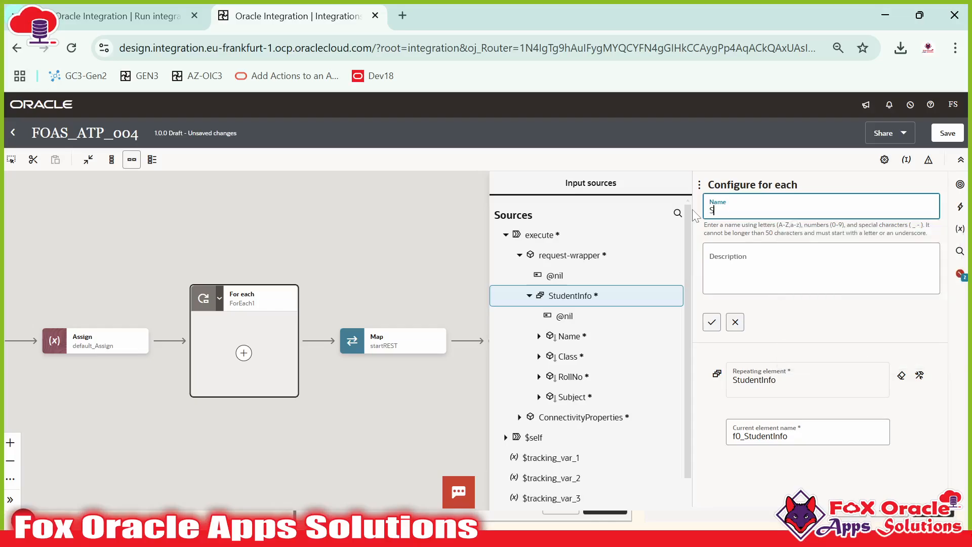
pyautogui.write('tudent')
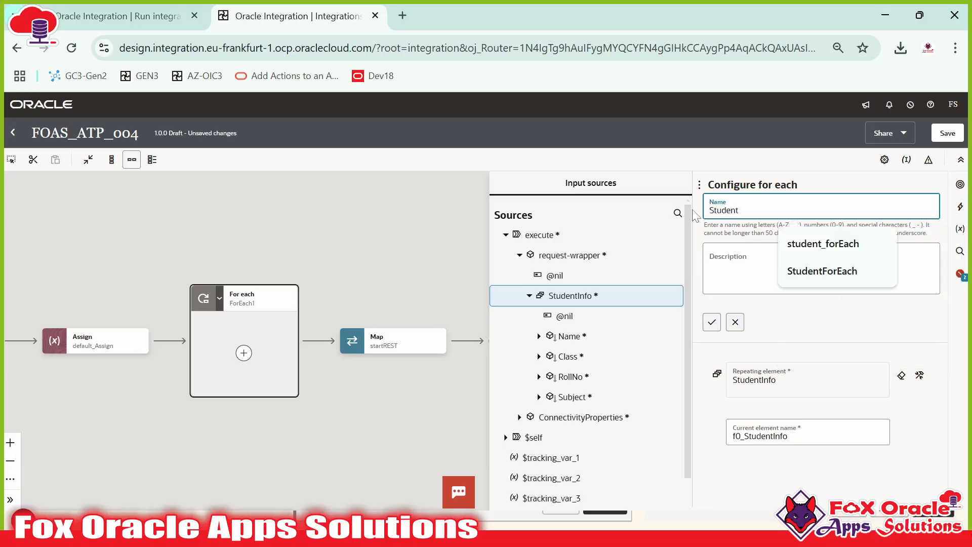
pyautogui.write('Loop')
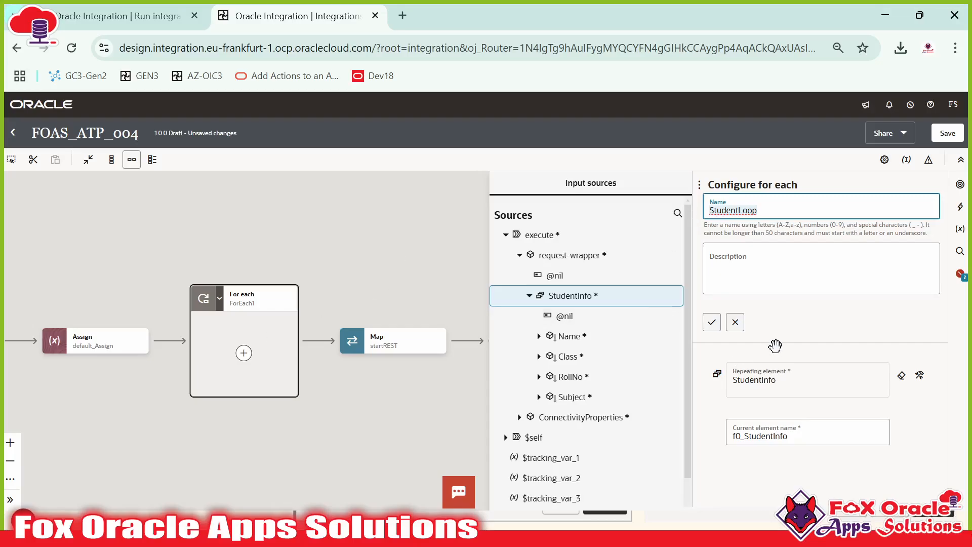
pyautogui.click(711, 327)
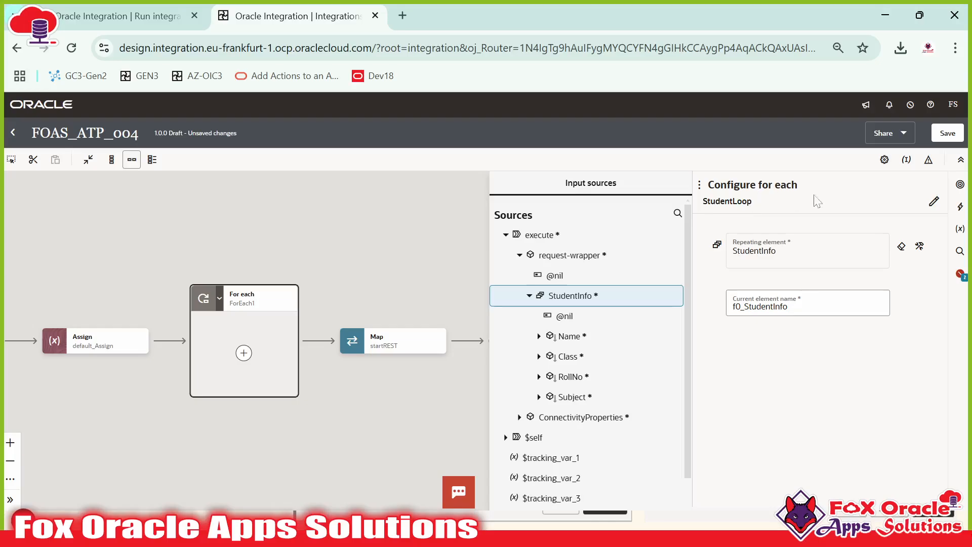
pyautogui.click(738, 210)
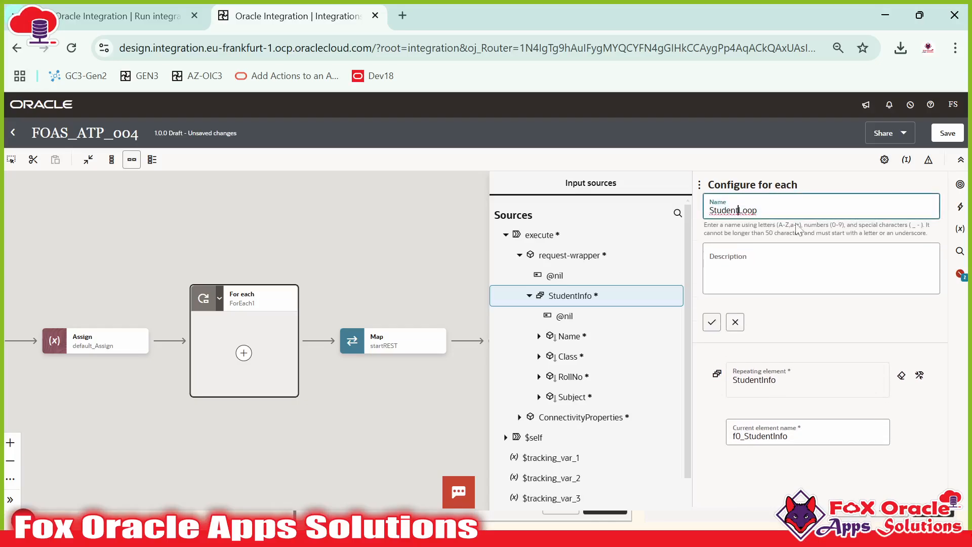
pyautogui.press('Delete')
pyautogui.press('Delete')
pyautogui.press('Delete')
pyautogui.press('Delete')
pyautogui.write('ForEach')
pyautogui.click(711, 322)
# Step: Set the loop's current element name to StudentForEach_LoopVar and commit the configuration
pyautogui.click(798, 304)
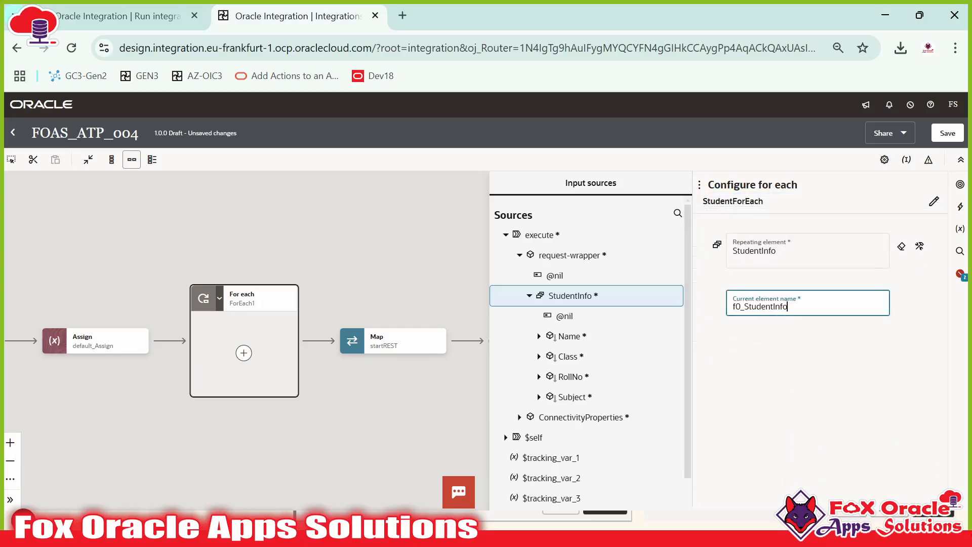
pyautogui.hotkey('ctrl', 'a')
pyautogui.write('StudentForEach')
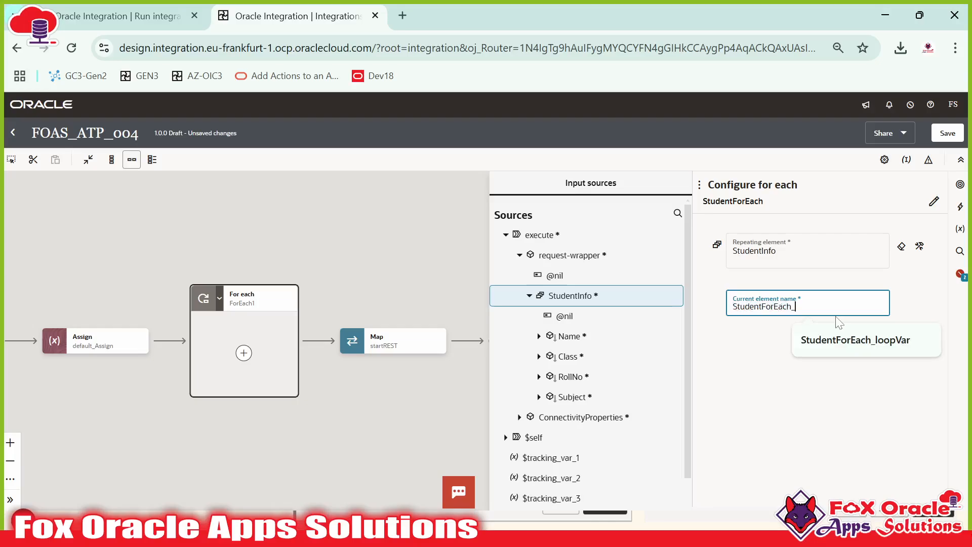
pyautogui.write('_LoopVar')
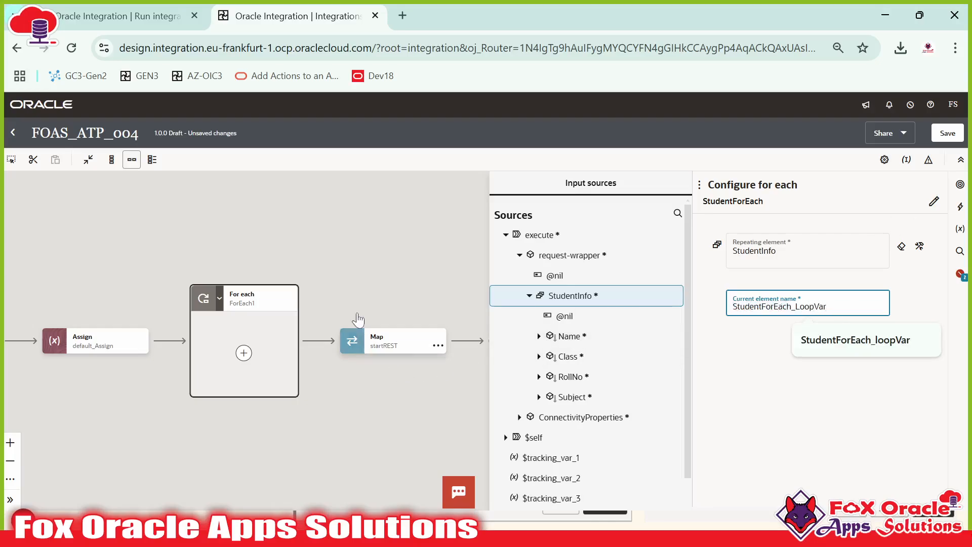
pyautogui.click(381, 256)
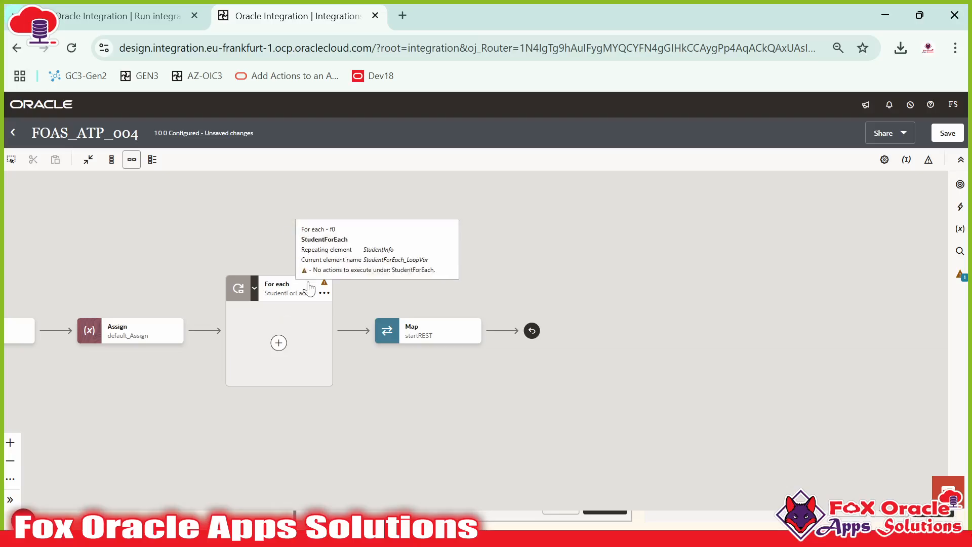
pyautogui.moveTo(284, 294); pyautogui.dragTo(343, 293)
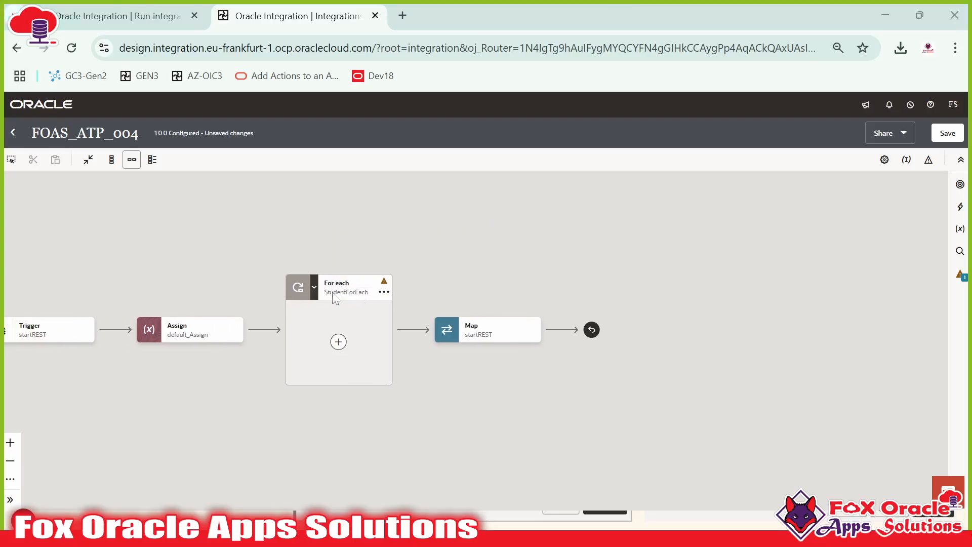
pyautogui.hotkey('alt', 'Tab')
# Step: Review the RollNo field and its value 100 in the Request and Response Payload script
pyautogui.click(626, 76)
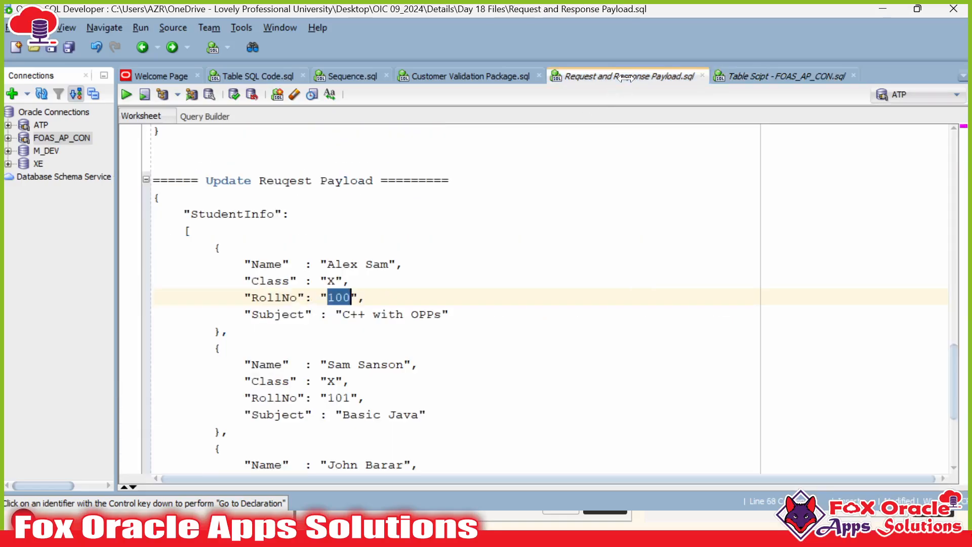
pyautogui.tripleClick(268, 297)
pyautogui.click(268, 298)
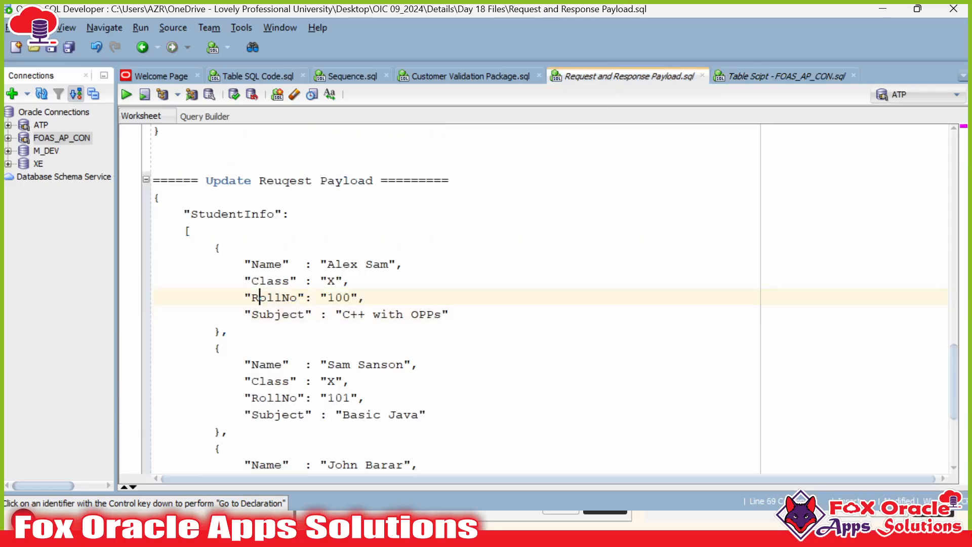
pyautogui.doubleClick(268, 297)
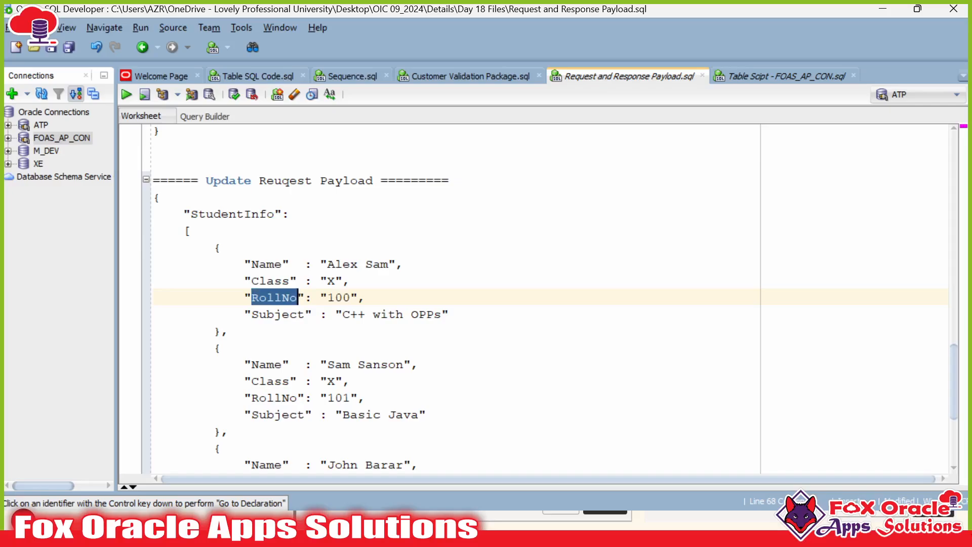
pyautogui.doubleClick(349, 297)
pyautogui.moveTo(244, 297); pyautogui.dragTo(358, 297)
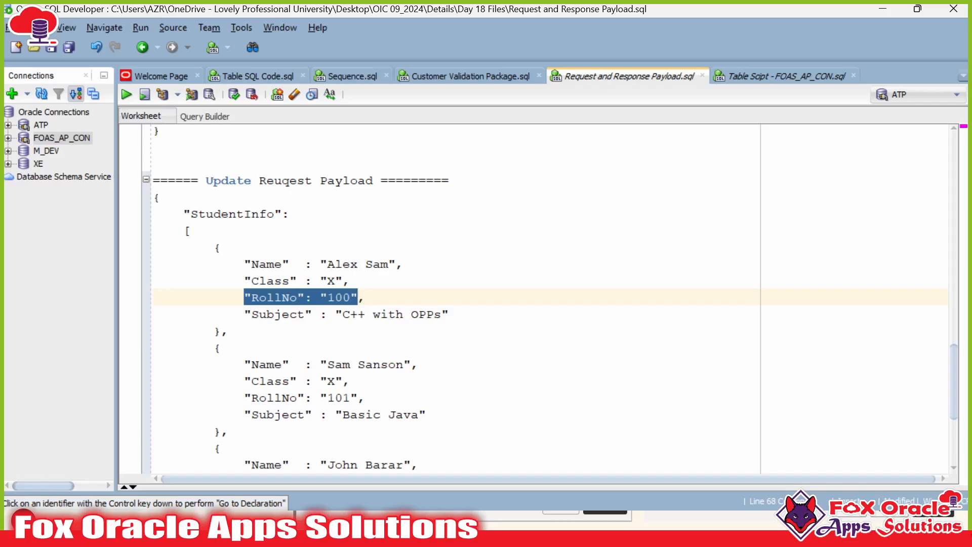
pyautogui.doubleClick(274, 297)
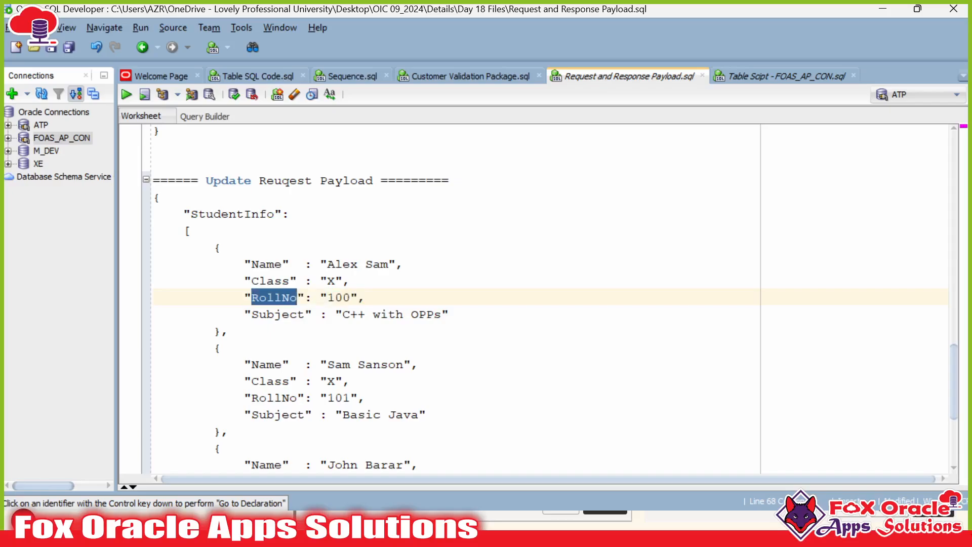
pyautogui.hotkey('alt', 'Tab')
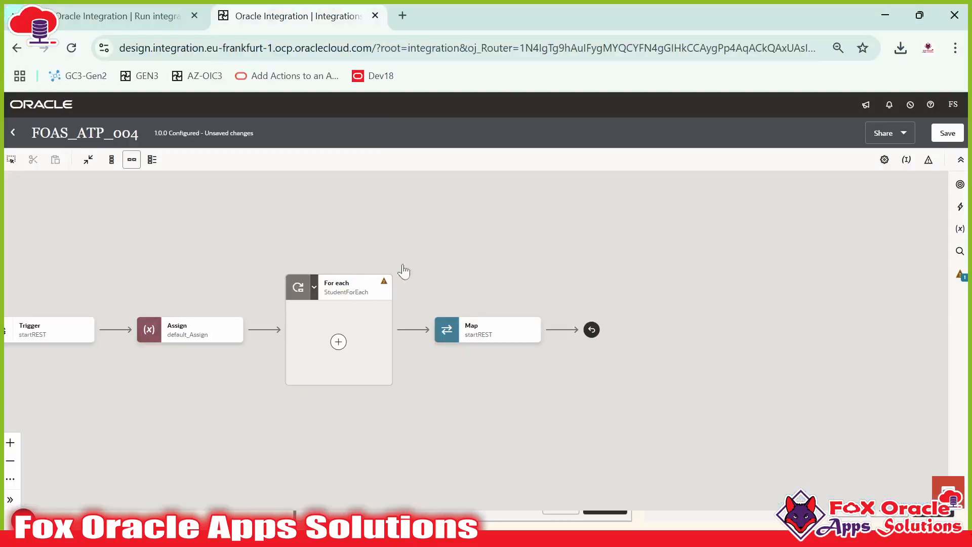
pyautogui.hotkey('alt', 'Tab')
pyautogui.hotkey('alt', 'Tab')
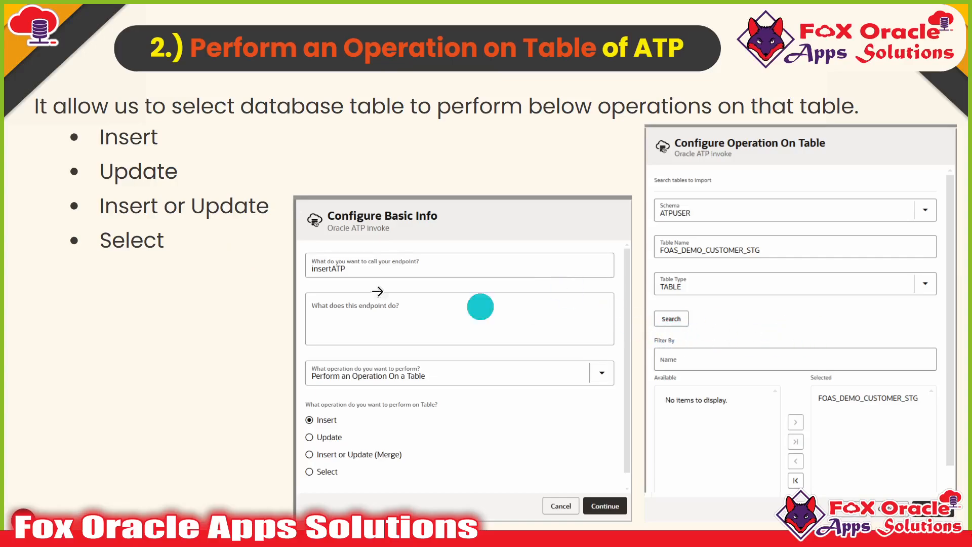
# Step: Advance to the Run a SQL Statement of ATP slide, then return to SQL Developer's table script
pyautogui.click(67, 265)
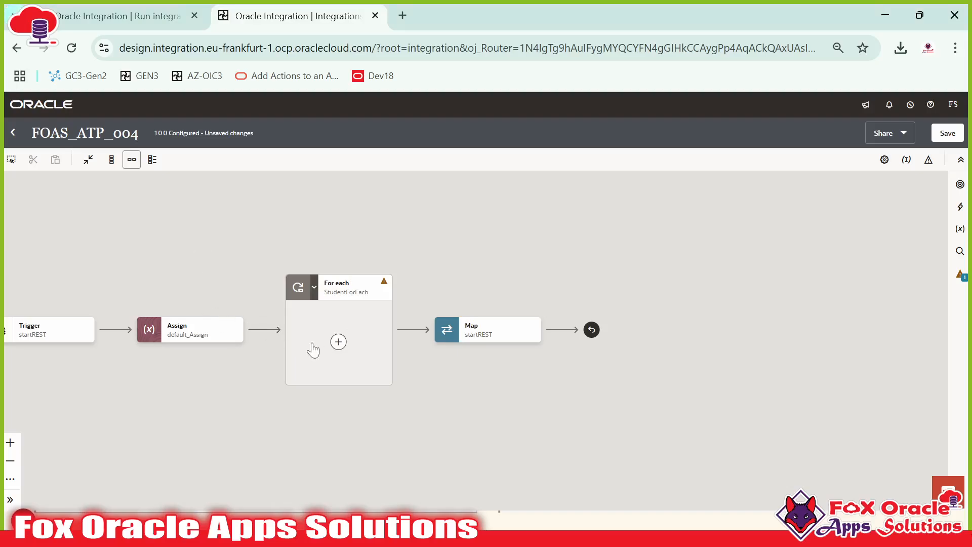
pyautogui.hotkey('alt', 'Tab')
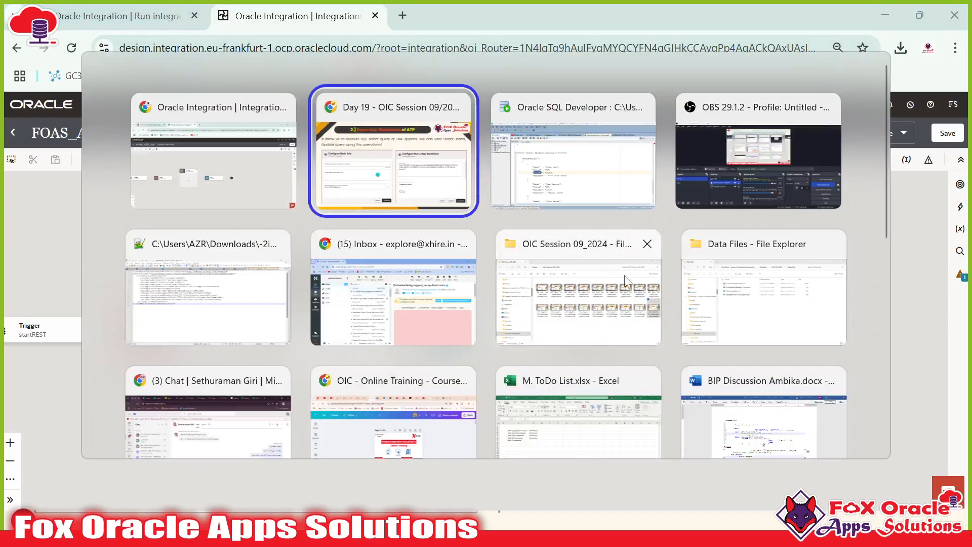
pyautogui.hotkey('alt', 'Tab')
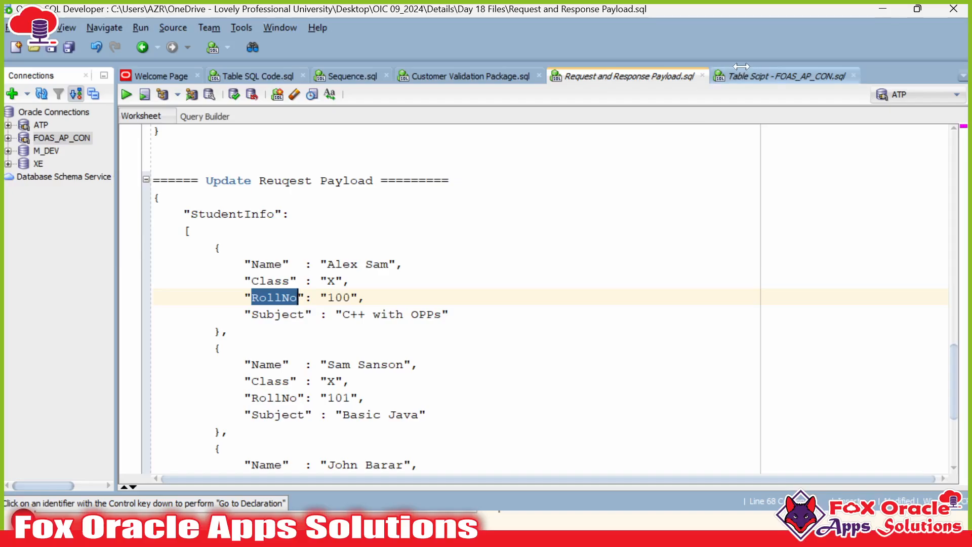
pyautogui.click(738, 73)
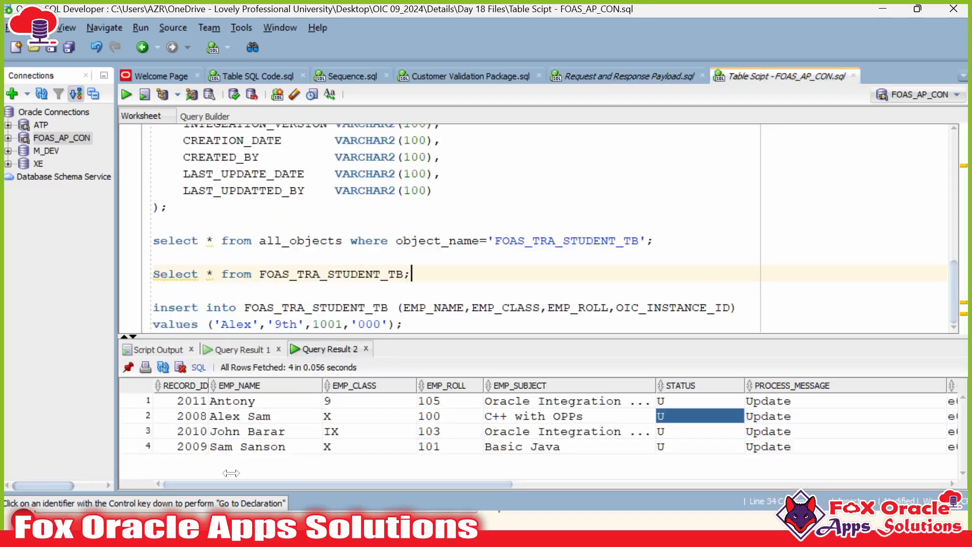
# Step: Look over the class and roll number values (101, 103) in the student results
pyautogui.moveTo(368, 412); pyautogui.dragTo(383, 440)
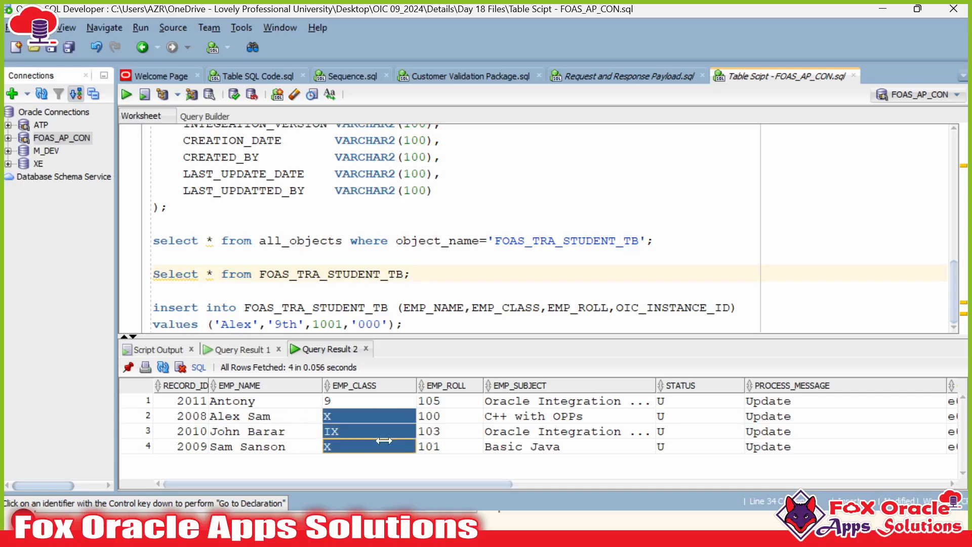
pyautogui.click(424, 425)
pyautogui.click(356, 419)
pyautogui.click(445, 448)
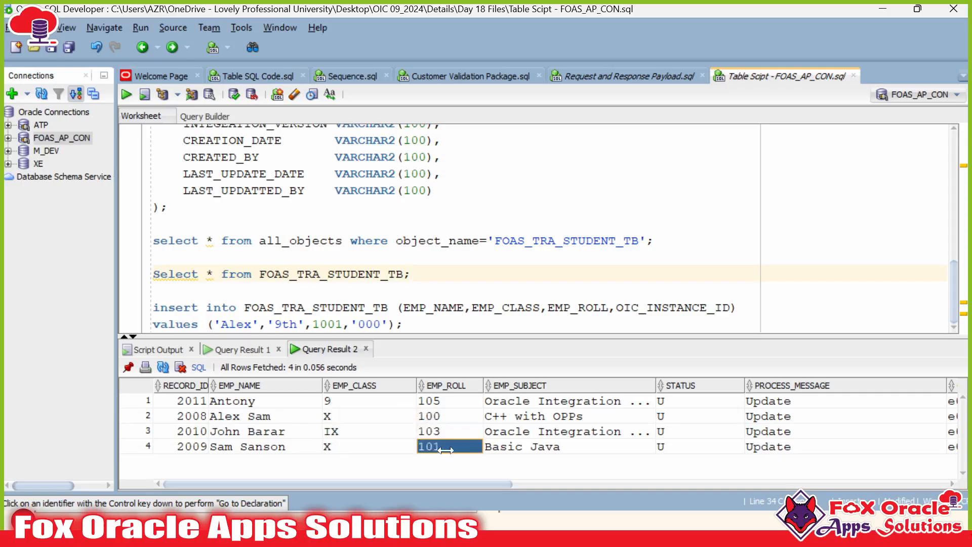
# Step: Below the insert statement, write 'Select * from FOAS_TRA_STUDENT_TB where emp_roll='
pyautogui.click(405, 325)
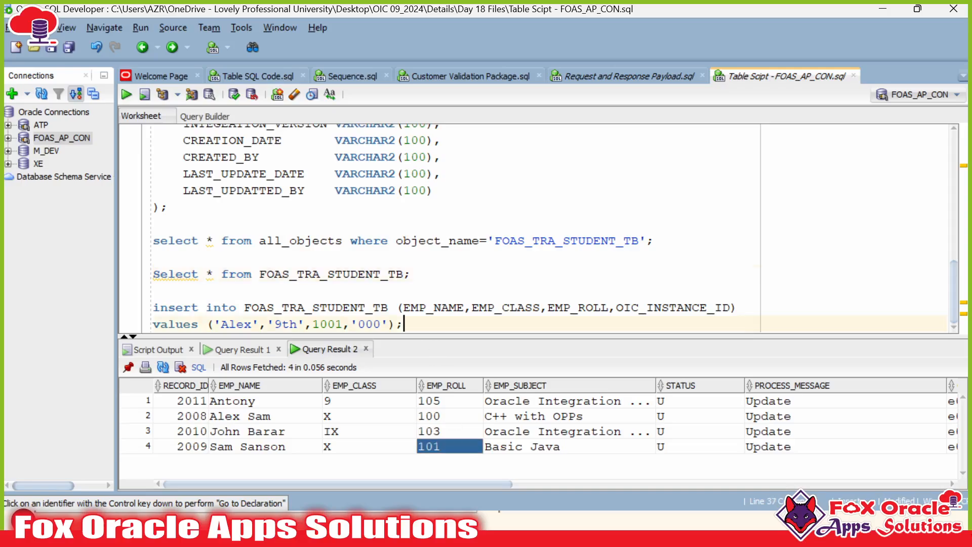
pyautogui.press('Return')
pyautogui.press('Return')
pyautogui.press('Return')
pyautogui.write('Selec')
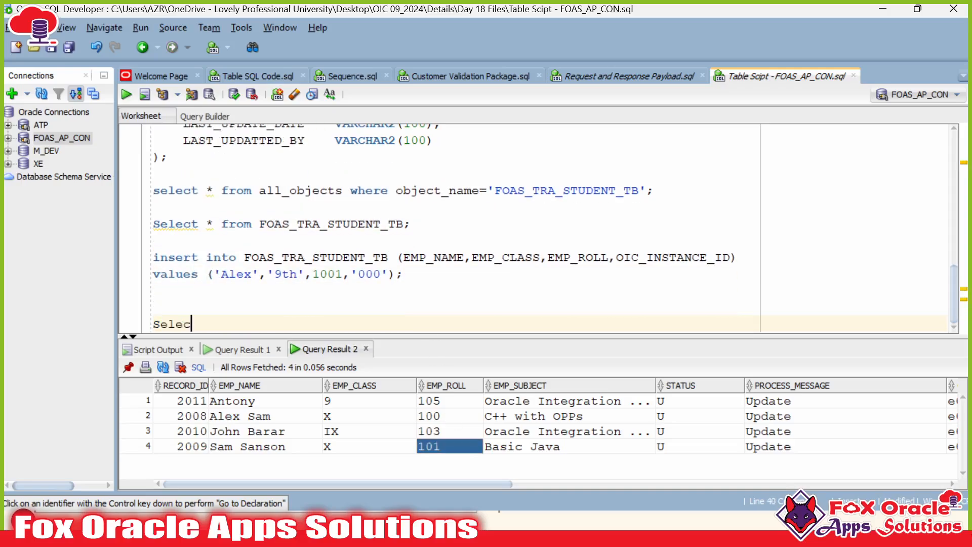
pyautogui.write('t * from')
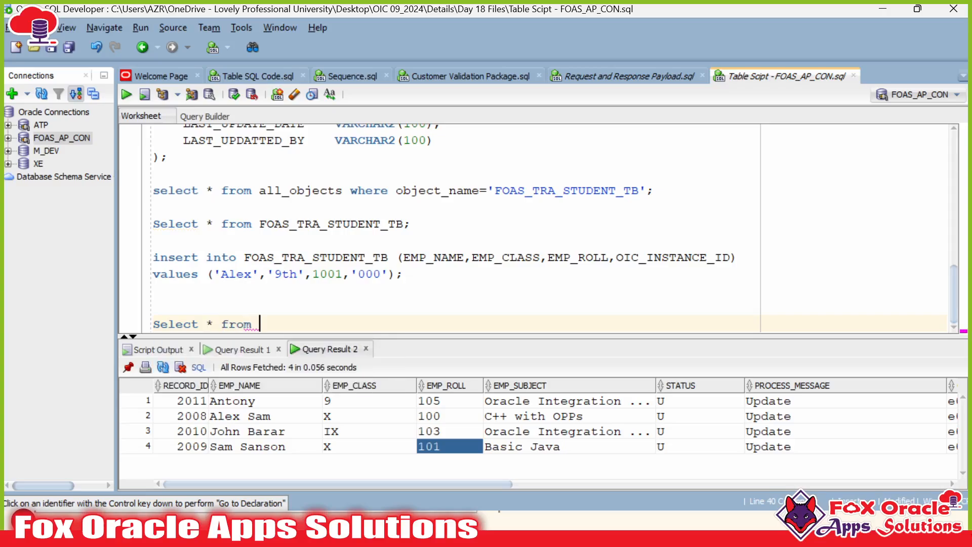
pyautogui.doubleClick(317, 258)
pyautogui.write('FOAS_TRA_STUDENT_TB')
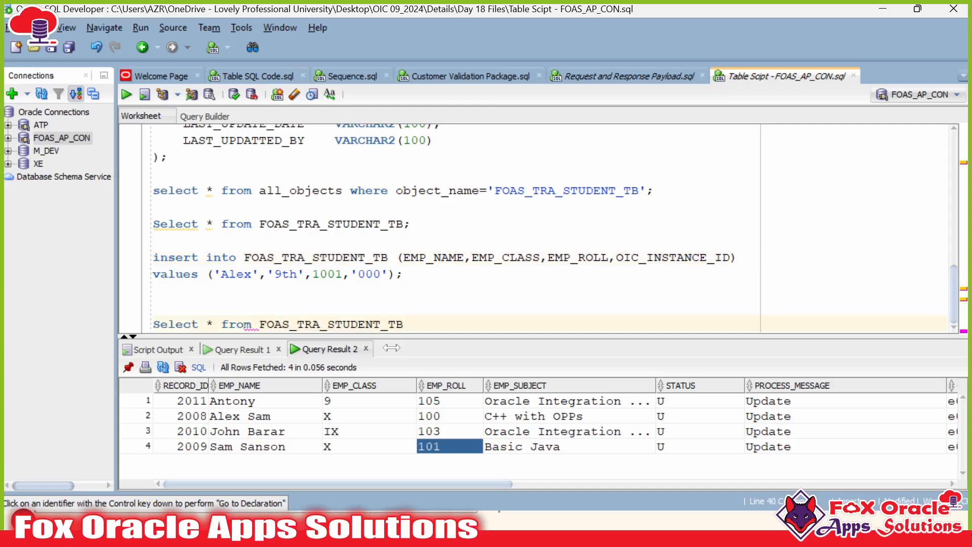
pyautogui.write('wre')
pyautogui.press('BackSpace')
pyautogui.press('BackSpace')
pyautogui.write('here')
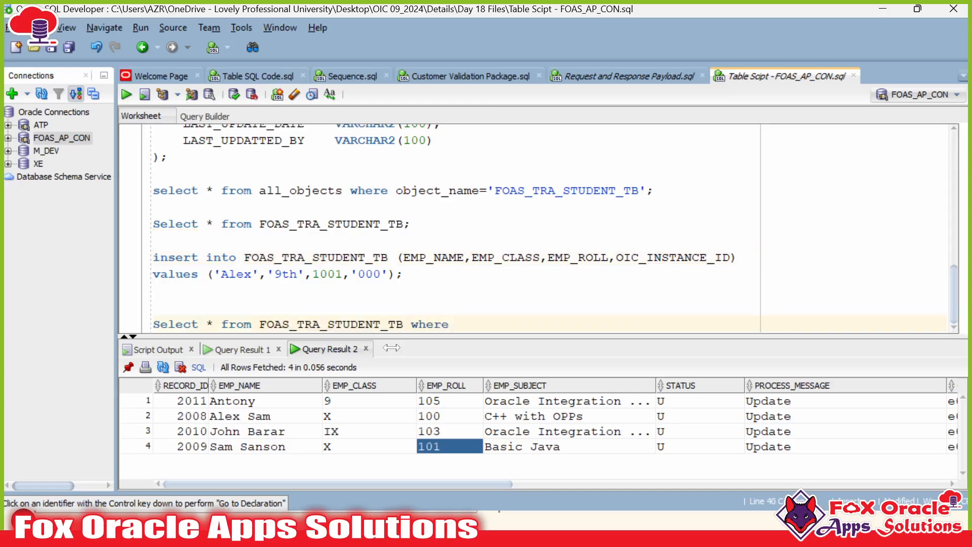
pyautogui.write(' emp_roll=')
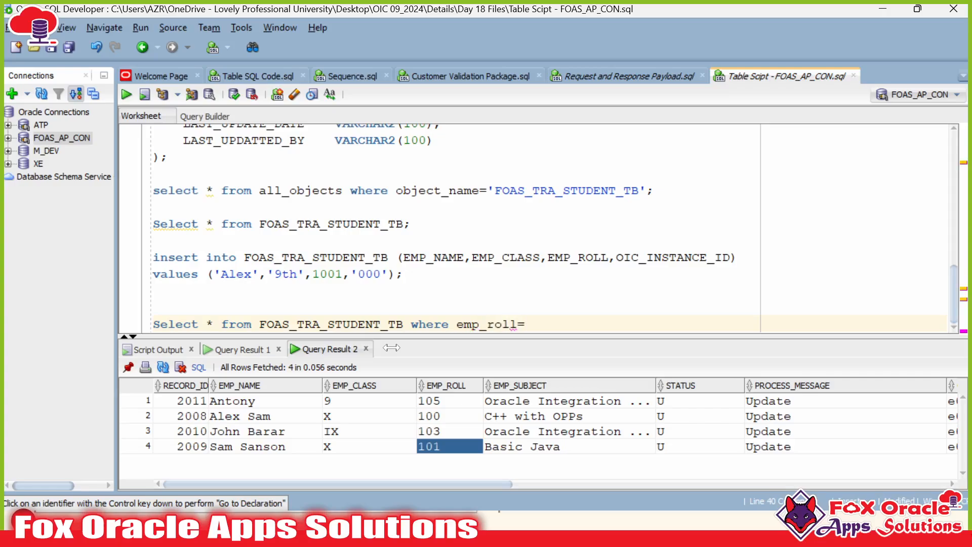
# Step: Complete the condition with roll number 101 and run the query, returning one student row
pyautogui.click(436, 446)
pyautogui.click(531, 324)
pyautogui.write('101')
pyautogui.write(';')
pyautogui.hotkey('ctrl', 'Return')
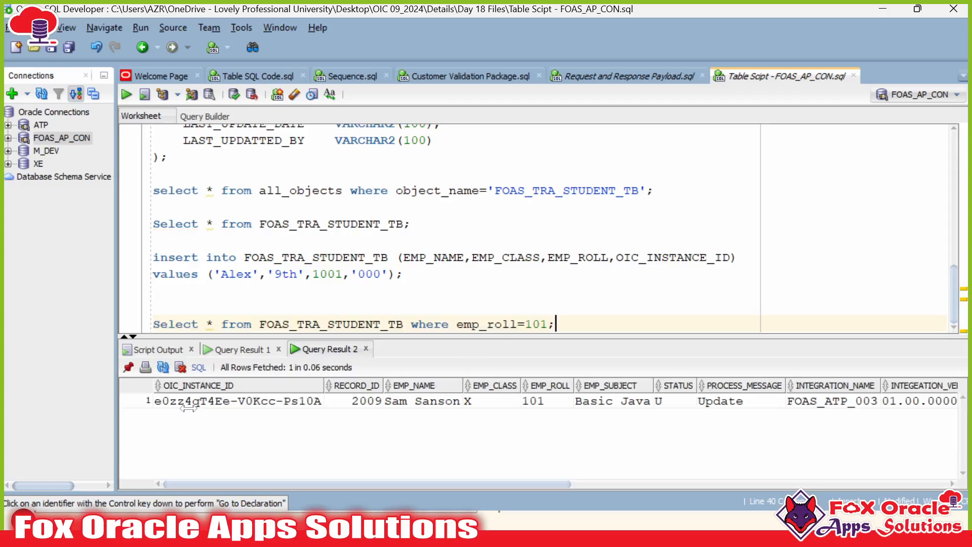
pyautogui.moveTo(181, 406); pyautogui.dragTo(501, 410)
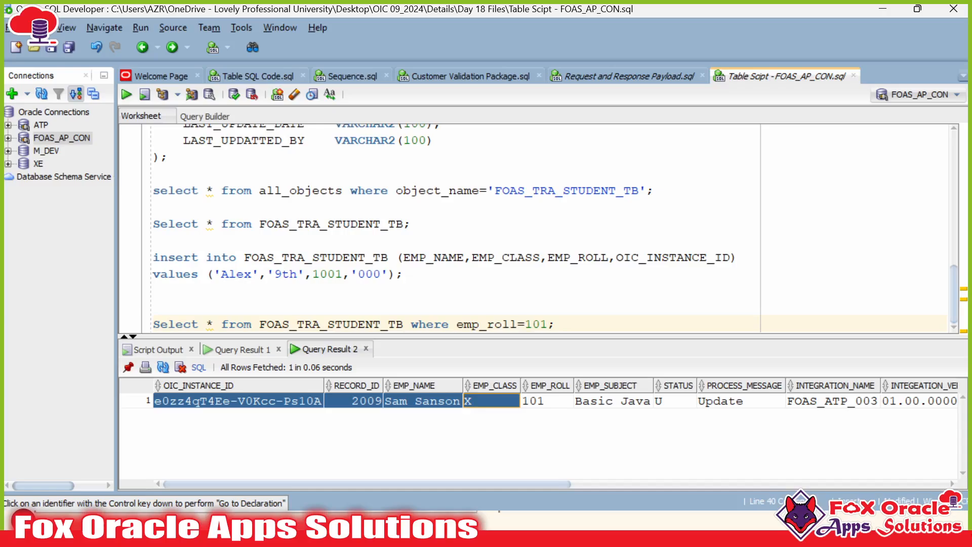
# Step: Go over the parts of the emp_roll=101 condition in the query
pyautogui.doubleClick(536, 323)
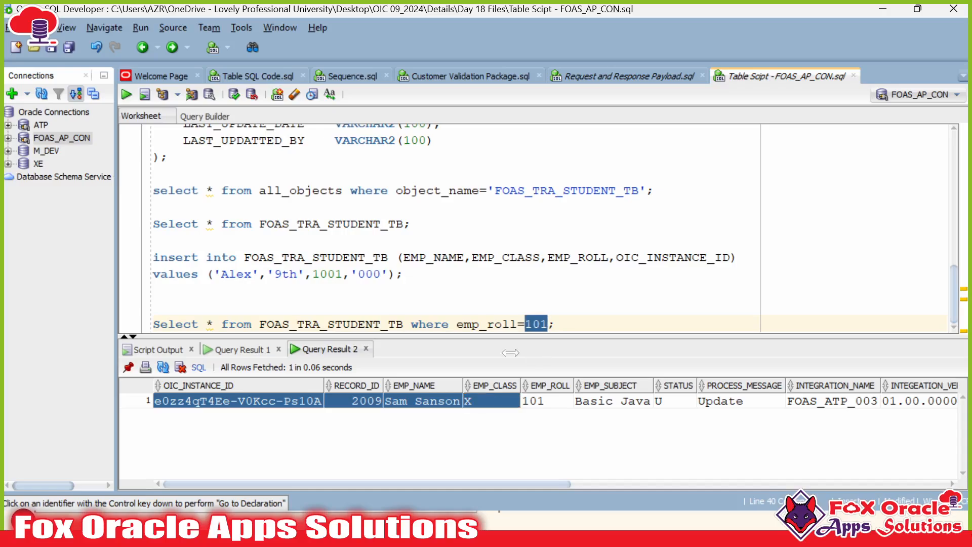
pyautogui.click(524, 324)
pyautogui.doubleClick(503, 324)
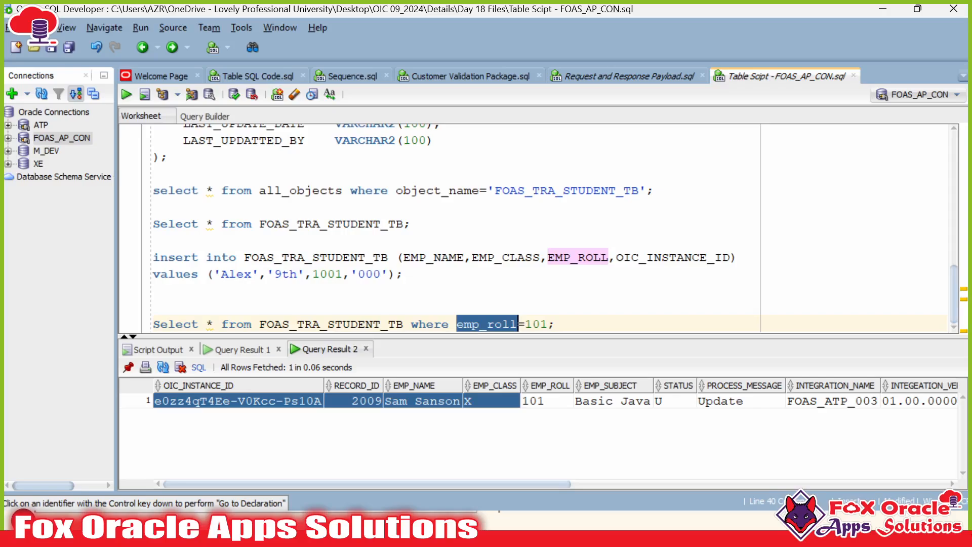
pyautogui.doubleClick(522, 324)
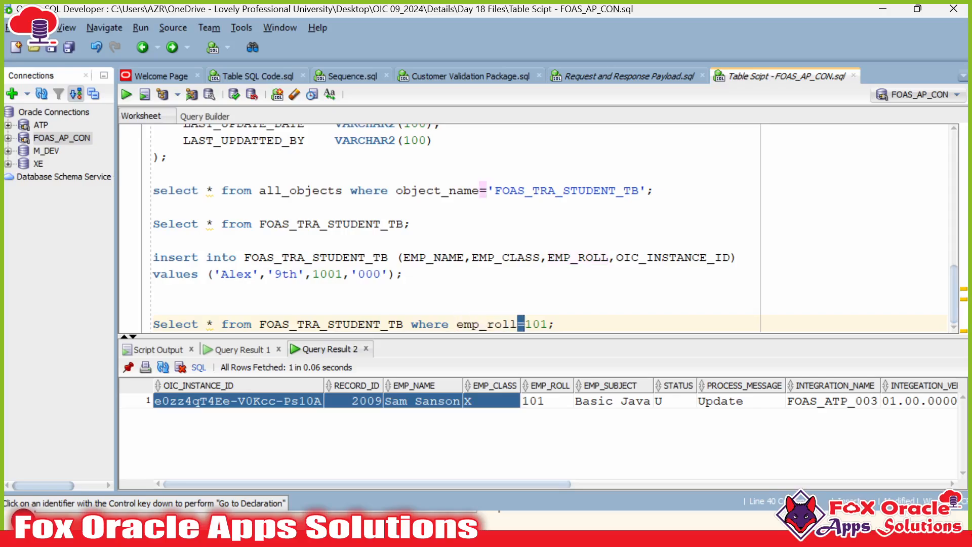
pyautogui.click(557, 324)
pyautogui.doubleClick(536, 324)
pyautogui.click(502, 324)
# Step: Duplicate the query on a new line and replace 101 with #
pyautogui.moveTo(558, 324); pyautogui.dragTo(114, 318)
pyautogui.click(154, 308)
pyautogui.click(557, 324)
pyautogui.moveTo(557, 324); pyautogui.dragTo(153, 324)
pyautogui.hotkey('ctrl', 'c')
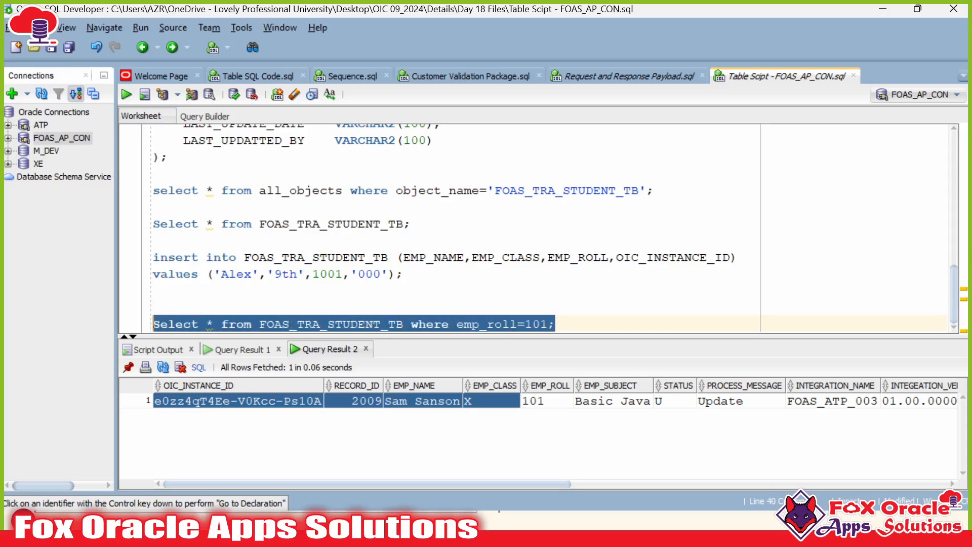
pyautogui.click(557, 324)
pyautogui.press('Return')
pyautogui.hotkey('ctrl', 'v')
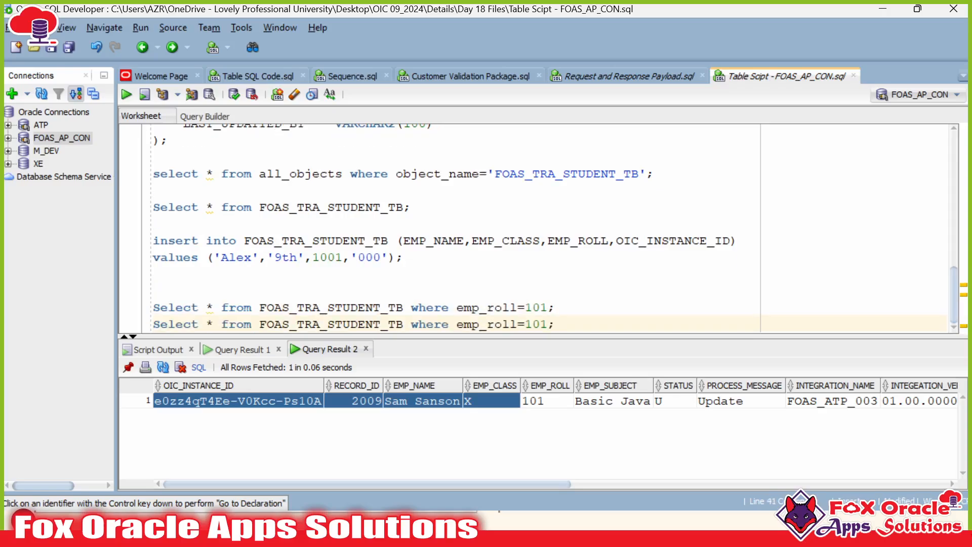
pyautogui.moveTo(525, 324); pyautogui.dragTo(549, 324)
pyautogui.write('#')
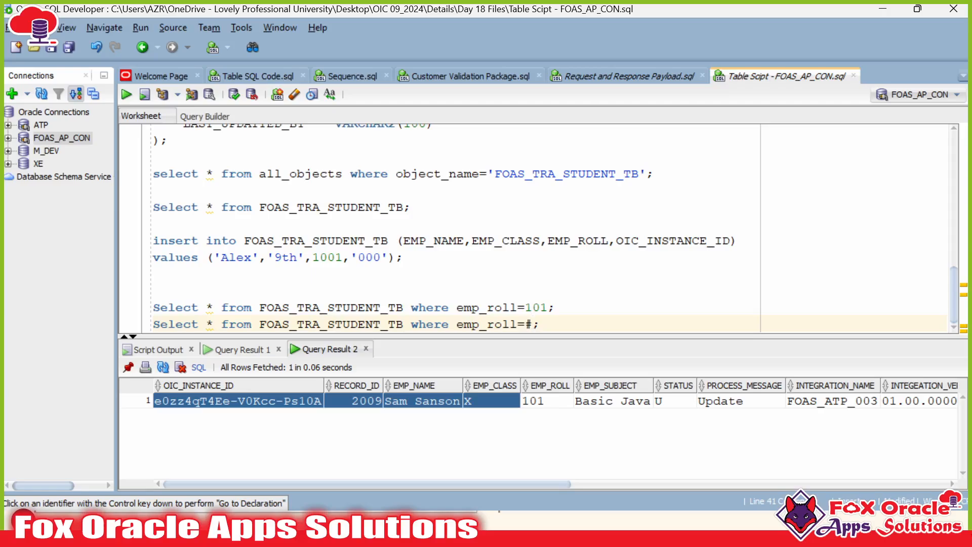
# Step: Complete the duplicated query's condition as emp_roll=#P_roll
pyautogui.write('P_roll')
pyautogui.click(540, 324)
pyautogui.doubleClick(540, 324)
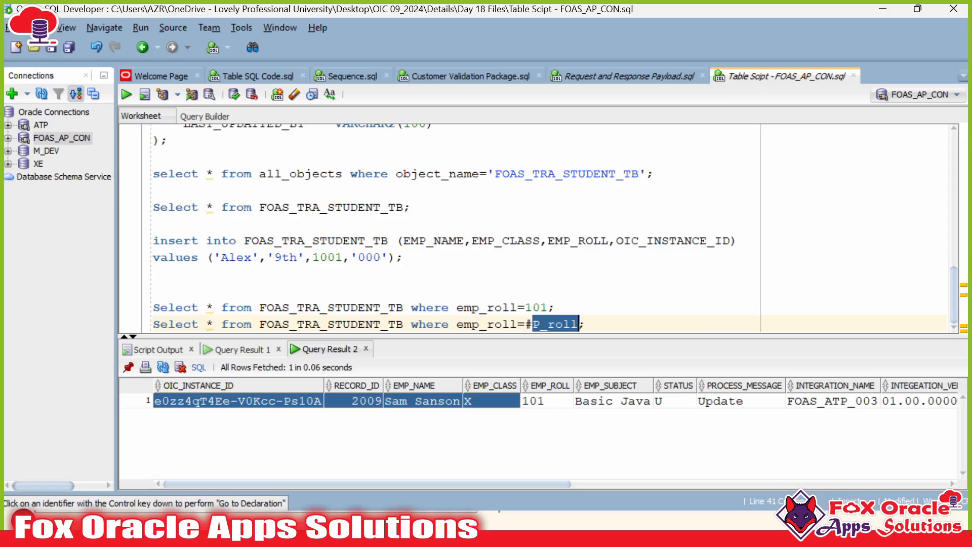
# Step: Run the full student-table Select with Ctrl+Enter and check its four rows (rolls 101, 103, 100, 105)
pyautogui.click(238, 349)
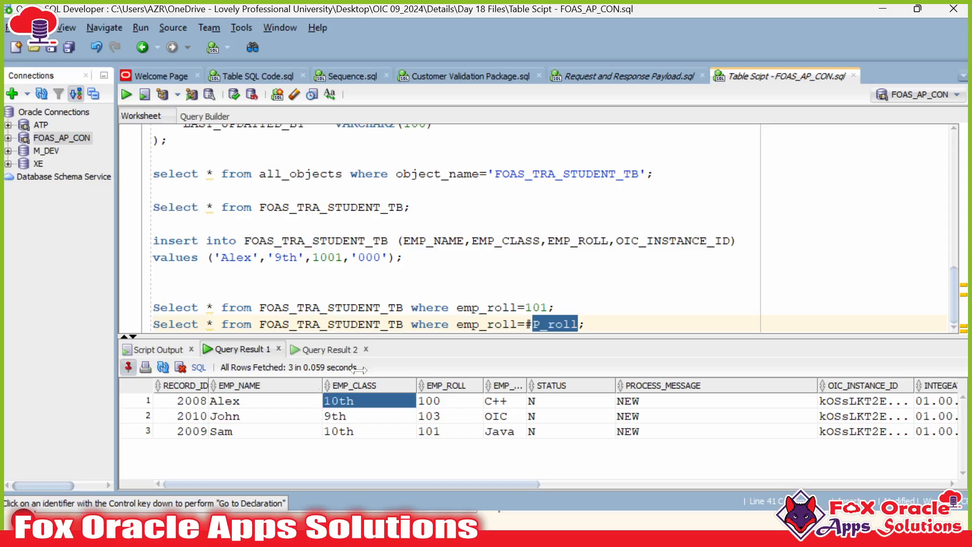
pyautogui.click(381, 207)
pyautogui.hotkey('ctrl', 'Return')
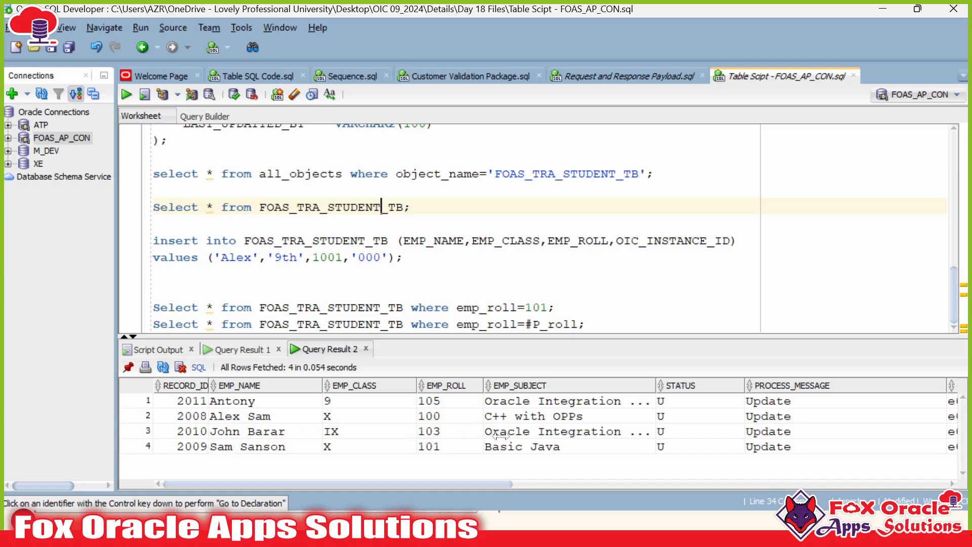
pyautogui.click(446, 448)
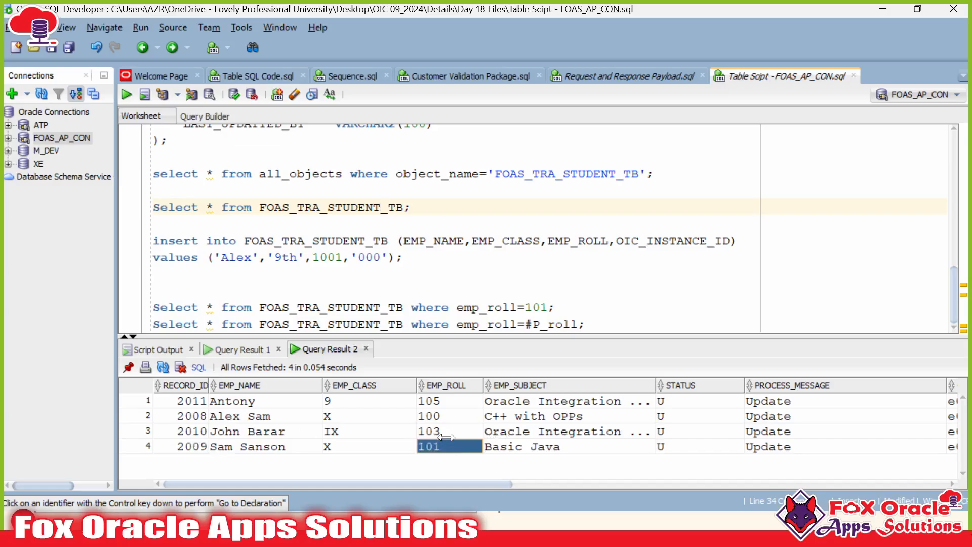
pyautogui.click(446, 433)
pyautogui.click(450, 417)
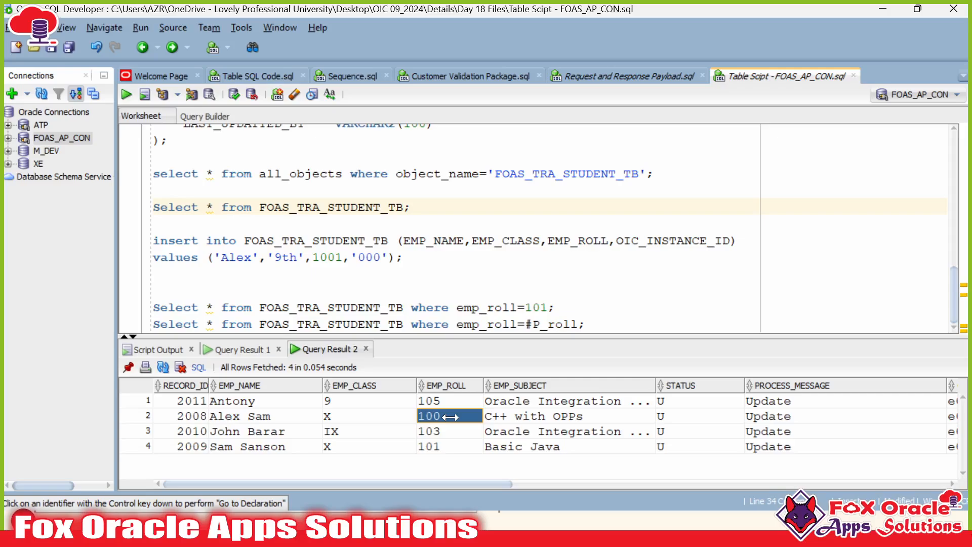
pyautogui.click(446, 400)
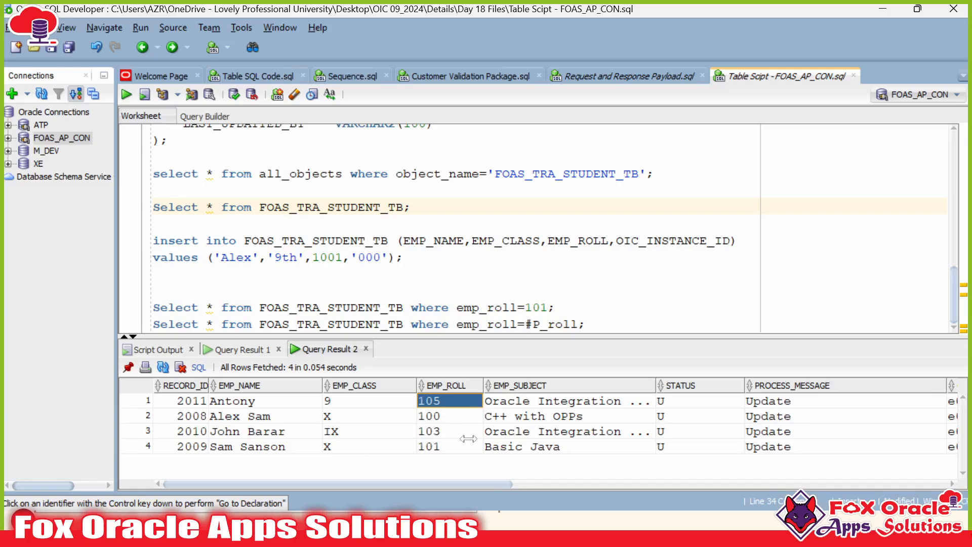
# Step: Select the whole emp_roll=#P_roll query line for copying
pyautogui.doubleClick(562, 324)
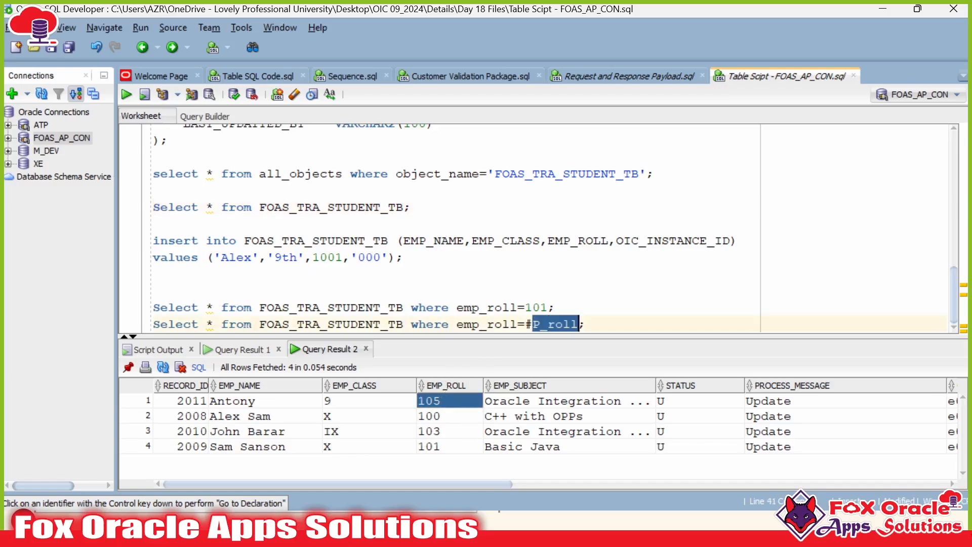
pyautogui.moveTo(587, 325); pyautogui.dragTo(154, 325)
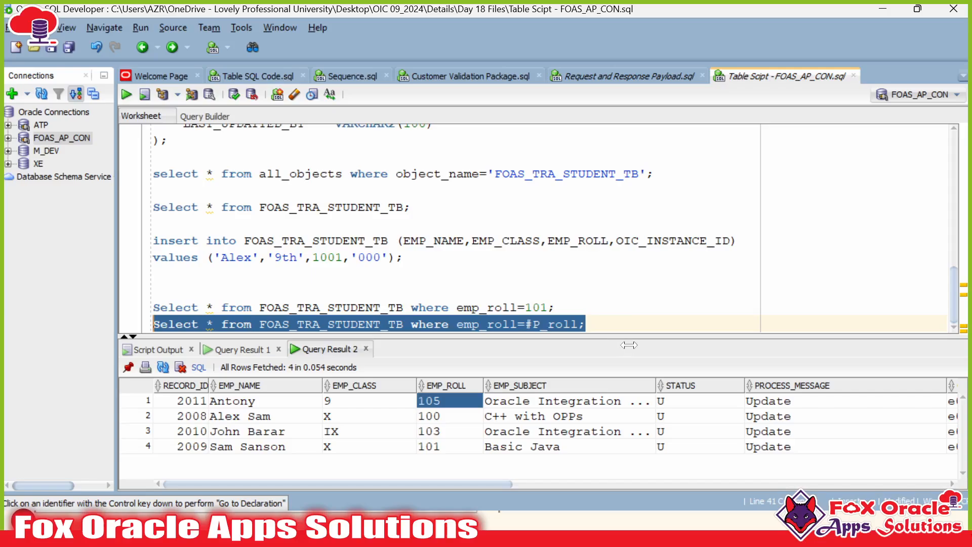
pyautogui.click(586, 324)
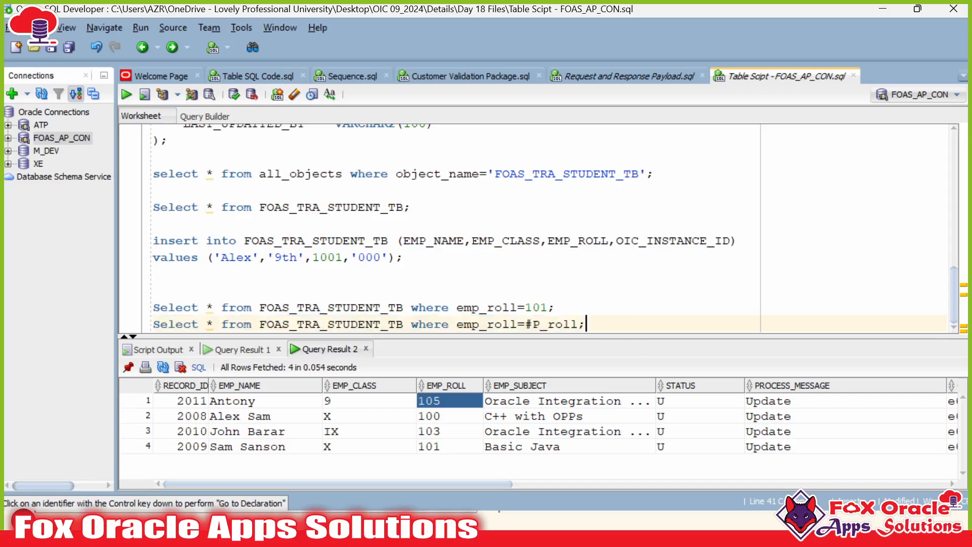
pyautogui.moveTo(586, 324); pyautogui.dragTo(577, 324)
pyautogui.moveTo(586, 325); pyautogui.dragTo(152, 324)
pyautogui.hotkey('ctrl', 'c')
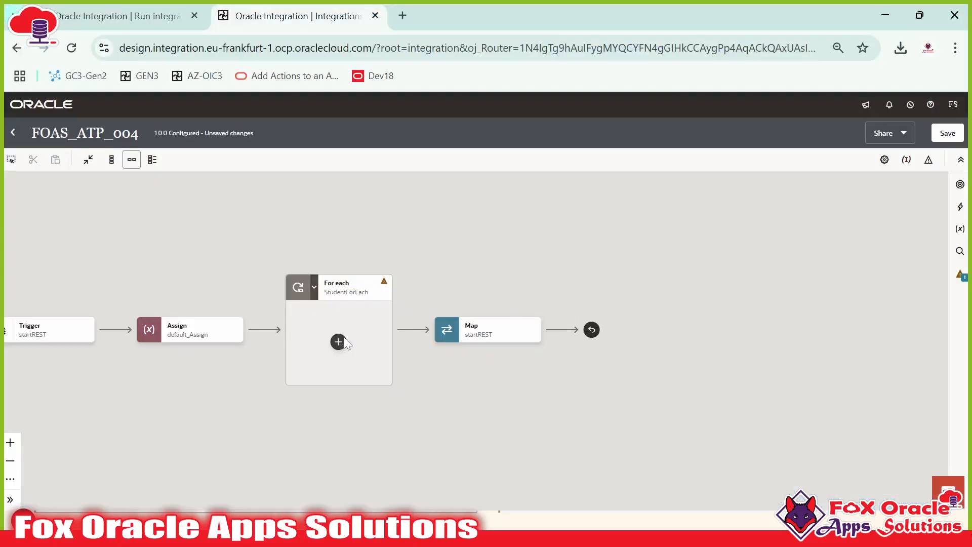
# Step: Add a FOAS_ATP_CONNECTION invoke inside the For each loop with endpoint name getStudent_ATP
pyautogui.click(344, 338)
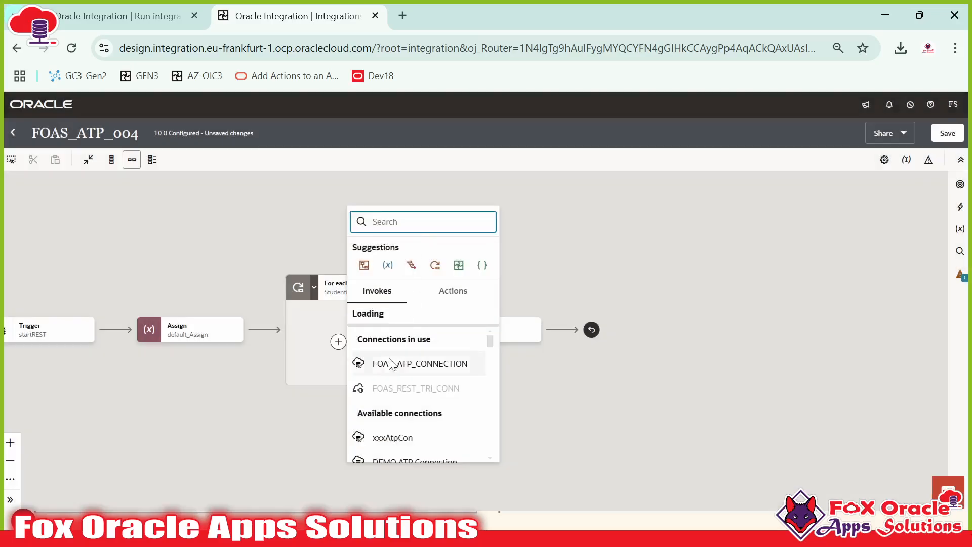
pyautogui.click(391, 364)
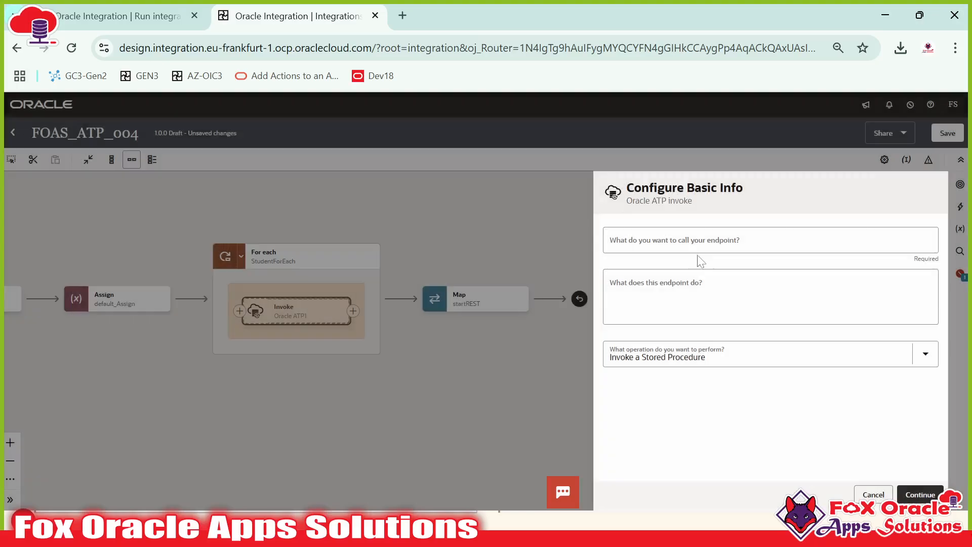
pyautogui.click(699, 242)
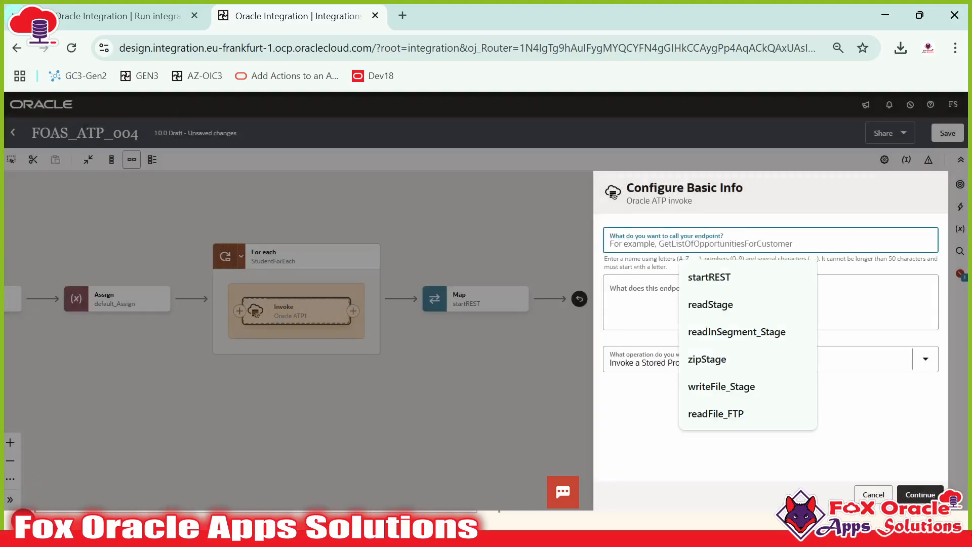
pyautogui.write('sget')
pyautogui.press('BackSpace')
pyautogui.press('BackSpace')
pyautogui.press('BackSpace')
pyautogui.press('BackSpace')
pyautogui.write('g')
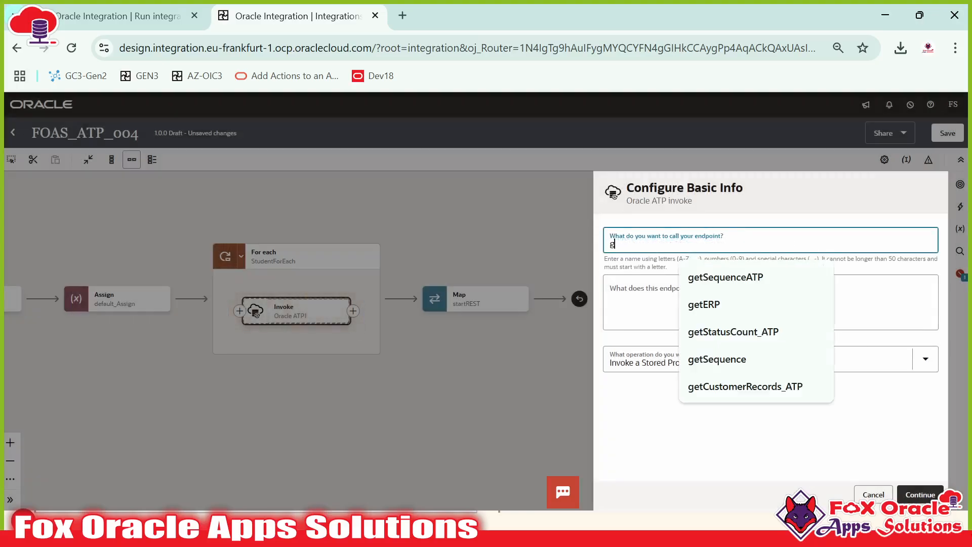
pyautogui.write('etEm')
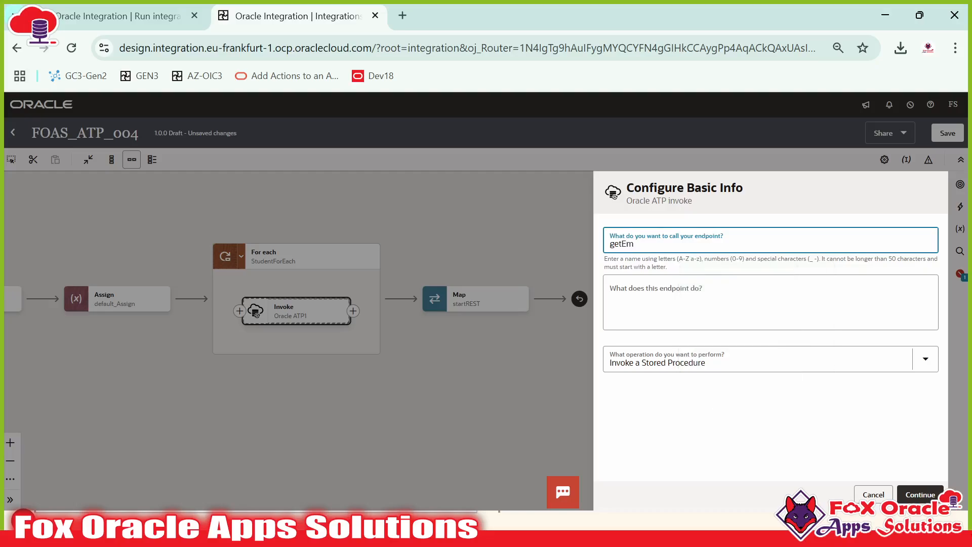
pyautogui.press('BackSpace')
pyautogui.press('BackSpace')
pyautogui.write('Student_ATP')
# Step: Set the operation to Run a SQL Statement and continue to the SQL Query page
pyautogui.click(709, 362)
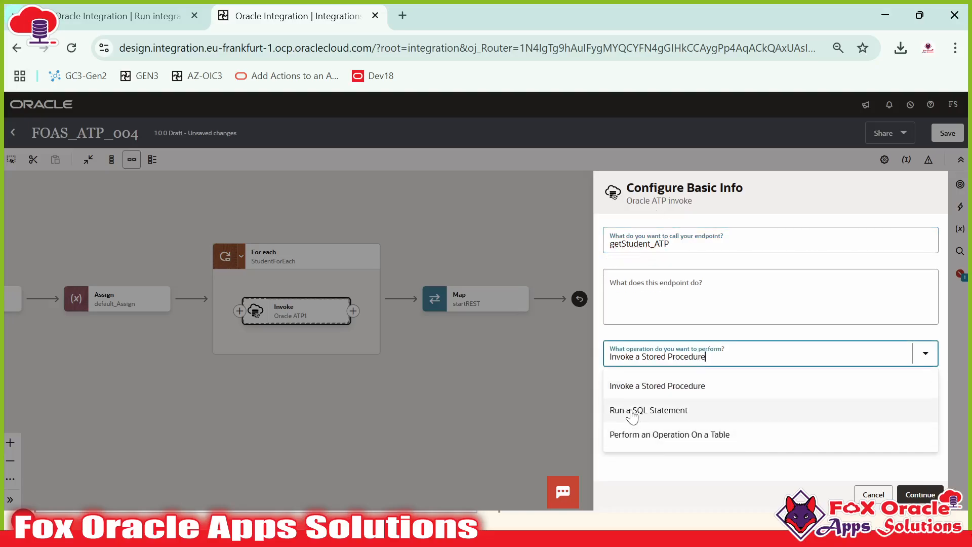
pyautogui.click(677, 411)
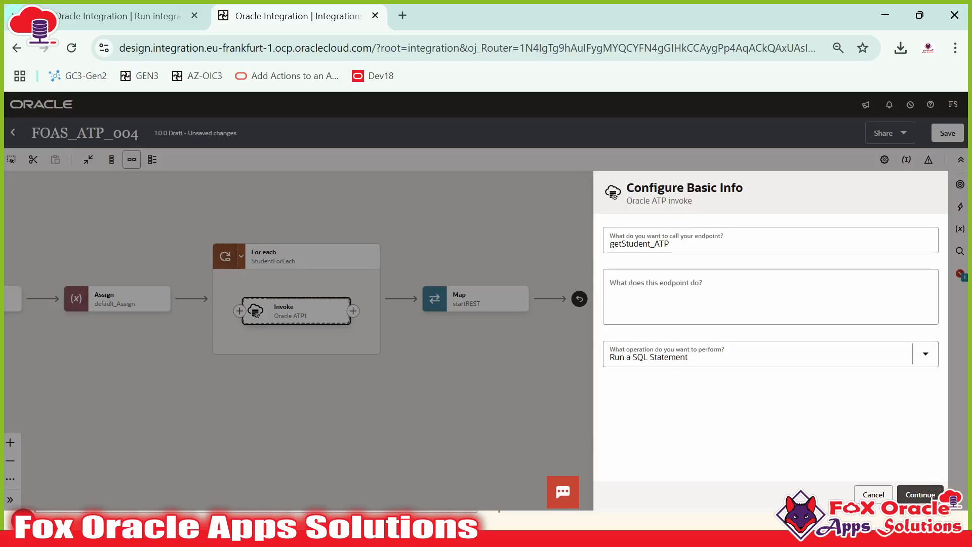
pyautogui.click(918, 493)
pyautogui.click(769, 269)
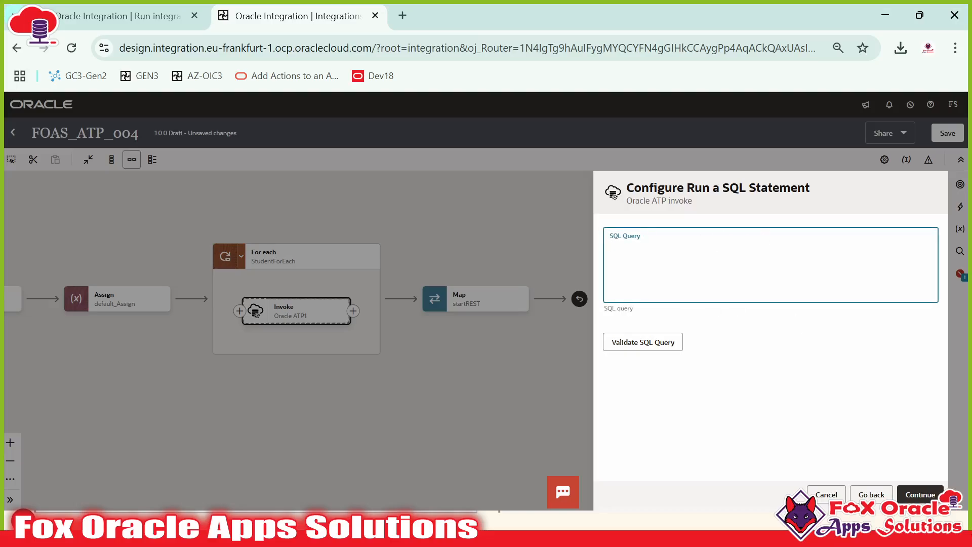
# Step: Paste the student lookup query into SQL Query and validate it without the trailing semicolon
pyautogui.hotkey('ctrl', 'v')
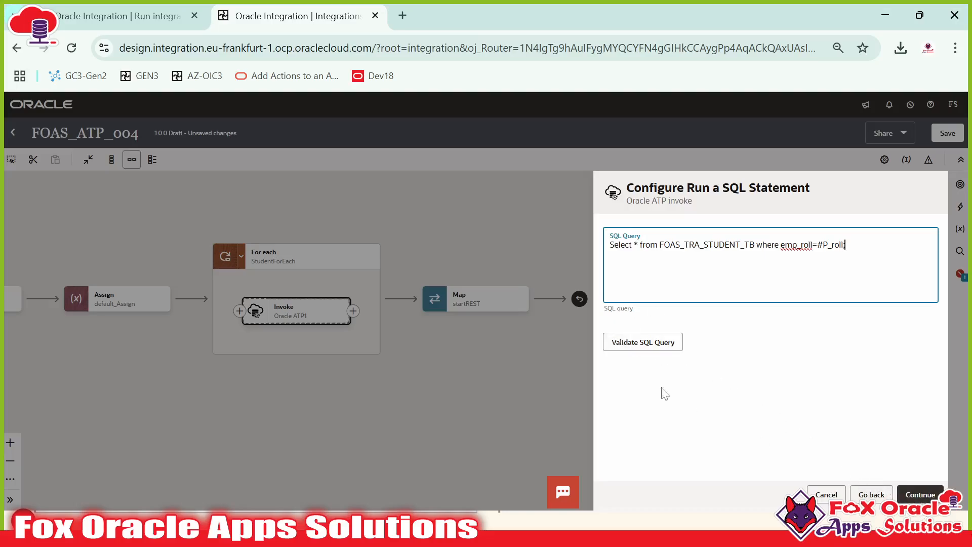
pyautogui.click(627, 344)
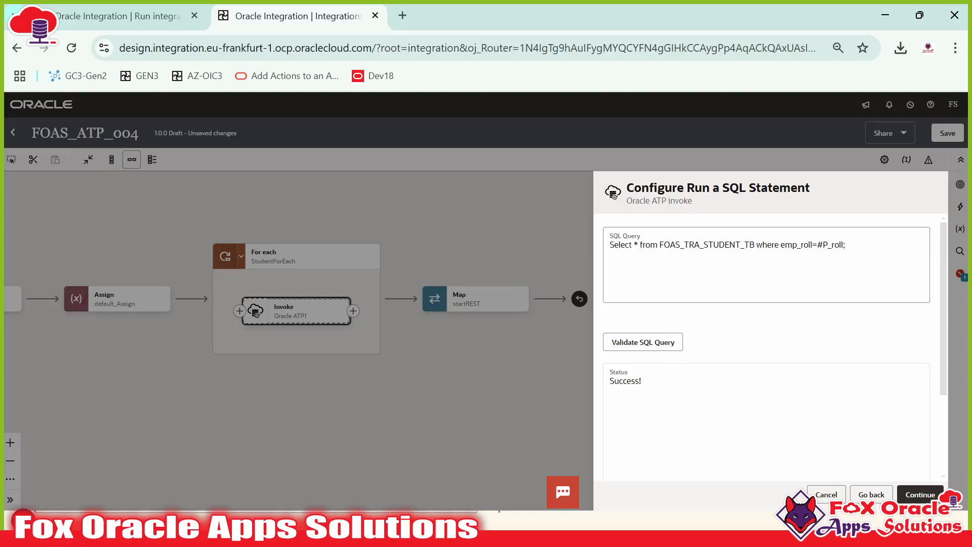
pyautogui.click(846, 245)
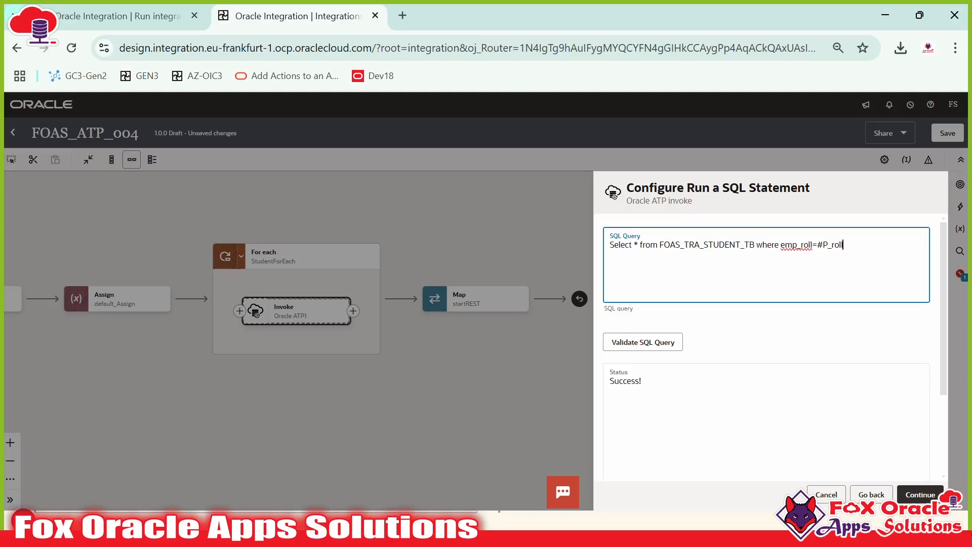
pyautogui.click(653, 342)
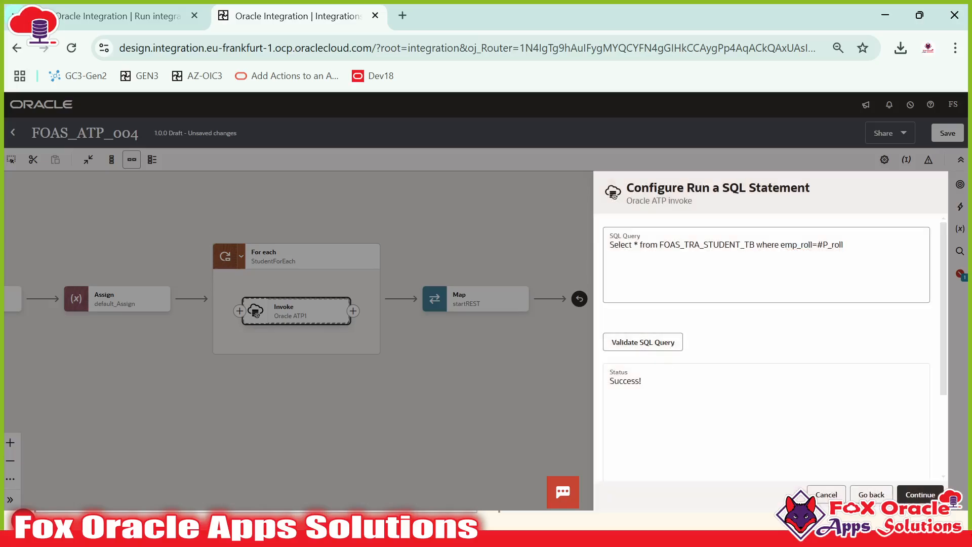
# Step: Move the where clause onto its own line and revalidate the query
pyautogui.hotkey('alt', 'Tab')
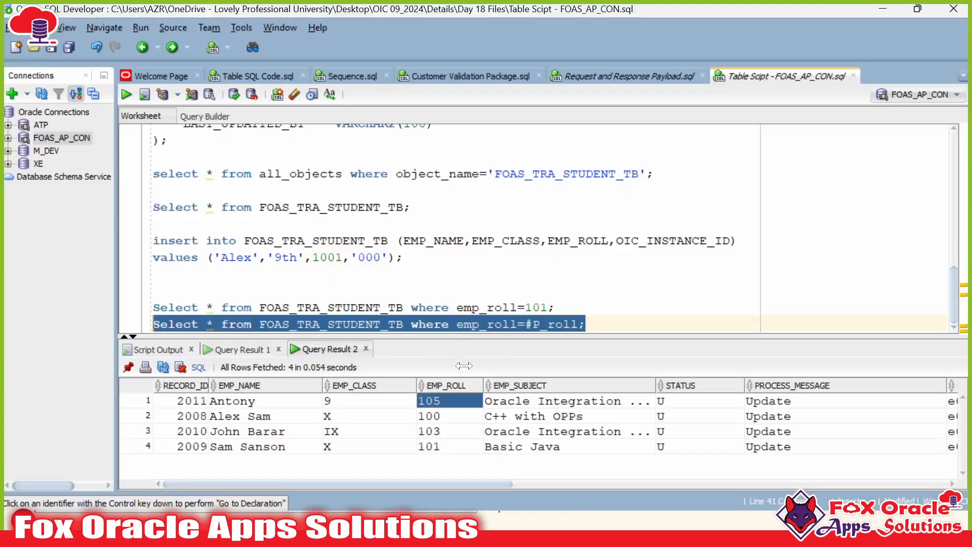
pyautogui.click(457, 324)
pyautogui.hotkey('alt', 'Tab')
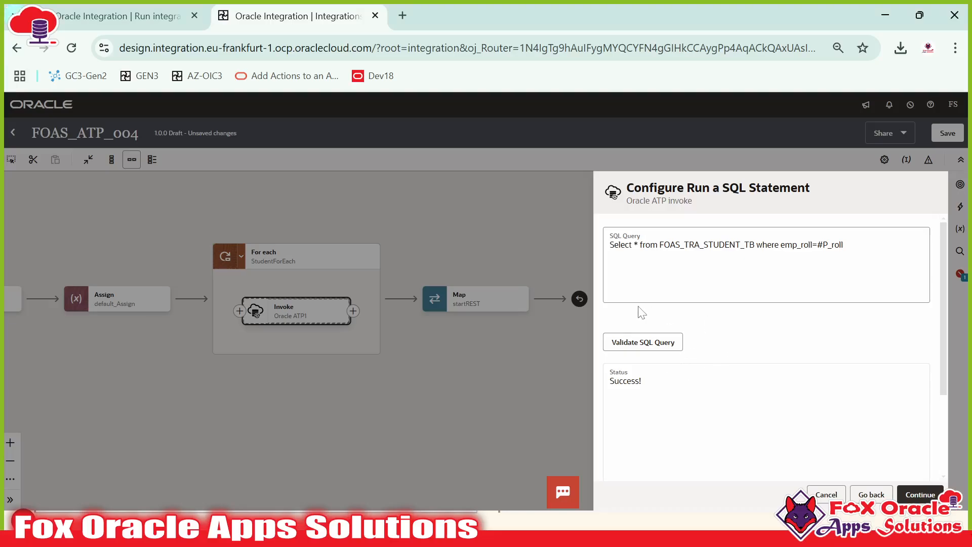
pyautogui.click(642, 244)
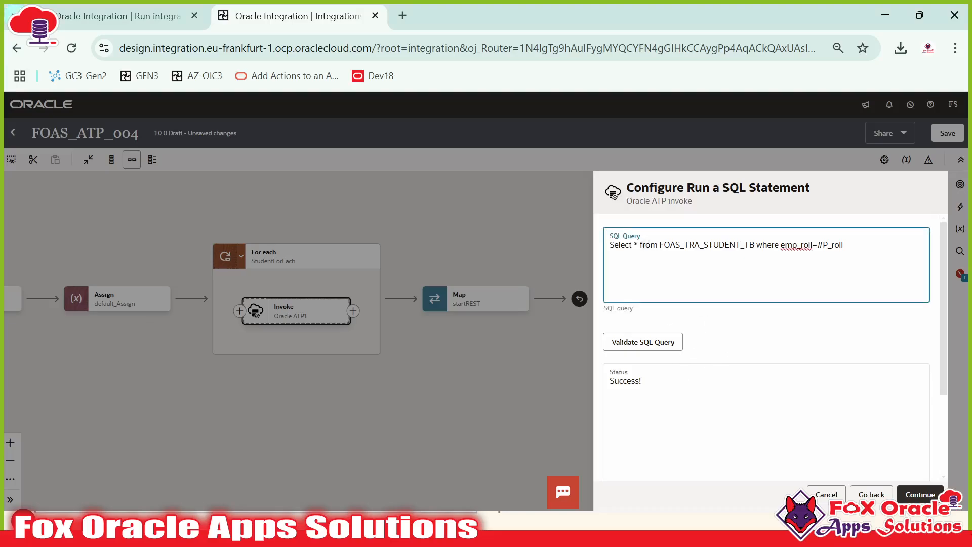
pyautogui.press('Return')
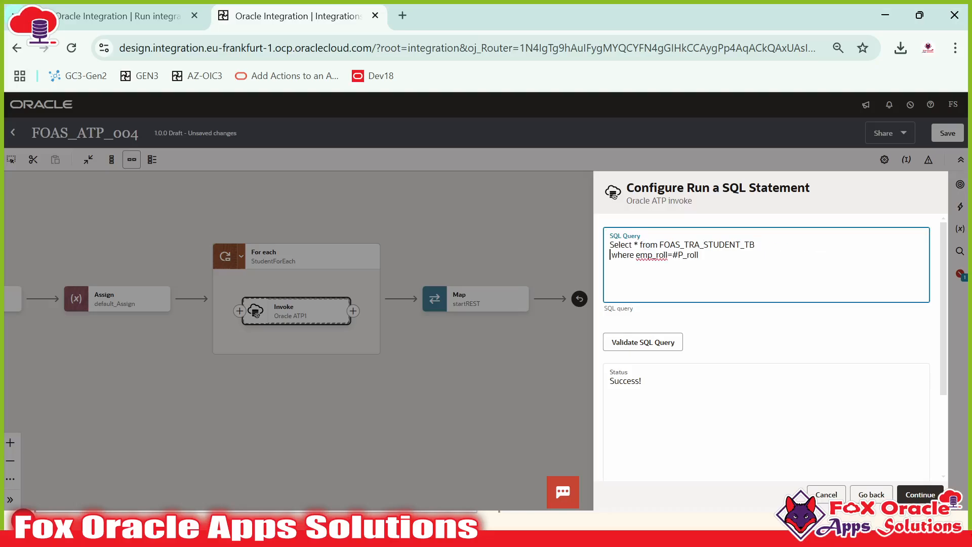
pyautogui.click(655, 343)
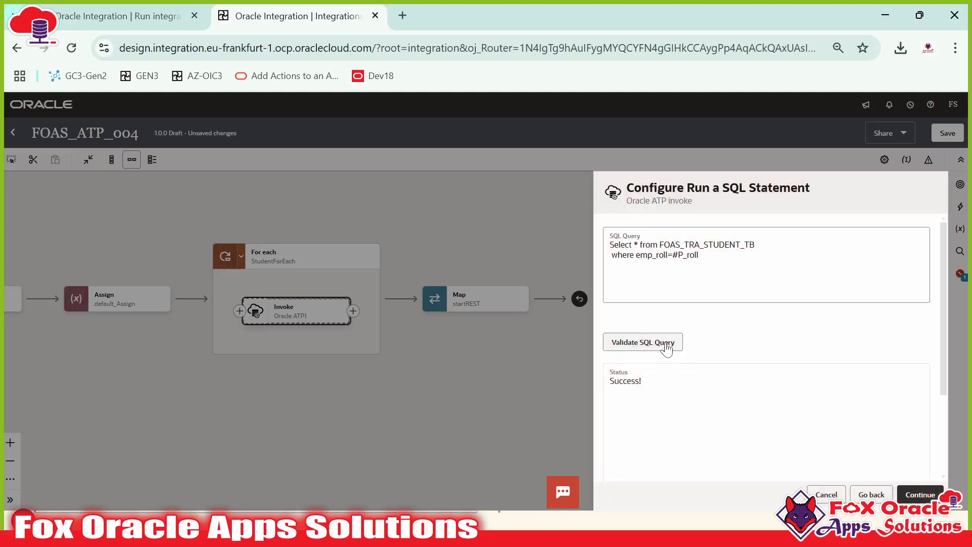
# Step: Break the table name and emp_roll condition onto separate lines, validate, and review the query text
pyautogui.click(647, 254)
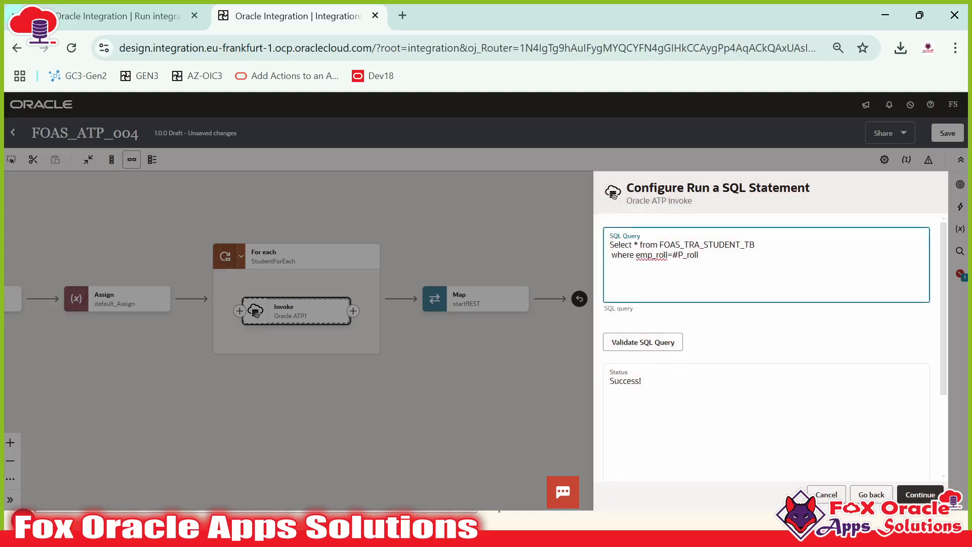
pyautogui.press('Return')
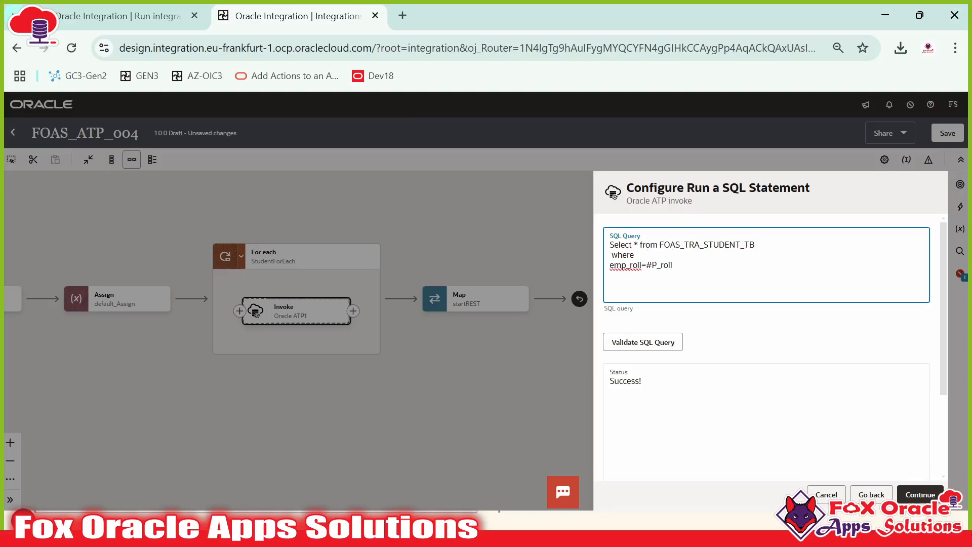
pyautogui.click(659, 245)
pyautogui.press('Return')
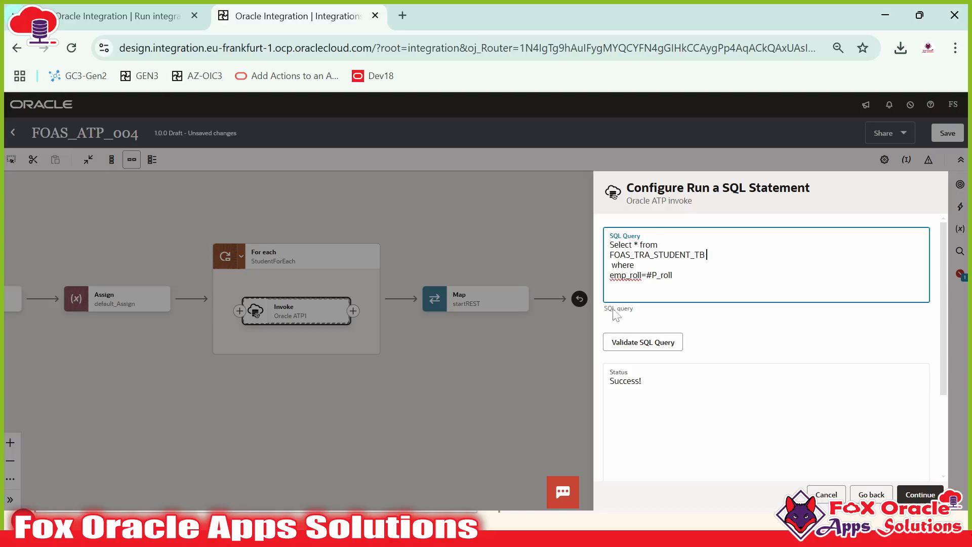
pyautogui.click(627, 342)
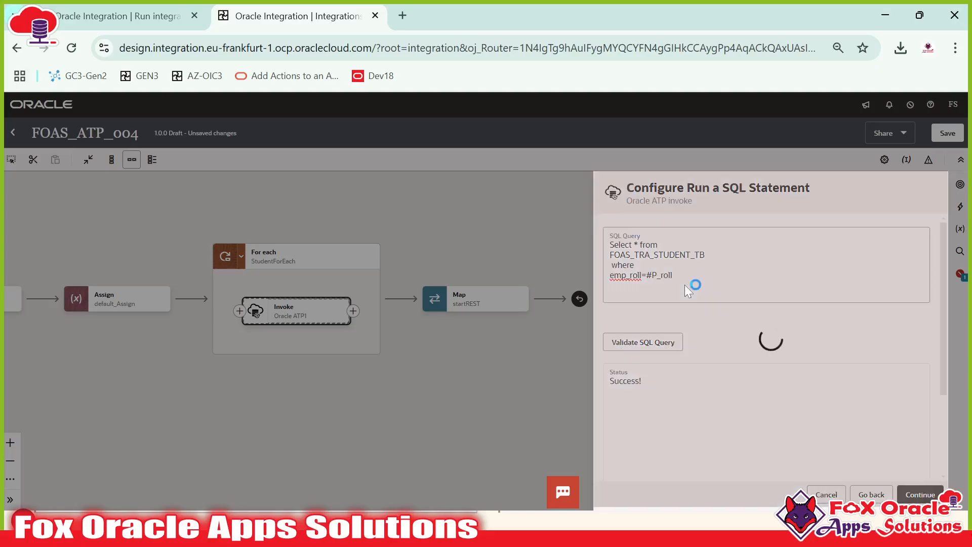
pyautogui.click(674, 275)
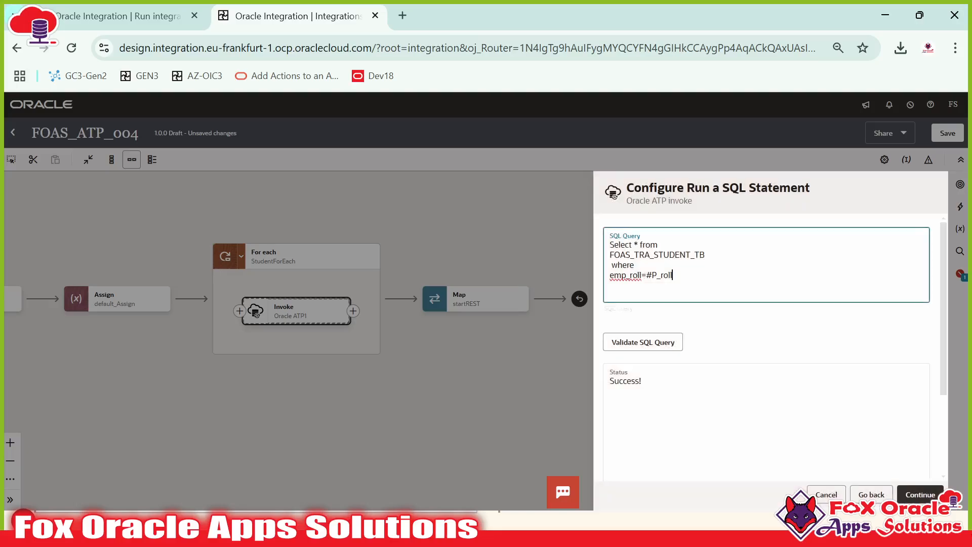
pyautogui.moveTo(674, 275); pyautogui.dragTo(611, 245)
pyautogui.click(629, 245)
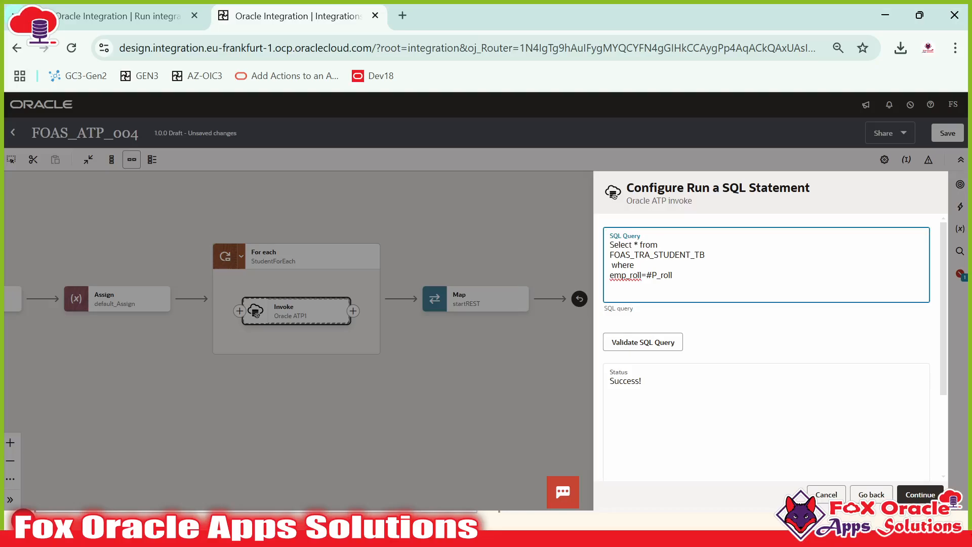
# Step: Delete the where clause and validate the shortened query
pyautogui.moveTo(707, 254); pyautogui.dragTo(674, 275)
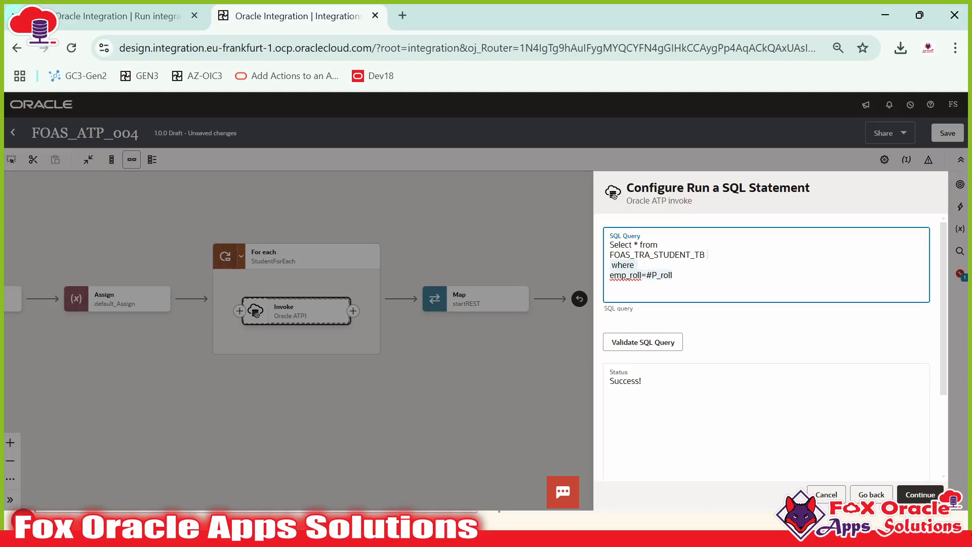
pyautogui.press('BackSpace')
pyautogui.click(661, 341)
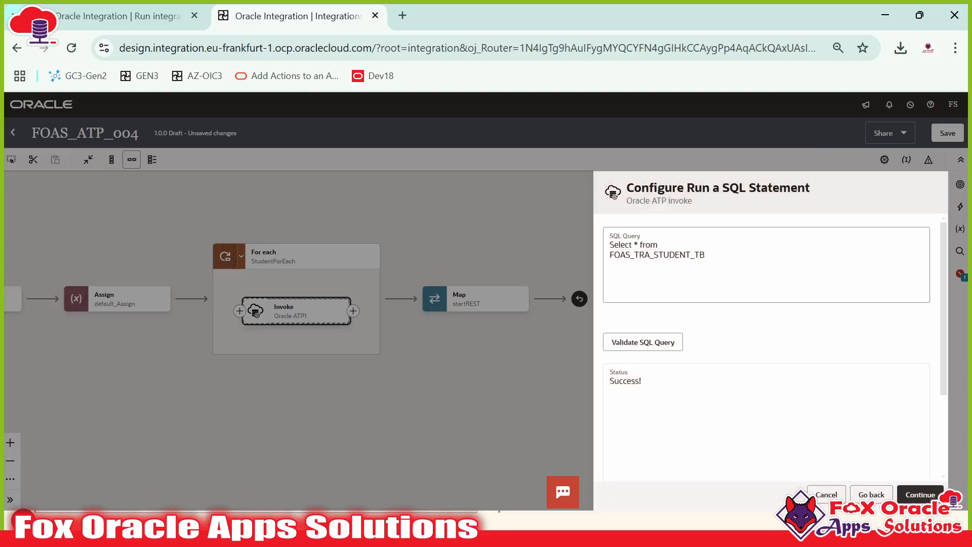
pyautogui.click(707, 254)
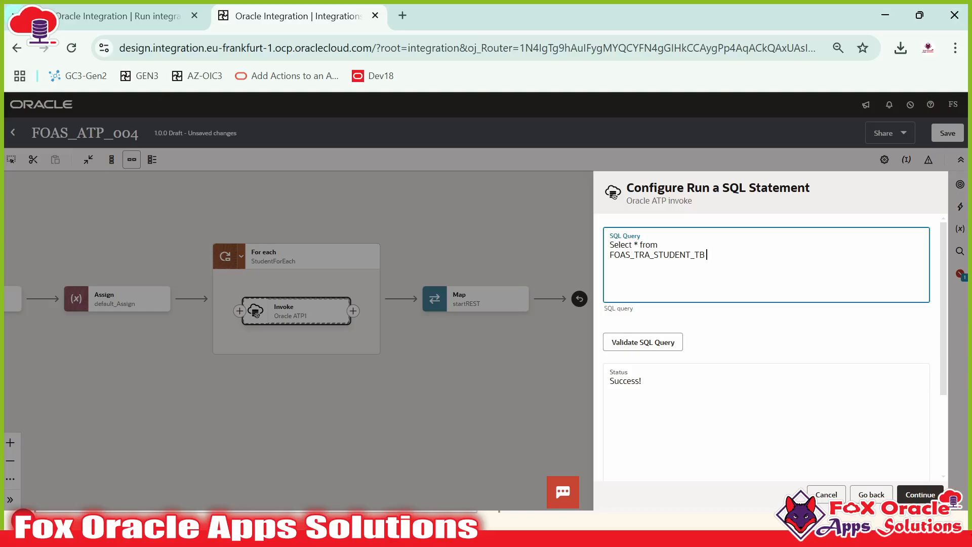
pyautogui.click(636, 340)
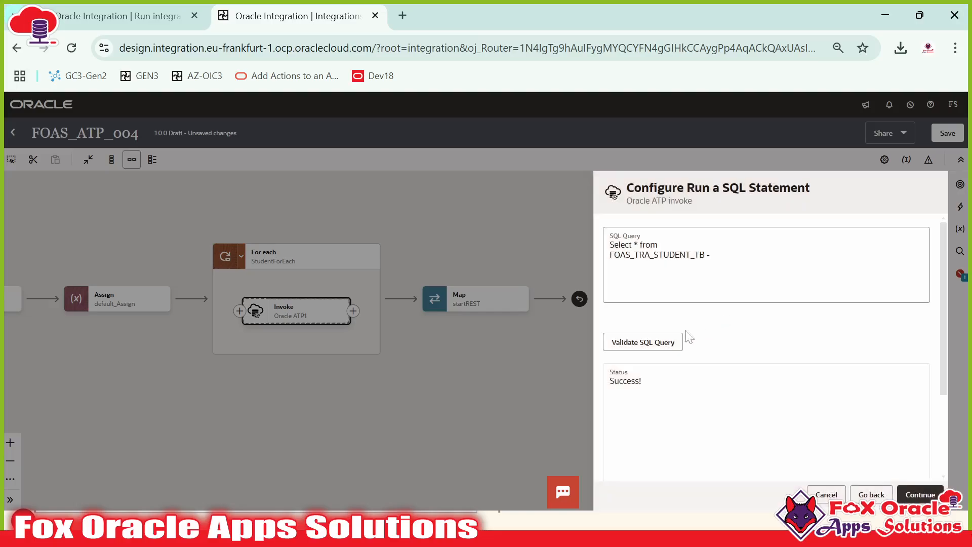
pyautogui.click(658, 338)
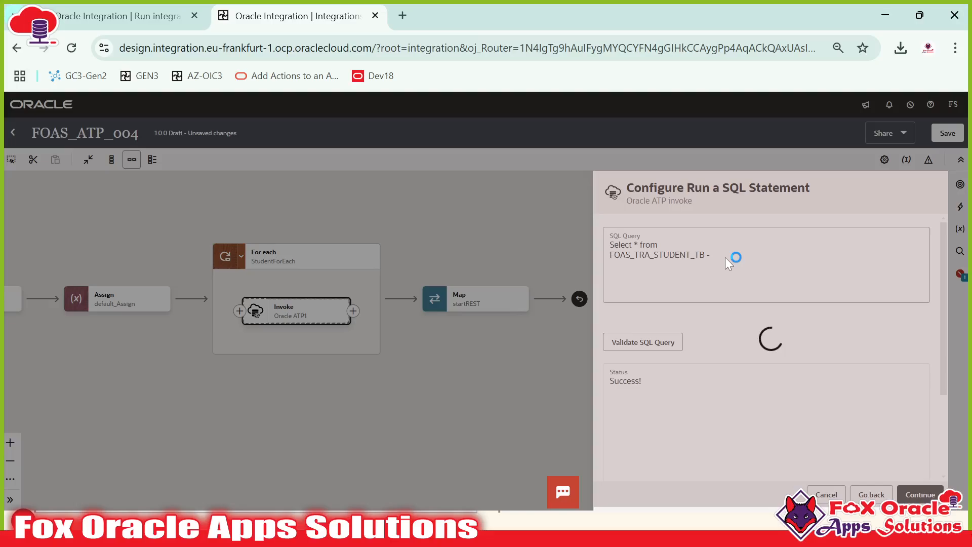
# Step: Edit the query end, revalidate, and review the invalid table name error
pyautogui.click(713, 256)
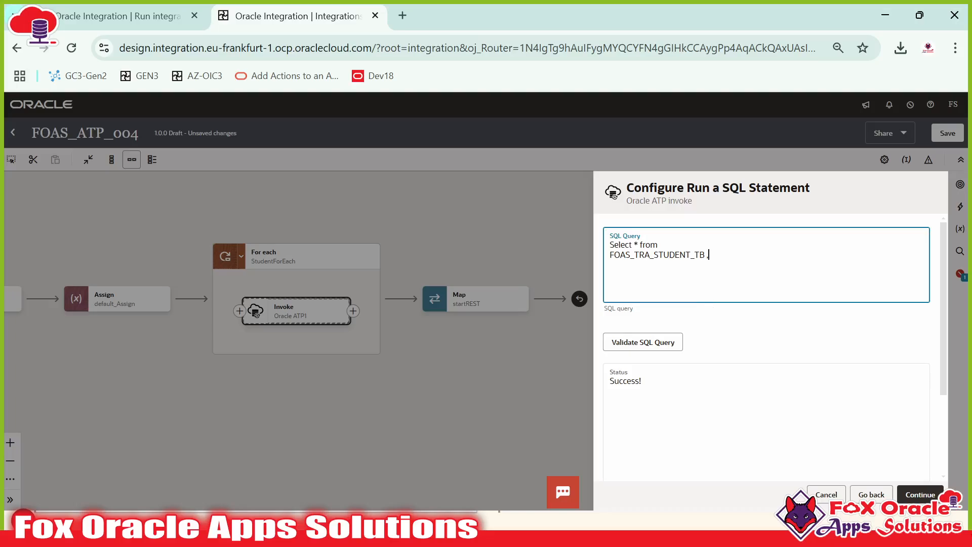
pyautogui.click(671, 341)
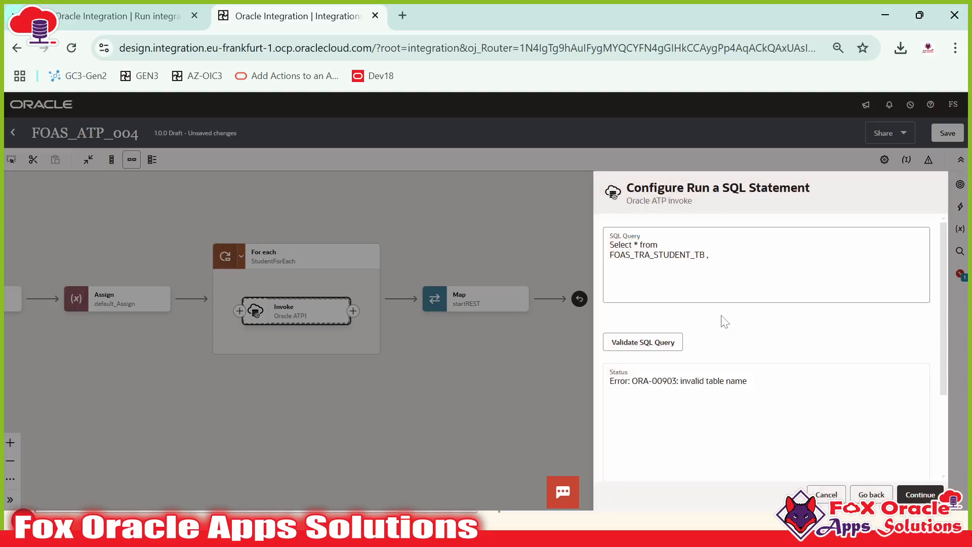
pyautogui.moveTo(680, 382); pyautogui.dragTo(741, 381)
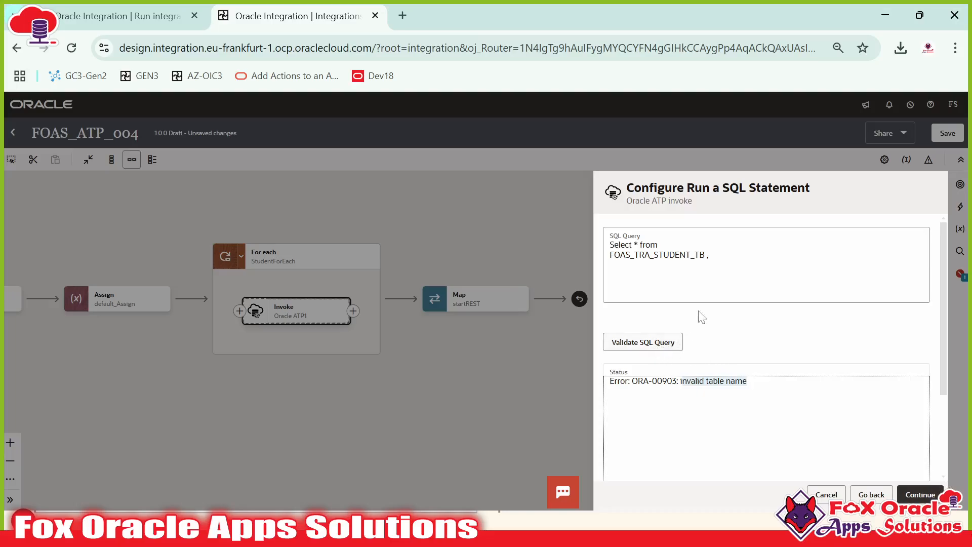
pyautogui.click(709, 256)
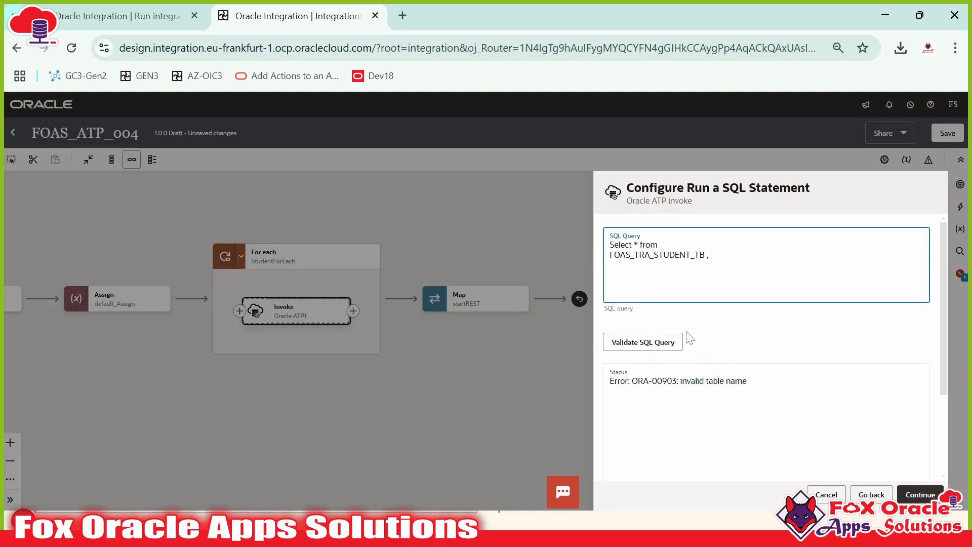
pyautogui.moveTo(709, 255); pyautogui.dragTo(611, 243)
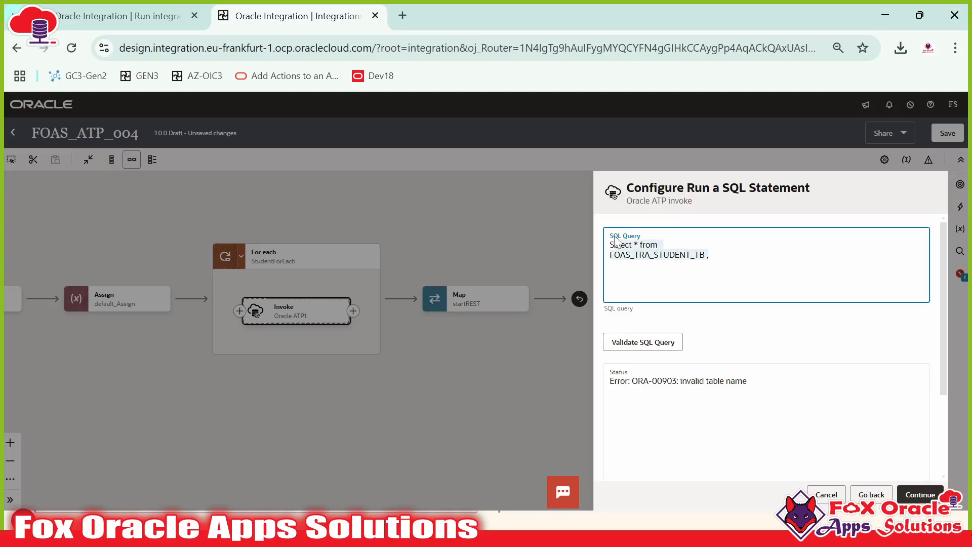
# Step: Rejoin the table name onto the query's first line after comparing with SQL Developer
pyautogui.hotkey('alt', 'Tab')
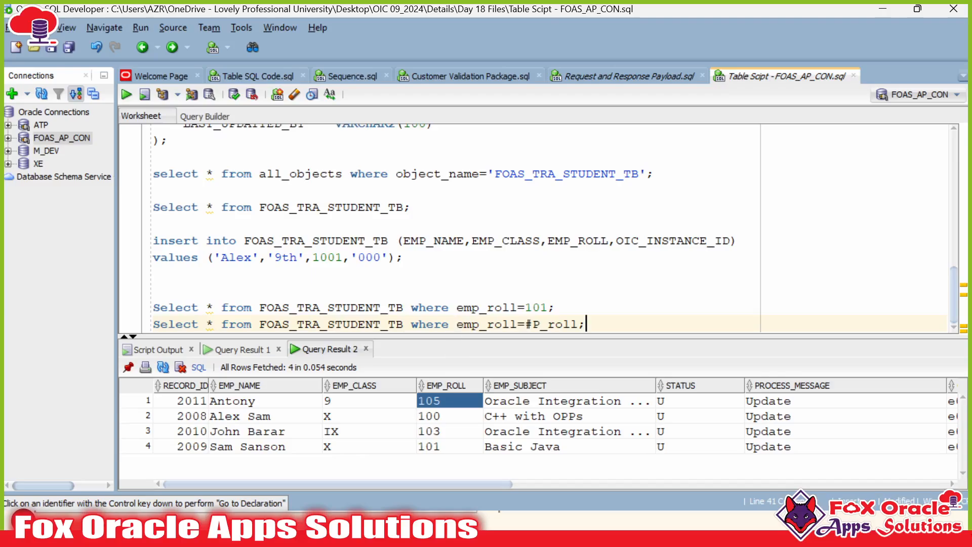
pyautogui.click(389, 324)
pyautogui.hotkey('alt', 'Tab')
pyautogui.click(661, 244)
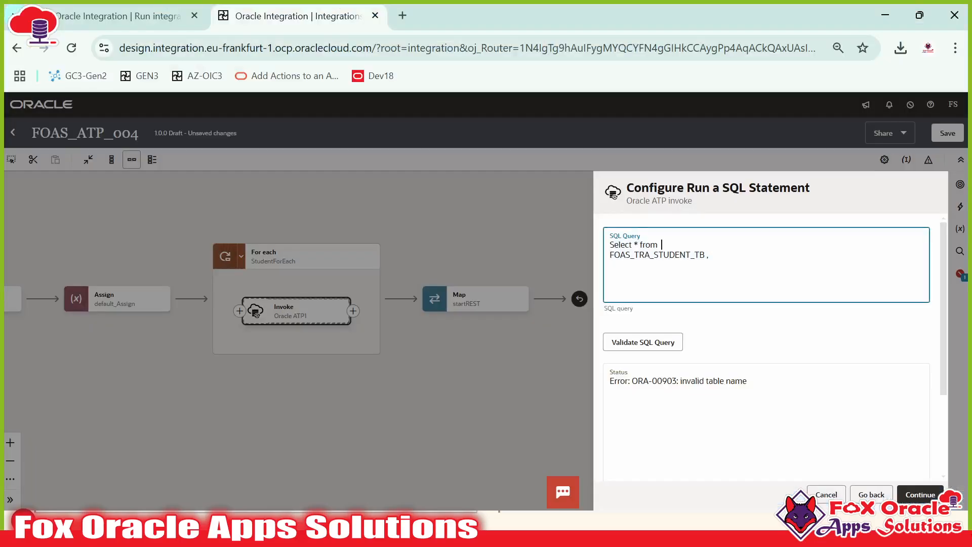
pyautogui.press('Return')
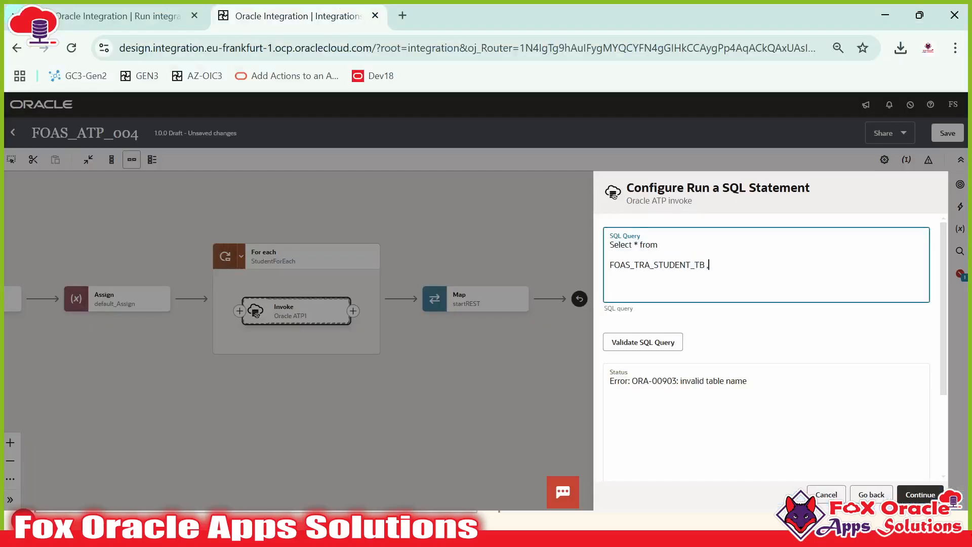
pyautogui.click(626, 345)
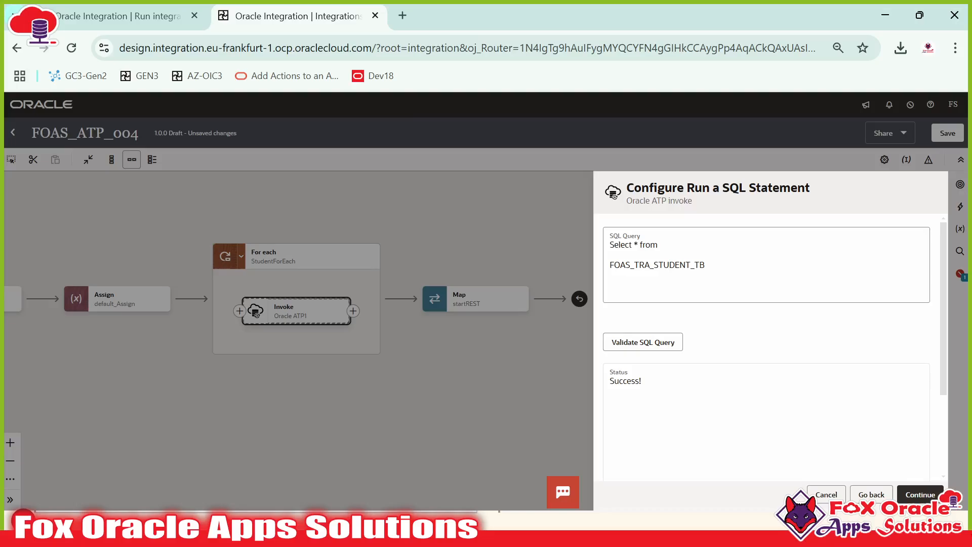
pyautogui.click(610, 255)
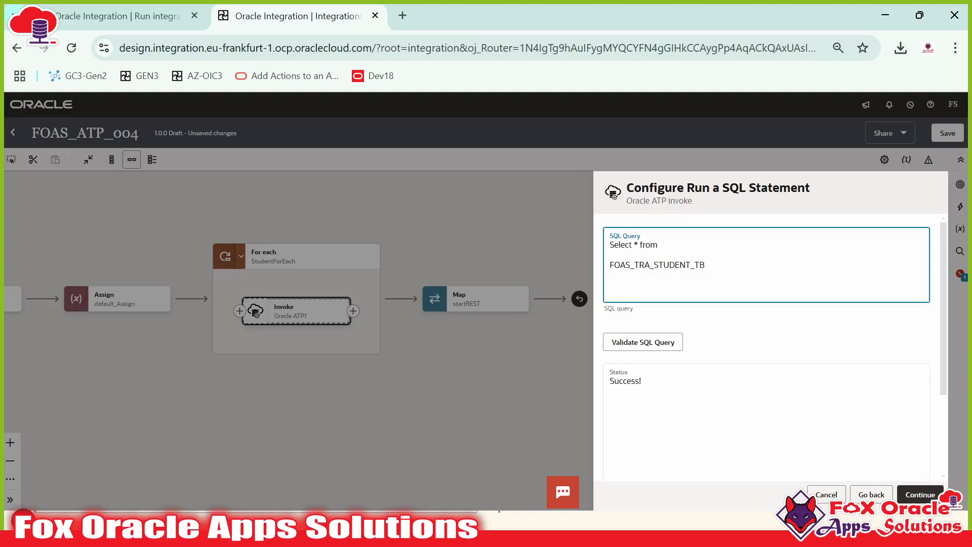
pyautogui.press('BackSpace')
pyautogui.press('BackSpace')
pyautogui.press('BackSpace')
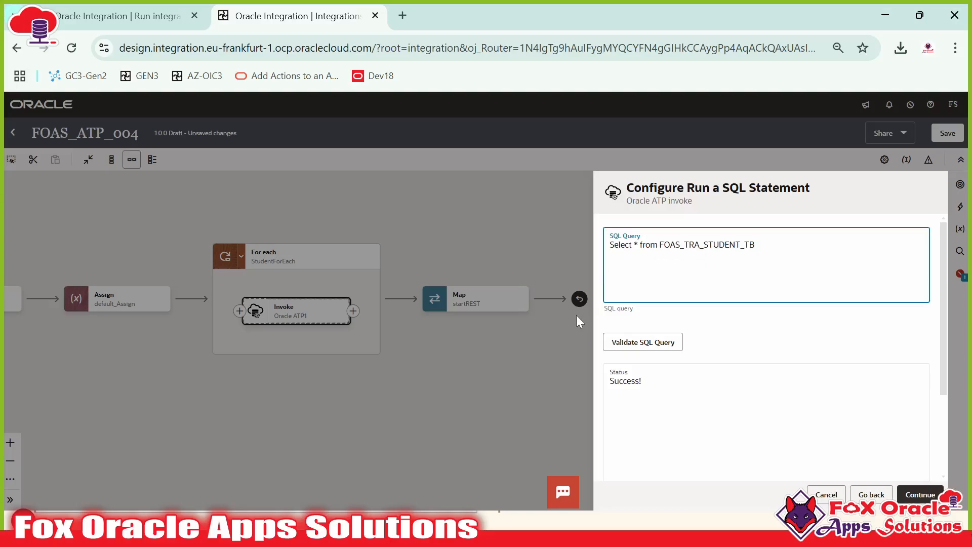
# Step: Replace the SQL Query with the one-line Select * from FOAS_TRA_STUDENT_TB where emp_roll=#P_roll, validate, and continue
pyautogui.hotkey('alt', 'Tab')
pyautogui.moveTo(587, 325); pyautogui.dragTo(80, 335)
pyautogui.hotkey('shift', 'Home')
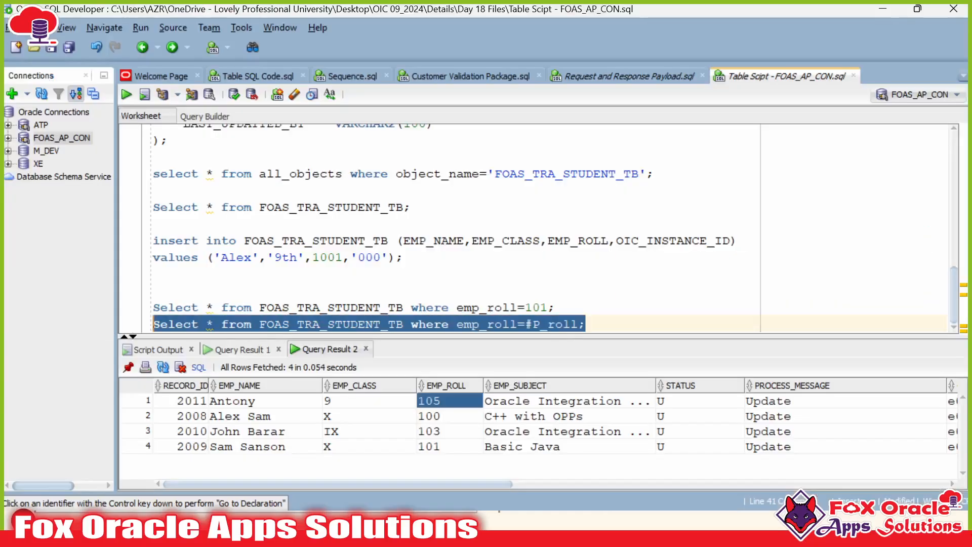
pyautogui.hotkey('ctrl', 'c')
pyautogui.hotkey('alt', 'Tab')
pyautogui.click(687, 294)
pyautogui.hotkey('ctrl', 'a')
pyautogui.hotkey('ctrl', 'v')
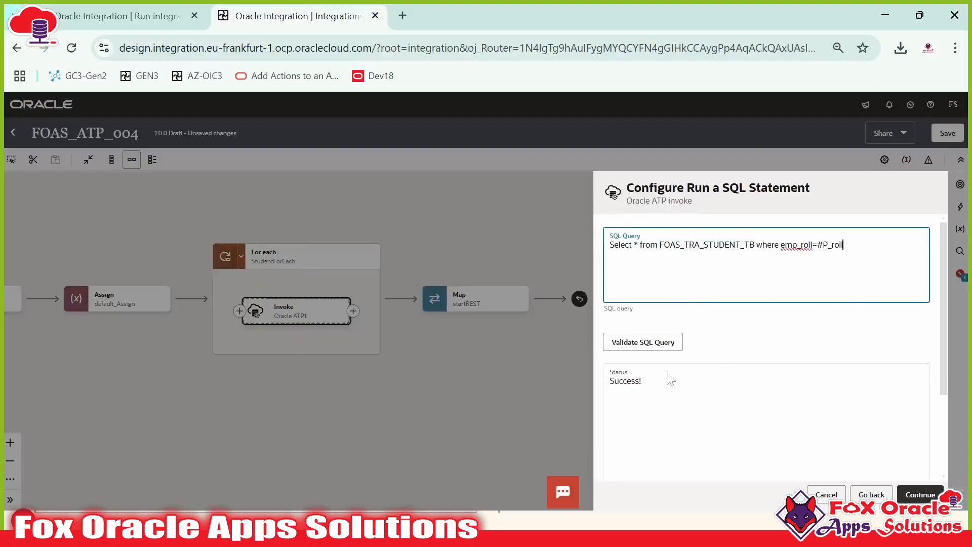
pyautogui.click(643, 342)
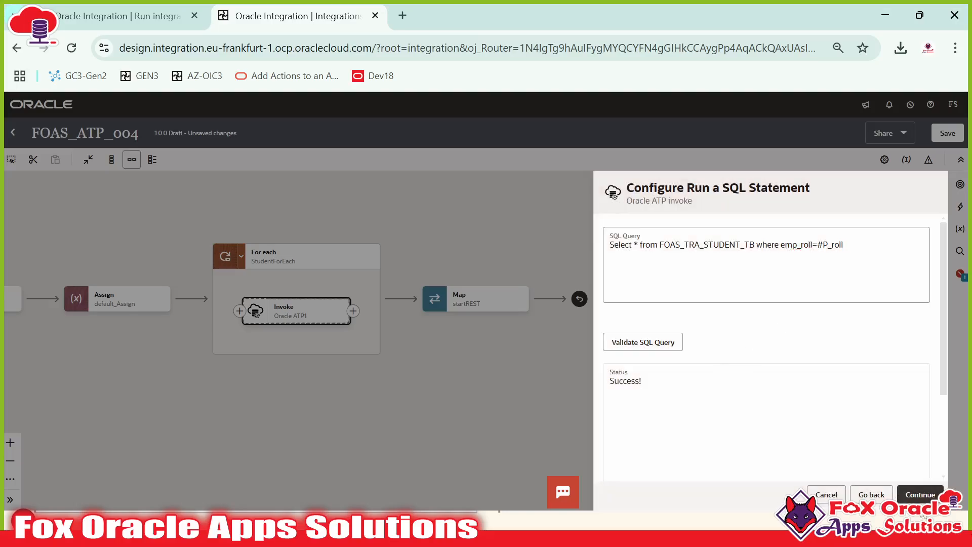
pyautogui.click(929, 495)
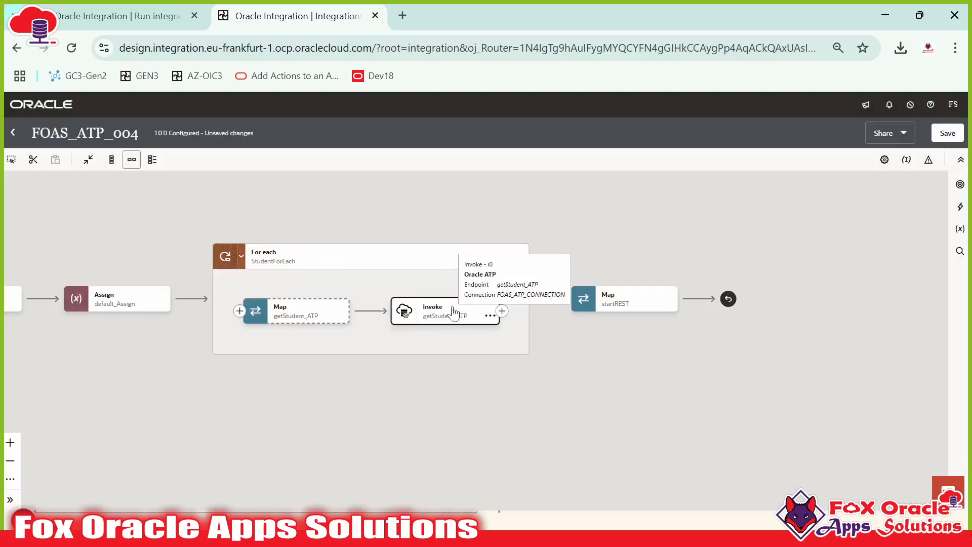
# Step: Review the select's parts in SQL Developer: *, FOAS_TRA_STUDENT_TB, emp_roll and #P_roll
pyautogui.hotkey('alt', 'Tab')
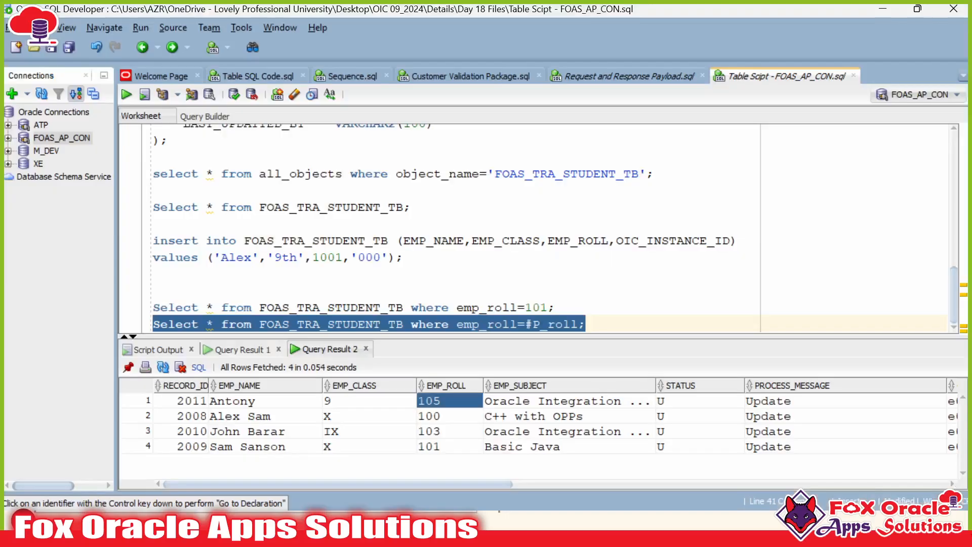
pyautogui.click(526, 325)
pyautogui.hotkey('shift', 'End')
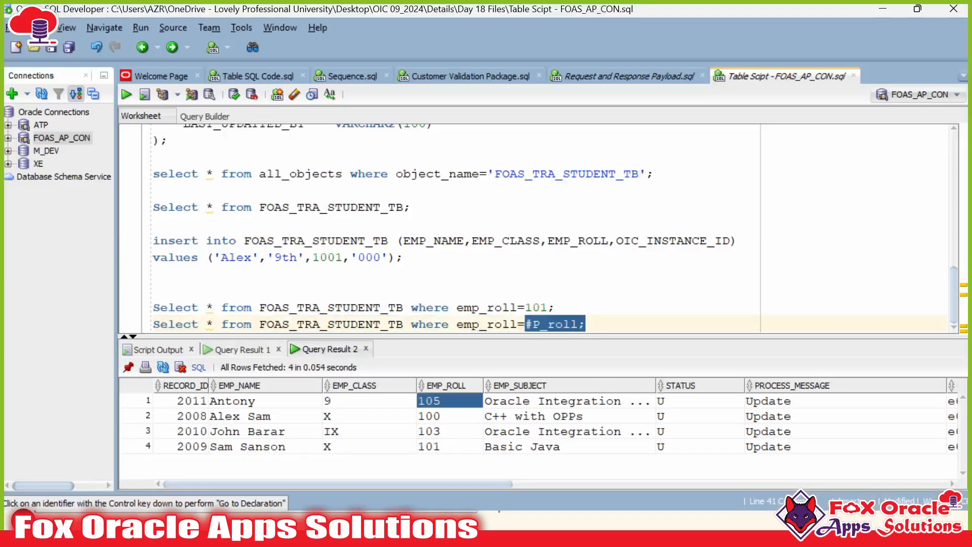
pyautogui.moveTo(214, 325); pyautogui.dragTo(199, 325)
pyautogui.click(206, 324)
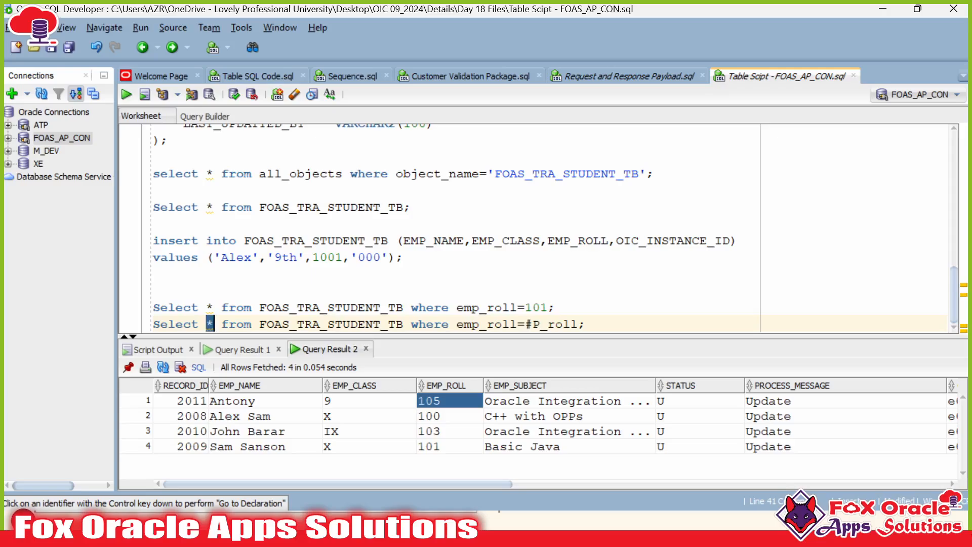
pyautogui.doubleClick(331, 324)
pyautogui.doubleClick(472, 324)
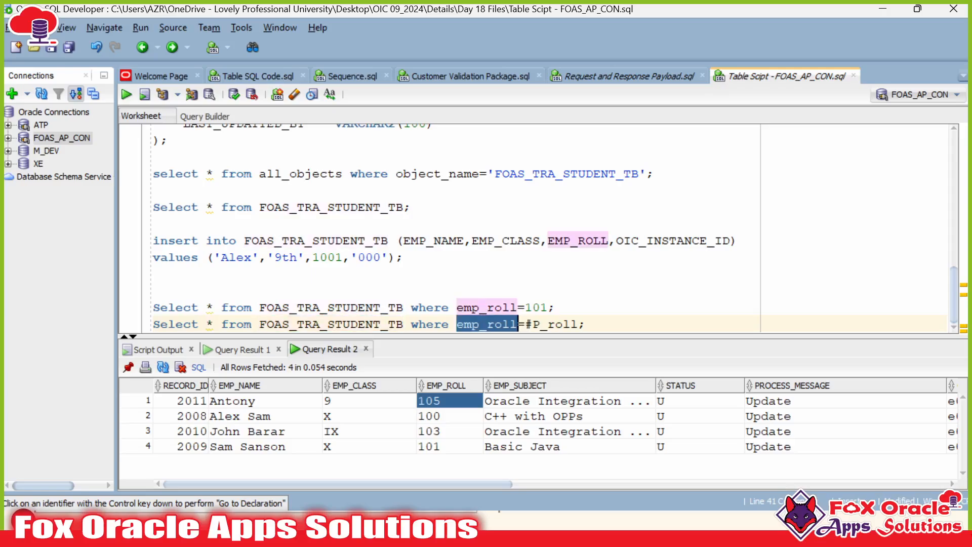
pyautogui.click(495, 324)
pyautogui.moveTo(526, 324); pyautogui.dragTo(579, 324)
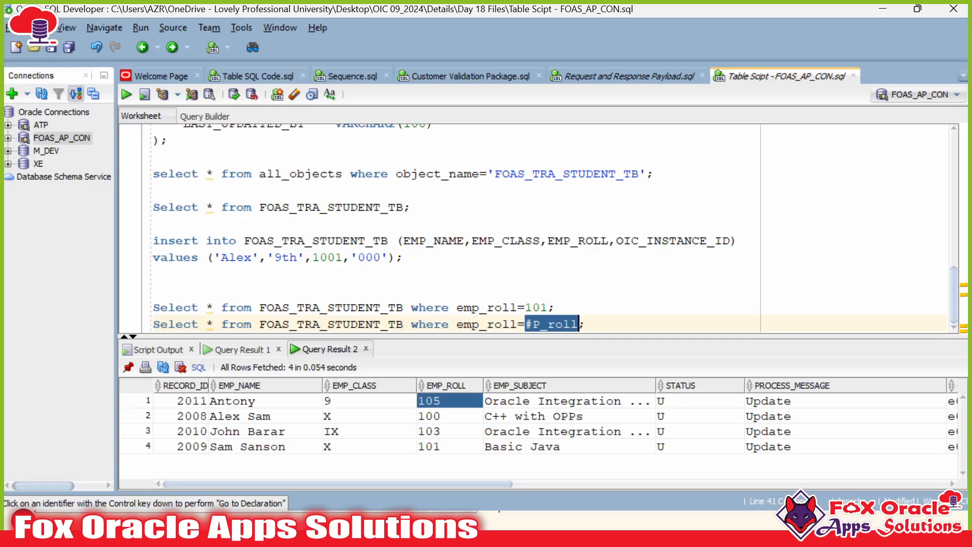
pyautogui.hotkey('alt', 'Tab')
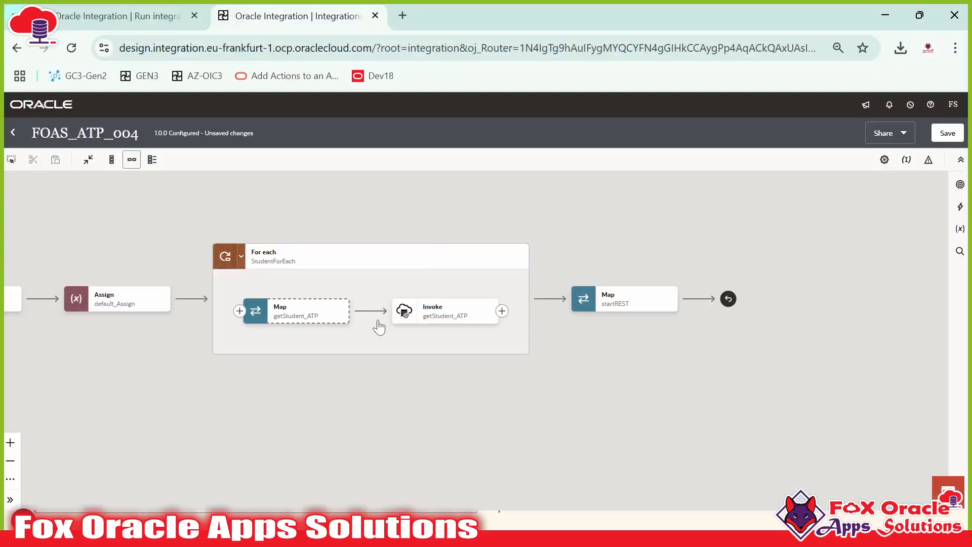
# Step: Map Student Info Roll No from StudentForEach_LoopVar to P_roll, validate, and return to the canvas
pyautogui.moveTo(377, 327); pyautogui.dragTo(453, 329)
pyautogui.click(372, 322)
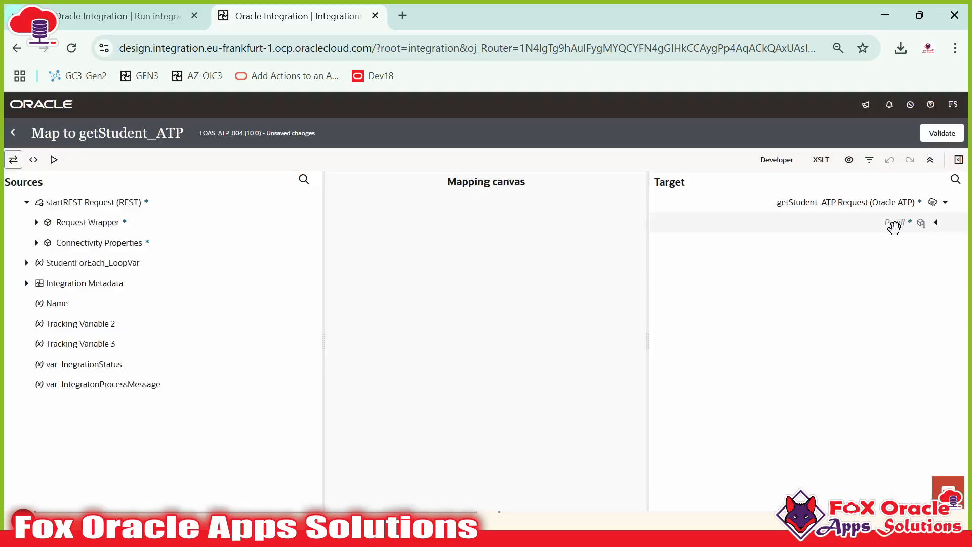
pyautogui.click(902, 222)
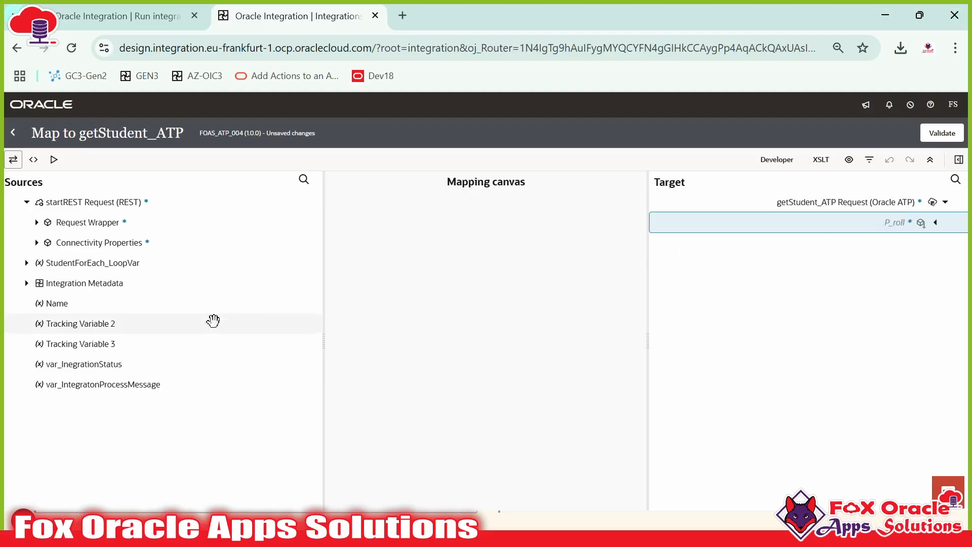
pyautogui.click(37, 263)
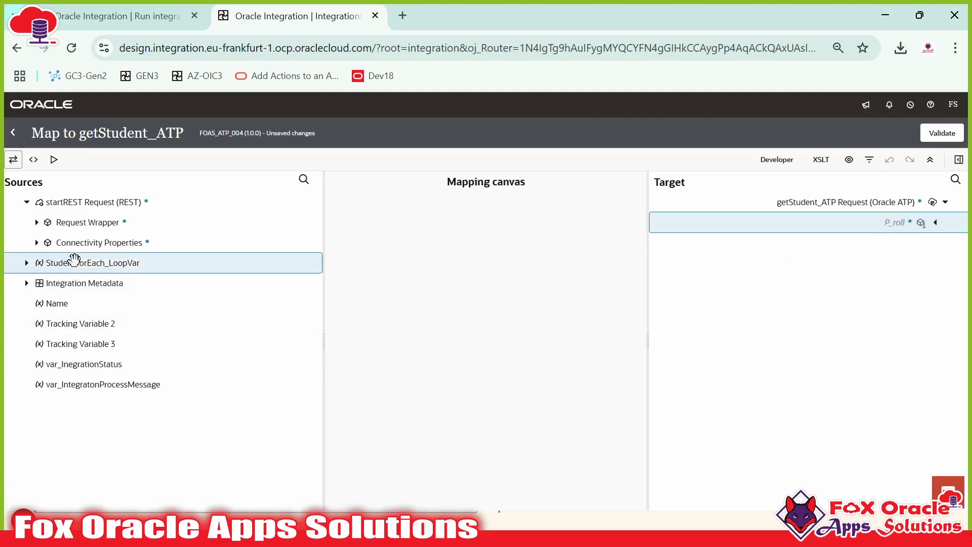
pyautogui.click(27, 264)
pyautogui.click(37, 283)
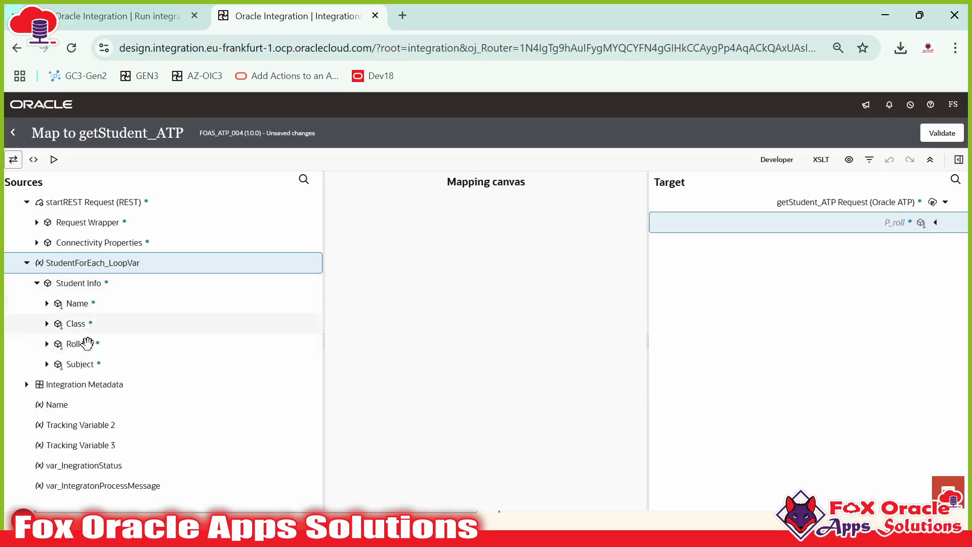
pyautogui.moveTo(87, 343); pyautogui.dragTo(906, 227)
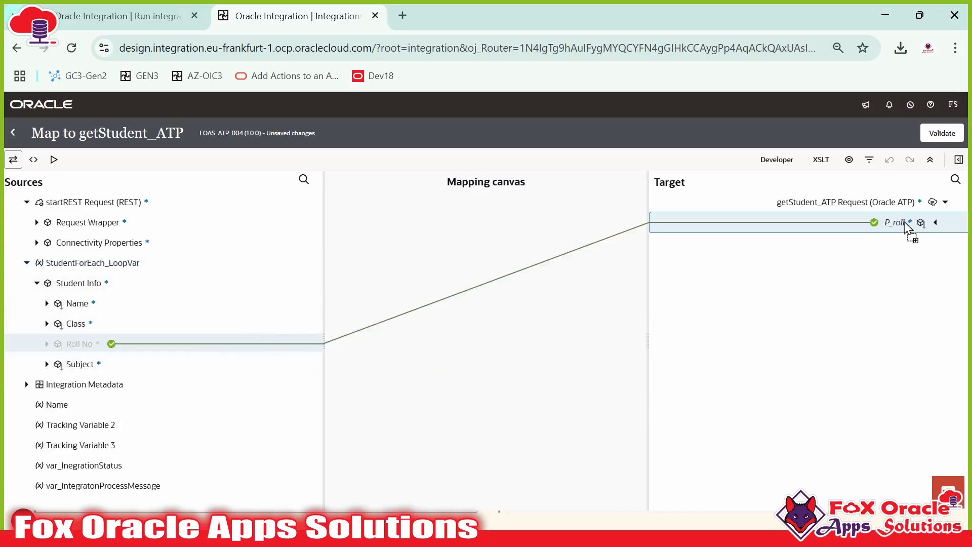
pyautogui.click(937, 133)
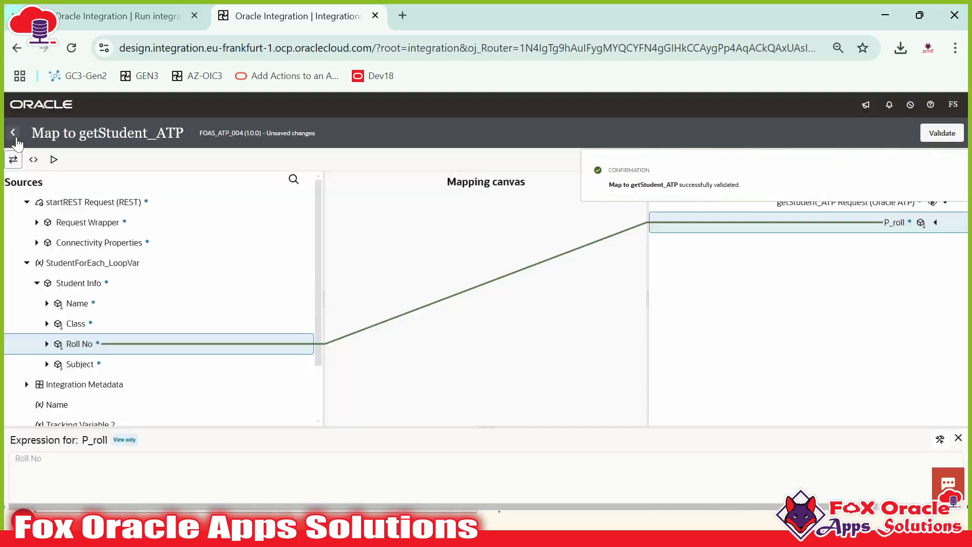
pyautogui.click(13, 134)
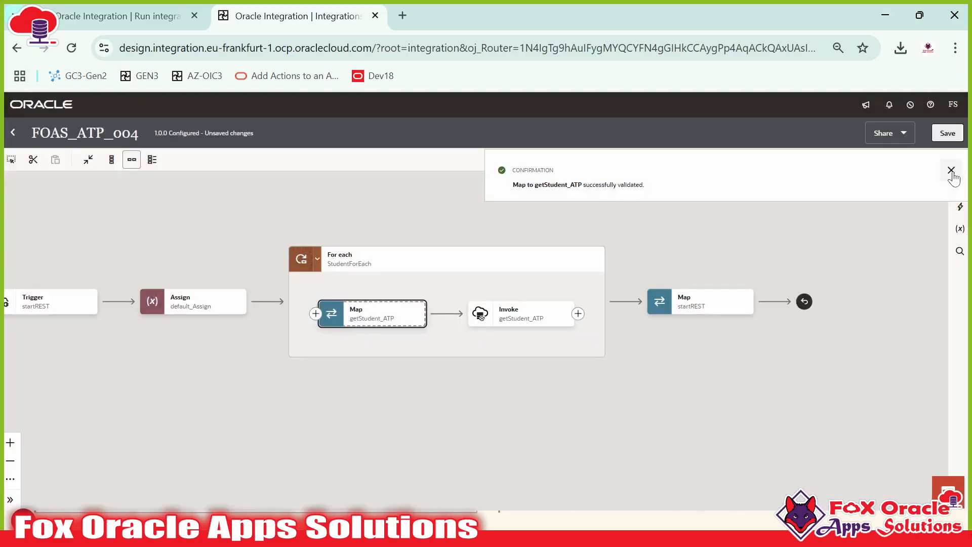
# Step: Dismiss the banner and drop a Switch from the Logic actions right after getStudent_ATP
pyautogui.click(951, 170)
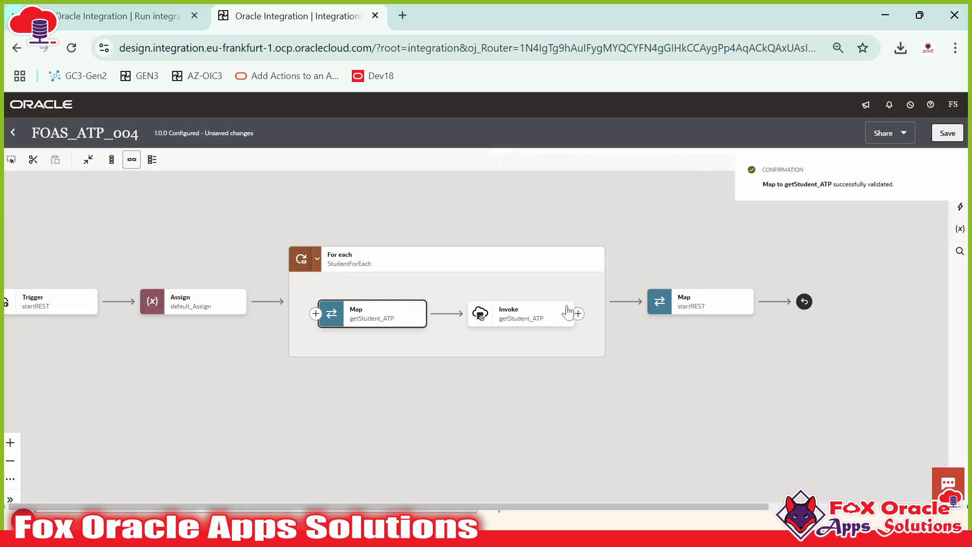
pyautogui.click(519, 325)
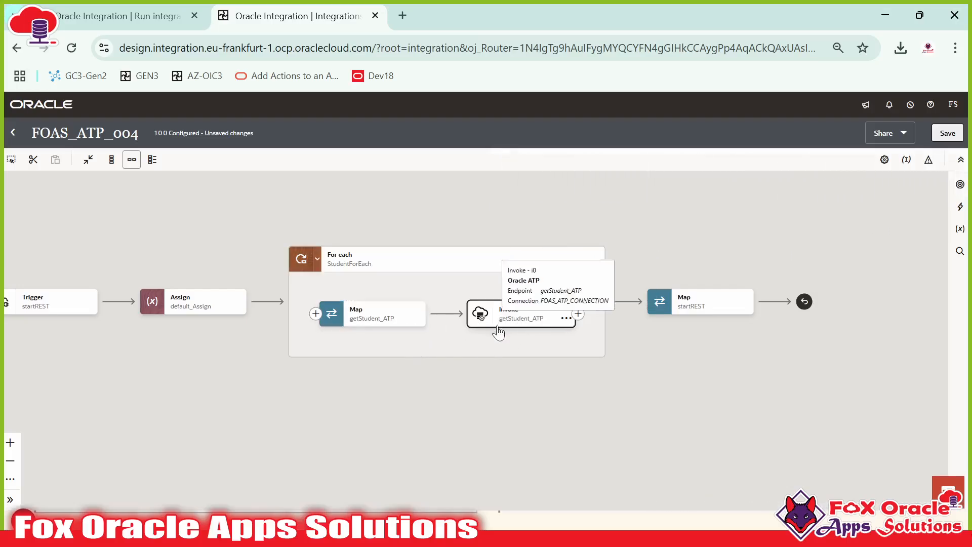
pyautogui.click(533, 318)
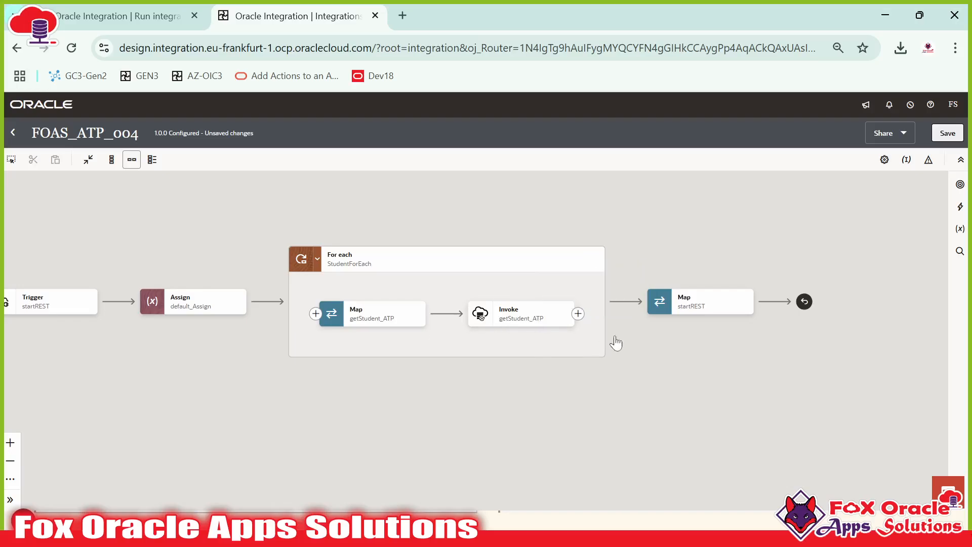
pyautogui.click(960, 208)
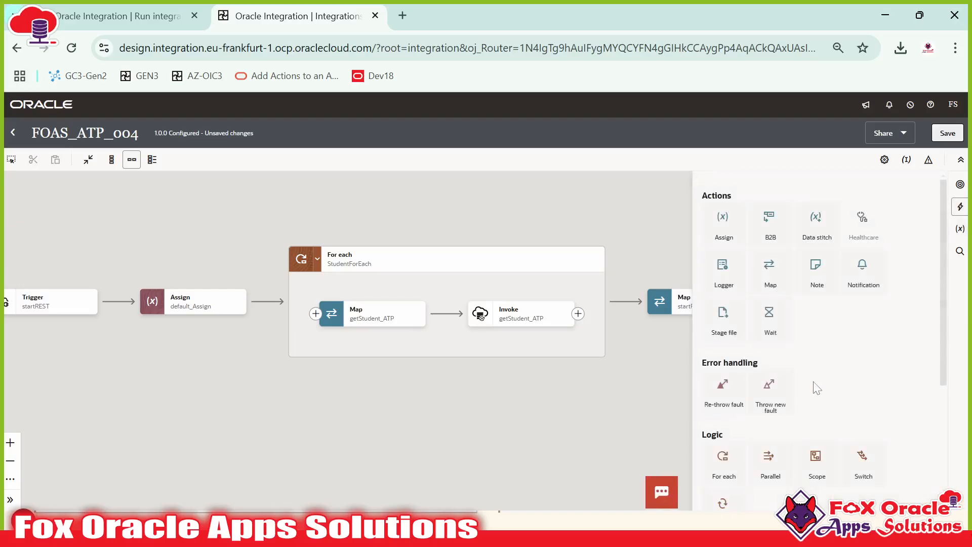
pyautogui.scroll(-2, 805, 339)
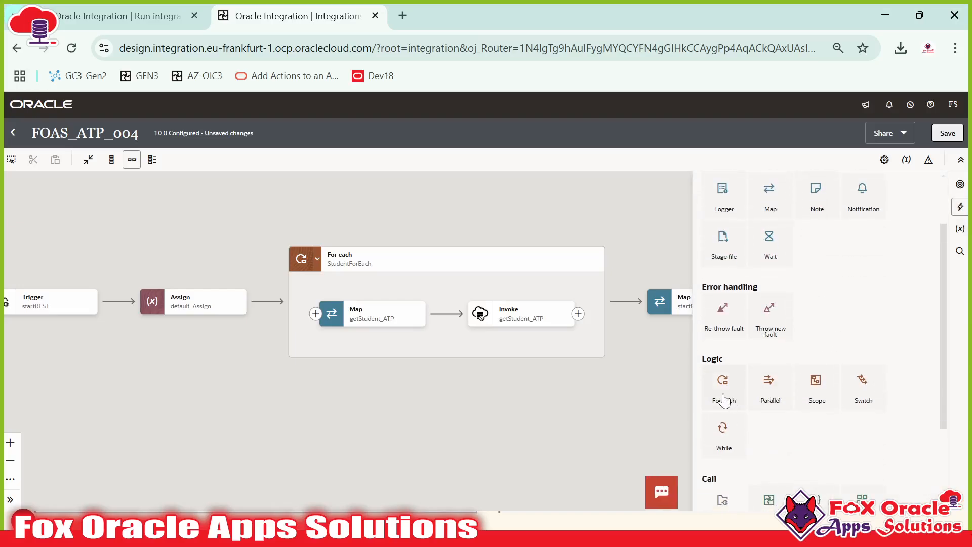
pyautogui.moveTo(863, 397); pyautogui.dragTo(578, 314)
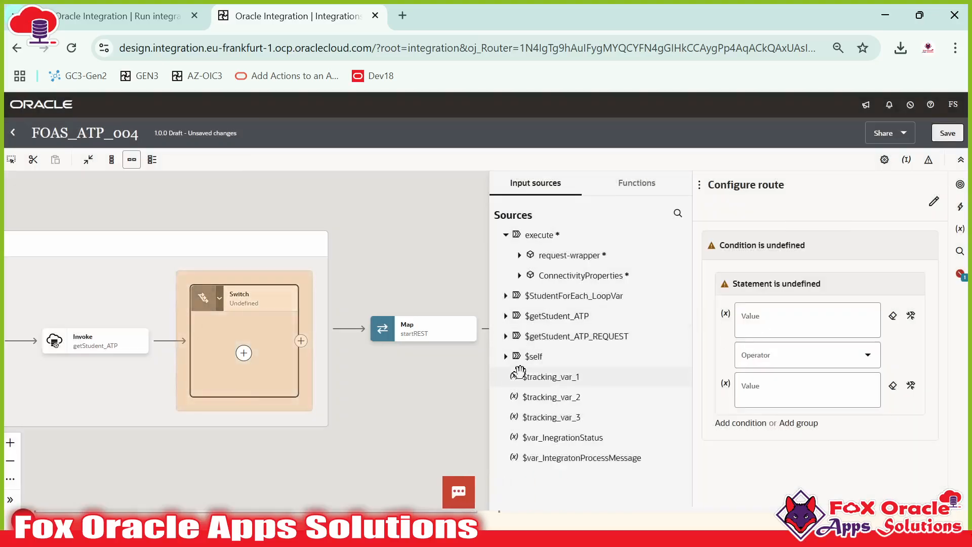
# Step: Expand the $getStudent_ATP response and drop the count function into the route condition's first value
pyautogui.moveTo(94, 339)
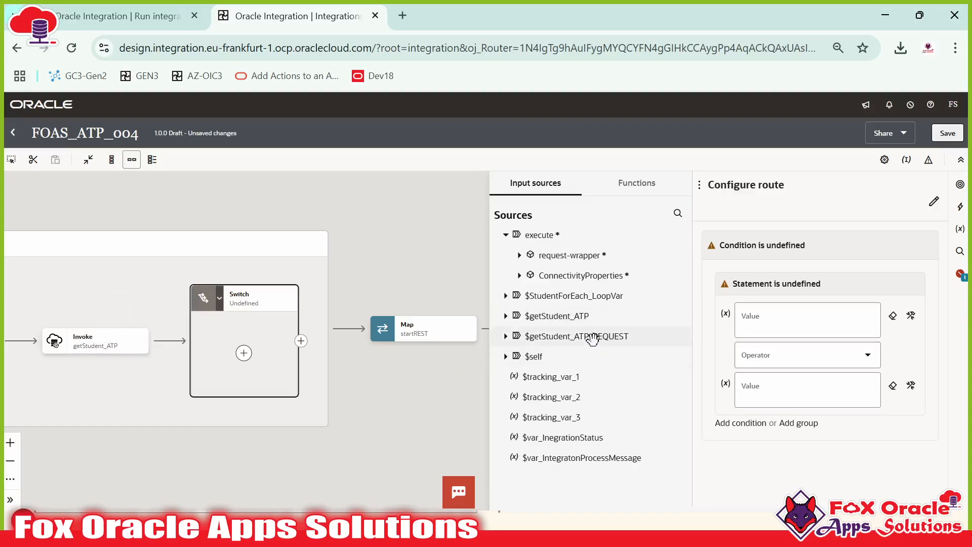
pyautogui.click(505, 315)
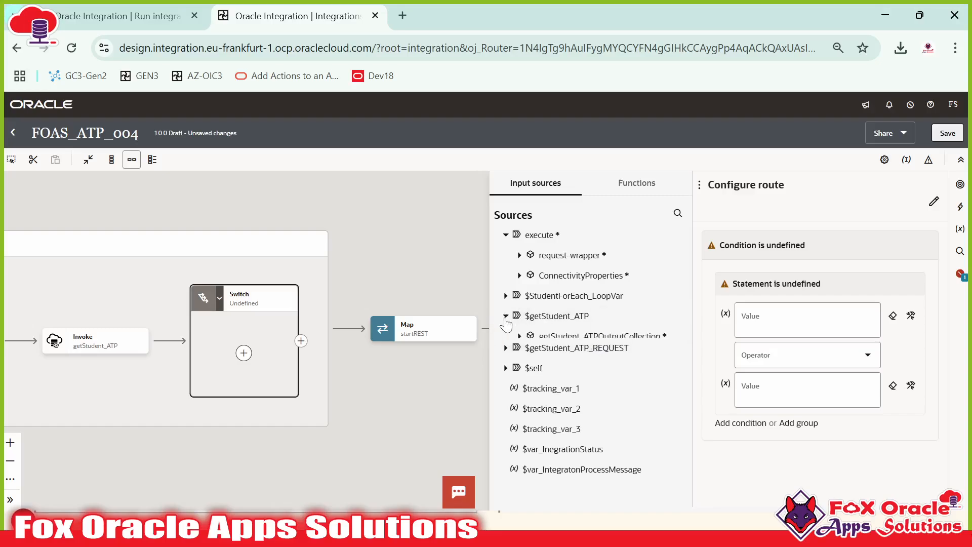
pyautogui.click(520, 336)
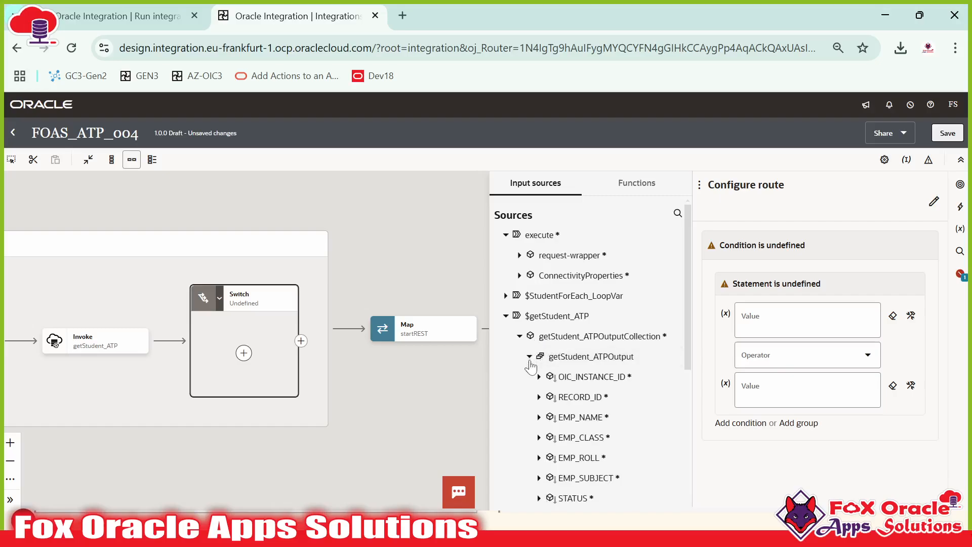
pyautogui.scroll(-5, 530, 365)
pyautogui.scroll(4, 569, 369)
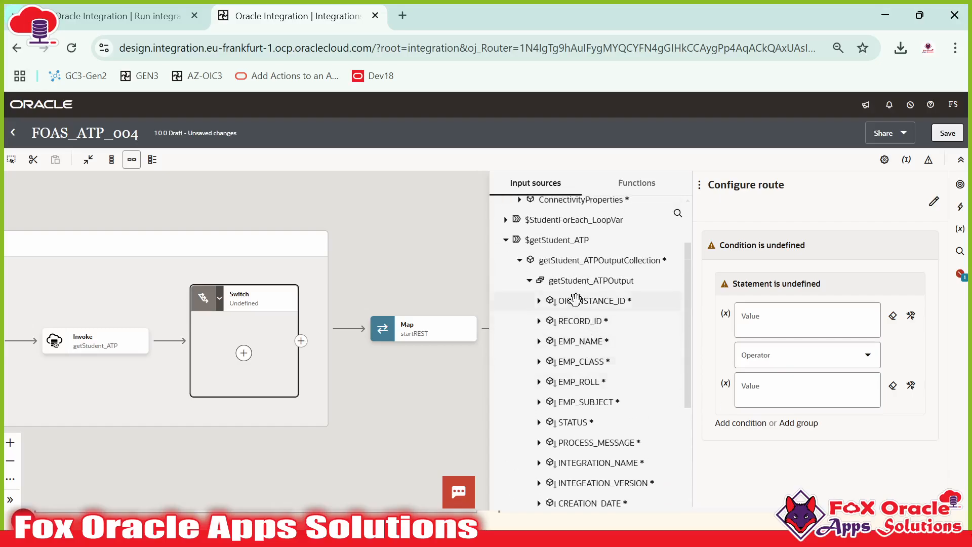
pyautogui.scroll(2, 627, 332)
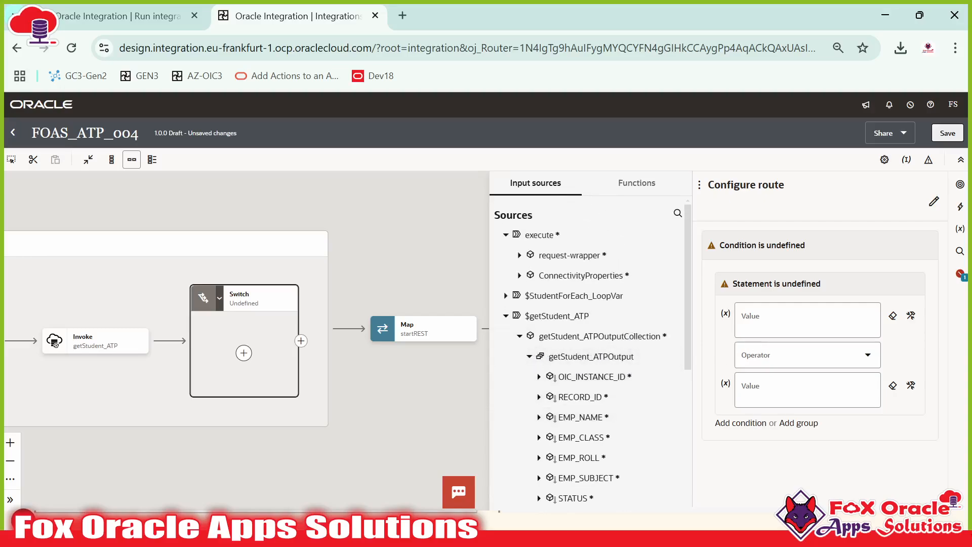
pyautogui.click(807, 319)
pyautogui.click(632, 185)
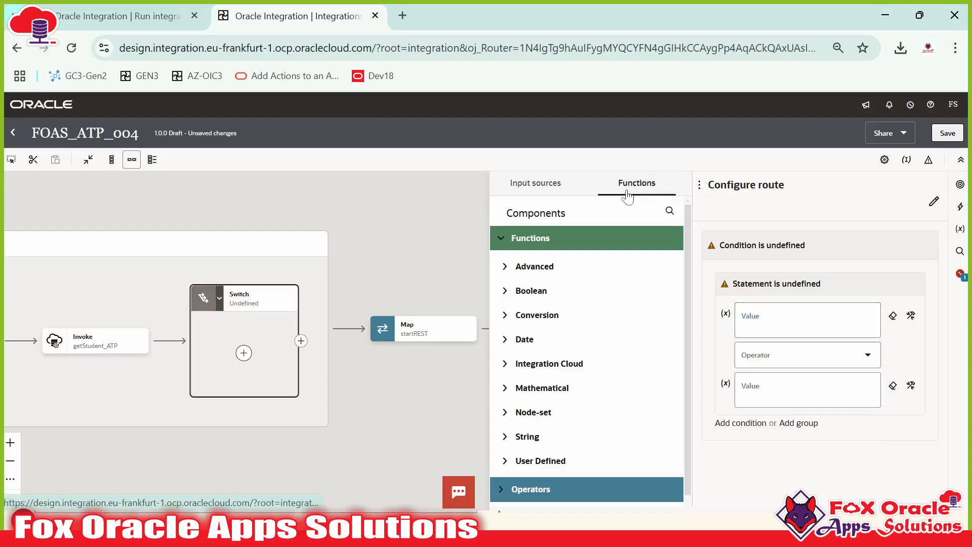
pyautogui.click(669, 211)
pyautogui.write('count')
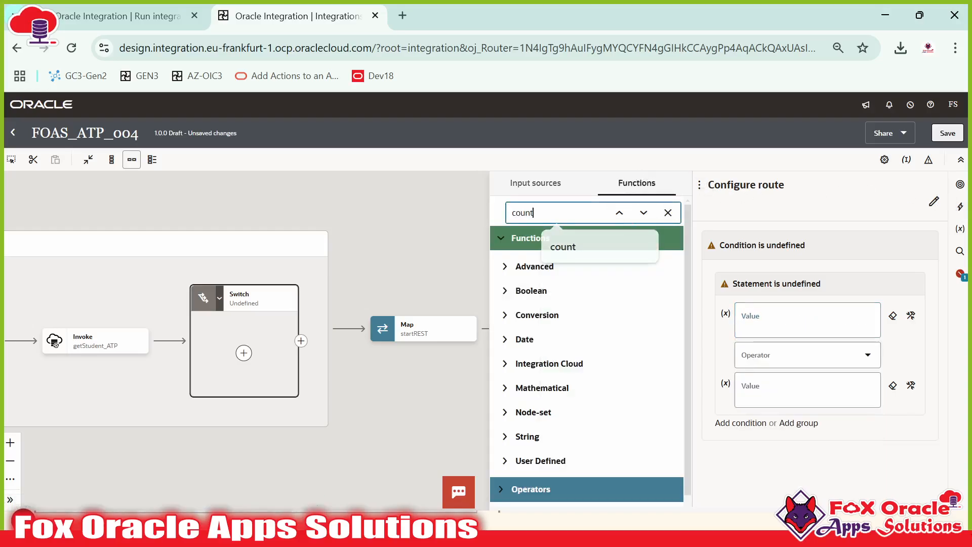
pyautogui.press('Return')
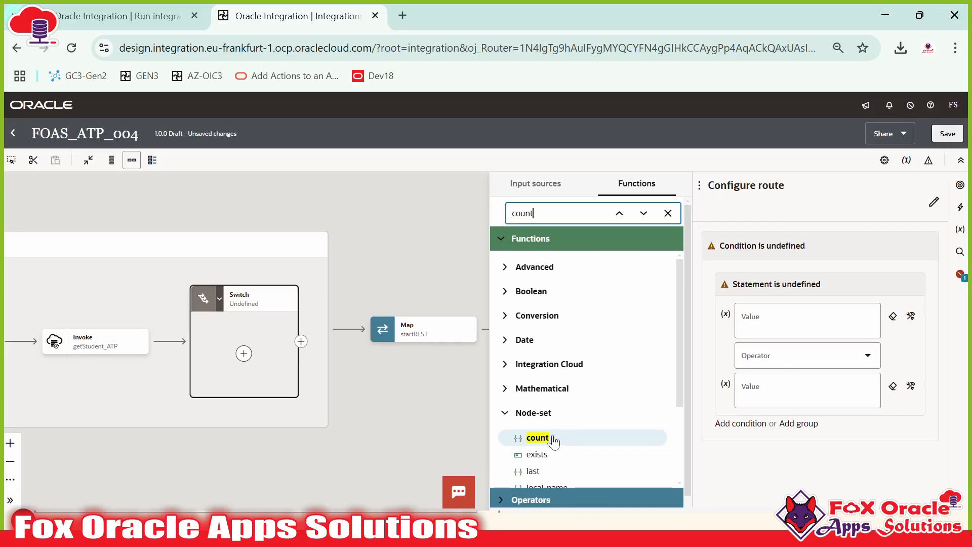
pyautogui.moveTo(554, 441); pyautogui.dragTo(807, 320)
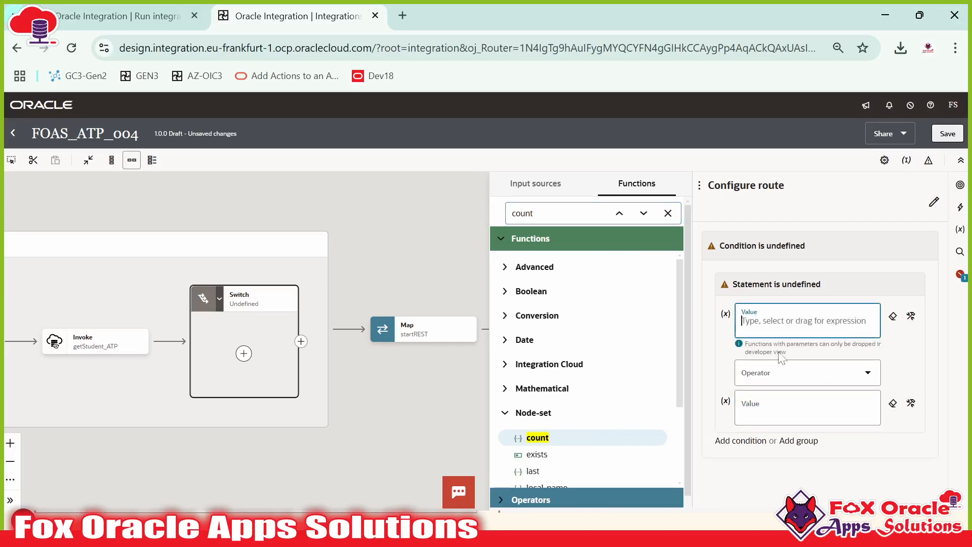
pyautogui.moveTo(701, 353); pyautogui.dragTo(608, 389)
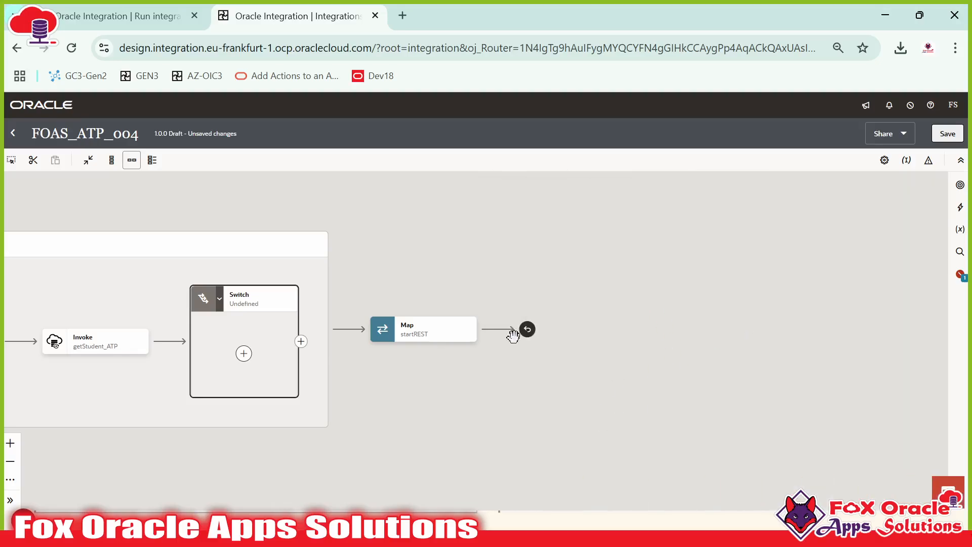
# Step: Reopen the Switch route and place fn:count in the first value using expression editing
pyautogui.click(244, 354)
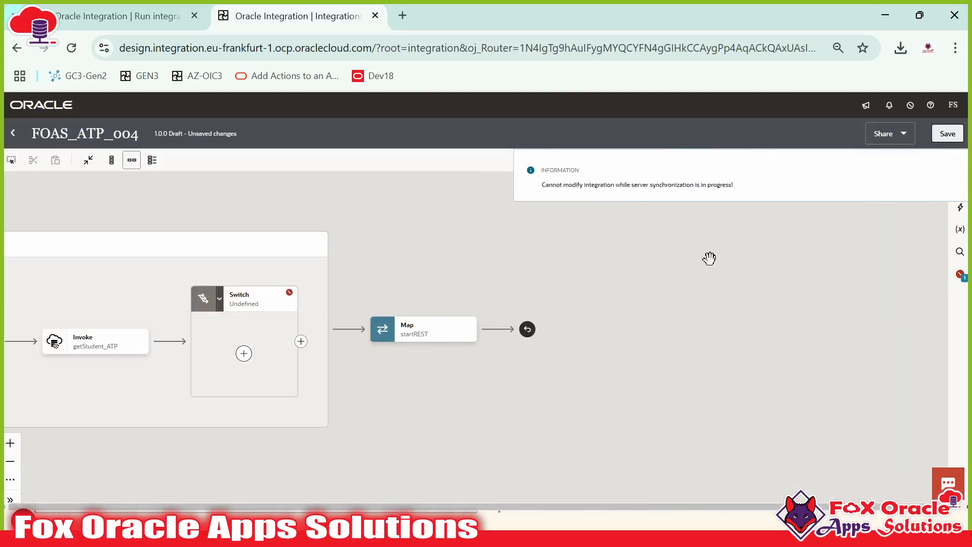
pyautogui.click(950, 171)
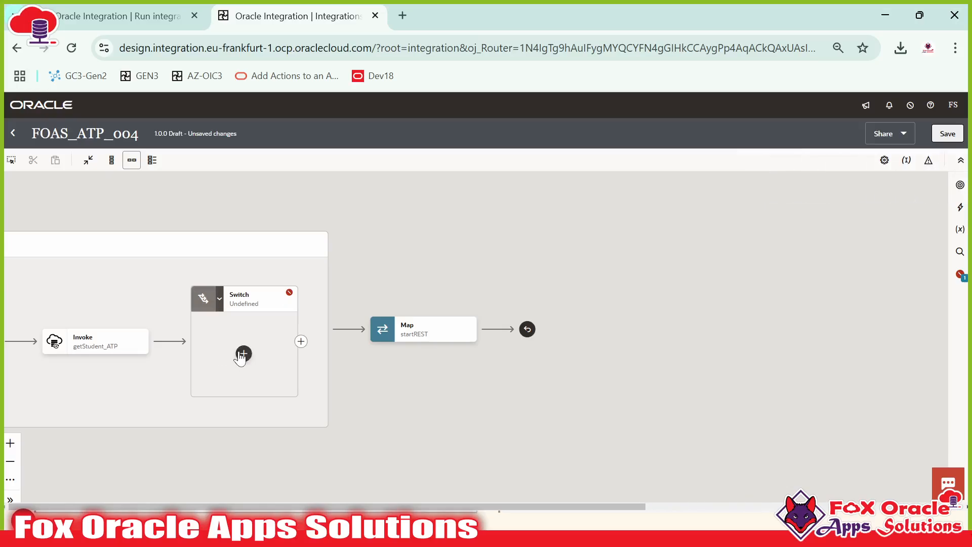
pyautogui.click(252, 314)
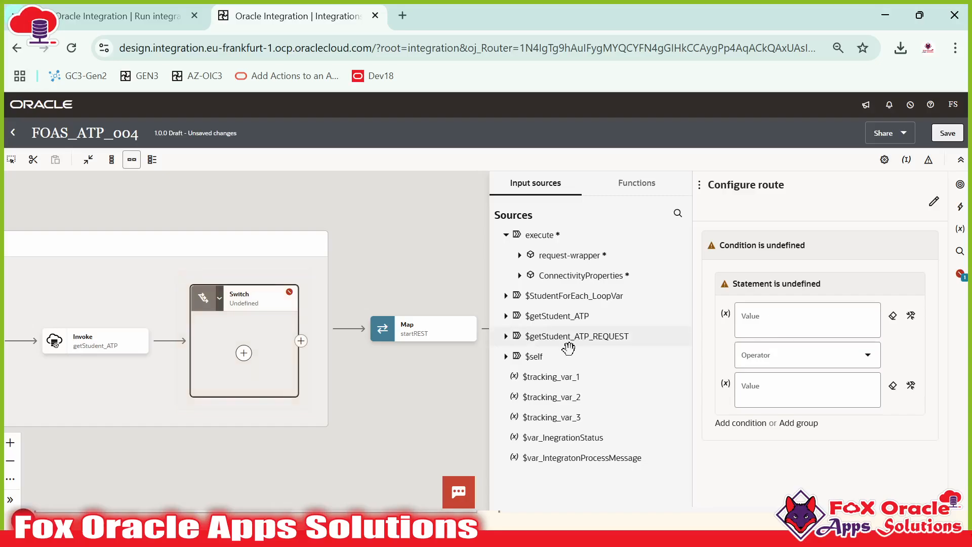
pyautogui.click(621, 189)
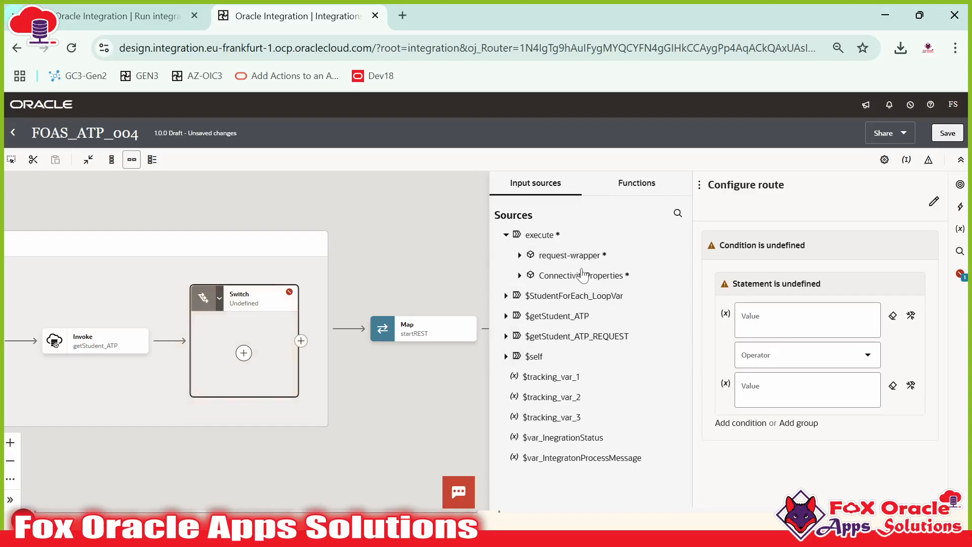
pyautogui.click(911, 317)
pyautogui.click(669, 212)
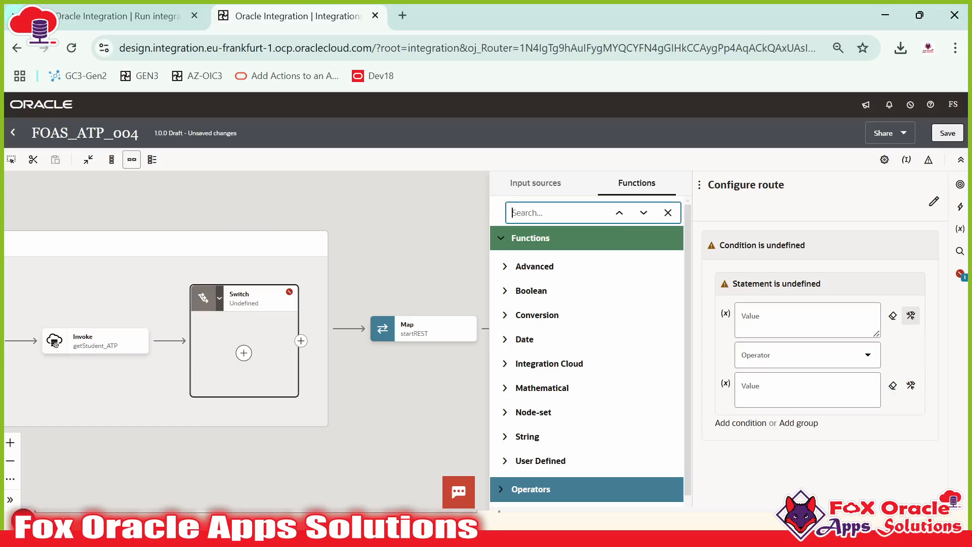
pyautogui.write('count')
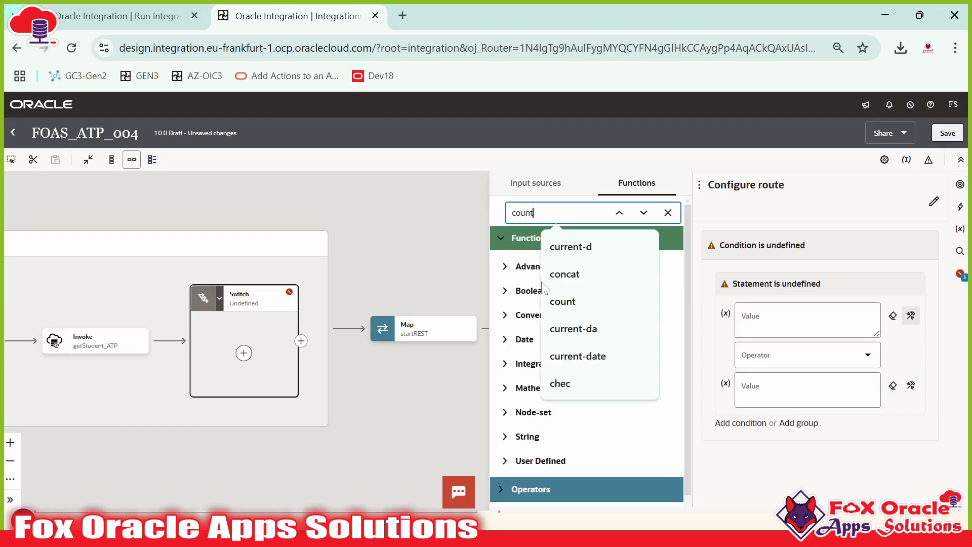
pyautogui.press('Return')
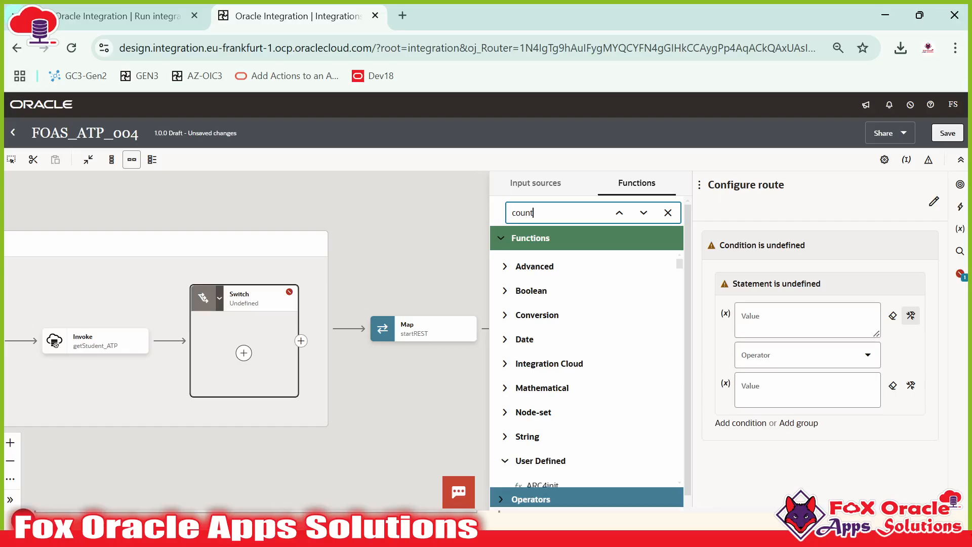
pyautogui.press('BackSpace')
pyautogui.press('BackSpace')
pyautogui.press('BackSpace')
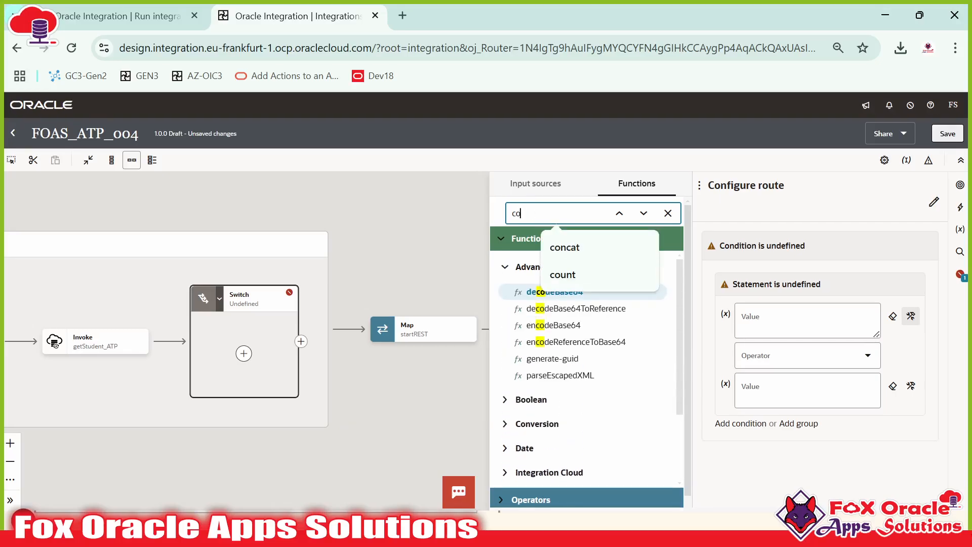
pyautogui.write('unt')
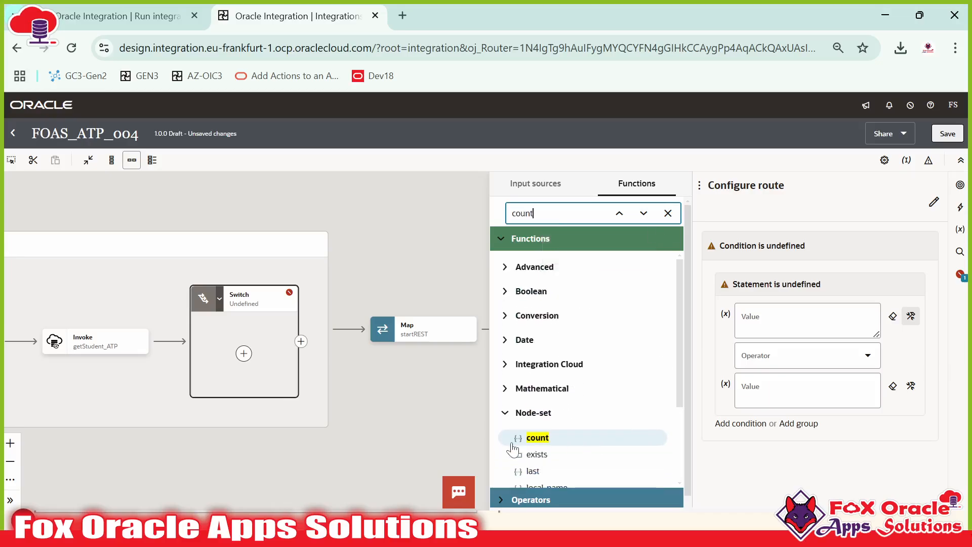
pyautogui.moveTo(531, 439); pyautogui.dragTo(784, 329)
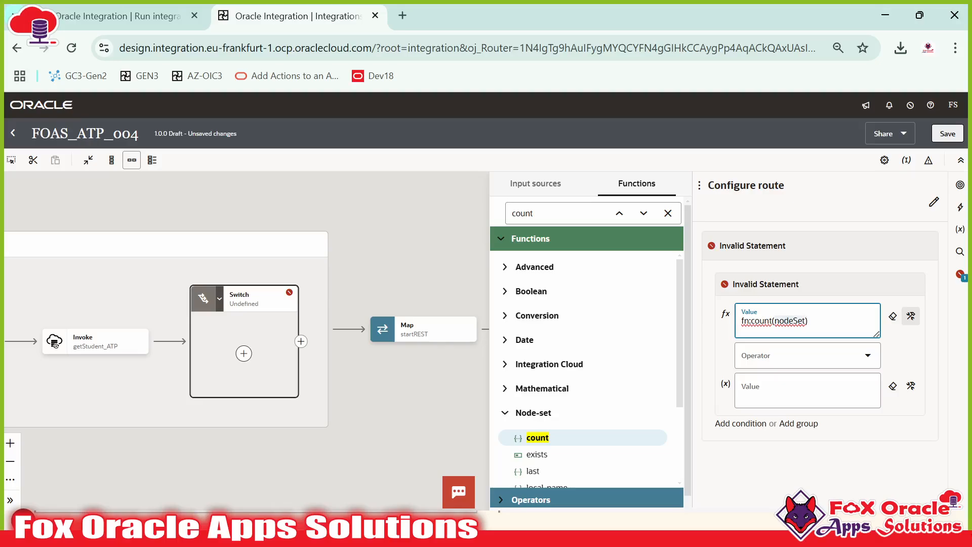
# Step: Drag getStudent_ATPOutput from getStudent_ATPOutputCollection into the fn:count condition
pyautogui.click(557, 190)
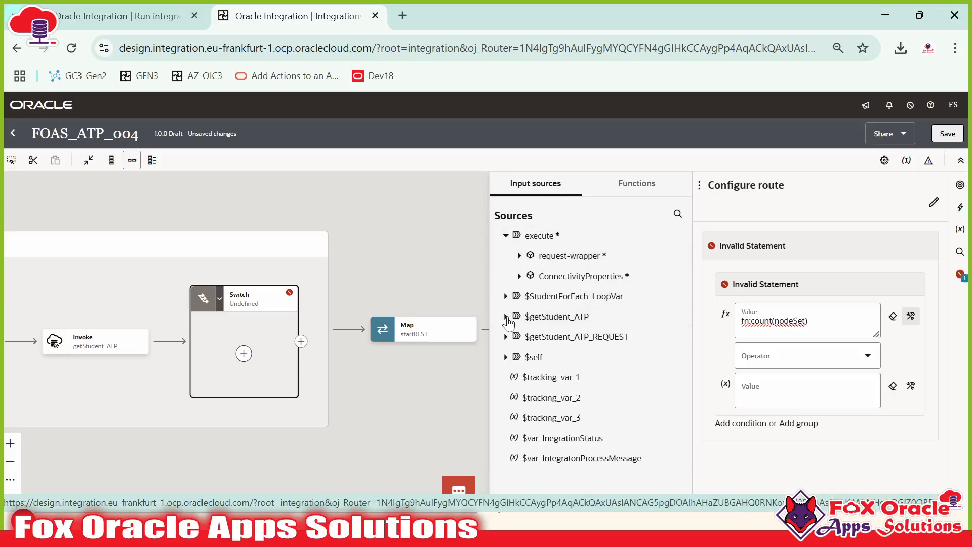
pyautogui.click(506, 317)
pyautogui.click(519, 337)
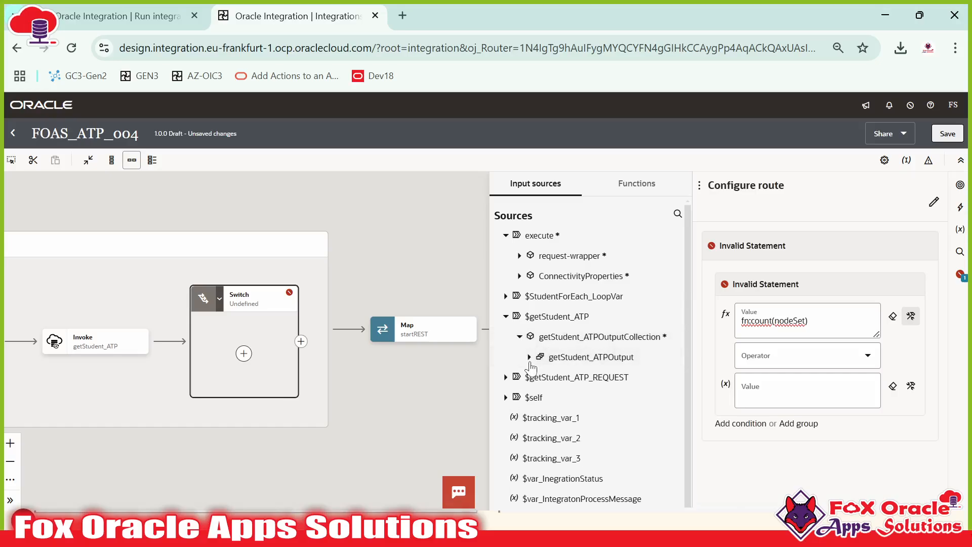
pyautogui.moveTo(587, 366); pyautogui.dragTo(805, 332)
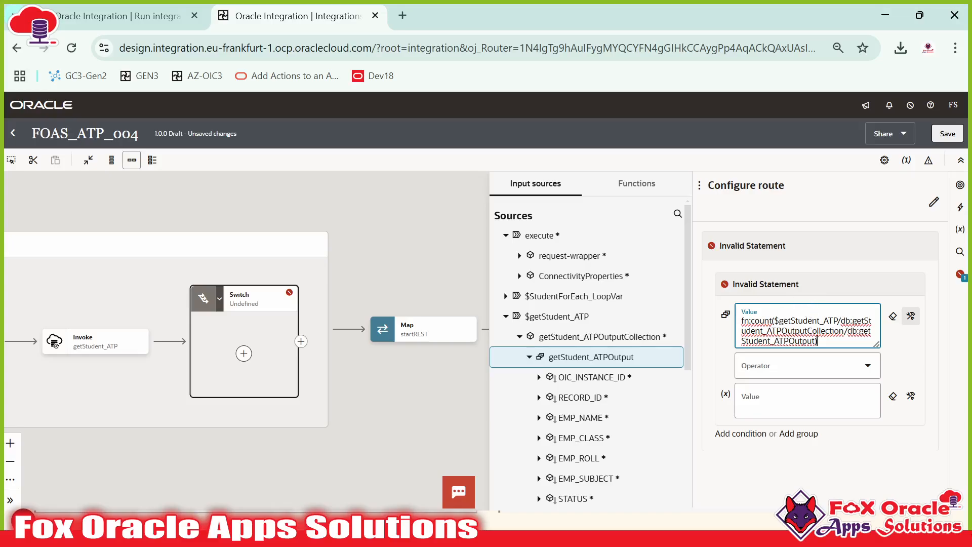
# Step: Make the route condition test that the count is greater than 0
pyautogui.click(785, 359)
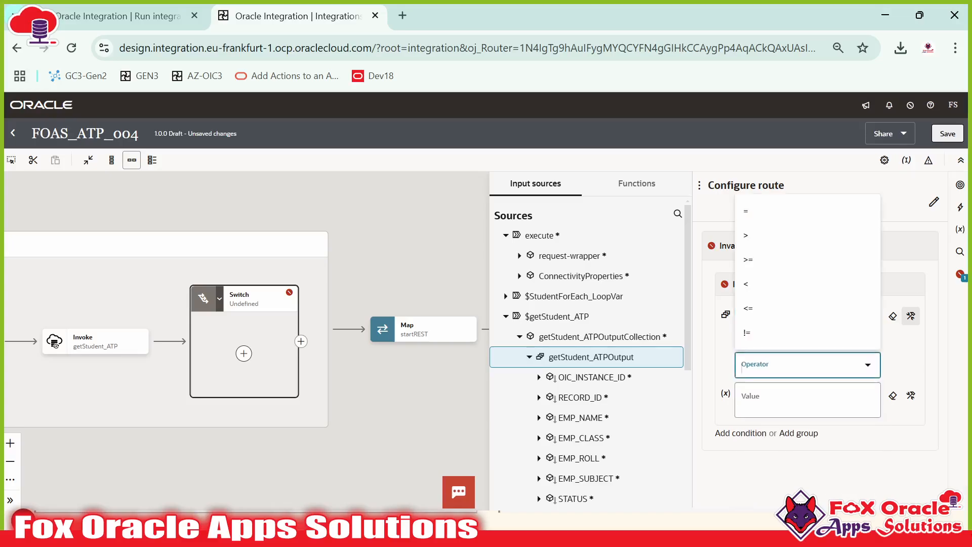
pyautogui.click(761, 234)
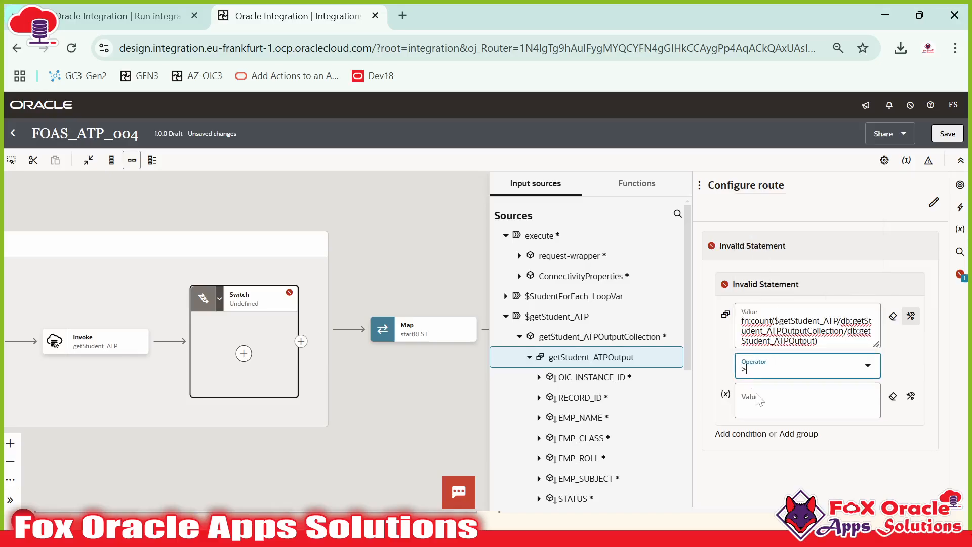
pyautogui.click(761, 404)
pyautogui.write('0')
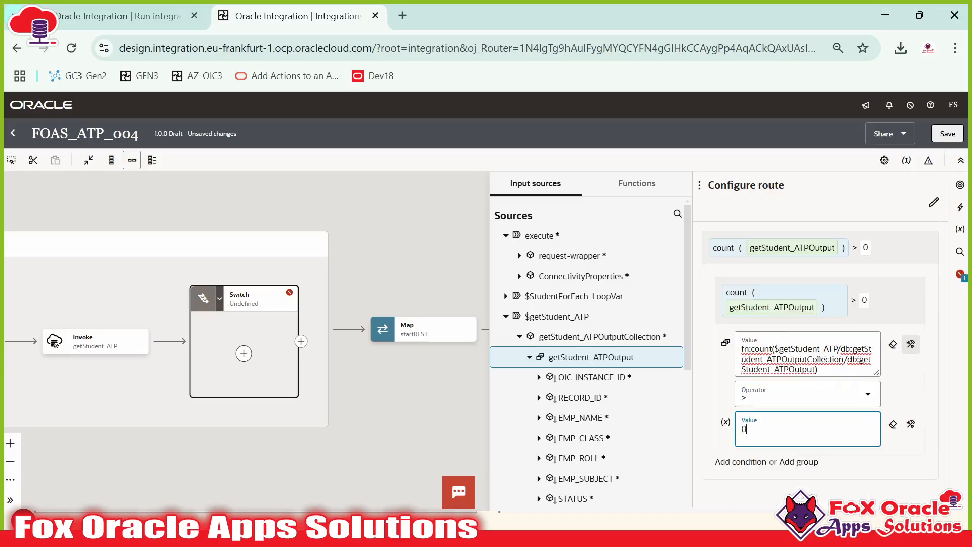
# Step: Name the route checkCountMoreThan0 and confirm the route configuration
pyautogui.click(803, 211)
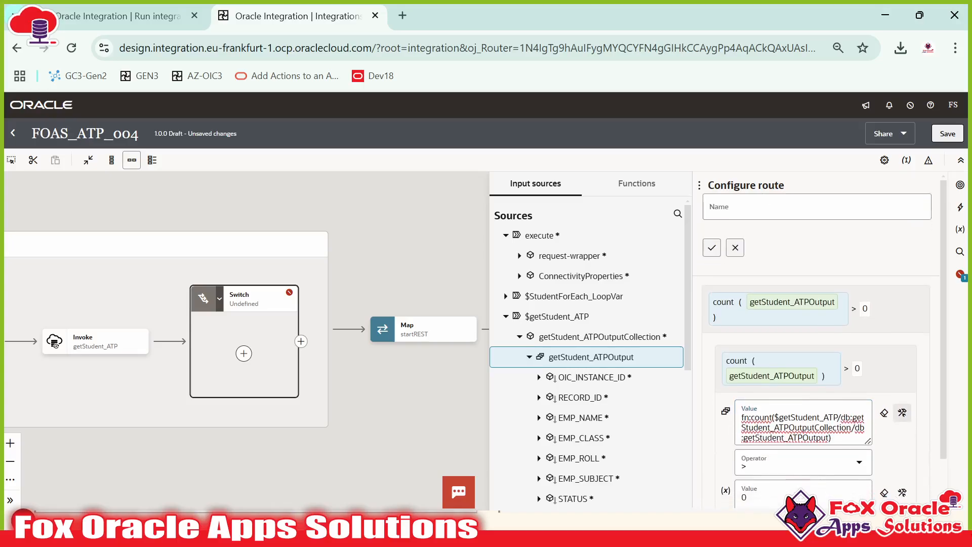
pyautogui.write('g')
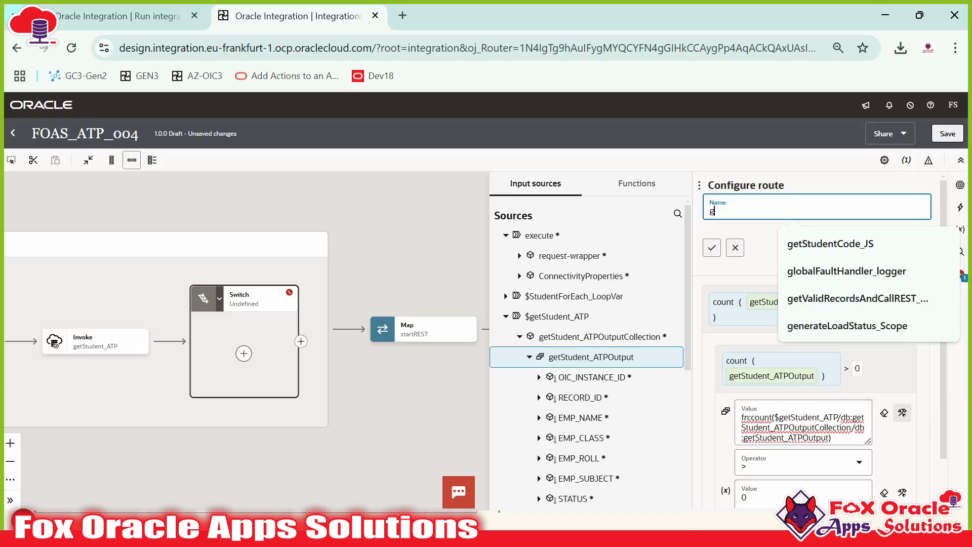
pyautogui.press('BackSpace')
pyautogui.write('checkCountMoreThan0')
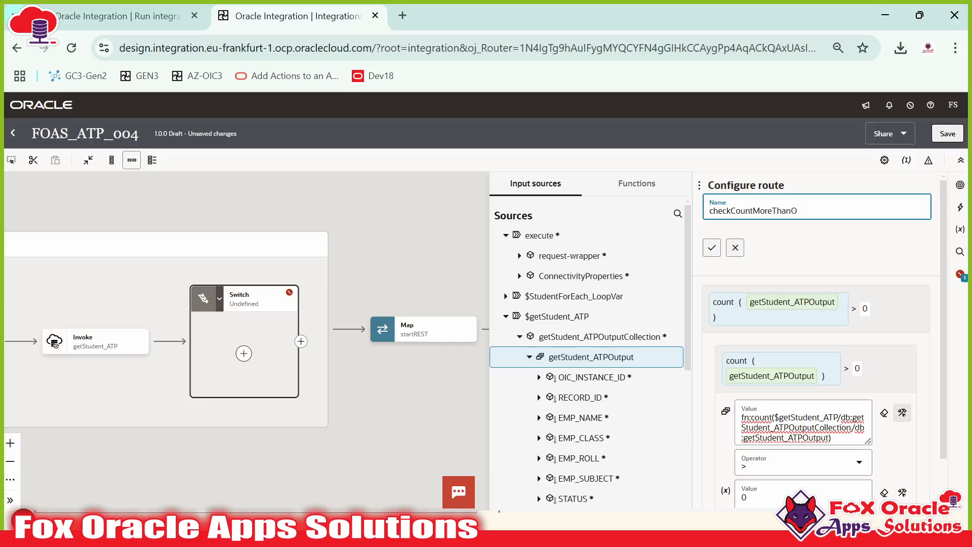
pyautogui.press('BackSpace')
pyautogui.click(712, 248)
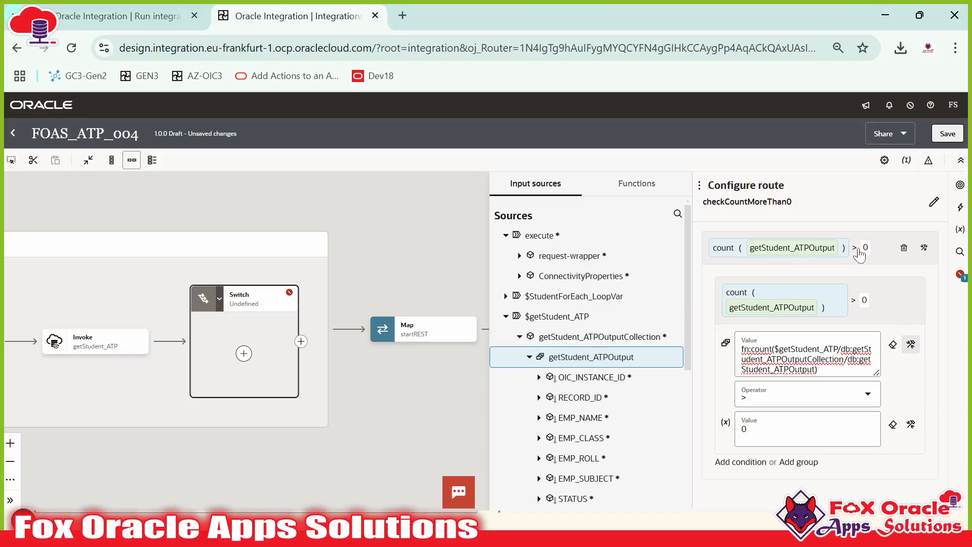
pyautogui.click(446, 277)
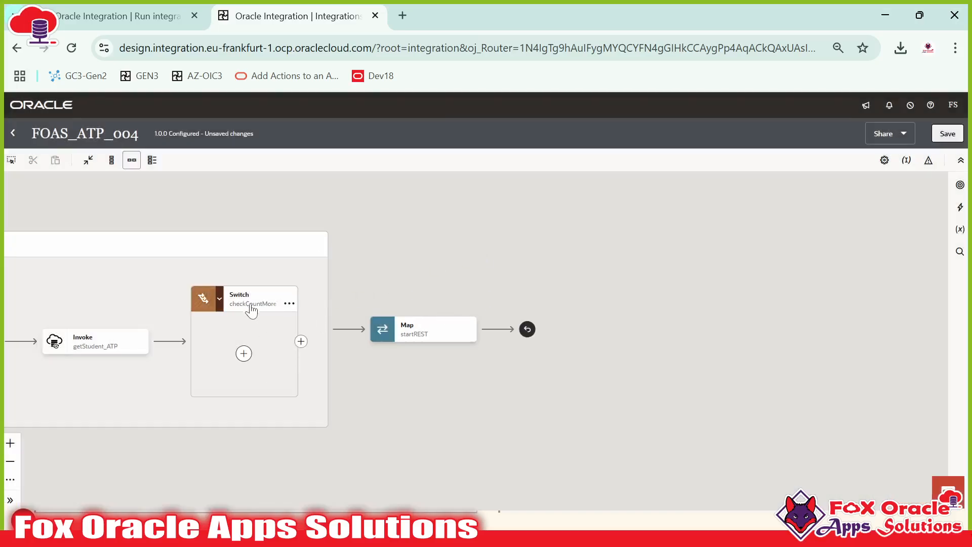
# Step: Save the FOAS_ATP_004 integration
pyautogui.moveTo(267, 322); pyautogui.dragTo(394, 315)
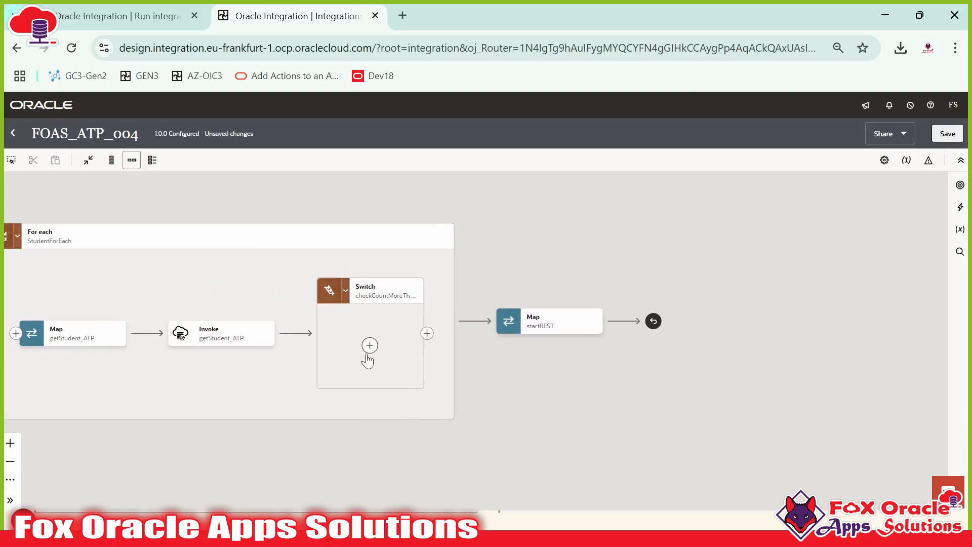
pyautogui.click(938, 138)
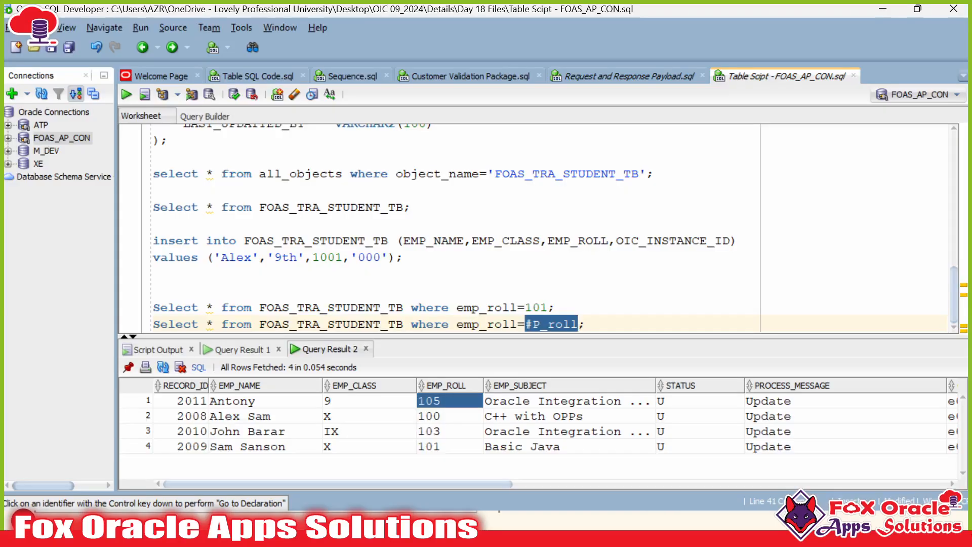
pyautogui.press('End')
# Step: Start a new 'Update FOAS_TRA_STUDENT_TB Set' statement below the selects
pyautogui.press('Return')
pyautogui.press('Return')
pyautogui.press('Return')
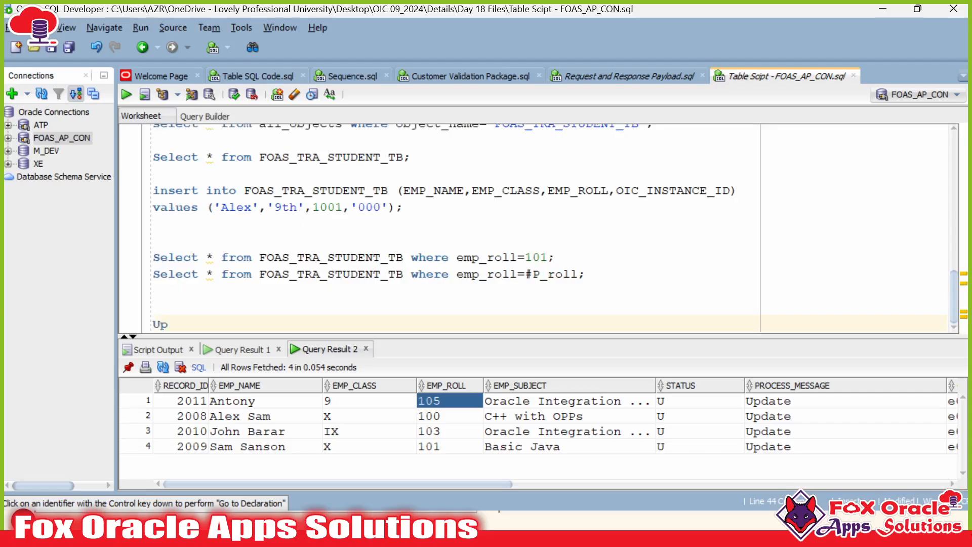
pyautogui.doubleClick(332, 156)
pyautogui.hotkey('ctrl', 'c')
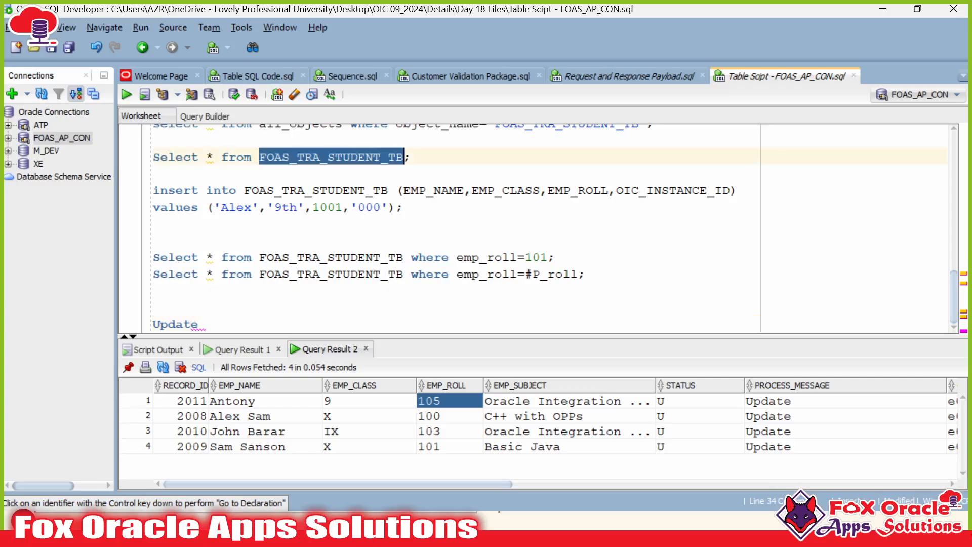
pyautogui.click(207, 324)
pyautogui.hotkey('ctrl', 'v')
pyautogui.write('S')
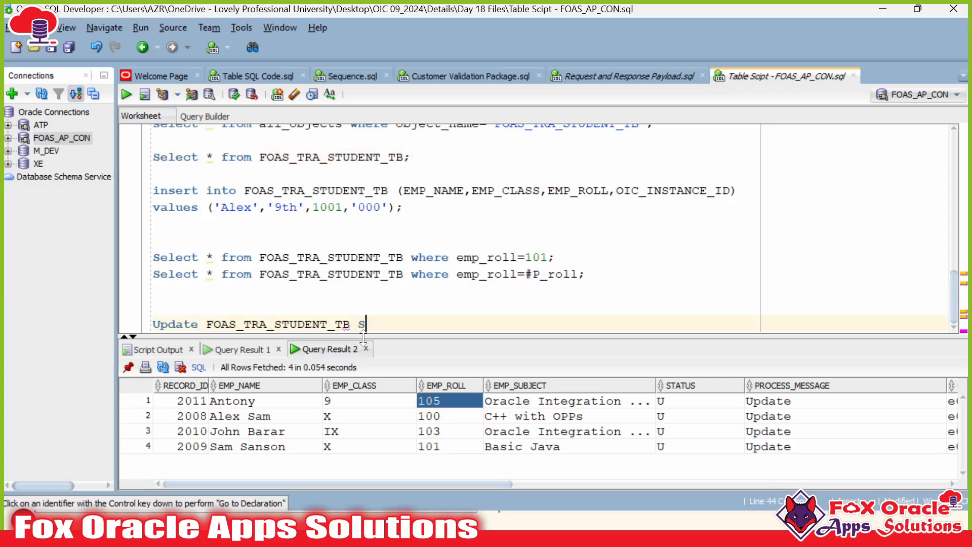
pyautogui.write('et')
# Step: Add EMP_NAME set to the P_name bind parameter
pyautogui.click(245, 404)
pyautogui.click(251, 387)
pyautogui.rightClick(252, 385)
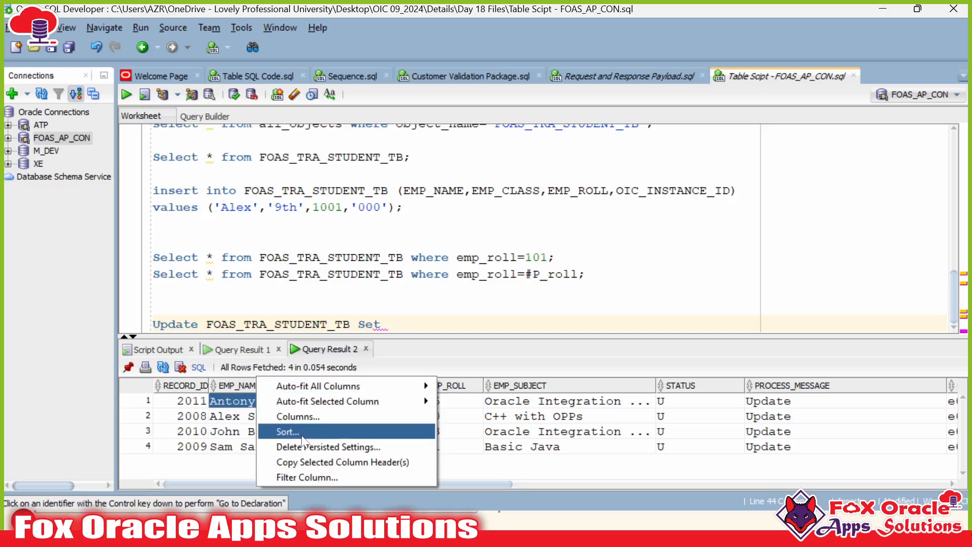
pyautogui.click(301, 460)
pyautogui.click(389, 324)
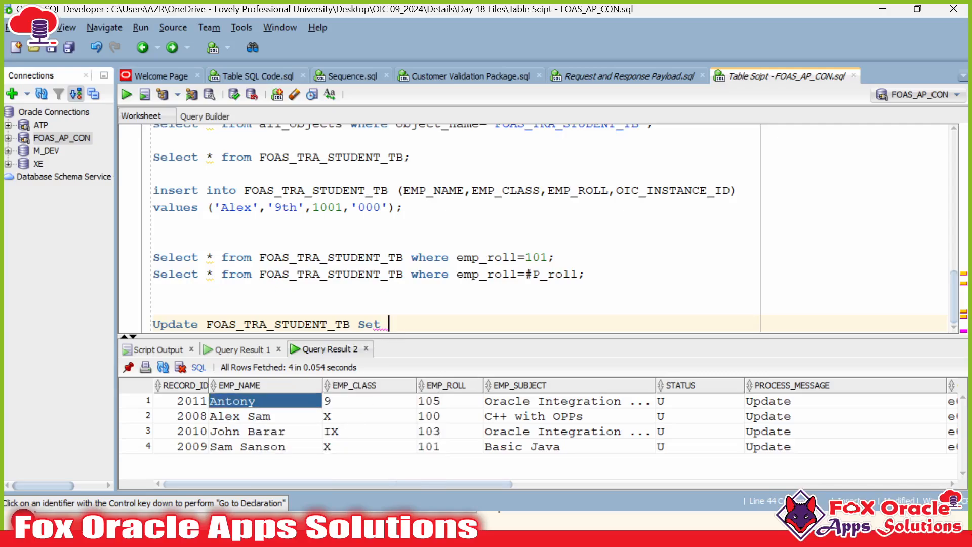
pyautogui.hotkey('ctrl', 'v')
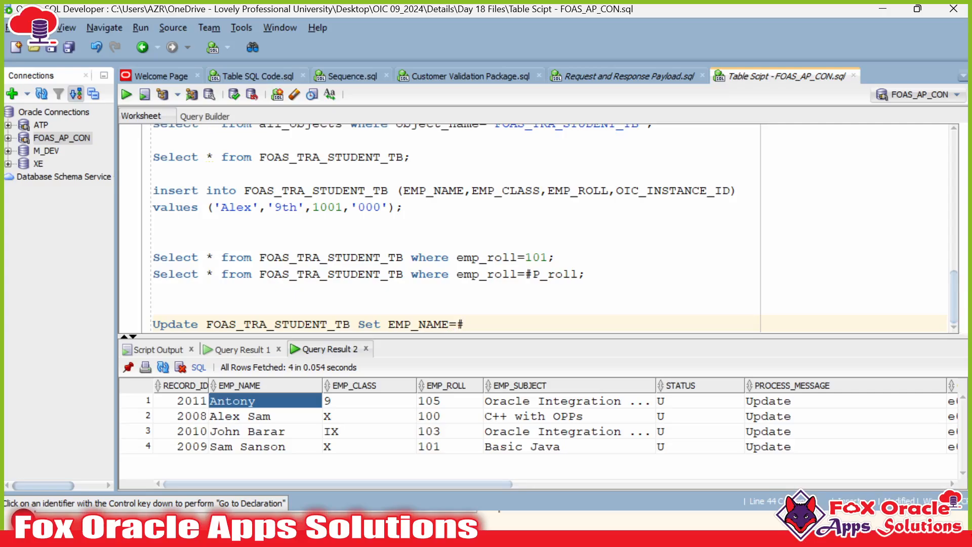
pyautogui.write('P_name,')
# Step: Add EMP_CLASS=#P_Class and STATUS=#P_Status to the Set list
pyautogui.rightClick(357, 384)
pyautogui.click(398, 461)
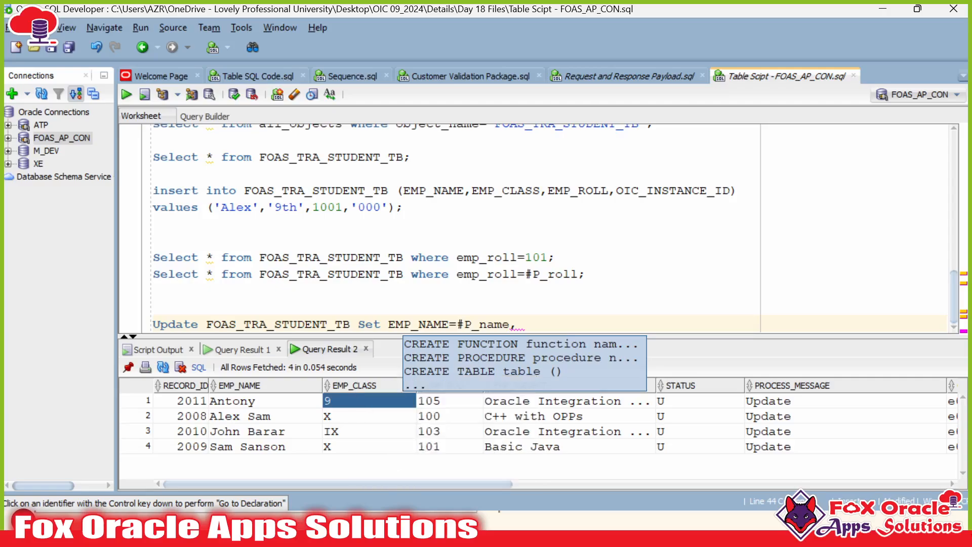
pyautogui.press('Escape')
pyautogui.hotkey('ctrl', 'v')
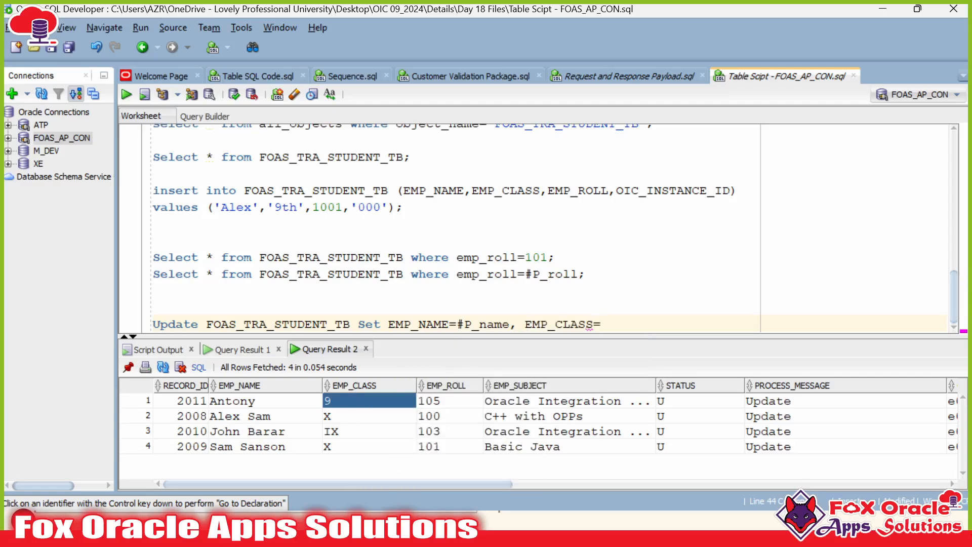
pyautogui.write('=#P_Class,')
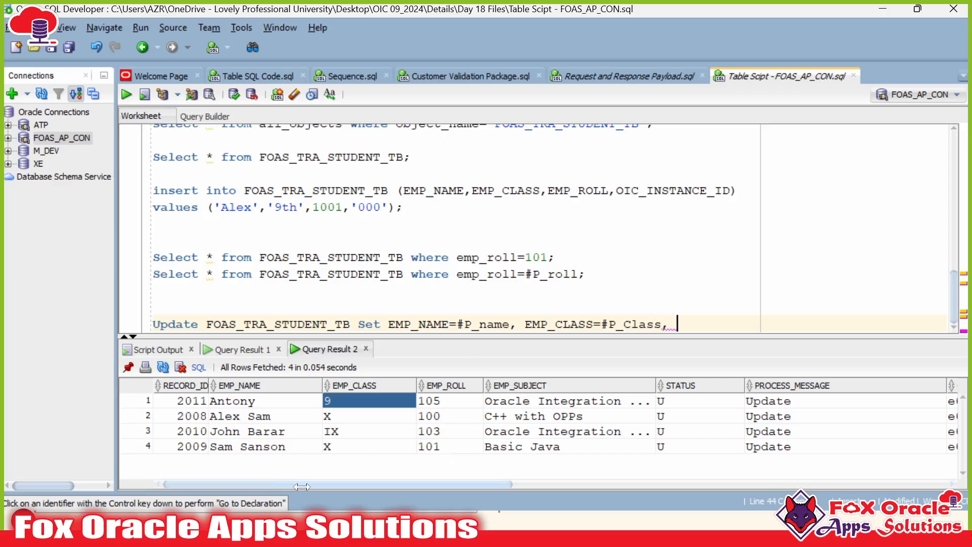
pyautogui.moveTo(301, 486); pyautogui.dragTo(364, 487)
pyautogui.rightClick(539, 383)
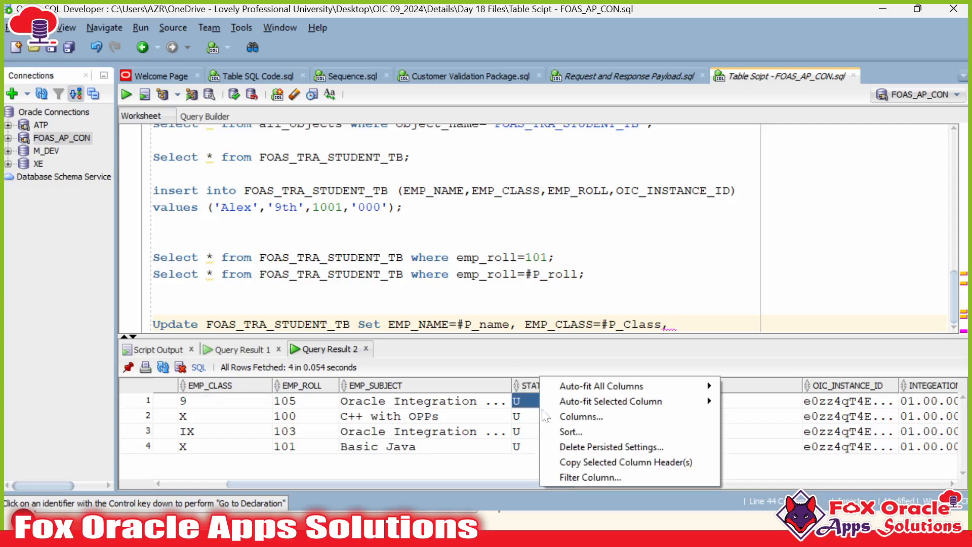
pyautogui.click(564, 462)
pyautogui.hotkey('ctrl', 'v')
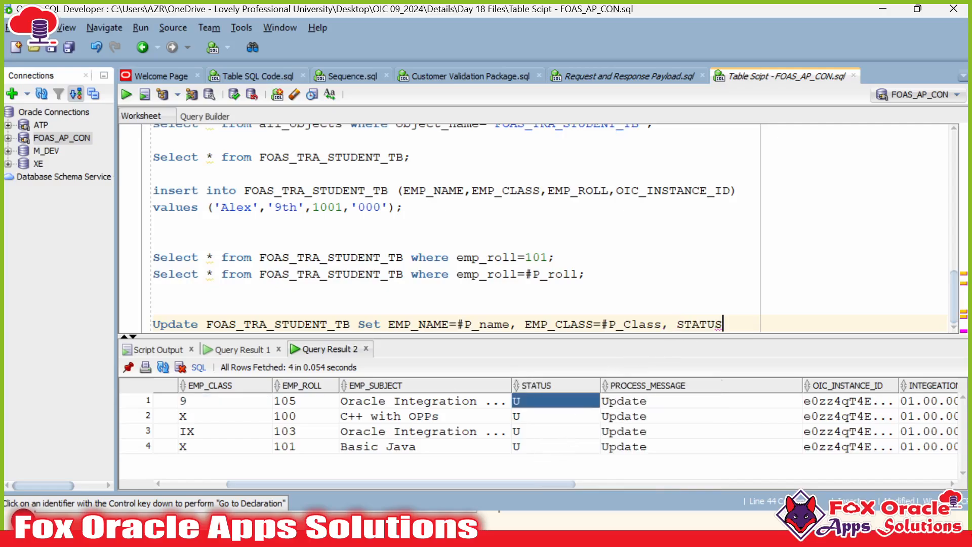
pyautogui.write('=')
pyautogui.write('#')
pyautogui.write('P_Status,')
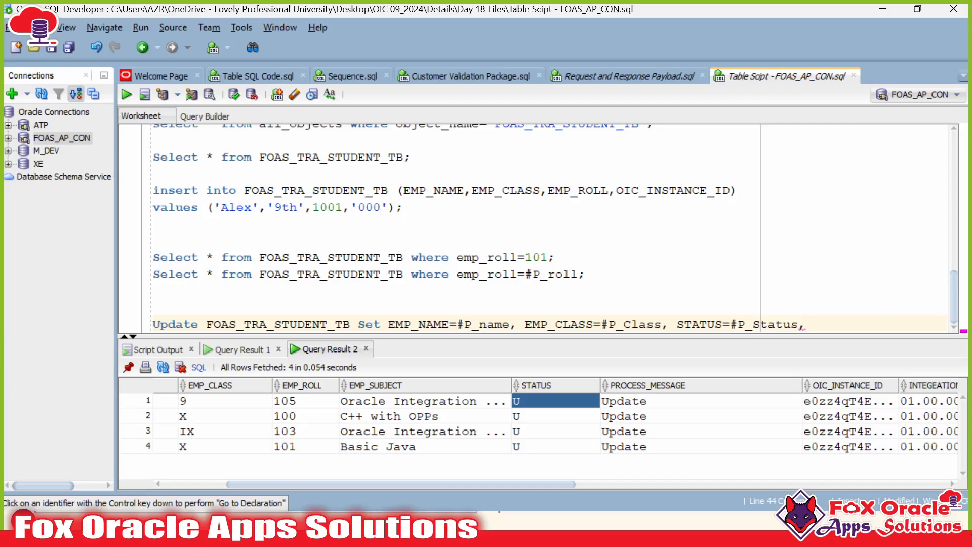
# Step: Add PROCESS_MESSAGE=#process_message and the filter 'where emp_roll=#P_roll'
pyautogui.rightClick(695, 385)
pyautogui.click(710, 462)
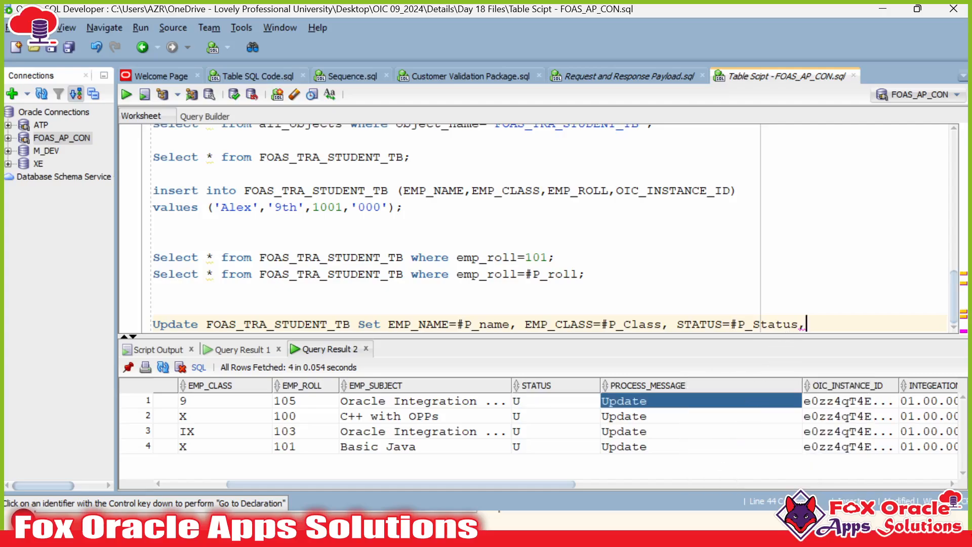
pyautogui.hotkey('ctrl', 'v')
pyautogui.write('=')
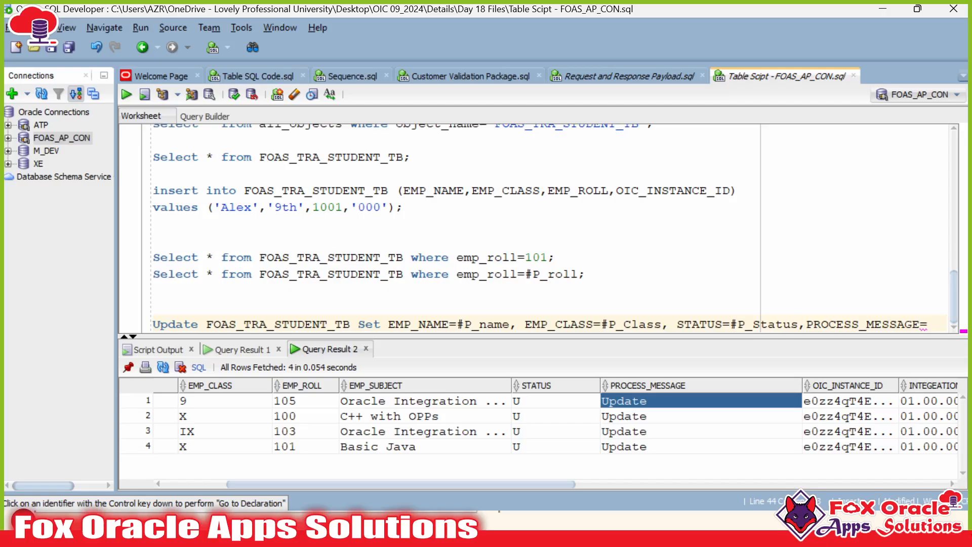
pyautogui.write('#proce')
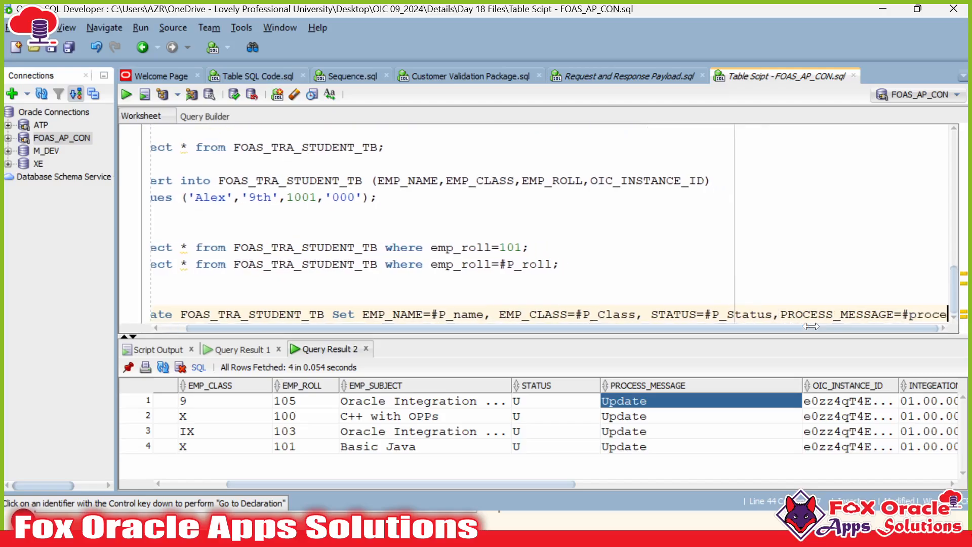
pyautogui.write('ss_message')
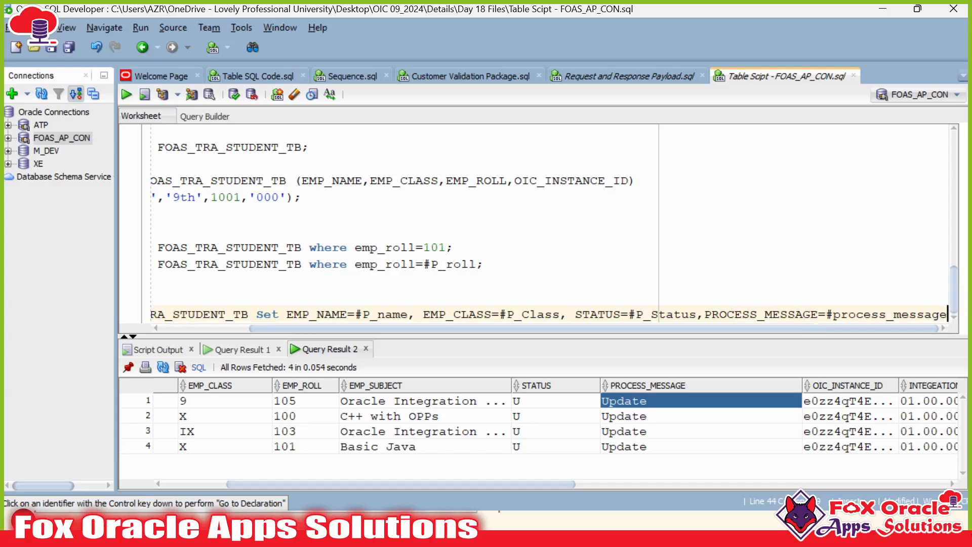
pyautogui.write(' where')
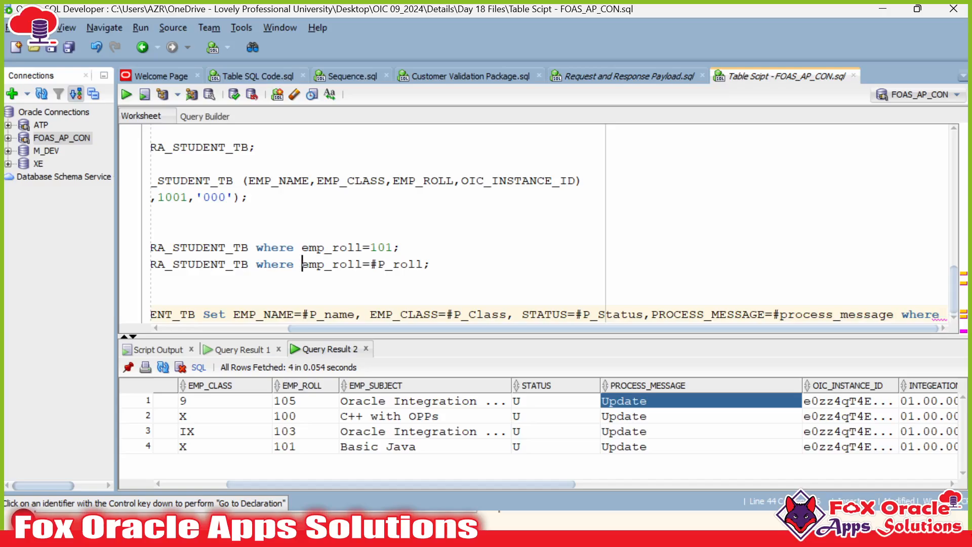
pyautogui.moveTo(302, 264); pyautogui.dragTo(432, 264)
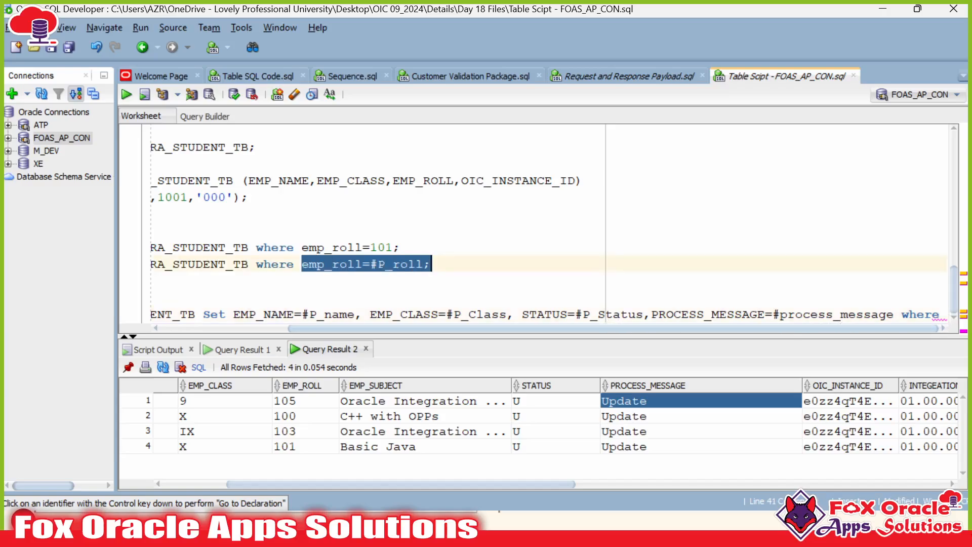
pyautogui.click(940, 315)
pyautogui.hotkey('ctrl', 'v')
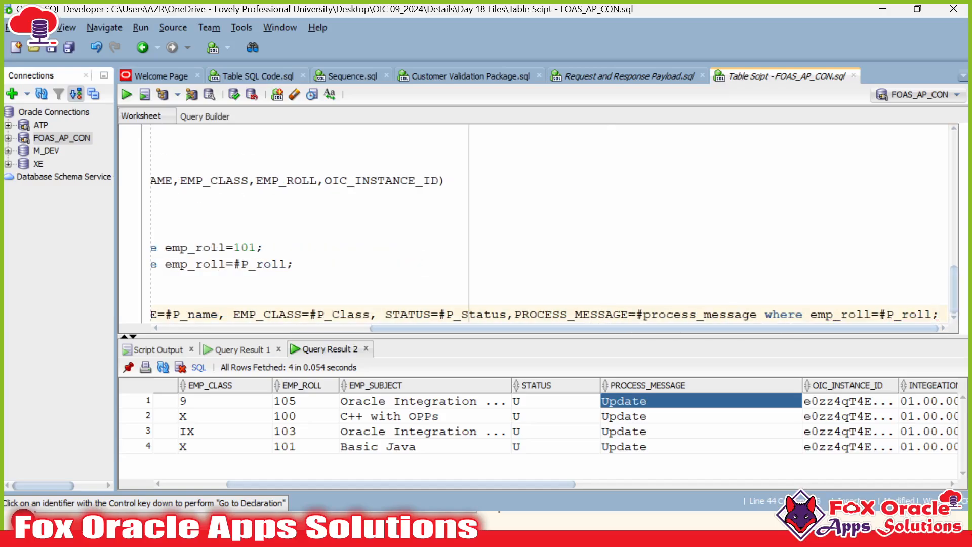
pyautogui.moveTo(933, 314); pyautogui.dragTo(510, 315)
# Step: Review the table, columns and bind parameters, then select the whole Update statement
pyautogui.doubleClick(299, 314)
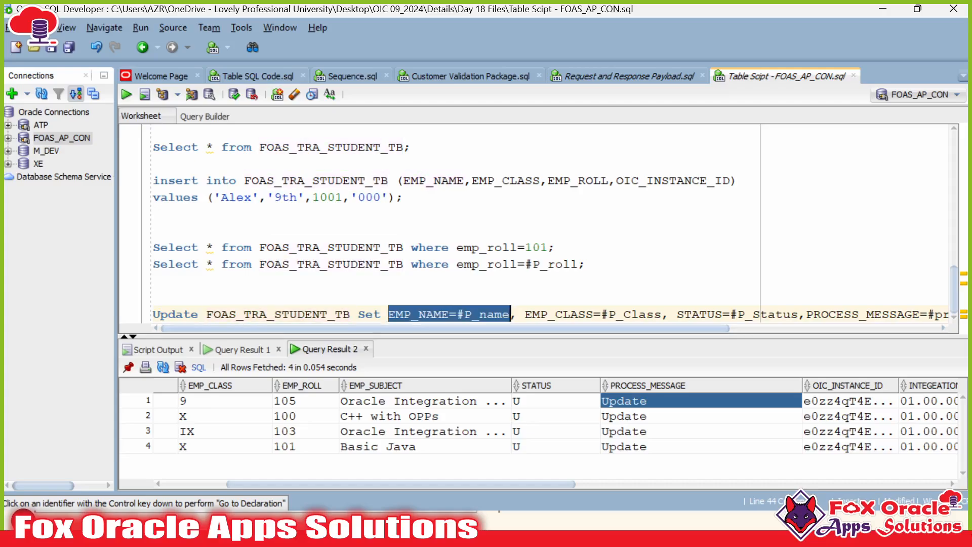
pyautogui.doubleClick(419, 314)
pyautogui.doubleClick(487, 314)
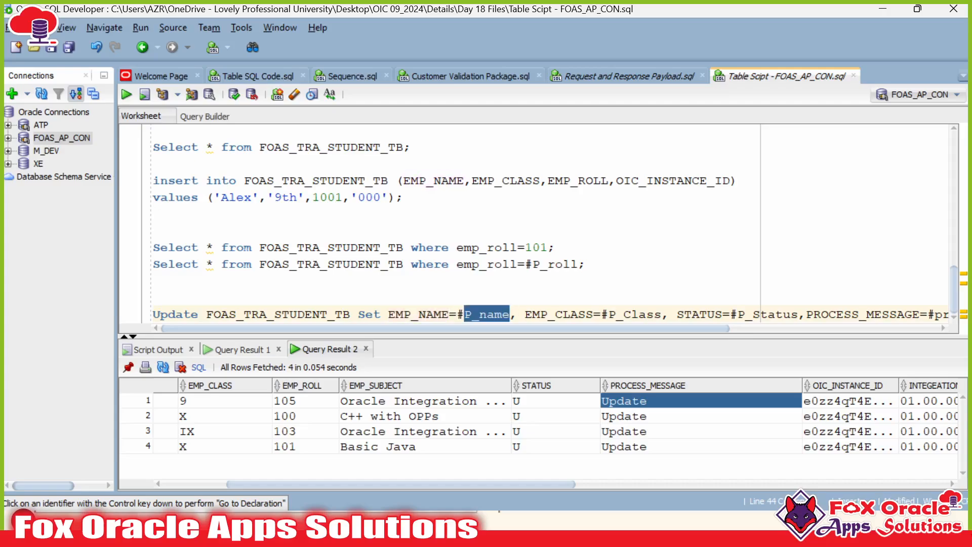
pyautogui.doubleClick(560, 314)
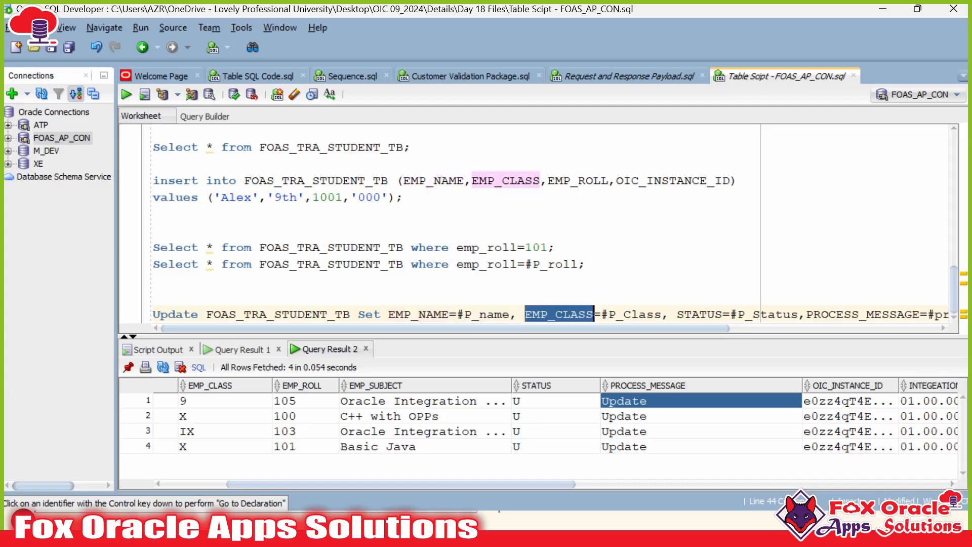
pyautogui.doubleClick(699, 314)
pyautogui.moveTo(659, 329); pyautogui.dragTo(836, 330)
pyautogui.doubleClick(693, 314)
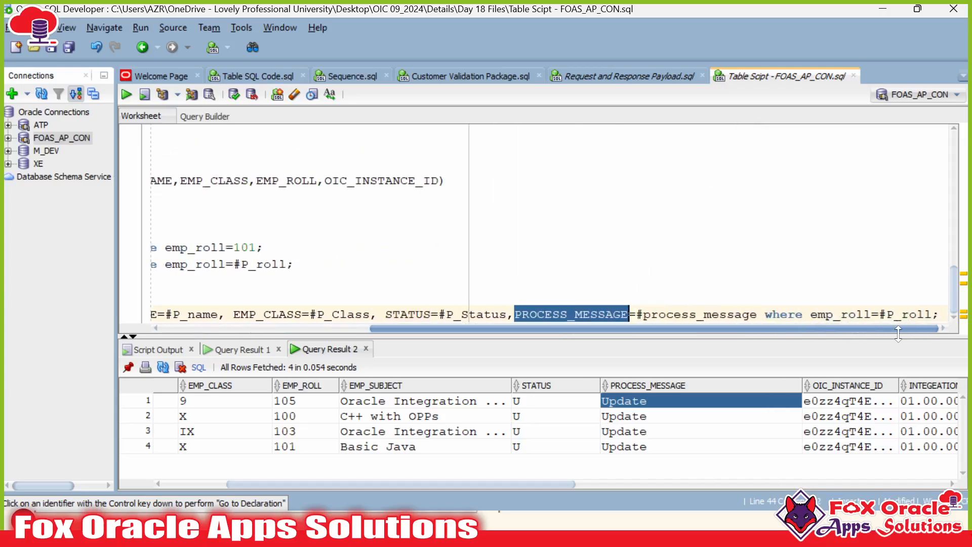
pyautogui.click(842, 314)
pyautogui.doubleClick(842, 315)
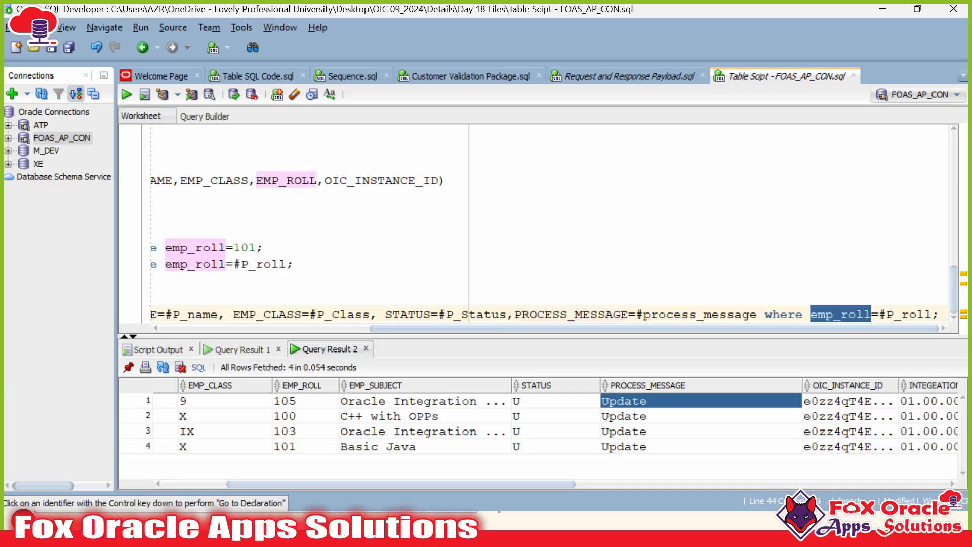
pyautogui.moveTo(940, 315); pyautogui.dragTo(125, 312)
pyautogui.hotkey('ctrl', 'c')
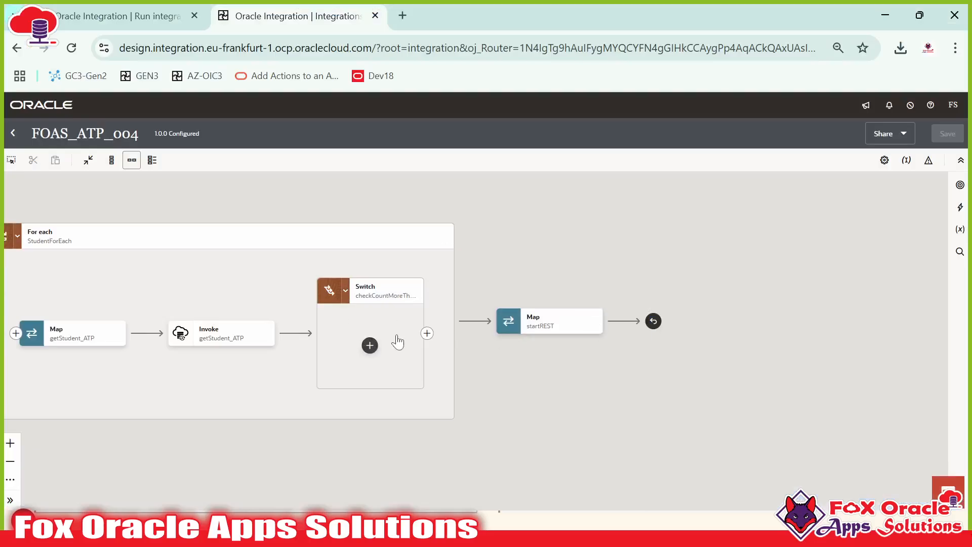
pyautogui.click(369, 345)
# Step: Add an ATP invoke named udpateATP that runs a SQL statement
pyautogui.click(434, 345)
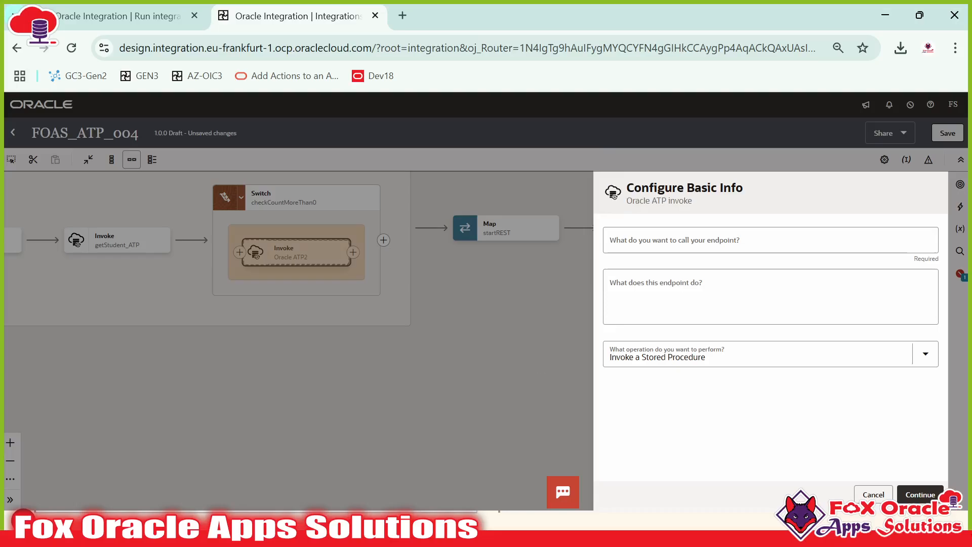
pyautogui.click(775, 240)
pyautogui.write('udpateATP')
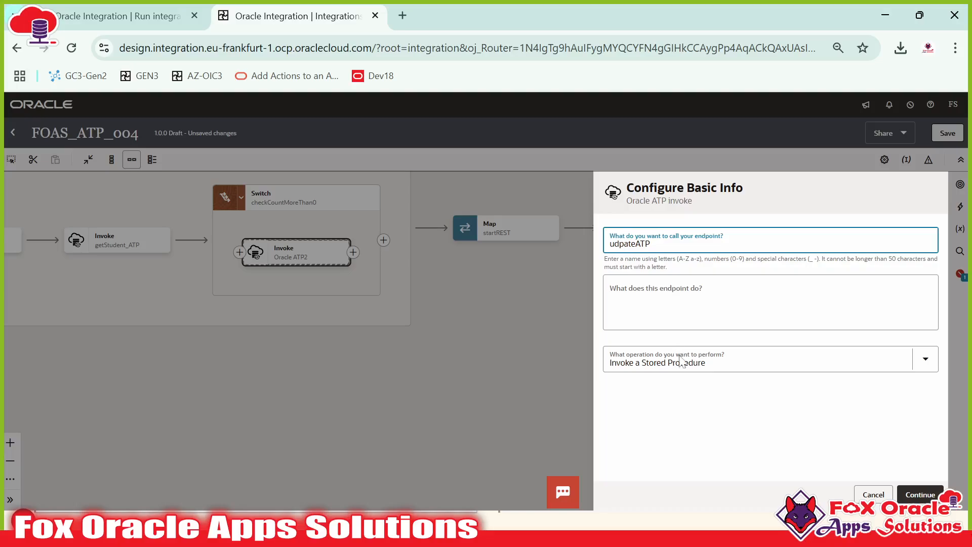
pyautogui.click(681, 361)
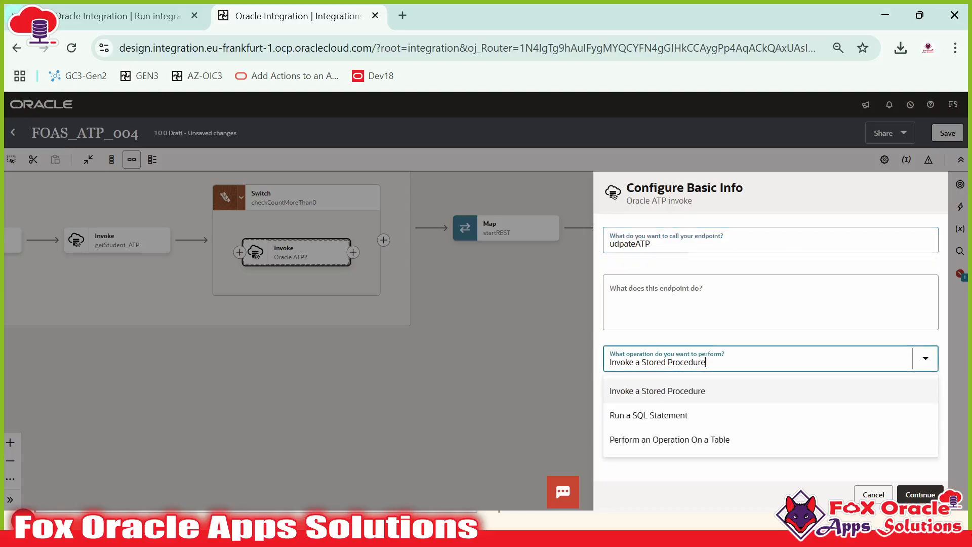
pyautogui.click(637, 411)
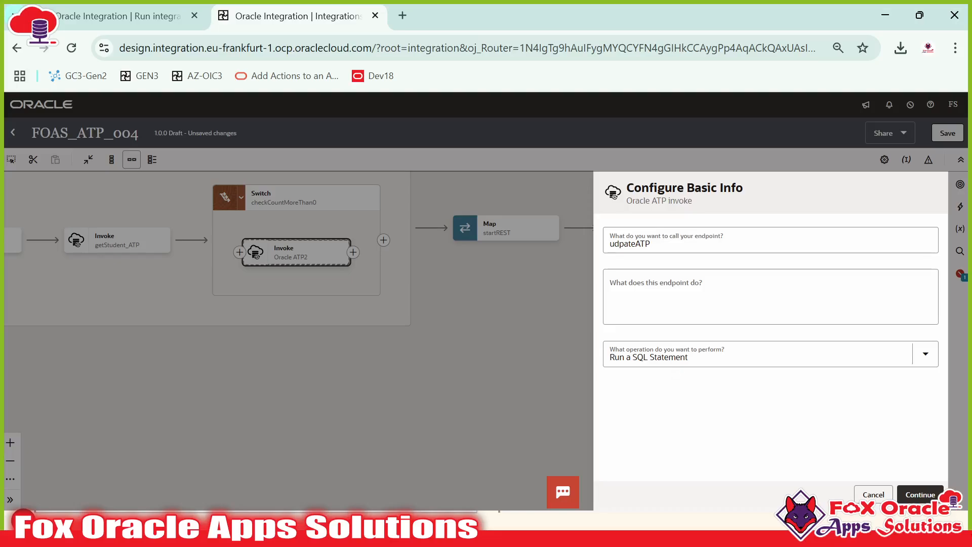
# Step: Paste the FOAS_TRA_STUDENT_TB Update query, validate it, and finish the invoke
pyautogui.click(919, 495)
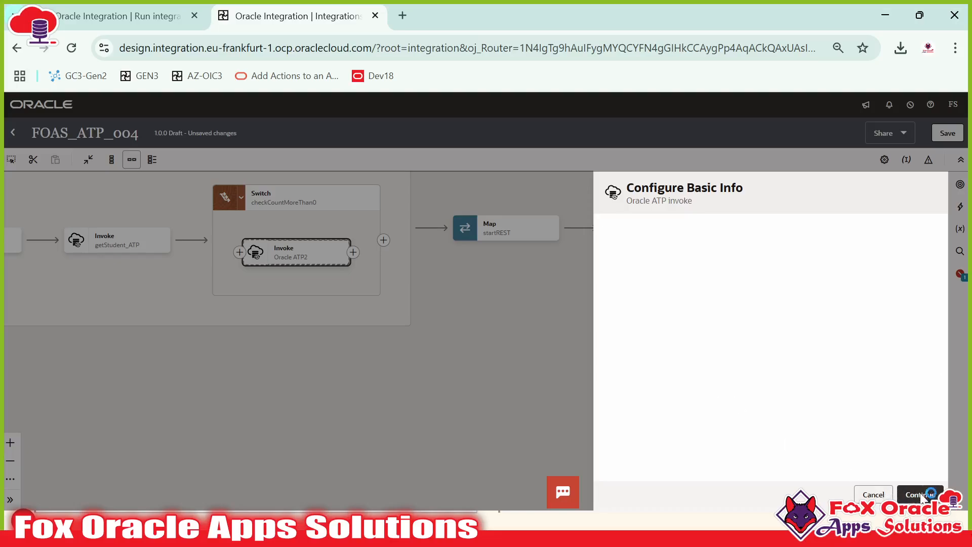
pyautogui.click(770, 265)
pyautogui.hotkey('ctrl', 'v')
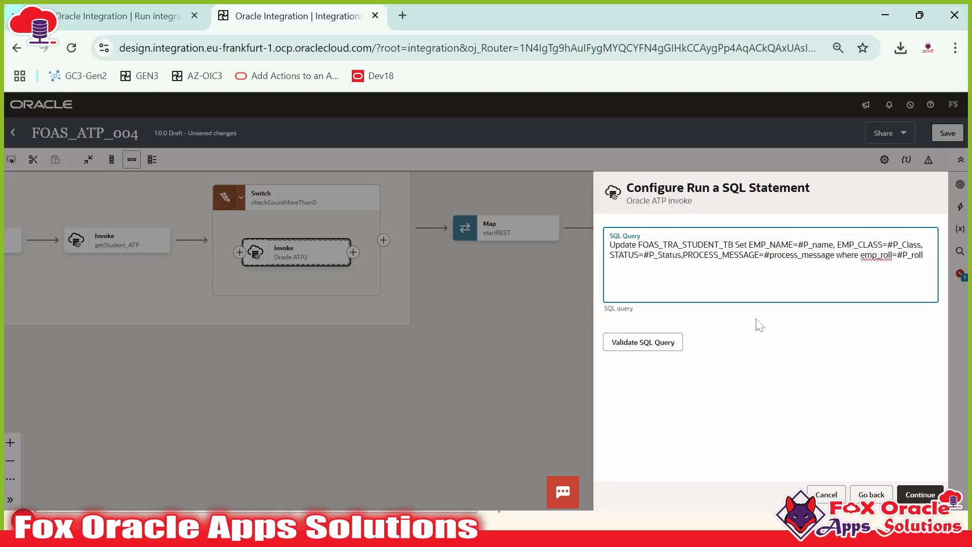
pyautogui.click(647, 343)
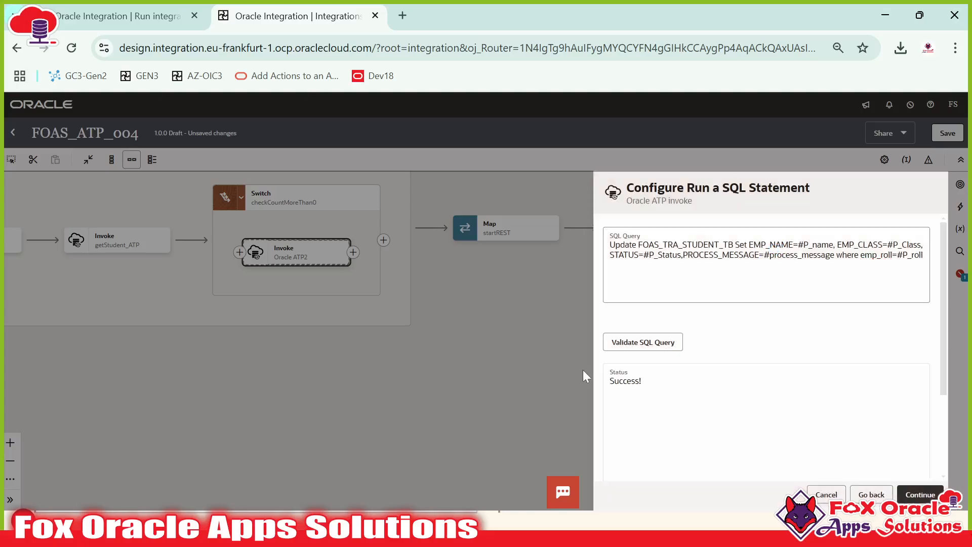
pyautogui.click(920, 495)
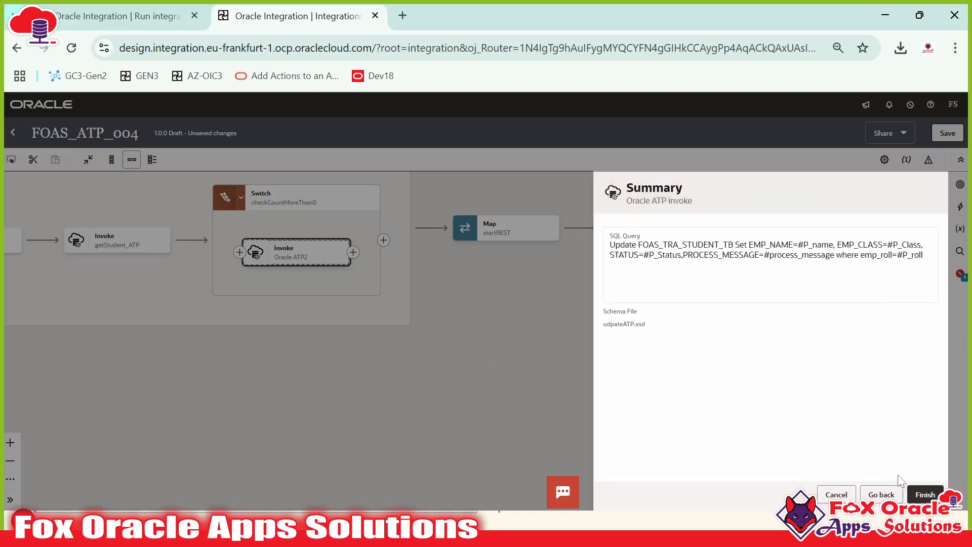
pyautogui.click(925, 494)
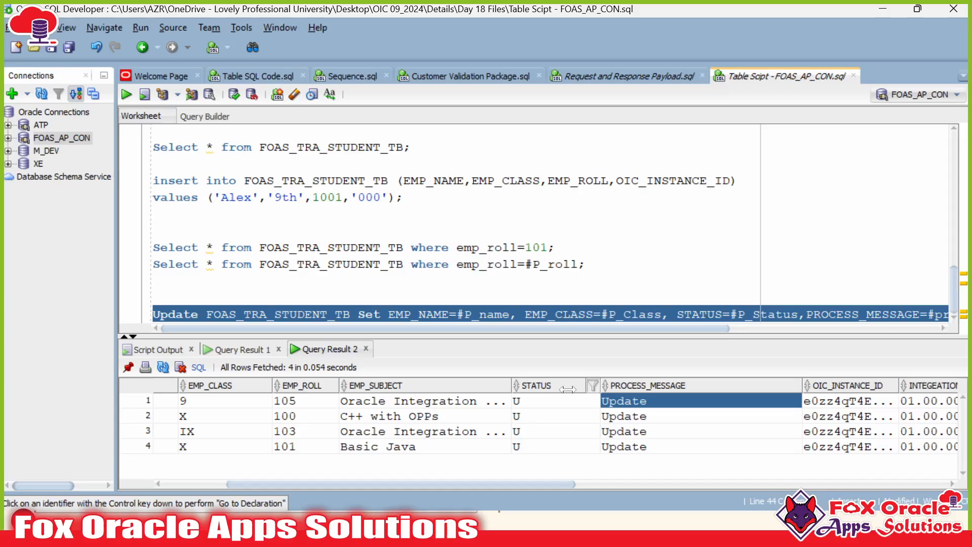
pyautogui.moveTo(457, 314); pyautogui.dragTo(502, 314)
pyautogui.moveTo(601, 314); pyautogui.dragTo(647, 314)
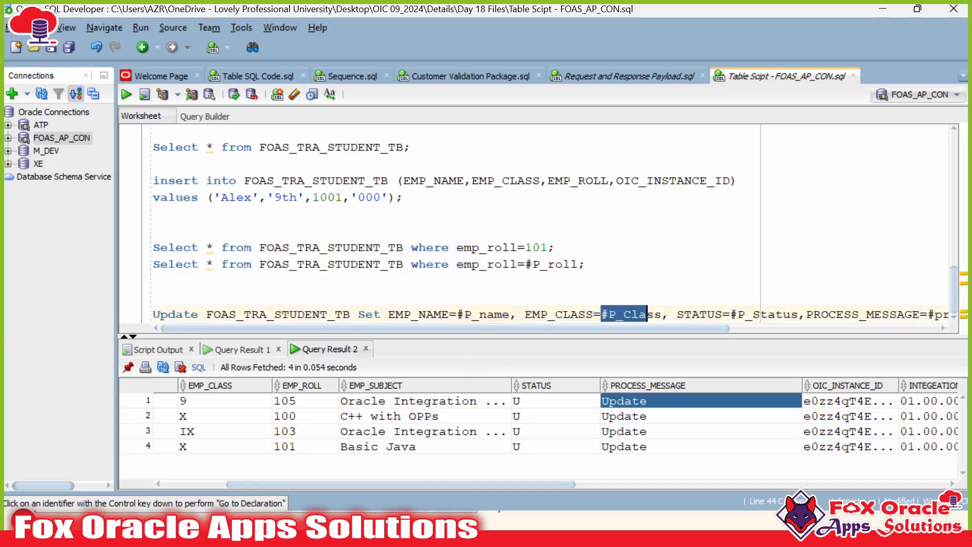
pyautogui.moveTo(730, 315); pyautogui.dragTo(791, 315)
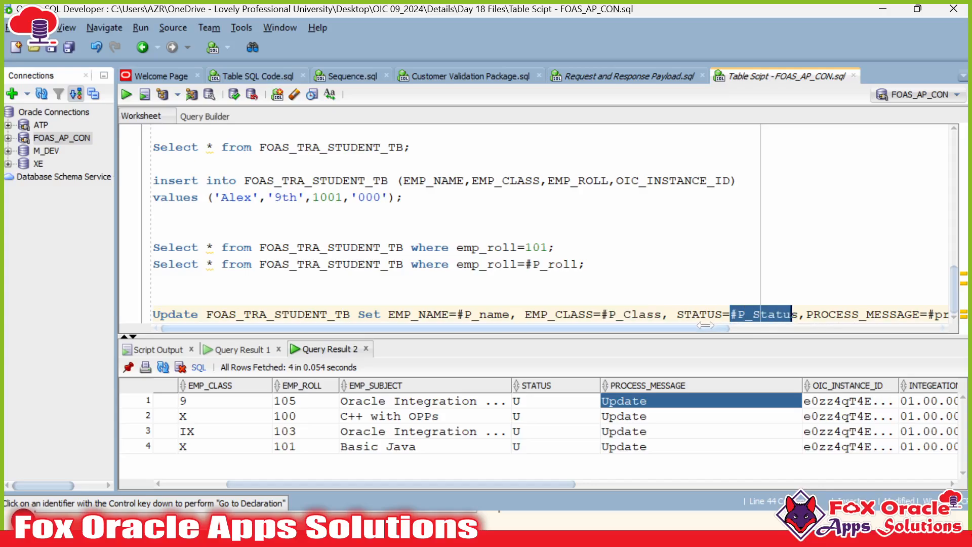
pyautogui.moveTo(708, 328); pyautogui.dragTo(910, 329)
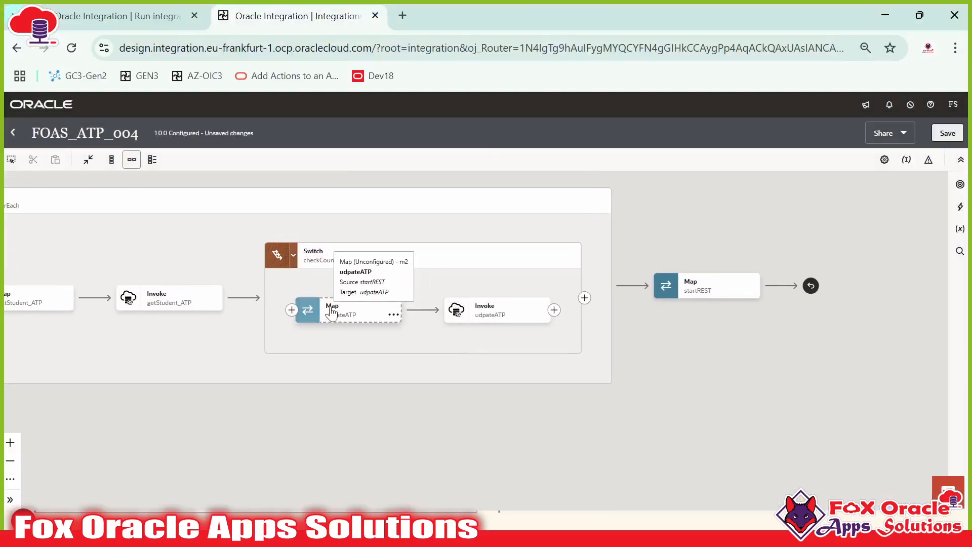
pyautogui.click(330, 311)
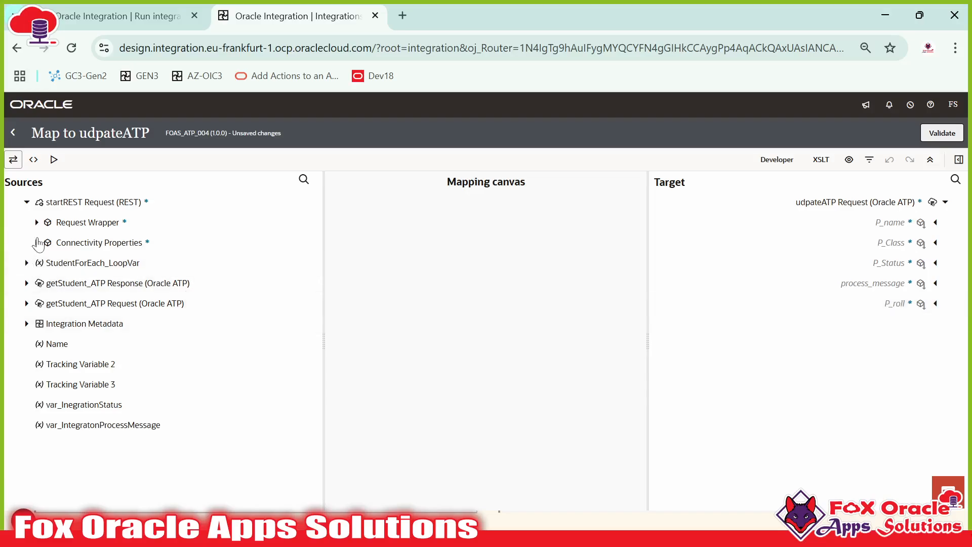
# Step: Map StudentForEach_LoopVar's Name, Class and Roll No to P_name, P_Class and P_roll
pyautogui.click(27, 262)
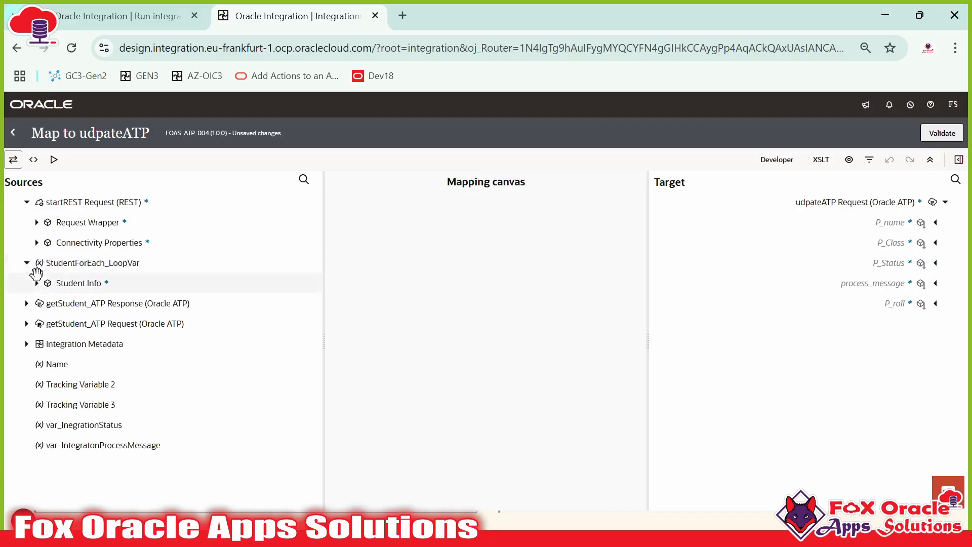
pyautogui.click(36, 283)
pyautogui.moveTo(78, 304); pyautogui.dragTo(861, 223)
pyautogui.moveTo(78, 327); pyautogui.dragTo(805, 244)
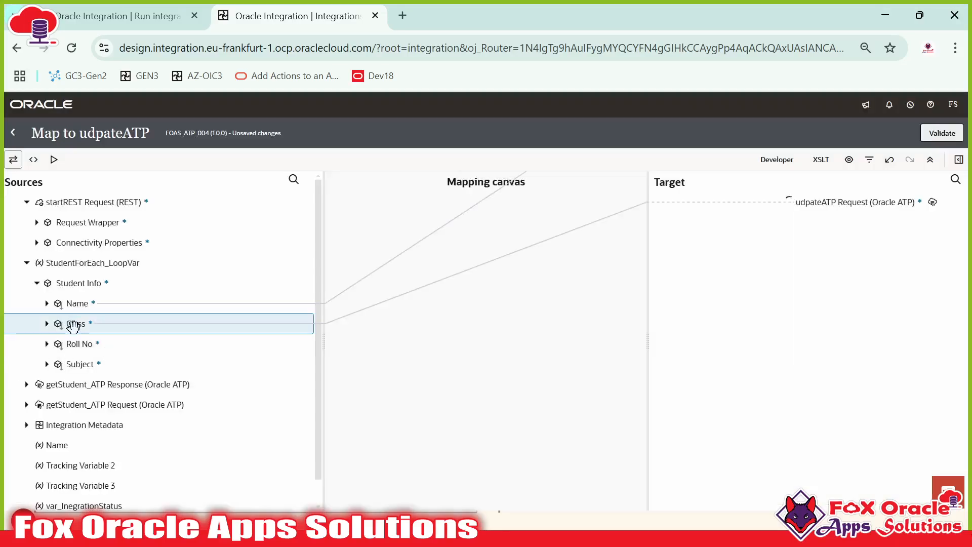
pyautogui.moveTo(82, 344); pyautogui.dragTo(631, 337)
pyautogui.moveTo(726, 321); pyautogui.dragTo(896, 303)
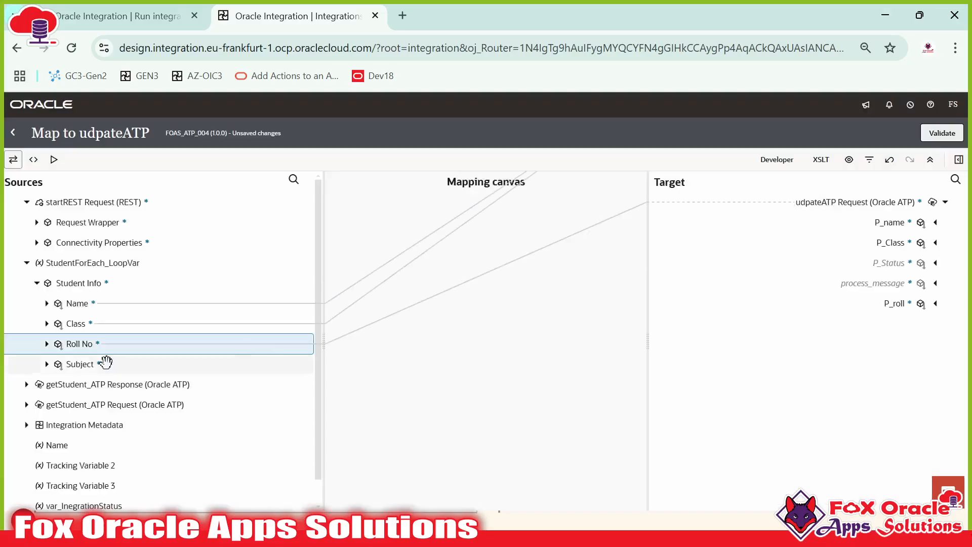
pyautogui.moveTo(104, 362); pyautogui.dragTo(815, 329)
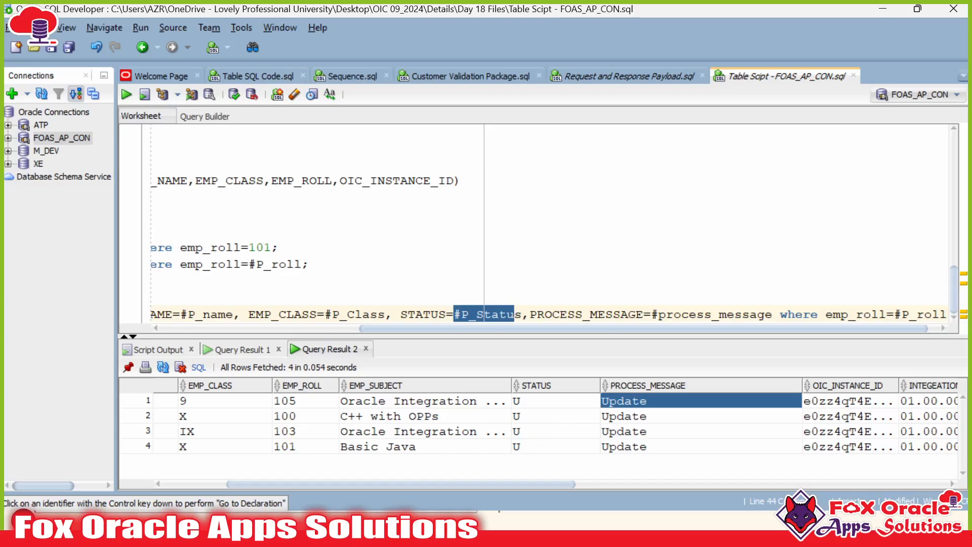
pyautogui.moveTo(513, 328); pyautogui.dragTo(316, 328)
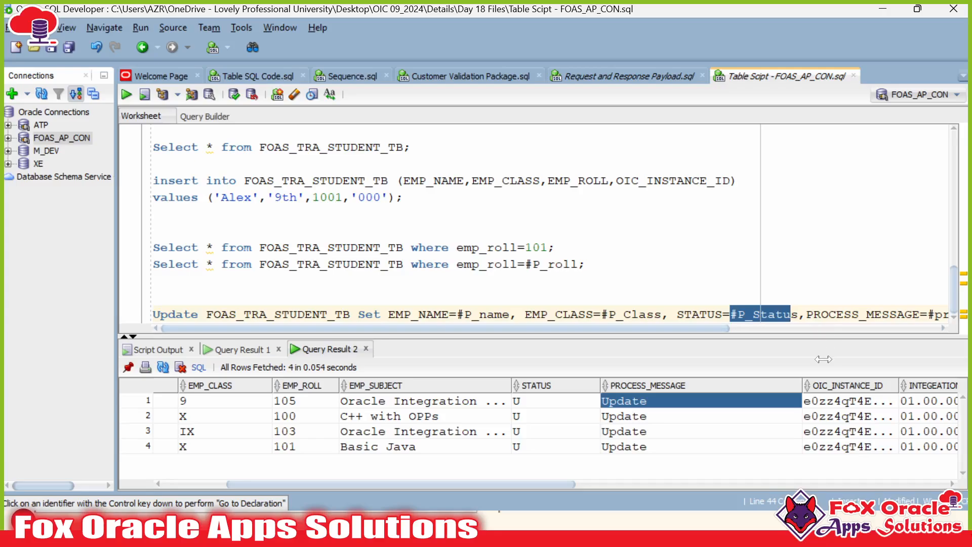
# Step: Select the P_Status target field to give it a value
pyautogui.hotkey('alt', 'Tab')
pyautogui.click(898, 268)
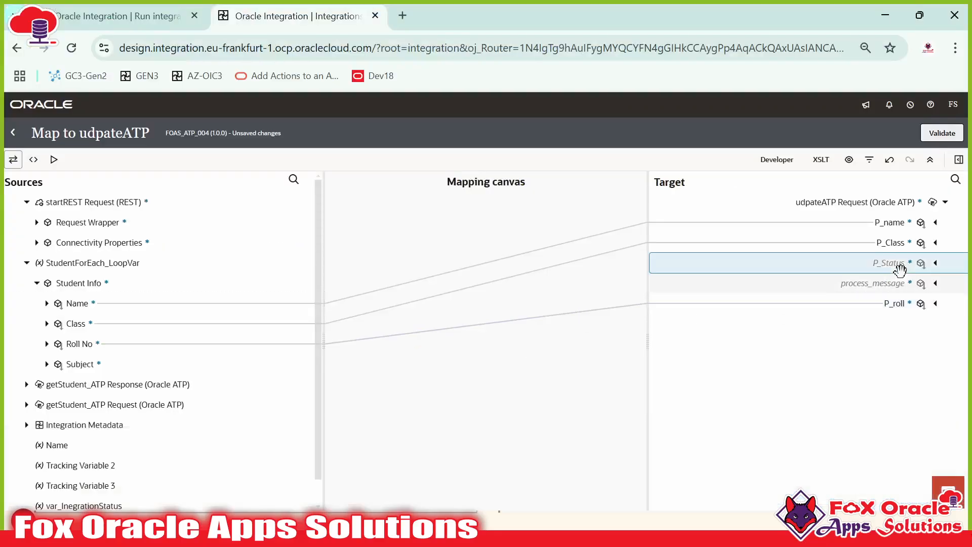
pyautogui.rightClick(900, 268)
# Step: Set P_Status to 'U' with an expression
pyautogui.click(817, 324)
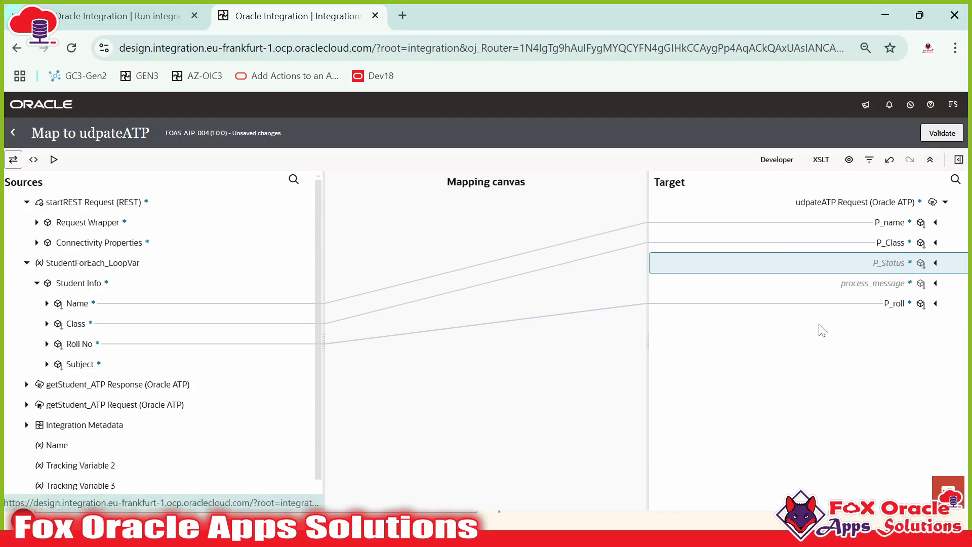
pyautogui.click(768, 454)
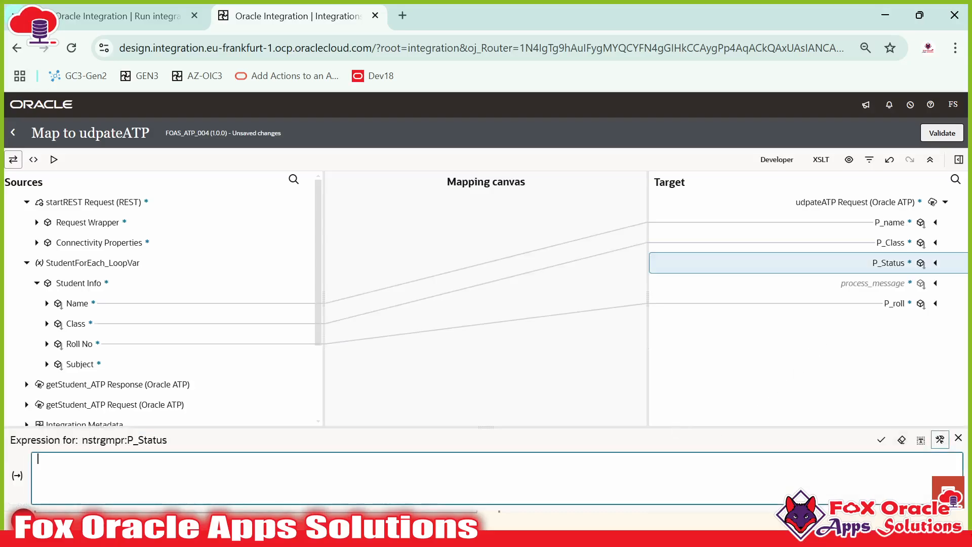
pyautogui.write("'Up")
pyautogui.click(881, 440)
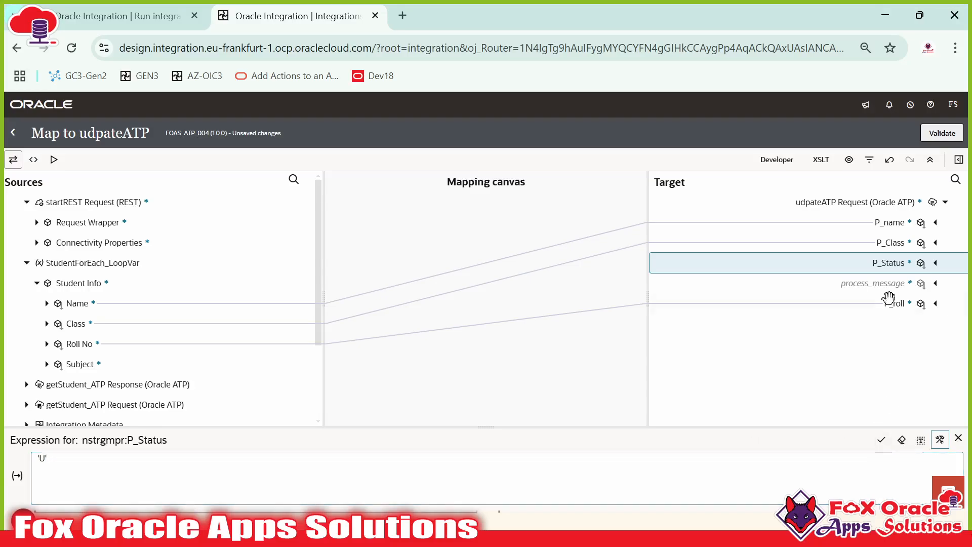
# Step: Set process_message to 'Records updated successfully.'
pyautogui.click(889, 283)
pyautogui.rightClick(889, 283)
pyautogui.click(788, 355)
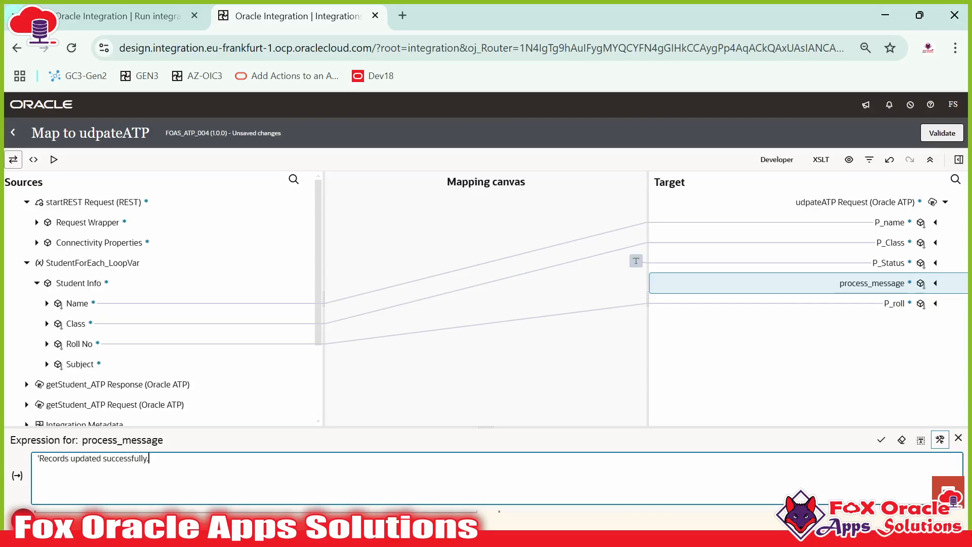
pyautogui.click(884, 448)
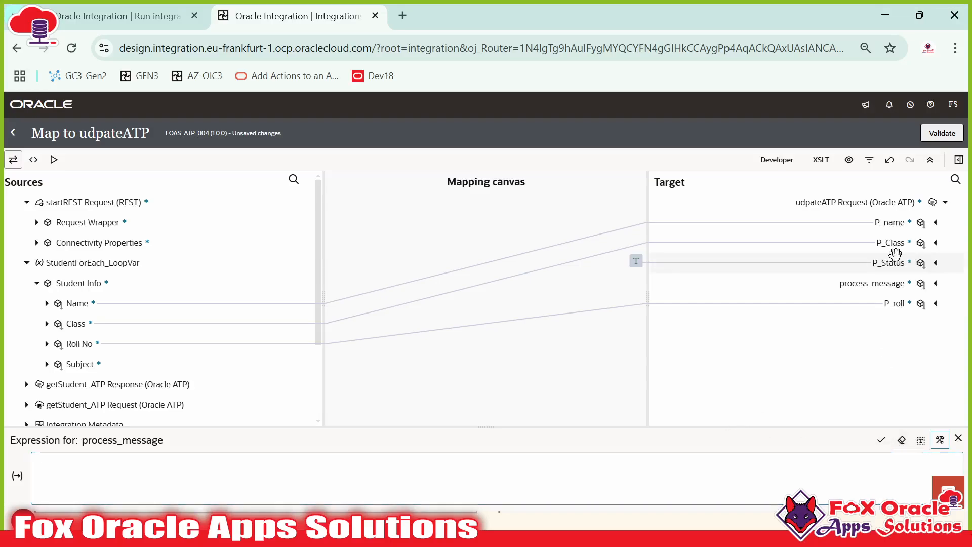
# Step: Validate the udpateATP map, return to the canvas, and save FOAS_ATP_004
pyautogui.click(945, 132)
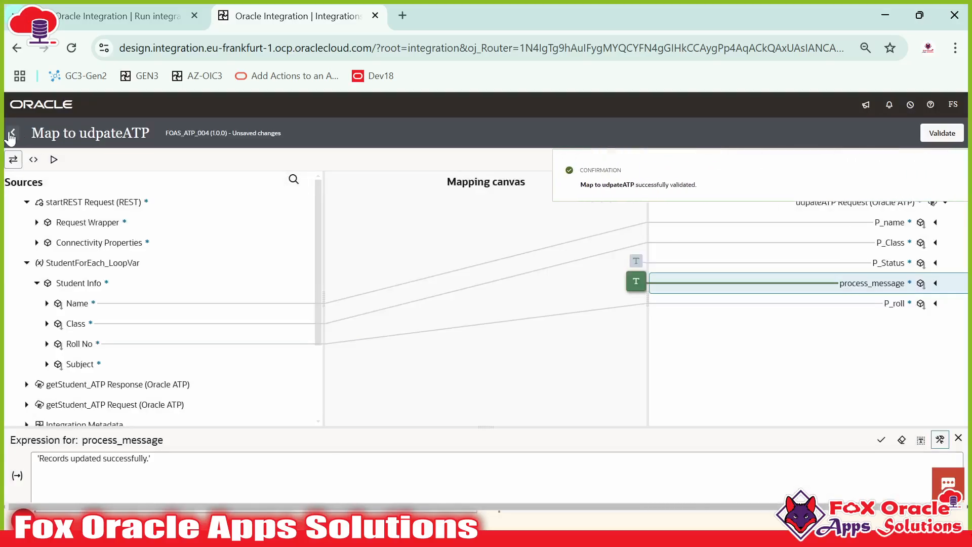
pyautogui.click(12, 133)
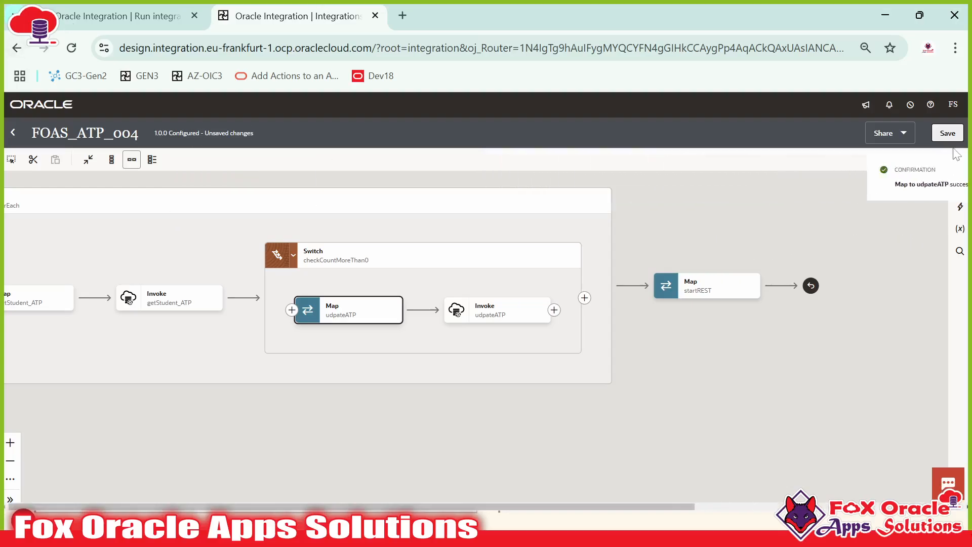
pyautogui.click(945, 133)
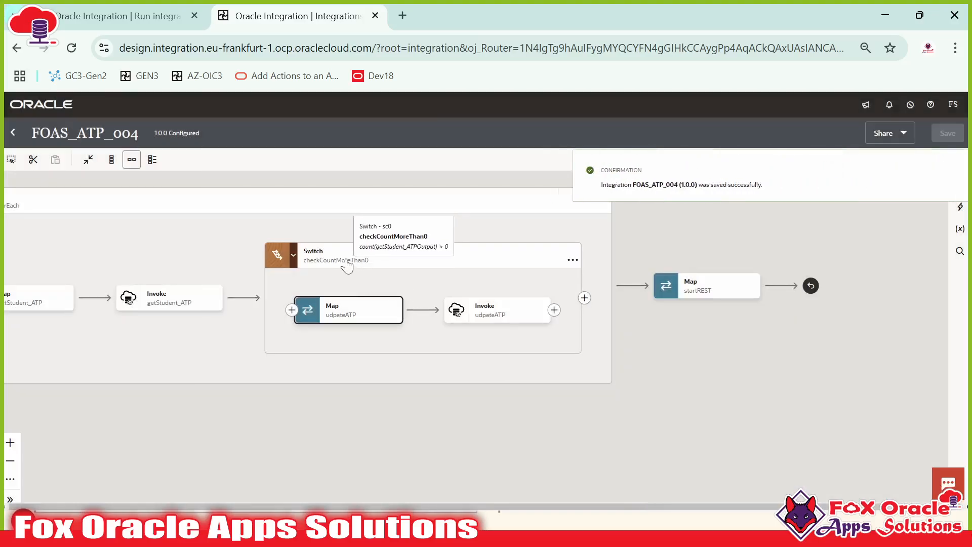
# Step: Add an Otherwise branch to the checkCountMoreThan0 switch and save the integration
pyautogui.click(951, 170)
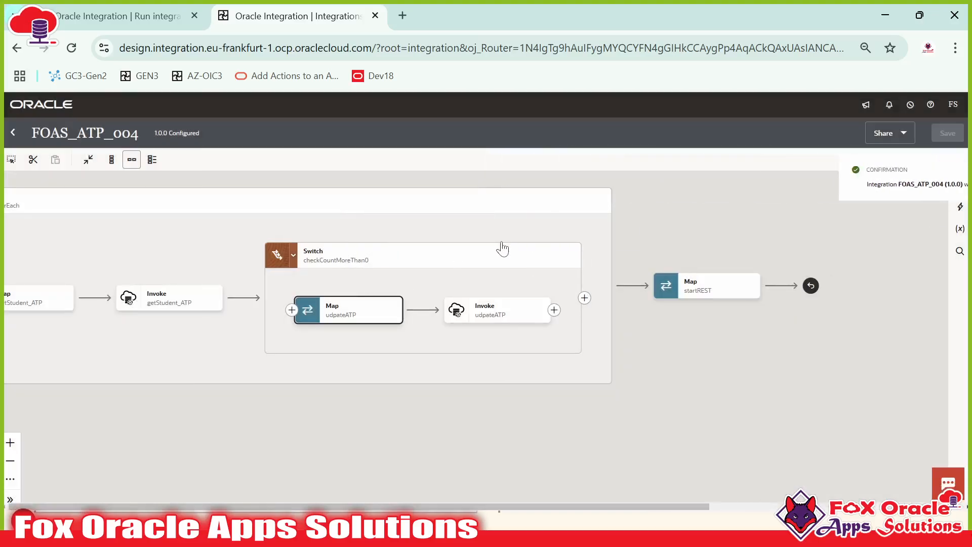
pyautogui.click(427, 286)
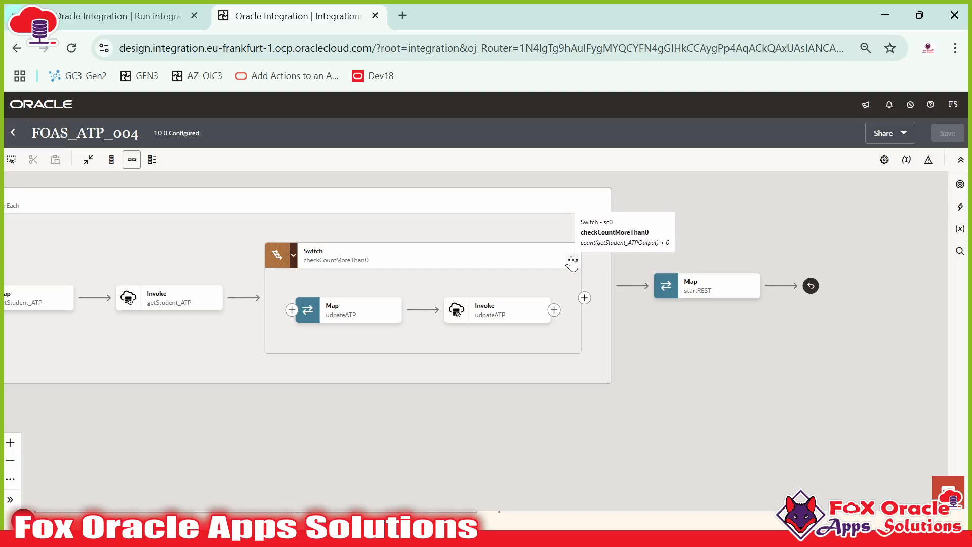
pyautogui.click(572, 260)
pyautogui.moveTo(616, 312)
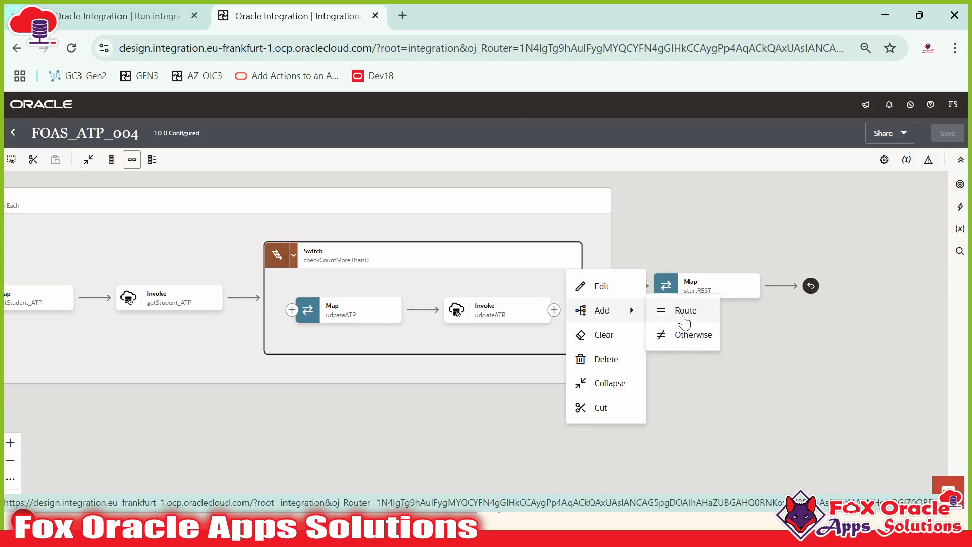
pyautogui.click(683, 336)
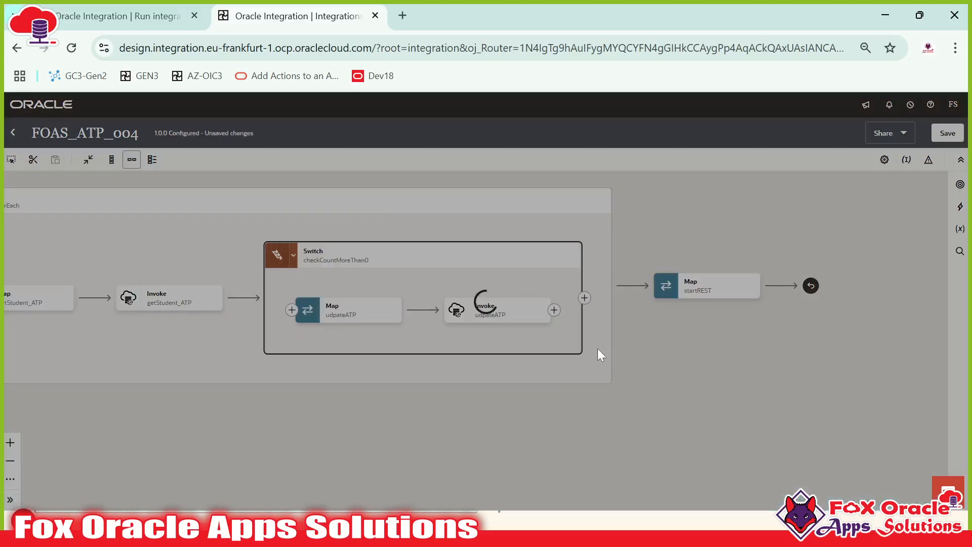
pyautogui.click(293, 254)
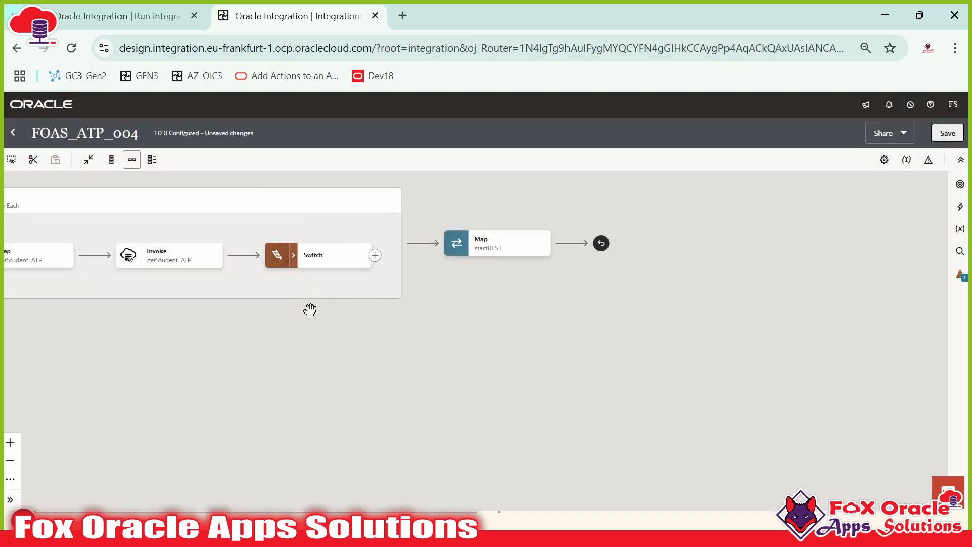
pyautogui.click(947, 132)
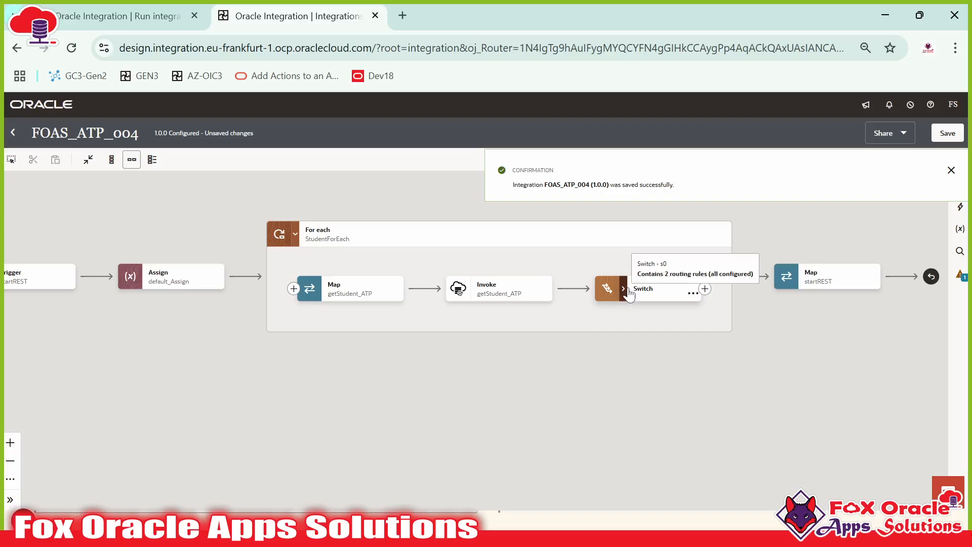
# Step: Bring the switch's Otherwise branch into view and add an action inside it
pyautogui.click(623, 296)
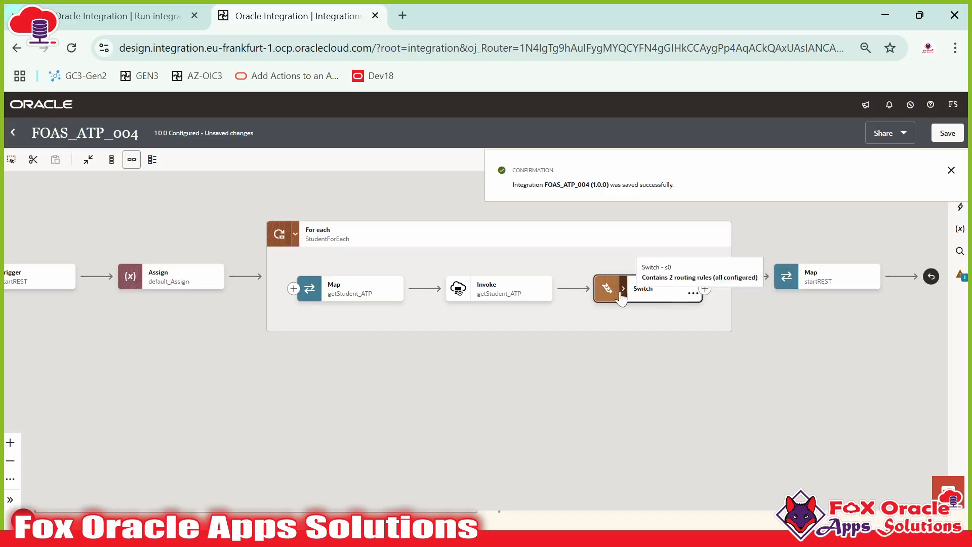
pyautogui.moveTo(601, 264); pyautogui.dragTo(441, 262)
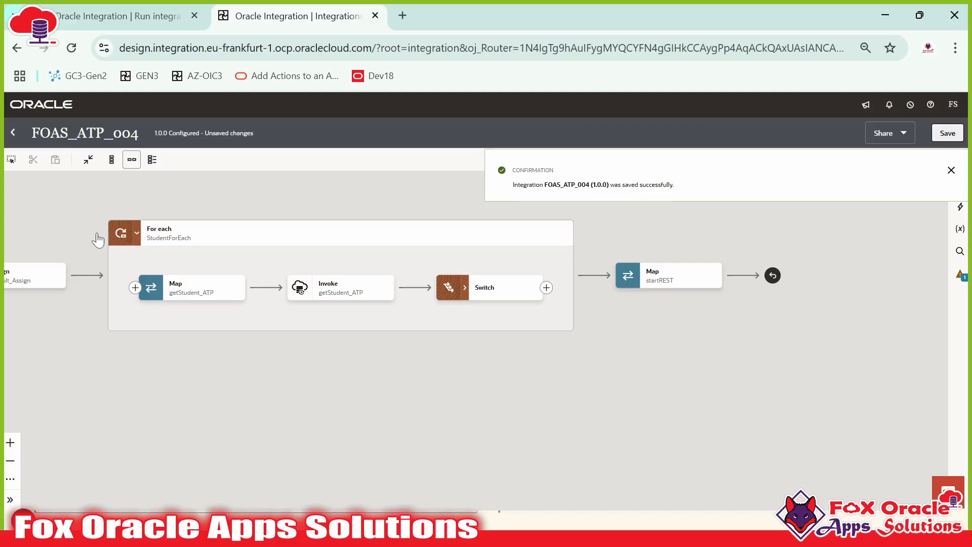
pyautogui.click(137, 234)
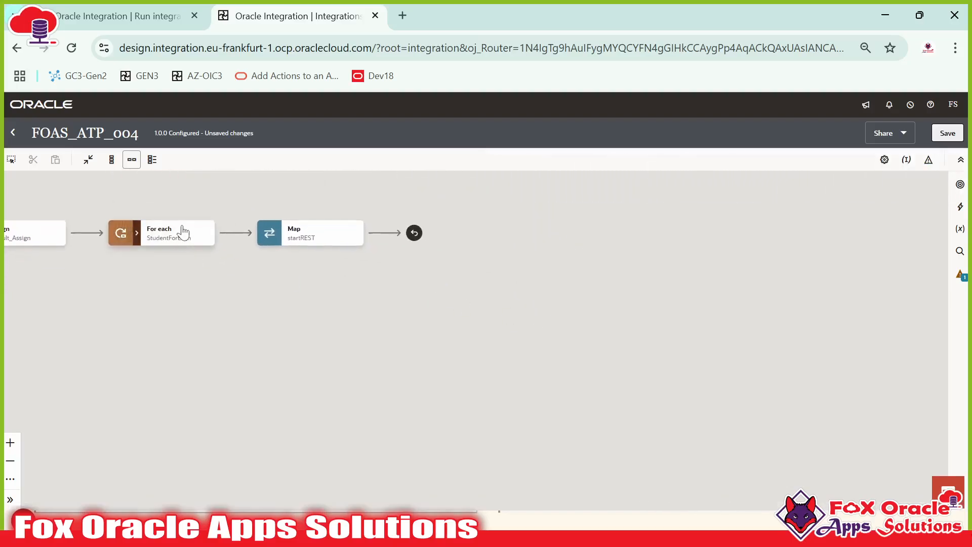
pyautogui.click(136, 234)
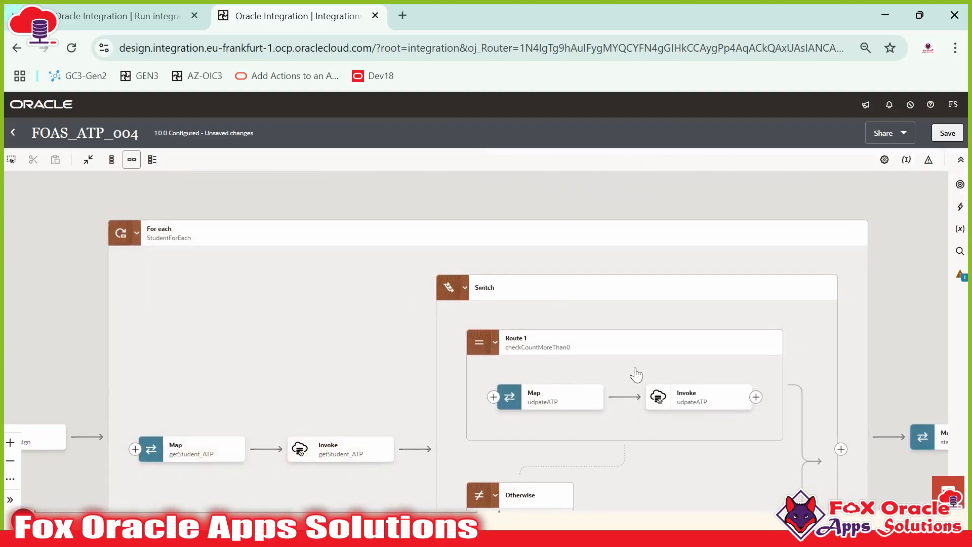
pyautogui.moveTo(636, 373); pyautogui.dragTo(565, 229)
pyautogui.click(458, 224)
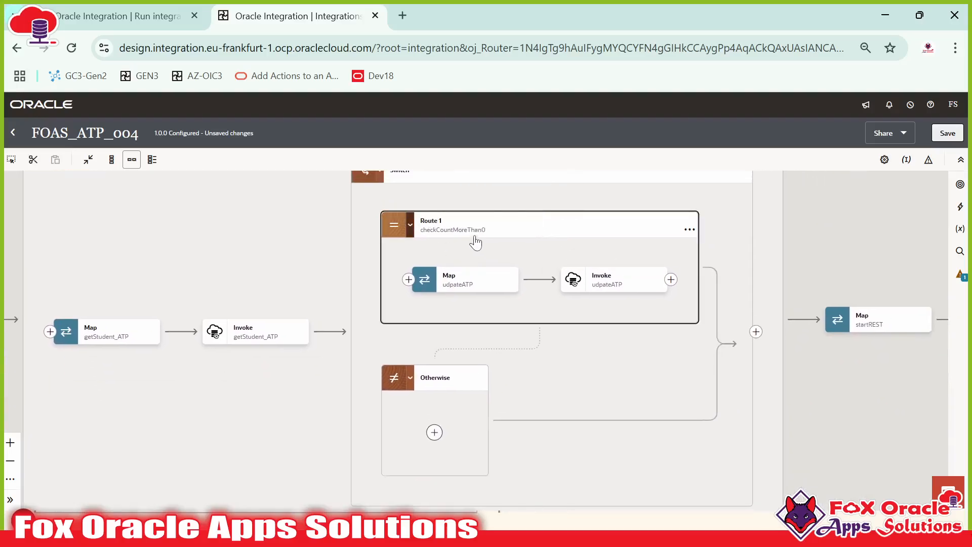
pyautogui.moveTo(422, 272); pyautogui.dragTo(418, 273)
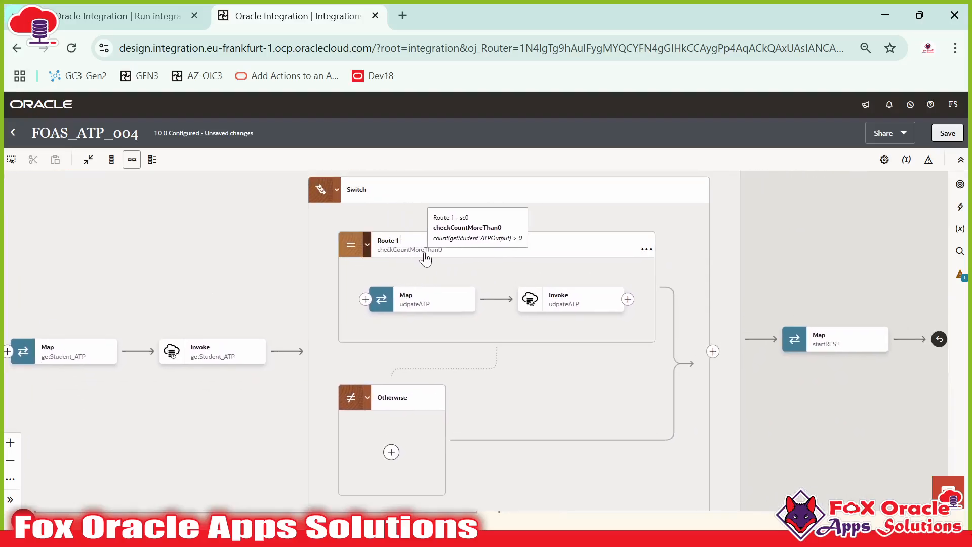
pyautogui.moveTo(454, 366); pyautogui.dragTo(451, 335)
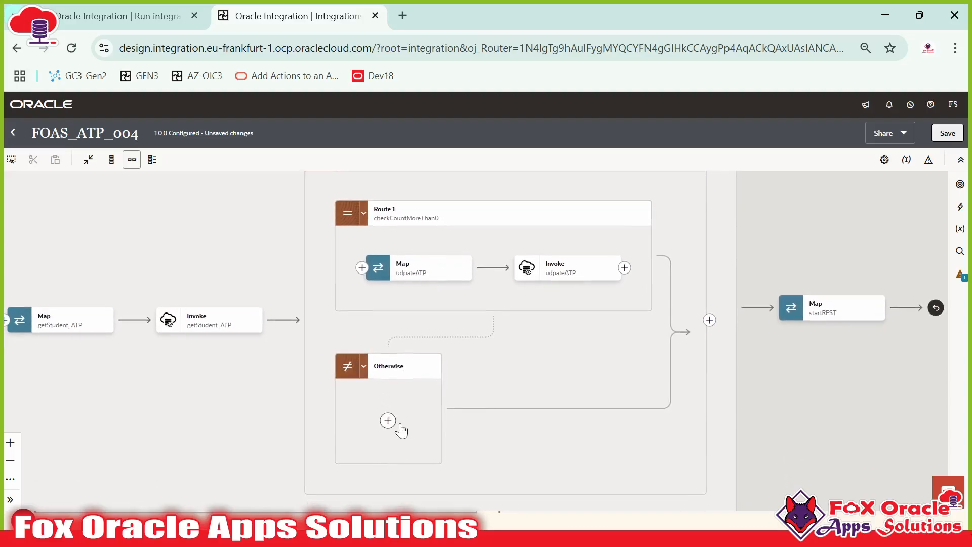
pyautogui.scroll(-1, 408, 385)
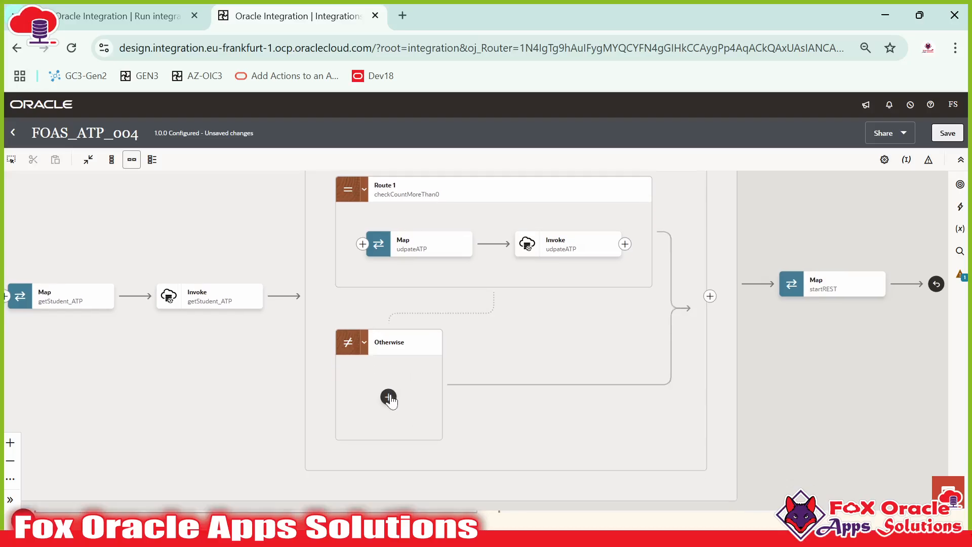
pyautogui.click(388, 397)
# Step: Add an Oracle ATP invoke in the Otherwise branch with endpoint name insertATP
pyautogui.click(500, 390)
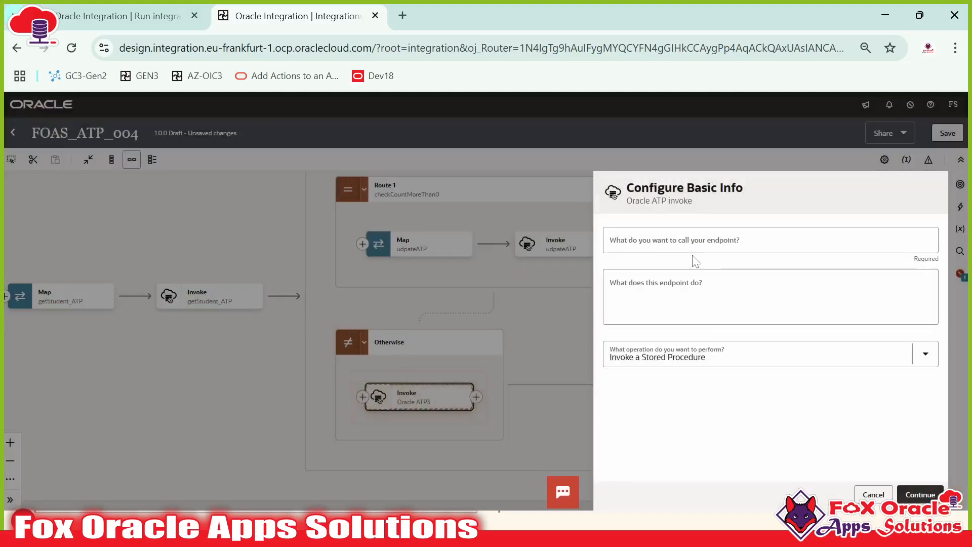
pyautogui.click(692, 246)
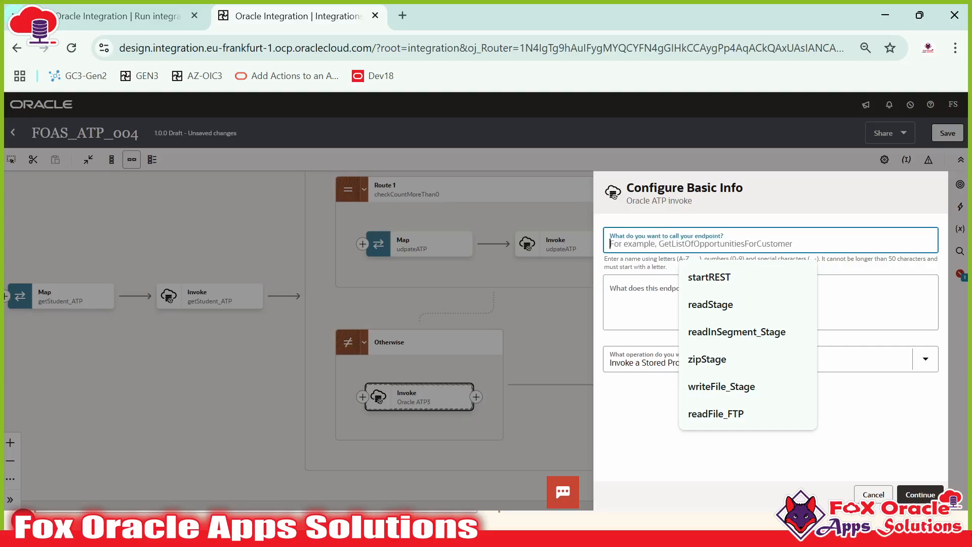
pyautogui.write('insertATP')
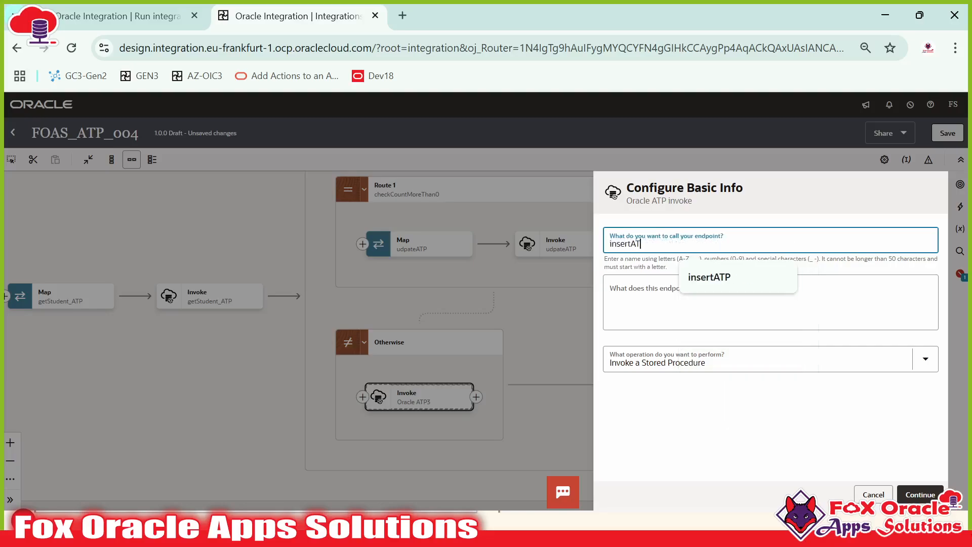
pyautogui.click(691, 299)
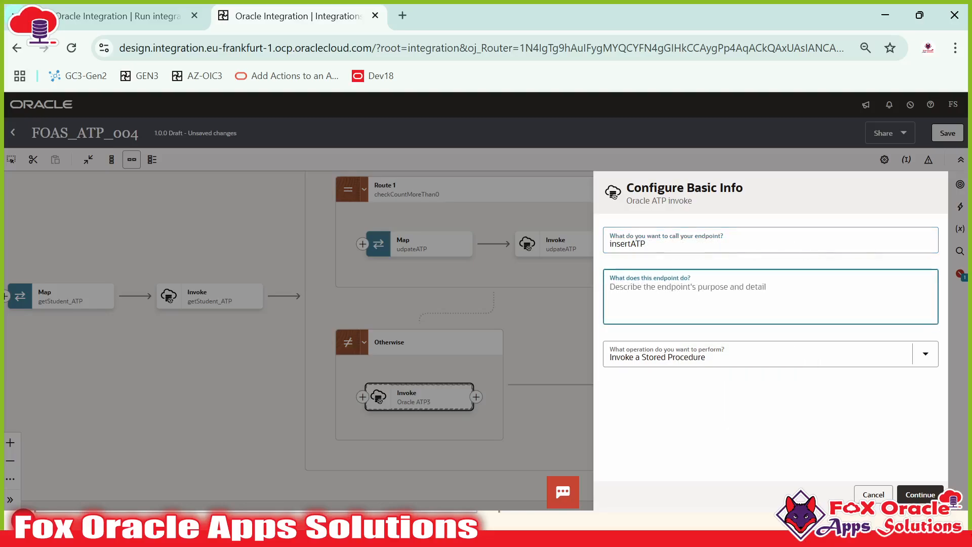
pyautogui.hotkey('alt', 'Tab')
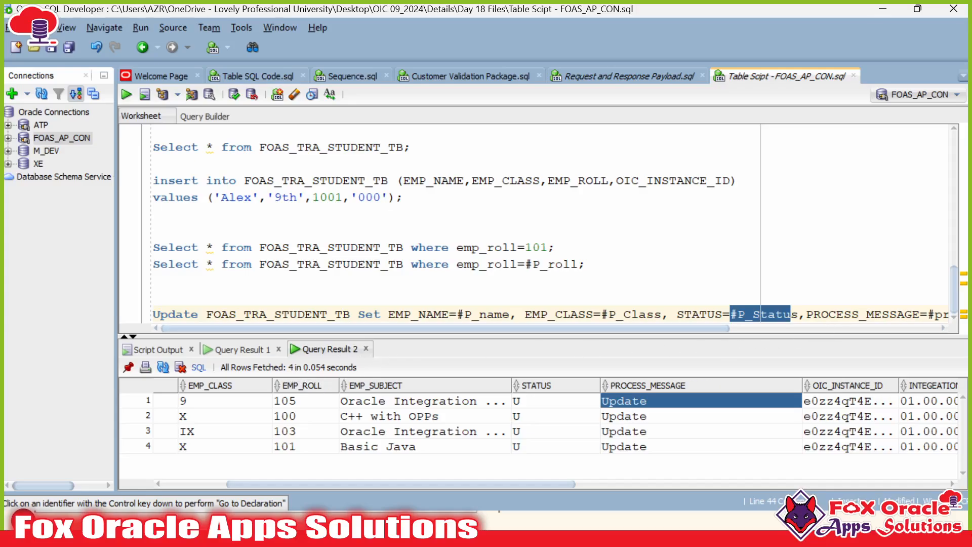
# Step: Begin an 'insert into FOAS_TRA_STUDENT_TB' line below the Update statement
pyautogui.moveTo(664, 328); pyautogui.dragTo(911, 329)
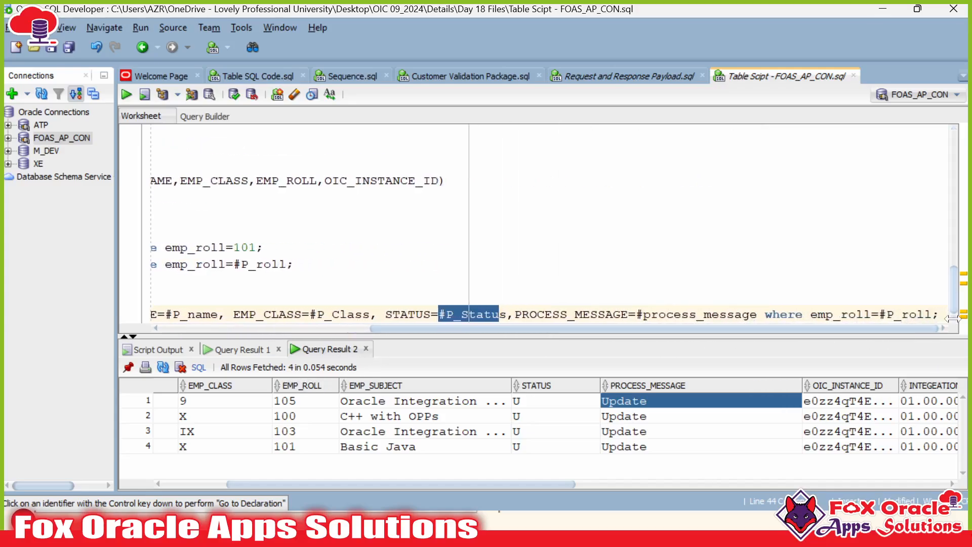
pyautogui.click(940, 314)
pyautogui.press('Return')
pyautogui.press('Return')
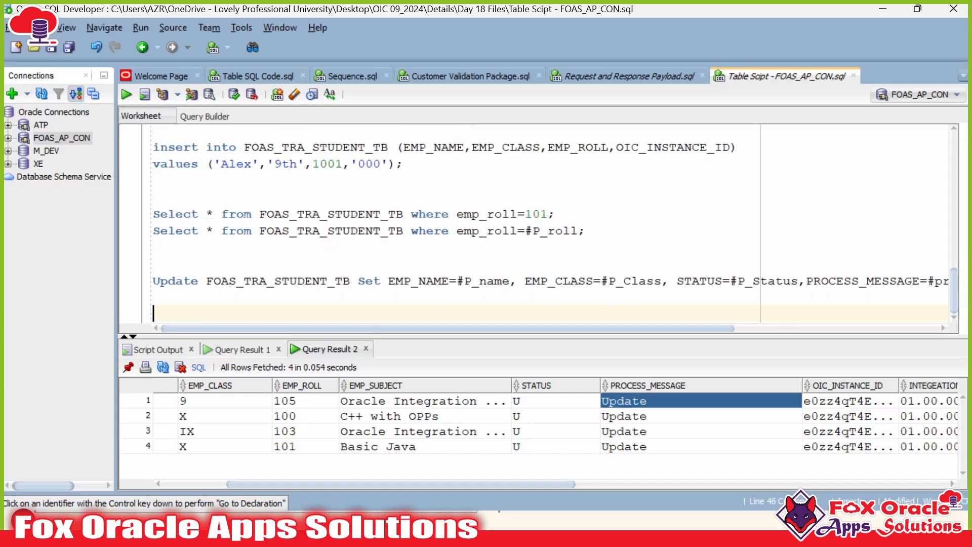
pyautogui.write('insert in')
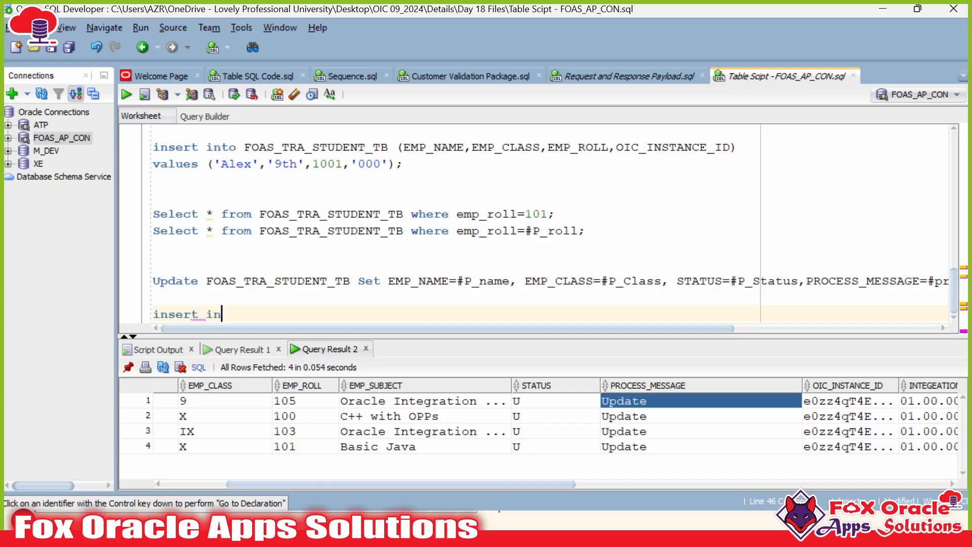
pyautogui.write('to')
pyautogui.doubleClick(278, 281)
pyautogui.hotkey('ctrl', 'c')
pyautogui.click(307, 317)
pyautogui.hotkey('ctrl', 'v')
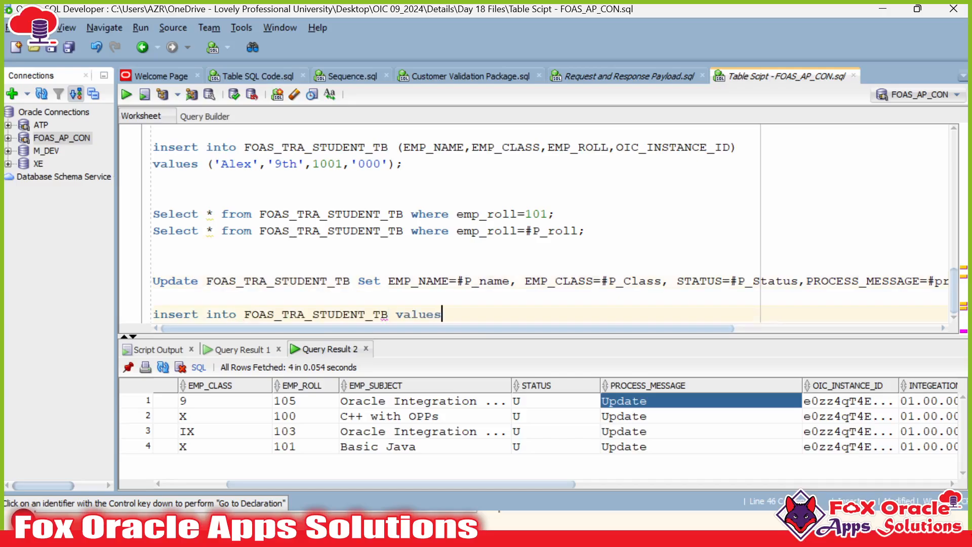
# Step: Add the empty () column and values () lists to the insert statement
pyautogui.write('I')
pyautogui.press('BackSpace')
pyautogui.write('() ;')
pyautogui.click(388, 314)
pyautogui.write('()')
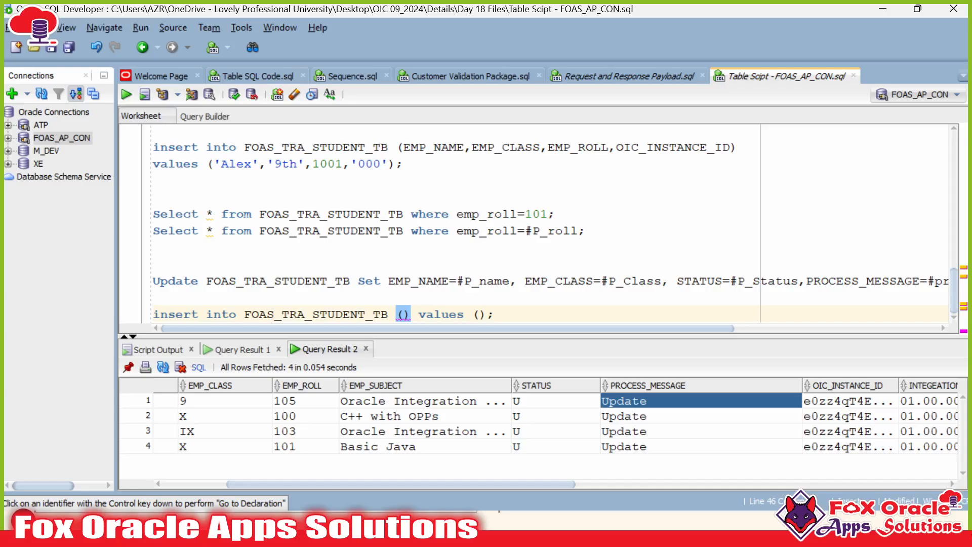
pyautogui.scroll(15, 536, 223)
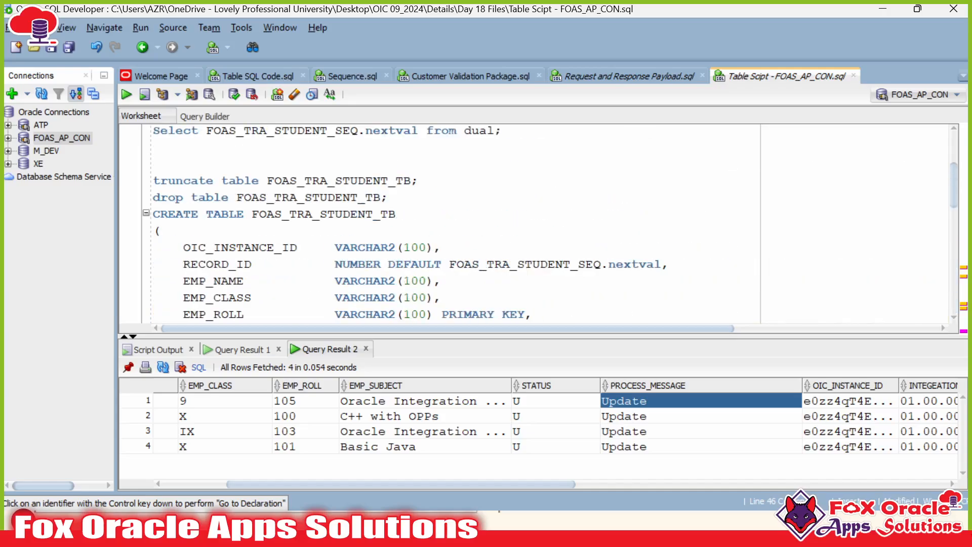
pyautogui.doubleClick(240, 247)
pyautogui.hotkey('ctrl', 'c')
# Step: Start the insert's column list with OIC_INSTANCE_ID, then add EMP_NAME copied from the CREATE TABLE script
pyautogui.scroll(-9, 240, 248)
pyautogui.click(403, 314)
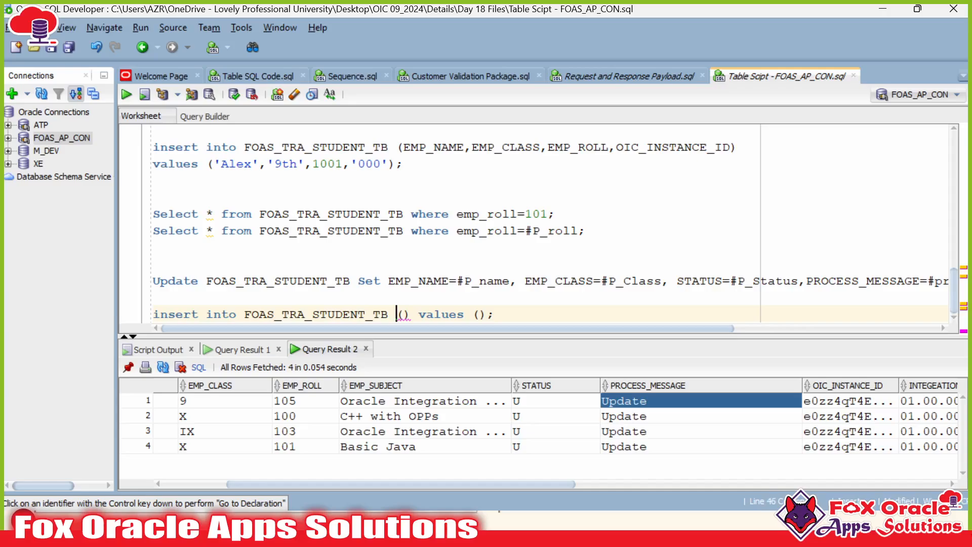
pyautogui.hotkey('ctrl', 'v')
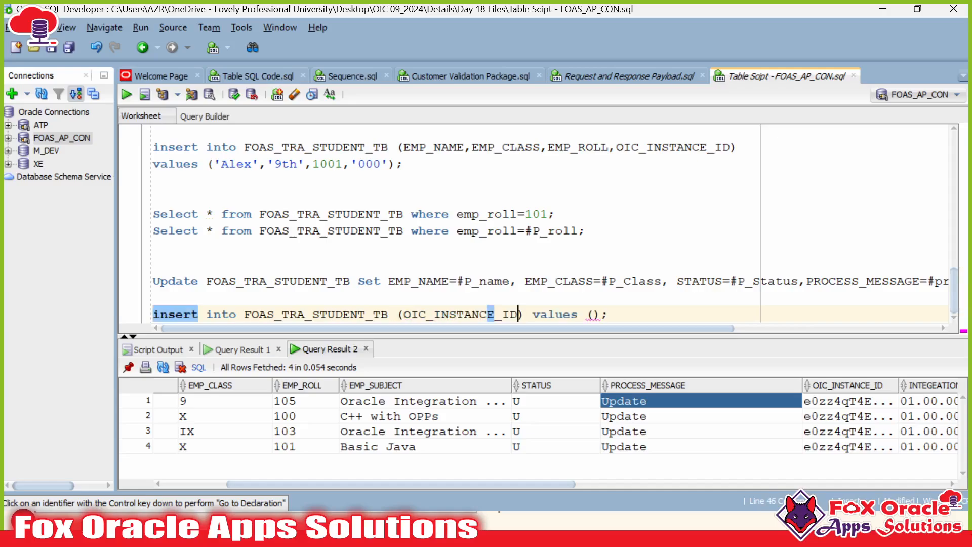
pyautogui.scroll(10, 537, 223)
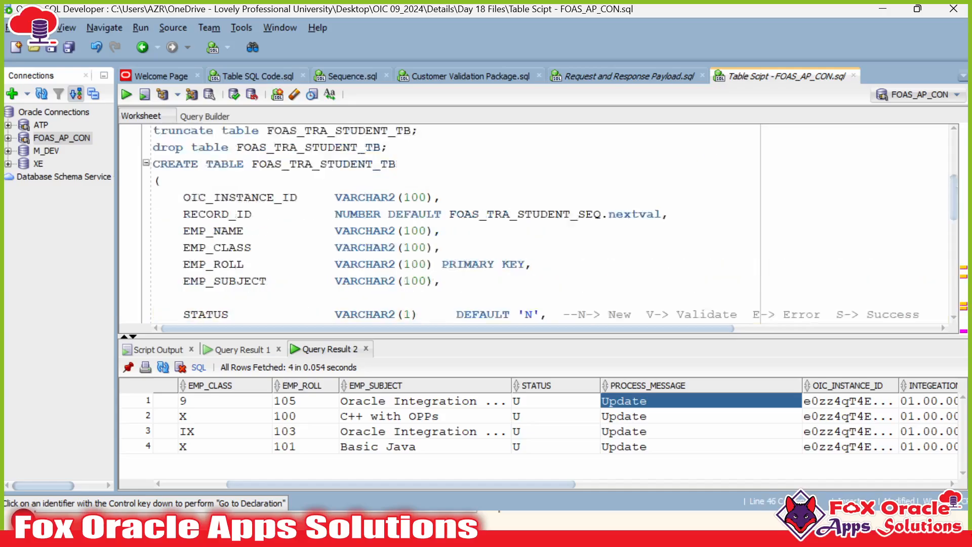
pyautogui.scroll(-2, 537, 223)
pyautogui.doubleClick(230, 214)
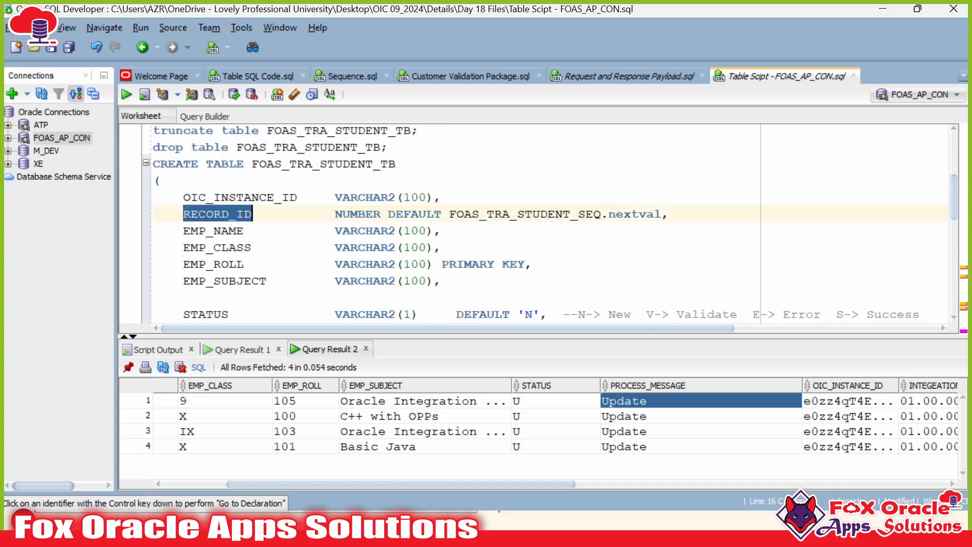
pyautogui.scroll(-1, 251, 212)
pyautogui.doubleClick(217, 181)
pyautogui.hotkey('ctrl', 'c')
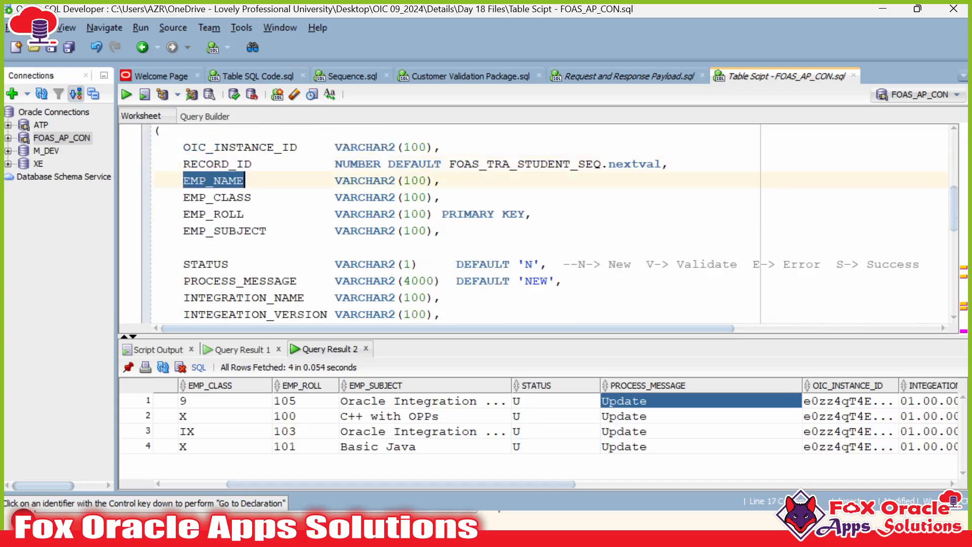
pyautogui.scroll(-7, 216, 180)
pyautogui.hotkey('ctrl', 'v')
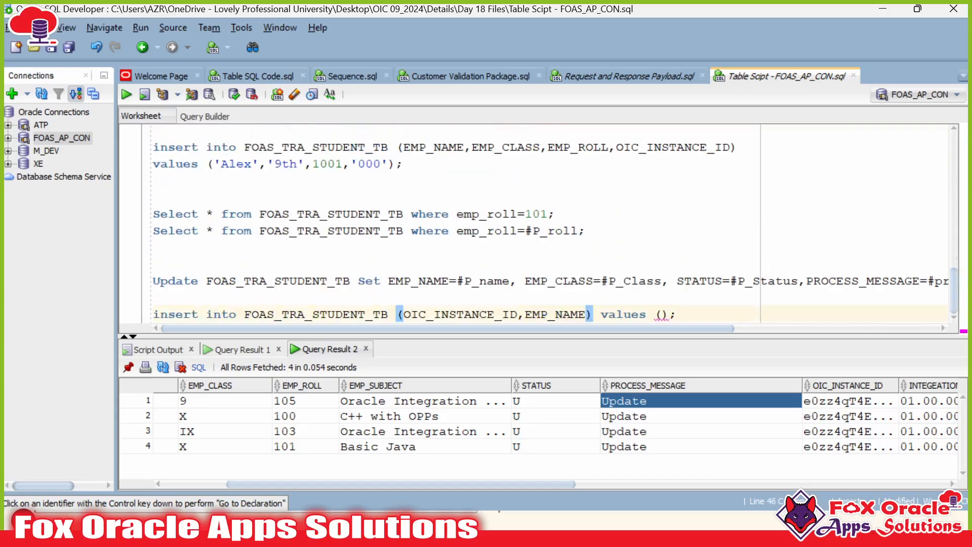
# Step: Append EMP_CLASS and EMP_ROLL to the column list, comma-separated
pyautogui.scroll(8, 537, 222)
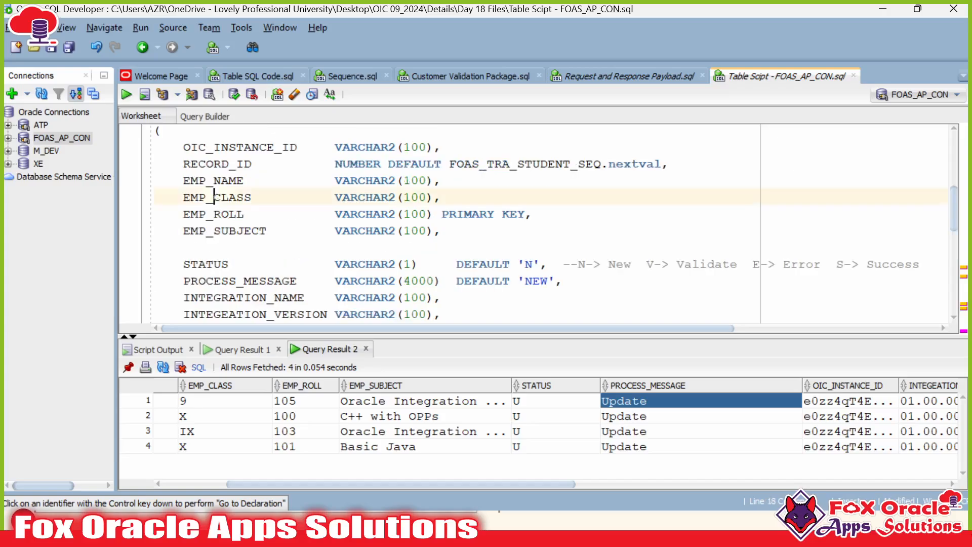
pyautogui.doubleClick(214, 197)
pyautogui.hotkey('ctrl', 'c')
pyautogui.scroll(-8, 214, 197)
pyautogui.click(589, 314)
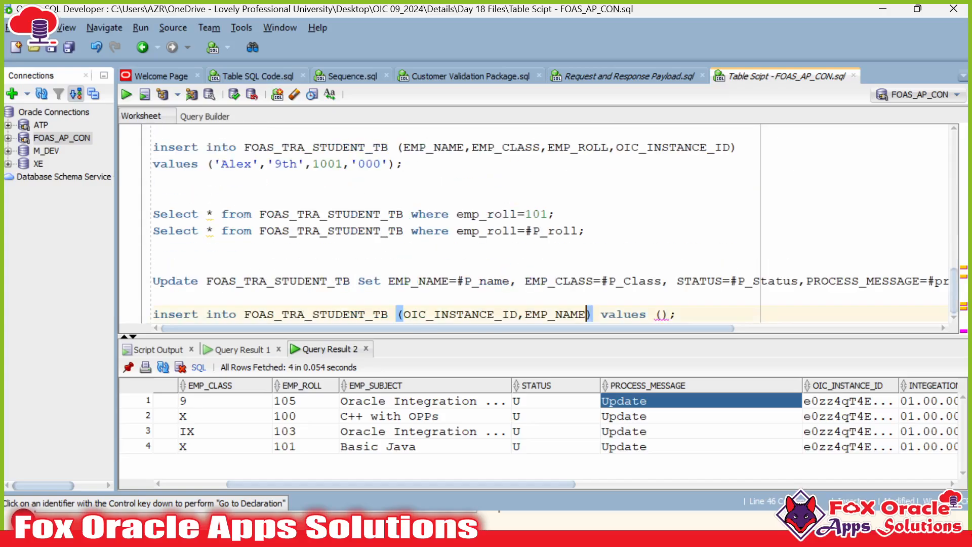
pyautogui.write(',')
pyautogui.hotkey('ctrl', 'v')
pyautogui.scroll(8, 536, 223)
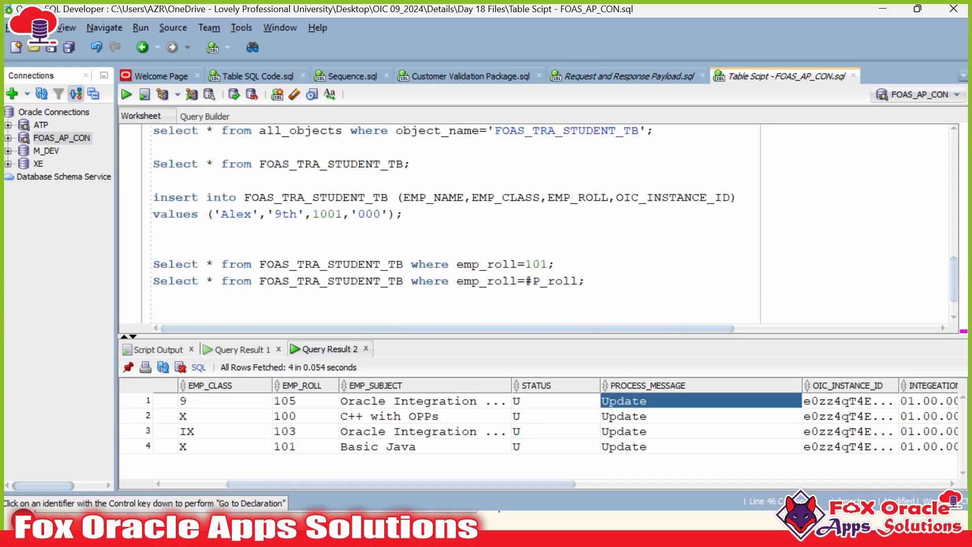
pyautogui.doubleClick(213, 214)
pyautogui.hotkey('ctrl', 'c')
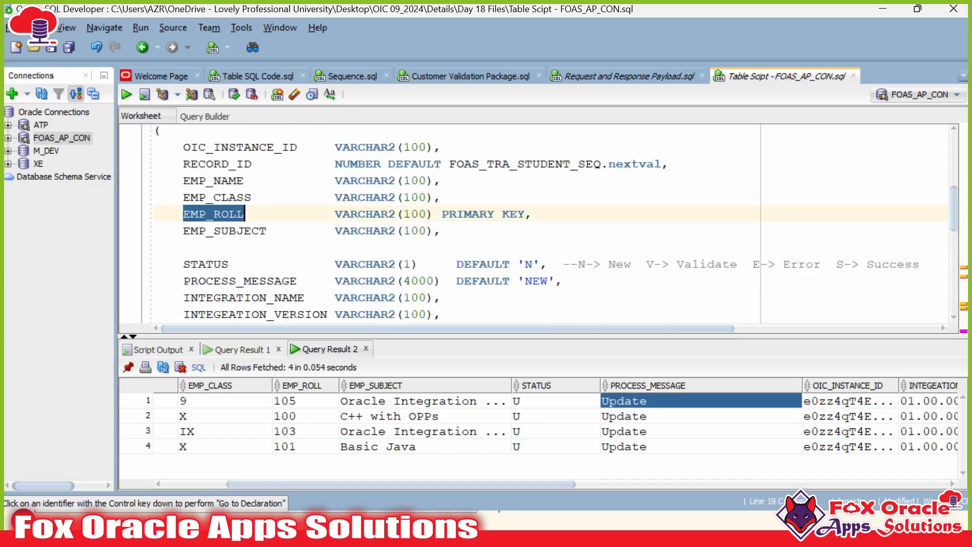
pyautogui.scroll(-8, 213, 213)
pyautogui.click(662, 314)
pyautogui.write(',')
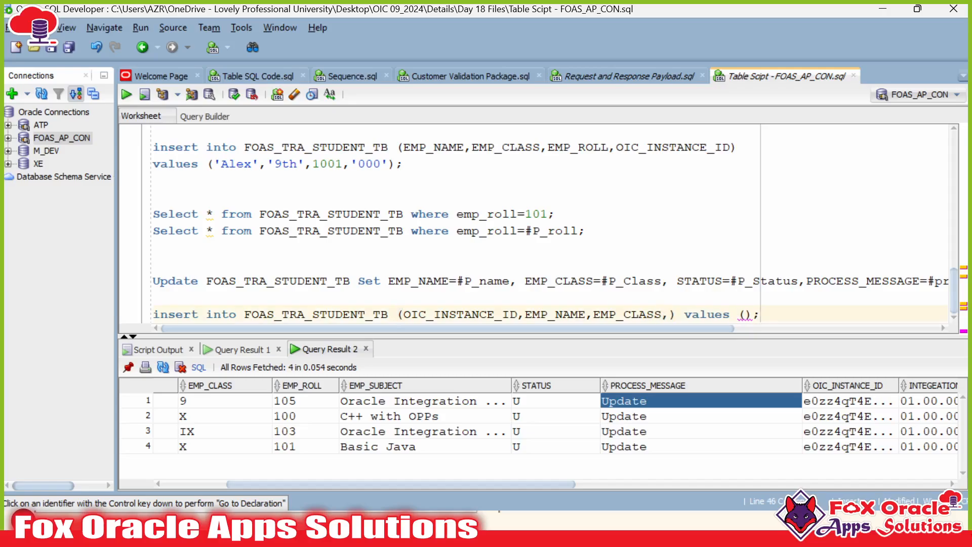
pyautogui.hotkey('ctrl', 'v')
# Step: Append EMP_SUBJECT and STATUS to the column list, comma-separated
pyautogui.scroll(4, 536, 223)
pyautogui.scroll(4, 536, 223)
pyautogui.scroll(-1, 537, 223)
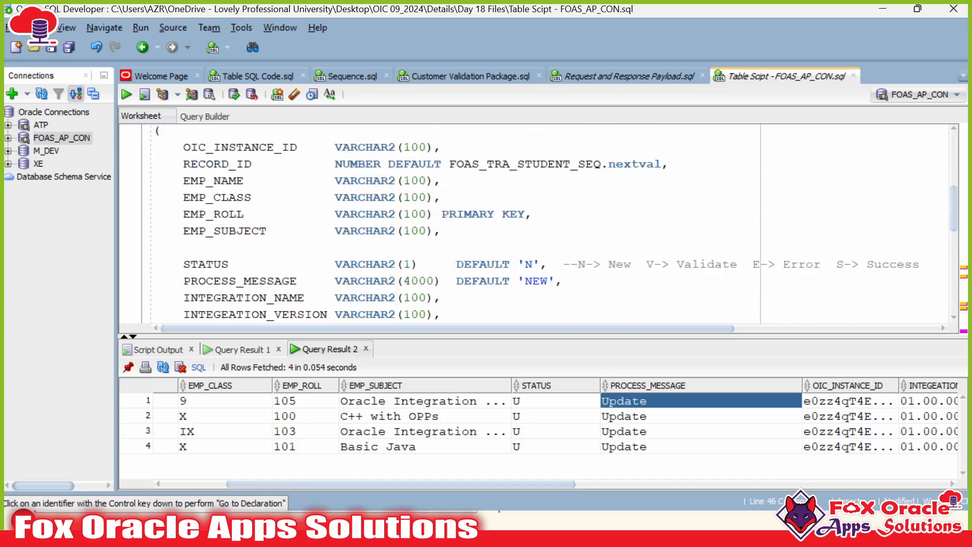
pyautogui.doubleClick(241, 230)
pyautogui.hotkey('ctrl', 'c')
pyautogui.scroll(-7, 242, 230)
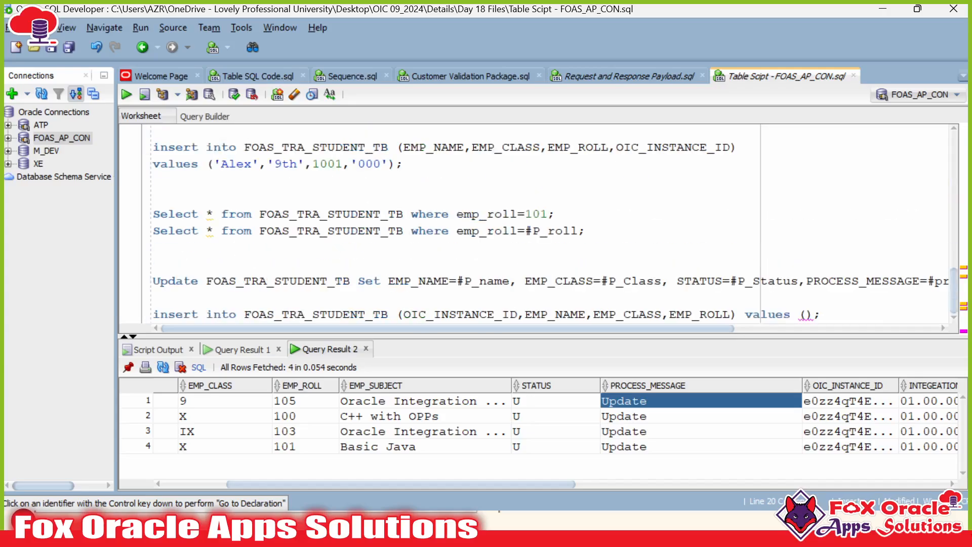
pyautogui.write(',')
pyautogui.hotkey('ctrl', 'v')
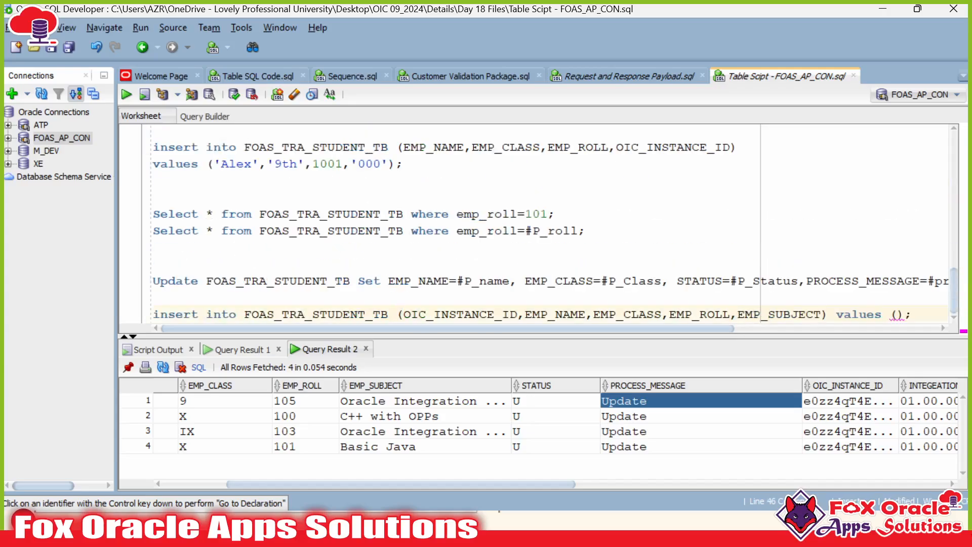
pyautogui.scroll(8, 536, 222)
pyautogui.scroll(-3, 537, 222)
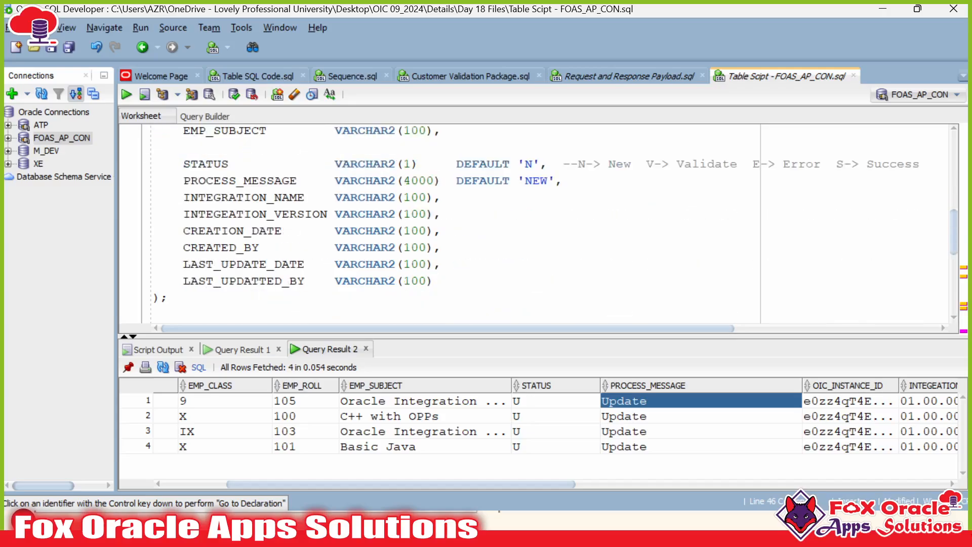
pyautogui.doubleClick(206, 164)
pyautogui.hotkey('ctrl', 'c')
pyautogui.scroll(-5, 206, 164)
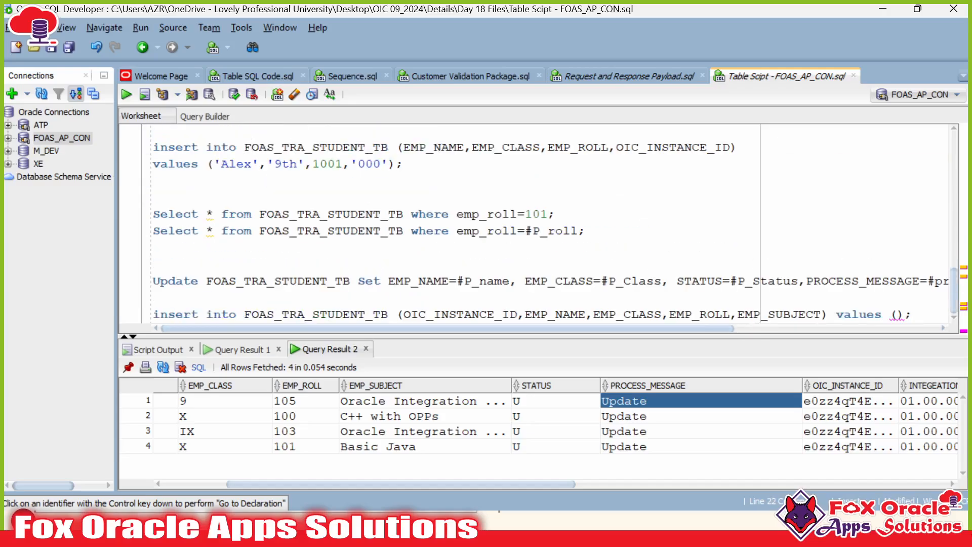
pyautogui.write(',')
pyautogui.hotkey('ctrl', 'v')
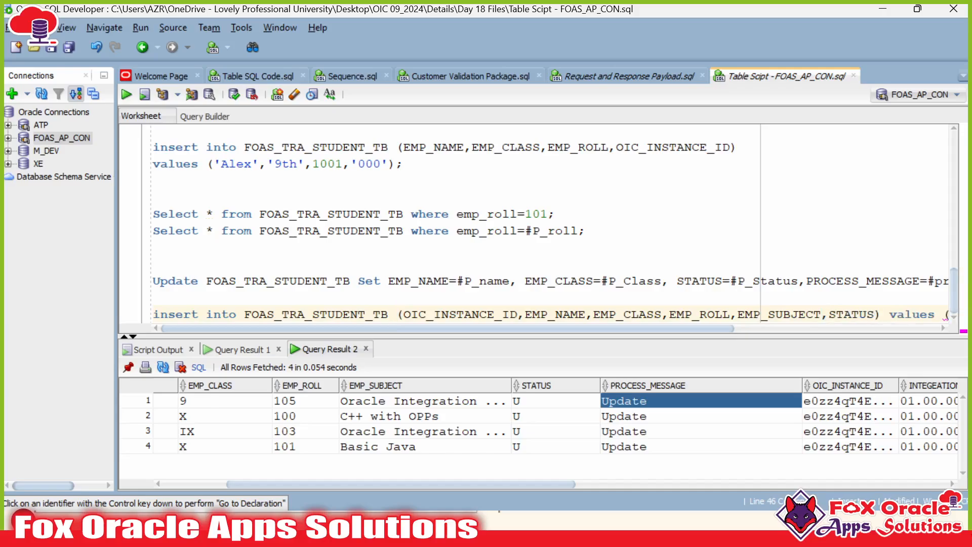
# Step: Append PROCESS_MESSAGE after STATUS, removing a stray typed letter
pyautogui.scroll(5, 536, 222)
pyautogui.scroll(-1, 537, 222)
pyautogui.doubleClick(240, 181)
pyautogui.hotkey('ctrl', 'c')
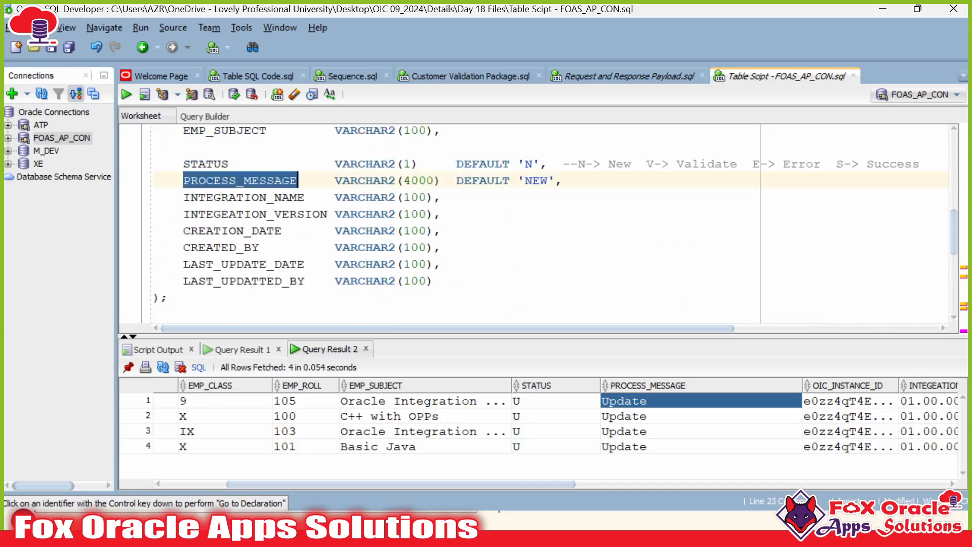
pyautogui.scroll(-5, 240, 181)
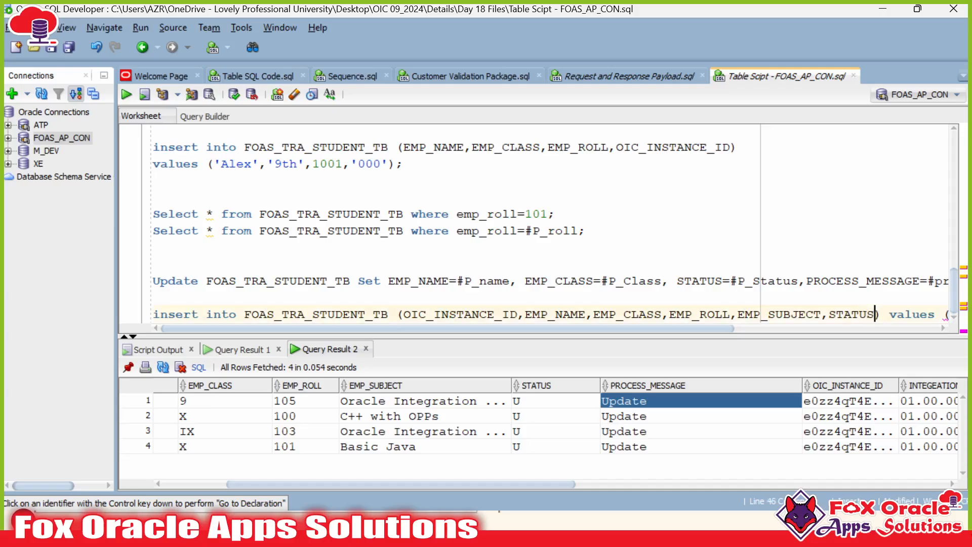
pyautogui.write('m')
pyautogui.press('BackSpace')
pyautogui.write(',')
pyautogui.hotkey('ctrl', 'v')
# Step: Move the column list onto its own line and append INTEGRATION_NAME and INTEGEATION_VERSION
pyautogui.scroll(5, 536, 222)
pyautogui.scroll(-1, 537, 222)
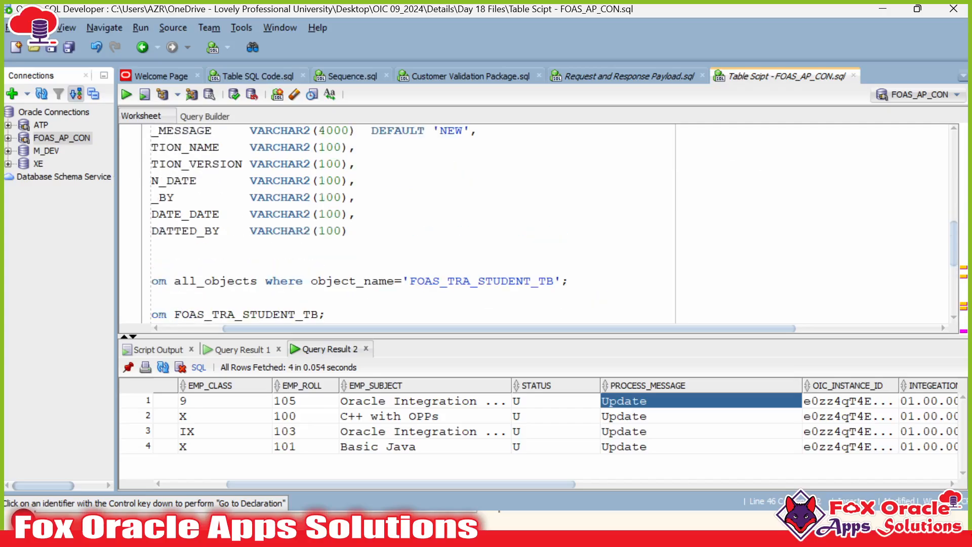
pyautogui.moveTo(306, 328); pyautogui.dragTo(244, 328)
pyautogui.scroll(1, 536, 222)
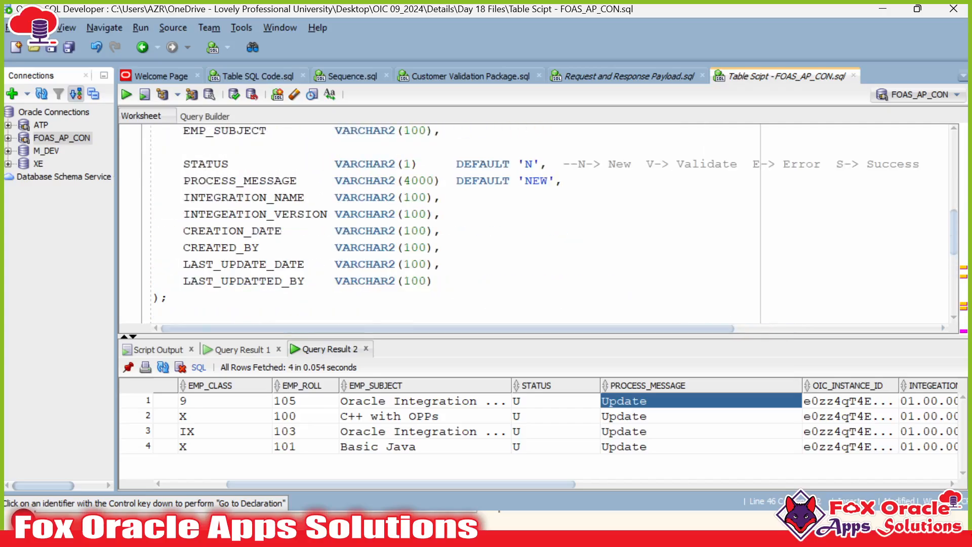
pyautogui.doubleClick(236, 197)
pyautogui.hotkey('ctrl', 'c')
pyautogui.scroll(-5, 237, 197)
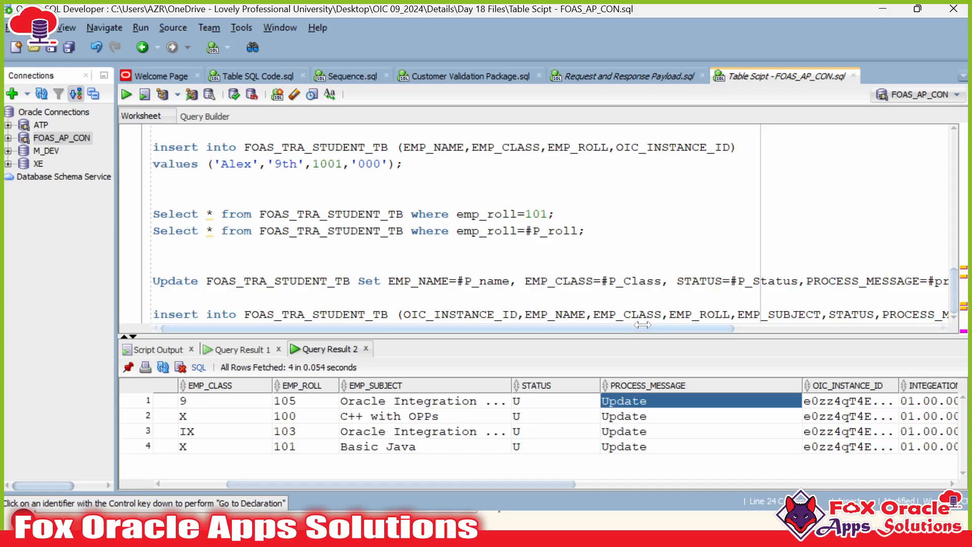
pyautogui.moveTo(448, 328); pyautogui.dragTo(508, 328)
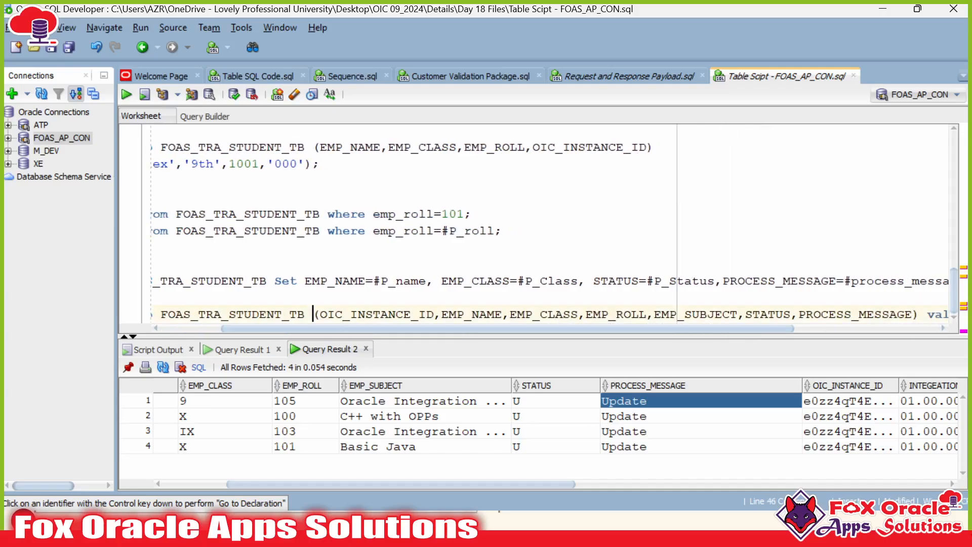
pyautogui.press('Return')
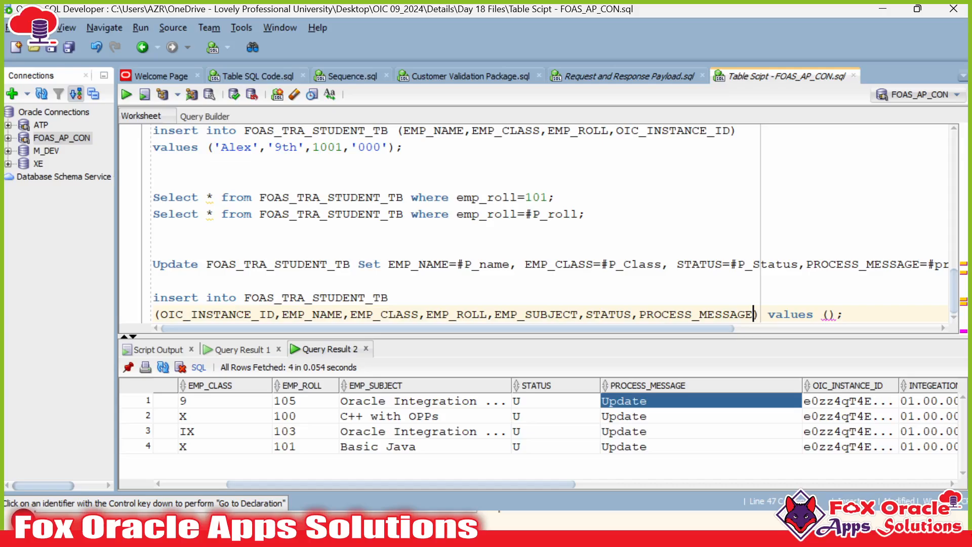
pyautogui.write(',')
pyautogui.hotkey('ctrl', 'v')
pyautogui.write(',')
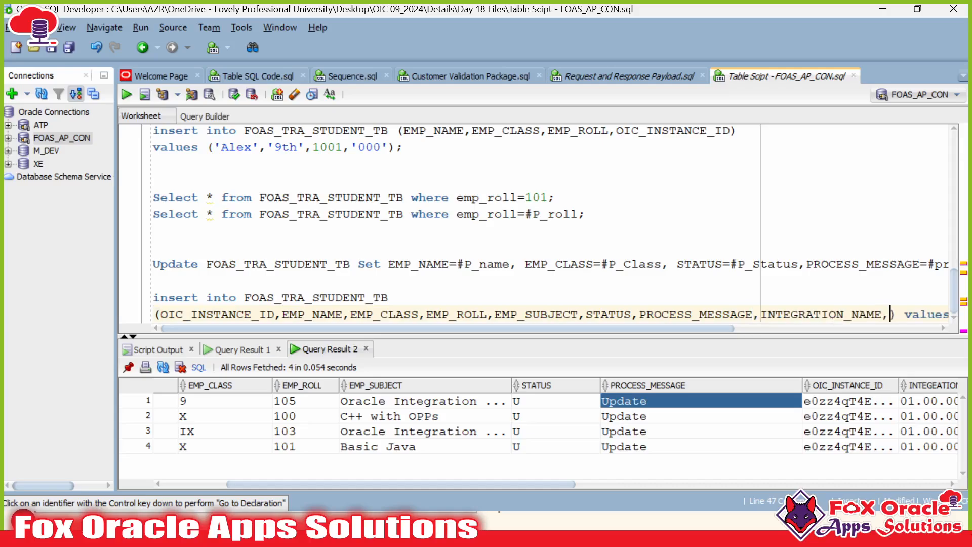
pyautogui.scroll(10, 537, 222)
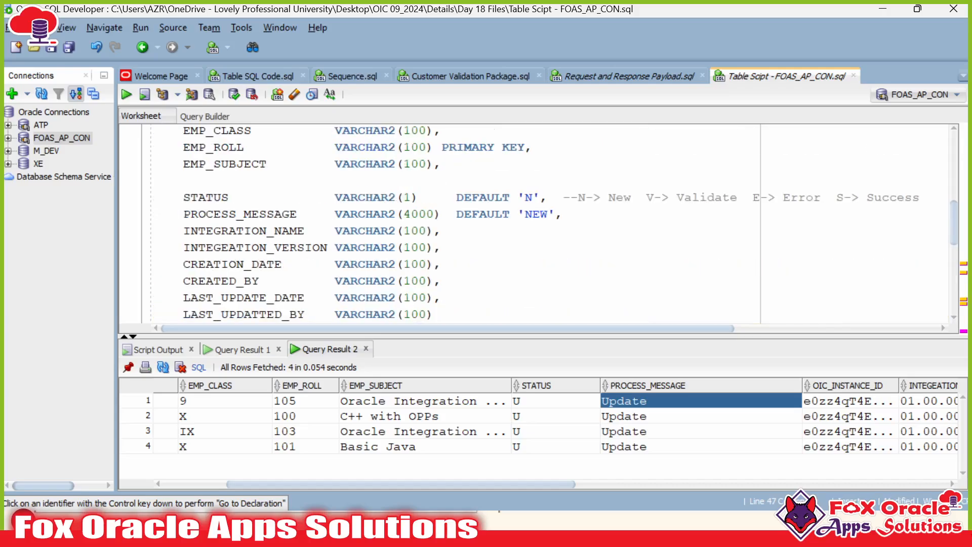
pyautogui.scroll(-10, 252, 247)
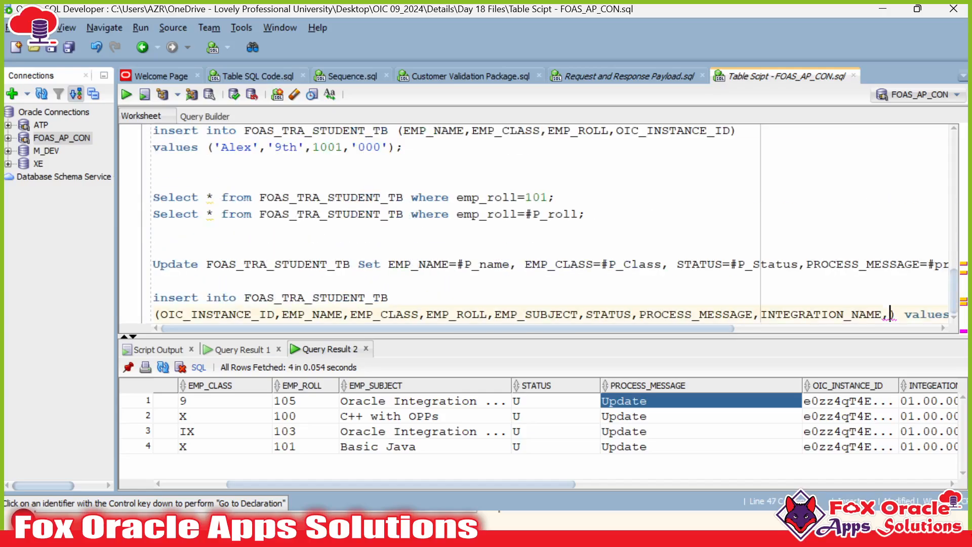
pyautogui.write('INTEGRATION_VERSION')
# Step: Append CREATION_DATE to the column list
pyautogui.scroll(10, 536, 223)
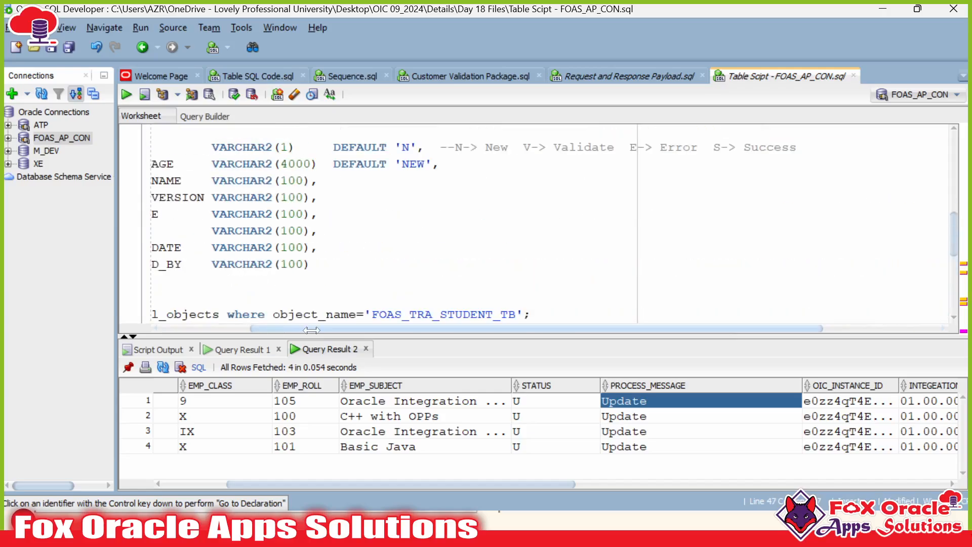
pyautogui.moveTo(311, 330); pyautogui.dragTo(126, 321)
pyautogui.doubleClick(231, 215)
pyautogui.hotkey('ctrl', 'c')
pyautogui.scroll(-5, 231, 218)
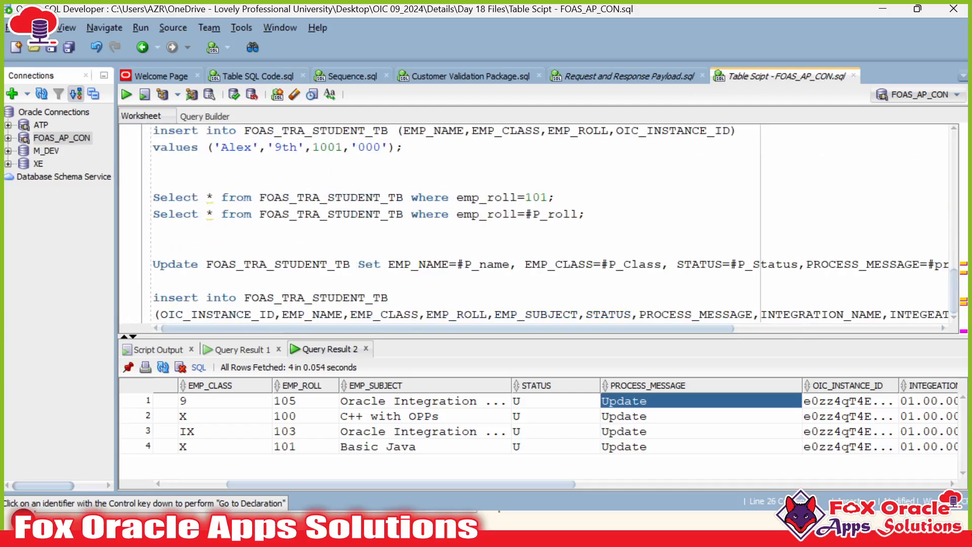
pyautogui.hscroll(5, 840, 329)
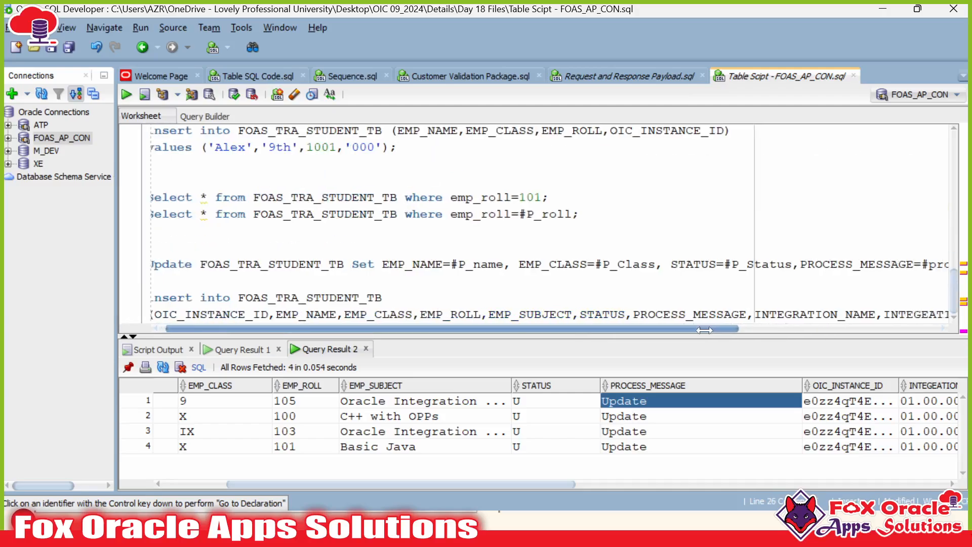
pyautogui.write(',) values ();')
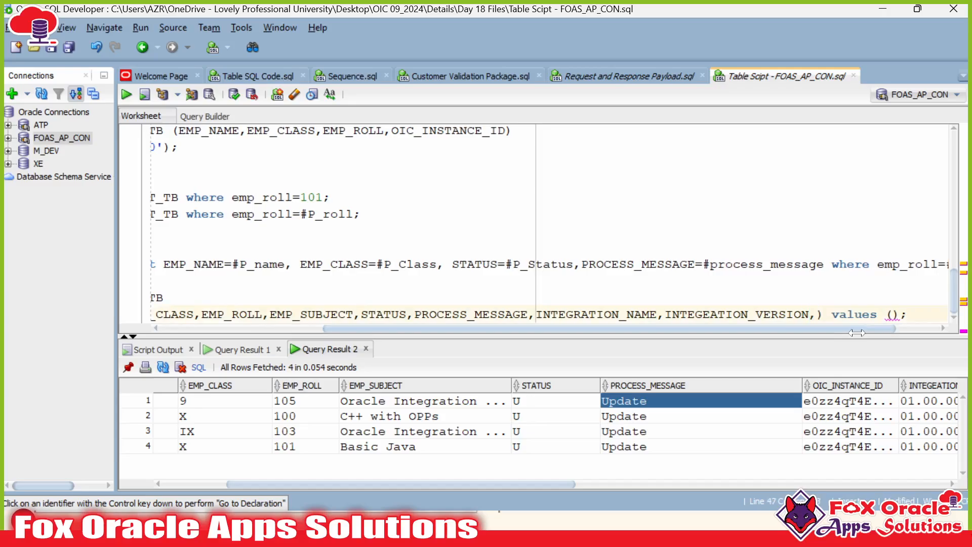
pyautogui.hotkey('ctrl', 'v')
# Step: Copy CREATED_BY, LAST_UPDATE_DATE and LAST_UPDATTED_BY from the CREATE TABLE script
pyautogui.hscroll(-5, 857, 329)
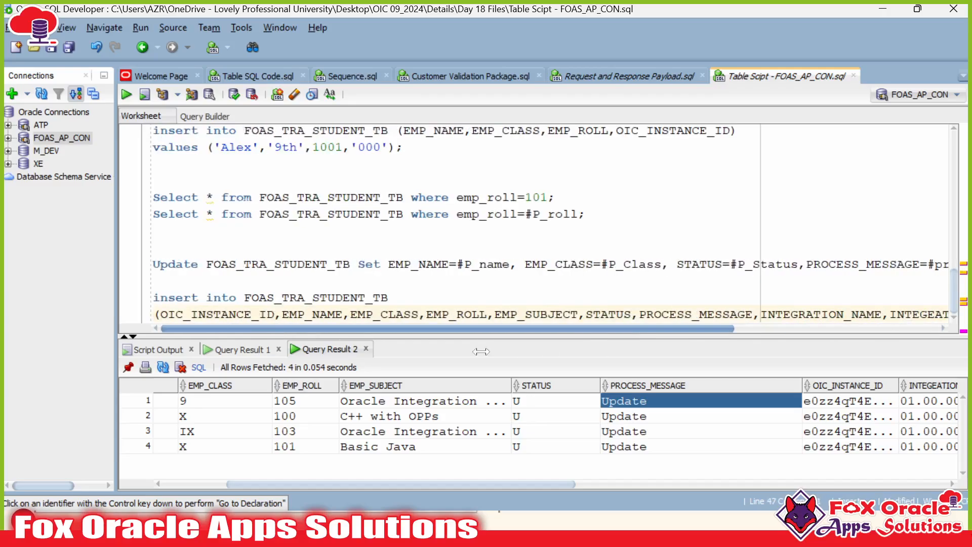
pyautogui.scroll(3, 551, 222)
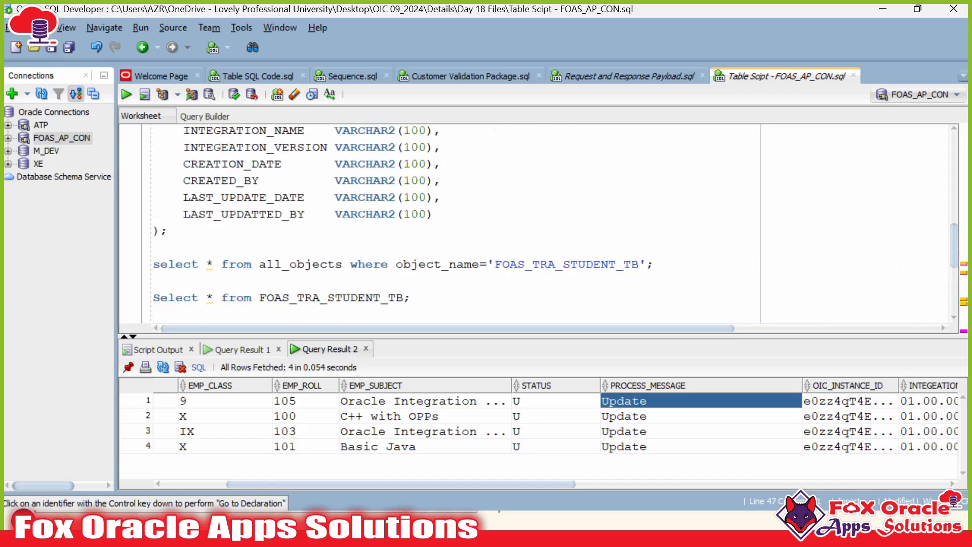
pyautogui.doubleClick(206, 180)
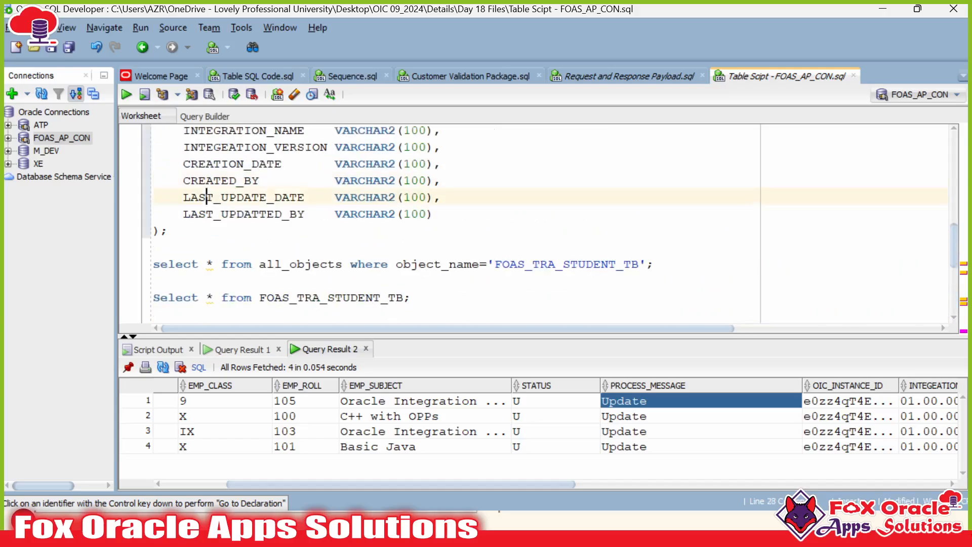
pyautogui.doubleClick(243, 197)
pyautogui.doubleClick(243, 213)
pyautogui.press('super+c')
pyautogui.scroll(-4, 317, 214)
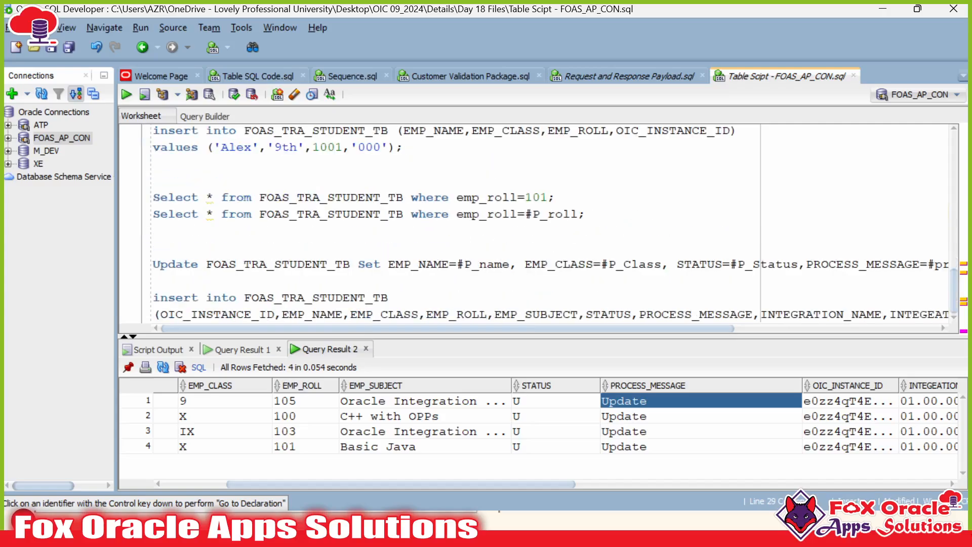
pyautogui.moveTo(448, 328); pyautogui.dragTo(653, 328)
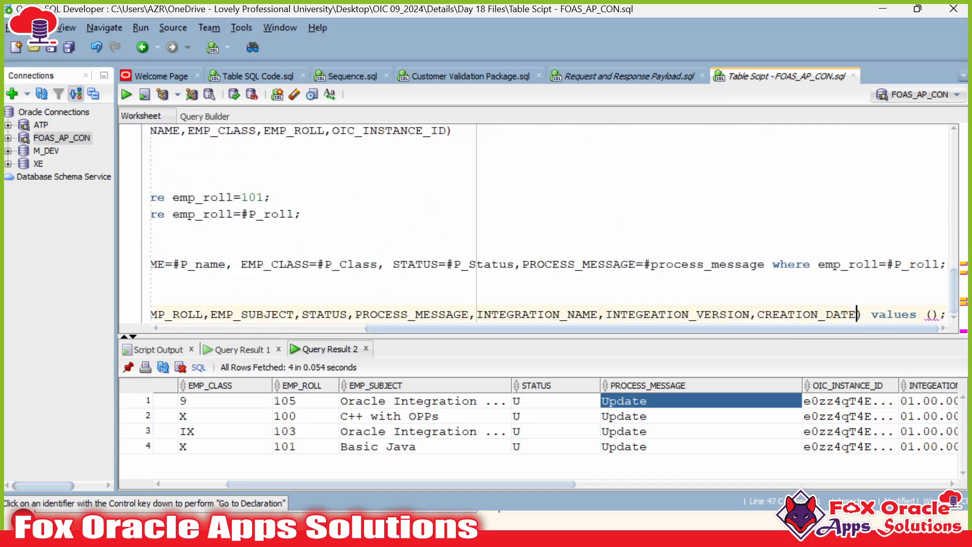
# Step: Paste CREATED_BY, LAST_UPDATE_DATE and LAST_UPDATTED_BY after CREATION_DATE from Win+V clipboard history
pyautogui.write(',')
pyautogui.press('super+v')
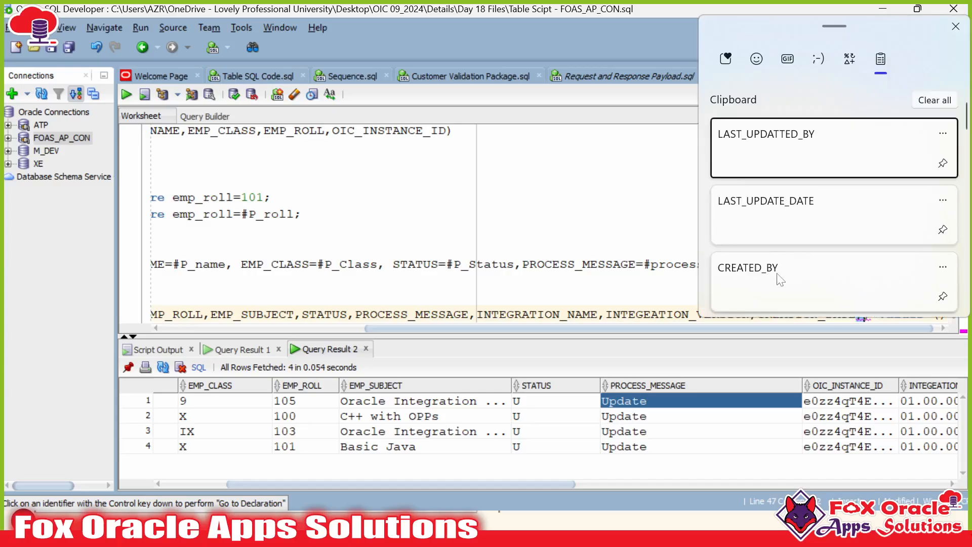
pyautogui.click(780, 284)
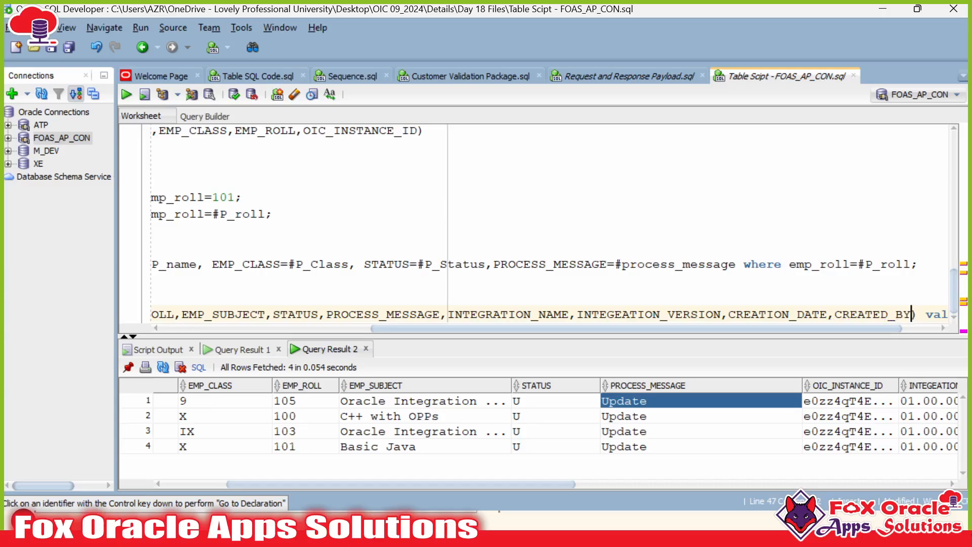
pyautogui.write(',')
pyautogui.press('super+v')
pyautogui.scroll(-2, 793, 200)
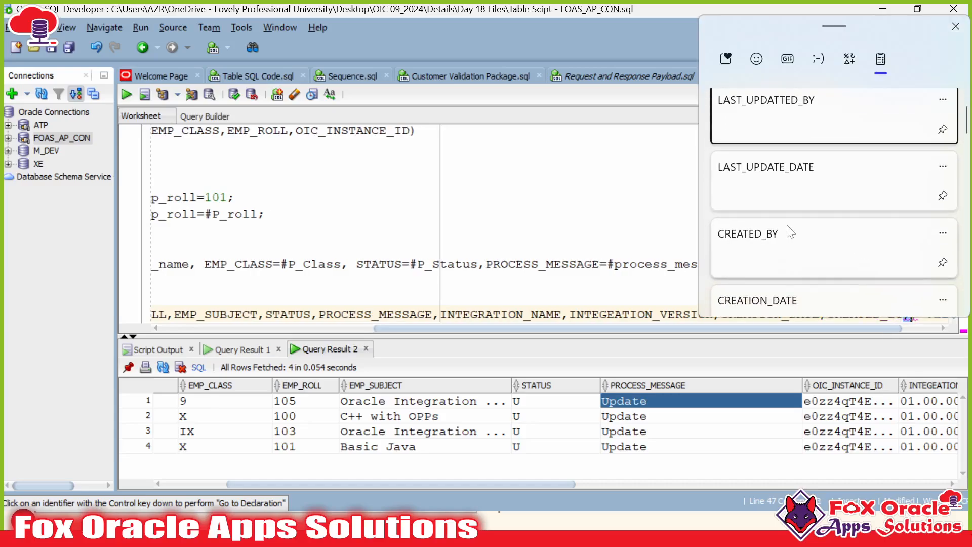
pyautogui.click(794, 200)
pyautogui.write(',')
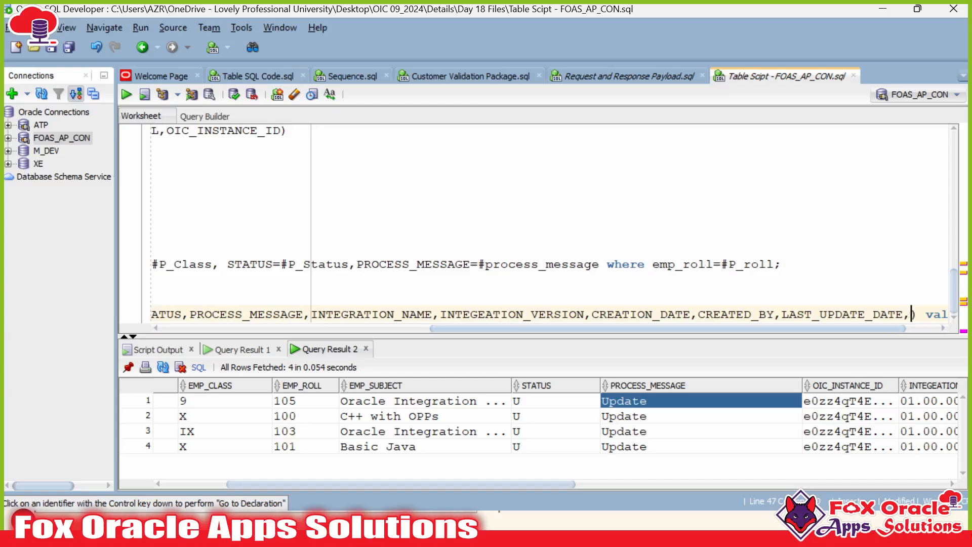
pyautogui.press('super+v')
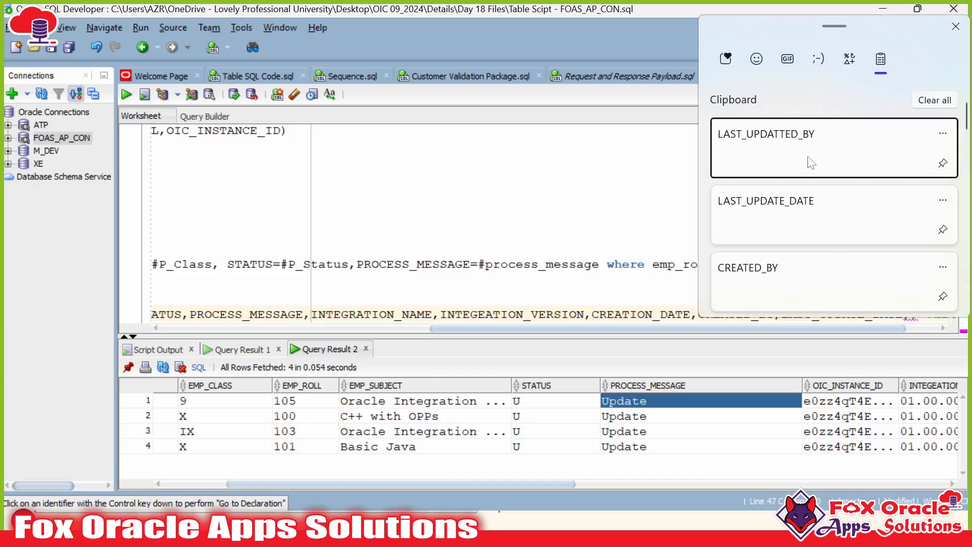
pyautogui.click(809, 162)
pyautogui.moveTo(865, 328); pyautogui.dragTo(894, 329)
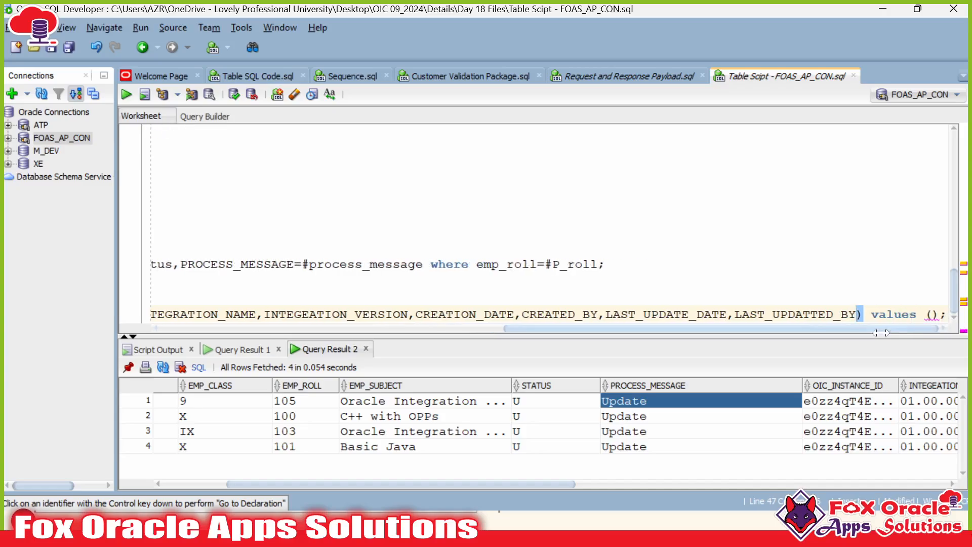
pyautogui.click(932, 314)
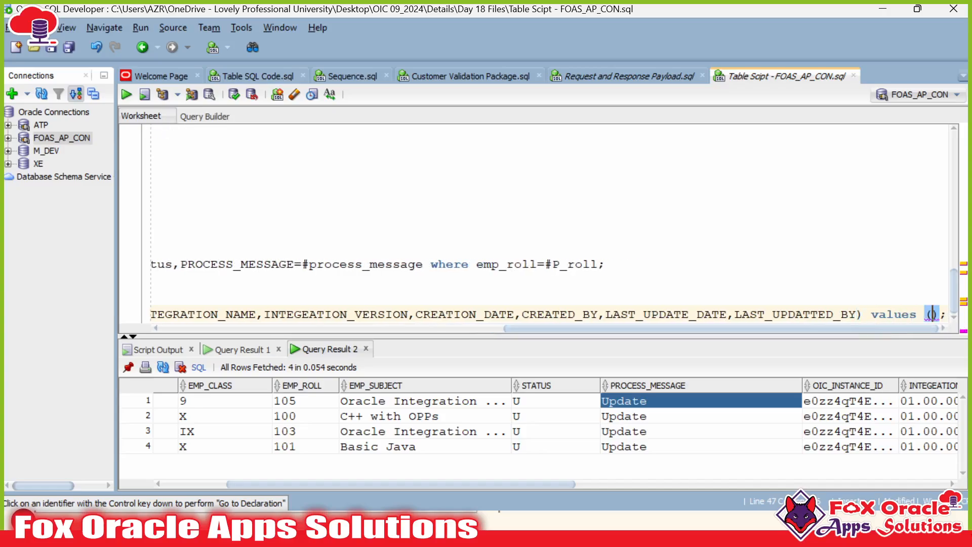
pyautogui.click(856, 314)
# Step: Copy the column list, move values onto its own line and paste the columns inside its parentheses
pyautogui.moveTo(854, 328); pyautogui.dragTo(509, 329)
pyautogui.hotkey('shift', 'Home')
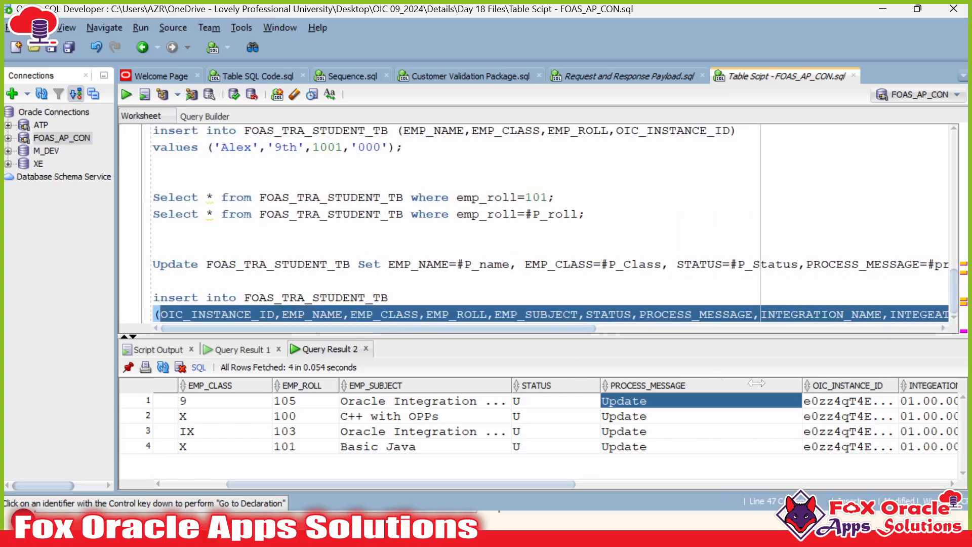
pyautogui.moveTo(542, 330); pyautogui.dragTo(888, 329)
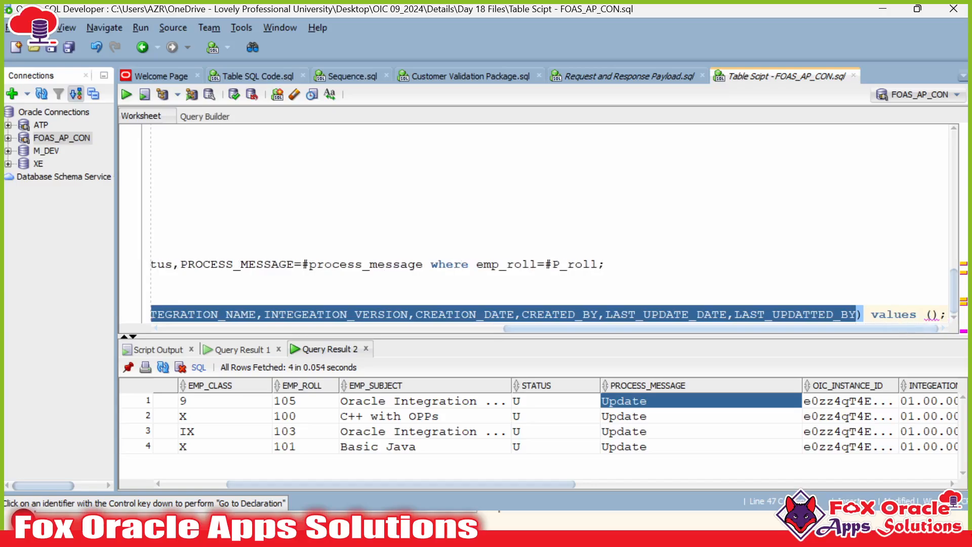
pyautogui.click(925, 314)
pyautogui.click(871, 314)
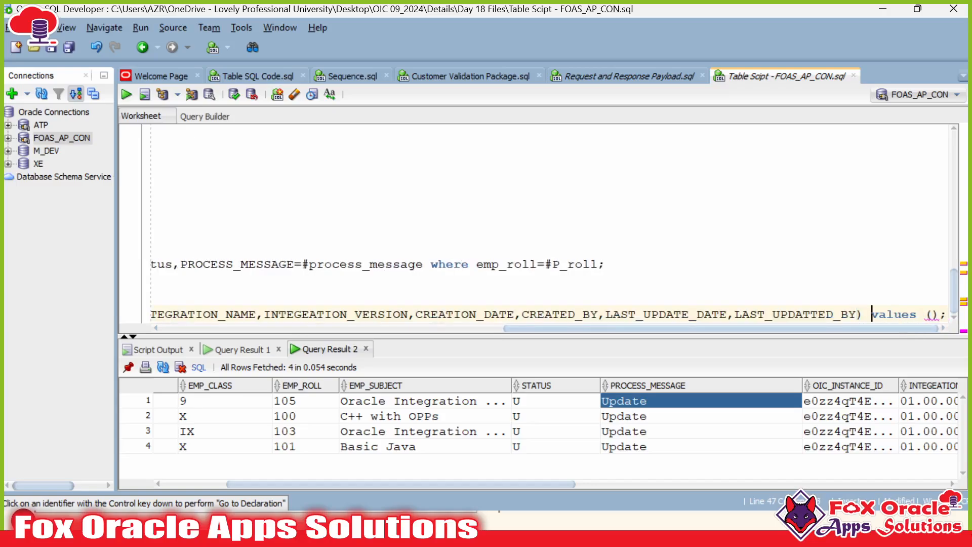
pyautogui.press('Return')
pyautogui.press('Return')
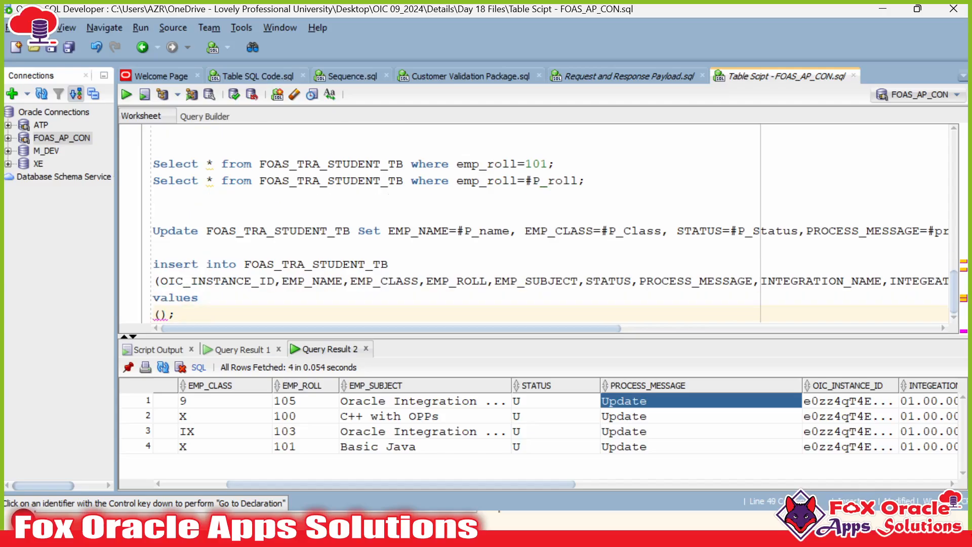
pyautogui.write('OIC_INSTANCE_ID,EMP_NAME,EMP_CLASS,EMP_ROLL,EMP_SUBJECT,STATUS,PROCESS_MESSAGE,INTEGRATION_NAME,INTEGEATION_VERSION,CREATION_DATE,CREATED_BY,LAST_UPDATE_DATE,LAST_UPDATED_BY')
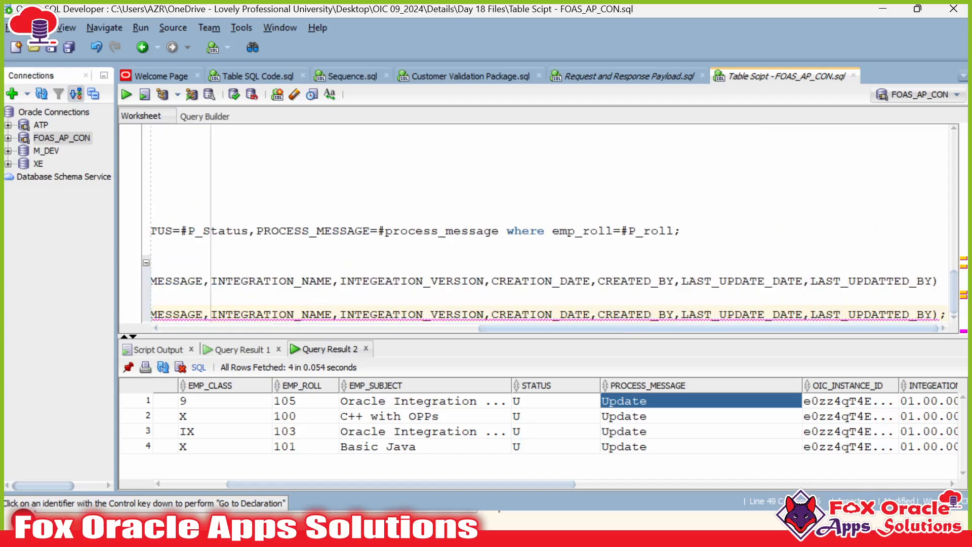
# Step: Try # prefixes on the values list, undo them, and select the whole values line
pyautogui.moveTo(545, 330); pyautogui.dragTo(219, 327)
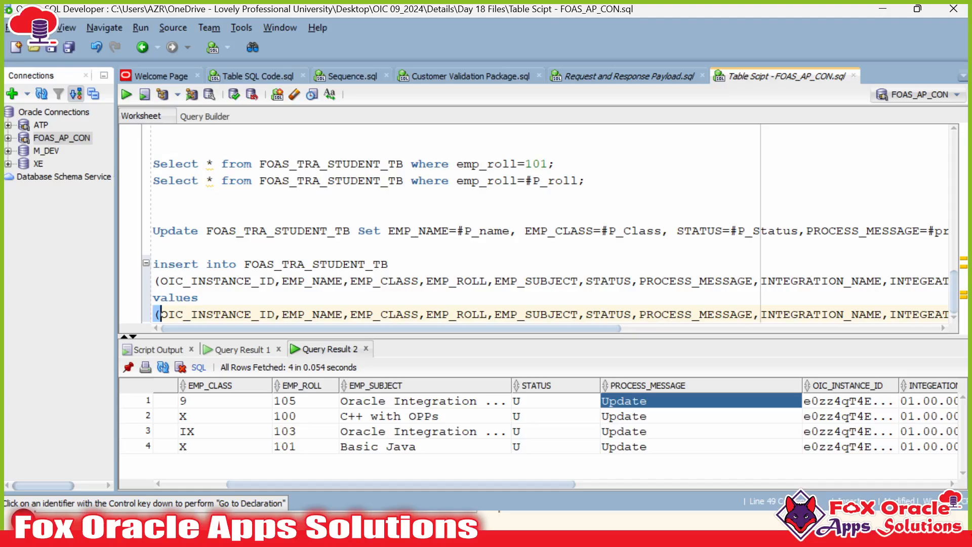
pyautogui.write('#')
pyautogui.click(290, 314)
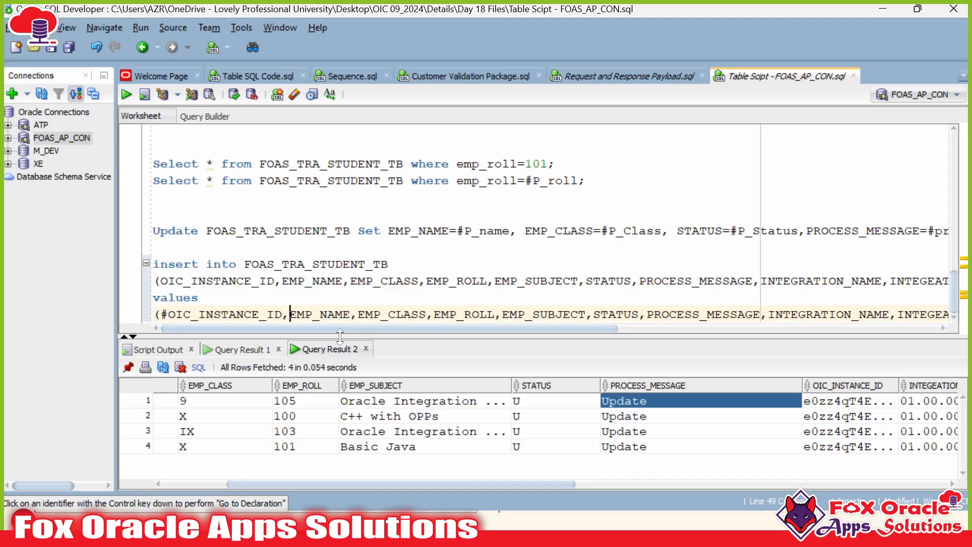
pyautogui.write('#')
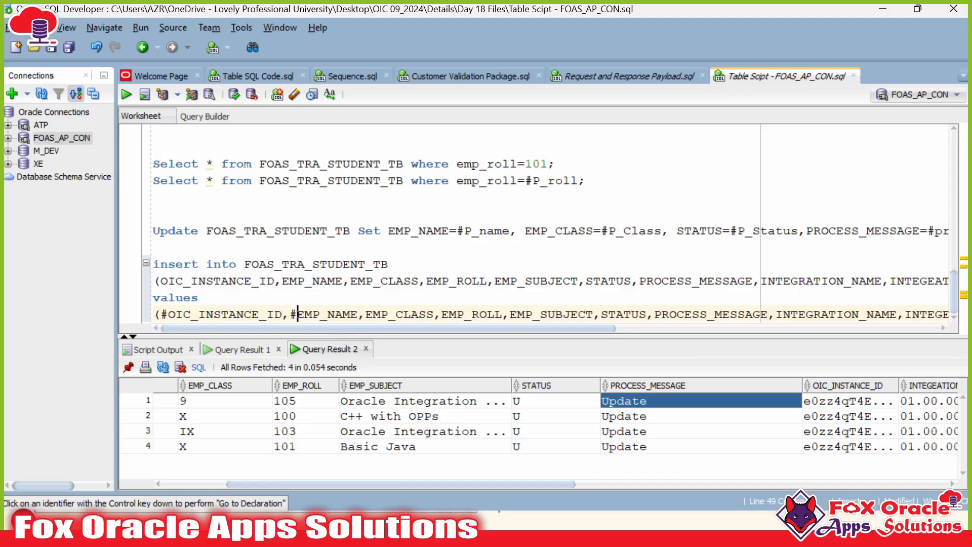
pyautogui.write('#')
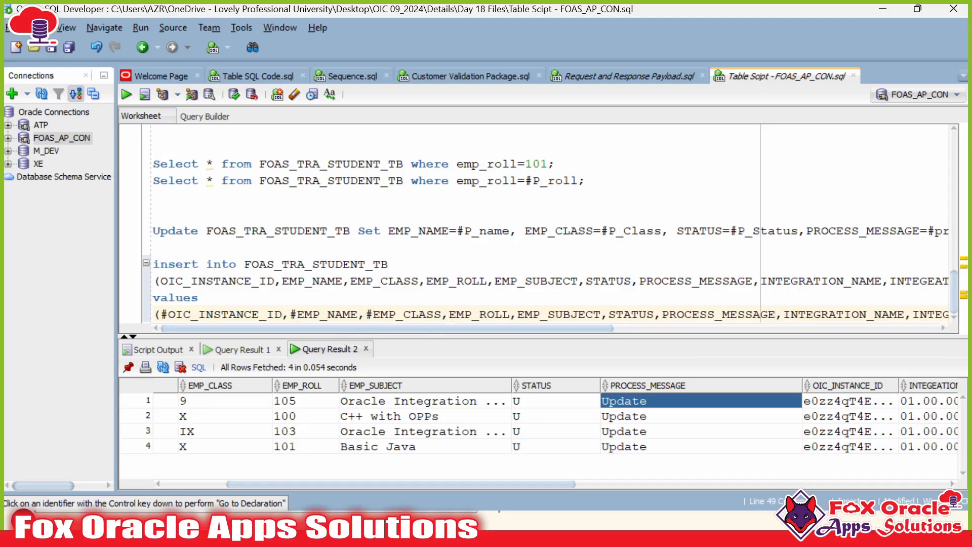
pyautogui.hotkey('ctrl', 'z')
pyautogui.hotkey('ctrl', 'z')
pyautogui.hotkey('ctrl', 'z')
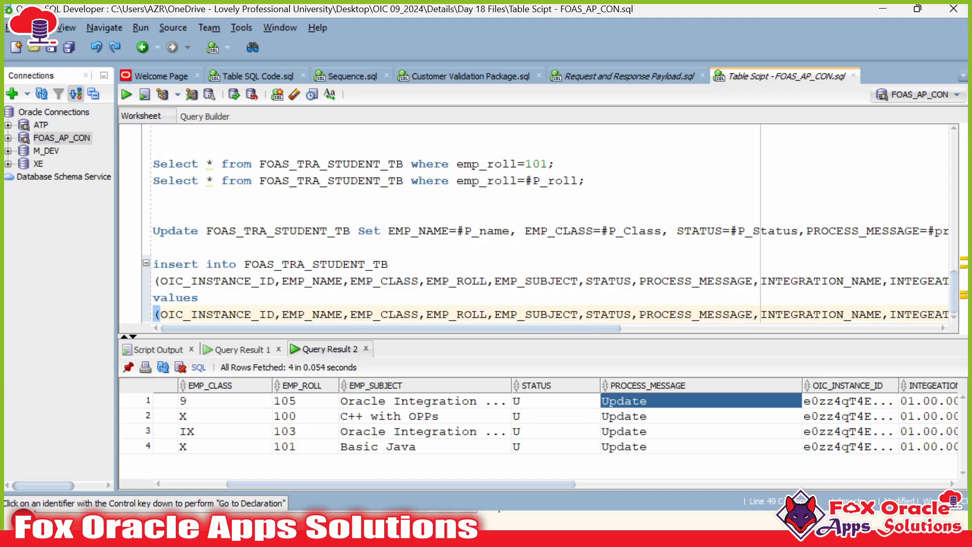
pyautogui.hotkey('shift', 'End')
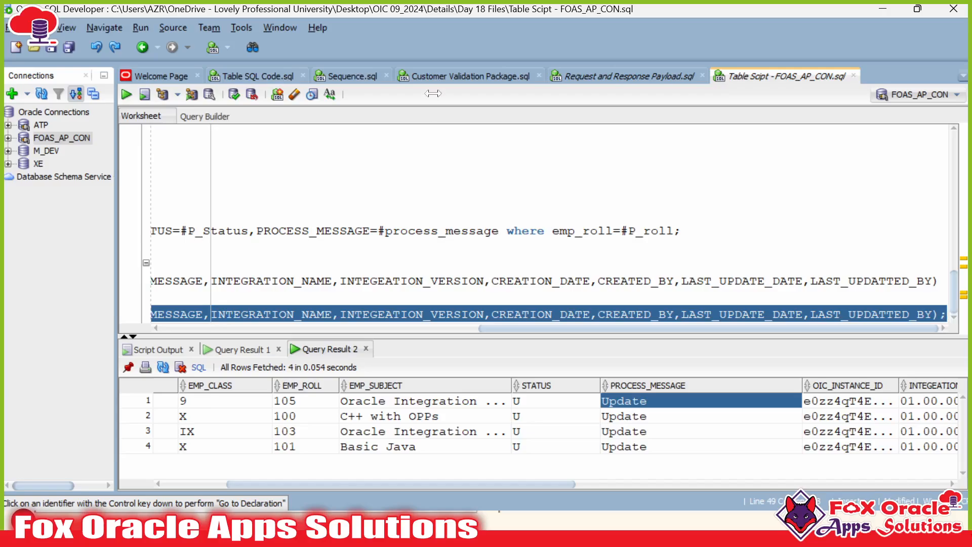
pyautogui.click(228, 49)
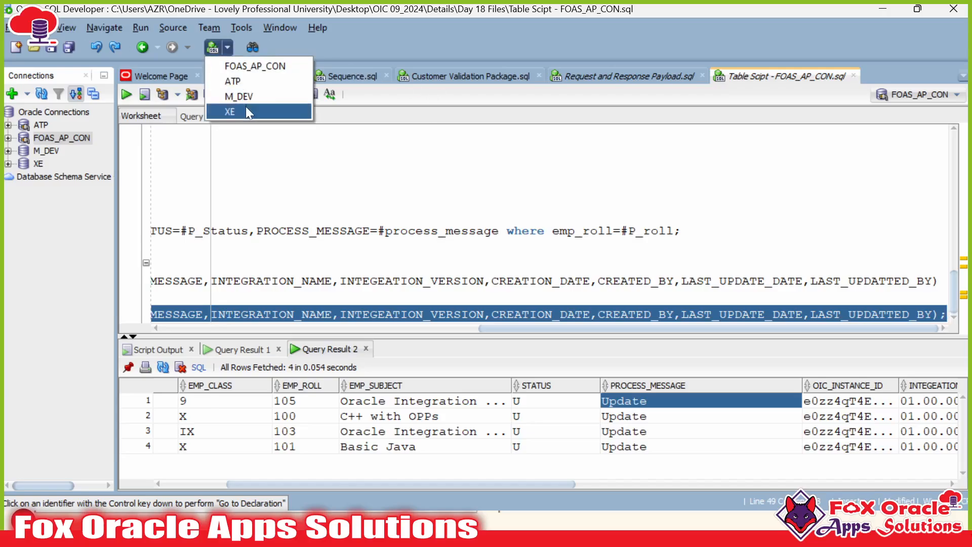
# Step: Paste the values line into a new FOAS_AP_CON~1 worksheet and open Find/Replace on its commas
pyautogui.click(244, 66)
pyautogui.press('Home')
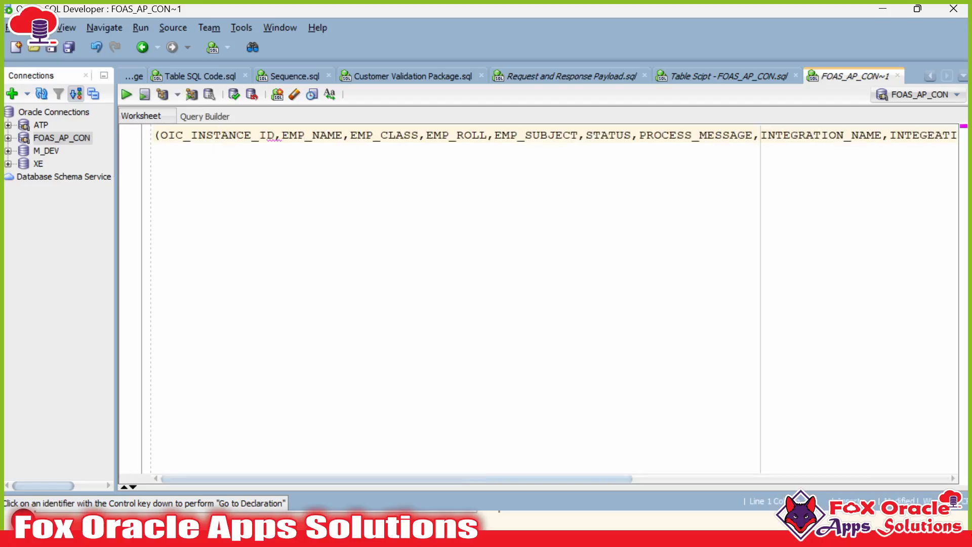
pyautogui.moveTo(275, 135); pyautogui.dragTo(282, 135)
pyautogui.hotkey('ctrl', 'f')
pyautogui.click(432, 112)
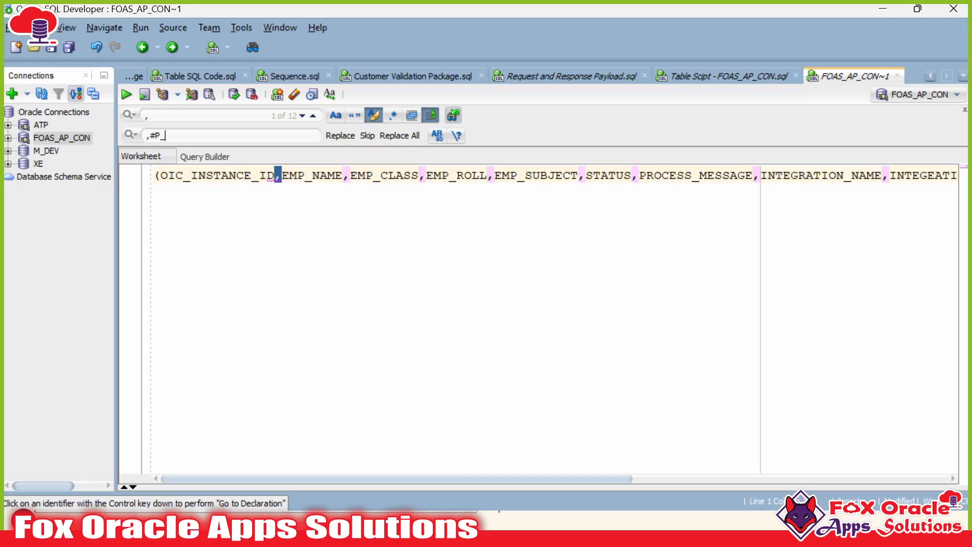
# Step: Replace every comma with ',#P_' and add the #P_ prefix before OIC_INSTANCE_ID
pyautogui.click(387, 135)
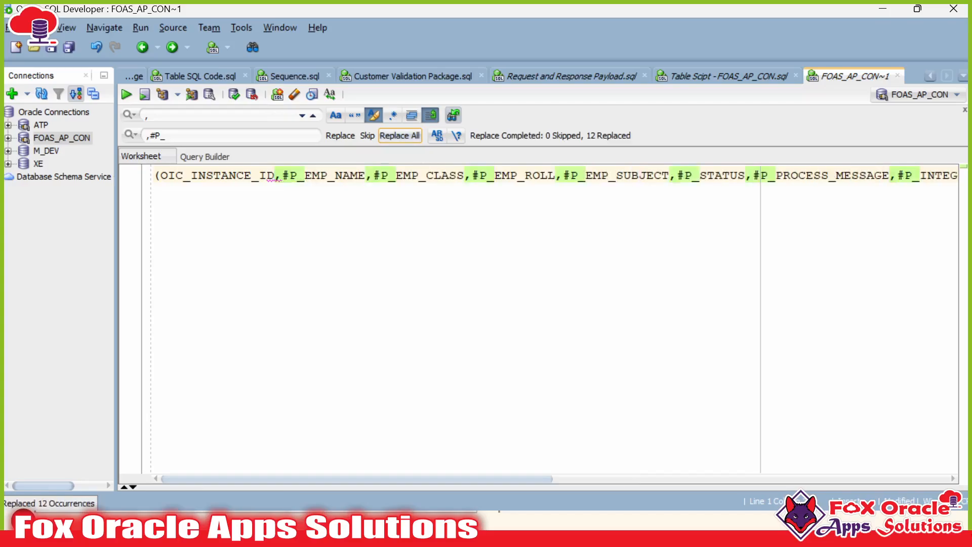
pyautogui.moveTo(282, 176); pyautogui.dragTo(305, 176)
pyautogui.hotkey('ctrl', 'c')
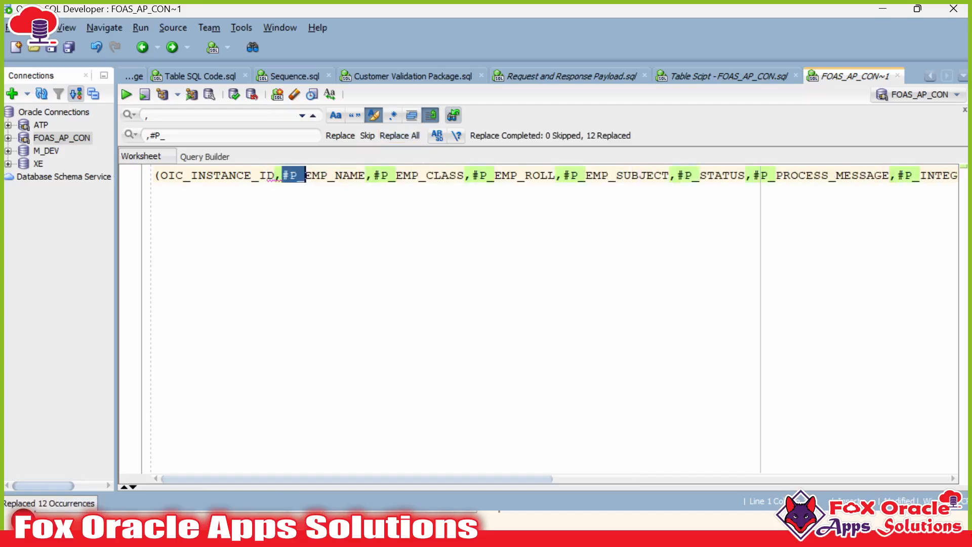
pyautogui.click(161, 175)
pyautogui.hotkey('ctrl', 'v')
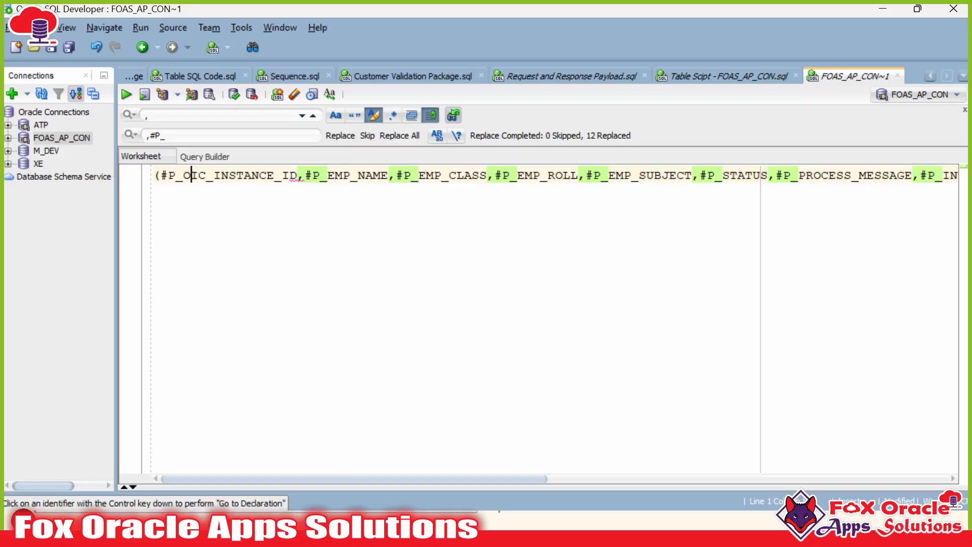
pyautogui.moveTo(168, 176); pyautogui.dragTo(298, 176)
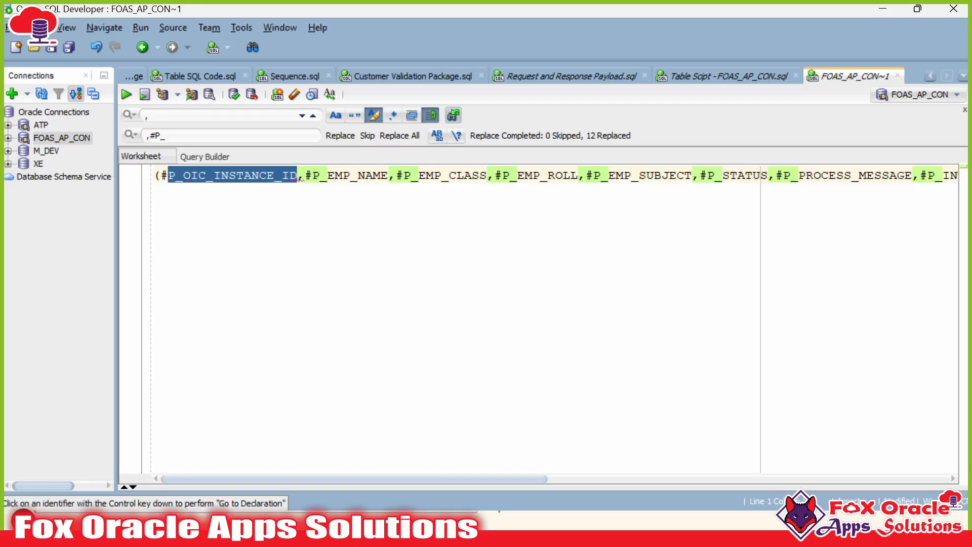
pyautogui.click(305, 176)
pyautogui.press('End')
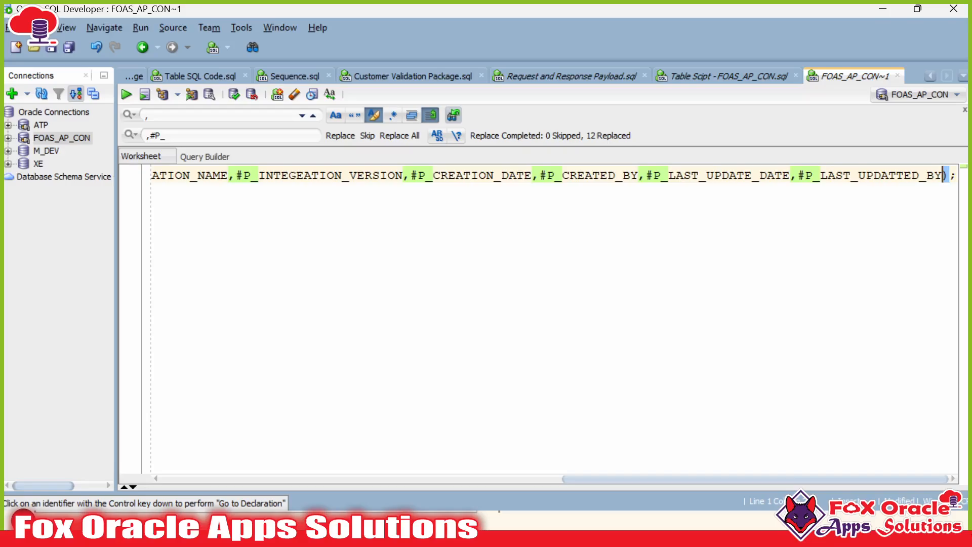
# Step: Paste the #P_ parameter list into the Table Scipt INSERT and copy the whole statement
pyautogui.hotkey('ctrl', 'a')
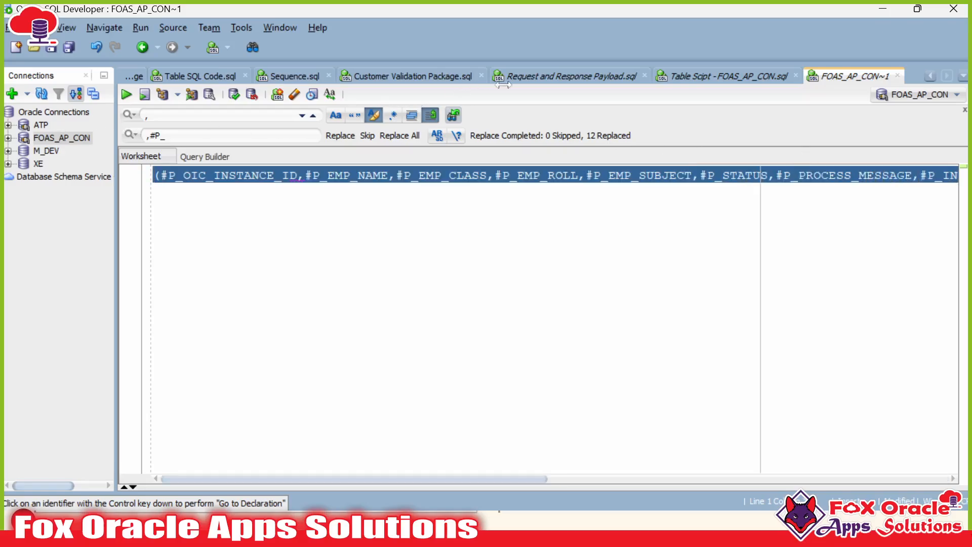
pyautogui.click(724, 75)
pyautogui.press('End')
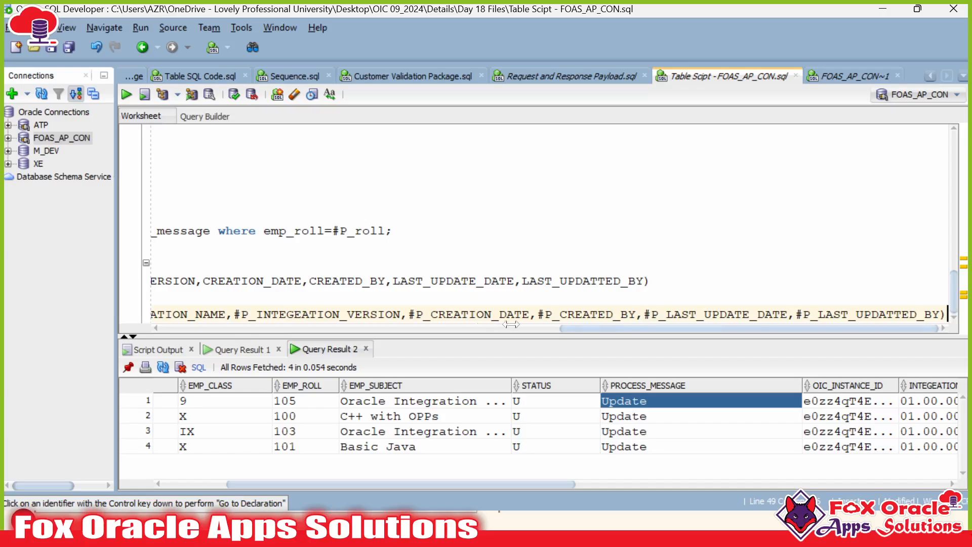
pyautogui.moveTo(800, 329); pyautogui.dragTo(314, 330)
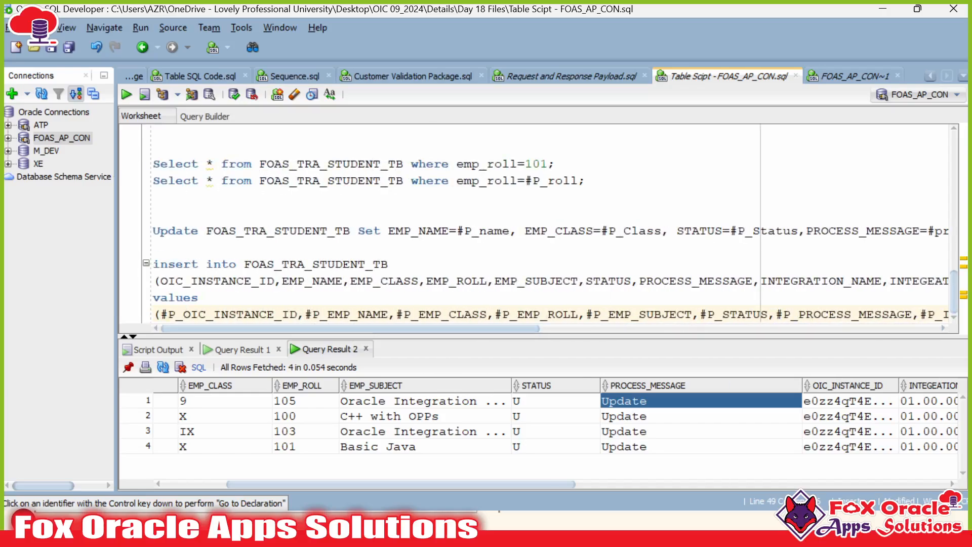
pyautogui.hotkey('shift', 'Down')
pyautogui.hotkey('shift', 'Down')
pyautogui.hotkey('shift', 'Down')
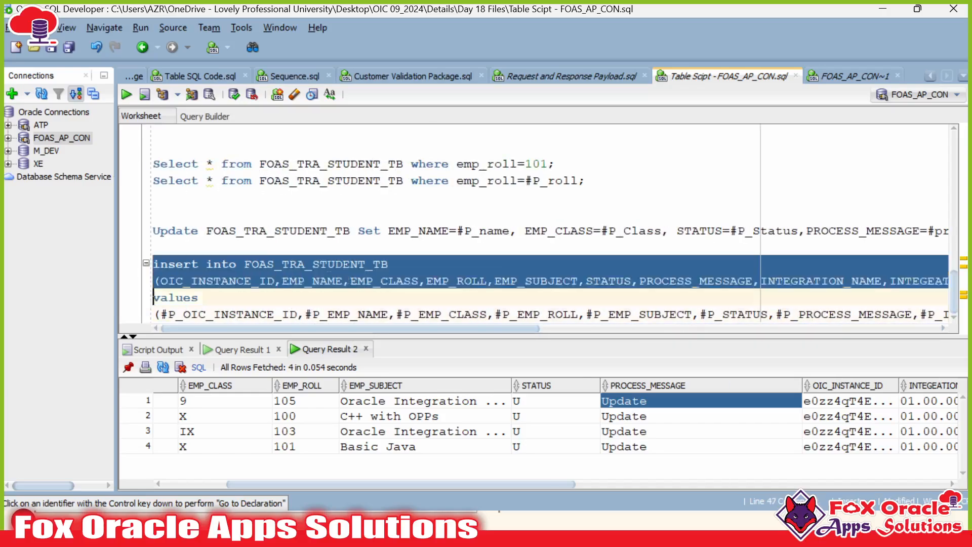
pyautogui.hotkey('shift', 'End')
pyautogui.hotkey('ctrl', 'c')
# Step: Clear the accidentally pasted description and choose the 'Run a SQL Statement' operation
pyautogui.hotkey('alt', 'Tab')
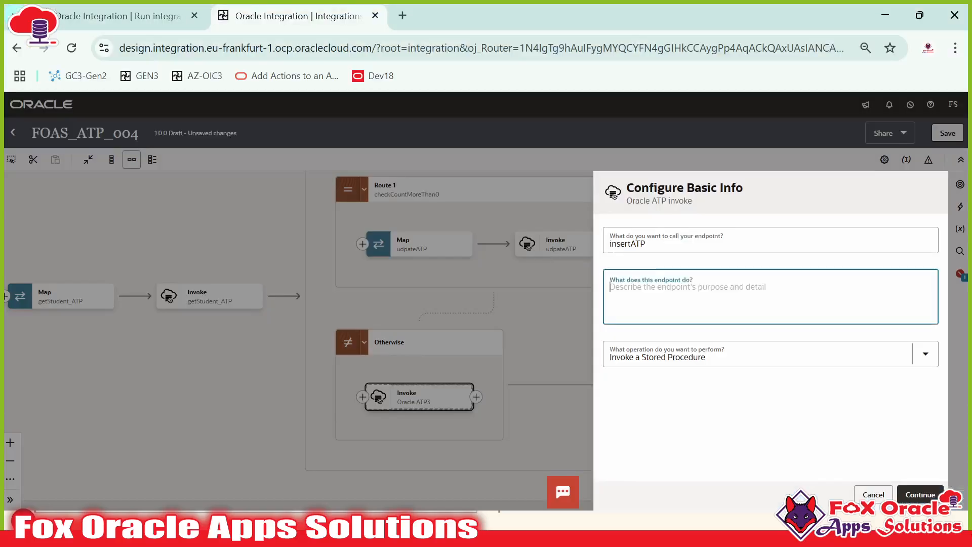
pyautogui.hotkey('ctrl', 'v')
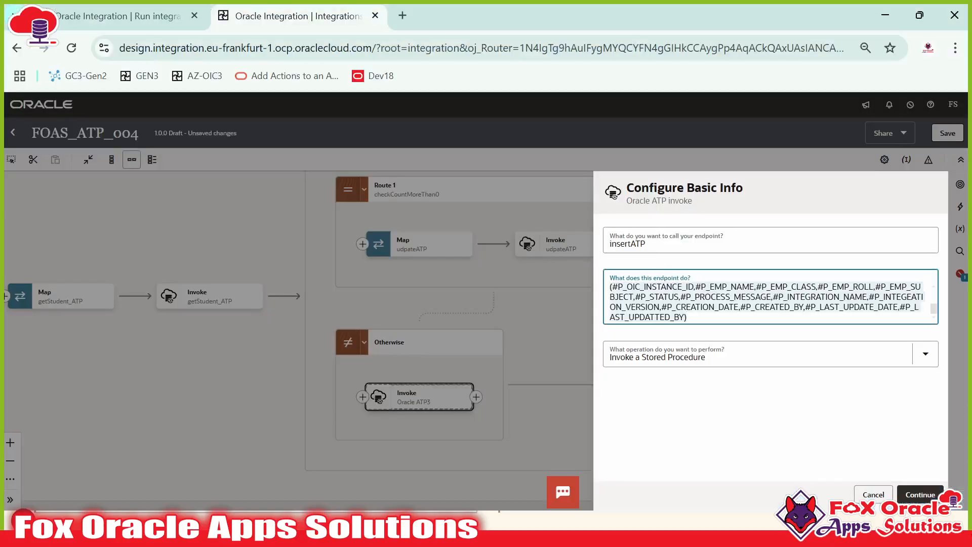
pyautogui.press('BackSpace')
pyautogui.click(759, 354)
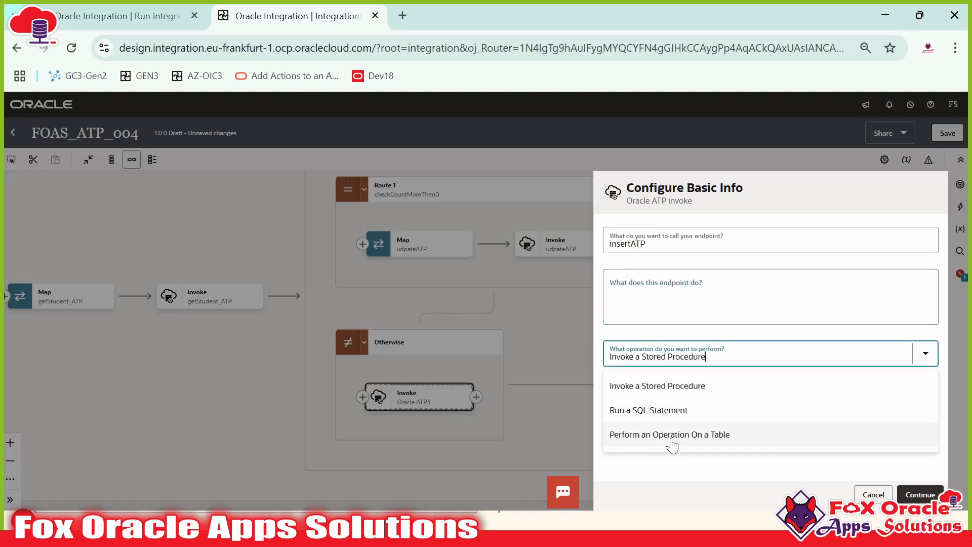
pyautogui.click(658, 408)
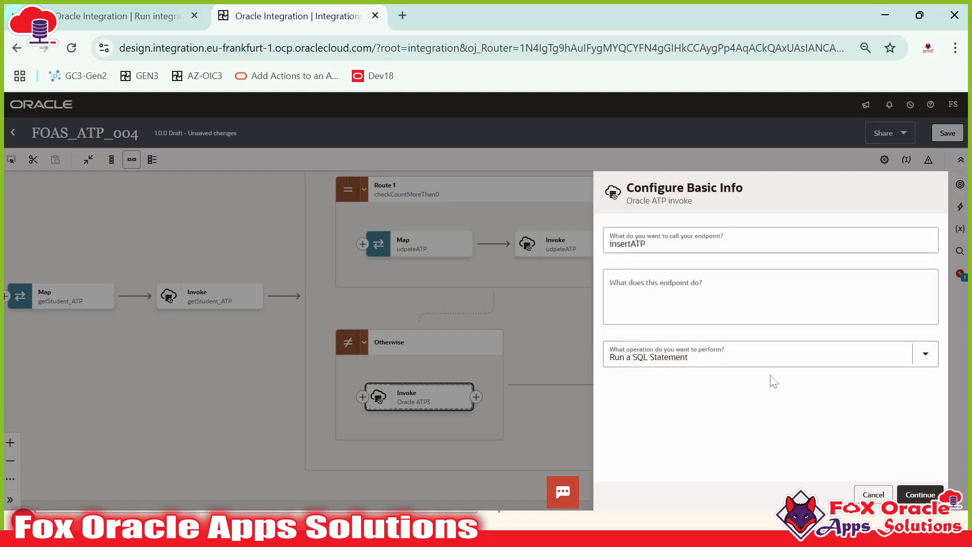
pyautogui.click(920, 494)
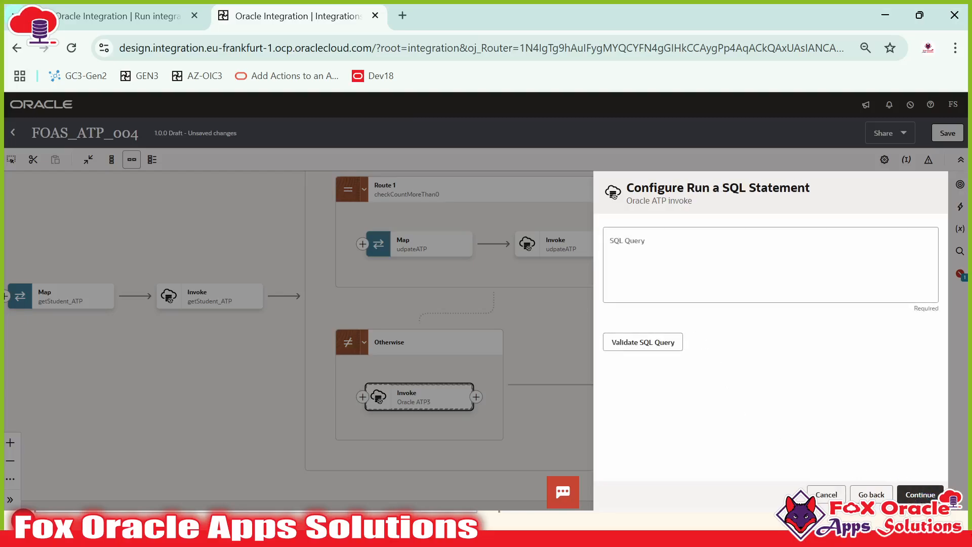
# Step: Paste the #P_ INSERT as the SQL query and validate it, which reports a data-definition error
pyautogui.hotkey('ctrl', 'v')
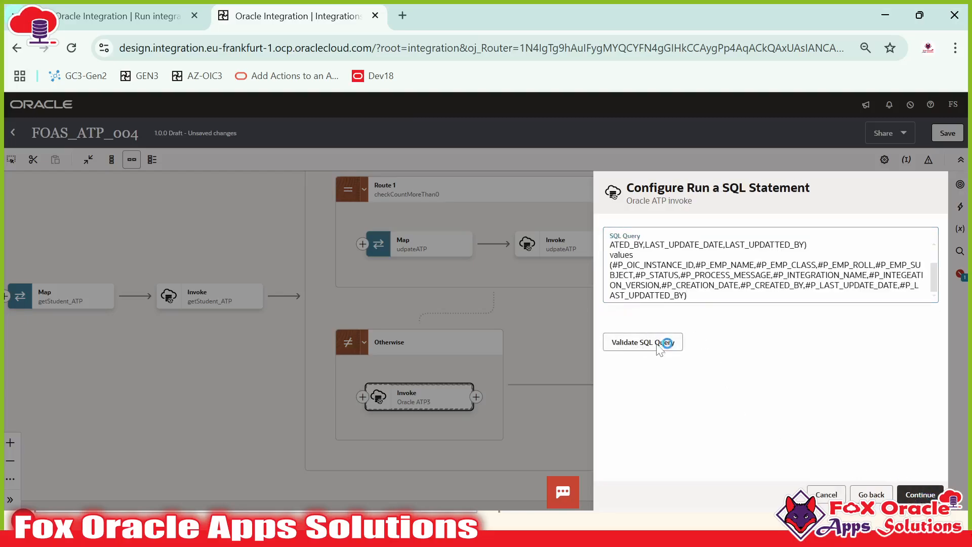
pyautogui.click(652, 347)
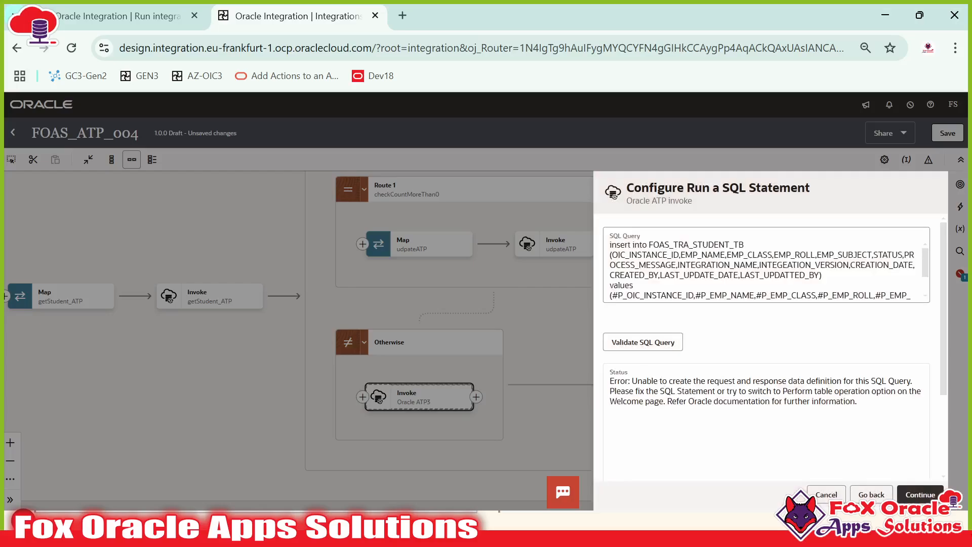
pyautogui.click(759, 415)
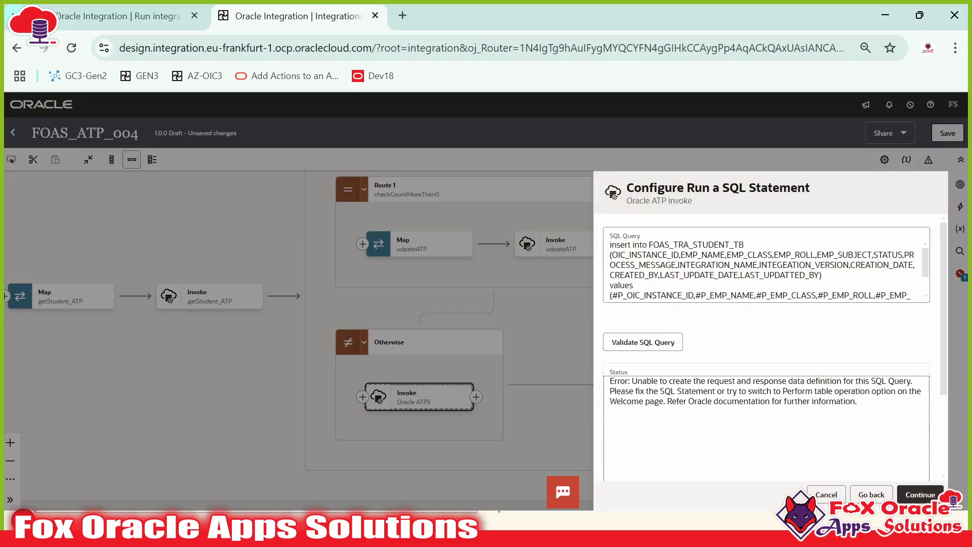
pyautogui.hotkey('alt', 'Tab')
# Step: Join the column list onto the table-name line and the parameters onto the values line, then select both
pyautogui.click(514, 264)
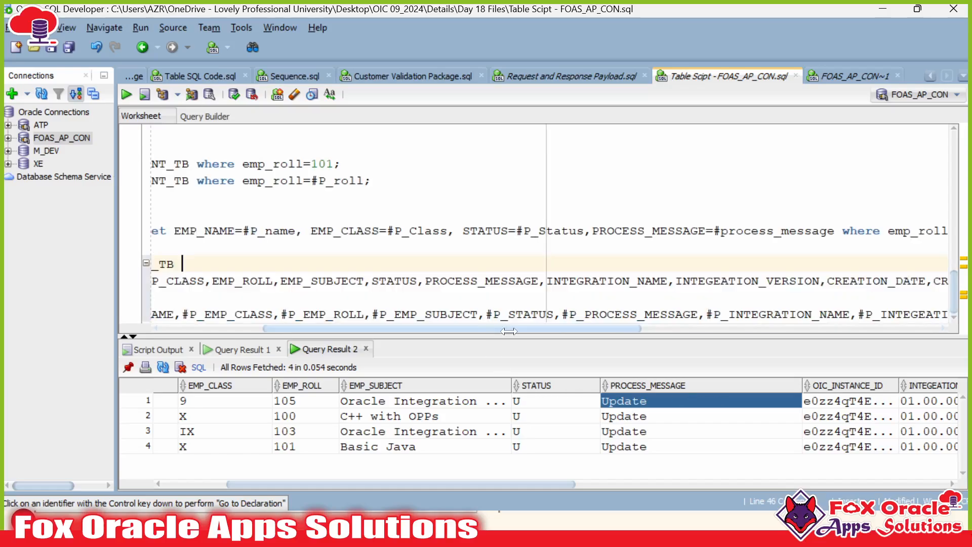
pyautogui.moveTo(499, 329); pyautogui.dragTo(294, 329)
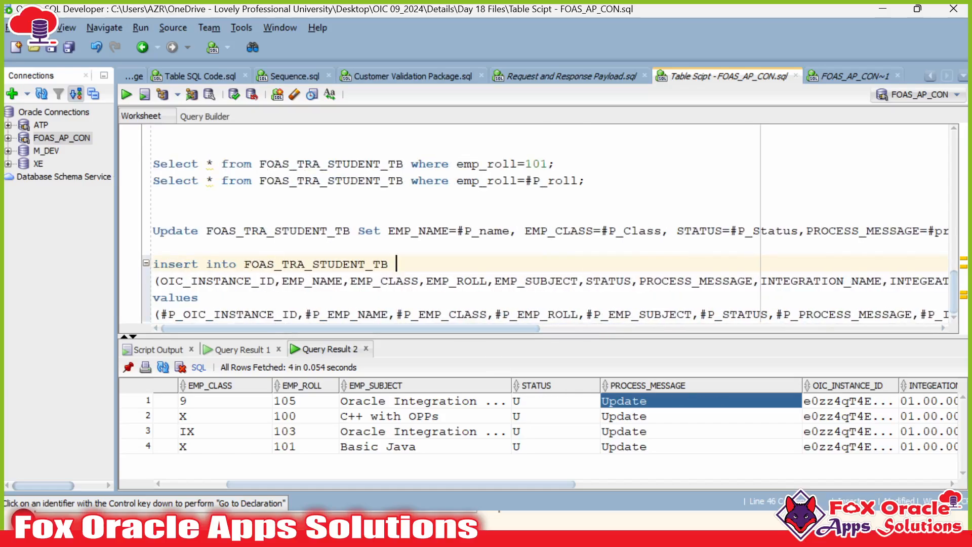
pyautogui.press('Delete')
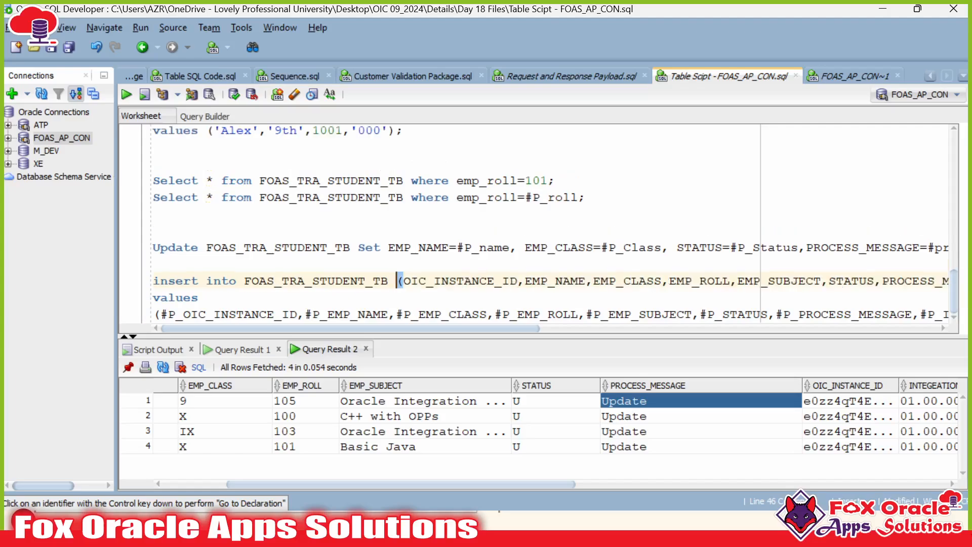
pyautogui.click(199, 298)
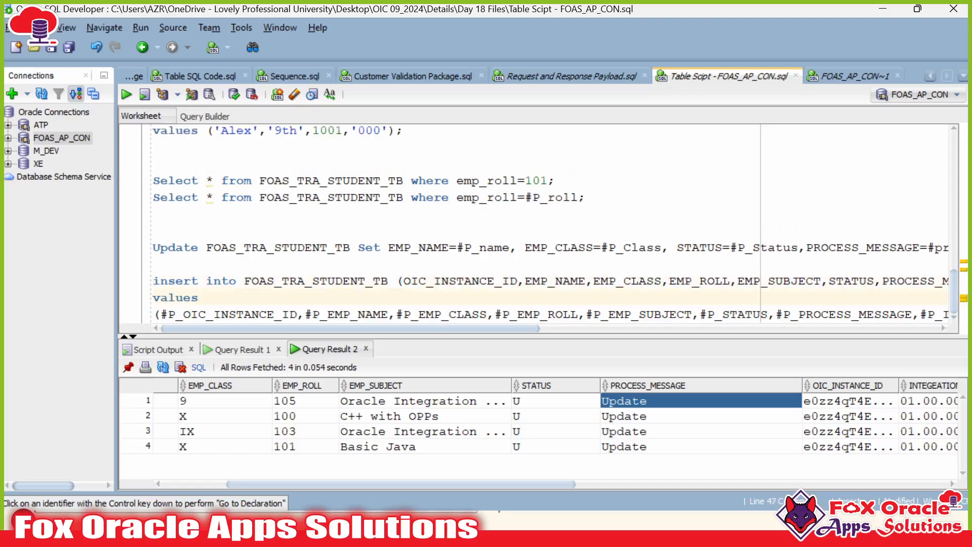
pyautogui.press('Delete')
pyautogui.moveTo(243, 336); pyautogui.dragTo(243, 320)
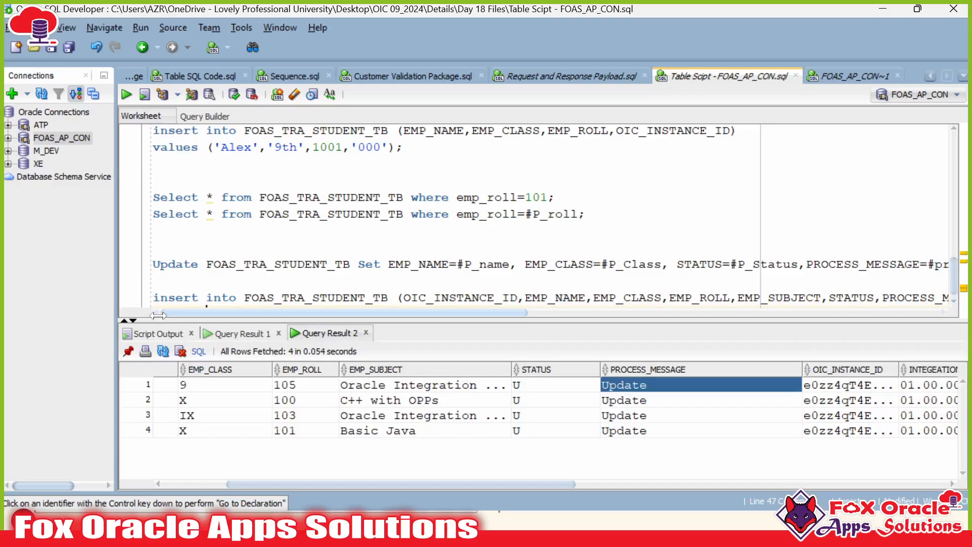
pyautogui.scroll(-1, 284, 253)
pyautogui.moveTo(152, 281); pyautogui.dragTo(253, 308)
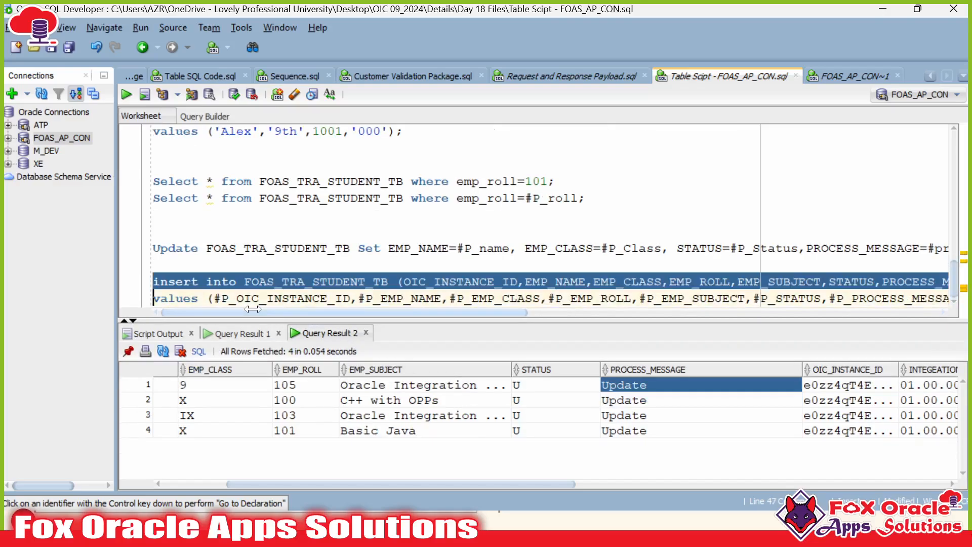
pyautogui.hotkey('alt', 'Tab')
# Step: Replace the SQL query with the reformatted two-line INSERT and validate it successfully
pyautogui.click(715, 286)
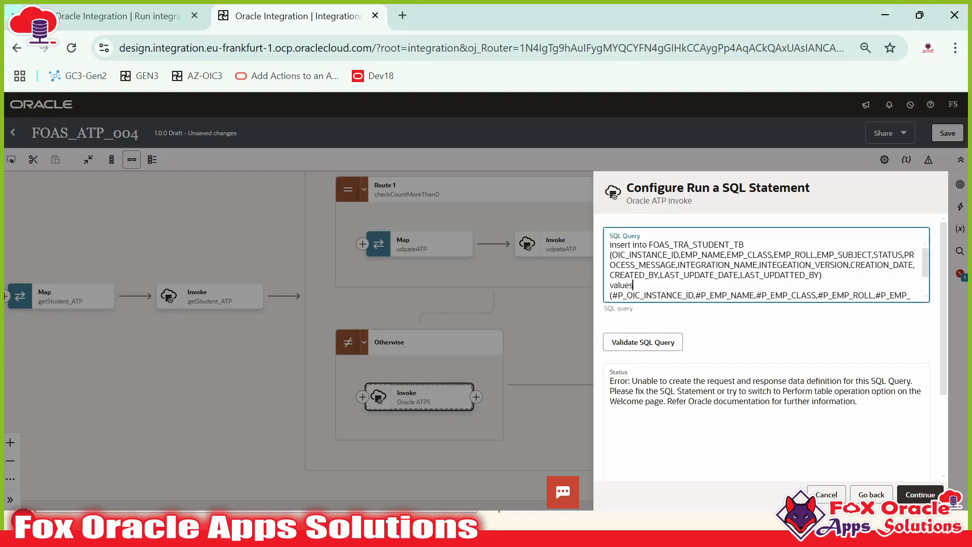
pyautogui.hotkey('ctrl', 'a')
pyautogui.write('insert into FOAS_TRA_STUDENT_TB (OIC_INSTANCE_ID,EMP_NAME,EMP_CLASS,EMP_ROLL,EMP_SUBJECT,STATUS,PROCESS_MESSAGE,INTEGRATION_NAME,INTEGEATION_VERSION,CREATION_DATE,CREATED_BY,LAST_UPDATE_DATE,LAST_UPDATTED_BY) values (#P_OIC_INSTANCE_ID,#P_EMP_NAME,#P_EMP_CLASS,#P_EMP_ROLL,#P_EMP_SUBJECT,#P_STATUS,#P_PROCESS_MESSAGE,#P_INTEGRATION_NAME,#P_INTEGEATION_VERSION,#P_CREATION_DATE,#P_CREATED_BY,#P_LAST_UPDATE_DATE,#P_LAST_UPDATTED_BY)')
pyautogui.click(647, 346)
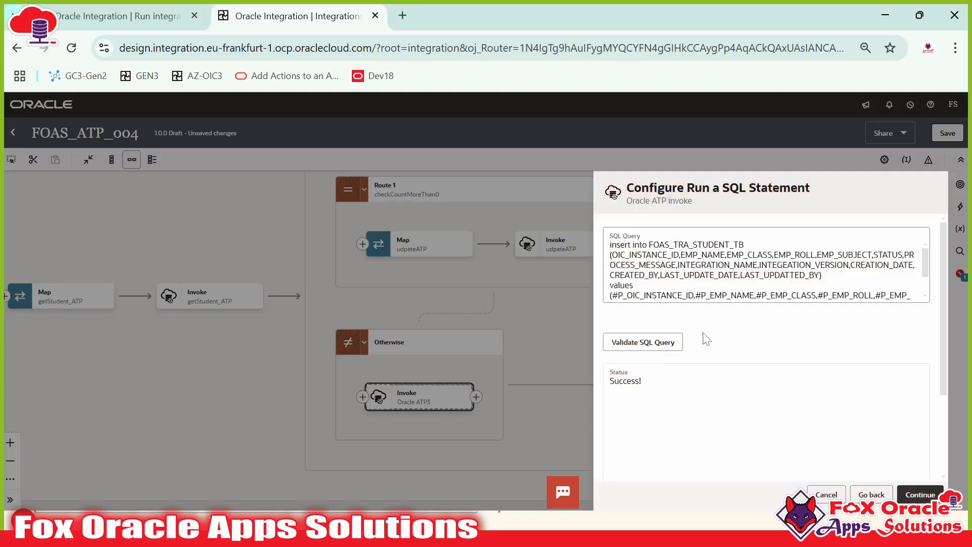
pyautogui.scroll(5, 765, 266)
pyautogui.hotkey('alt', 'Tab')
# Step: Recheck the INSERT in SQL Developer, then continue to the Summary showing insertATP.xsd
pyautogui.click(688, 281)
pyautogui.doubleClick(843, 281)
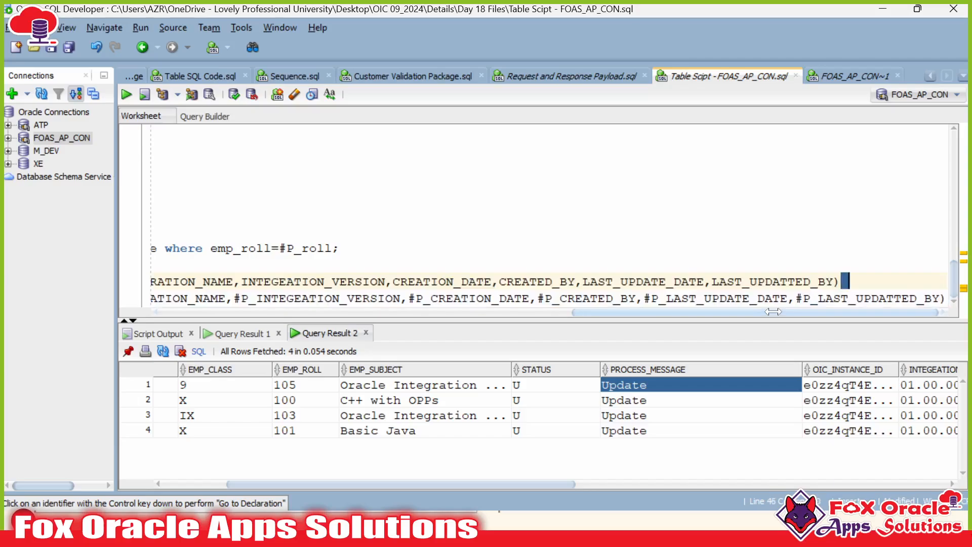
pyautogui.moveTo(767, 312); pyautogui.dragTo(288, 318)
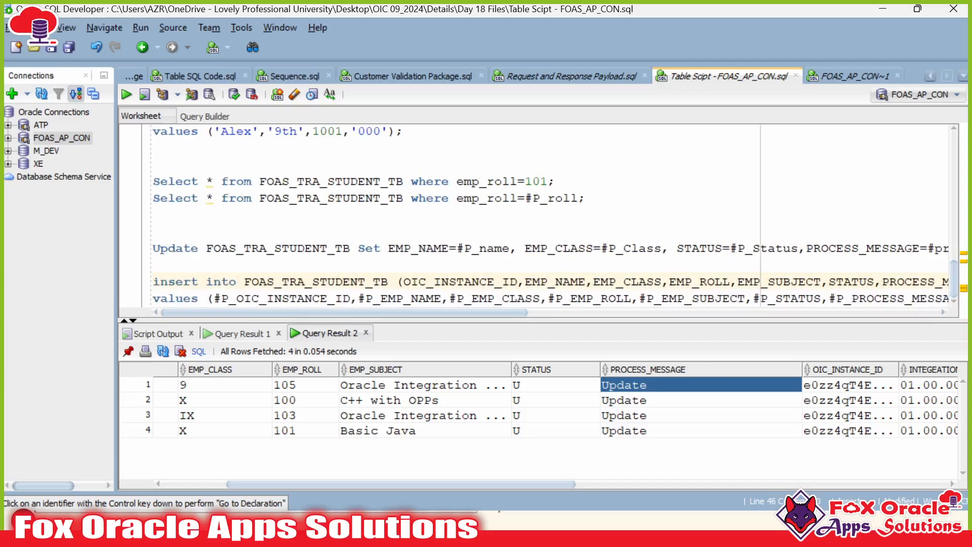
pyautogui.hotkey('alt', 'Tab')
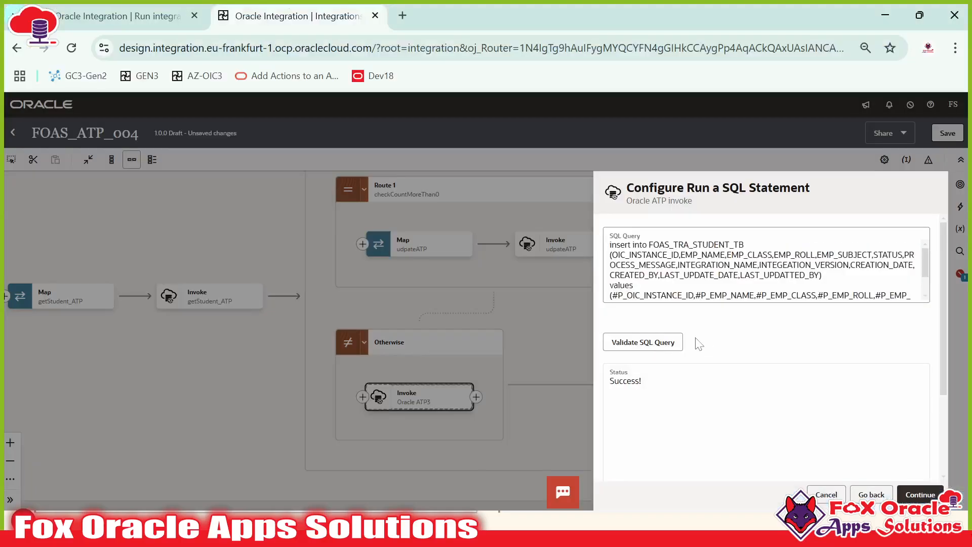
pyautogui.scroll(-3, 696, 343)
pyautogui.scroll(3, 696, 343)
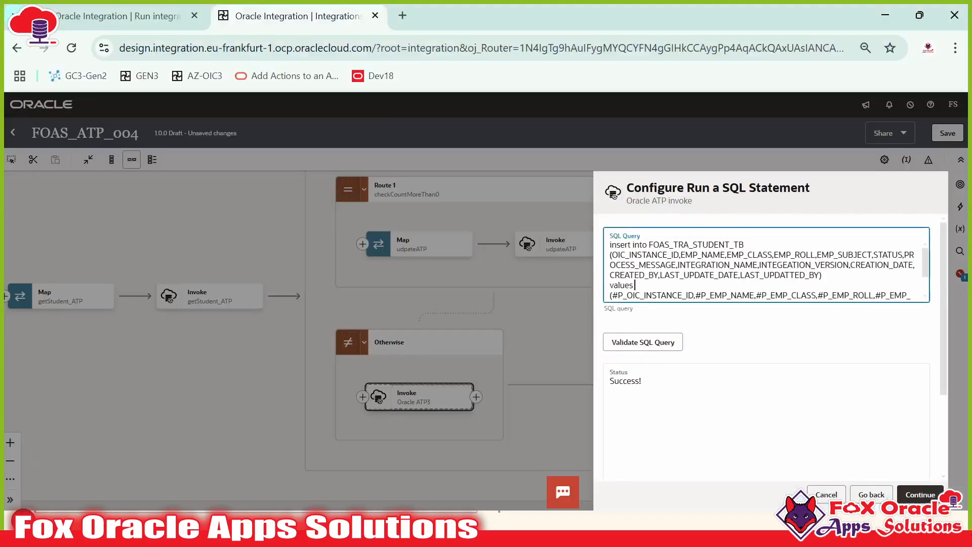
pyautogui.scroll(-2, 764, 269)
pyautogui.click(930, 495)
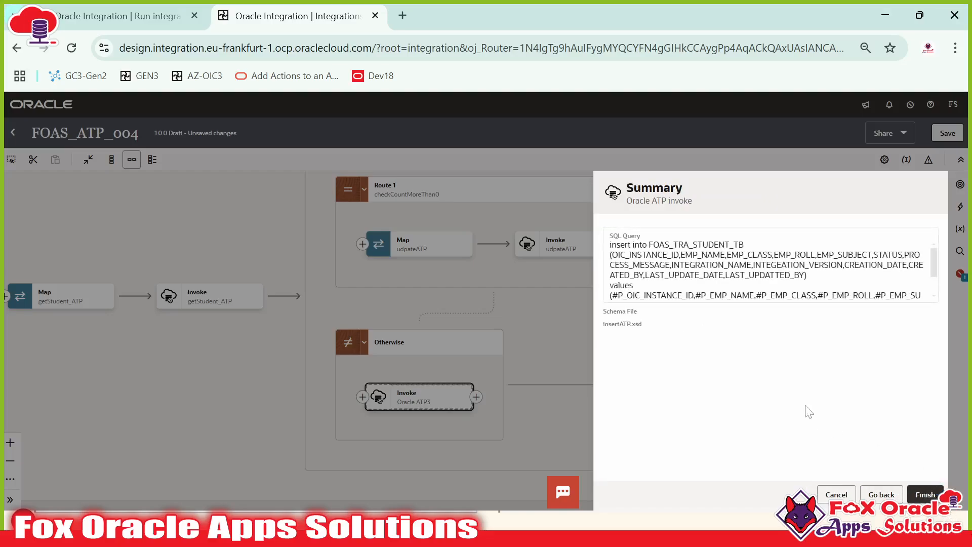
# Step: Finish the insertATP invoke, save FOAS_ATP_004 and open the insertATP mapping
pyautogui.click(923, 494)
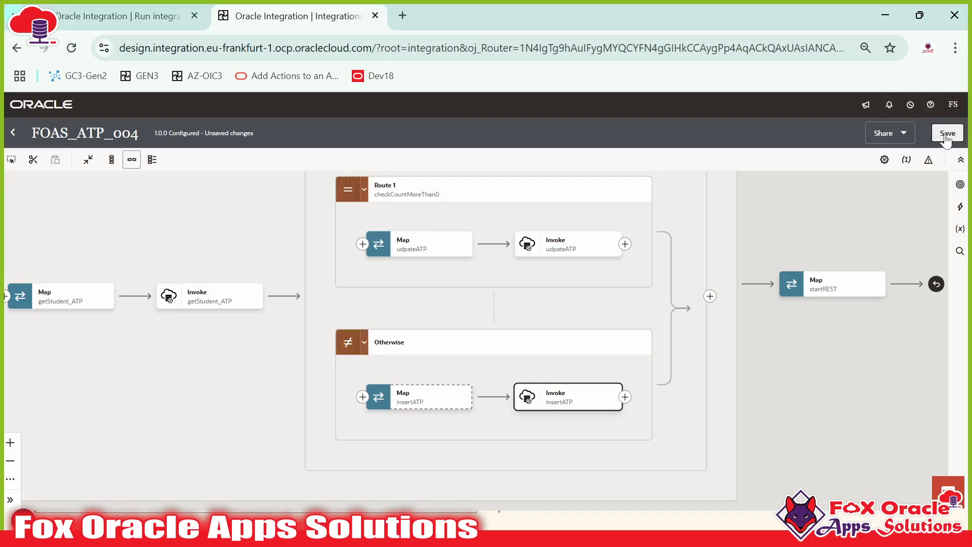
pyautogui.click(946, 135)
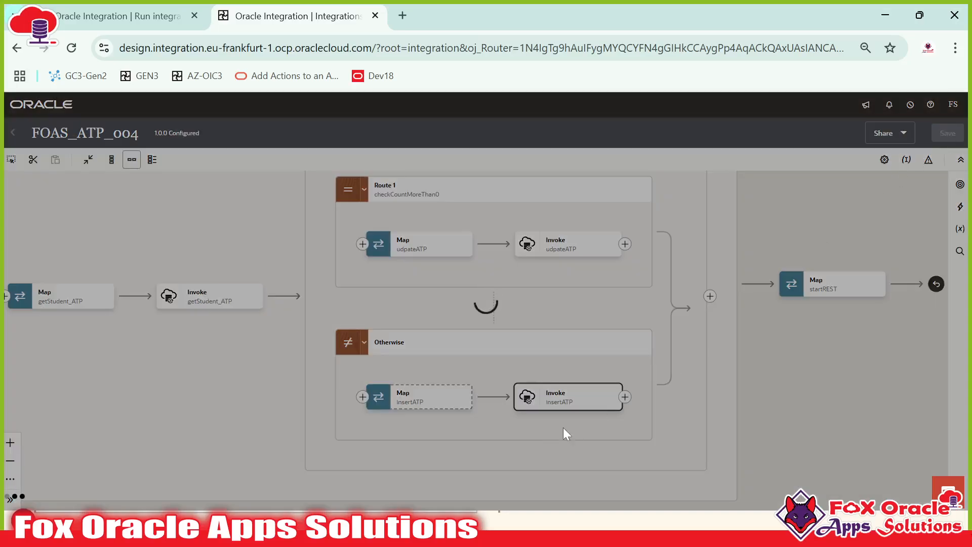
pyautogui.doubleClick(424, 402)
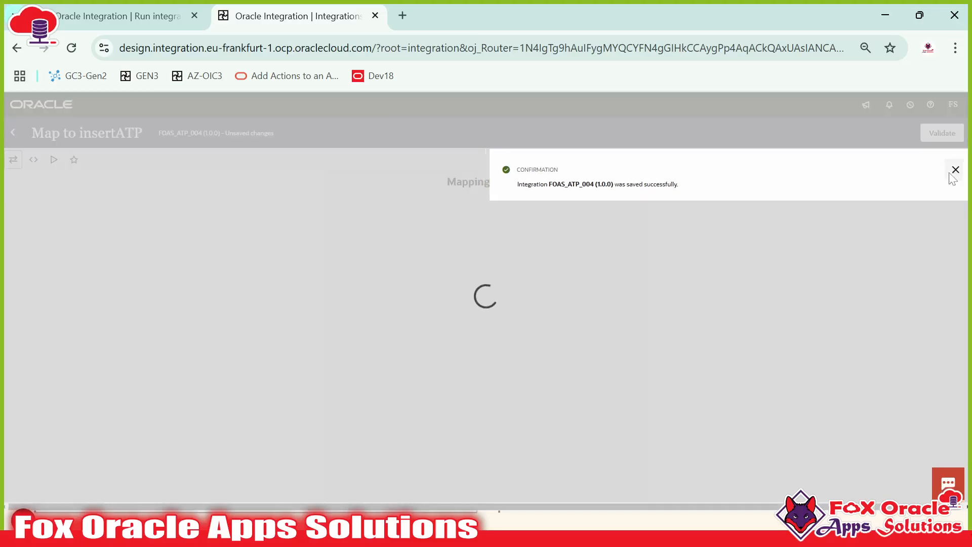
pyautogui.click(950, 172)
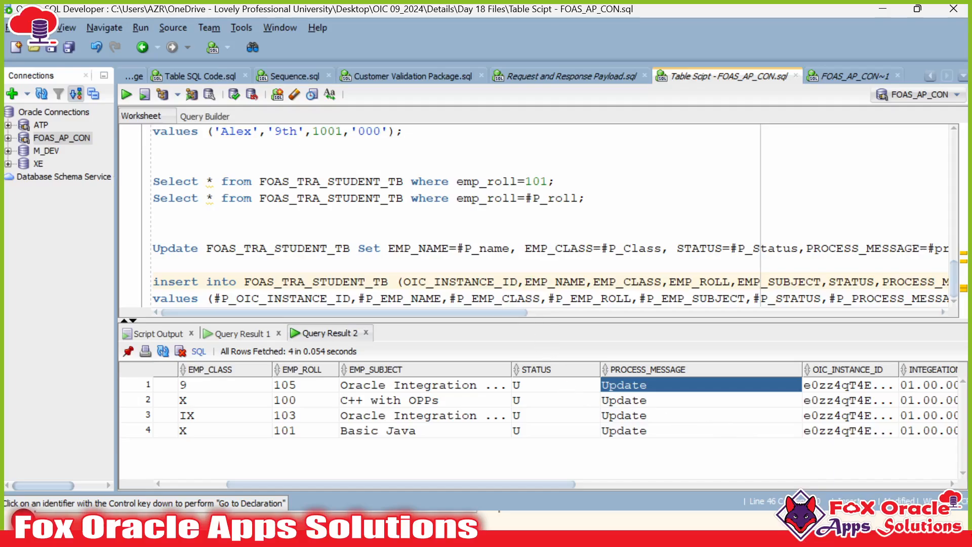
pyautogui.moveTo(457, 299); pyautogui.dragTo(533, 298)
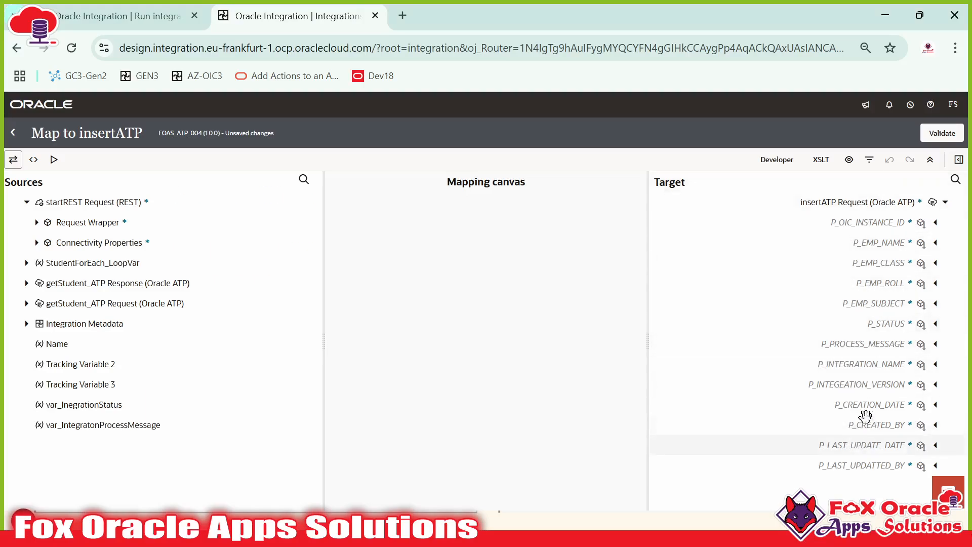
# Step: Create a P_STATUS target node with the literal value 'N'
pyautogui.click(886, 324)
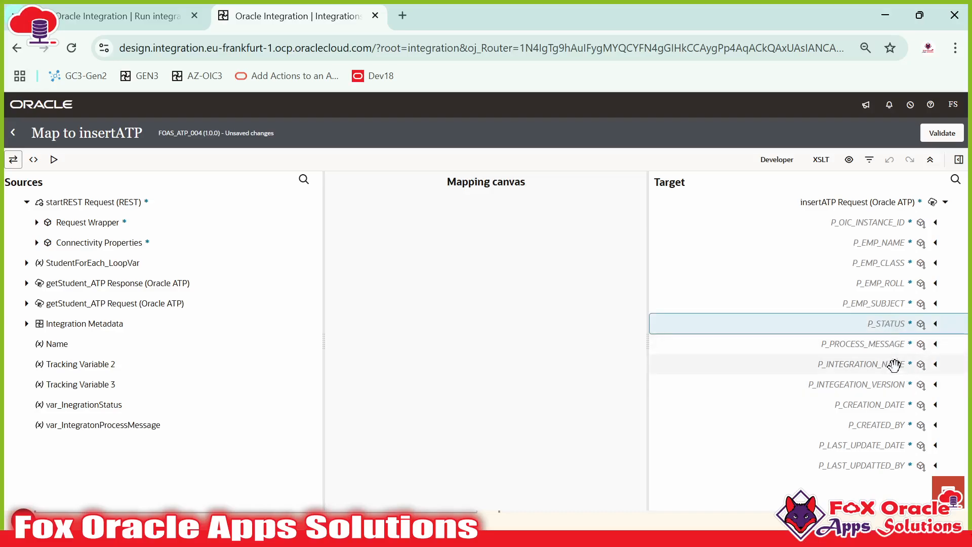
pyautogui.rightClick(887, 318)
pyautogui.click(807, 374)
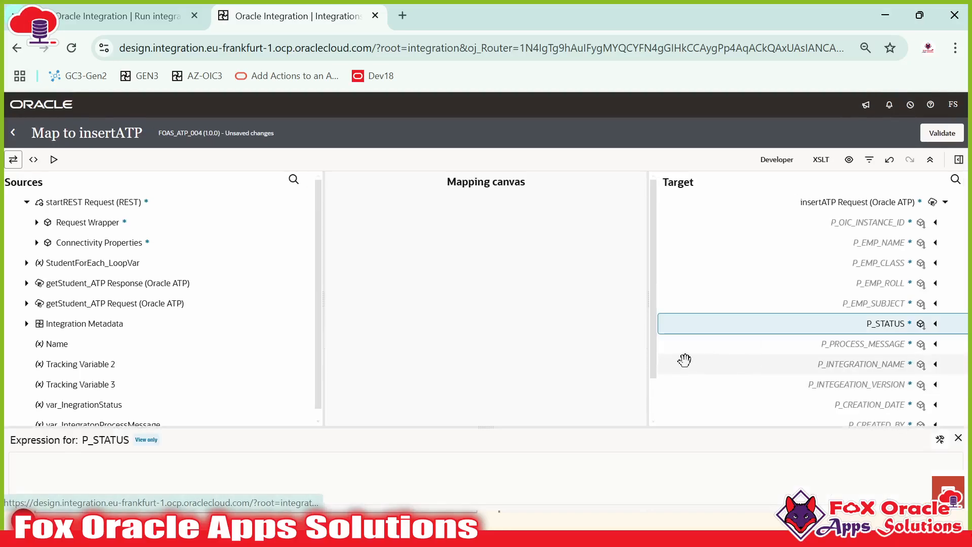
pyautogui.click(939, 439)
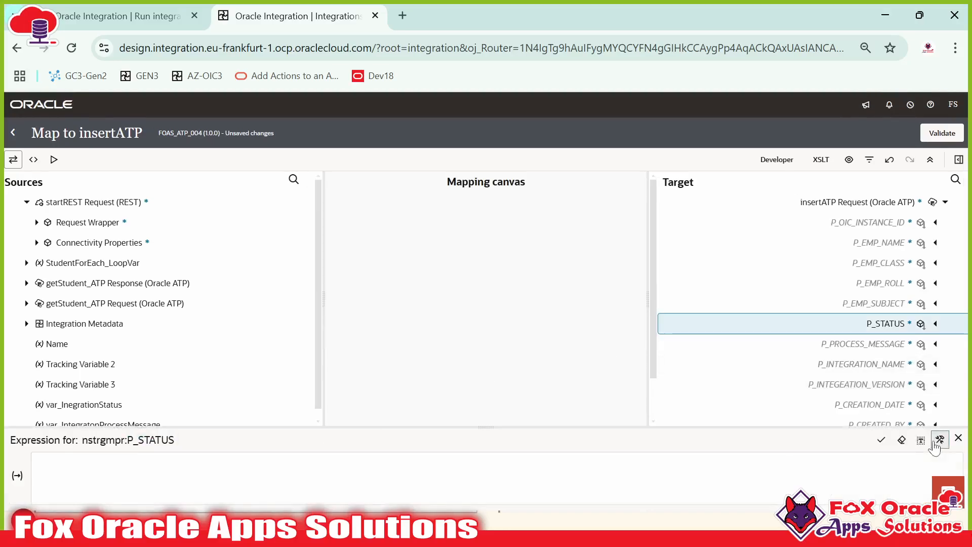
pyautogui.write('"N\'')
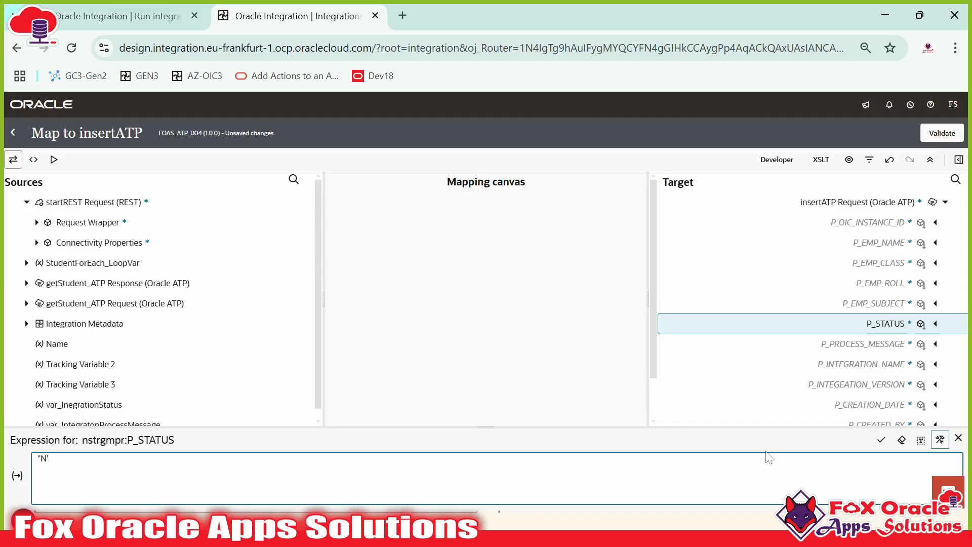
pyautogui.click(881, 439)
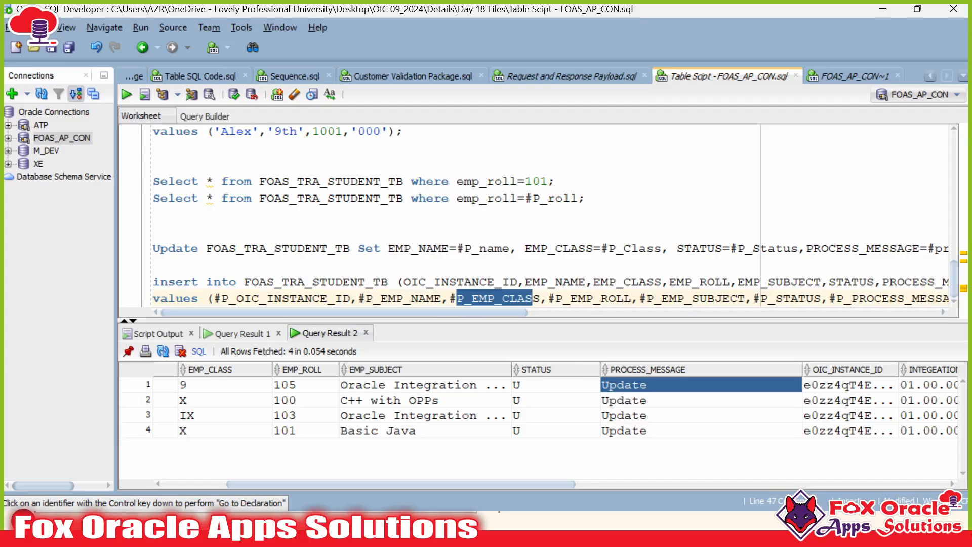
pyautogui.moveTo(829, 282); pyautogui.dragTo(911, 281)
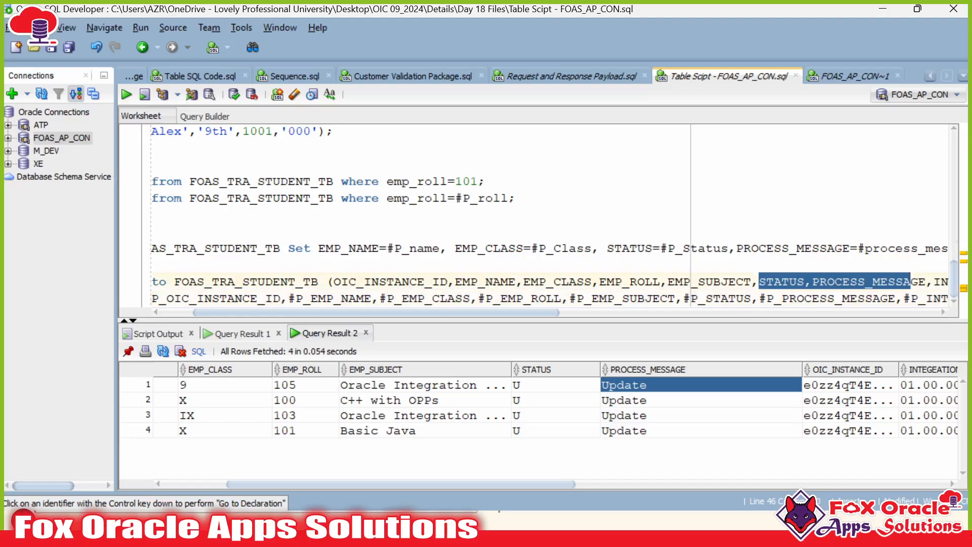
pyautogui.scroll(10, 536, 215)
pyautogui.moveTo(386, 231); pyautogui.dragTo(475, 231)
pyautogui.scroll(-10, 537, 216)
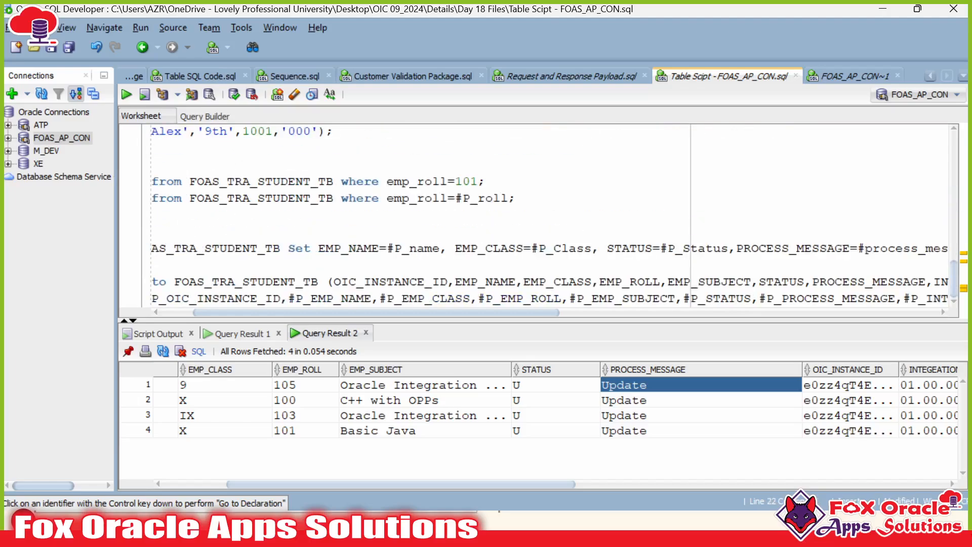
pyautogui.hotkey('alt', 'Tab')
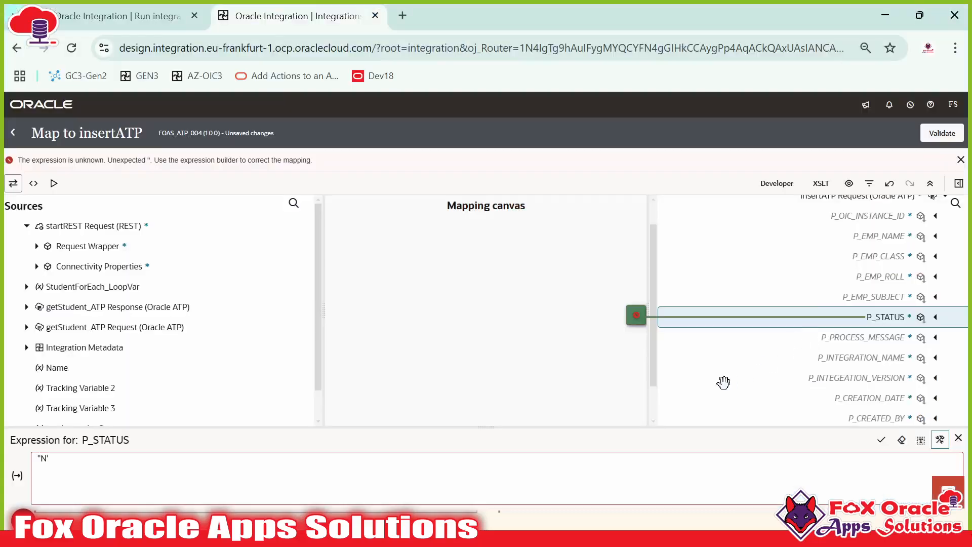
pyautogui.click(49, 459)
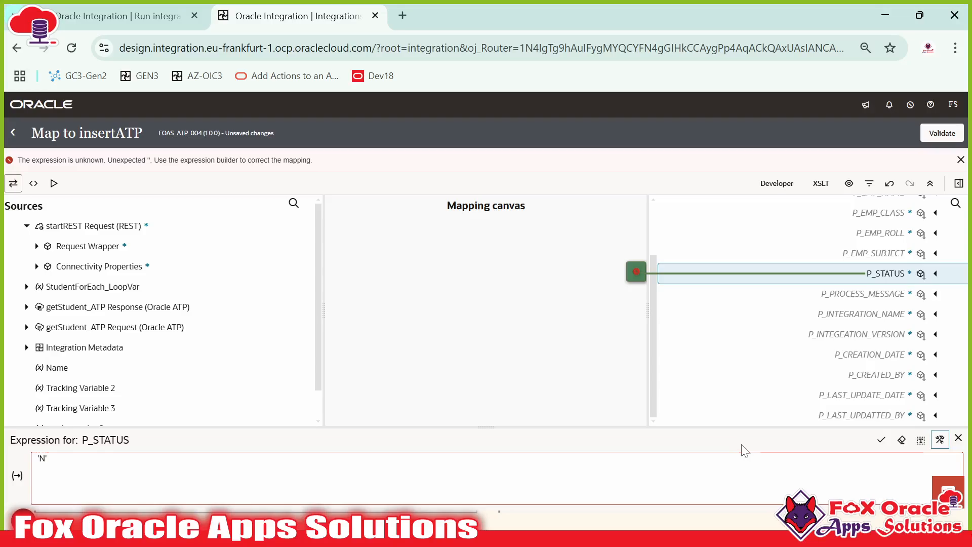
pyautogui.click(880, 440)
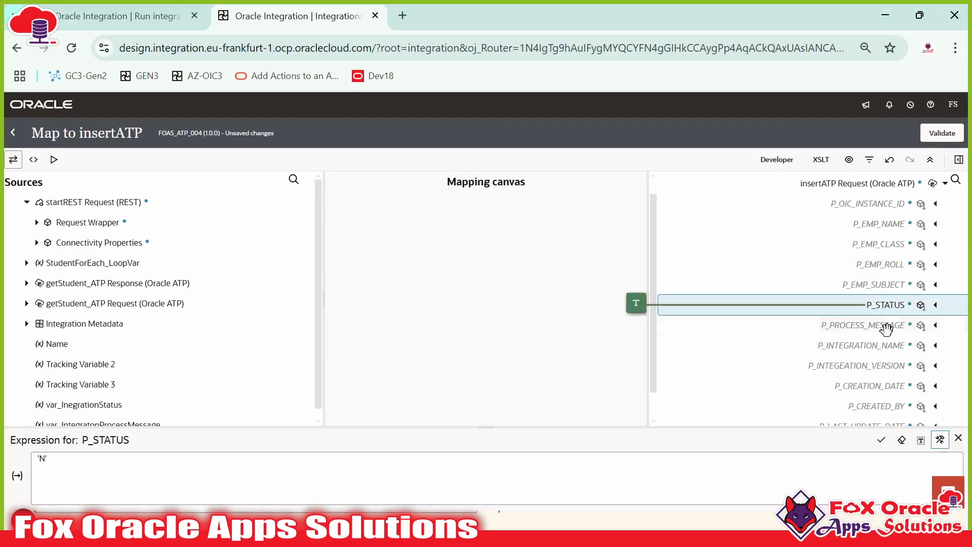
# Step: Create a P_PROCESS_MESSAGE target node with the literal value 'New'
pyautogui.rightClick(828, 320)
pyautogui.click(908, 340)
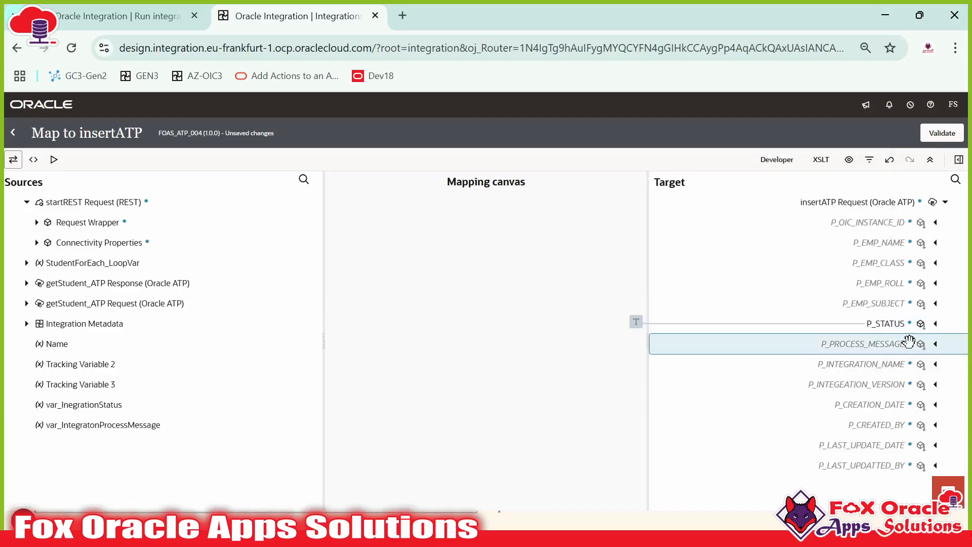
pyautogui.rightClick(909, 341)
pyautogui.click(815, 208)
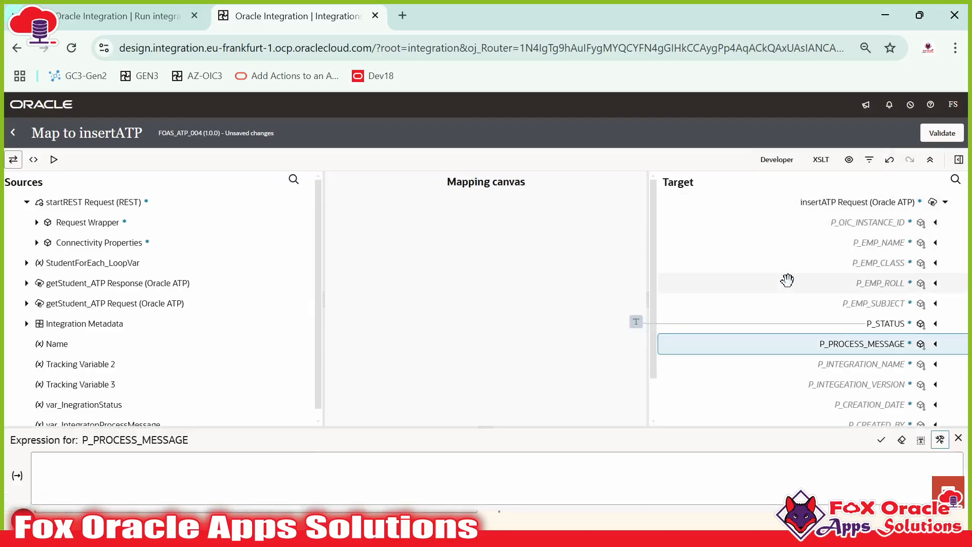
pyautogui.click(643, 475)
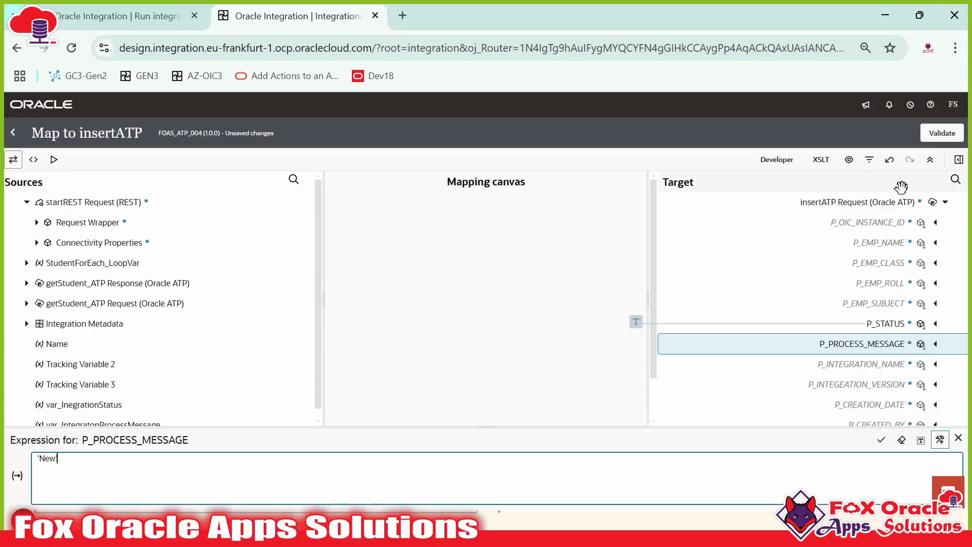
pyautogui.click(880, 440)
pyautogui.scroll(-2, 895, 416)
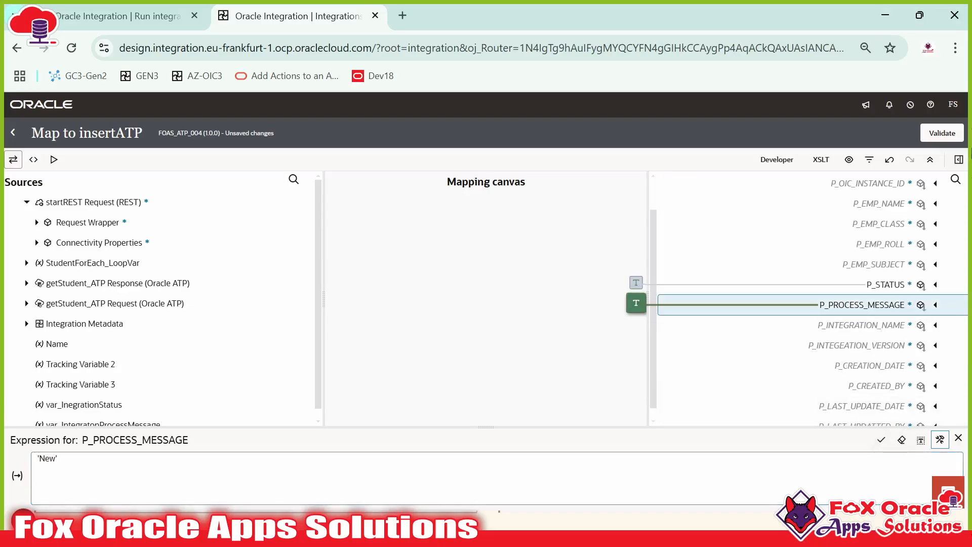
pyautogui.scroll(2, 902, 195)
# Step: Map Instance ID to P_OIC_INSTANCE_ID and Invoke By to P_LAST_UPDATTED_BY and P_CREATED_BY
pyautogui.click(870, 227)
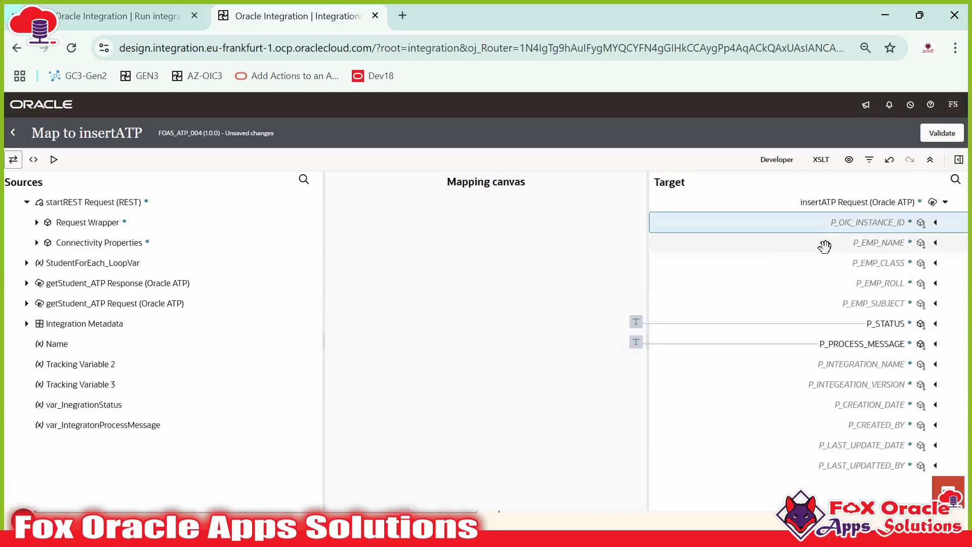
pyautogui.click(26, 323)
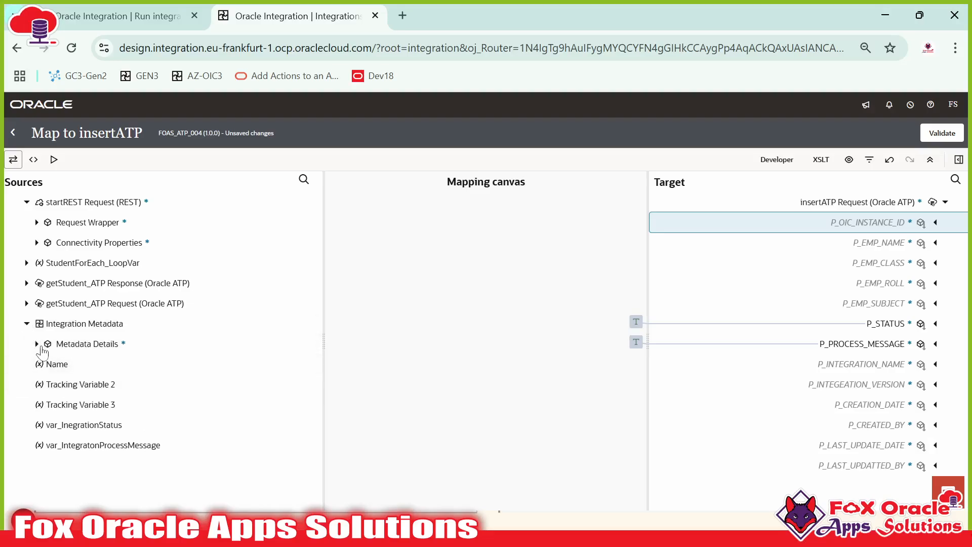
pyautogui.click(37, 344)
pyautogui.click(46, 364)
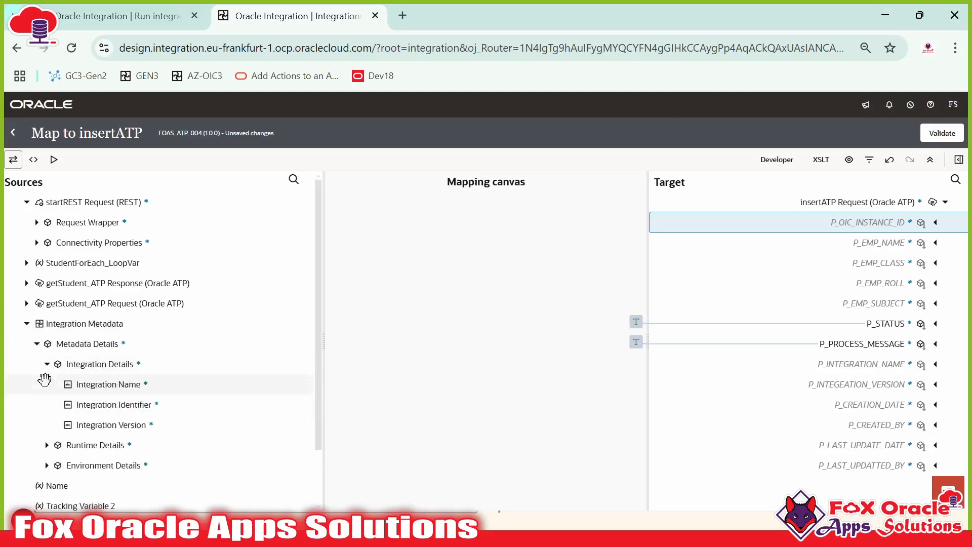
pyautogui.click(46, 444)
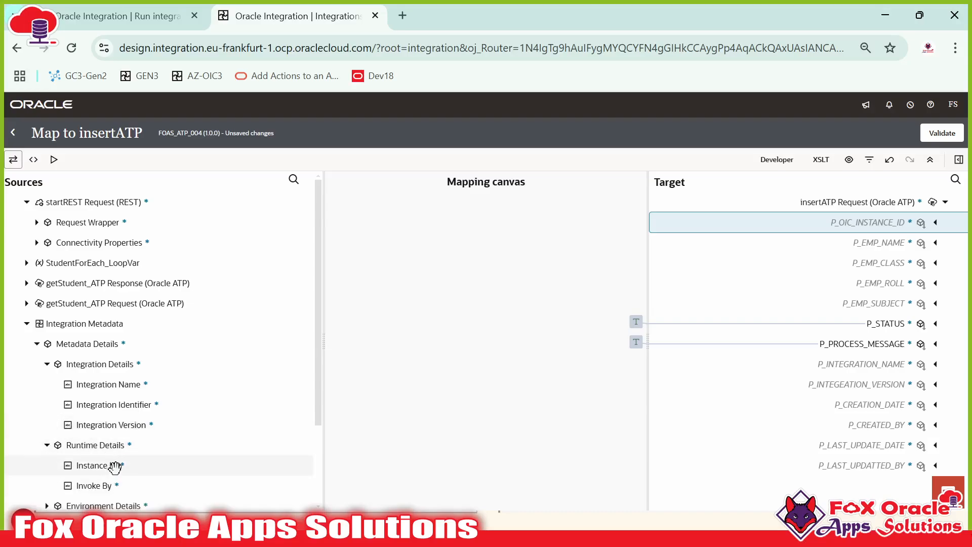
pyautogui.moveTo(112, 467); pyautogui.dragTo(856, 222)
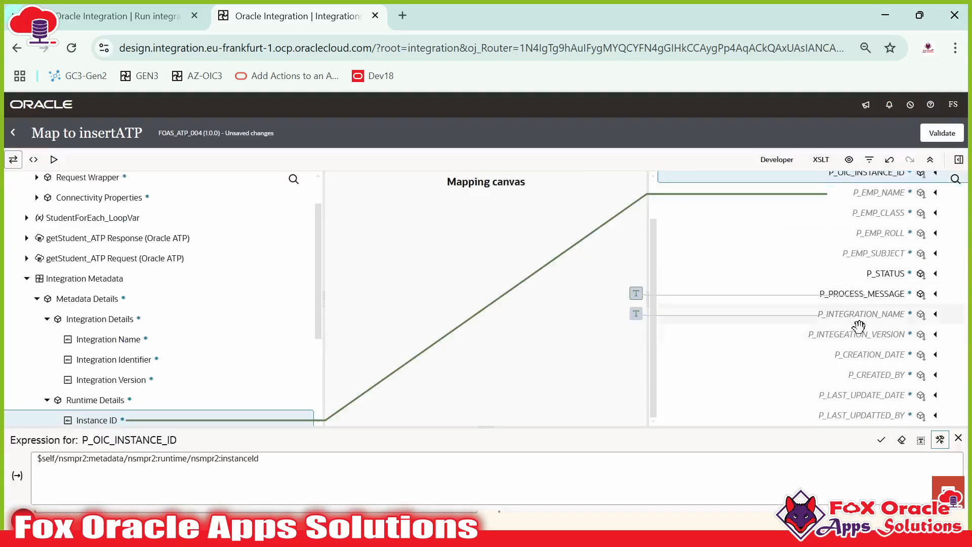
pyautogui.scroll(-3, 128, 383)
pyautogui.moveTo(105, 294); pyautogui.dragTo(825, 415)
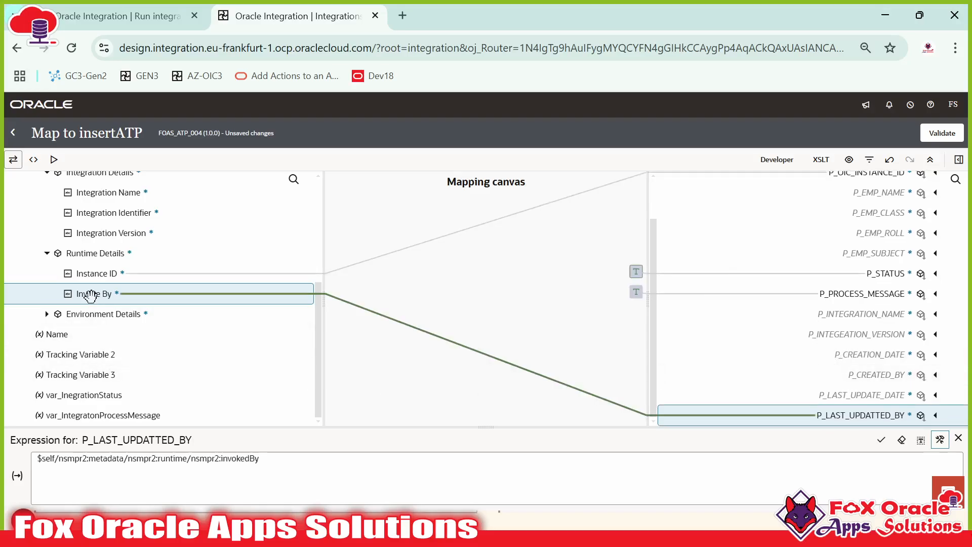
pyautogui.moveTo(130, 294); pyautogui.dragTo(833, 379)
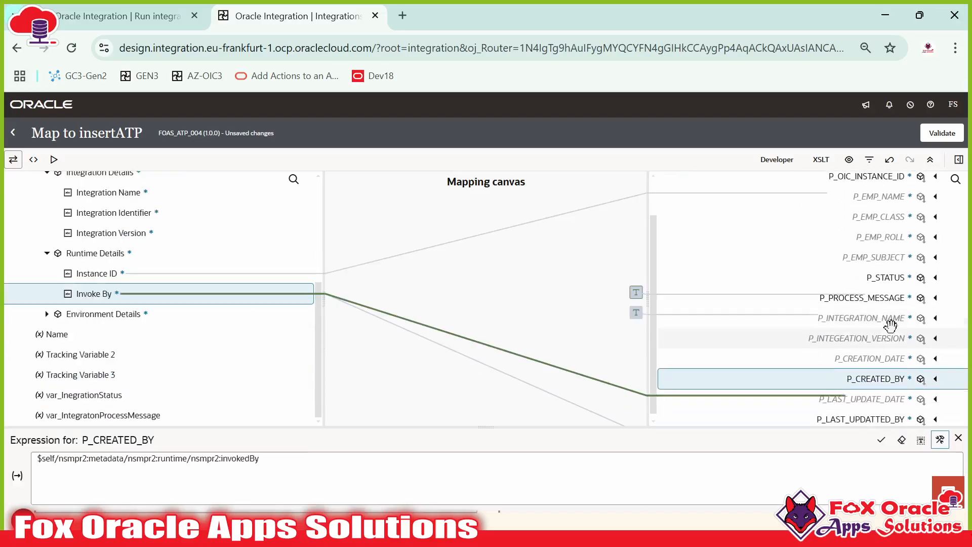
pyautogui.click(958, 160)
# Step: Search the mapping functions for a creation-date function using 'cre', 'date' and 'creation'
pyautogui.click(955, 188)
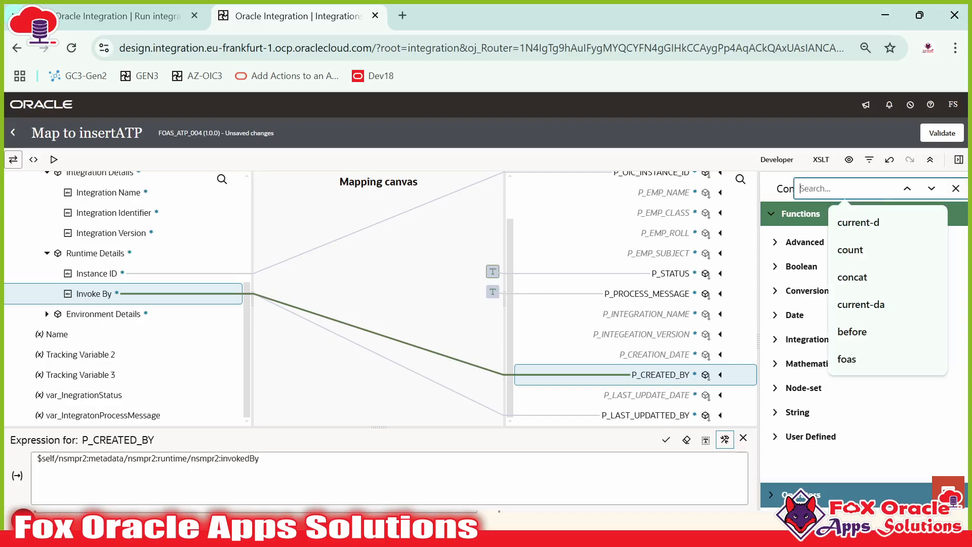
pyautogui.write('cu')
pyautogui.press('BackSpace')
pyautogui.write('reation-d')
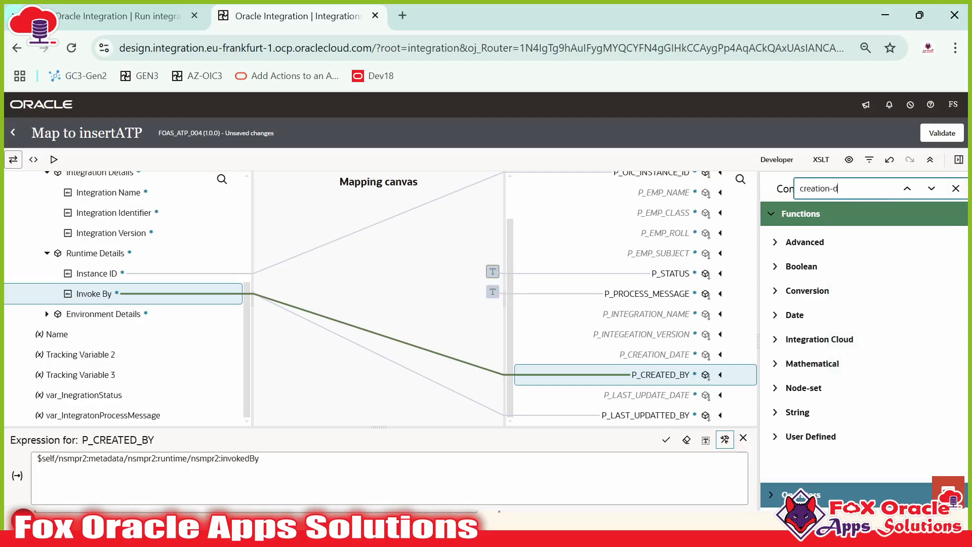
pyautogui.press('Return')
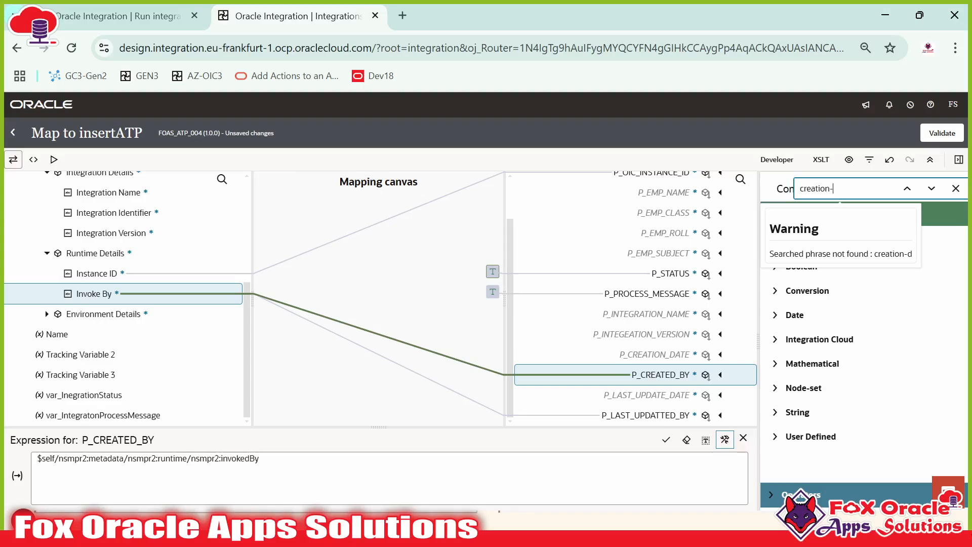
pyautogui.write('date')
pyautogui.hotkey('ctrl', 'a')
pyautogui.press('BackSpace')
pyautogui.write('creation')
pyautogui.click(930, 289)
pyautogui.click(956, 188)
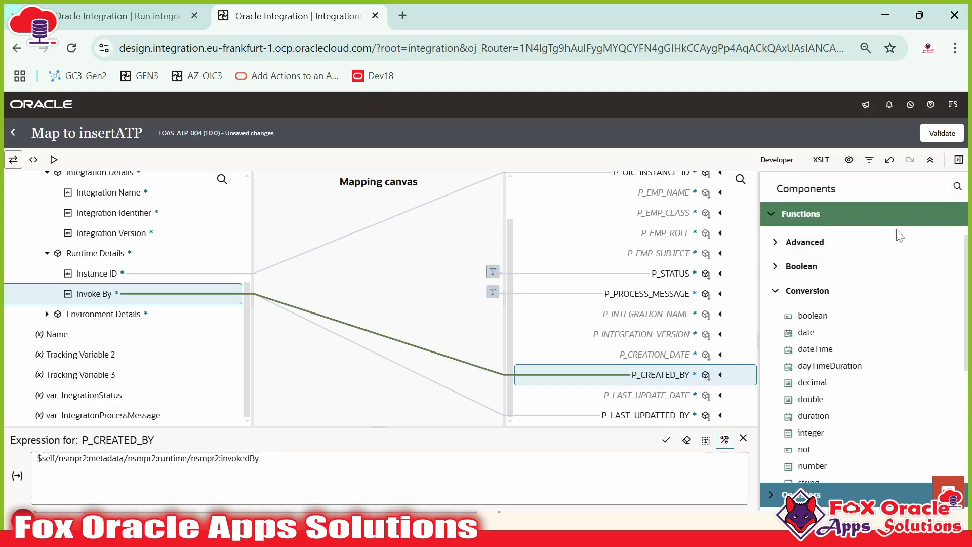
pyautogui.scroll(-3, 851, 302)
pyautogui.scroll(3, 850, 302)
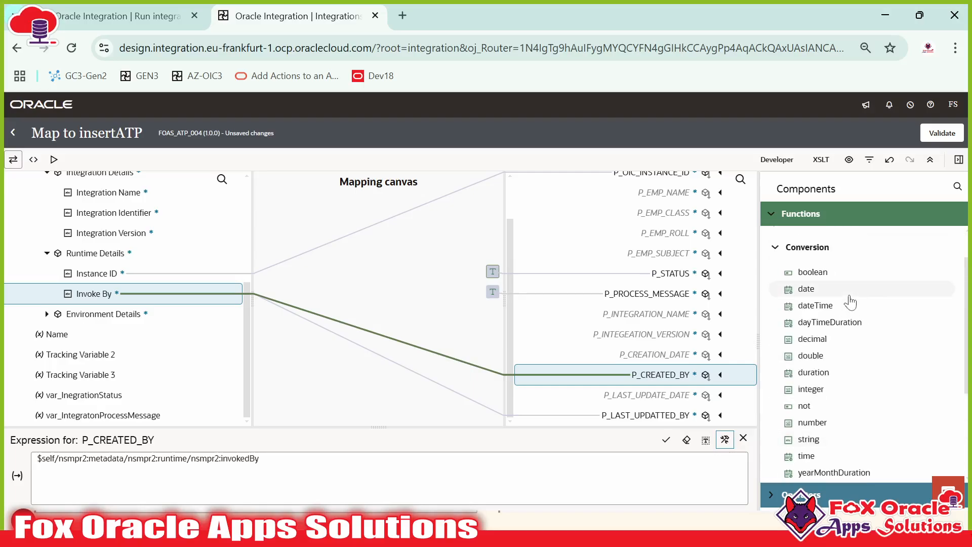
# Step: Map current-dateTime to P_CREATION_DATE and P_LAST_UPDATE_DATE, and Integration Name to P_INTEGRATION_NAME
pyautogui.click(957, 187)
pyautogui.write('current-date')
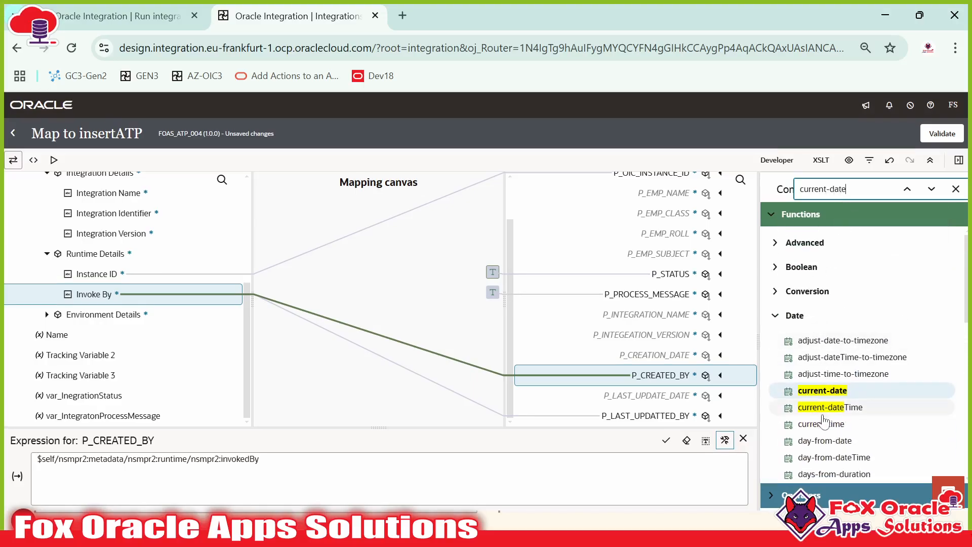
pyautogui.moveTo(827, 409); pyautogui.dragTo(666, 355)
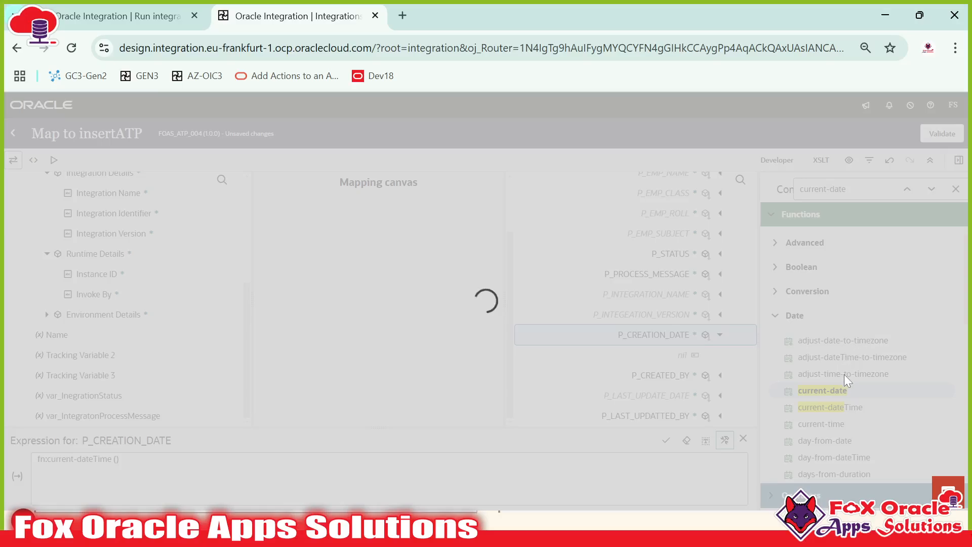
pyautogui.scroll(-7, 855, 380)
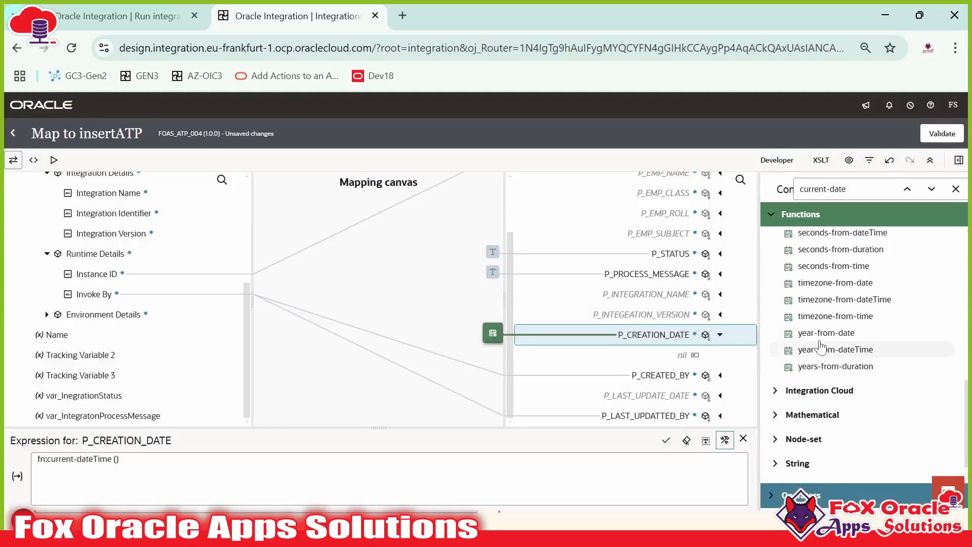
pyautogui.scroll(5, 865, 382)
pyautogui.scroll(3, 866, 383)
pyautogui.moveTo(830, 342); pyautogui.dragTo(679, 397)
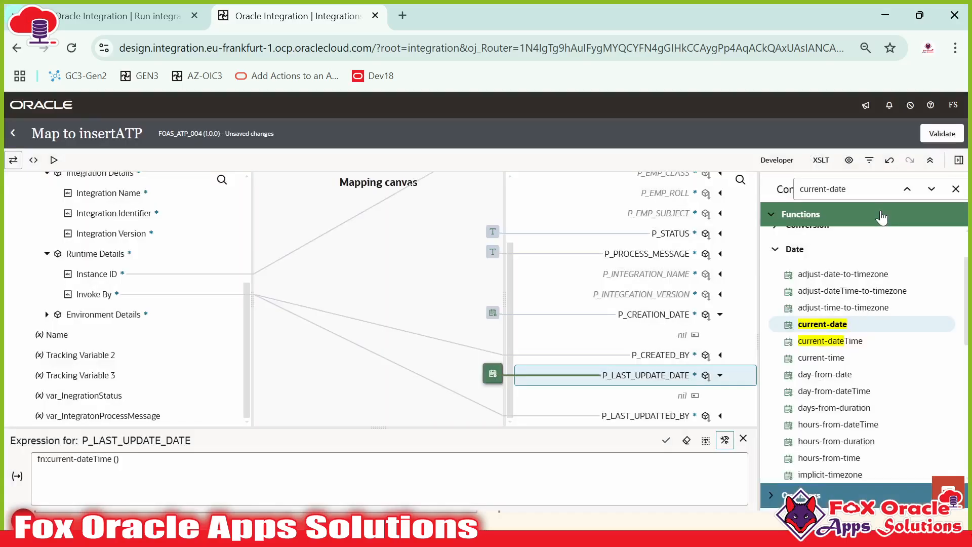
pyautogui.scroll(-3, 880, 243)
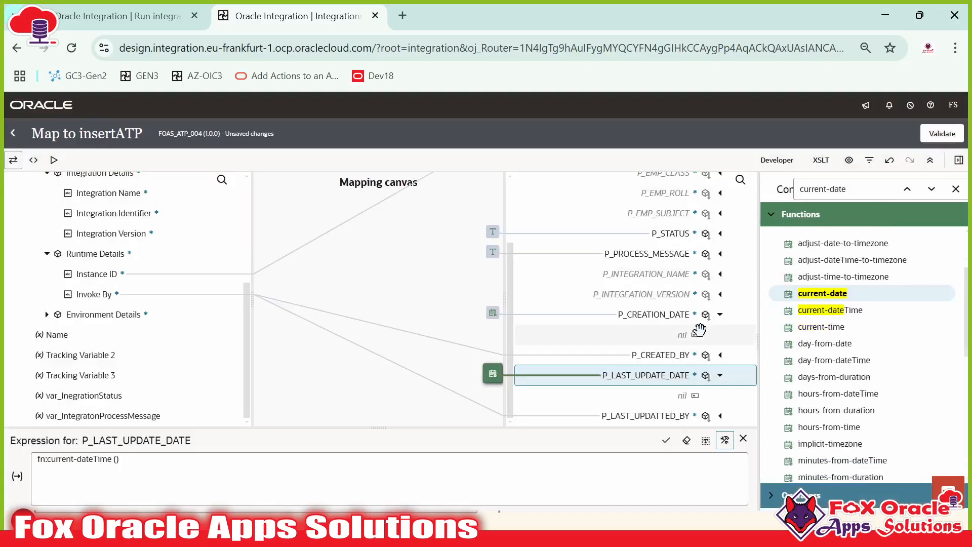
pyautogui.click(955, 189)
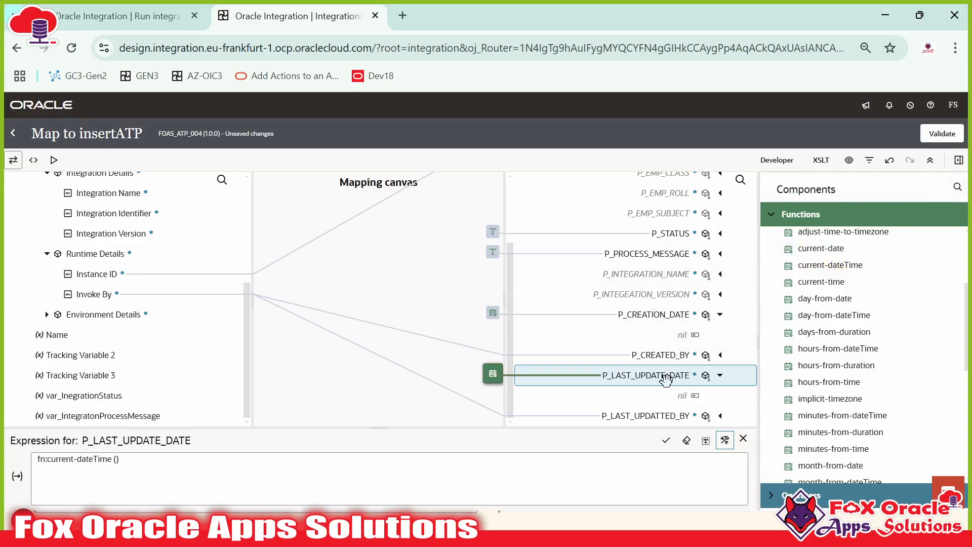
pyautogui.click(648, 276)
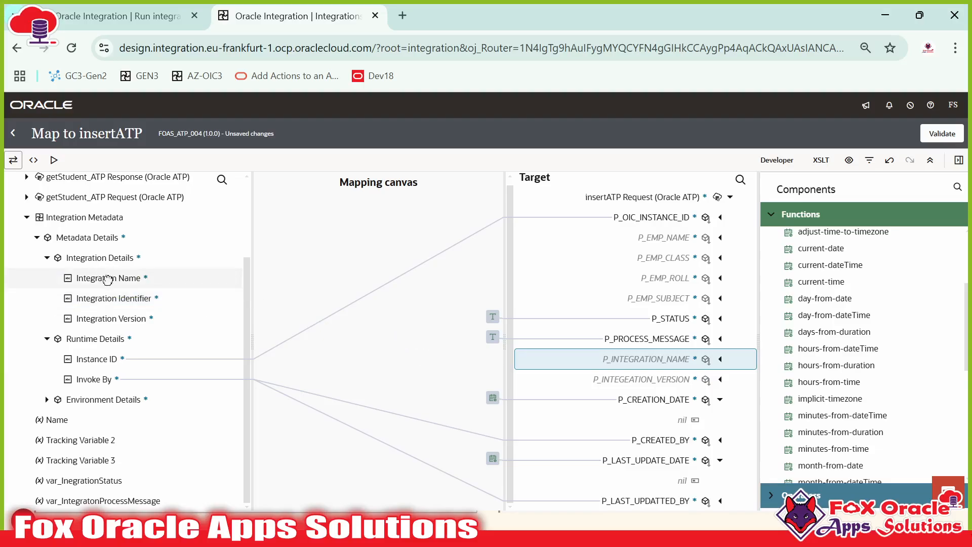
pyautogui.moveTo(106, 278); pyautogui.dragTo(648, 359)
# Step: Map Integration Version and the student's Name, Class, Roll No and Subject to their P_ fields
pyautogui.scroll(-2, 656, 339)
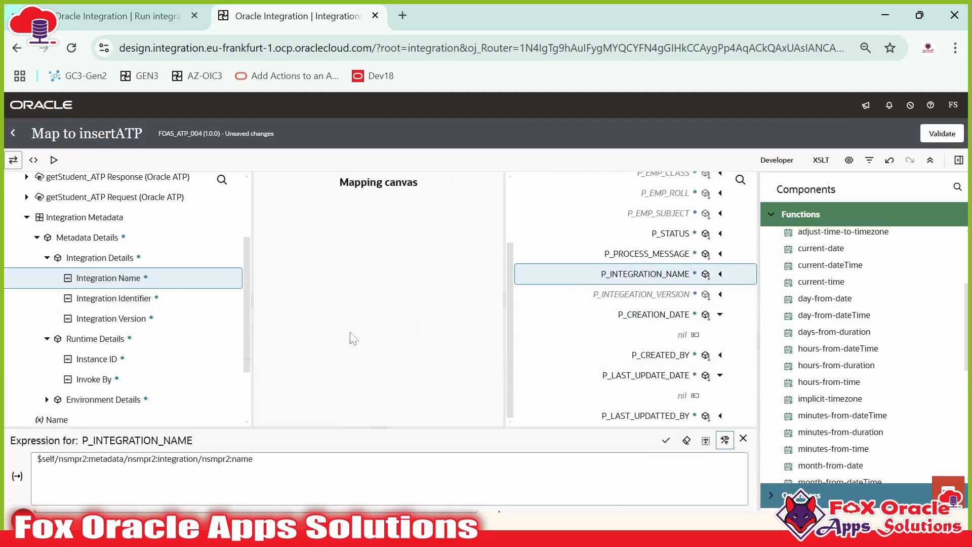
pyautogui.moveTo(126, 319); pyautogui.dragTo(678, 294)
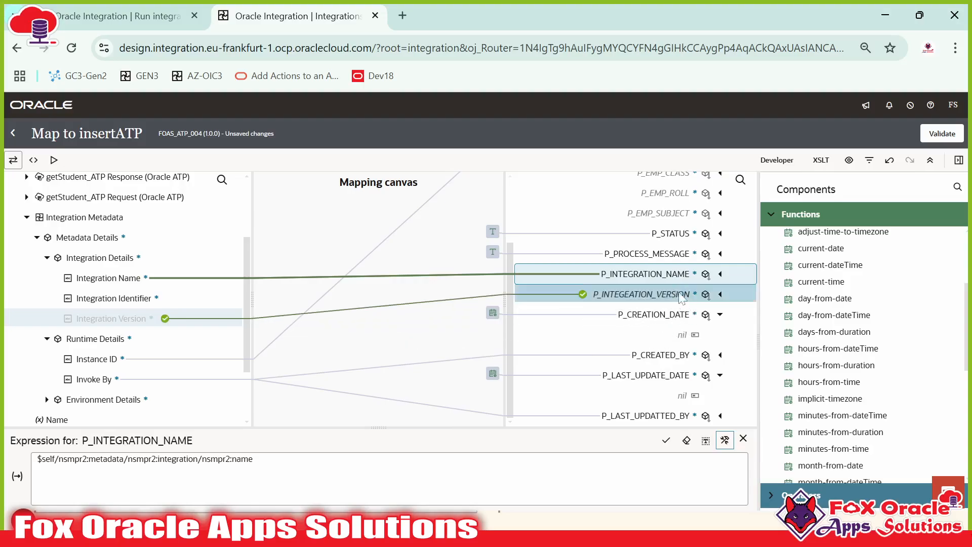
pyautogui.scroll(2, 658, 291)
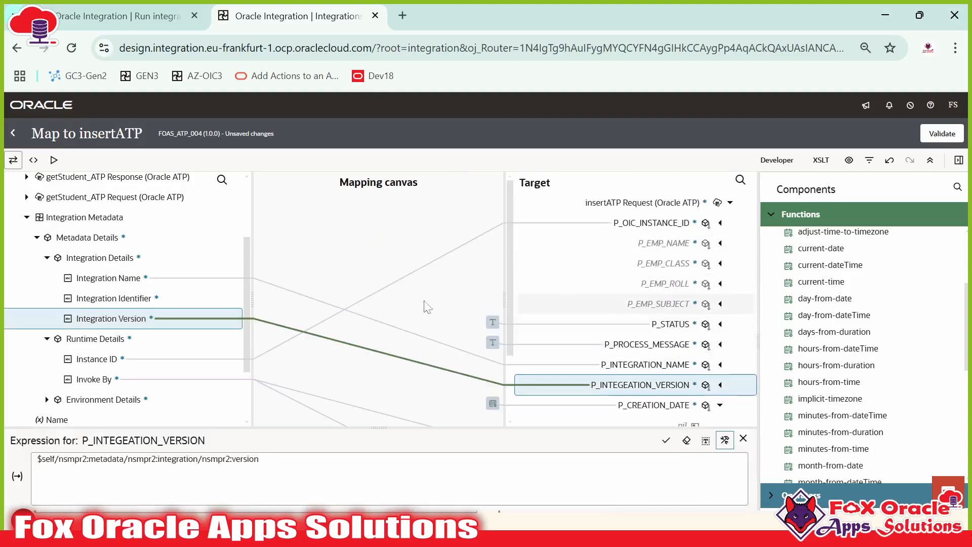
pyautogui.scroll(3, 107, 222)
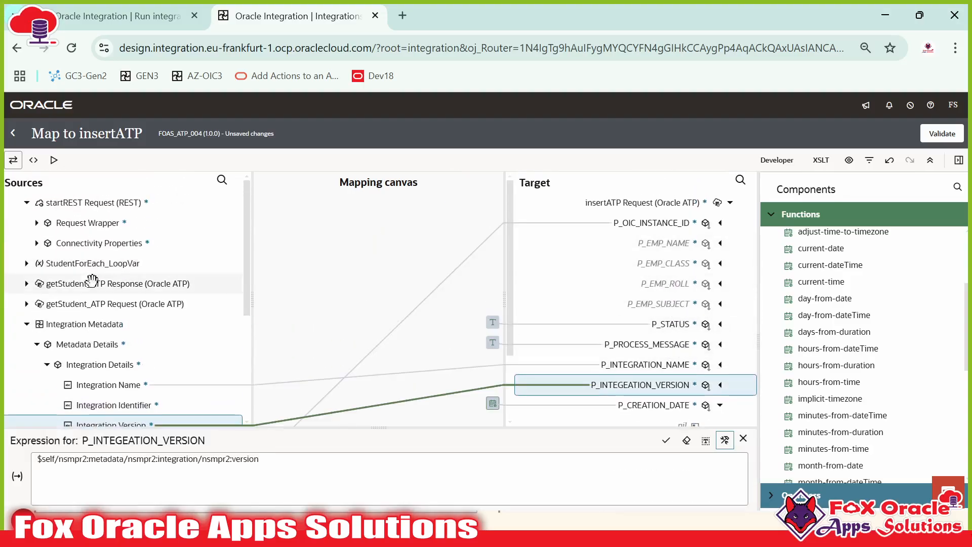
pyautogui.click(26, 263)
pyautogui.click(37, 284)
pyautogui.moveTo(81, 303); pyautogui.dragTo(661, 243)
pyautogui.moveTo(92, 318); pyautogui.dragTo(623, 264)
pyautogui.moveTo(339, 344); pyautogui.dragTo(658, 284)
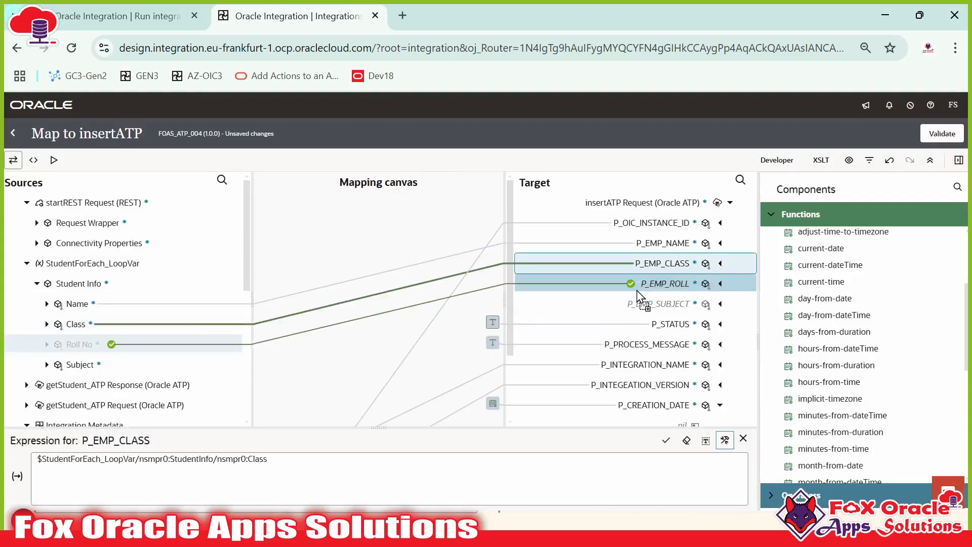
pyautogui.scroll(-2, 582, 358)
pyautogui.moveTo(81, 364); pyautogui.dragTo(664, 228)
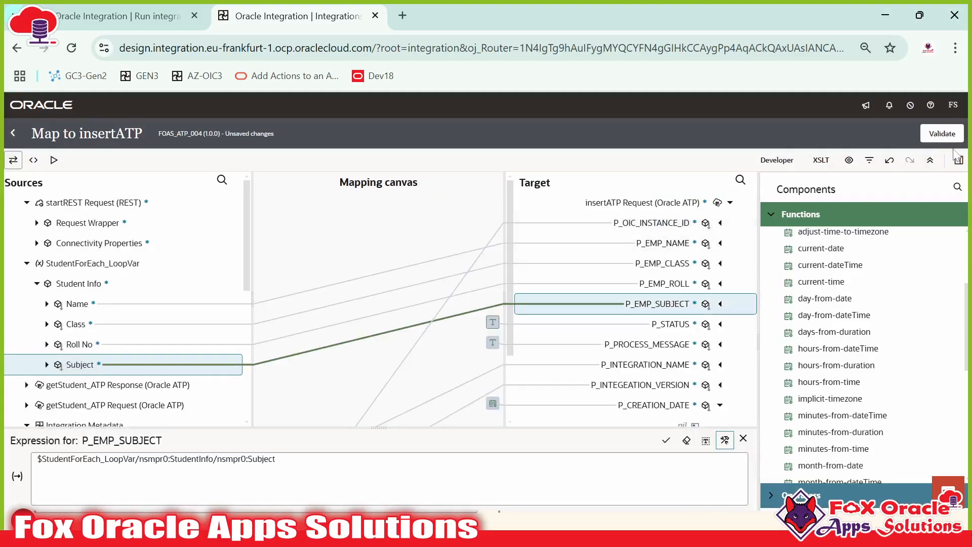
# Step: Validate the insertATP mapping and dismiss the success confirmation
pyautogui.click(943, 134)
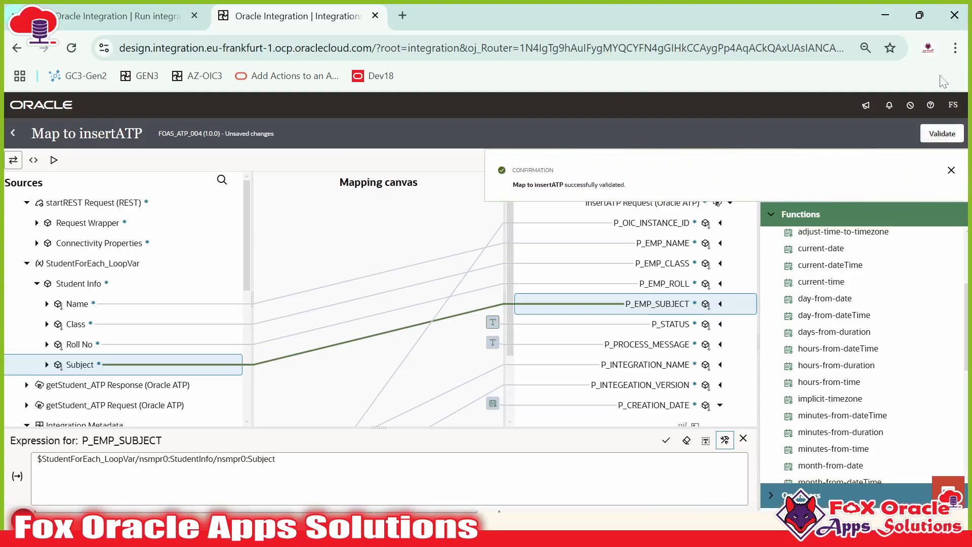
pyautogui.click(951, 171)
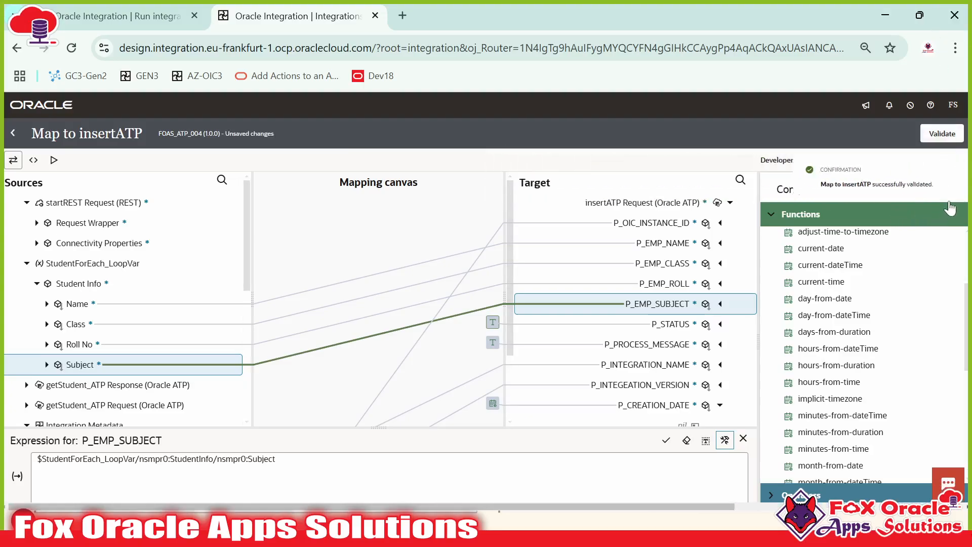
pyautogui.click(13, 133)
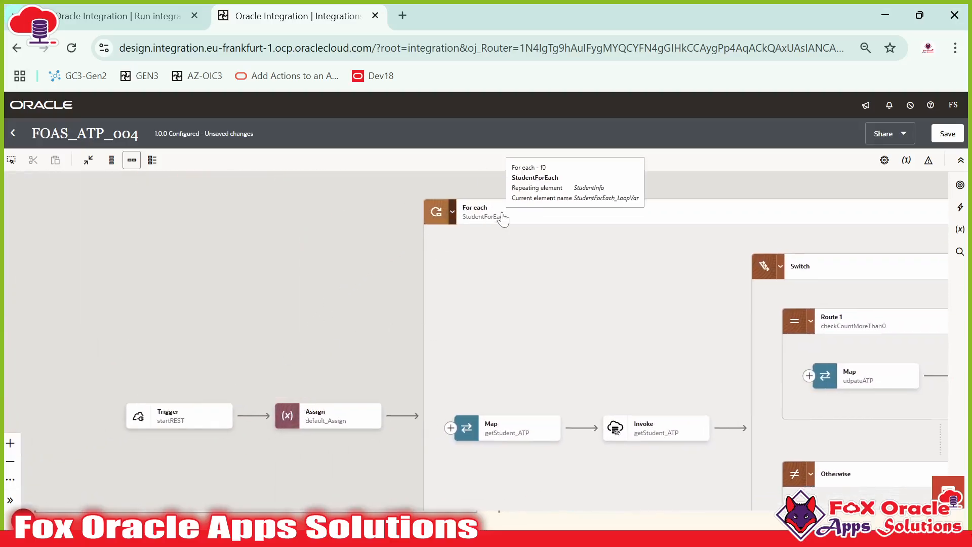
# Step: Review the Switch branches on the canvas, then save FOAS_ATP_004 and close it
pyautogui.moveTo(590, 302); pyautogui.dragTo(263, 294)
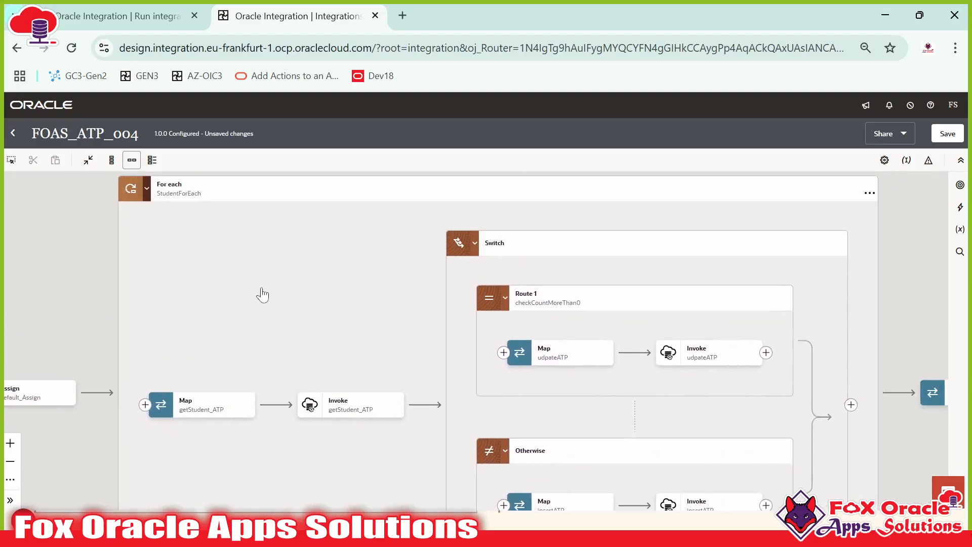
pyautogui.click(323, 406)
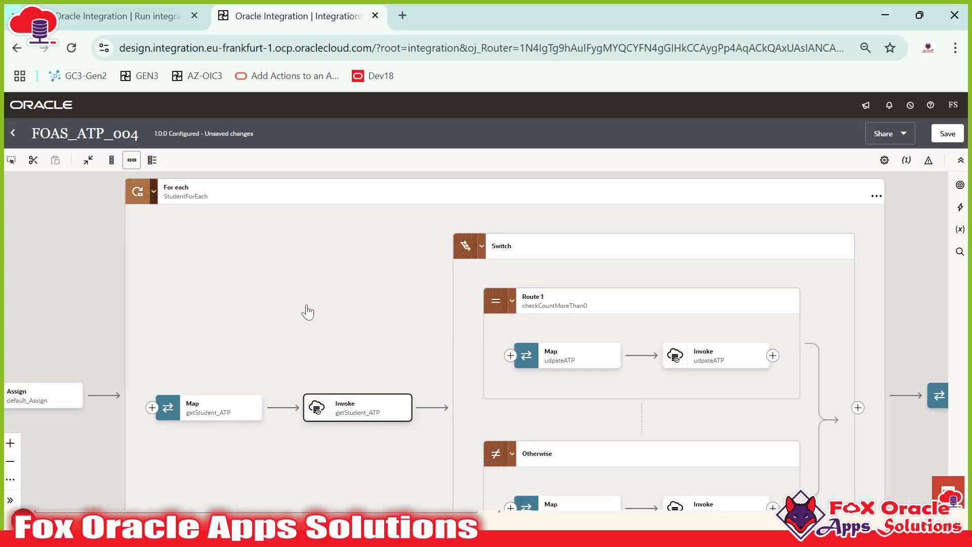
pyautogui.moveTo(306, 306); pyautogui.dragTo(204, 294)
pyautogui.moveTo(305, 313); pyautogui.dragTo(335, 280)
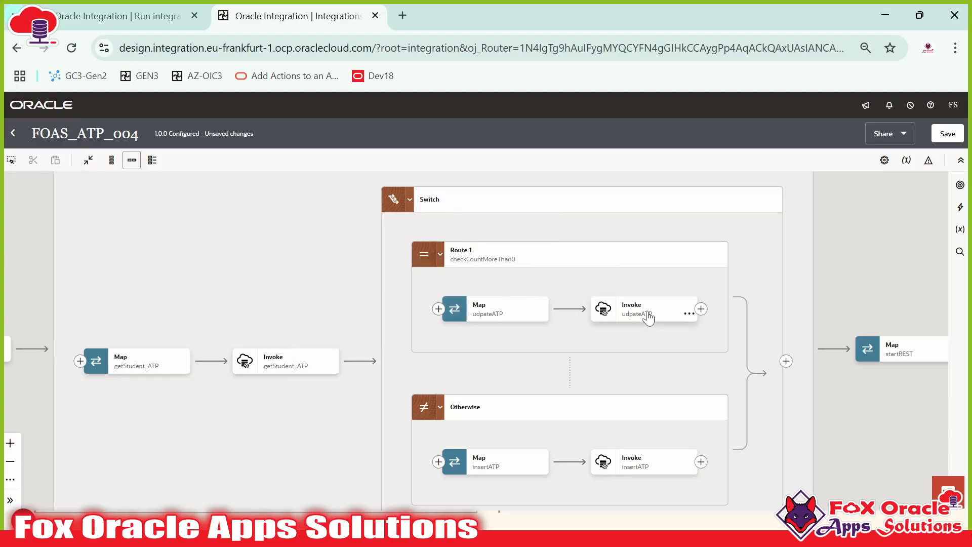
pyautogui.scroll(-2, 474, 364)
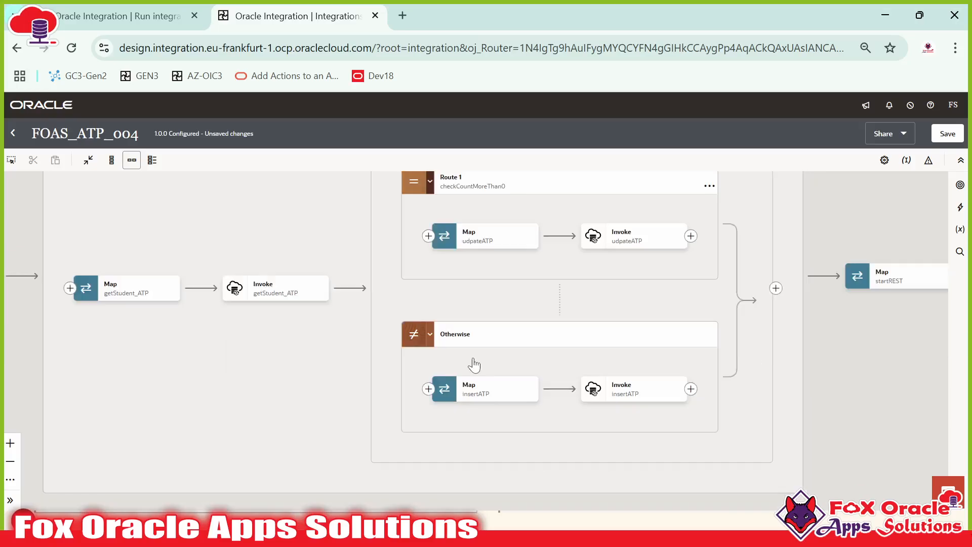
pyautogui.scroll(-4, 474, 364)
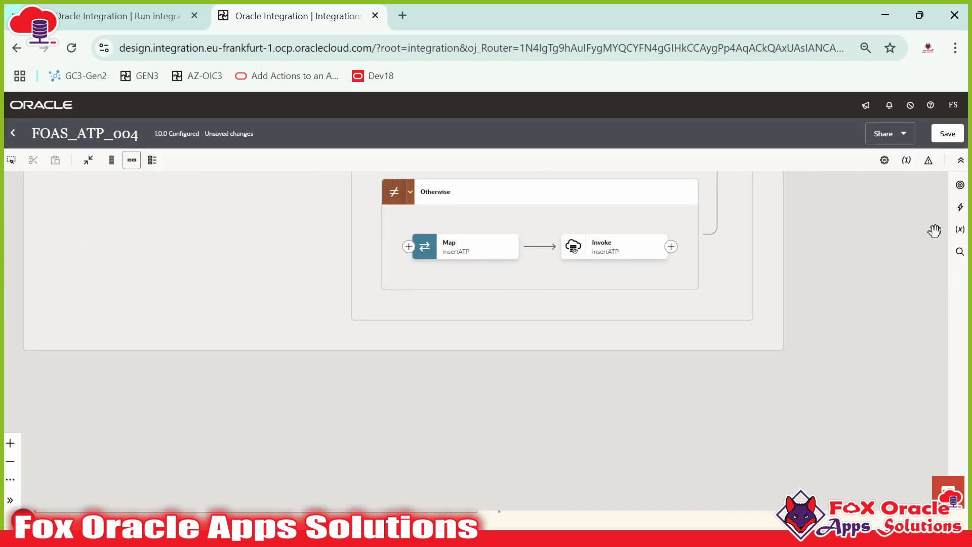
pyautogui.scroll(3, 934, 231)
pyautogui.click(947, 140)
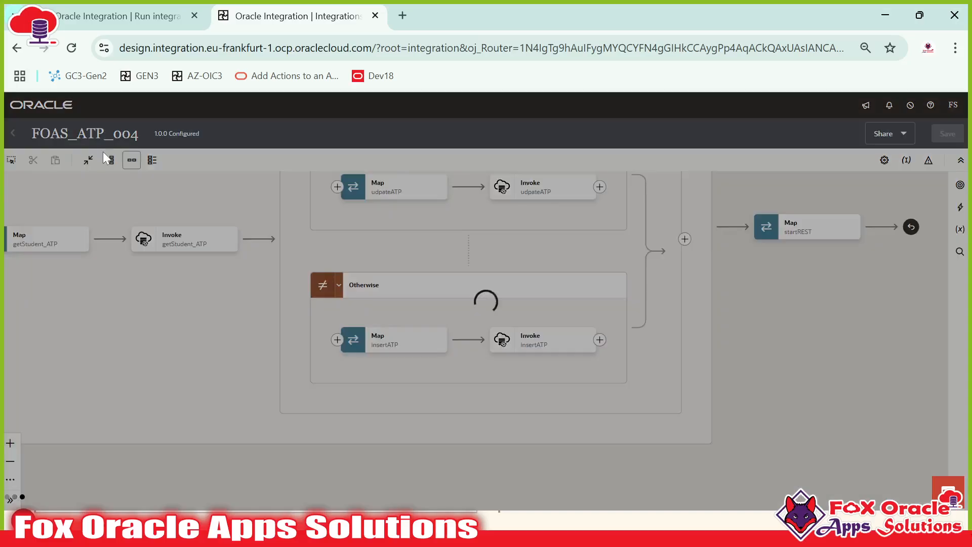
pyautogui.click(14, 134)
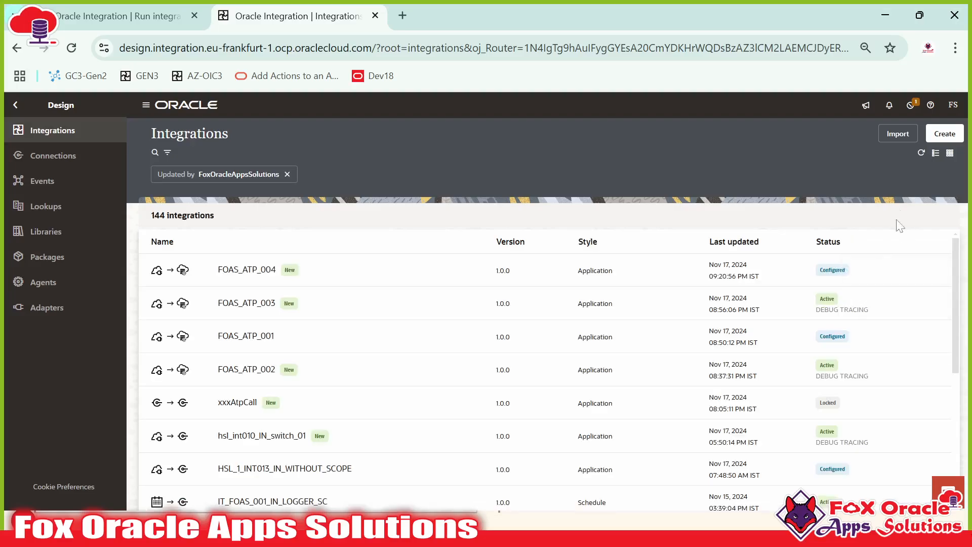
# Step: Activate FOAS_ATP_004 and refresh the integrations list to confirm it is active
pyautogui.click(885, 270)
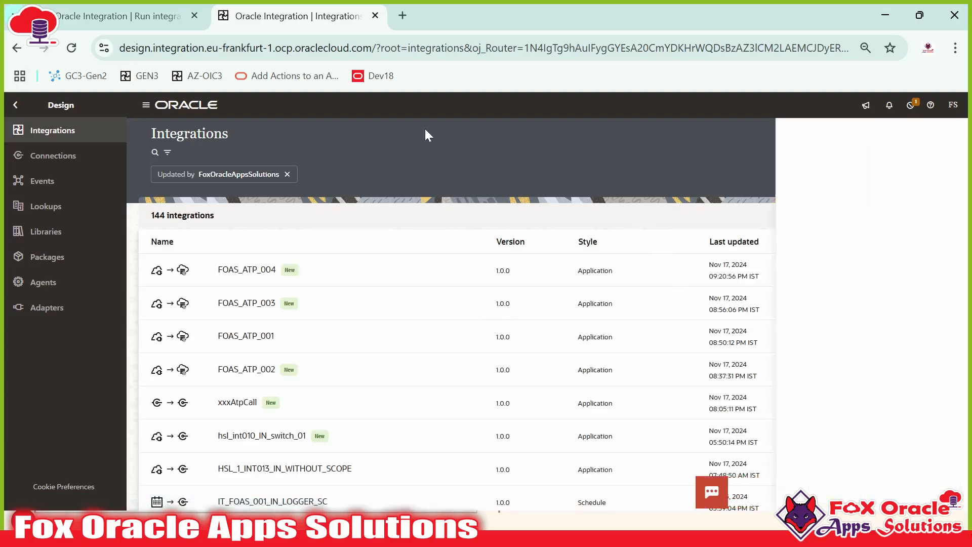
pyautogui.click(939, 487)
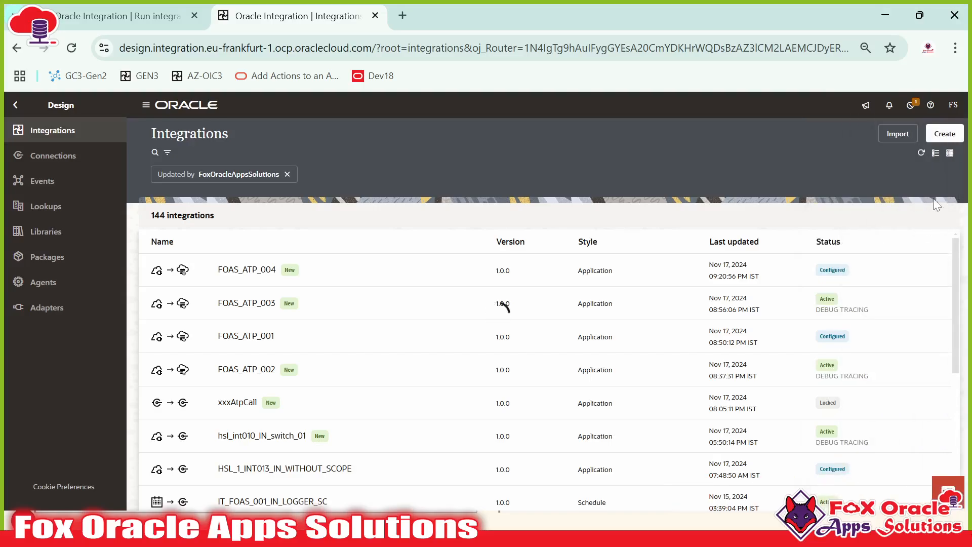
pyautogui.click(921, 153)
pyautogui.click(922, 153)
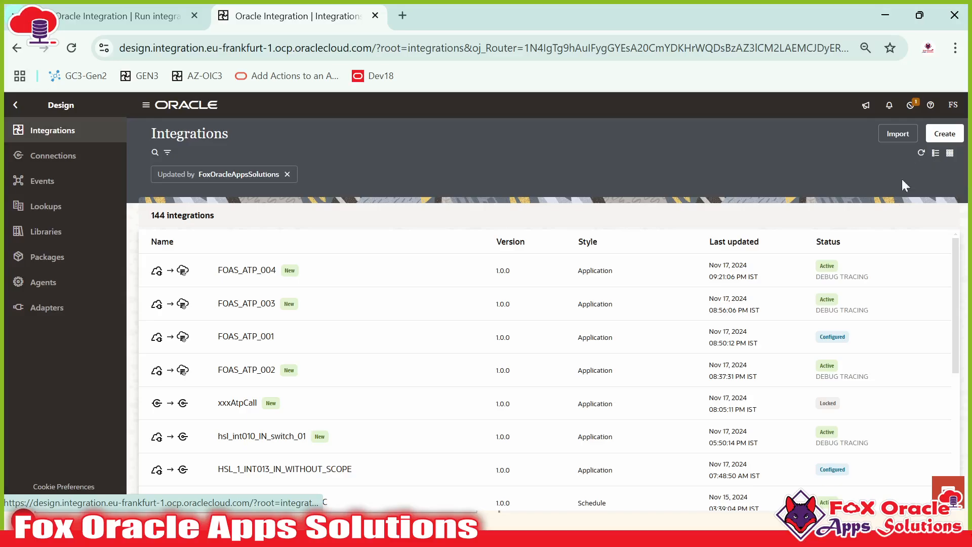
# Step: Open FOAS_ATP_004's run page and view its JSON request body, then return to the SQL Developer payload file
pyautogui.click(906, 272)
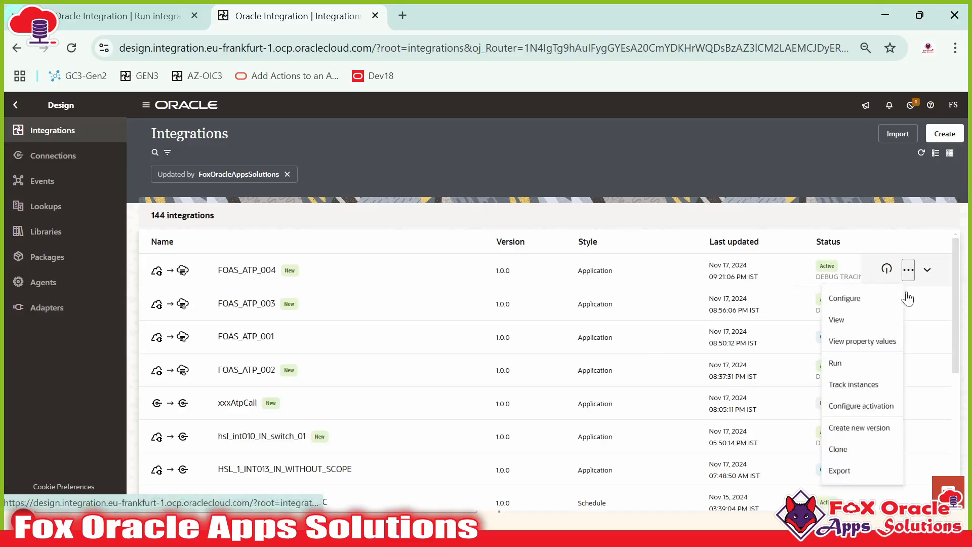
pyautogui.click(840, 372)
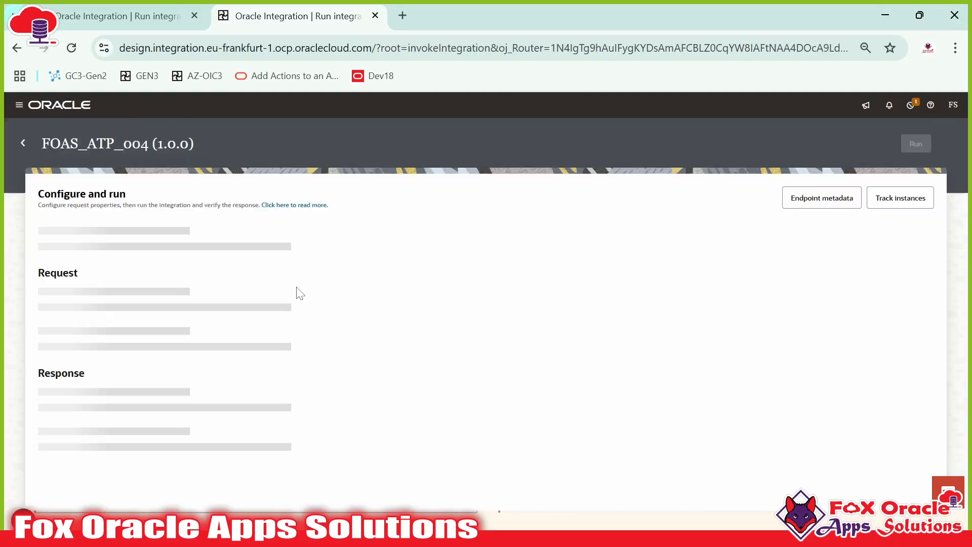
pyautogui.click(170, 280)
pyautogui.scroll(-2, 152, 349)
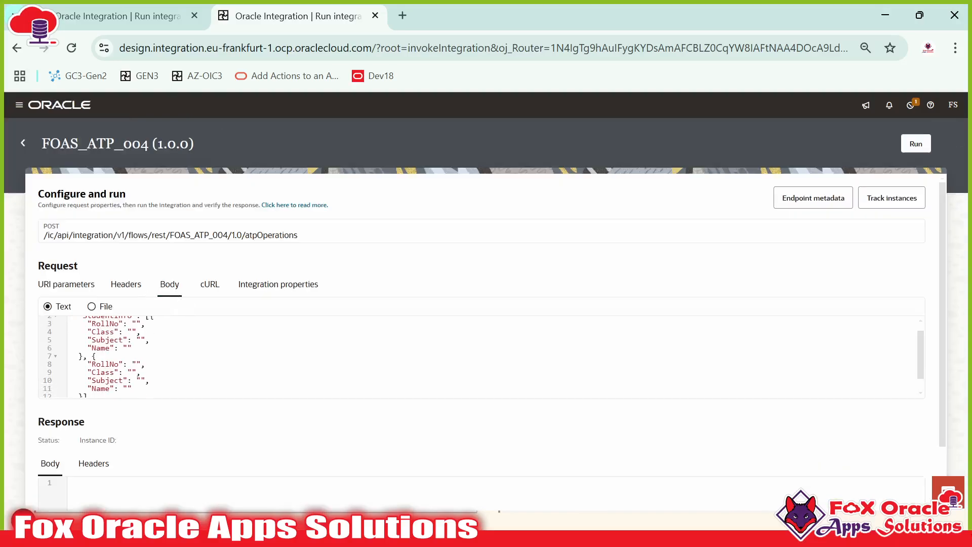
pyautogui.scroll(2, 142, 350)
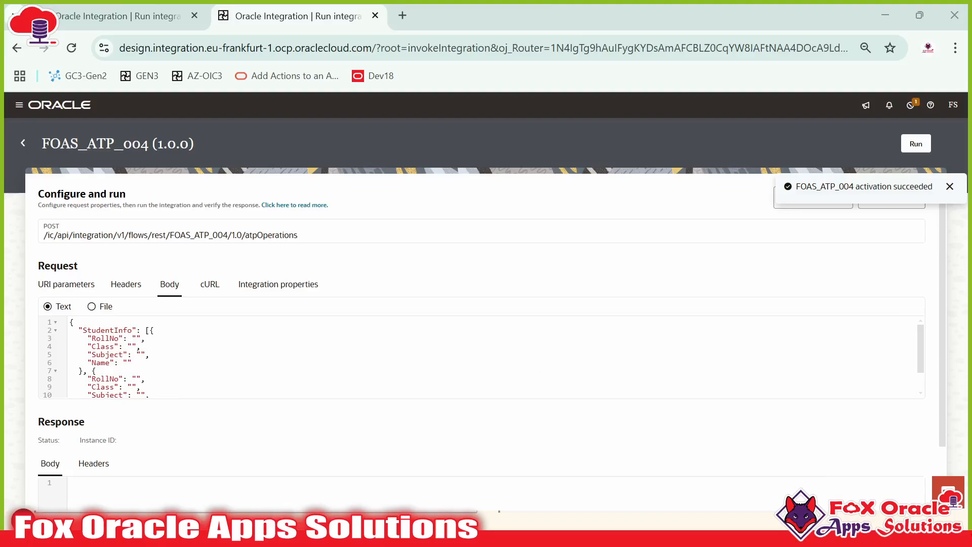
pyautogui.hotkey('alt', 'Tab')
pyautogui.click(596, 79)
# Step: Run Select * from FOAS_TRA_STUDENT_TB in the table script worksheet
pyautogui.scroll(1, 384, 243)
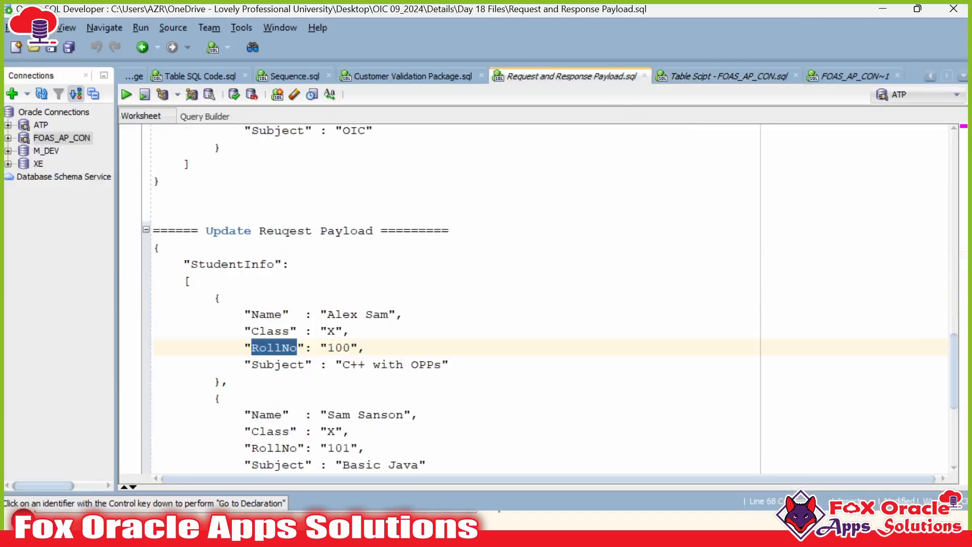
pyautogui.click(185, 280)
pyautogui.scroll(-5, 384, 299)
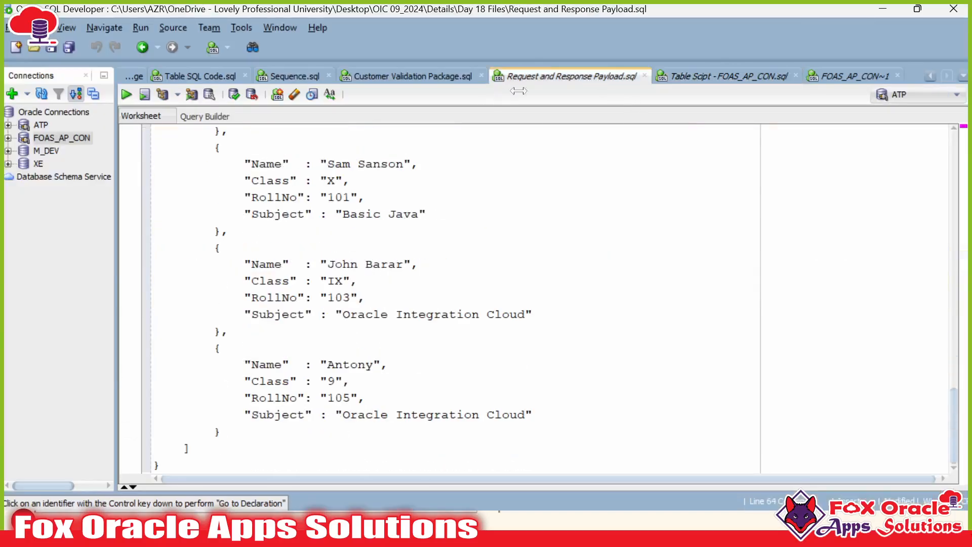
pyautogui.click(724, 76)
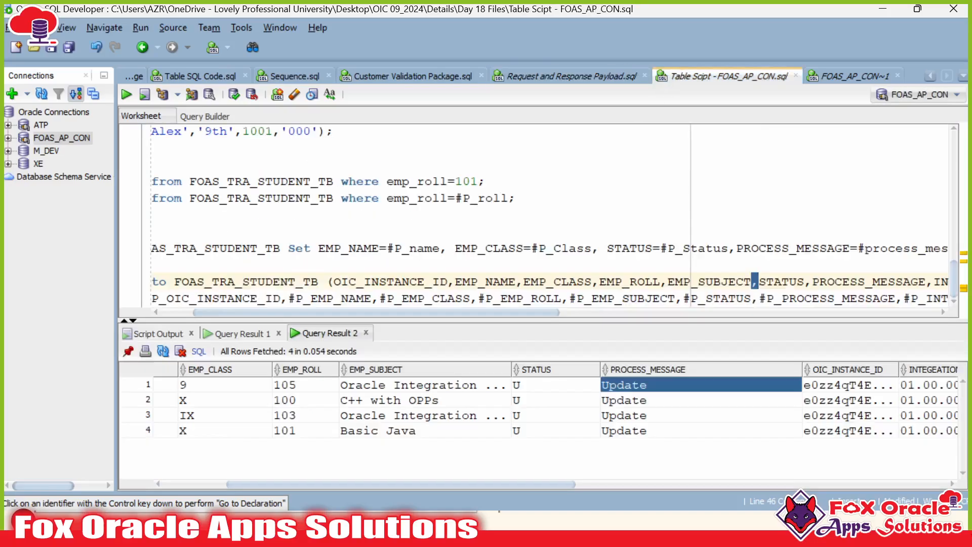
pyautogui.scroll(1, 554, 215)
pyautogui.hscroll(-2, 555, 215)
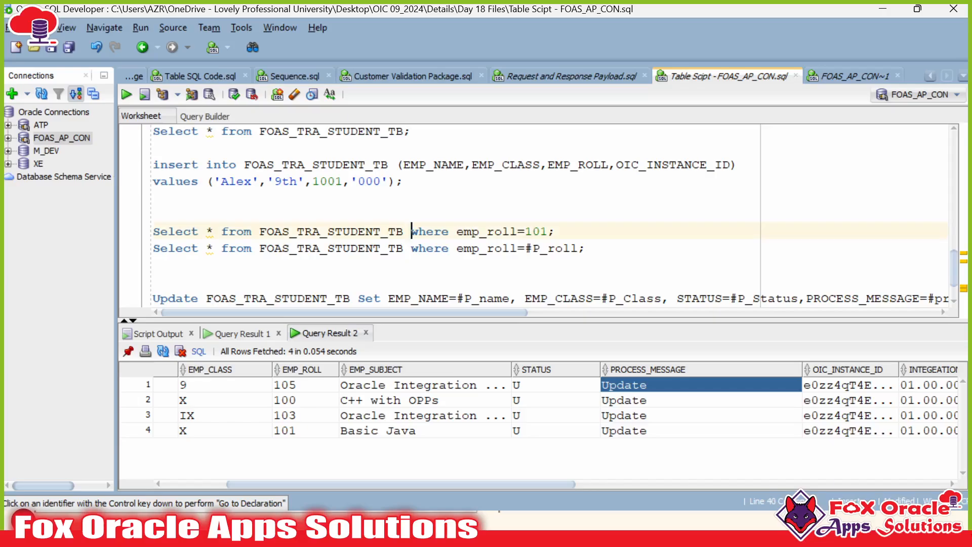
pyautogui.scroll(1, 555, 215)
pyautogui.hotkey('ctrl', 'Return')
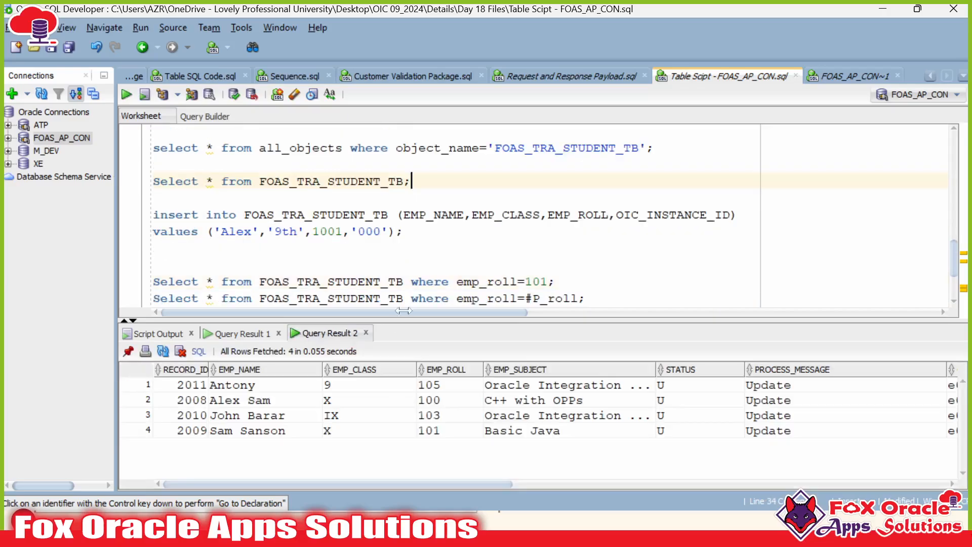
# Step: Check the EMP_ROLL results 105, 100, 103 and 101, then go back to the payload file
pyautogui.click(434, 387)
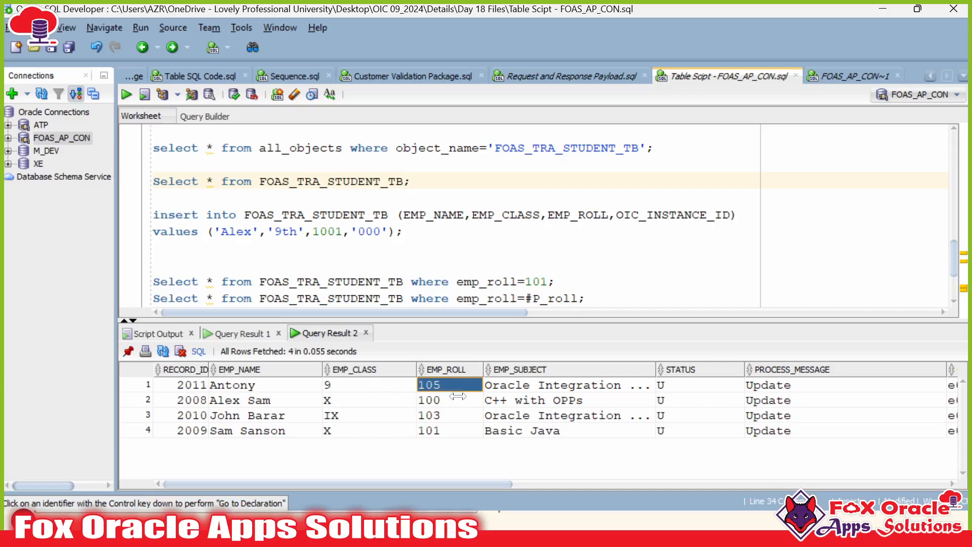
pyautogui.click(455, 401)
pyautogui.click(452, 415)
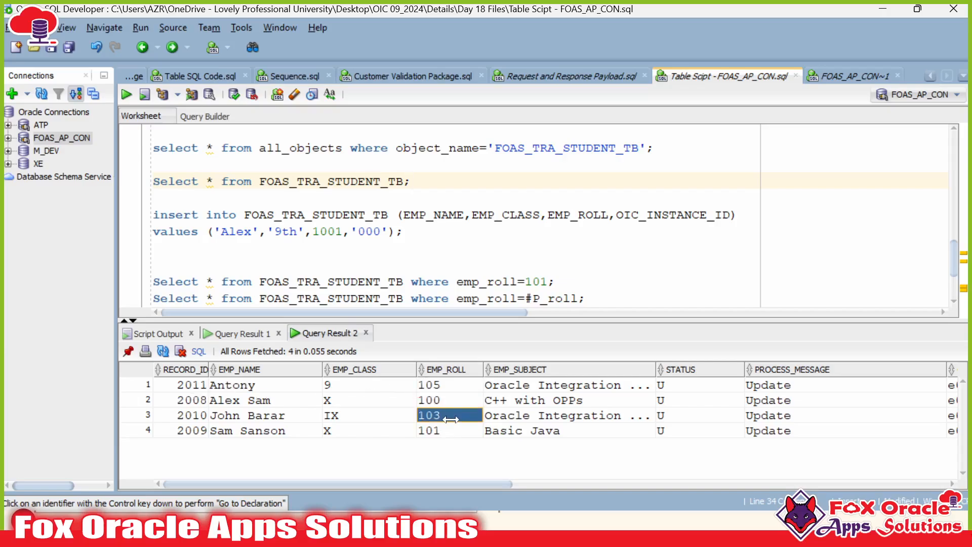
pyautogui.click(446, 429)
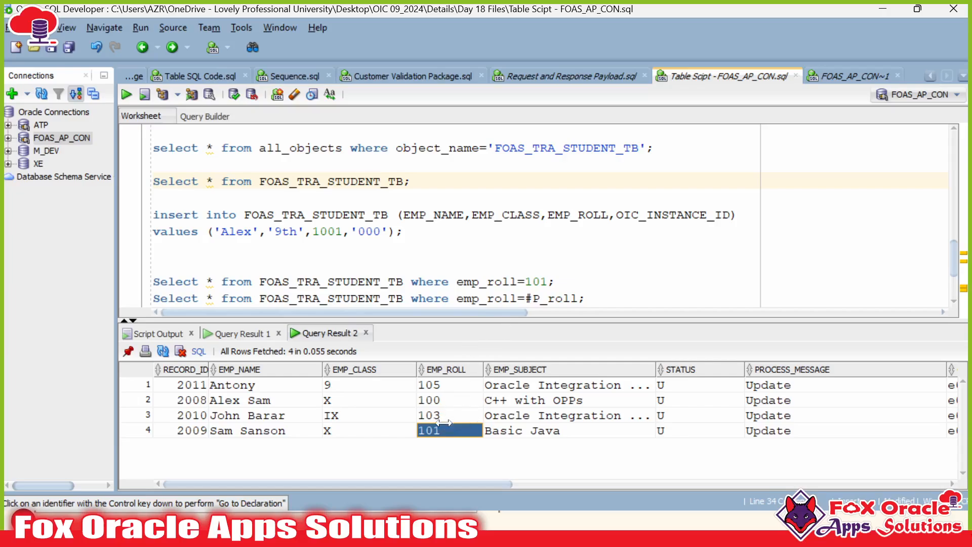
pyautogui.hotkey('alt', 'Tab')
pyautogui.hotkey('alt', 'Tab')
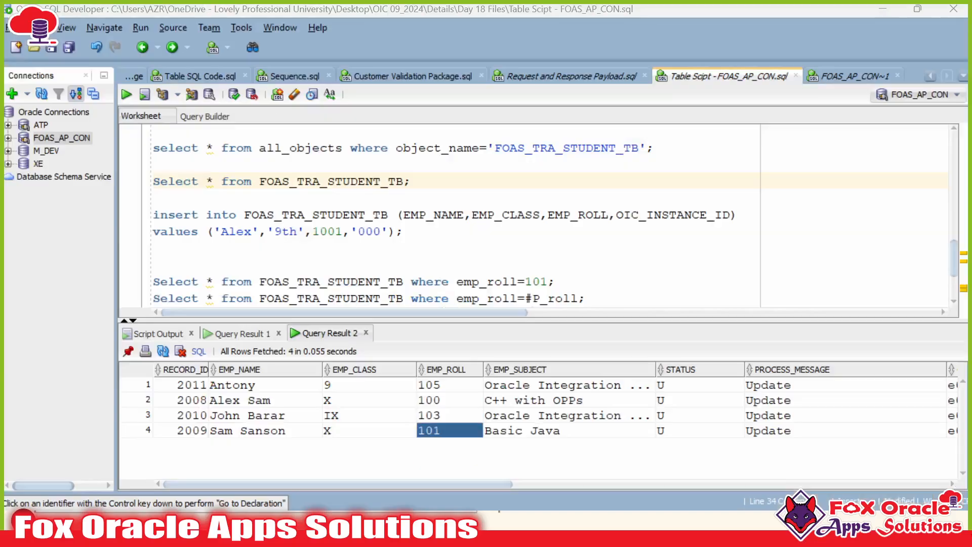
pyautogui.click(518, 79)
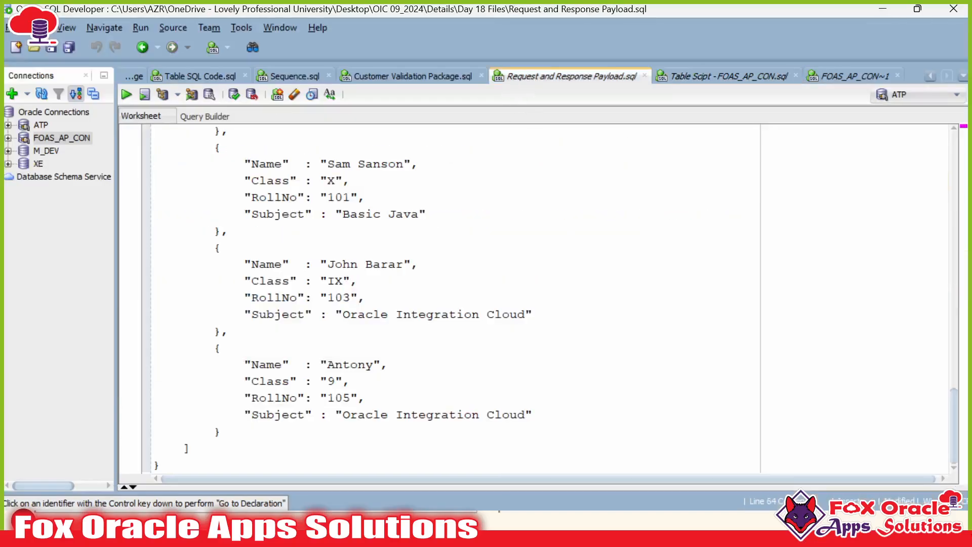
# Step: Duplicate the last student block in the payload, separated by a comma
pyautogui.moveTo(214, 347); pyautogui.dragTo(221, 430)
pyautogui.hotkey('ctrl', 'c')
pyautogui.click(222, 431)
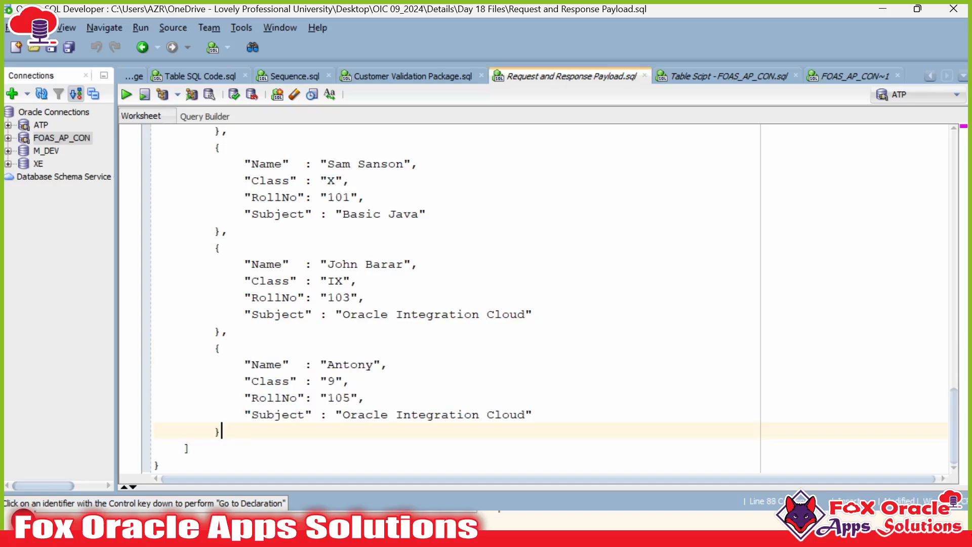
pyautogui.write(',')
pyautogui.press('Return')
pyautogui.hotkey('ctrl', 'v')
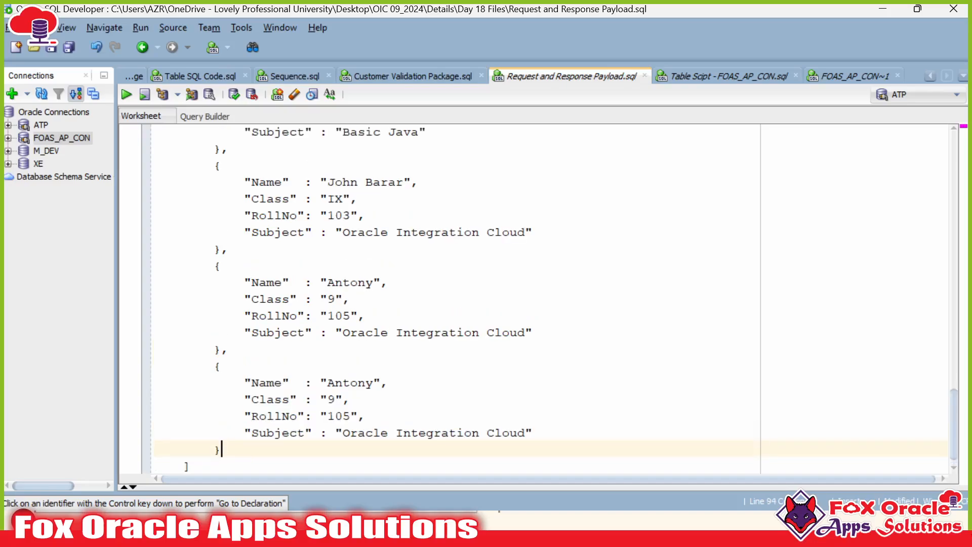
# Step: Give the copied roll 102 student a new name, class 8 and subject PCB
pyautogui.doubleClick(350, 383)
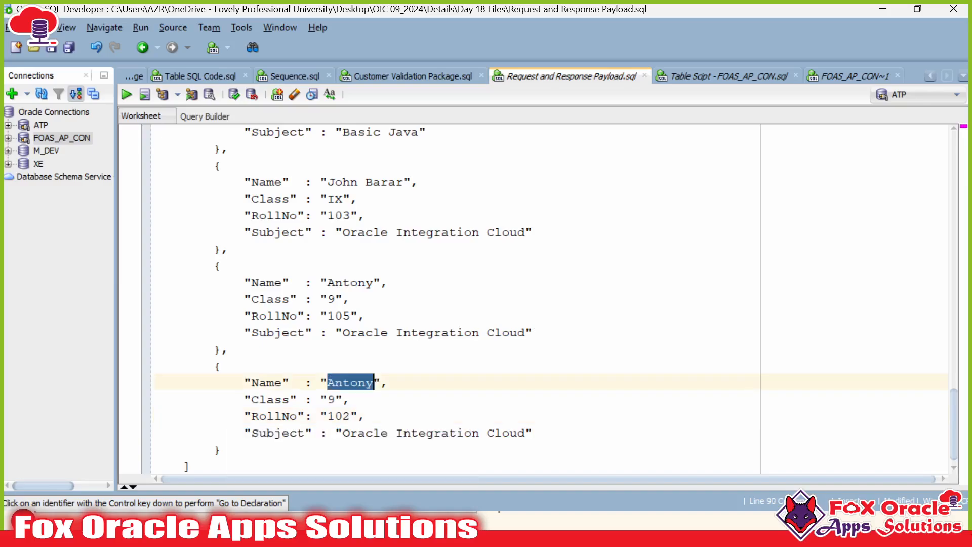
pyautogui.write('S')
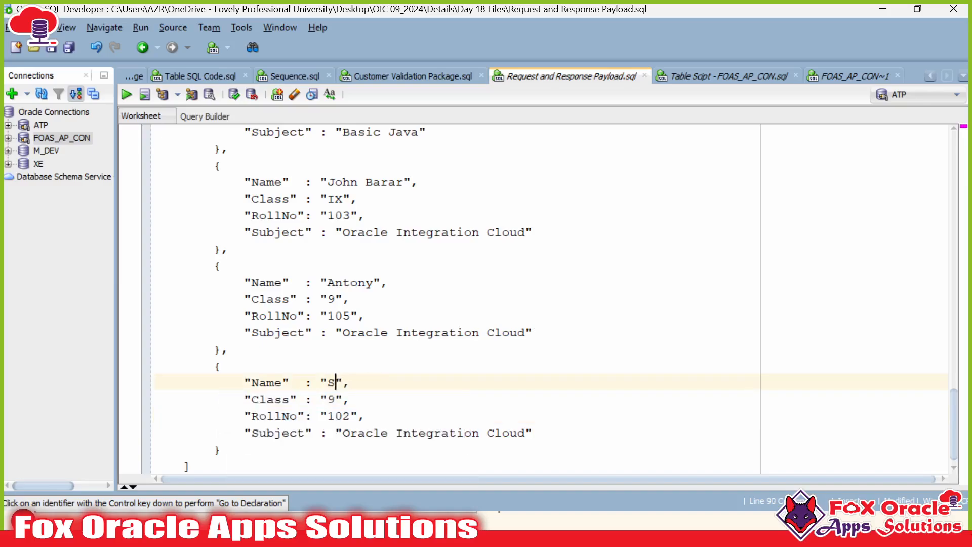
pyautogui.write('n')
pyautogui.press('BackSpace')
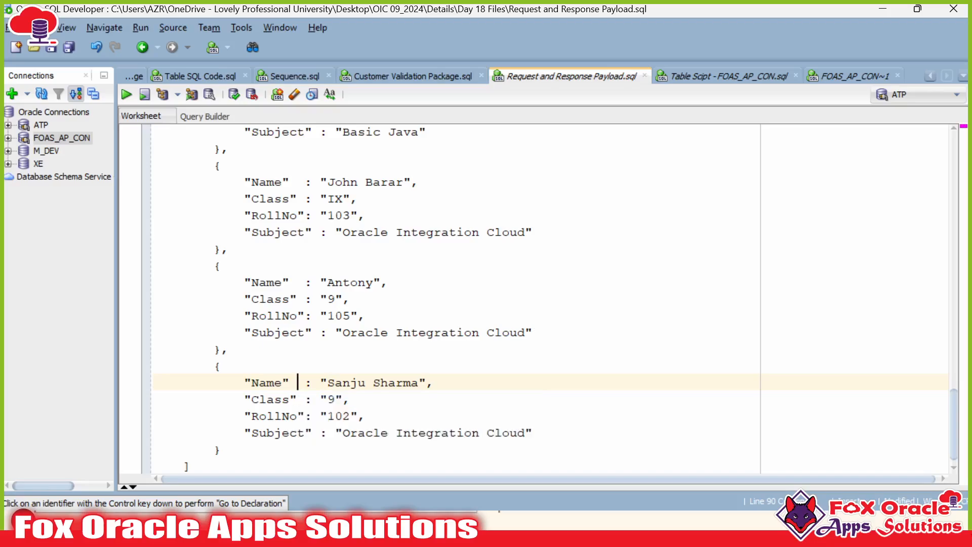
pyautogui.scroll(-1, 312, 394)
pyautogui.click(328, 381)
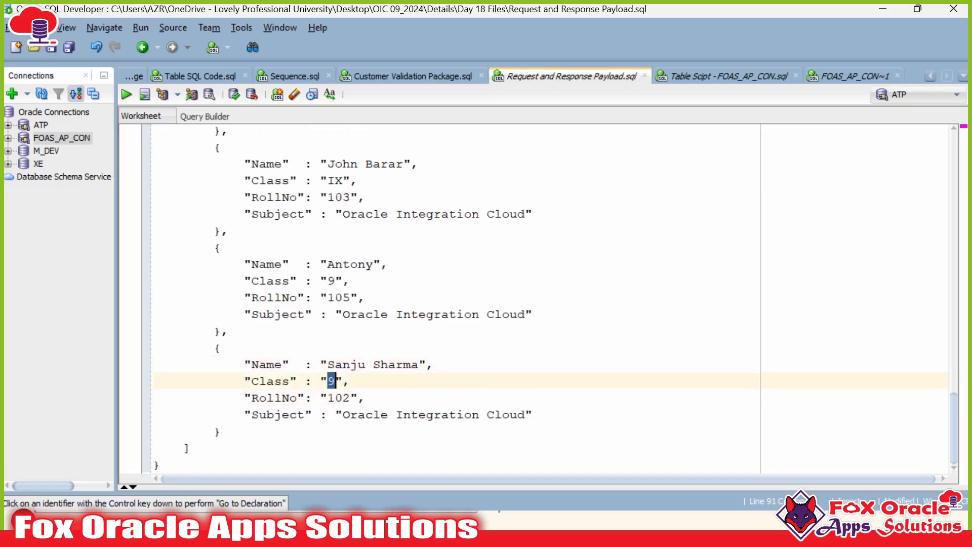
pyautogui.press('Escape')
pyautogui.click(343, 414)
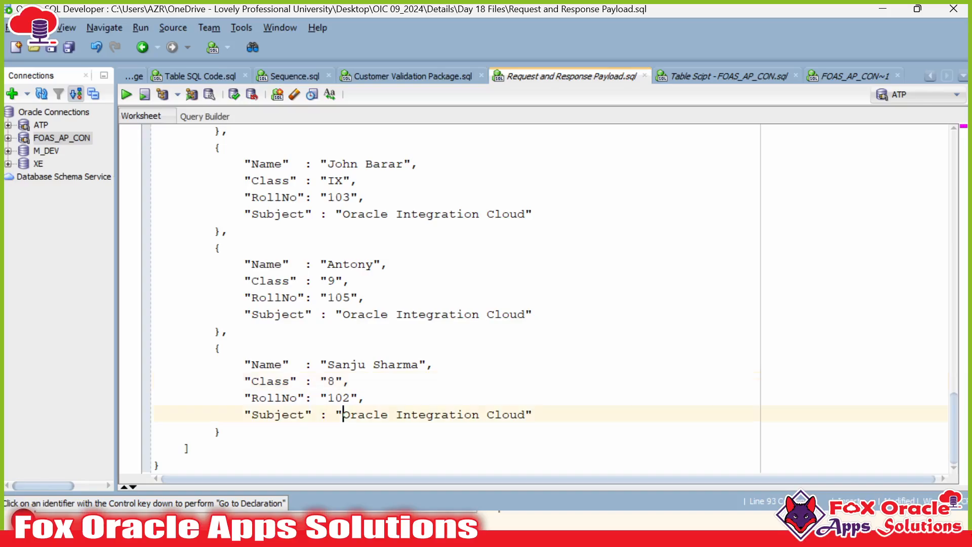
pyautogui.moveTo(343, 414); pyautogui.dragTo(525, 415)
pyautogui.write('PCB')
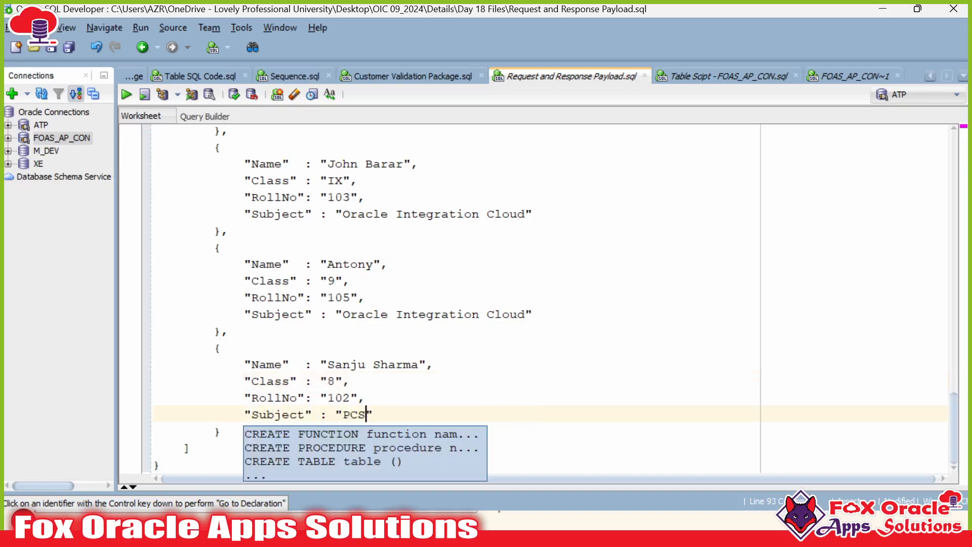
pyautogui.scroll(2, 525, 415)
pyautogui.scroll(7, 440, 299)
pyautogui.scroll(-4, 439, 298)
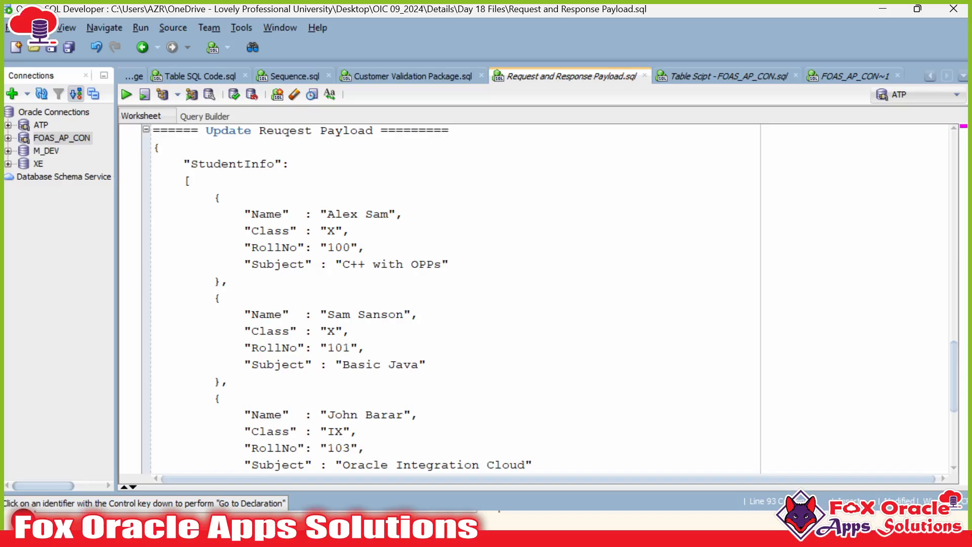
# Step: Change the first two subjects to 'C++ and Java' and 'JavaScript & Basic'
pyautogui.moveTo(343, 264); pyautogui.dragTo(442, 264)
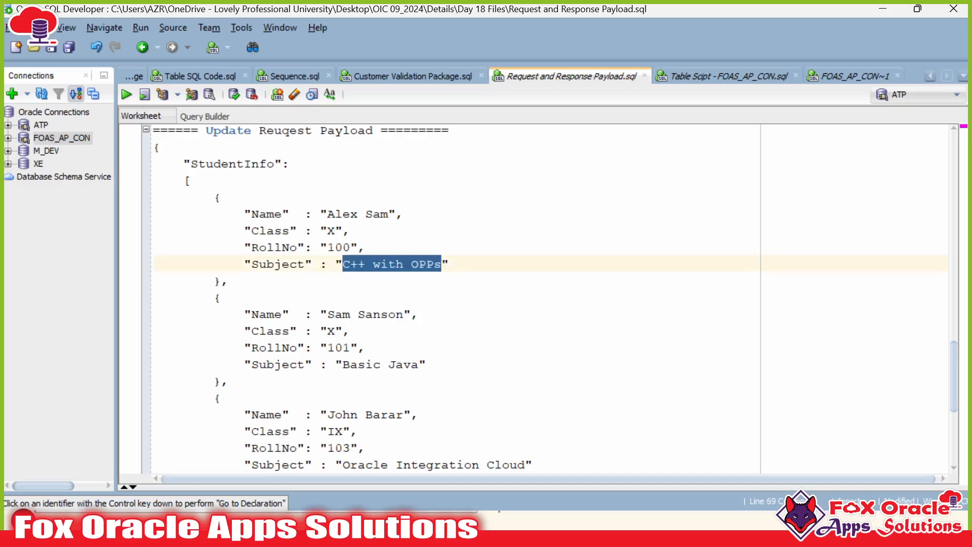
pyautogui.write('C')
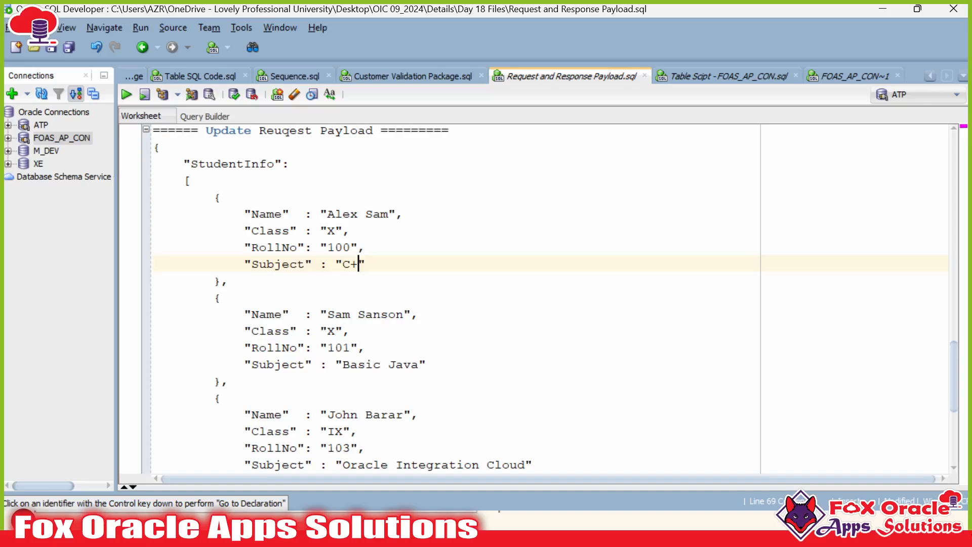
pyautogui.write('++ and Jaa')
pyautogui.press('BackSpace')
pyautogui.write('va')
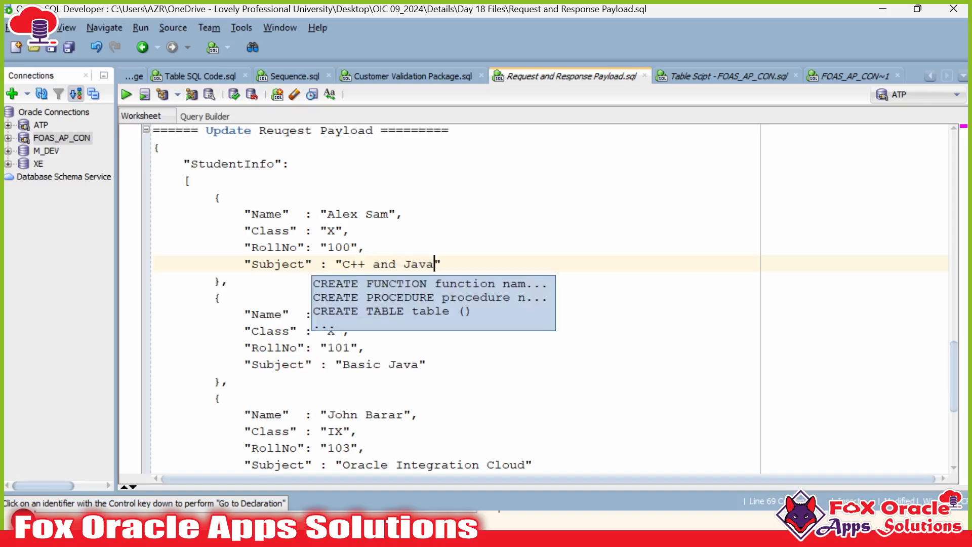
pyautogui.click(336, 230)
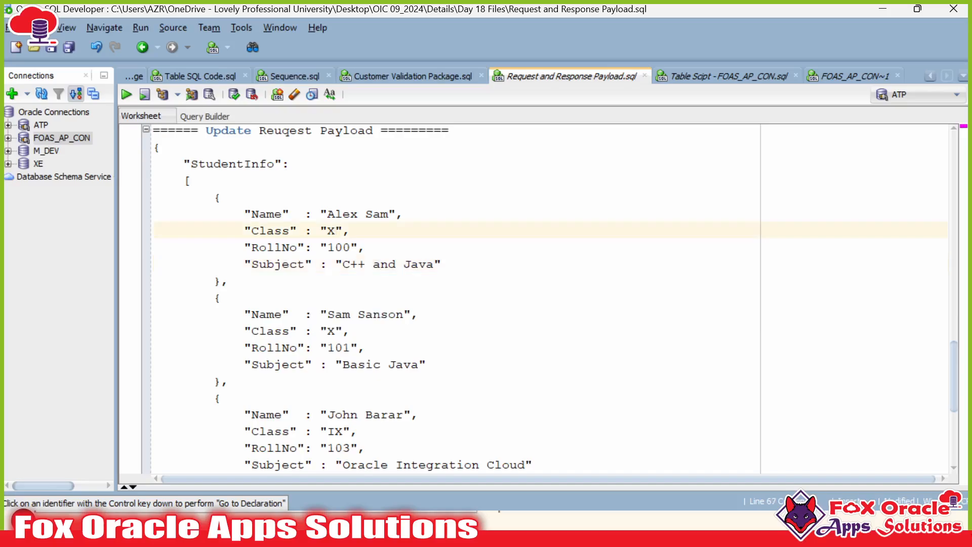
pyautogui.scroll(-3, 507, 299)
pyautogui.scroll(1, 507, 299)
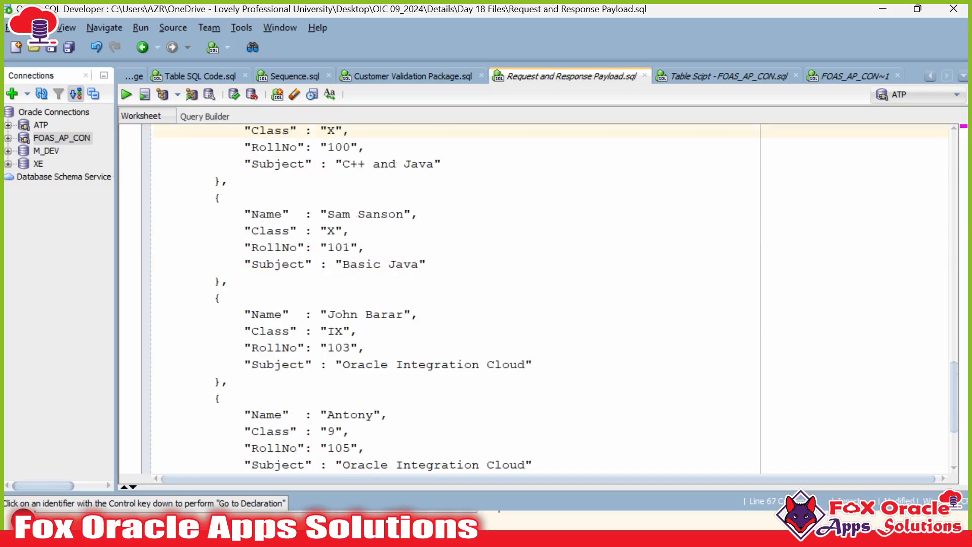
pyautogui.click(344, 264)
pyautogui.moveTo(343, 264); pyautogui.dragTo(420, 264)
pyautogui.write('J')
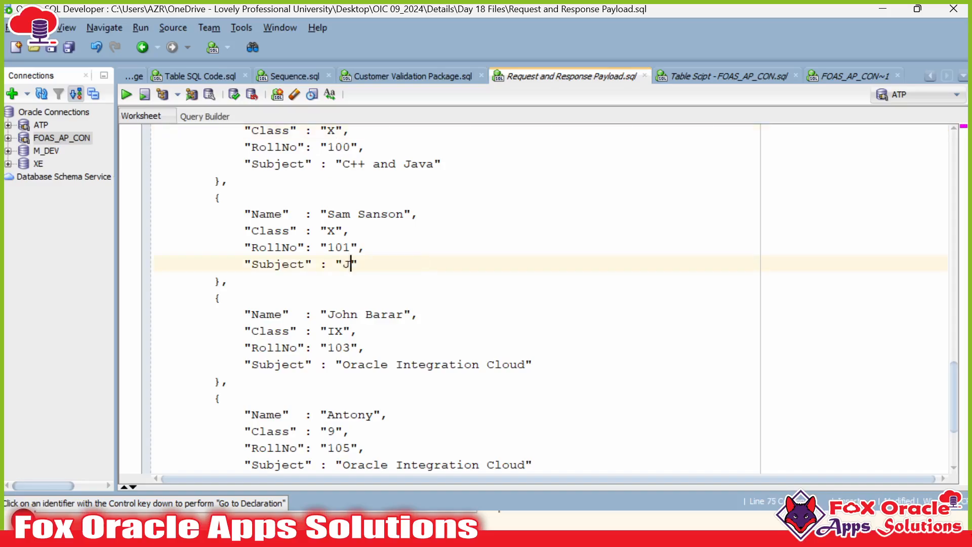
pyautogui.write('avaScript')
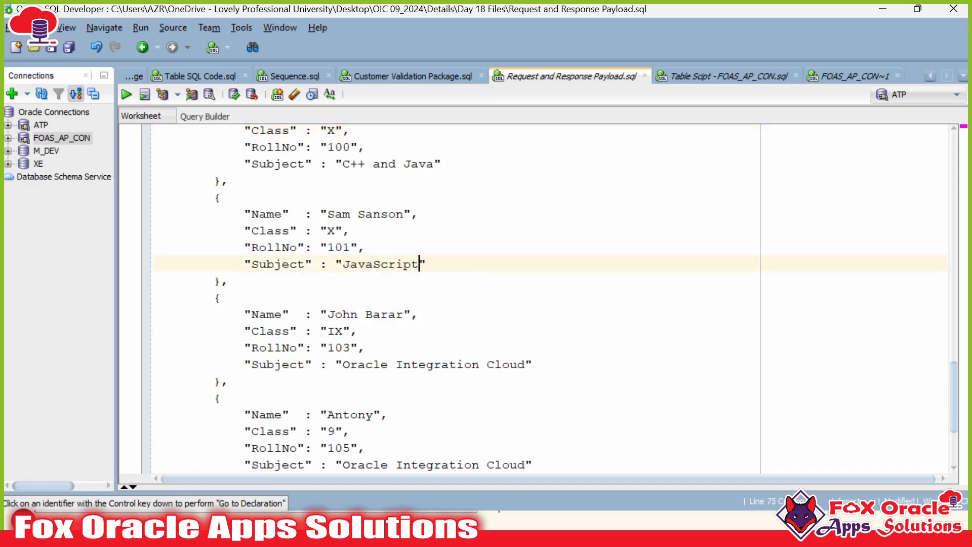
pyautogui.write(' & Basic Java')
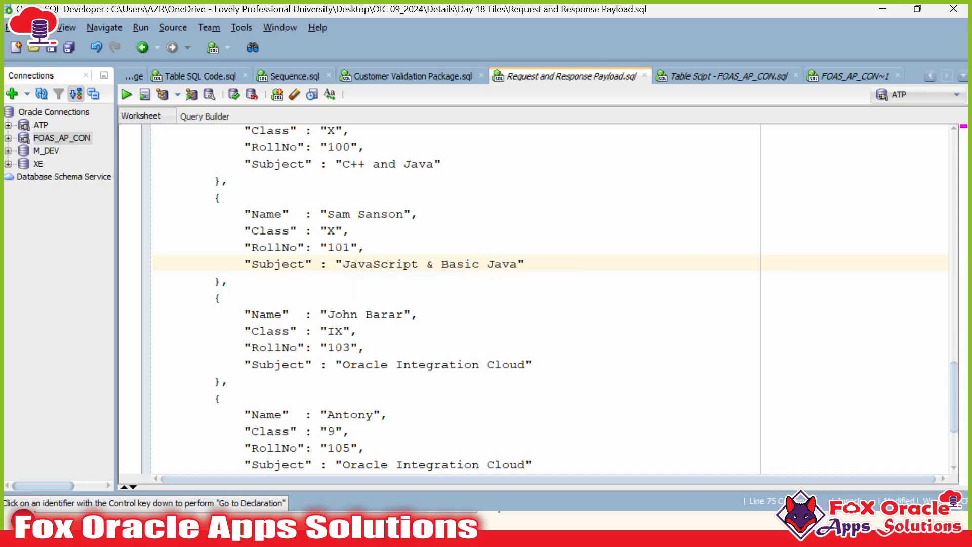
pyautogui.scroll(-1, 351, 298)
# Step: Change the third student's subject to 'OIC and PCS' and the fourth's to 'PCS & VBCS'
pyautogui.click(351, 297)
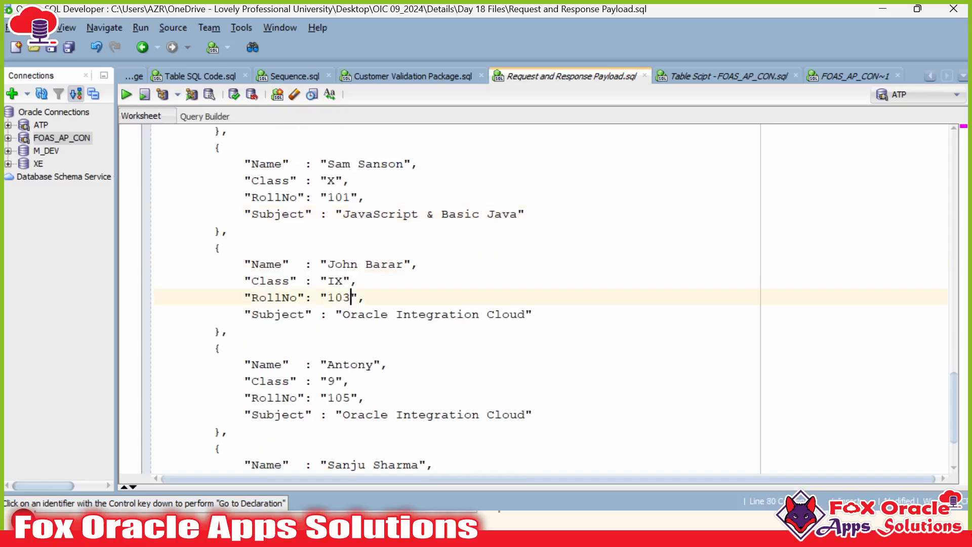
pyautogui.moveTo(343, 314); pyautogui.dragTo(526, 314)
pyautogui.press('BackSpace')
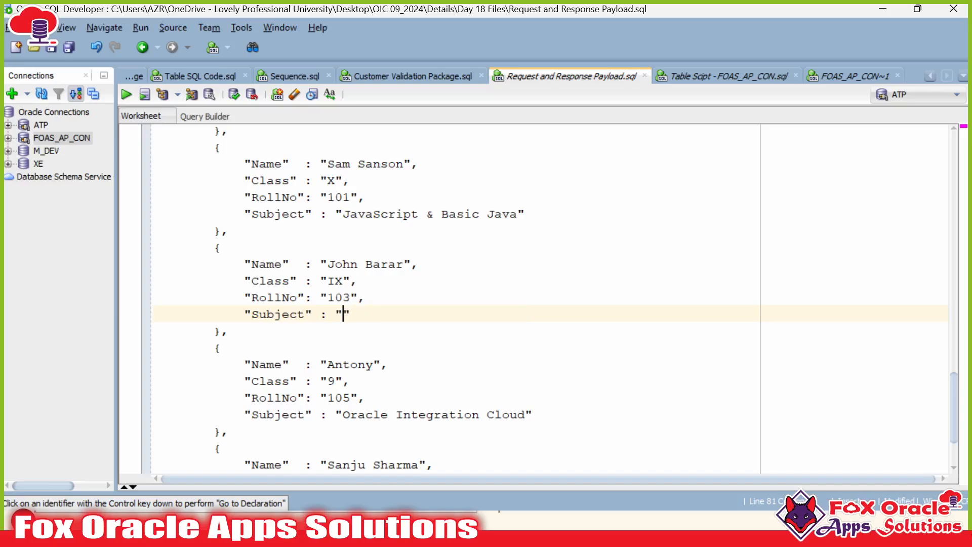
pyautogui.write('OIC and PCS')
pyautogui.click(365, 415)
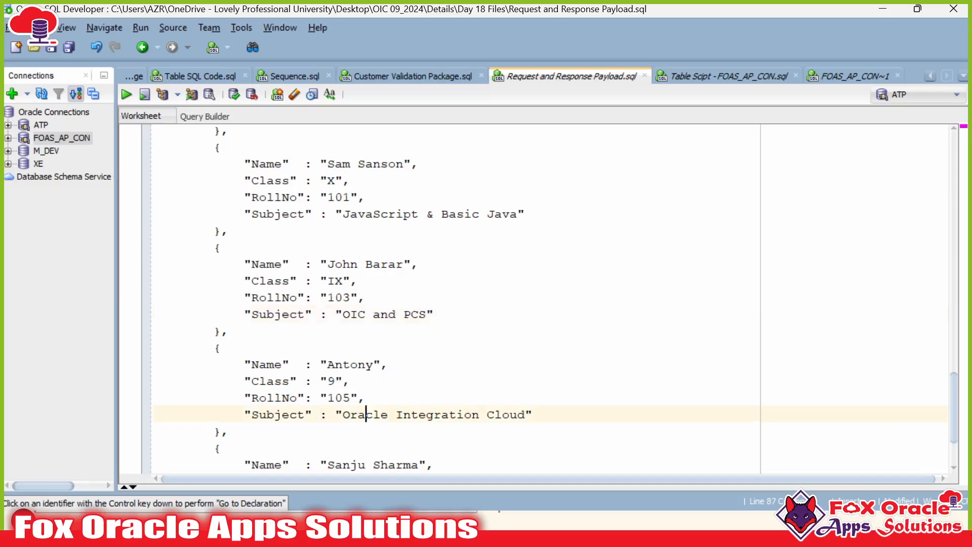
pyautogui.click(343, 415)
pyautogui.scroll(-2, 343, 414)
pyautogui.moveTo(343, 315); pyautogui.dragTo(526, 314)
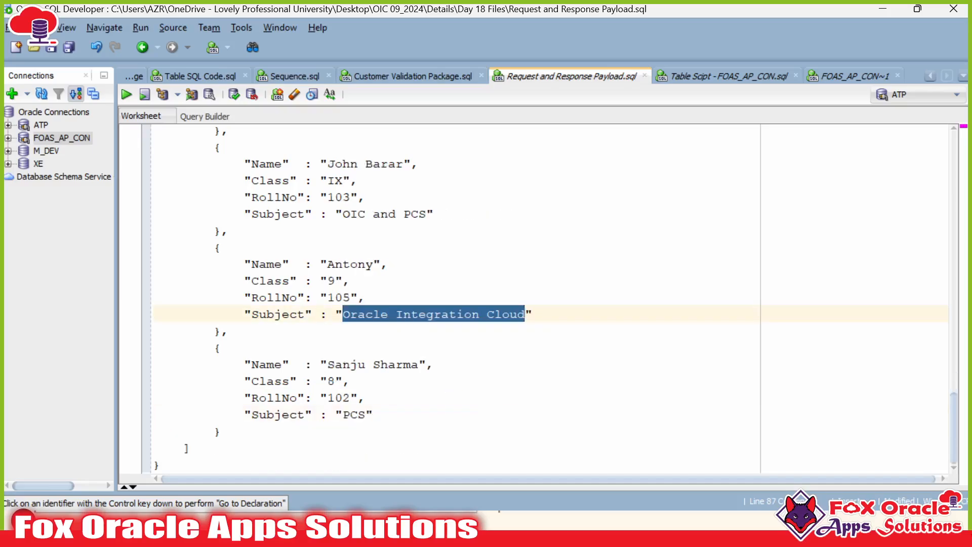
pyautogui.write('PCS')
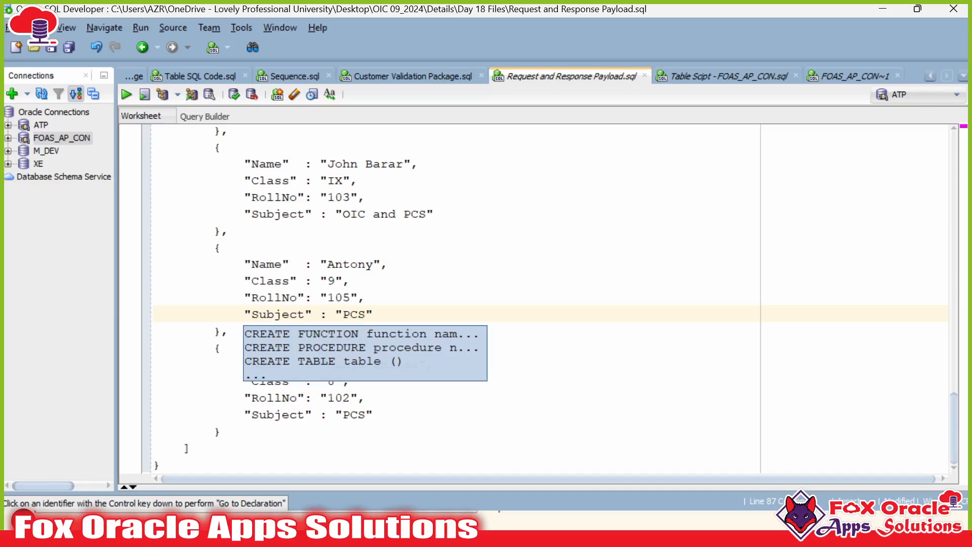
pyautogui.write(' & VBC')
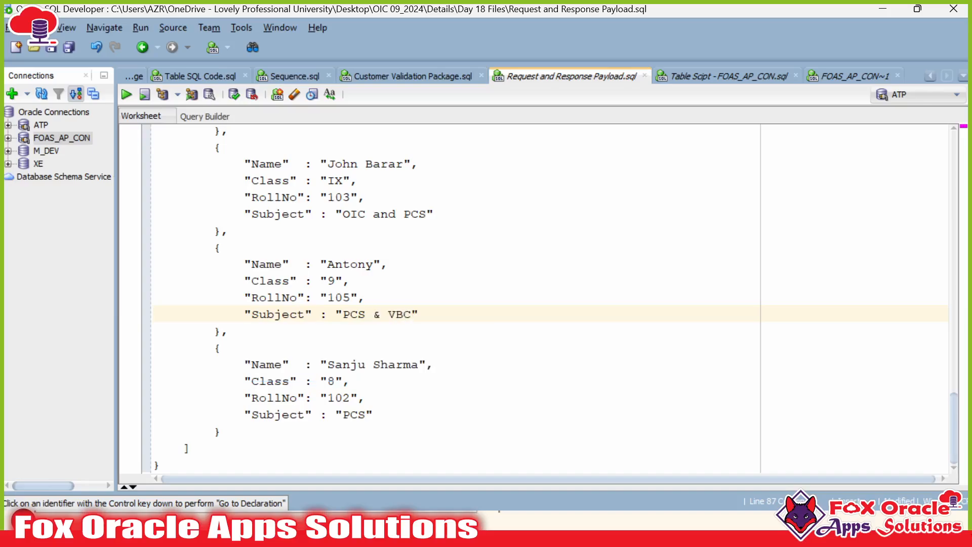
pyautogui.write('S')
pyautogui.moveTo(214, 347); pyautogui.dragTo(222, 432)
pyautogui.hotkey('ctrl', 'c')
# Step: Paste a copy of the fifth student record after a comma
pyautogui.click(221, 431)
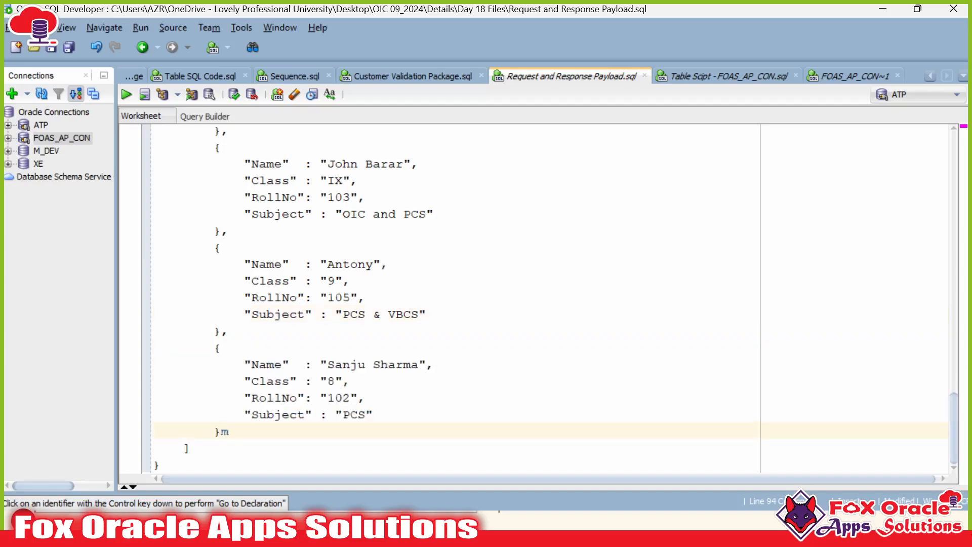
pyautogui.write(',')
pyautogui.press('Return')
pyautogui.hotkey('ctrl', 'v')
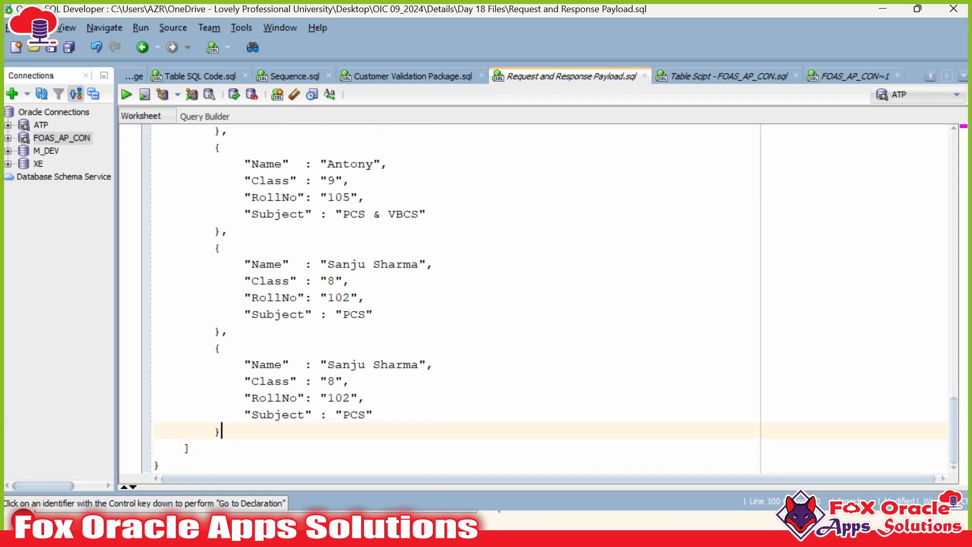
# Step: Give the new record a new student name, class 12, roll number 106 and subject 'OCI & DB'
pyautogui.moveTo(328, 365); pyautogui.dragTo(412, 365)
pyautogui.doubleClick(412, 364)
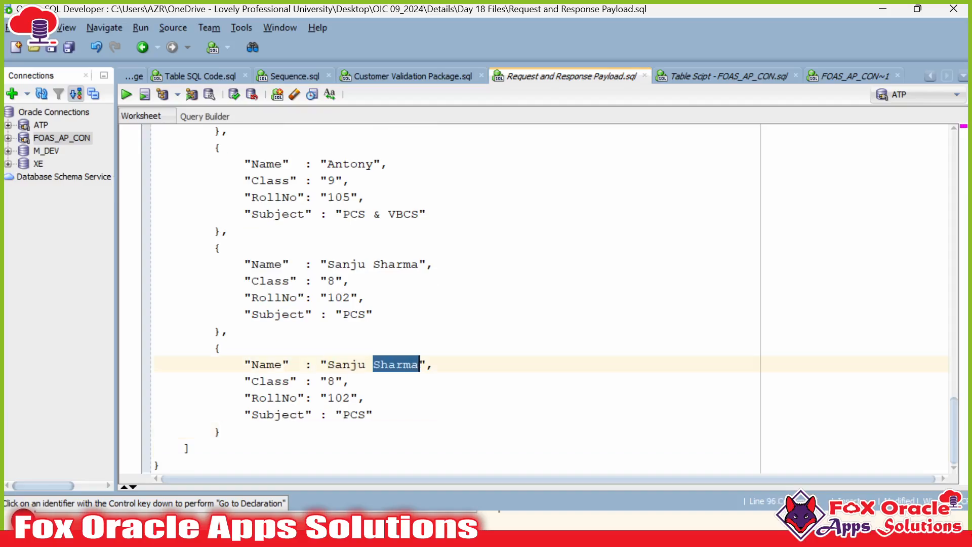
pyautogui.moveTo(327, 364); pyautogui.dragTo(419, 364)
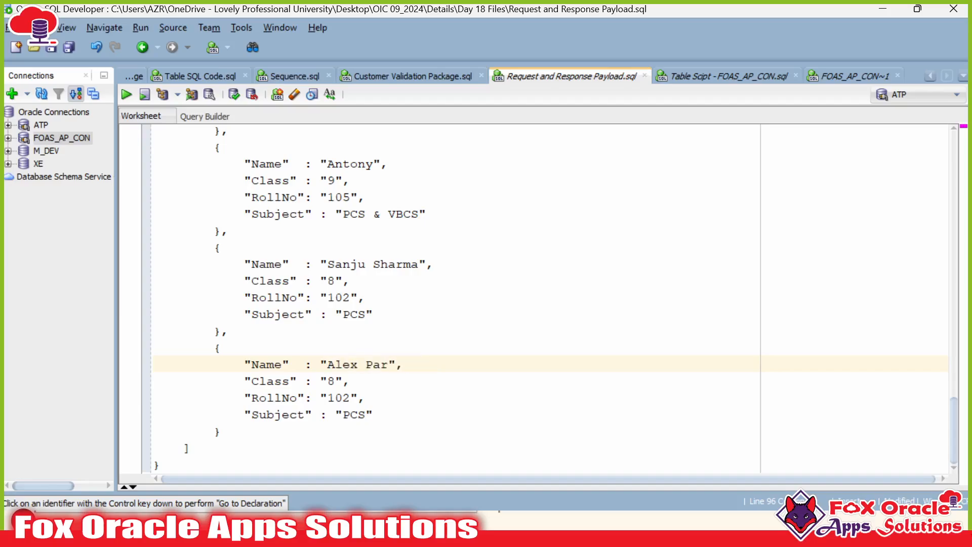
pyautogui.press('Escape')
pyautogui.click(336, 381)
pyautogui.write('2')
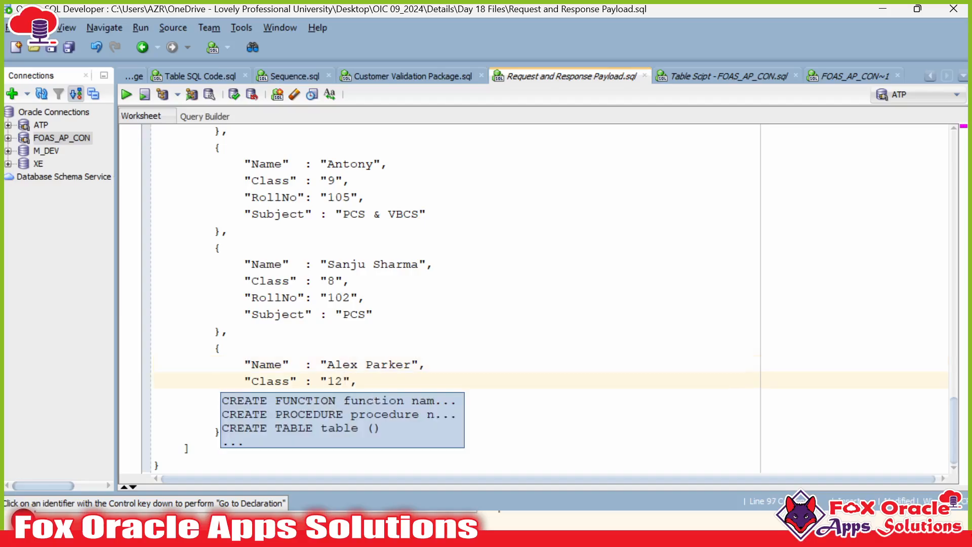
pyautogui.click(358, 381)
pyautogui.click(351, 397)
pyautogui.scroll(1, 506, 299)
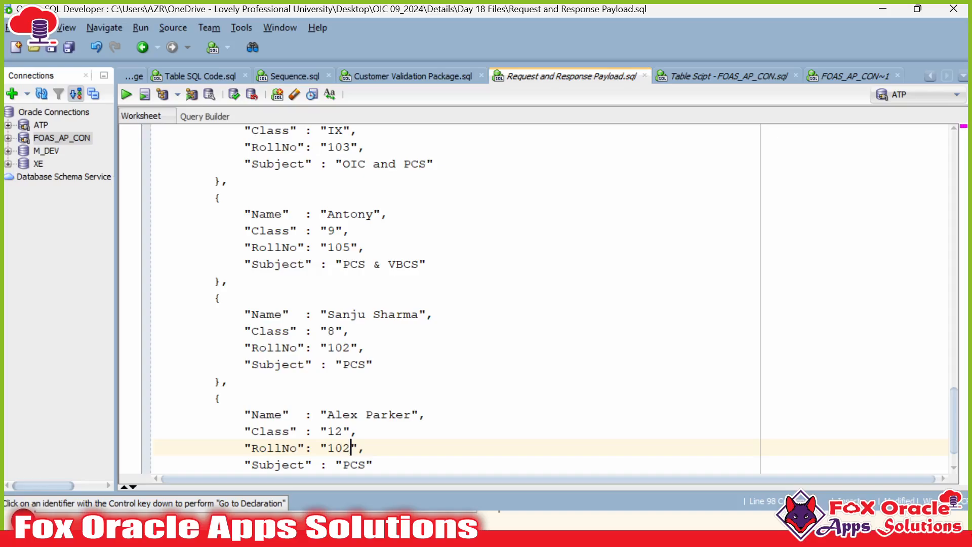
pyautogui.scroll(-1, 506, 299)
pyautogui.press('BackSpace')
pyautogui.write('6')
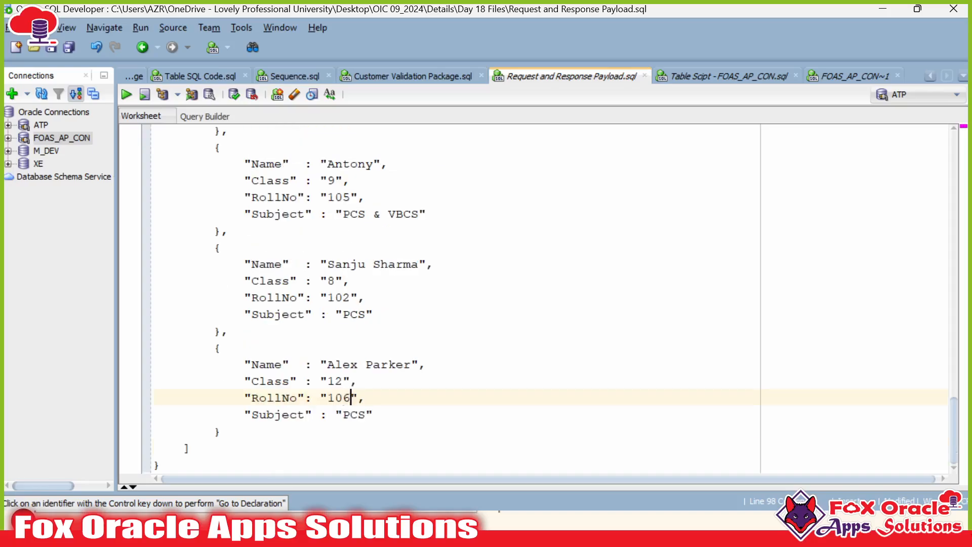
pyautogui.doubleClick(359, 414)
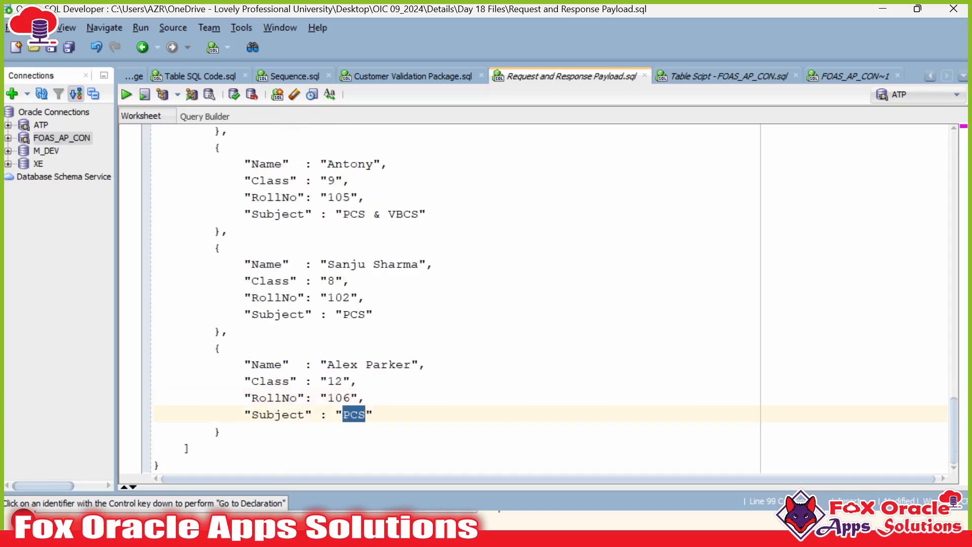
pyautogui.write('OCI & DB')
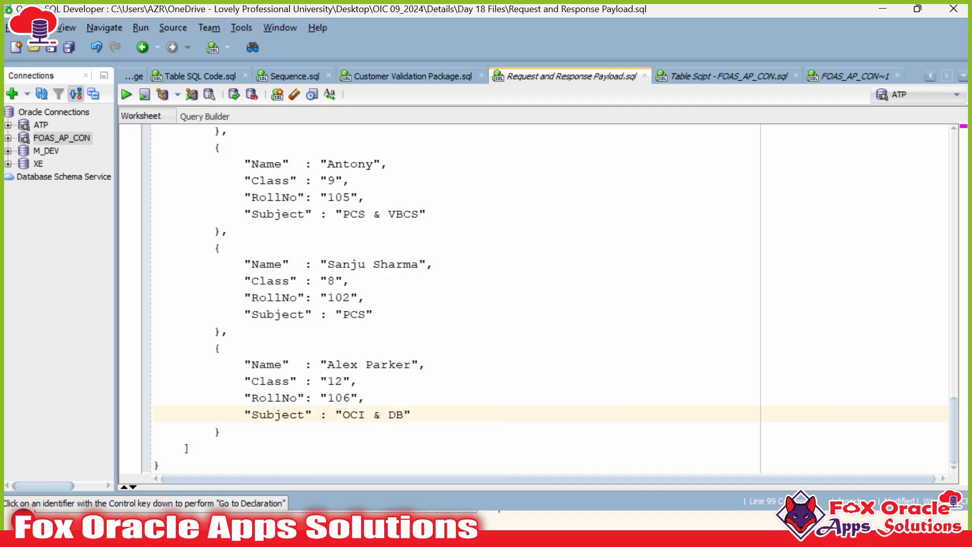
# Step: Select and copy the entire update request payload
pyautogui.press('Down')
pyautogui.press('Down')
pyautogui.press('Down')
pyautogui.scroll(9, 536, 299)
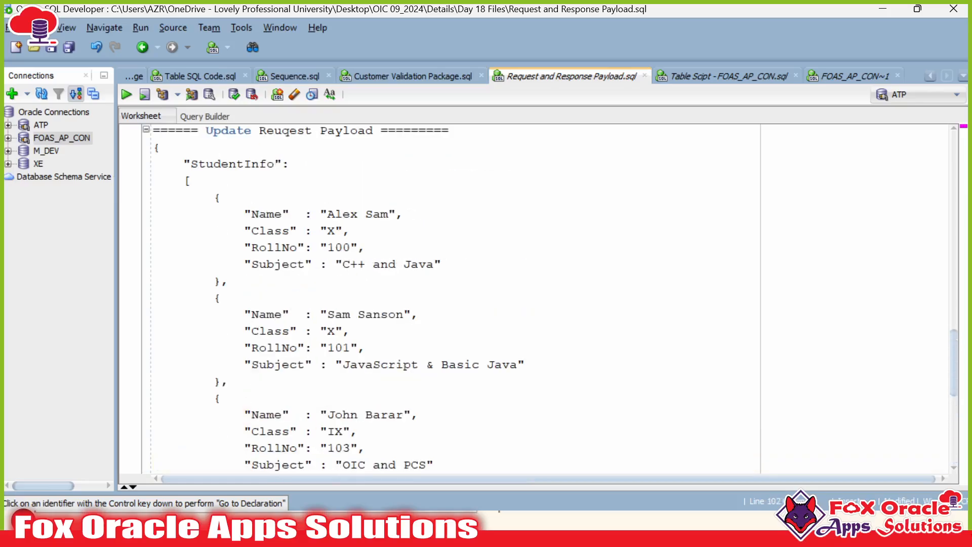
pyautogui.keyDown('shift'); pyautogui.click(154, 248); pyautogui.keyUp('shift')
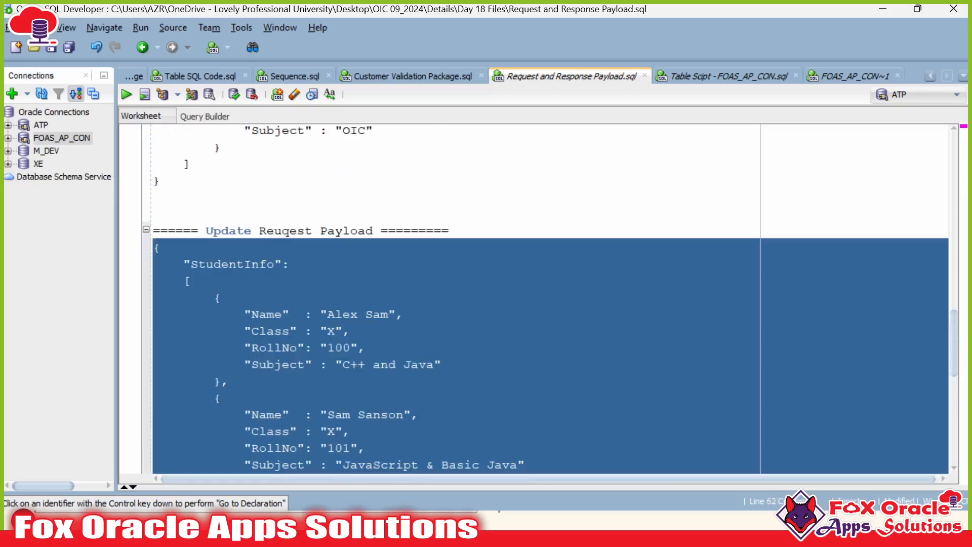
pyautogui.hotkey('alt', 'Tab')
# Step: Replace the run page's request body with the updated six-student payload
pyautogui.hotkey('ctrl', 'a')
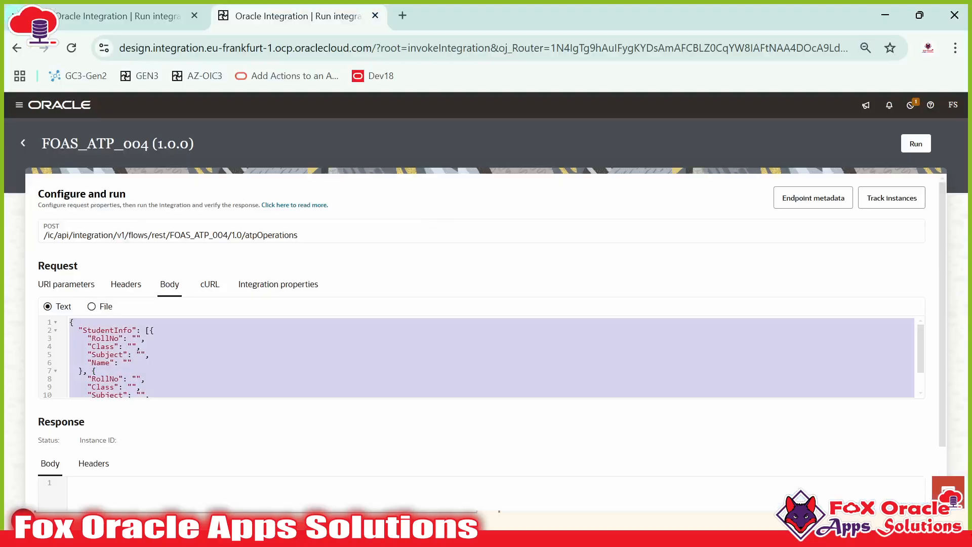
pyautogui.press('Delete')
pyautogui.hotkey('ctrl', 'v')
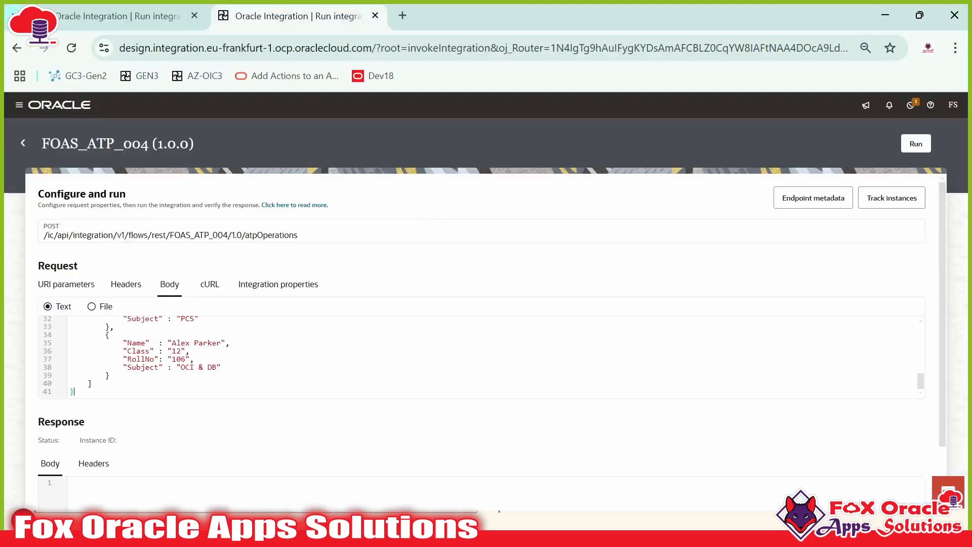
pyautogui.hotkey('ctrl', 'Home')
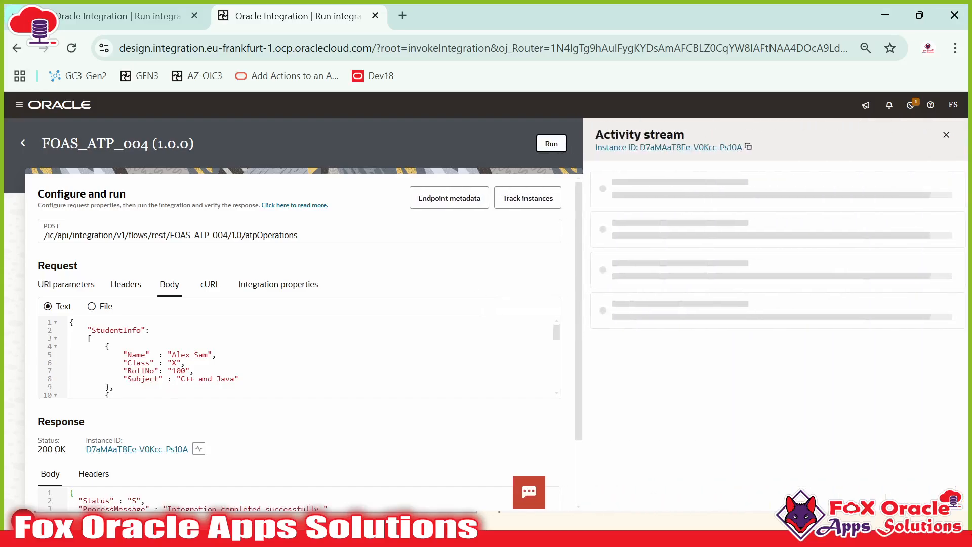
pyautogui.scroll(-3, 171, 384)
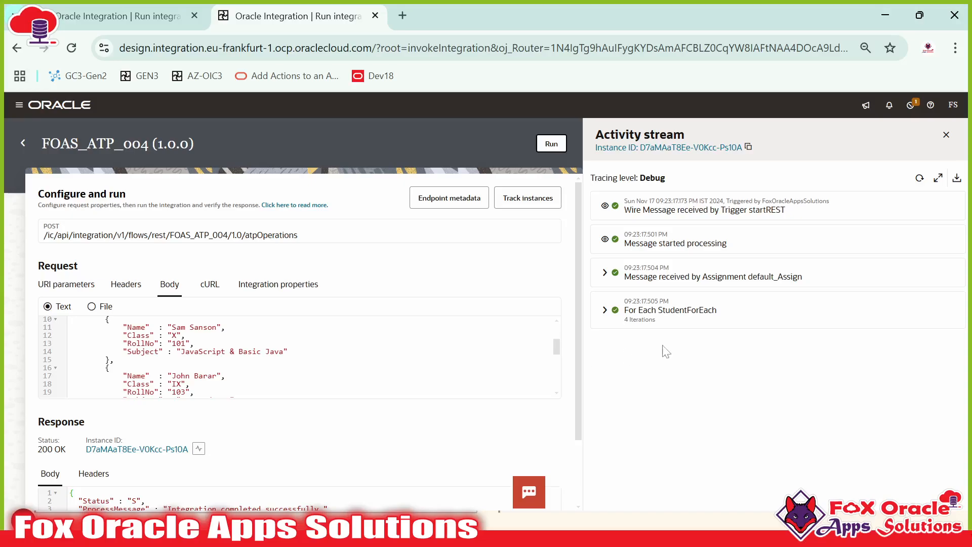
# Step: Refresh the activity stream and expand StudentForEach Iteration 1's Invoke getStudent_ATP step
pyautogui.click(919, 178)
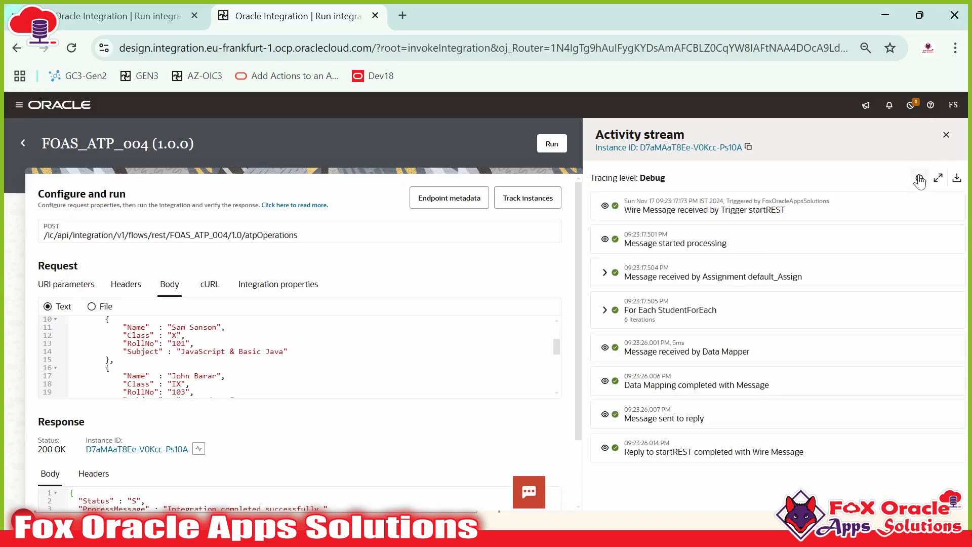
pyautogui.click(920, 179)
pyautogui.click(920, 179)
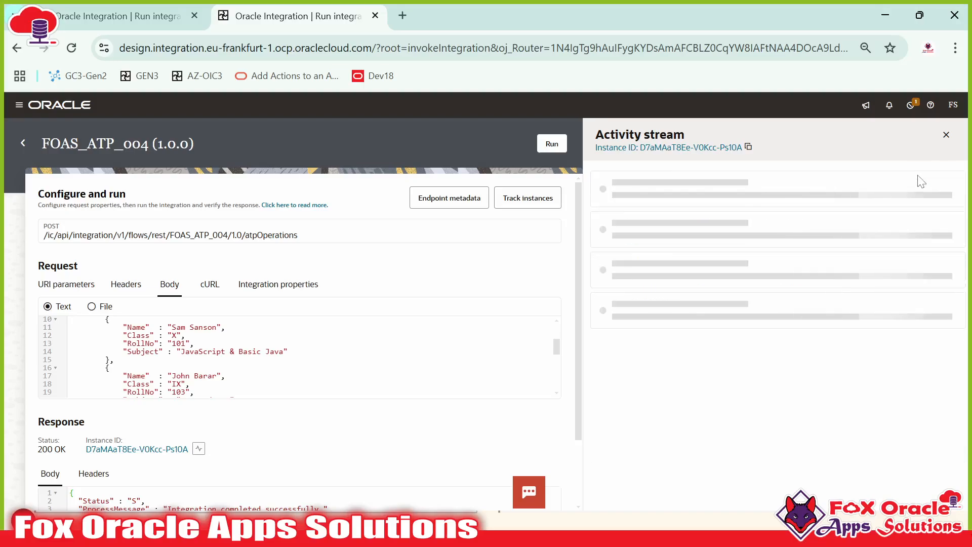
pyautogui.click(605, 310)
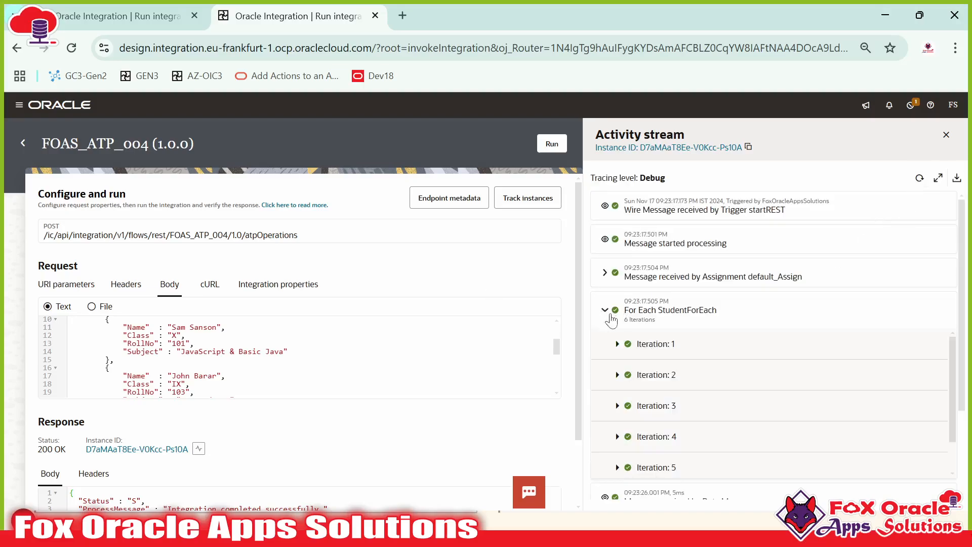
pyautogui.scroll(-2, 709, 315)
pyautogui.click(616, 270)
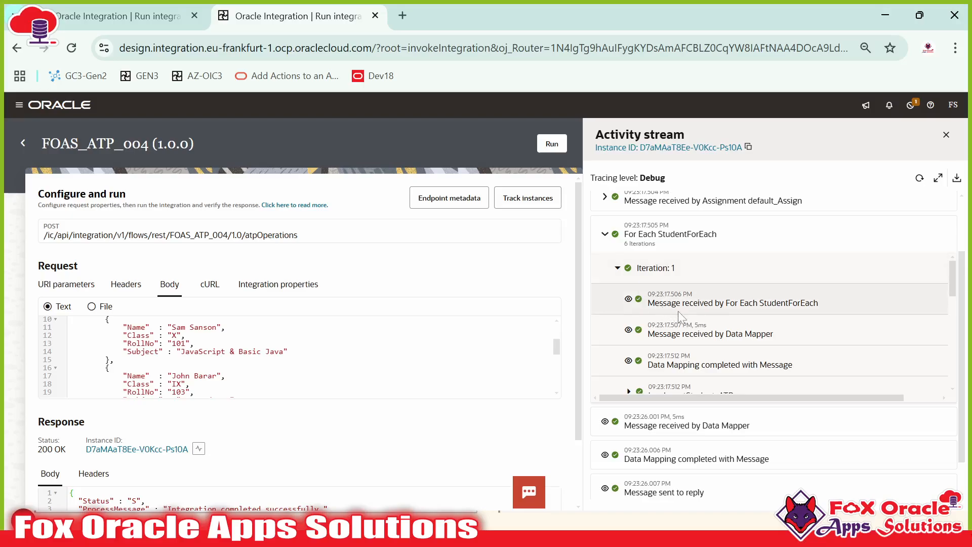
pyautogui.scroll(-2, 679, 311)
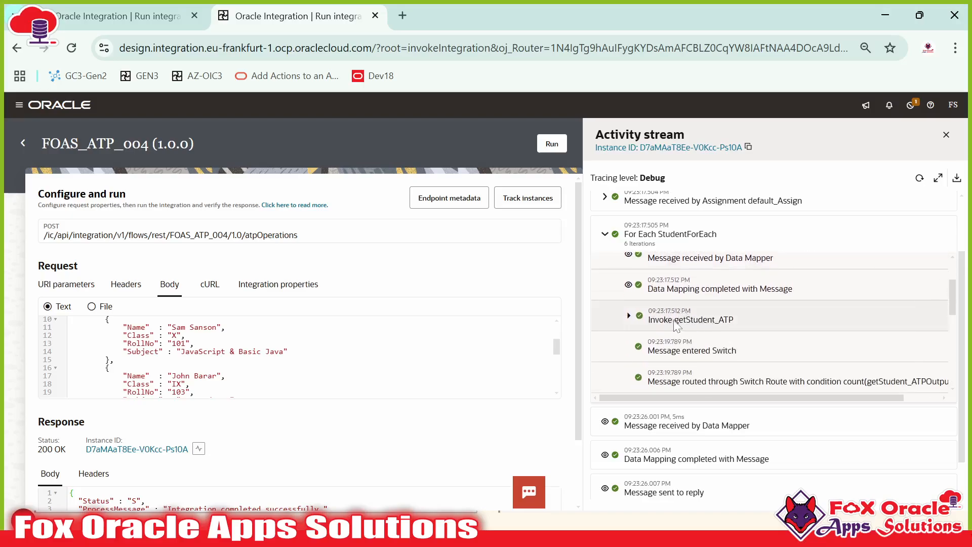
pyautogui.click(628, 315)
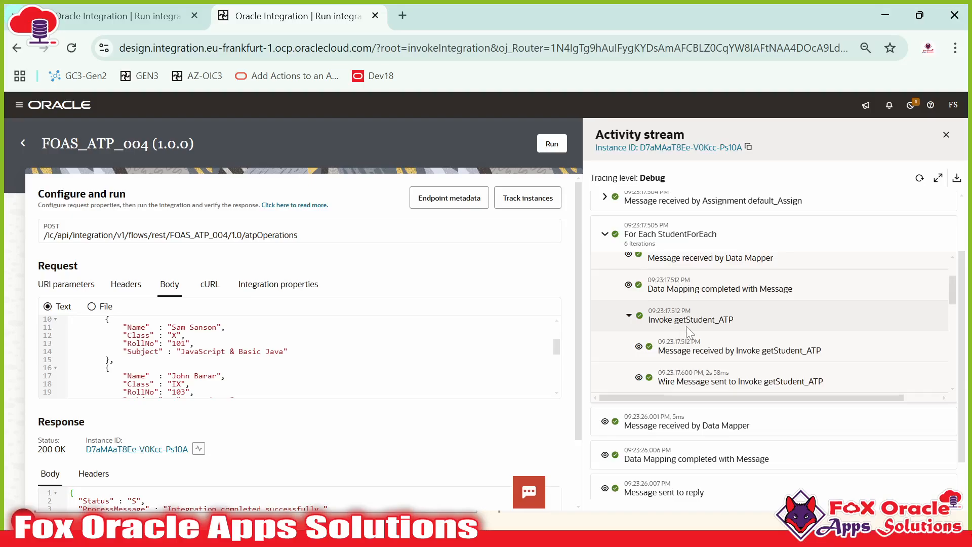
pyautogui.scroll(-2, 686, 329)
pyautogui.scroll(-2, 686, 333)
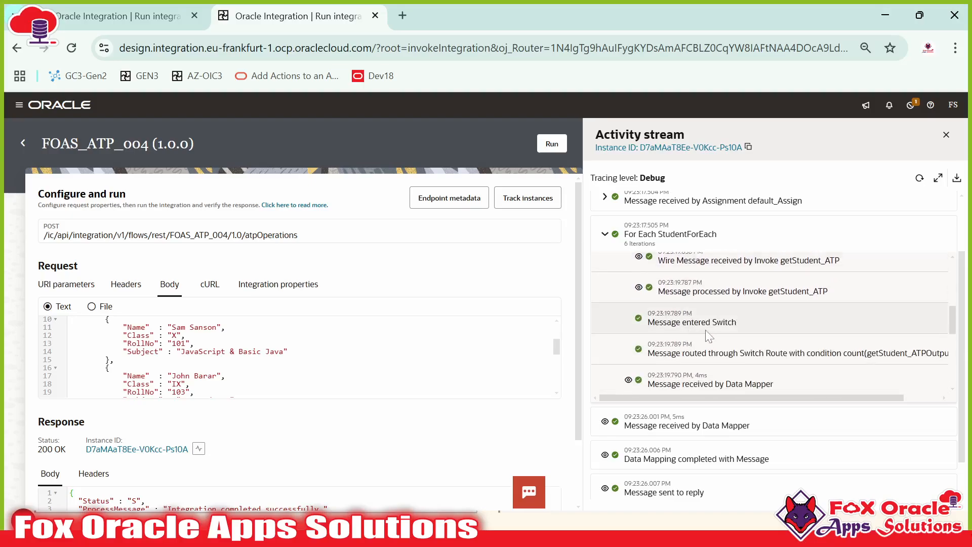
# Step: View getStudent_ATP's request and response payloads for roll 100
pyautogui.click(639, 288)
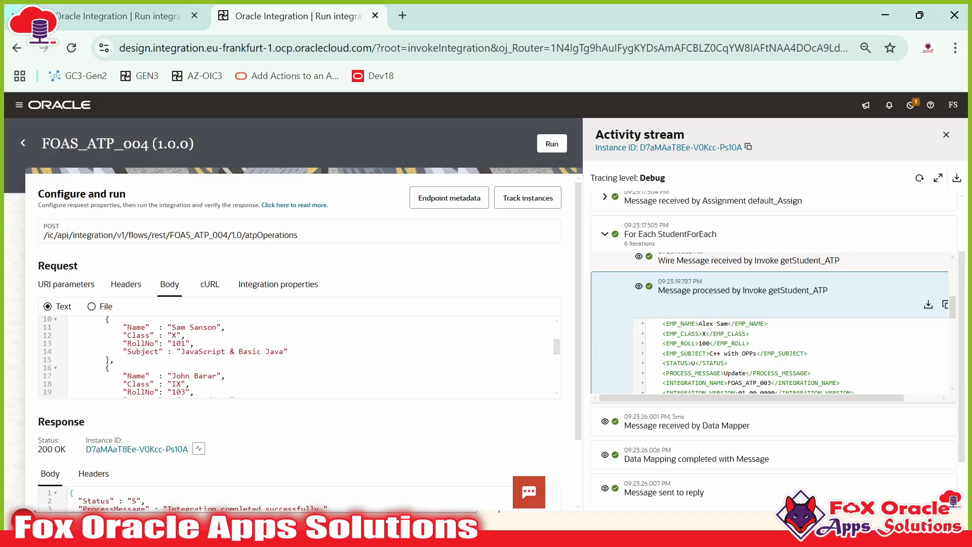
pyautogui.scroll(-3, 757, 329)
pyautogui.scroll(3, 693, 340)
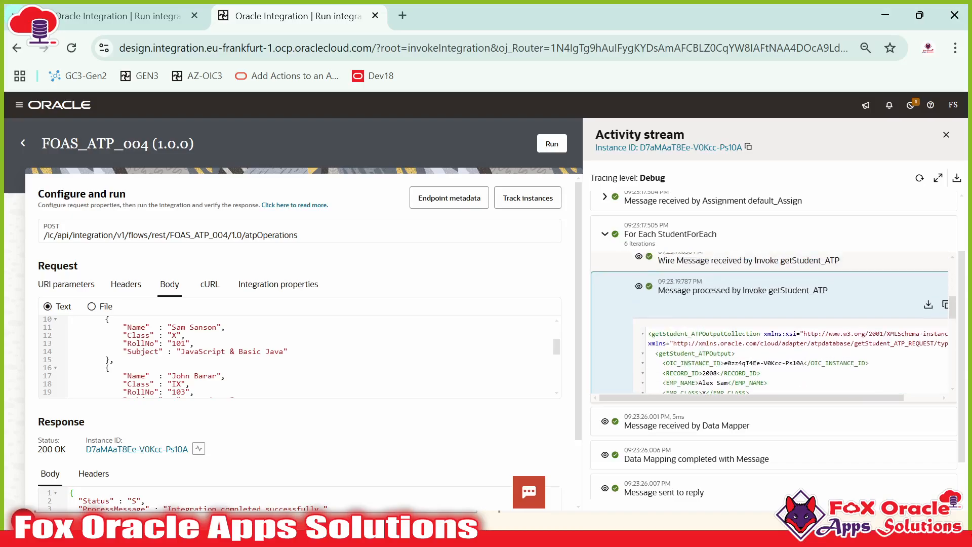
pyautogui.scroll(2, 693, 327)
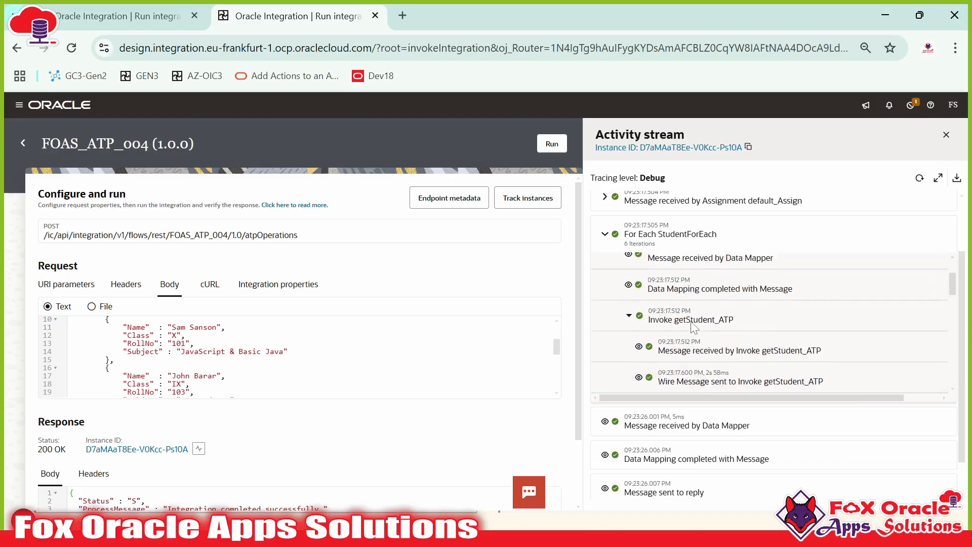
pyautogui.scroll(-2, 673, 304)
pyautogui.click(639, 271)
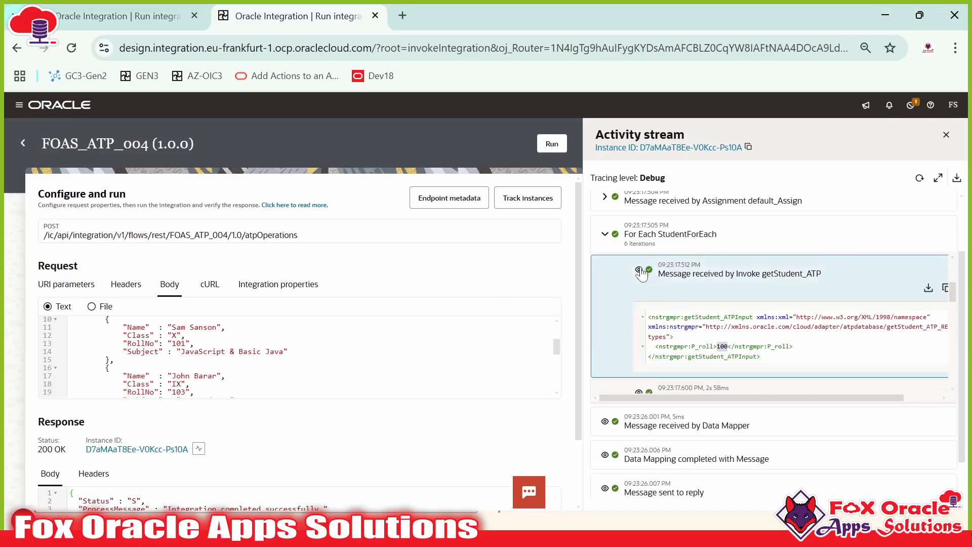
pyautogui.click(651, 290)
pyautogui.click(699, 329)
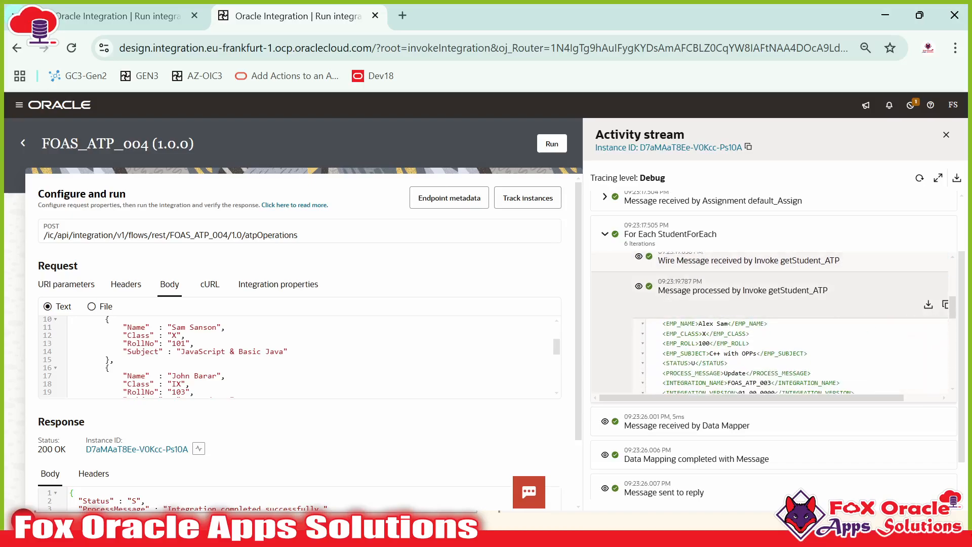
pyautogui.scroll(-3, 679, 317)
pyautogui.scroll(3, 663, 315)
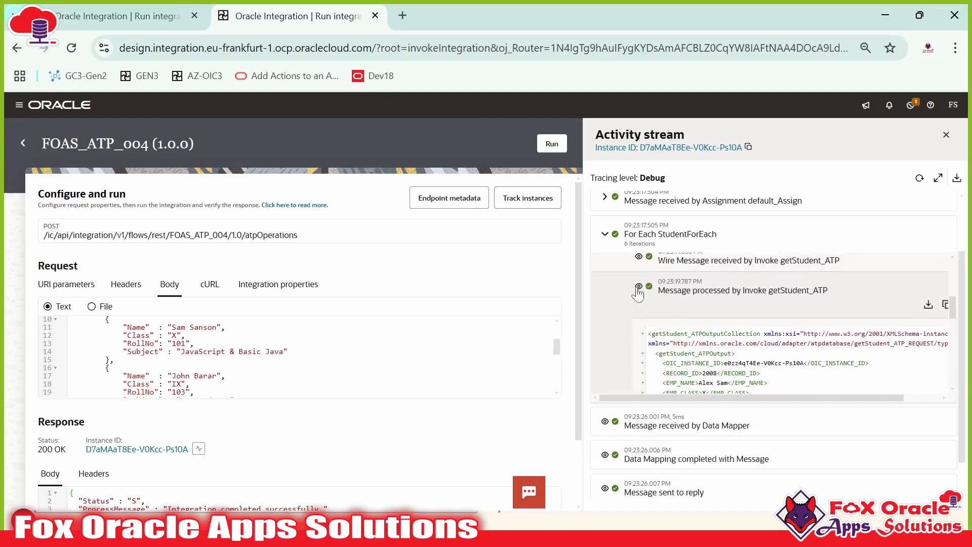
pyautogui.click(649, 293)
# Step: Scroll through the Switch to Iteration 1's Invoke udpateATP step
pyautogui.scroll(-2, 729, 320)
pyautogui.scroll(2, 759, 324)
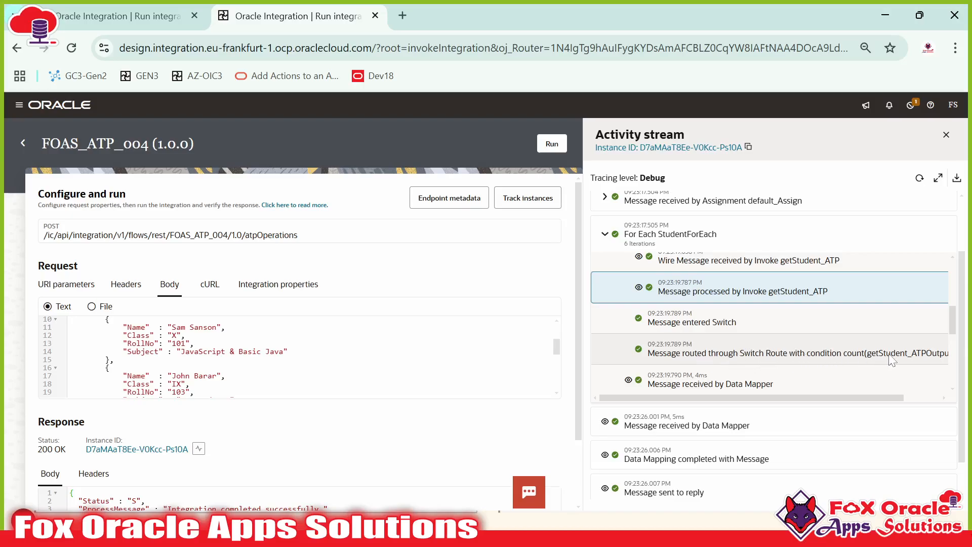
pyautogui.hscroll(1, 877, 394)
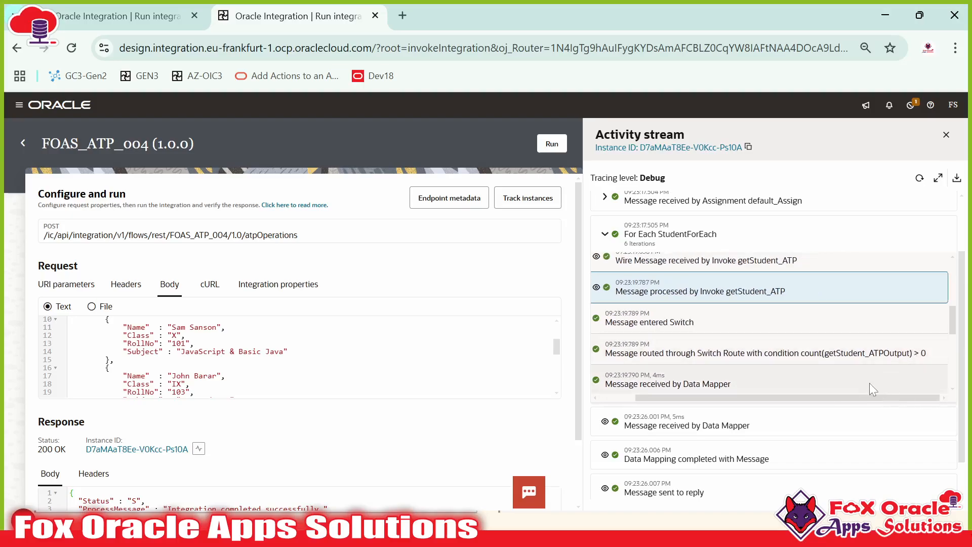
pyautogui.hscroll(-1, 849, 396)
pyautogui.scroll(-3, 733, 349)
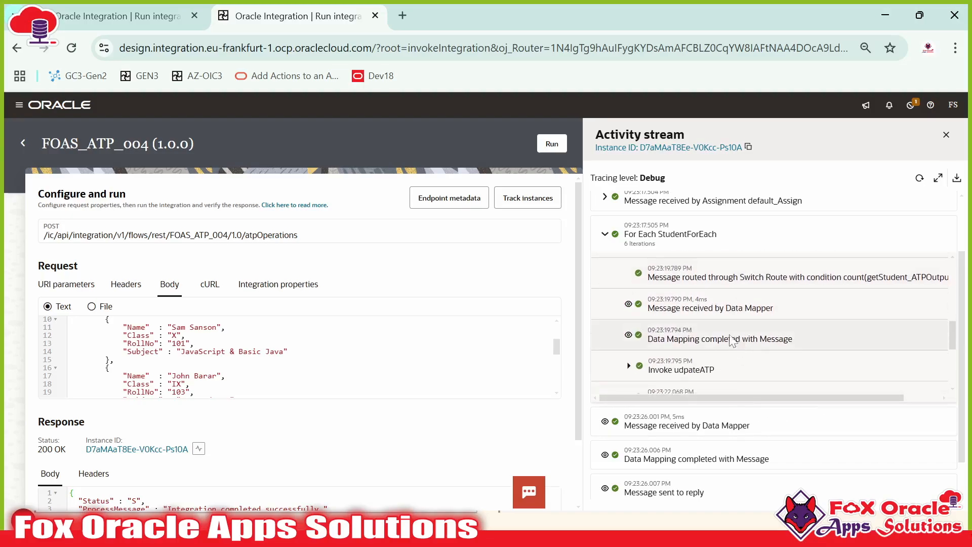
pyautogui.scroll(-3, 732, 341)
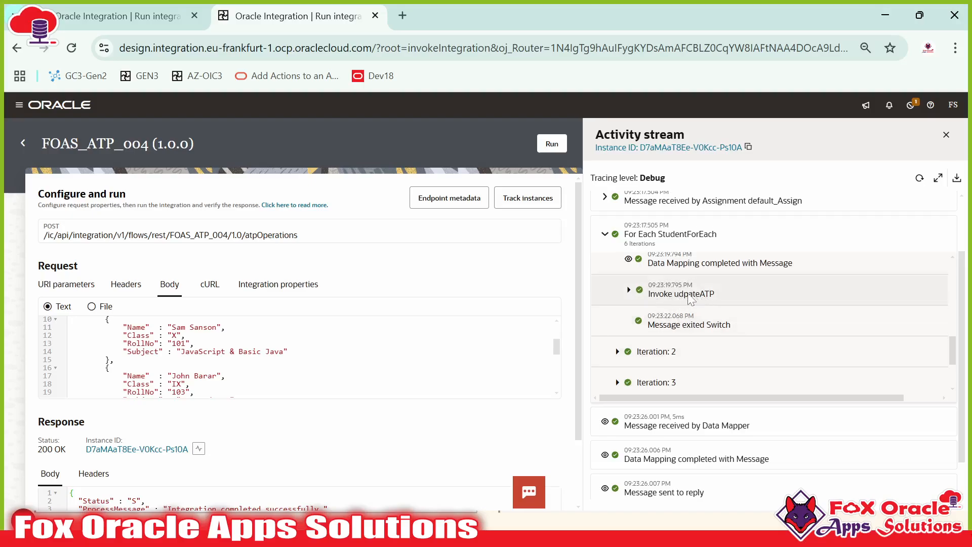
pyautogui.scroll(-3, 678, 299)
pyautogui.scroll(-1, 658, 339)
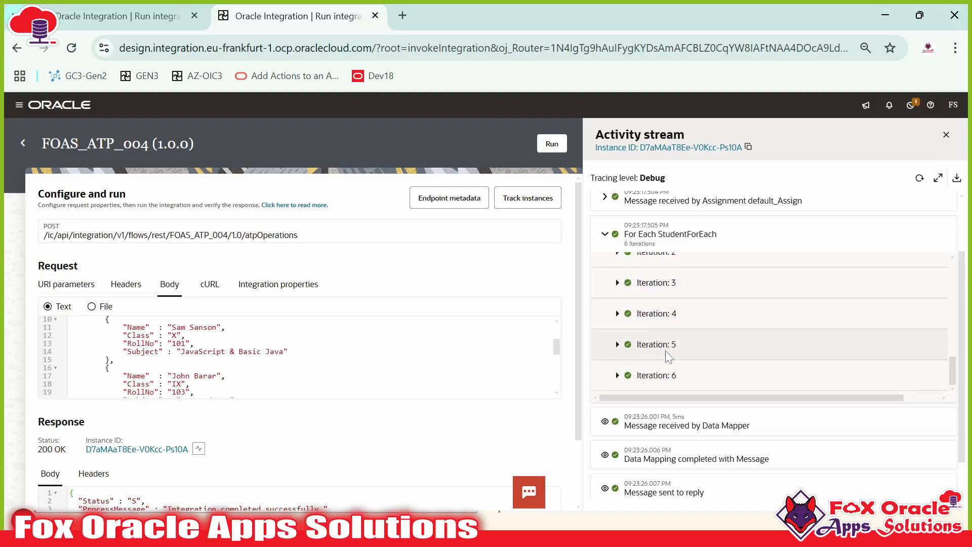
# Step: Scroll to Iteration 6 and expand its Invoke getStudent_ATP step
pyautogui.scroll(-5, 707, 356)
pyautogui.scroll(-2, 708, 356)
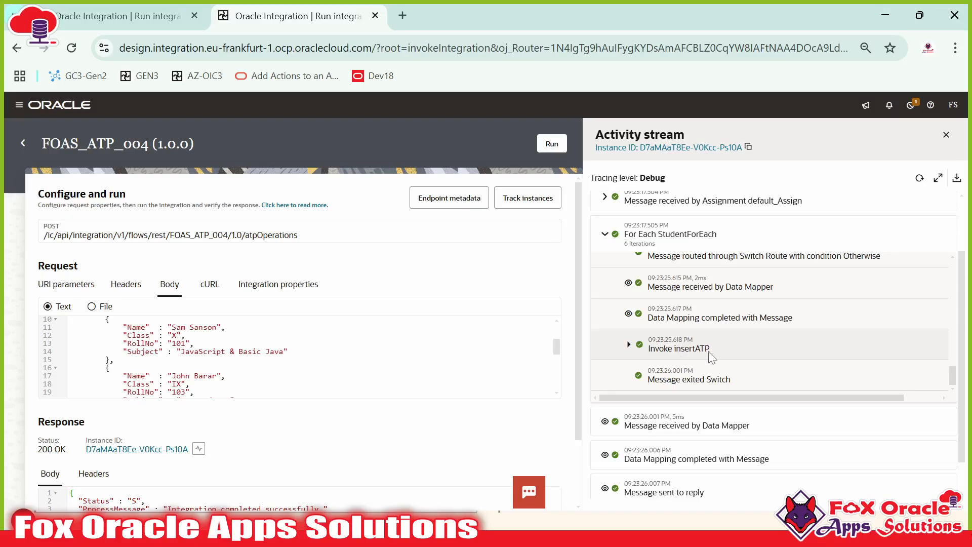
pyautogui.scroll(4, 700, 354)
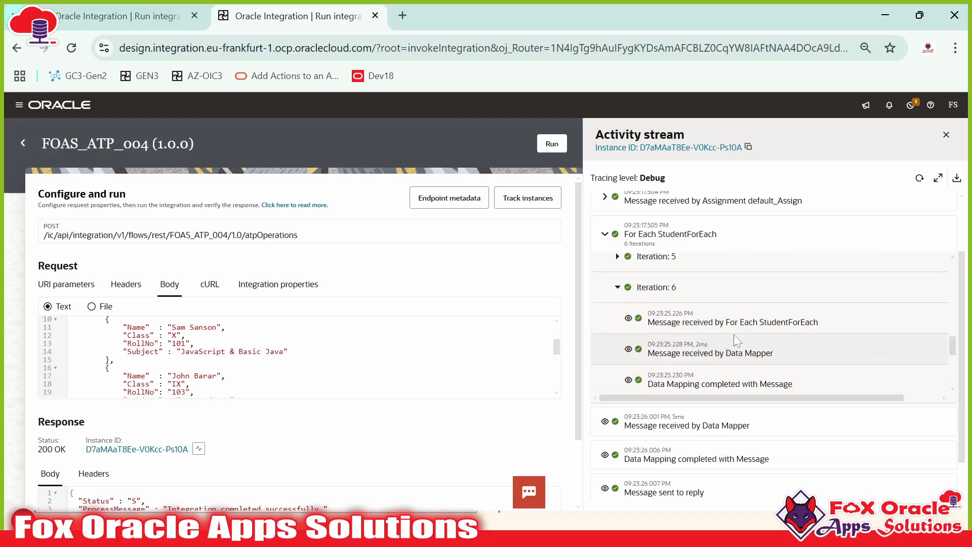
pyautogui.scroll(-1, 697, 330)
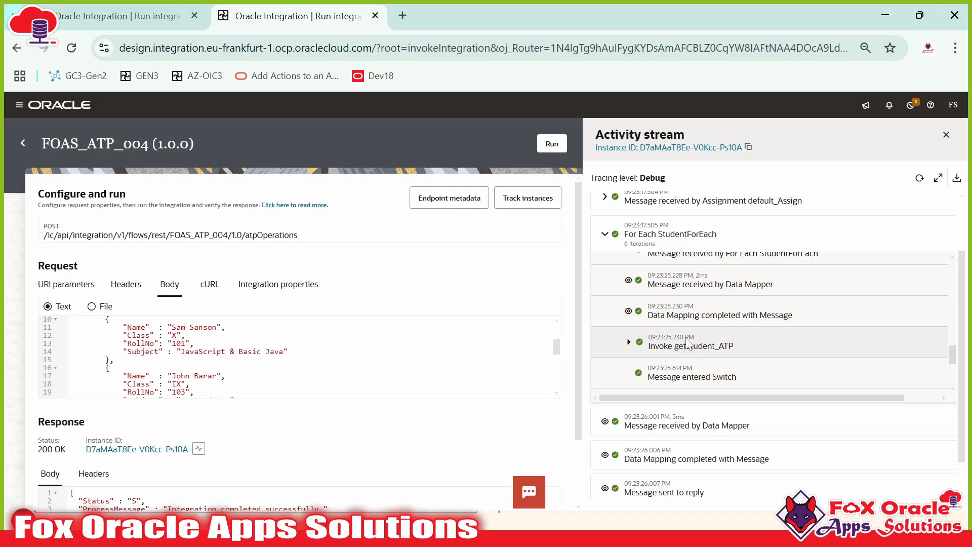
pyautogui.click(639, 345)
pyautogui.scroll(-2, 718, 344)
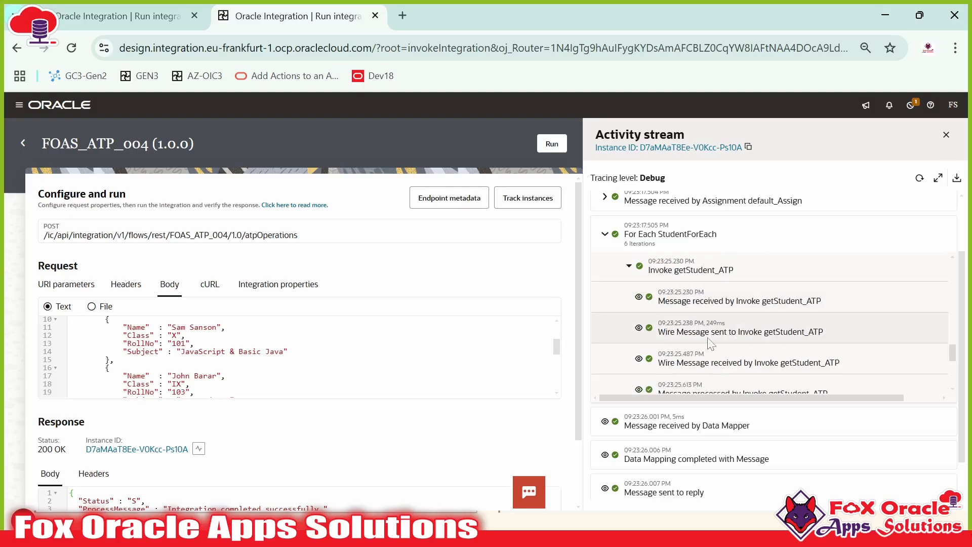
# Step: View the roll 106 request and response payloads, then follow the Otherwise route to insertATP
pyautogui.click(711, 300)
pyautogui.scroll(-2, 712, 304)
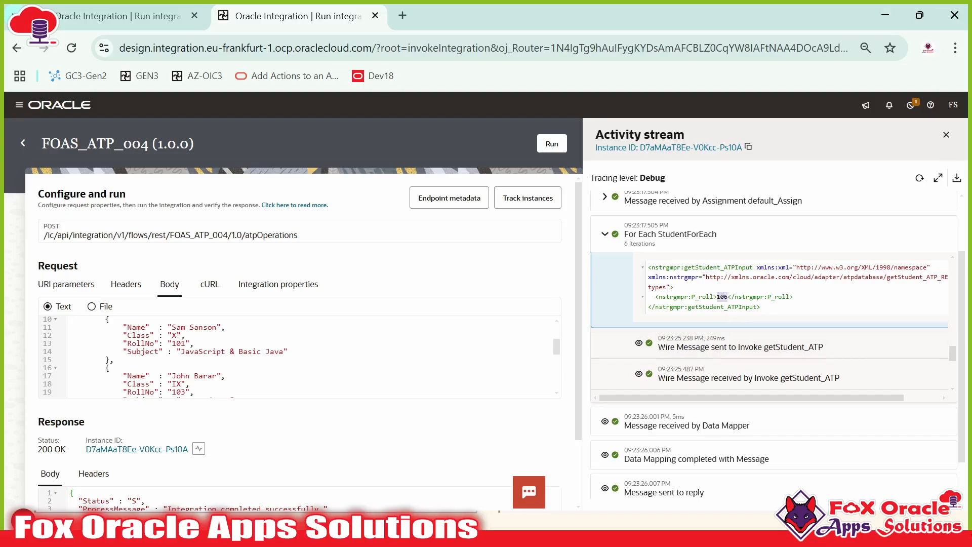
pyautogui.scroll(-2, 641, 344)
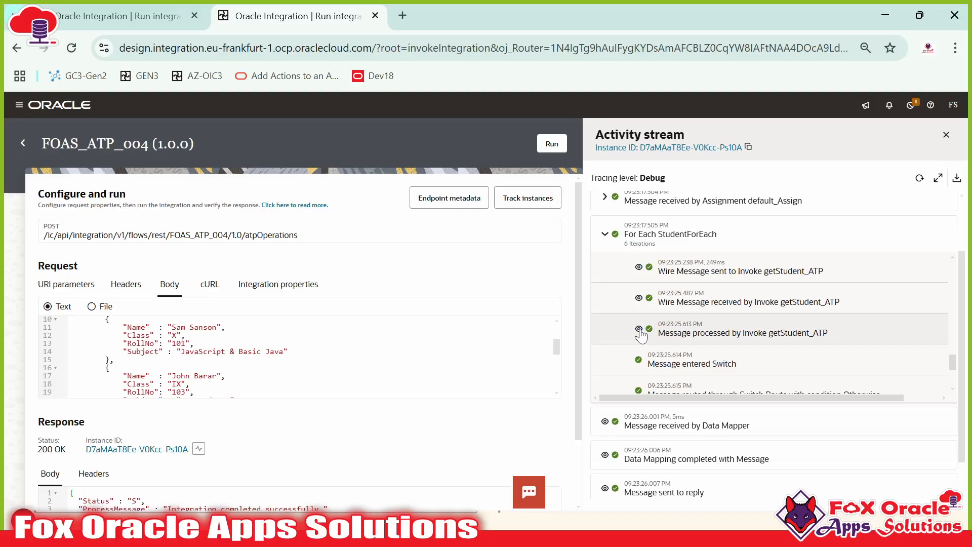
pyautogui.click(639, 329)
pyautogui.scroll(-2, 638, 329)
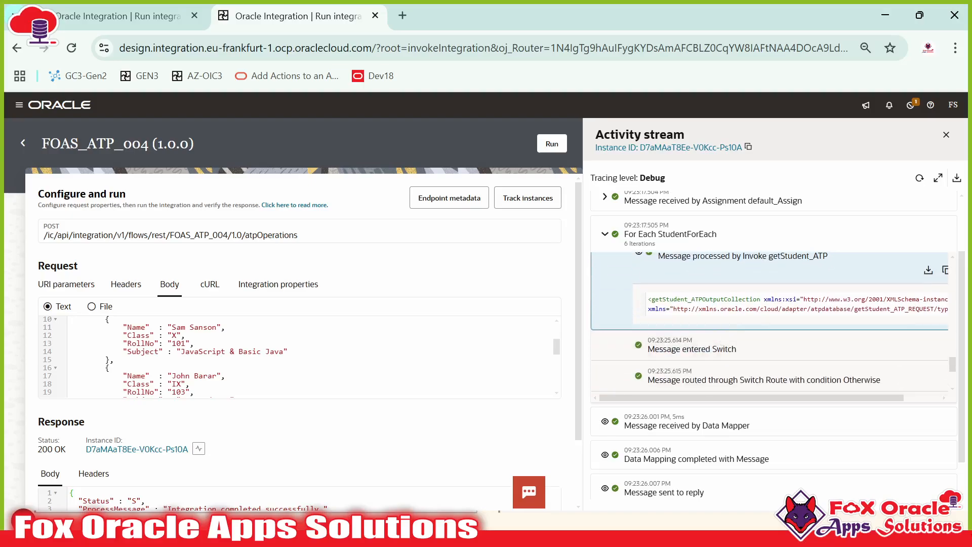
pyautogui.scroll(-2, 702, 304)
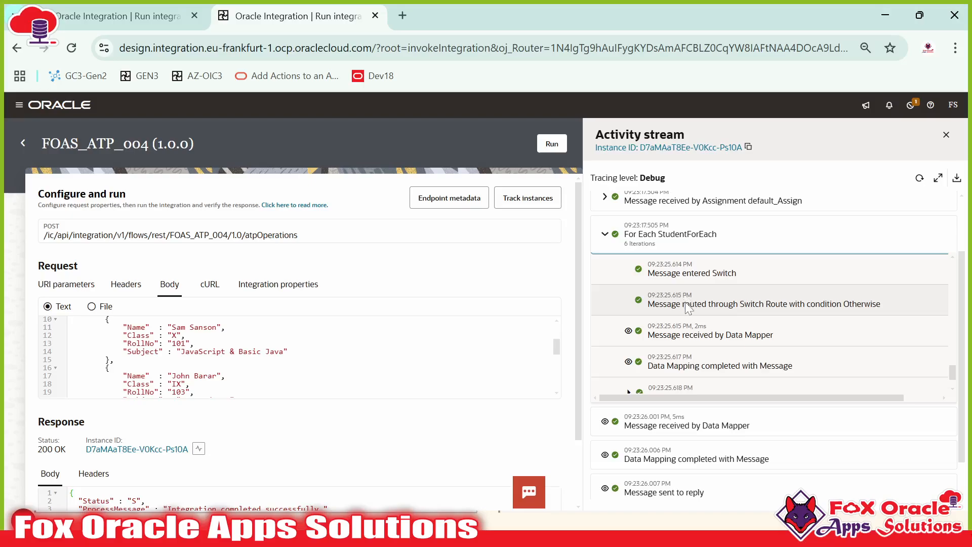
pyautogui.scroll(-1, 669, 293)
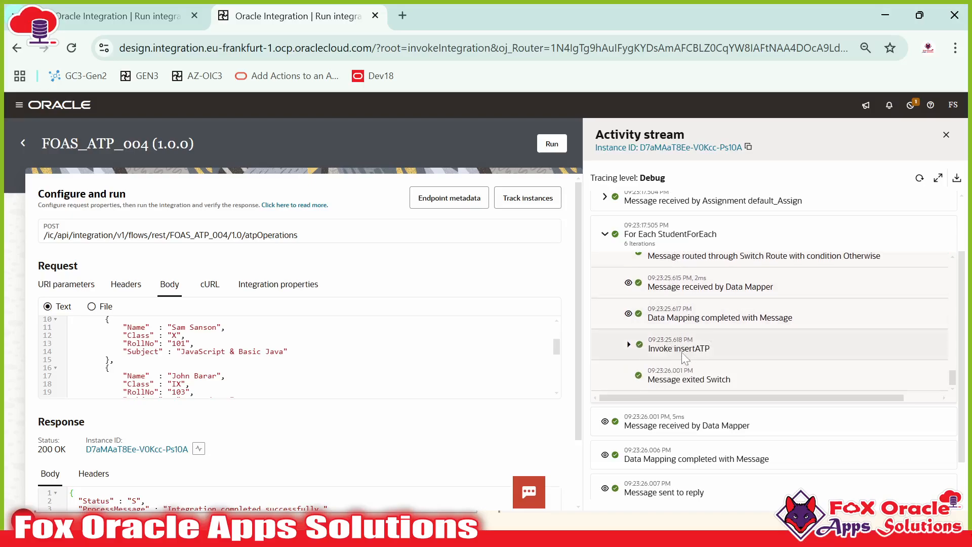
# Step: Rerun the query listing all student rows in SQL Developer's table script worksheet
pyautogui.hotkey('alt', 'Tab')
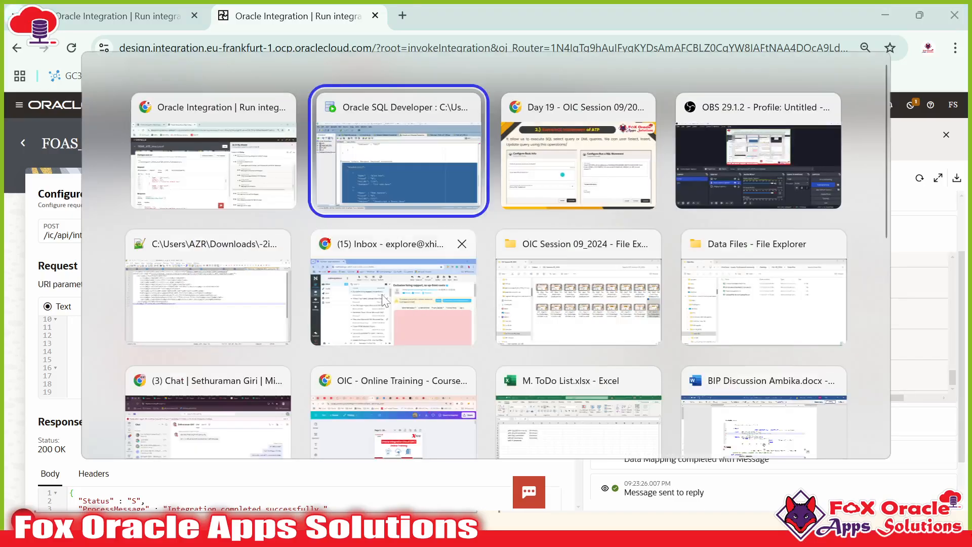
pyautogui.click(719, 74)
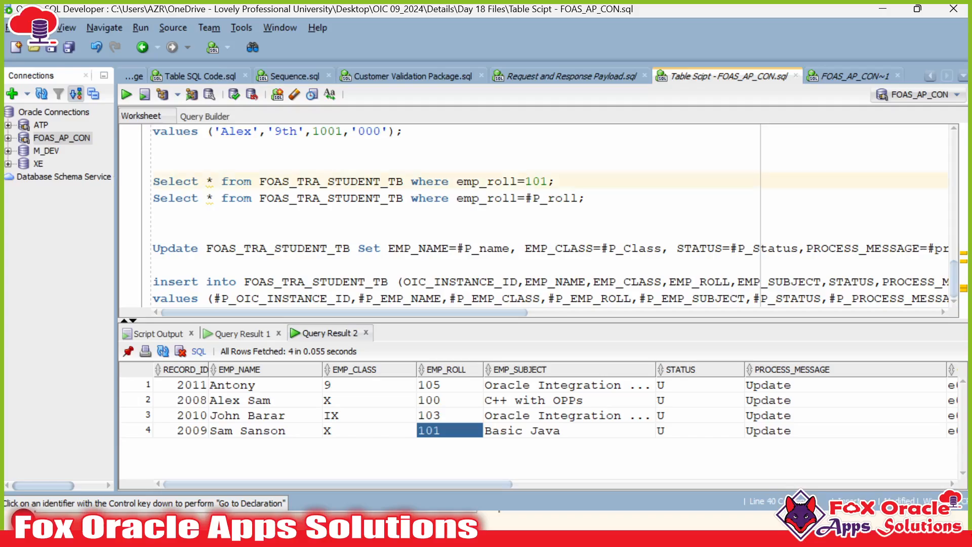
pyautogui.scroll(1, 336, 231)
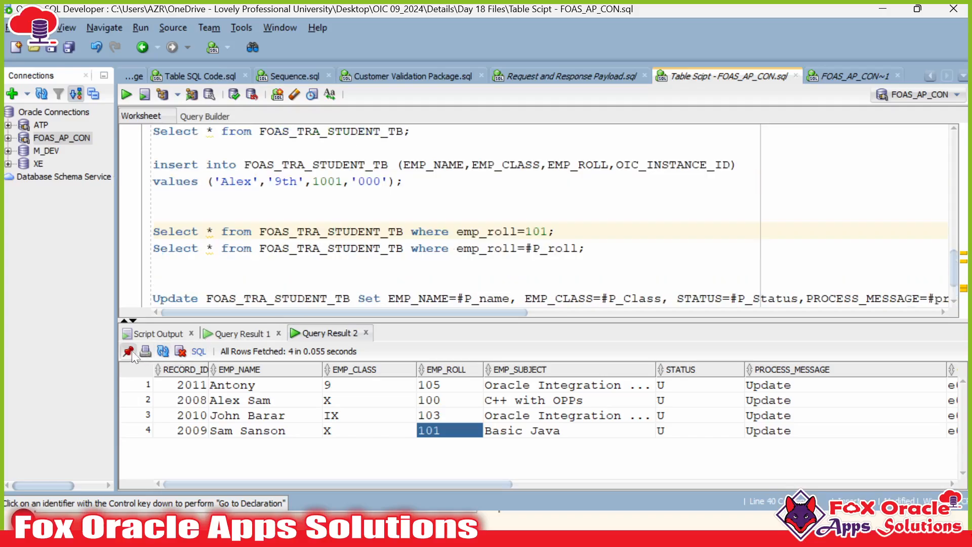
pyautogui.scroll(1, 354, 212)
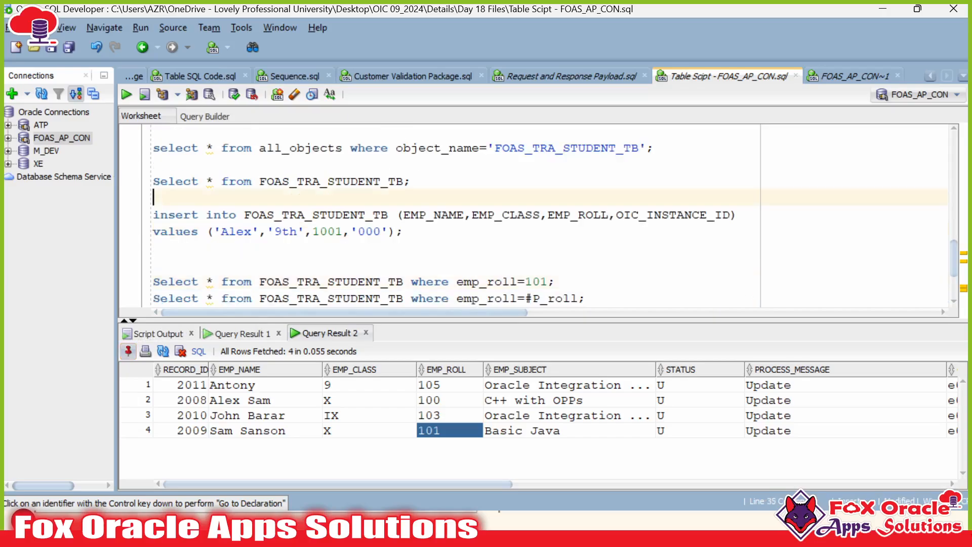
pyautogui.click(388, 180)
pyautogui.hotkey('ctrl', 'Return')
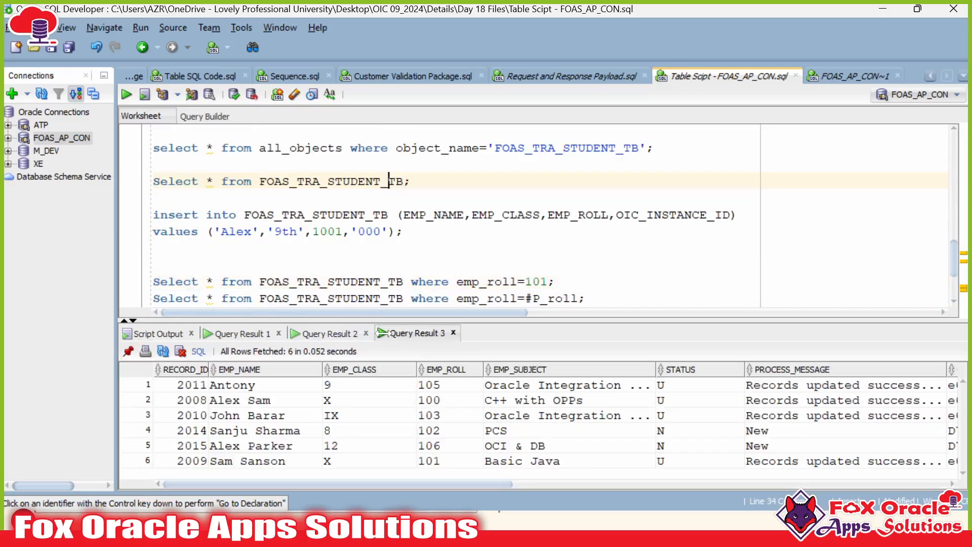
# Step: Enlarge the results grid and compare the RECORD_ID, EMP_ROLL and STATUS values of all six rows
pyautogui.moveTo(397, 325); pyautogui.dragTo(400, 294)
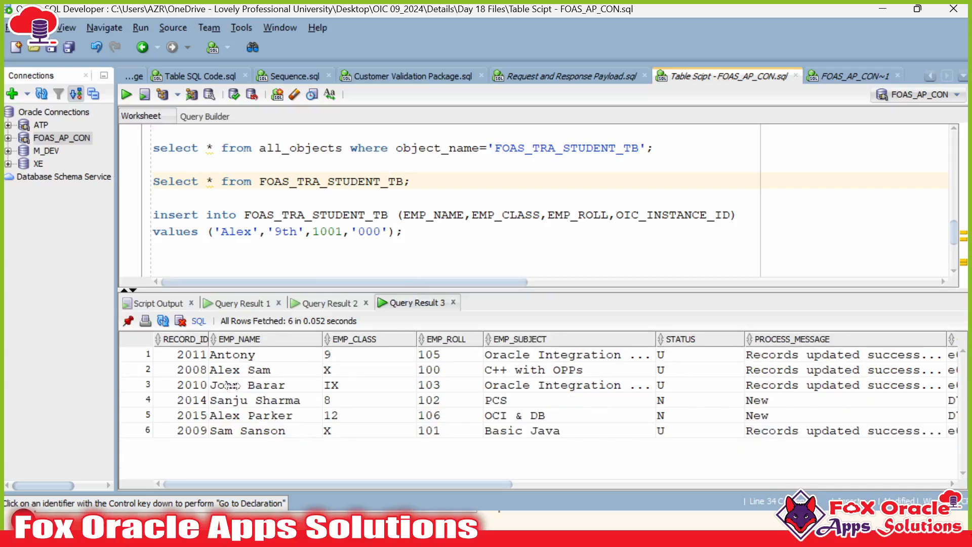
pyautogui.moveTo(193, 357); pyautogui.dragTo(194, 433)
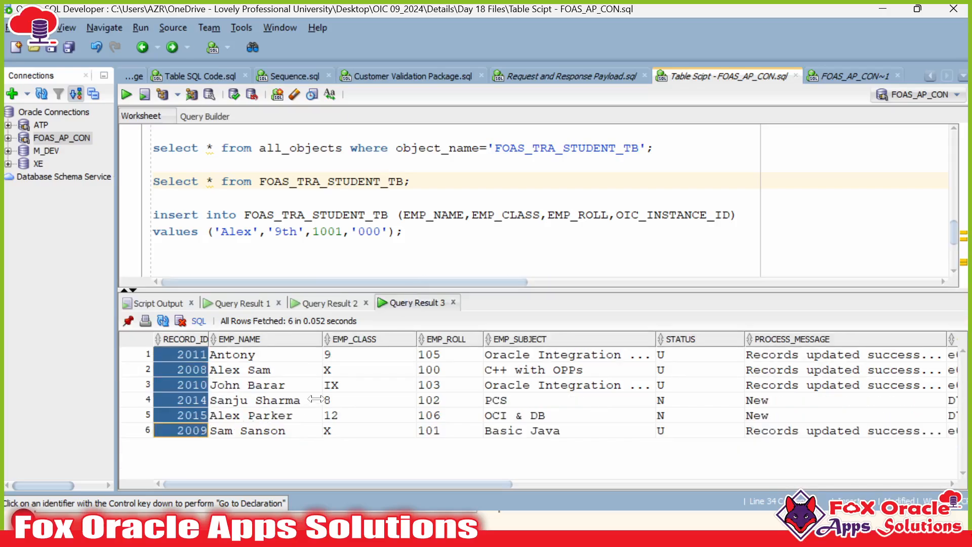
pyautogui.moveTo(439, 354); pyautogui.dragTo(441, 430)
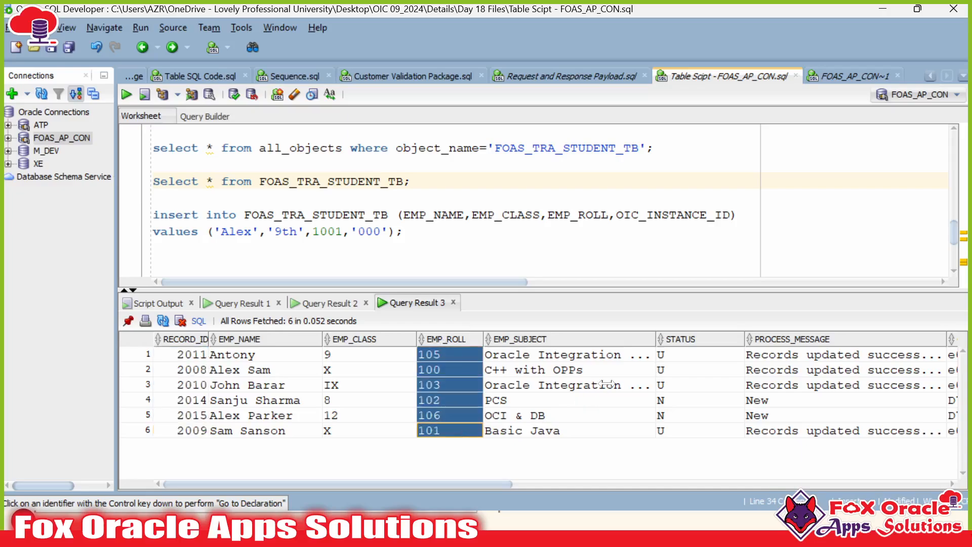
pyautogui.click(606, 384)
pyautogui.moveTo(663, 356); pyautogui.dragTo(668, 386)
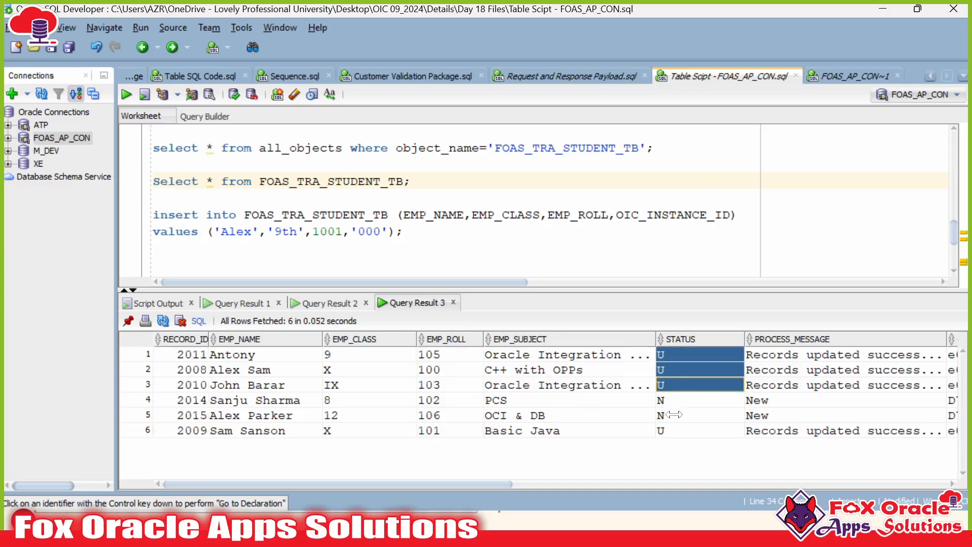
pyautogui.keyDown('shift'); pyautogui.click(675, 430); pyautogui.keyUp('shift')
pyautogui.click(677, 430)
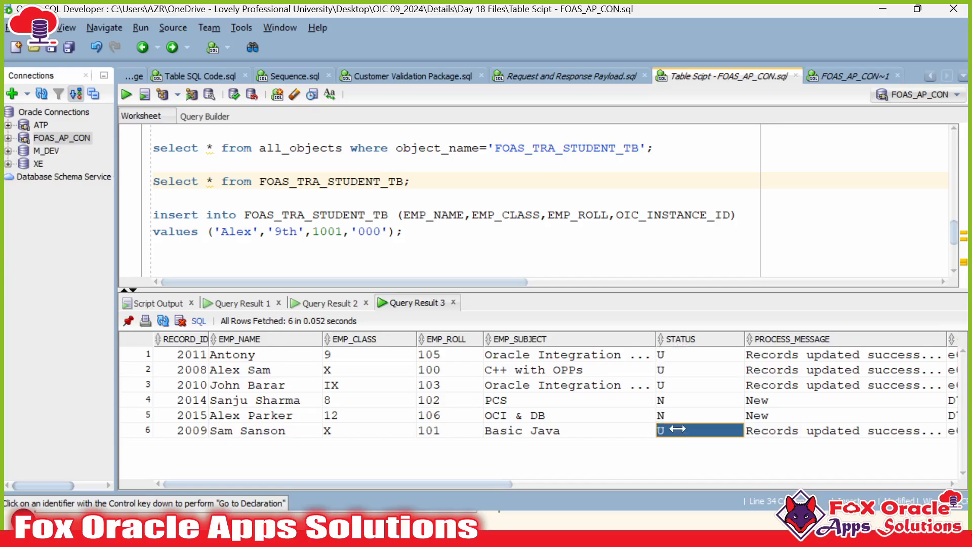
pyautogui.keyDown('ctrl'); pyautogui.click(679, 385); pyautogui.keyUp('ctrl')
pyautogui.keyDown('ctrl'); pyautogui.click(678, 373); pyautogui.keyUp('ctrl')
pyautogui.keyDown('ctrl'); pyautogui.click(683, 355); pyautogui.keyUp('ctrl')
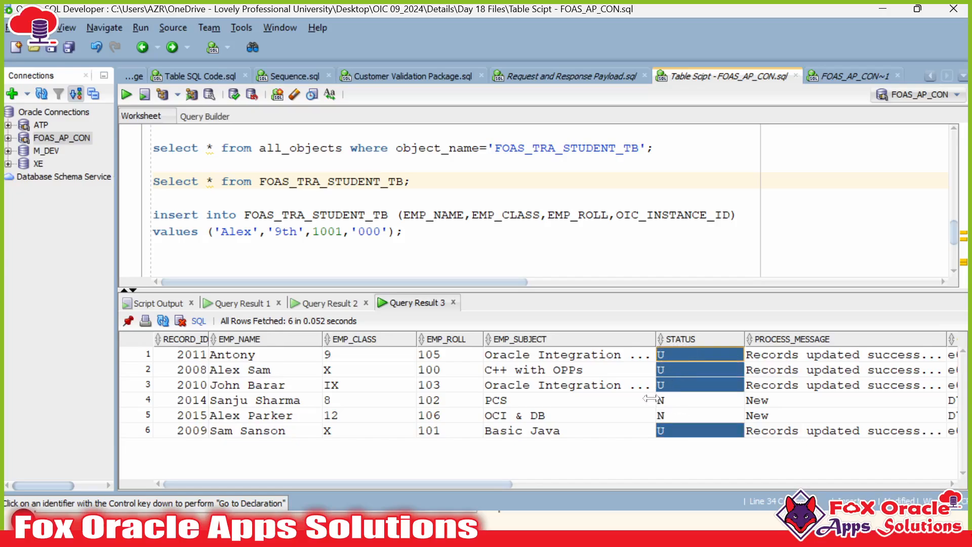
pyautogui.keyDown('shift'); pyautogui.click(671, 400); pyautogui.keyUp('shift')
pyautogui.keyDown('shift'); pyautogui.click(674, 408); pyautogui.keyUp('shift')
# Step: Compare the New process messages in rows 4–5 against the success messages of the other rows
pyautogui.click(791, 404)
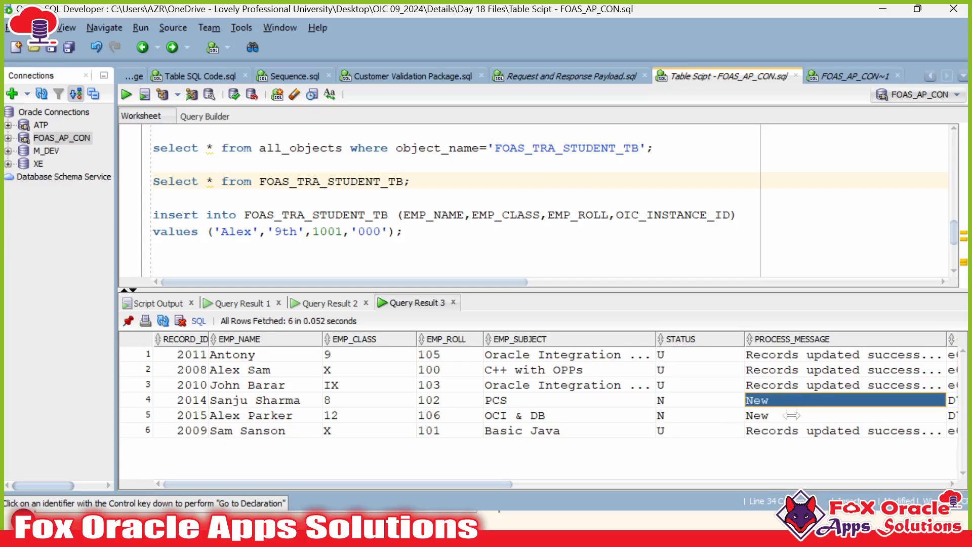
pyautogui.keyDown('shift'); pyautogui.click(791, 415); pyautogui.keyUp('shift')
pyautogui.click(783, 357)
pyautogui.keyDown('shift'); pyautogui.click(787, 375); pyautogui.keyUp('shift')
pyautogui.keyDown('shift'); pyautogui.click(787, 386); pyautogui.keyUp('shift')
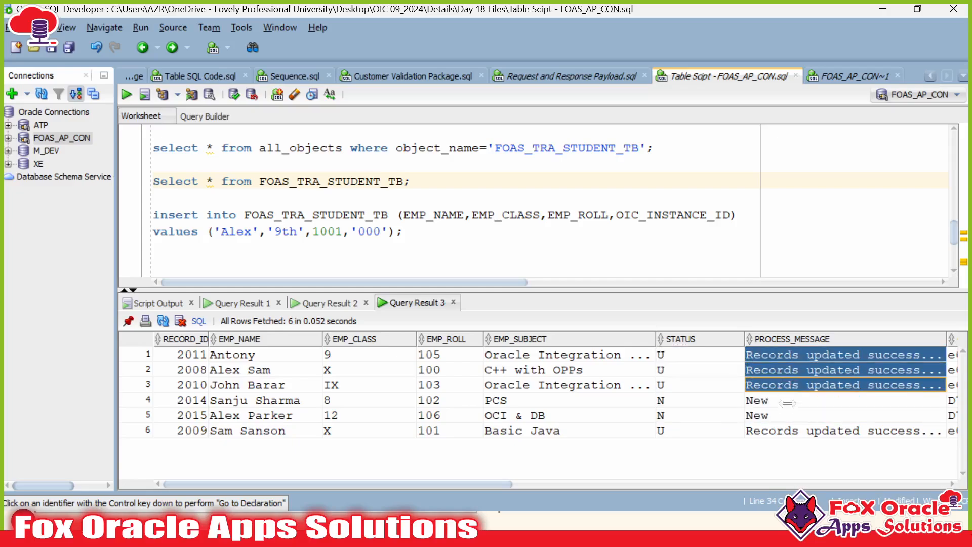
pyautogui.click(779, 431)
pyautogui.hotkey('alt', 'Tab')
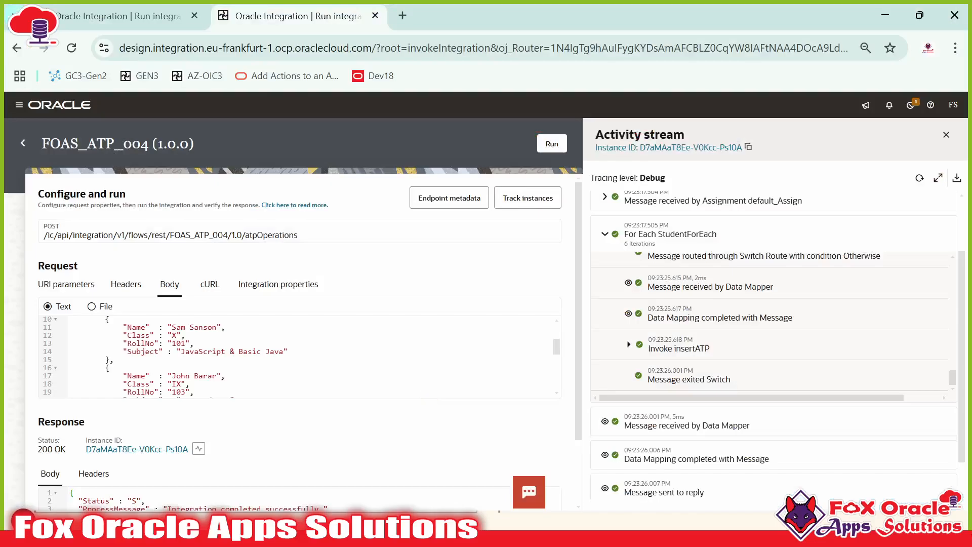
# Step: Run FOAS_ATP_004 from the Integrations list with the empty-RollNo request body
pyautogui.click(23, 143)
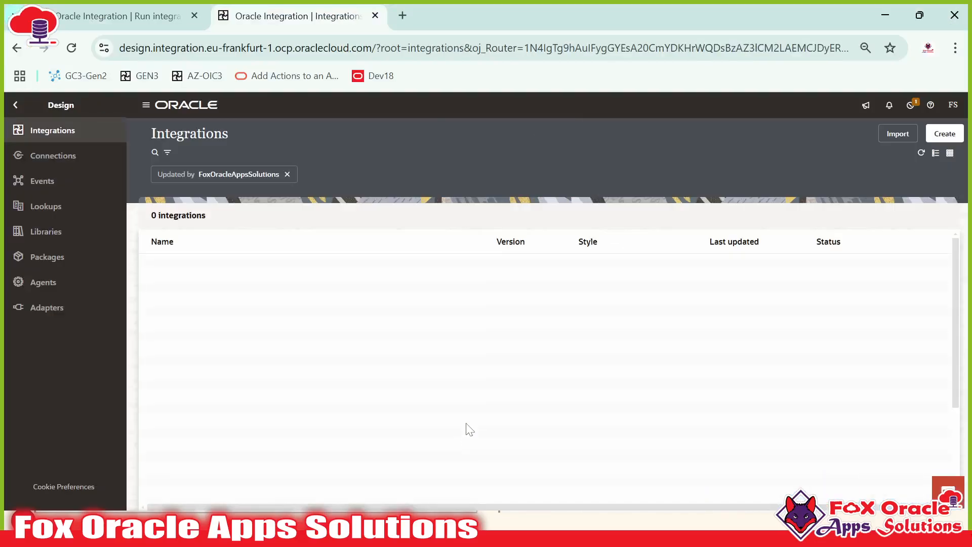
pyautogui.press('super')
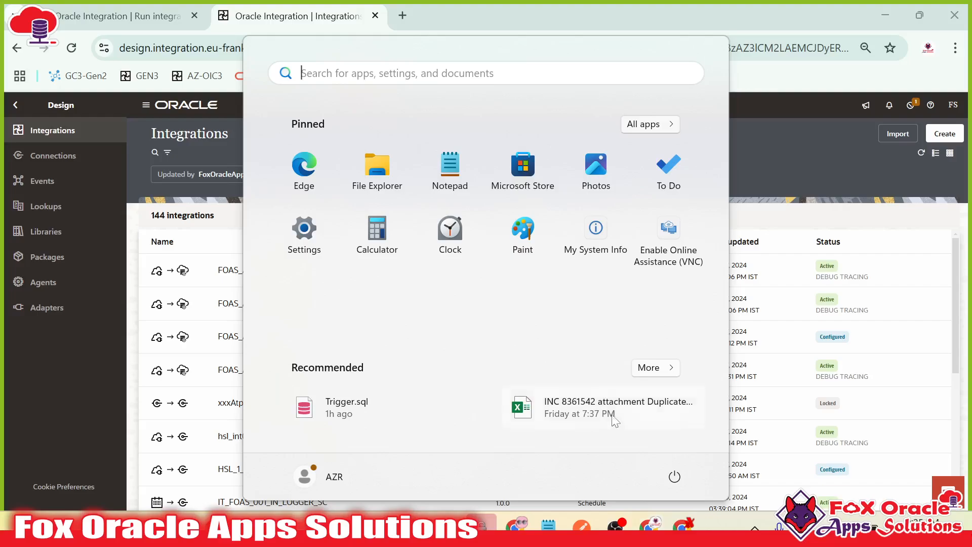
pyautogui.click(840, 334)
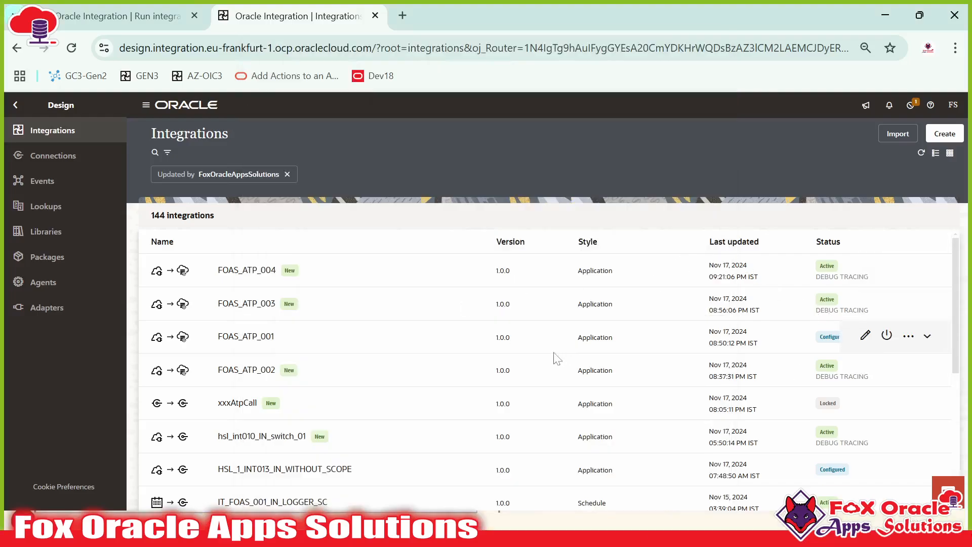
pyautogui.scroll(-2, 582, 364)
pyautogui.scroll(2, 592, 375)
pyautogui.click(908, 270)
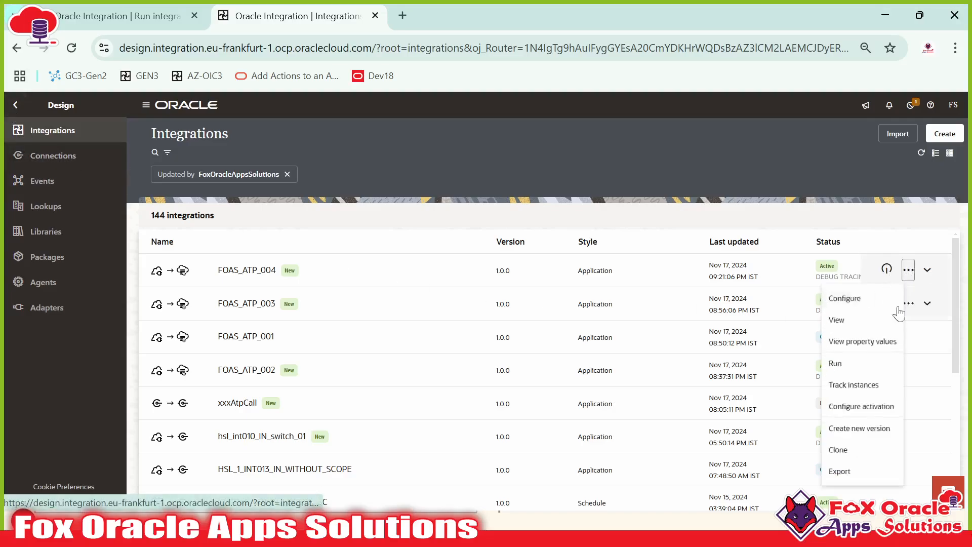
pyautogui.click(852, 364)
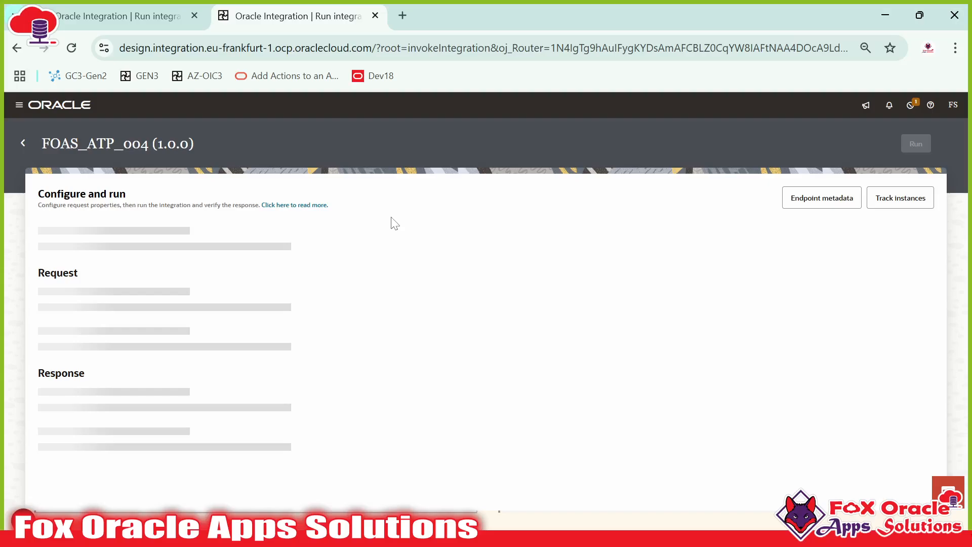
pyautogui.click(170, 285)
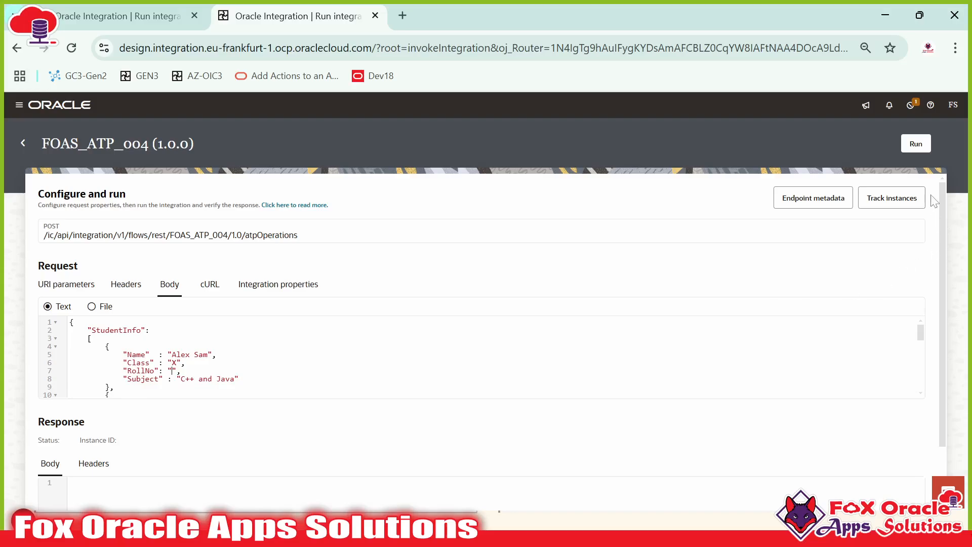
pyautogui.click(916, 144)
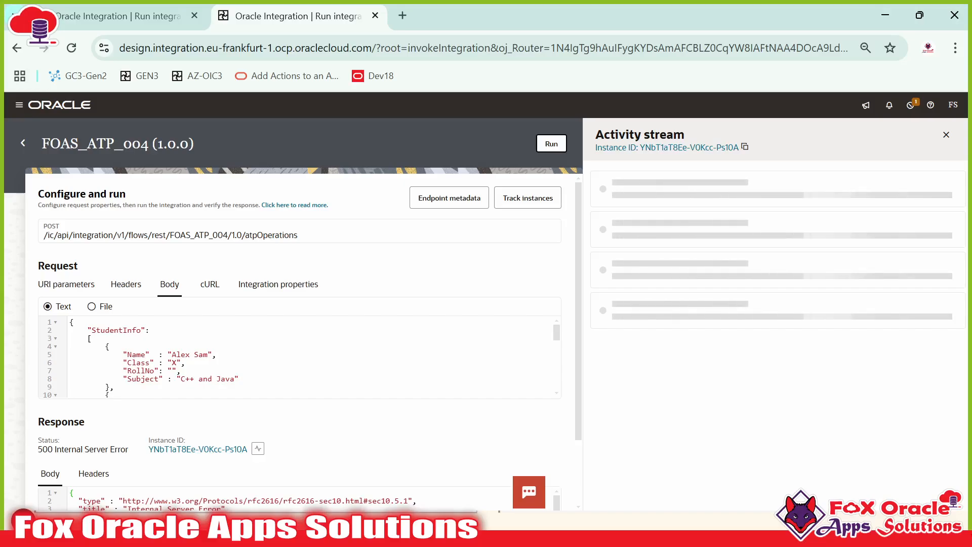
# Step: Refresh the activity stream and expand For Each StudentForEach down to Iteration 1's activities
pyautogui.scroll(-2, 304, 278)
pyautogui.scroll(-4, 386, 449)
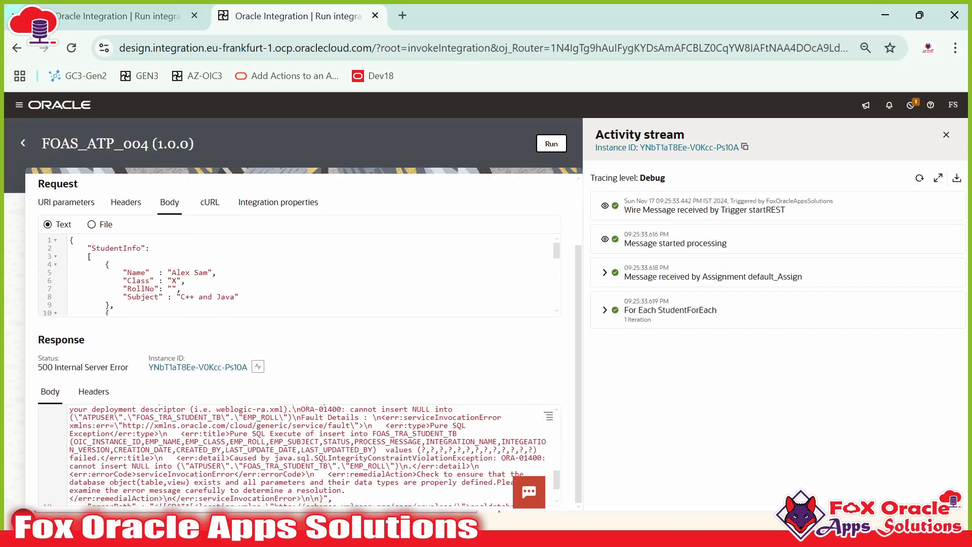
pyautogui.scroll(6, 386, 449)
pyautogui.scroll(-4, 382, 445)
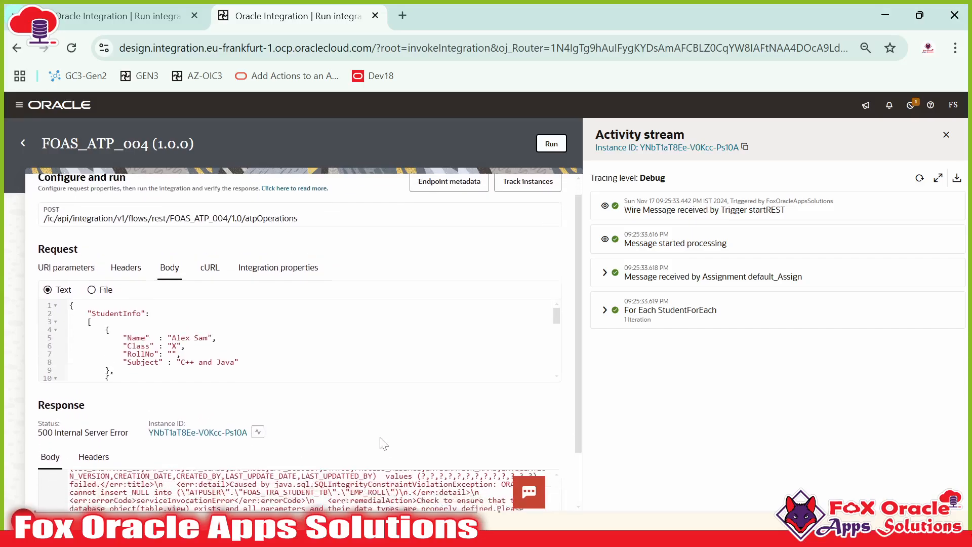
pyautogui.scroll(-3, 431, 439)
pyautogui.scroll(5, 431, 440)
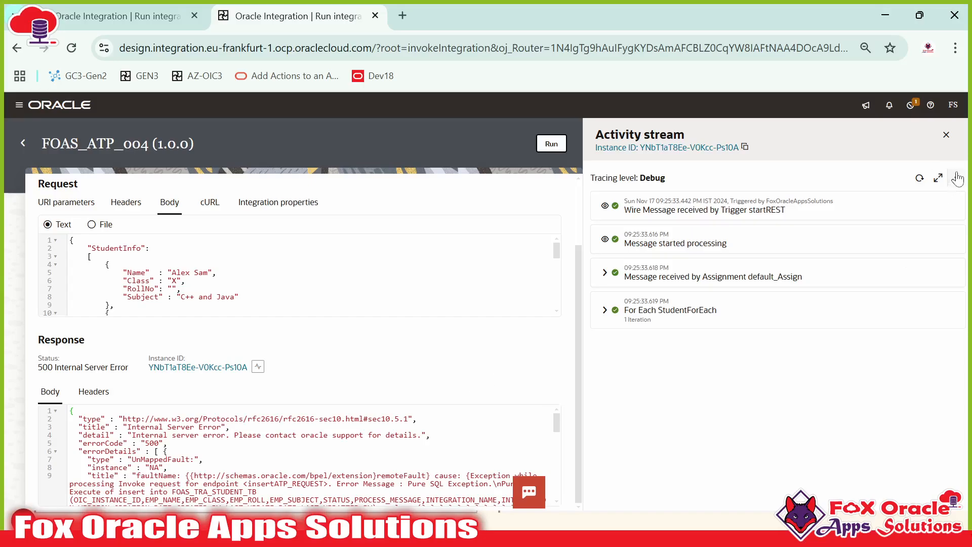
pyautogui.click(919, 178)
pyautogui.scroll(1, 303, 256)
pyautogui.scroll(-1, 303, 257)
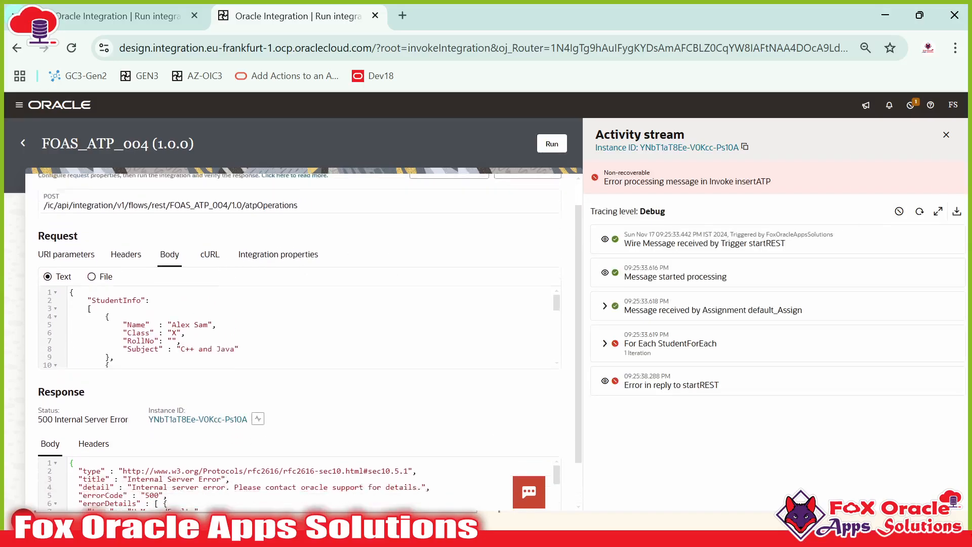
pyautogui.doubleClick(141, 295)
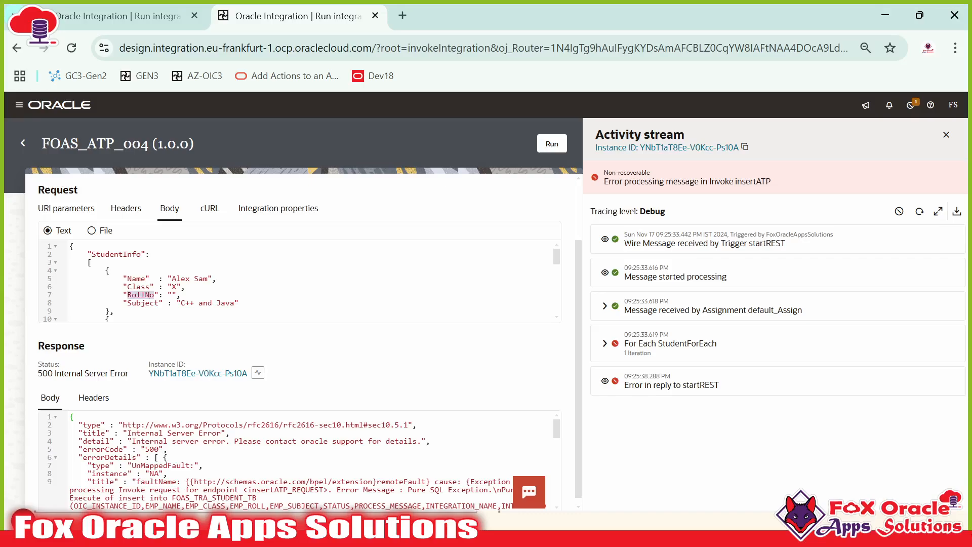
pyautogui.click(159, 294)
pyautogui.click(605, 343)
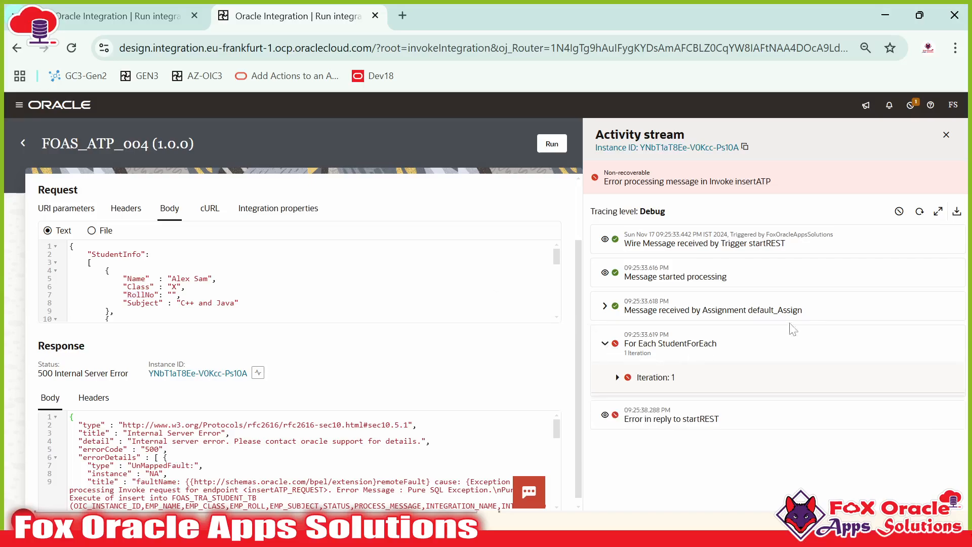
pyautogui.click(919, 211)
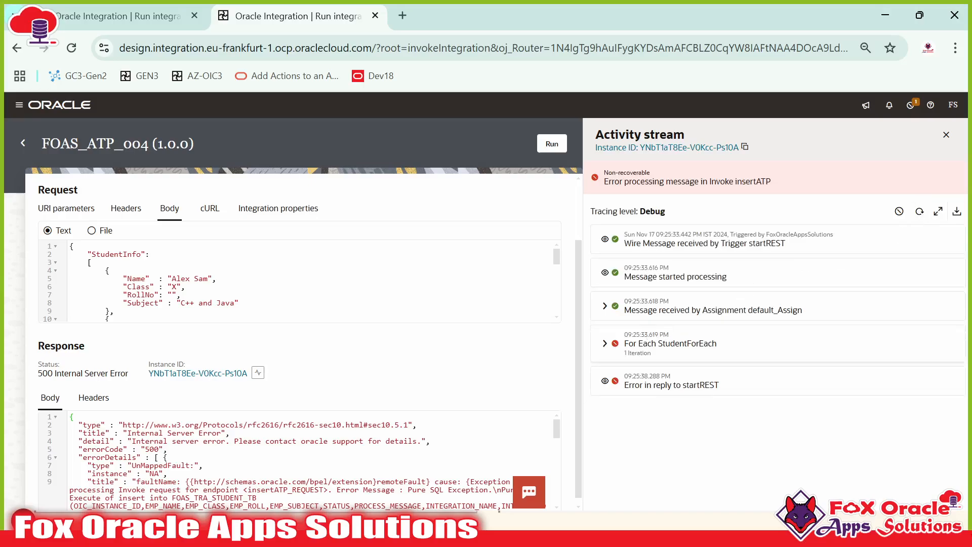
pyautogui.click(604, 344)
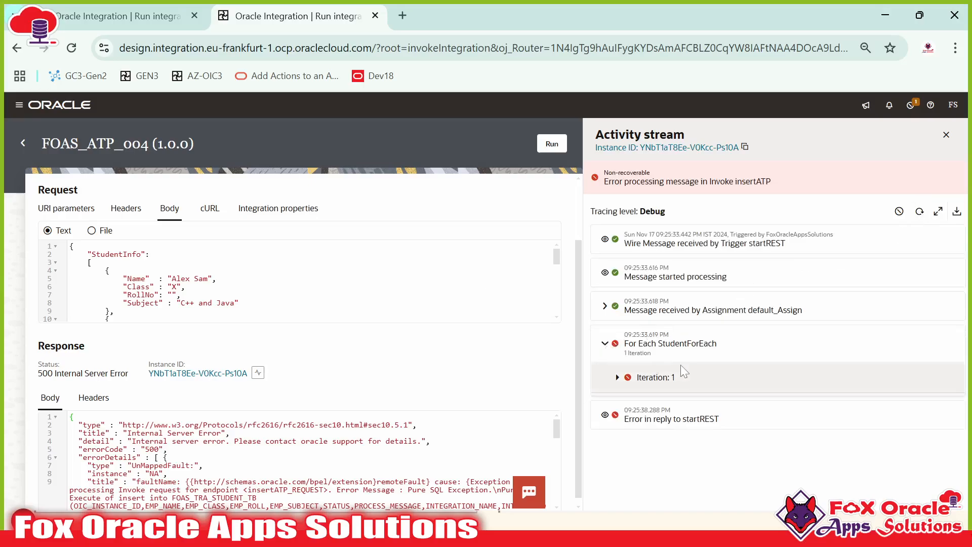
pyautogui.click(616, 378)
# Step: Expand Invoke getStudent_ATP and view the message payload sent to it
pyautogui.scroll(-3, 684, 380)
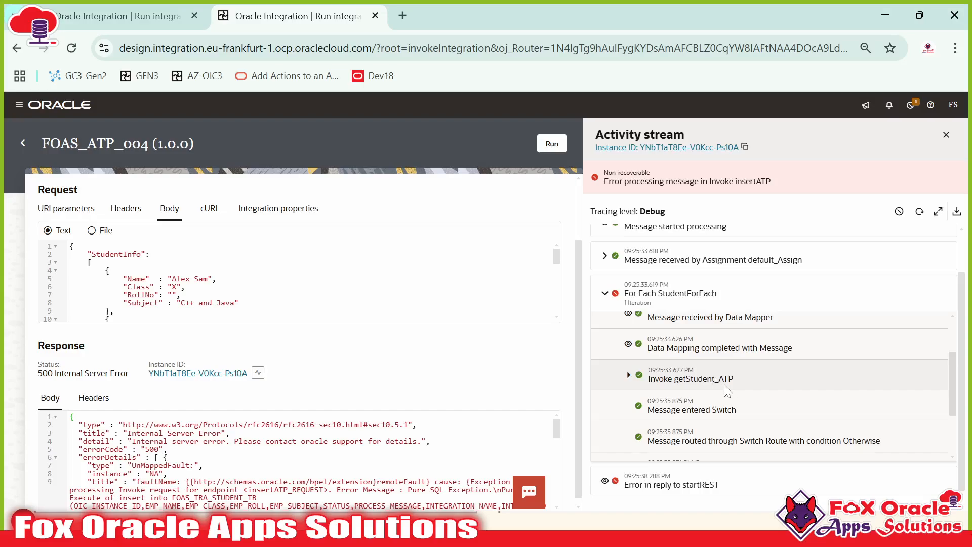
pyautogui.scroll(-1, 724, 385)
pyautogui.scroll(1, 721, 391)
pyautogui.click(629, 375)
pyautogui.scroll(-1, 665, 378)
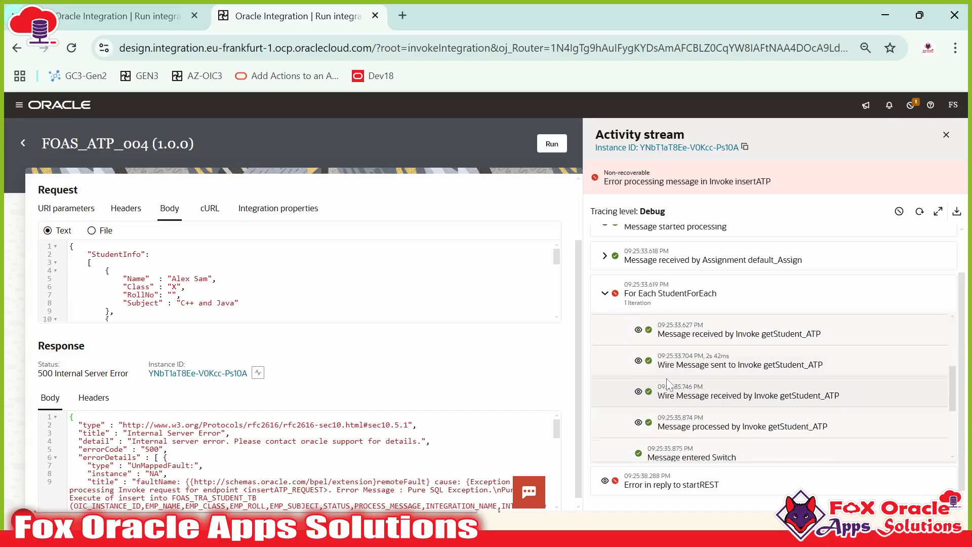
pyautogui.click(709, 332)
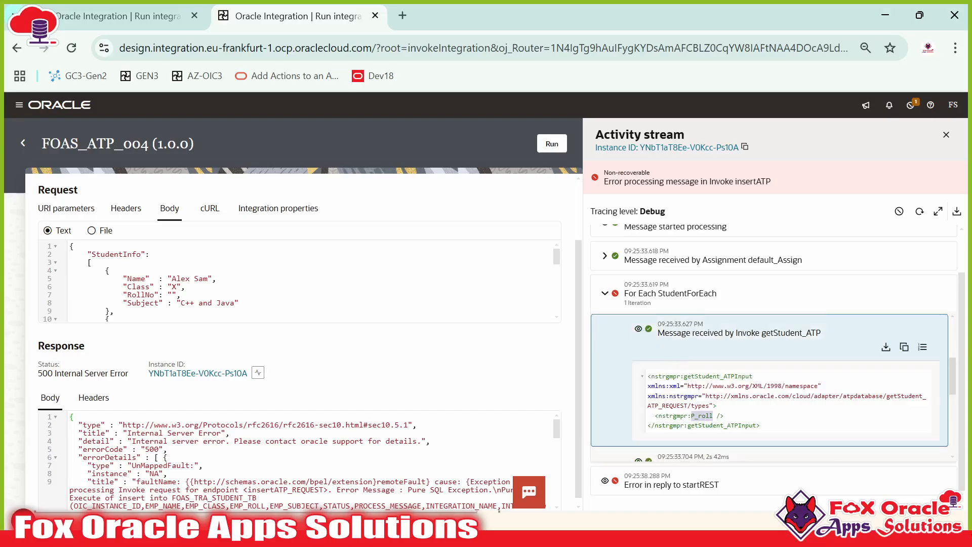
pyautogui.scroll(1, 709, 377)
pyautogui.click(709, 402)
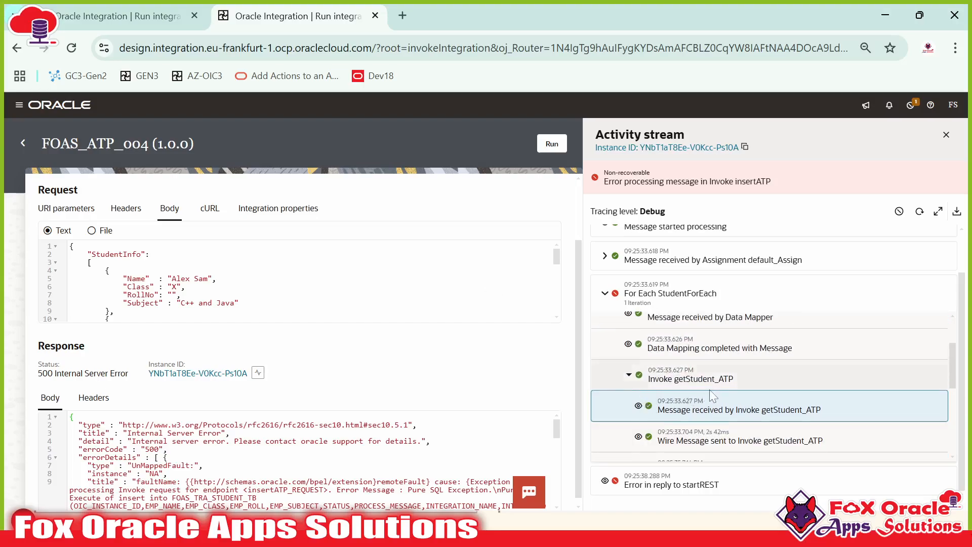
# Step: View the getStudent_ATP response payload, highlighting its namespace text
pyautogui.scroll(-1, 715, 385)
pyautogui.scroll(-1, 665, 405)
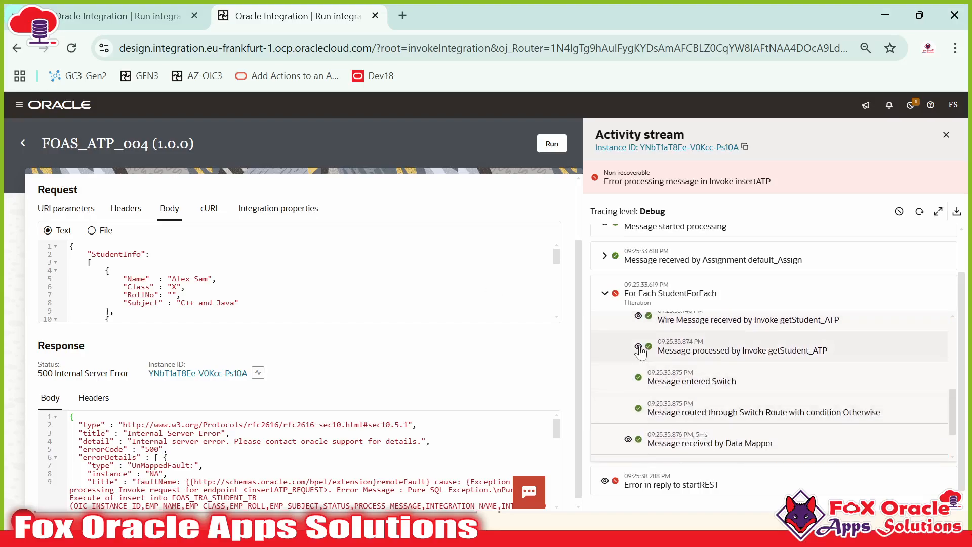
pyautogui.click(638, 346)
pyautogui.moveTo(648, 413); pyautogui.dragTo(749, 413)
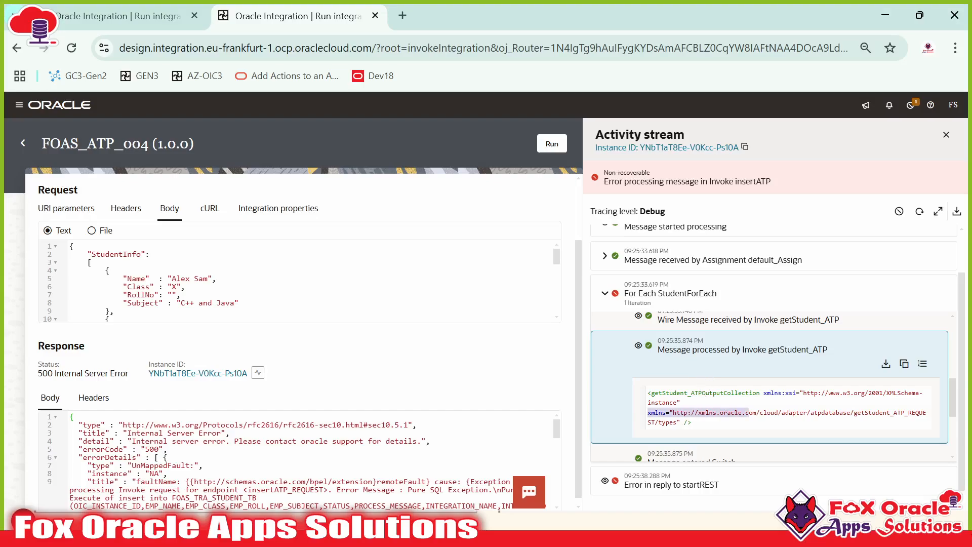
pyautogui.hotkey('alt', 'Tab')
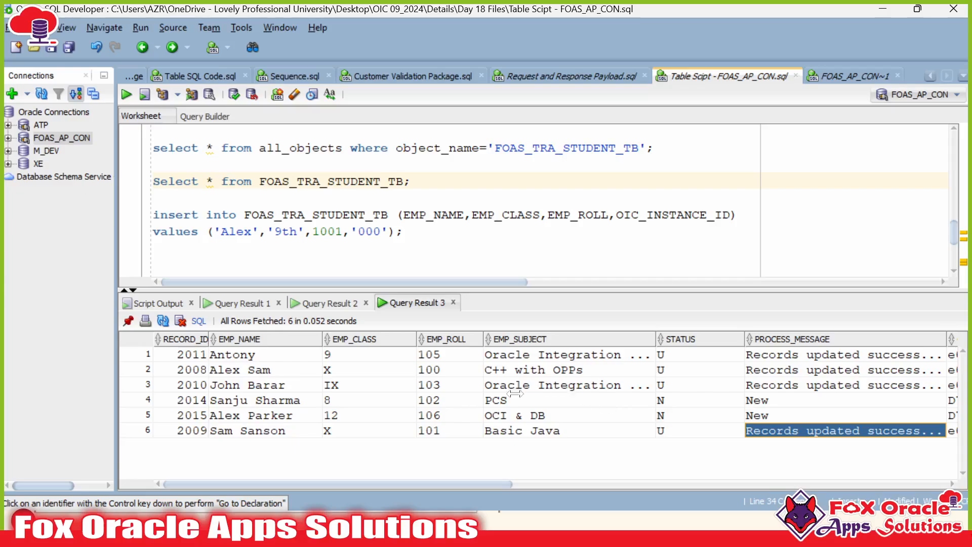
# Step: Select the EMP_ROLL values of the six student rows in Query Result 3
pyautogui.moveTo(449, 357); pyautogui.dragTo(445, 429)
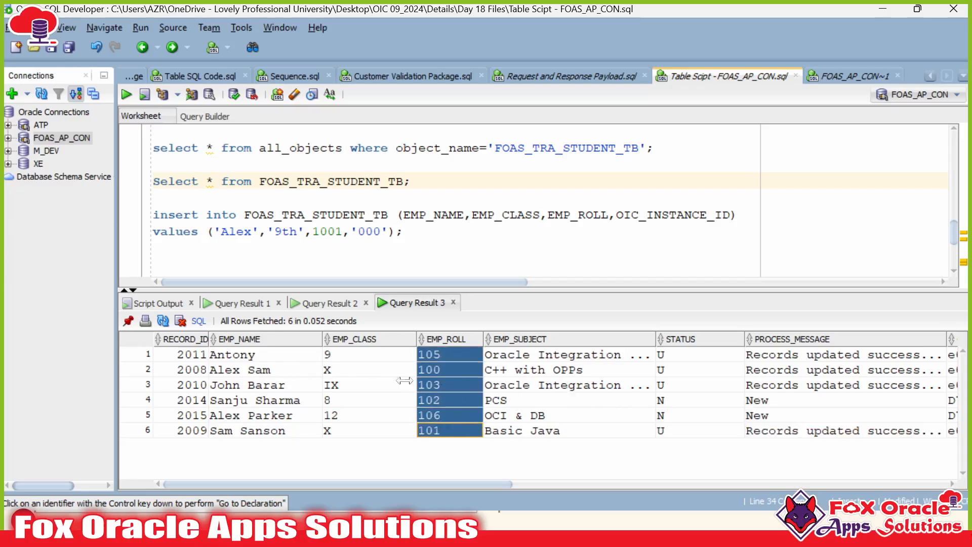
pyautogui.moveTo(446, 370); pyautogui.dragTo(449, 432)
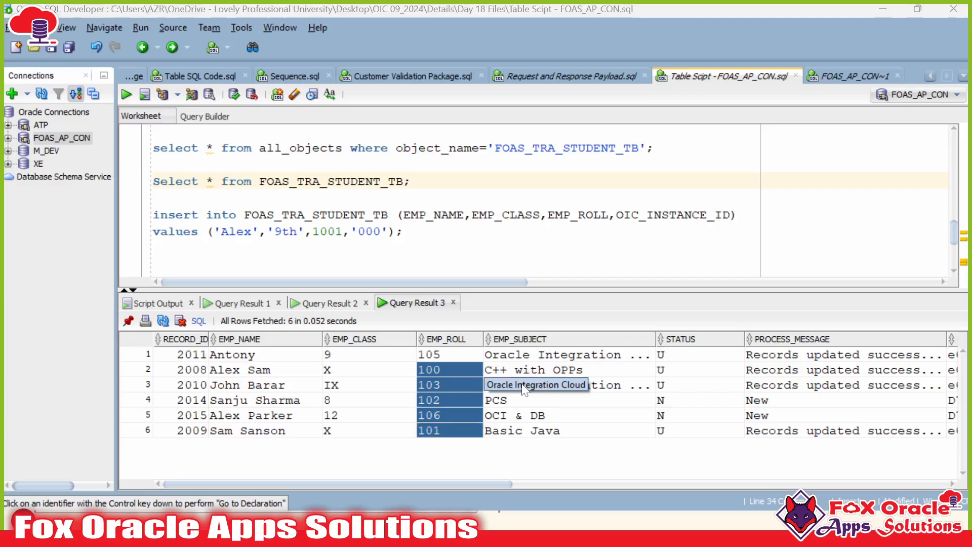
pyautogui.hotkey('alt', 'Tab')
# Step: Recheck the getStudent_ATP response and expand the failed Invoke insertATP step
pyautogui.scroll(-3, 693, 361)
pyautogui.scroll(3, 692, 359)
pyautogui.scroll(-2, 647, 375)
pyautogui.click(637, 347)
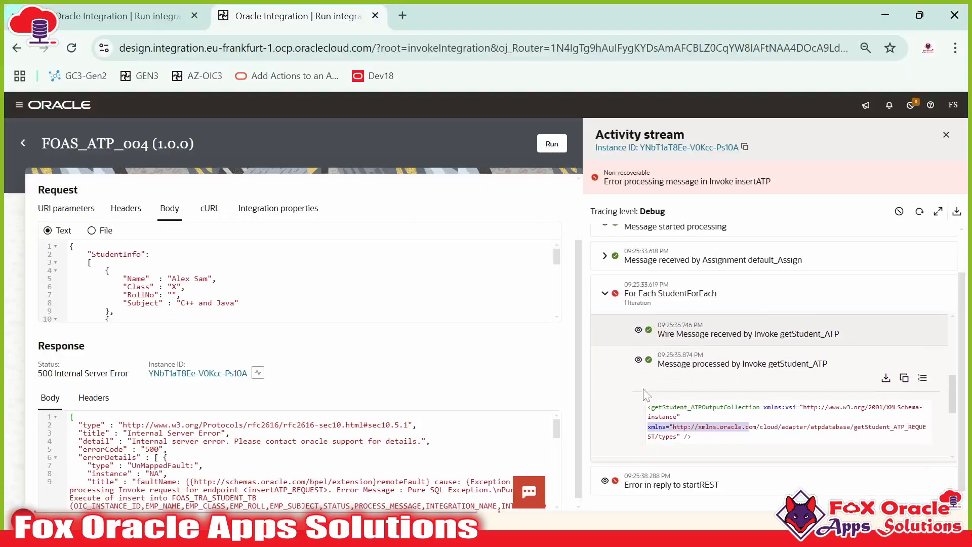
pyautogui.click(637, 348)
pyautogui.scroll(-2, 700, 375)
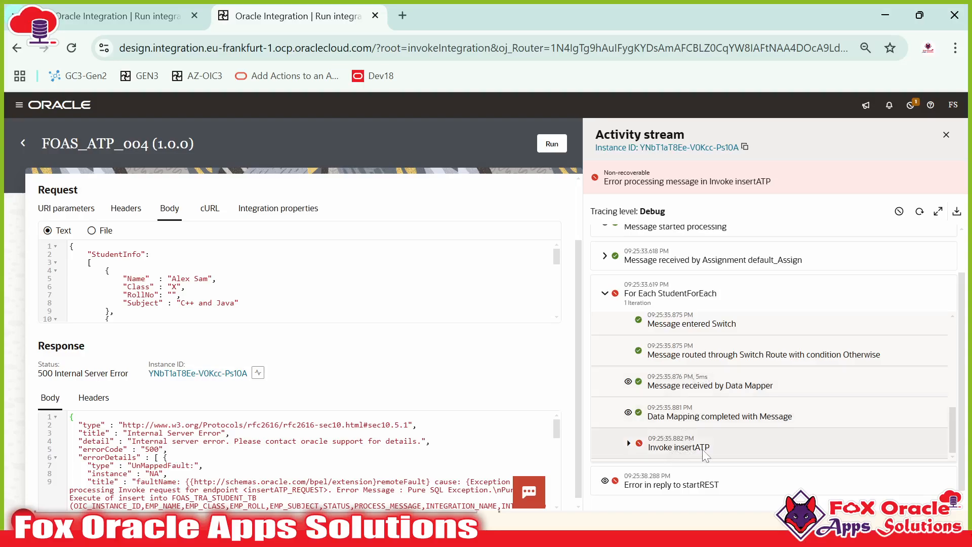
pyautogui.click(629, 444)
pyautogui.scroll(-2, 632, 439)
# Step: Select all six EMP_ROLL values again, then return to the integration's activity stream
pyautogui.hotkey('alt', 'Tab')
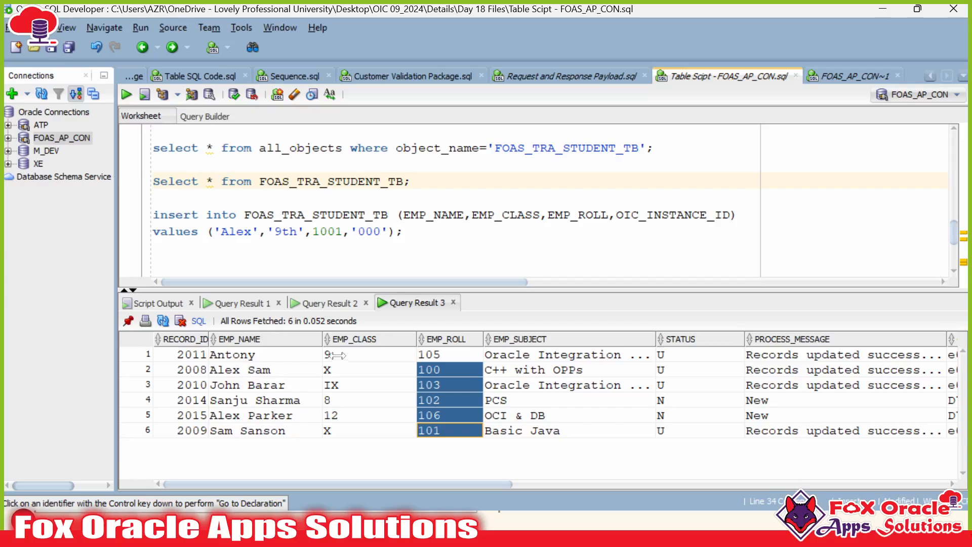
pyautogui.keyDown('shift'); pyautogui.click(442, 354); pyautogui.keyUp('shift')
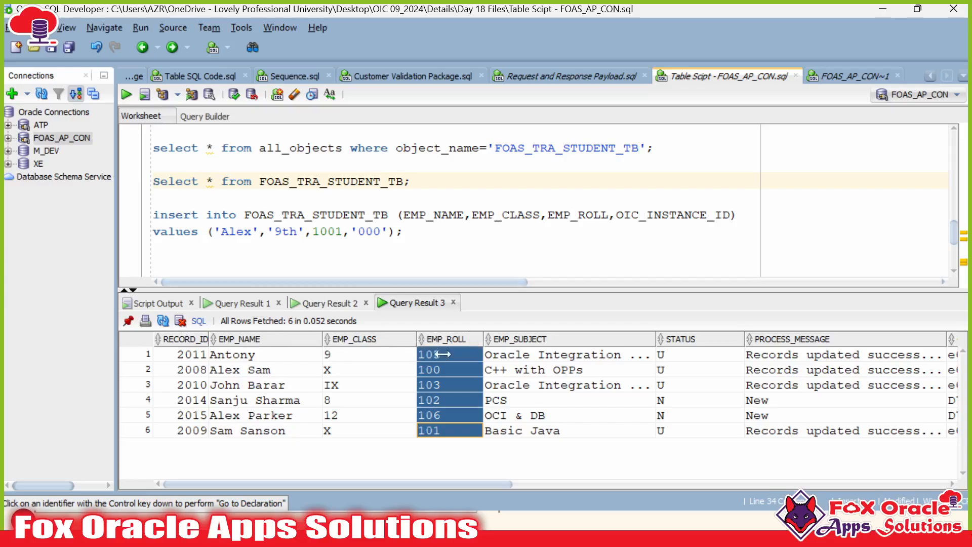
pyautogui.click(453, 355)
pyautogui.keyDown('shift'); pyautogui.click(448, 429); pyautogui.keyUp('shift')
pyautogui.hotkey('alt', 'Tab')
pyautogui.scroll(-1, 736, 332)
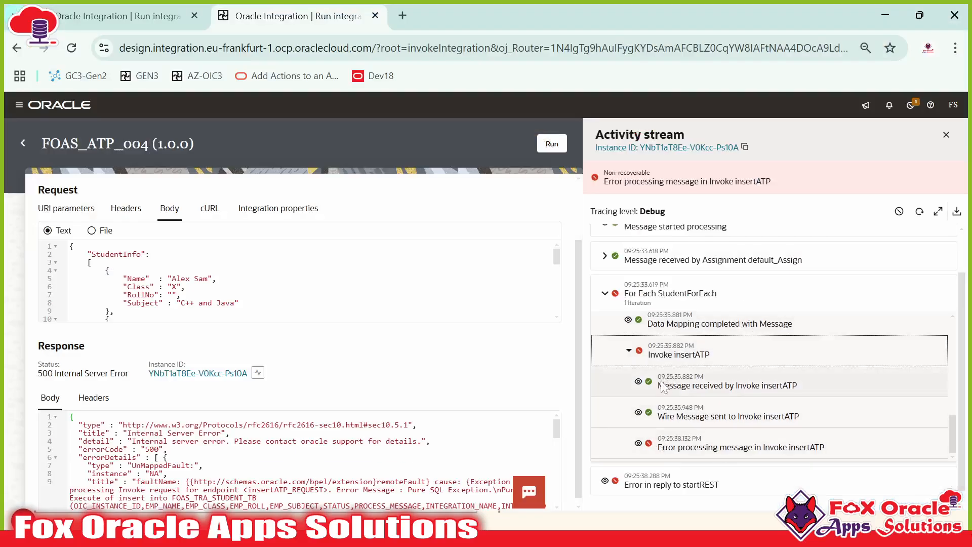
# Step: Show the payload sent to Invoke insertATP and inspect its empty P_EMP_ROLL element
pyautogui.click(638, 382)
pyautogui.scroll(-2, 641, 385)
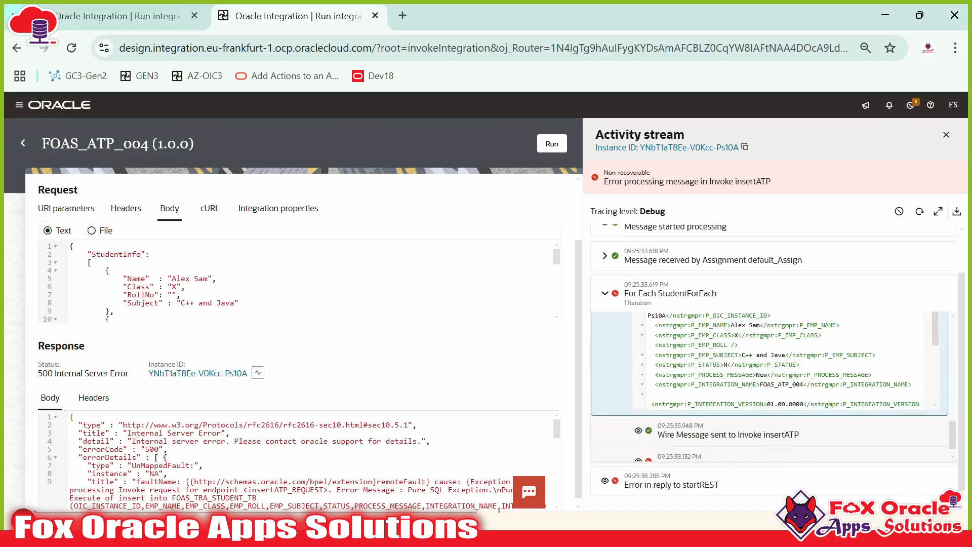
pyautogui.doubleClick(710, 345)
pyautogui.click(719, 345)
pyautogui.scroll(-4, 790, 360)
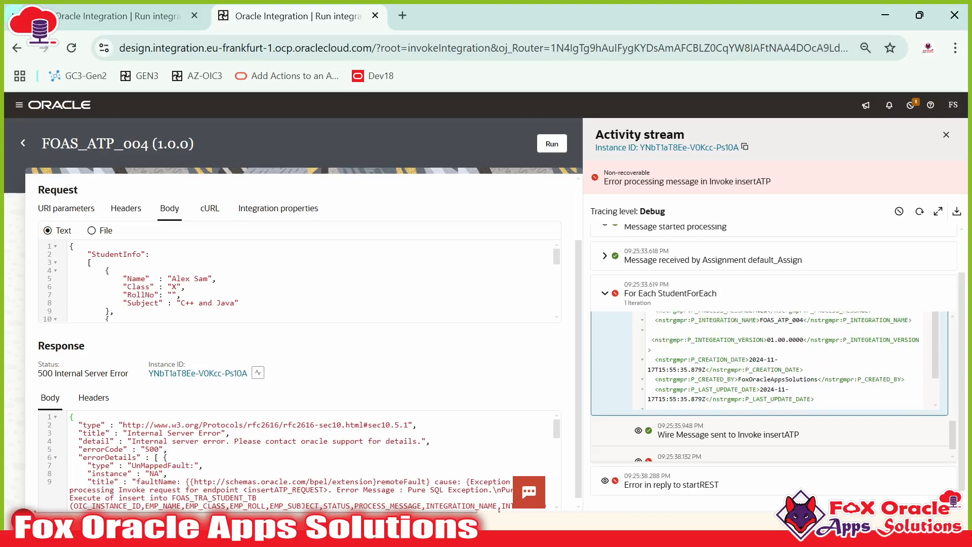
# Step: Read the insertATP error details: ORA-01400 cannot insert NULL into EMP_ROLL, with its cause and remedy
pyautogui.click(638, 443)
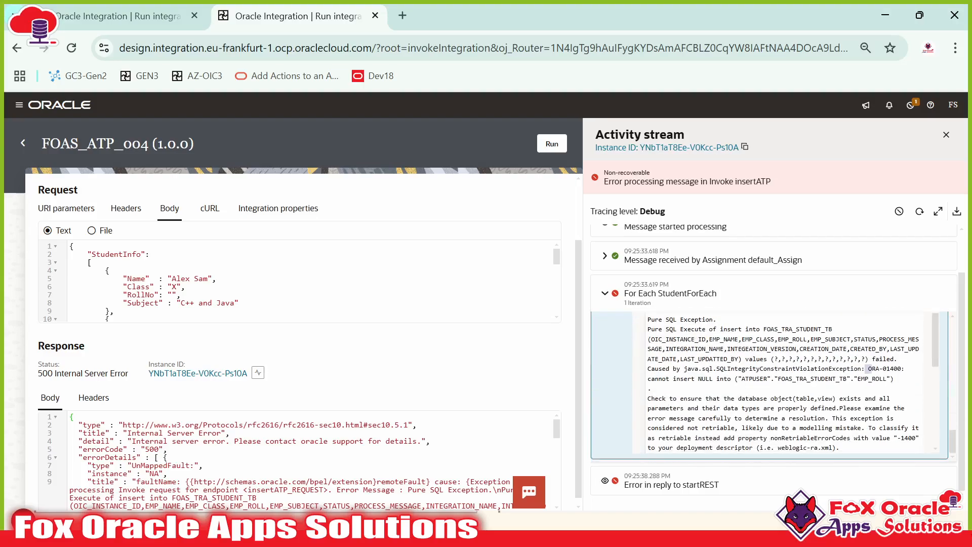
pyautogui.moveTo(647, 379); pyautogui.dragTo(717, 379)
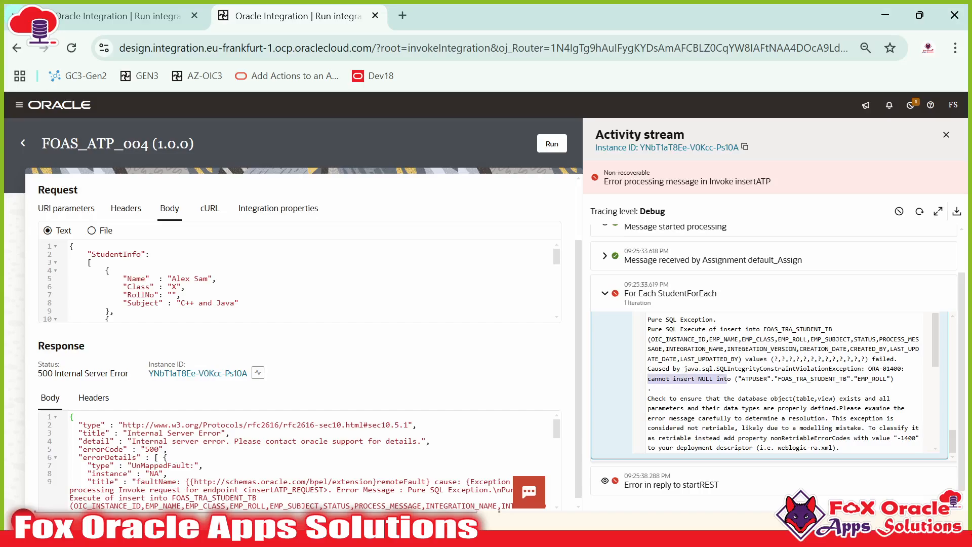
pyautogui.moveTo(807, 379); pyautogui.dragTo(647, 339)
pyautogui.click(838, 379)
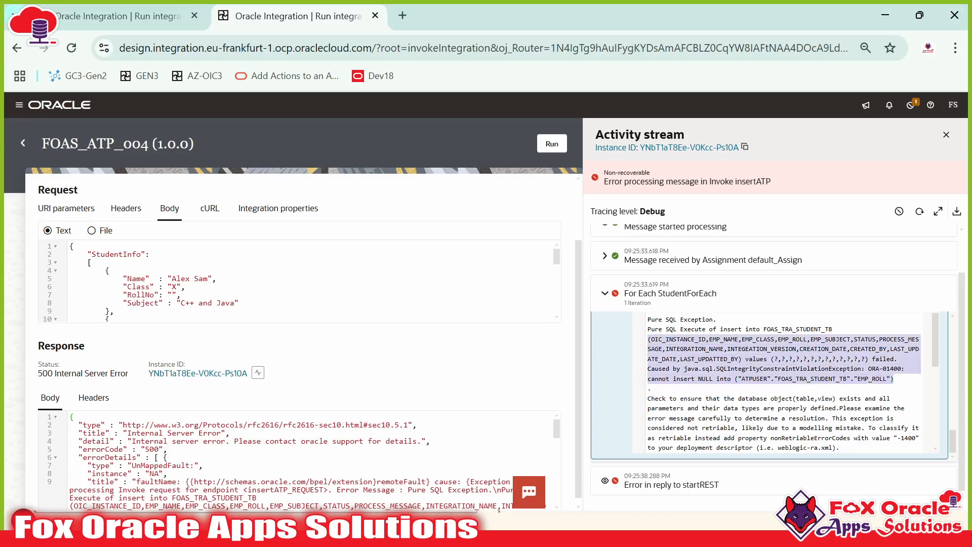
pyautogui.scroll(2, 775, 385)
pyautogui.scroll(-5, 785, 420)
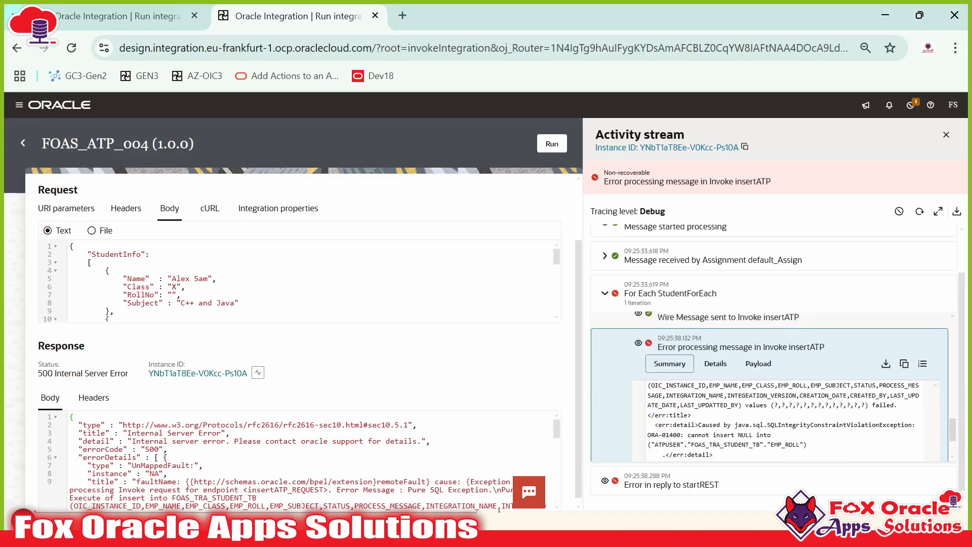
pyautogui.moveTo(698, 348); pyautogui.dragTo(724, 399)
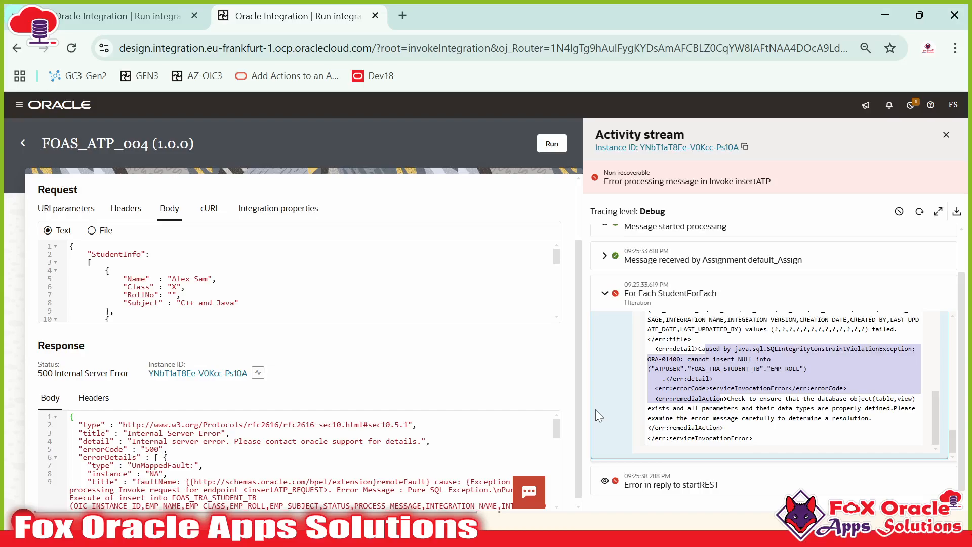
pyautogui.click(22, 143)
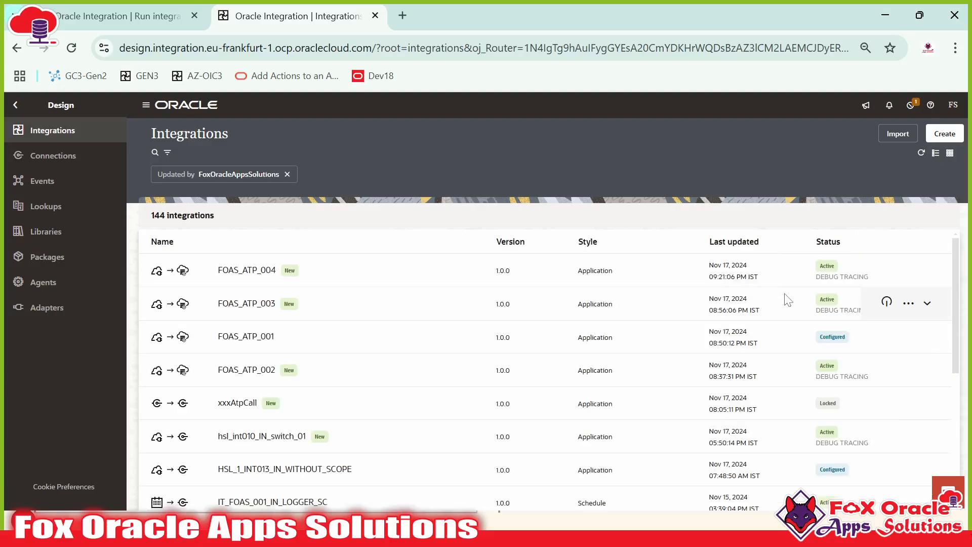
# Step: Deactivate FOAS_ATP_004 and refresh the list to confirm its new status
pyautogui.click(886, 269)
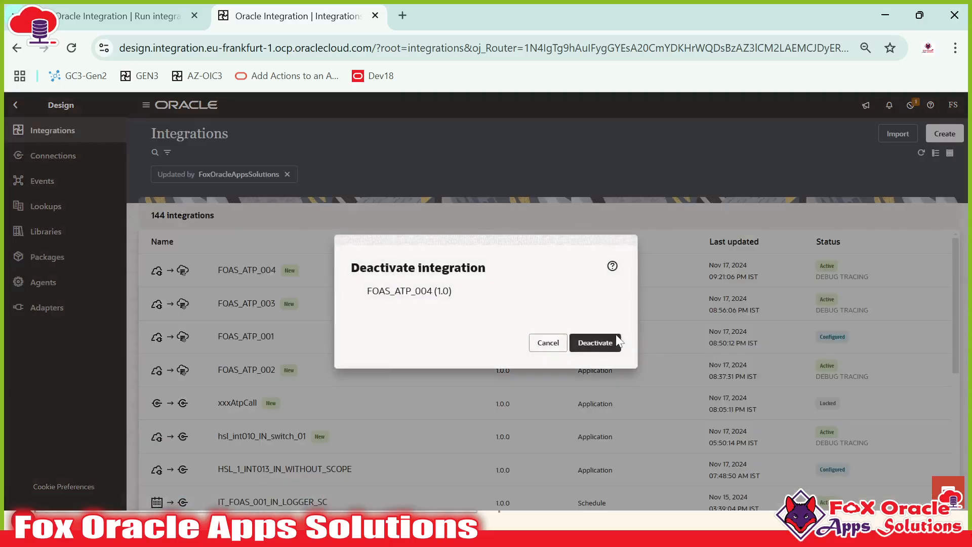
pyautogui.click(587, 351)
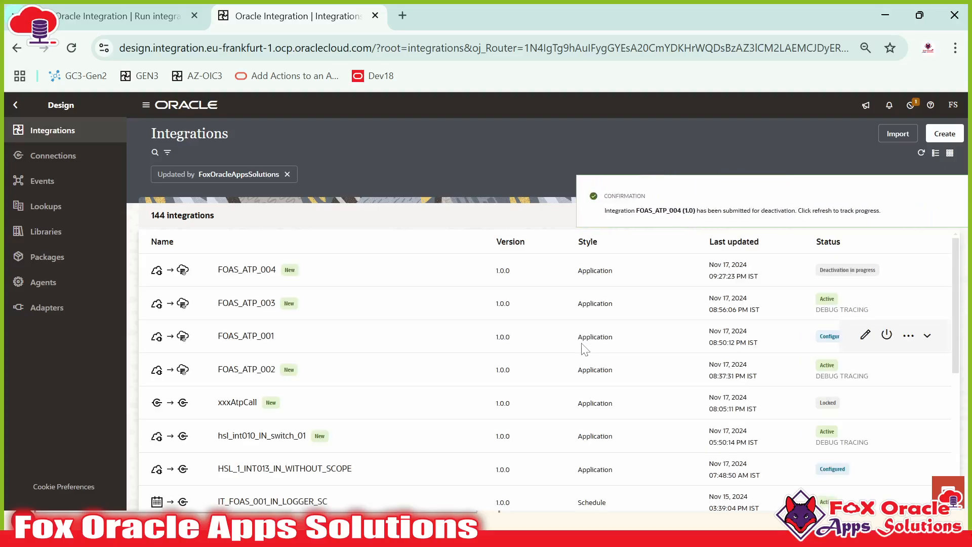
pyautogui.click(951, 196)
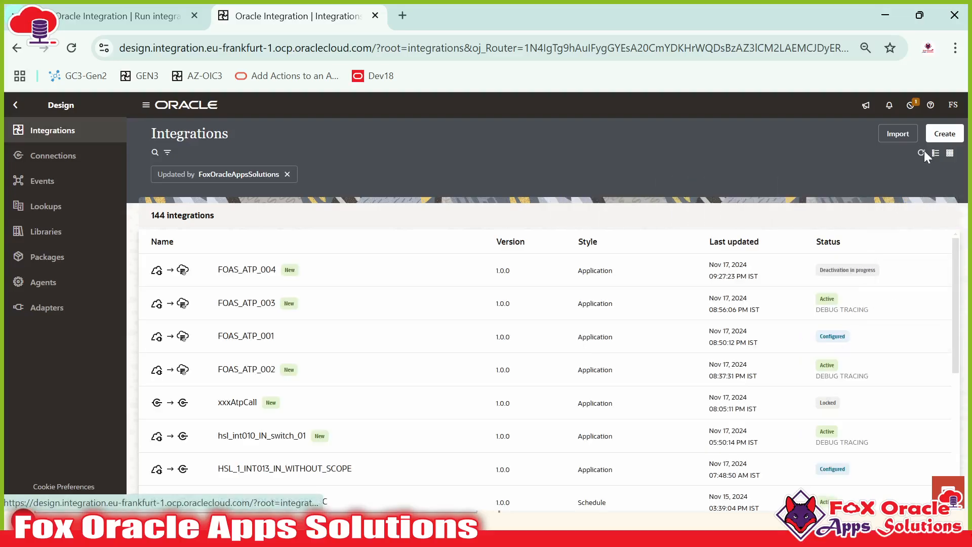
pyautogui.click(921, 153)
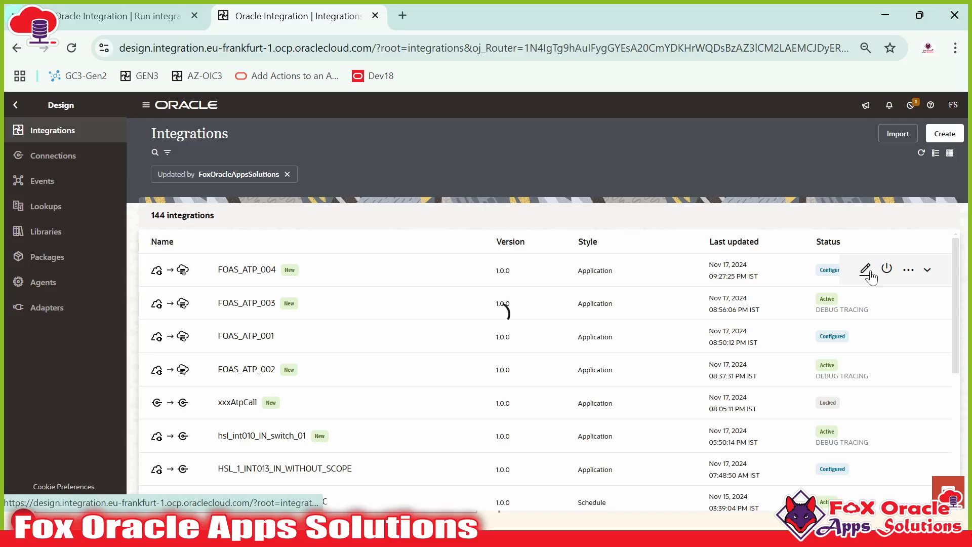
# Step: Open FOAS_ATP_004 in the designer and pan across the Trigger, Switch branches and getStudent_ATP invoke
pyautogui.click(867, 271)
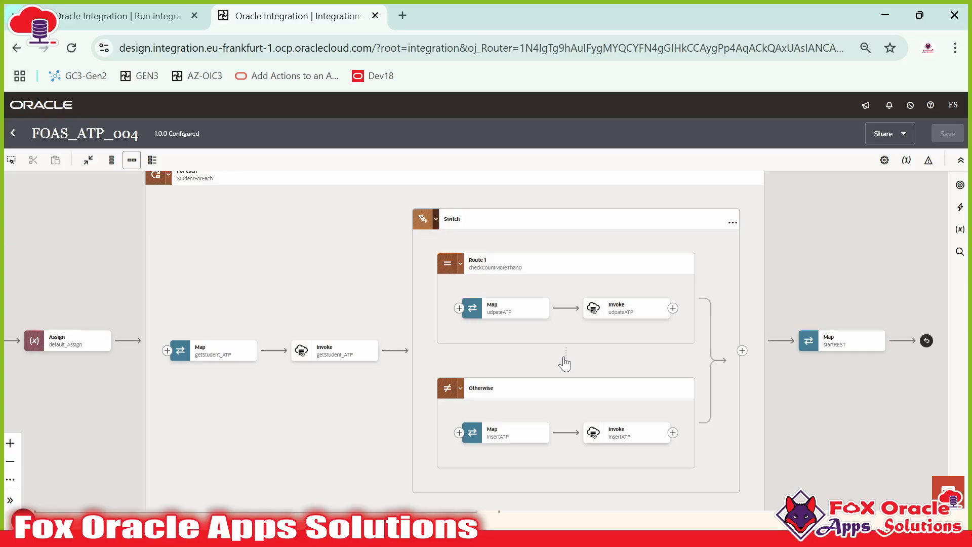
pyautogui.scroll(2, 565, 363)
pyautogui.scroll(-3, 521, 341)
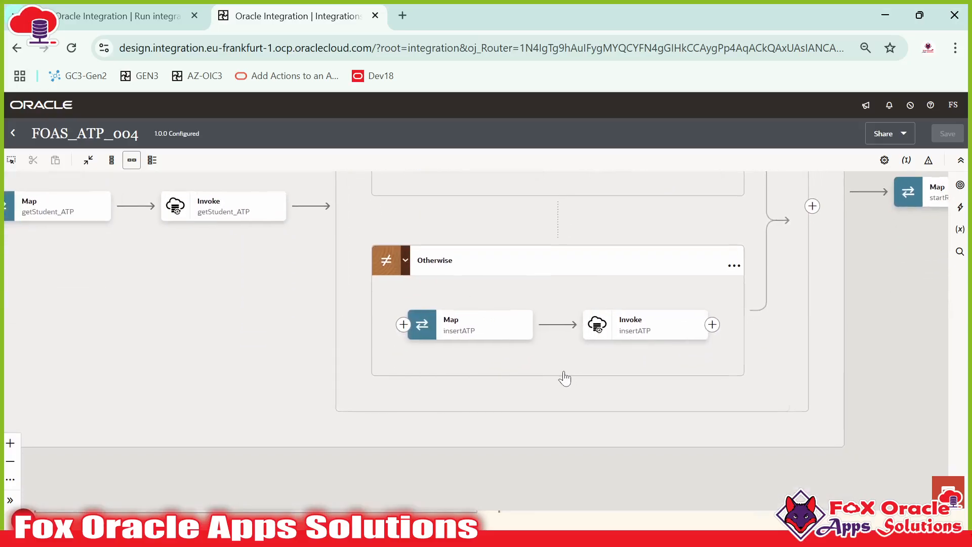
pyautogui.hscroll(1, 565, 379)
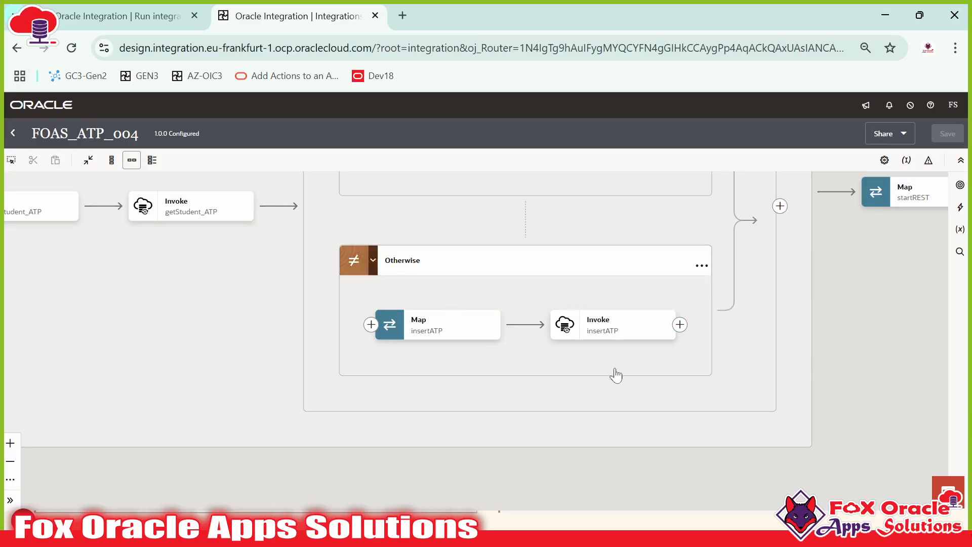
pyautogui.moveTo(516, 301); pyautogui.dragTo(630, 323)
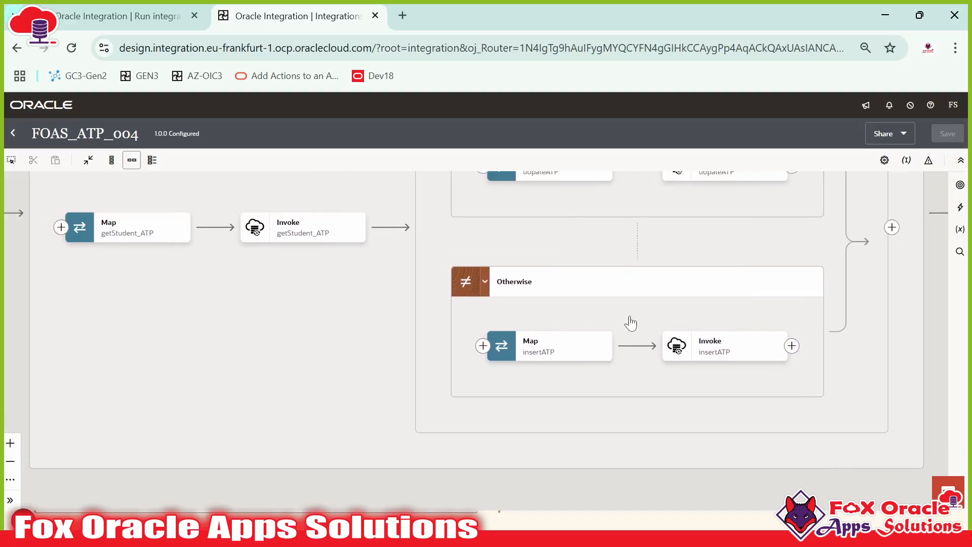
pyautogui.moveTo(630, 250); pyautogui.dragTo(634, 309)
pyautogui.scroll(-1, 633, 309)
pyautogui.scroll(-2, 650, 320)
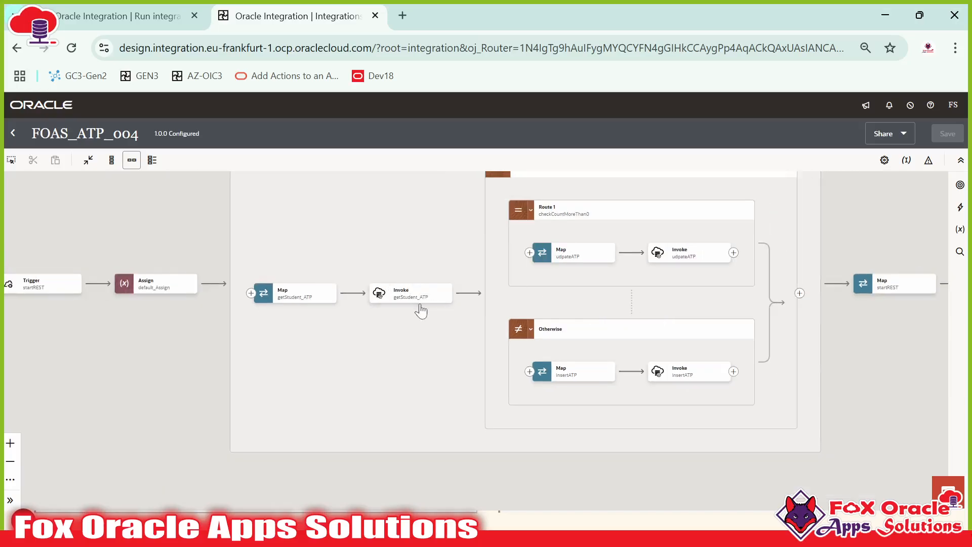
pyautogui.moveTo(339, 328); pyautogui.dragTo(585, 360)
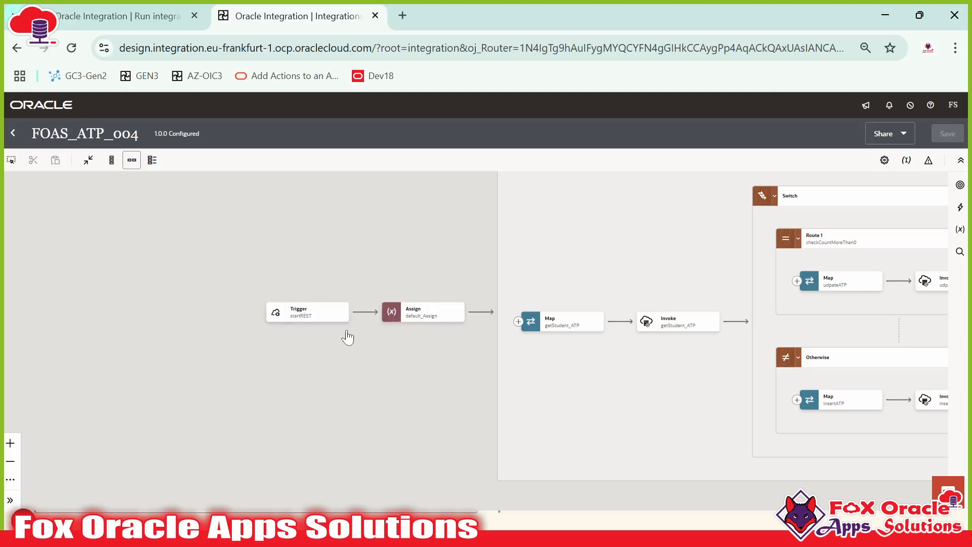
pyautogui.moveTo(564, 369); pyautogui.dragTo(310, 362)
pyautogui.moveTo(432, 351); pyautogui.dragTo(256, 347)
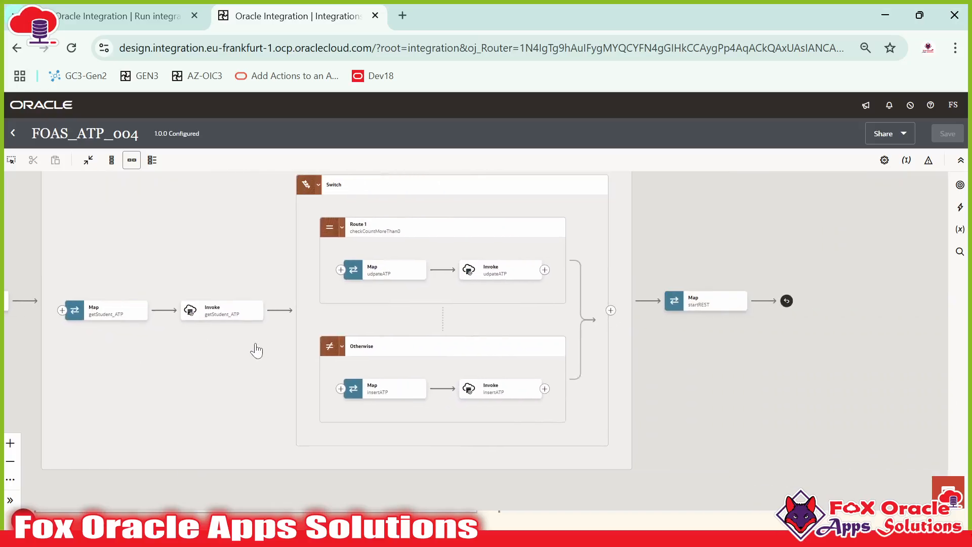
pyautogui.moveTo(403, 293); pyautogui.dragTo(450, 293)
pyautogui.click(273, 316)
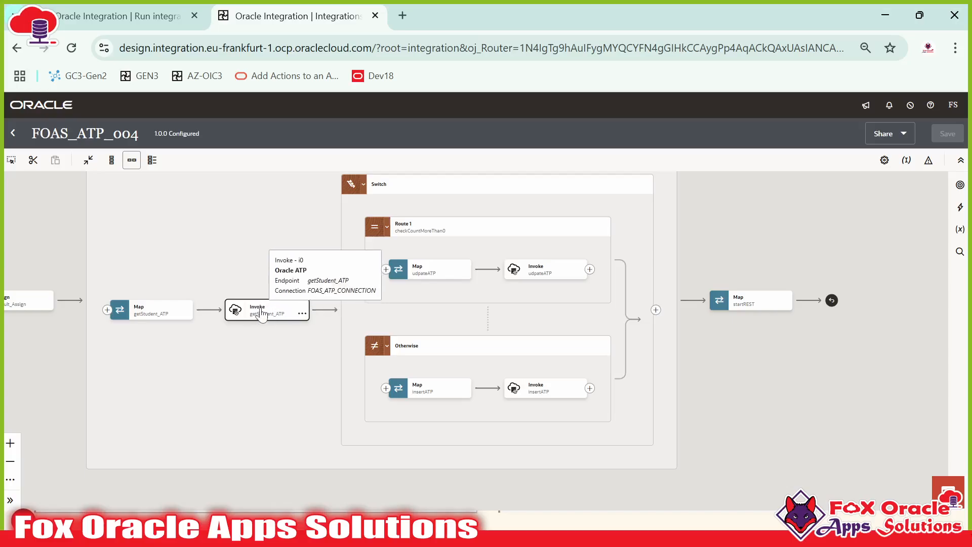
pyautogui.click(239, 306)
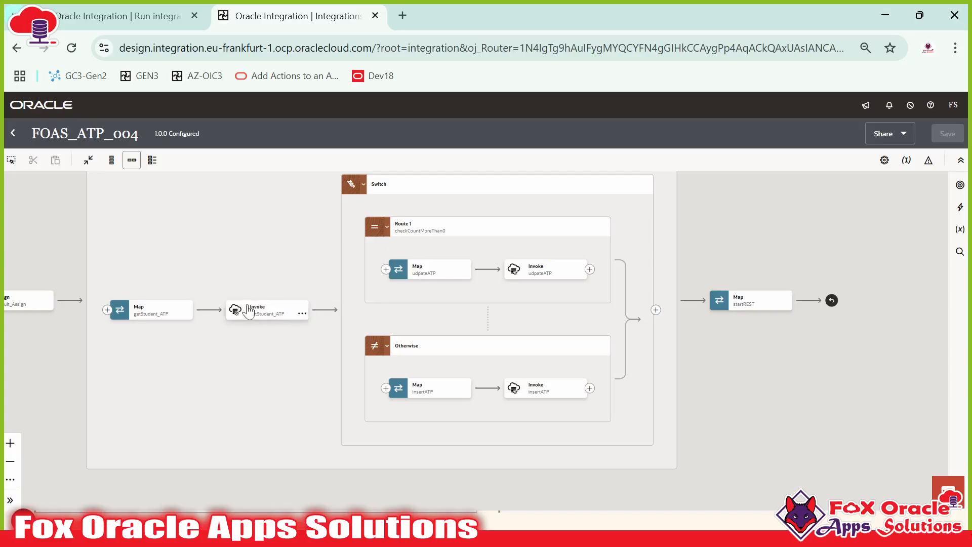
pyautogui.scroll(-2, 509, 314)
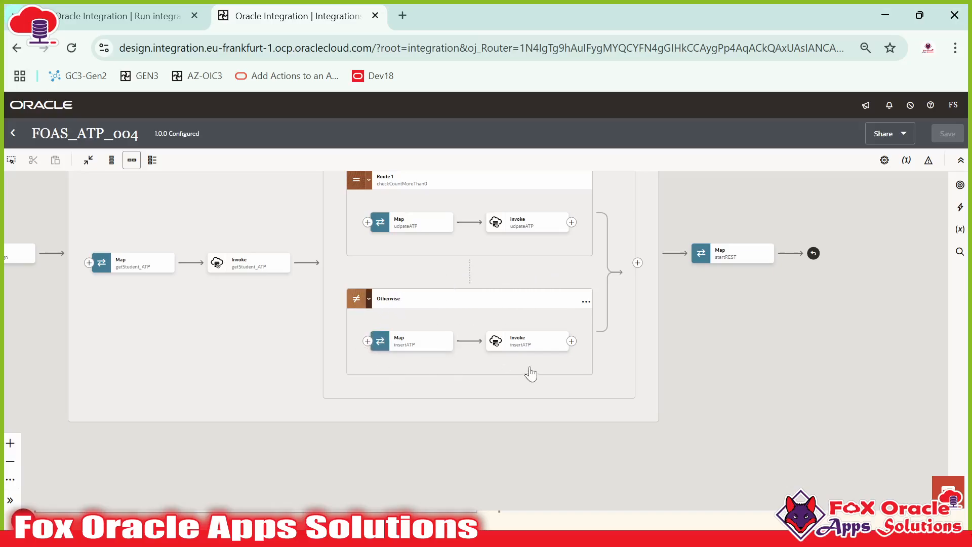
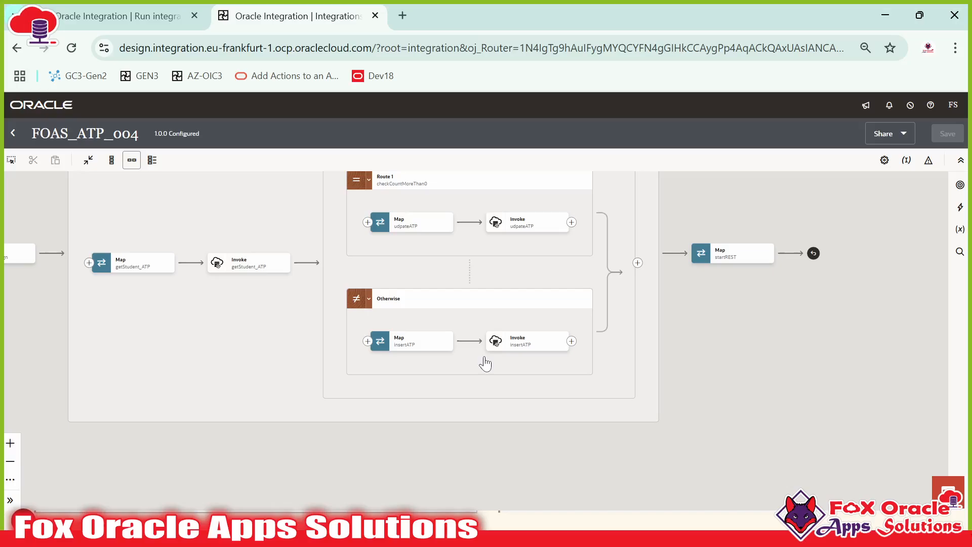
# Step: Dismiss the Start menu and pan across the FOAS_ATP_004 flow to the Switch block and default_Assign
pyautogui.press('super')
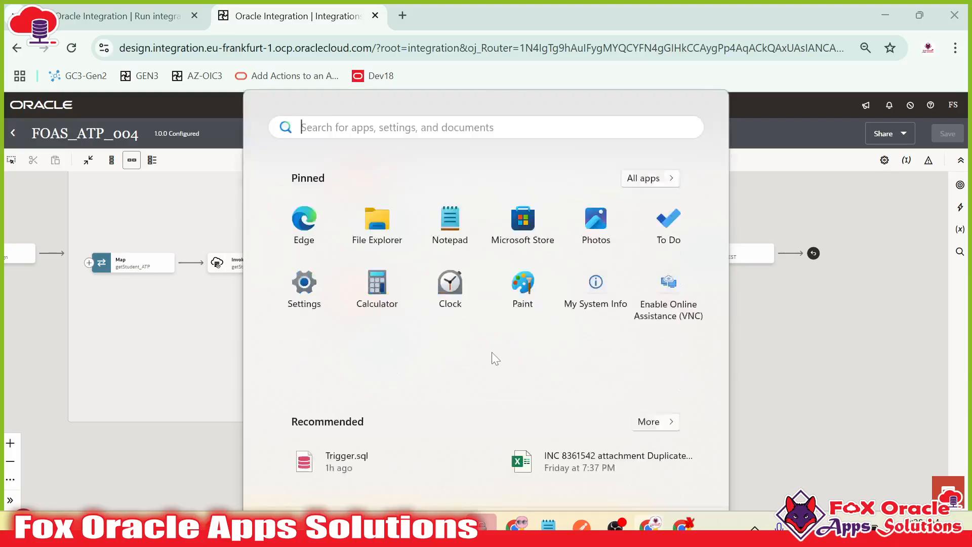
pyautogui.press('super')
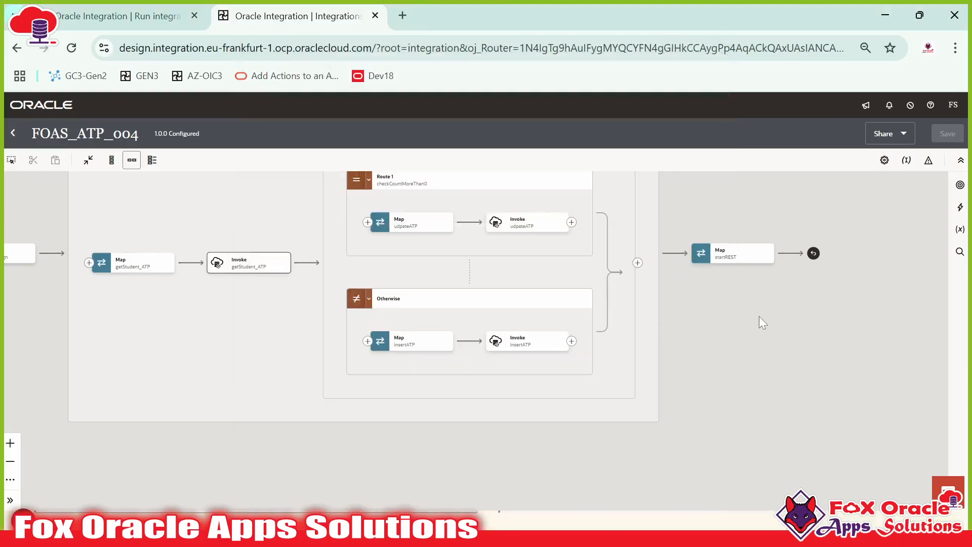
pyautogui.press('super')
pyautogui.press('super')
pyautogui.moveTo(668, 347); pyautogui.dragTo(669, 404)
pyautogui.moveTo(299, 264)
pyautogui.mouseDown()
pyautogui.moveTo(336, 352)
pyautogui.moveTo(301, 272)
pyautogui.mouseUp()
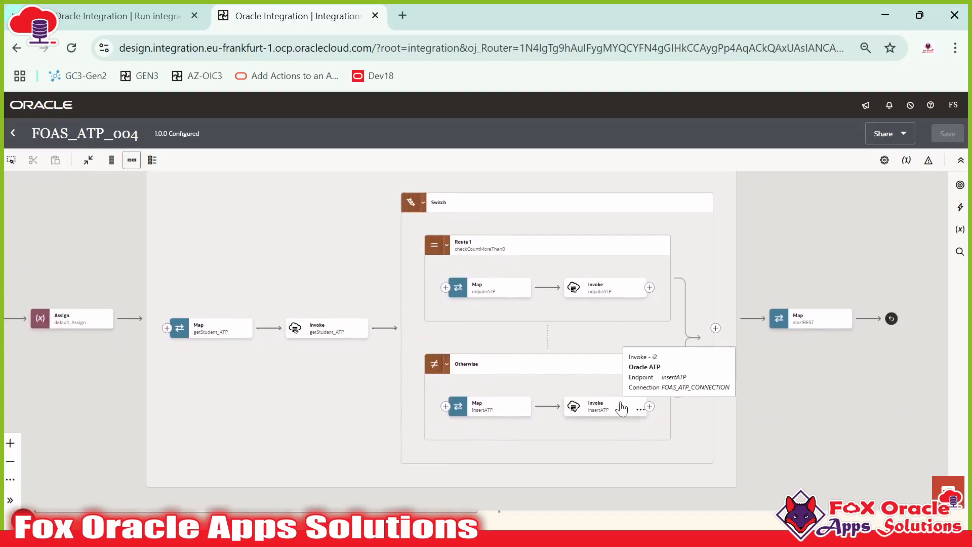
pyautogui.moveTo(628, 395)
pyautogui.moveTo(275, 254); pyautogui.dragTo(333, 332)
pyautogui.moveTo(306, 289); pyautogui.dragTo(480, 275)
pyautogui.moveTo(423, 314); pyautogui.dragTo(205, 246)
pyautogui.moveTo(534, 367); pyautogui.dragTo(501, 322)
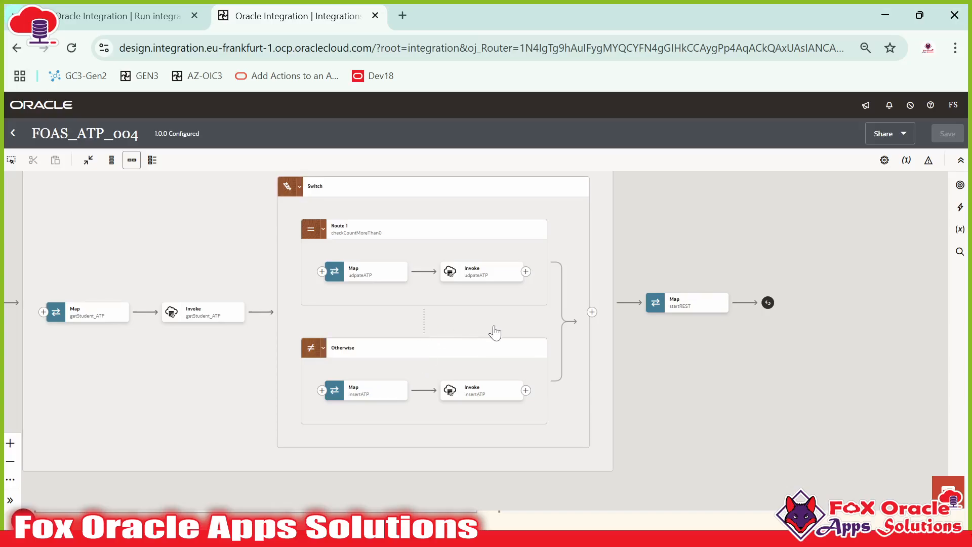
pyautogui.moveTo(495, 332); pyautogui.dragTo(673, 352)
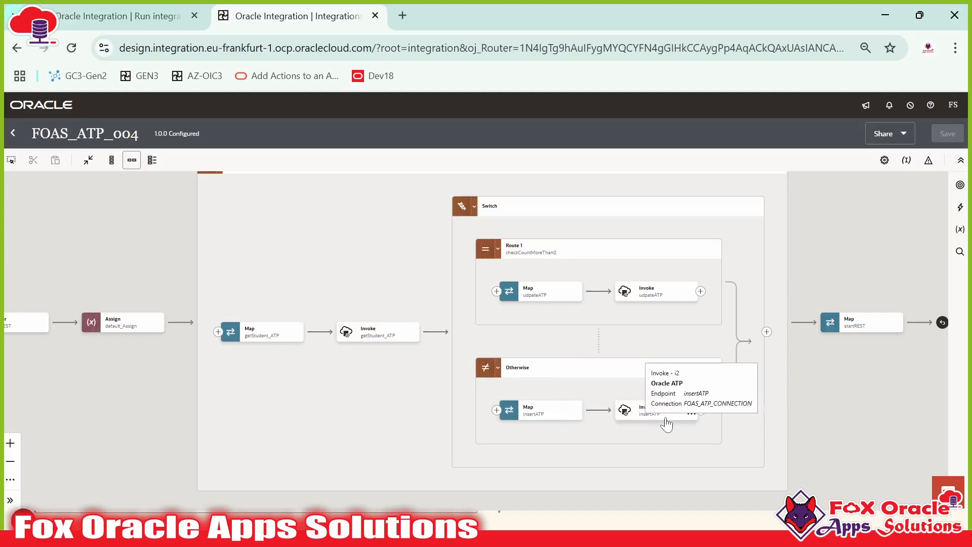
# Step: Select the insertATP invoke, then recentre the flow on the For each loop
pyautogui.click(656, 416)
pyautogui.moveTo(648, 404); pyautogui.dragTo(596, 439)
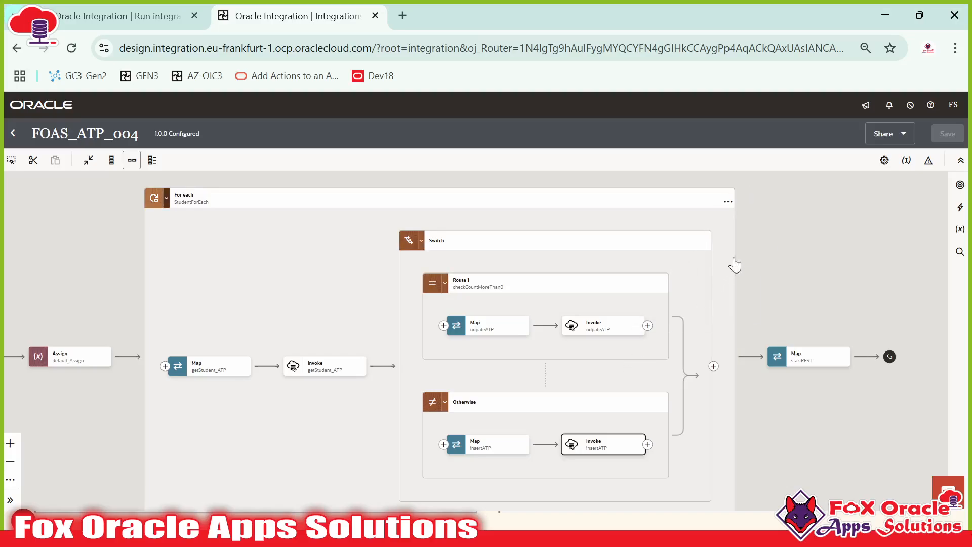
pyautogui.moveTo(718, 278); pyautogui.dragTo(758, 308)
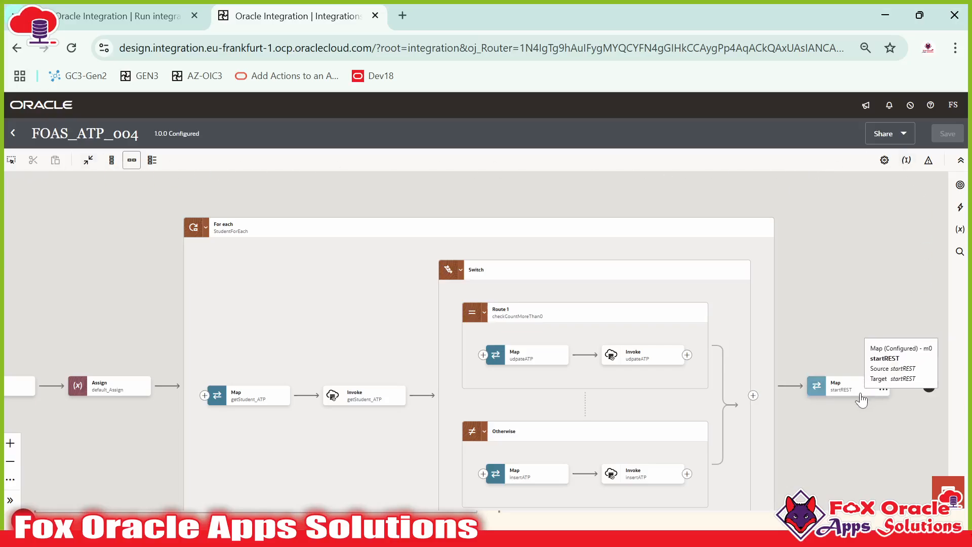
pyautogui.moveTo(839, 412); pyautogui.dragTo(813, 410)
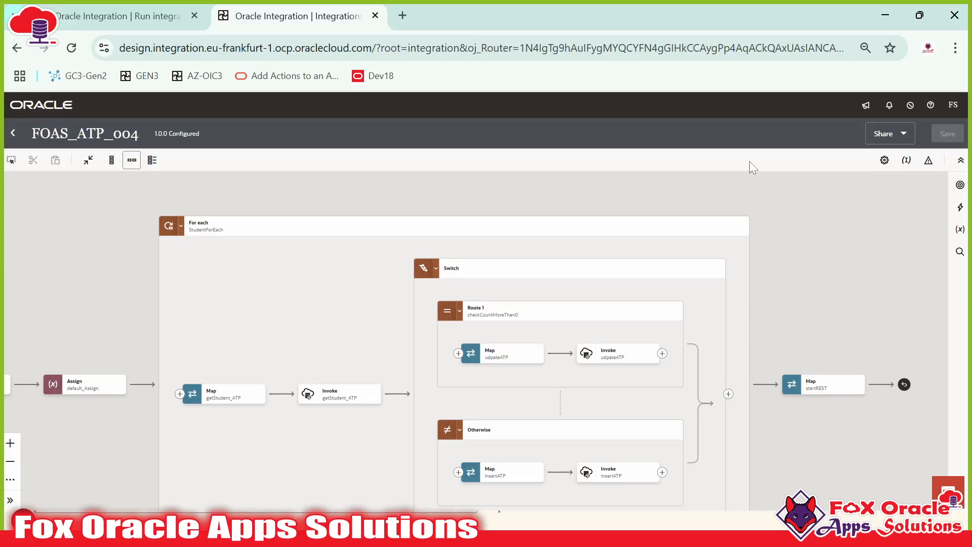
pyautogui.moveTo(753, 250); pyautogui.dragTo(764, 212)
pyautogui.moveTo(326, 262); pyautogui.dragTo(488, 279)
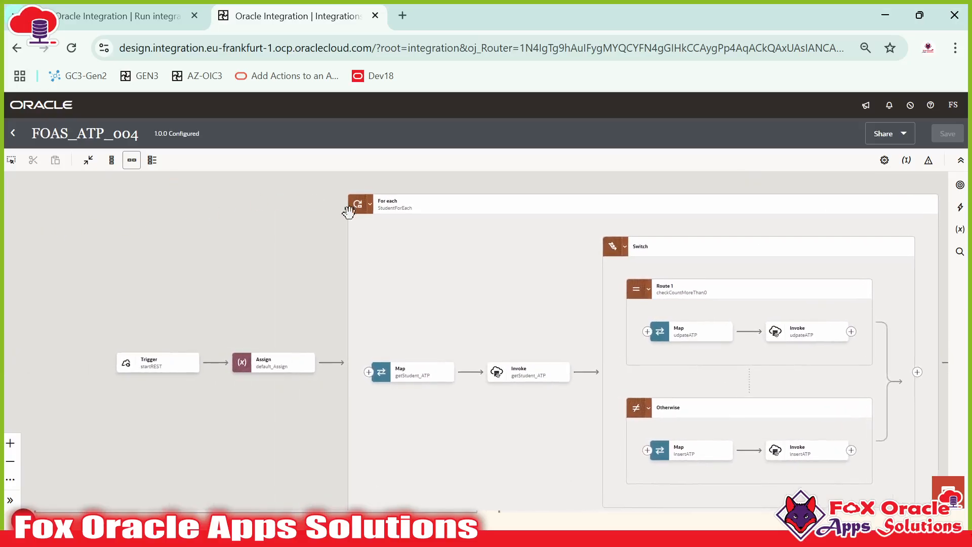
pyautogui.moveTo(451, 308); pyautogui.dragTo(20, 322)
pyautogui.moveTo(601, 305); pyautogui.dragTo(871, 285)
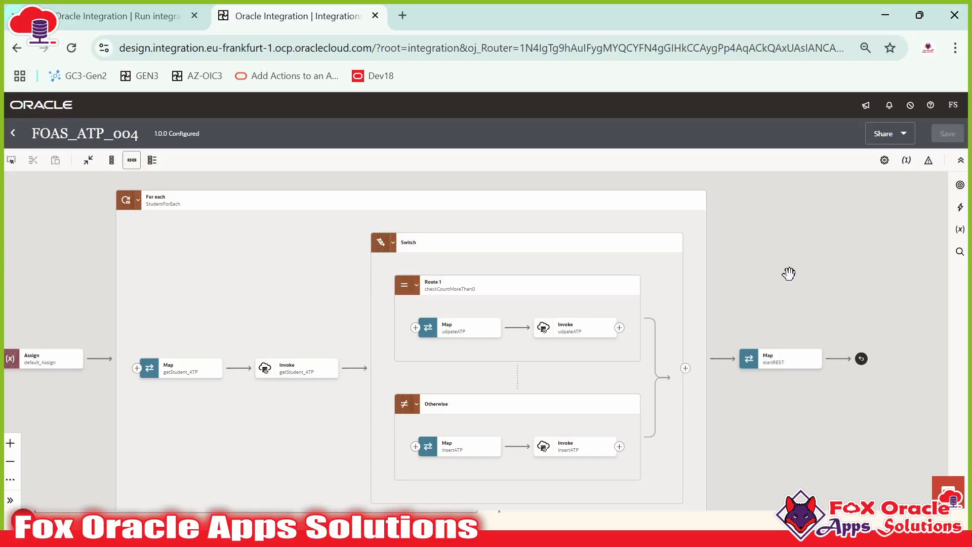
# Step: Check the business identifiers panel, then switch the canvas to the global fault handler view
pyautogui.click(911, 164)
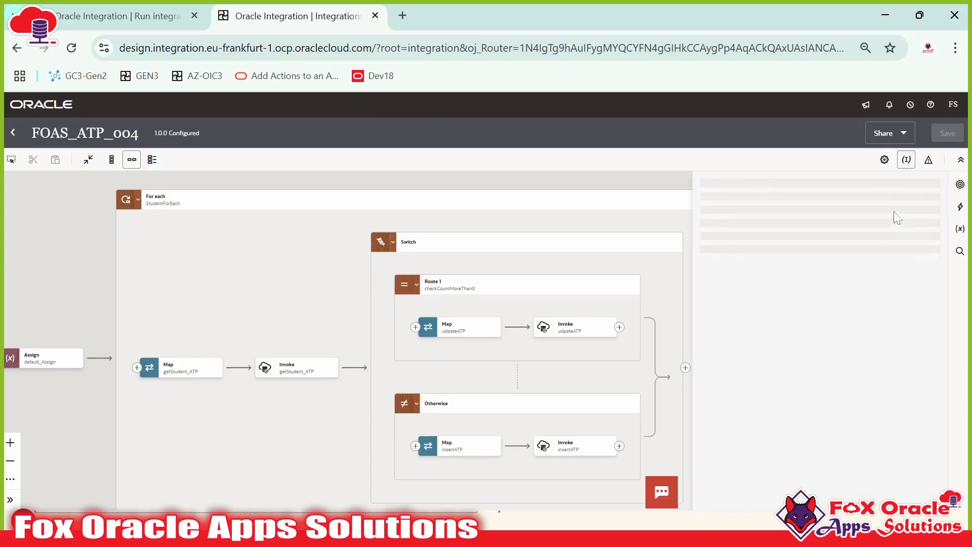
pyautogui.click(907, 161)
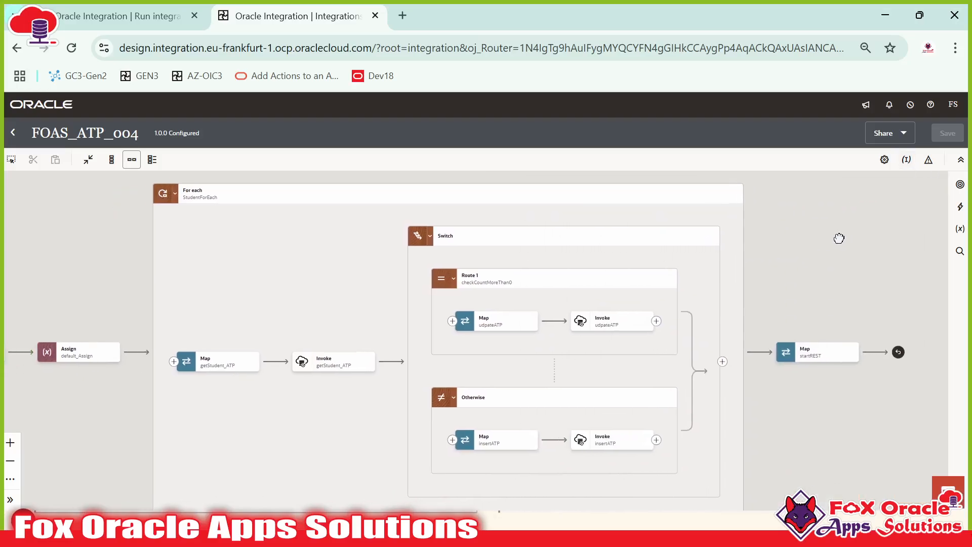
pyautogui.click(929, 163)
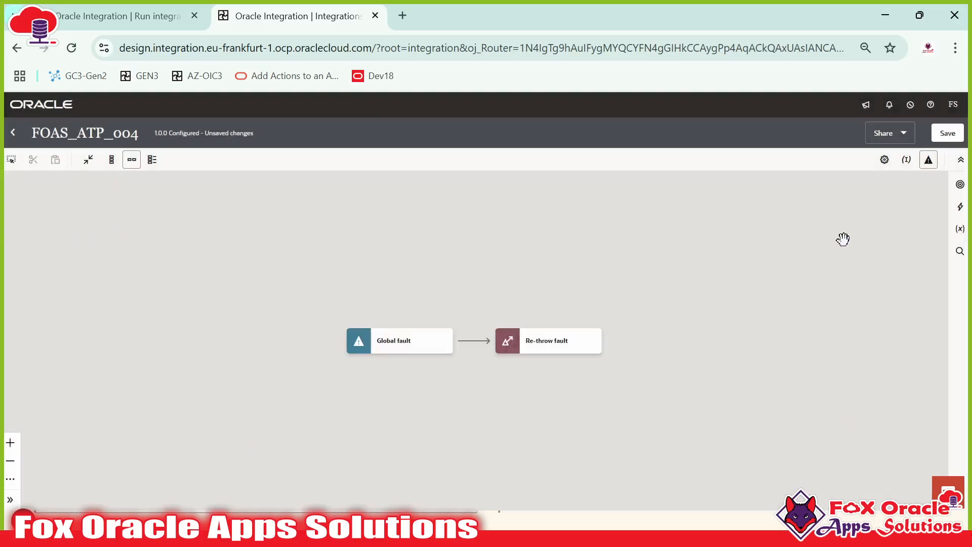
pyautogui.click(931, 163)
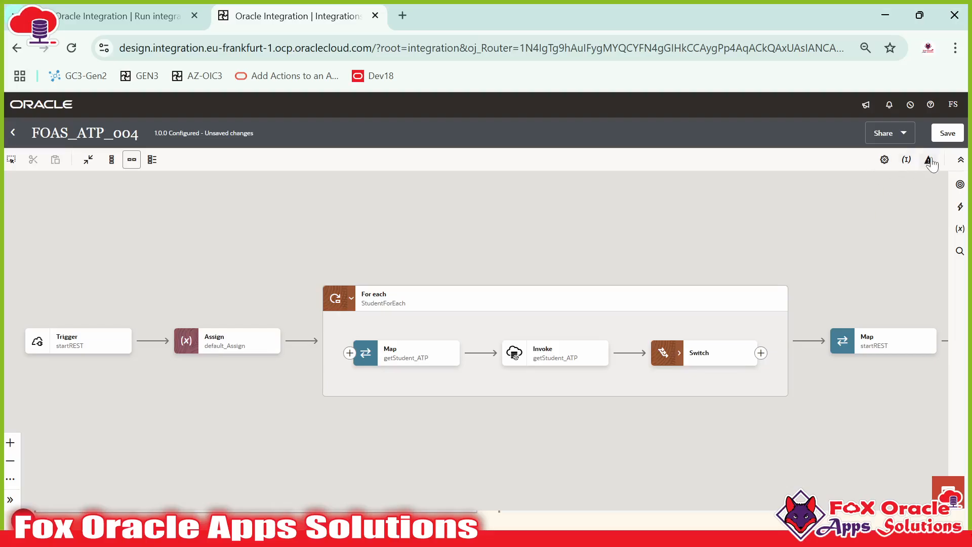
pyautogui.click(927, 160)
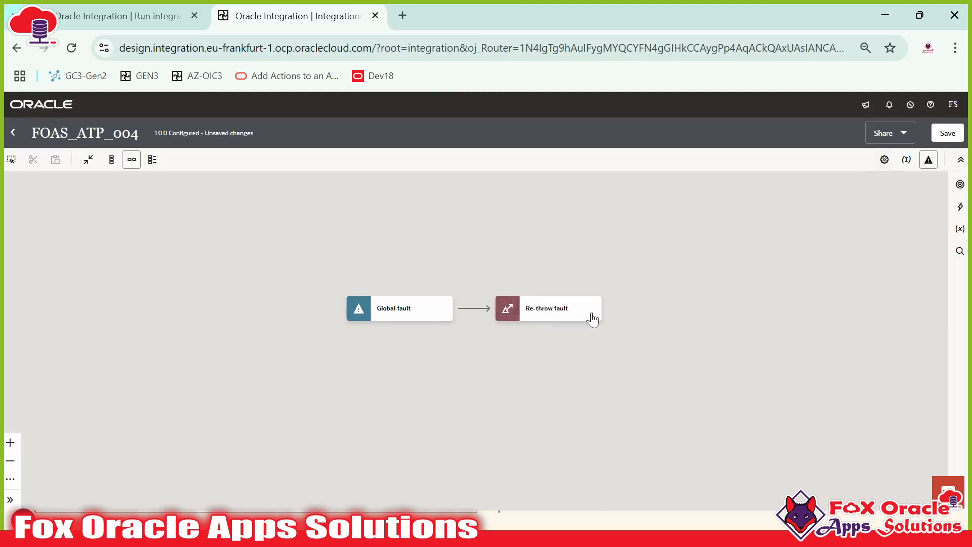
# Step: Select the Re-throw fault step and add a new action on the connector before it
pyautogui.moveTo(560, 319)
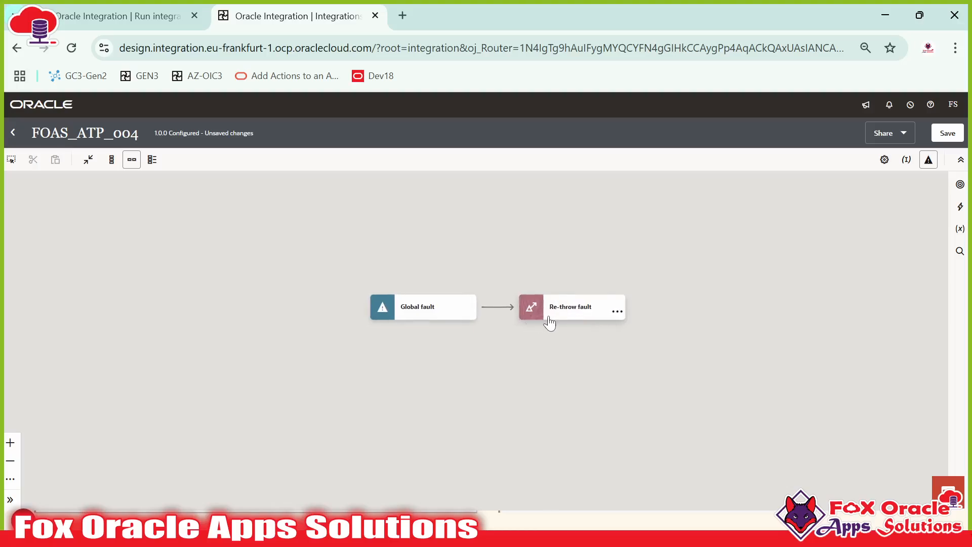
pyautogui.click(580, 318)
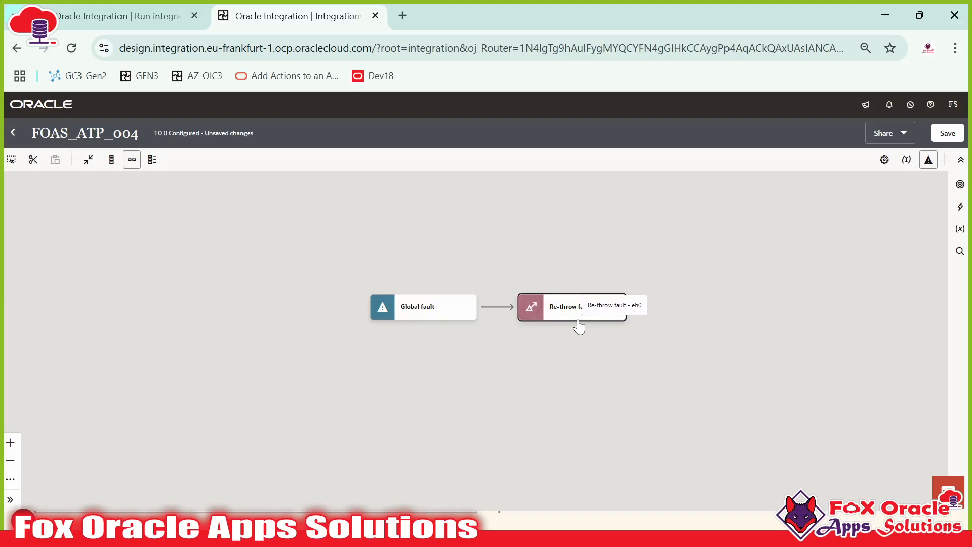
pyautogui.moveTo(497, 308)
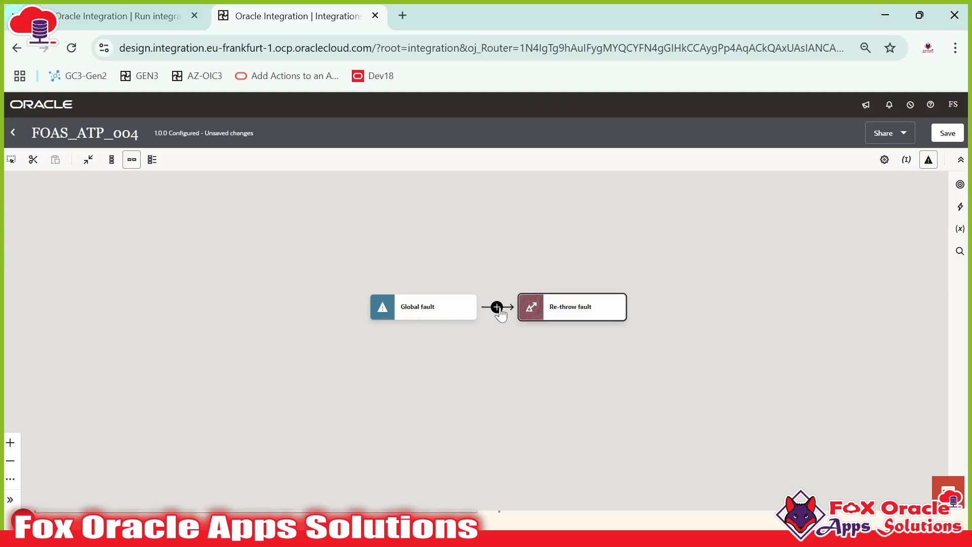
pyautogui.click(497, 307)
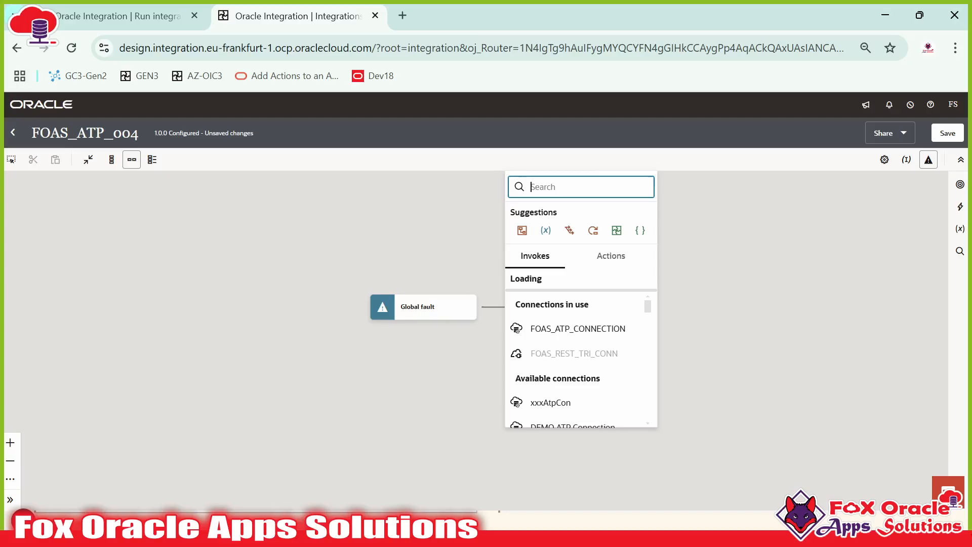
# Step: Search 'noti' and add a Notification action after Global fault
pyautogui.write('note')
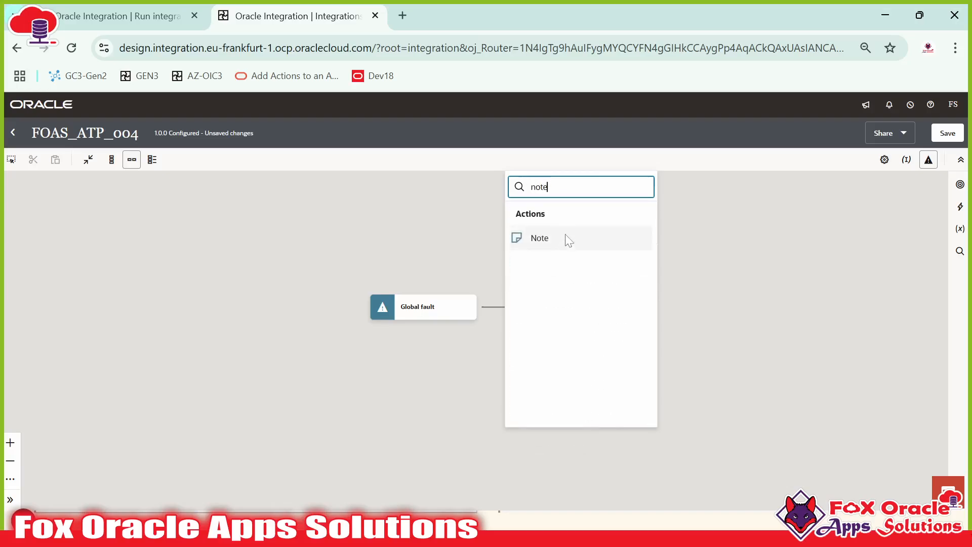
pyautogui.press('BackSpace')
pyautogui.write('i')
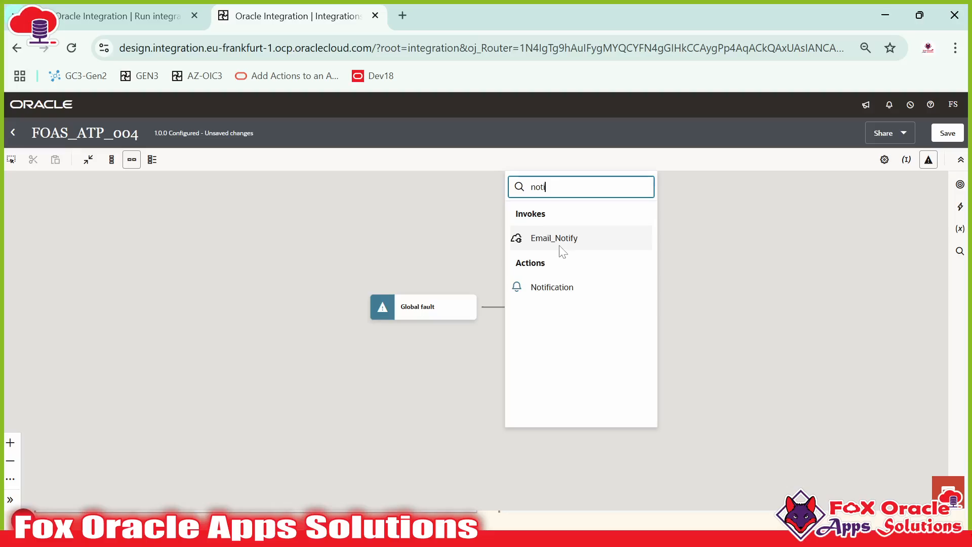
pyautogui.click(550, 287)
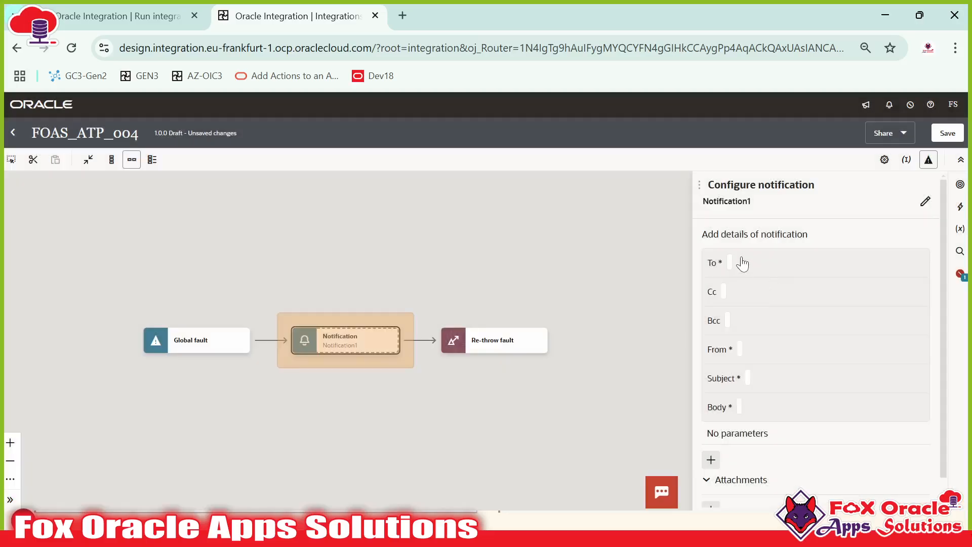
# Step: Rename the notification step to globalNotification
pyautogui.click(924, 201)
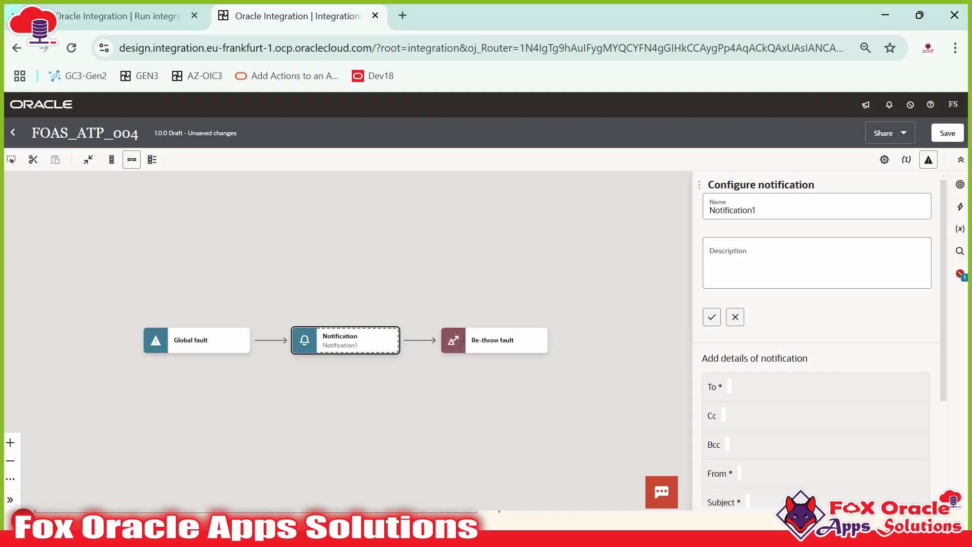
pyautogui.click(764, 209)
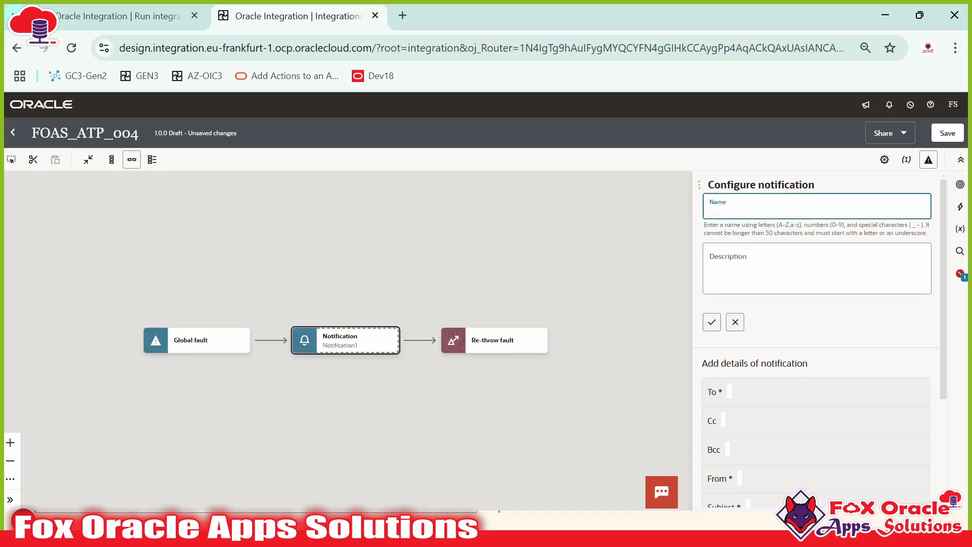
pyautogui.write('glog')
pyautogui.write('bal')
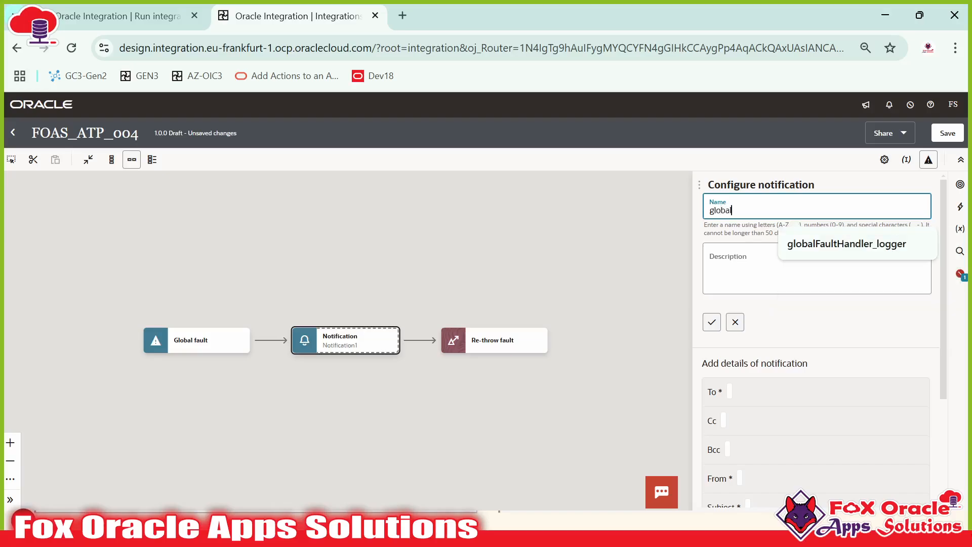
pyautogui.write('Notification')
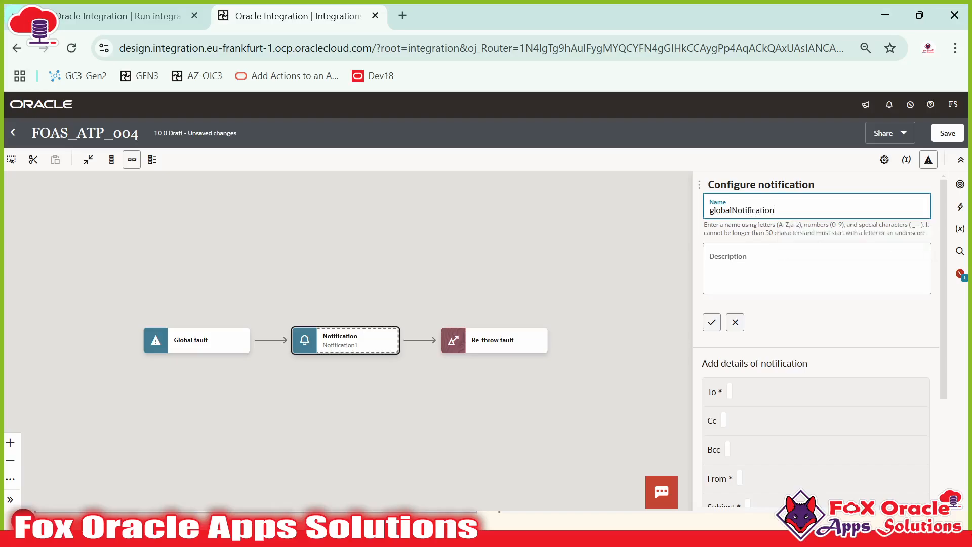
pyautogui.click(711, 322)
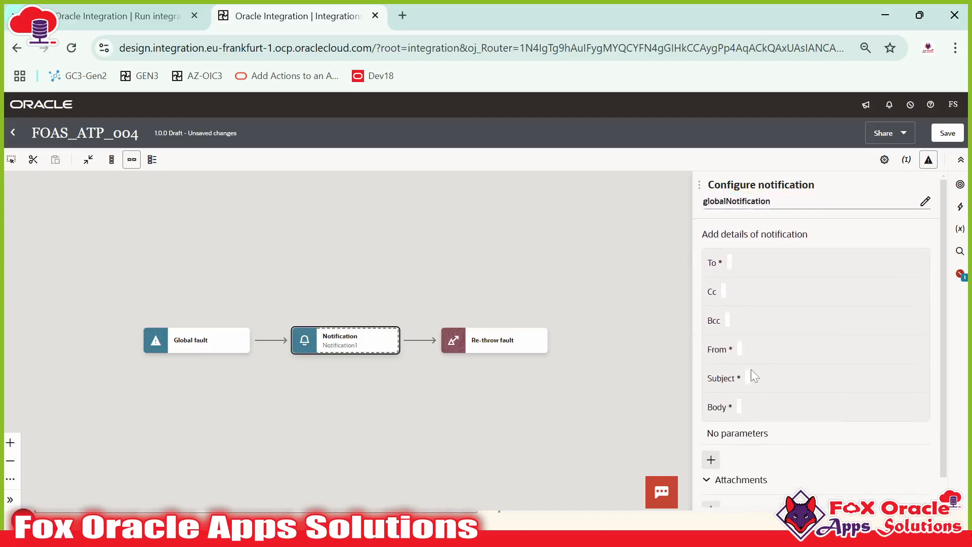
pyautogui.click(730, 265)
# Step: Enter the recipient e-mail address in To and leave Cc and Bcc empty
pyautogui.click(742, 310)
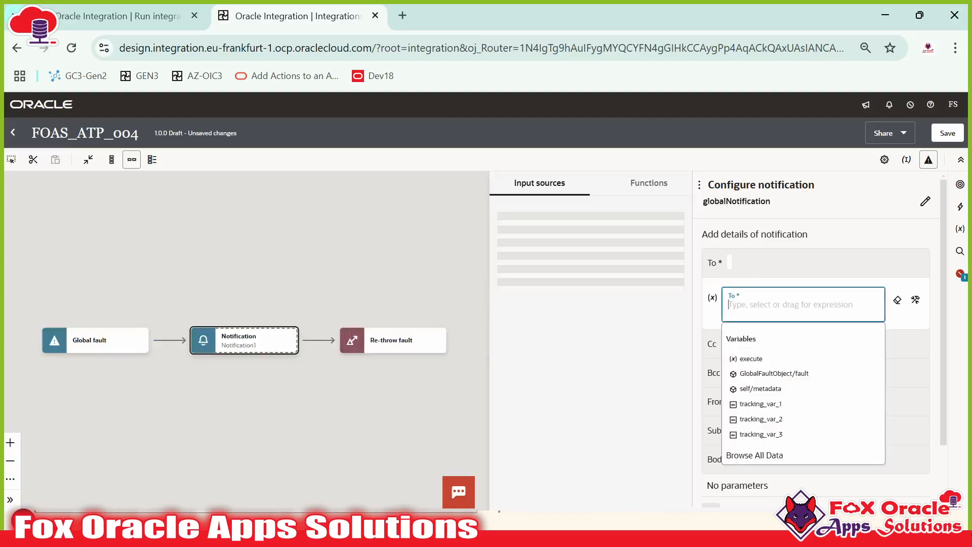
pyautogui.write("'")
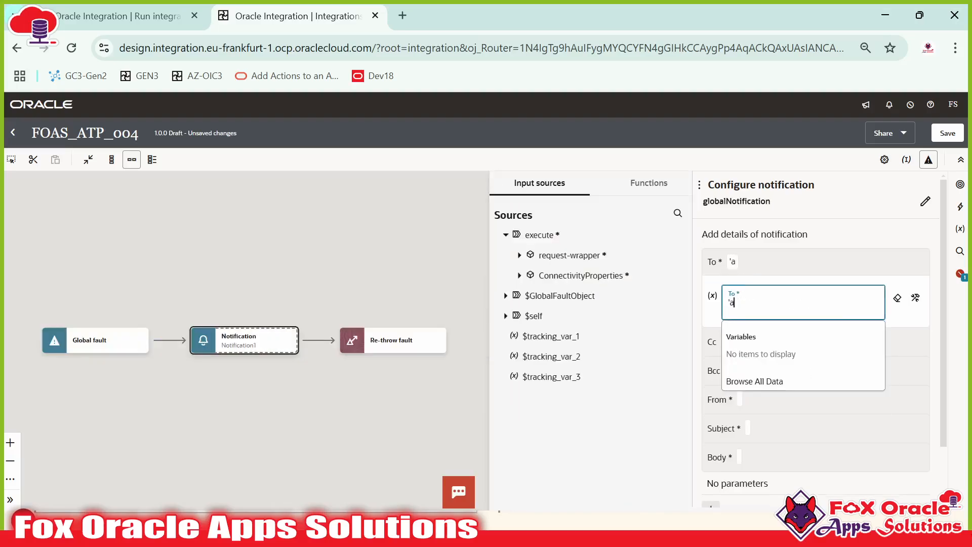
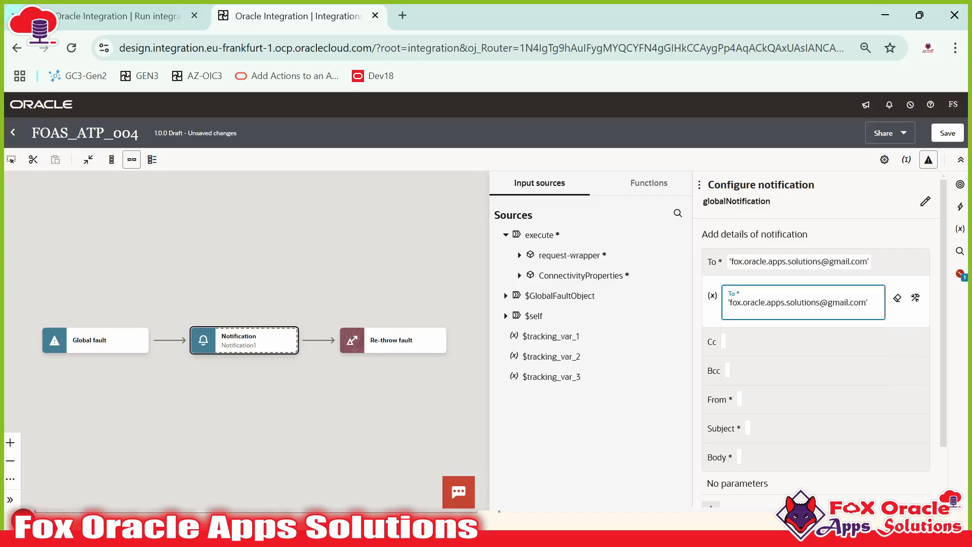
pyautogui.click(725, 342)
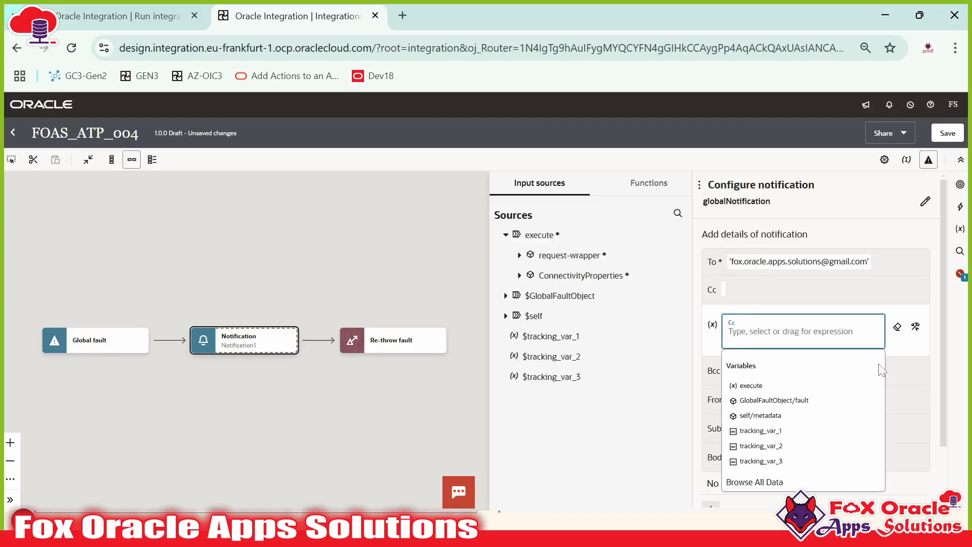
pyautogui.click(711, 380)
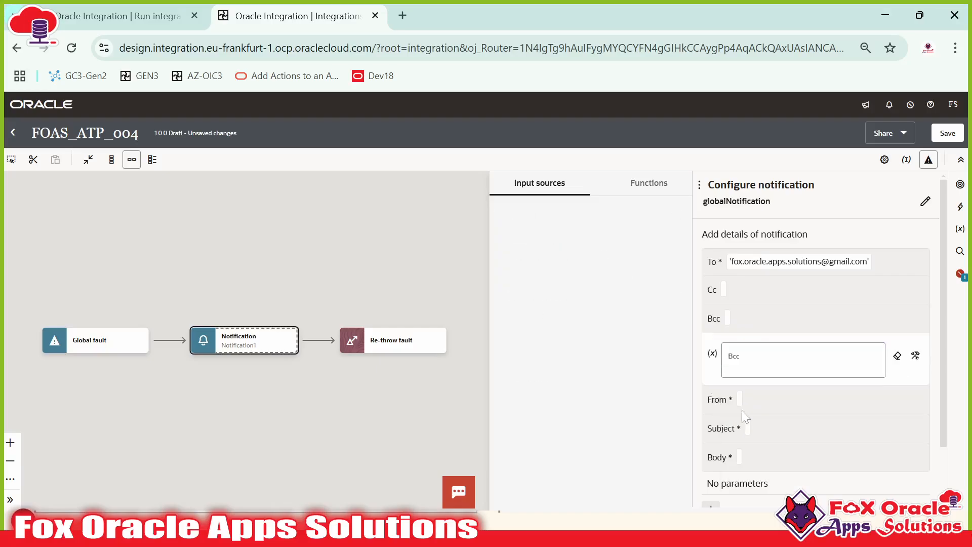
# Step: Set the From field to the no-reply Oracle sender address
pyautogui.click(740, 401)
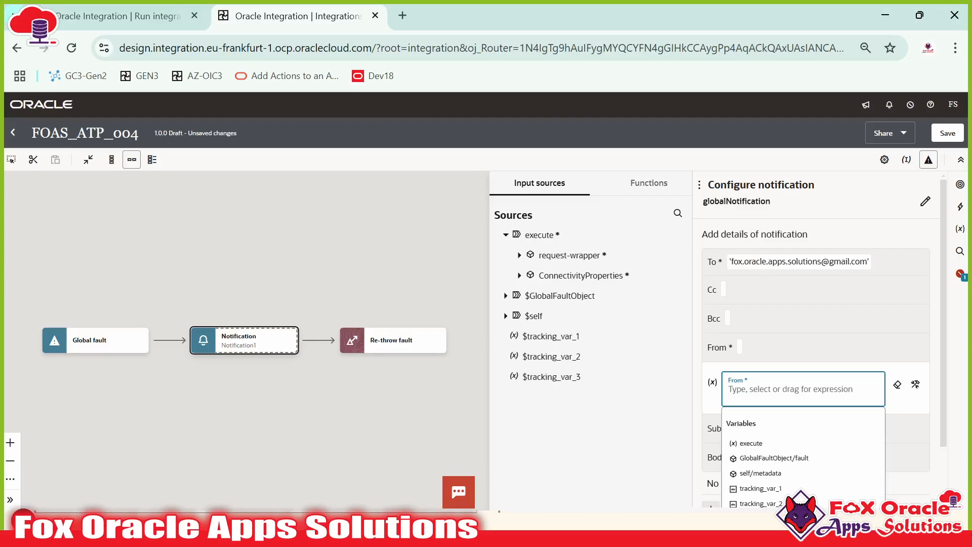
pyautogui.write("'npo")
pyautogui.press('BackSpace')
pyautogui.press('BackSpace')
pyautogui.press('BackSpace')
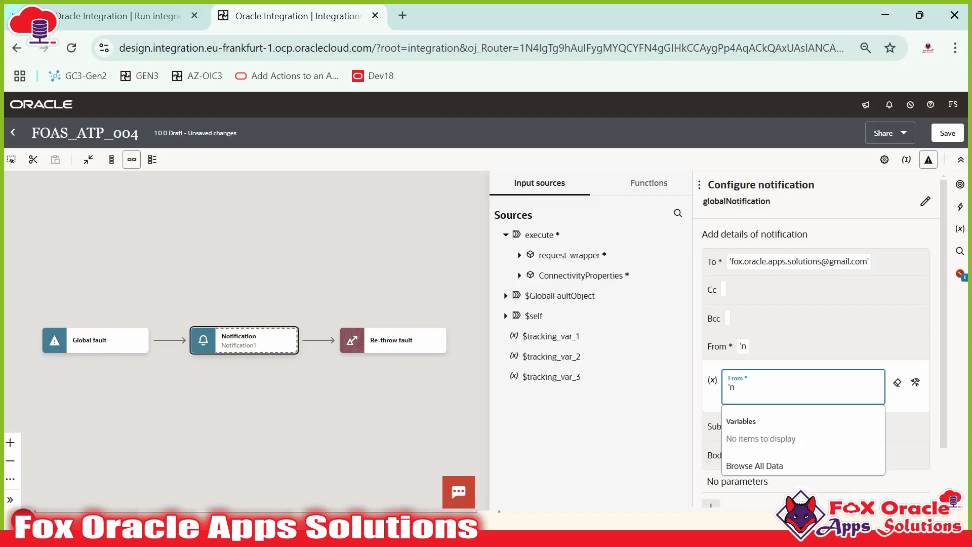
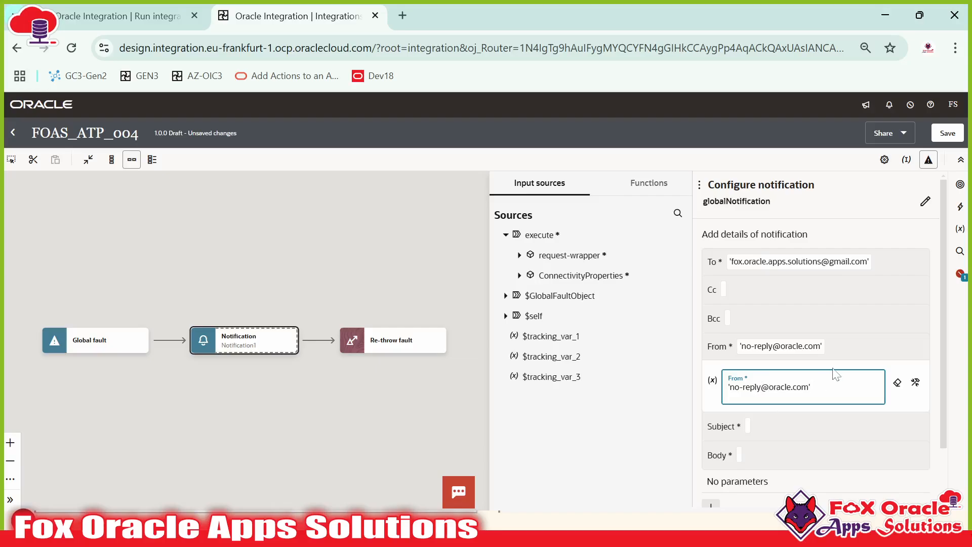
pyautogui.click(752, 428)
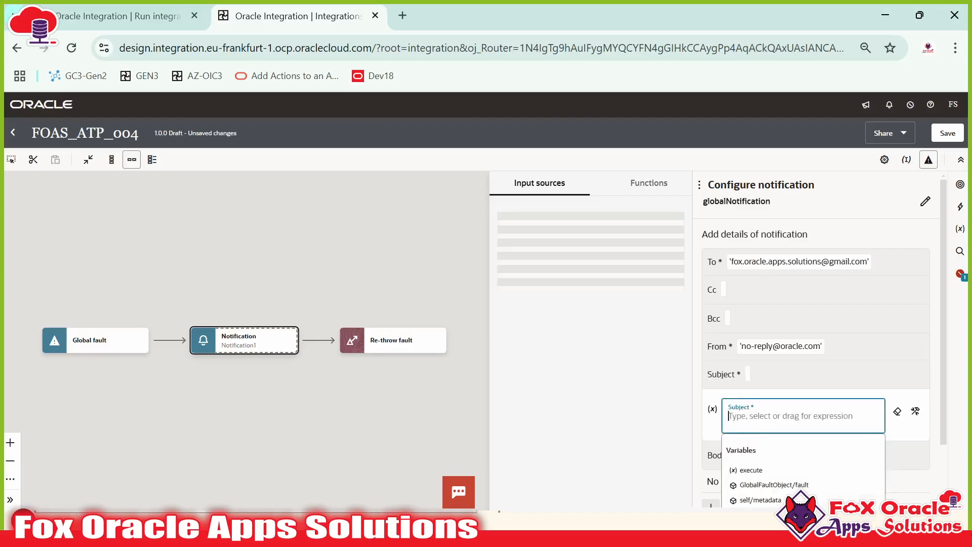
# Step: Set the notification subject to 'Error in integration : Global Fault'
pyautogui.write("'Global")
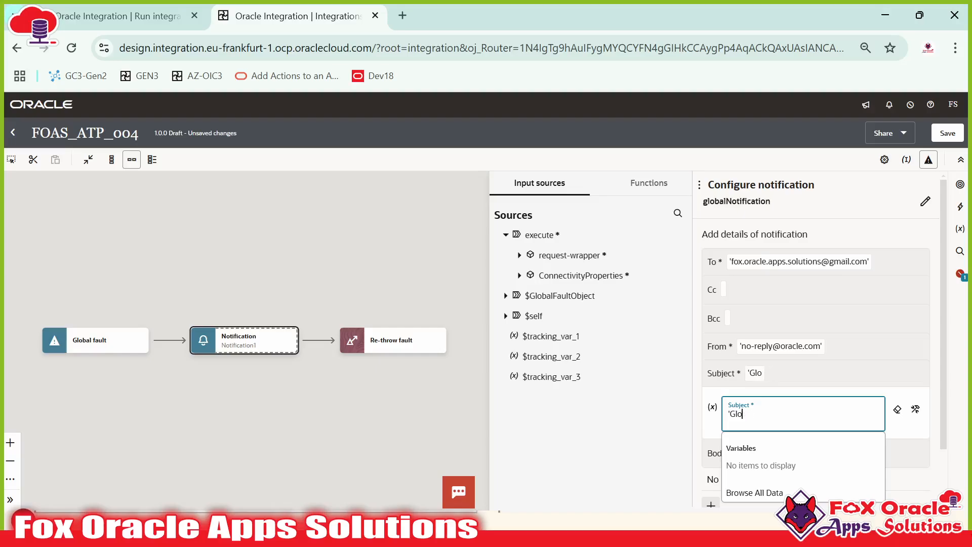
pyautogui.press('BackSpace')
pyautogui.press('BackSpace')
pyautogui.write('Error in Ine')
pyautogui.press('BackSpace')
pyautogui.press('BackSpace')
pyautogui.write('integration')
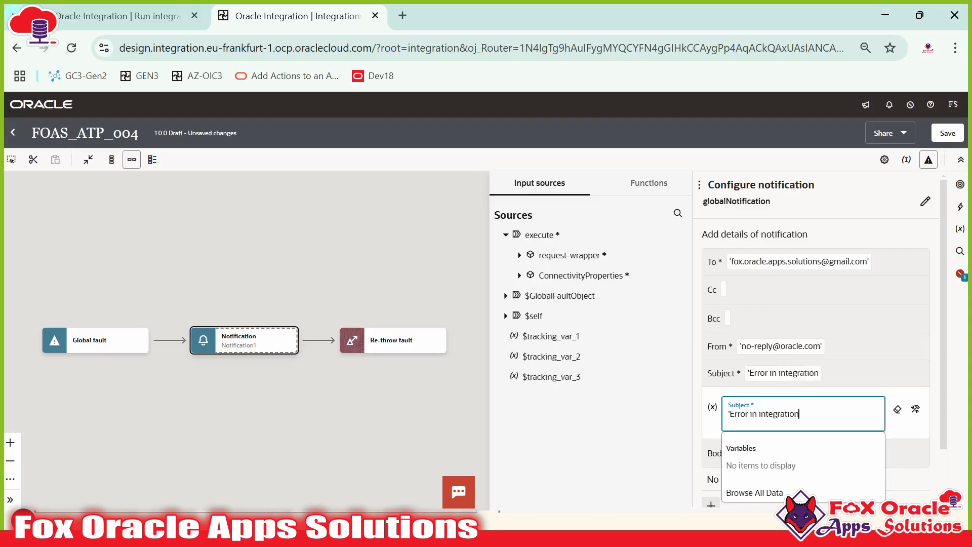
pyautogui.write(' : Global ')
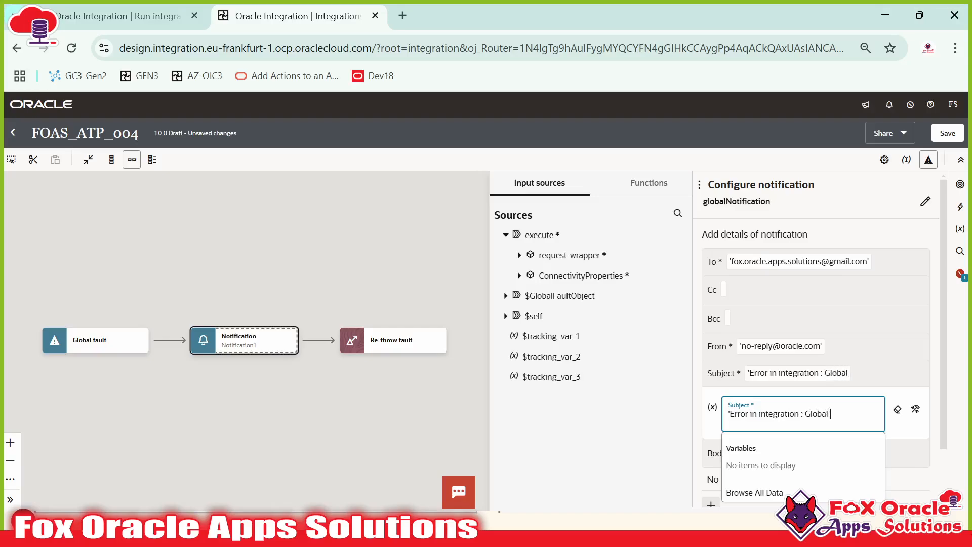
pyautogui.write("Fault'")
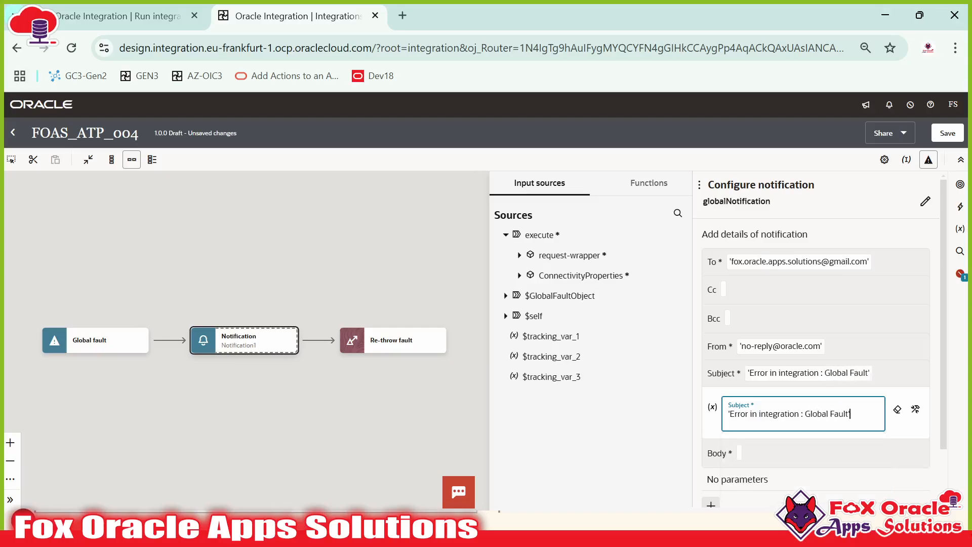
# Step: Write the body 'Hi Team, Integration got errored out…' signed 'Regards: OIC Support Team'
pyautogui.click(739, 455)
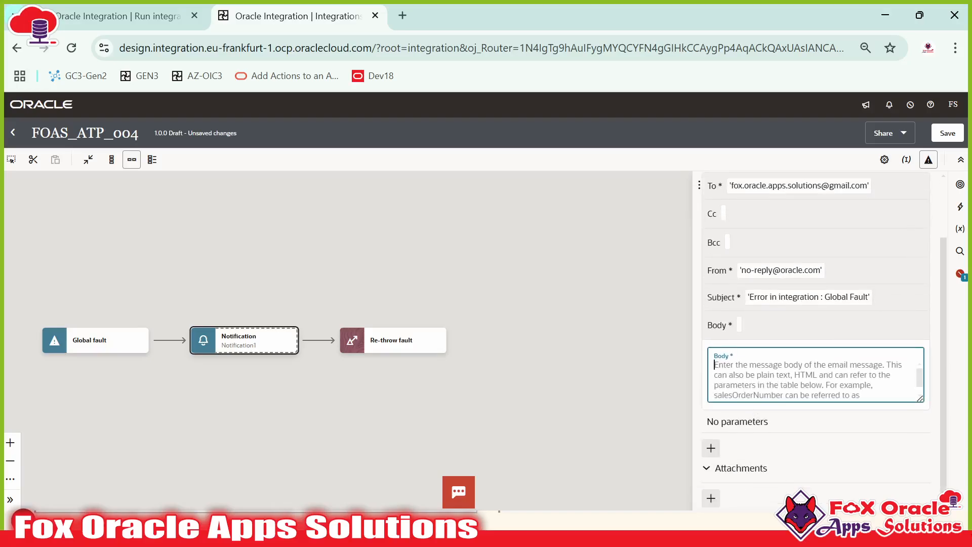
pyautogui.write('Hi Team,')
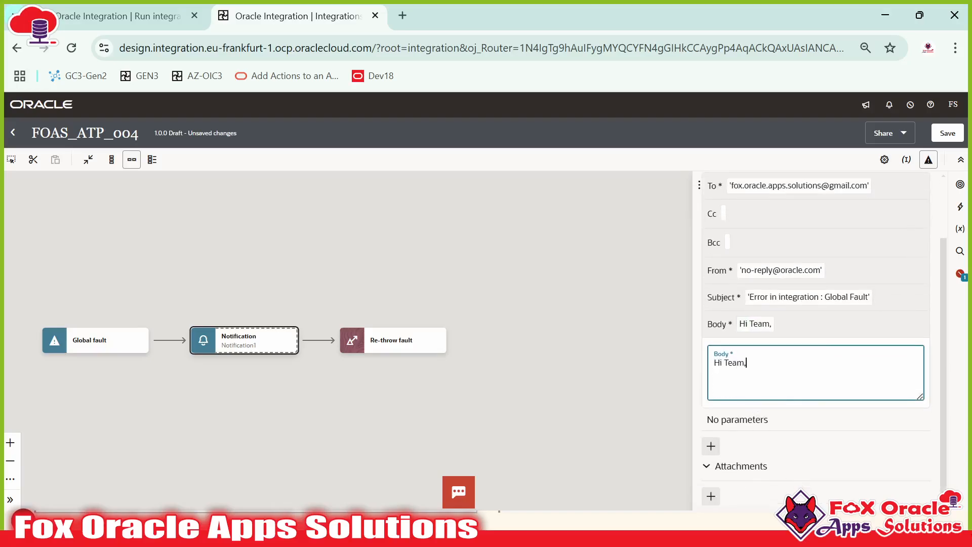
pyautogui.write('Integration got e')
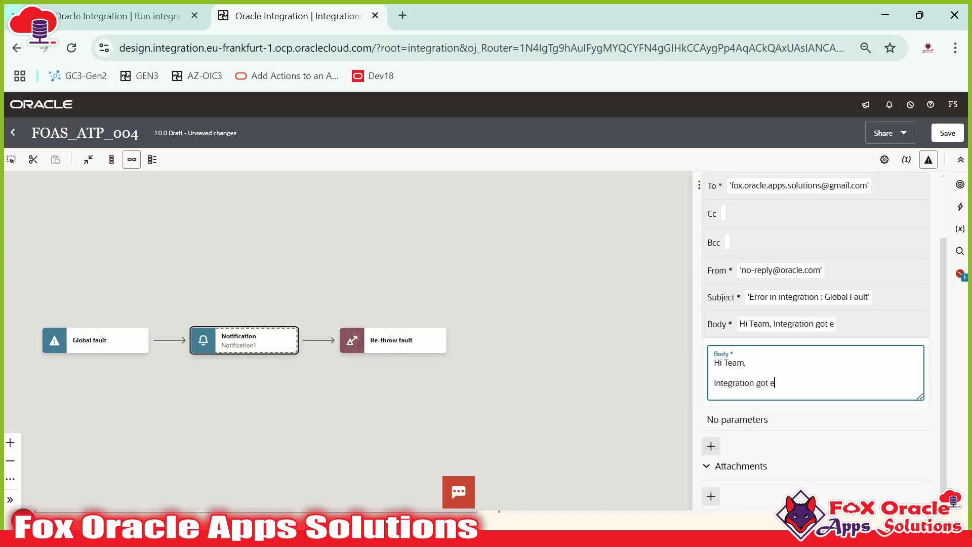
pyautogui.write('rrored out and')
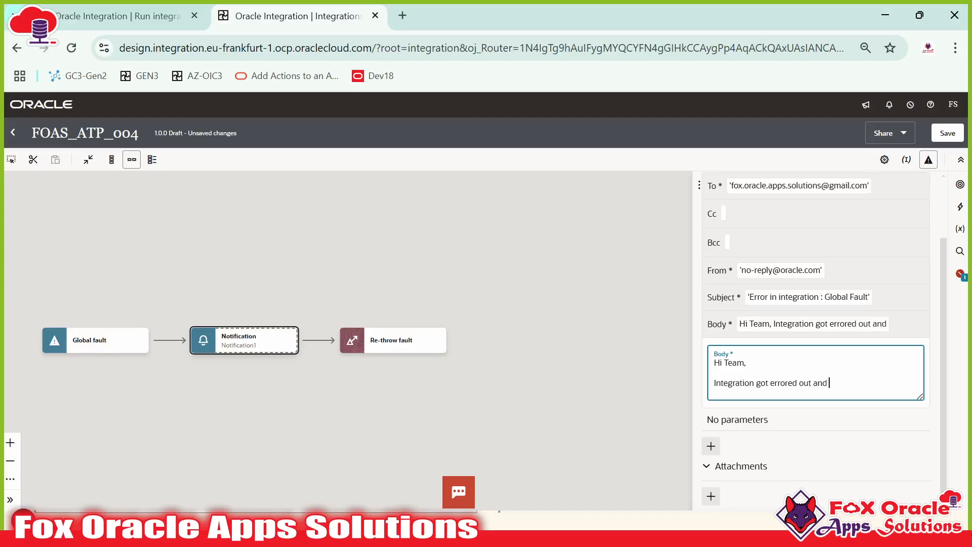
pyautogui.write(' error has been captured in global fa')
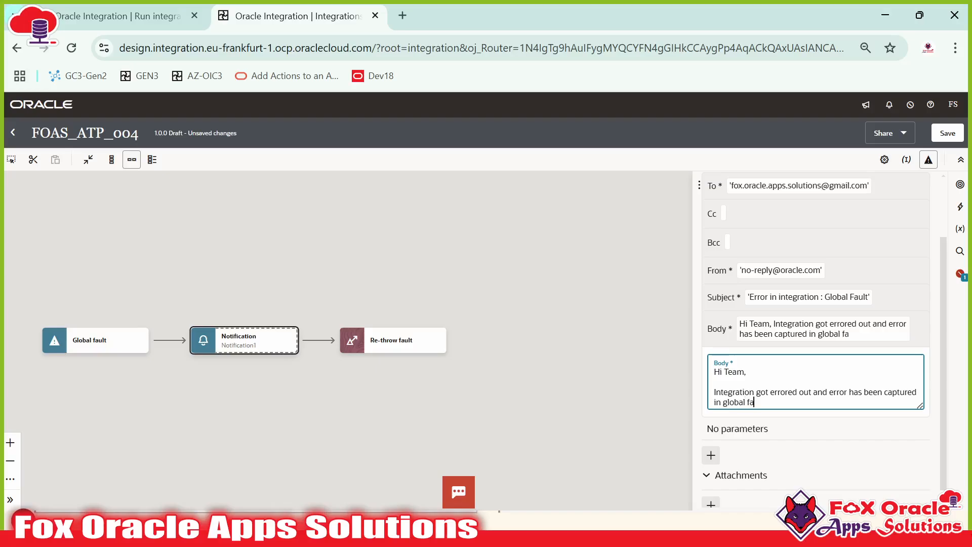
pyautogui.press('Return')
pyautogui.press('Return')
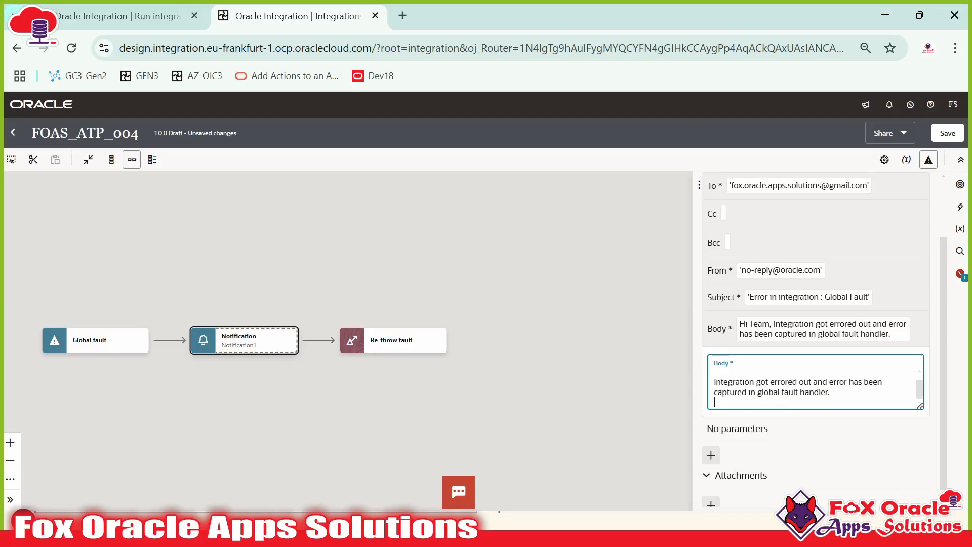
pyautogui.write('Regards:')
pyautogui.press('Return')
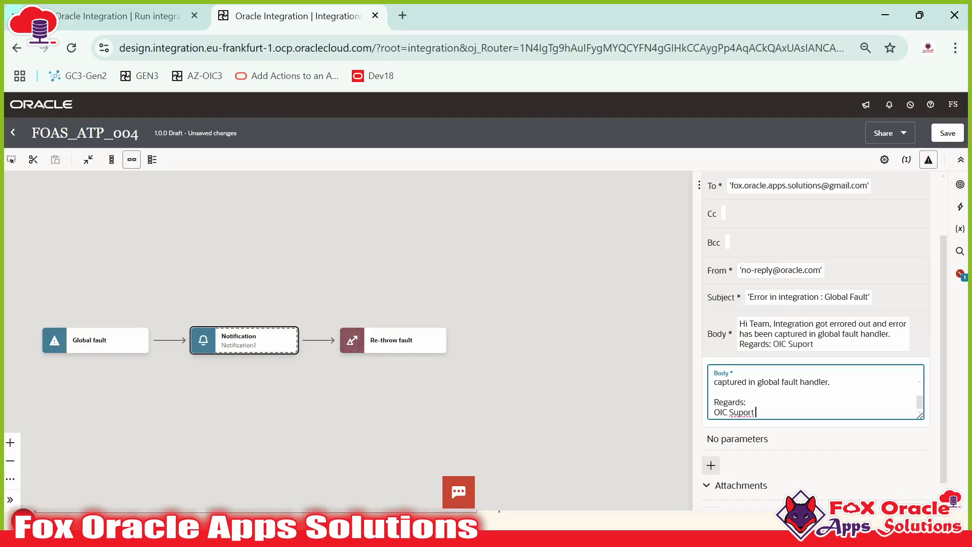
pyautogui.write('OIC Support Team')
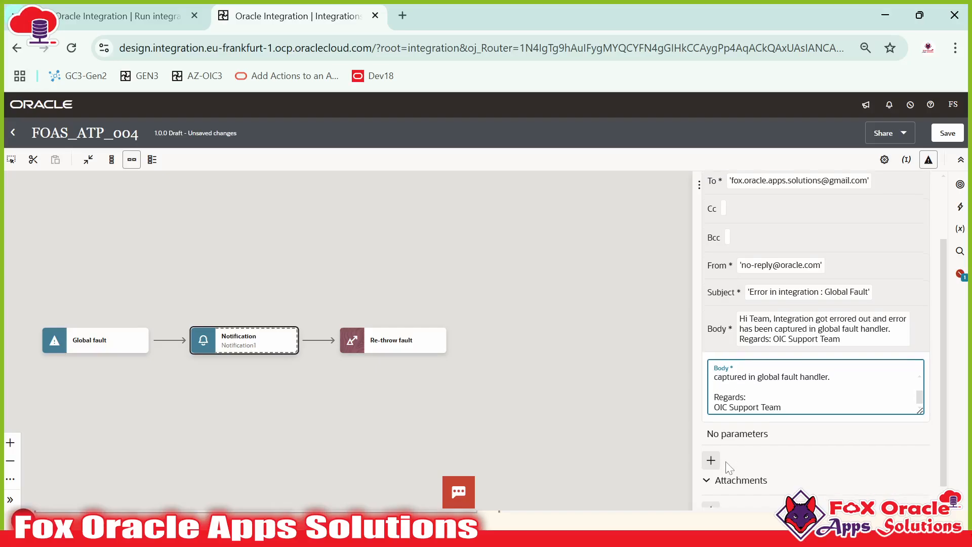
pyautogui.scroll(-1, 718, 452)
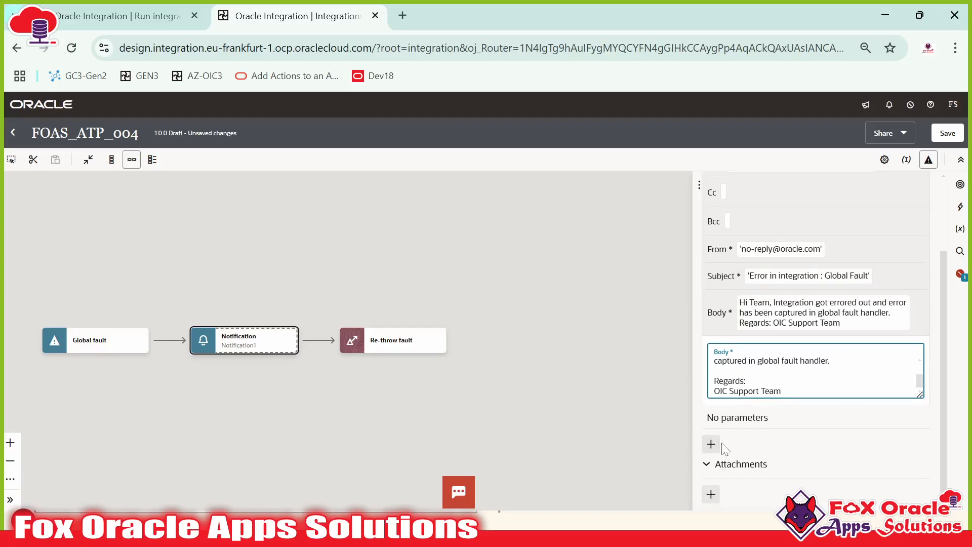
pyautogui.click(568, 334)
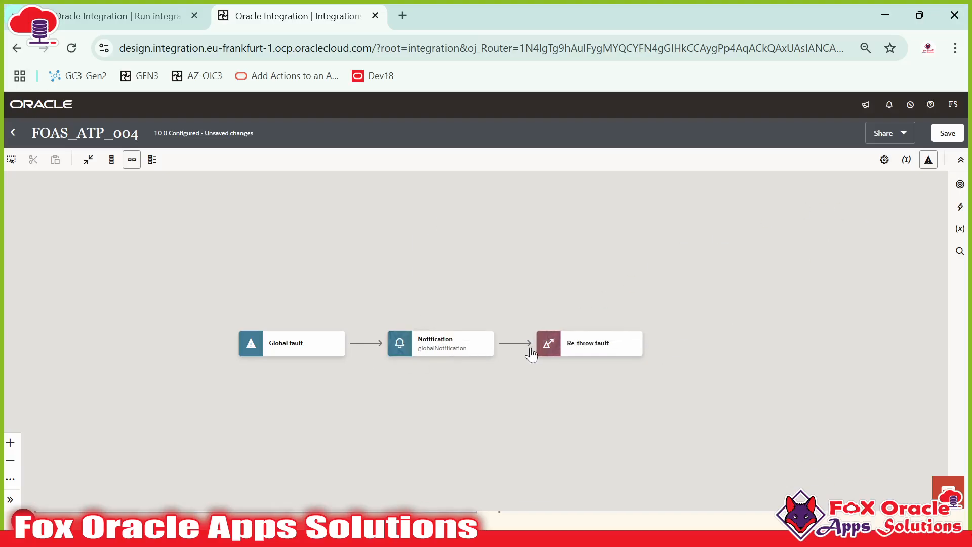
# Step: Save FOAS_ATP_004 and return to the integrations list
pyautogui.moveTo(437, 354)
pyautogui.click(943, 135)
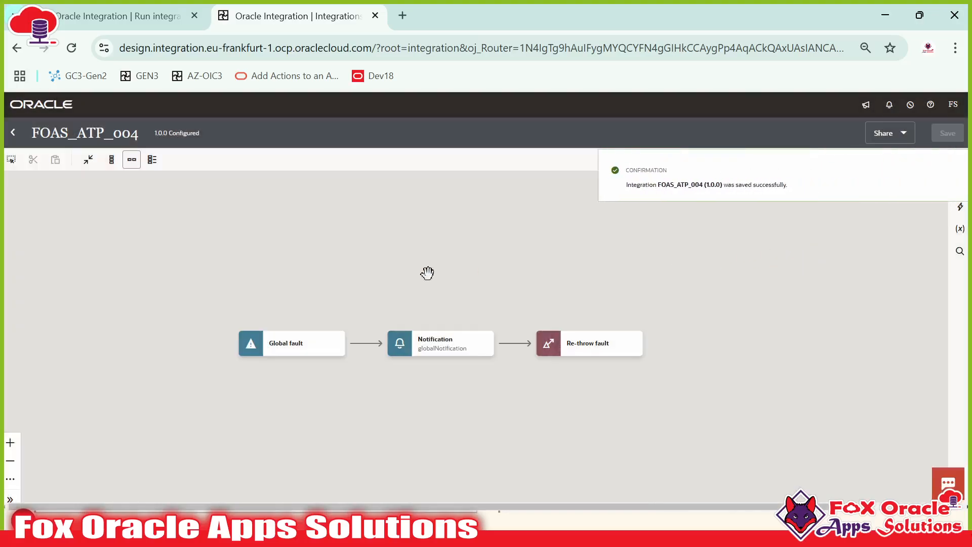
pyautogui.click(13, 132)
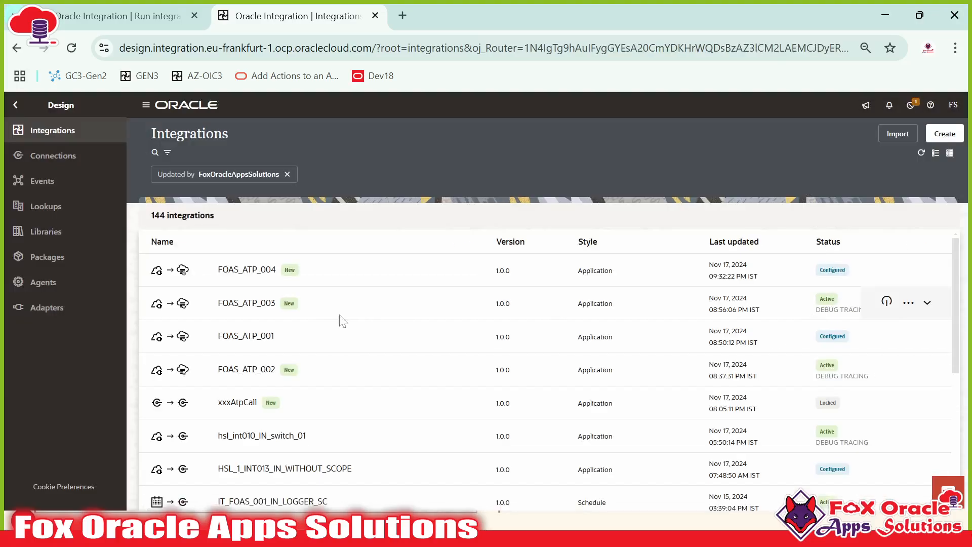
# Step: Activate FOAS_ATP_004, refresh to confirm it is Active, and choose Run from its actions
pyautogui.click(886, 272)
pyautogui.click(927, 487)
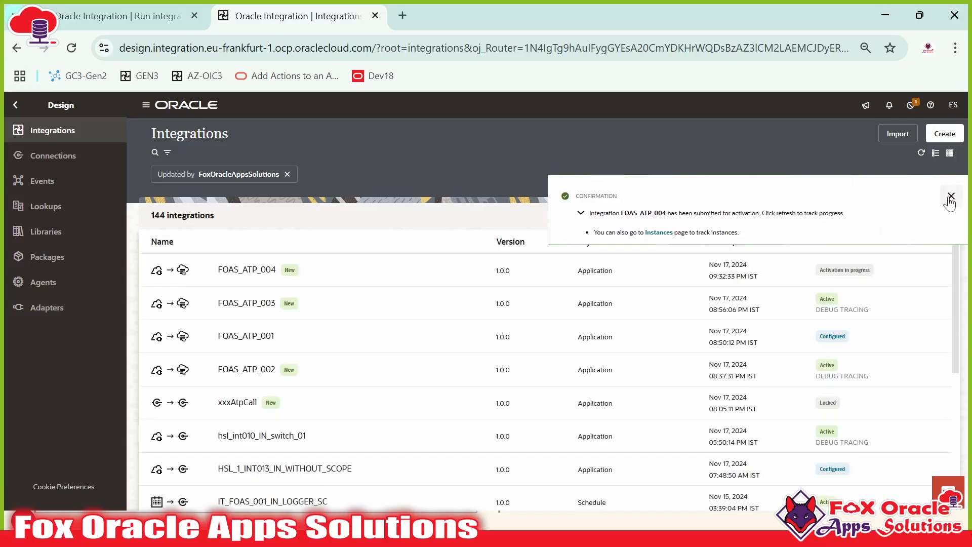
pyautogui.click(950, 198)
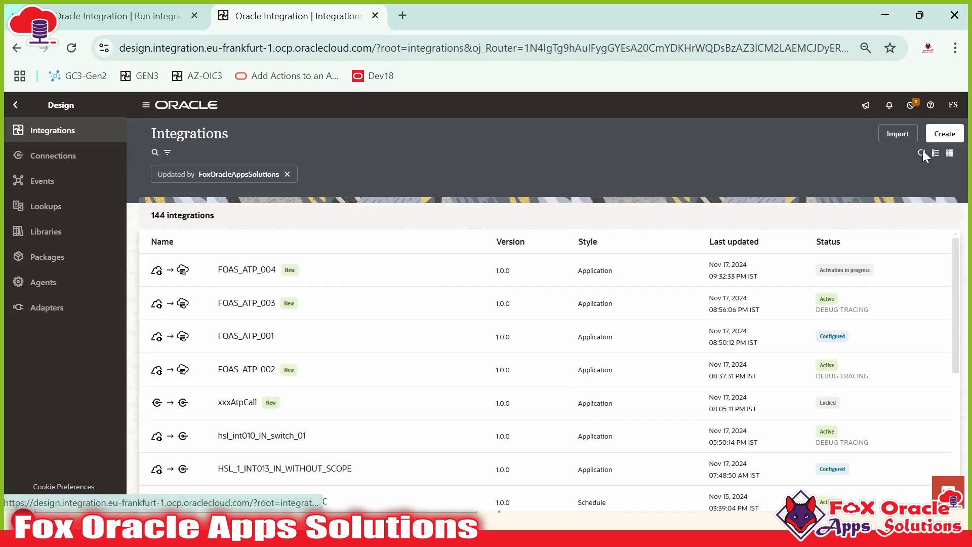
pyautogui.click(922, 152)
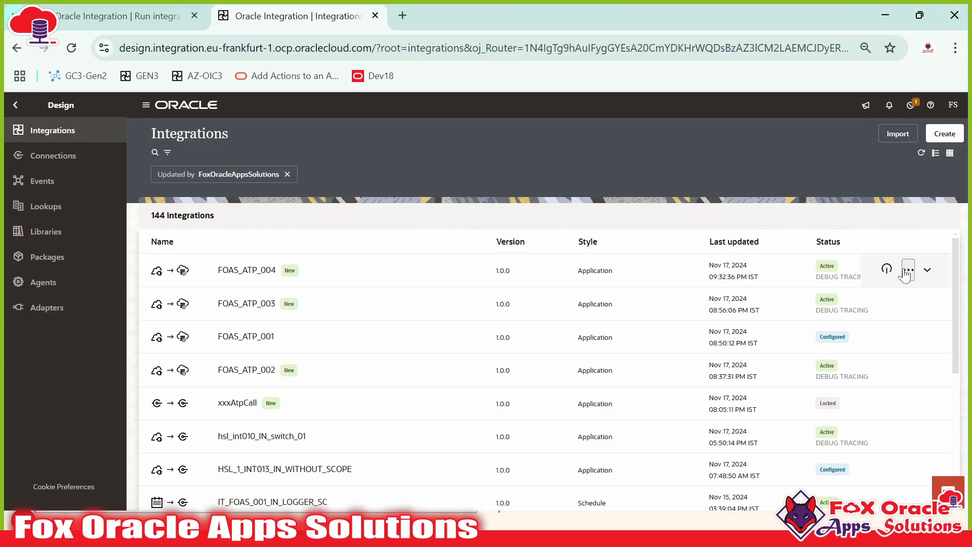
pyautogui.click(907, 270)
pyautogui.click(830, 372)
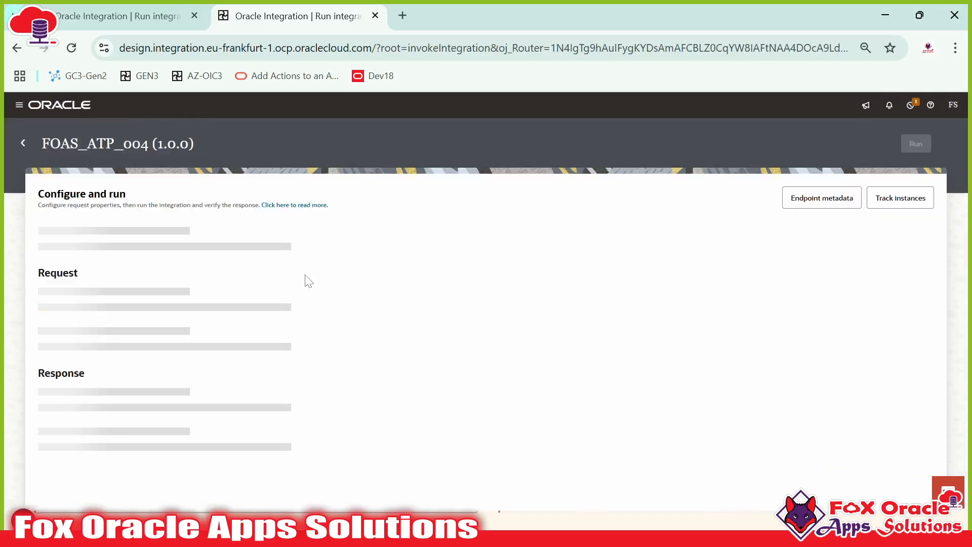
# Step: Clear the RollNo value in the request payload and run the test
pyautogui.click(167, 286)
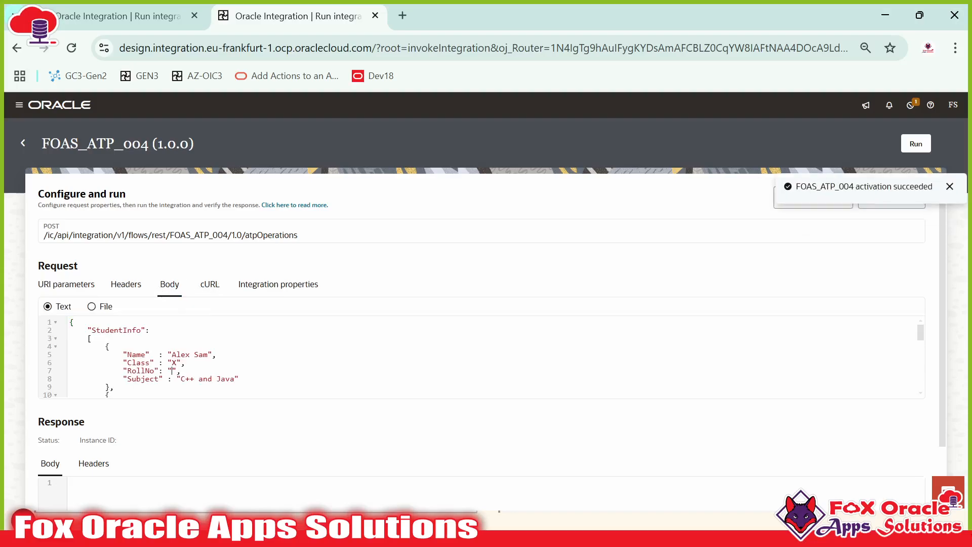
pyautogui.moveTo(131, 371); pyautogui.dragTo(172, 371)
pyautogui.click(177, 371)
pyautogui.click(915, 143)
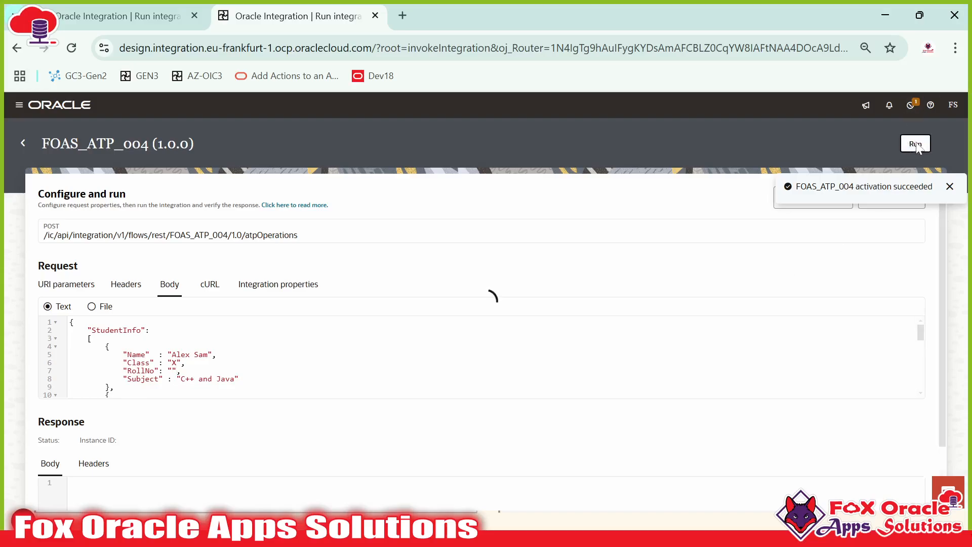
pyautogui.click(949, 187)
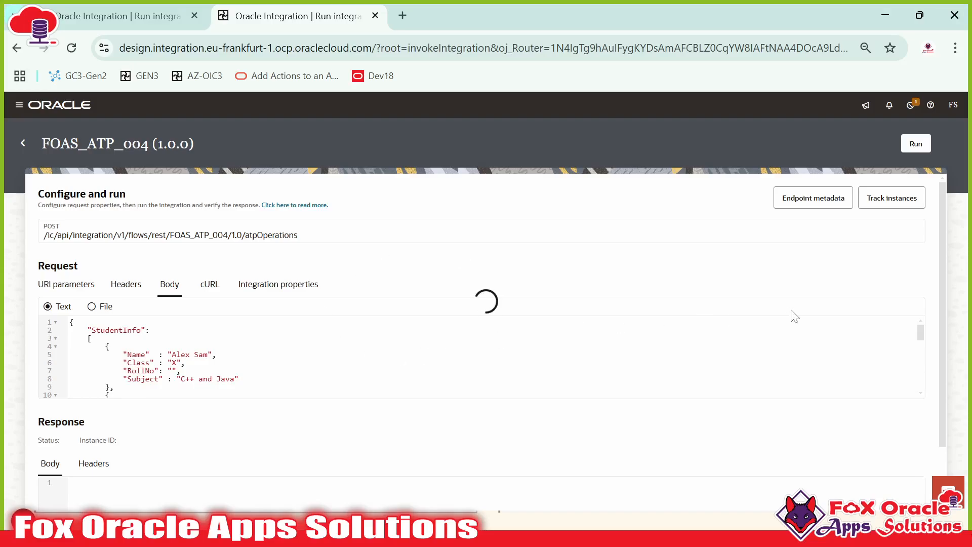
# Step: Scroll the 500 Internal Server Error response and highlight its ORA-01400 error lines
pyautogui.scroll(-2, 365, 370)
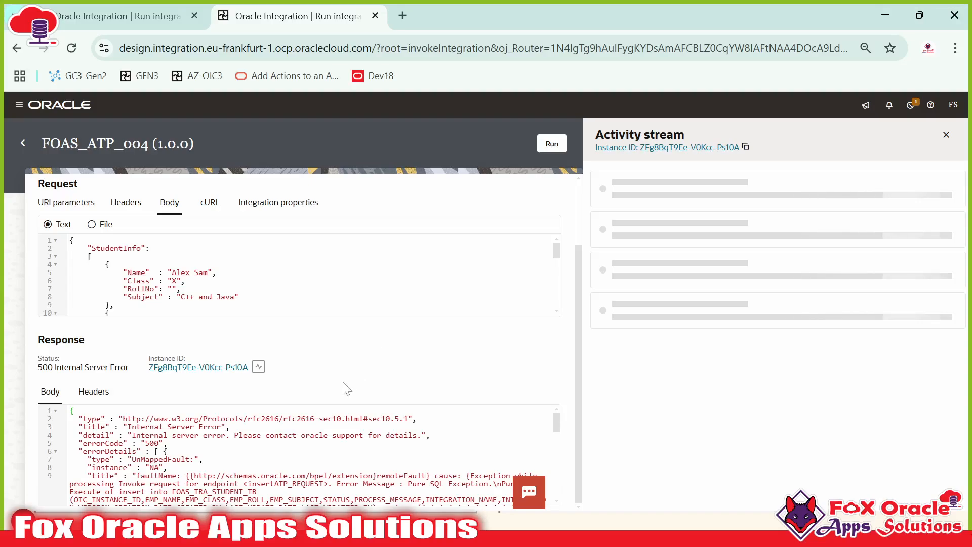
pyautogui.scroll(-5, 349, 445)
pyautogui.scroll(-1, 349, 446)
pyautogui.moveTo(191, 442); pyautogui.dragTo(294, 474)
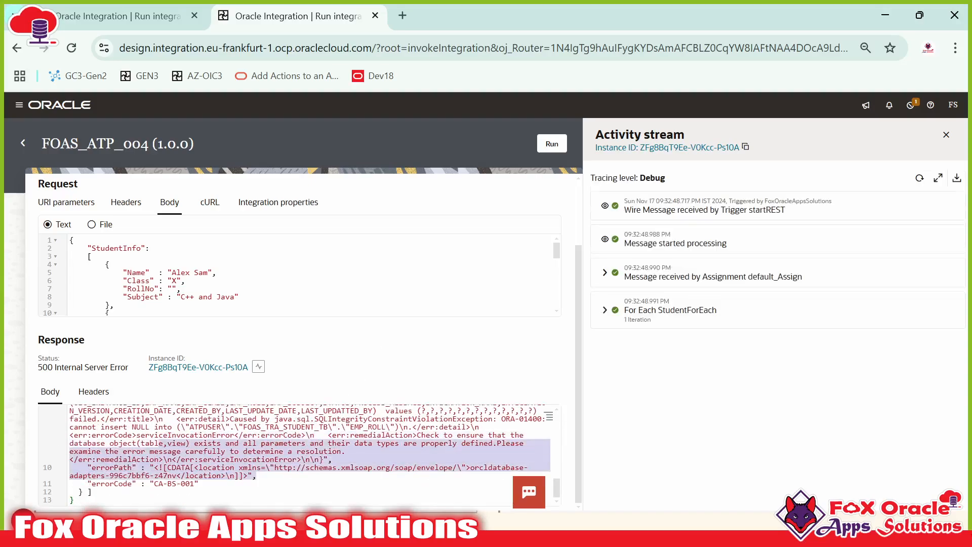
pyautogui.scroll(7, 304, 455)
pyautogui.scroll(3, 304, 354)
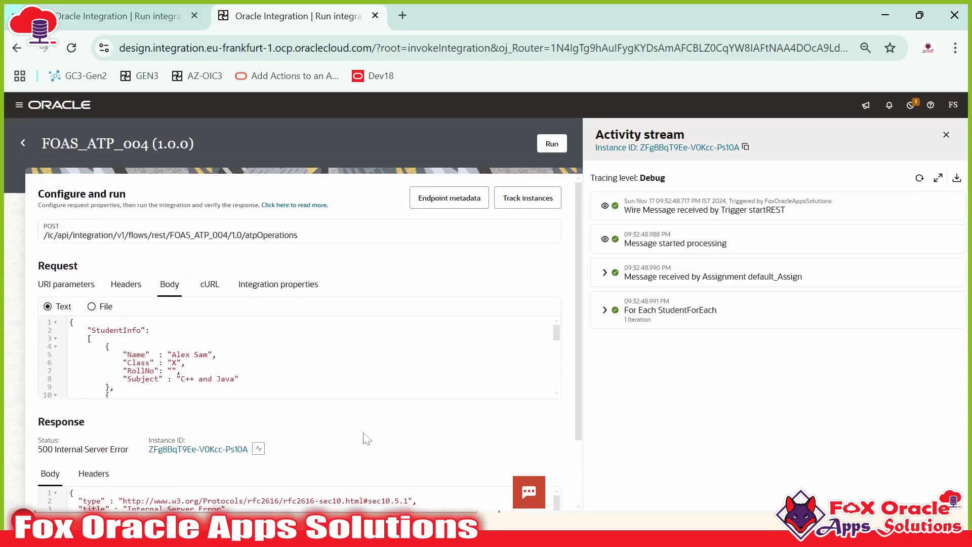
pyautogui.click(403, 16)
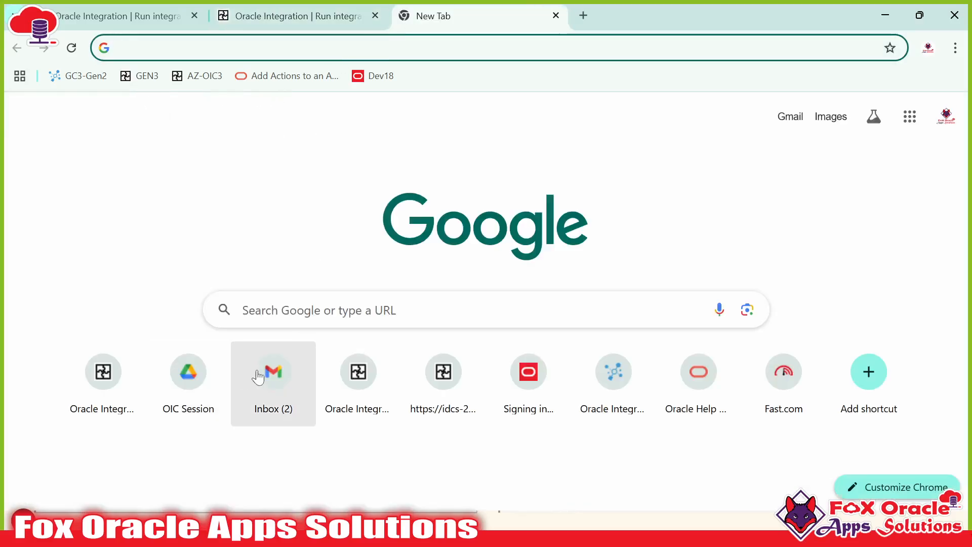
# Step: Open the Gmail inbox, recheck the run response, and open FOAS_ATP_004's tracked instances
pyautogui.click(274, 374)
pyautogui.click(313, 16)
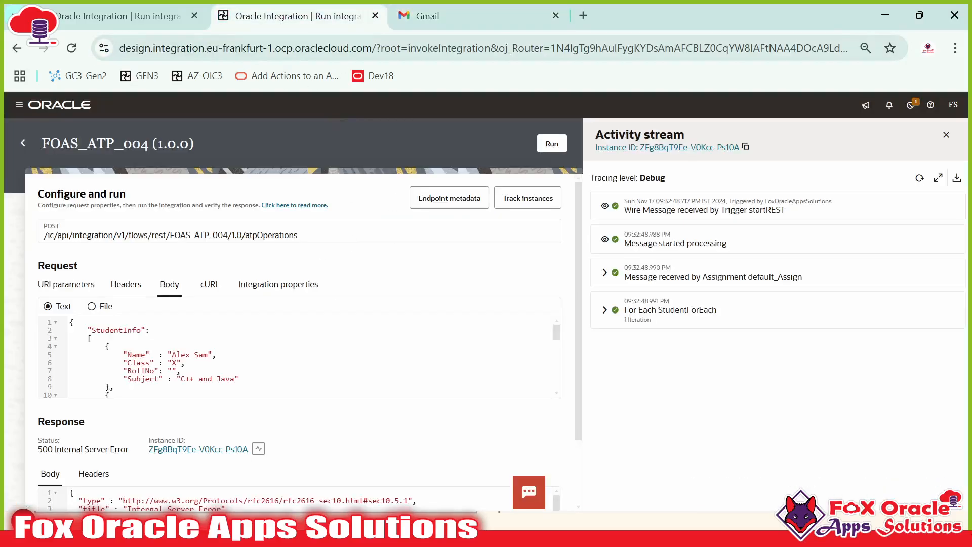
pyautogui.scroll(-3, 245, 318)
pyautogui.scroll(-5, 244, 306)
pyautogui.scroll(-6, 267, 446)
pyautogui.moveTo(258, 483); pyautogui.dragTo(132, 427)
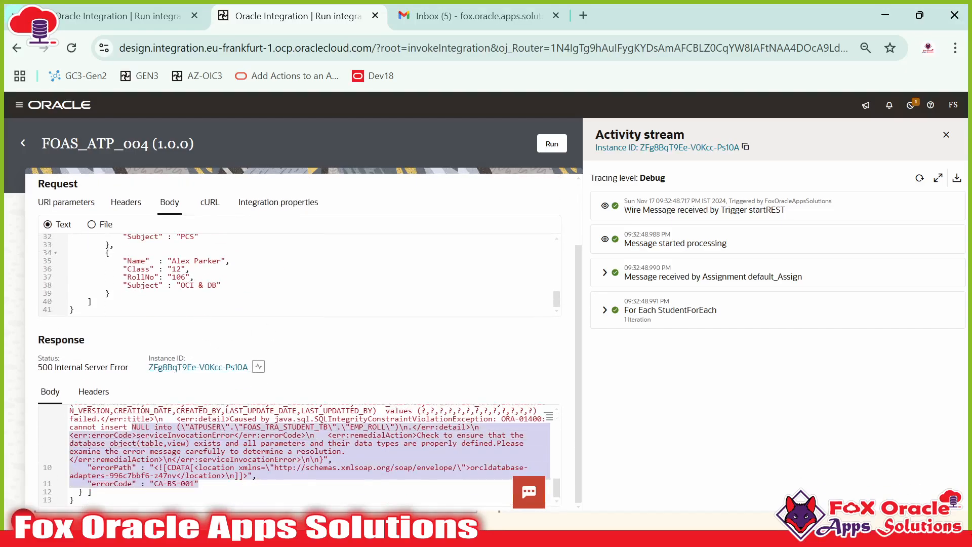
pyautogui.scroll(6, 303, 450)
pyautogui.scroll(2, 339, 452)
pyautogui.scroll(-2, 341, 453)
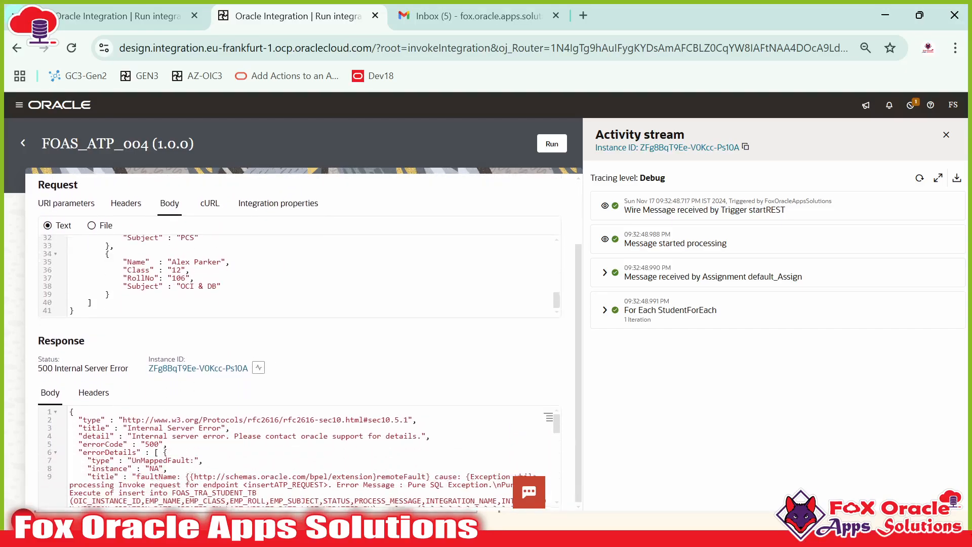
pyautogui.moveTo(324, 459); pyautogui.dragTo(344, 476)
pyautogui.scroll(2, 195, 345)
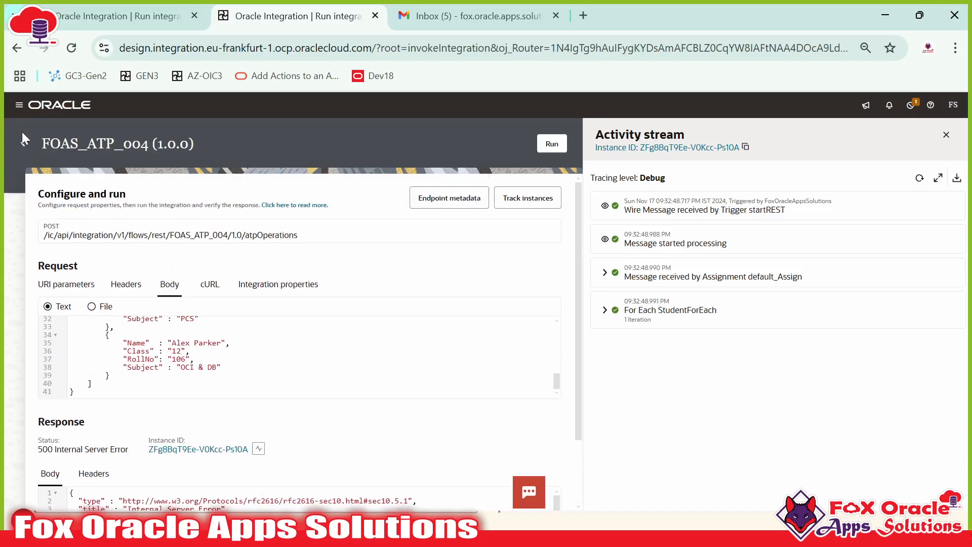
pyautogui.click(512, 198)
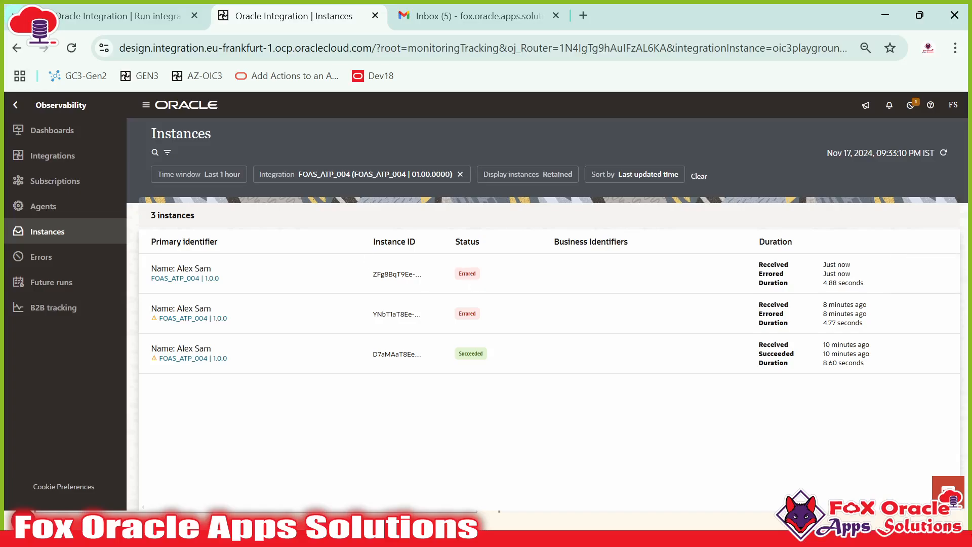
# Step: Read the 'Error in integration : Global Fault' email in Gmail, then return to Instances
pyautogui.click(471, 19)
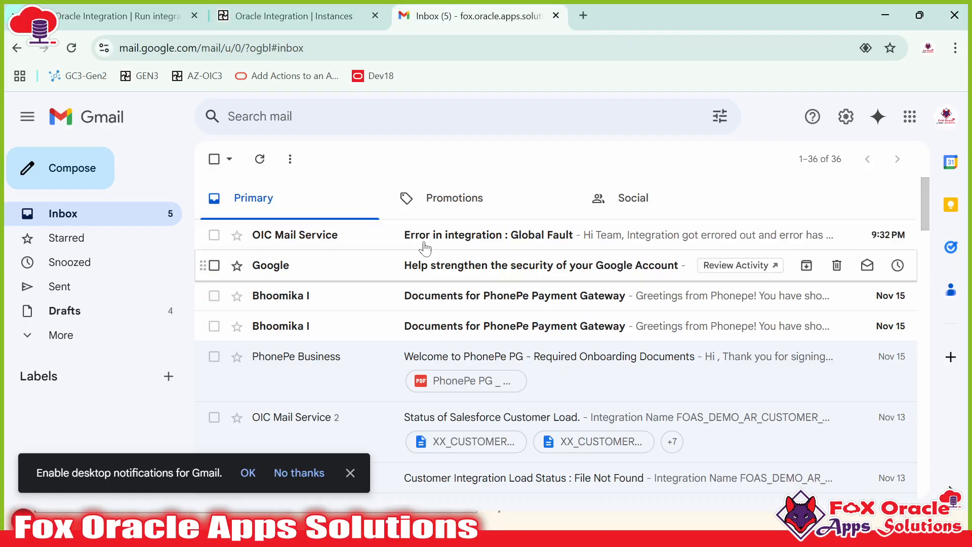
pyautogui.click(424, 243)
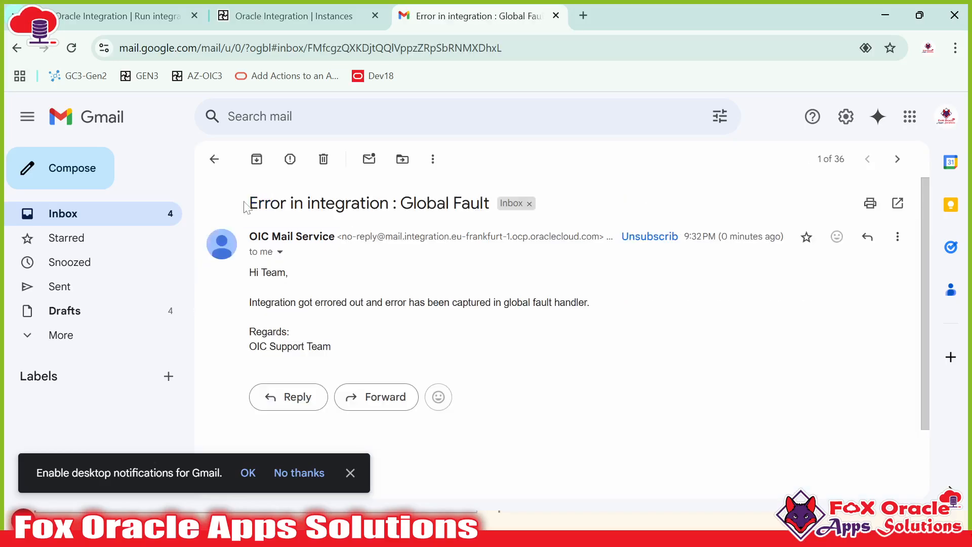
pyautogui.moveTo(249, 203); pyautogui.dragTo(462, 204)
pyautogui.moveTo(249, 270)
pyautogui.mouseDown()
pyautogui.moveTo(352, 352)
pyautogui.moveTo(263, 289)
pyautogui.moveTo(260, 269)
pyautogui.mouseUp()
pyautogui.click(261, 269)
pyautogui.click(223, 20)
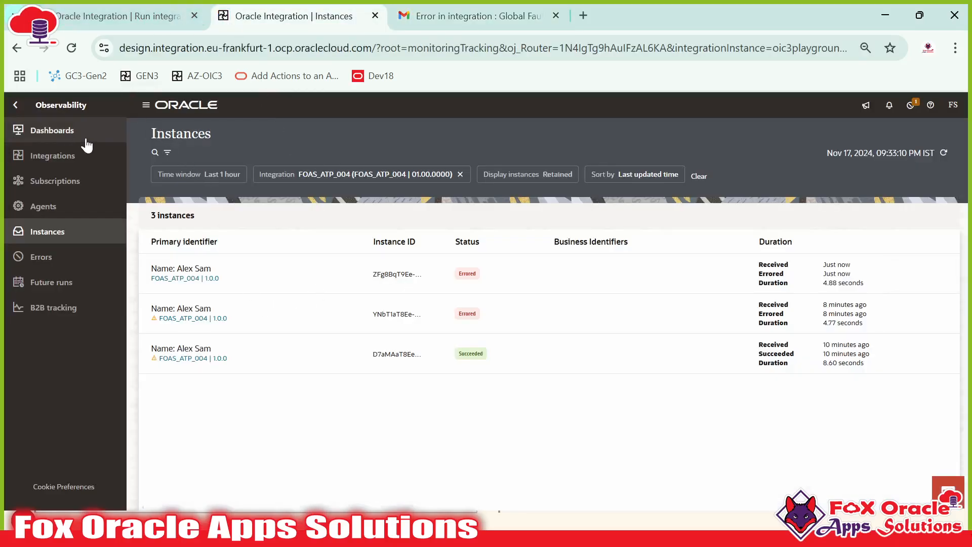
# Step: From Design > Integrations, deactivate FOAS_ATP_004 back to Configured and open it for editing
pyautogui.click(17, 105)
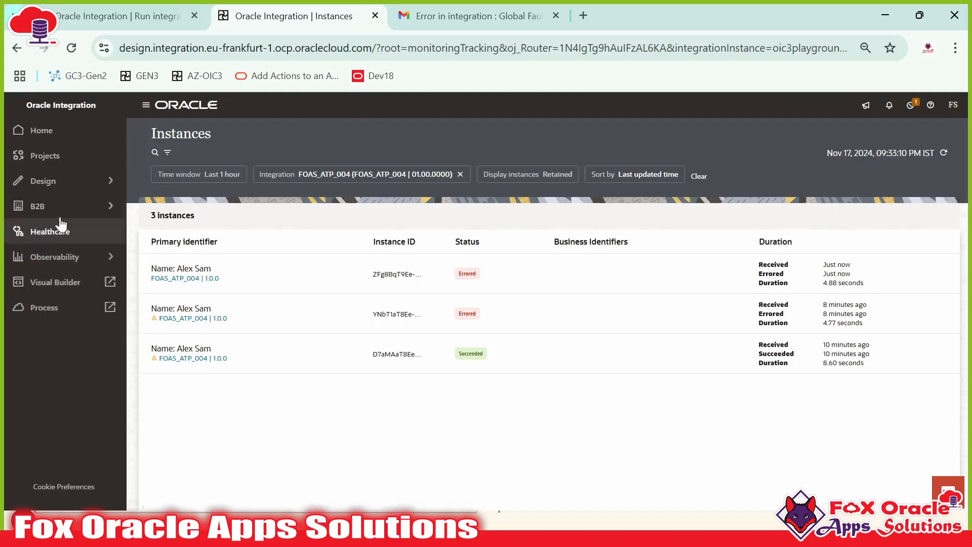
pyautogui.click(76, 182)
pyautogui.click(53, 130)
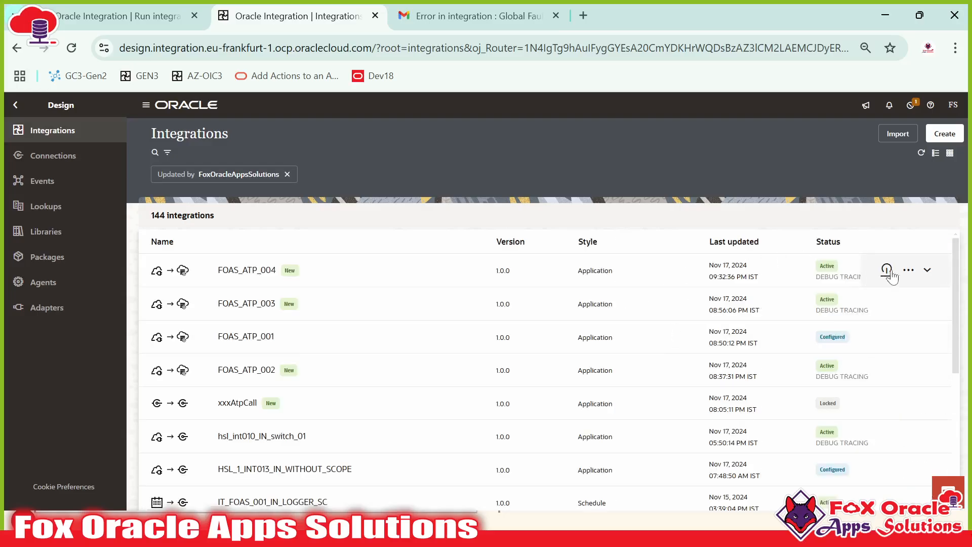
pyautogui.click(886, 268)
pyautogui.click(588, 352)
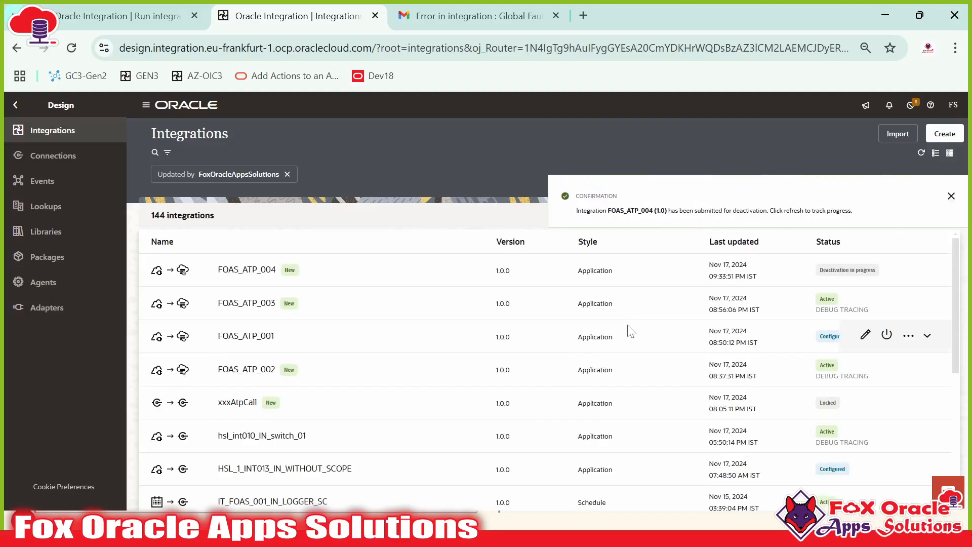
pyautogui.click(921, 153)
pyautogui.click(865, 271)
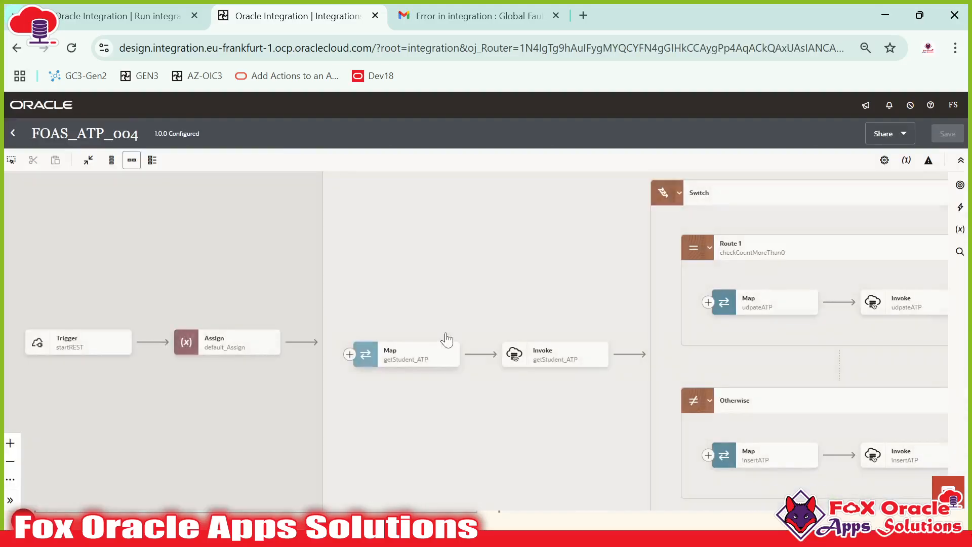
# Step: Add a Scope named insertScope before the insertATP map in the Otherwise branch
pyautogui.hscroll(6, 622, 335)
pyautogui.scroll(-2, 548, 311)
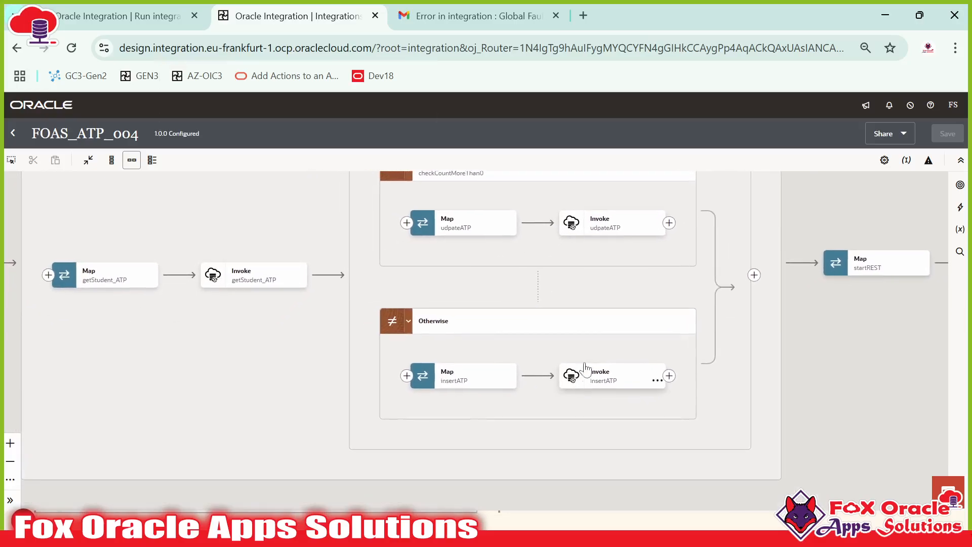
pyautogui.hscroll(1, 581, 349)
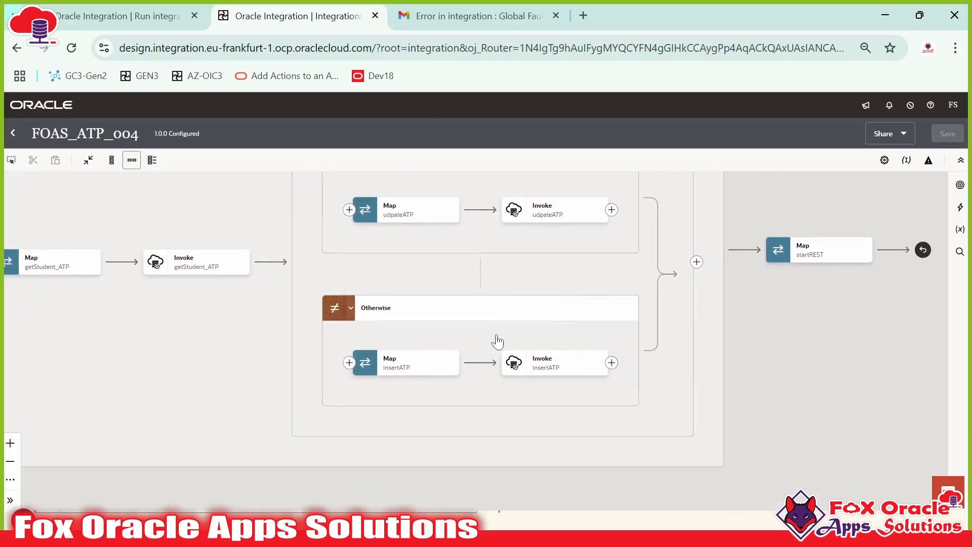
pyautogui.hscroll(2, 498, 342)
pyautogui.scroll(-1, 498, 342)
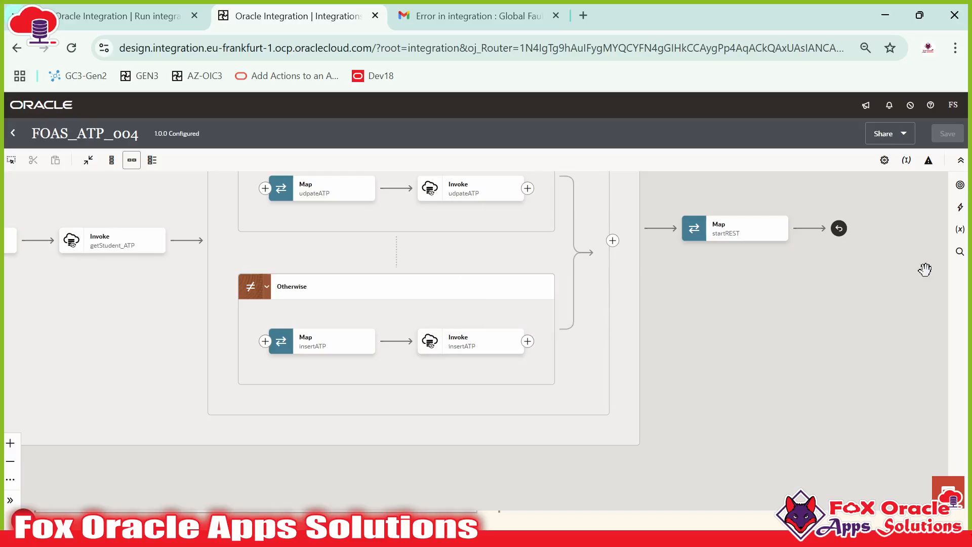
pyautogui.click(959, 207)
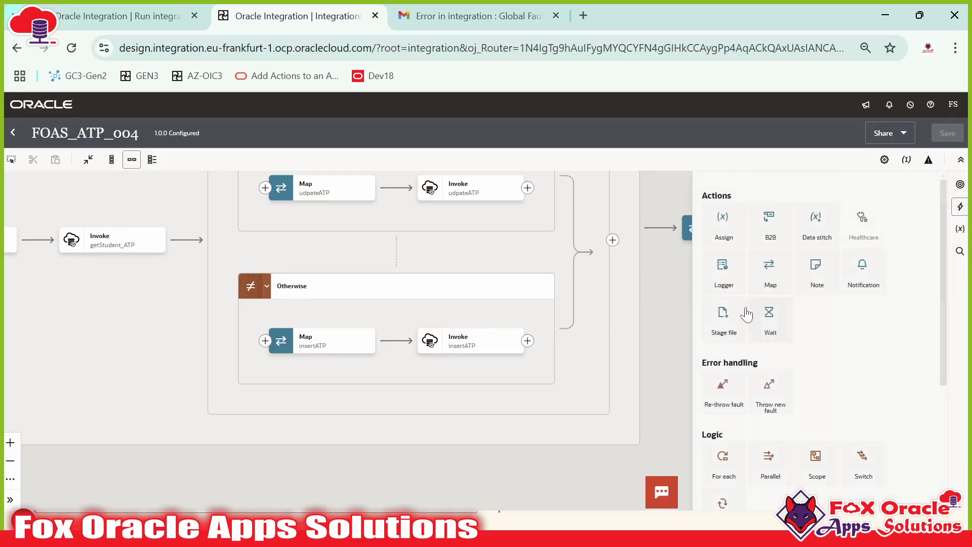
pyautogui.scroll(-3, 807, 333)
pyautogui.moveTo(816, 323); pyautogui.dragTo(265, 340)
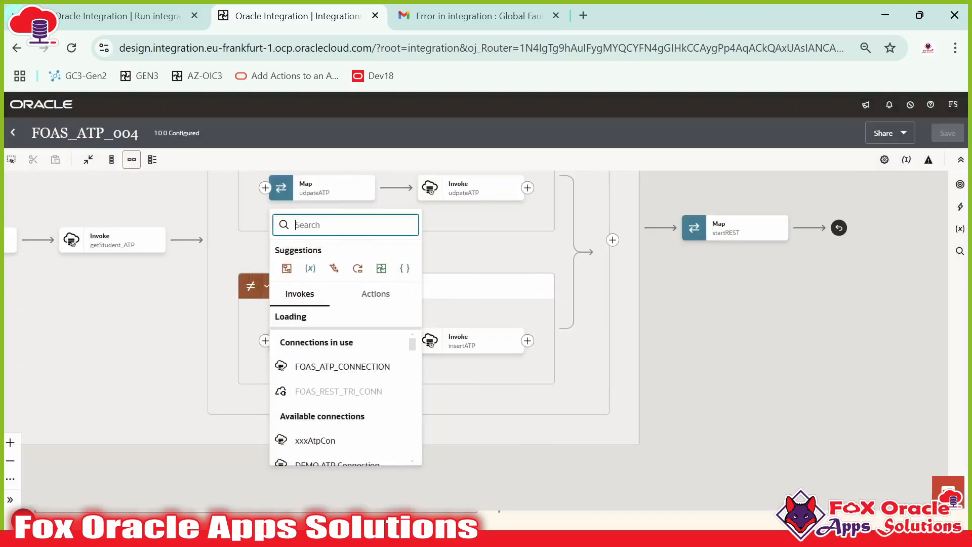
pyautogui.write('scop')
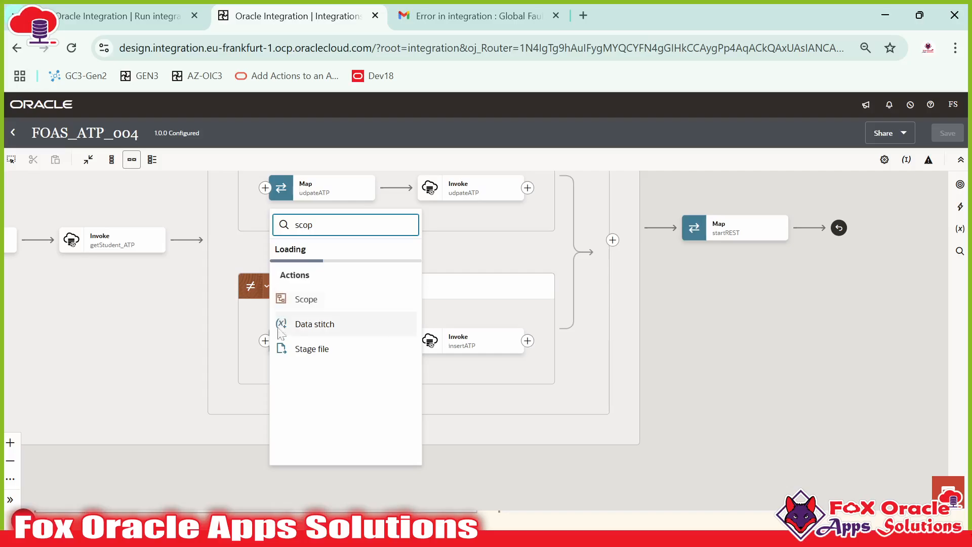
pyautogui.click(321, 276)
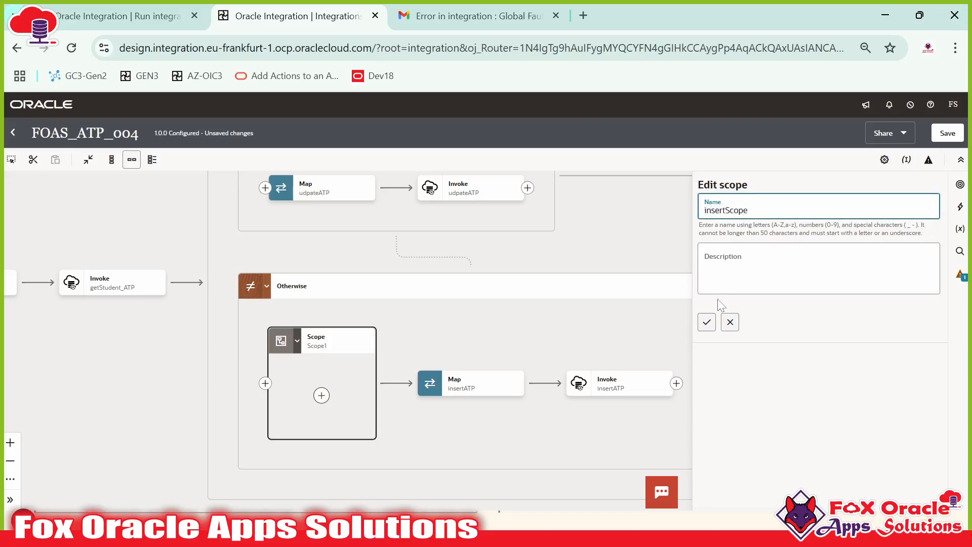
pyautogui.click(708, 319)
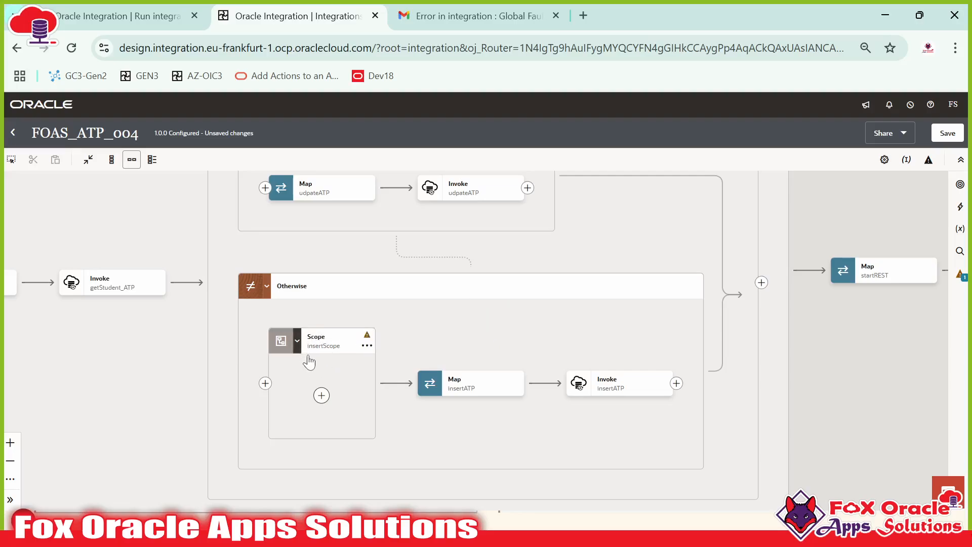
# Step: Cut the insertATP map and paste it inside insertScope
pyautogui.moveTo(310, 360); pyautogui.dragTo(398, 303)
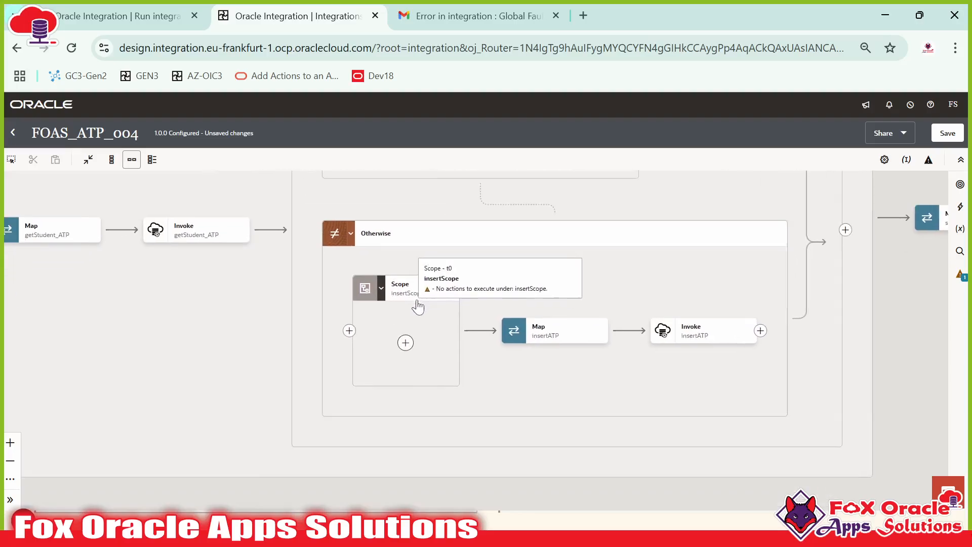
pyautogui.click(602, 333)
pyautogui.click(627, 426)
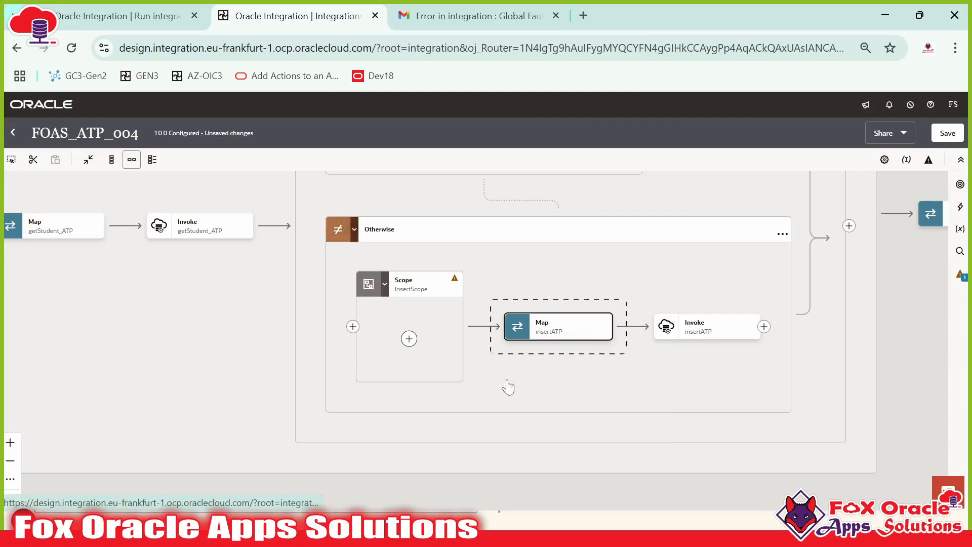
pyautogui.click(409, 338)
pyautogui.click(494, 292)
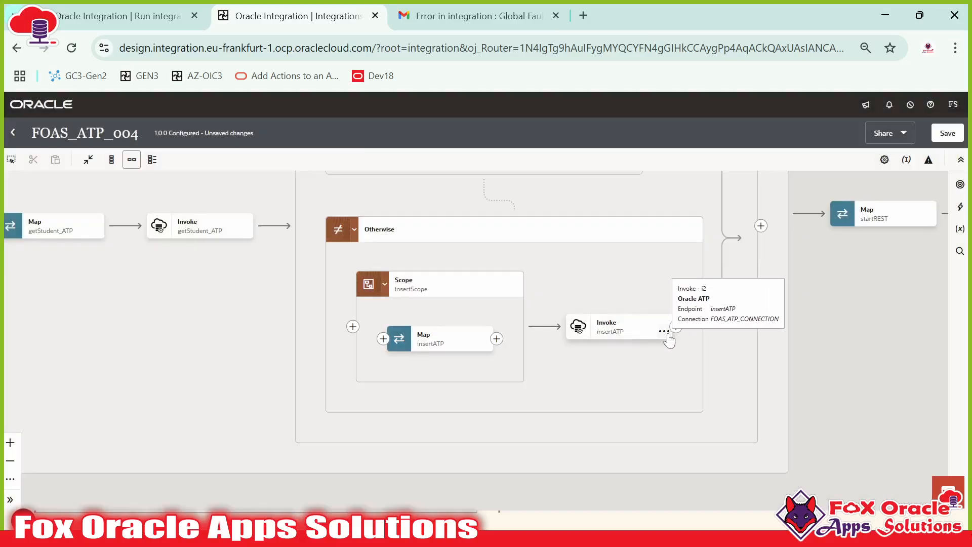
# Step: Move the Invoke insertATP into insertScope after the map, then select the scope's options
pyautogui.click(661, 331)
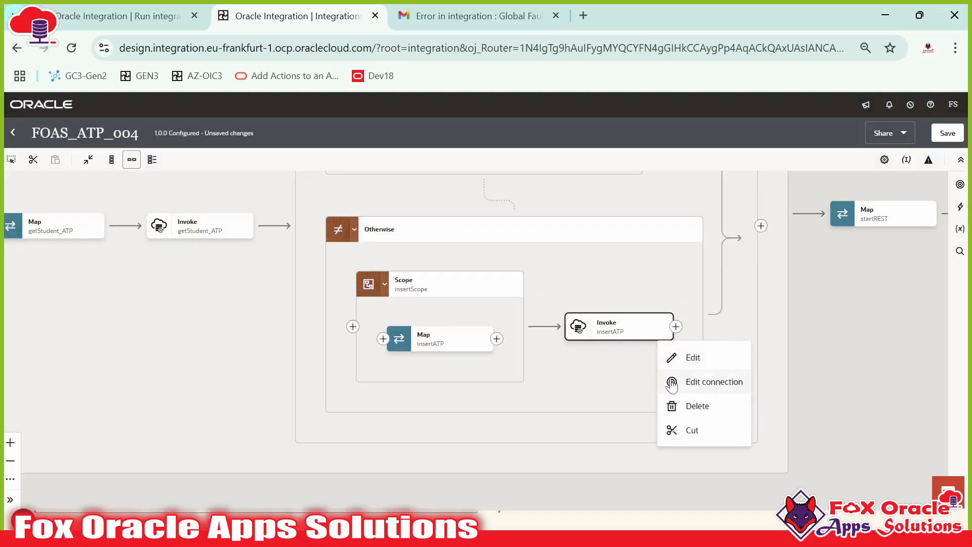
pyautogui.click(687, 430)
pyautogui.click(497, 339)
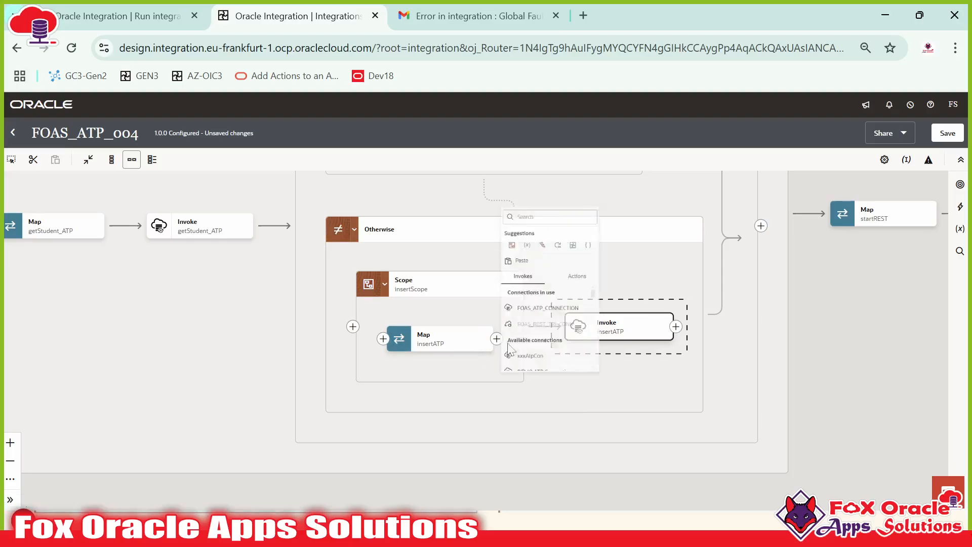
pyautogui.click(542, 288)
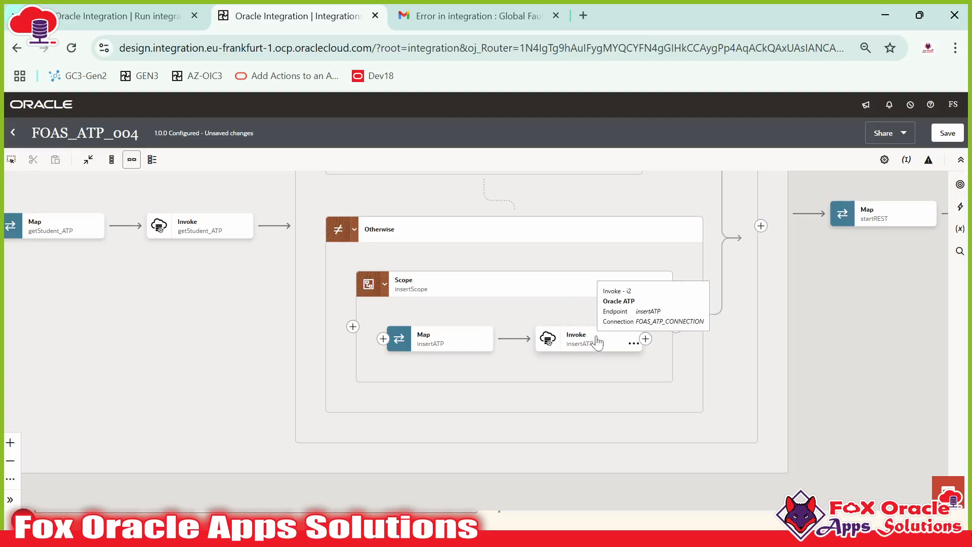
pyautogui.click(508, 293)
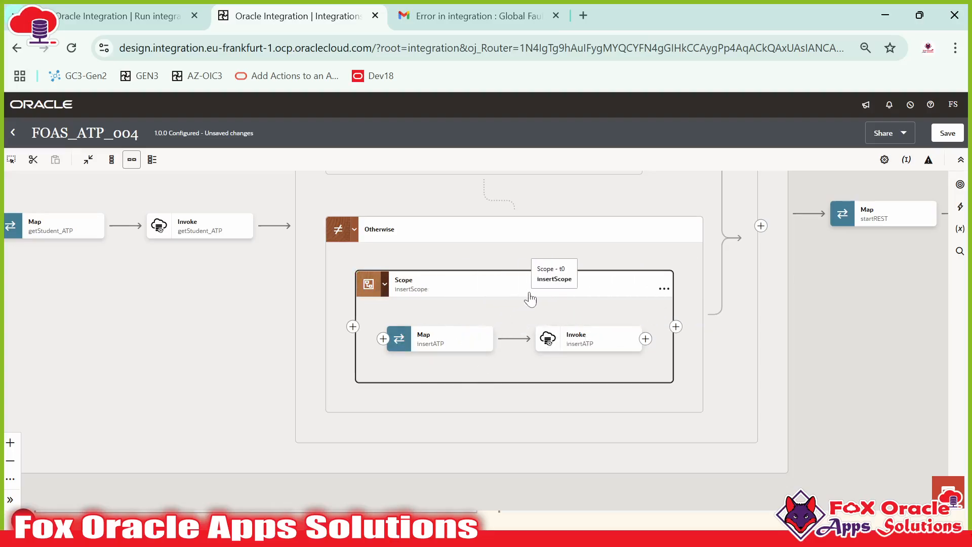
pyautogui.click(664, 289)
# Step: Add a Default Handler fault handler to the insertScope scope and bring it into view on the canvas
pyautogui.moveTo(688, 364)
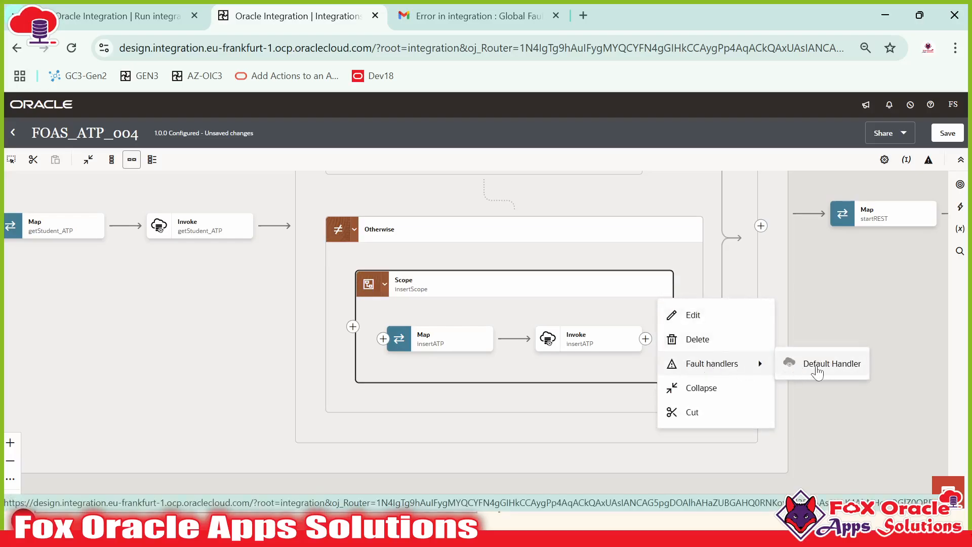
pyautogui.click(788, 369)
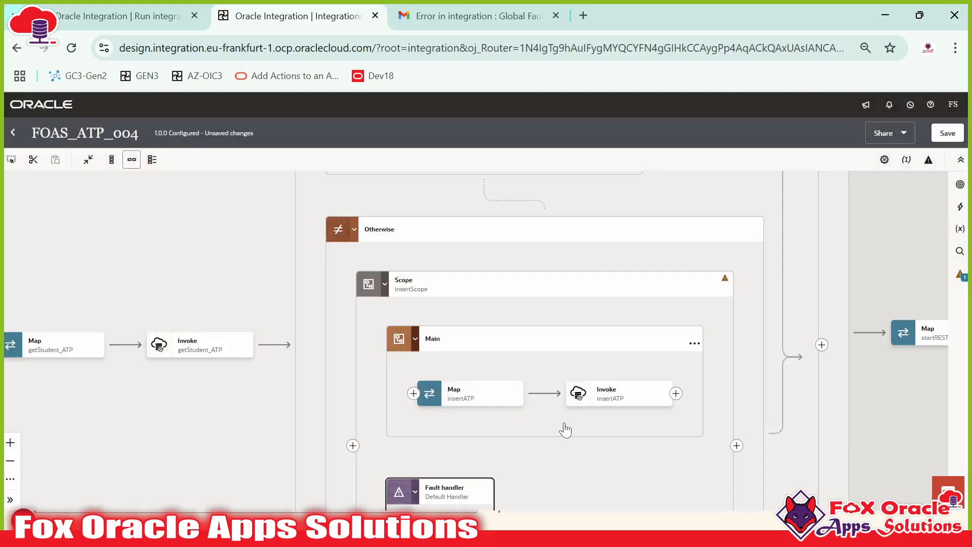
pyautogui.moveTo(551, 417); pyautogui.dragTo(495, 214)
pyautogui.moveTo(512, 250); pyautogui.dragTo(508, 348)
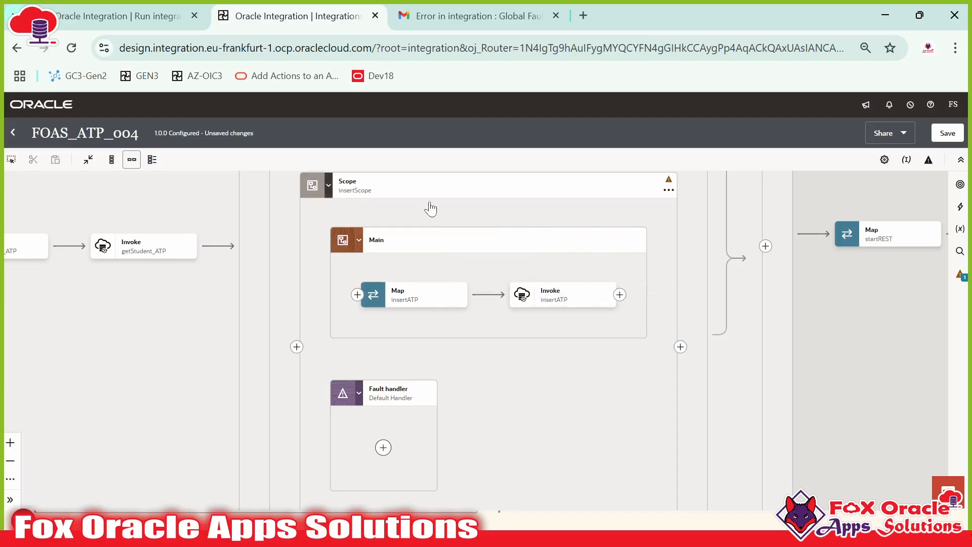
pyautogui.moveTo(384, 421); pyautogui.dragTo(515, 441)
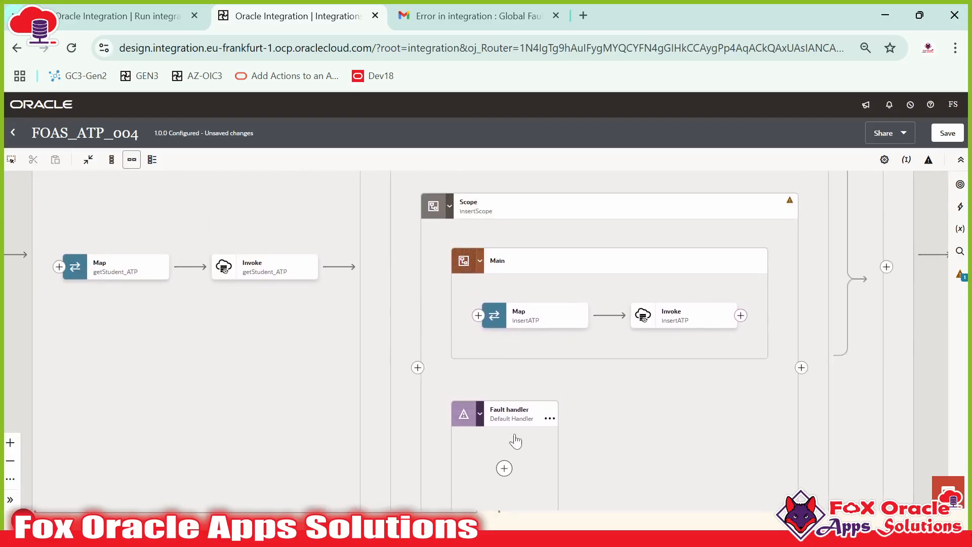
pyautogui.moveTo(428, 416); pyautogui.dragTo(624, 443)
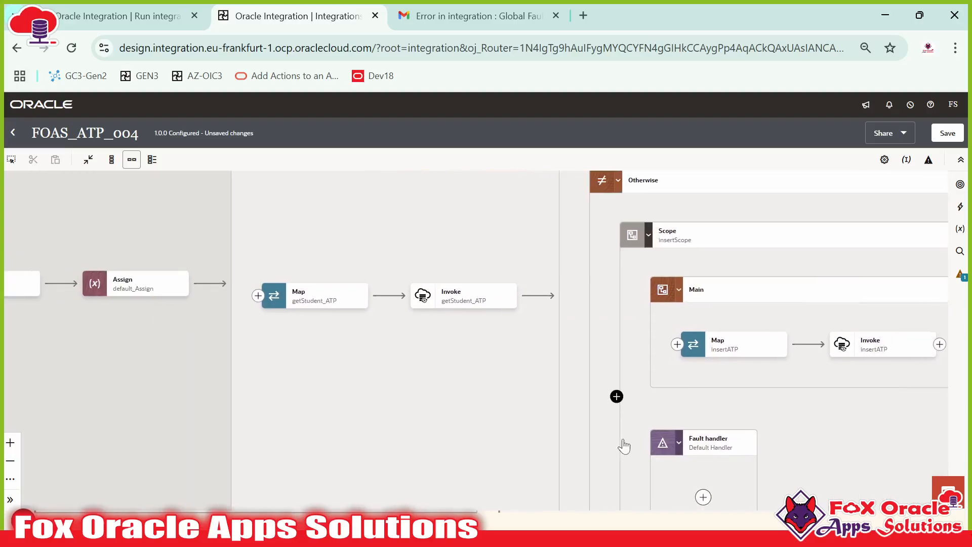
pyautogui.moveTo(336, 292); pyautogui.dragTo(211, 291)
pyautogui.moveTo(481, 357); pyautogui.dragTo(262, 297)
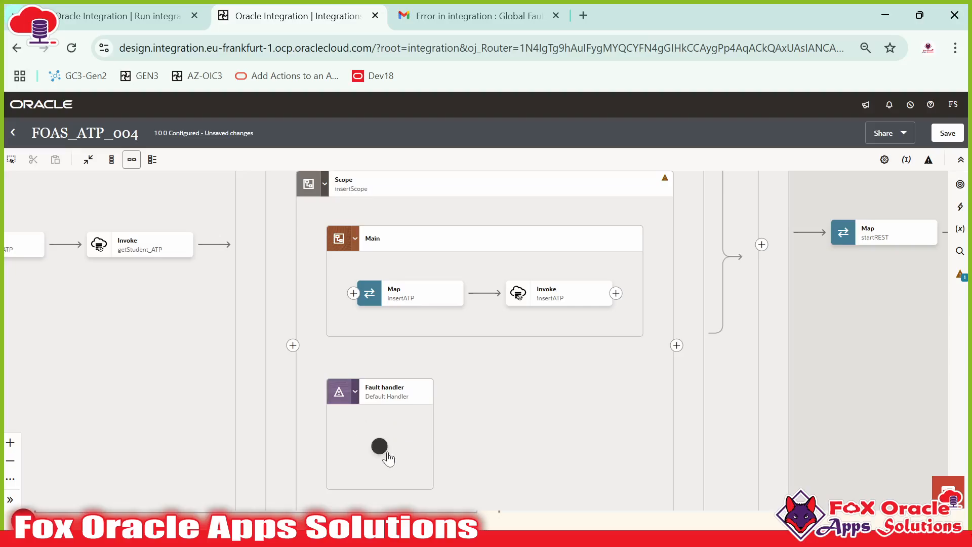
pyautogui.scroll(5, 553, 353)
pyautogui.moveTo(370, 288); pyautogui.dragTo(544, 338)
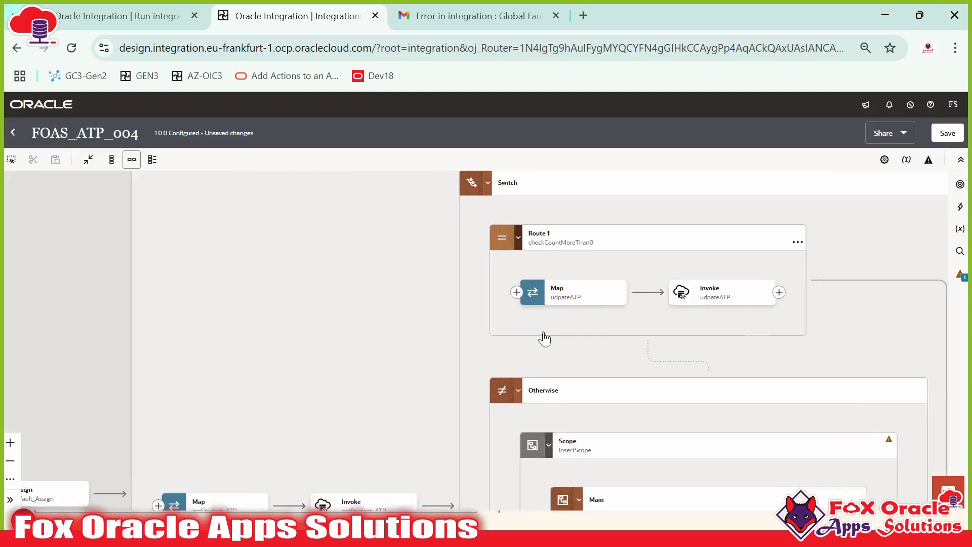
pyautogui.moveTo(352, 232); pyautogui.dragTo(290, 330)
pyautogui.moveTo(213, 406); pyautogui.dragTo(447, 259)
pyautogui.moveTo(566, 467); pyautogui.dragTo(260, 179)
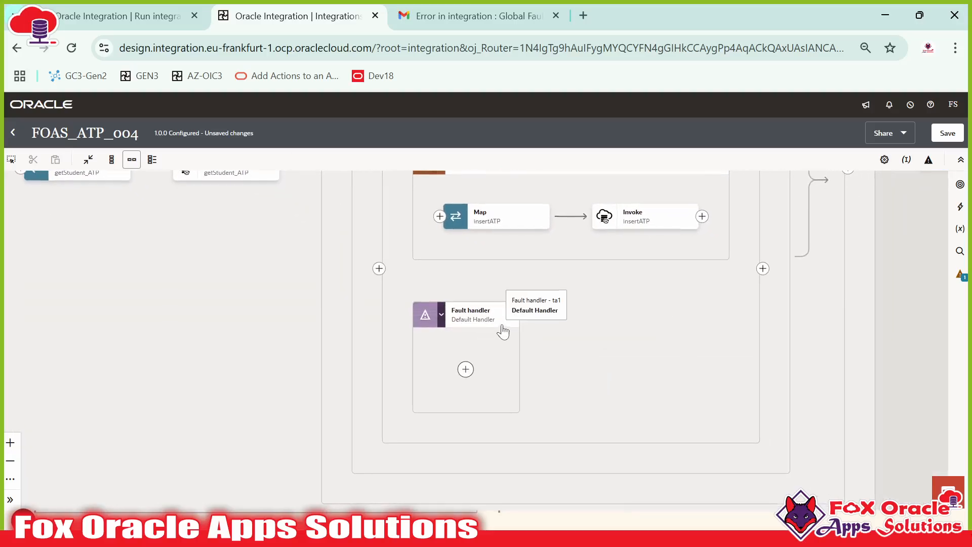
pyautogui.moveTo(646, 318); pyautogui.dragTo(630, 334)
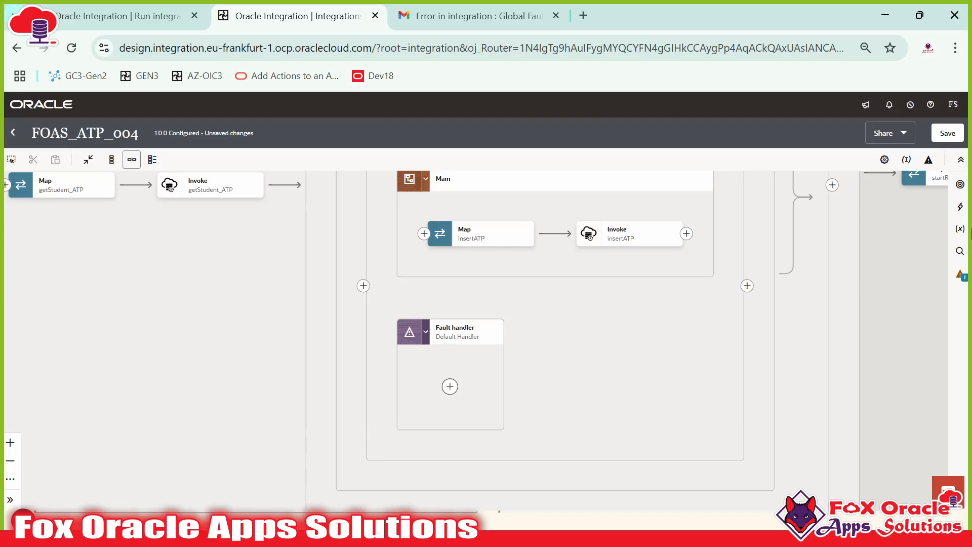
# Step: Open the integration's Global variables, then show the Request and Response Payload.sql worksheet in SQL Developer
pyautogui.click(958, 233)
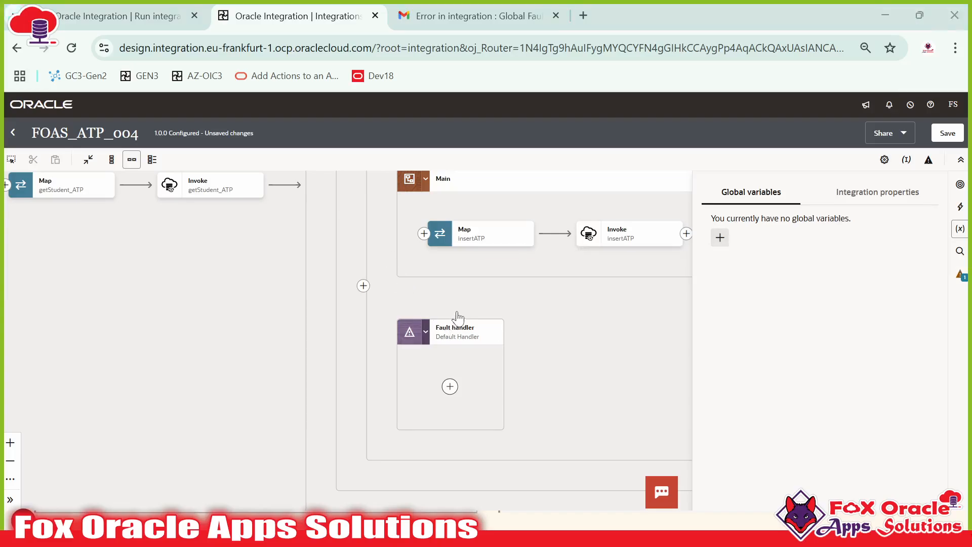
pyautogui.hotkey('alt', 'Tab')
pyautogui.click(508, 76)
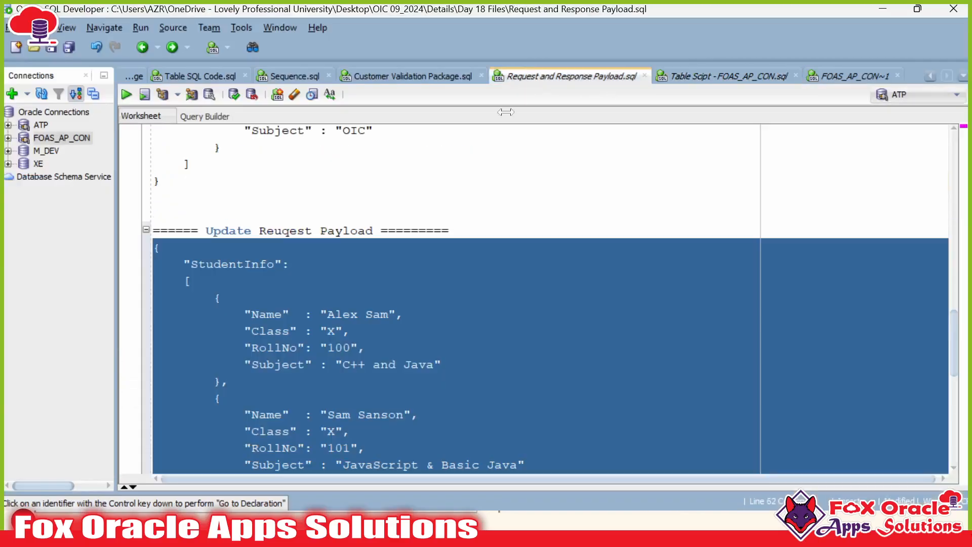
pyautogui.scroll(18, 499, 213)
# Step: Locate the response payload's Status and ProcessMessage lines and put the caret before the Status field
pyautogui.scroll(-6, 214, 235)
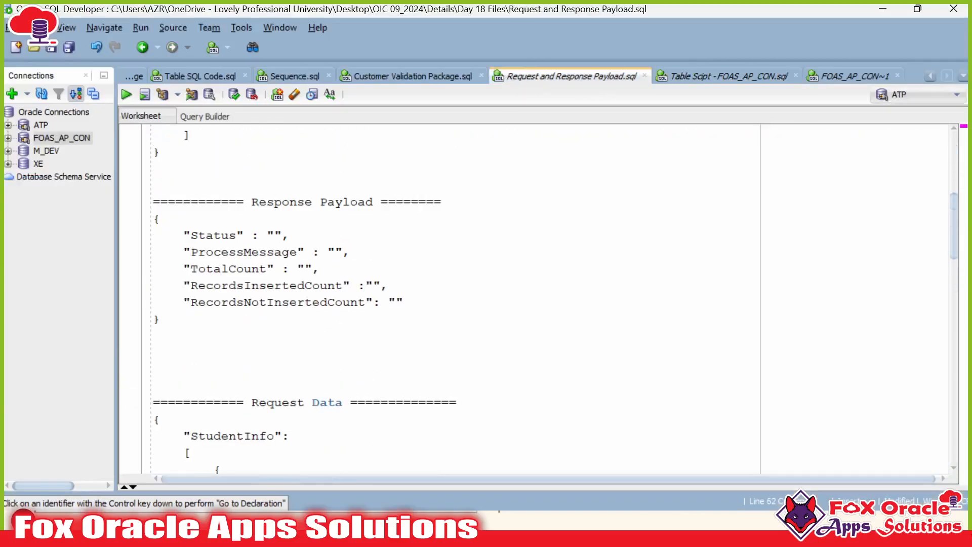
pyautogui.click(214, 235)
pyautogui.doubleClick(213, 235)
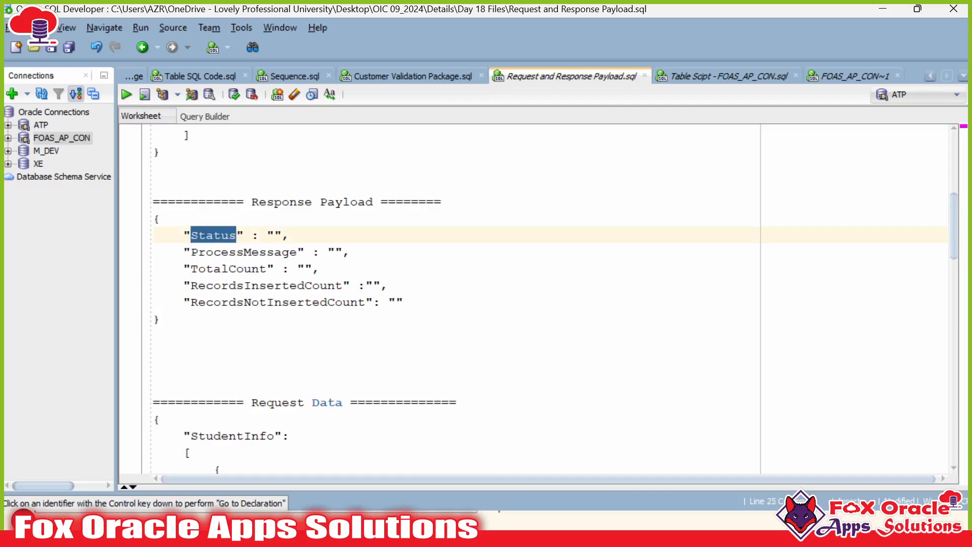
pyautogui.click(214, 252)
pyautogui.click(244, 268)
pyautogui.click(222, 235)
pyautogui.doubleClick(221, 234)
pyautogui.click(214, 252)
pyautogui.click(214, 235)
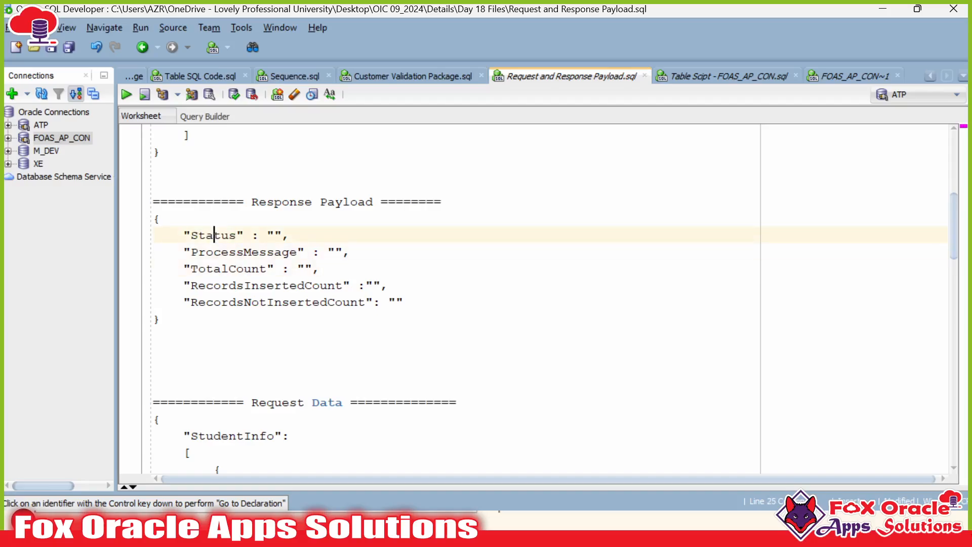
pyautogui.press('Down')
pyautogui.press('Up')
pyautogui.click(221, 268)
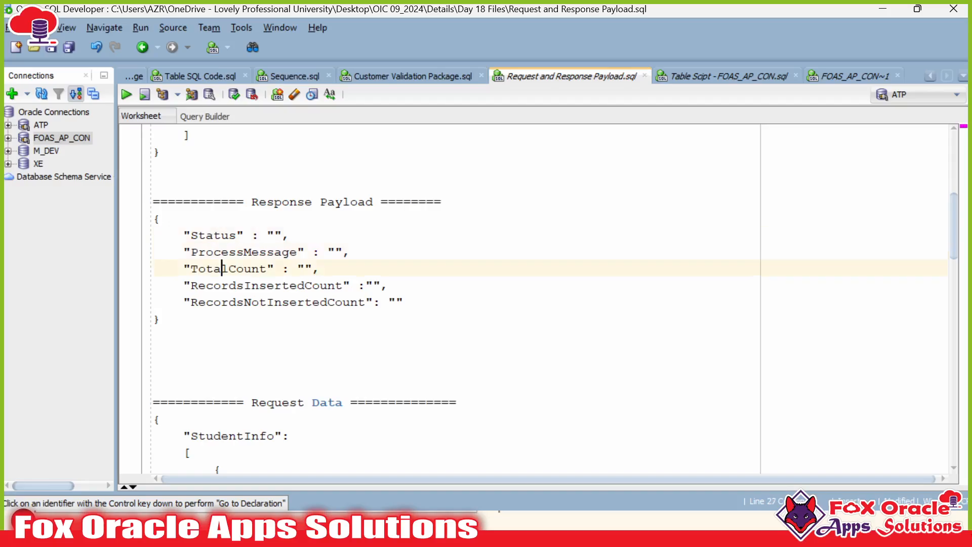
pyautogui.doubleClick(221, 235)
pyautogui.click(230, 269)
pyautogui.click(237, 252)
pyautogui.doubleClick(221, 235)
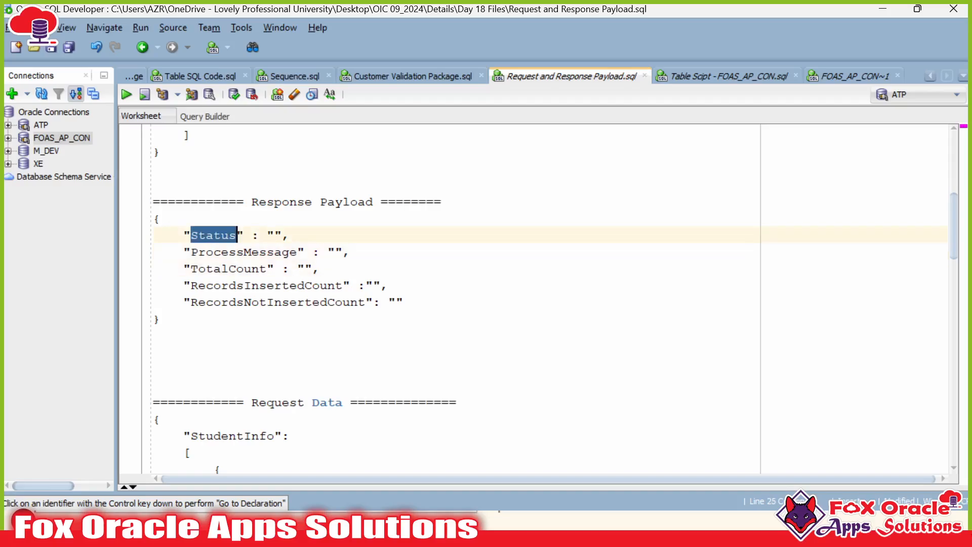
pyautogui.doubleClick(221, 235)
pyautogui.moveTo(351, 251); pyautogui.dragTo(153, 235)
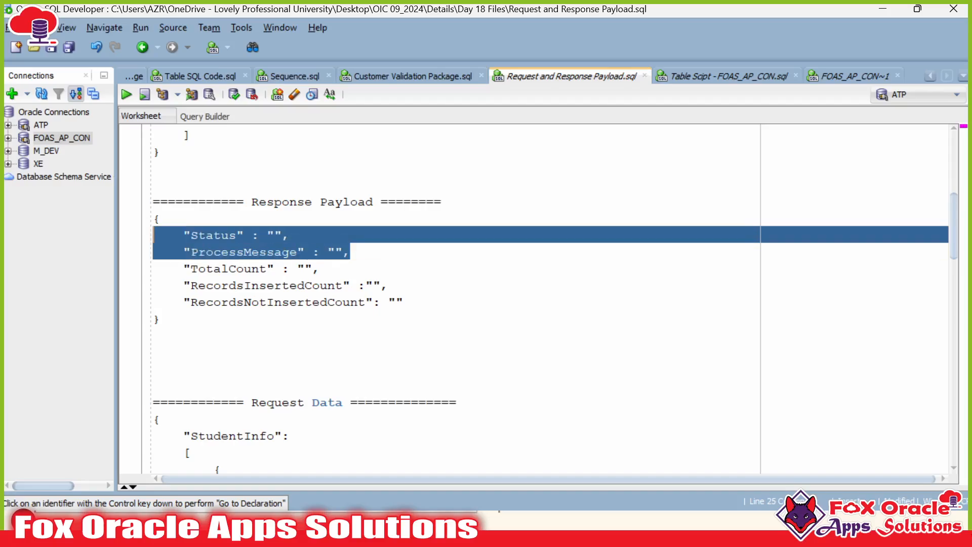
pyautogui.click(214, 235)
pyautogui.click(184, 235)
pyautogui.doubleClick(214, 235)
pyautogui.click(176, 234)
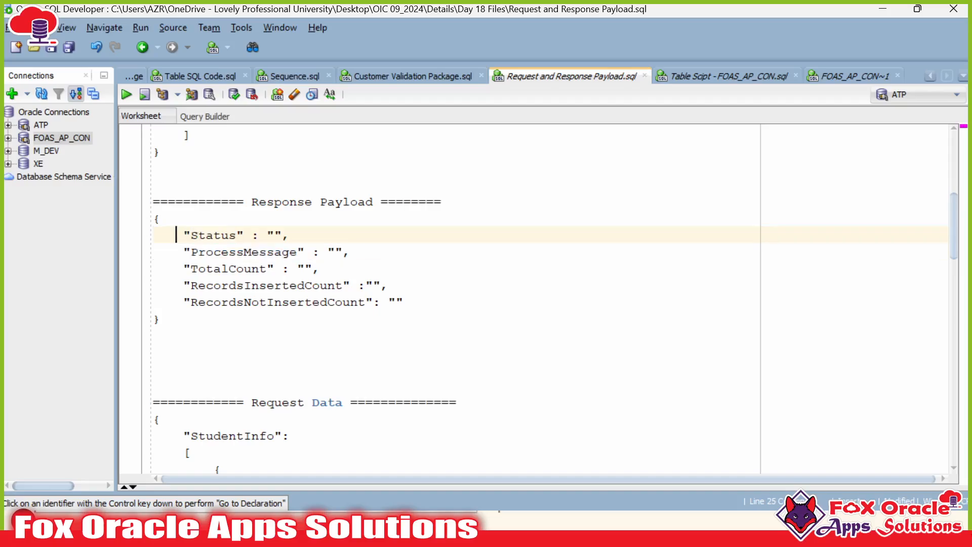
# Step: Insert a new "Status" key above, followed by an opening [ array and { object
pyautogui.press('Return')
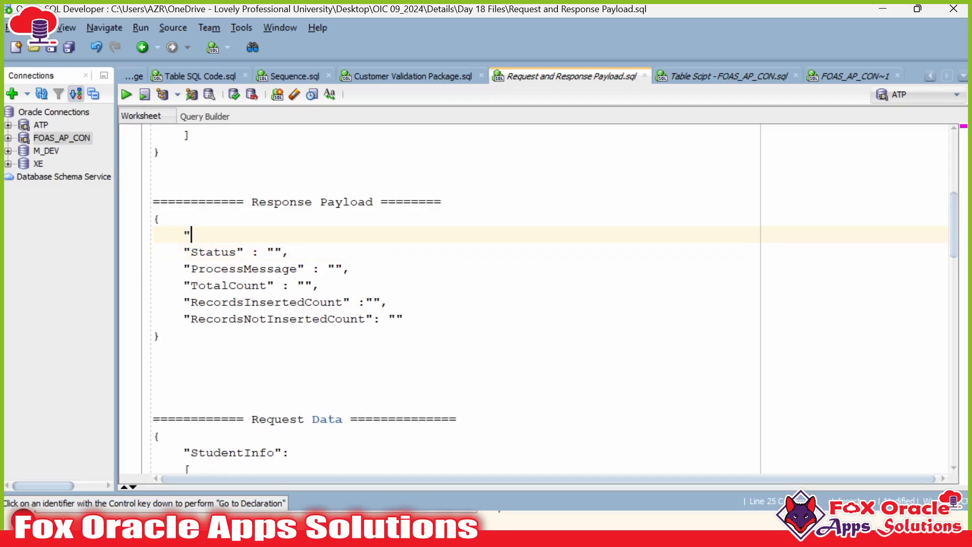
pyautogui.press('BackSpace')
pyautogui.press('BackSpace')
pyautogui.write('us"')
pyautogui.press('Return')
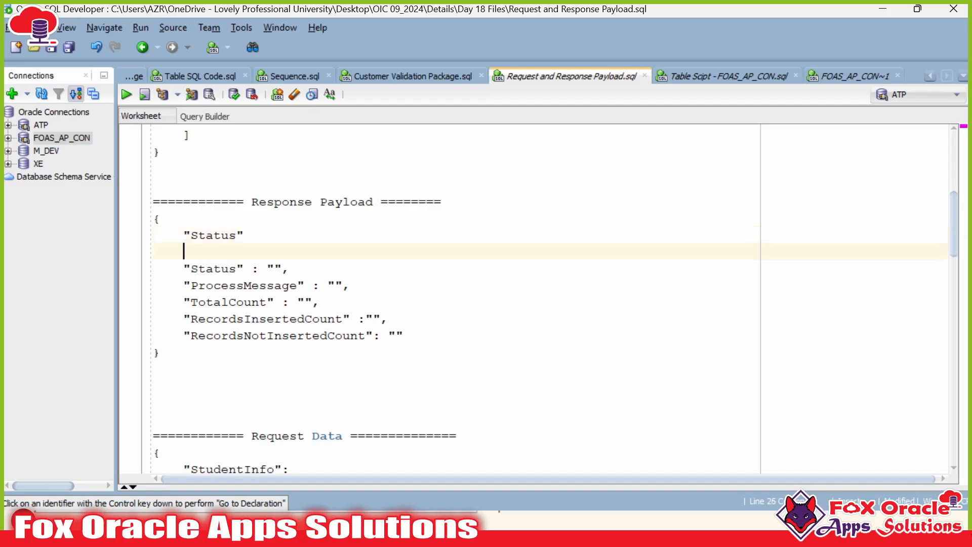
pyautogui.write('[')
pyautogui.press('Return')
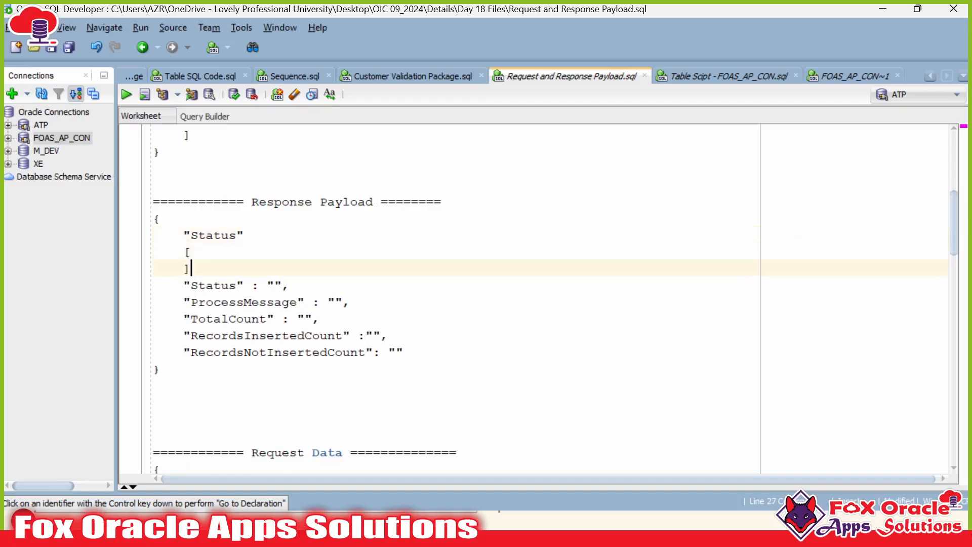
pyautogui.press('Left')
pyautogui.press('Return')
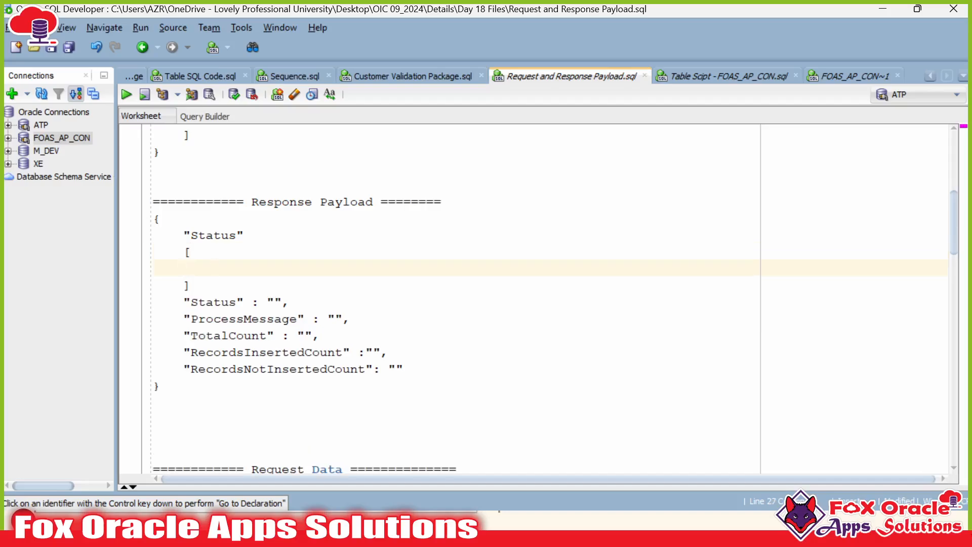
pyautogui.write('{')
pyautogui.press('Escape')
pyautogui.press('Return')
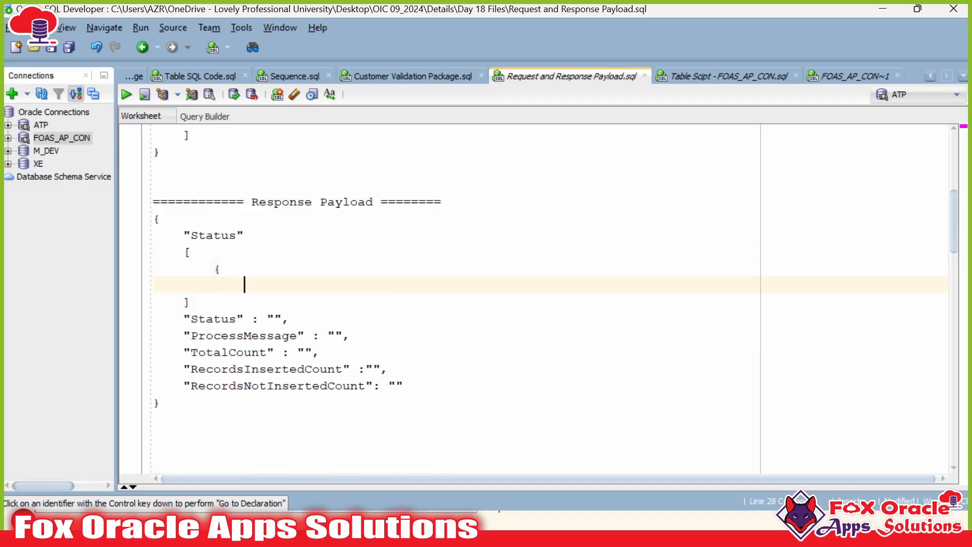
# Step: Move the Status and ProcessMessage lines inside the new object and close it with aligned indentation
pyautogui.moveTo(184, 319); pyautogui.dragTo(351, 335)
pyautogui.hotkey('ctrl', 'x')
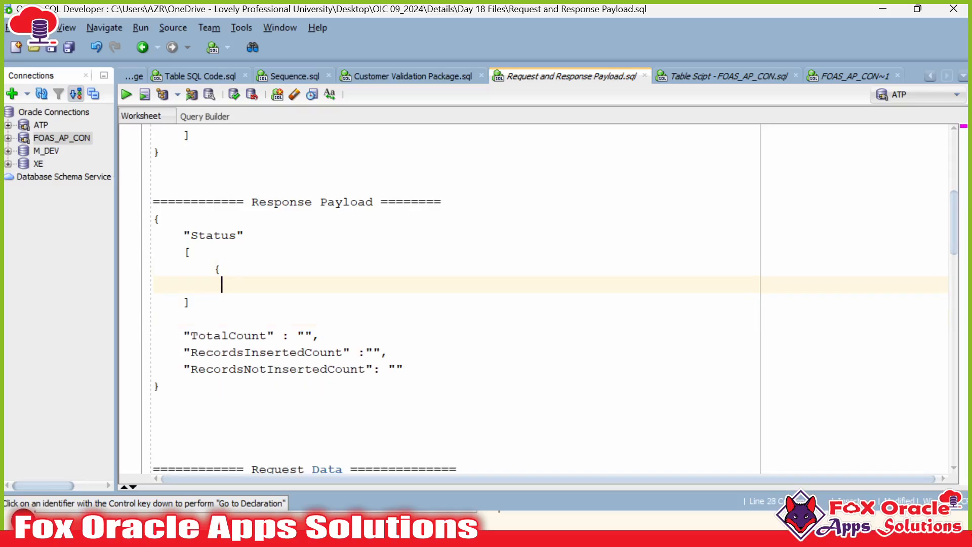
pyautogui.hotkey('ctrl', 'v')
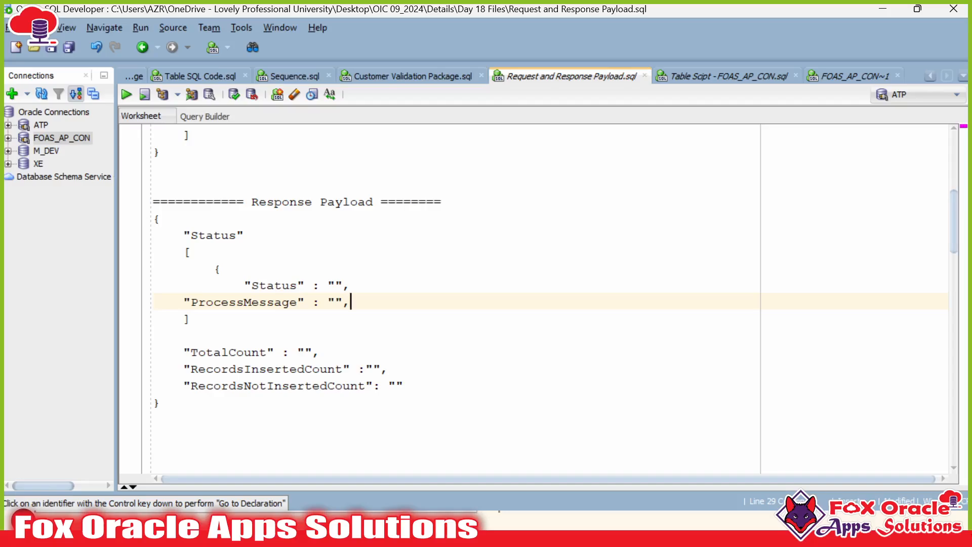
pyautogui.press('Tab')
pyautogui.press('Tab')
pyautogui.press('Down')
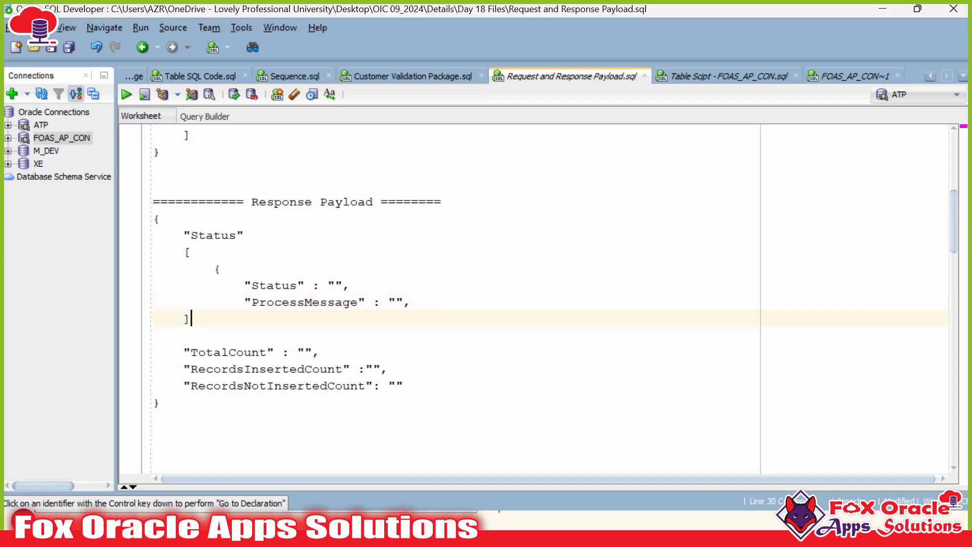
pyautogui.press('Up')
pyautogui.press('End')
pyautogui.press('Return')
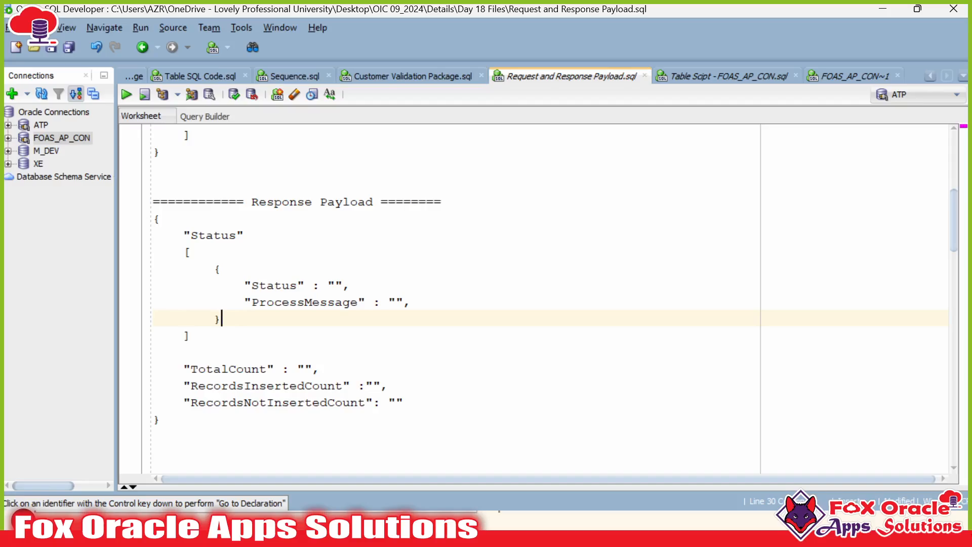
pyautogui.press('Escape')
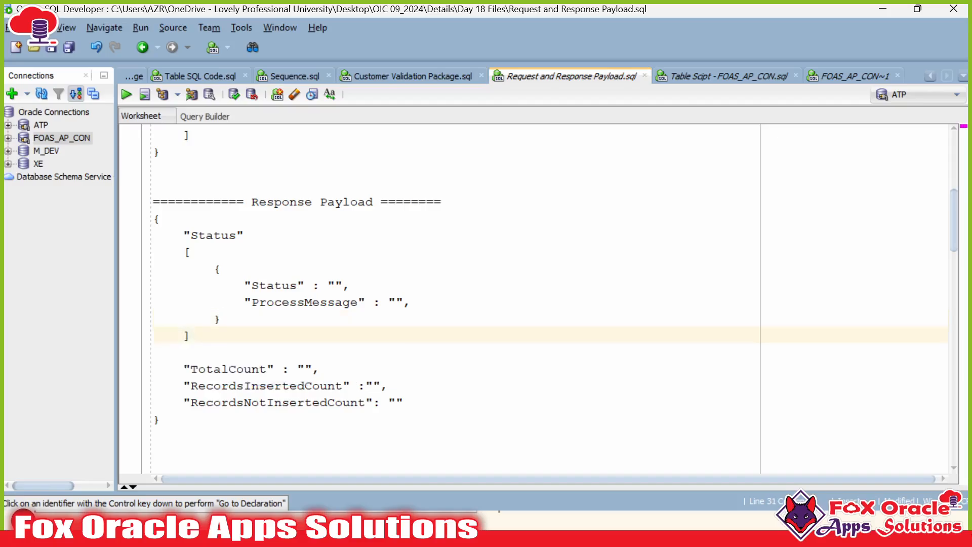
pyautogui.press('Escape')
pyautogui.press('BackSpace')
# Step: Delete the trailing comma after ProcessMessage and select the outer Status array name
pyautogui.click(434, 302)
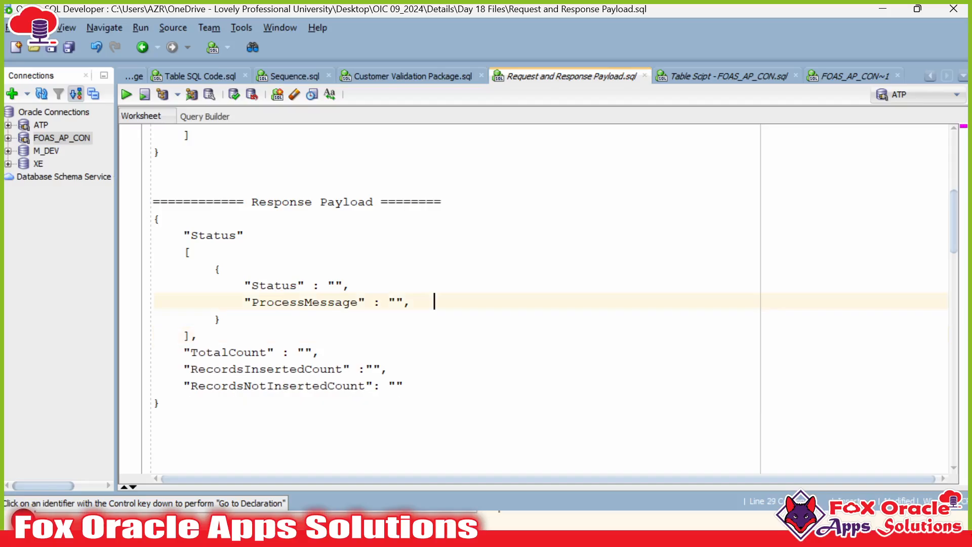
pyautogui.hotkey('ctrl', 'shift', 'Left')
pyautogui.press('BackSpace')
pyautogui.doubleClick(222, 235)
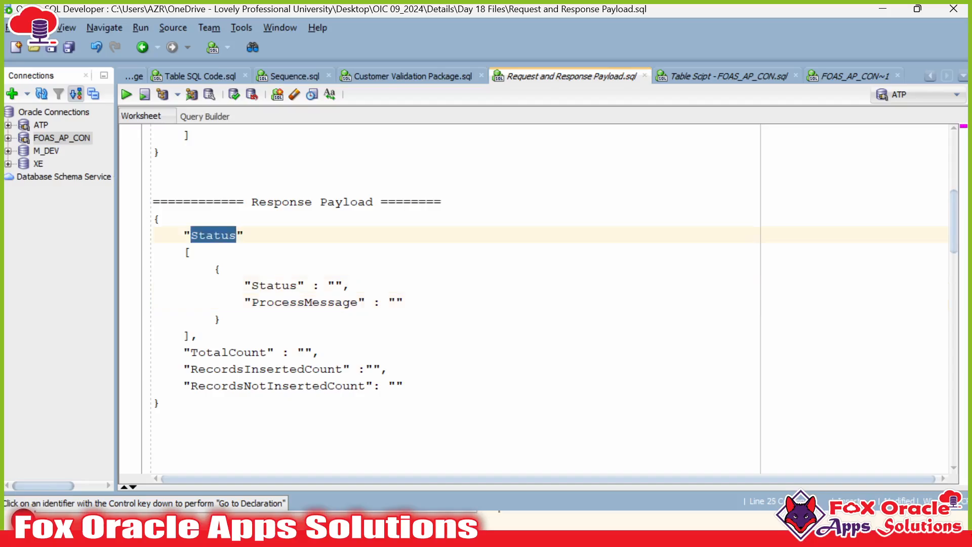
# Step: Rename the outer Status array to RecordsStatus
pyautogui.press('Right')
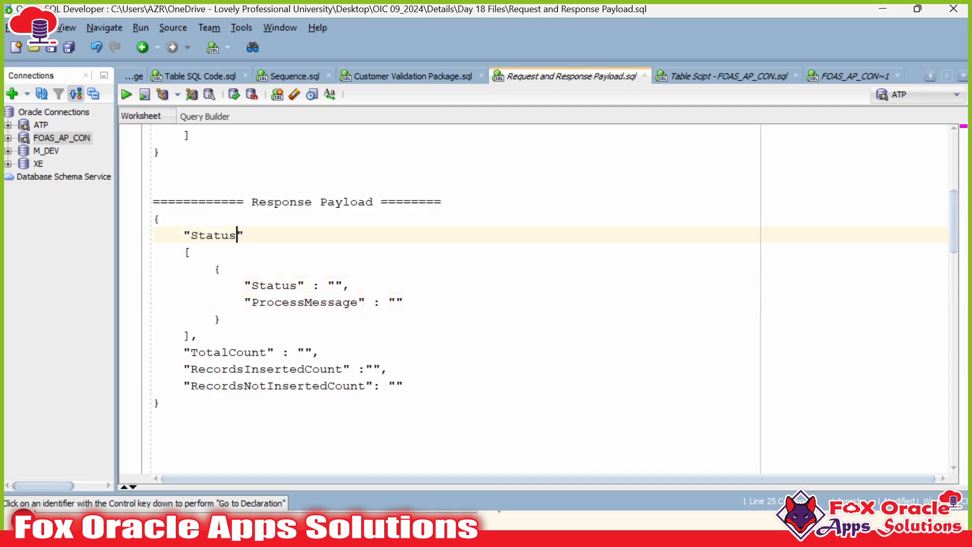
pyautogui.press('BackSpace')
pyautogui.press('BackSpace')
pyautogui.press('BackSpace')
pyautogui.press('BackSpace')
pyautogui.write('RecordsStatus')
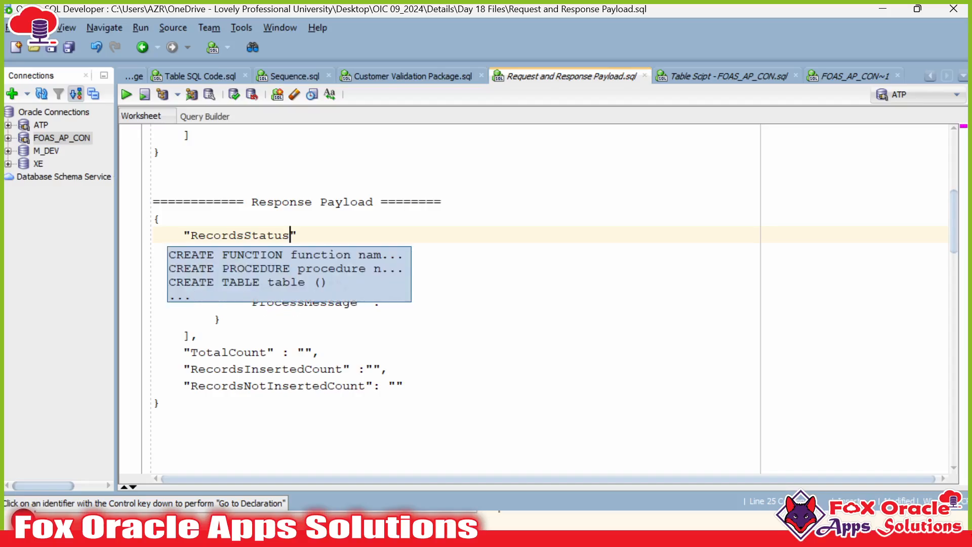
pyautogui.click(200, 335)
pyautogui.click(305, 352)
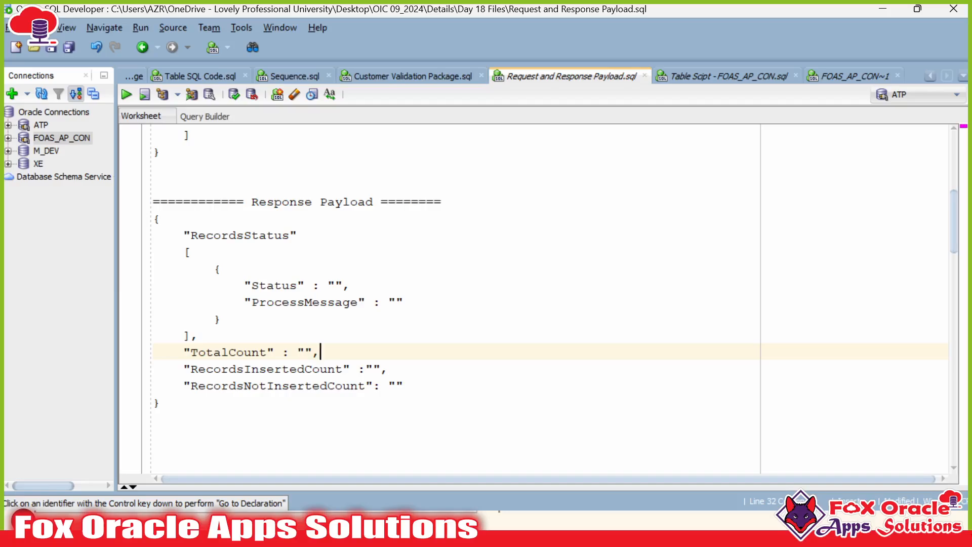
pyautogui.click(222, 268)
# Step: Review the RecordsStatus array and select the whole Response Payload JSON block
pyautogui.doubleClick(236, 235)
pyautogui.click(222, 268)
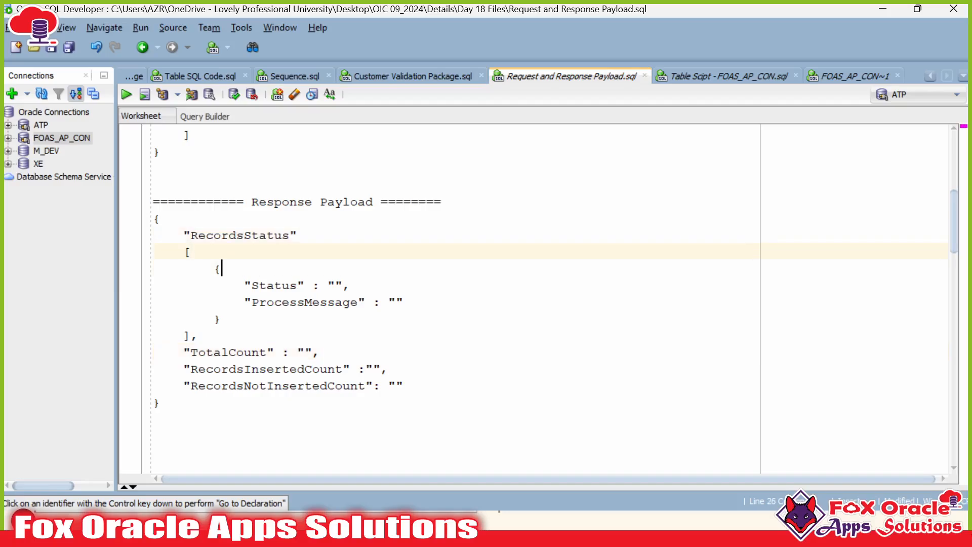
pyautogui.click(221, 319)
pyautogui.click(282, 302)
pyautogui.click(328, 285)
pyautogui.click(336, 301)
pyautogui.click(191, 251)
pyautogui.moveTo(192, 251); pyautogui.dragTo(200, 335)
pyautogui.click(200, 335)
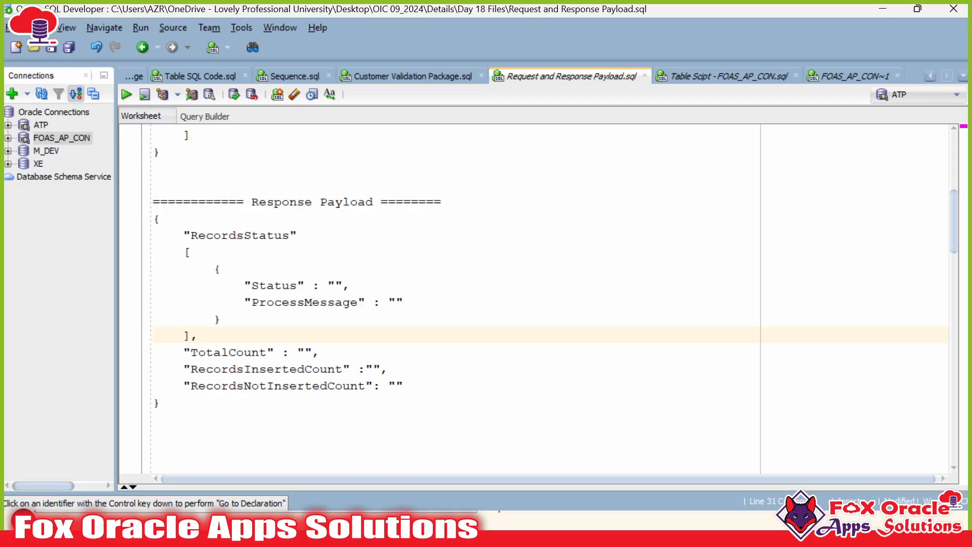
pyautogui.moveTo(153, 219); pyautogui.dragTo(161, 402)
pyautogui.hotkey('ctrl', 'c')
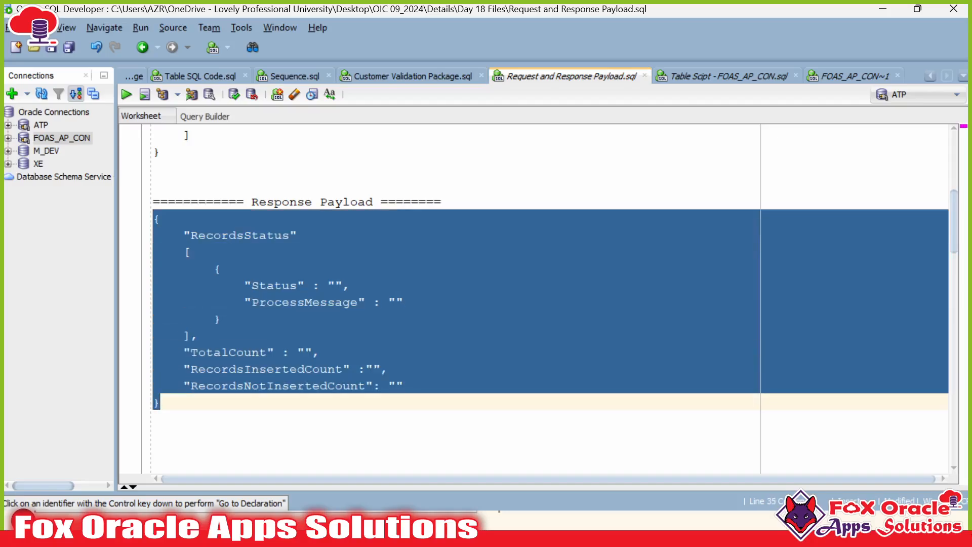
# Step: Back in Oracle Integration, select the startREST trigger on the canvas
pyautogui.click(567, 527)
pyautogui.moveTo(277, 335); pyautogui.dragTo(161, 274)
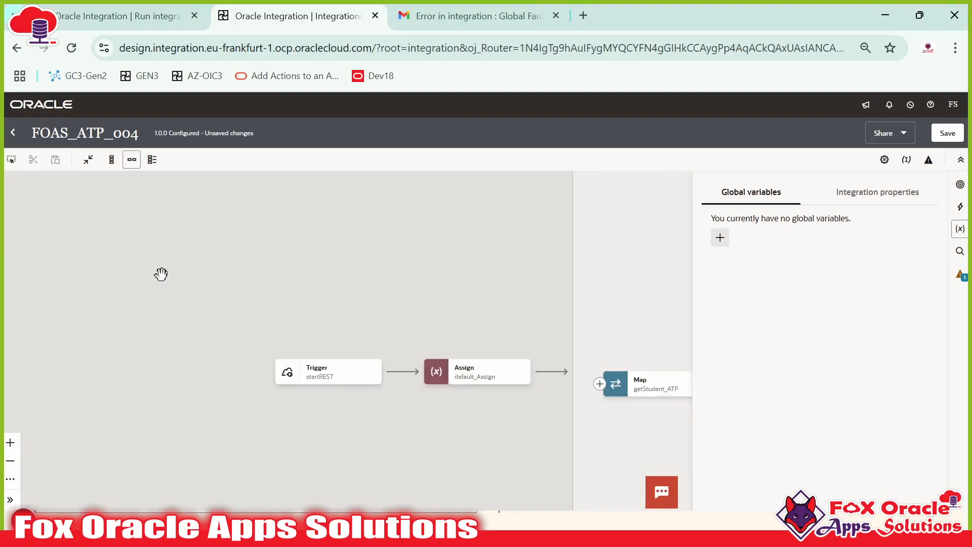
pyautogui.click(326, 377)
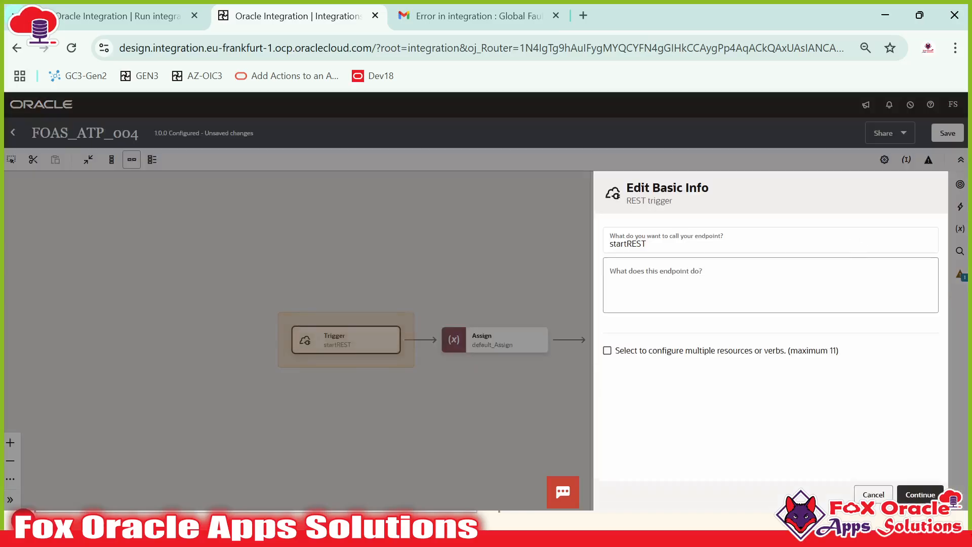
# Step: Replace the trigger's inline response sample JSON with the copied payload and submit it
pyautogui.click(920, 494)
pyautogui.click(919, 494)
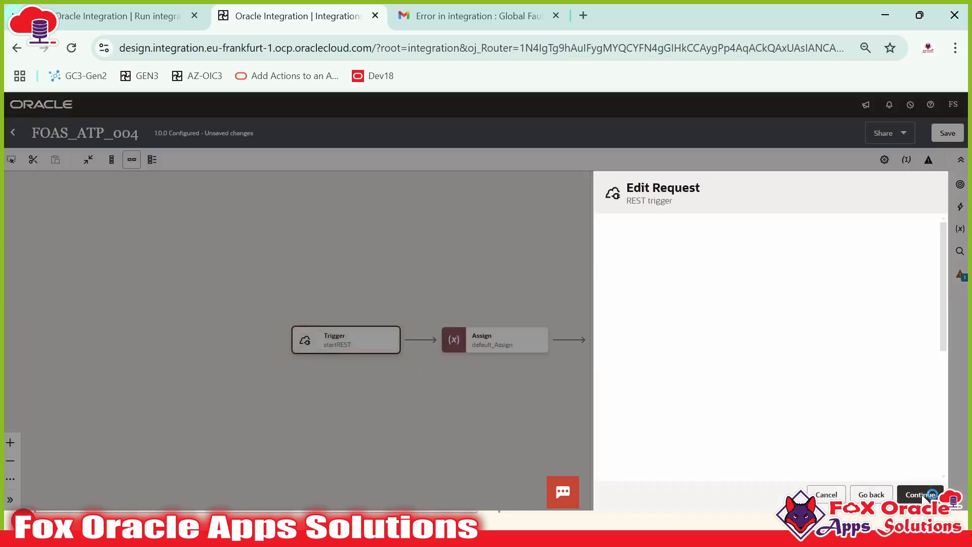
pyautogui.scroll(-3, 699, 375)
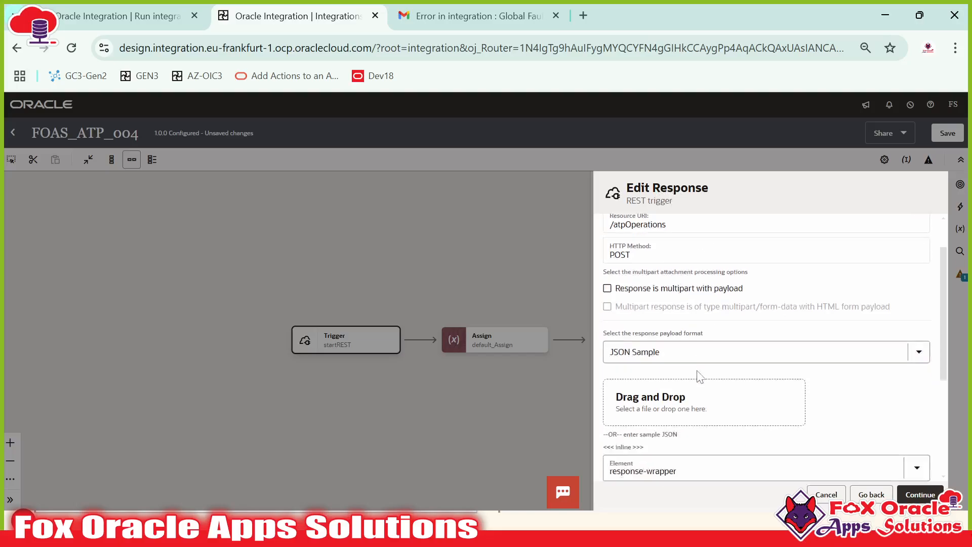
pyautogui.click(629, 345)
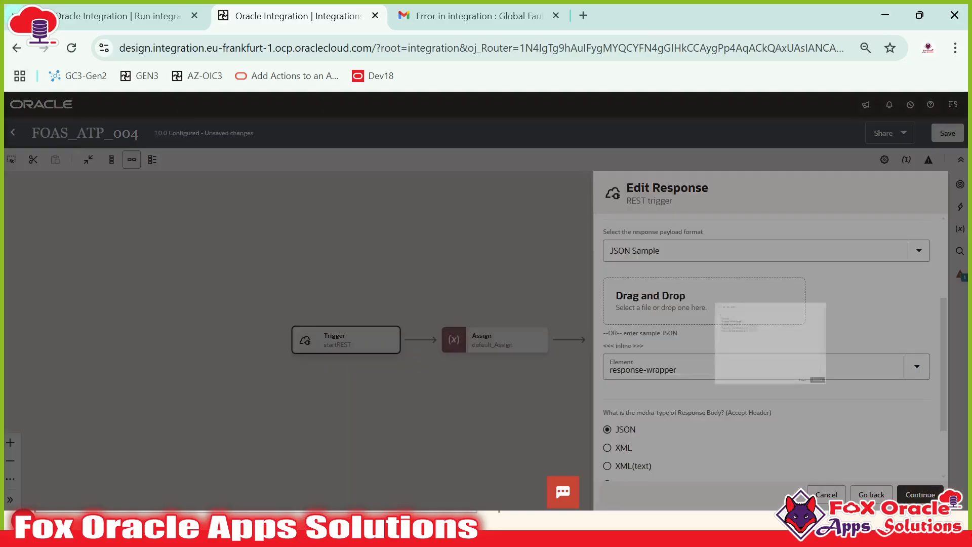
pyautogui.hotkey('ctrl', 'a')
pyautogui.hotkey('ctrl', 'v')
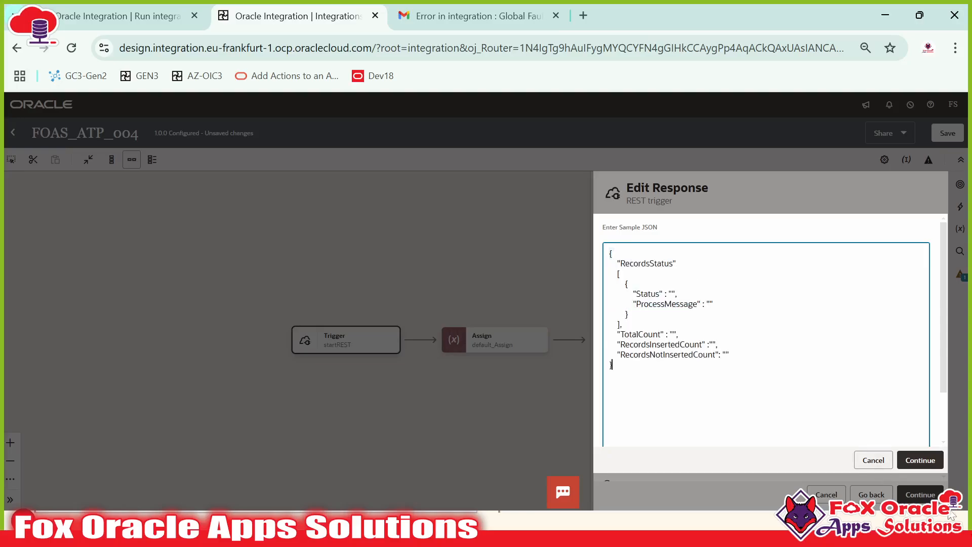
pyautogui.click(924, 460)
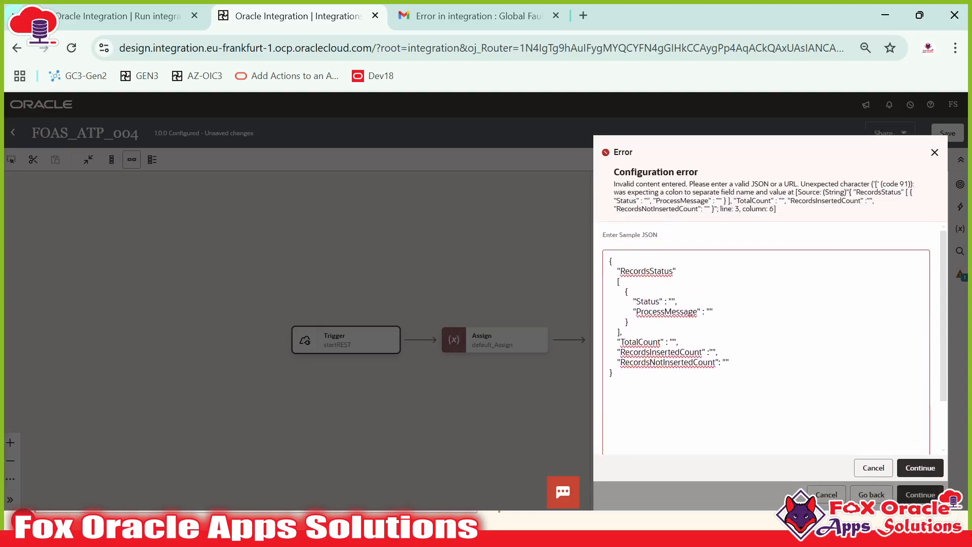
# Step: Reselect the response payload block in SQL Developer and select all text in the sample JSON box
pyautogui.hotkey('alt', 'Tab')
pyautogui.click(221, 269)
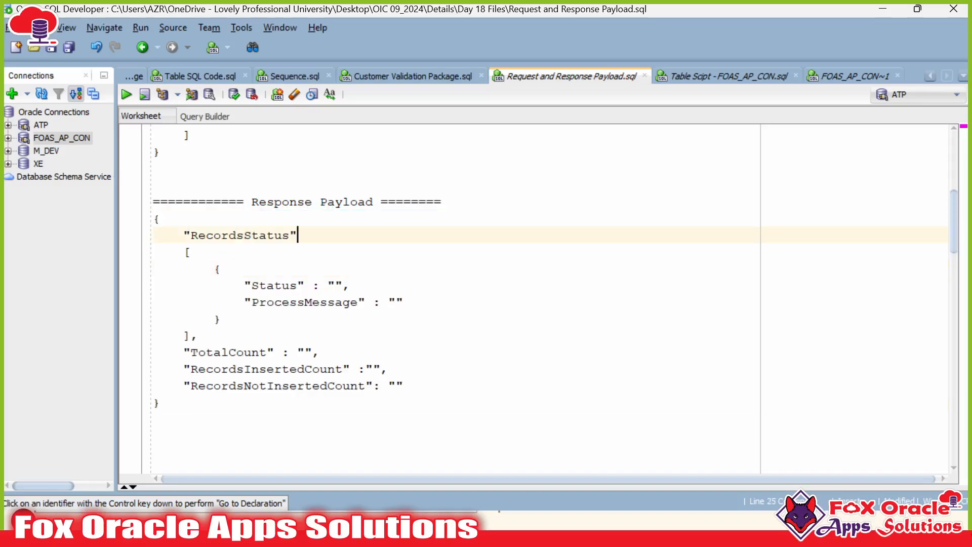
pyautogui.moveTo(153, 419); pyautogui.dragTo(108, 224)
pyautogui.hotkey('ctrl', 'c')
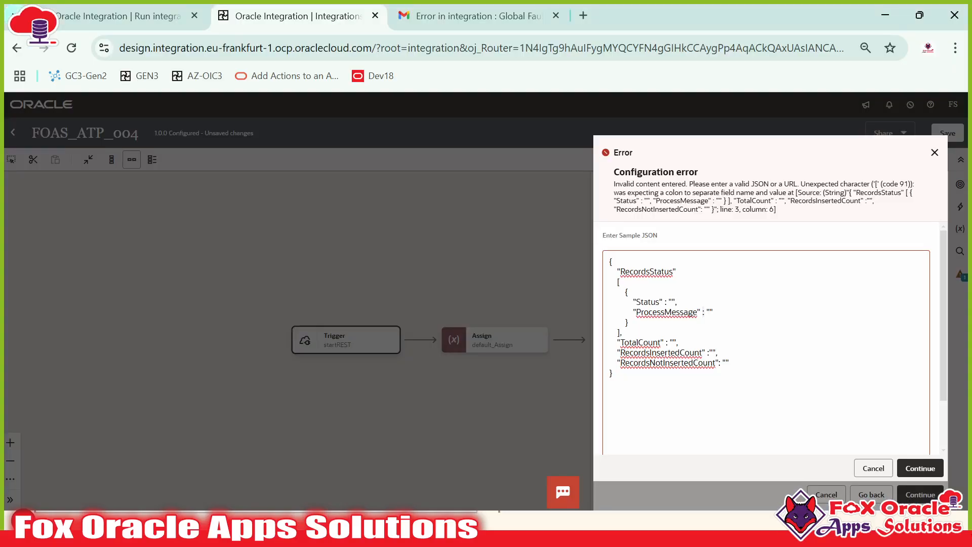
pyautogui.hotkey('ctrl', 'a')
# Step: Paste the corrected response JSON and finish editing the REST trigger
pyautogui.hotkey('ctrl', 'v')
pyautogui.click(919, 468)
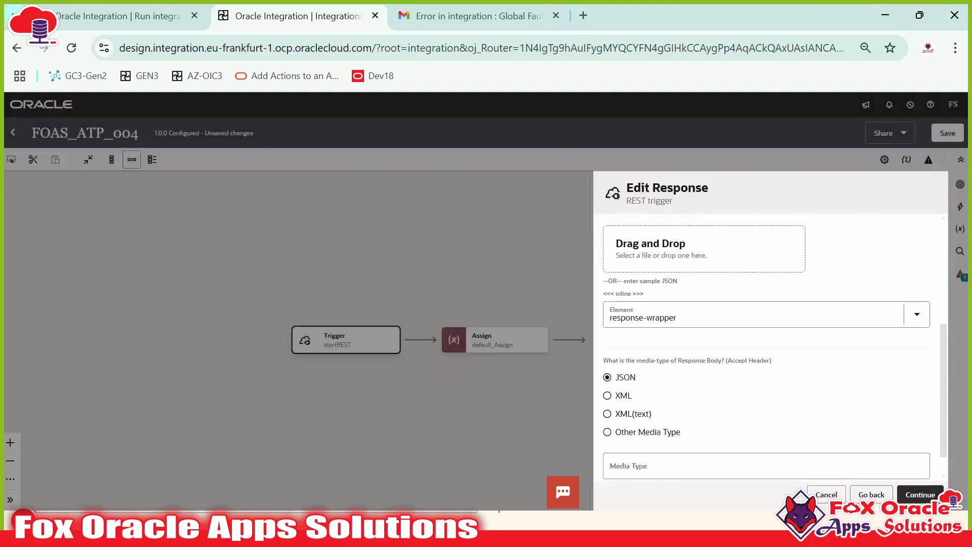
pyautogui.click(921, 495)
pyautogui.click(926, 495)
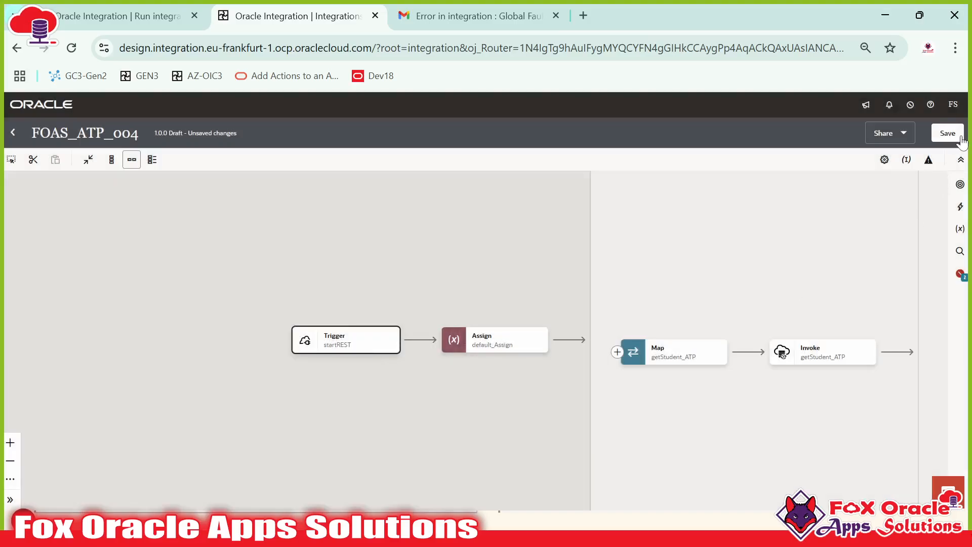
# Step: Save FOAS_ATP_004, open the global variables list and add a new variable
pyautogui.click(947, 133)
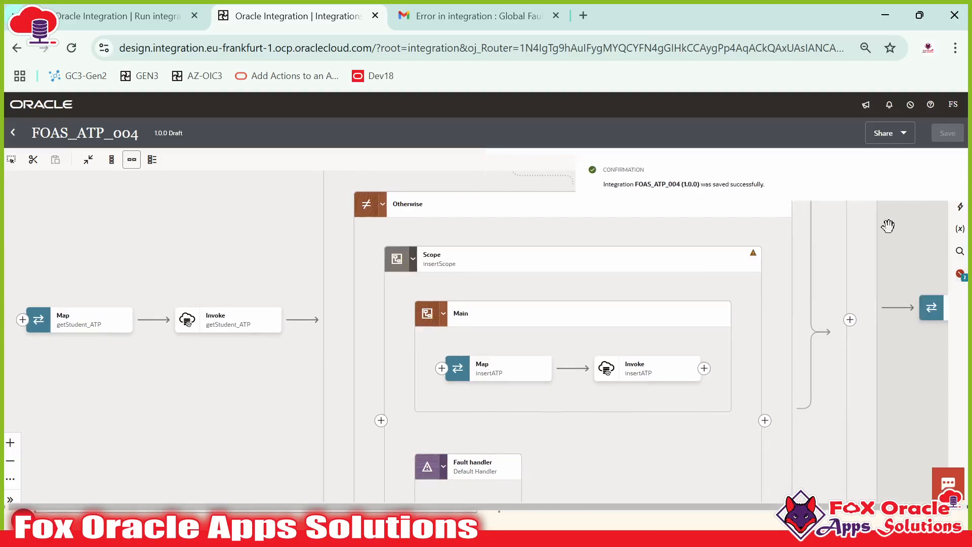
pyautogui.moveTo(879, 255); pyautogui.dragTo(499, 221)
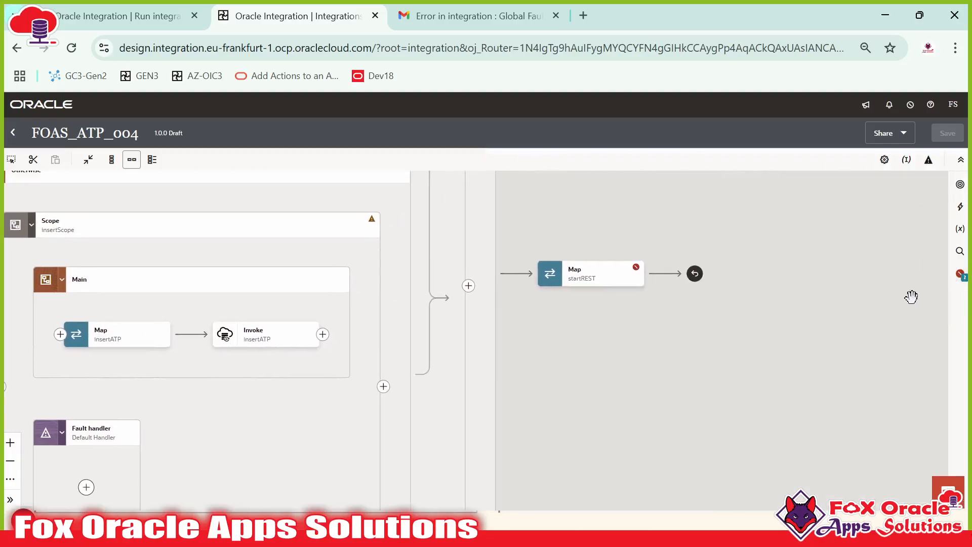
pyautogui.click(959, 229)
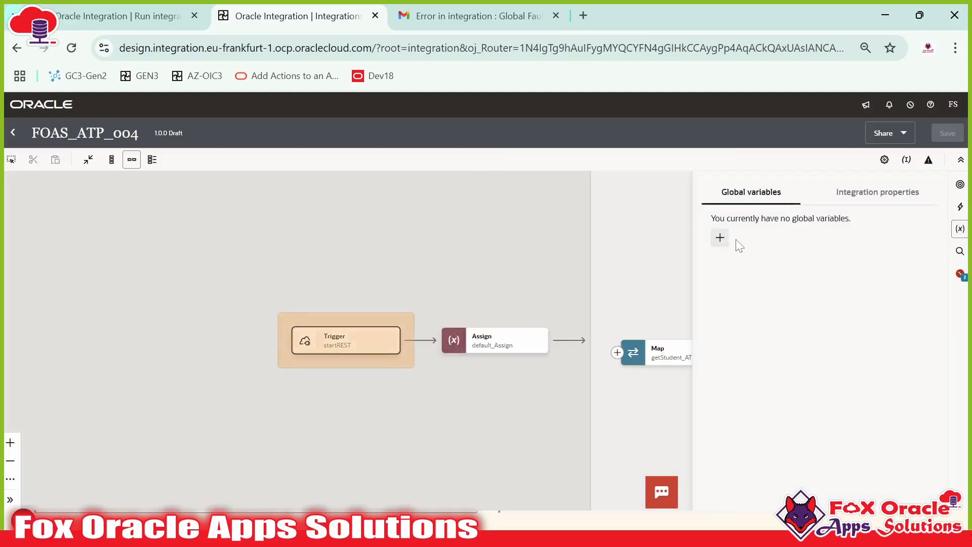
pyautogui.click(720, 238)
# Step: Name the new global variable gVar_ResponseMessage and set its type to Object
pyautogui.click(784, 260)
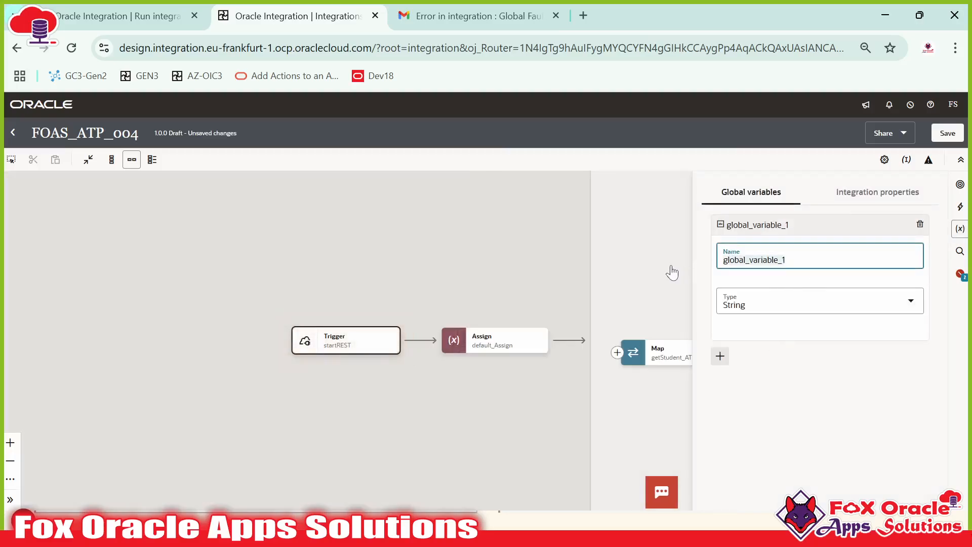
pyautogui.hotkey('ctrl', 'a')
pyautogui.write('g')
pyautogui.click(739, 299)
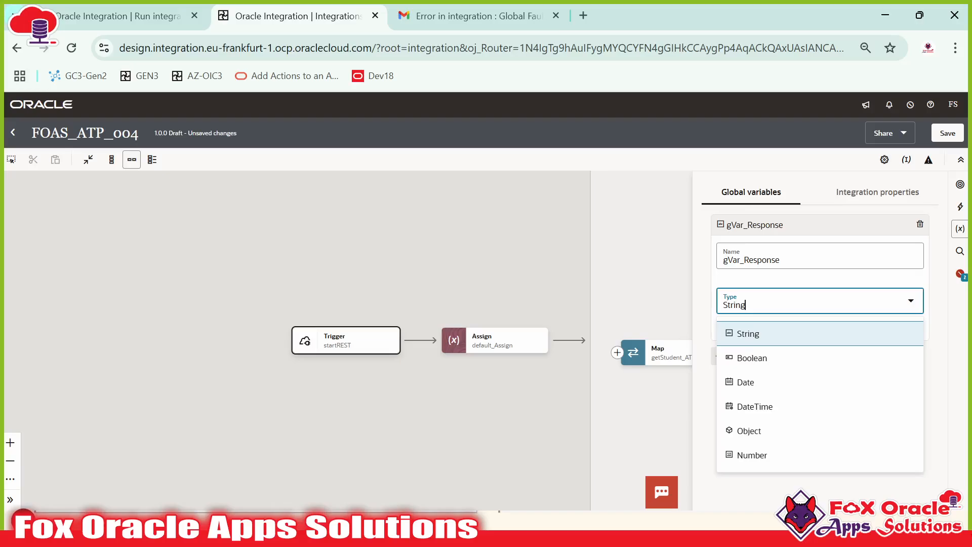
pyautogui.click(755, 435)
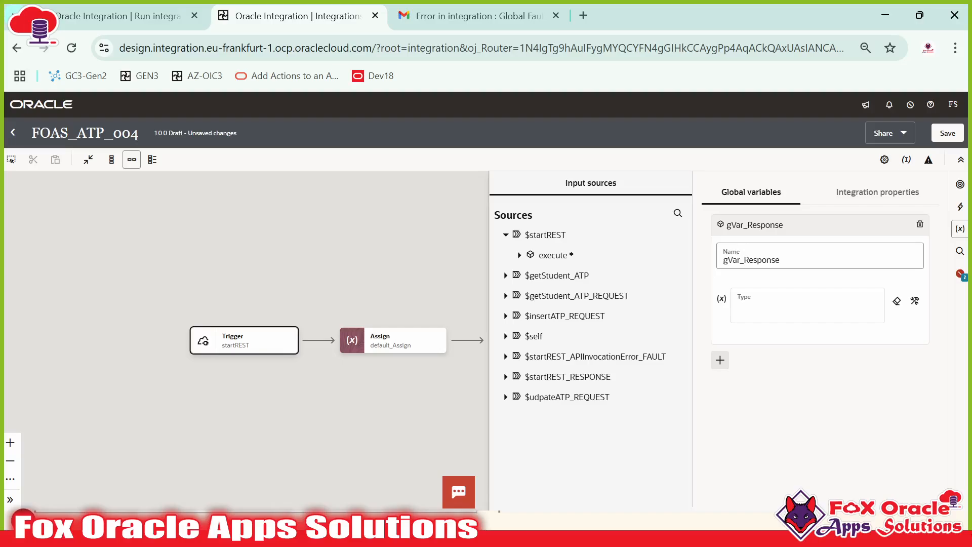
pyautogui.click(790, 260)
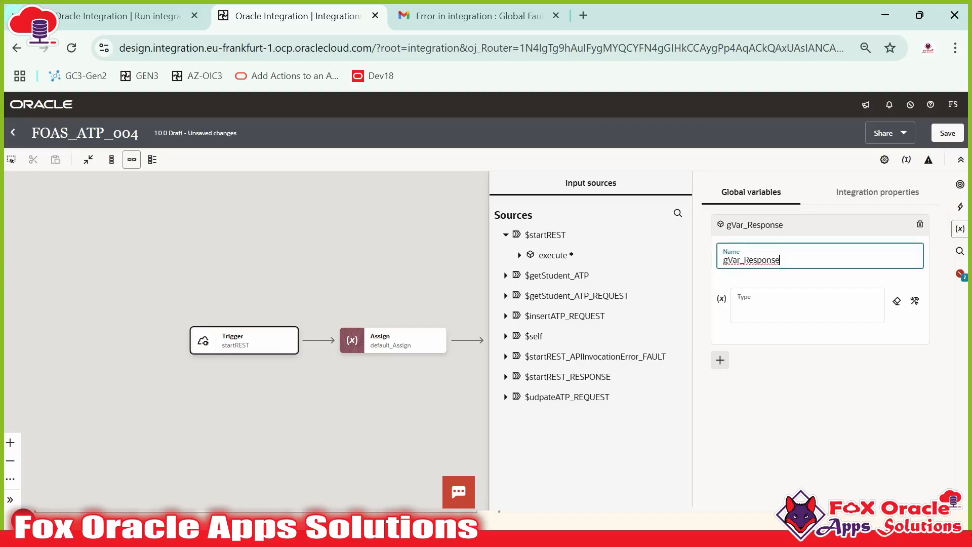
pyautogui.write('Message')
# Step: Type gVar_ResponseMessage as the $startREST_RESPONSE RecordsStatus element, then add another global variable
pyautogui.click(505, 377)
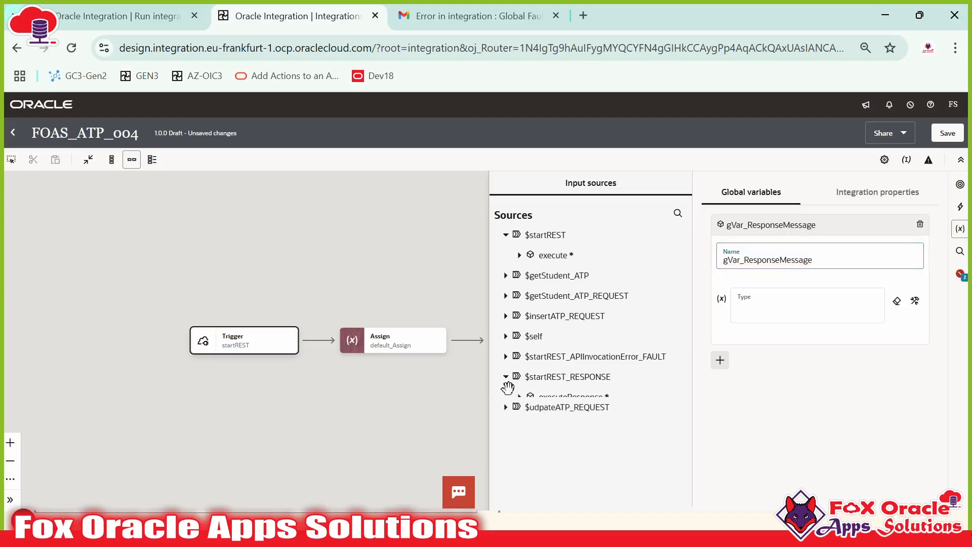
pyautogui.click(519, 397)
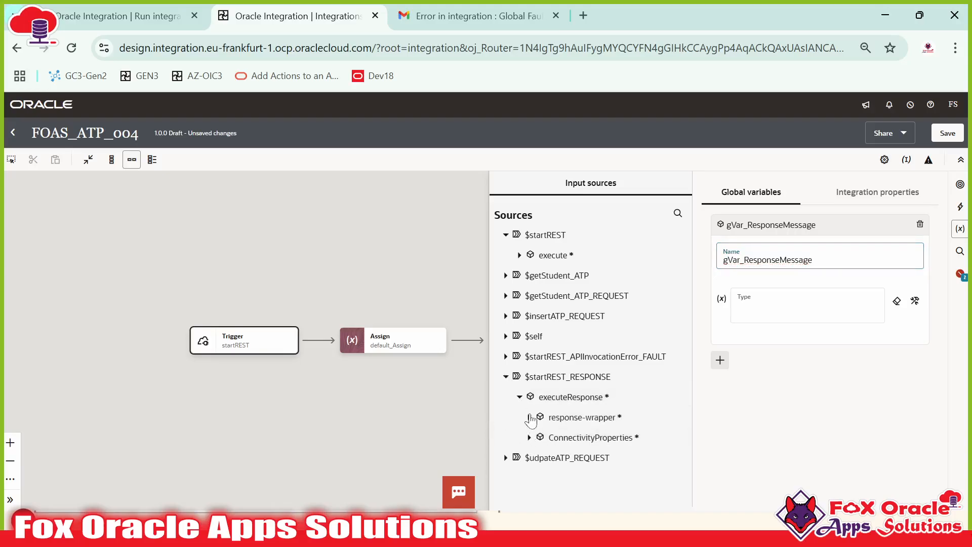
pyautogui.click(582, 416)
pyautogui.scroll(-1, 585, 420)
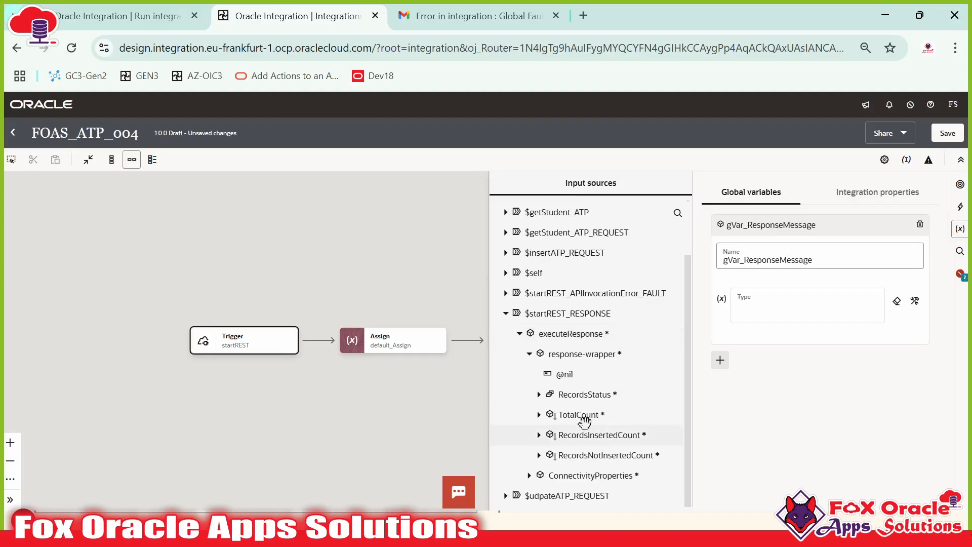
pyautogui.click(540, 394)
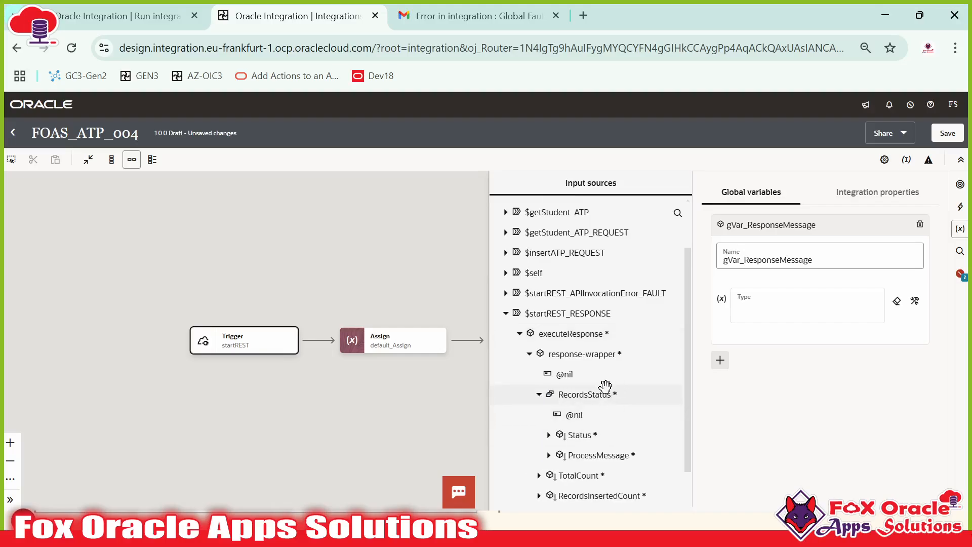
pyautogui.click(580, 394)
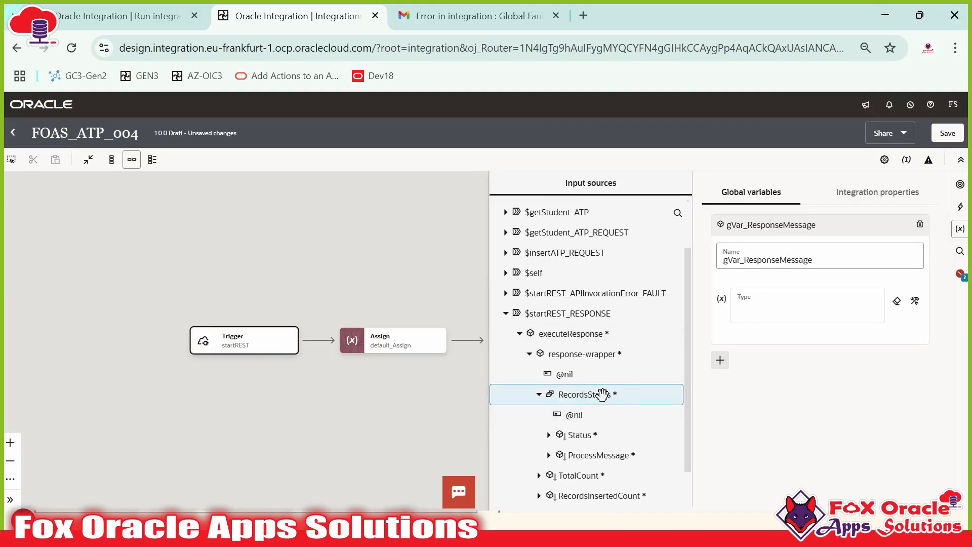
pyautogui.moveTo(603, 394); pyautogui.dragTo(784, 308)
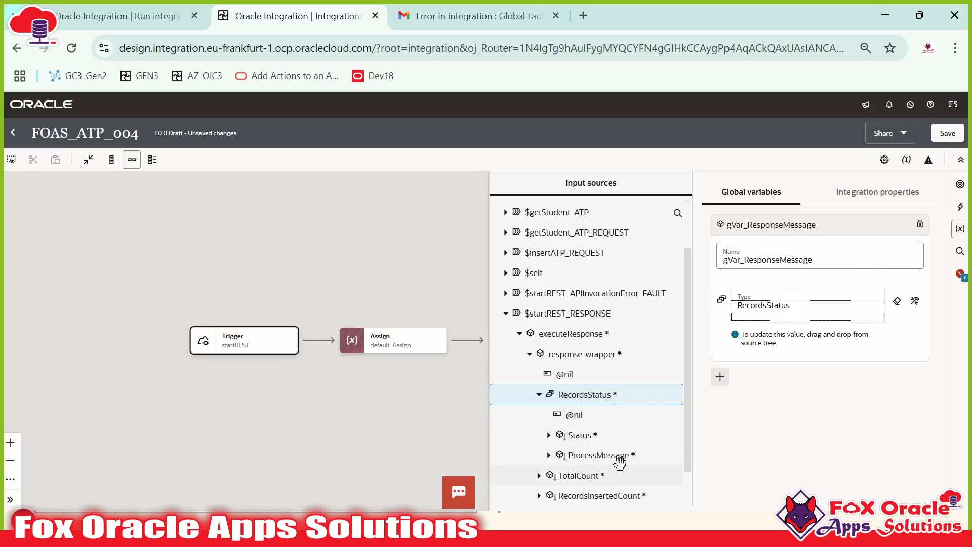
pyautogui.click(834, 232)
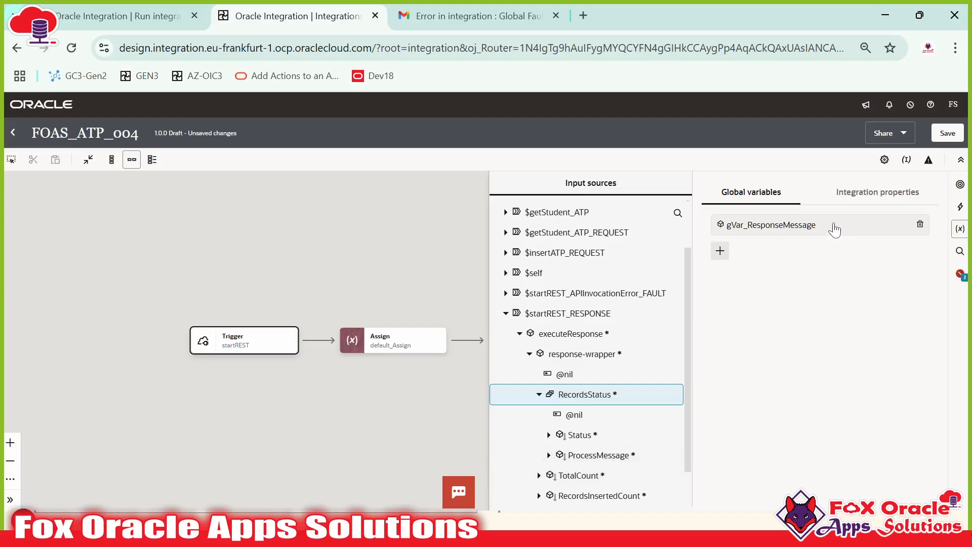
pyautogui.click(741, 226)
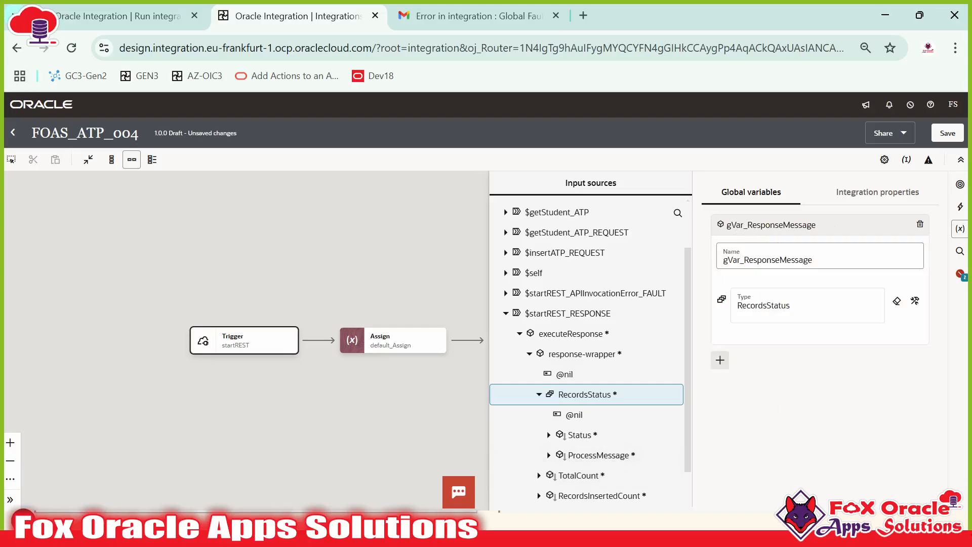
pyautogui.click(720, 360)
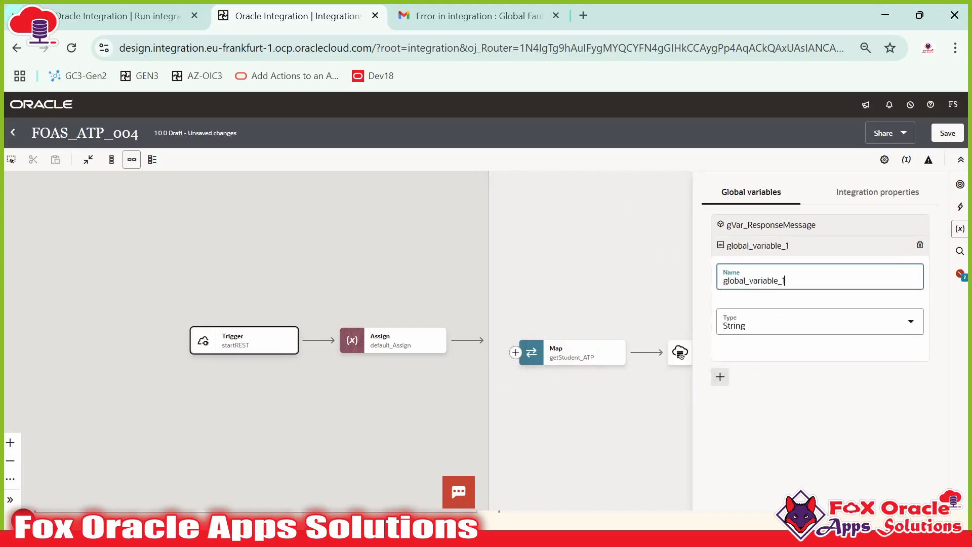
pyautogui.moveTo(785, 280); pyautogui.dragTo(699, 275)
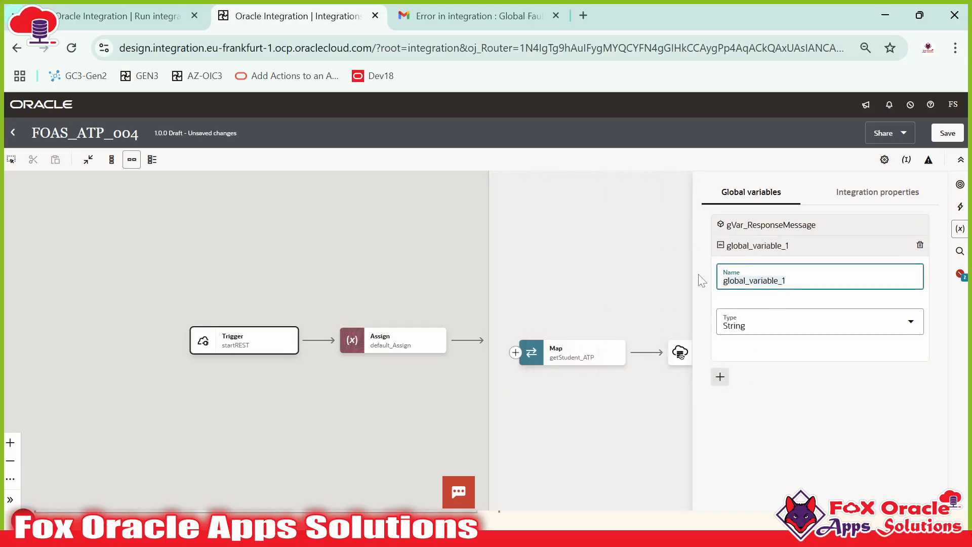
# Step: Name the new global variable gVar_ResponseMessageArray and make its type Object
pyautogui.write('gVar_ResponseMessageArray')
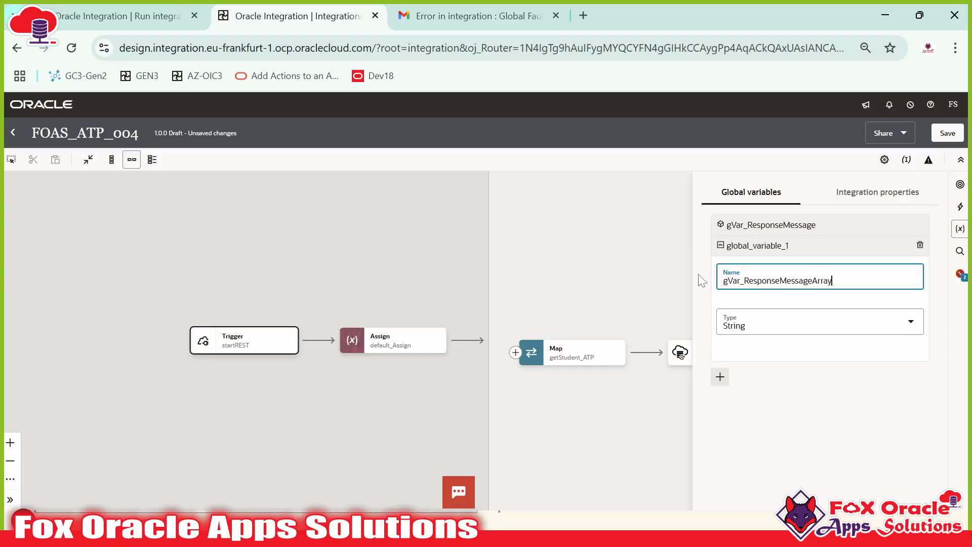
pyautogui.click(739, 327)
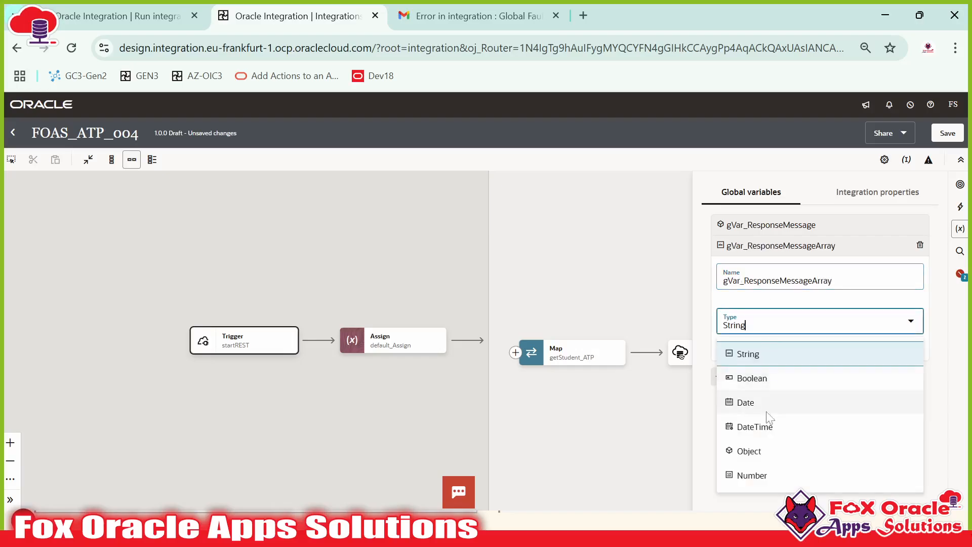
pyautogui.click(768, 448)
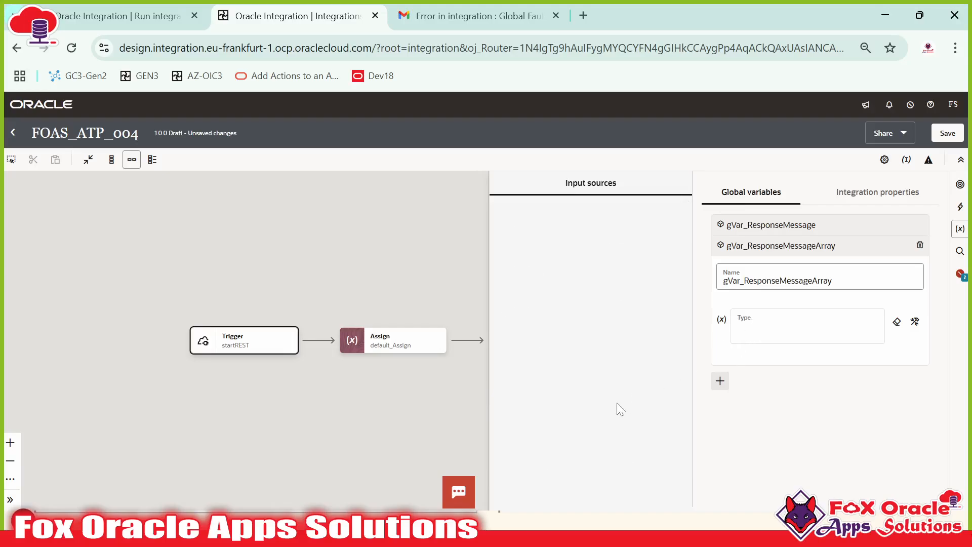
# Step: Expand $startREST_RESPONSE > executeResponse > response-wrapper in the source tree
pyautogui.click(750, 319)
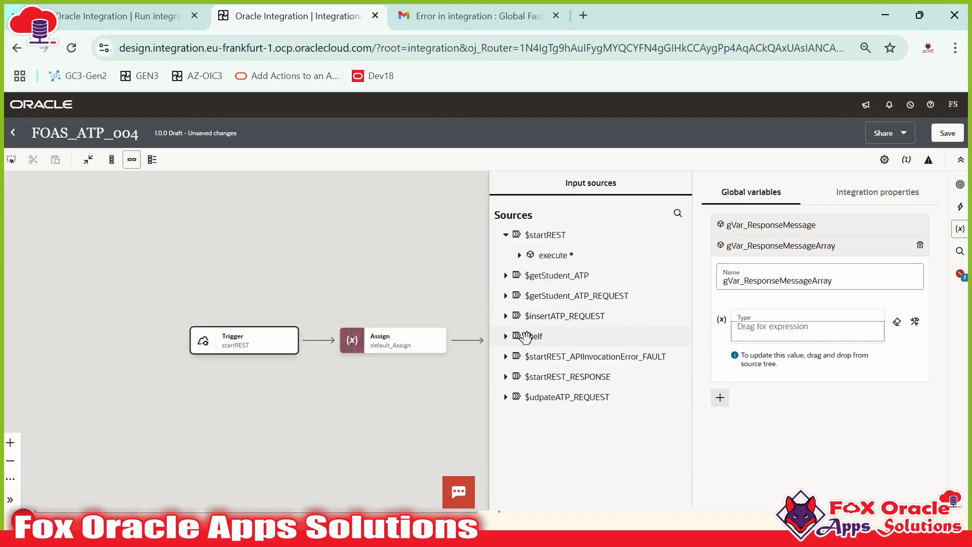
pyautogui.click(505, 377)
pyautogui.click(519, 396)
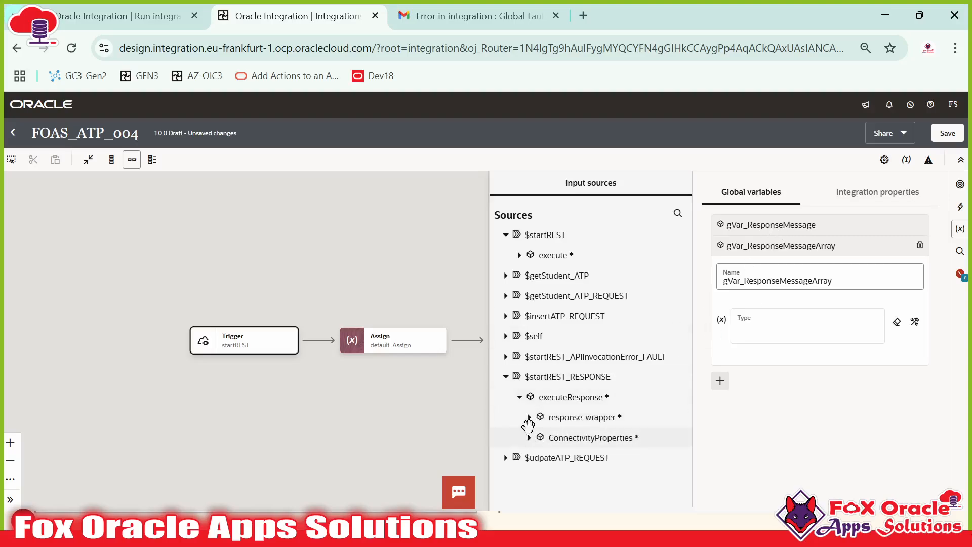
pyautogui.click(582, 416)
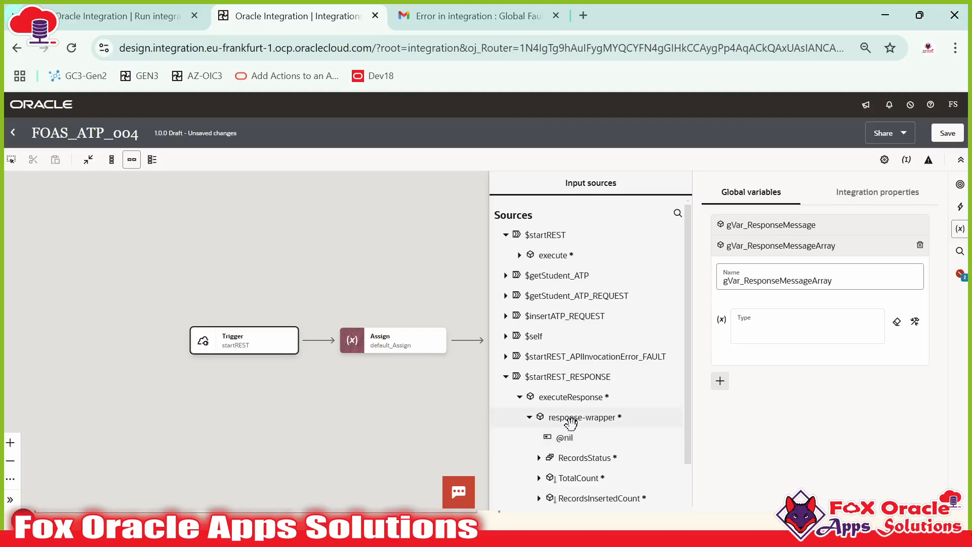
pyautogui.scroll(-2, 577, 415)
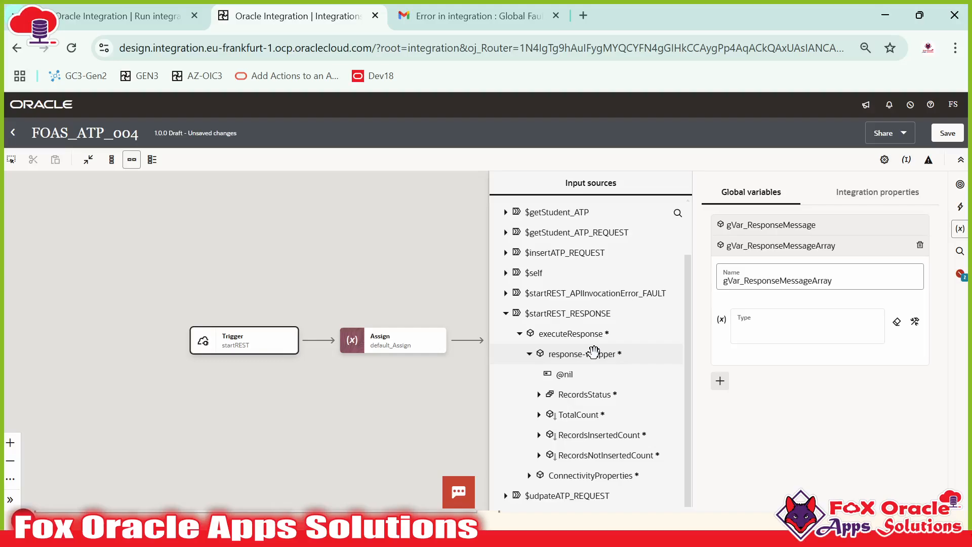
pyautogui.scroll(3, 594, 353)
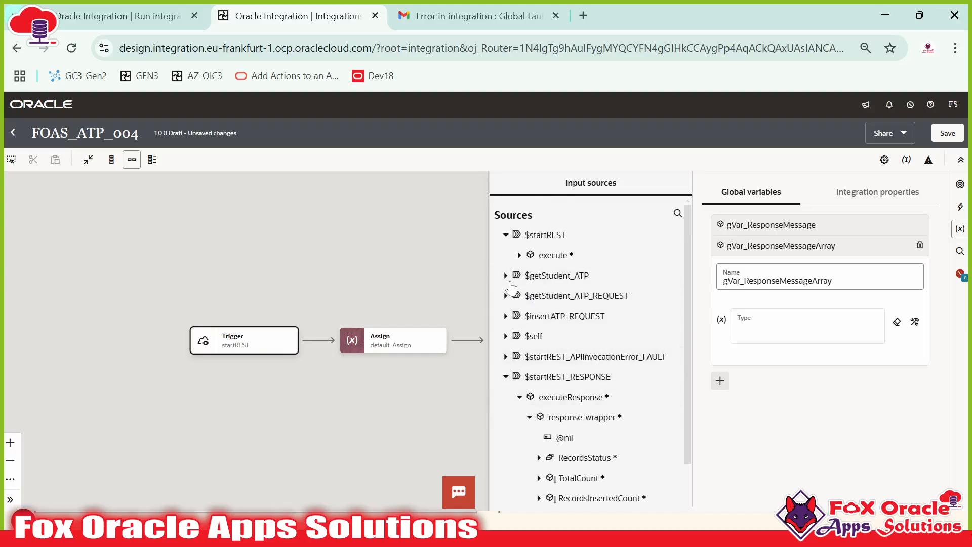
# Step: Set the variable's type to response-wrapper, close the Global variables panel, and save FOAS_ATP_004
pyautogui.click(506, 277)
pyautogui.click(520, 296)
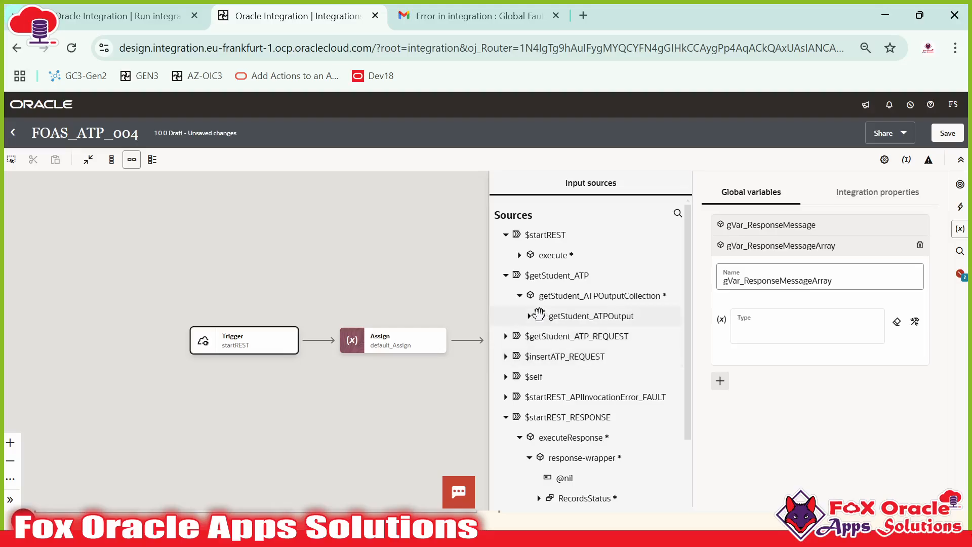
pyautogui.click(529, 316)
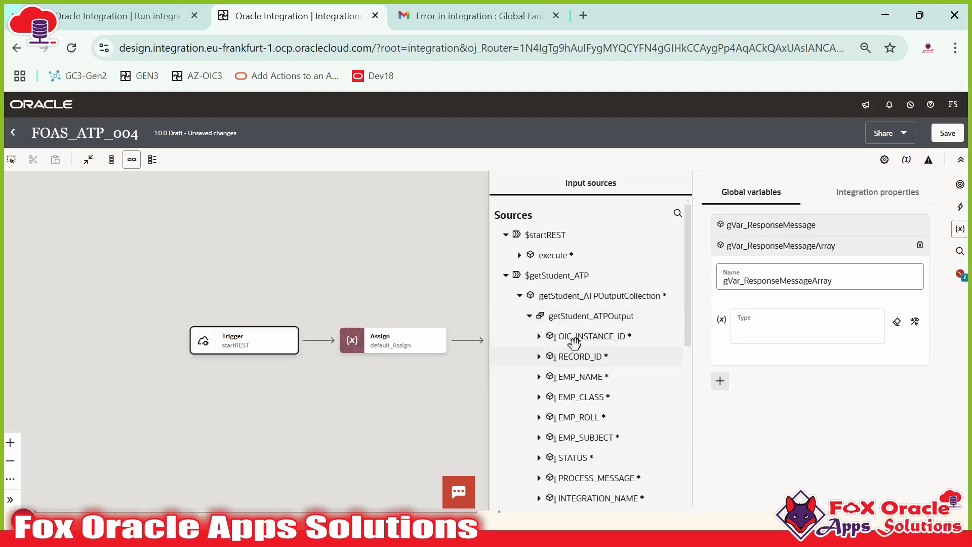
pyautogui.click(505, 276)
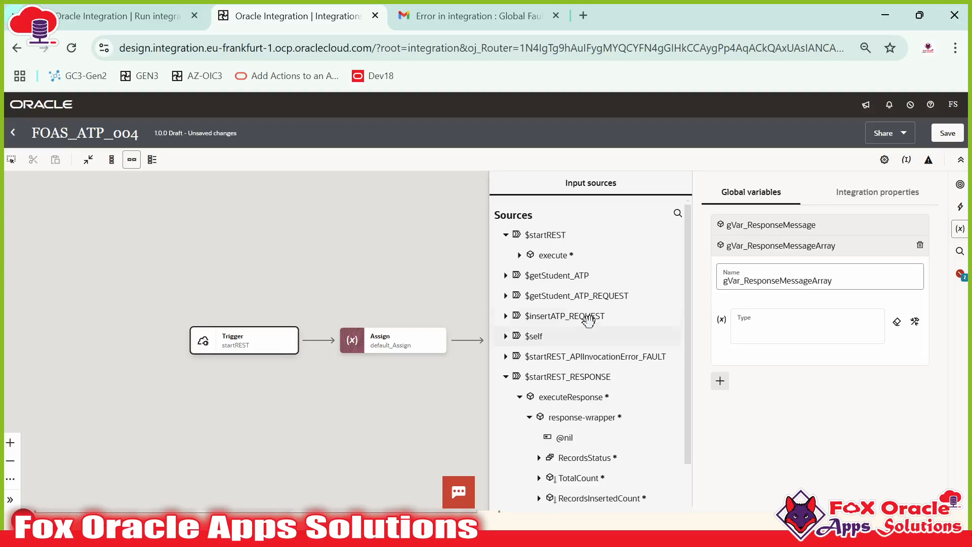
pyautogui.scroll(-1, 579, 314)
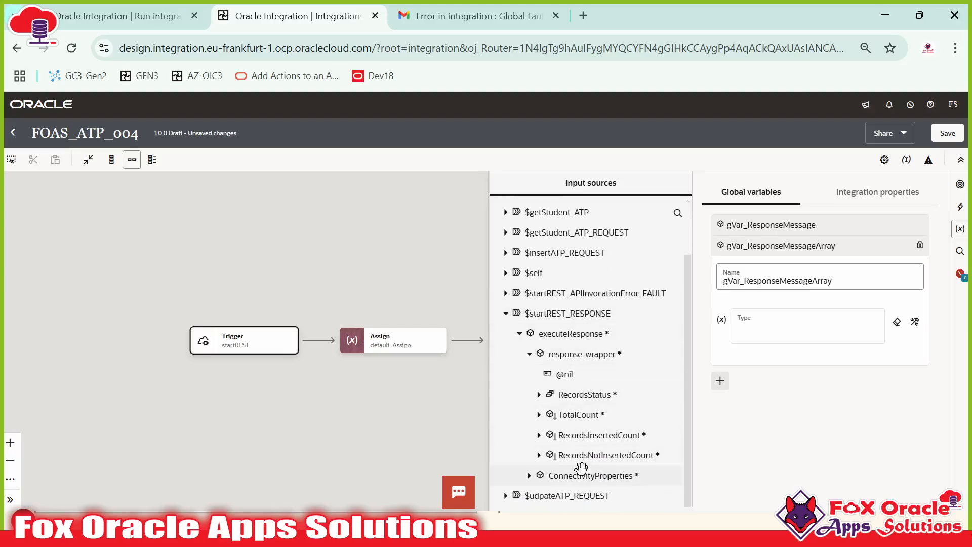
pyautogui.hotkey('ctrl', '-')
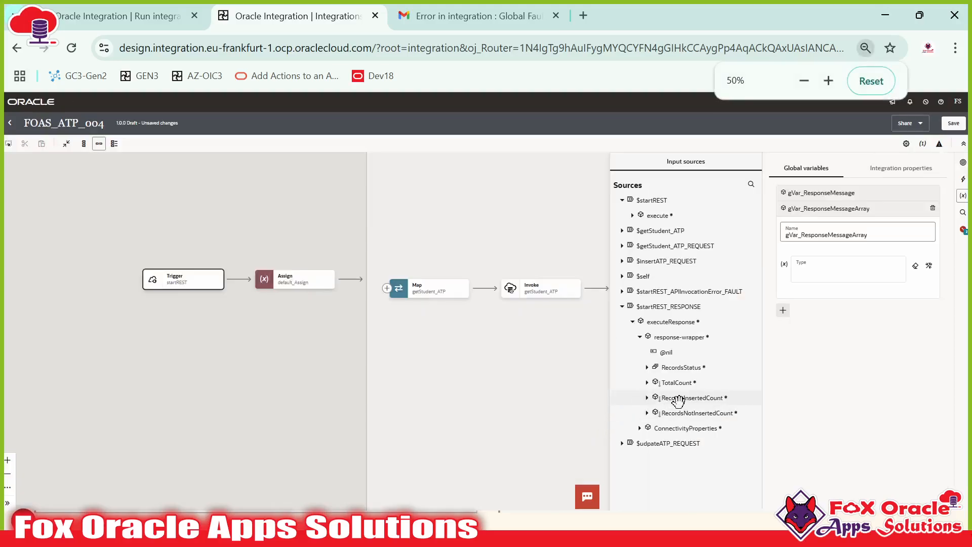
pyautogui.hotkey('ctrl', '+')
pyautogui.scroll(-1, 607, 380)
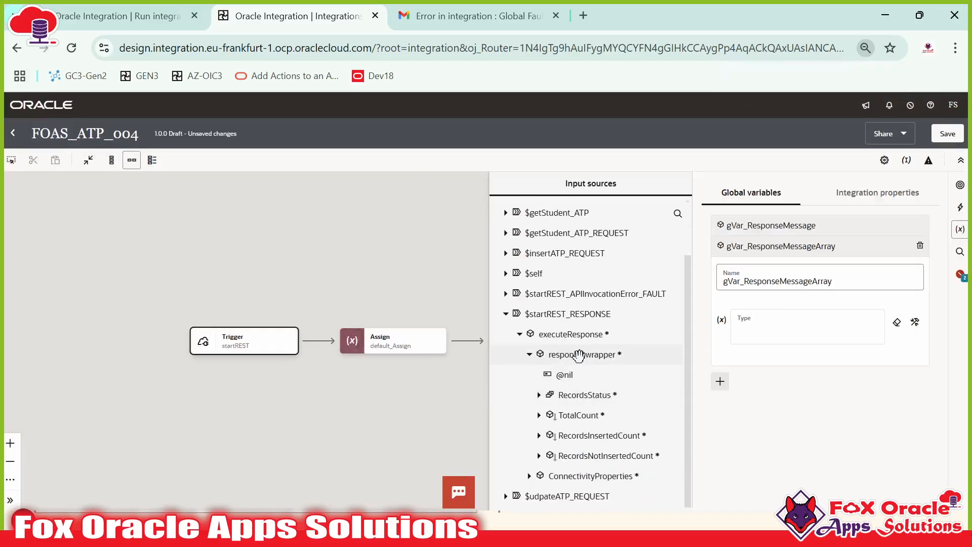
pyautogui.moveTo(578, 353); pyautogui.dragTo(790, 329)
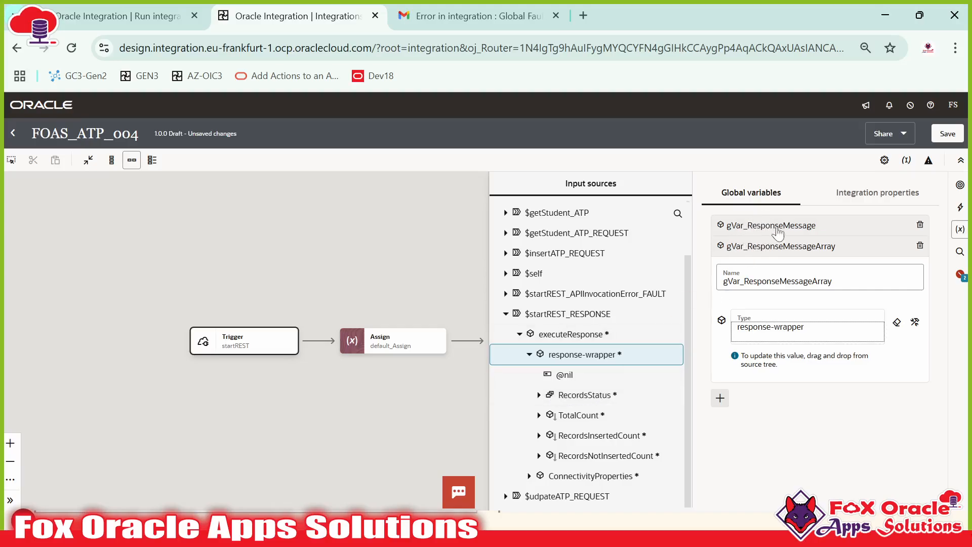
pyautogui.click(420, 258)
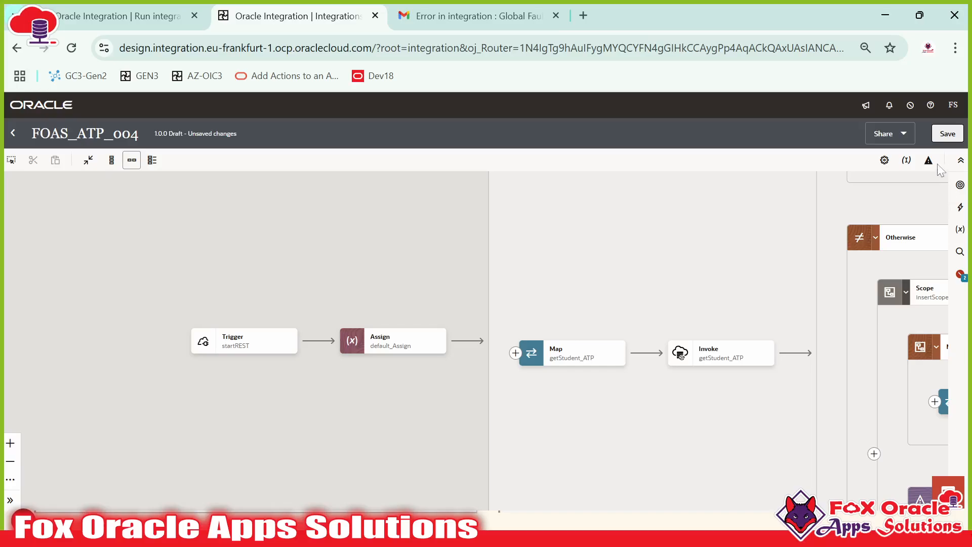
pyautogui.click(942, 135)
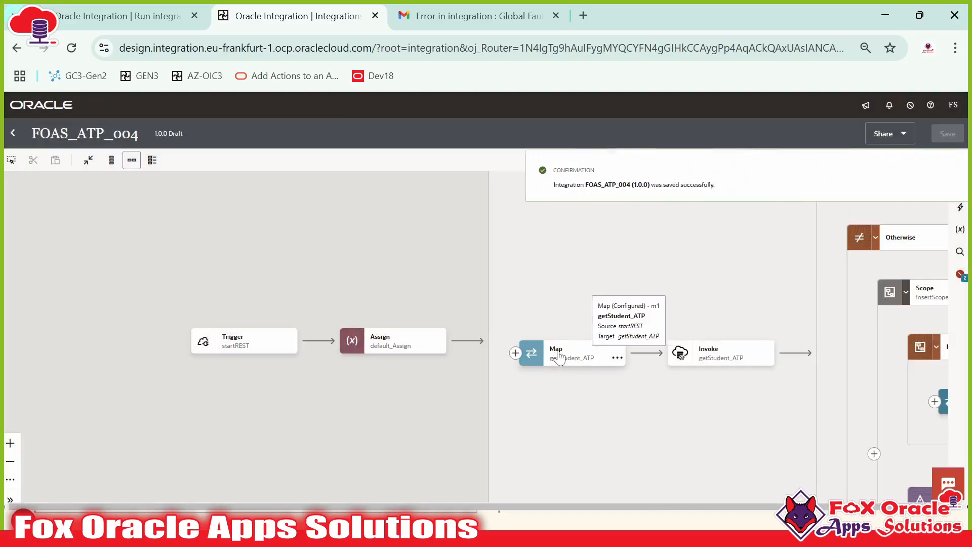
# Step: Dismiss the save confirmation and bring insertScope's empty Default Handler fault handler into view
pyautogui.moveTo(627, 302); pyautogui.dragTo(374, 299)
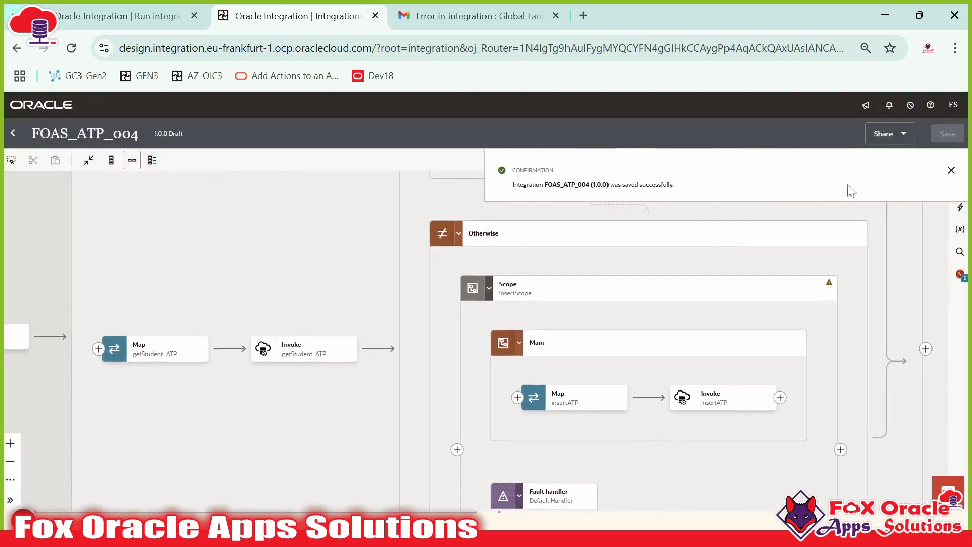
pyautogui.click(951, 170)
pyautogui.moveTo(263, 278); pyautogui.dragTo(512, 285)
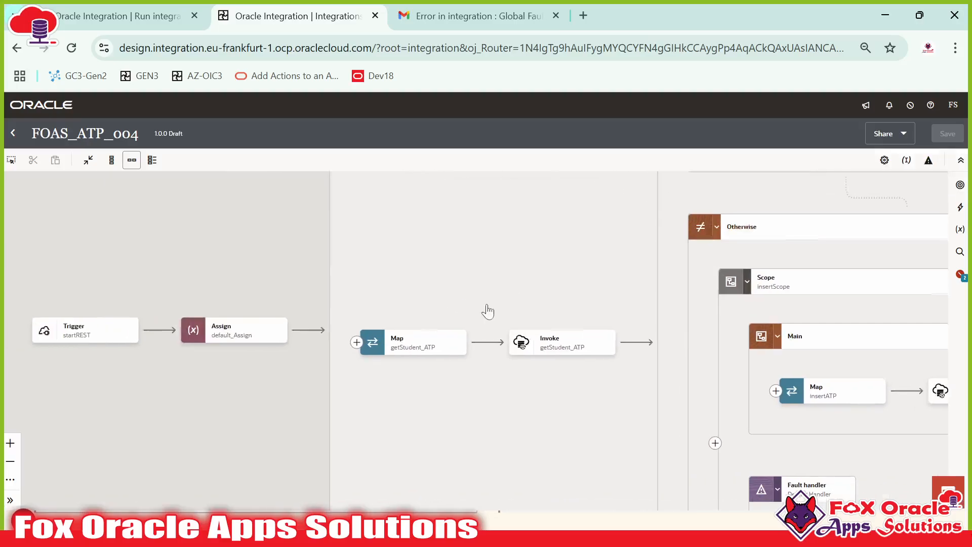
pyautogui.moveTo(594, 338); pyautogui.dragTo(632, 287)
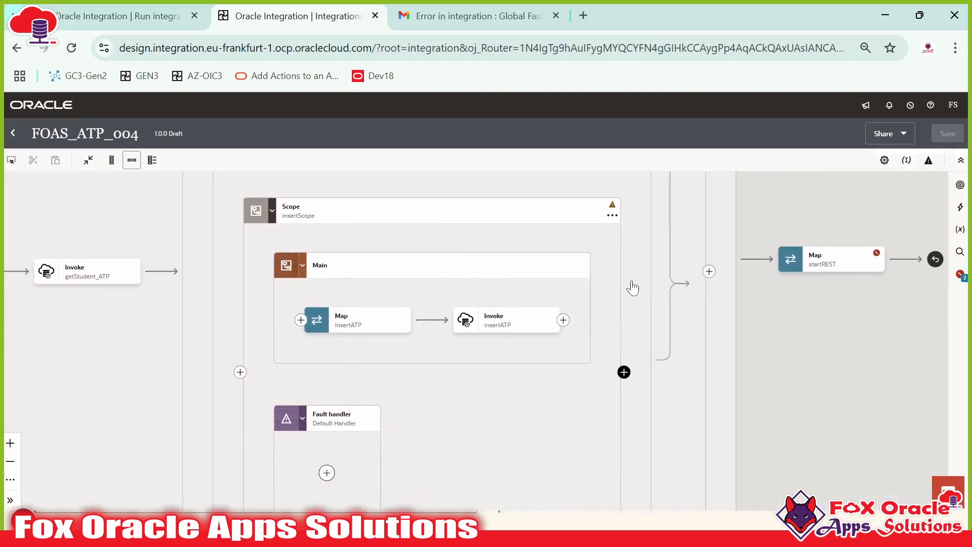
pyautogui.moveTo(385, 408); pyautogui.dragTo(423, 351)
pyautogui.moveTo(432, 416); pyautogui.dragTo(458, 313)
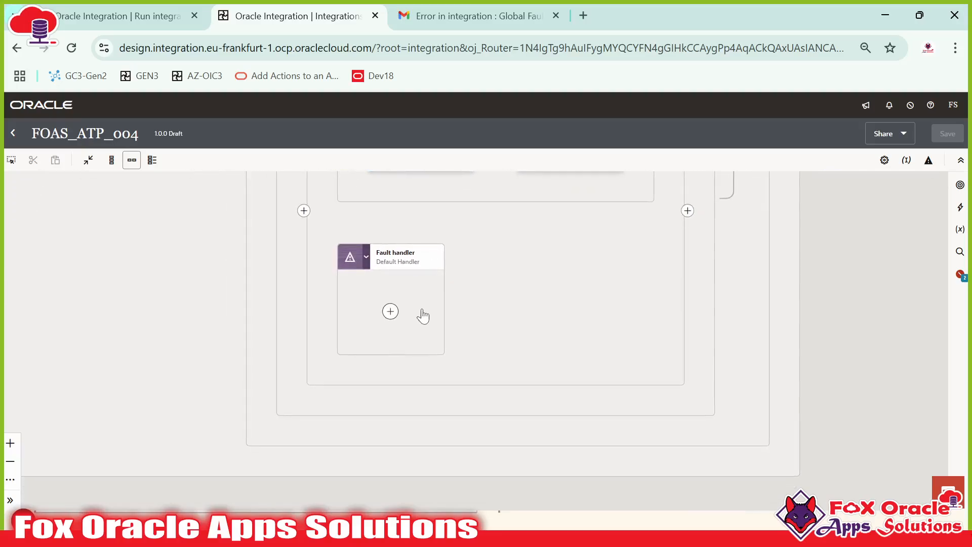
pyautogui.moveTo(411, 277); pyautogui.dragTo(434, 334)
pyautogui.scroll(1, 450, 358)
pyautogui.scroll(4, 450, 358)
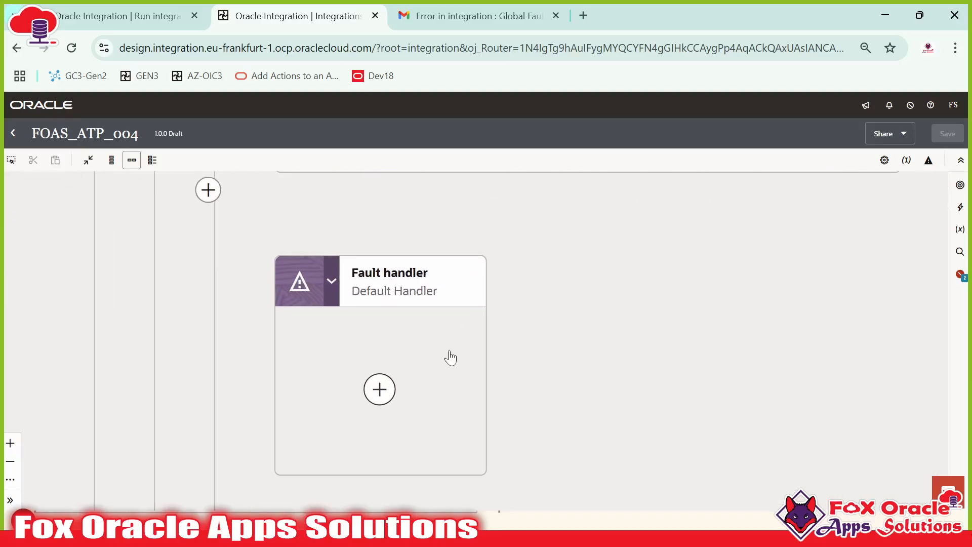
pyautogui.moveTo(426, 373); pyautogui.dragTo(436, 325)
pyautogui.scroll(-2, 434, 331)
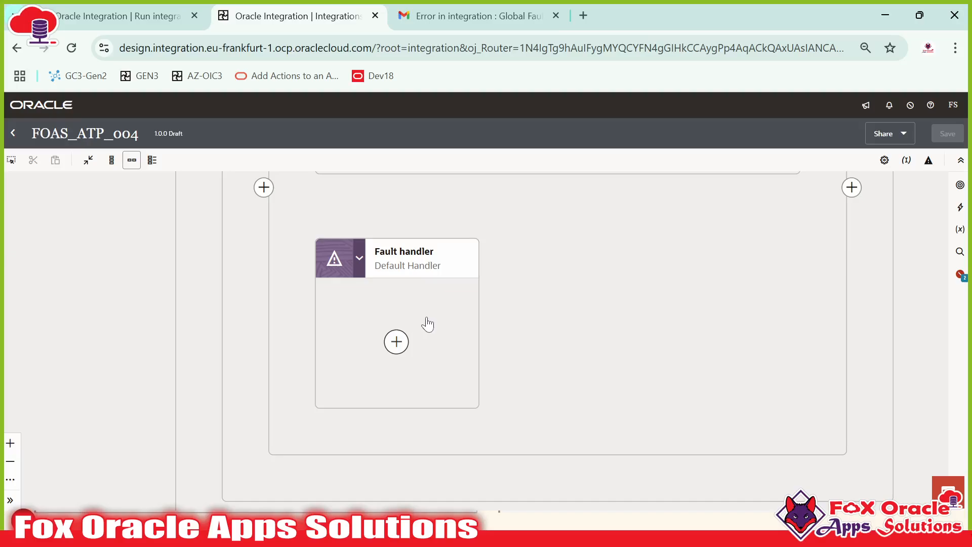
pyautogui.click(962, 209)
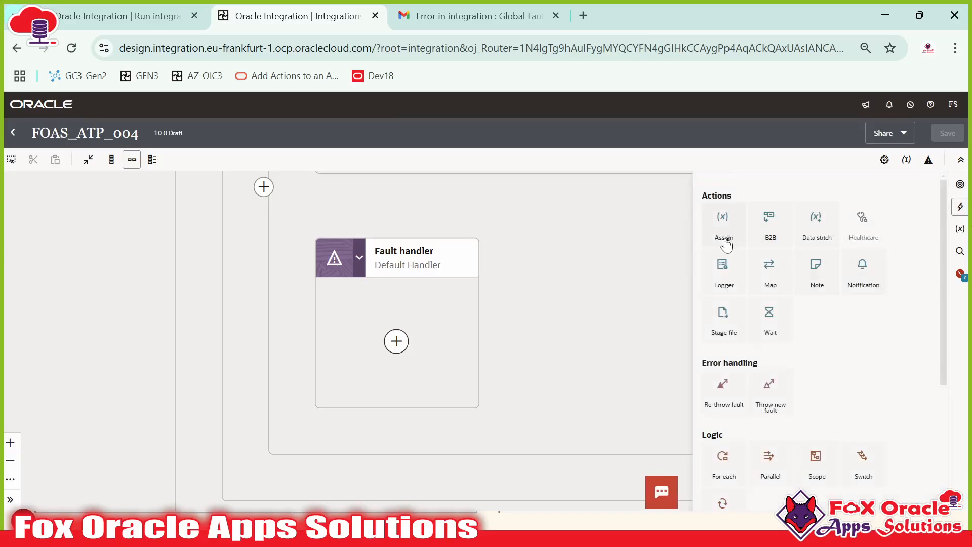
# Step: Drop a Data stitch into the fault handler and target $gVar_ResponseMessage > RecordsStatus > Status
pyautogui.moveTo(816, 233); pyautogui.dragTo(394, 336)
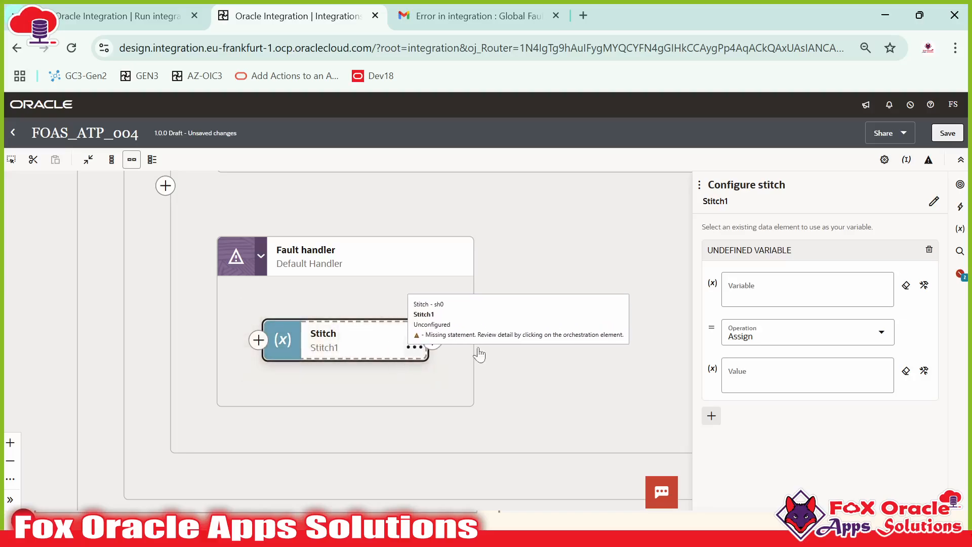
pyautogui.click(797, 296)
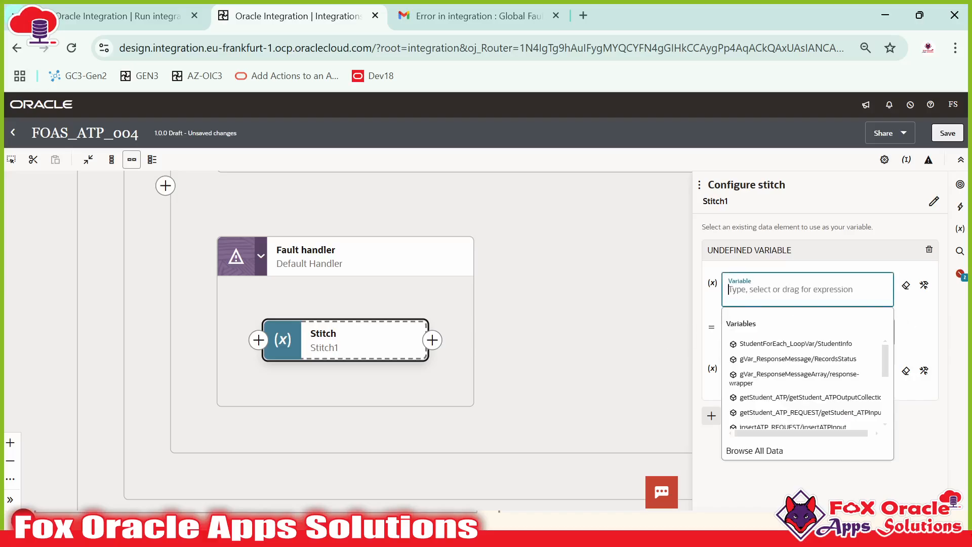
pyautogui.click(924, 285)
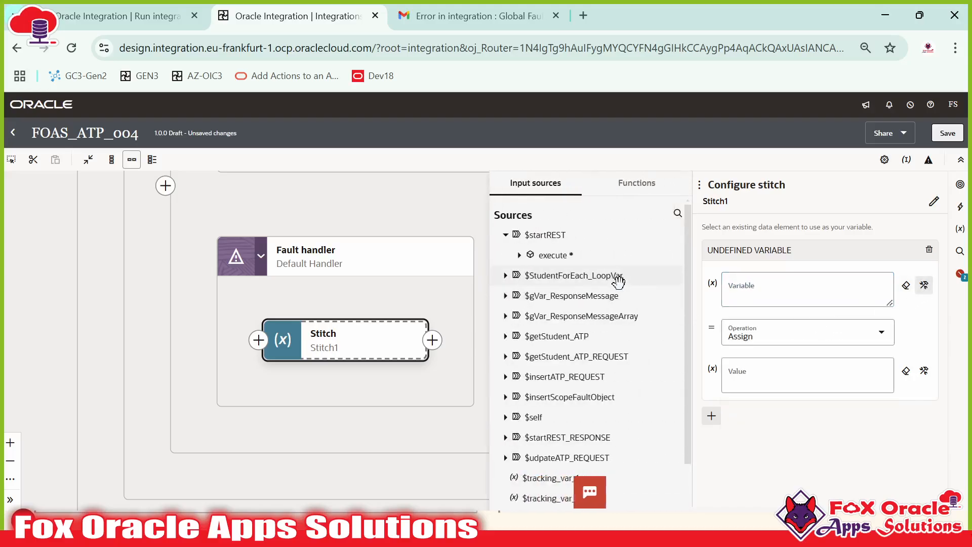
pyautogui.scroll(-1, 562, 340)
pyautogui.scroll(2, 582, 324)
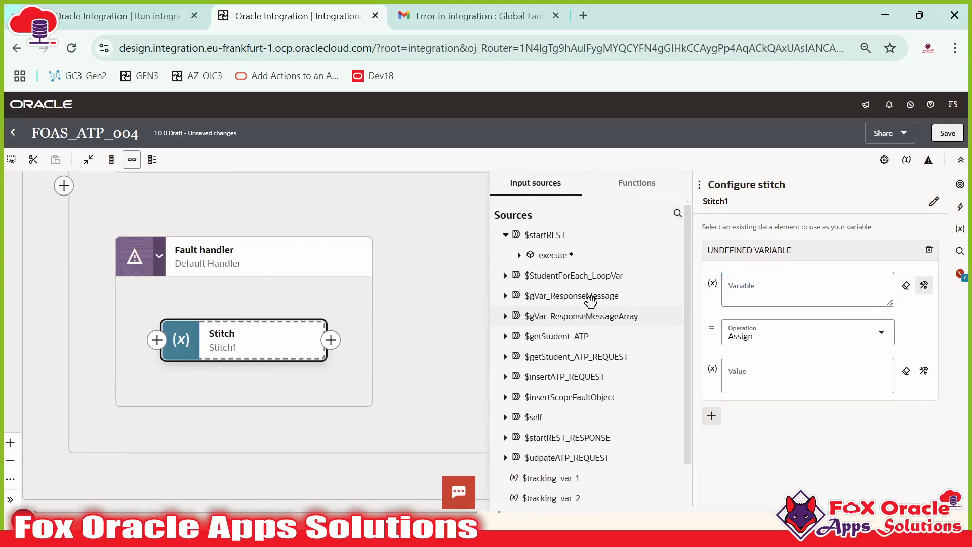
pyautogui.click(505, 296)
pyautogui.click(519, 316)
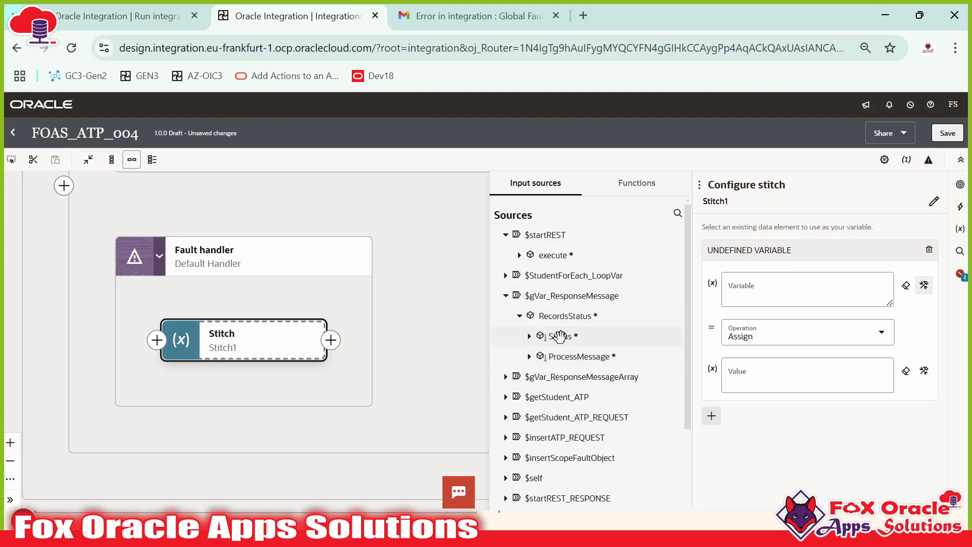
pyautogui.moveTo(574, 339); pyautogui.dragTo(749, 293)
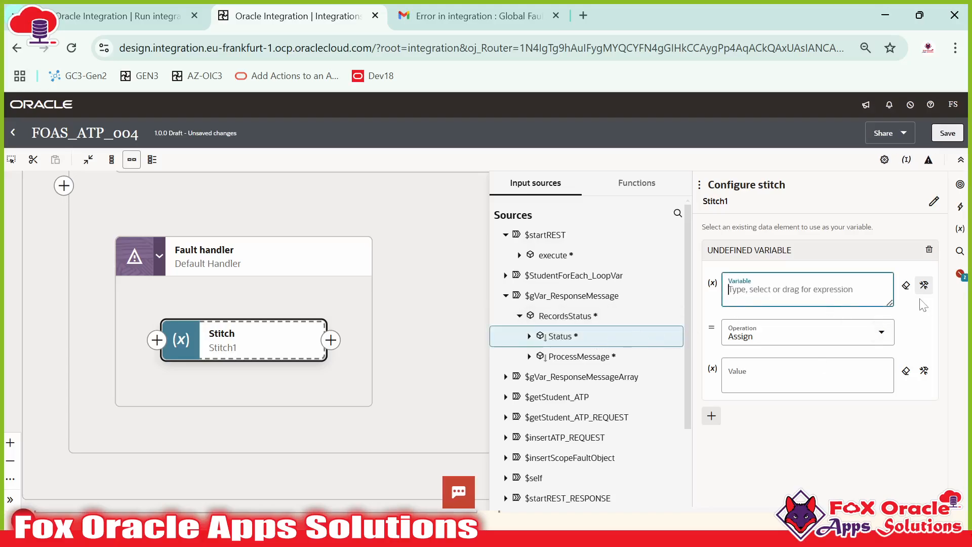
# Step: Set Status as the stitch variable and start its value as concat('Error for the record : '
pyautogui.moveTo(545, 337); pyautogui.dragTo(770, 294)
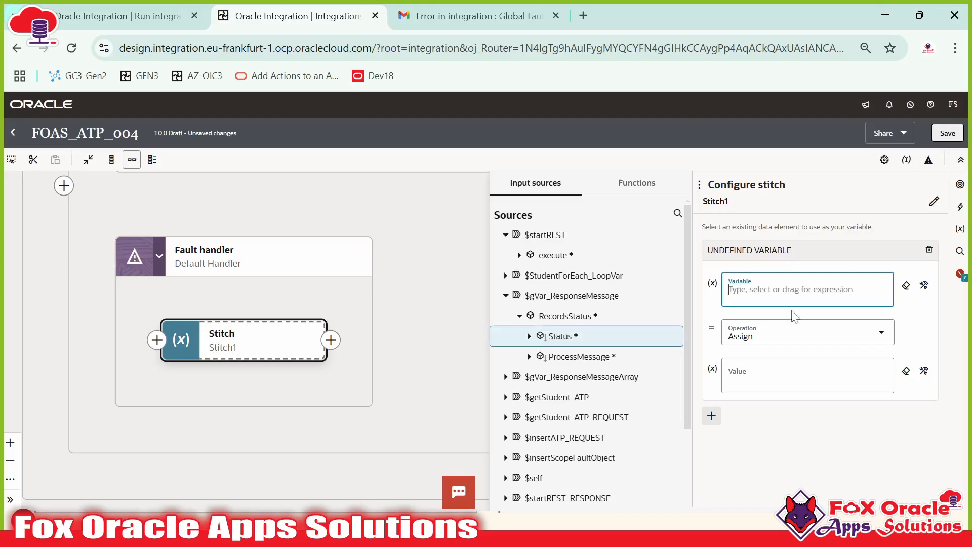
pyautogui.moveTo(570, 337); pyautogui.dragTo(773, 295)
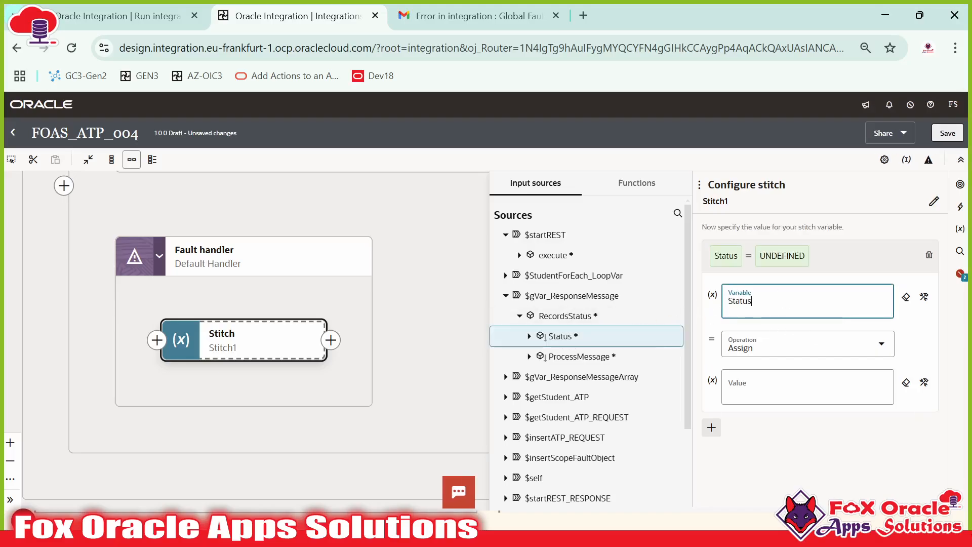
pyautogui.click(761, 391)
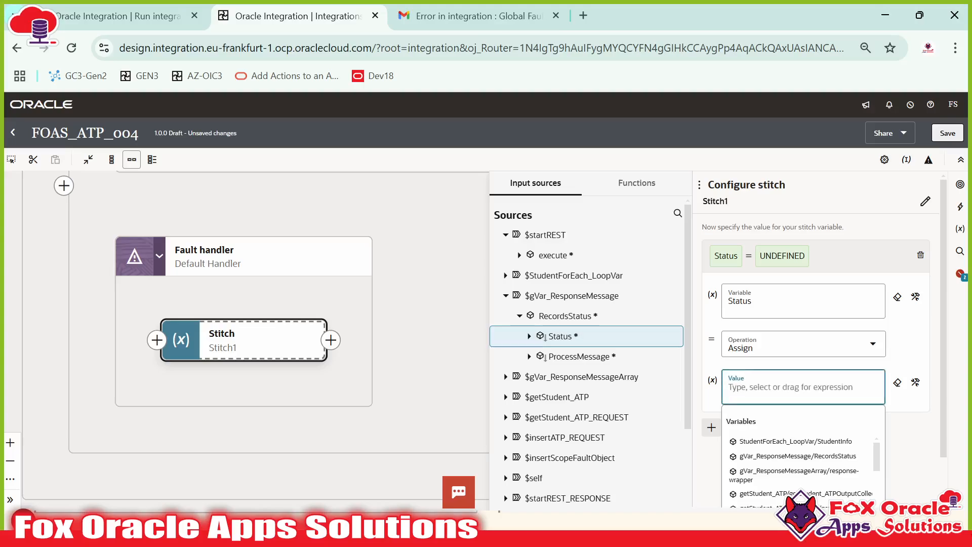
pyautogui.write("'Error")
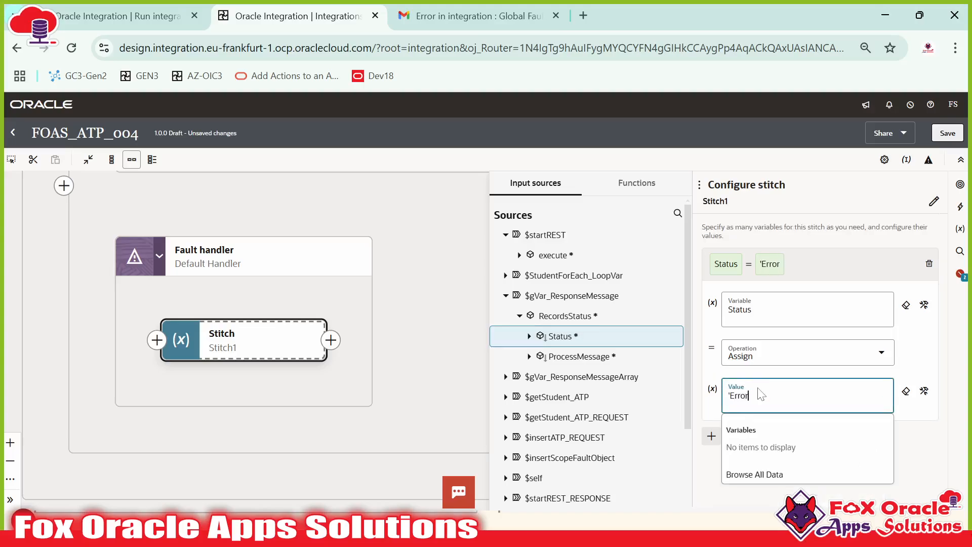
pyautogui.write("'")
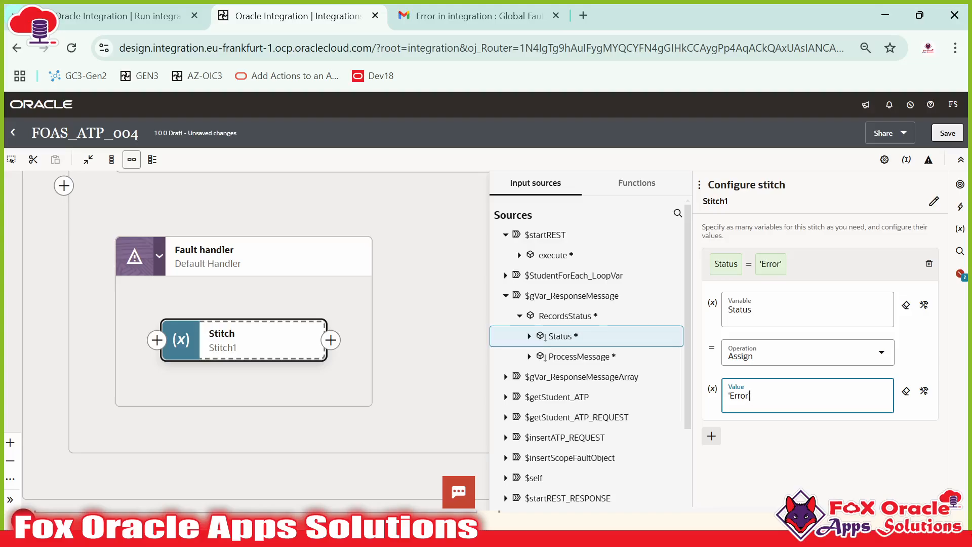
pyautogui.press('BackSpace')
pyautogui.write('for the')
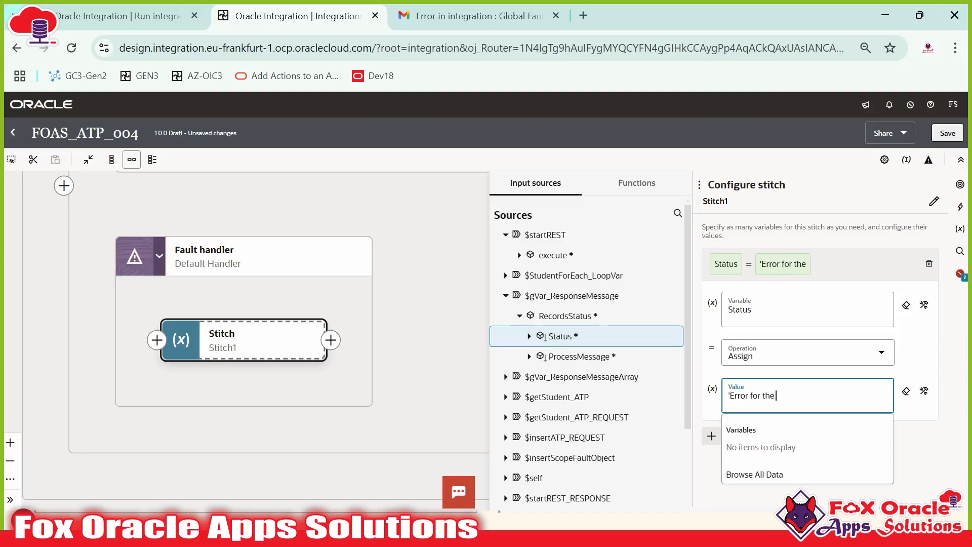
pyautogui.write(' records')
pyautogui.write("'")
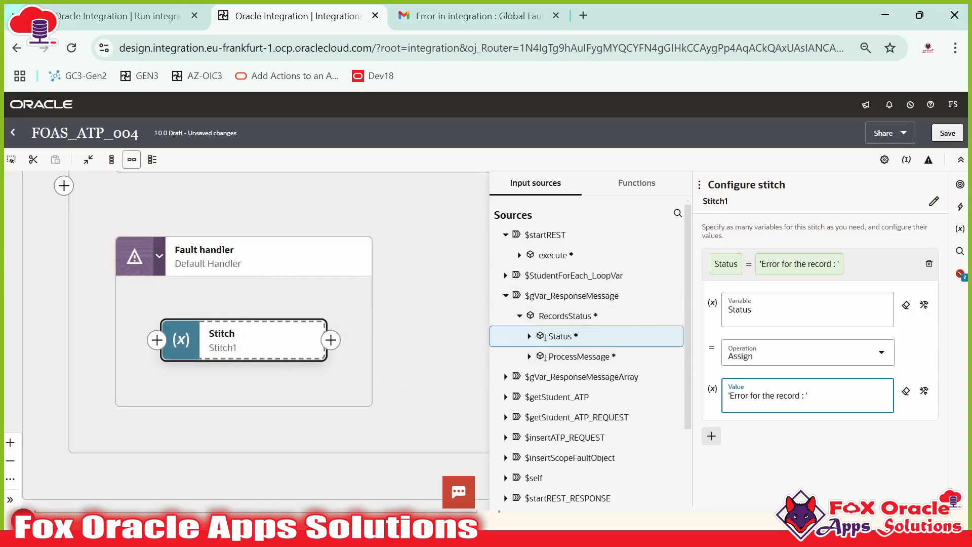
pyautogui.write('concat(')
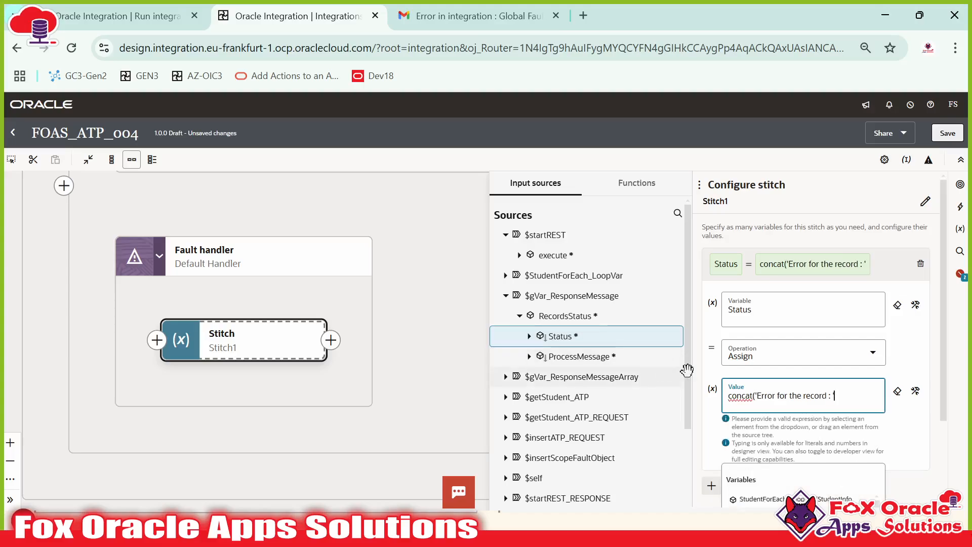
pyautogui.click(914, 392)
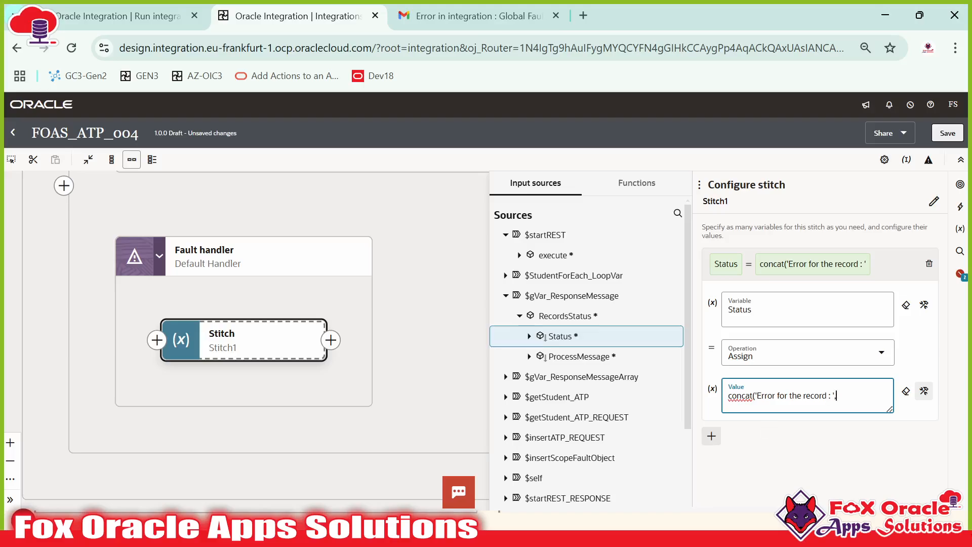
pyautogui.write('concat')
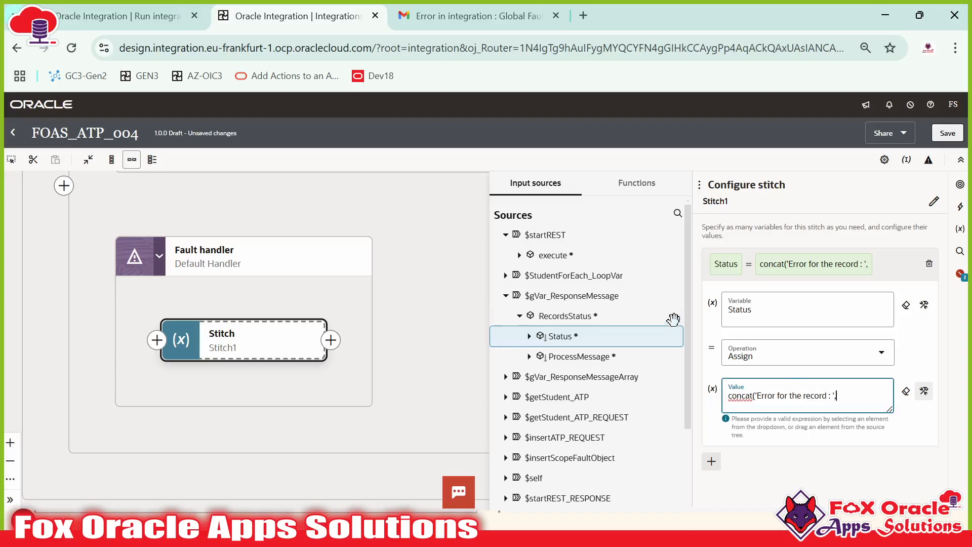
# Step: Add StudentInfo's Name into the concat expression and finish the Status assignment
pyautogui.click(505, 276)
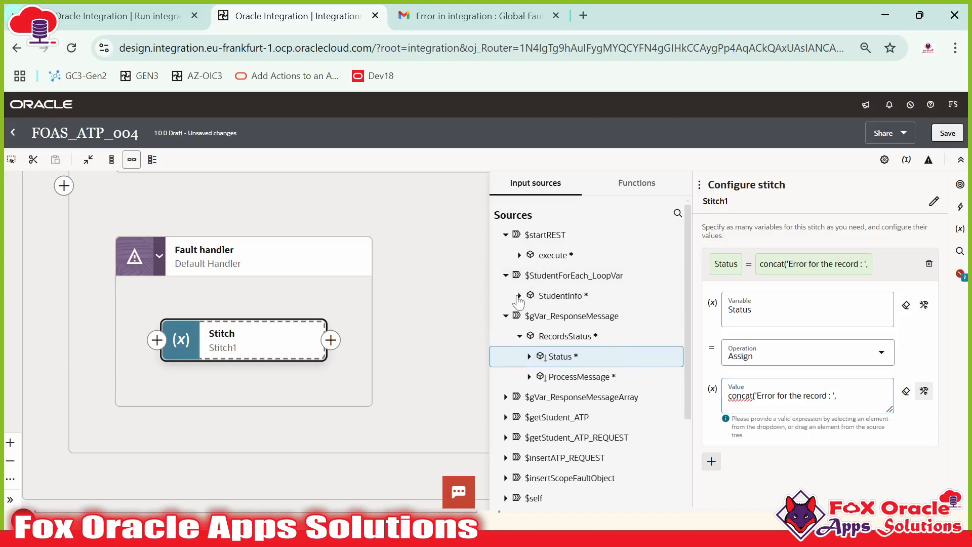
pyautogui.click(519, 296)
pyautogui.moveTo(557, 355); pyautogui.dragTo(857, 397)
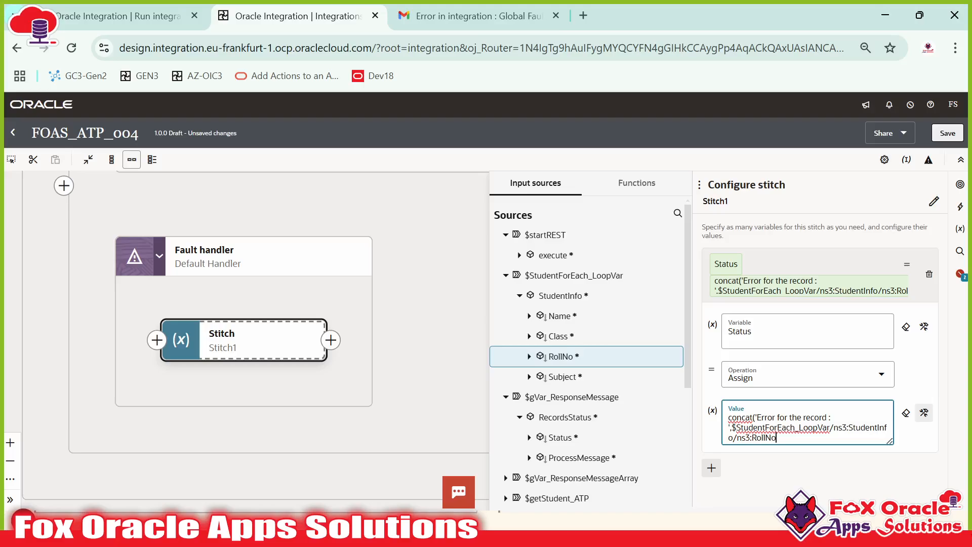
pyautogui.moveTo(556, 315); pyautogui.dragTo(759, 436)
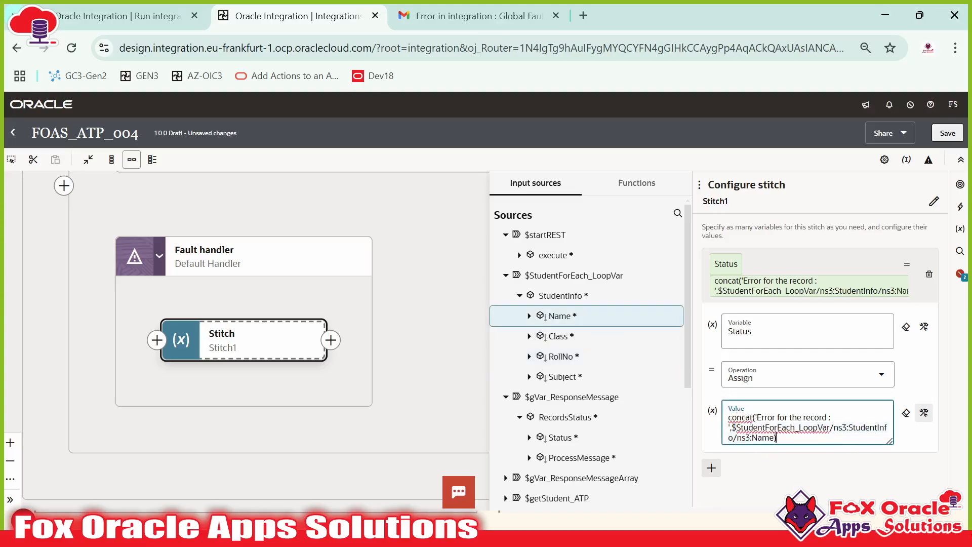
pyautogui.click(784, 266)
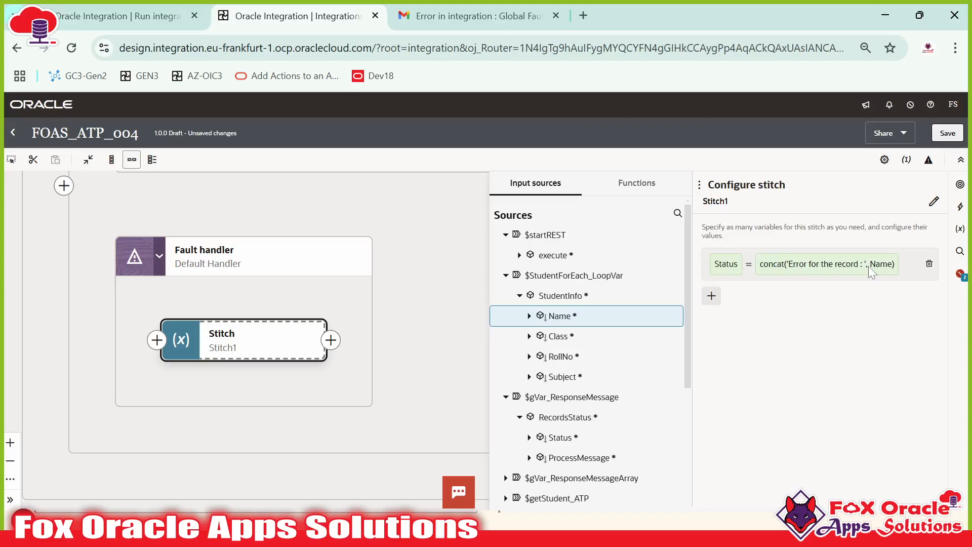
pyautogui.click(711, 296)
# Step: Add ProcessMessage as the stitch's second variable with the Assign operation
pyautogui.click(807, 331)
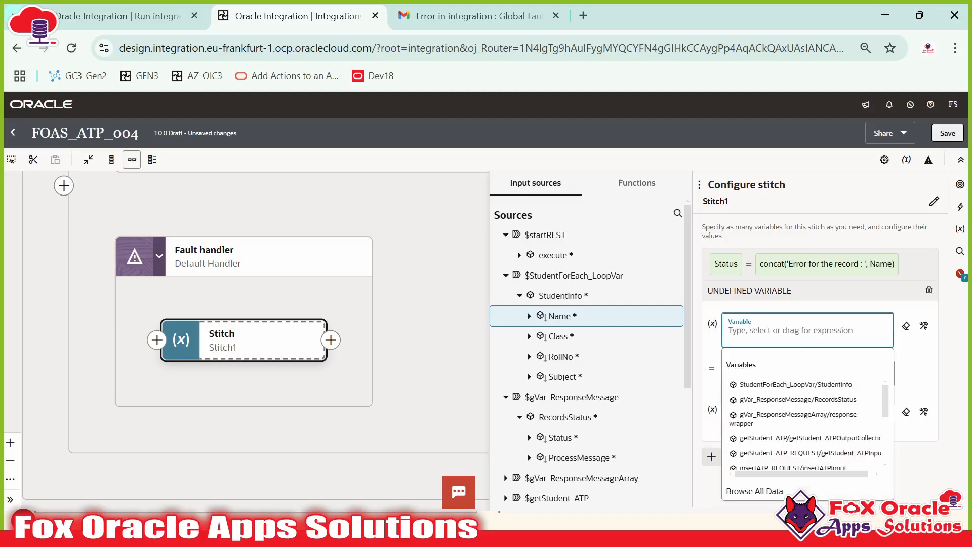
pyautogui.scroll(-3, 567, 354)
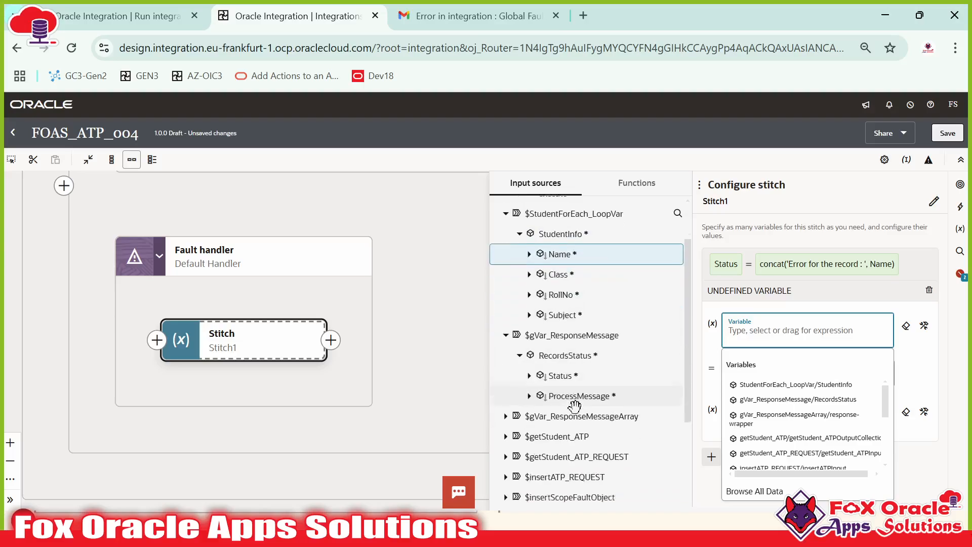
pyautogui.moveTo(567, 385); pyautogui.dragTo(785, 330)
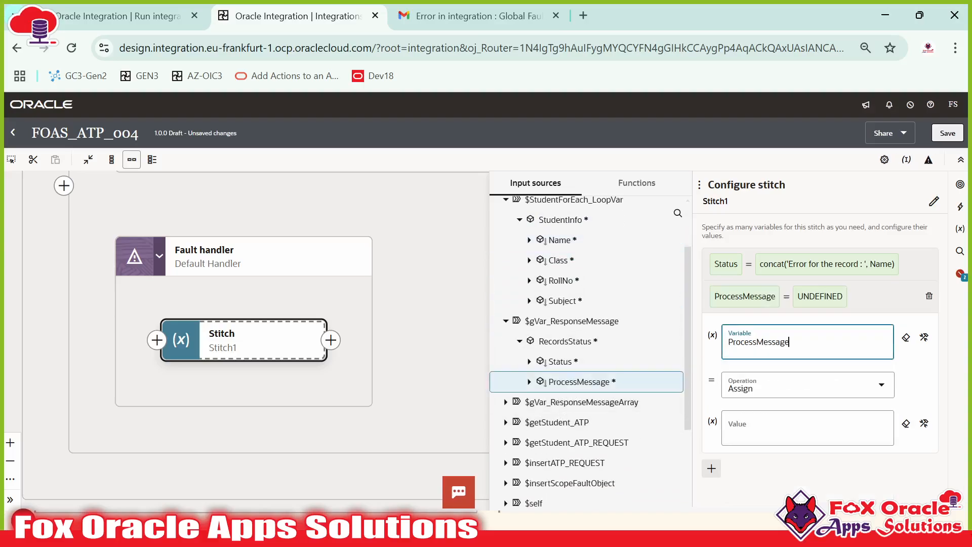
pyautogui.click(807, 386)
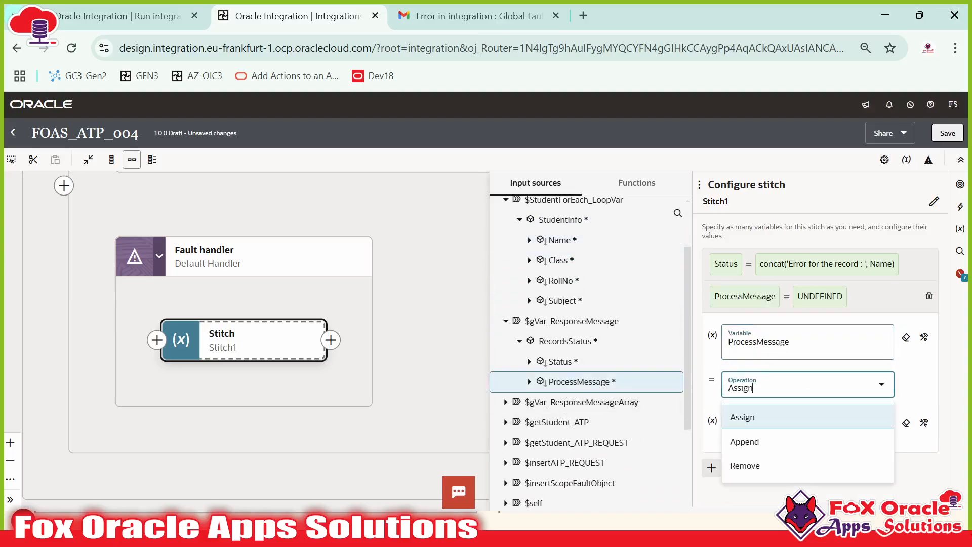
pyautogui.click(906, 373)
pyautogui.click(745, 430)
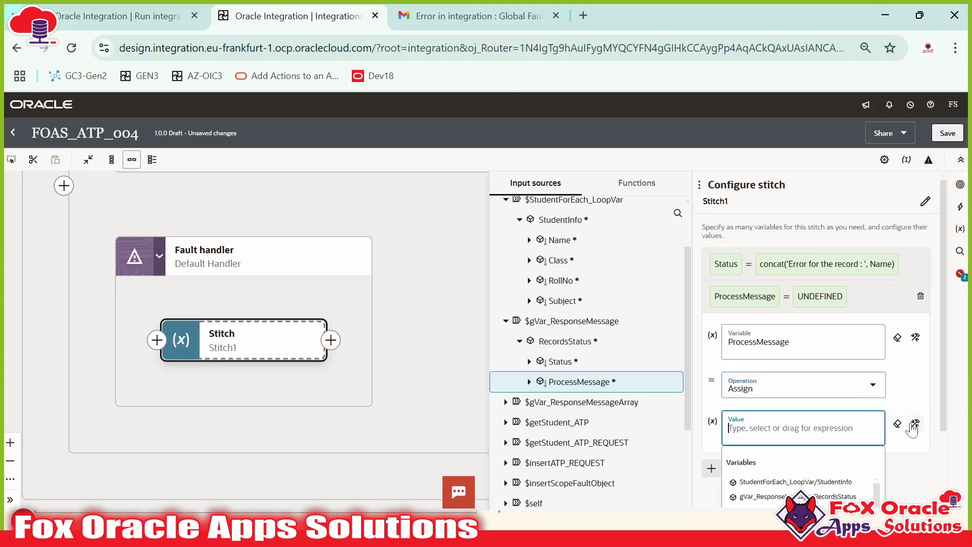
# Step: Reopen Stitch1's configuration and bring up input sources for the ProcessMessage value
pyautogui.scroll(-3, 587, 356)
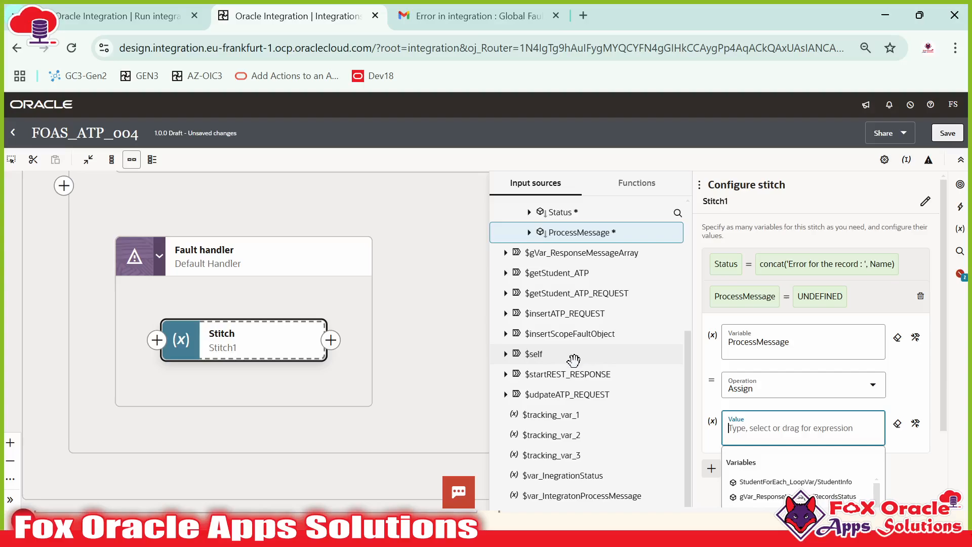
pyautogui.scroll(5, 573, 360)
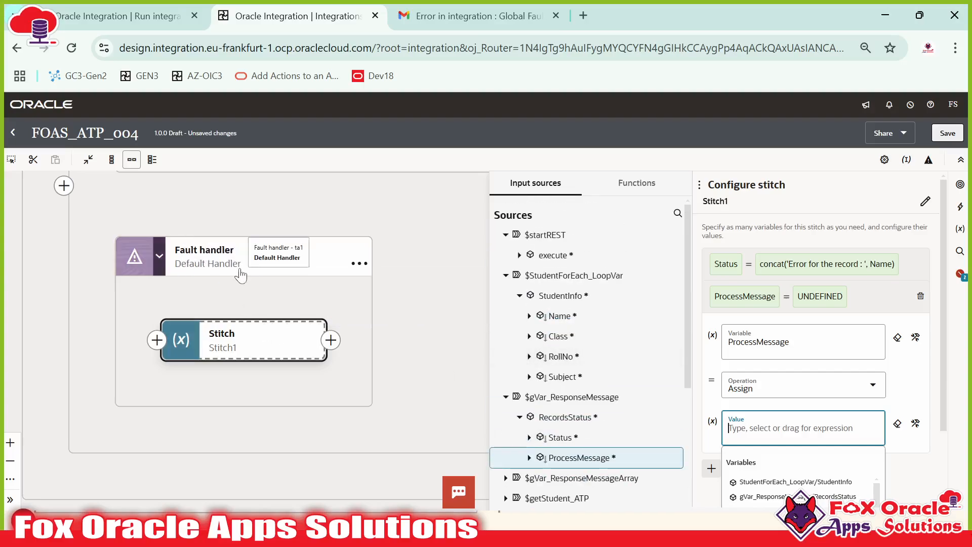
pyautogui.moveTo(324, 192); pyautogui.dragTo(299, 313)
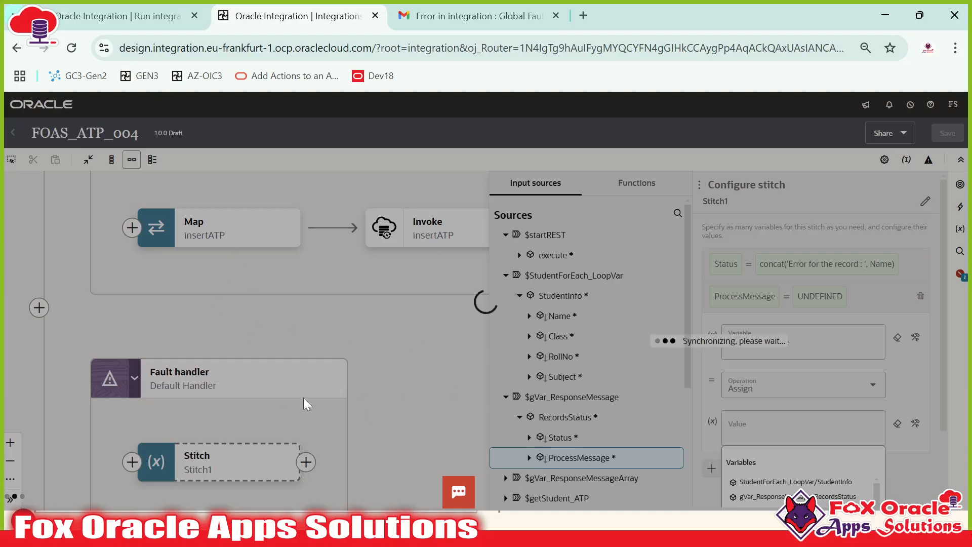
pyautogui.moveTo(319, 405); pyautogui.dragTo(505, 315)
pyautogui.moveTo(344, 357); pyautogui.dragTo(372, 321)
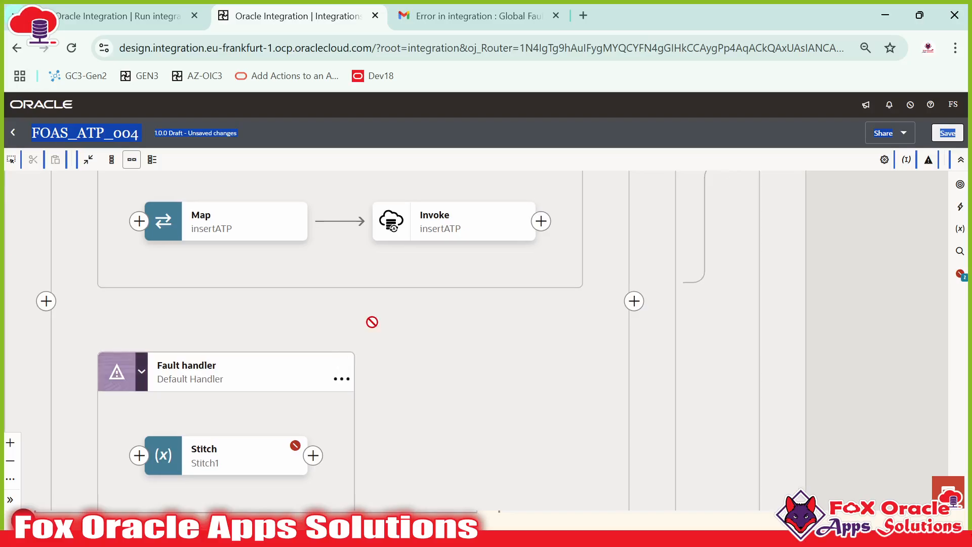
pyautogui.moveTo(423, 377); pyautogui.dragTo(492, 313)
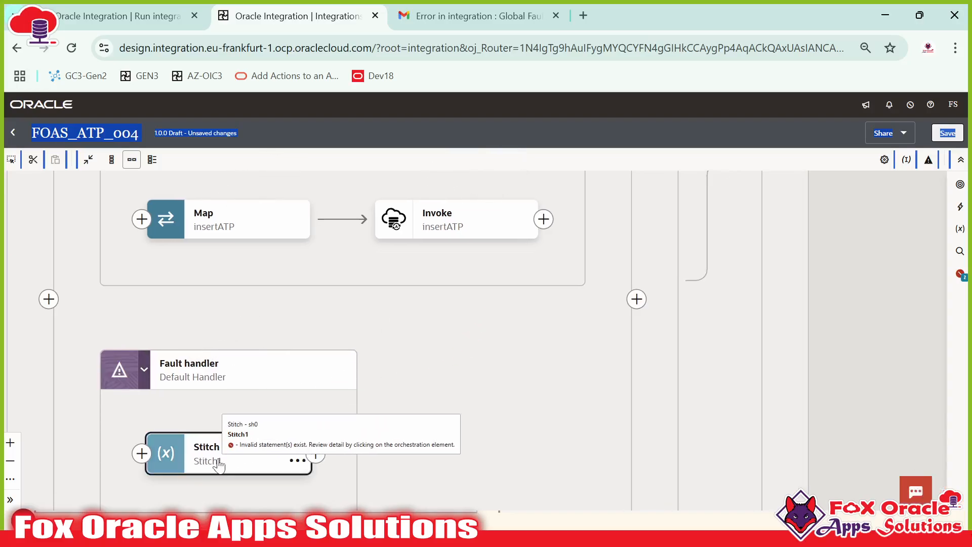
pyautogui.click(238, 453)
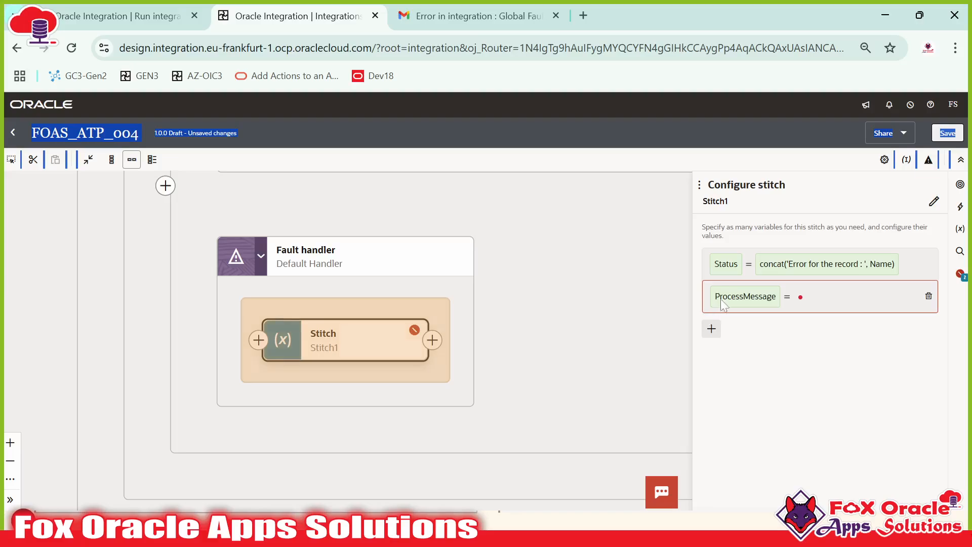
pyautogui.click(723, 304)
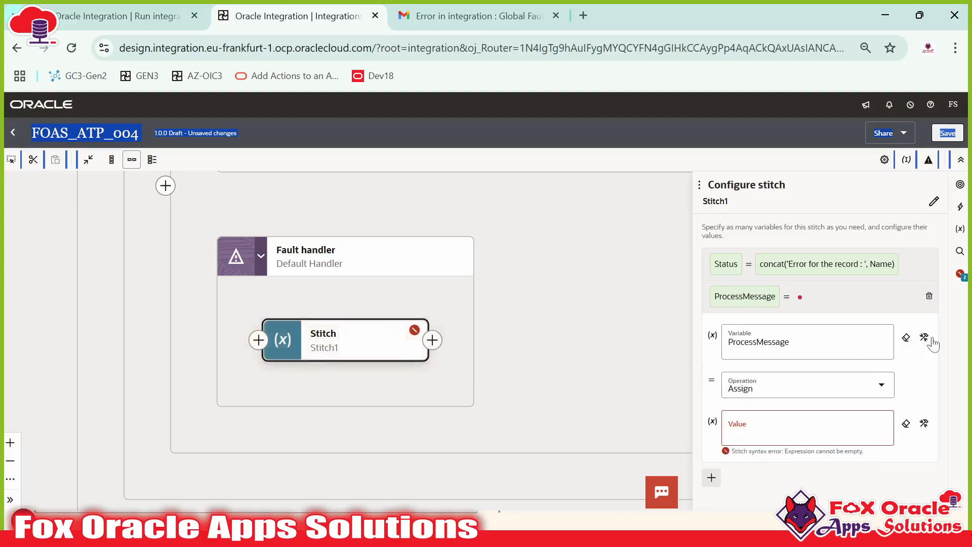
pyautogui.click(924, 424)
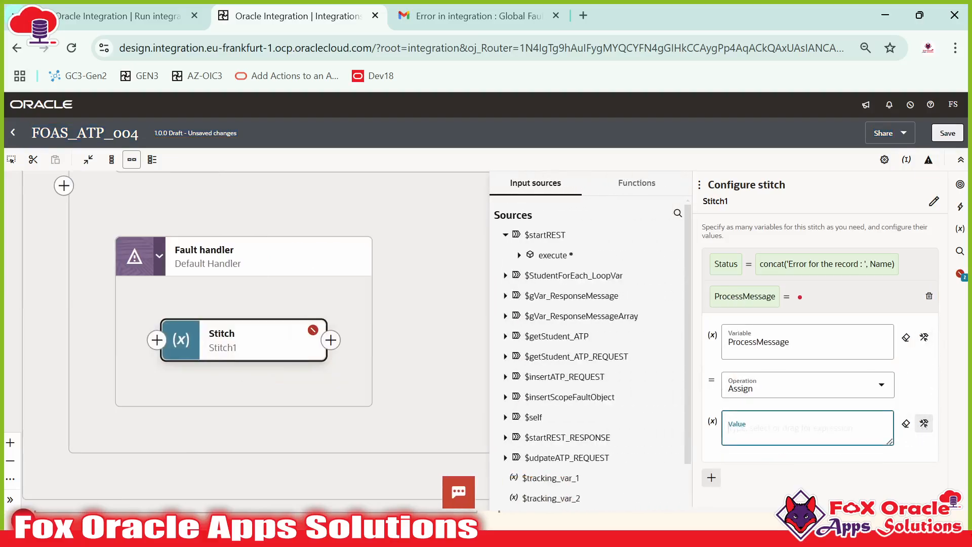
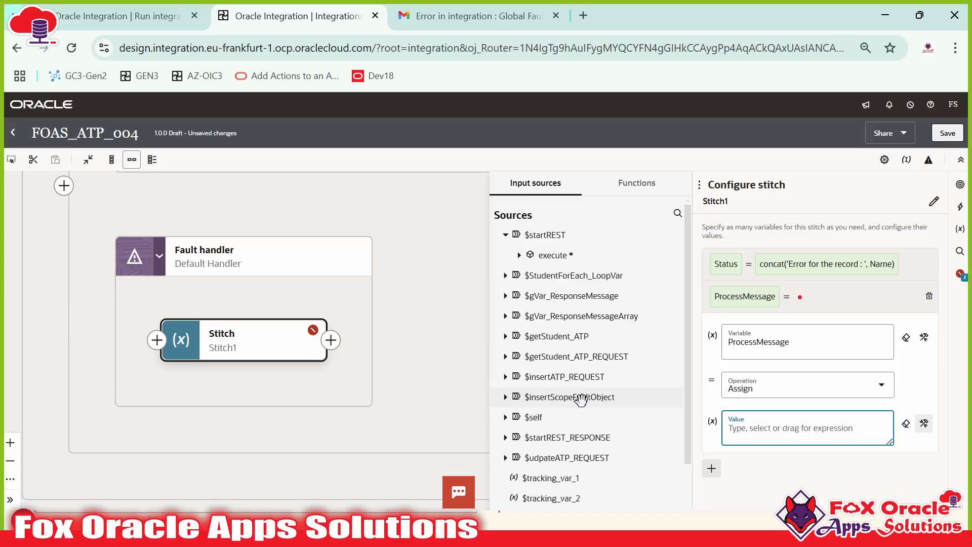
# Step: Assign fault > reason from $insertScopeFaultObject as ProcessMessage's value, then save the integration
pyautogui.click(505, 397)
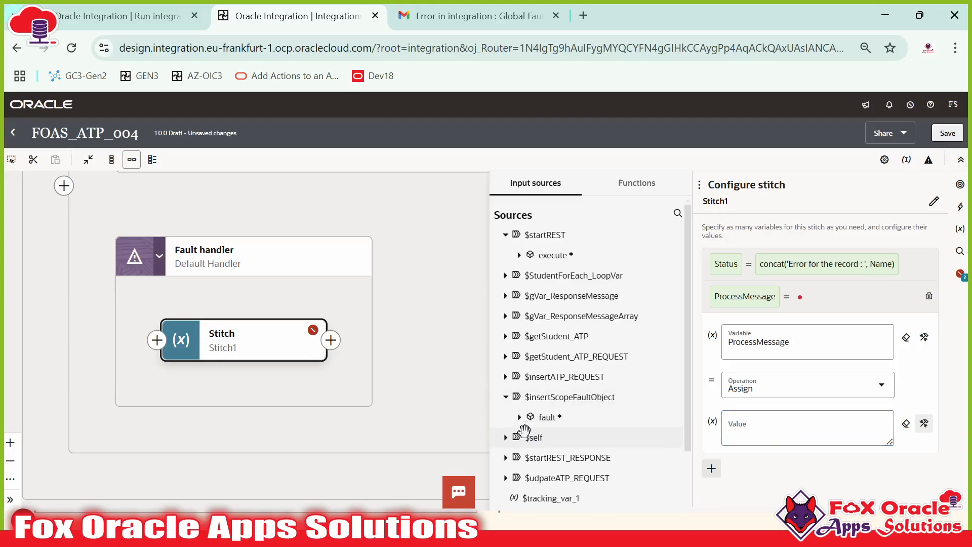
pyautogui.scroll(-3, 569, 456)
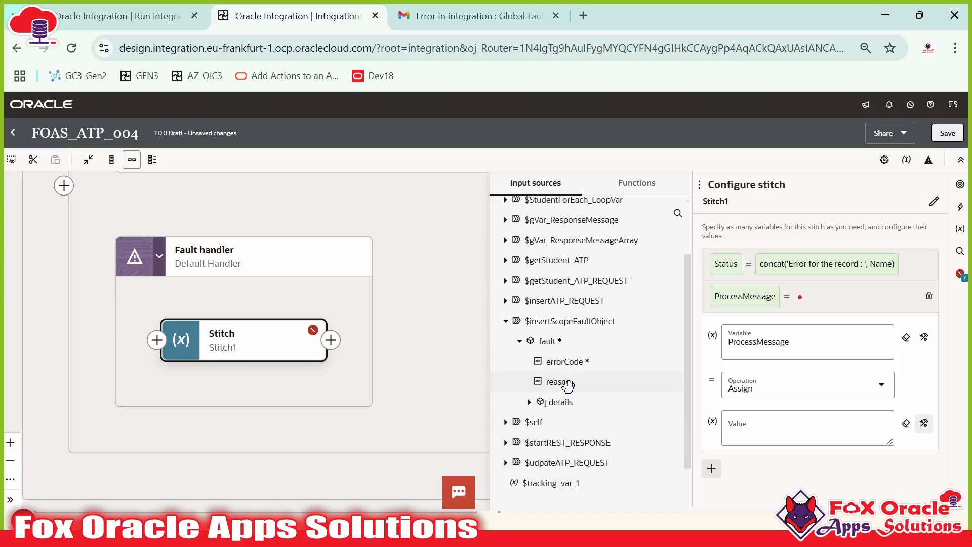
pyautogui.moveTo(560, 382); pyautogui.dragTo(769, 430)
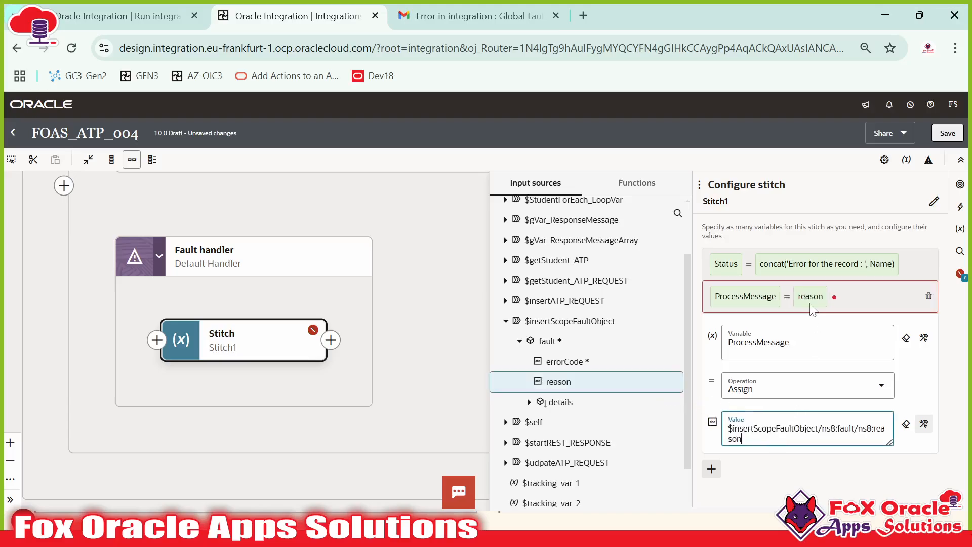
pyautogui.click(866, 302)
pyautogui.click(472, 321)
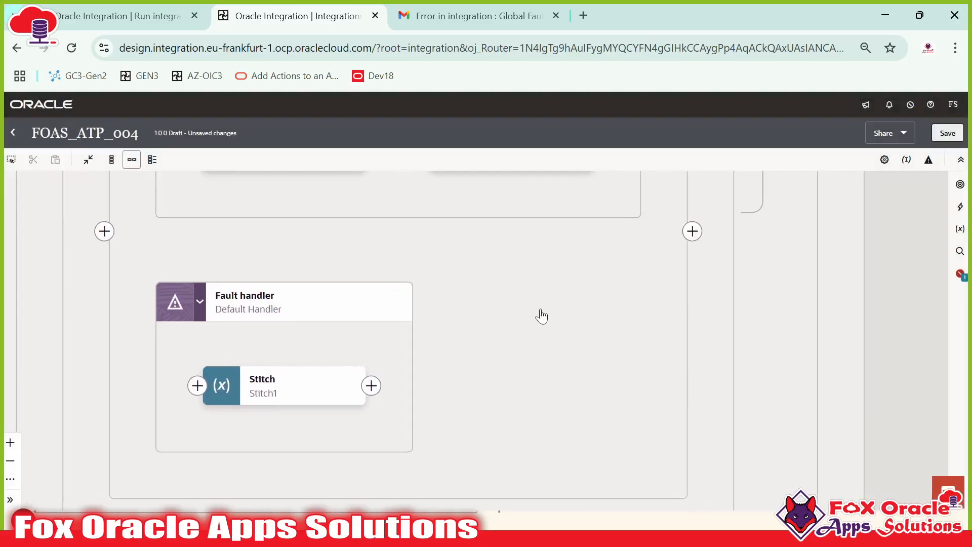
# Step: Reopen Stitch1's configuration and add a third, still undefined assignment row
pyautogui.moveTo(449, 247); pyautogui.dragTo(514, 414)
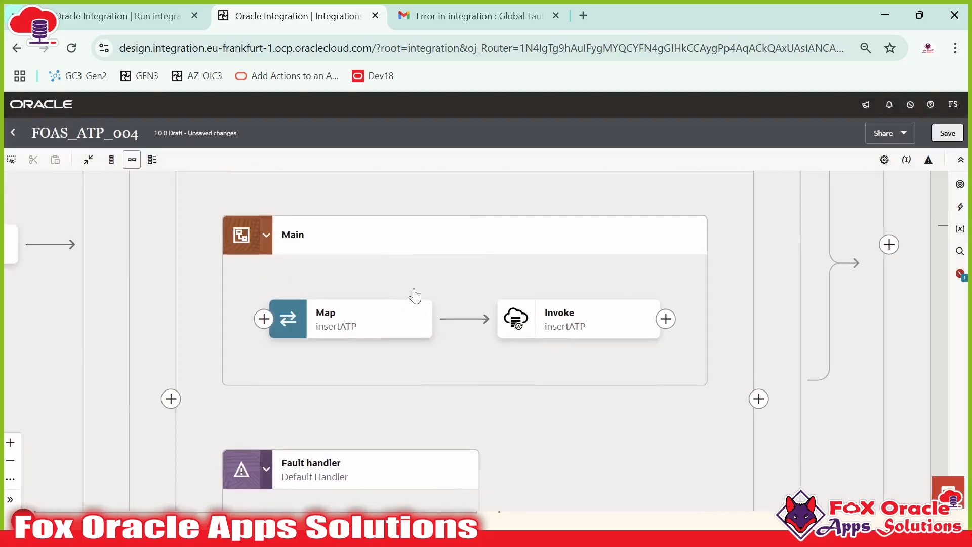
pyautogui.moveTo(426, 281)
pyautogui.mouseDown()
pyautogui.moveTo(448, 357)
pyautogui.moveTo(451, 215)
pyautogui.mouseUp()
pyautogui.scroll(-3, 440, 304)
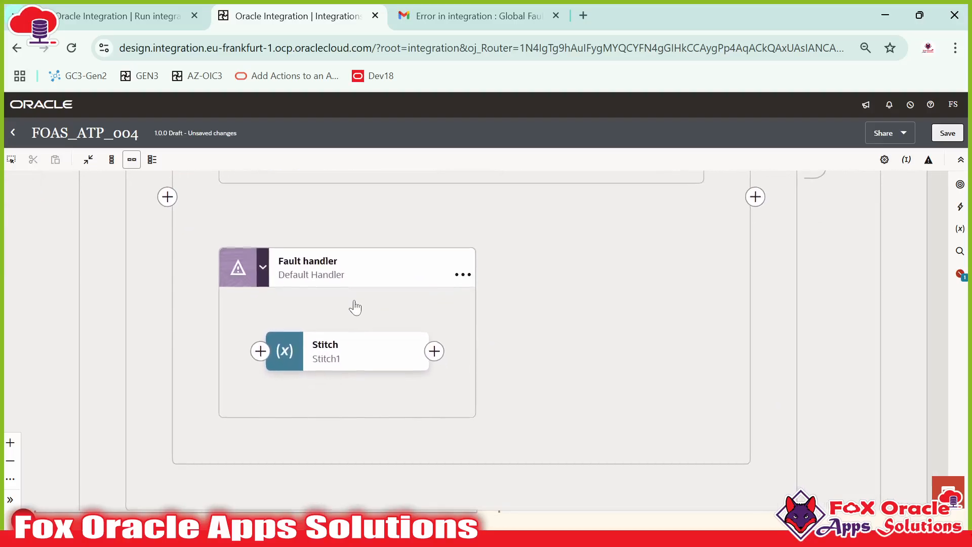
pyautogui.scroll(3, 462, 333)
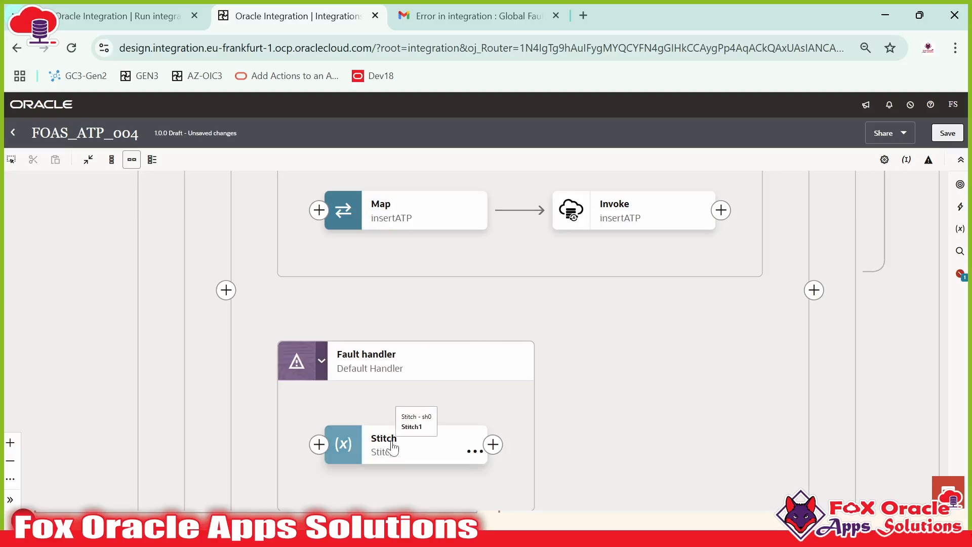
pyautogui.scroll(-1, 454, 397)
pyautogui.click(456, 408)
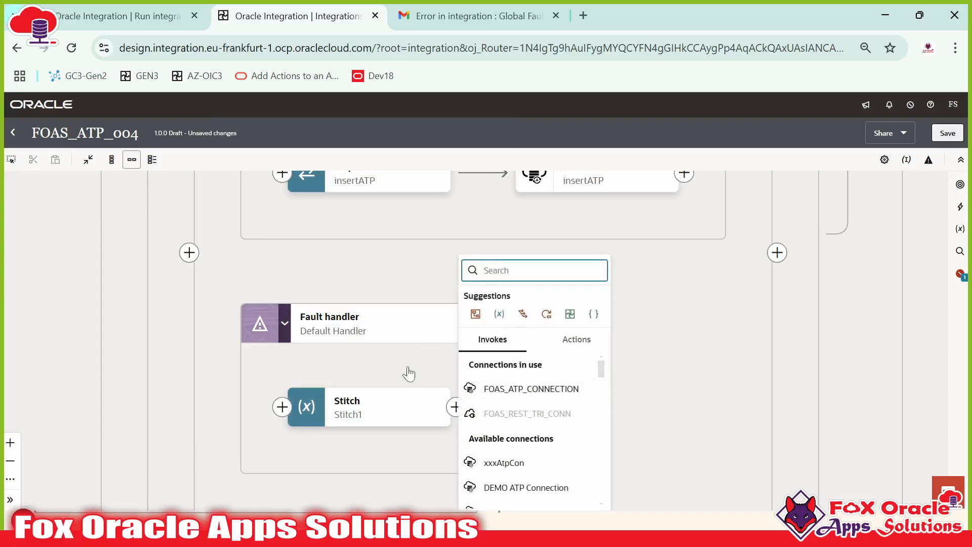
pyautogui.click(382, 392)
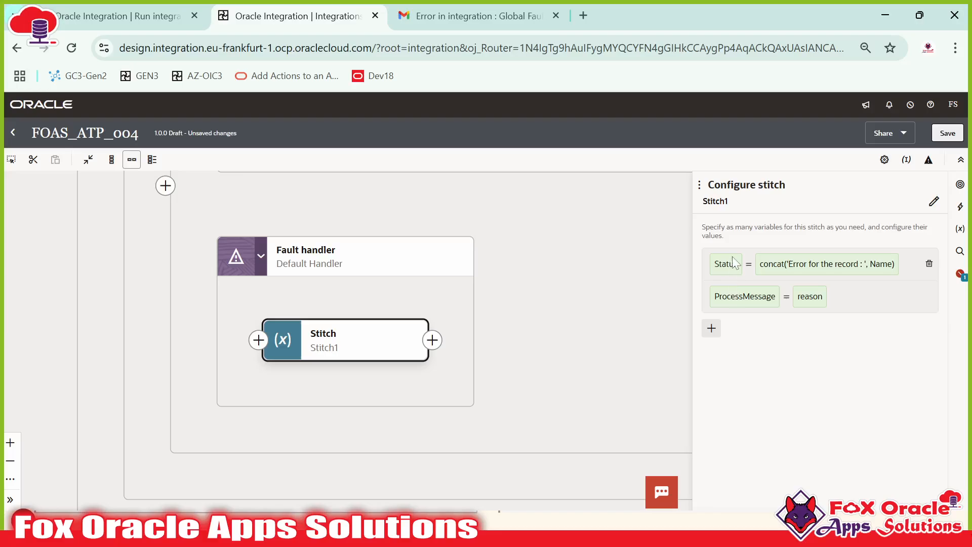
pyautogui.click(712, 329)
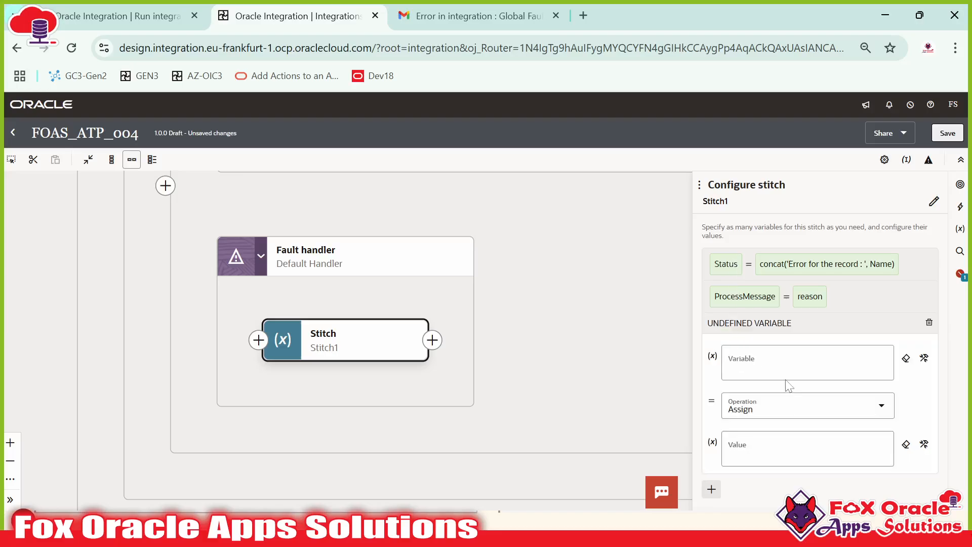
# Step: Set response-wrapper from the response message array as the new row's variable, with operation Append
pyautogui.click(923, 358)
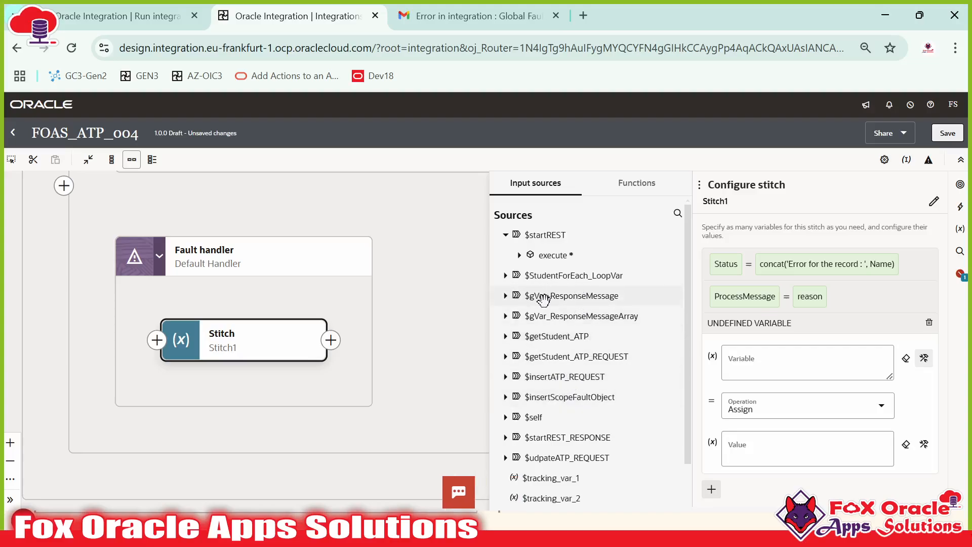
pyautogui.click(505, 317)
pyautogui.click(519, 336)
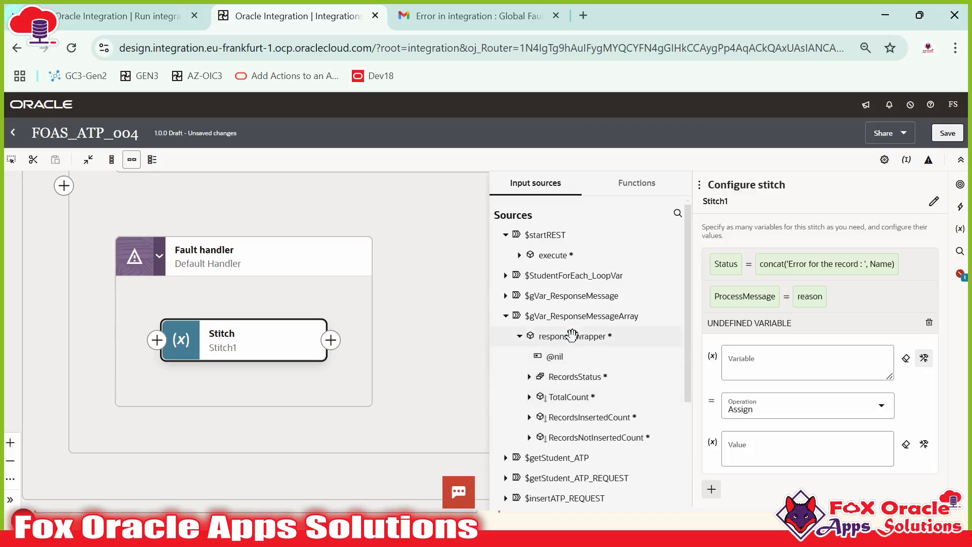
pyautogui.moveTo(577, 338); pyautogui.dragTo(755, 365)
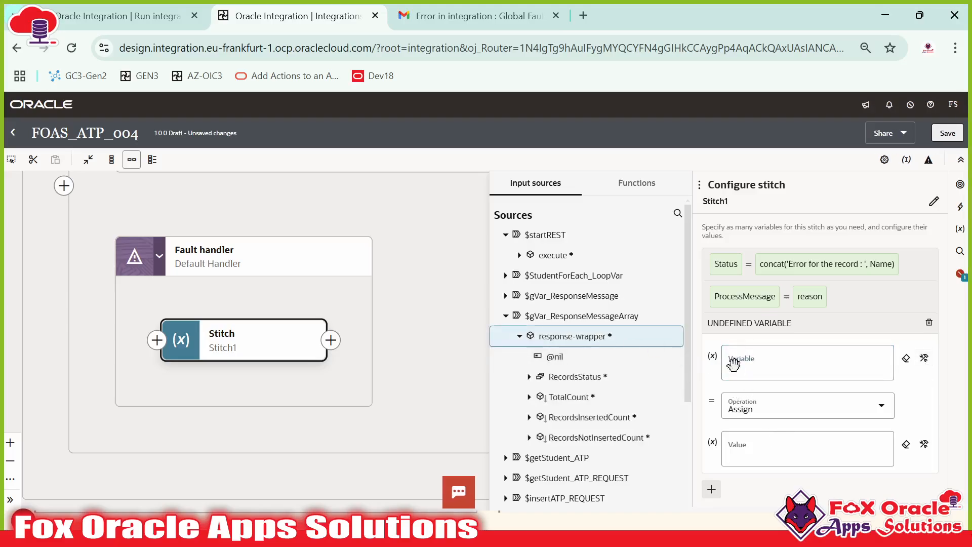
pyautogui.moveTo(607, 334); pyautogui.dragTo(807, 364)
pyautogui.scroll(-1, 806, 365)
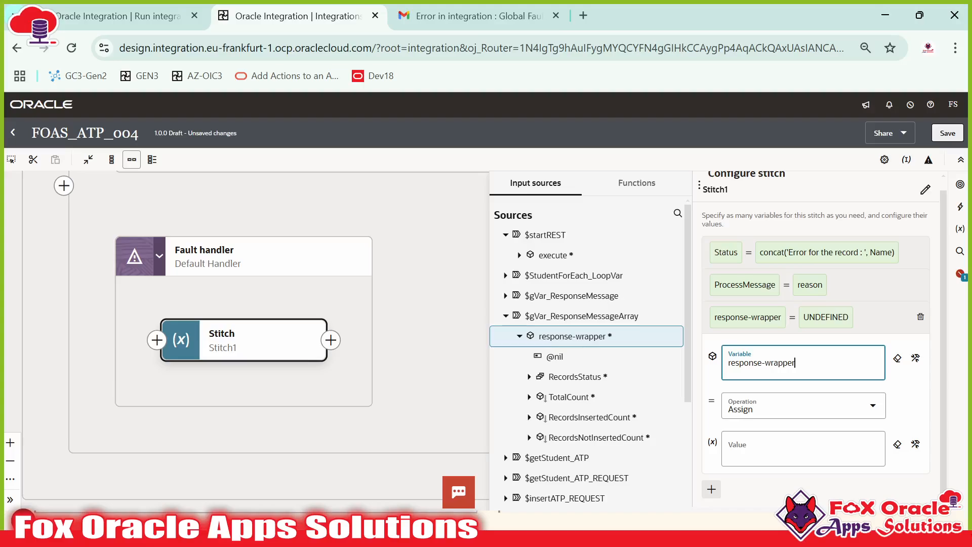
pyautogui.click(745, 409)
pyautogui.click(751, 461)
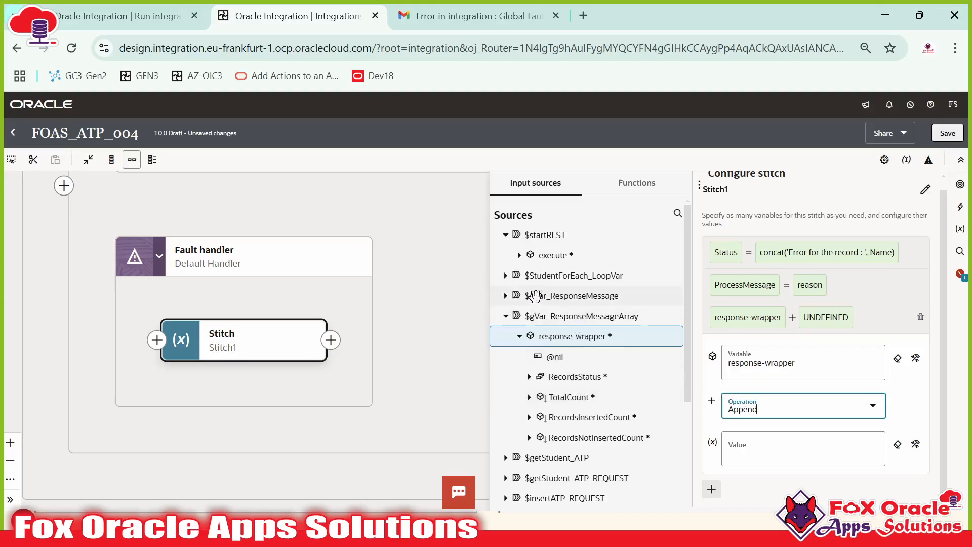
# Step: Use $gVar_ResponseMessage's RecordsStatus as the appended value and save the integration
pyautogui.click(505, 295)
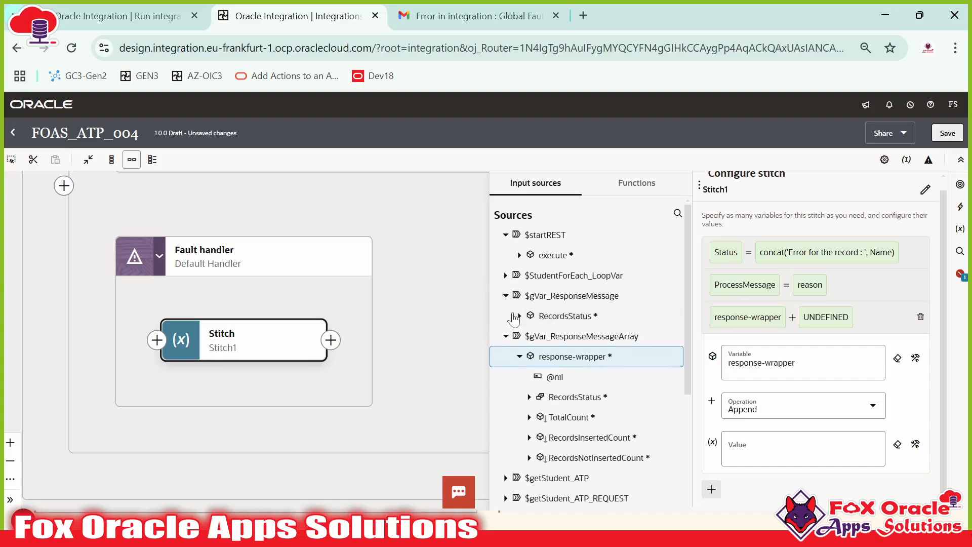
pyautogui.click(519, 316)
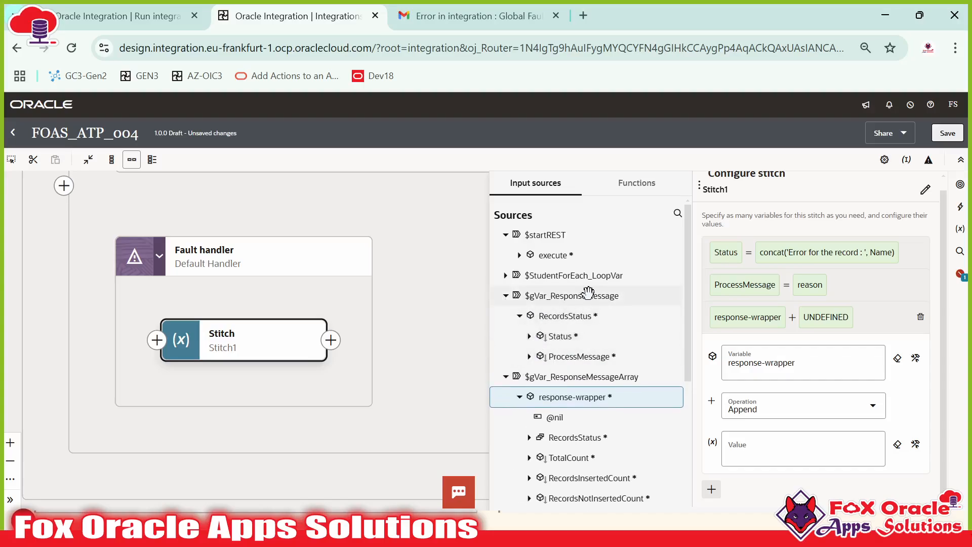
pyautogui.scroll(-3, 617, 426)
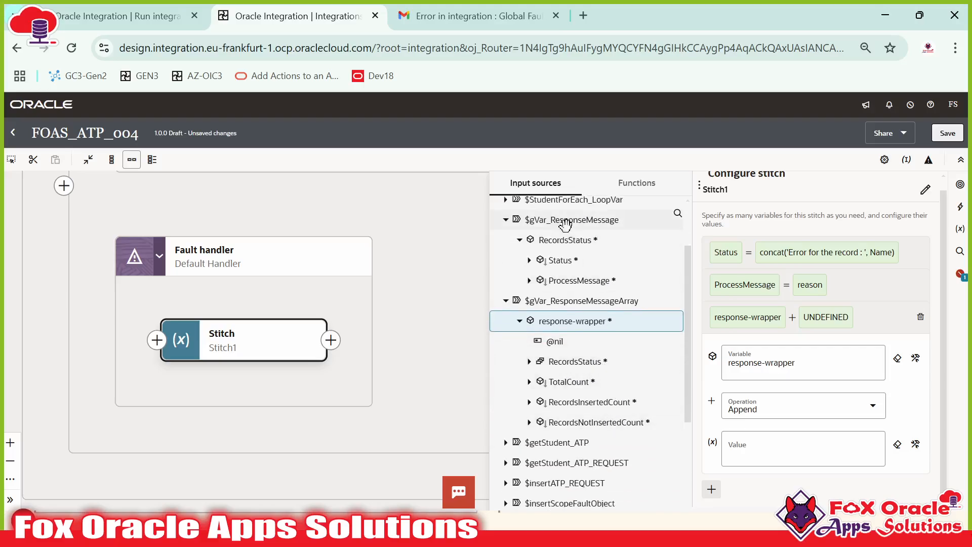
pyautogui.moveTo(562, 221); pyautogui.dragTo(765, 457)
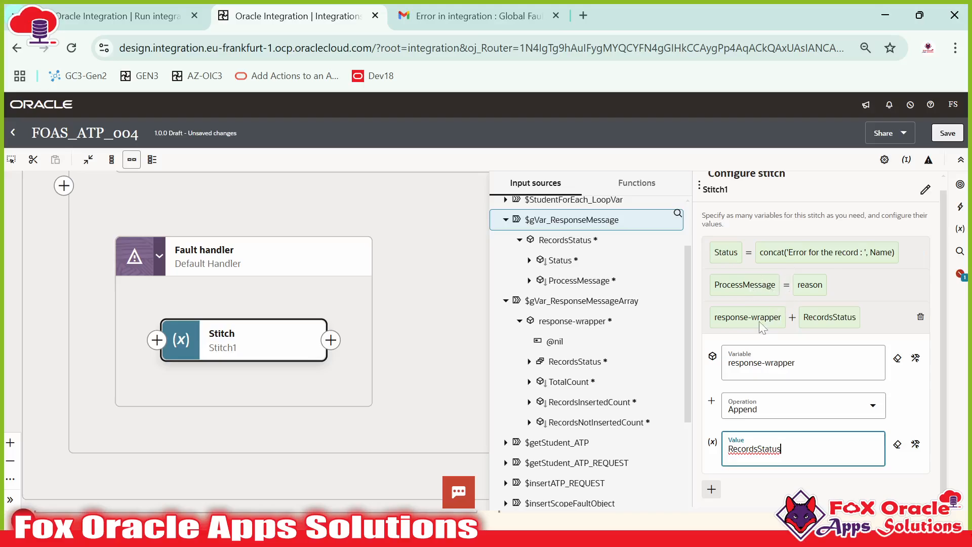
pyautogui.click(467, 321)
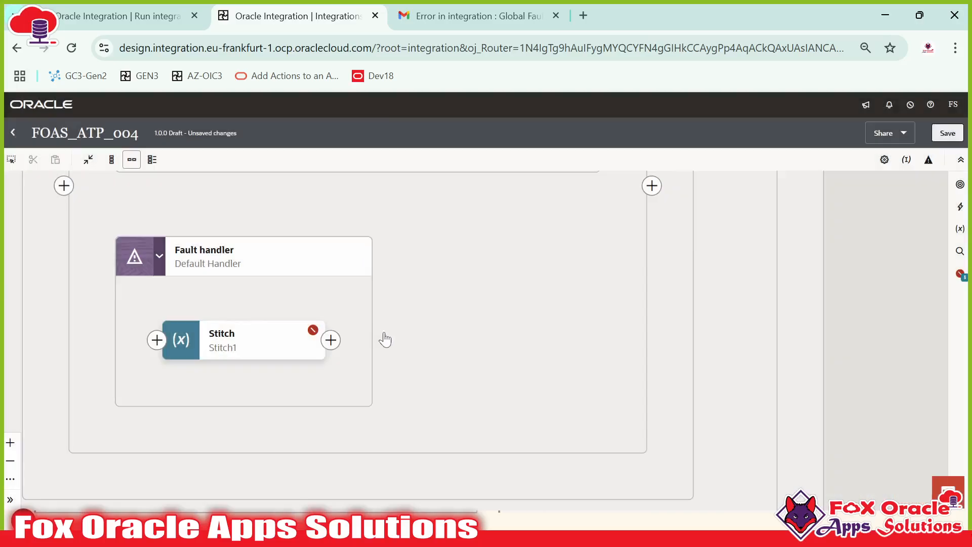
# Step: Reopen the response-wrapper append assignment and expand gVar_ResponseMessageArray's response-wrapper in the sources
pyautogui.click(304, 346)
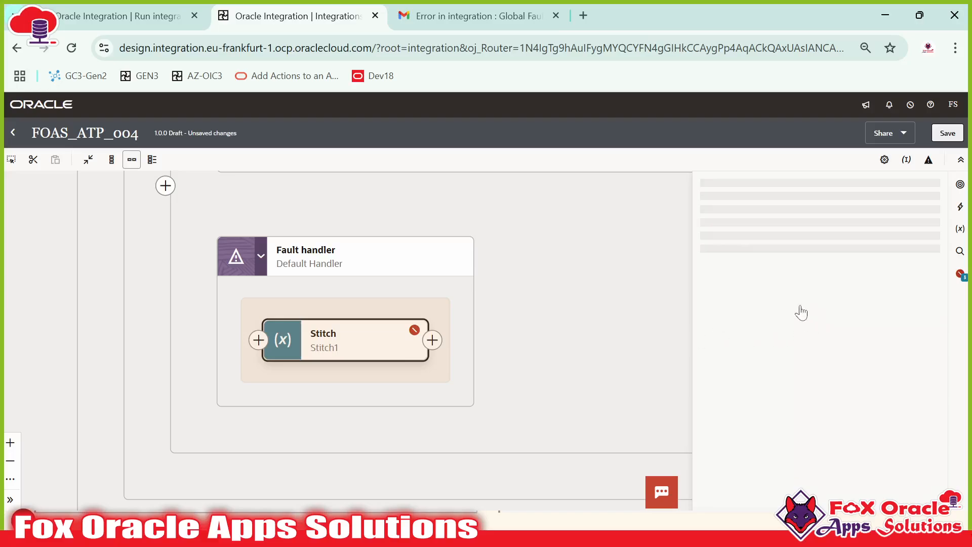
pyautogui.click(767, 330)
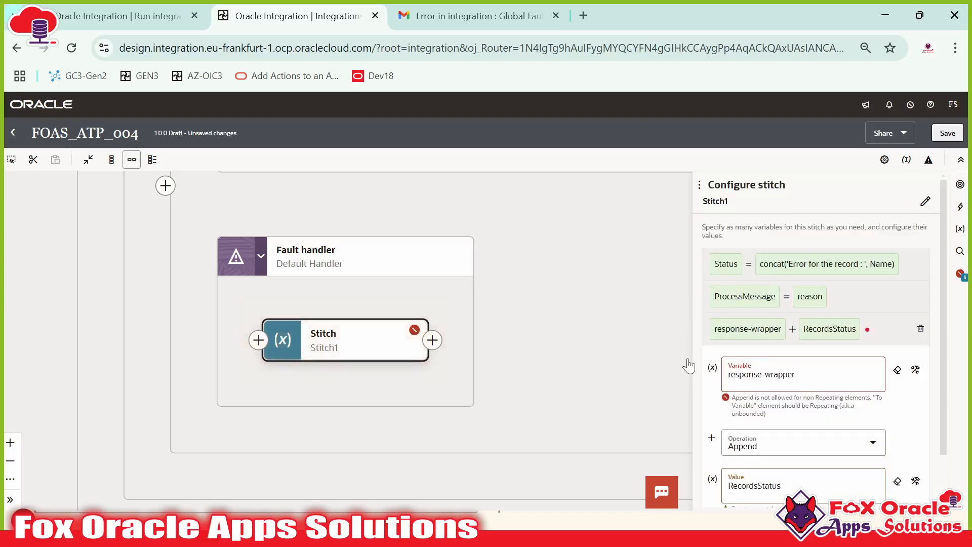
pyautogui.moveTo(695, 361); pyautogui.dragTo(549, 360)
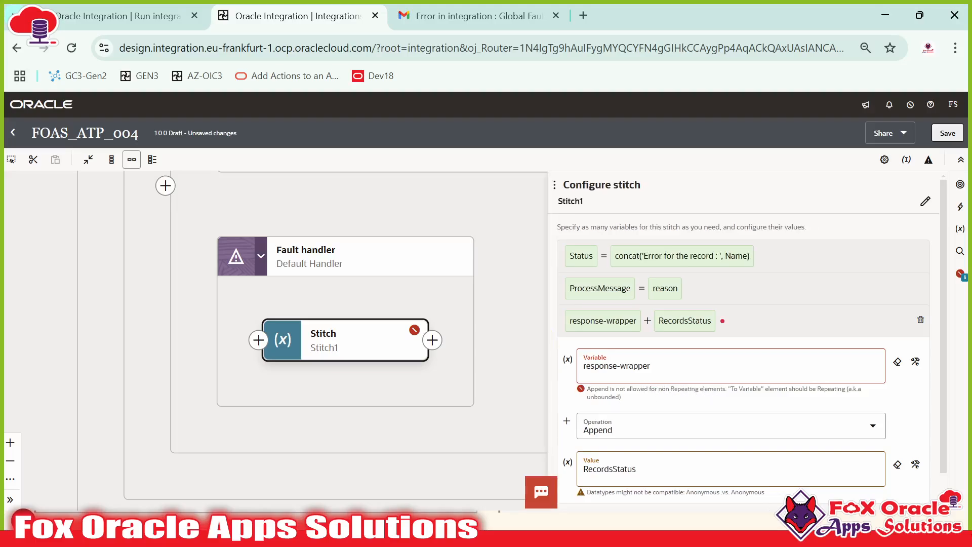
pyautogui.click(653, 366)
pyautogui.click(916, 362)
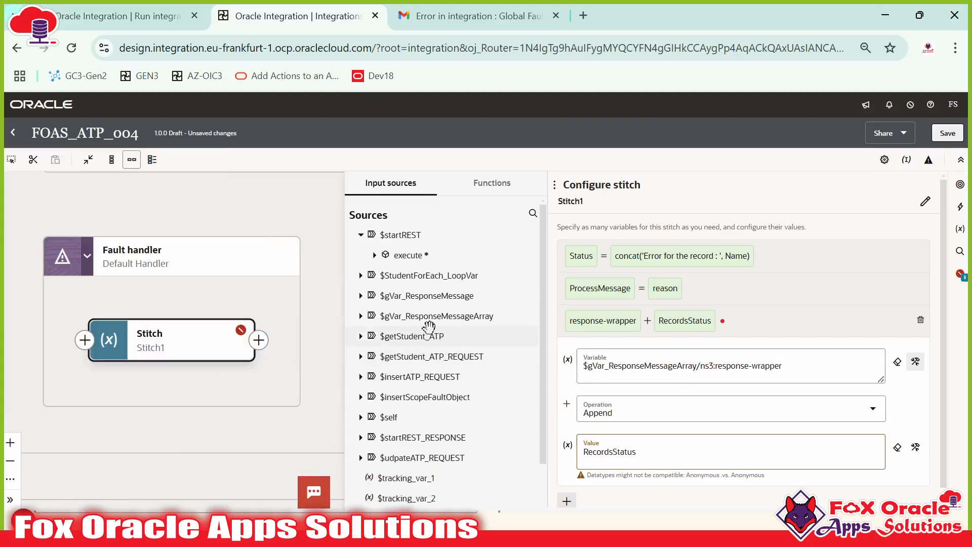
pyautogui.click(361, 316)
pyautogui.click(375, 337)
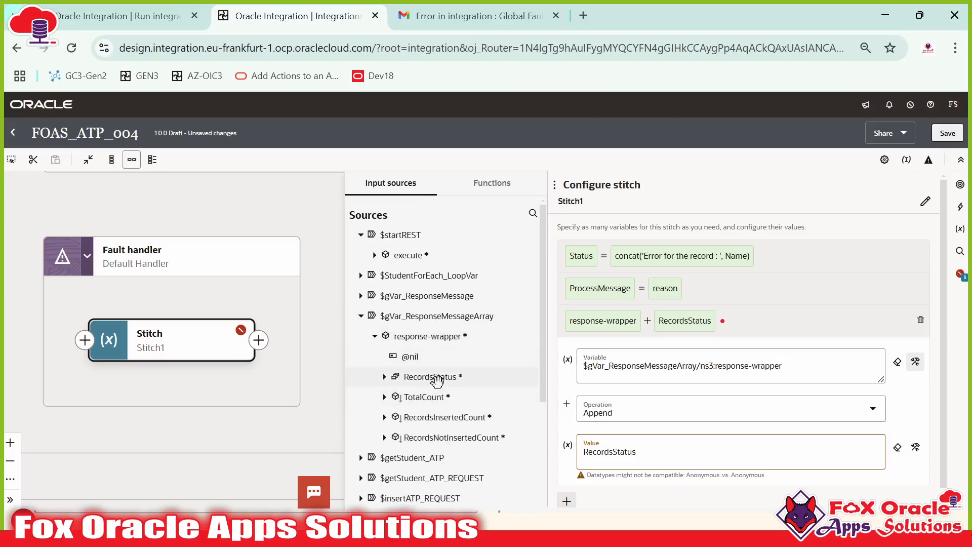
pyautogui.click(437, 336)
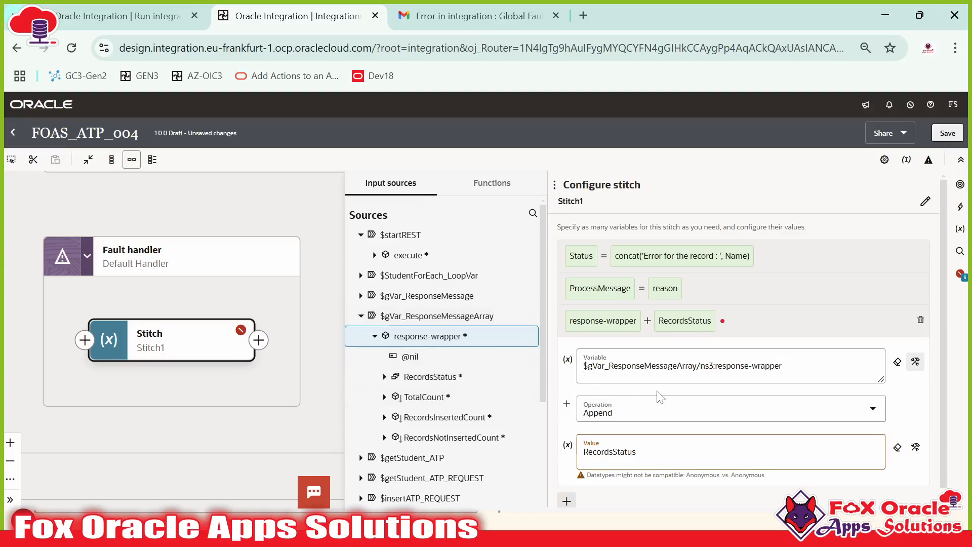
# Step: Replace the append target path with the message array variable and save
pyautogui.click(673, 366)
pyautogui.scroll(-1, 799, 376)
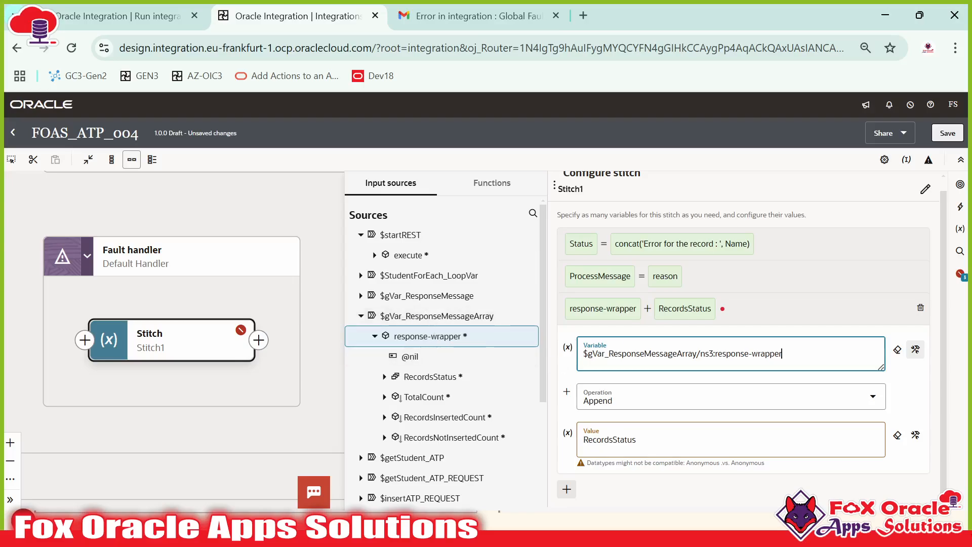
pyautogui.moveTo(782, 354); pyautogui.dragTo(533, 343)
pyautogui.press('BackSpace')
pyautogui.moveTo(443, 315); pyautogui.dragTo(629, 357)
pyautogui.click(321, 300)
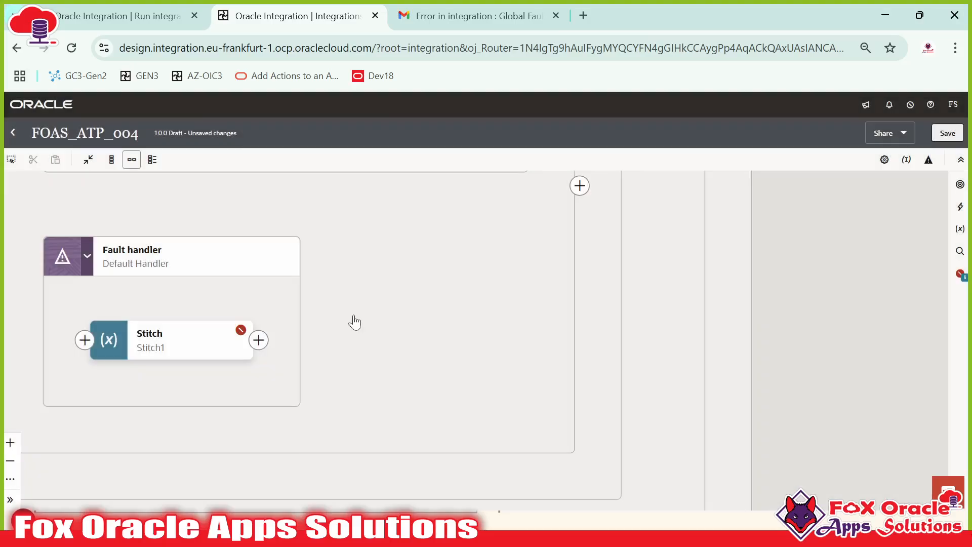
# Step: Reopen Stitch1's append assignment and expand gVar_ResponseMessageArray > response-wrapper for the target
pyautogui.moveTo(252, 314); pyautogui.dragTo(518, 337)
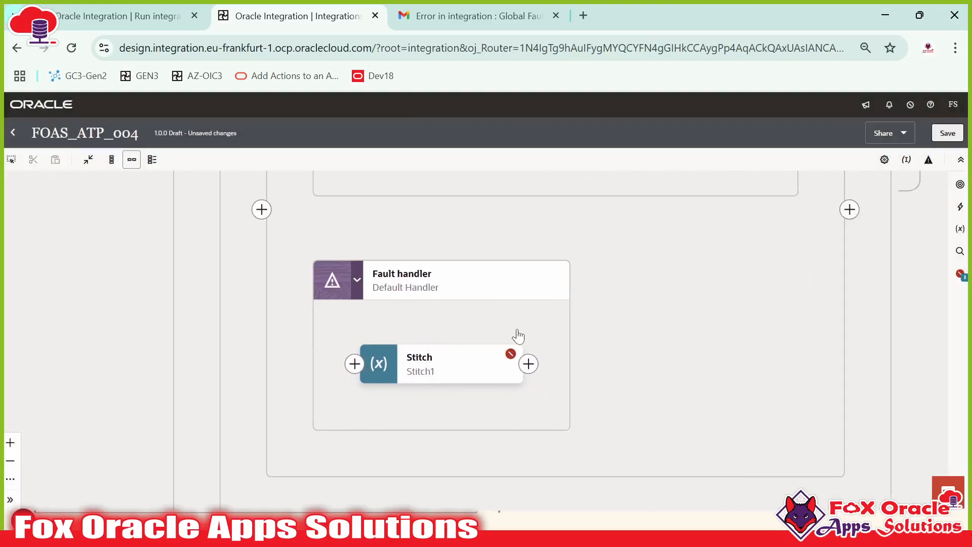
pyautogui.doubleClick(452, 365)
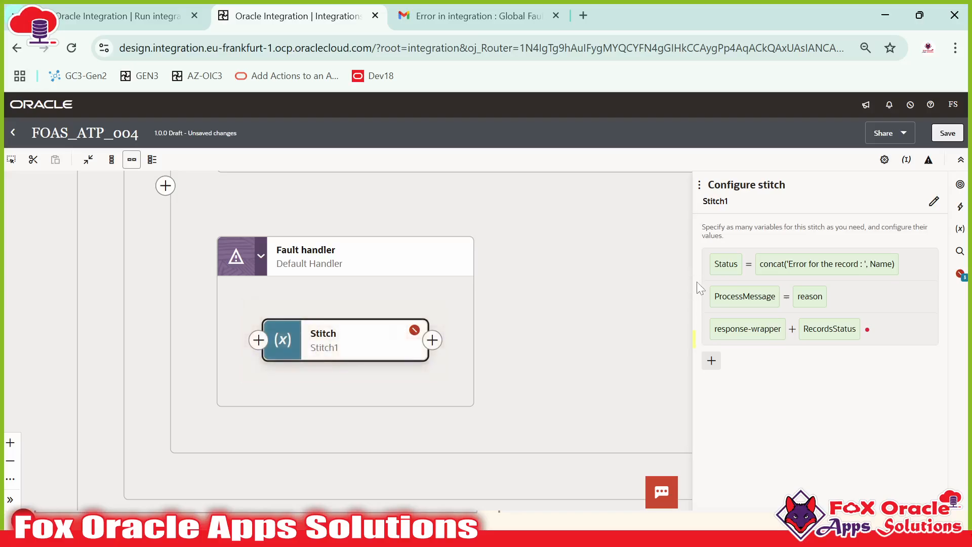
pyautogui.moveTo(693, 282); pyautogui.dragTo(510, 290)
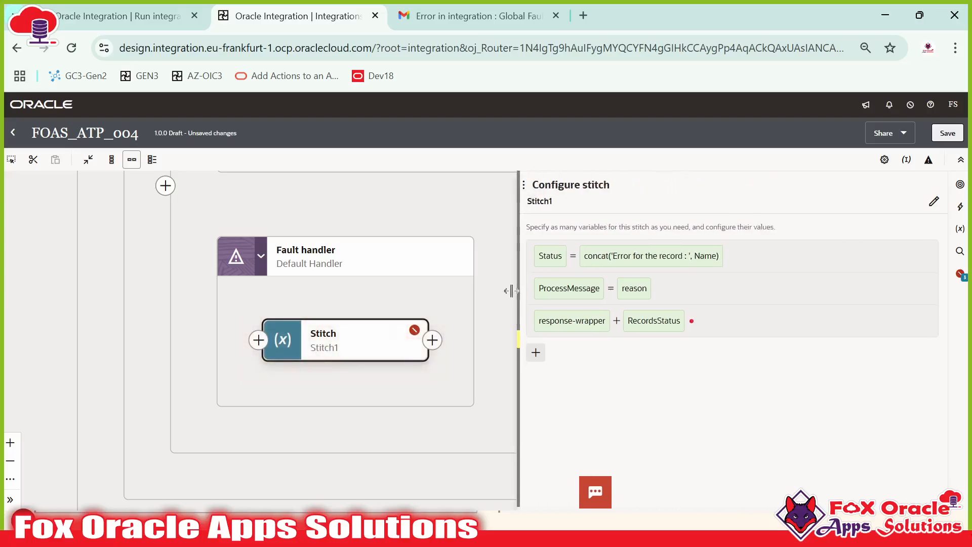
pyautogui.click(649, 334)
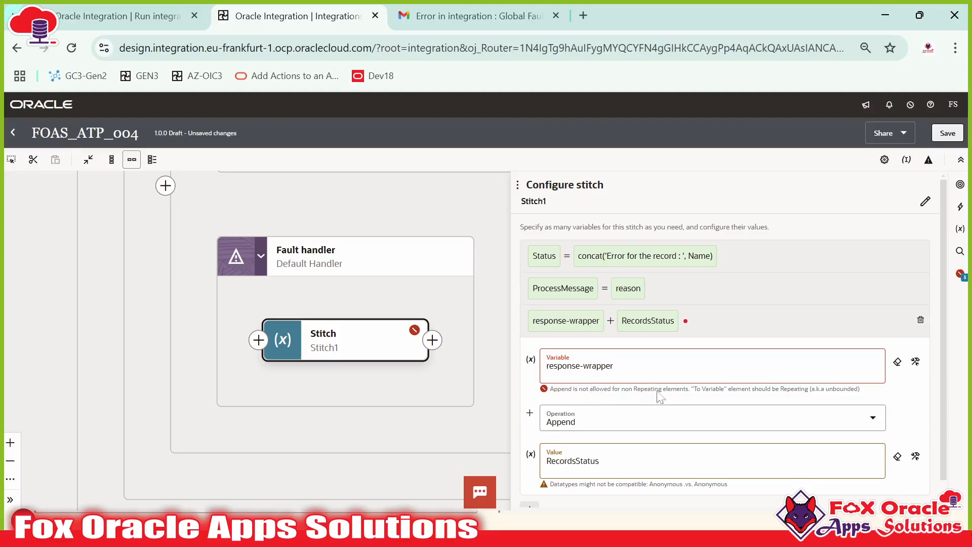
pyautogui.click(655, 367)
pyautogui.click(914, 361)
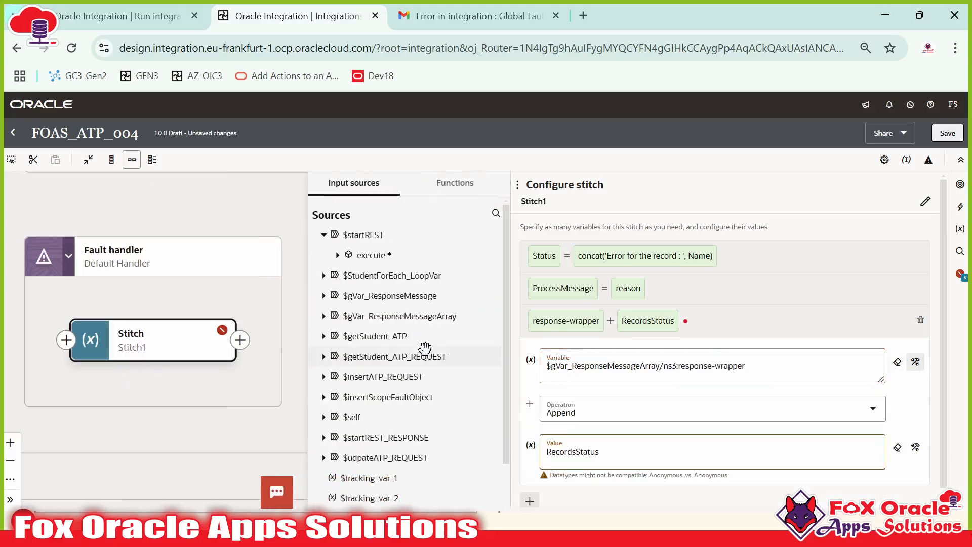
pyautogui.scroll(-1, 392, 377)
pyautogui.scroll(2, 384, 370)
pyautogui.click(322, 316)
pyautogui.click(338, 336)
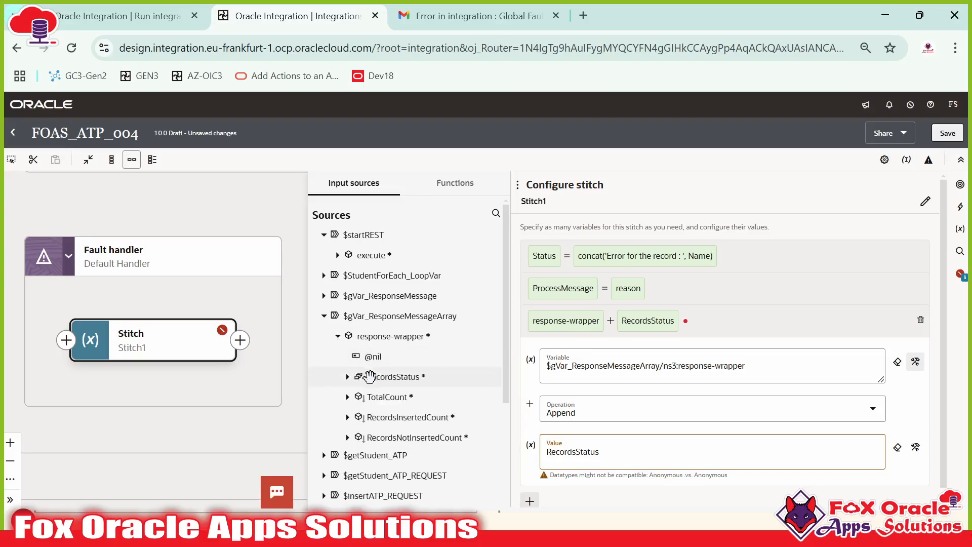
# Step: Set the append target to $gVar_ResponseMessageArray/response-wrapper/RecordsStatus
pyautogui.scroll(-2, 382, 379)
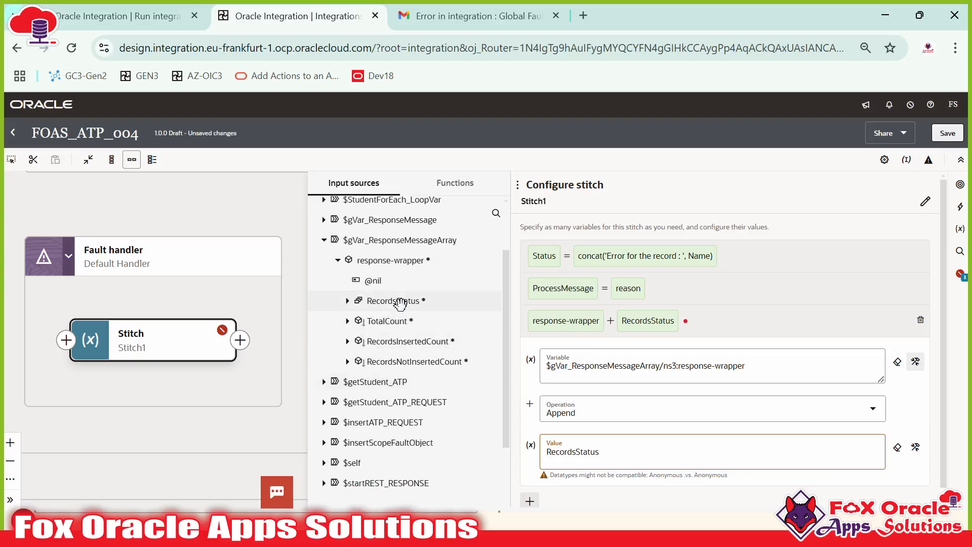
pyautogui.scroll(1, 405, 311)
pyautogui.scroll(1, 408, 314)
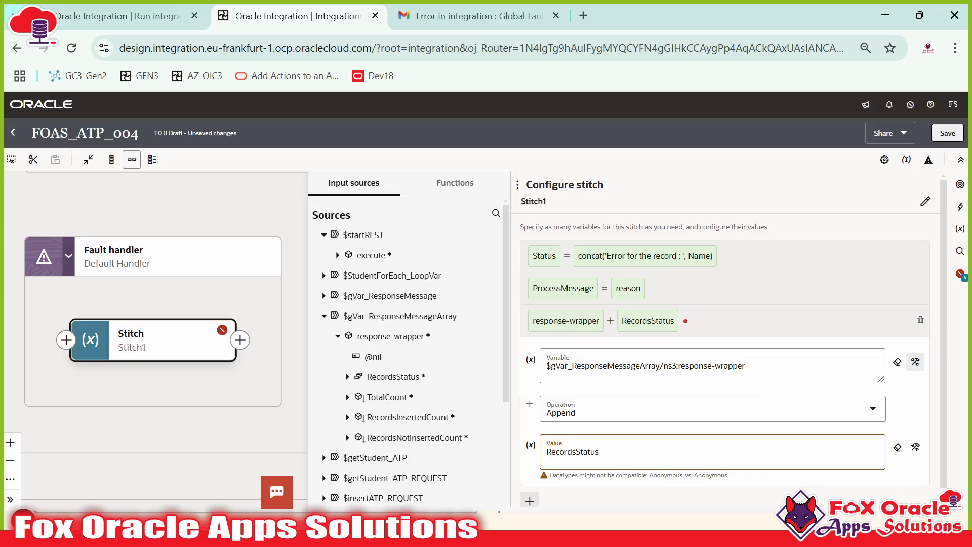
pyautogui.moveTo(770, 368); pyautogui.dragTo(503, 360)
pyautogui.press('BackSpace')
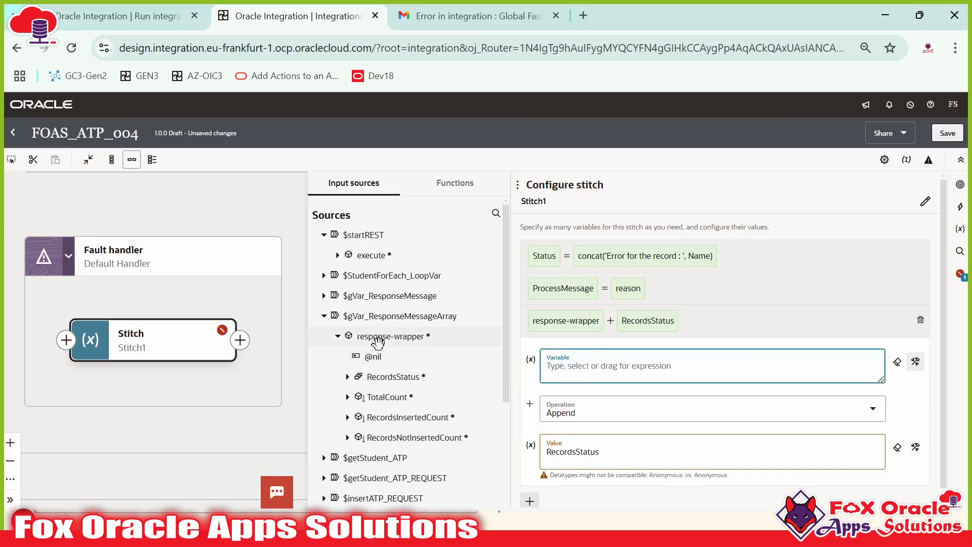
pyautogui.moveTo(391, 376); pyautogui.dragTo(599, 368)
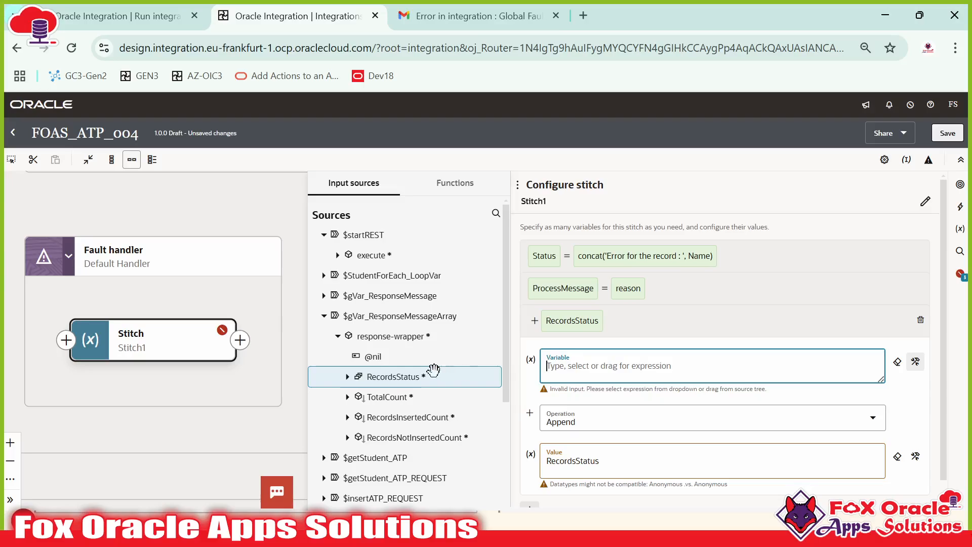
pyautogui.moveTo(408, 375); pyautogui.dragTo(594, 373)
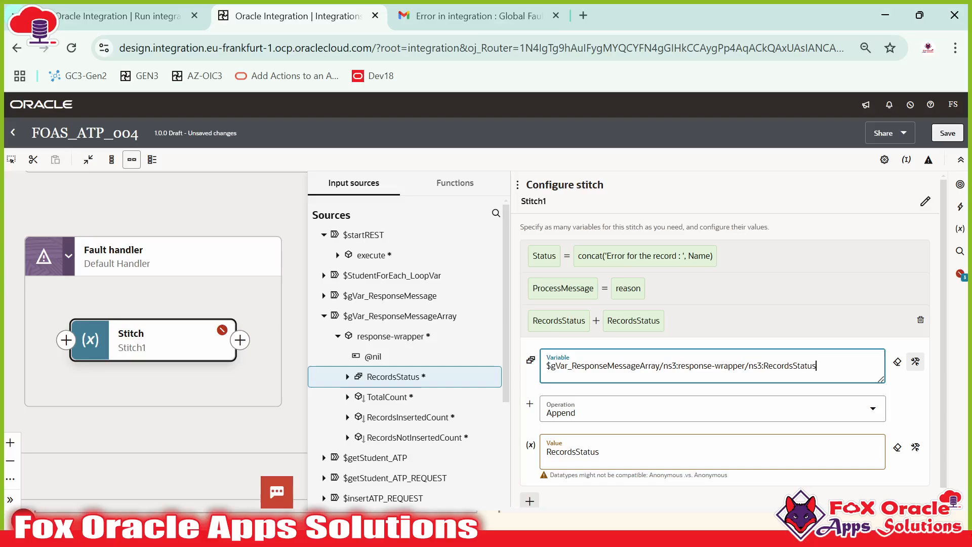
# Step: Set the append value to $gVar_ResponseMessage/RecordsStatus and save FOAS_ATP_004 successfully
pyautogui.click(608, 452)
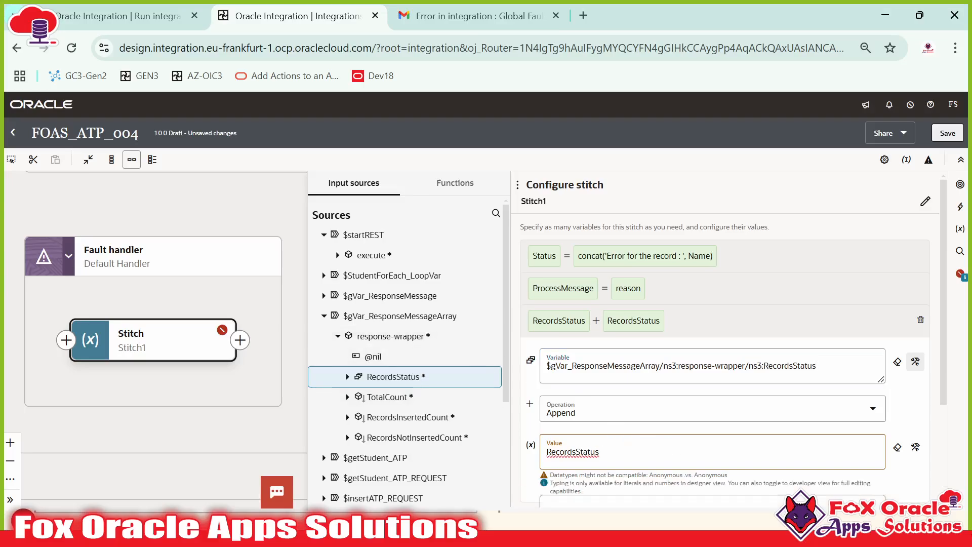
pyautogui.click(898, 448)
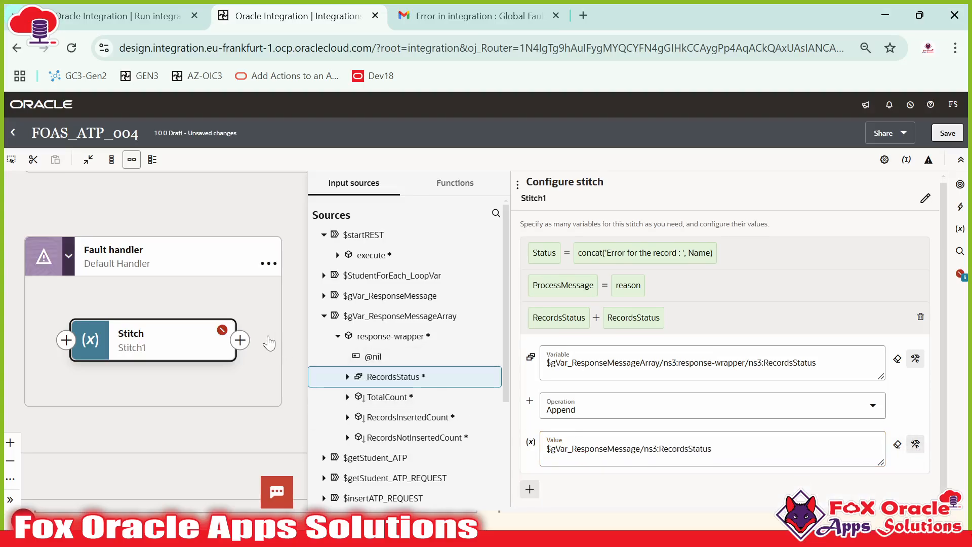
pyautogui.hotkey('ctrl', 's')
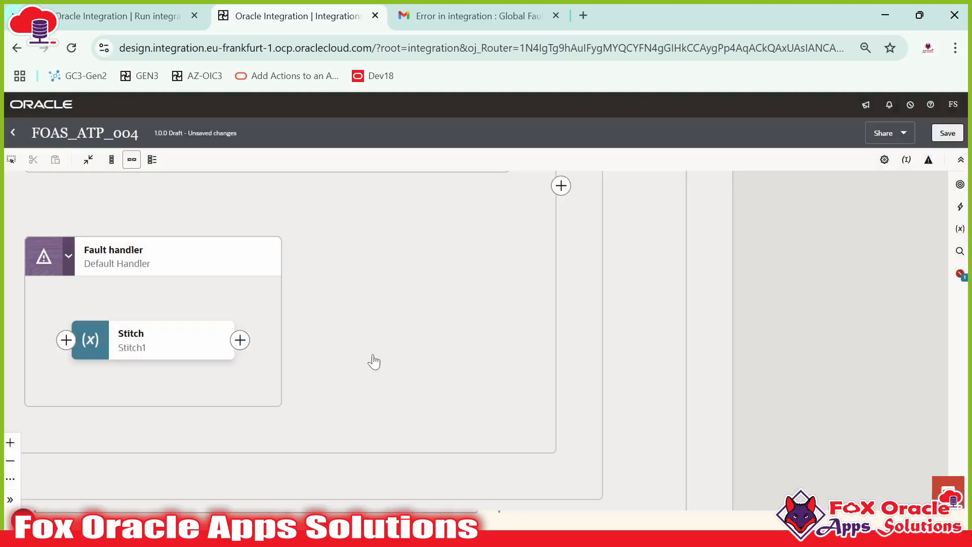
pyautogui.click(950, 136)
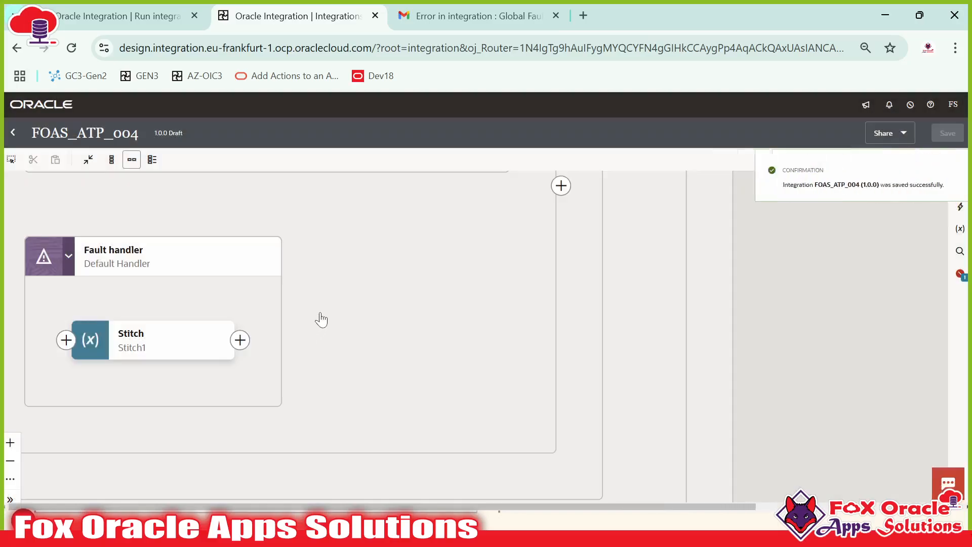
pyautogui.moveTo(321, 319); pyautogui.dragTo(492, 312)
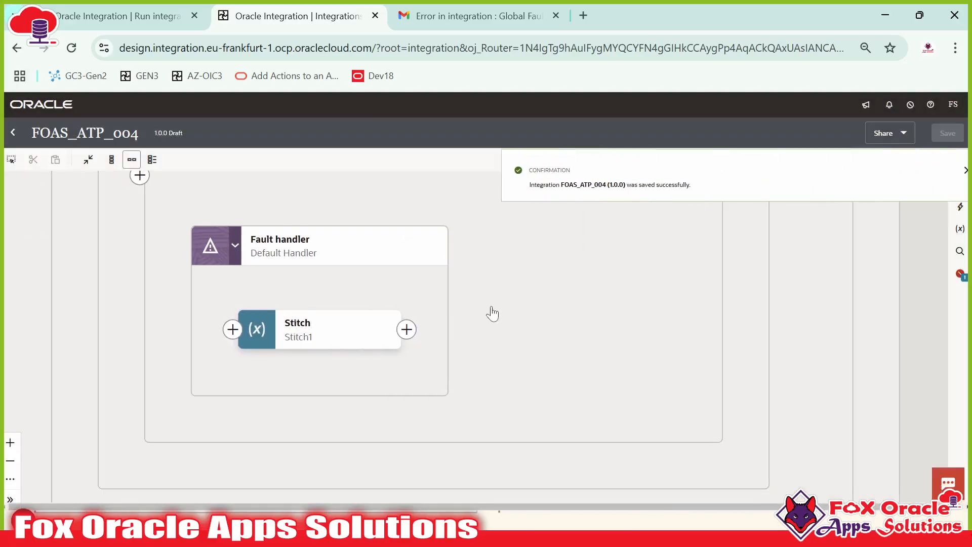
pyautogui.click(950, 171)
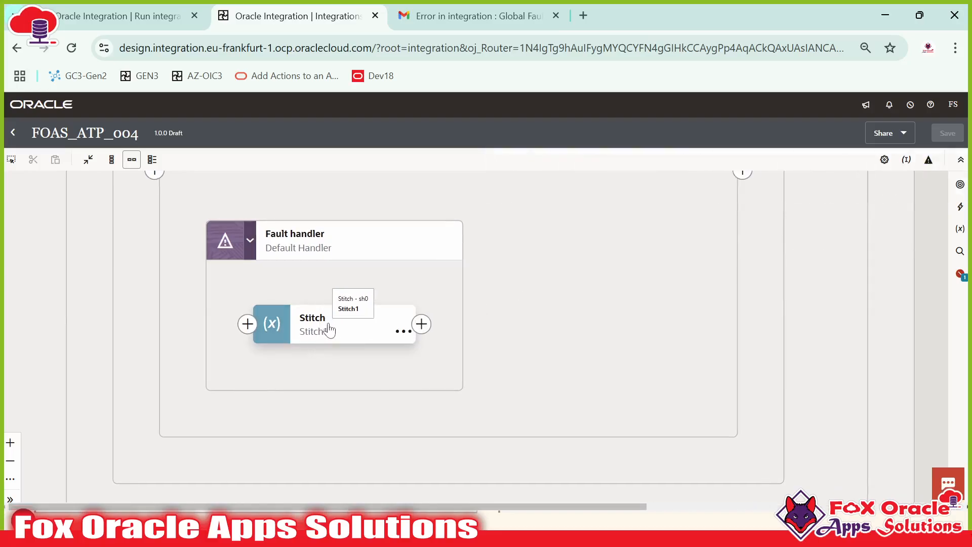
# Step: Check gVar_ResponseMessage's full type path against the RecordsStatus object in the SQL Developer payload
pyautogui.click(958, 229)
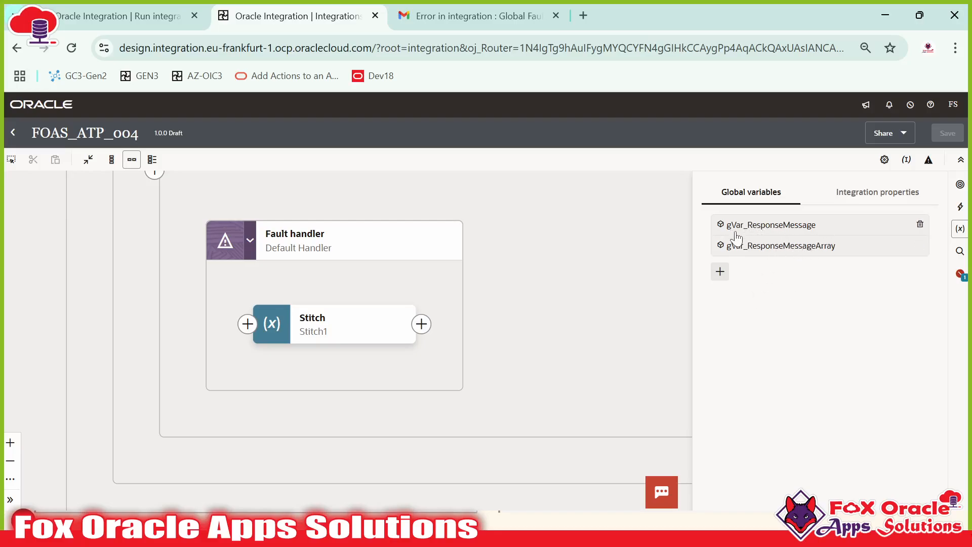
pyautogui.click(814, 232)
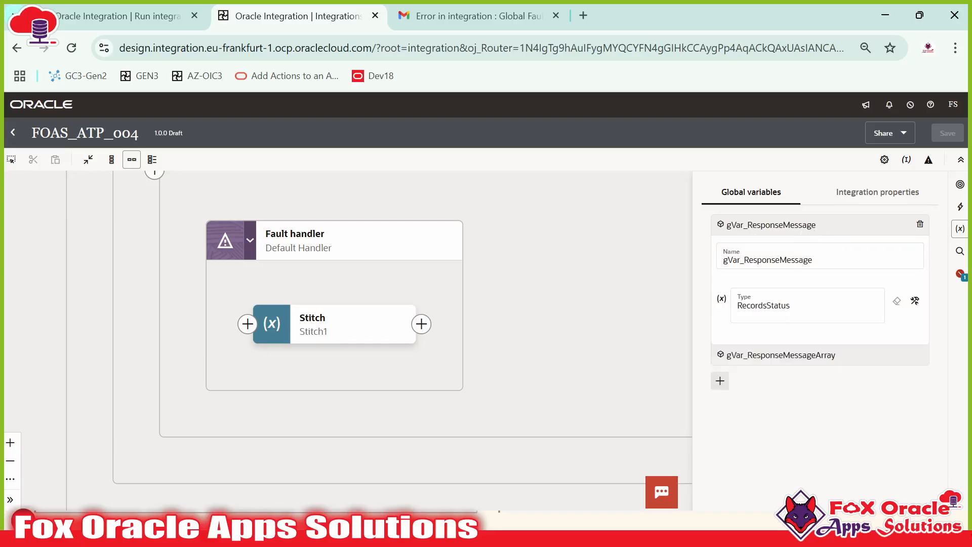
pyautogui.click(913, 304)
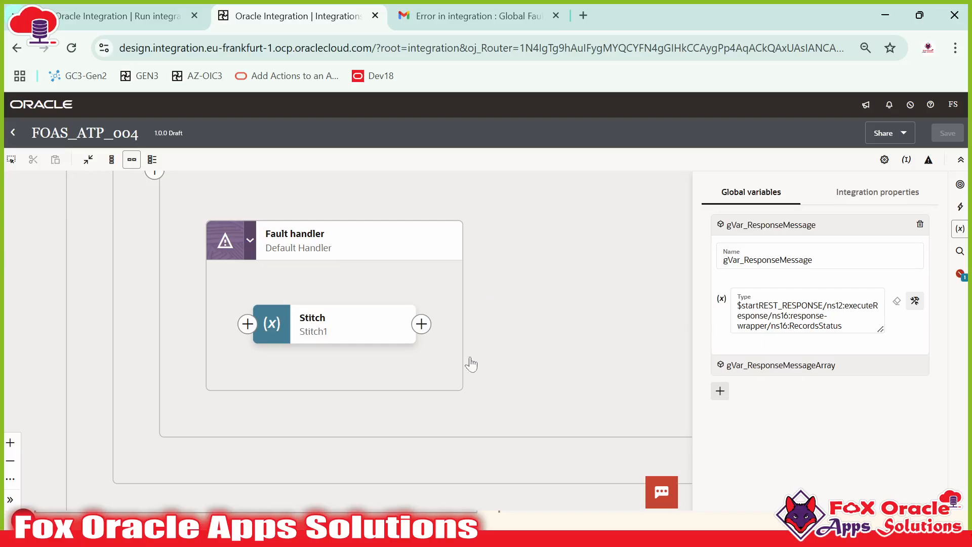
pyautogui.click(501, 520)
pyautogui.click(320, 284)
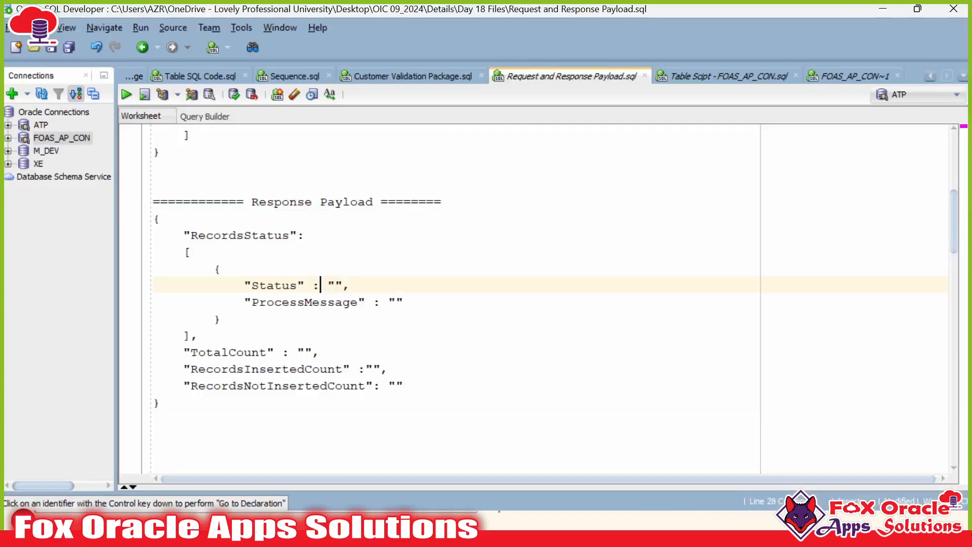
pyautogui.doubleClick(245, 235)
pyautogui.moveTo(214, 269); pyautogui.dragTo(221, 319)
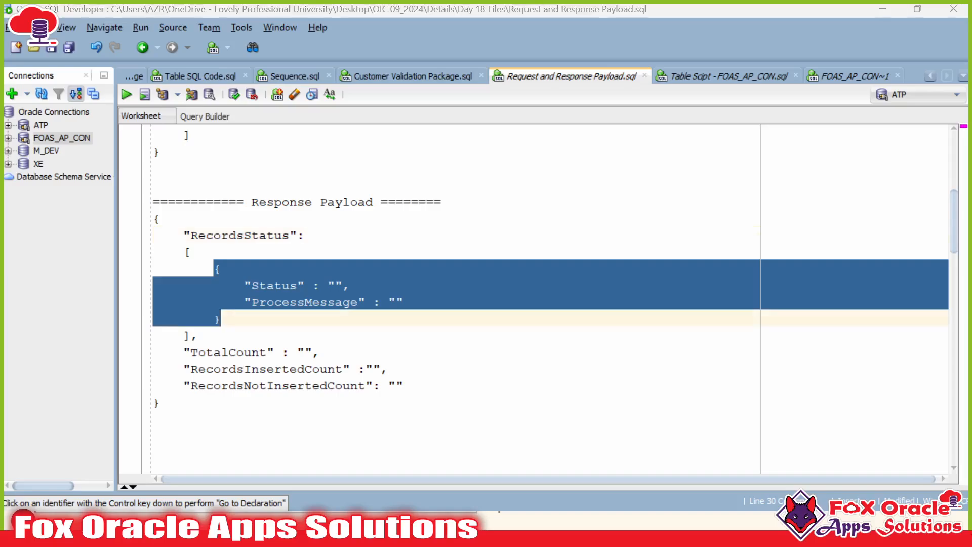
# Step: Compare gVar_ResponseMessageArray's response-wrapper type with the response JSON block, then close the global variables
pyautogui.hotkey('alt', 'Tab')
pyautogui.click(739, 262)
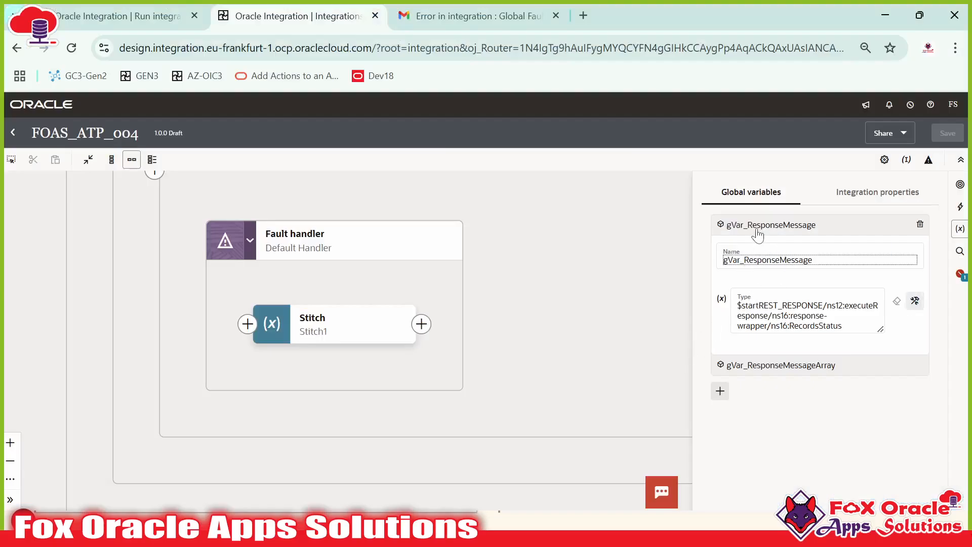
pyautogui.hotkey('alt', 'Tab')
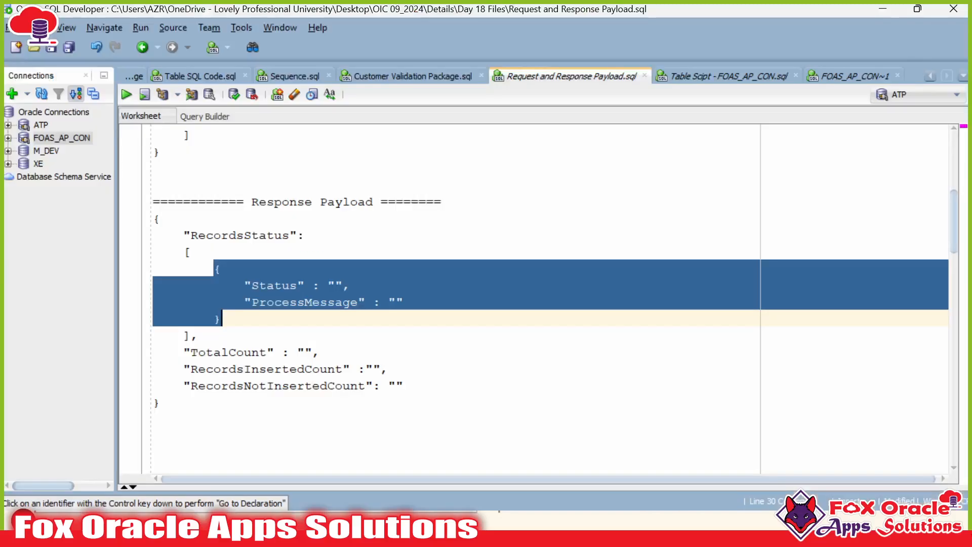
pyautogui.click(254, 297)
pyautogui.hotkey('alt', 'Tab')
pyautogui.click(767, 365)
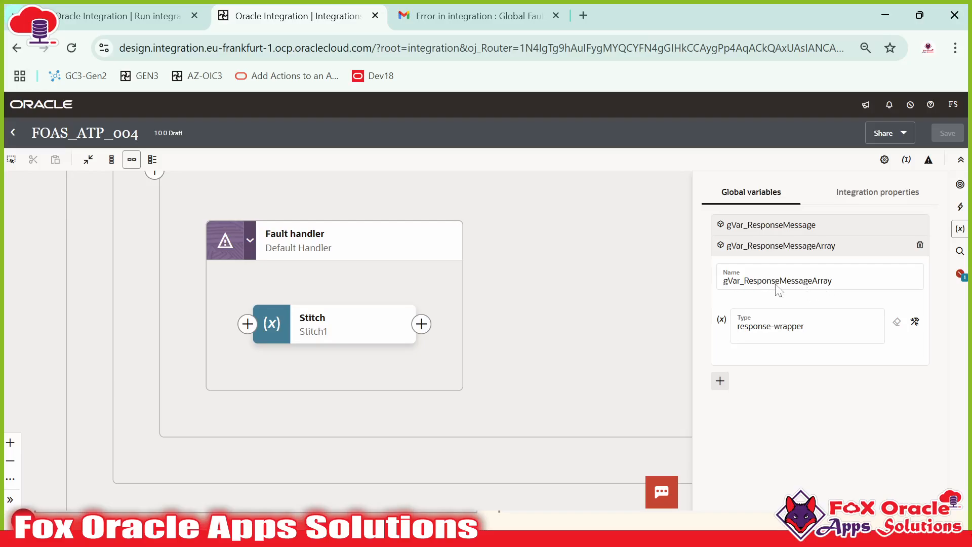
pyautogui.hotkey('alt', 'Tab')
pyautogui.hotkey('alt', 'Tab')
pyautogui.hotkey('alt', 'Tab')
pyautogui.click(198, 234)
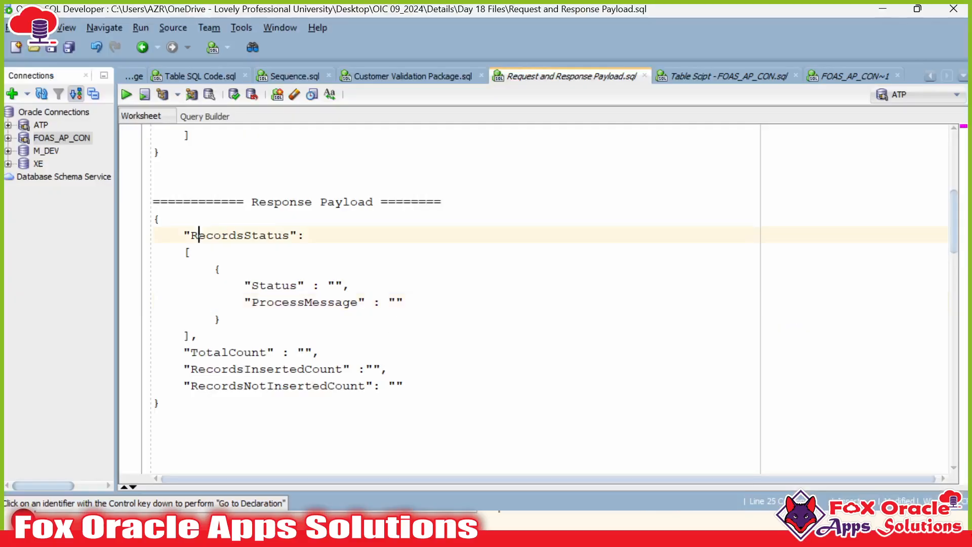
pyautogui.moveTo(153, 219); pyautogui.dragTo(161, 402)
pyautogui.click(161, 403)
pyautogui.click(157, 219)
pyautogui.hotkey('alt', 'Tab')
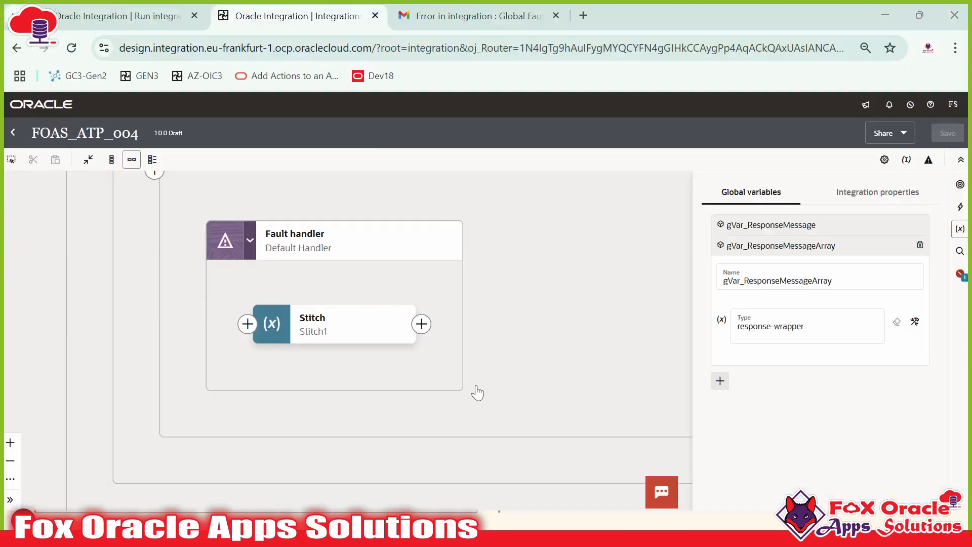
pyautogui.click(553, 320)
# Step: Check Stitch1's Status and ProcessMessage assignments against the response payload, then close the stitch configuration
pyautogui.click(310, 331)
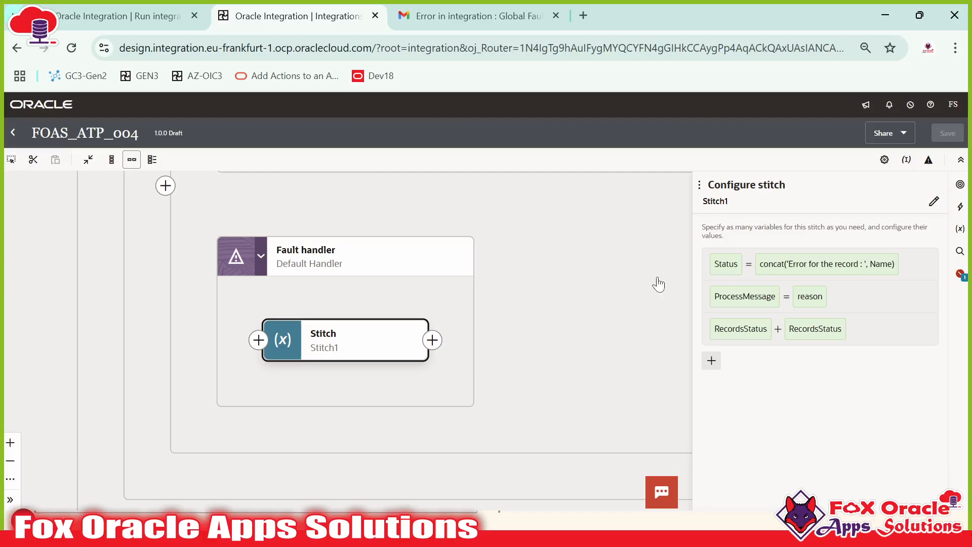
pyautogui.hotkey('alt', 'Tab')
pyautogui.click(193, 251)
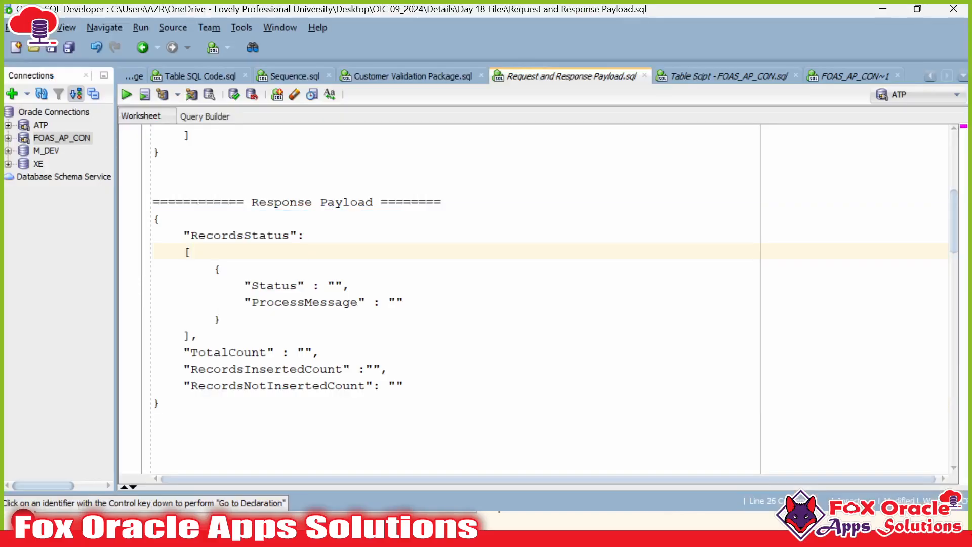
pyautogui.moveTo(244, 285); pyautogui.dragTo(320, 285)
pyautogui.moveTo(244, 302); pyautogui.dragTo(404, 302)
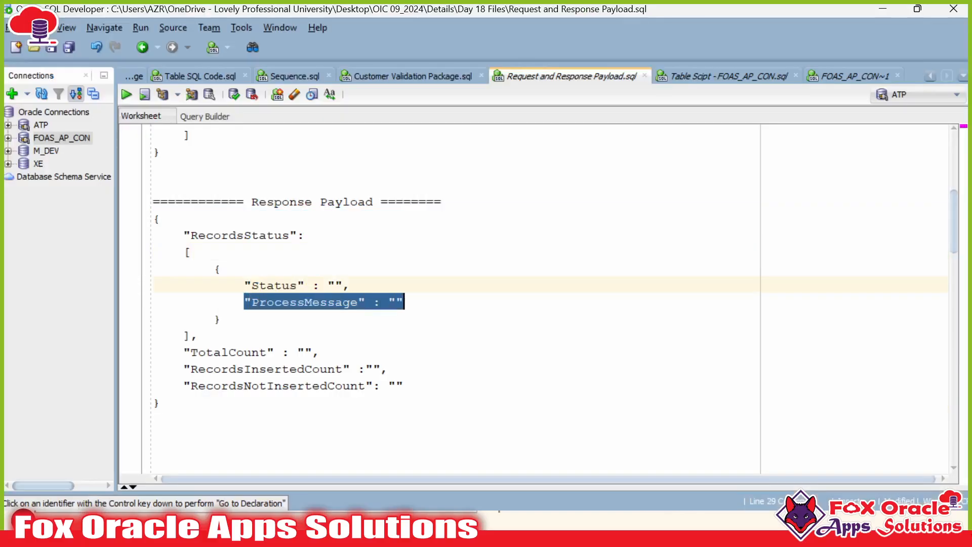
pyautogui.hotkey('alt', 'Tab')
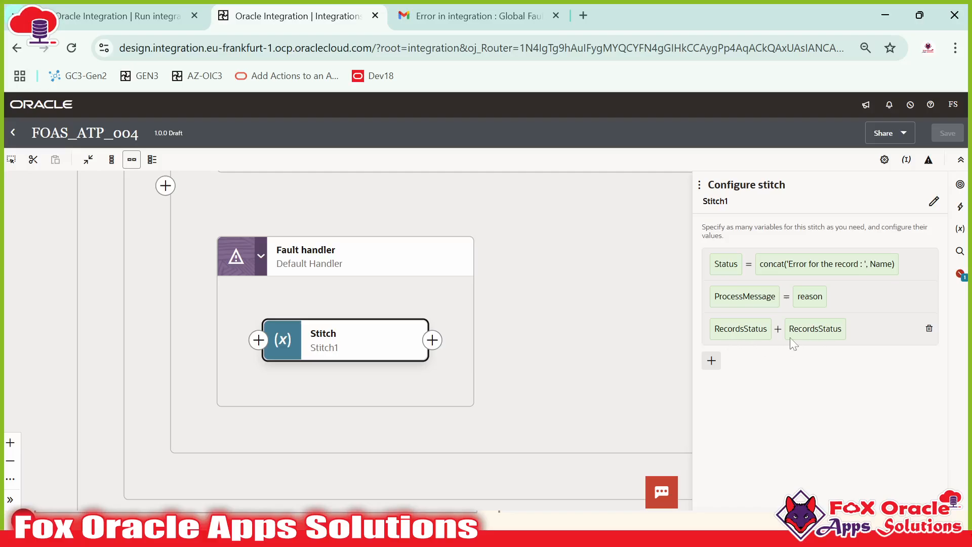
pyautogui.hotkey('alt', 'Tab')
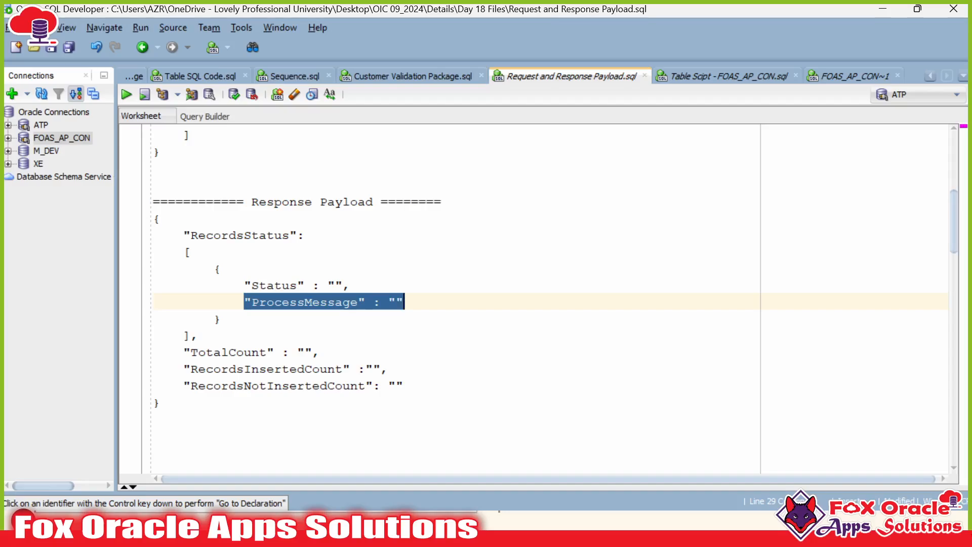
pyautogui.moveTo(153, 218)
pyautogui.mouseDown()
pyautogui.moveTo(184, 321)
pyautogui.moveTo(161, 403)
pyautogui.moveTo(154, 201)
pyautogui.mouseUp()
pyautogui.hotkey('alt', 'Tab')
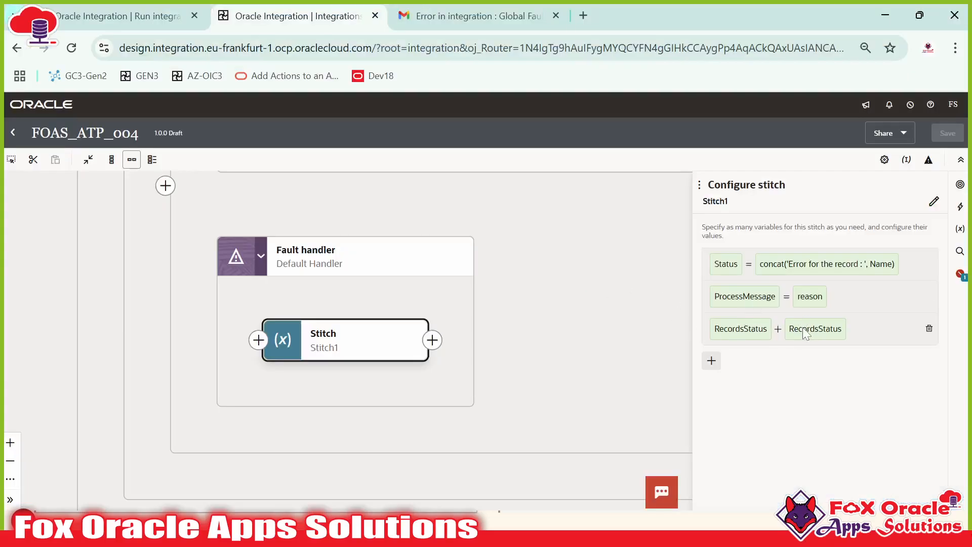
pyautogui.click(624, 312)
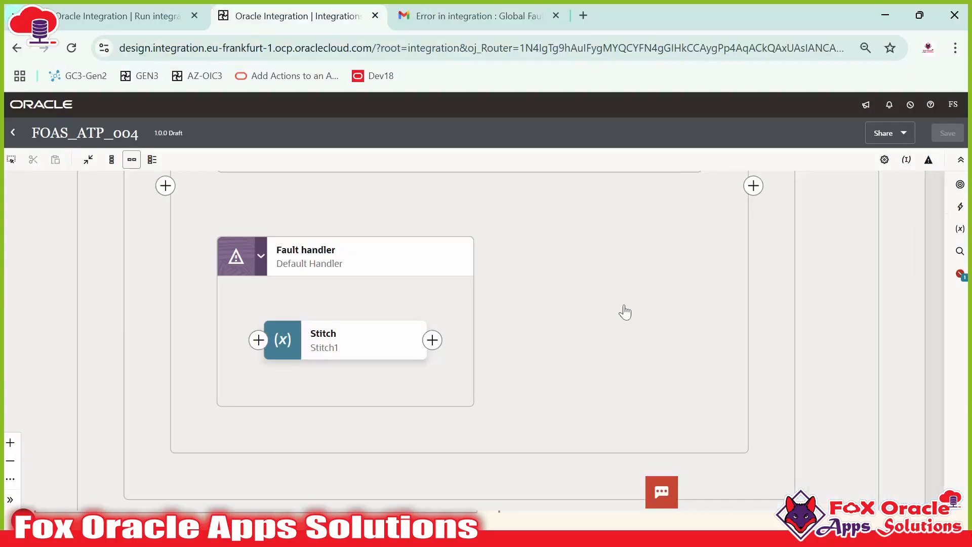
pyautogui.moveTo(588, 293); pyautogui.dragTo(640, 350)
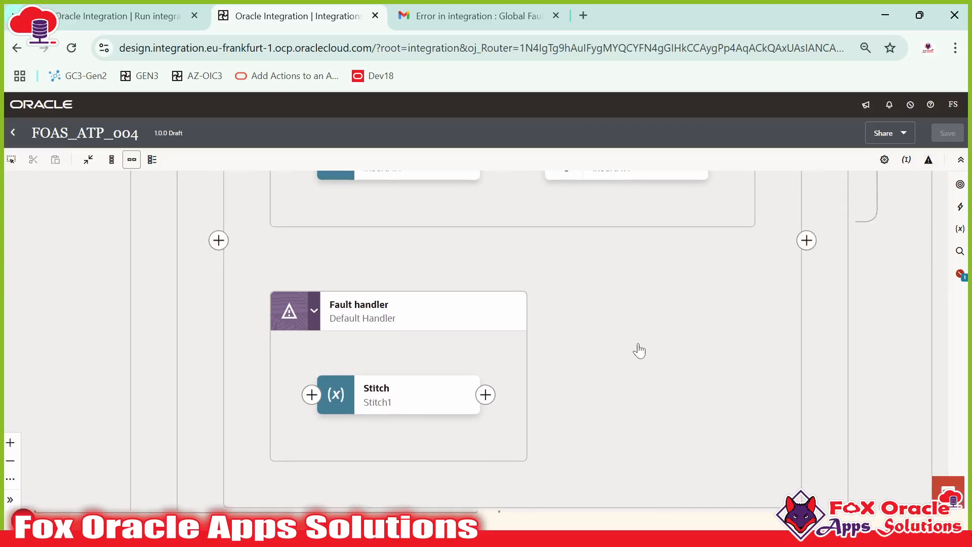
pyautogui.scroll(-6, 624, 314)
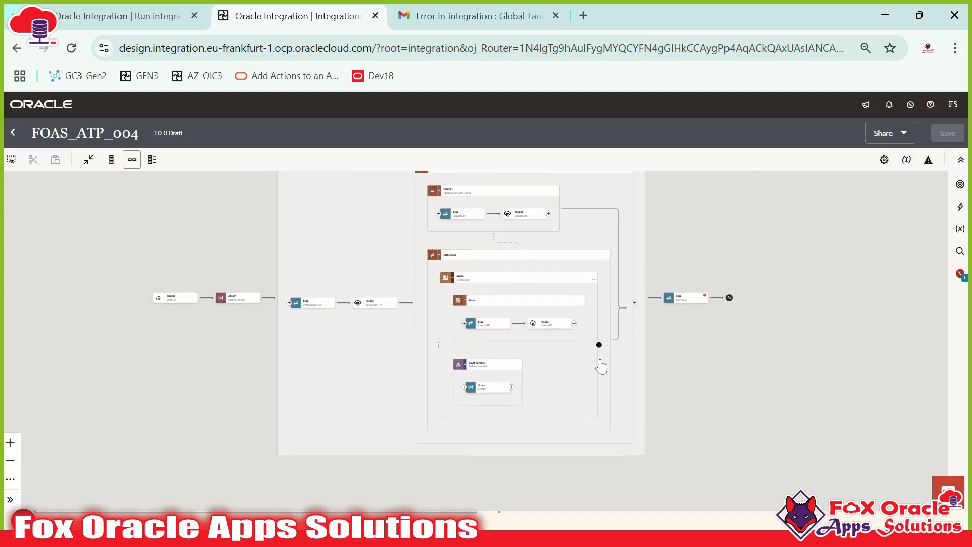
pyautogui.click(600, 345)
pyautogui.click(568, 374)
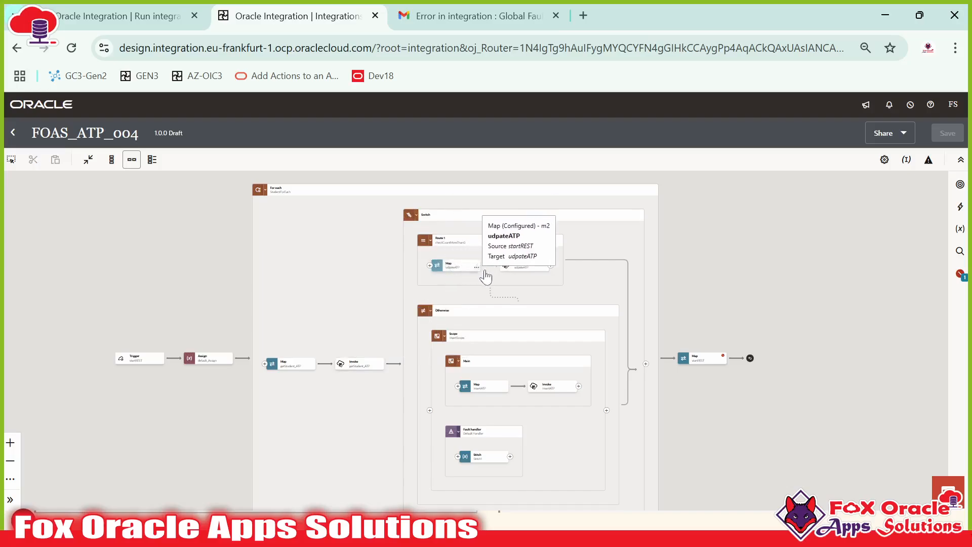
pyautogui.click(468, 269)
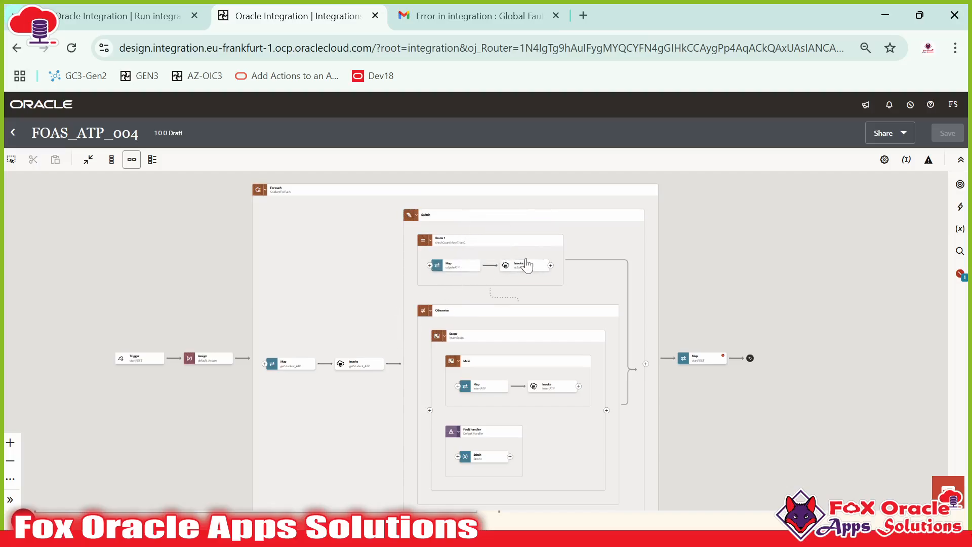
pyautogui.click(521, 266)
pyautogui.click(447, 317)
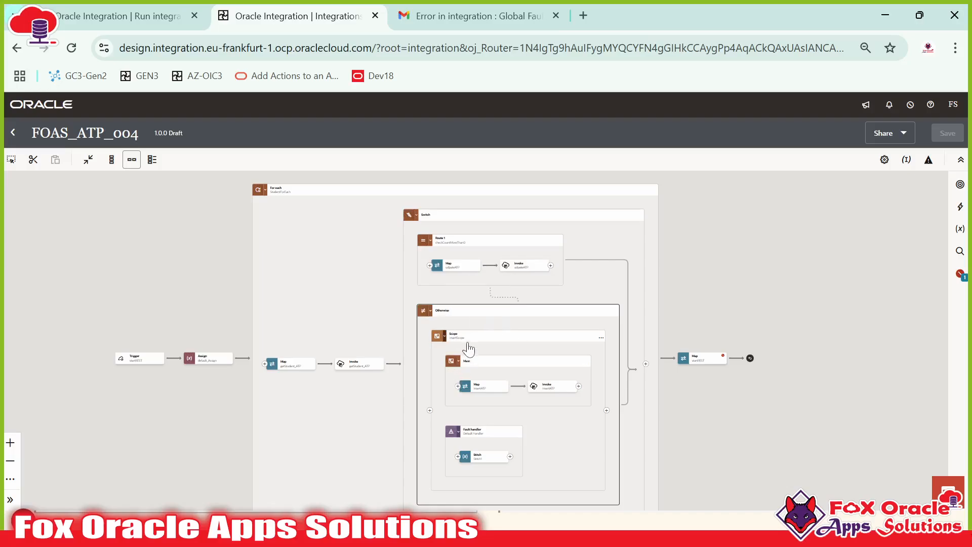
pyautogui.click(466, 340)
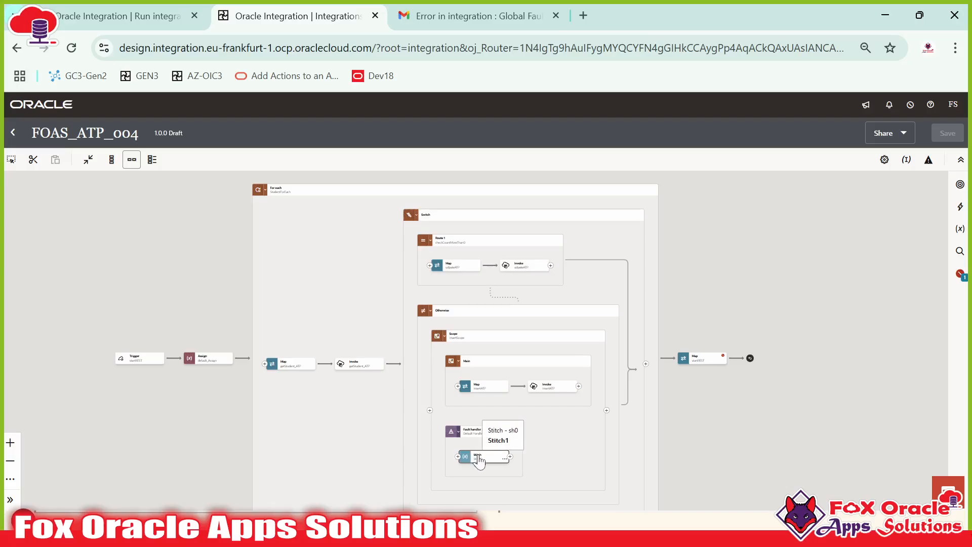
pyautogui.moveTo(520, 428); pyautogui.dragTo(494, 372)
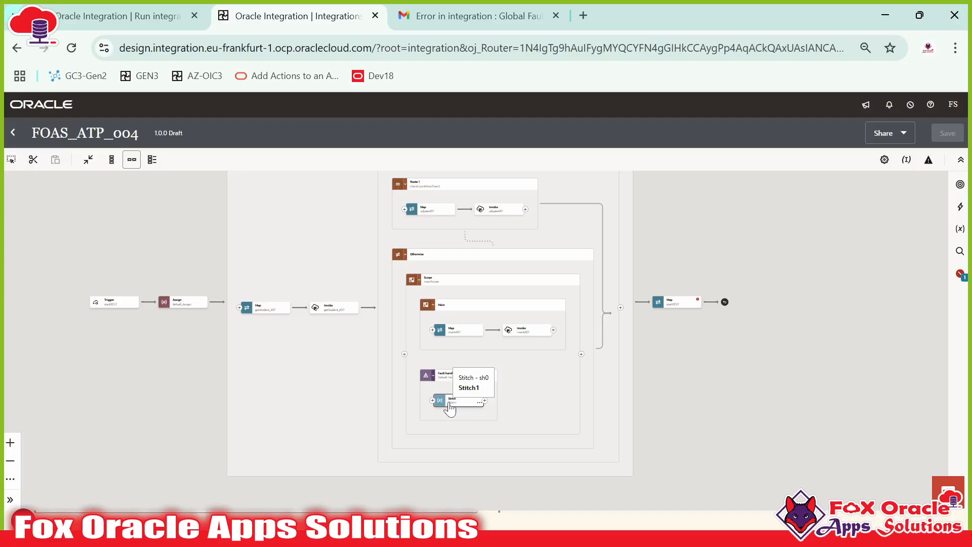
pyautogui.moveTo(496, 398); pyautogui.dragTo(481, 424)
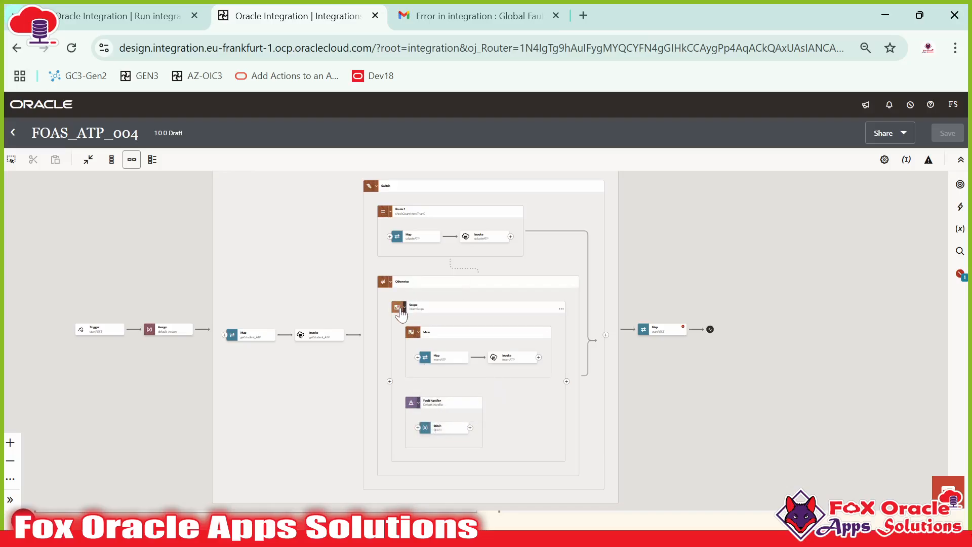
pyautogui.click(579, 382)
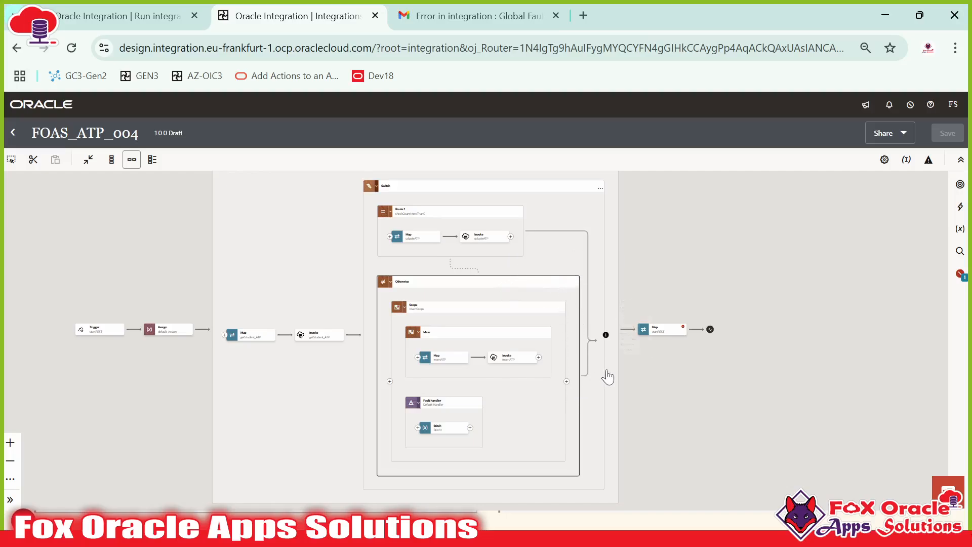
pyautogui.click(605, 335)
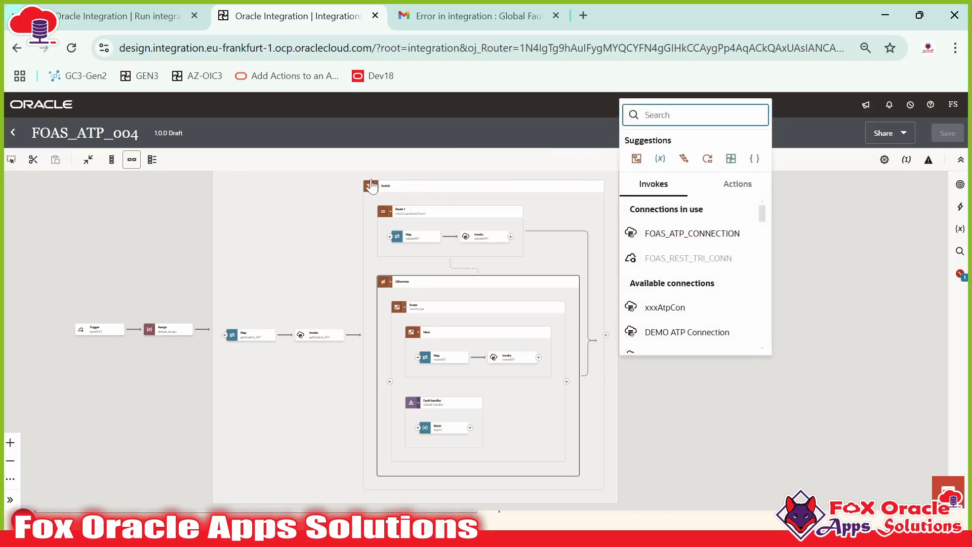
pyautogui.click(355, 292)
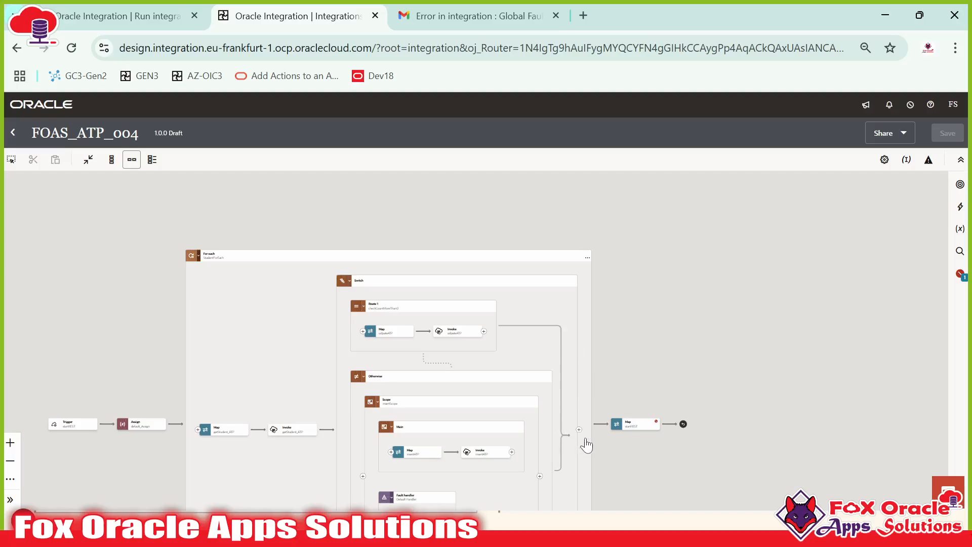
pyautogui.click(592, 439)
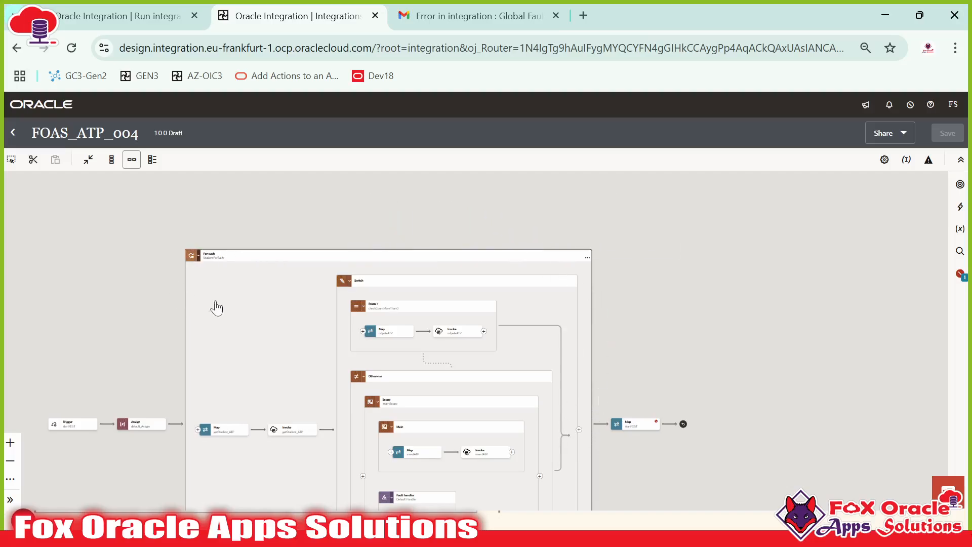
pyautogui.moveTo(235, 305); pyautogui.dragTo(242, 266)
pyautogui.click(243, 272)
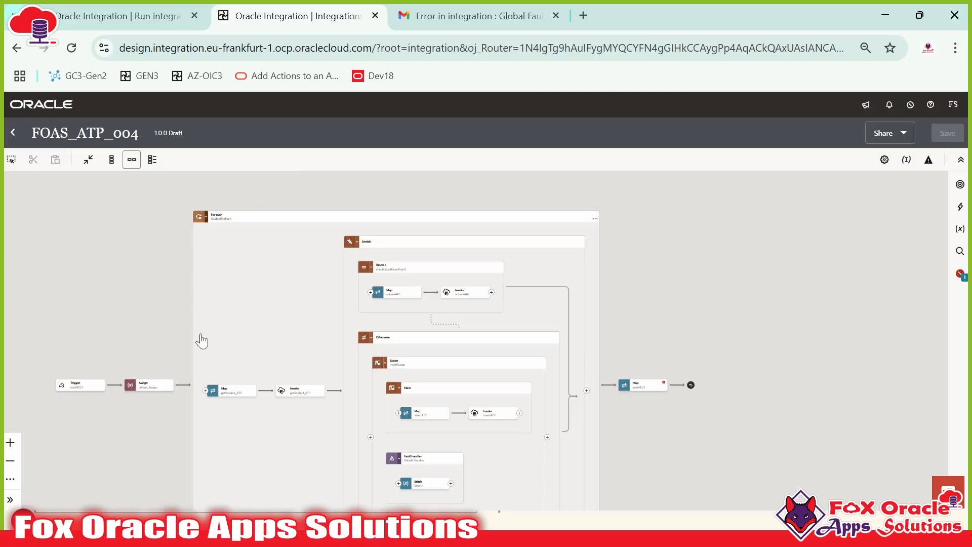
pyautogui.moveTo(220, 224)
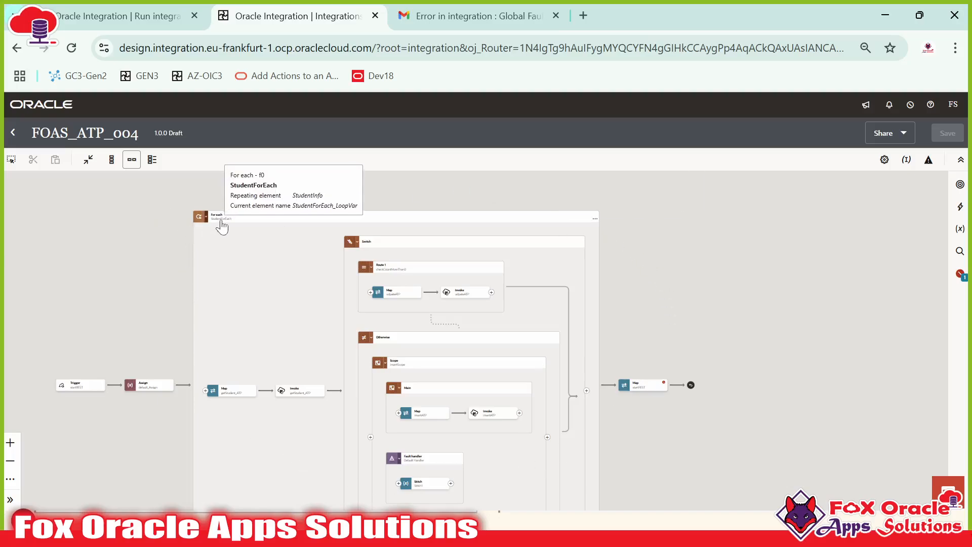
pyautogui.moveTo(641, 245); pyautogui.dragTo(706, 199)
pyautogui.scroll(5, 579, 336)
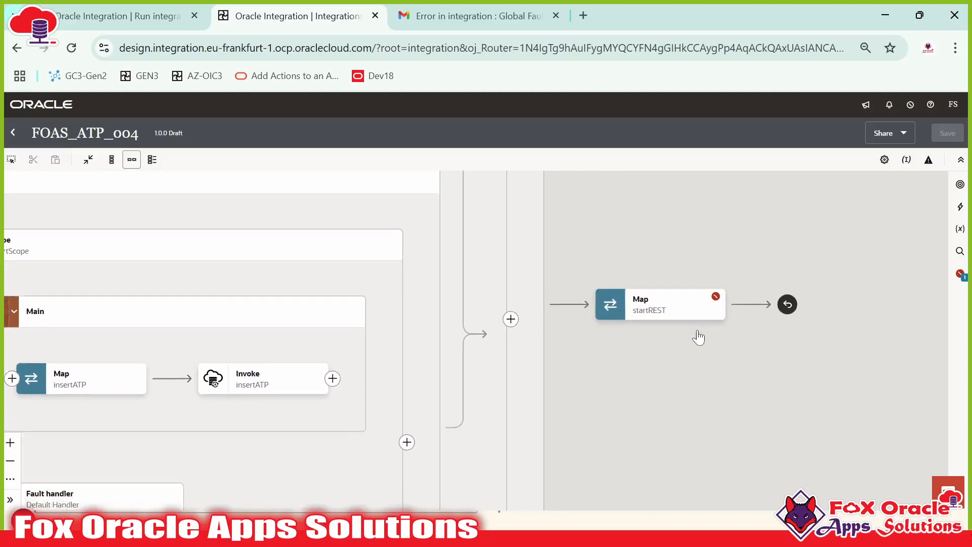
pyautogui.click(669, 305)
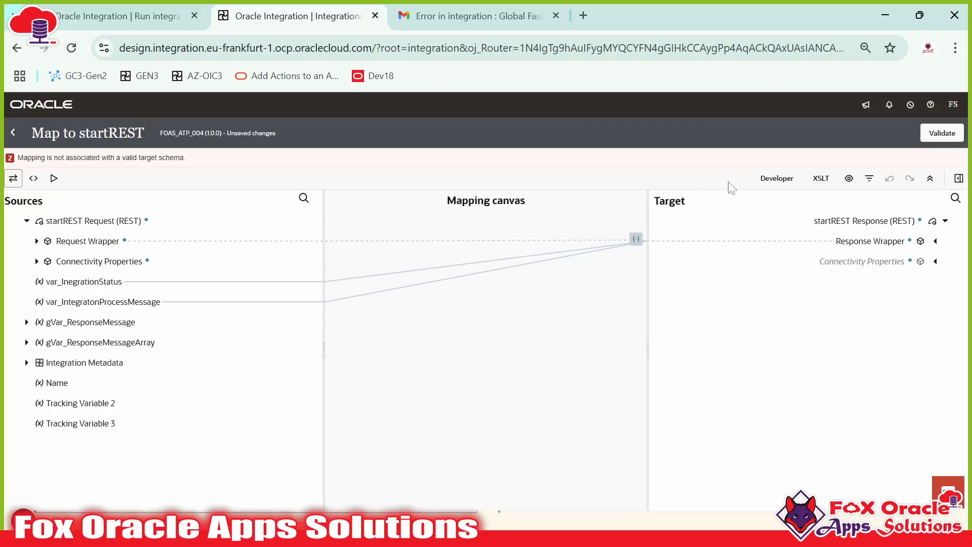
# Step: Delete the outdated ns19:Status and ns19:ProcessMessage target fields in the startREST response
pyautogui.click(935, 241)
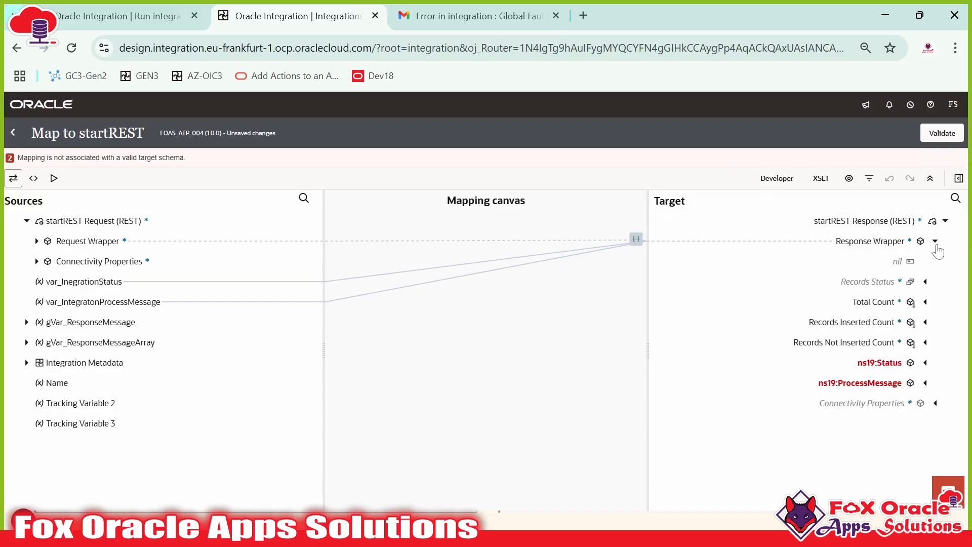
pyautogui.click(892, 364)
pyautogui.click(881, 383)
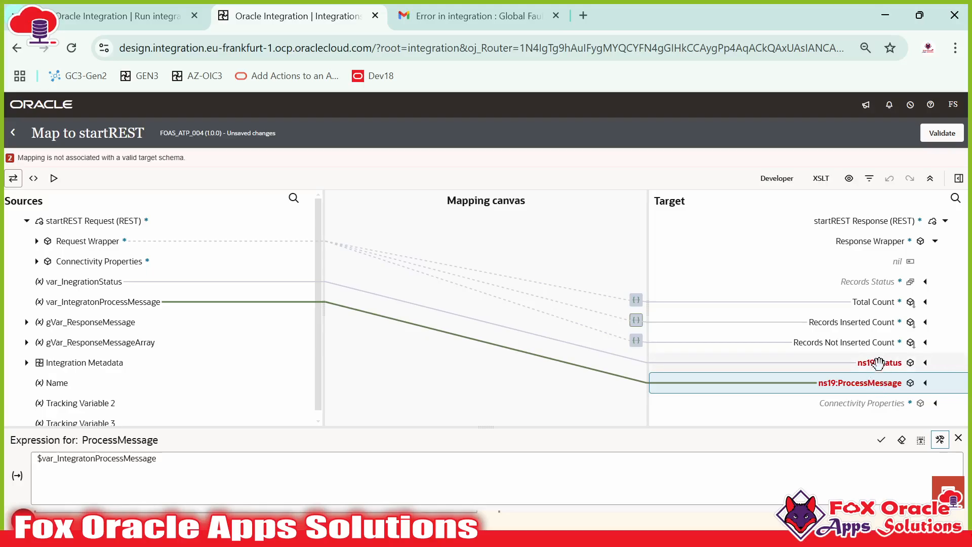
pyautogui.rightClick(881, 362)
pyautogui.click(803, 300)
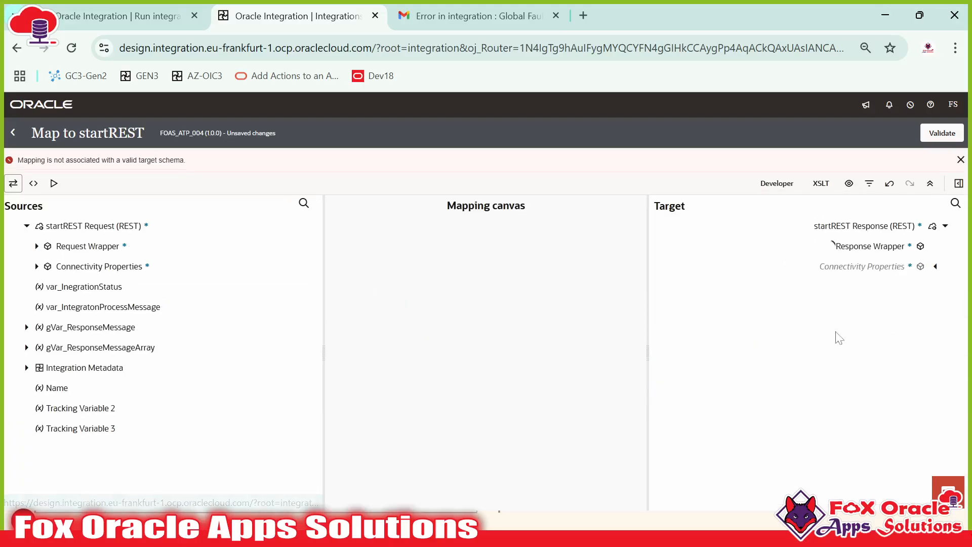
pyautogui.rightClick(872, 368)
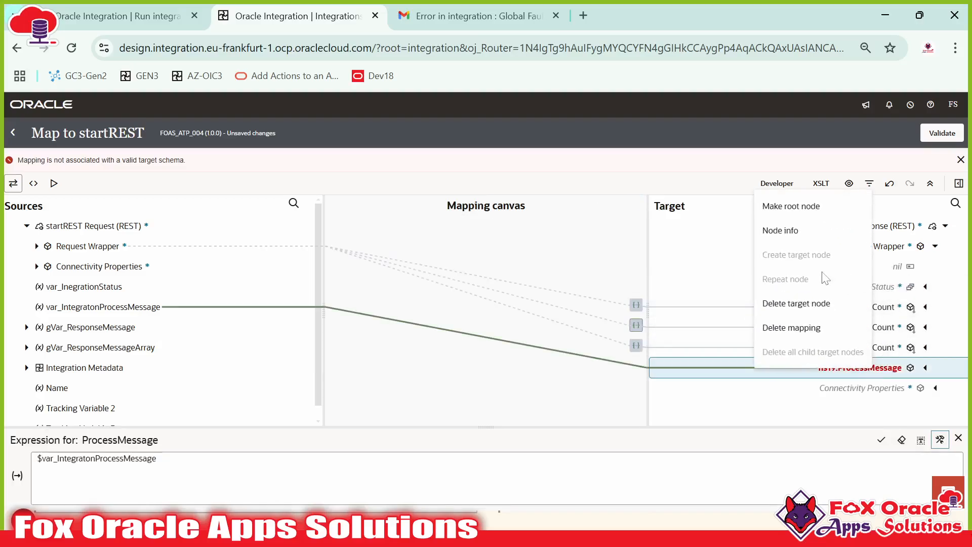
pyautogui.click(797, 306)
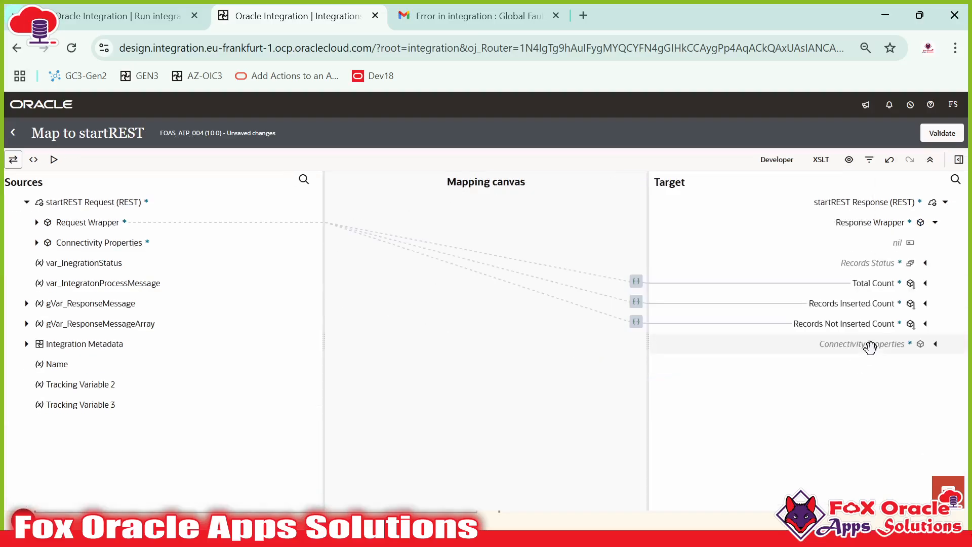
# Step: Expand Records Status in the response and gVar_ResponseMessageArray's Response Wrapper in the sources
pyautogui.click(925, 263)
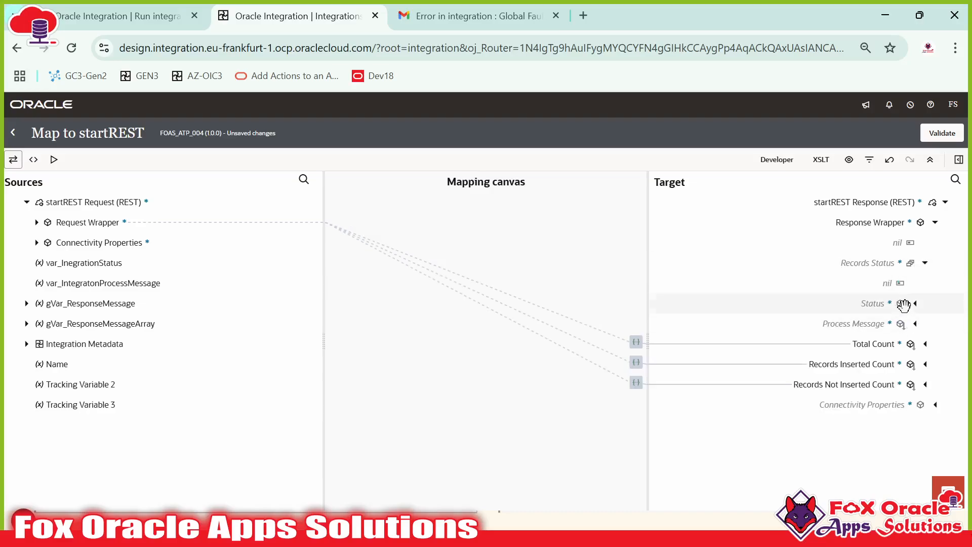
pyautogui.click(899, 305)
pyautogui.click(888, 320)
pyautogui.click(886, 263)
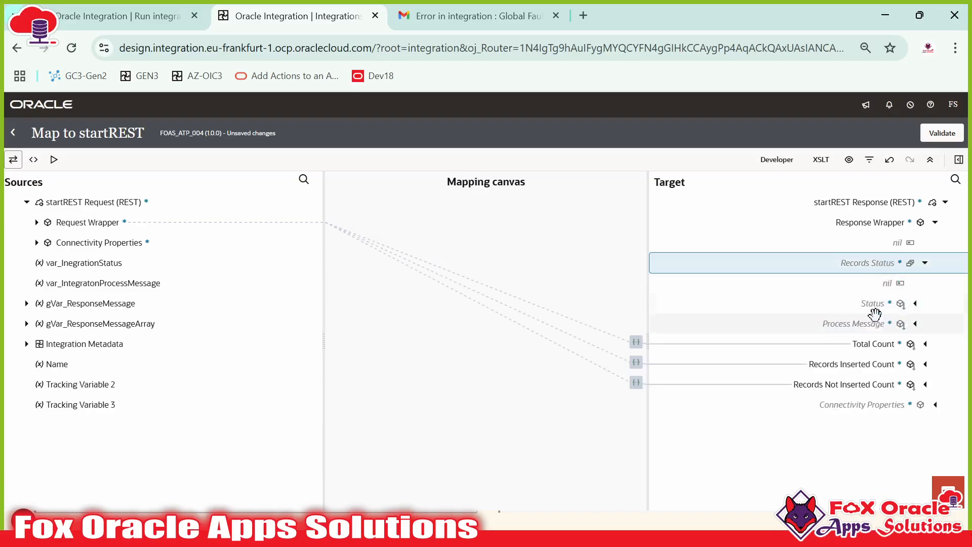
pyautogui.click(874, 325)
pyautogui.click(875, 263)
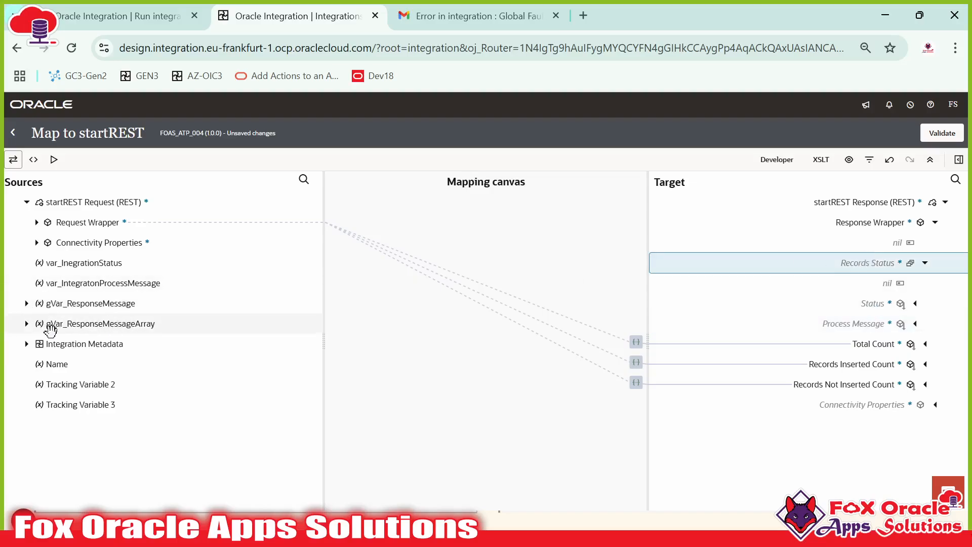
pyautogui.click(26, 324)
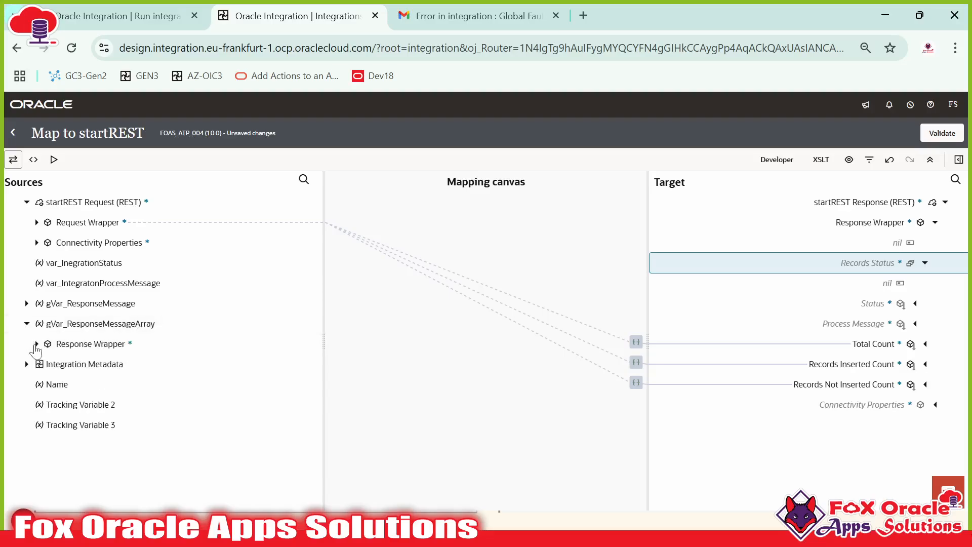
pyautogui.click(36, 344)
pyautogui.click(50, 388)
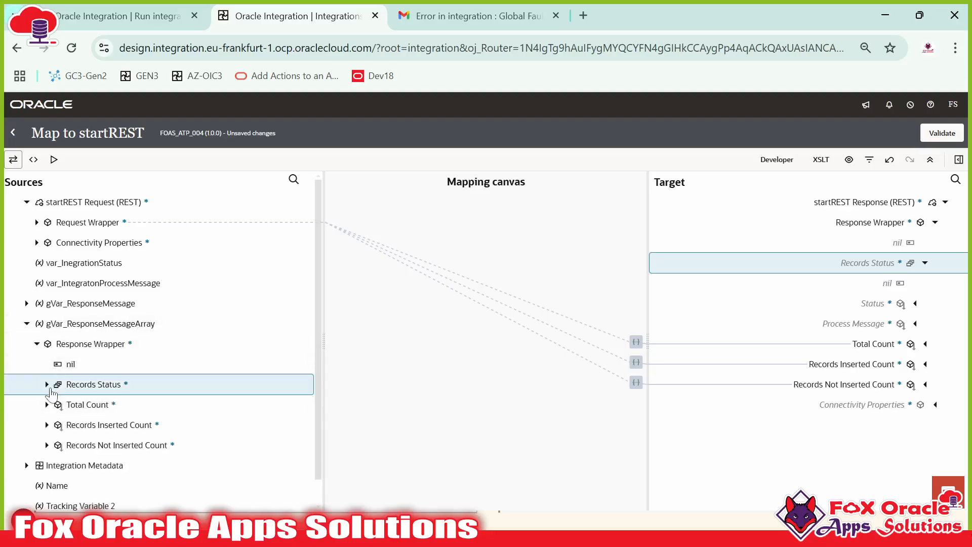
# Step: Map Records Status, Status and Process Message from the array to the response, validate, and return to the canvas
pyautogui.scroll(-2, 91, 393)
pyautogui.moveTo(93, 298); pyautogui.dragTo(831, 270)
pyautogui.moveTo(152, 337); pyautogui.dragTo(836, 304)
pyautogui.moveTo(127, 360); pyautogui.dragTo(866, 324)
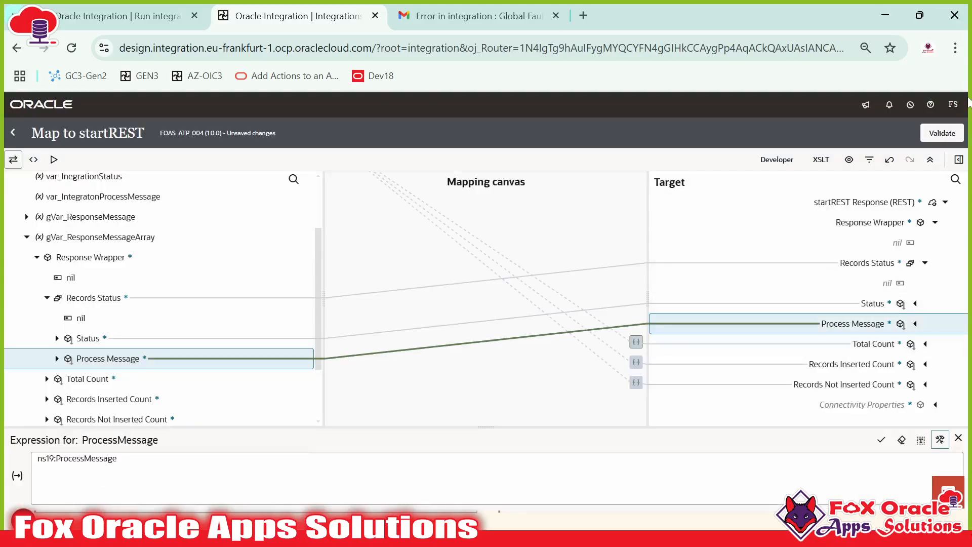
pyautogui.click(941, 134)
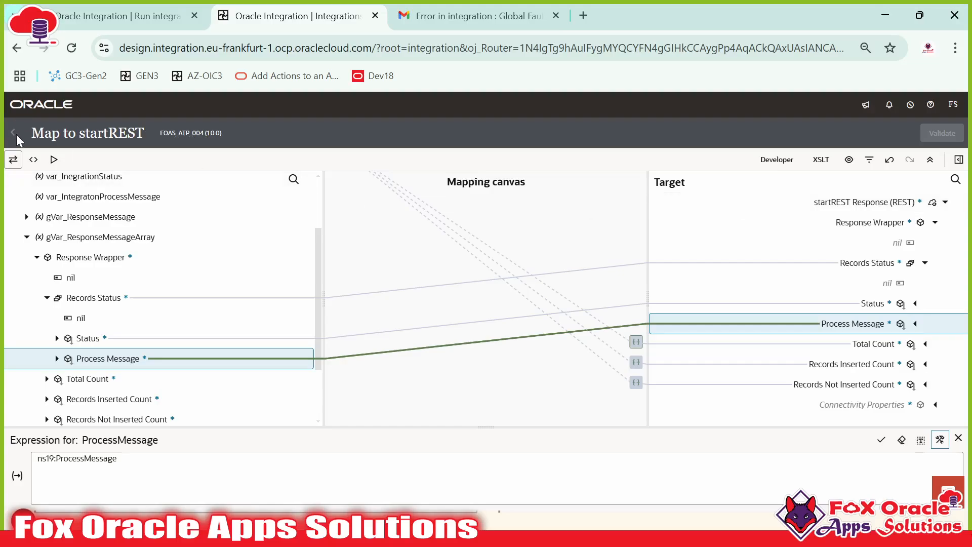
pyautogui.click(14, 133)
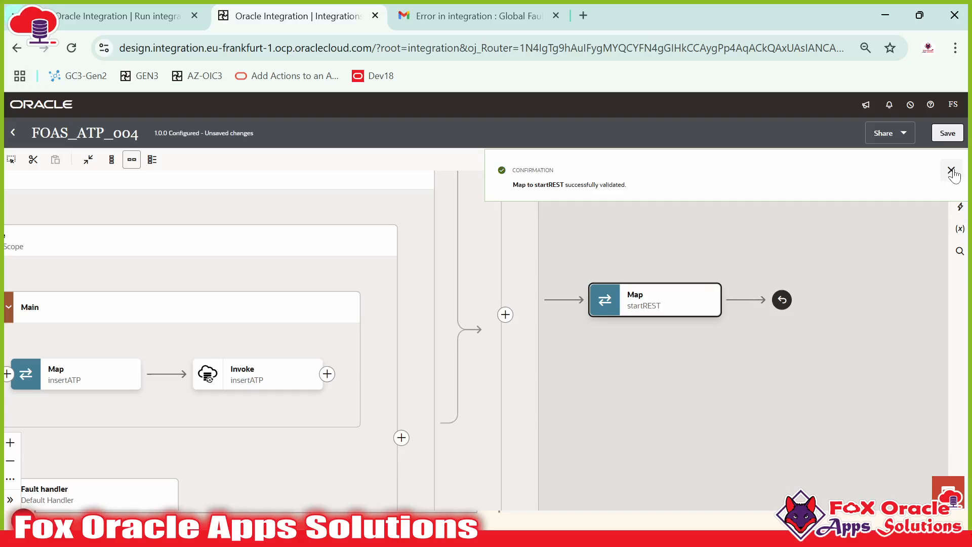
pyautogui.click(951, 171)
# Step: Save FOAS_ATP_004 and return to the Integrations list
pyautogui.moveTo(807, 227); pyautogui.dragTo(934, 224)
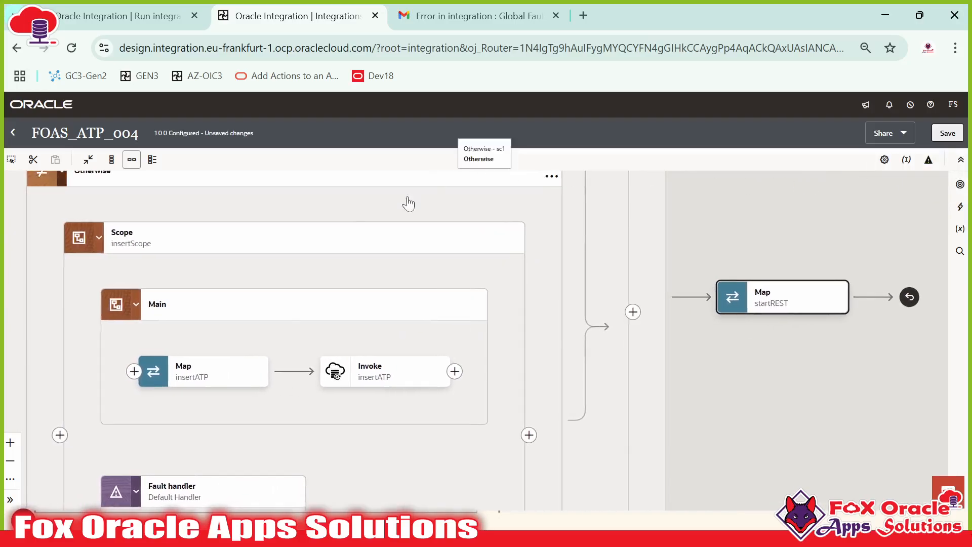
pyautogui.click(944, 134)
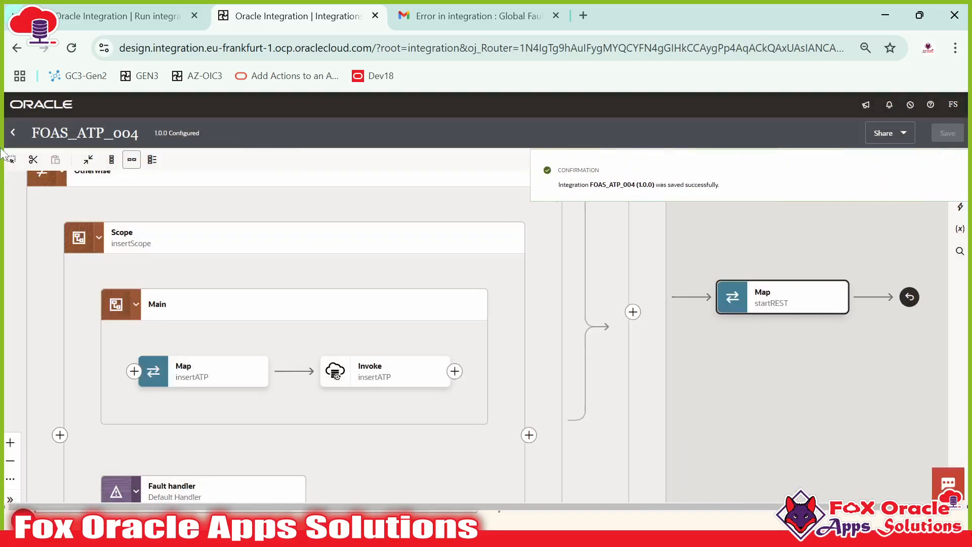
pyautogui.click(15, 131)
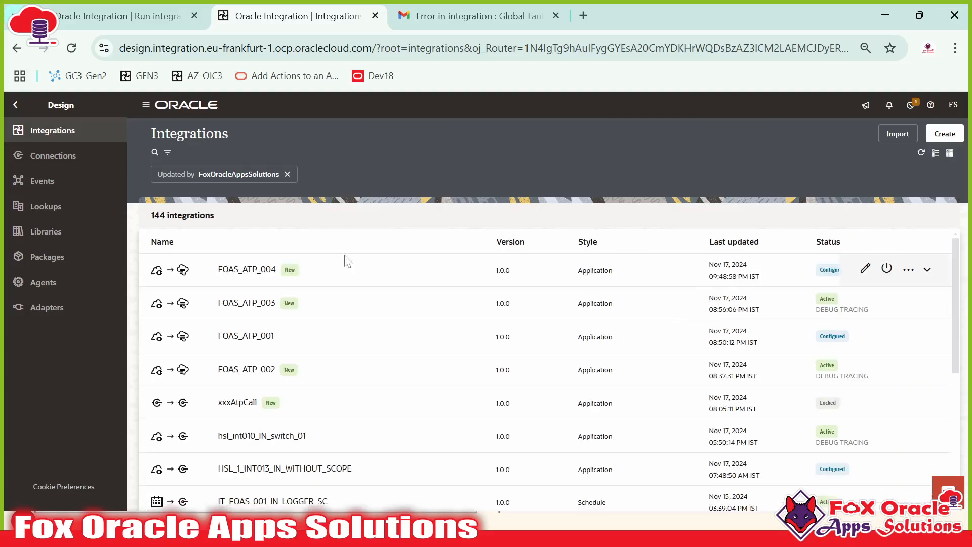
# Step: Activate FOAS_ATP_004 with Debug tracing, refresh the list, and choose Run from its actions
pyautogui.click(887, 270)
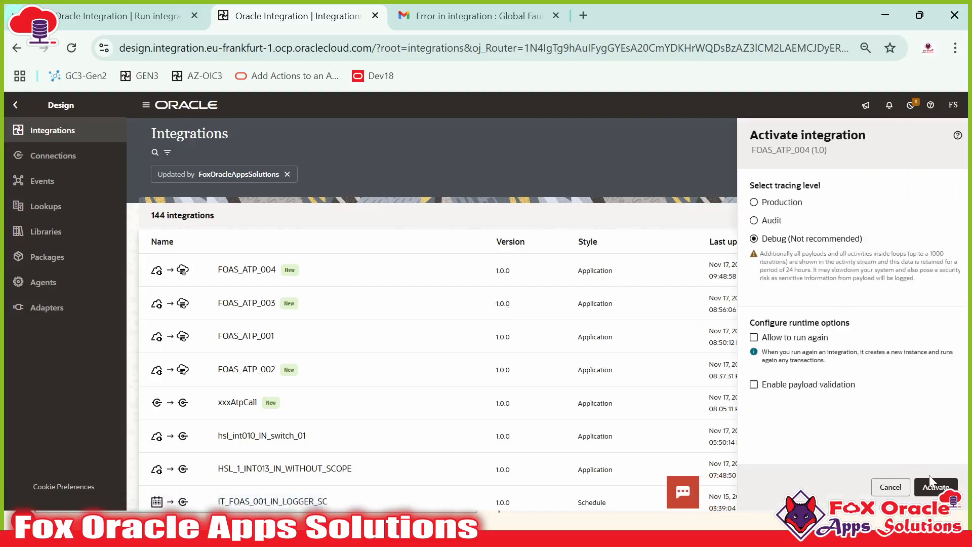
pyautogui.click(929, 481)
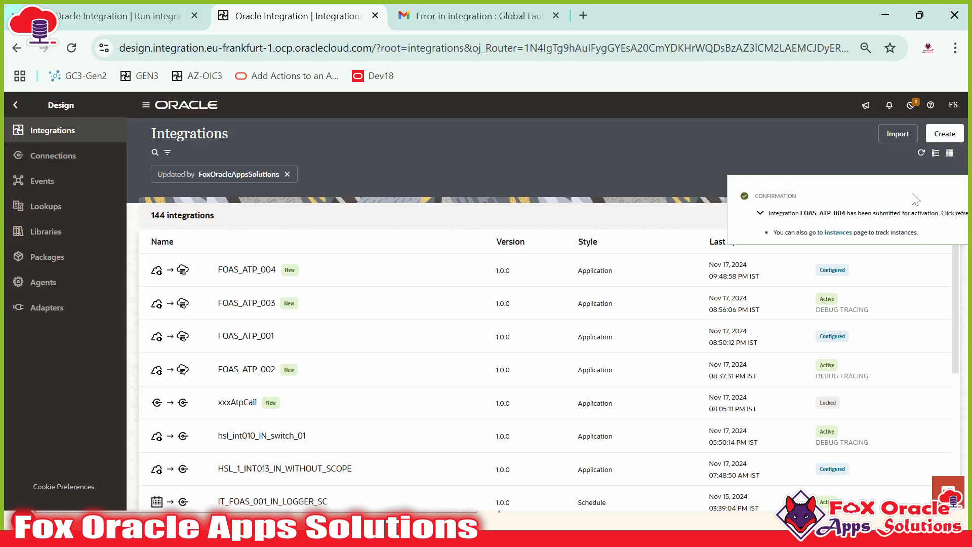
pyautogui.click(951, 197)
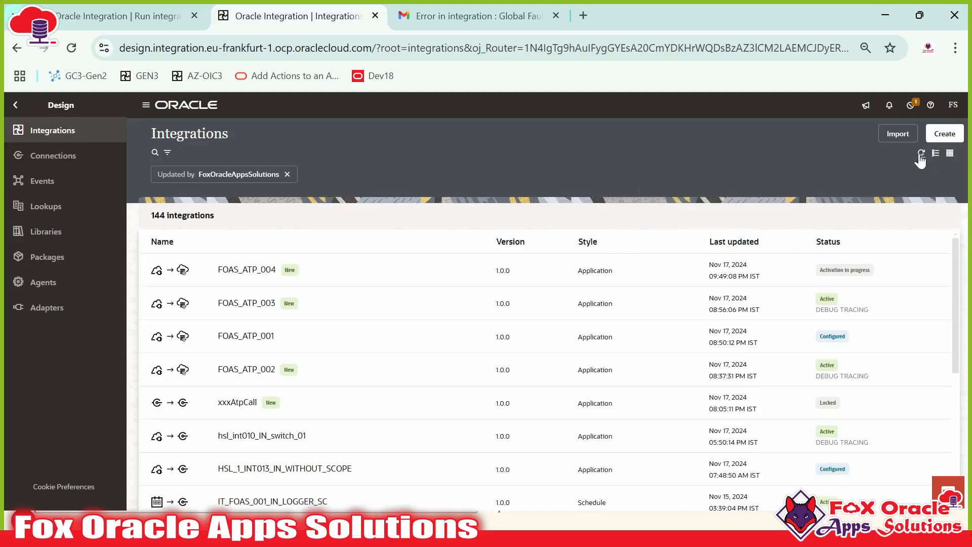
pyautogui.click(920, 154)
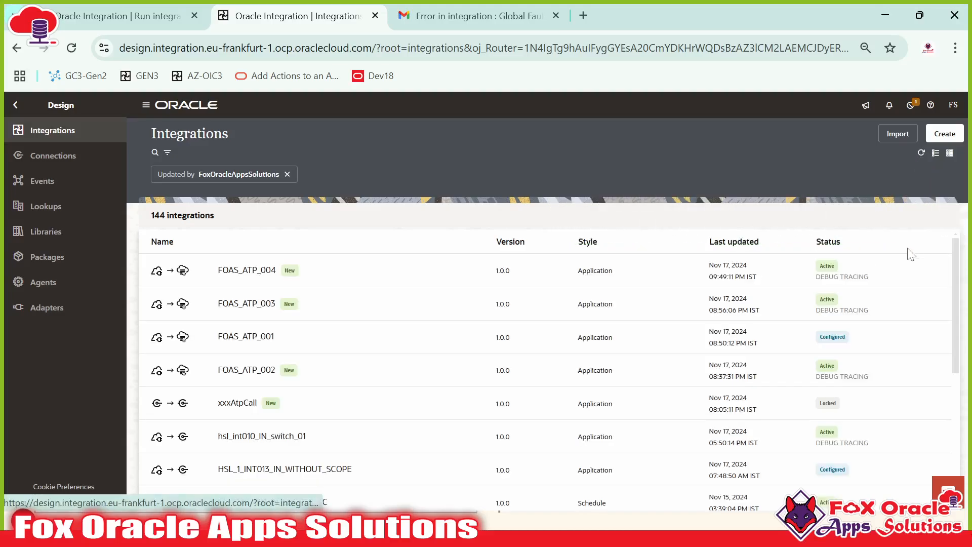
pyautogui.click(909, 270)
pyautogui.click(847, 376)
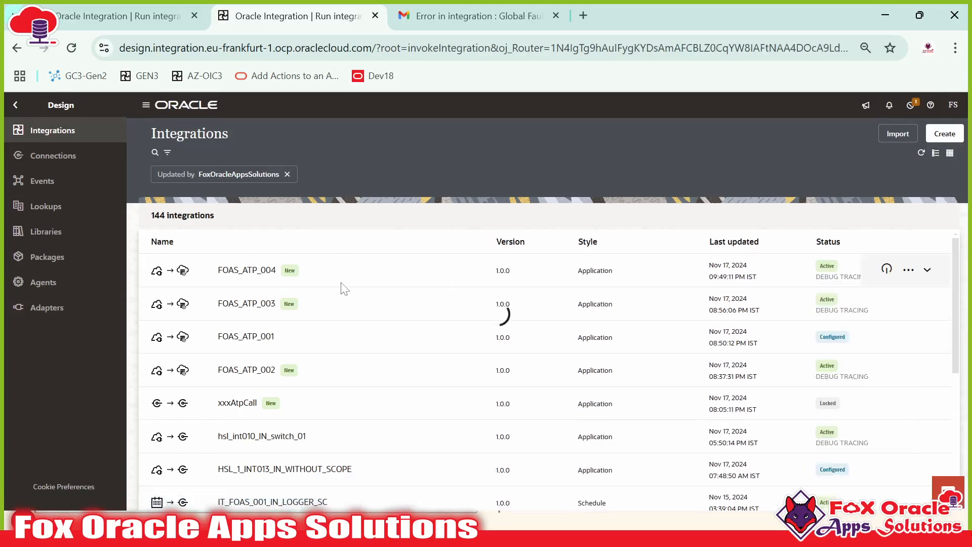
# Step: Show the request body JSON and point out the empty RollNo value
pyautogui.click(172, 289)
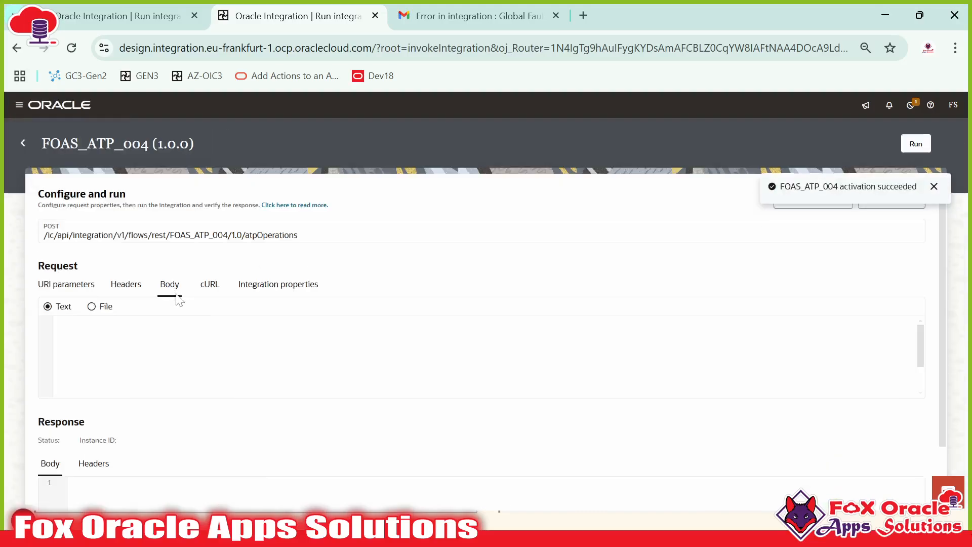
pyautogui.scroll(-5, 192, 354)
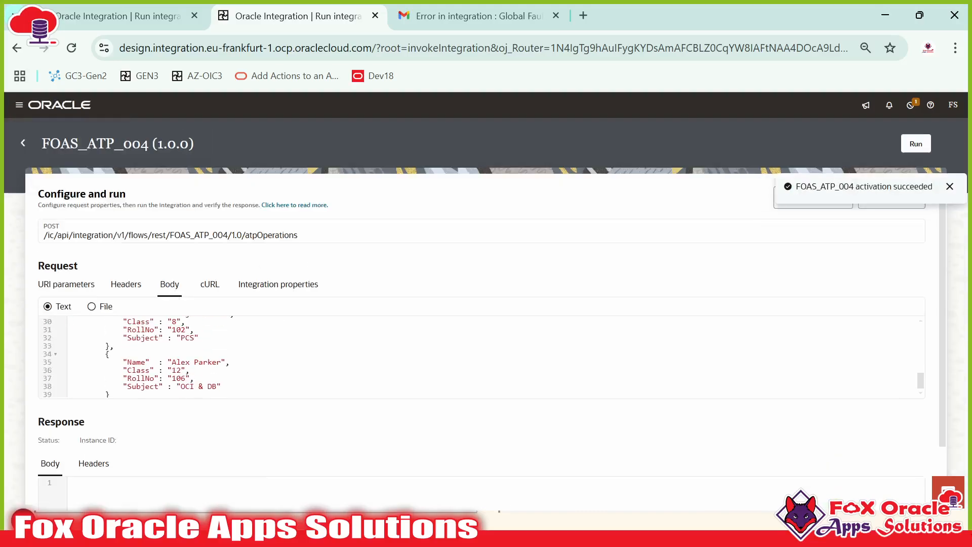
pyautogui.scroll(5, 193, 354)
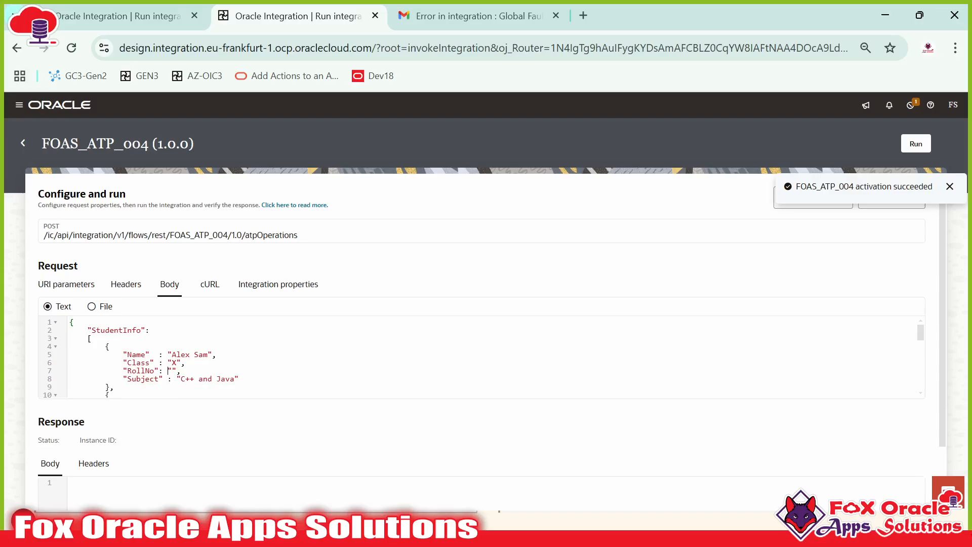
pyautogui.moveTo(127, 379); pyautogui.dragTo(163, 371)
pyautogui.click(186, 363)
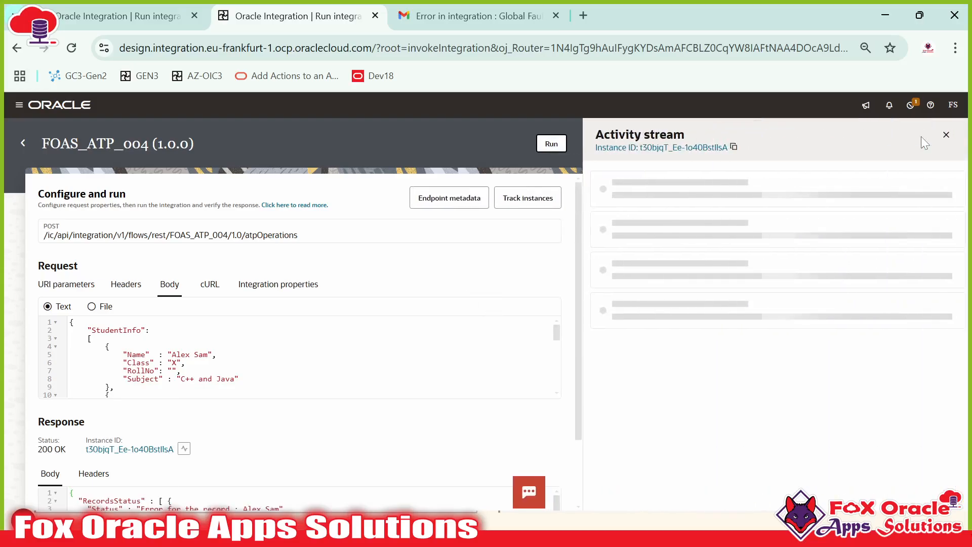
# Step: Review RecordsStatus in the response body and highlight the record error status
pyautogui.scroll(-3, 495, 305)
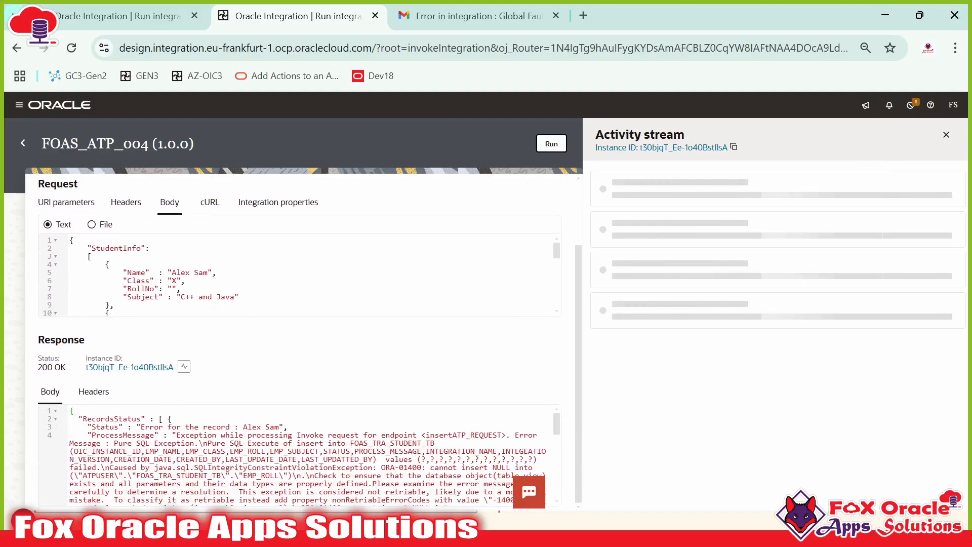
pyautogui.scroll(-4, 299, 274)
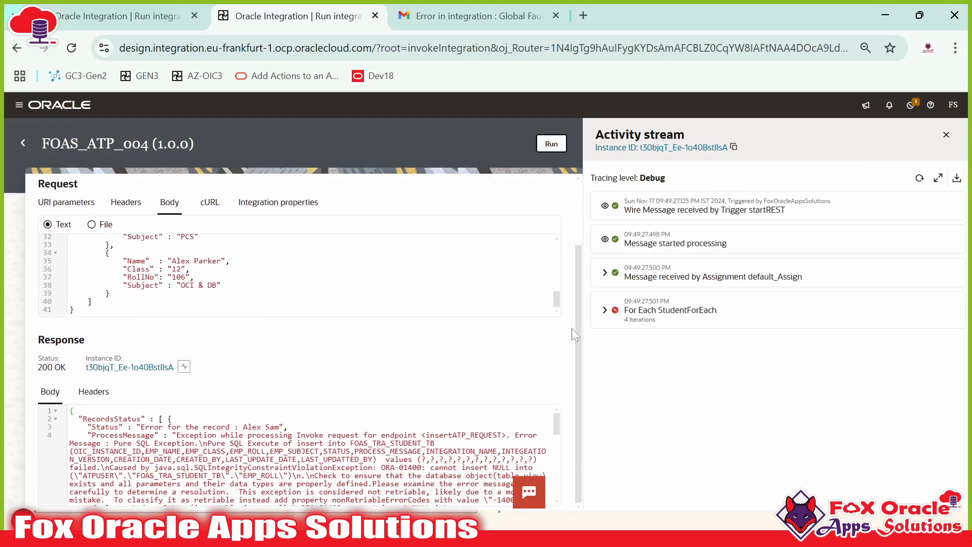
pyautogui.scroll(-5, 304, 456)
pyautogui.scroll(5, 329, 456)
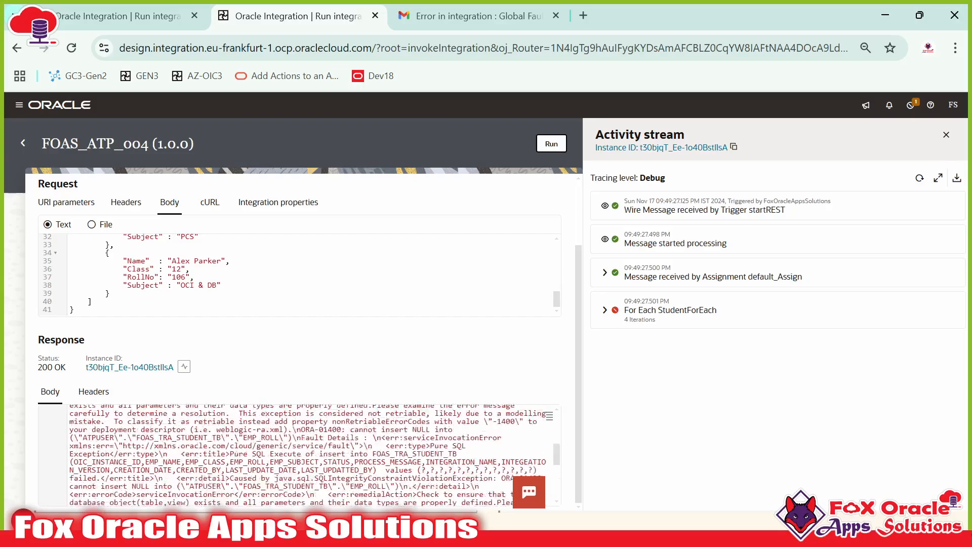
pyautogui.scroll(-3, 455, 405)
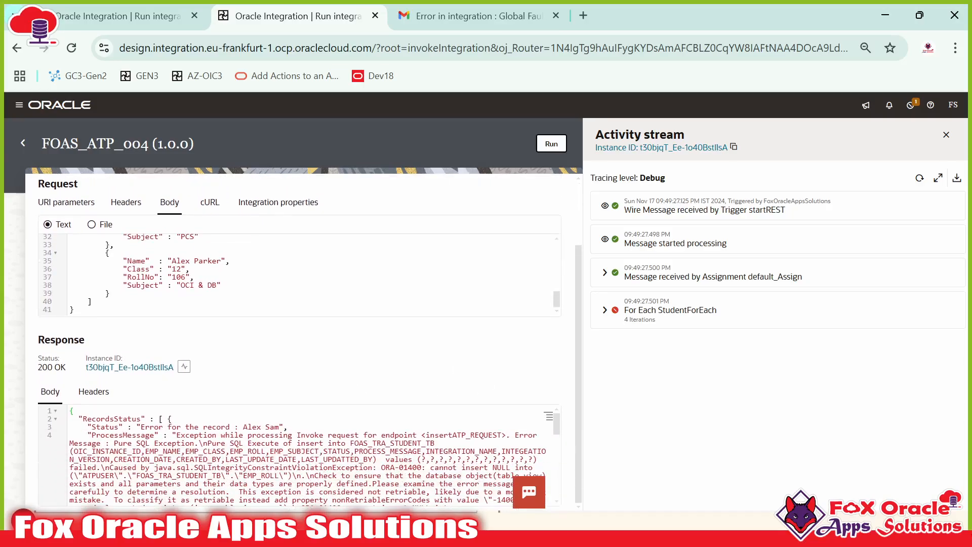
pyautogui.moveTo(97, 418); pyautogui.dragTo(218, 435)
pyautogui.click(152, 427)
pyautogui.doubleClick(111, 419)
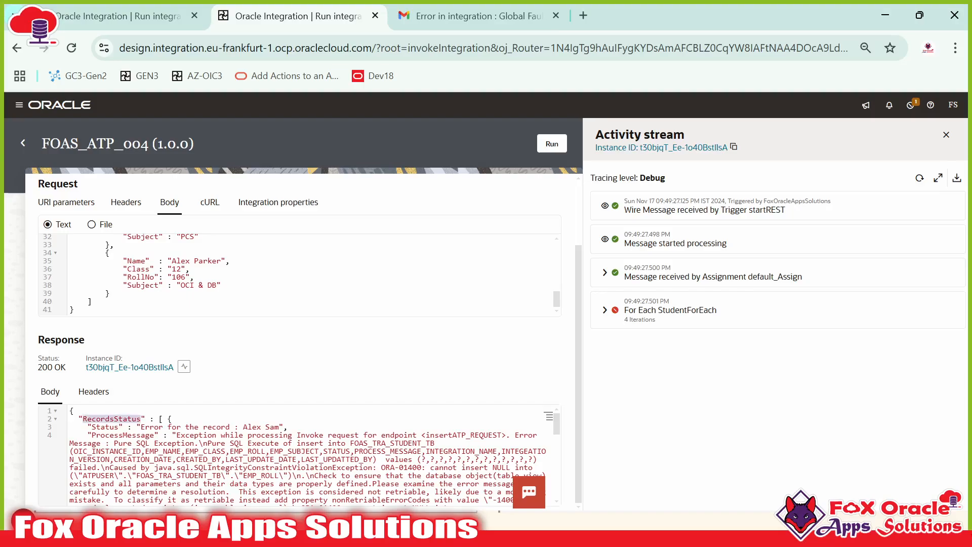
pyautogui.click(112, 419)
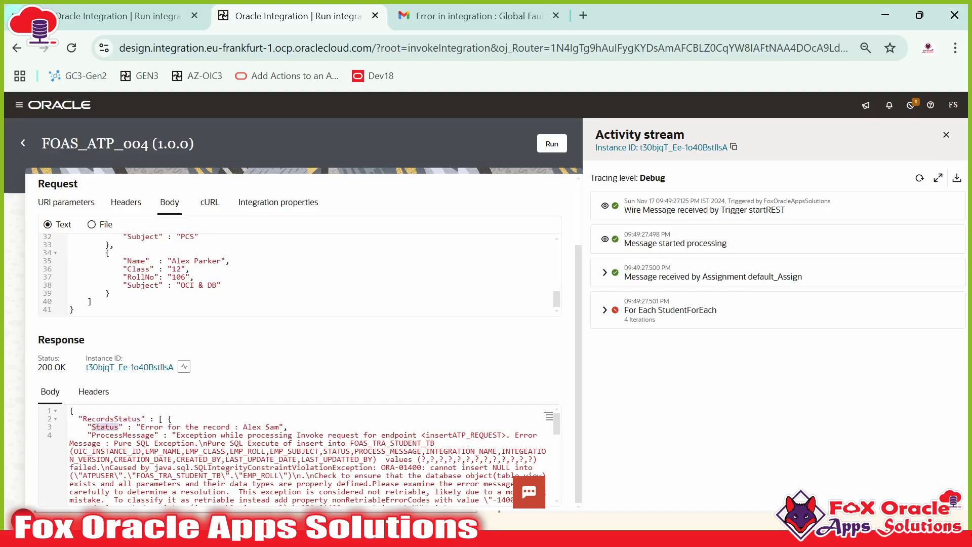
pyautogui.moveTo(141, 427); pyautogui.dragTo(234, 426)
pyautogui.click(247, 428)
# Step: Highlight the insert exception and the ORA-01400 cannot insert NULL error messages
pyautogui.scroll(7, 221, 296)
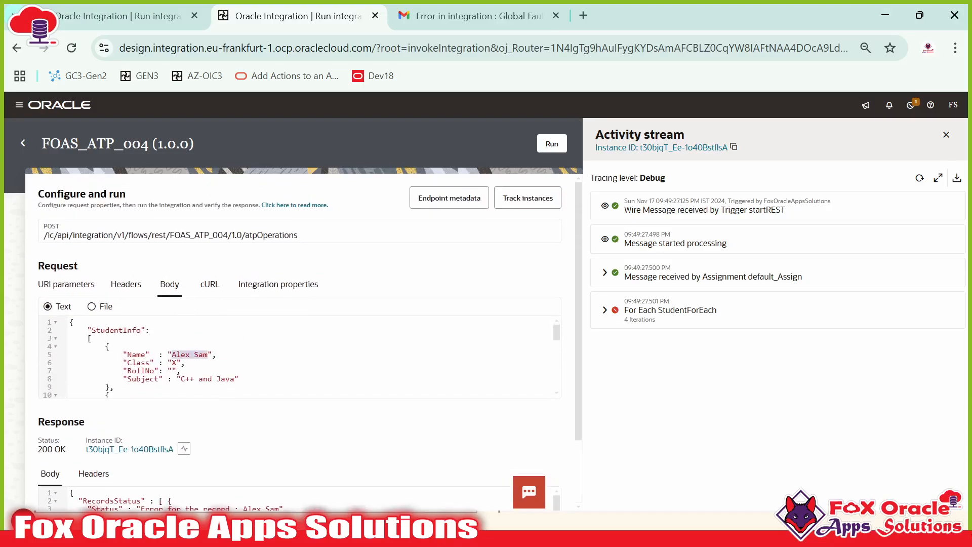
pyautogui.scroll(-10, 221, 354)
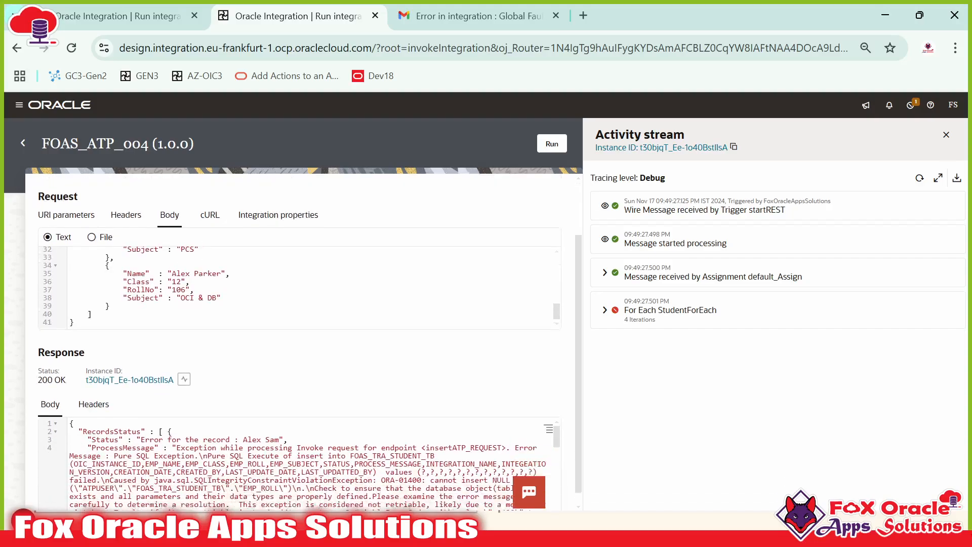
pyautogui.moveTo(152, 451); pyautogui.dragTo(130, 483)
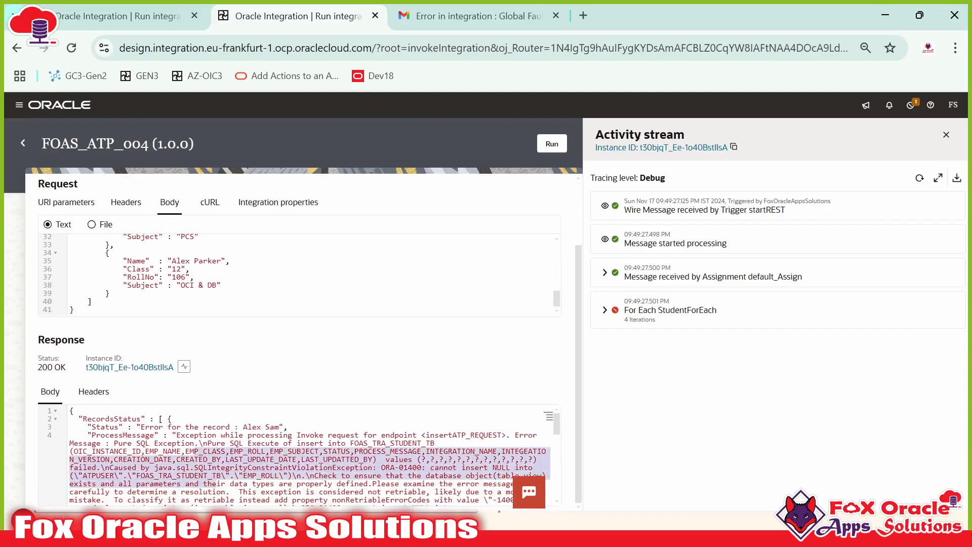
pyautogui.moveTo(176, 435); pyautogui.dragTo(212, 459)
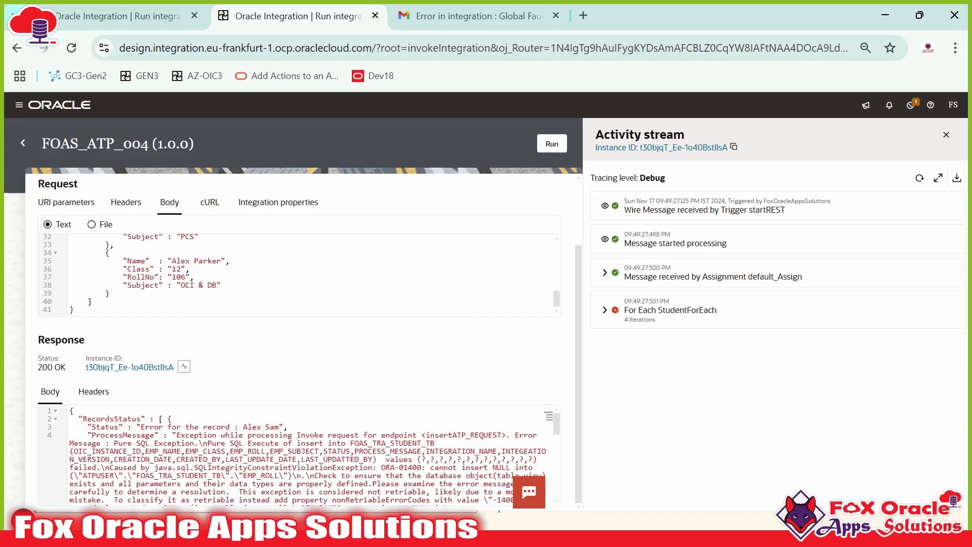
pyautogui.moveTo(434, 468); pyautogui.dragTo(93, 468)
# Step: Reload the Activity stream and expand the For Each StudentForEach step
pyautogui.click(93, 468)
pyautogui.scroll(-5, 304, 456)
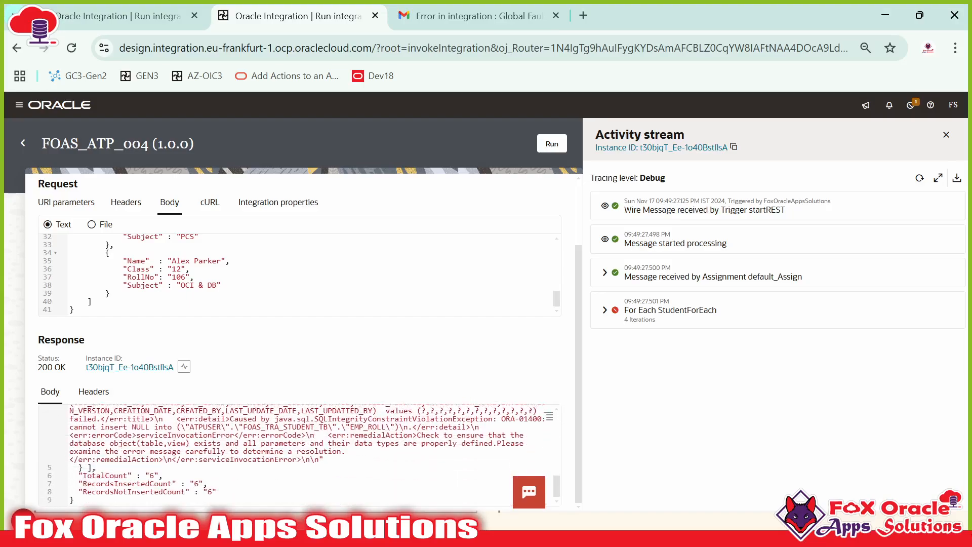
pyautogui.click(919, 177)
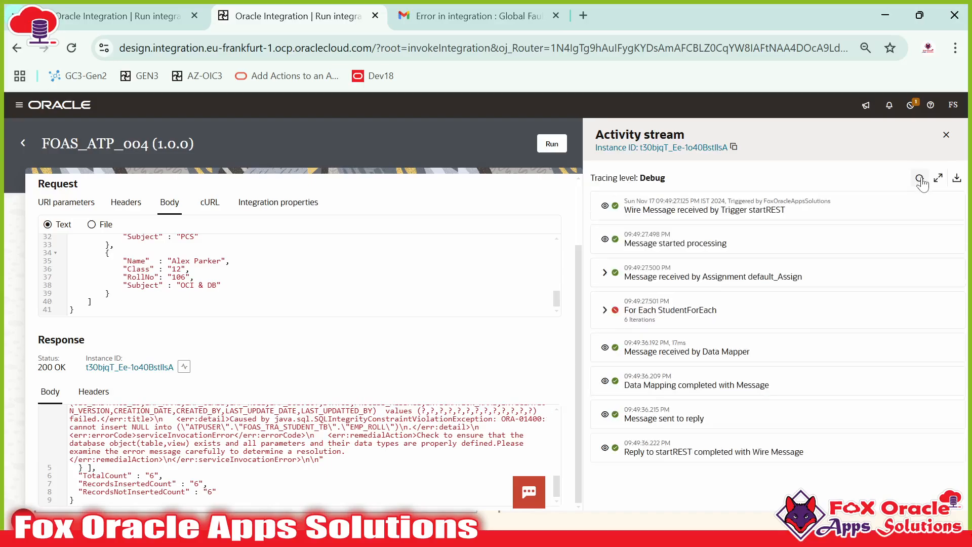
pyautogui.click(604, 310)
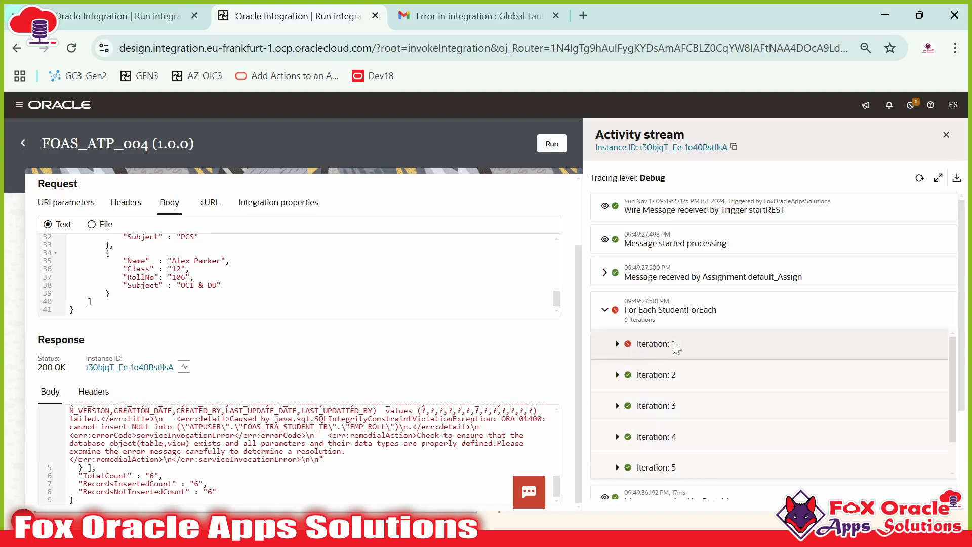
# Step: Expand the failed first iteration's messages in the Activity stream and review them
pyautogui.click(617, 344)
pyautogui.scroll(-1, 670, 369)
pyautogui.scroll(-5, 671, 371)
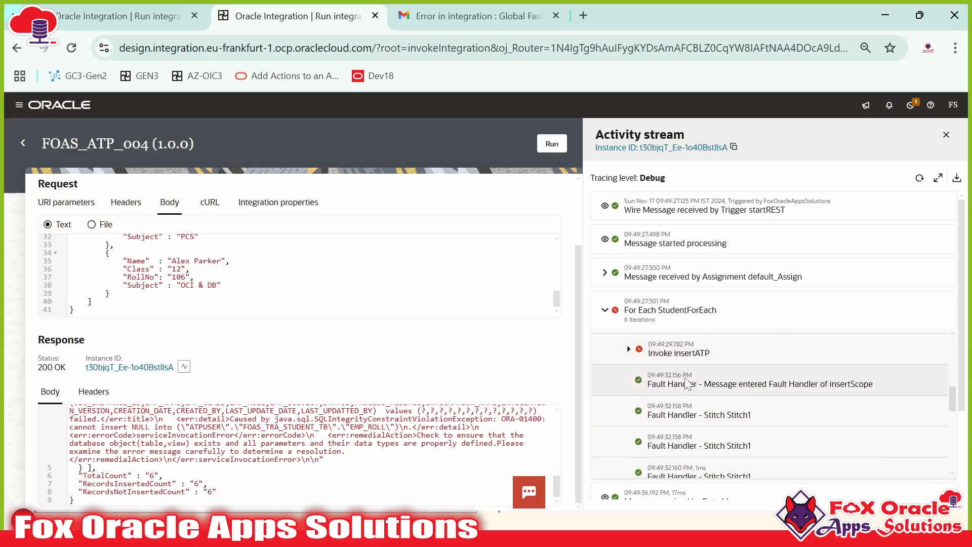
pyautogui.scroll(-3, 677, 373)
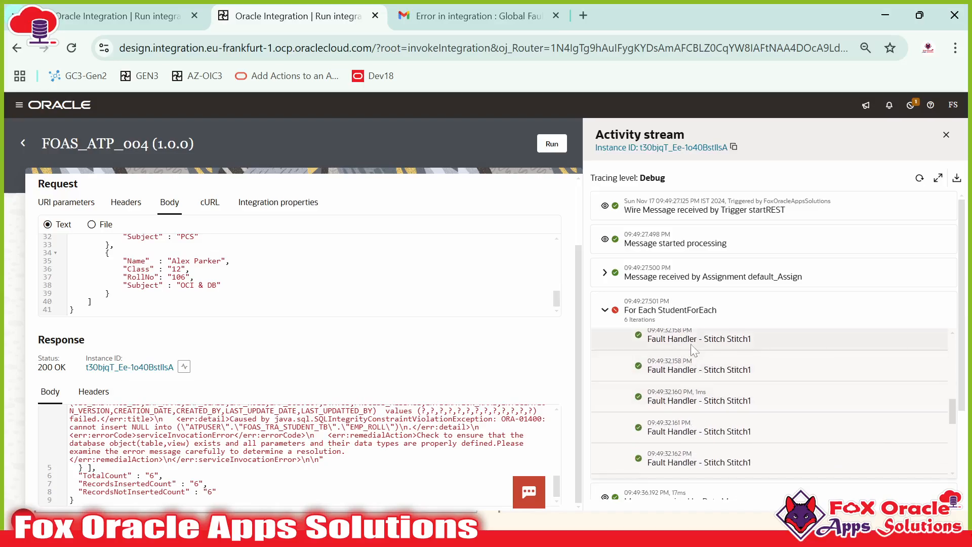
pyautogui.scroll(-6, 668, 359)
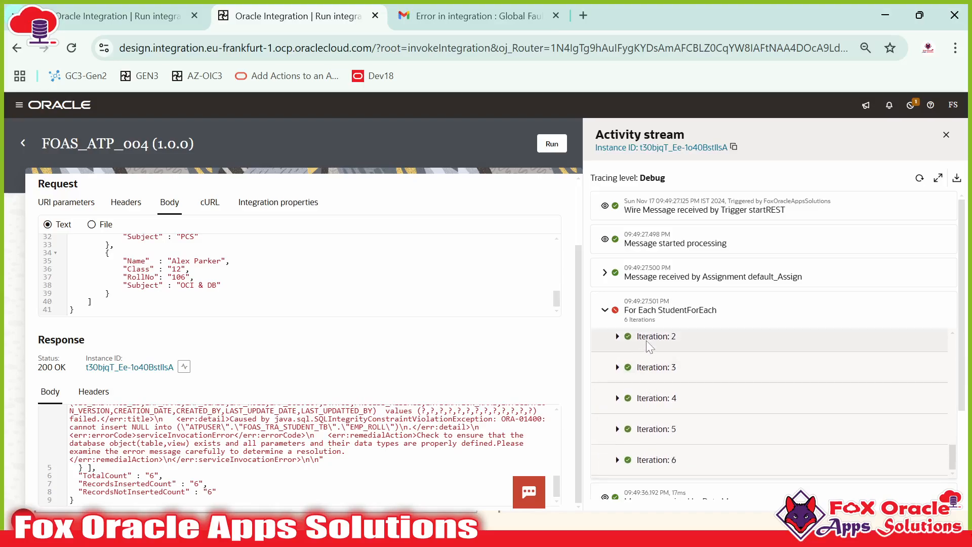
pyautogui.scroll(-3, 657, 435)
pyautogui.scroll(3, 658, 435)
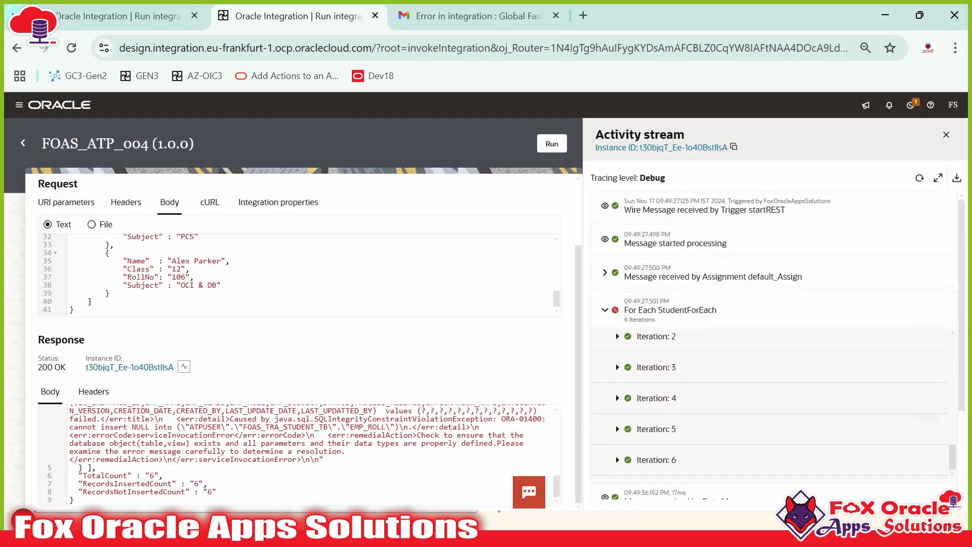
pyautogui.scroll(3, 299, 276)
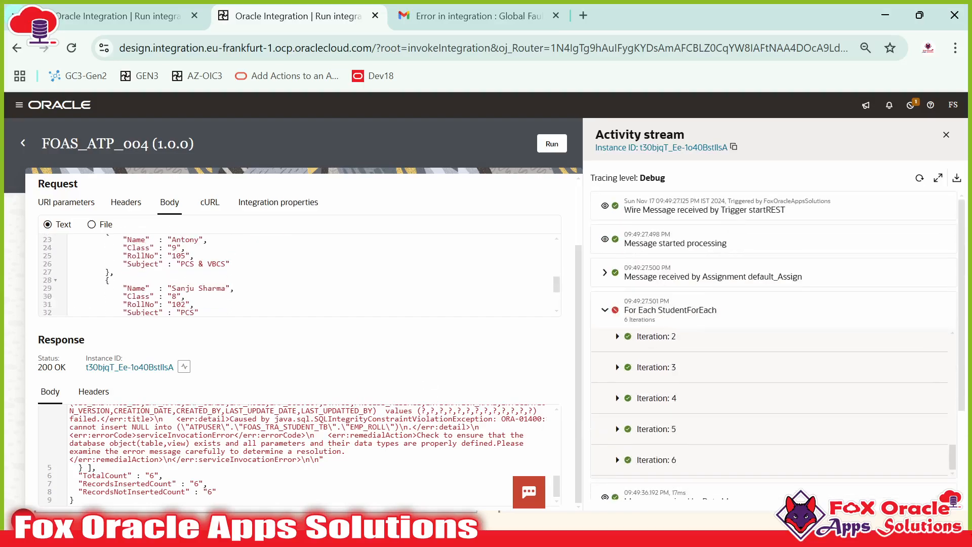
# Step: Delete the RollNo value 102 in the request body, leaving it empty
pyautogui.doubleClick(181, 304)
pyautogui.press('BackSpace')
pyautogui.scroll(-3, 299, 276)
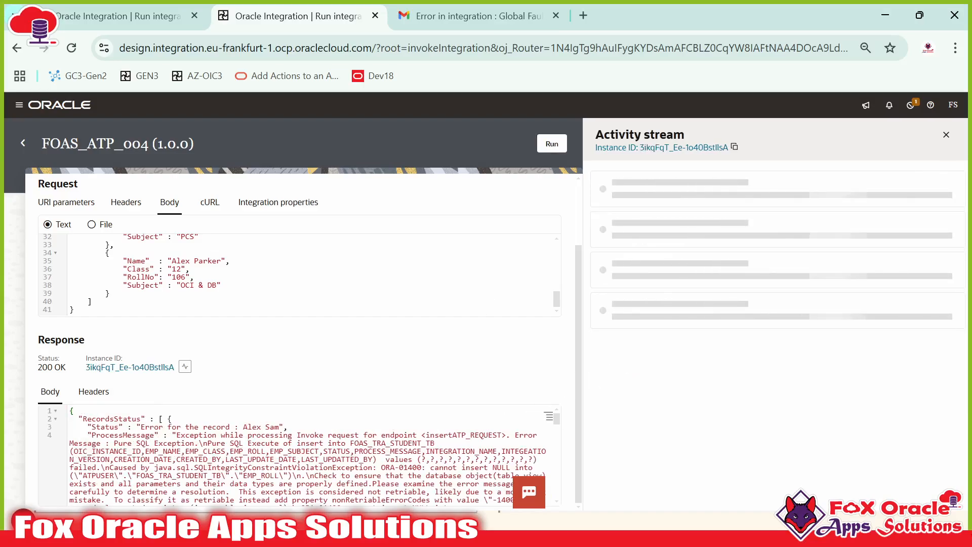
# Step: Mark the names of the two failing records in the new response
pyautogui.moveTo(243, 426); pyautogui.dragTo(279, 426)
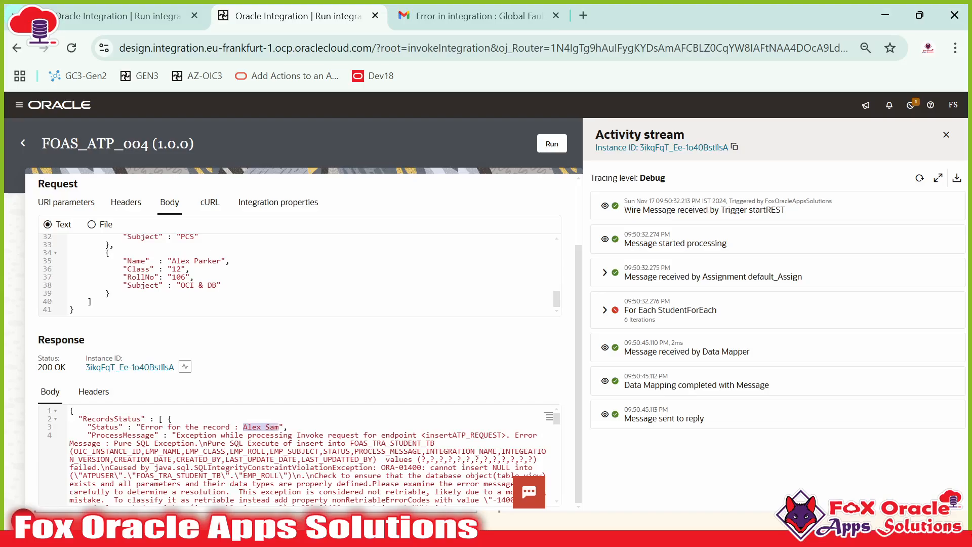
pyautogui.scroll(-1, 279, 427)
pyautogui.scroll(-6, 307, 456)
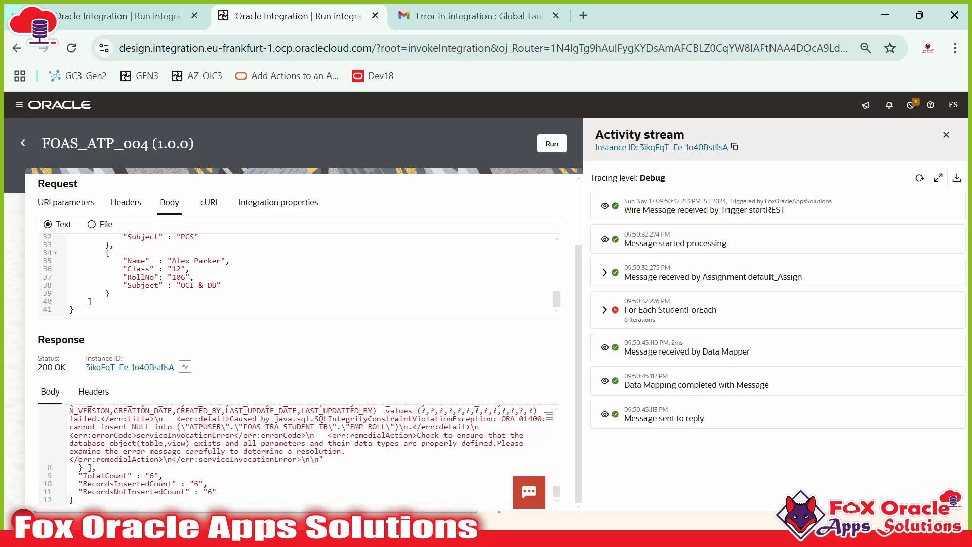
pyautogui.scroll(5, 307, 455)
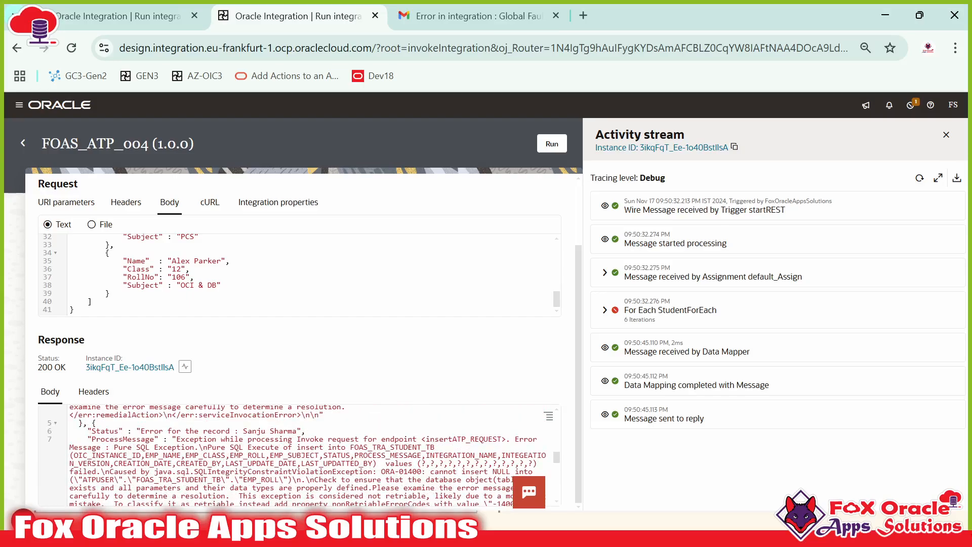
pyautogui.moveTo(243, 431); pyautogui.dragTo(289, 430)
# Step: Select the entire response body and switch to the FOAS_AP_CON~1 worksheet in SQL Developer
pyautogui.hotkey('ctrl', 'a')
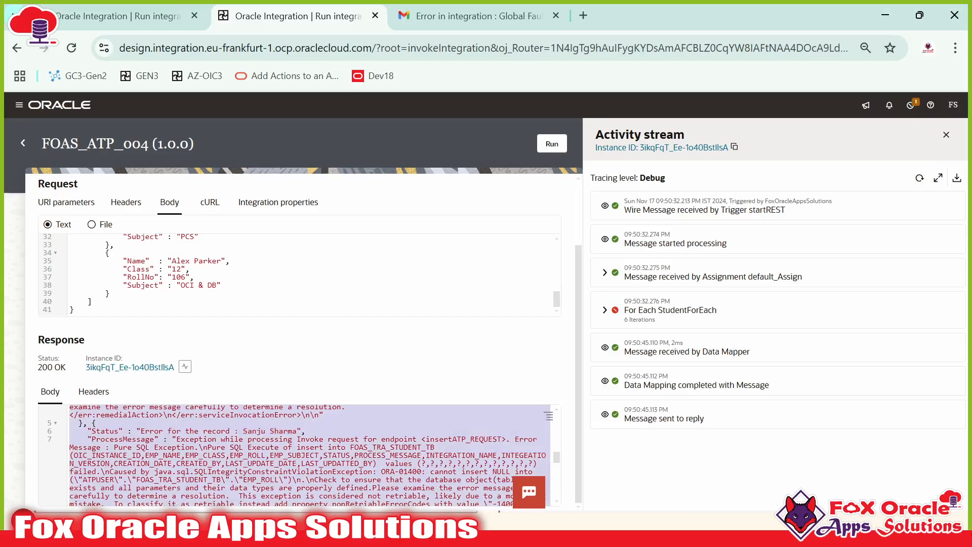
pyautogui.hotkey('alt', 'Tab')
pyautogui.hotkey('alt', 'Tab')
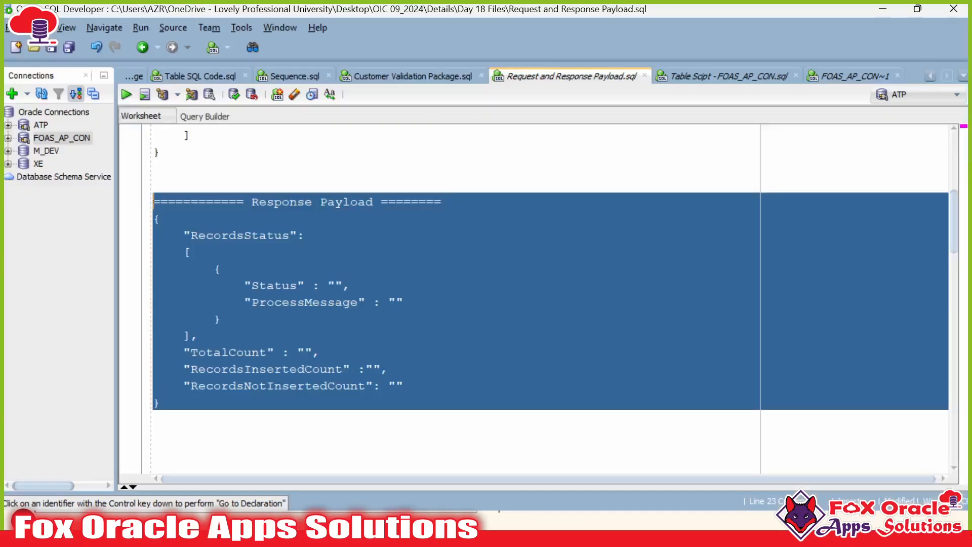
pyautogui.click(220, 269)
# Step: Replace the worksheet's existing SQL with the copied response JSON
pyautogui.click(835, 76)
pyautogui.click(583, 228)
pyautogui.hotkey('ctrl', 'a')
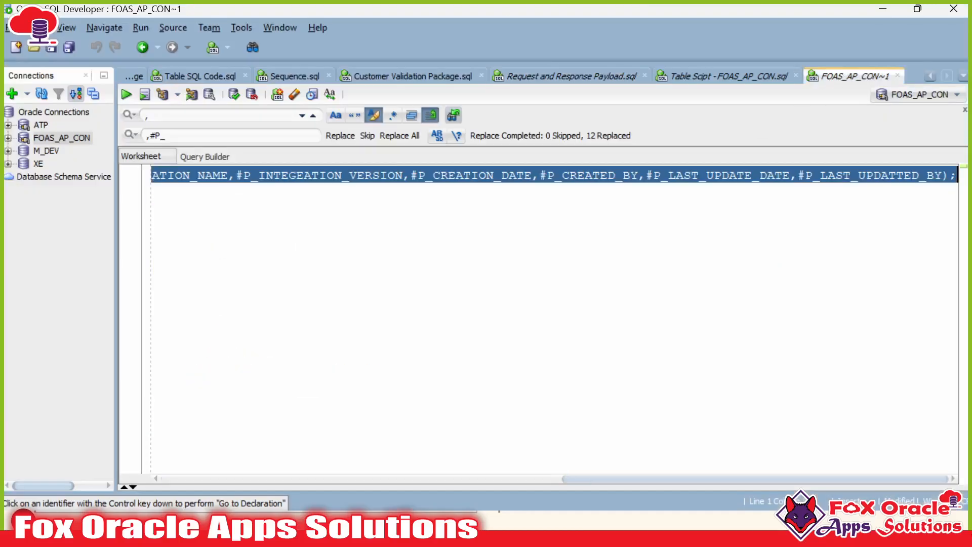
pyautogui.hotkey('ctrl', 'v')
# Step: Highlight the Status fields and error status text of both failing records
pyautogui.click(350, 226)
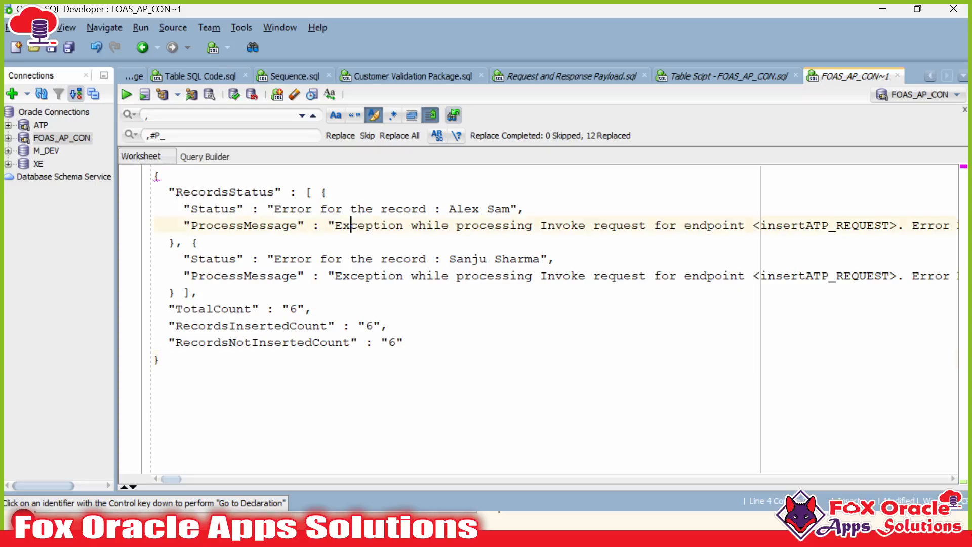
pyautogui.doubleClick(206, 209)
pyautogui.click(222, 259)
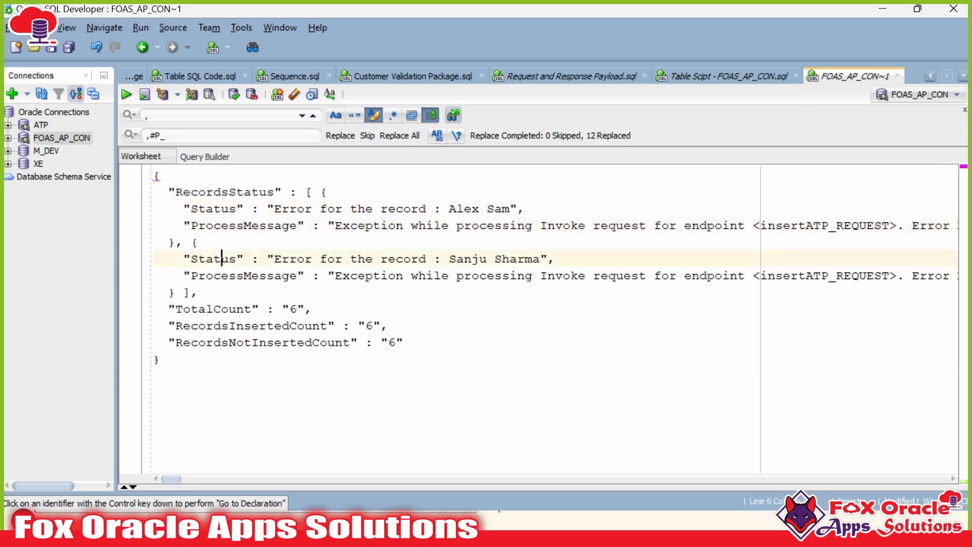
pyautogui.click(328, 192)
pyautogui.doubleClick(213, 208)
pyautogui.doubleClick(213, 259)
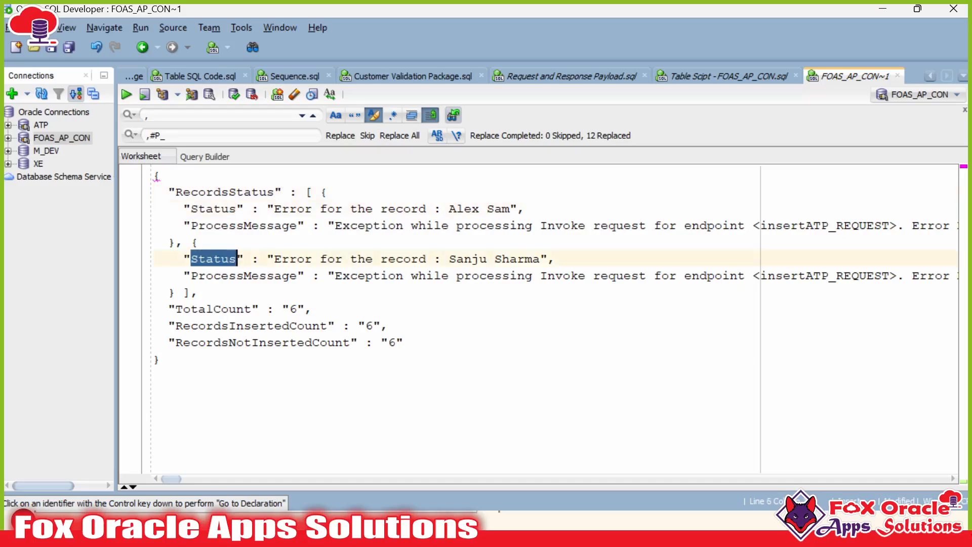
pyautogui.moveTo(281, 259); pyautogui.dragTo(534, 259)
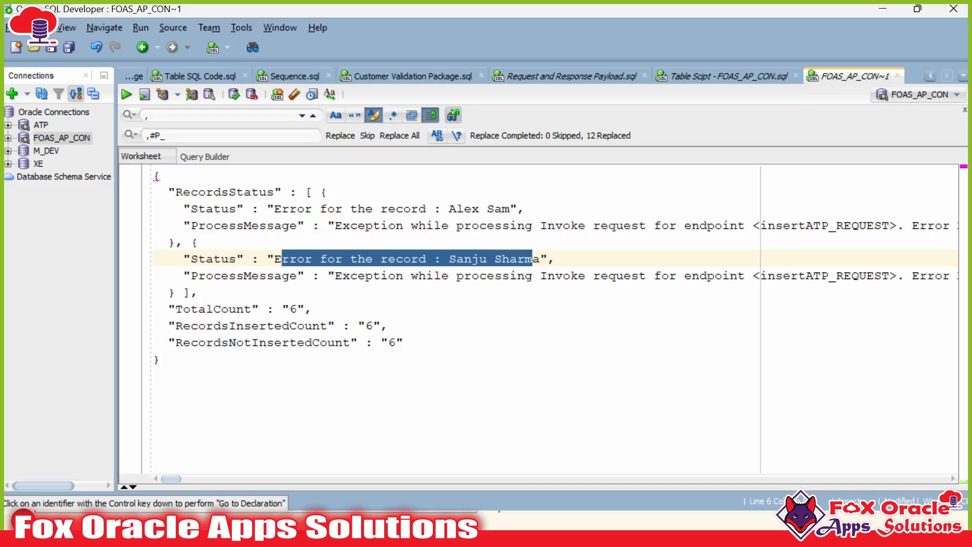
pyautogui.moveTo(274, 208); pyautogui.dragTo(502, 208)
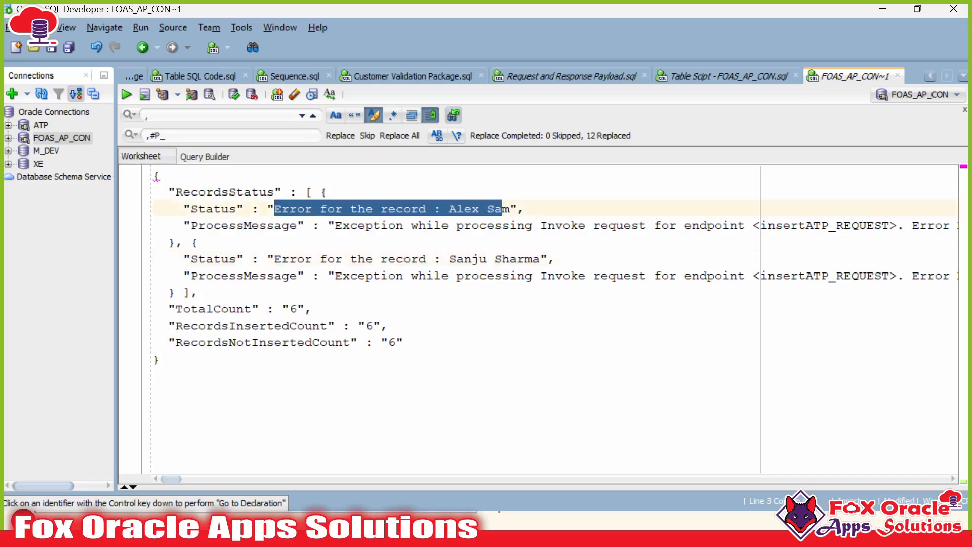
# Step: Highlight the first record's ProcessMessage and both failing records' names
pyautogui.click(366, 208)
pyautogui.click(290, 209)
pyautogui.moveTo(198, 208); pyautogui.dragTo(434, 208)
pyautogui.click(336, 225)
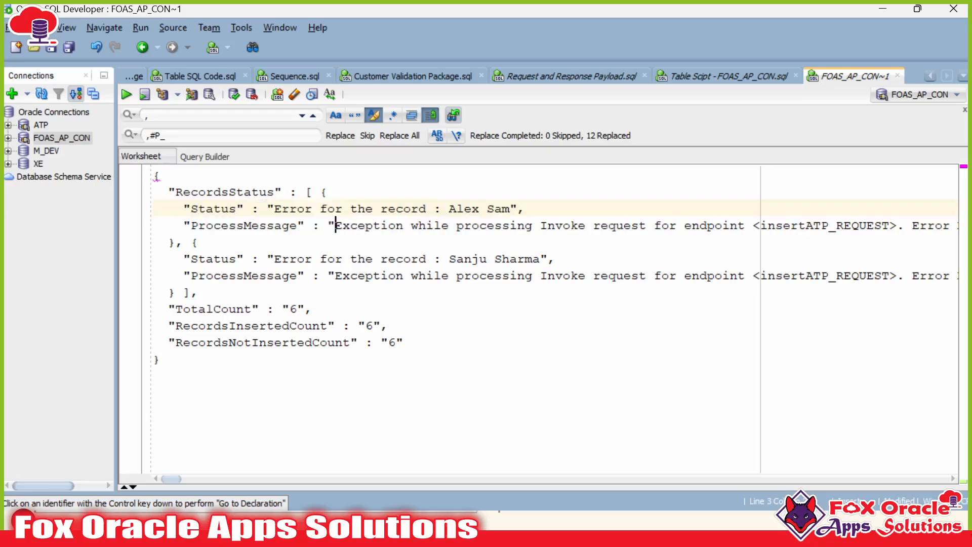
pyautogui.moveTo(222, 225); pyautogui.dragTo(200, 243)
pyautogui.click(198, 292)
pyautogui.click(533, 276)
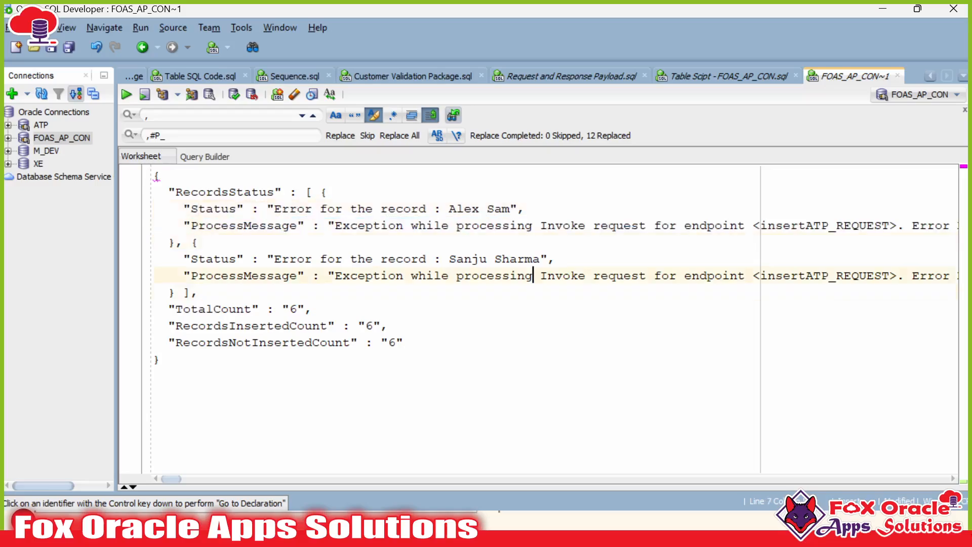
pyautogui.moveTo(449, 209); pyautogui.dragTo(526, 208)
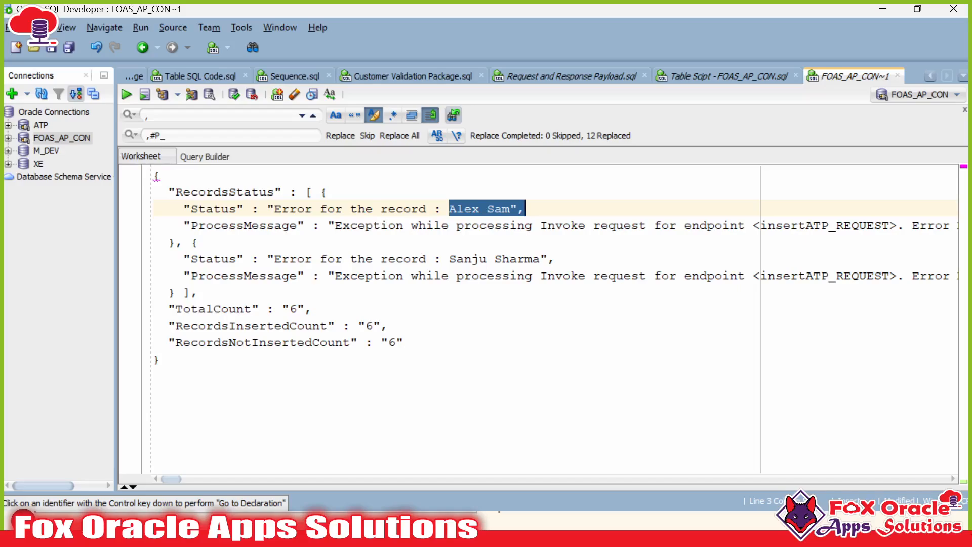
pyautogui.moveTo(449, 258); pyautogui.dragTo(549, 258)
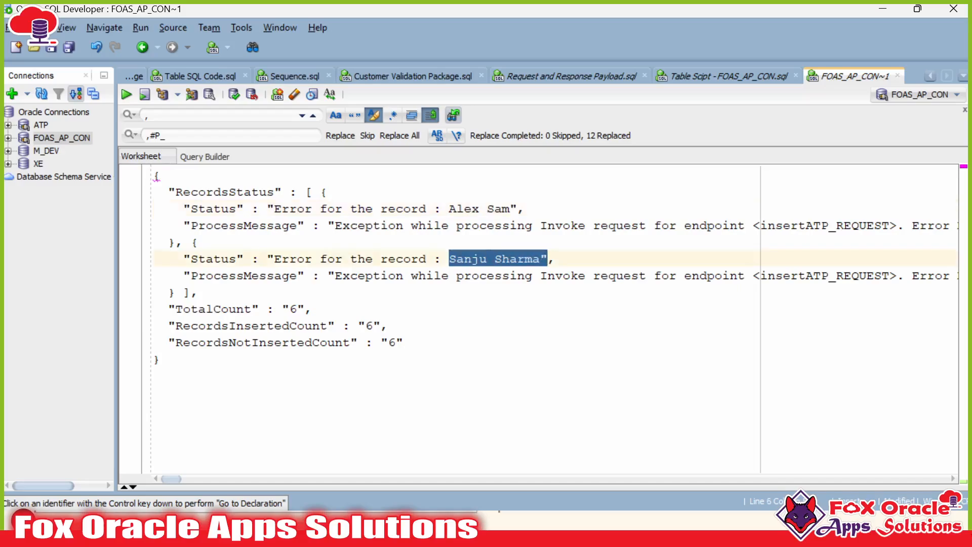
# Step: Highlight TotalCount 6 and the RecordsInsertedCount and RecordsNotInsertedCount fields
pyautogui.doubleClick(293, 309)
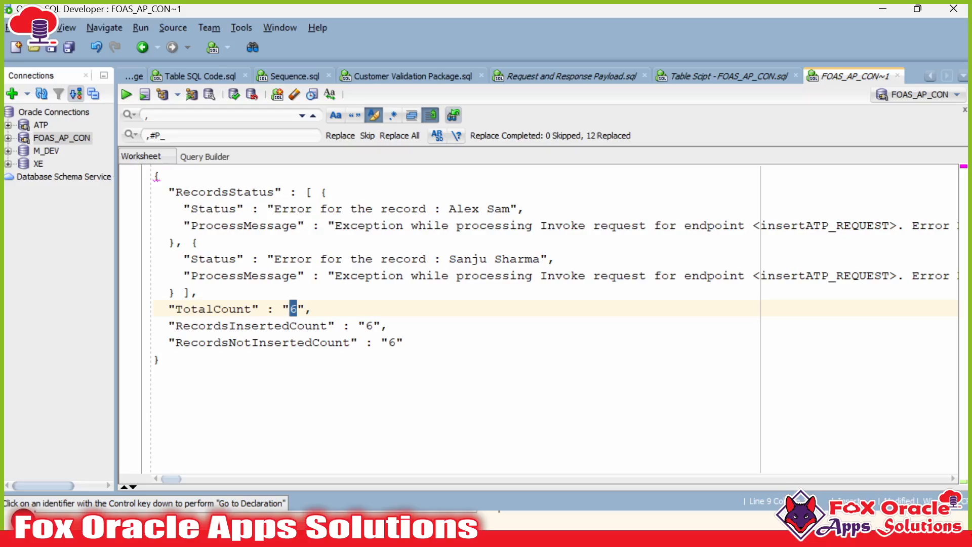
pyautogui.moveTo(221, 325); pyautogui.dragTo(329, 326)
pyautogui.click(335, 326)
pyautogui.click(320, 326)
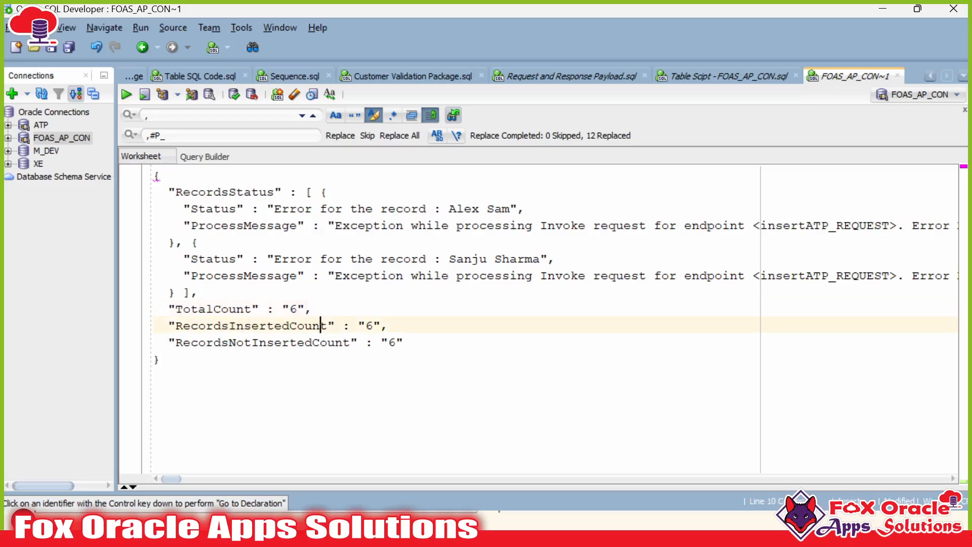
pyautogui.moveTo(244, 342); pyautogui.dragTo(320, 342)
pyautogui.click(161, 359)
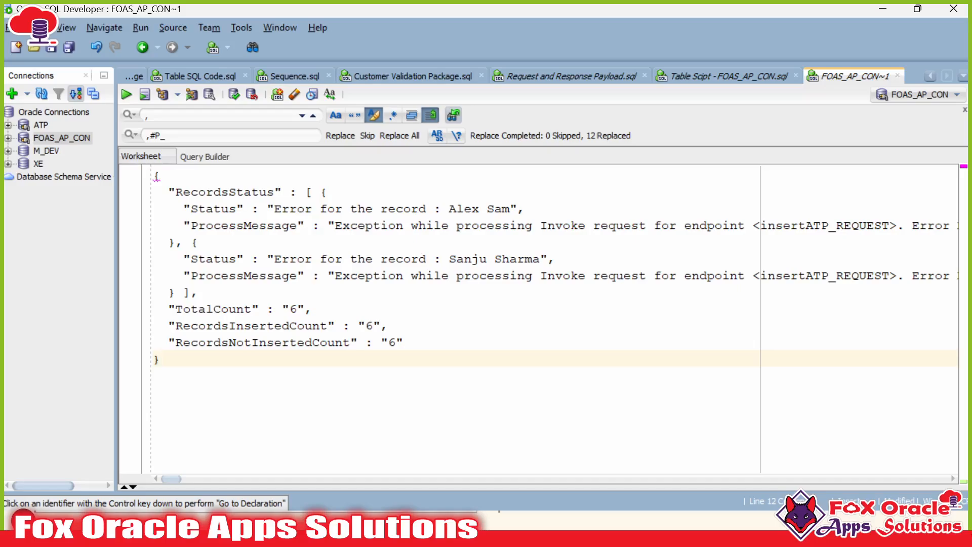
# Step: Highlight the inserted and not-inserted count values, then return to the Oracle Integration test page
pyautogui.moveTo(267, 326); pyautogui.dragTo(382, 342)
pyautogui.click(381, 342)
pyautogui.click(161, 359)
pyautogui.click(388, 343)
pyautogui.click(351, 325)
pyautogui.press('Right')
pyautogui.press('Right')
pyautogui.press('Right')
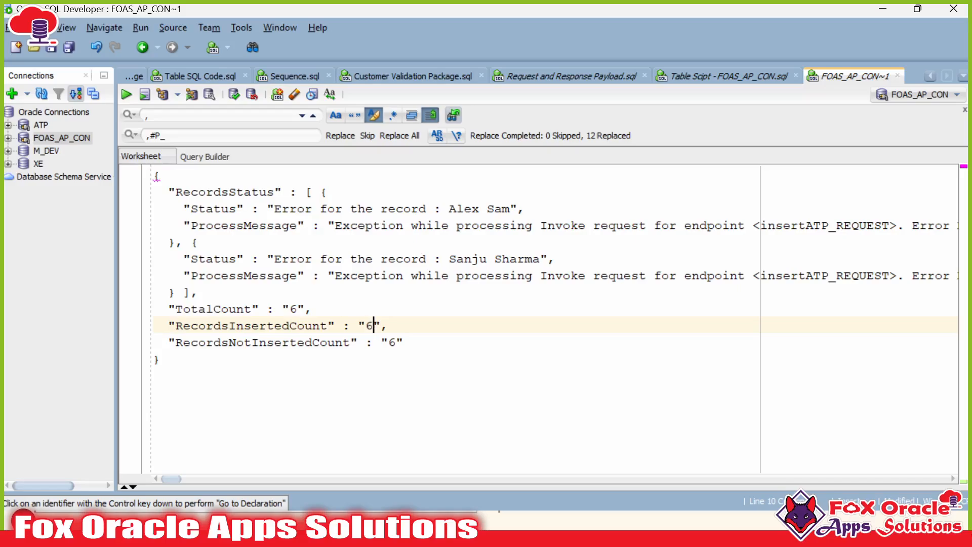
pyautogui.moveTo(313, 309); pyautogui.dragTo(375, 342)
pyautogui.click(396, 342)
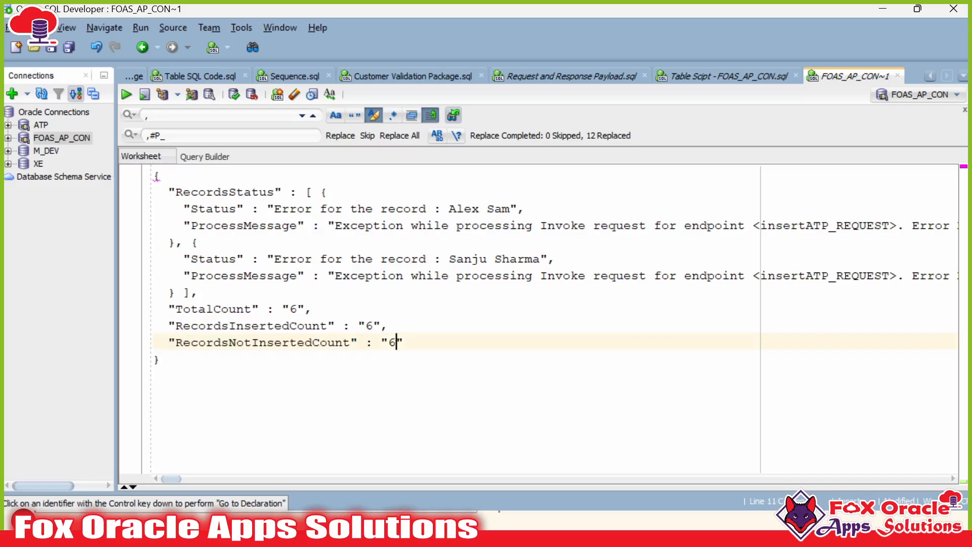
pyautogui.hotkey('alt', 'Tab')
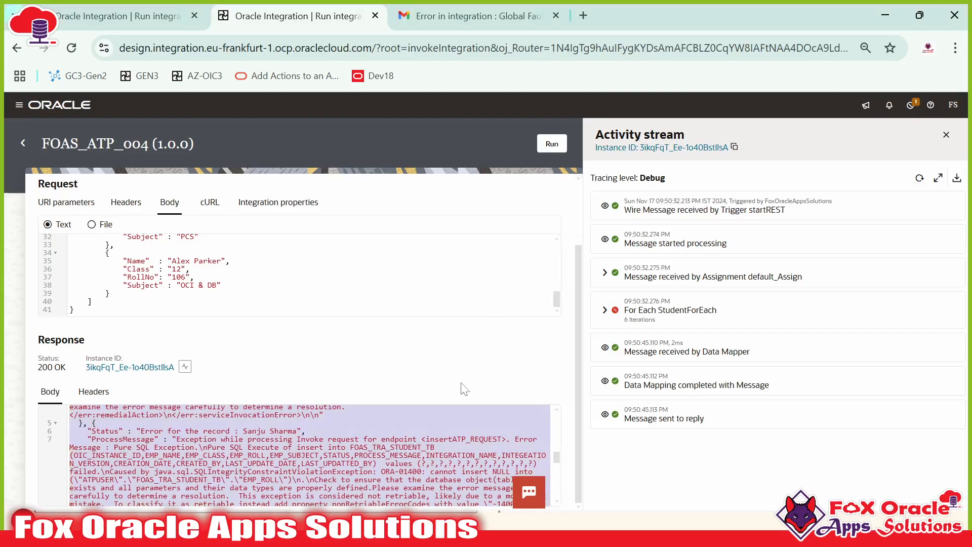
pyautogui.scroll(2, 463, 388)
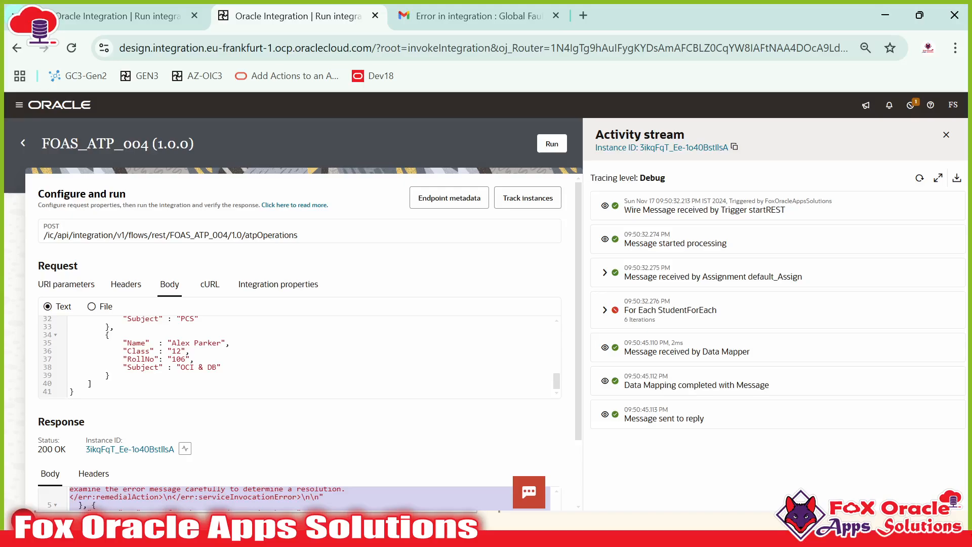
pyautogui.scroll(5, 299, 357)
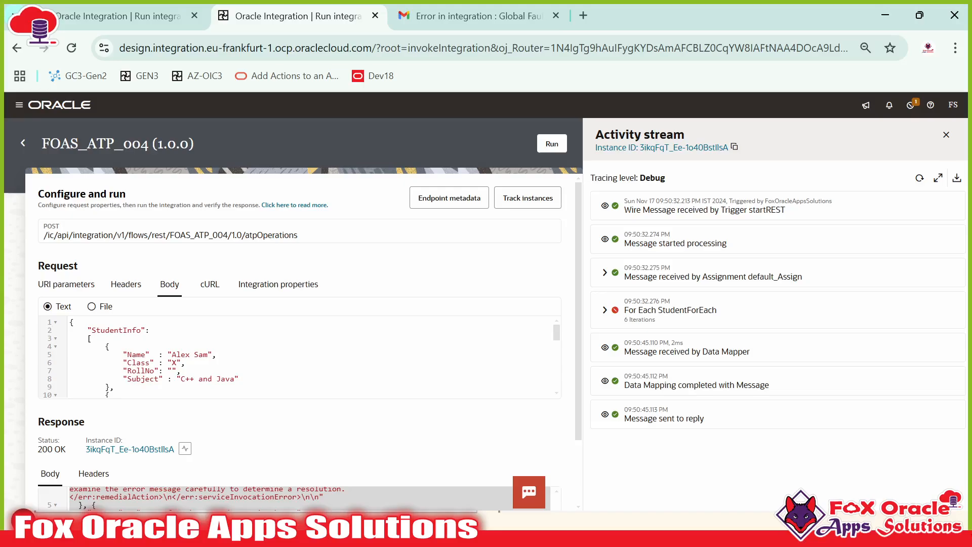
pyautogui.doubleClick(140, 370)
pyautogui.click(172, 370)
pyautogui.scroll(-3, 298, 357)
pyautogui.scroll(3, 298, 357)
pyautogui.moveTo(181, 378); pyautogui.dragTo(225, 379)
pyautogui.click(209, 379)
# Step: Switch to the PowerPoint slides and advance to the About Me / Thank You slide
pyautogui.hotkey('alt', 'Tab')
pyautogui.hotkey('alt', 'Tab')
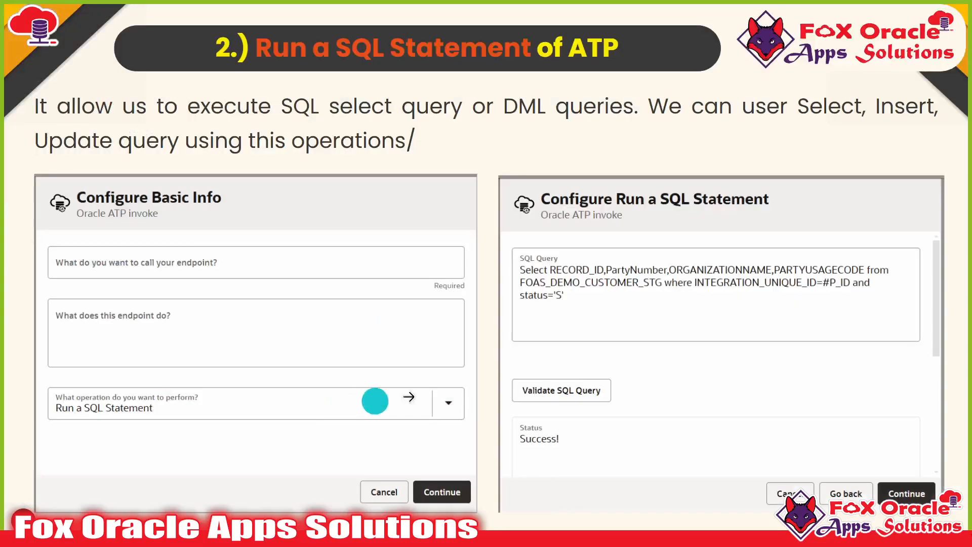
pyautogui.click(886, 388)
pyautogui.click(886, 389)
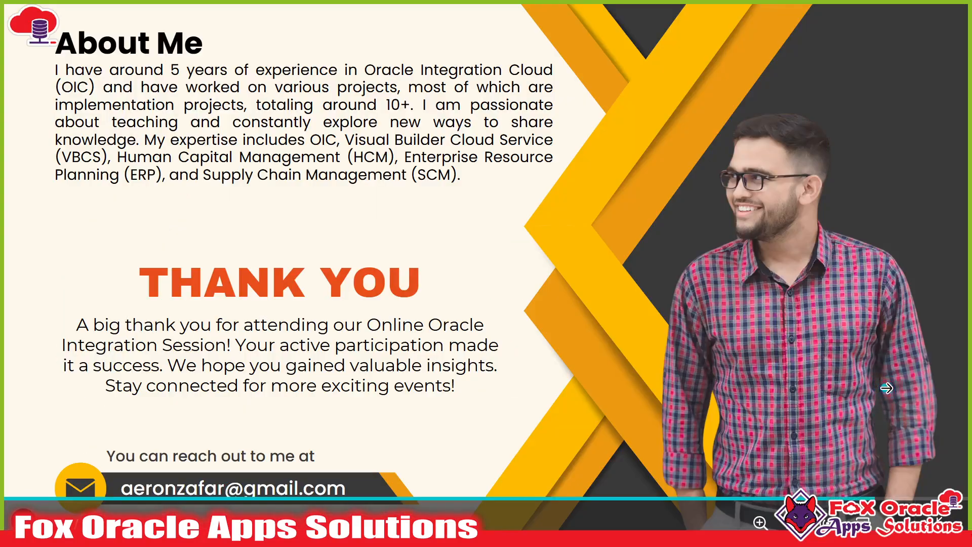